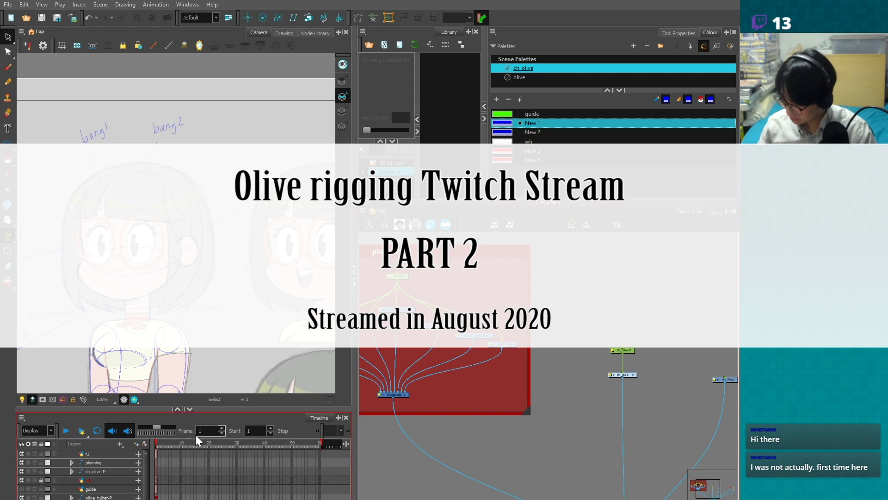
- Examine the olive character's node network and locate the f_eye backdrop
{"action": "left_click", "coordinate": [158, 455]}
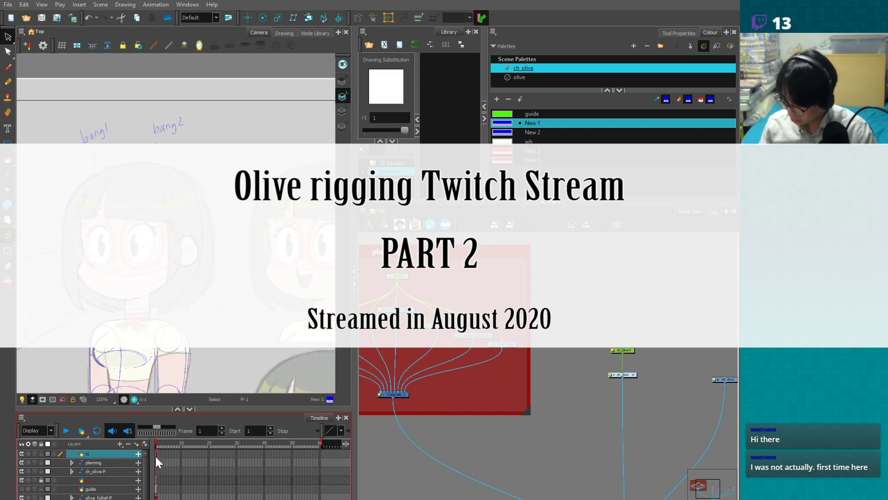
{"action": "left_click", "coordinate": [634, 374]}
{"action": "key", "text": "1"}
{"action": "key", "text": "1"}
{"action": "key", "text": "1"}
{"action": "key", "text": "1"}
{"action": "key", "text": "1"}
{"action": "key", "text": "1"}
{"action": "key", "text": "1"}
{"action": "key", "text": "1"}
{"action": "key", "text": "1"}
{"action": "key", "text": "1"}
{"action": "key", "text": "1"}
{"action": "key", "text": "1"}
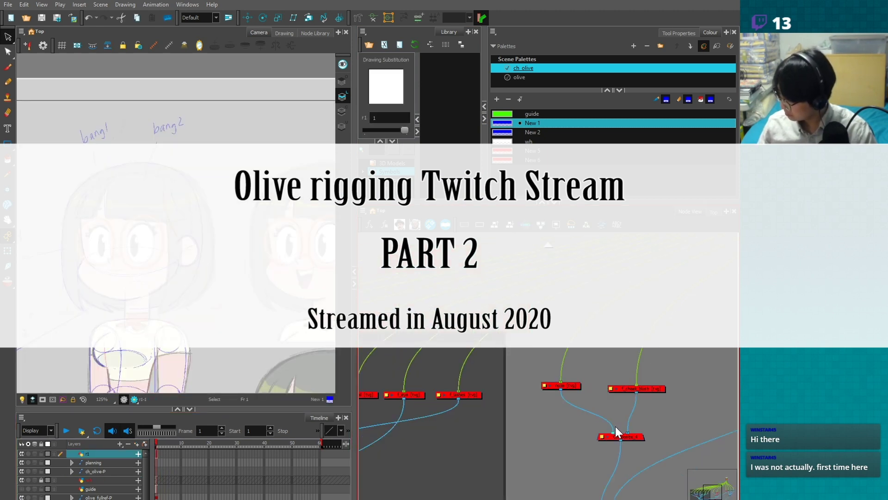
{"action": "left_click", "coordinate": [601, 445]}
{"action": "key", "text": "ctrl+a"}
{"action": "key", "text": "a"}
{"action": "left_click", "coordinate": [579, 428]}
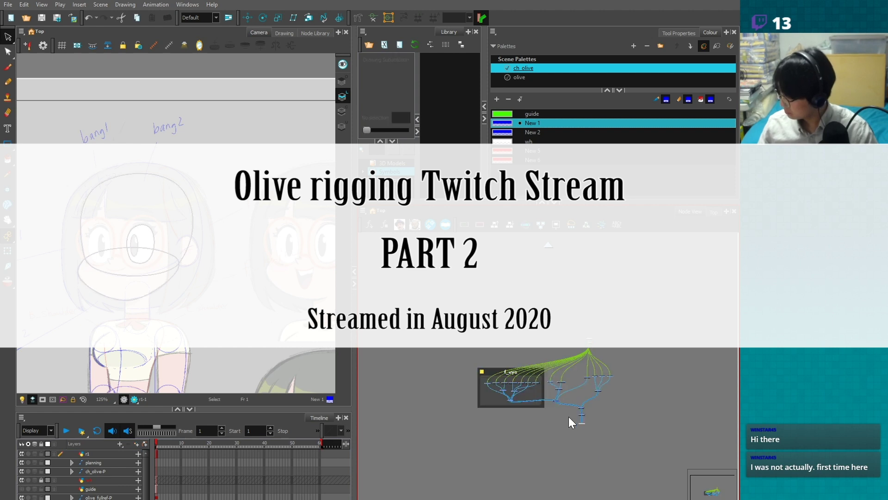
- Enlarge the node and camera views, and select the f_eye drawing for a close look at the eye
{"action": "left_click_drag", "start_coordinate": [514, 204], "coordinate": [513, 167]}
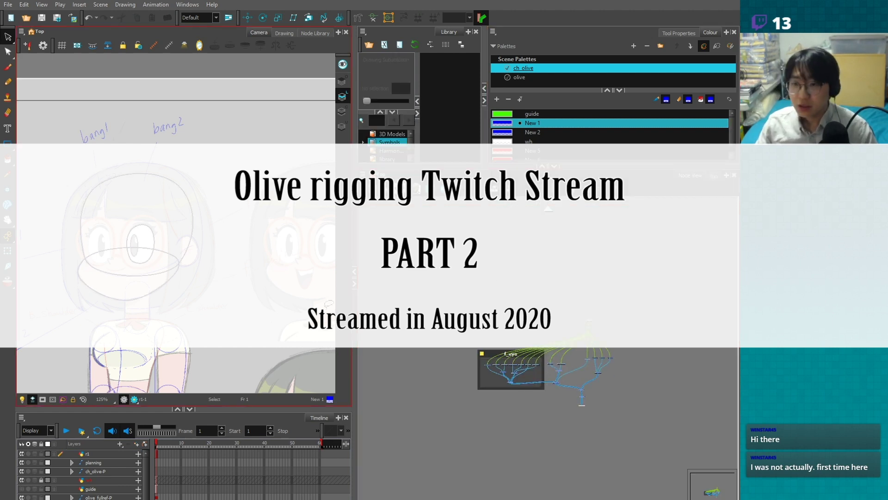
{"action": "left_click_drag", "start_coordinate": [355, 308], "coordinate": [350, 307]}
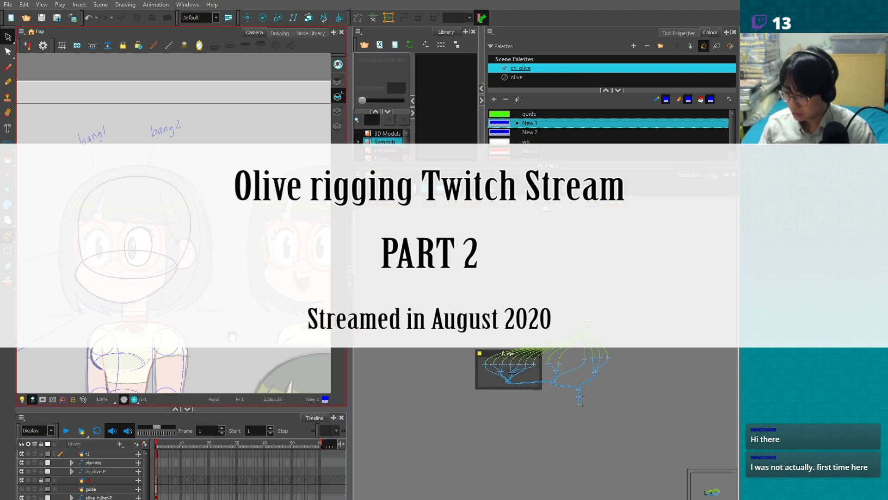
{"action": "left_click_drag", "start_coordinate": [231, 333], "coordinate": [277, 330]}
{"action": "key", "text": "2"}
{"action": "key", "text": "2"}
{"action": "key", "text": "2"}
{"action": "key", "text": "2"}
{"action": "key", "text": "2"}
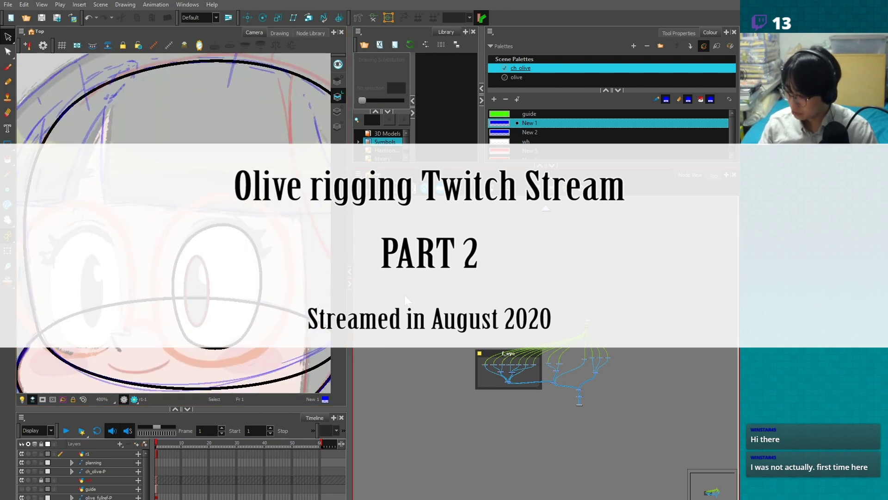
{"action": "key", "text": "shift+t"}
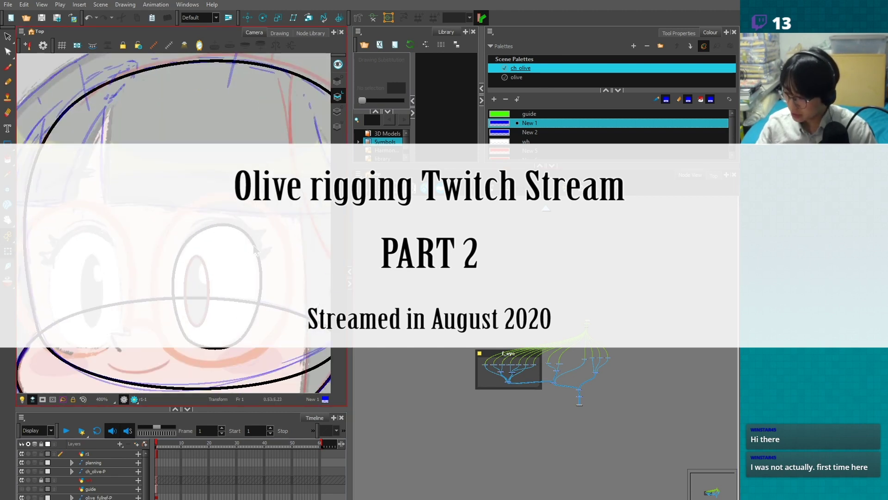
{"action": "left_click", "coordinate": [257, 247]}
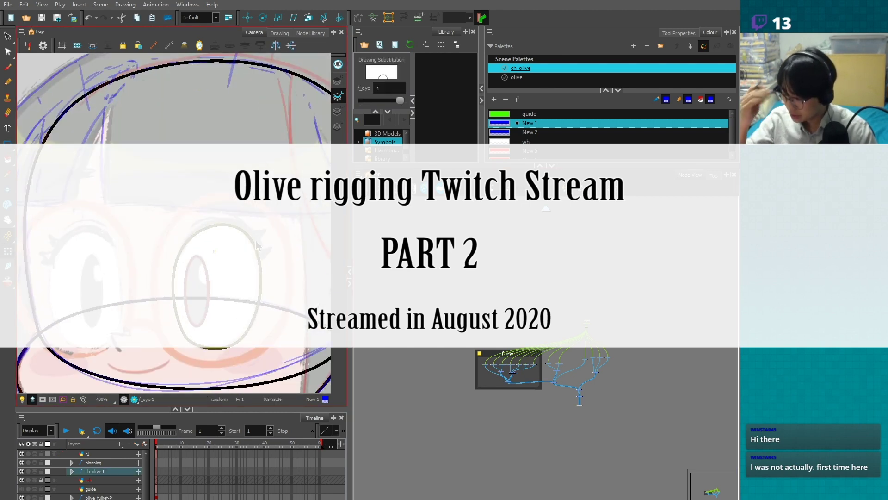
{"action": "left_click_drag", "start_coordinate": [348, 215], "coordinate": [384, 215]}
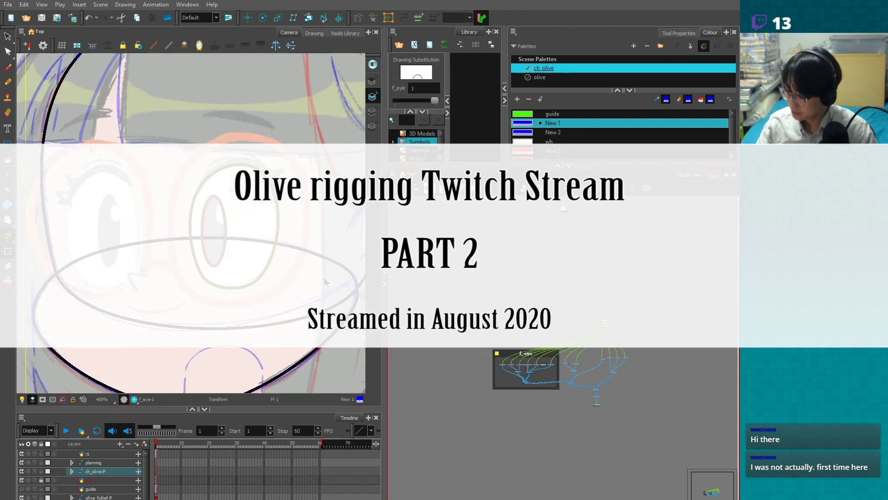
{"action": "key", "text": "1"}
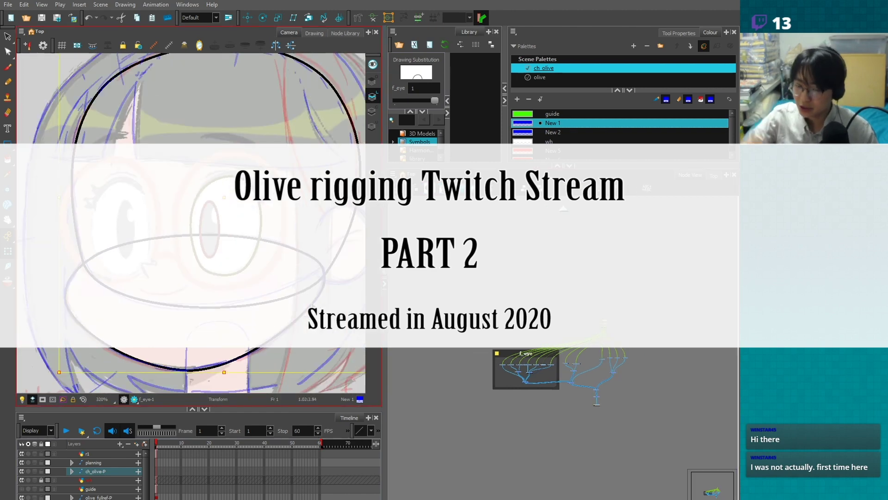
- Inspect the jaw drawing with the Contour Editor and examine the nodes inside the f_eye backdrop
{"action": "left_click", "coordinate": [394, 276]}
{"action": "left_click", "coordinate": [309, 309]}
{"action": "key", "text": "1"}
{"action": "key", "text": "alt+q"}
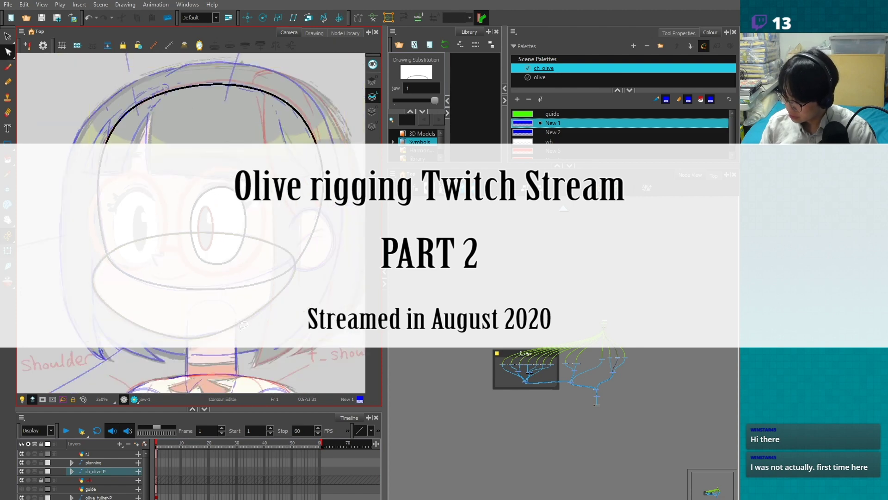
{"action": "key", "text": "2"}
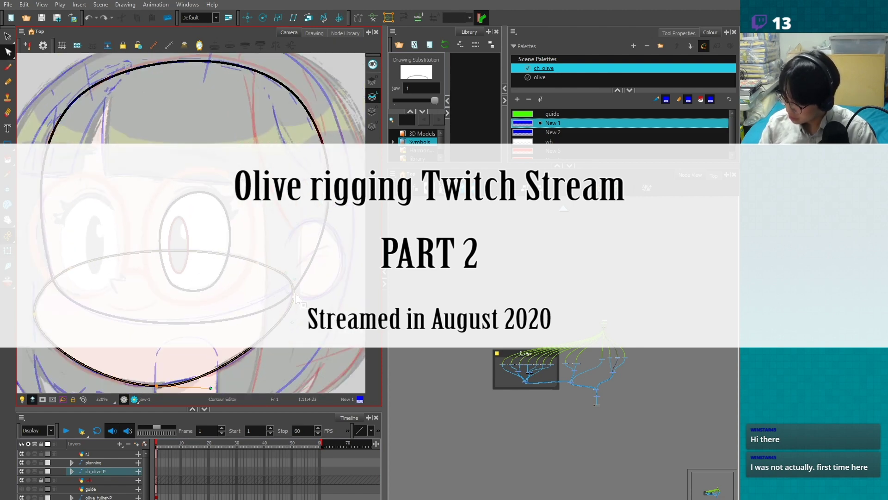
{"action": "left_click", "coordinate": [412, 278]}
{"action": "key", "text": "1"}
{"action": "left_click_drag", "start_coordinate": [238, 286], "coordinate": [257, 289]}
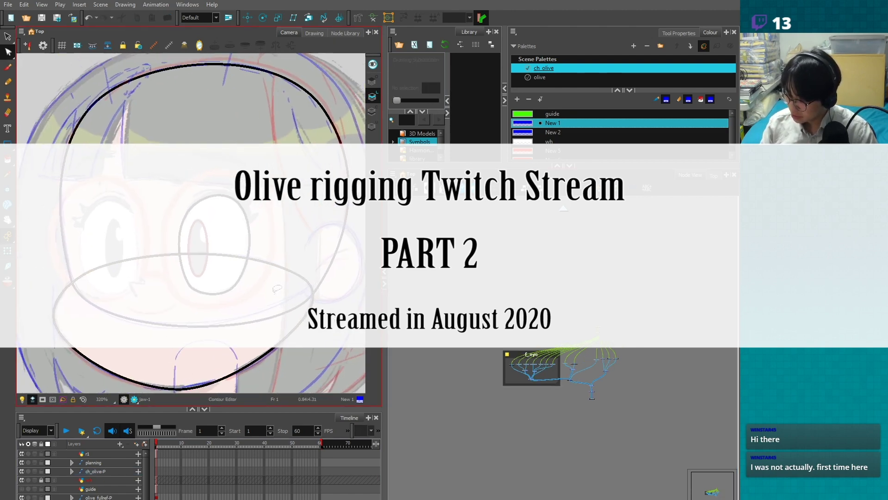
{"action": "key", "text": "2"}
{"action": "key", "text": "2"}
{"action": "scroll", "coordinate": [527, 398], "scroll_direction": "up", "scroll_amount": 5}
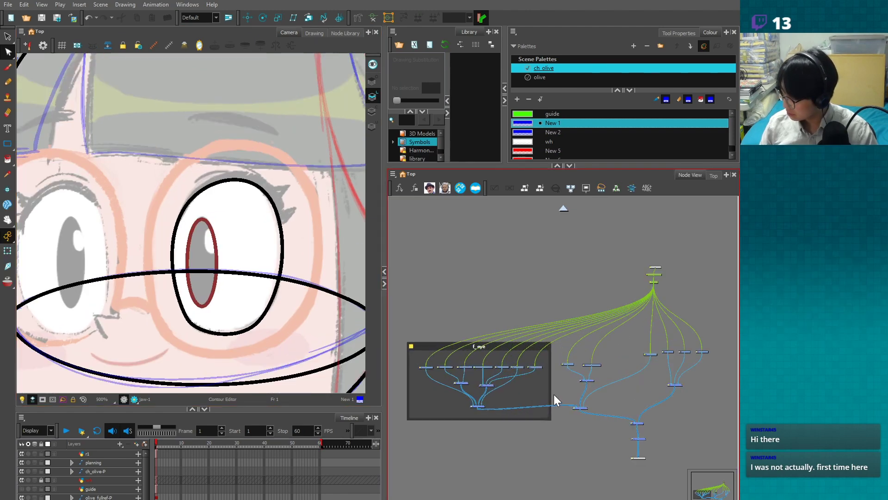
{"action": "left_click_drag", "start_coordinate": [578, 390], "coordinate": [669, 396]}
{"action": "scroll", "coordinate": [670, 397], "scroll_direction": "up", "scroll_amount": 2}
{"action": "left_click_drag", "start_coordinate": [384, 255], "coordinate": [398, 256]}
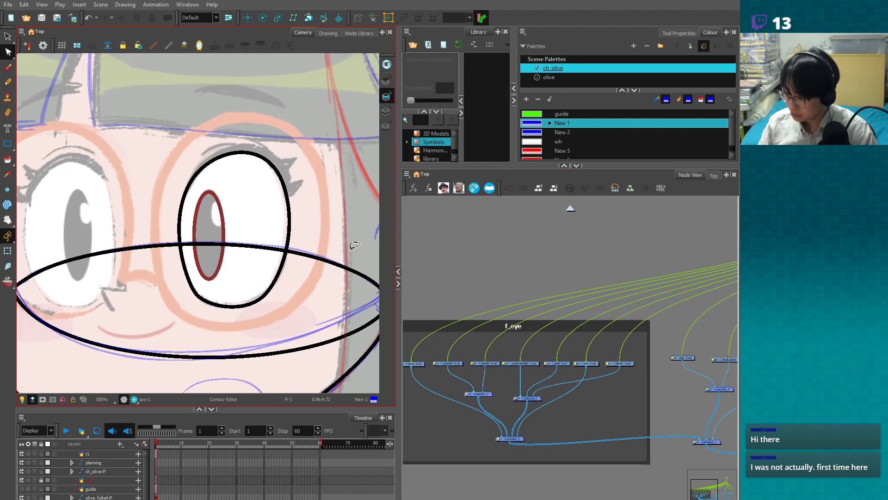
{"action": "key", "text": "1"}
{"action": "key", "text": "1"}
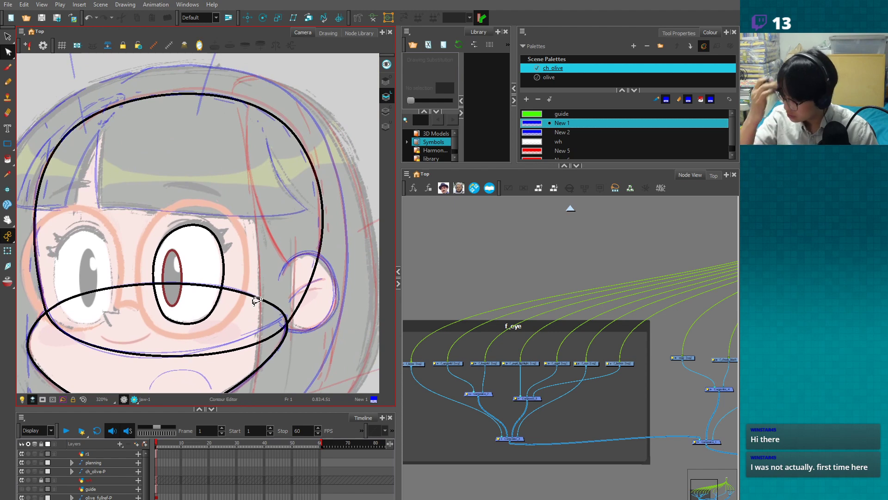
- Switch to the olive palette, select the f_pupil drawing and check the palette's pupil colour
{"action": "left_click", "coordinate": [8, 251]}
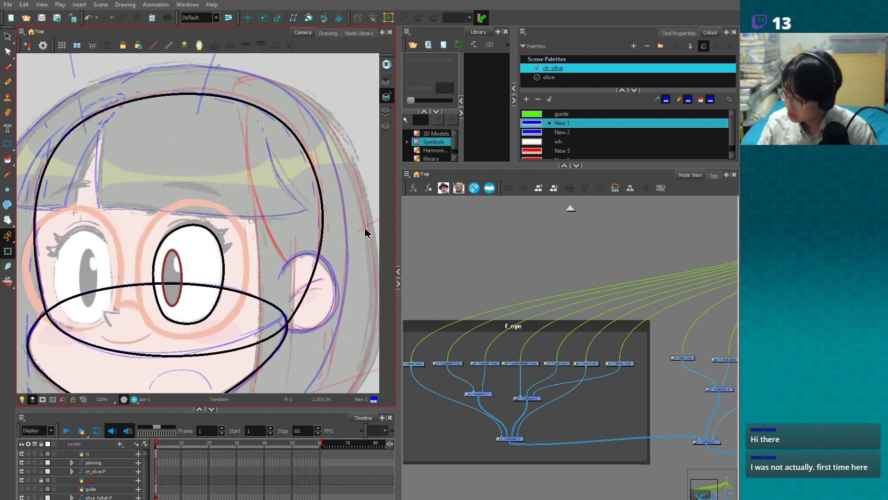
{"action": "left_click_drag", "start_coordinate": [528, 178], "coordinate": [529, 220]}
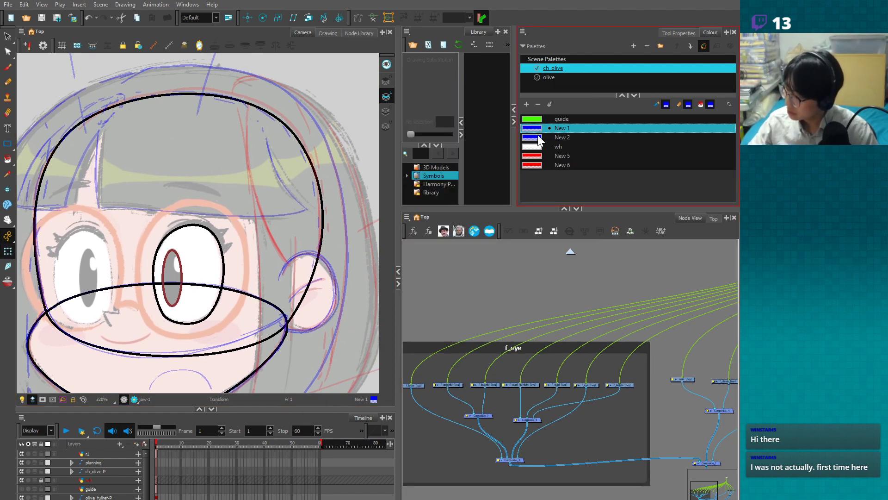
{"action": "left_click", "coordinate": [550, 77]}
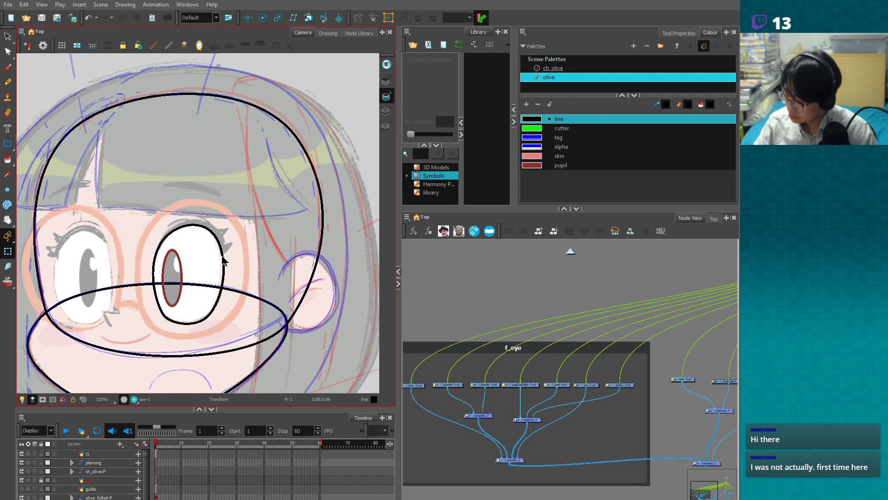
{"action": "left_click", "coordinate": [223, 263]}
{"action": "left_click", "coordinate": [179, 275]}
{"action": "scroll", "coordinate": [561, 395], "scroll_direction": "up", "scroll_amount": 2}
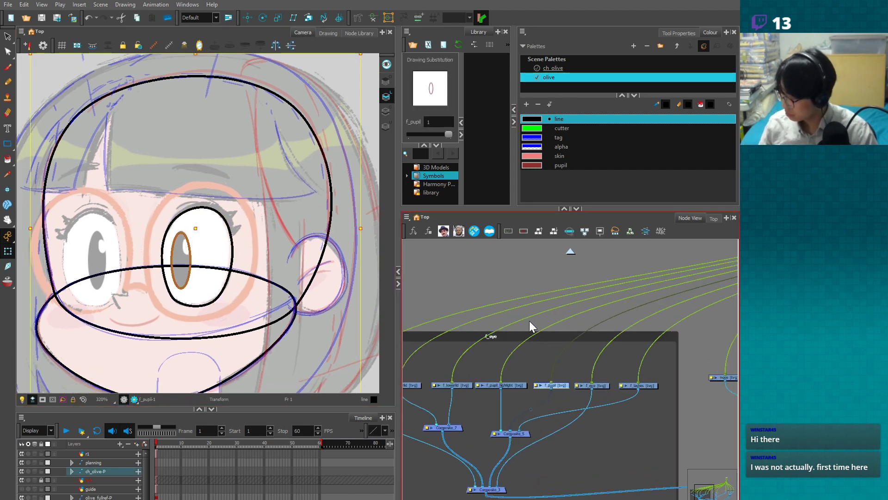
{"action": "double_click", "coordinate": [537, 165]}
{"action": "left_click", "coordinate": [477, 128]}
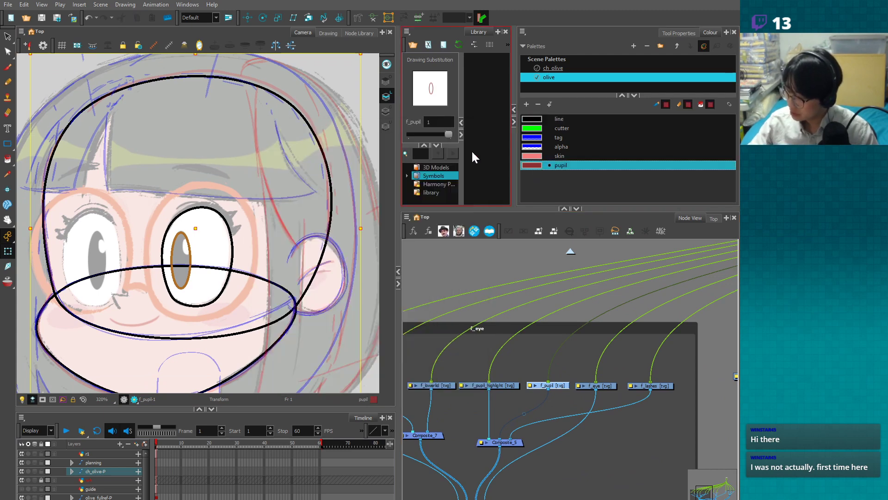
- Add a white colour named "pupil highlight" to the olive palette, starting from the pupil colour
{"action": "key", "text": "Escape"}
{"action": "key", "text": "2"}
{"action": "key", "text": "2"}
{"action": "left_click_drag", "start_coordinate": [246, 290], "coordinate": [261, 265]}
{"action": "key", "text": "2"}
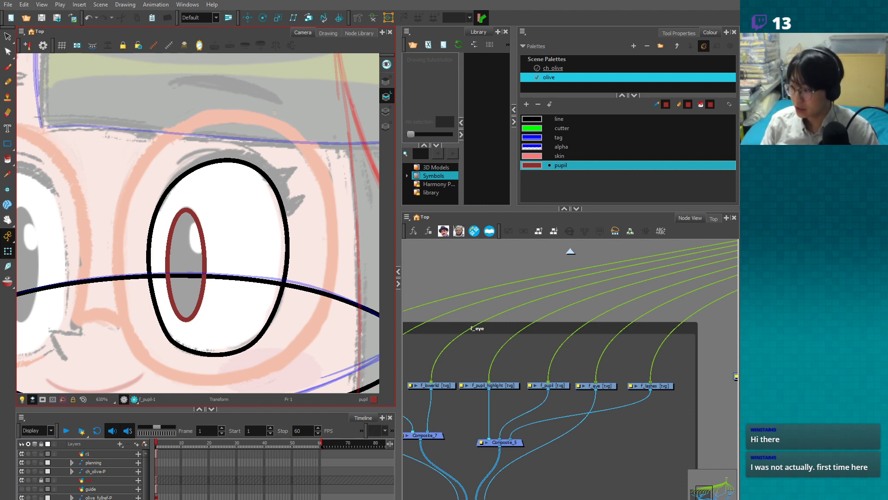
{"action": "left_click", "coordinate": [545, 166]}
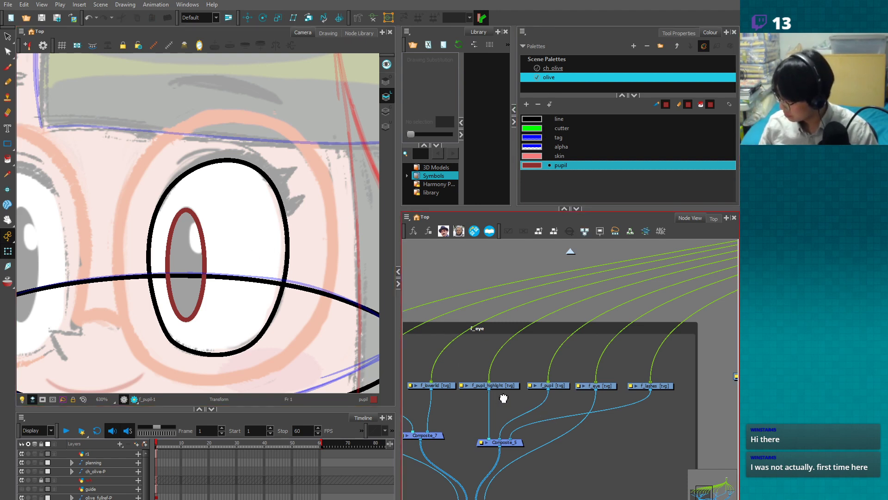
{"action": "left_click_drag", "start_coordinate": [504, 398], "coordinate": [512, 398]}
{"action": "left_click", "coordinate": [526, 104]}
{"action": "double_click", "coordinate": [531, 175]}
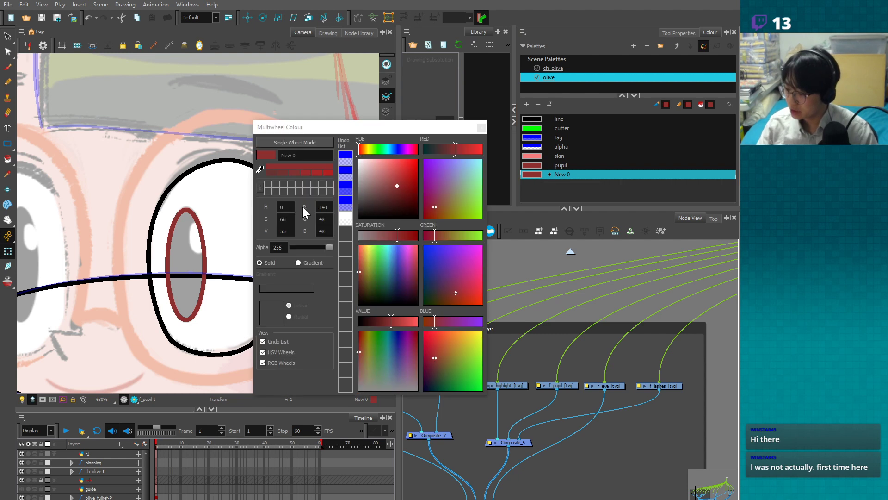
{"action": "type", "text": "pupil"}
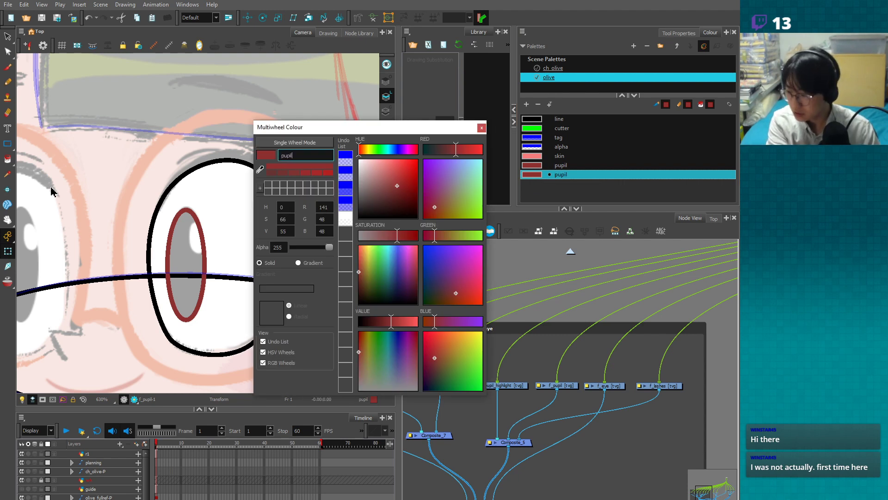
{"action": "type", "text": " highligh"}
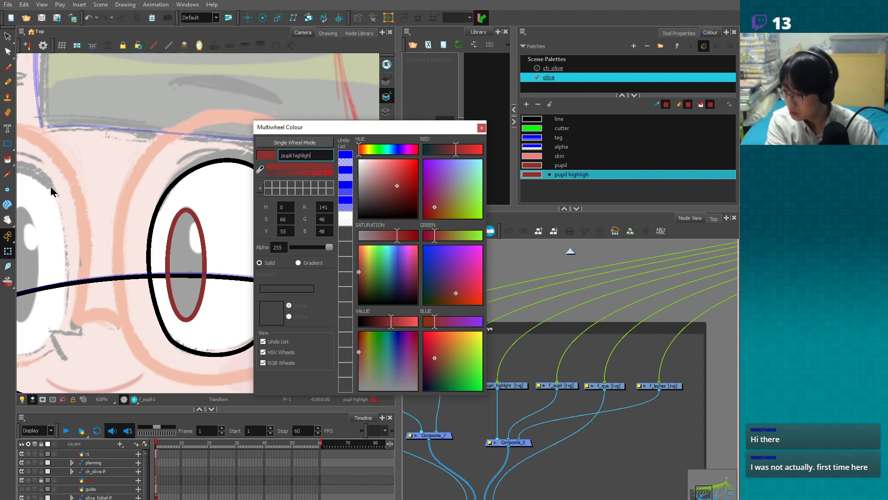
{"action": "type", "text": "t"}
{"action": "left_click", "coordinate": [481, 127]}
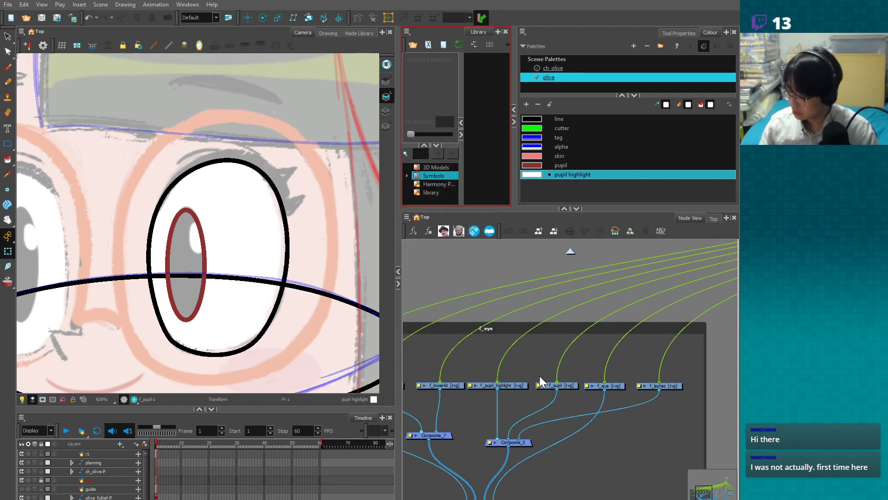
- Select the f_pupil_highlight drawing for the Ellipse tool and change the pupil highlight colour to bright red
{"action": "scroll", "coordinate": [526, 419], "scroll_direction": "down", "scroll_amount": 1}
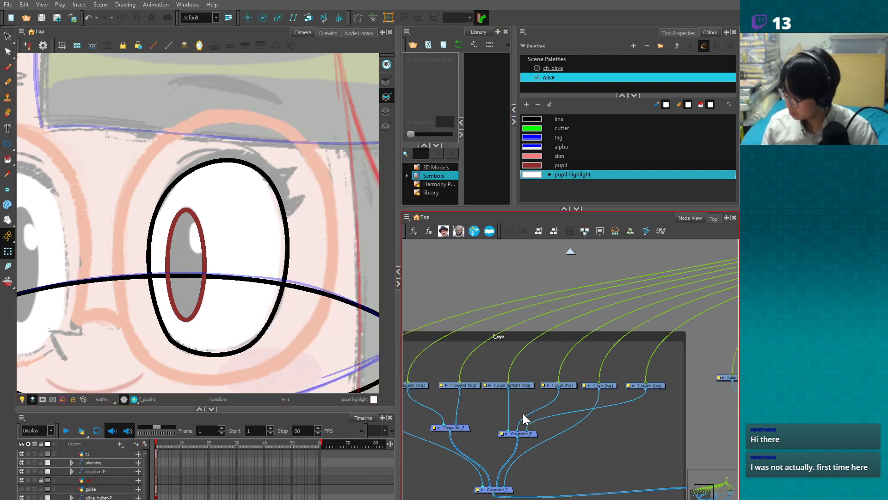
{"action": "scroll", "coordinate": [524, 421], "scroll_direction": "down", "scroll_amount": 1}
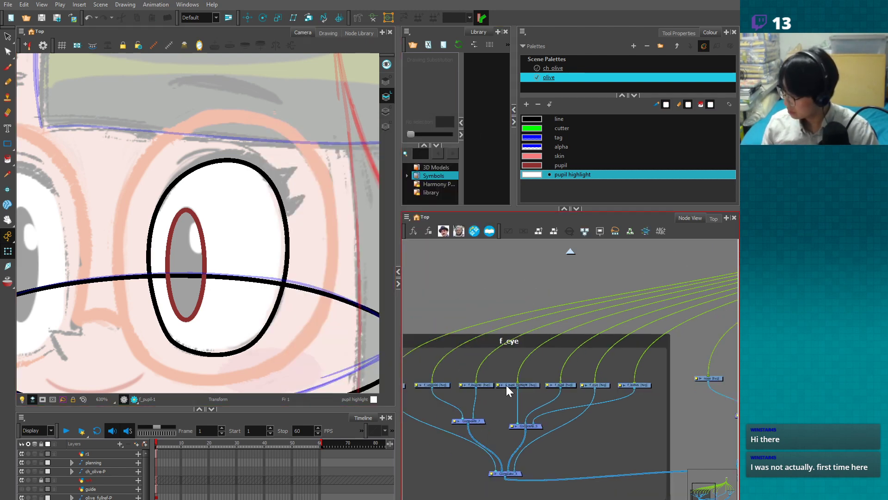
{"action": "left_click", "coordinate": [537, 165]}
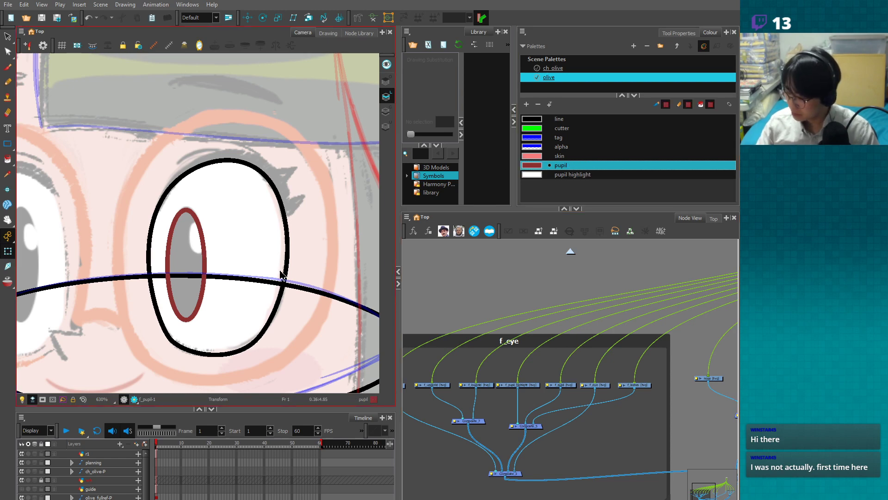
{"action": "left_click", "coordinate": [531, 385]}
{"action": "left_click_drag", "start_coordinate": [8, 144], "coordinate": [29, 153]}
{"action": "key", "text": "2"}
{"action": "key", "text": "2"}
{"action": "double_click", "coordinate": [533, 175]}
{"action": "left_click", "coordinate": [402, 179]}
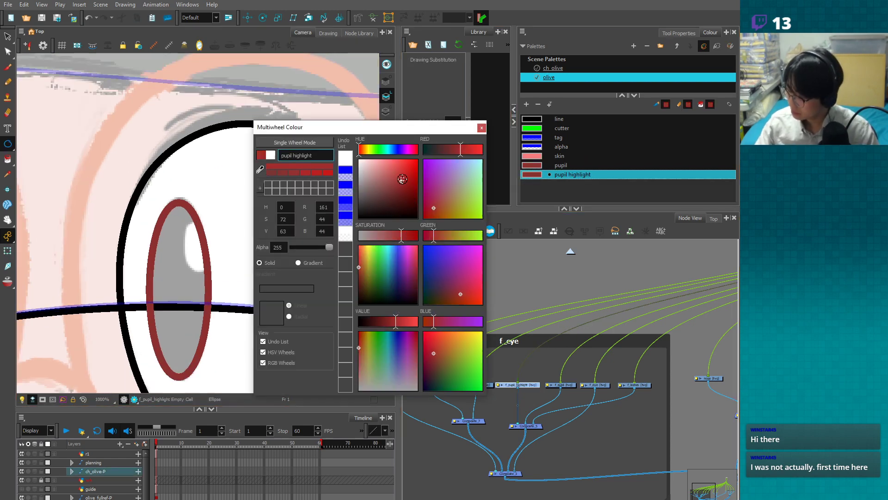
{"action": "left_click_drag", "start_coordinate": [402, 180], "coordinate": [418, 159]}
{"action": "left_click", "coordinate": [481, 127]}
- Draw a small filled red ellipse over the pupil's upper right edge in the f_pupil_highlight drawing
{"action": "mouse_move", "coordinate": [202, 214]}
{"action": "left_mouse_down"}
{"action": "mouse_move", "coordinate": [243, 283]}
{"action": "mouse_move", "coordinate": [287, 234]}
{"action": "mouse_move", "coordinate": [217, 244]}
{"action": "left_mouse_up"}
{"action": "left_click", "coordinate": [232, 266]}
{"action": "left_click", "coordinate": [242, 249]}
{"action": "key", "text": "Delete"}
{"action": "left_click_drag", "start_coordinate": [228, 207], "coordinate": [220, 218]}
{"action": "left_click_drag", "start_coordinate": [212, 247], "coordinate": [210, 243]}
{"action": "left_click", "coordinate": [537, 165]}
{"action": "key", "text": "ctrl+z"}
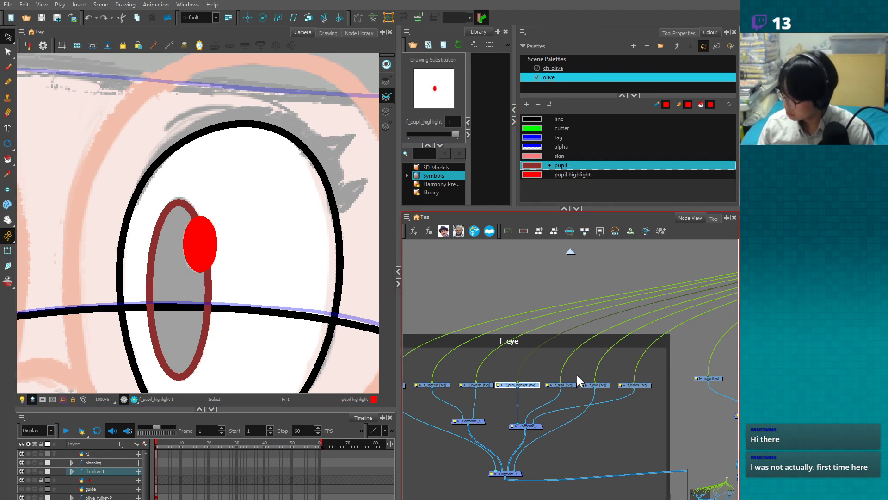
- Fill the inside of the pupil outline in the f_pupil drawing with the pupil colour
{"action": "left_click", "coordinate": [561, 385]}
{"action": "key", "text": "alt+i"}
{"action": "left_click", "coordinate": [182, 317]}
{"action": "left_click", "coordinate": [183, 319]}
{"action": "key", "text": "shift+t"}
{"action": "left_click", "coordinate": [470, 359]}
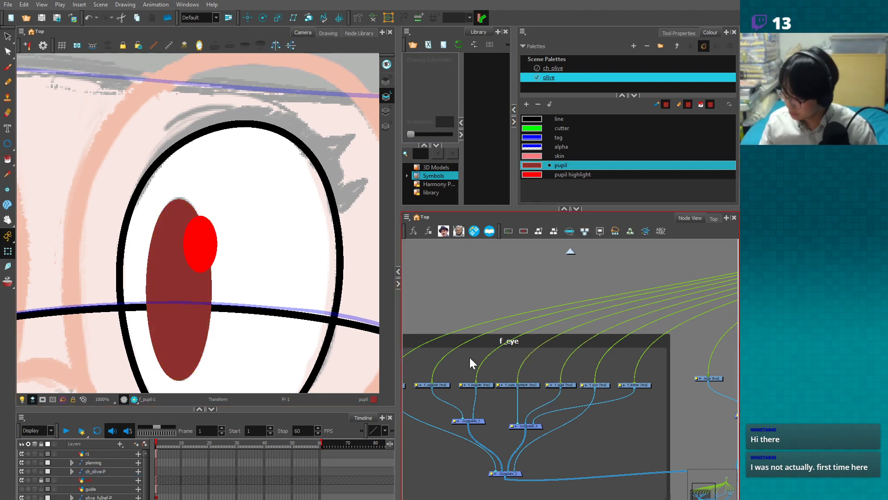
- Select the f_eye drawing and enlarge the node view to show the whole f_eye backdrop
{"action": "scroll", "coordinate": [218, 234], "scroll_direction": "down", "scroll_amount": 2}
{"action": "left_click", "coordinate": [286, 257]}
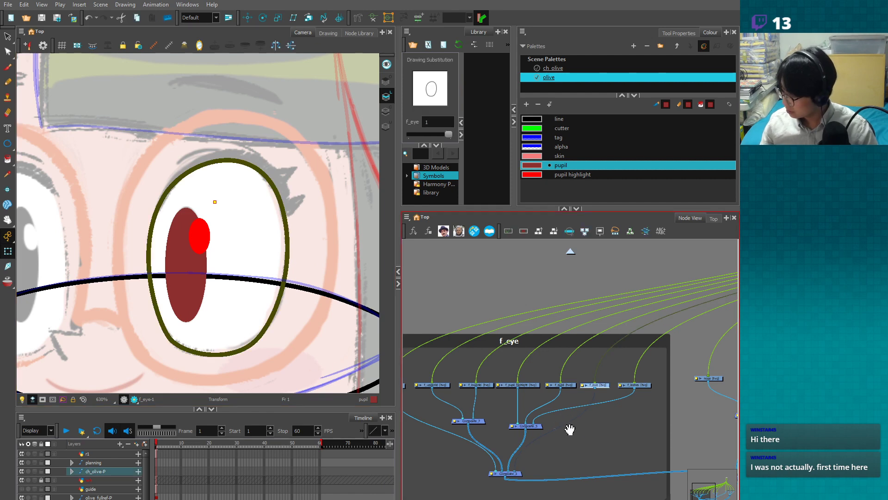
{"action": "left_click_drag", "start_coordinate": [570, 429], "coordinate": [588, 421]}
{"action": "left_click_drag", "start_coordinate": [398, 320], "coordinate": [336, 311]}
{"action": "left_click_drag", "start_coordinate": [472, 209], "coordinate": [487, 166]}
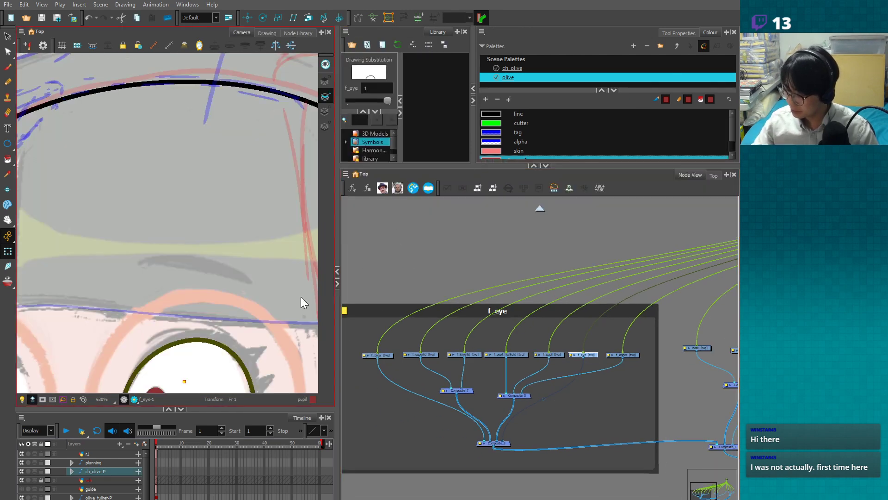
- List the templates stored in the Library's library folder and clear the node selection
{"action": "scroll", "coordinate": [301, 297], "scroll_direction": "down", "scroll_amount": 2}
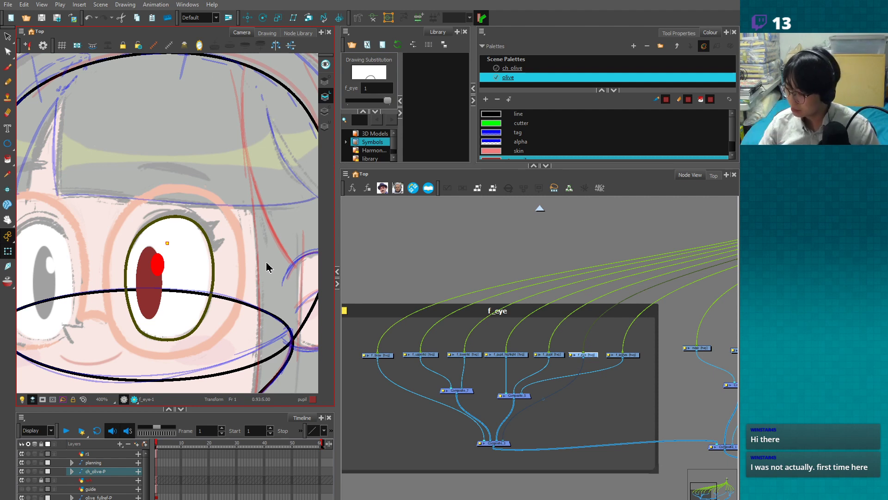
{"action": "left_click_drag", "start_coordinate": [428, 165], "coordinate": [430, 170]}
{"action": "left_click", "coordinate": [371, 161]}
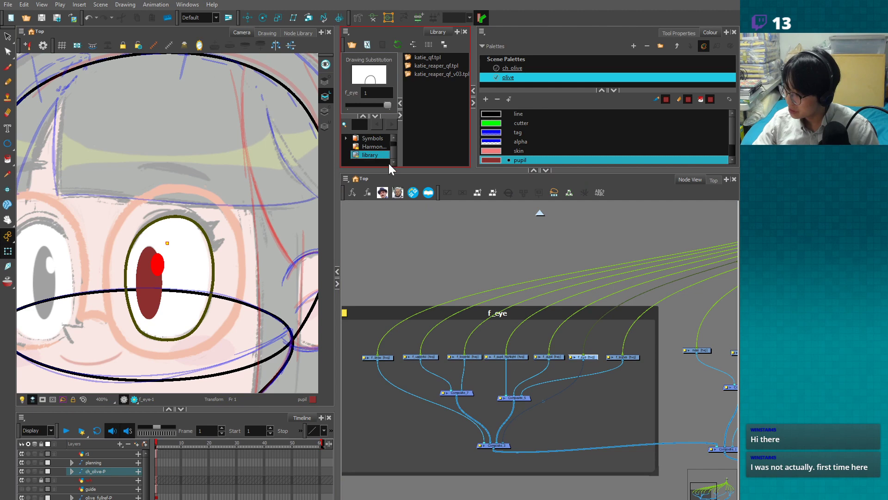
{"action": "left_click", "coordinate": [388, 250]}
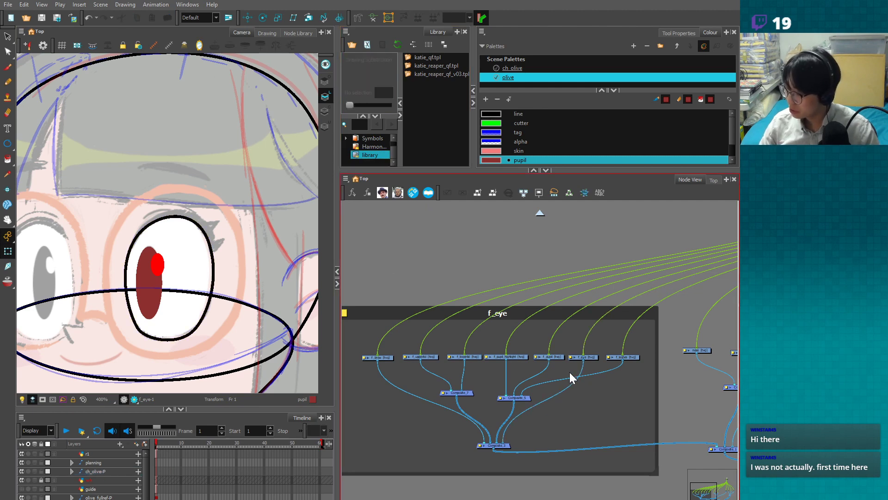
{"action": "left_click", "coordinate": [298, 32]}
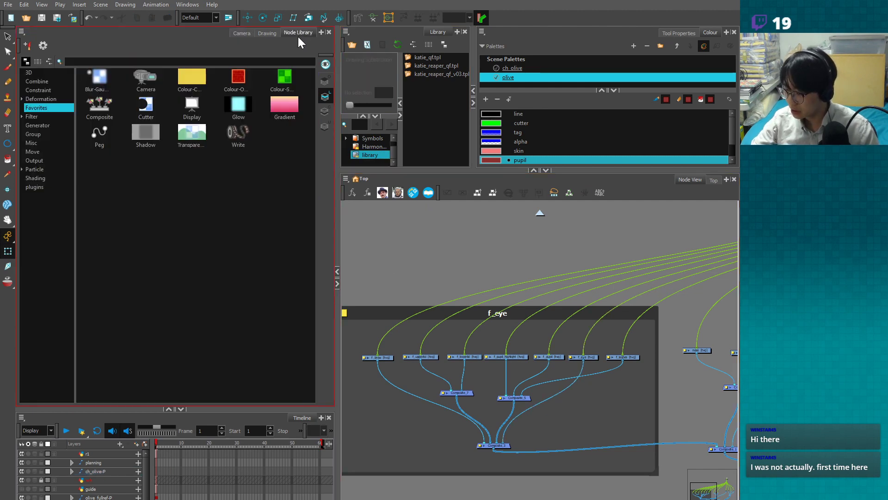
{"action": "left_click", "coordinate": [241, 33]}
- Add an Overlay-Layer node from the node library in the empty space above the f_eye backdrop
{"action": "left_click", "coordinate": [399, 226]}
{"action": "scroll", "coordinate": [389, 273], "scroll_direction": "down", "scroll_amount": 1}
{"action": "left_click_drag", "start_coordinate": [407, 272], "coordinate": [421, 330]}
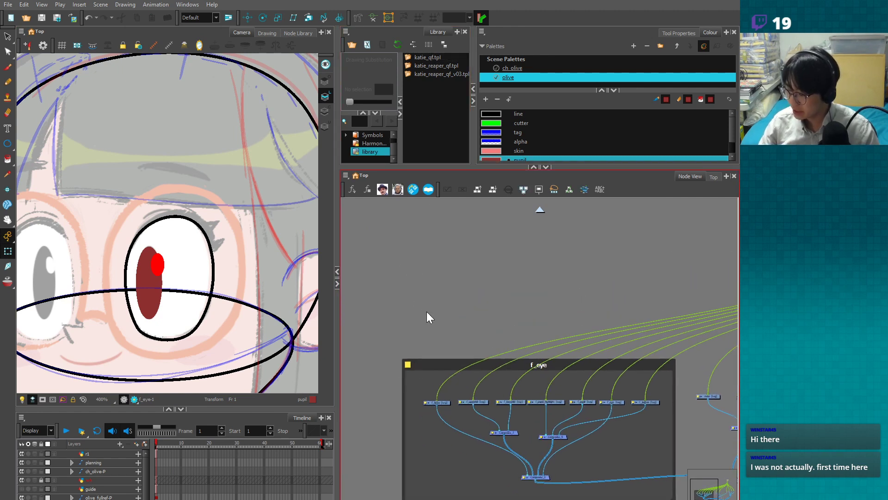
{"action": "left_click_drag", "start_coordinate": [417, 282], "coordinate": [409, 296]}
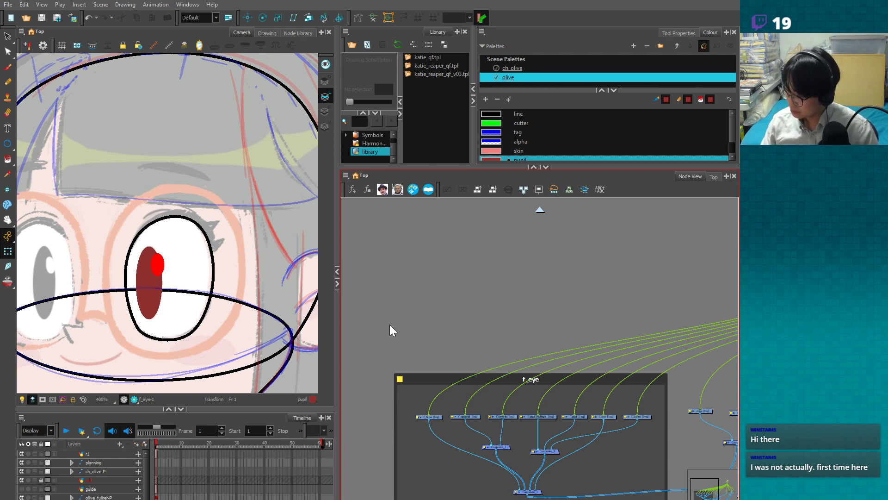
{"action": "left_click", "coordinate": [298, 32]}
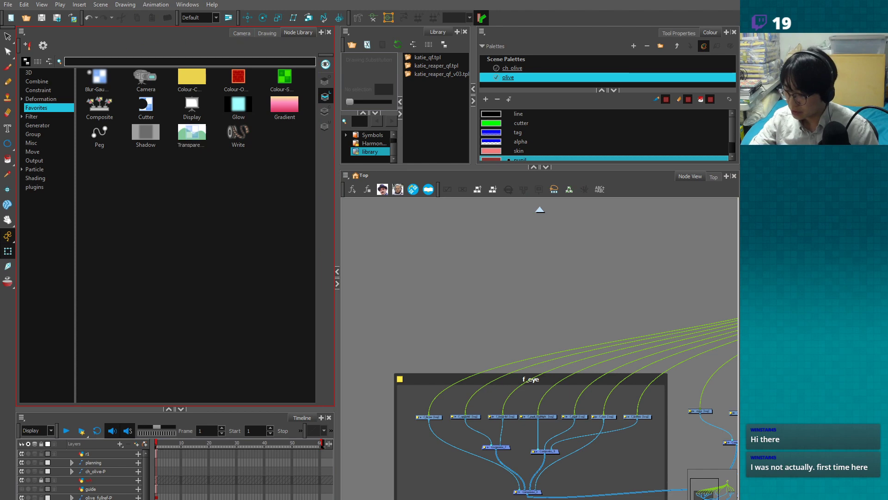
{"action": "left_click", "coordinate": [241, 61]}
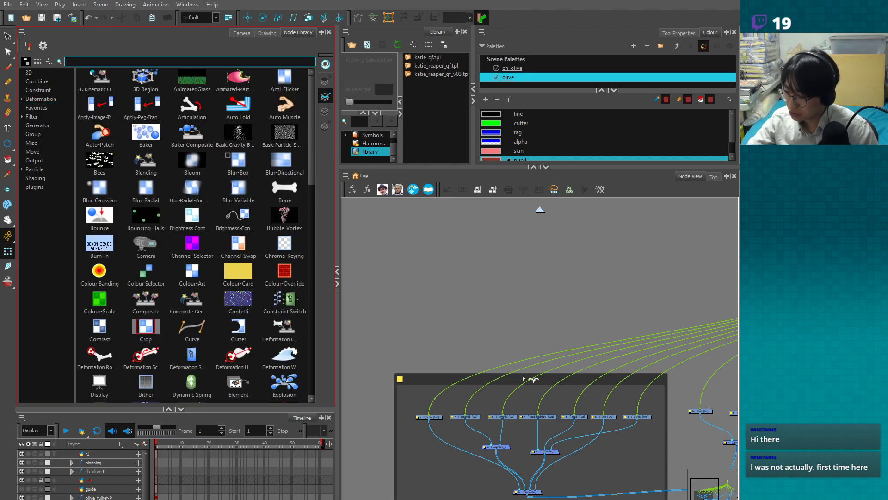
{"action": "left_click", "coordinate": [424, 280]}
{"action": "left_click_drag", "start_coordinate": [423, 275], "coordinate": [433, 292]}
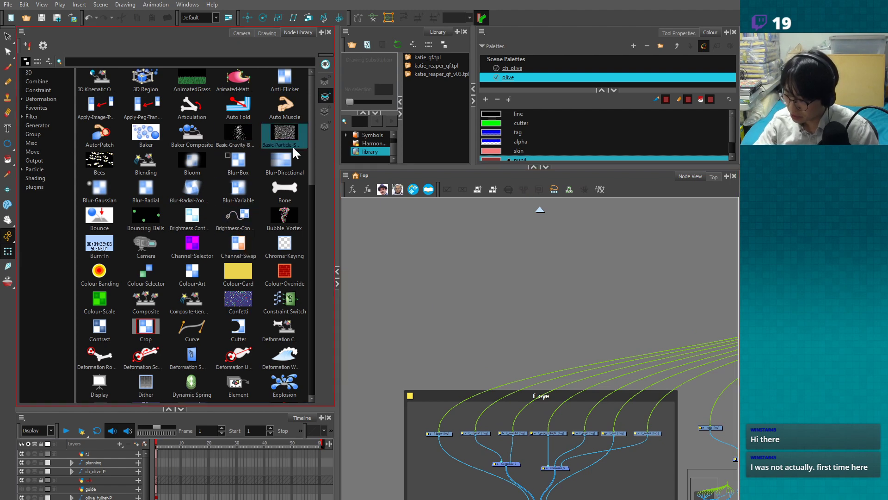
{"action": "scroll", "coordinate": [306, 115], "scroll_direction": "down", "scroll_amount": 5}
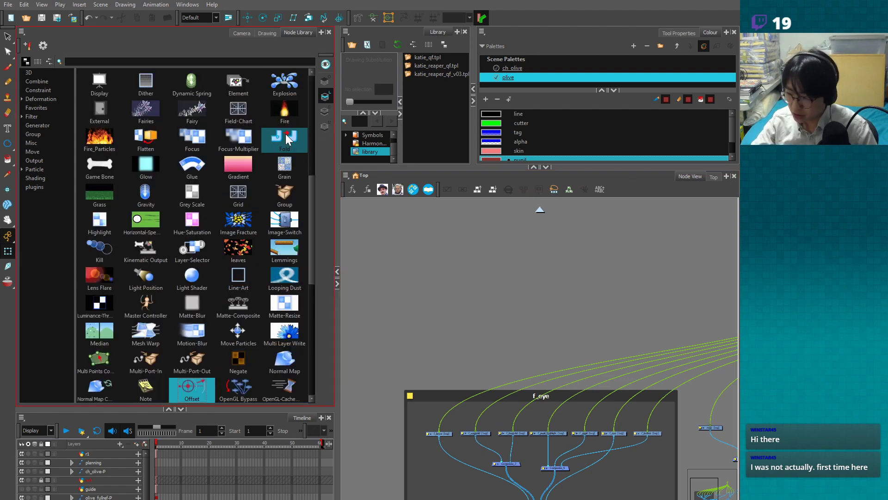
{"action": "left_click_drag", "start_coordinate": [310, 282], "coordinate": [314, 305]}
{"action": "left_click_drag", "start_coordinate": [192, 303], "coordinate": [436, 283]}
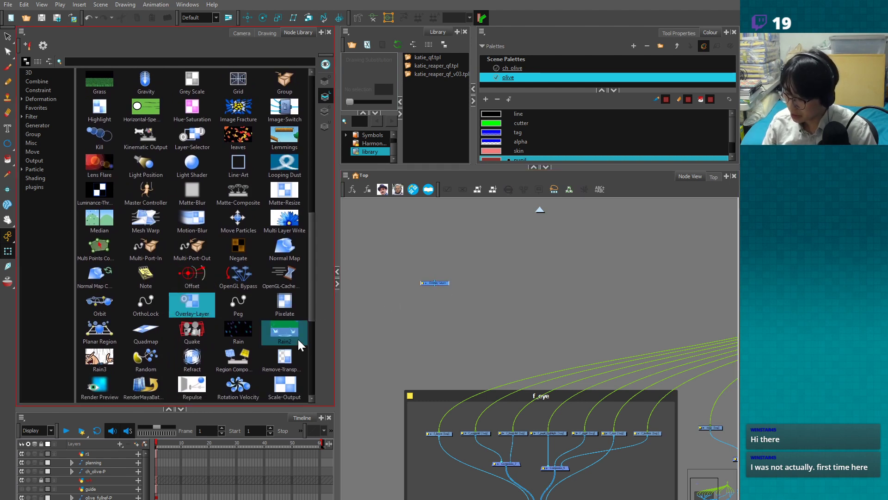
{"action": "scroll", "coordinate": [433, 306], "scroll_direction": "up", "scroll_amount": 3}
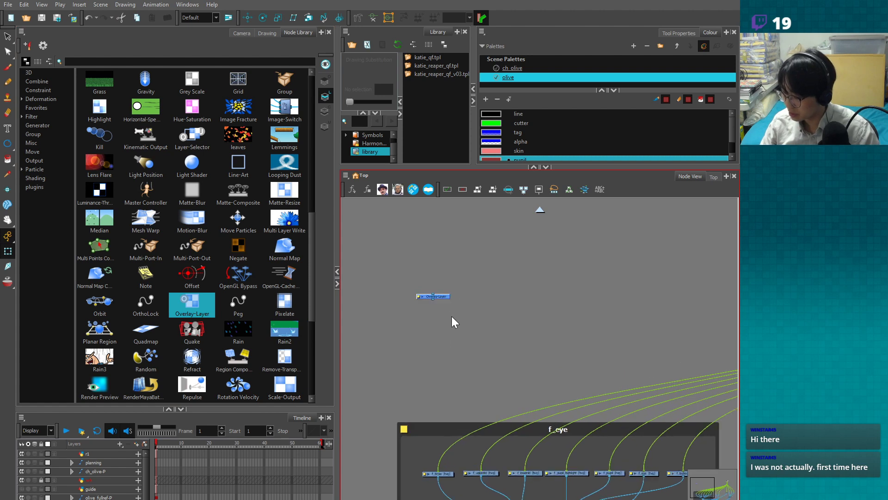
{"action": "left_click_drag", "start_coordinate": [409, 271], "coordinate": [418, 316]}
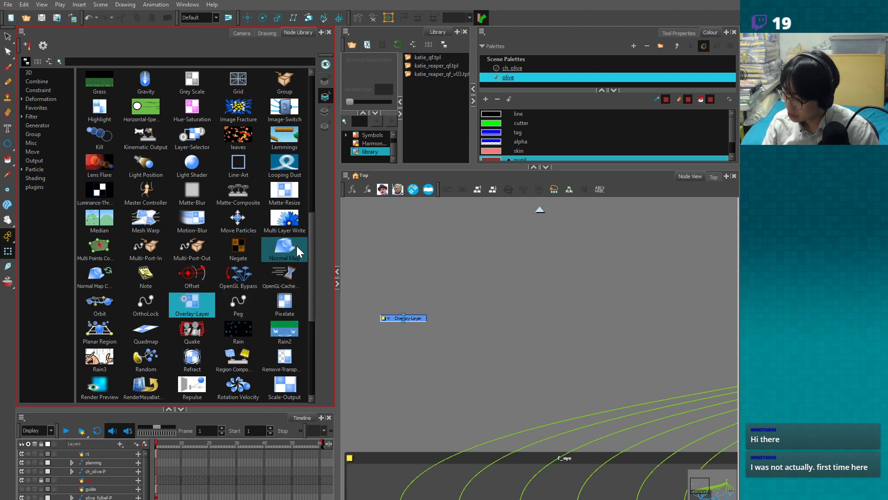
- Find the Line-Art node in the node library and place it beside the Overlay-Layer node
{"action": "left_click", "coordinate": [283, 190]}
{"action": "left_click", "coordinate": [221, 63]}
{"action": "type", "text": "line"}
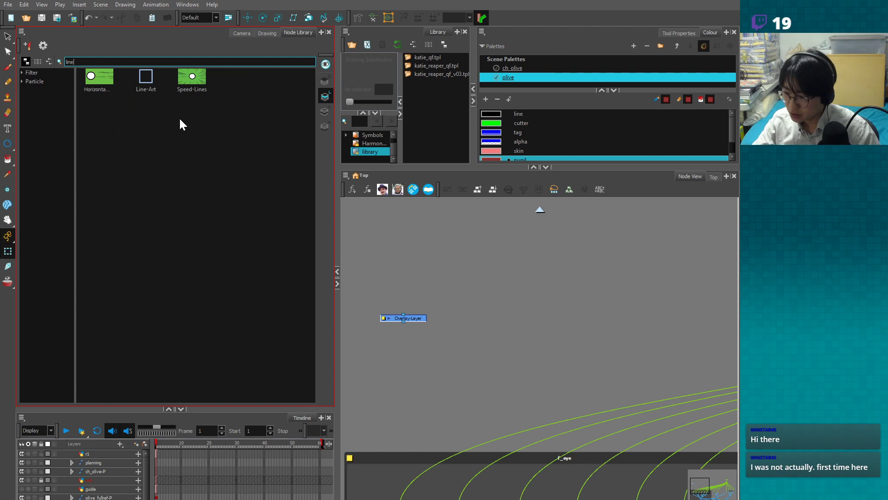
{"action": "left_click_drag", "start_coordinate": [146, 79], "coordinate": [462, 318]}
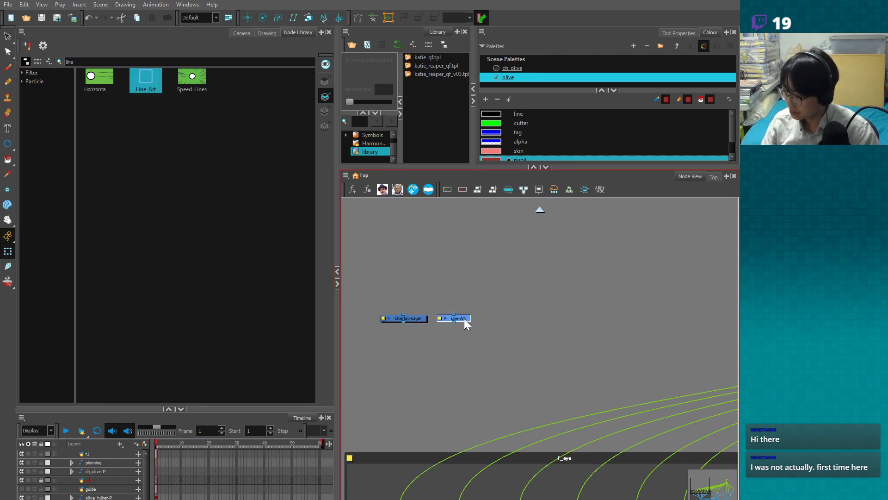
{"action": "left_click_drag", "start_coordinate": [336, 323], "coordinate": [326, 323]}
{"action": "scroll", "coordinate": [423, 341], "scroll_direction": "up", "scroll_amount": 3}
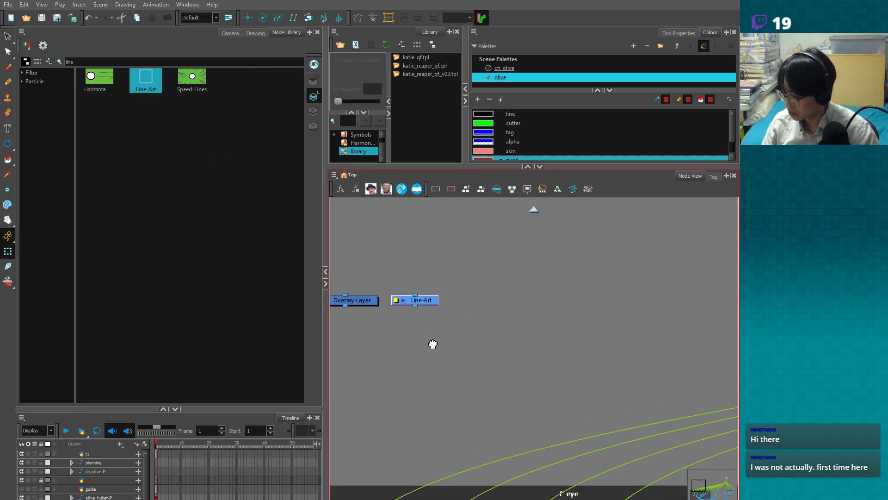
- Search the node library for "col" and place a Colour-Art node beside the Line-Art node
{"action": "left_click", "coordinate": [131, 141]}
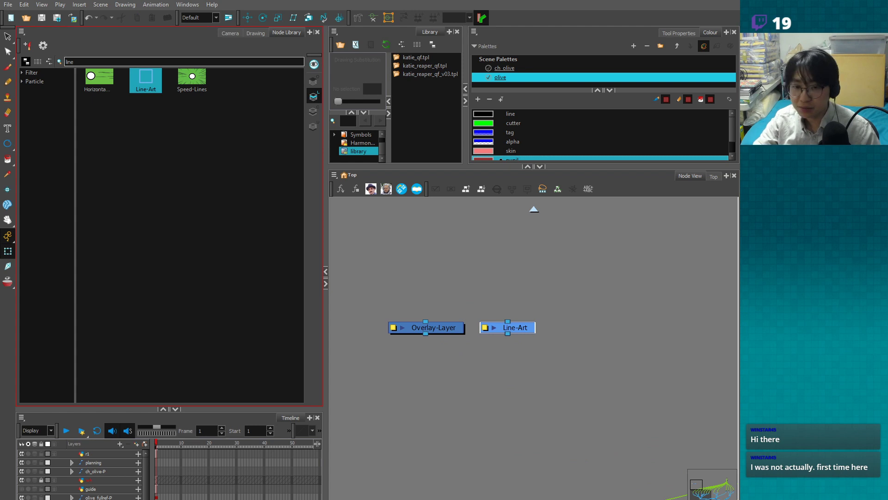
{"action": "left_click", "coordinate": [102, 81]}
{"action": "key", "text": "BackSpace"}
{"action": "key", "text": "BackSpace"}
{"action": "key", "text": "BackSpace"}
{"action": "key", "text": "BackSpace"}
{"action": "type", "text": "col"}
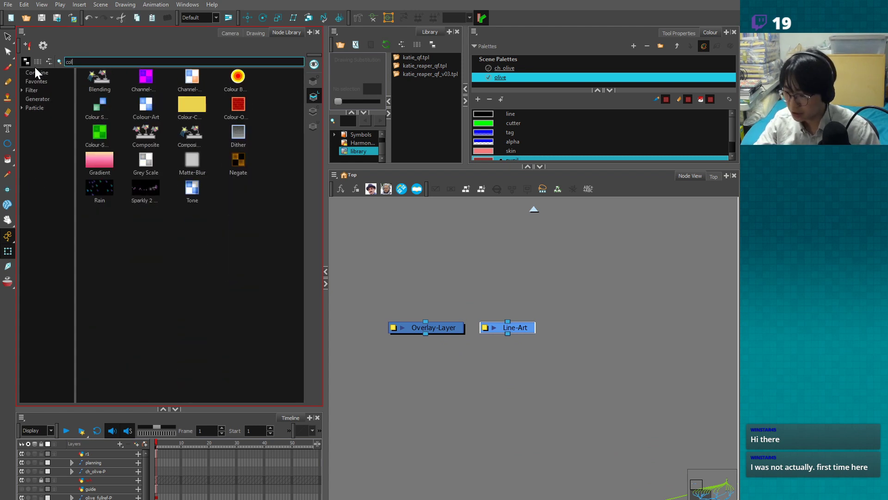
{"action": "left_click", "coordinate": [146, 107]}
{"action": "left_click_drag", "start_coordinate": [596, 334], "coordinate": [600, 334]}
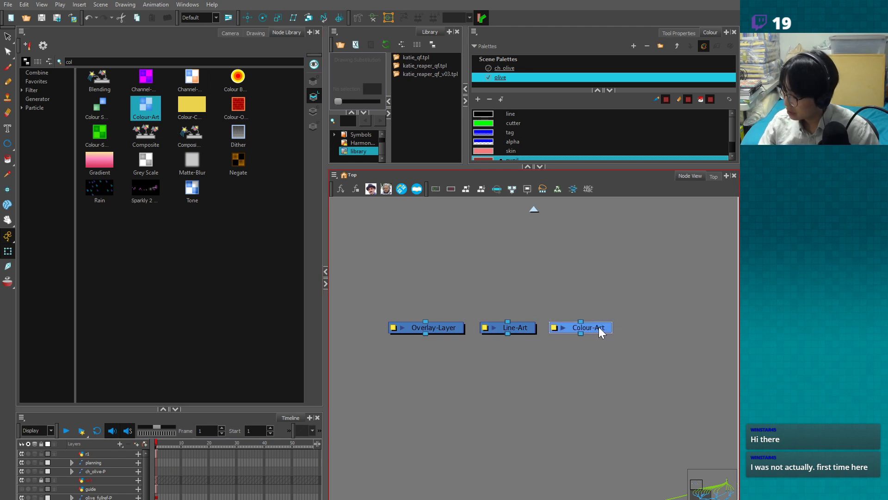
- Search the node library for "under" and place an Underlay-Layer node at the end of the row
{"action": "left_click_drag", "start_coordinate": [72, 61], "coordinate": [26, 69]}
{"action": "type", "text": "under"}
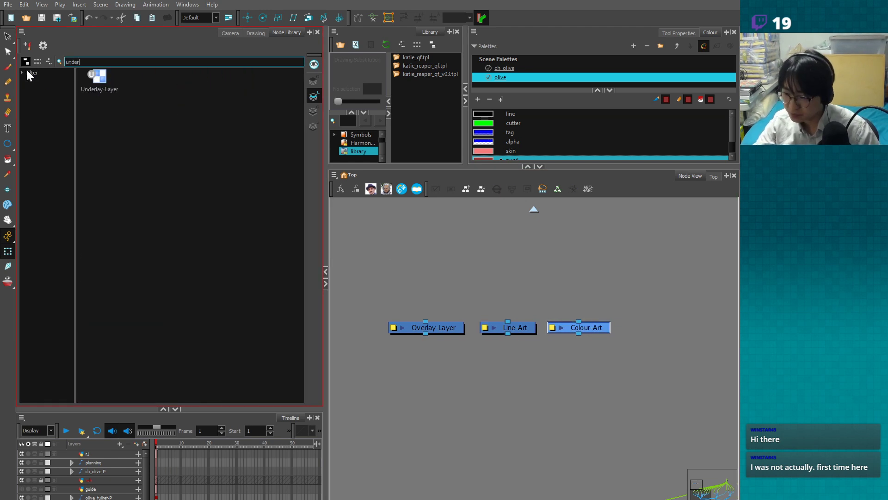
{"action": "left_click_drag", "start_coordinate": [99, 78], "coordinate": [676, 334]}
- Search the node library for "cutt" and place a Cutter node below the row of layer nodes
{"action": "left_click_drag", "start_coordinate": [74, 62], "coordinate": [17, 68]}
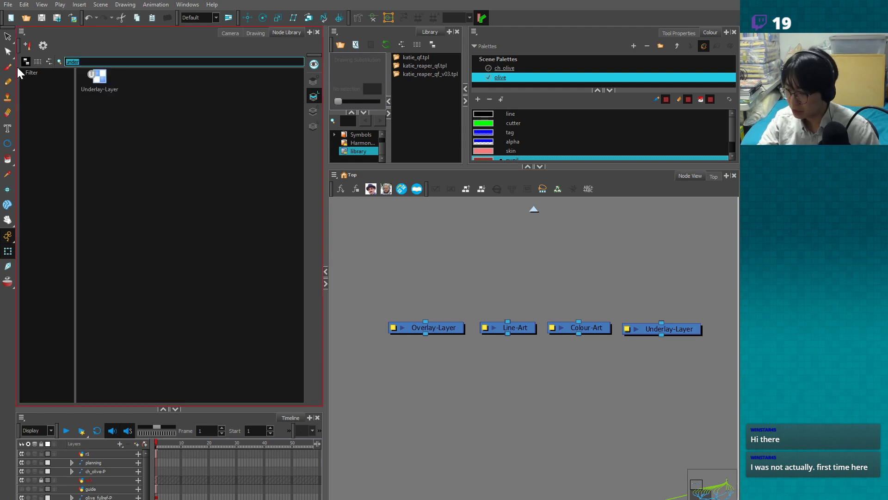
{"action": "type", "text": "cuu"}
{"action": "key", "text": "ctrl+a"}
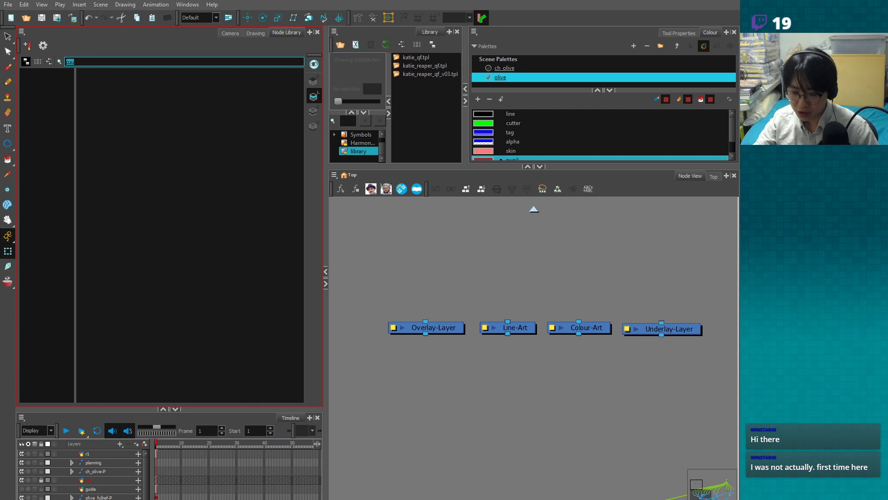
{"action": "type", "text": "cutt"}
{"action": "left_click_drag", "start_coordinate": [181, 162], "coordinate": [465, 425]}
- Place an Auto-Patch node beside the Cutter and move both nodes closer to the row above
{"action": "left_click", "coordinate": [40, 60]}
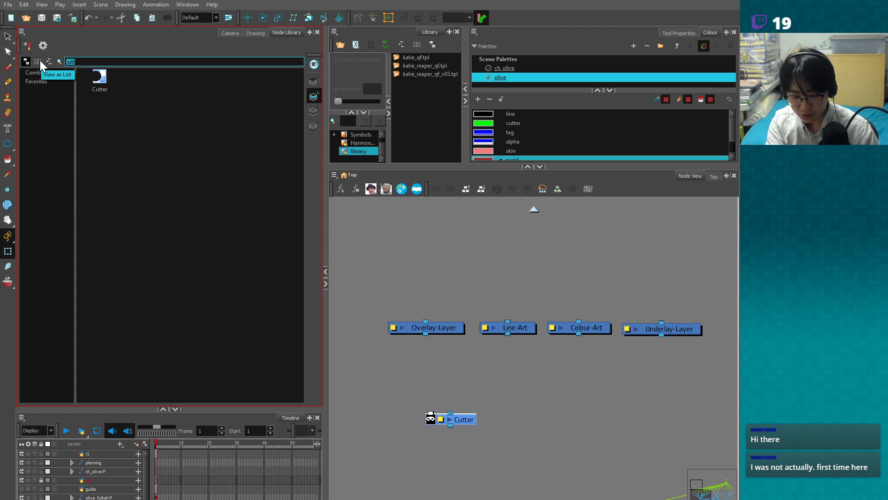
{"action": "type", "text": "auto"}
{"action": "left_click_drag", "start_coordinate": [192, 80], "coordinate": [465, 407]}
{"action": "left_click", "coordinate": [561, 442]}
{"action": "left_click_drag", "start_coordinate": [541, 419], "coordinate": [547, 389]}
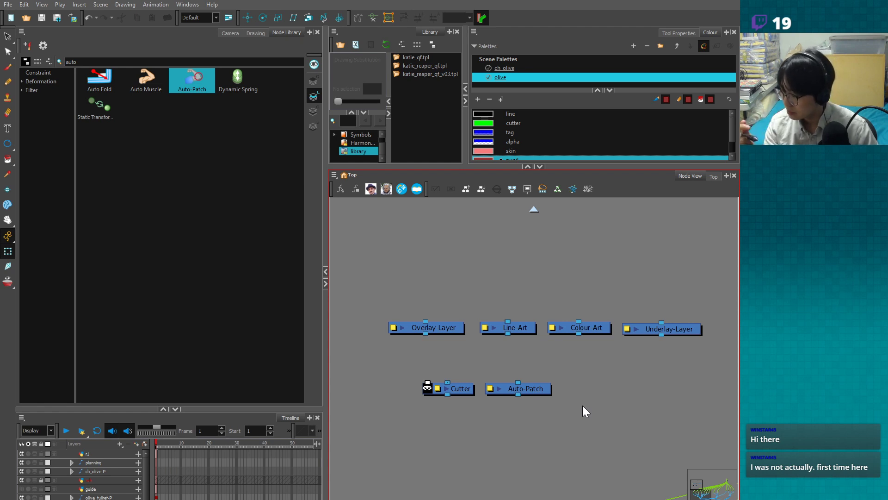
- Search the node library for "visi" and place a Visibility node beside the Auto-Patch node
{"action": "left_click_drag", "start_coordinate": [89, 62], "coordinate": [48, 60]}
{"action": "type", "text": "visi"}
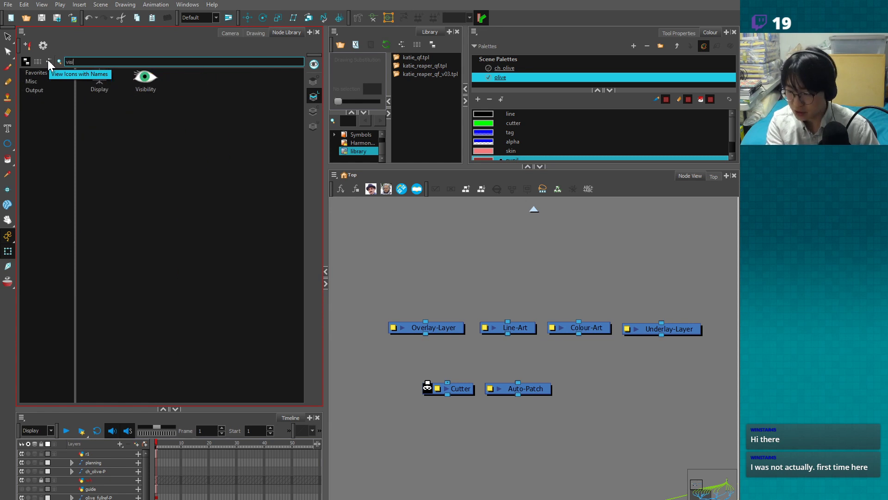
{"action": "left_click_drag", "start_coordinate": [148, 81], "coordinate": [604, 390]}
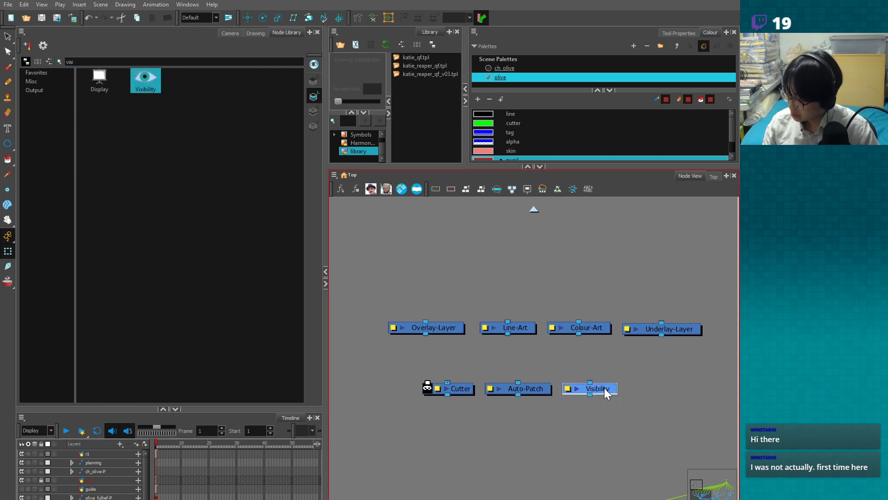
- Clear the node library search, then return to the camera view and widen it
{"action": "left_click_drag", "start_coordinate": [88, 62], "coordinate": [56, 61]}
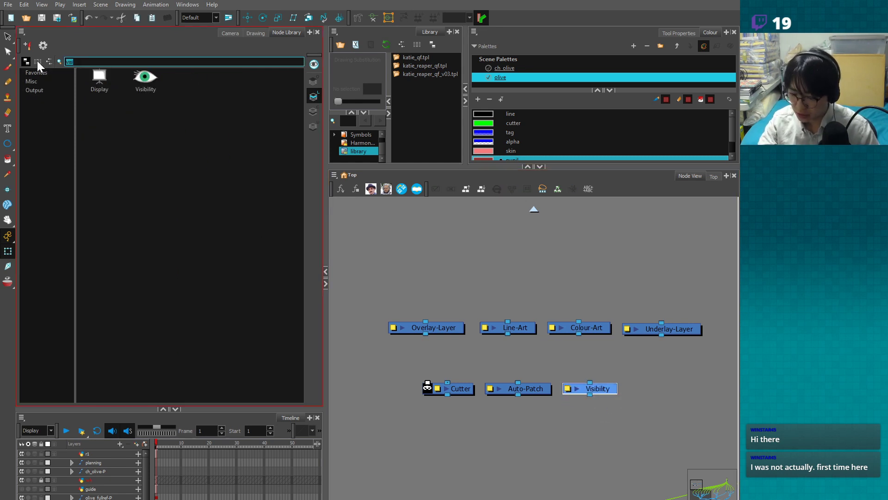
{"action": "key", "text": "BackSpace"}
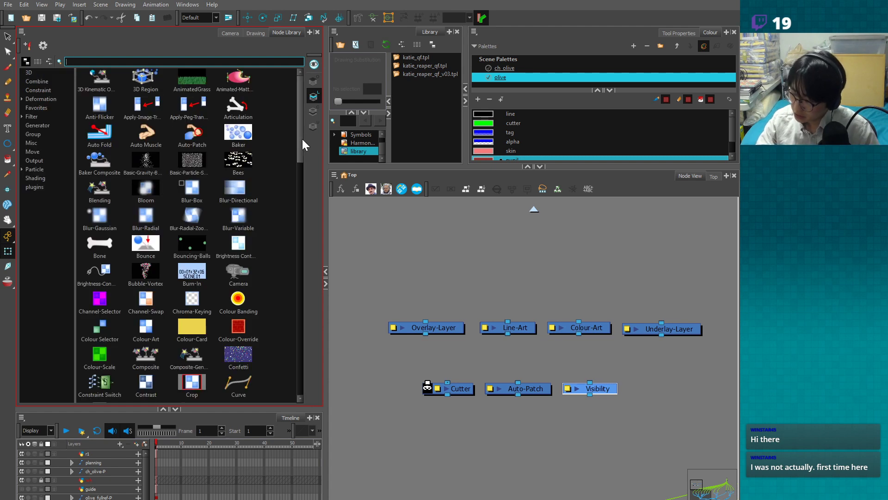
{"action": "mouse_move", "coordinate": [298, 142]}
{"action": "left_mouse_down"}
{"action": "mouse_move", "coordinate": [299, 154]}
{"action": "mouse_move", "coordinate": [260, 54]}
{"action": "left_mouse_up"}
{"action": "left_click", "coordinate": [231, 34]}
{"action": "left_click_drag", "start_coordinate": [325, 202], "coordinate": [389, 210]}
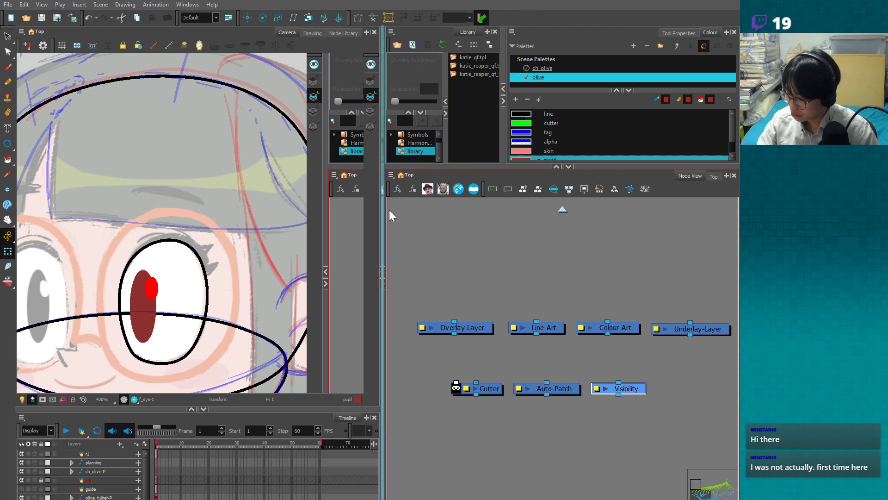
- Disconnect the incoming parent cables from the drawing nodes in the f_eye backdrop
{"action": "scroll", "coordinate": [455, 381], "scroll_direction": "down", "scroll_amount": 3}
{"action": "scroll", "coordinate": [471, 419], "scroll_direction": "down", "scroll_amount": 1}
{"action": "left_click_drag", "start_coordinate": [461, 421], "coordinate": [423, 351]}
{"action": "scroll", "coordinate": [465, 368], "scroll_direction": "down", "scroll_amount": 1}
{"action": "left_click_drag", "start_coordinate": [487, 403], "coordinate": [468, 412]}
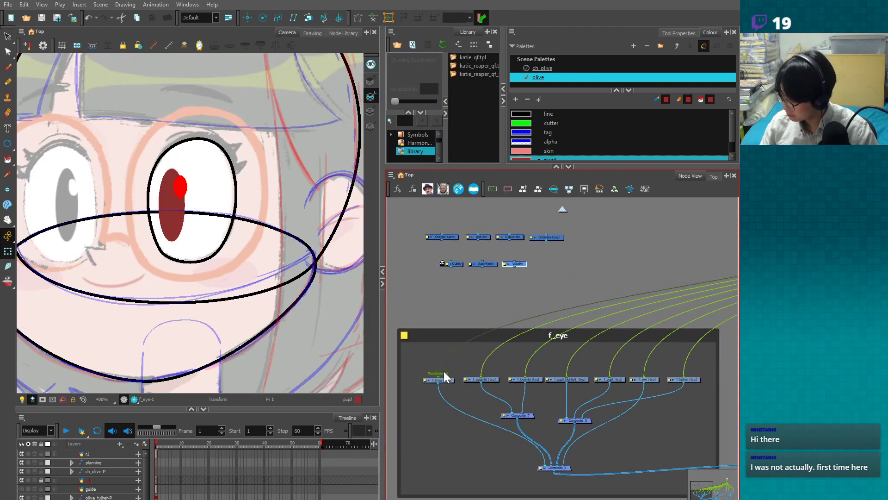
{"action": "mouse_move", "coordinate": [647, 379]}
{"action": "left_mouse_down"}
{"action": "mouse_move", "coordinate": [643, 359]}
{"action": "mouse_move", "coordinate": [673, 354]}
{"action": "mouse_move", "coordinate": [680, 366]}
{"action": "left_mouse_up"}
{"action": "left_click_drag", "start_coordinate": [685, 374], "coordinate": [689, 365]}
{"action": "left_click_drag", "start_coordinate": [644, 375], "coordinate": [641, 363]}
- Select the f_eye drawing in the camera view with the Select tool
{"action": "left_click_drag", "start_coordinate": [334, 288], "coordinate": [347, 339]}
{"action": "key", "text": "2"}
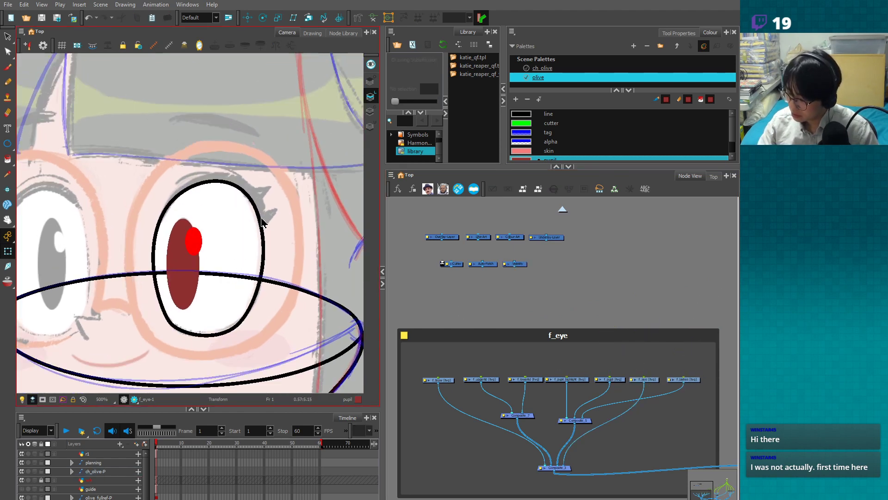
{"action": "left_click", "coordinate": [261, 235]}
{"action": "key", "text": "2"}
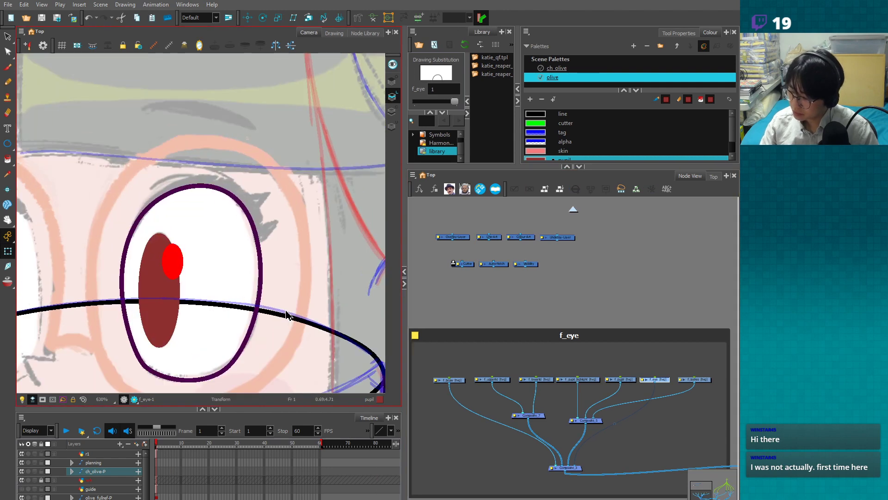
{"action": "key", "text": "1"}
{"action": "key", "text": "alt+s"}
{"action": "left_click", "coordinate": [250, 235]}
{"action": "key", "text": "2"}
{"action": "key", "text": "2"}
- Try to draw an ellipse around the eye on the f_lashes drawing, switching the colour to the line swatch
{"action": "left_click_drag", "start_coordinate": [731, 374], "coordinate": [600, 336]}
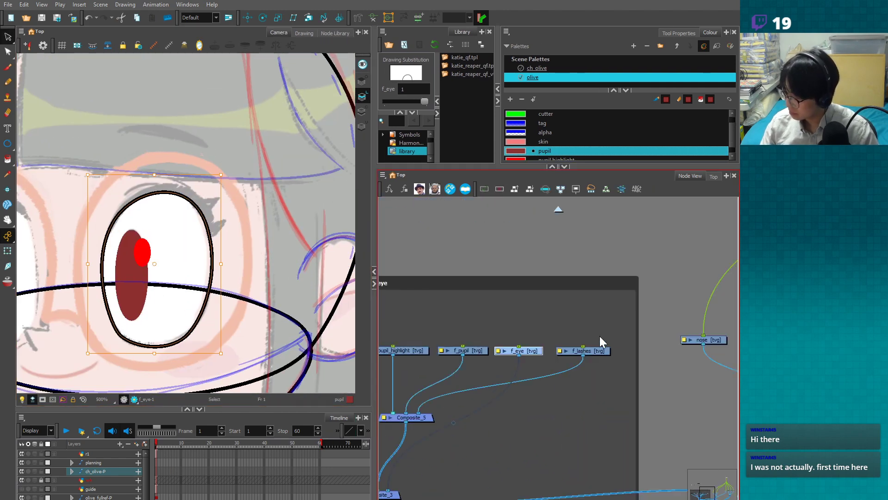
{"action": "left_click", "coordinate": [578, 351]}
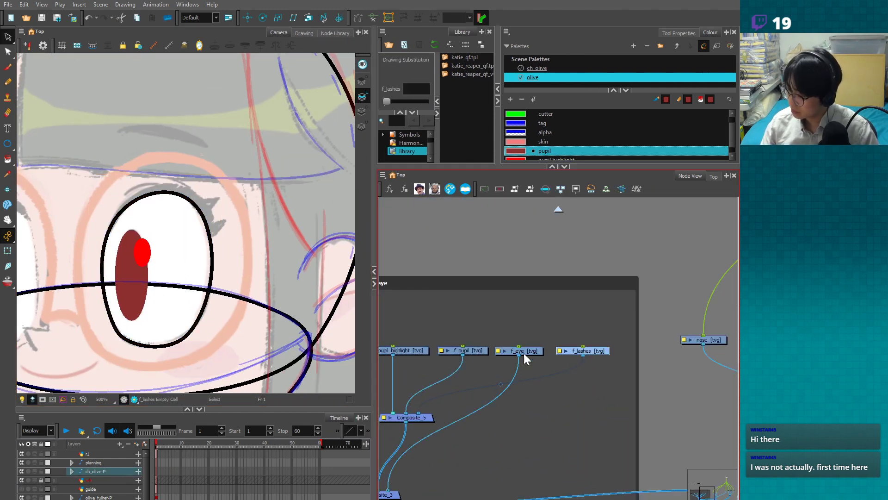
{"action": "left_click", "coordinate": [8, 145]}
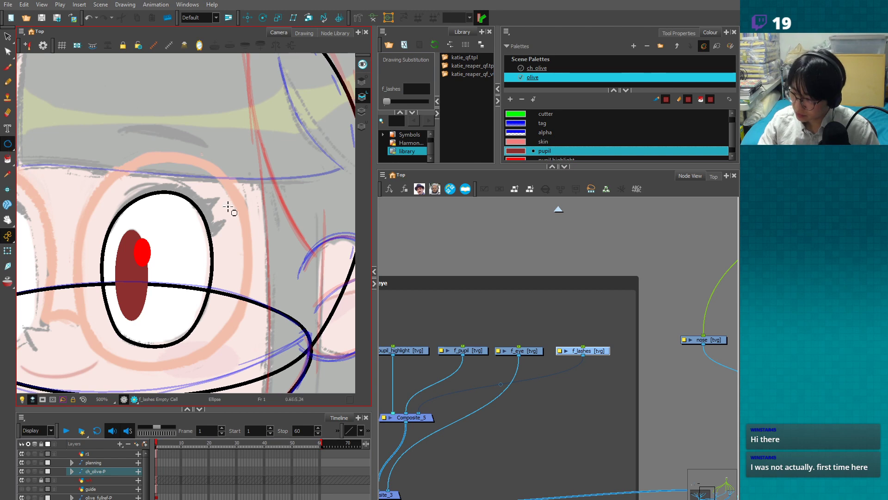
{"action": "left_click", "coordinate": [362, 113]}
{"action": "left_click", "coordinate": [363, 97]}
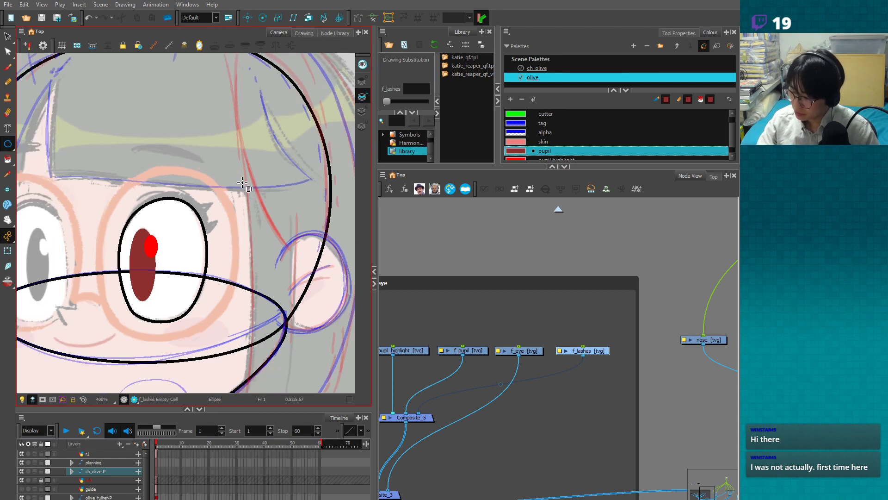
{"action": "mouse_move", "coordinate": [126, 191]}
{"action": "left_mouse_down"}
{"action": "mouse_move", "coordinate": [216, 258]}
{"action": "mouse_move", "coordinate": [213, 271]}
{"action": "left_mouse_up"}
{"action": "key", "text": "ctrl+z"}
{"action": "left_click_drag", "start_coordinate": [733, 127], "coordinate": [733, 113]}
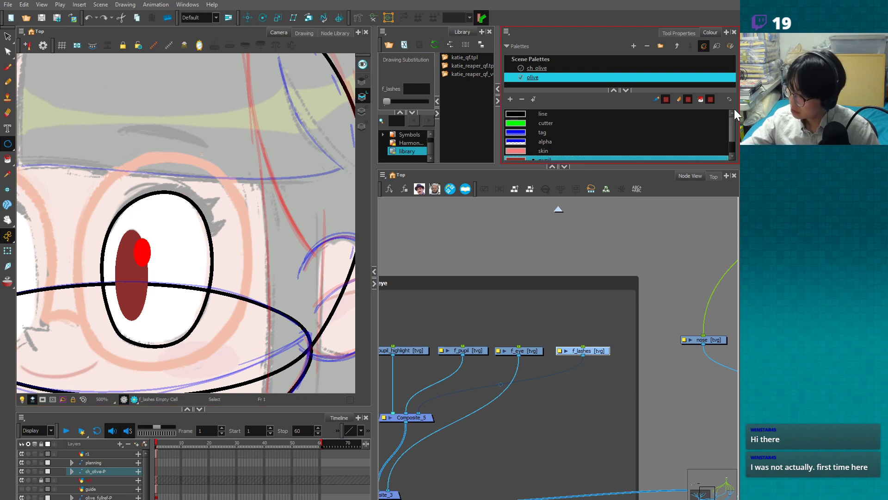
{"action": "left_click", "coordinate": [535, 115]}
{"action": "left_click_drag", "start_coordinate": [248, 257], "coordinate": [287, 275]}
{"action": "key", "text": "2"}
{"action": "left_click_drag", "start_coordinate": [155, 203], "coordinate": [271, 316]}
{"action": "key", "text": "ctrl+z"}
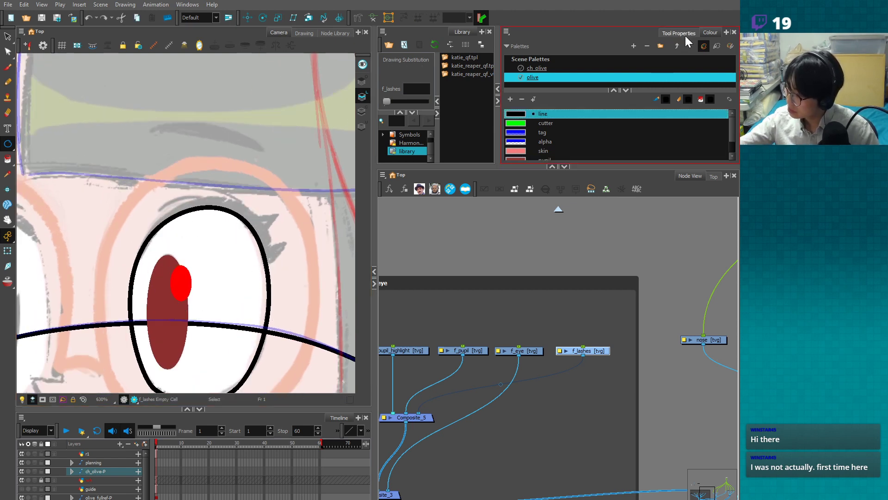
- Select the f_eye drawing in the camera view with the Transform tool
{"action": "left_click", "coordinate": [685, 34]}
{"action": "left_click", "coordinate": [711, 33]}
{"action": "key", "text": "shift+t"}
{"action": "left_click", "coordinate": [264, 264]}
{"action": "key", "text": "1"}
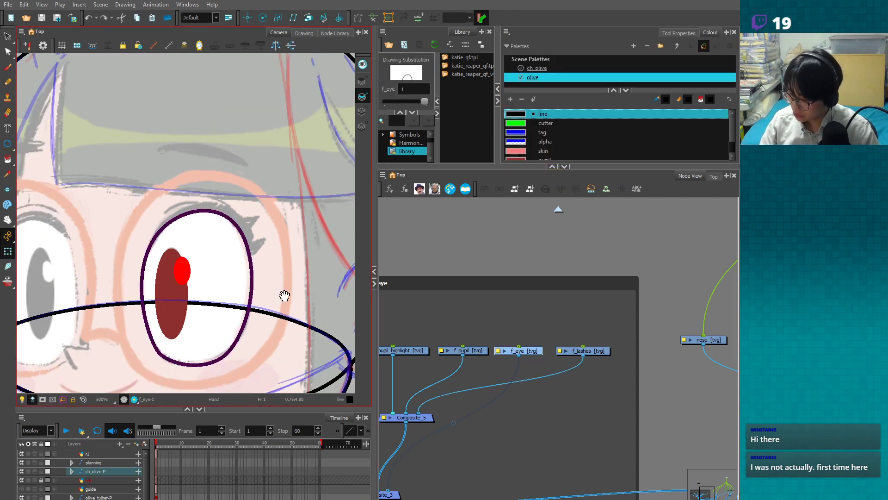
{"action": "left_click_drag", "start_coordinate": [284, 295], "coordinate": [279, 263]}
{"action": "key", "text": "2"}
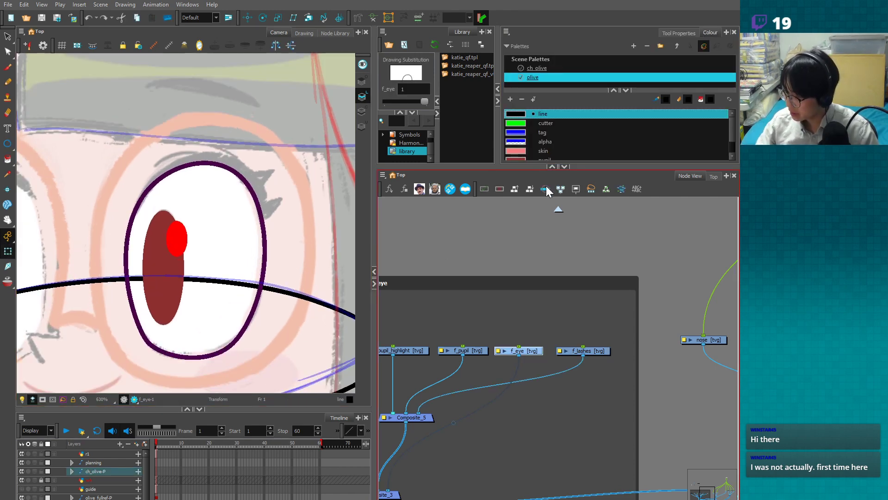
- Change the olive palette's pupil swatch to black and its pupil highlight swatch to white
{"action": "left_click_drag", "start_coordinate": [572, 167], "coordinate": [579, 212]}
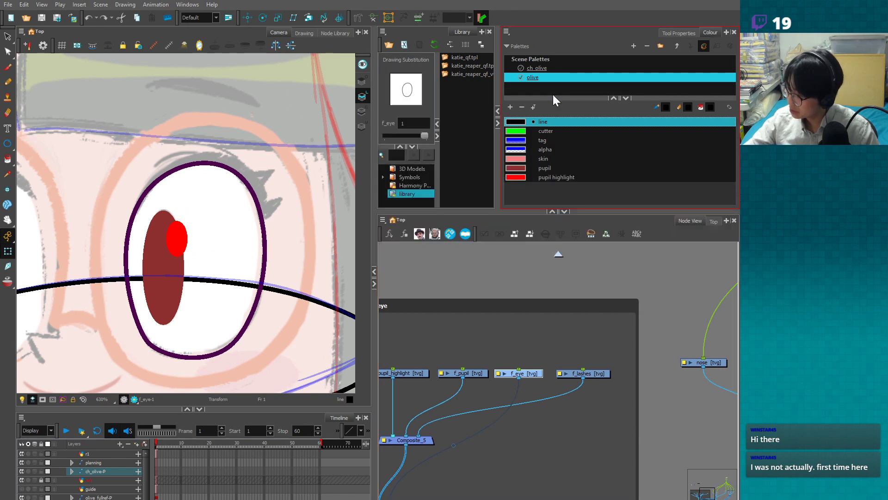
{"action": "double_click", "coordinate": [517, 168]}
{"action": "left_click_drag", "start_coordinate": [380, 182], "coordinate": [355, 221]}
{"action": "left_click", "coordinate": [479, 129]}
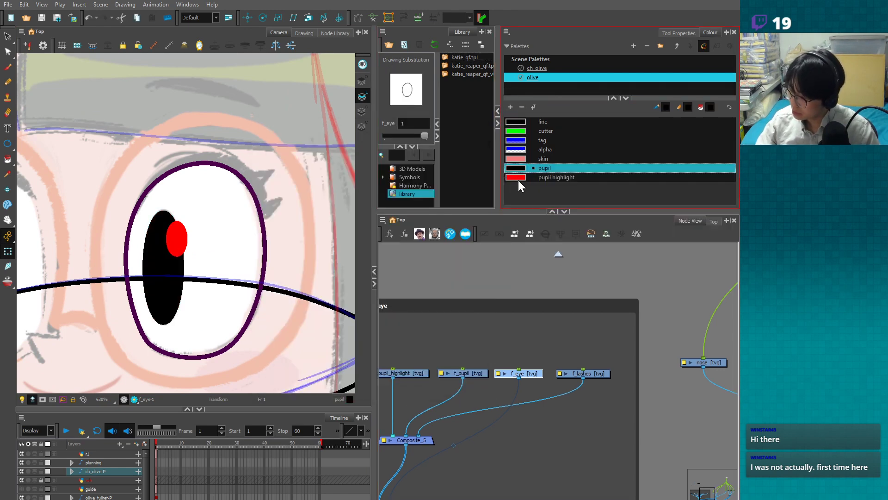
{"action": "double_click", "coordinate": [517, 178]}
{"action": "left_click_drag", "start_coordinate": [360, 173], "coordinate": [311, 129]}
{"action": "left_click", "coordinate": [482, 128]}
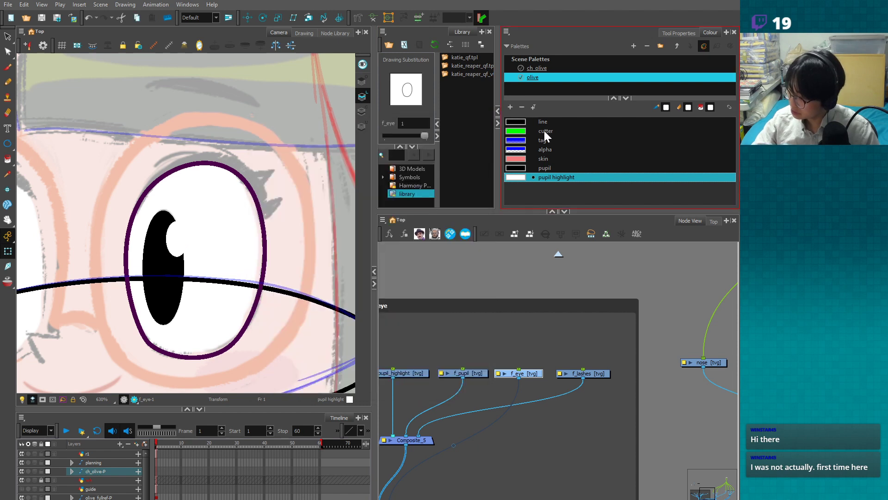
- Add a white colour swatch named eye to the olive palette
{"action": "left_click", "coordinate": [510, 107]}
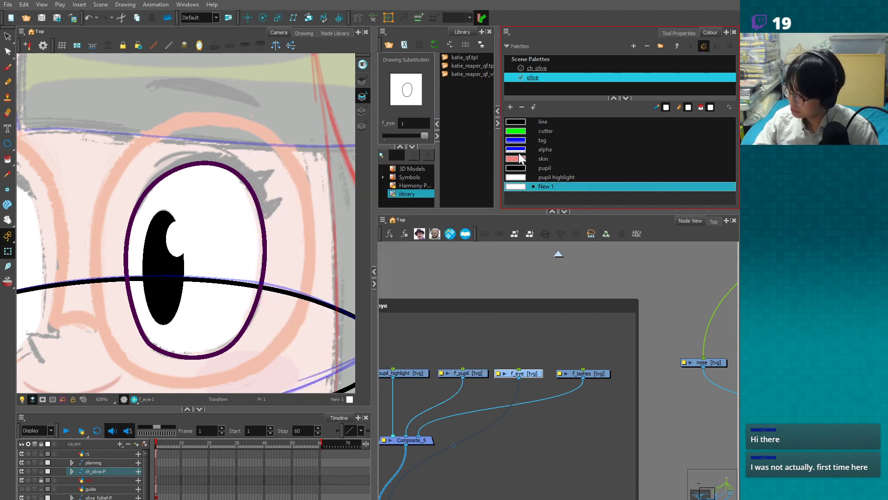
{"action": "double_click", "coordinate": [520, 185]}
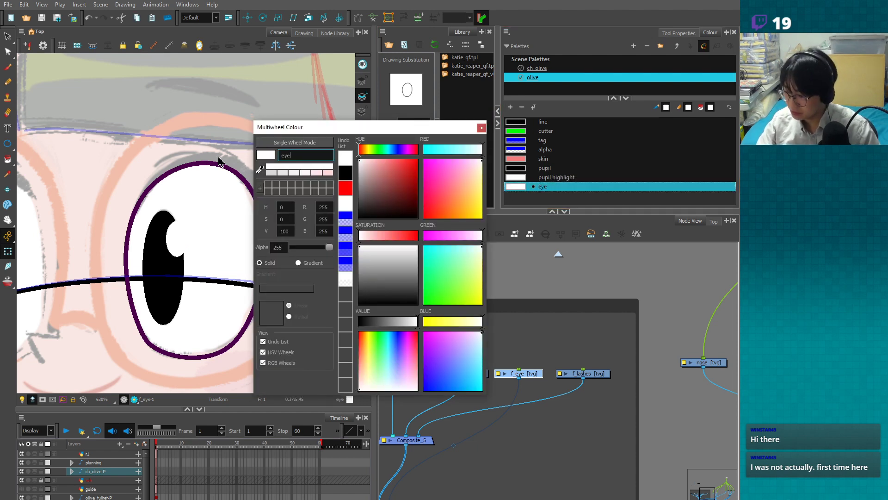
{"action": "left_click", "coordinate": [482, 128]}
{"action": "left_click", "coordinate": [549, 196]}
{"action": "left_click", "coordinate": [550, 186]}
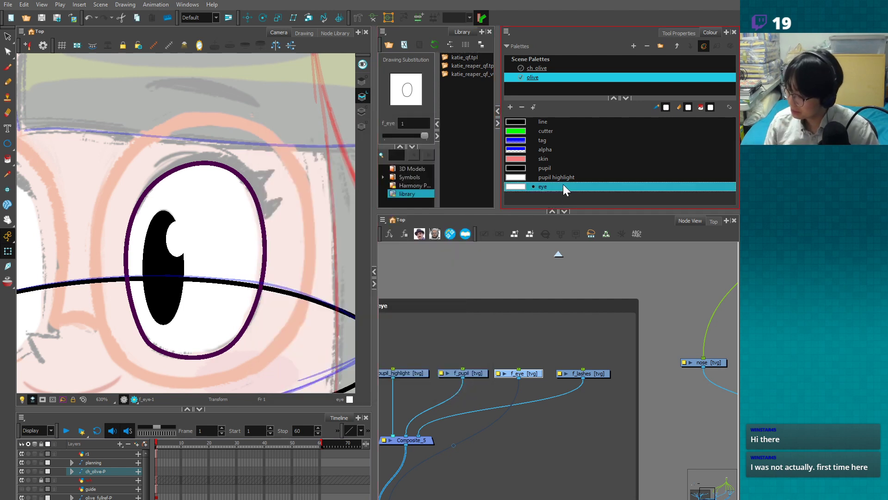
- Examine the f_eye outline's points and stroke with the Pencil Editor and Select tool
{"action": "left_click", "coordinate": [494, 393]}
{"action": "left_click", "coordinate": [264, 281]}
{"action": "key", "text": "alt+q"}
{"action": "left_click", "coordinate": [232, 346]}
{"action": "left_click", "coordinate": [249, 356]}
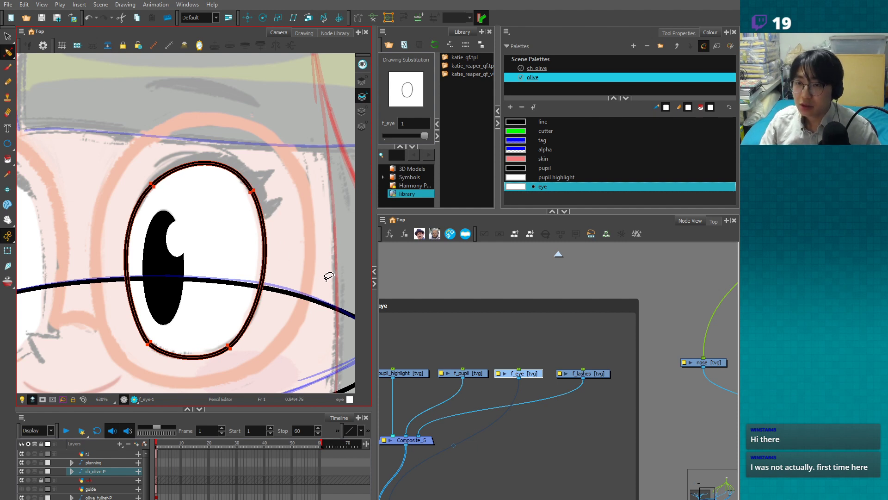
{"action": "key", "text": "alt+s"}
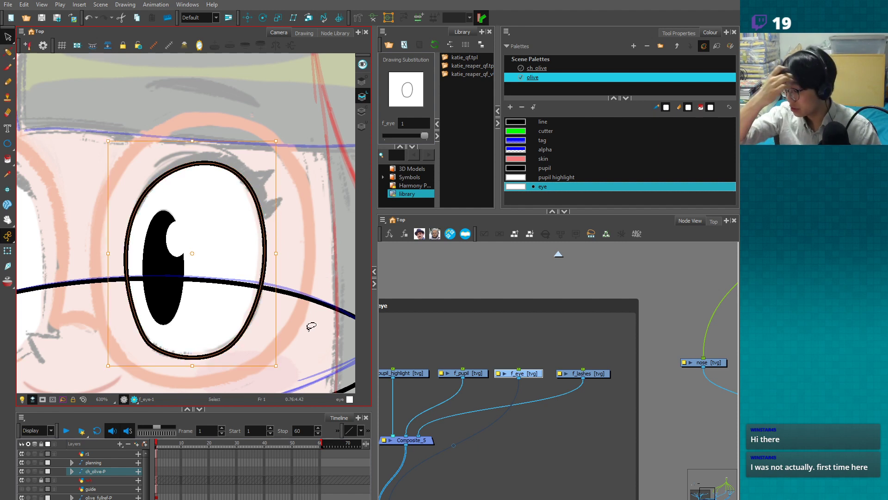
{"action": "left_click", "coordinate": [448, 293]}
{"action": "key", "text": "1"}
{"action": "key", "text": "1"}
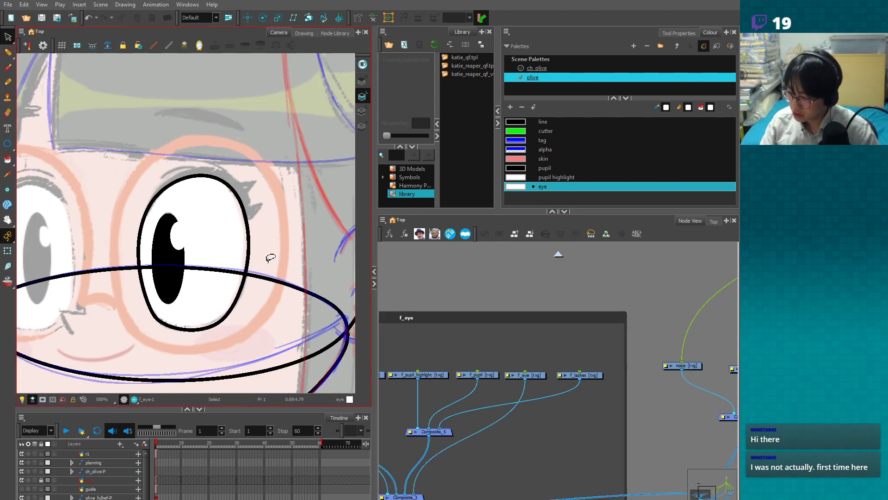
- Draw an ellipse in the line colour and position it over the sketch of the character's other eye
{"action": "left_click", "coordinate": [8, 143]}
{"action": "left_click", "coordinate": [537, 122]}
{"action": "key", "text": "2"}
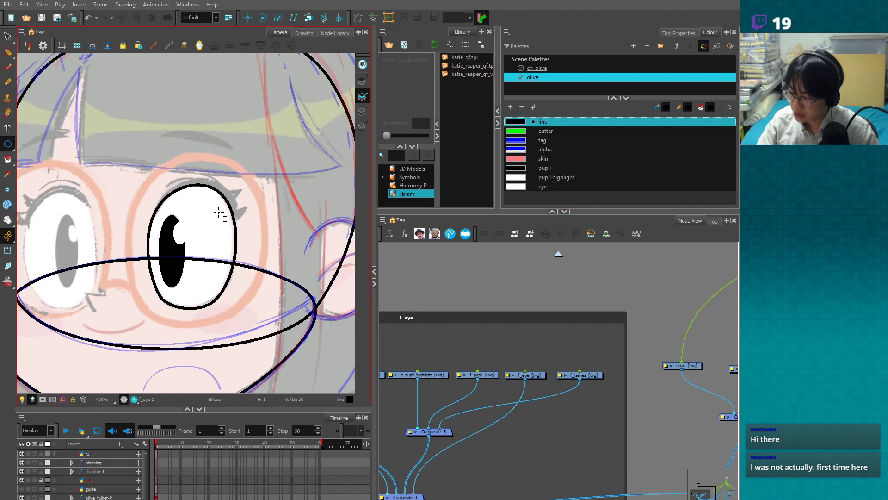
{"action": "left_click_drag", "start_coordinate": [52, 187], "coordinate": [129, 312]}
{"action": "key", "text": "alt+s"}
{"action": "left_click", "coordinate": [95, 246]}
{"action": "left_click_drag", "start_coordinate": [95, 246], "coordinate": [68, 243]}
{"action": "key", "text": "1"}
{"action": "left_click_drag", "start_coordinate": [123, 320], "coordinate": [128, 299]}
{"action": "left_click", "coordinate": [145, 308]}
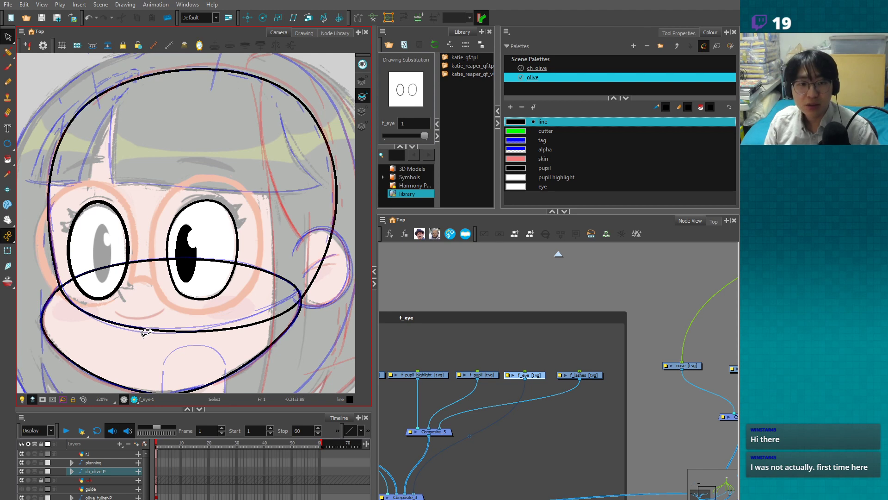
- Undo a trial sideways move of the f_eye outline and delete the ellipse over the other eye
{"action": "key", "text": "2"}
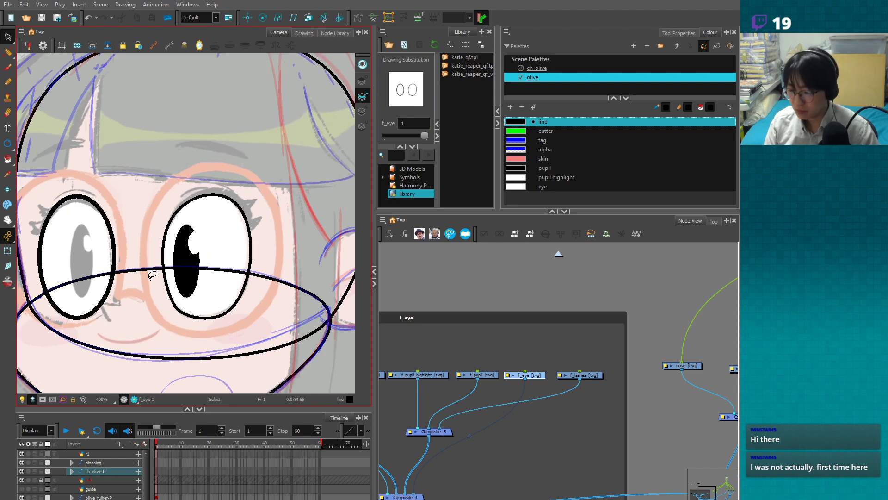
{"action": "left_click", "coordinate": [108, 254]}
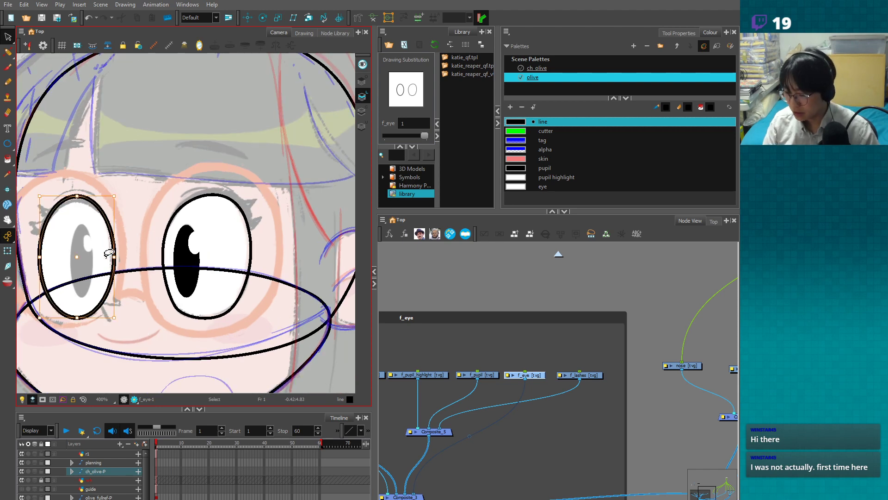
{"action": "left_click", "coordinate": [204, 317]}
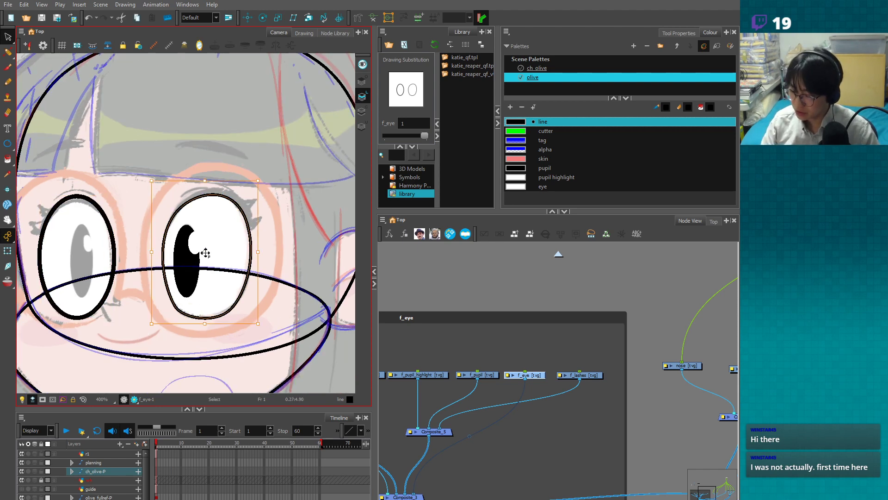
{"action": "left_click_drag", "start_coordinate": [205, 253], "coordinate": [319, 253]}
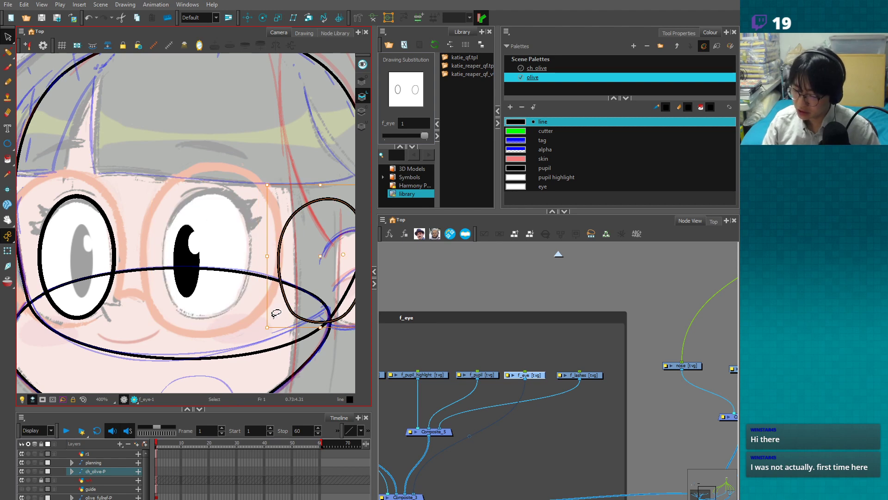
{"action": "key", "text": "ctrl+z"}
{"action": "left_click", "coordinate": [95, 245]}
{"action": "key", "text": "Delete"}
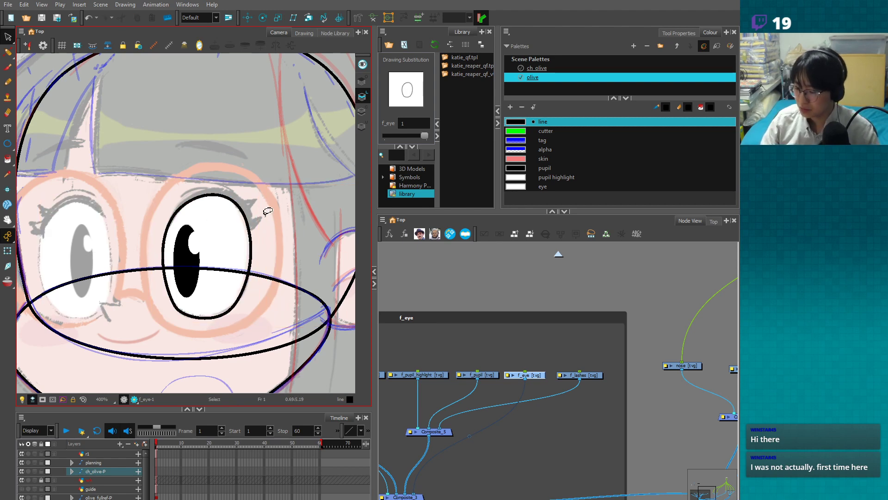
- Reshape the f_eye outline with the Contour Editor, adjusting its ear-side upper point and lower curve to follow the sketch
{"action": "left_click", "coordinate": [248, 210]}
{"action": "scroll", "coordinate": [259, 218], "scroll_direction": "up", "scroll_amount": 3}
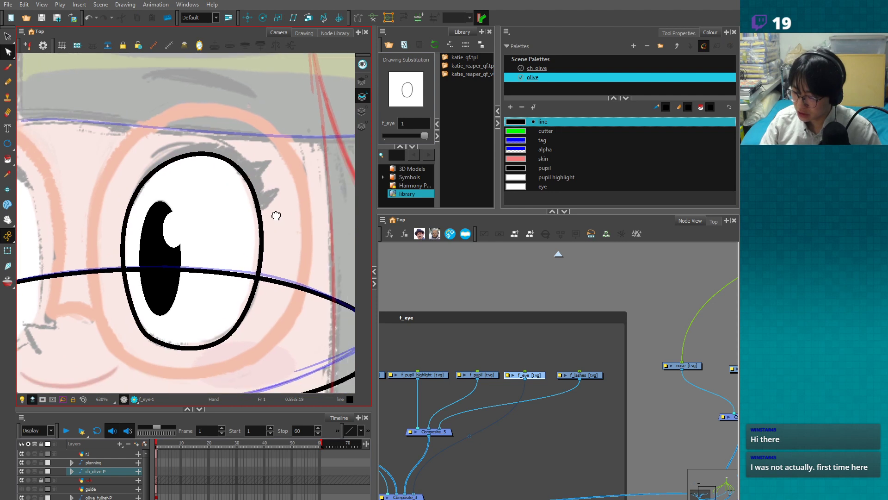
{"action": "left_click_drag", "start_coordinate": [229, 127], "coordinate": [230, 131]}
{"action": "left_click_drag", "start_coordinate": [202, 351], "coordinate": [206, 342]}
{"action": "left_click_drag", "start_coordinate": [225, 327], "coordinate": [246, 309]}
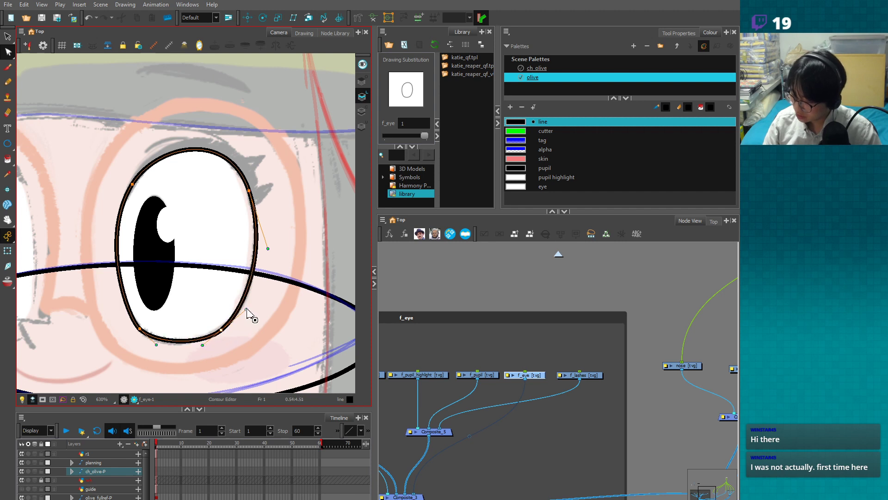
{"action": "left_click_drag", "start_coordinate": [249, 191], "coordinate": [250, 188]}
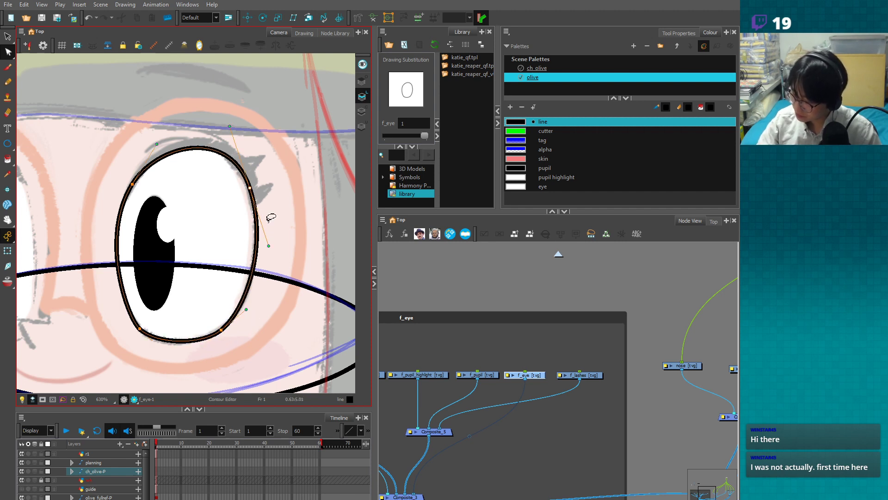
{"action": "left_click_drag", "start_coordinate": [266, 238], "coordinate": [267, 236]}
{"action": "left_click_drag", "start_coordinate": [229, 126], "coordinate": [228, 128]}
{"action": "left_click_drag", "start_coordinate": [250, 188], "coordinate": [249, 186]}
{"action": "left_click", "coordinate": [286, 184]}
- Thin the f_eye outline at its two lowest points to a Maximum Size of 1.6 with the Pencil Editor
{"action": "left_click", "coordinate": [222, 330]}
{"action": "key", "text": "alt+w"}
{"action": "left_click", "coordinate": [248, 330]}
{"action": "left_click_drag", "start_coordinate": [275, 338], "coordinate": [252, 343]}
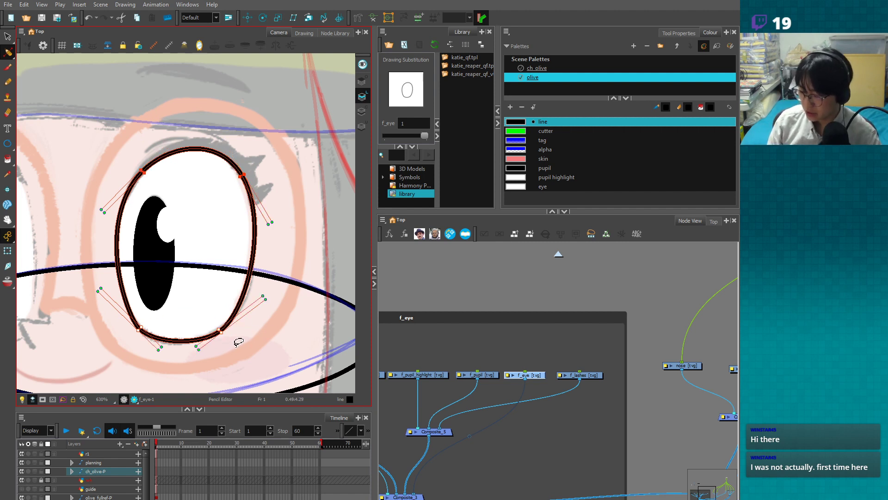
{"action": "left_click_drag", "start_coordinate": [200, 311], "coordinate": [245, 346]}
{"action": "key", "text": "bracketleft"}
{"action": "key", "text": "bracketleft"}
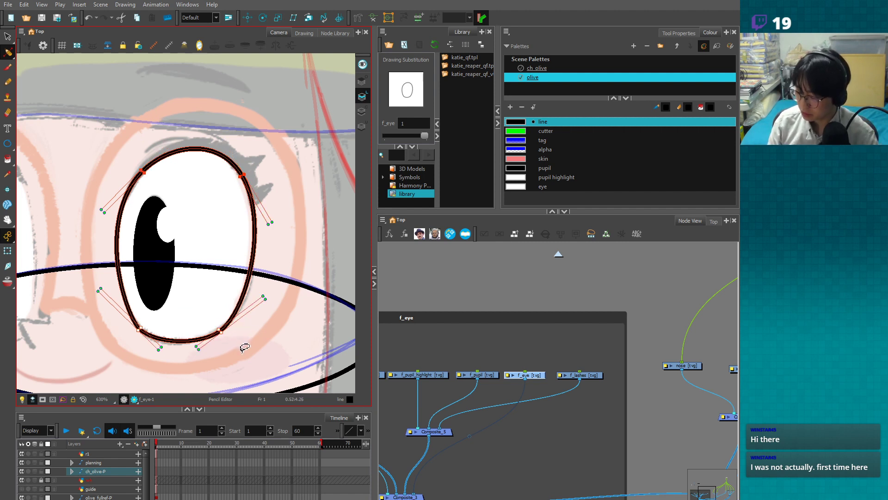
{"action": "left_click", "coordinate": [253, 295]}
{"action": "left_click_drag", "start_coordinate": [226, 160], "coordinate": [286, 192]}
{"action": "left_click", "coordinate": [681, 34]}
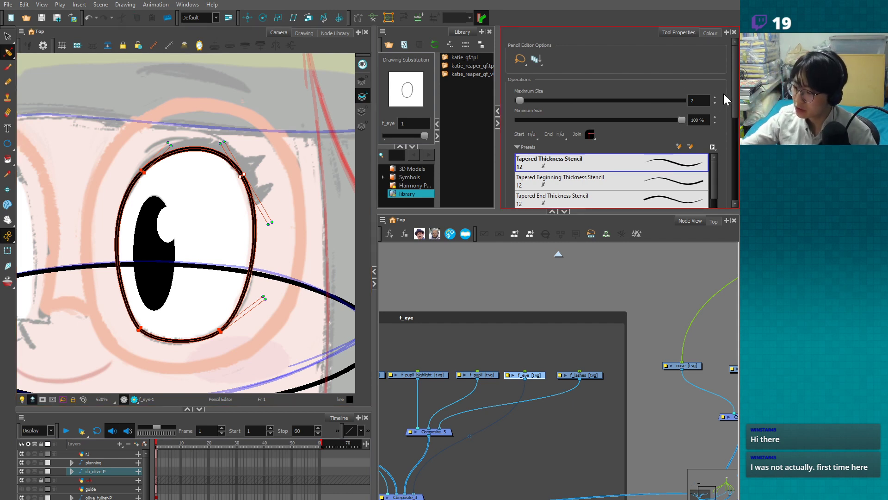
{"action": "left_click", "coordinate": [249, 346]}
{"action": "mouse_move", "coordinate": [249, 346]}
{"action": "left_mouse_down"}
{"action": "mouse_move", "coordinate": [160, 309]}
{"action": "mouse_move", "coordinate": [225, 349]}
{"action": "left_mouse_up"}
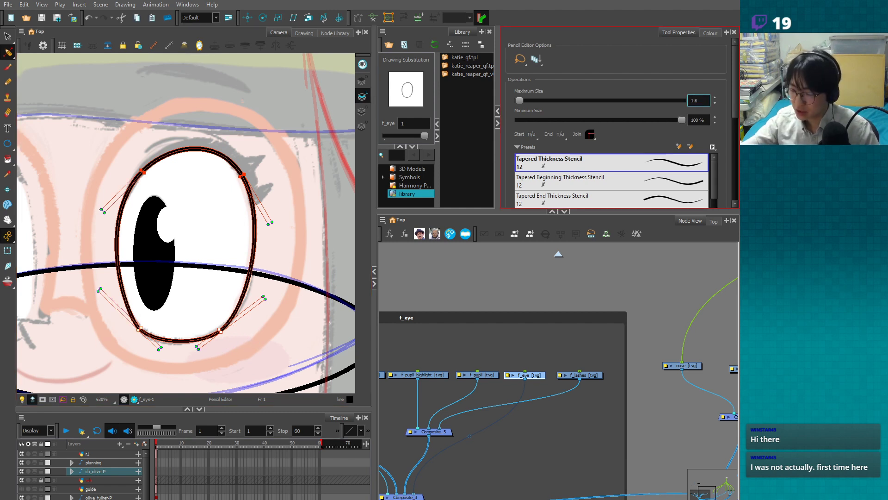
{"action": "left_click", "coordinate": [568, 277]}
- Select the f_eye outline with the Select tool and turn on the light table in the camera view
{"action": "scroll", "coordinate": [258, 327], "scroll_direction": "down", "scroll_amount": 4}
{"action": "scroll", "coordinate": [254, 327], "scroll_direction": "up", "scroll_amount": 2}
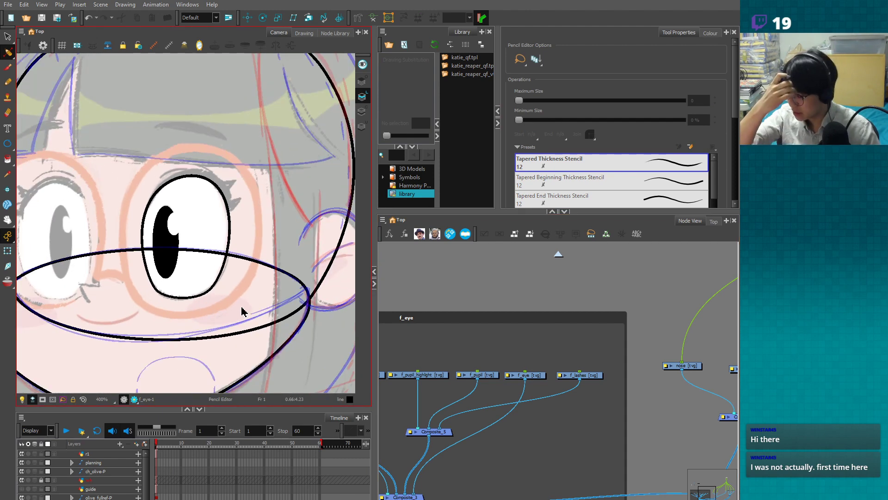
{"action": "scroll", "coordinate": [242, 311], "scroll_direction": "down", "scroll_amount": 1}
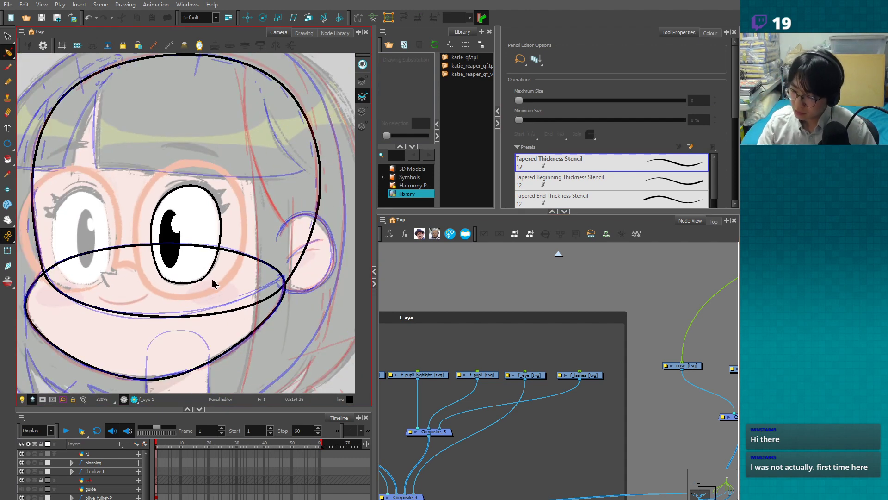
{"action": "left_click", "coordinate": [181, 276]}
{"action": "key", "text": "shift+t"}
{"action": "scroll", "coordinate": [236, 190], "scroll_direction": "up", "scroll_amount": 2}
{"action": "left_click", "coordinate": [239, 207]}
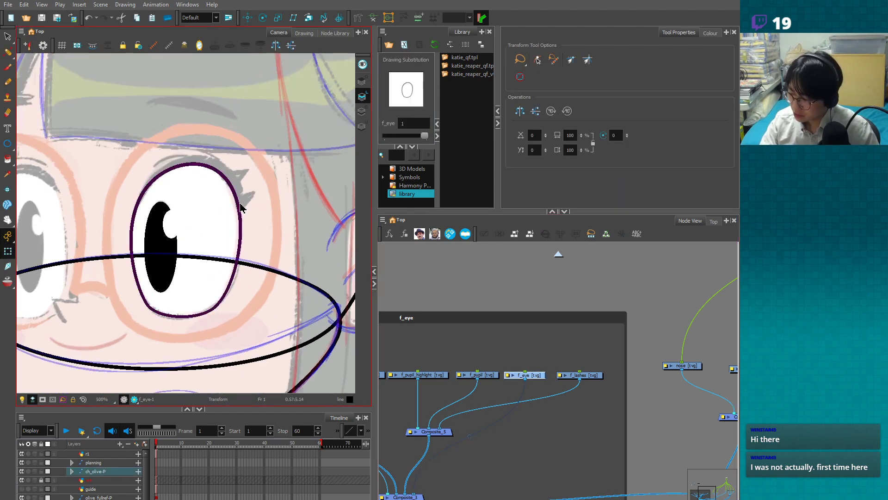
{"action": "key", "text": "alt+s"}
{"action": "left_click", "coordinate": [226, 233]}
{"action": "left_click", "coordinate": [30, 399]}
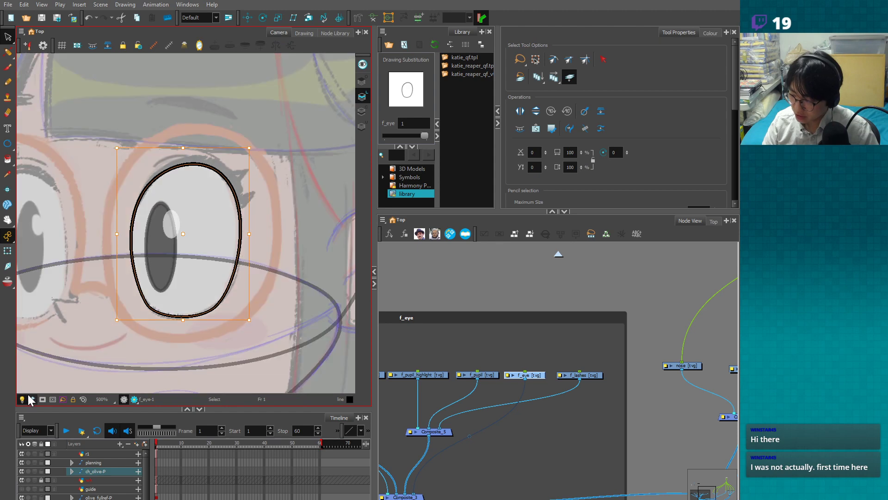
- Fill the f_eye outline with the olive palette's eye colour
{"action": "left_click", "coordinate": [426, 266]}
{"action": "left_click", "coordinate": [710, 32]}
{"action": "left_click", "coordinate": [521, 186]}
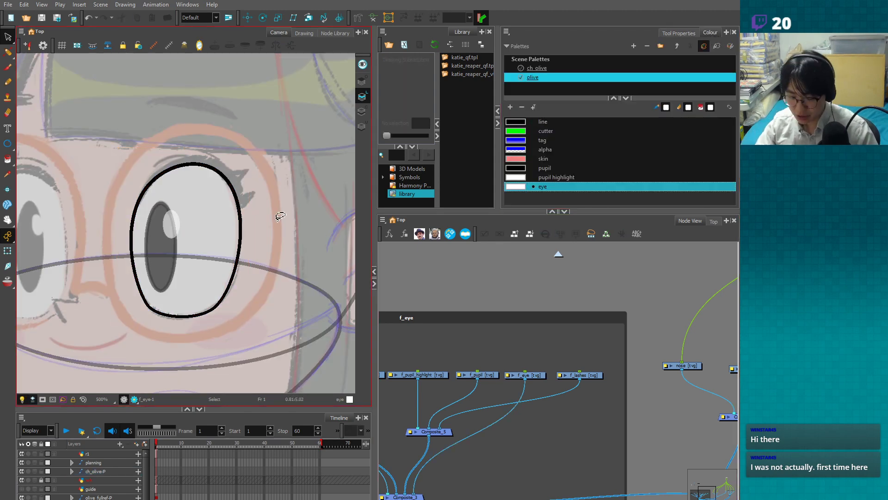
{"action": "left_click", "coordinate": [212, 223]}
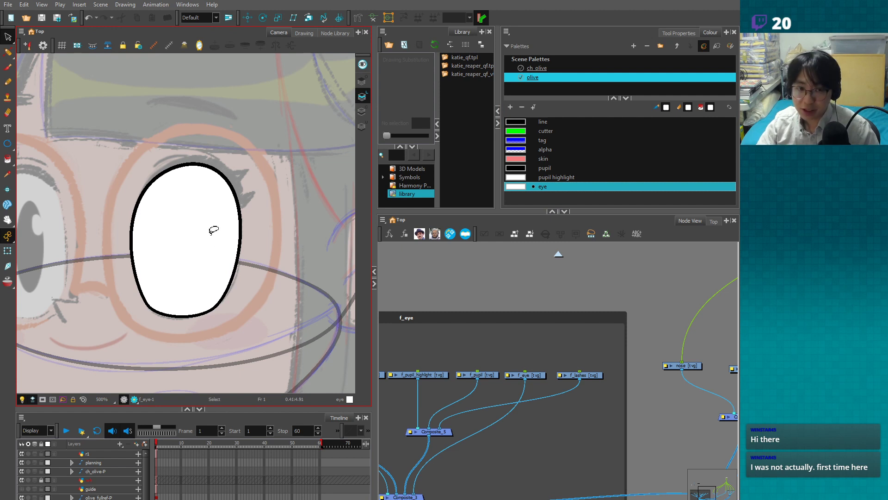
- Cut the white eye fill from the line art layer and paste it onto the colour art layer
{"action": "left_click", "coordinate": [212, 232]}
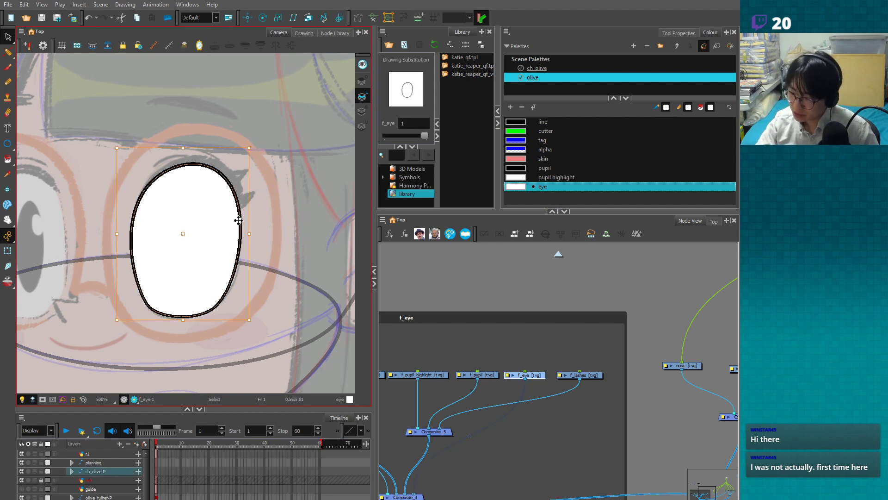
{"action": "key", "text": "ctrl+x"}
{"action": "left_click", "coordinate": [361, 113]}
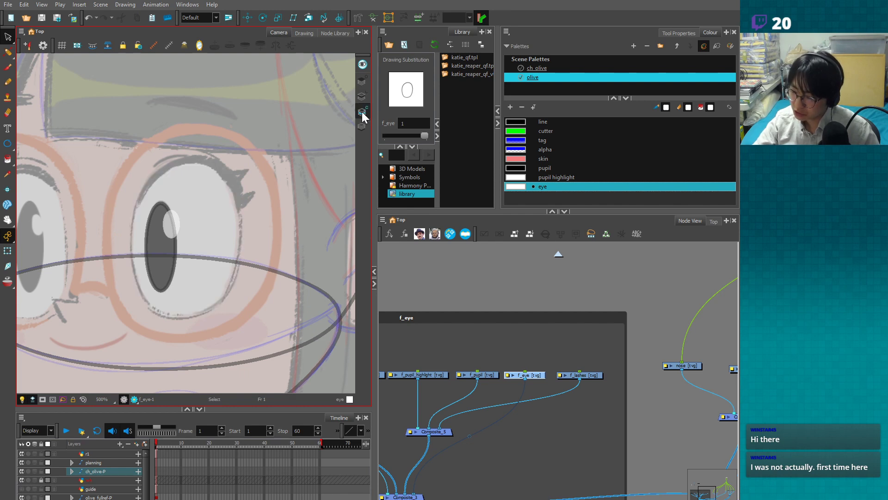
{"action": "key", "text": "ctrl+v"}
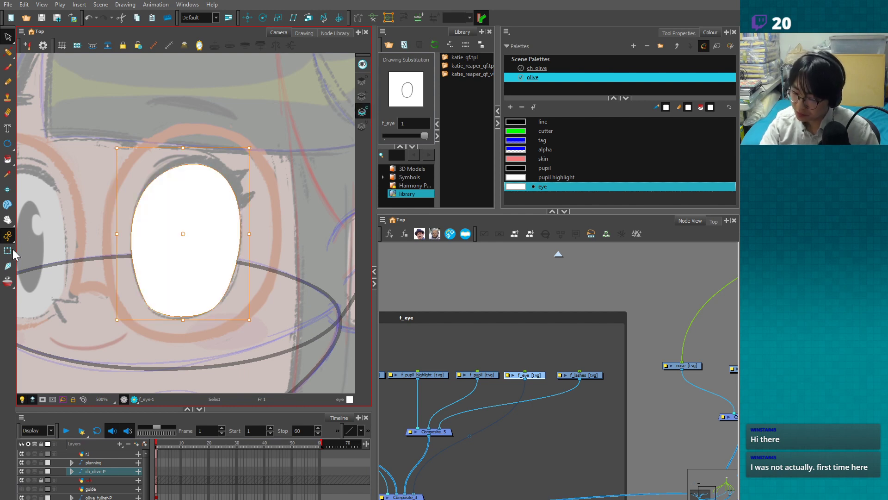
{"action": "left_click", "coordinate": [6, 252]}
{"action": "left_click", "coordinate": [520, 433]}
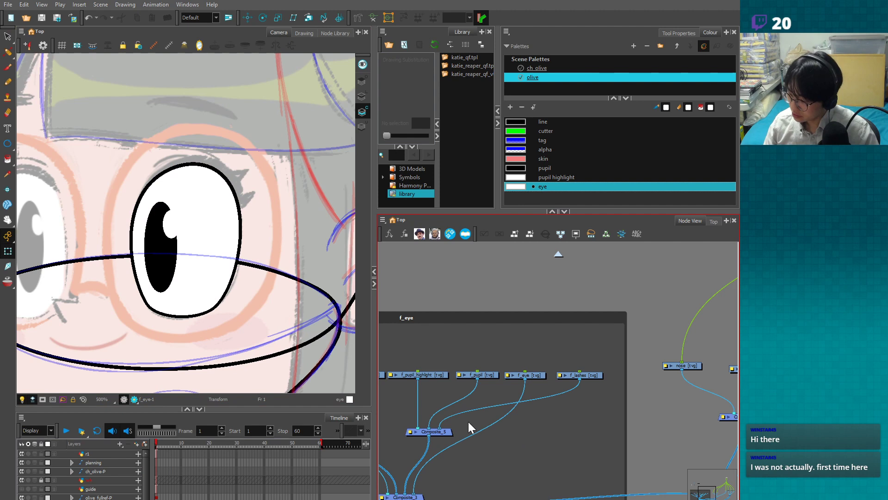
- Disconnect the f_lashes node from the pupil composite and set it apart from the other eye nodes
{"action": "left_click_drag", "start_coordinate": [368, 331], "coordinate": [356, 327]}
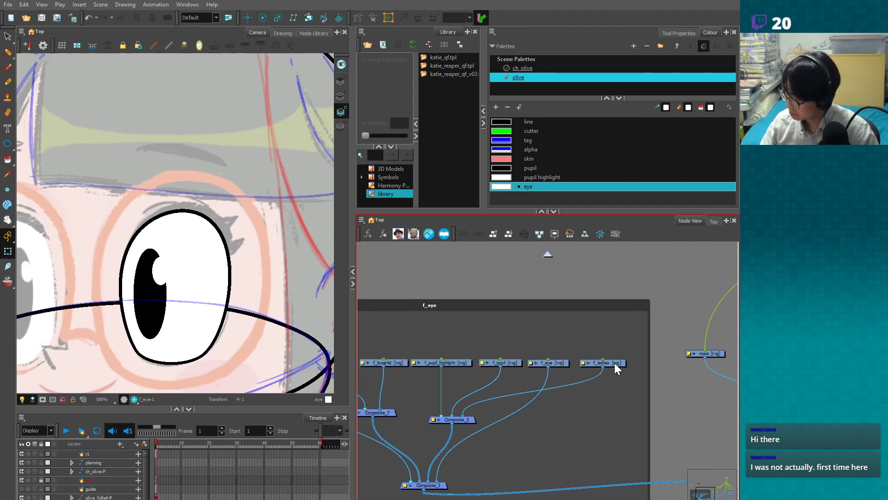
{"action": "left_click_drag", "start_coordinate": [614, 362], "coordinate": [628, 363]}
{"action": "left_click_drag", "start_coordinate": [464, 416], "coordinate": [612, 404]}
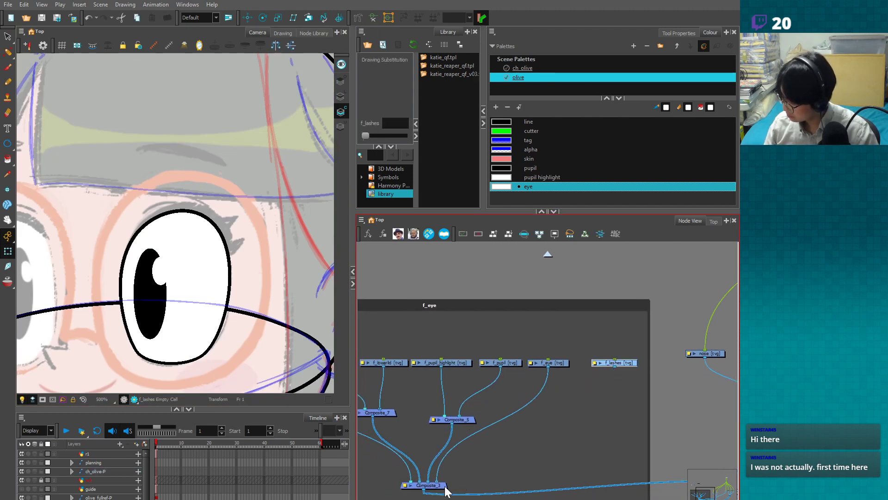
{"action": "left_click", "coordinate": [511, 482]}
{"action": "left_click_drag", "start_coordinate": [444, 485], "coordinate": [458, 483]}
{"action": "scroll", "coordinate": [497, 469], "scroll_direction": "down", "scroll_amount": 5}
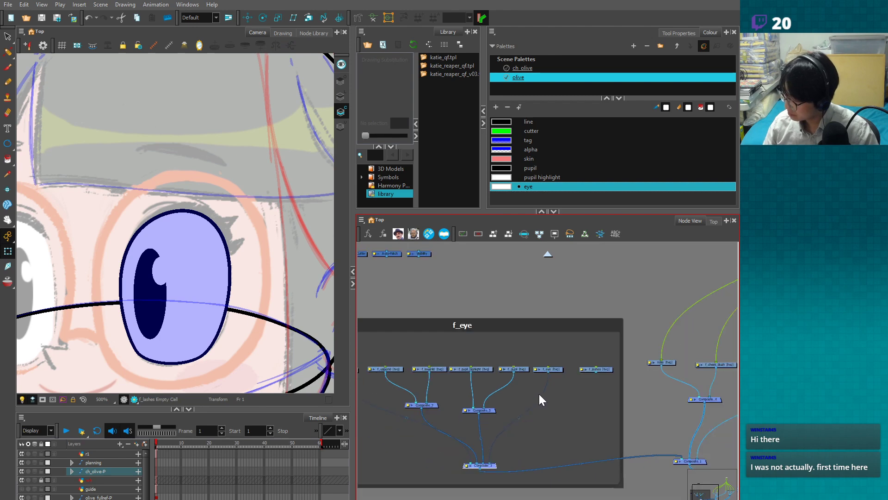
{"action": "left_click", "coordinate": [594, 340]}
{"action": "left_click", "coordinate": [601, 471]}
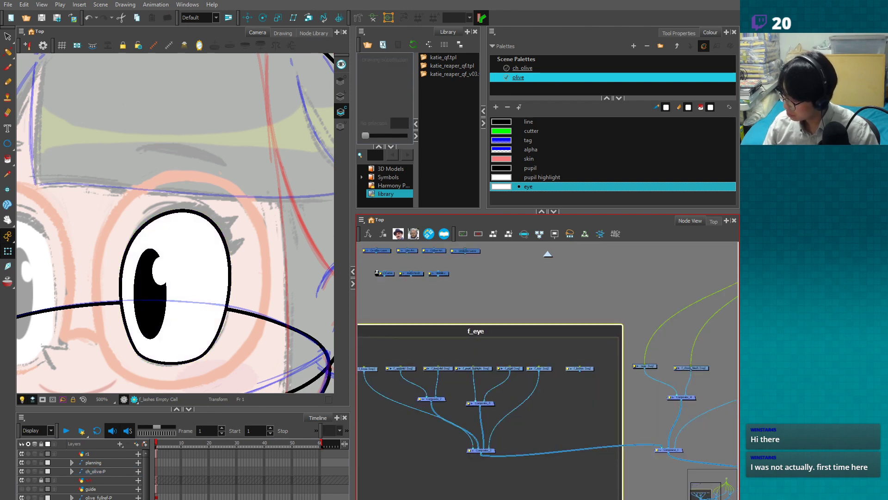
{"action": "scroll", "coordinate": [595, 481], "scroll_direction": "down", "scroll_amount": 3}
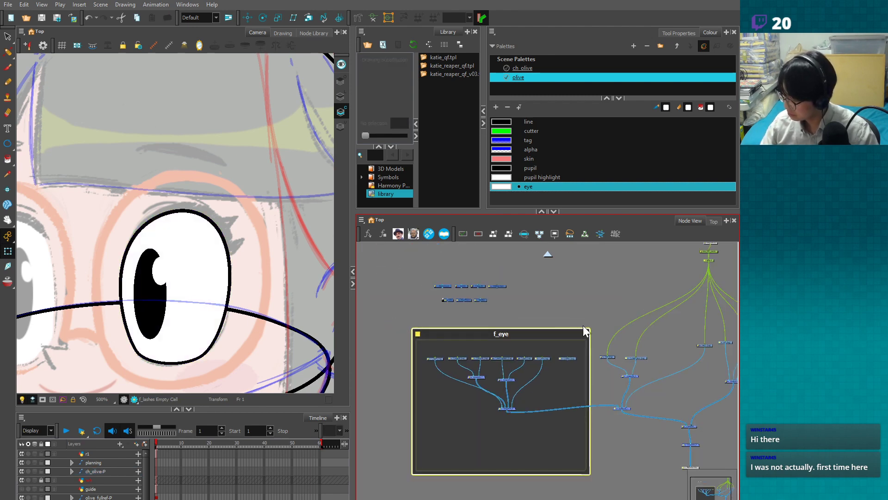
- Move the f_eye backdrop away from the eye nodes and shift the f_eye drawing node farther from f_pupil
{"action": "left_click_drag", "start_coordinate": [526, 334], "coordinate": [412, 431]}
{"action": "scroll", "coordinate": [456, 425], "scroll_direction": "down", "scroll_amount": 2}
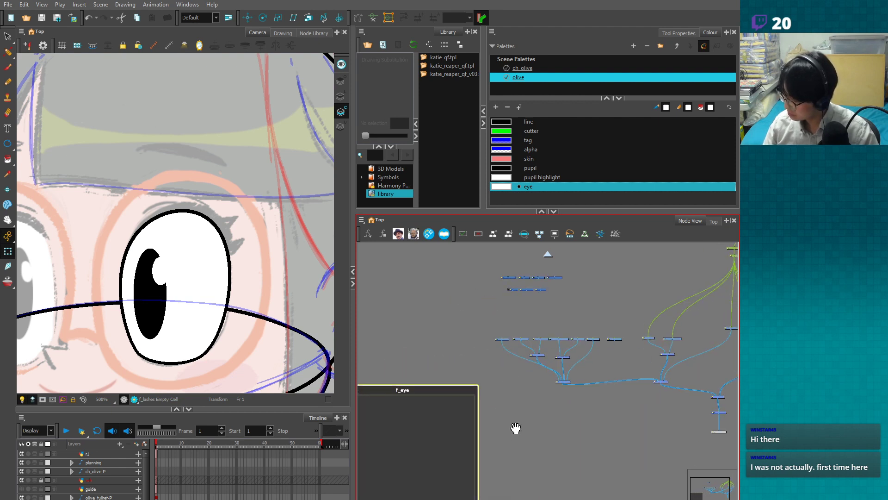
{"action": "scroll", "coordinate": [461, 439], "scroll_direction": "up", "scroll_amount": 3}
{"action": "mouse_move", "coordinate": [399, 326]}
{"action": "left_mouse_down"}
{"action": "mouse_move", "coordinate": [531, 422]}
{"action": "mouse_move", "coordinate": [519, 434]}
{"action": "mouse_move", "coordinate": [454, 420]}
{"action": "mouse_move", "coordinate": [532, 459]}
{"action": "left_mouse_up"}
{"action": "left_click", "coordinate": [532, 402]}
{"action": "left_click", "coordinate": [561, 341]}
{"action": "left_click", "coordinate": [581, 362]}
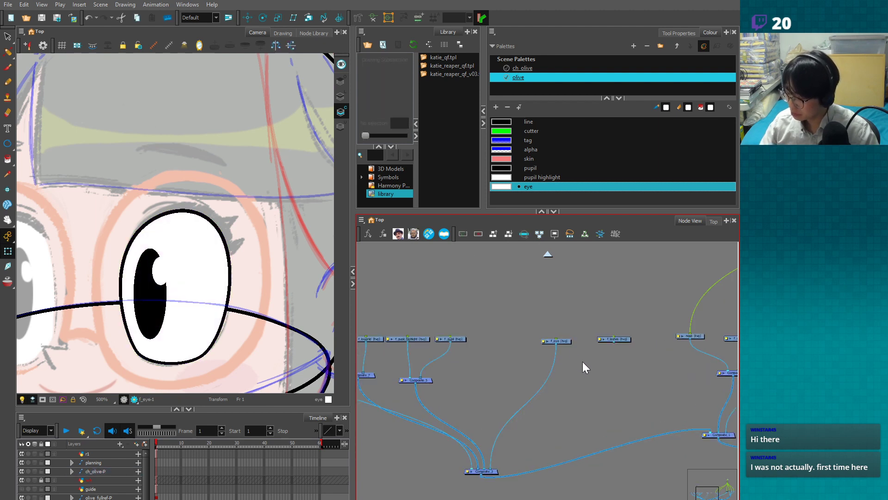
- Add pegs to the f_pupil and f_pupil_highlight drawings, with the highlight's peg parented under the pupil's peg
{"action": "scroll", "coordinate": [582, 362], "scroll_direction": "up", "scroll_amount": 2}
{"action": "left_click", "coordinate": [164, 308]}
{"action": "left_click_drag", "start_coordinate": [233, 350], "coordinate": [268, 343]}
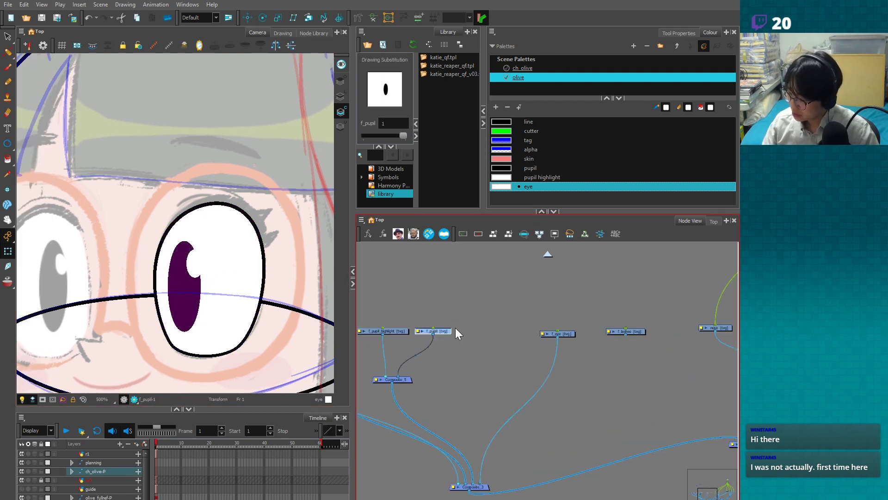
{"action": "left_click", "coordinate": [455, 312]}
{"action": "left_click", "coordinate": [434, 331]}
{"action": "key", "text": "ctrl+p"}
{"action": "left_click", "coordinate": [394, 330]}
{"action": "key", "text": "ctrl+p"}
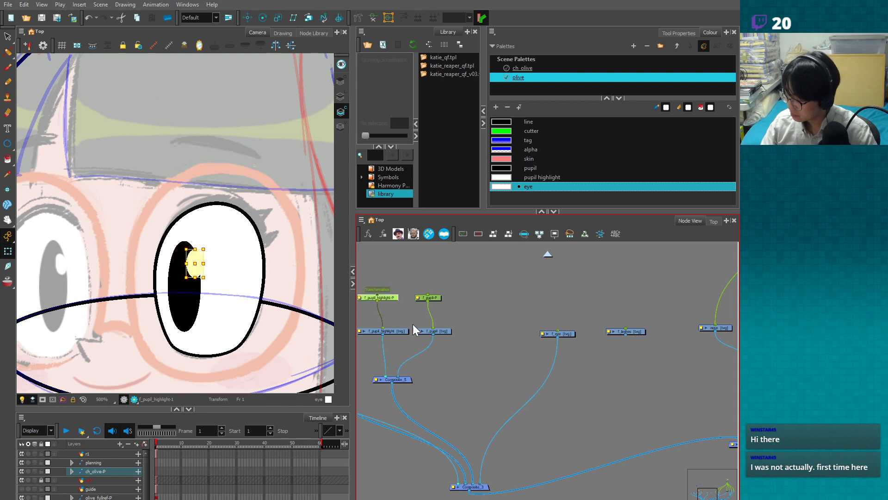
{"action": "left_click_drag", "start_coordinate": [431, 298], "coordinate": [431, 281]}
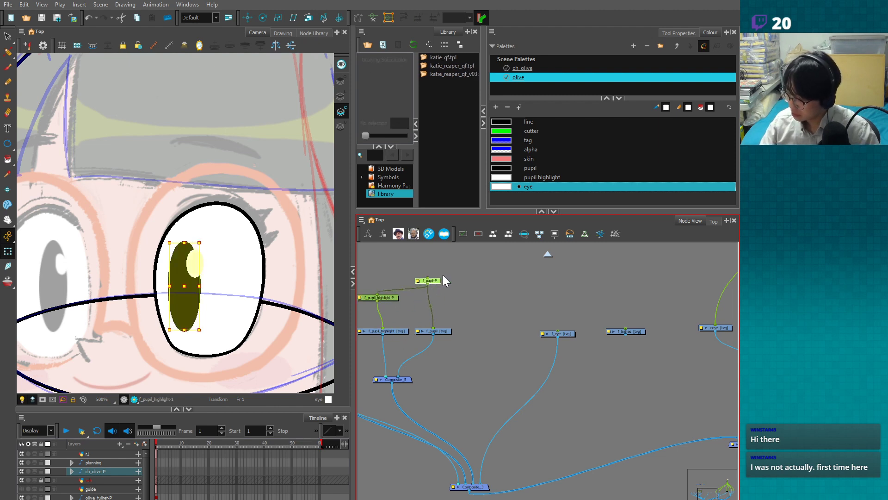
- Try shifting the pupil and its highlight together through the pupil's peg in the camera view
{"action": "mouse_move", "coordinate": [187, 287]}
{"action": "left_mouse_down"}
{"action": "mouse_move", "coordinate": [200, 287]}
{"action": "mouse_move", "coordinate": [185, 294]}
{"action": "mouse_move", "coordinate": [195, 278]}
{"action": "mouse_move", "coordinate": [169, 279]}
{"action": "mouse_move", "coordinate": [197, 292]}
{"action": "mouse_move", "coordinate": [189, 293]}
{"action": "left_mouse_up"}
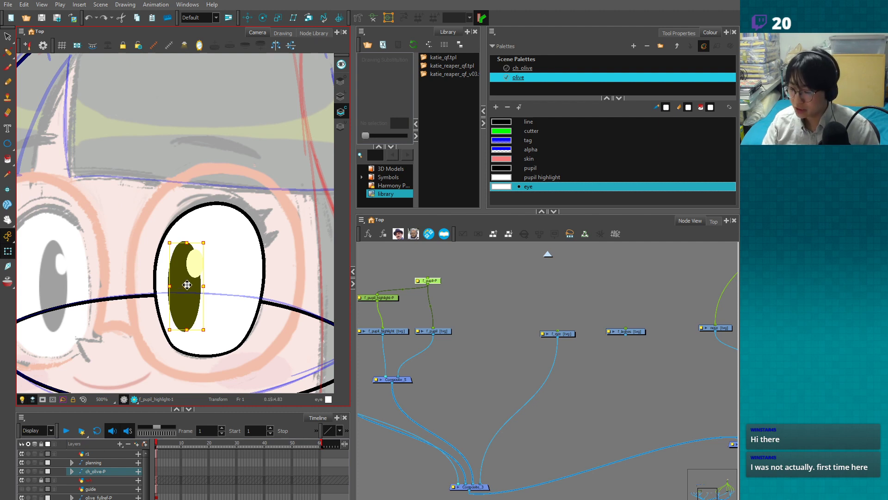
{"action": "left_click", "coordinate": [227, 287]}
{"action": "key", "text": "Escape"}
{"action": "left_click", "coordinate": [254, 259]}
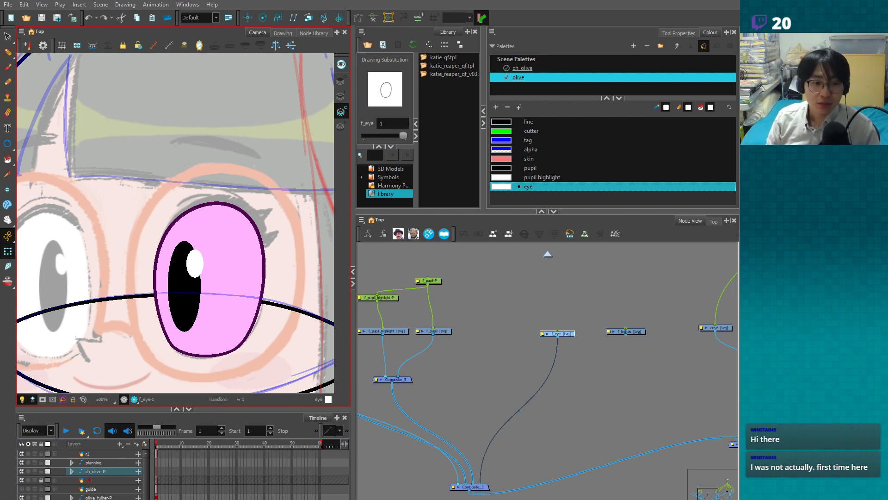
- Duplicate the spare Line-Art and Colour-Art nodes
{"action": "left_click", "coordinate": [568, 325]}
{"action": "key", "text": "2"}
{"action": "left_click_drag", "start_coordinate": [569, 325], "coordinate": [541, 382]}
{"action": "key", "text": "1"}
{"action": "left_click", "coordinate": [544, 324]}
{"action": "left_click_drag", "start_coordinate": [445, 293], "coordinate": [494, 325]}
{"action": "key", "text": "ctrl+c"}
{"action": "key", "text": "ctrl+v"}
- Place the copied Line-Art and Colour-Art nodes side by side below the f_eye drawing
{"action": "left_click_drag", "start_coordinate": [591, 331], "coordinate": [605, 373]}
{"action": "left_click_drag", "start_coordinate": [600, 364], "coordinate": [582, 434]}
{"action": "left_click_drag", "start_coordinate": [586, 366], "coordinate": [624, 475]}
{"action": "left_click_drag", "start_coordinate": [410, 312], "coordinate": [601, 405]}
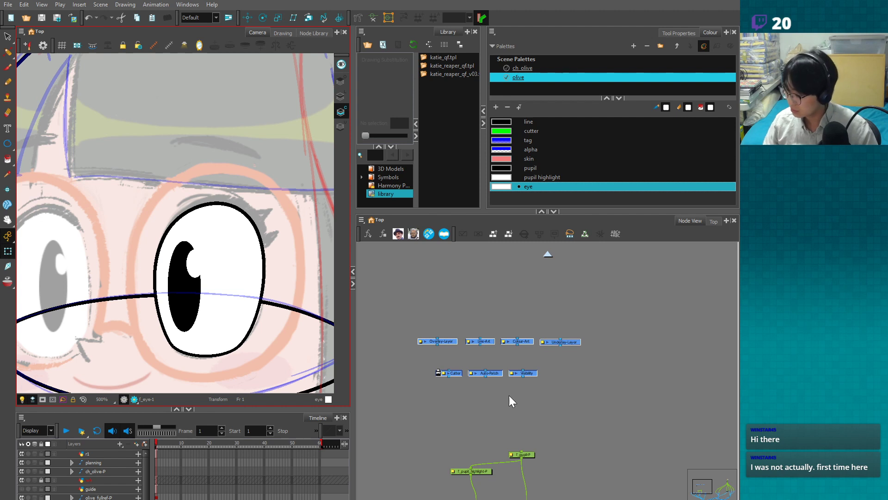
{"action": "left_click_drag", "start_coordinate": [610, 457], "coordinate": [562, 352]}
{"action": "key", "text": "2"}
{"action": "key", "text": "2"}
{"action": "left_click_drag", "start_coordinate": [518, 453], "coordinate": [551, 380]}
{"action": "key", "text": "1"}
{"action": "key", "text": "1"}
{"action": "key", "text": "1"}
{"action": "left_click_drag", "start_coordinate": [390, 395], "coordinate": [514, 403]}
{"action": "key", "text": "2"}
{"action": "key", "text": "2"}
{"action": "key", "text": "2"}
{"action": "left_click", "coordinate": [585, 322]}
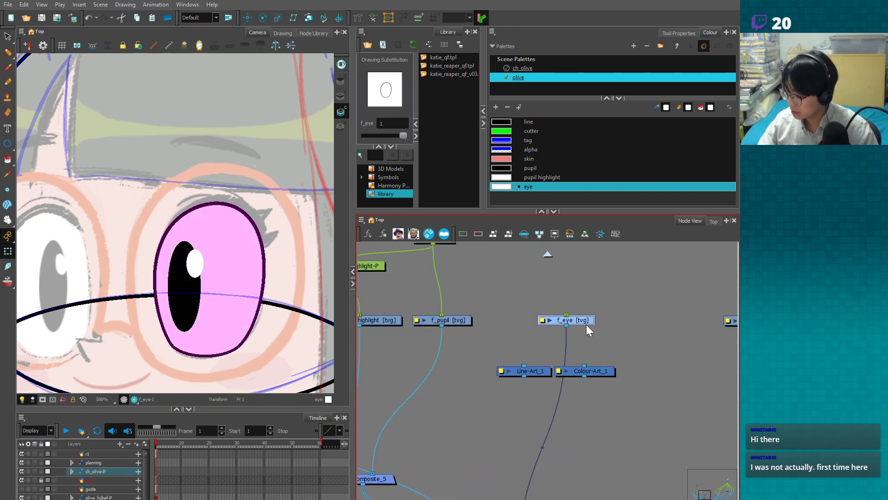
- Connect f_eye to both copied art-layer nodes, inserting the Line-Art copy into the cable to the main eye composite
{"action": "left_click_drag", "start_coordinate": [612, 405], "coordinate": [588, 406]}
{"action": "left_click_drag", "start_coordinate": [575, 376], "coordinate": [577, 376]}
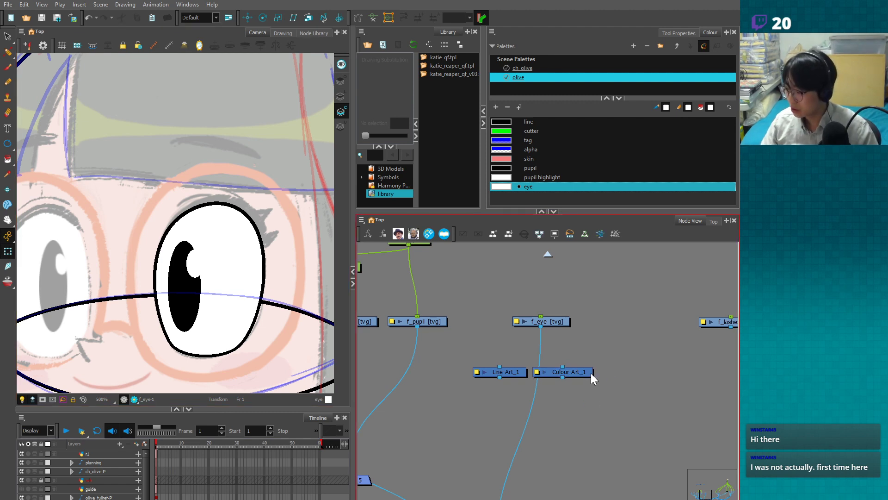
{"action": "left_click_drag", "start_coordinate": [589, 373], "coordinate": [648, 378]}
{"action": "mouse_move", "coordinate": [515, 375]}
{"action": "left_mouse_down"}
{"action": "mouse_move", "coordinate": [561, 380]}
{"action": "mouse_move", "coordinate": [509, 379]}
{"action": "left_mouse_up"}
{"action": "left_click_drag", "start_coordinate": [595, 353], "coordinate": [620, 373]}
{"action": "scroll", "coordinate": [583, 411], "scroll_direction": "down", "scroll_amount": 3}
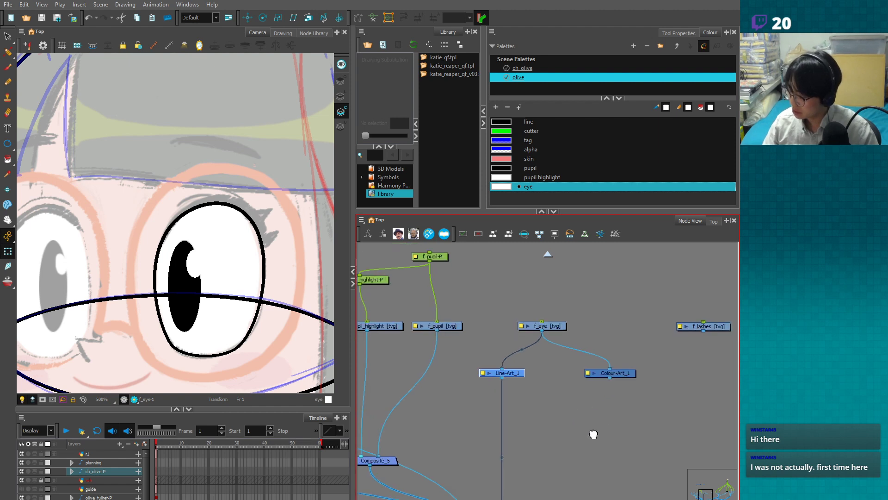
- Duplicate the pupil composite, insert the copy beneath the Line-Art node and connect the Colour-Art node to it
{"action": "left_click", "coordinate": [404, 433]}
{"action": "key", "text": "ctrl+c"}
{"action": "key", "text": "ctrl+v"}
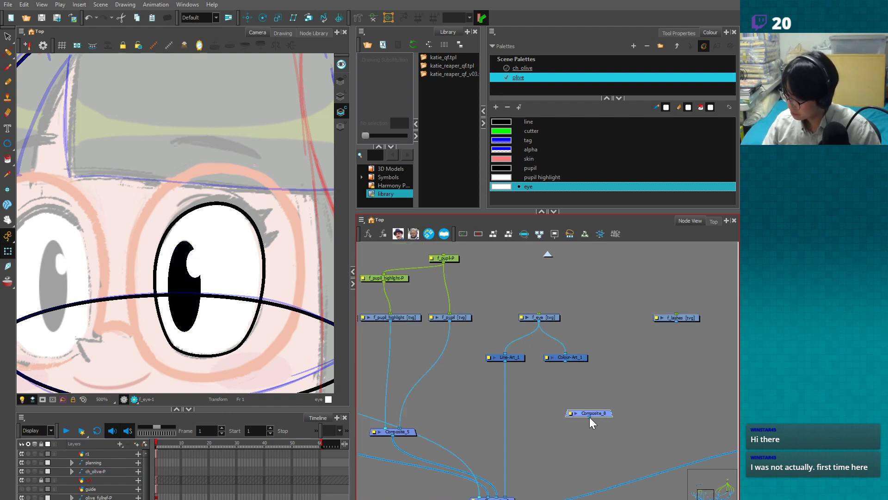
{"action": "left_click_drag", "start_coordinate": [525, 415], "coordinate": [509, 498]}
{"action": "left_click_drag", "start_coordinate": [501, 481], "coordinate": [518, 409]}
{"action": "left_click_drag", "start_coordinate": [564, 361], "coordinate": [546, 418]}
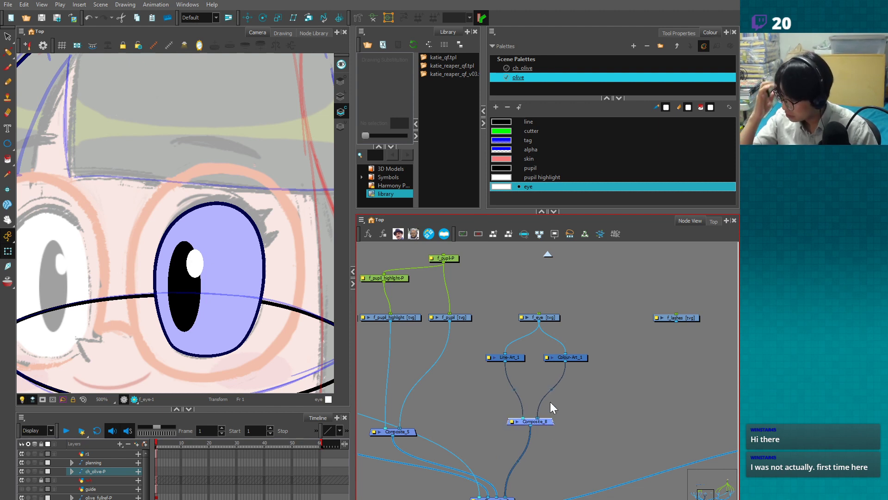
- Tidy the eye's node layout, centring the pupil composite beneath the highlight and pupil drawings
{"action": "left_click_drag", "start_coordinate": [401, 431], "coordinate": [445, 402]}
{"action": "left_click", "coordinate": [577, 360]}
{"action": "left_click_drag", "start_coordinate": [467, 396], "coordinate": [514, 431]}
{"action": "key", "text": "1"}
{"action": "left_click", "coordinate": [412, 360]}
{"action": "key", "text": "1"}
{"action": "key", "text": "1"}
{"action": "left_click_drag", "start_coordinate": [365, 353], "coordinate": [446, 445]}
{"action": "left_click_drag", "start_coordinate": [446, 431], "coordinate": [414, 429]}
{"action": "key", "text": "2"}
{"action": "key", "text": "2"}
- Reposition the pupil and highlight pegs above their drawings and add a peg to f_eye
{"action": "left_click", "coordinate": [507, 308]}
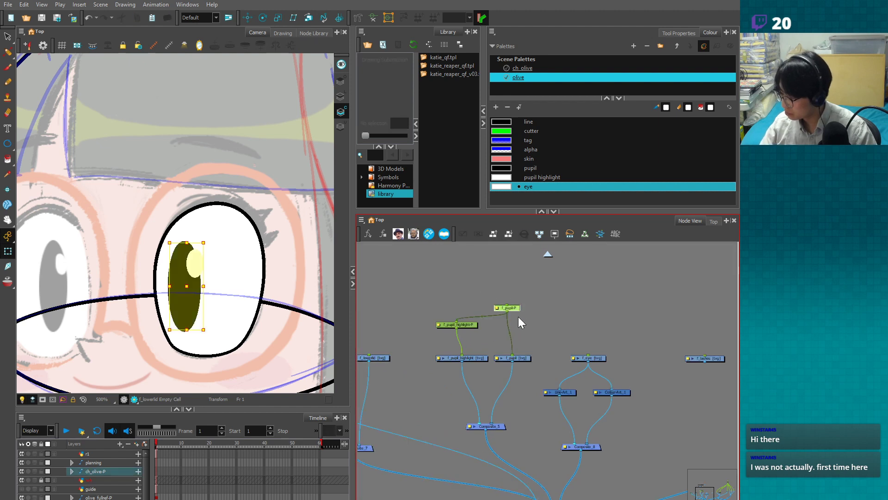
{"action": "key", "text": "2"}
{"action": "left_click", "coordinate": [526, 315]}
{"action": "left_click_drag", "start_coordinate": [512, 295], "coordinate": [515, 285]}
{"action": "left_click_drag", "start_coordinate": [461, 314], "coordinate": [468, 313]}
{"action": "left_click_drag", "start_coordinate": [620, 331], "coordinate": [576, 361]}
{"action": "key", "text": "ctrl+p"}
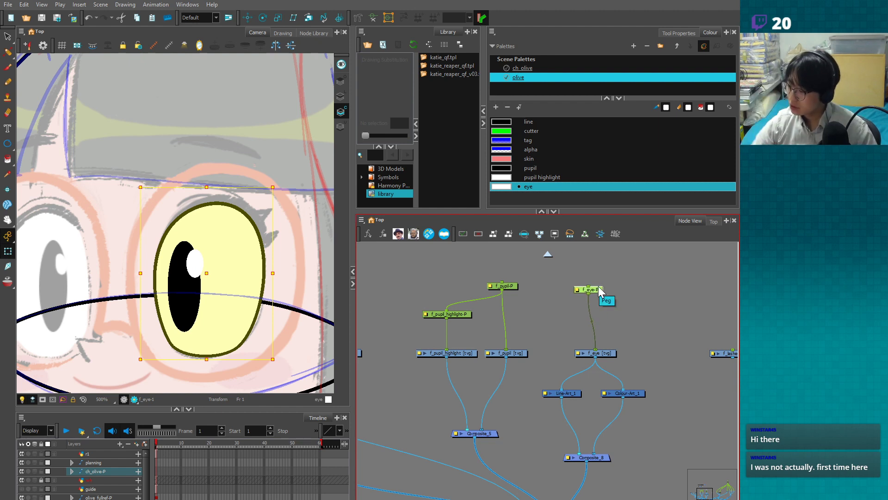
- Duplicate the spare Cutter node and bring the copy down to the f_eye nodes
{"action": "key", "text": "1"}
{"action": "key", "text": "1"}
{"action": "left_click_drag", "start_coordinate": [476, 270], "coordinate": [512, 333]}
{"action": "left_click", "coordinate": [493, 309]}
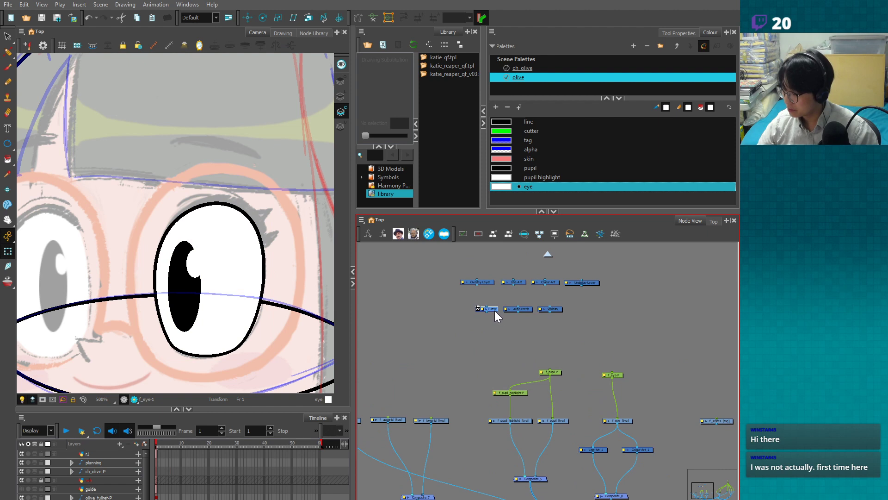
{"action": "key", "text": "ctrl+c"}
{"action": "key", "text": "ctrl+v"}
{"action": "left_click_drag", "start_coordinate": [635, 419], "coordinate": [615, 373]}
{"action": "key", "text": "2"}
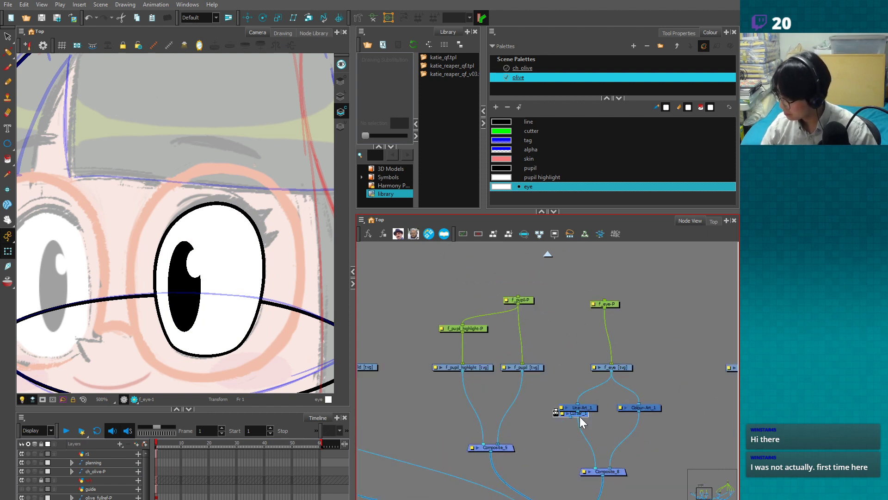
- Insert the Cutter copy into the output cable of the pupil and highlight composite
{"action": "left_click_drag", "start_coordinate": [617, 474], "coordinate": [619, 459]}
{"action": "left_click_drag", "start_coordinate": [560, 442], "coordinate": [551, 405]}
{"action": "mouse_move", "coordinate": [489, 412]}
{"action": "left_mouse_down"}
{"action": "mouse_move", "coordinate": [490, 364]}
{"action": "mouse_move", "coordinate": [495, 406]}
{"action": "left_mouse_up"}
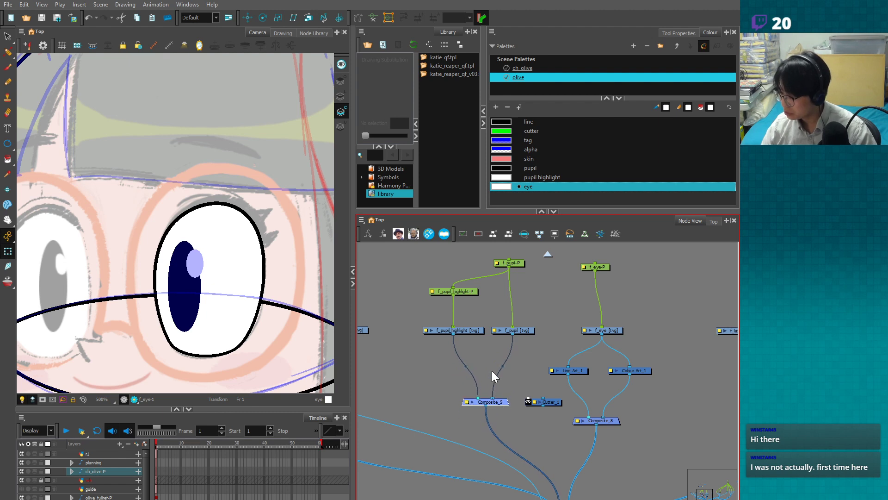
{"action": "mouse_move", "coordinate": [440, 354]}
{"action": "left_mouse_down"}
{"action": "mouse_move", "coordinate": [497, 334]}
{"action": "mouse_move", "coordinate": [535, 294]}
{"action": "mouse_move", "coordinate": [540, 256]}
{"action": "left_mouse_up"}
{"action": "mouse_move", "coordinate": [557, 406]}
{"action": "left_mouse_down"}
{"action": "mouse_move", "coordinate": [522, 426]}
{"action": "mouse_move", "coordinate": [499, 424]}
{"action": "left_mouse_up"}
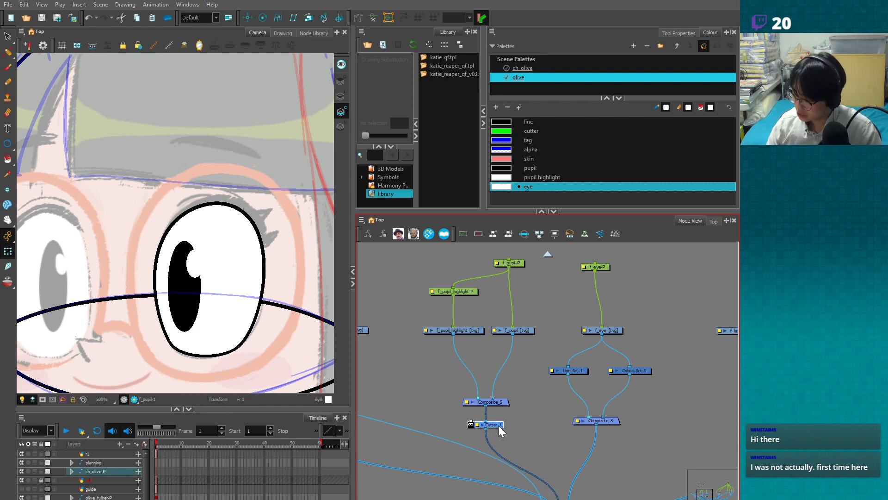
- Reroute the Cutter's output into the f_eye composite between Line-Art and Colour-Art, moving that composite lower
{"action": "left_click_drag", "start_coordinate": [498, 425], "coordinate": [537, 429]}
{"action": "left_click_drag", "start_coordinate": [541, 431], "coordinate": [568, 414]}
{"action": "scroll", "coordinate": [536, 410], "scroll_direction": "up", "scroll_amount": 1}
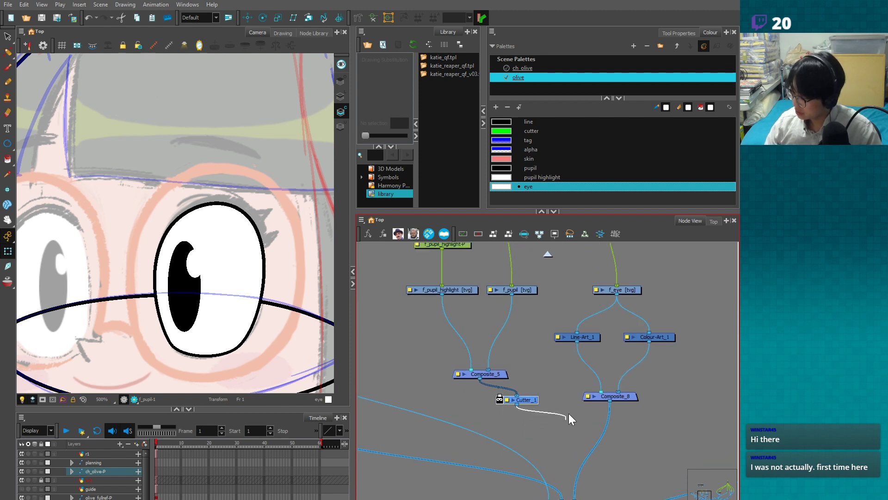
{"action": "left_click_drag", "start_coordinate": [607, 389], "coordinate": [612, 434]}
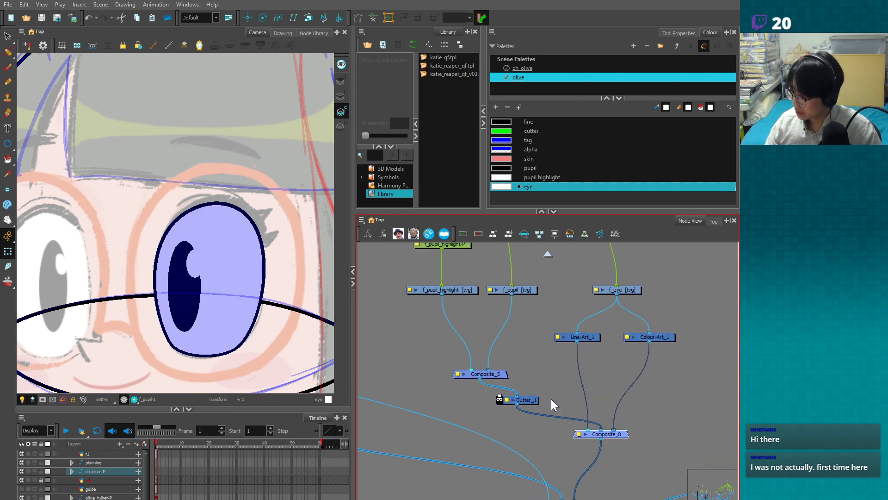
- Inspect the f_eye drawing and its Line-Art and Colour-Art layers in the camera, ending on the Transform tool
{"action": "left_click", "coordinate": [591, 337]}
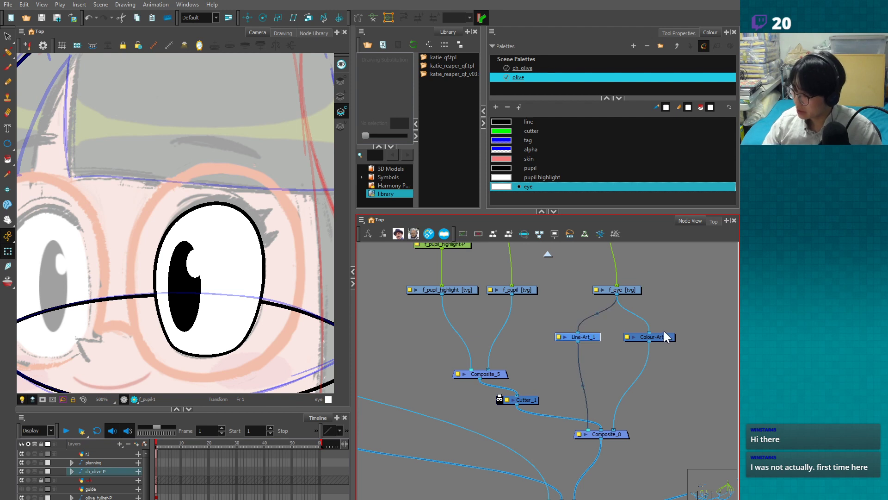
{"action": "left_click", "coordinate": [635, 291]}
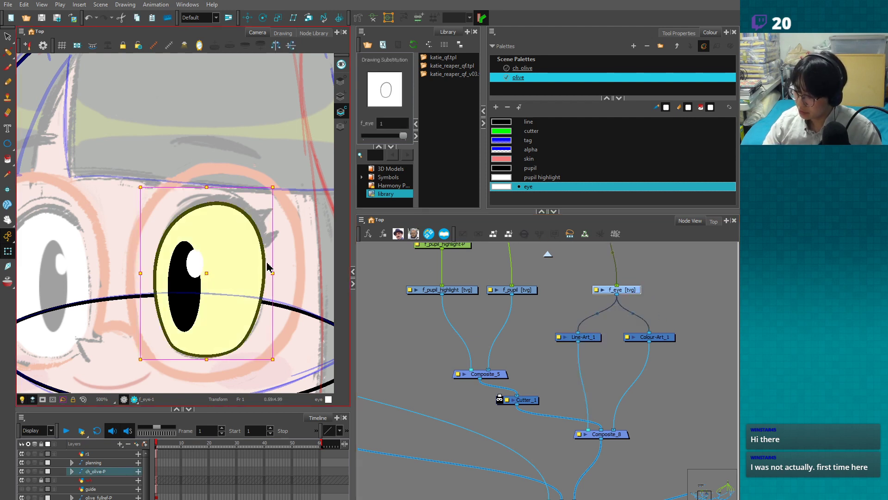
{"action": "key", "text": "alt+s"}
{"action": "left_click", "coordinate": [340, 96]}
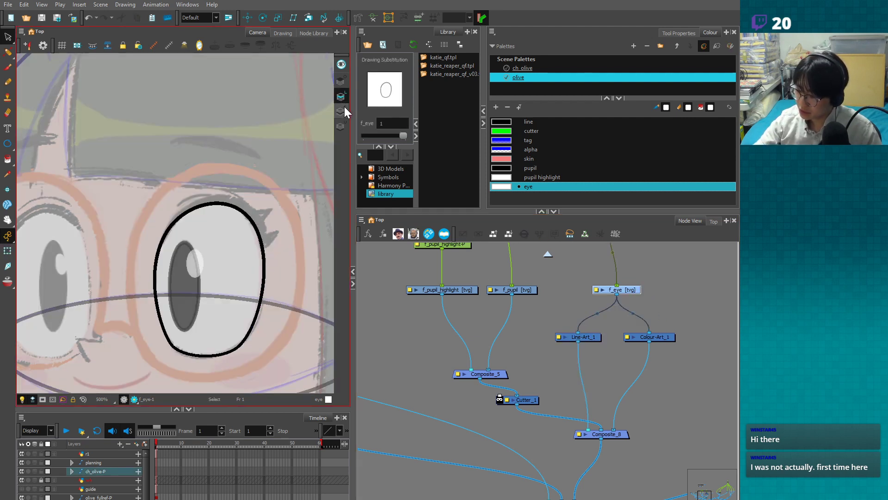
{"action": "left_click", "coordinate": [340, 111]}
{"action": "left_click", "coordinate": [341, 111]}
{"action": "left_click", "coordinate": [10, 252]}
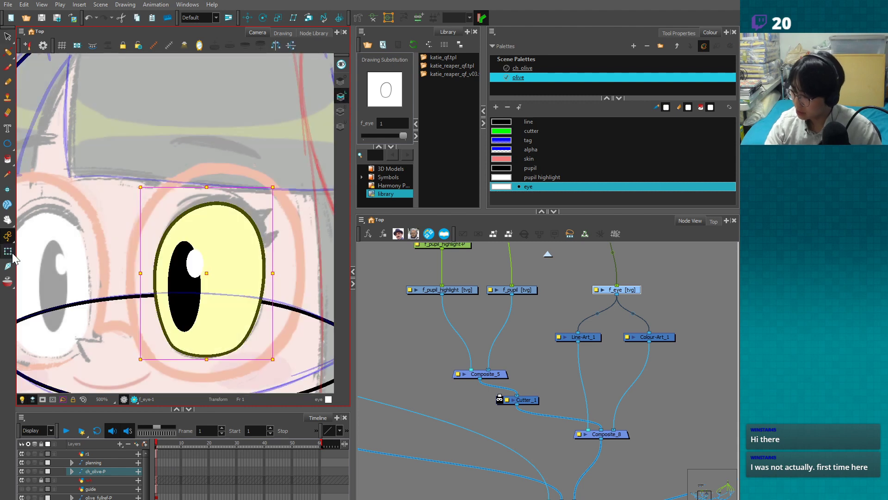
- Connect the Colour-Art output of f_eye to the pupil Cutter's matte input and invert the Cutter
{"action": "mouse_move", "coordinate": [649, 342]}
{"action": "left_mouse_down"}
{"action": "mouse_move", "coordinate": [501, 391]}
{"action": "mouse_move", "coordinate": [545, 379]}
{"action": "mouse_move", "coordinate": [500, 401]}
{"action": "left_mouse_up"}
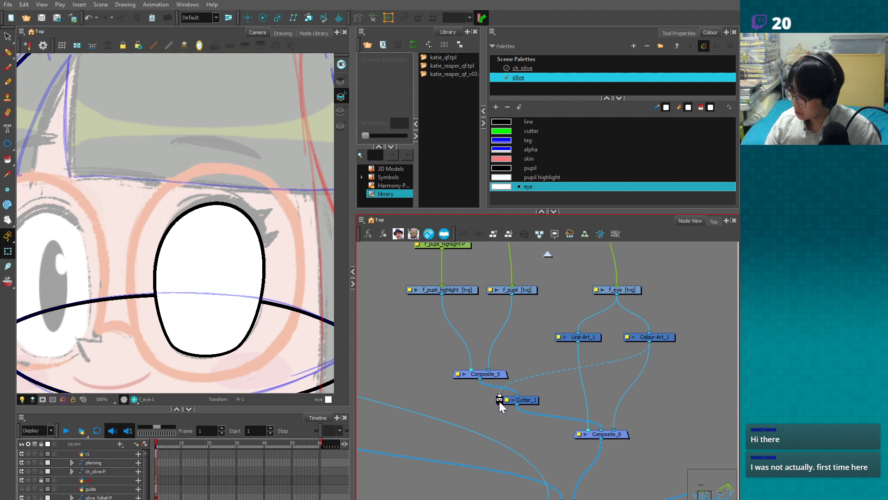
{"action": "left_click", "coordinate": [507, 399]}
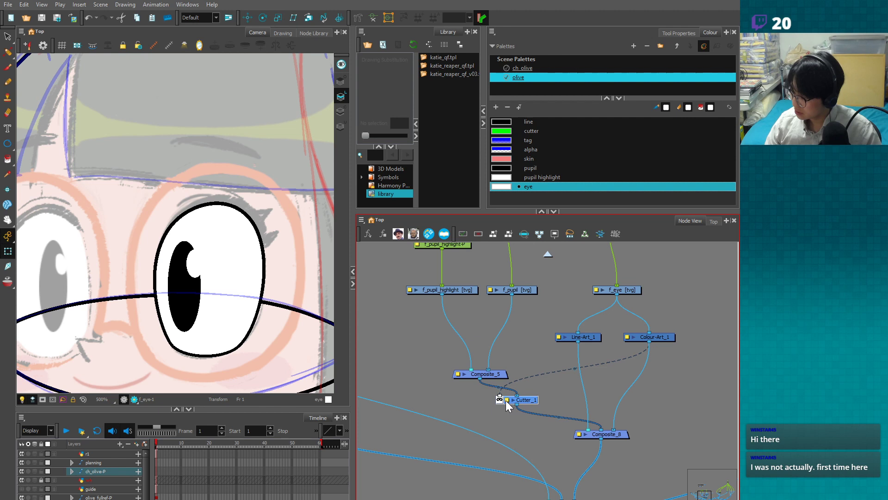
{"action": "left_click", "coordinate": [542, 394]}
{"action": "left_click", "coordinate": [526, 401]}
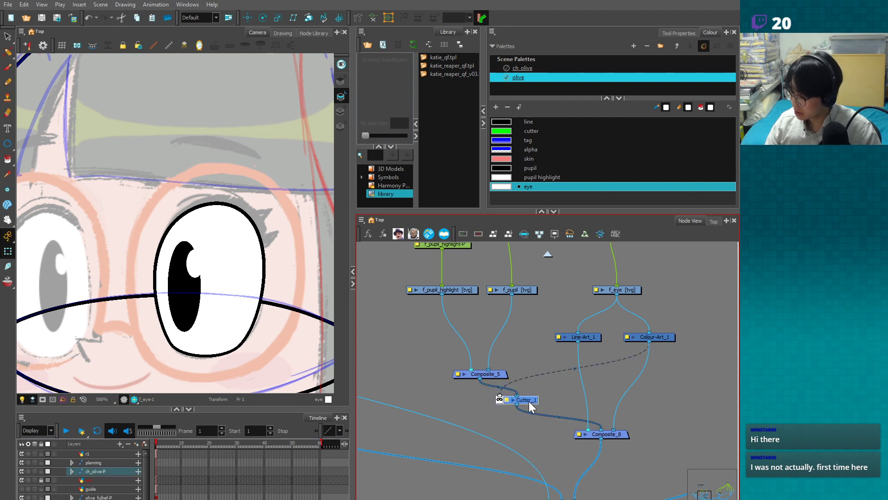
{"action": "left_click", "coordinate": [482, 386]}
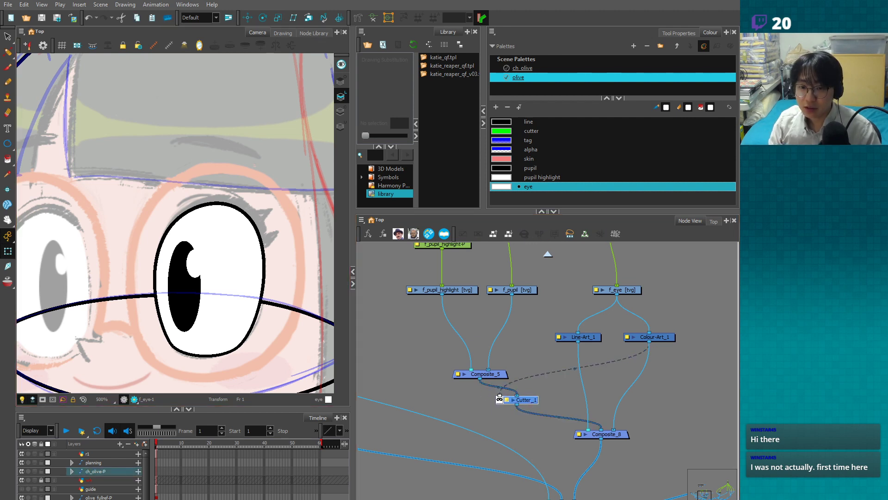
{"action": "left_click", "coordinate": [556, 392]}
{"action": "left_click_drag", "start_coordinate": [533, 400], "coordinate": [531, 405]}
{"action": "left_click_drag", "start_coordinate": [552, 396], "coordinate": [548, 422]}
{"action": "left_click_drag", "start_coordinate": [497, 401], "coordinate": [496, 395]}
{"action": "left_click_drag", "start_coordinate": [527, 433], "coordinate": [532, 434]}
{"action": "left_click_drag", "start_coordinate": [662, 364], "coordinate": [659, 365]}
{"action": "left_click_drag", "start_coordinate": [593, 366], "coordinate": [603, 365]}
{"action": "left_click", "coordinate": [629, 363]}
{"action": "scroll", "coordinate": [660, 358], "scroll_direction": "up", "scroll_amount": 3}
{"action": "left_click_drag", "start_coordinate": [656, 351], "coordinate": [581, 354]}
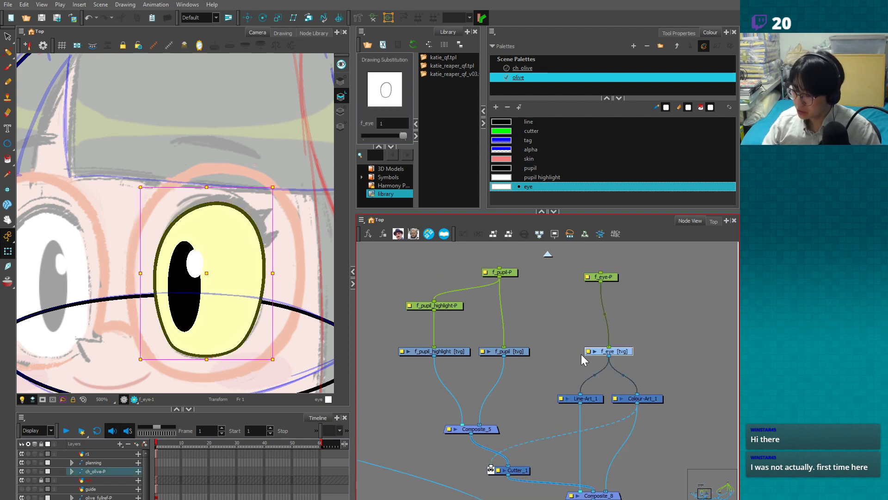
- Try moving the pupil and its highlight inside the eye with the f_pupil-P peg
{"action": "key", "text": "1"}
{"action": "left_click_drag", "start_coordinate": [523, 296], "coordinate": [463, 285]}
{"action": "mouse_move", "coordinate": [188, 286]}
{"action": "left_mouse_down"}
{"action": "mouse_move", "coordinate": [251, 264]}
{"action": "mouse_move", "coordinate": [170, 253]}
{"action": "mouse_move", "coordinate": [235, 318]}
{"action": "mouse_move", "coordinate": [249, 265]}
{"action": "mouse_move", "coordinate": [178, 250]}
{"action": "mouse_move", "coordinate": [169, 254]}
{"action": "mouse_move", "coordinate": [165, 283]}
{"action": "mouse_move", "coordinate": [167, 257]}
{"action": "mouse_move", "coordinate": [253, 262]}
{"action": "mouse_move", "coordinate": [250, 239]}
{"action": "mouse_move", "coordinate": [207, 316]}
{"action": "mouse_move", "coordinate": [219, 260]}
{"action": "mouse_move", "coordinate": [199, 277]}
{"action": "left_mouse_up"}
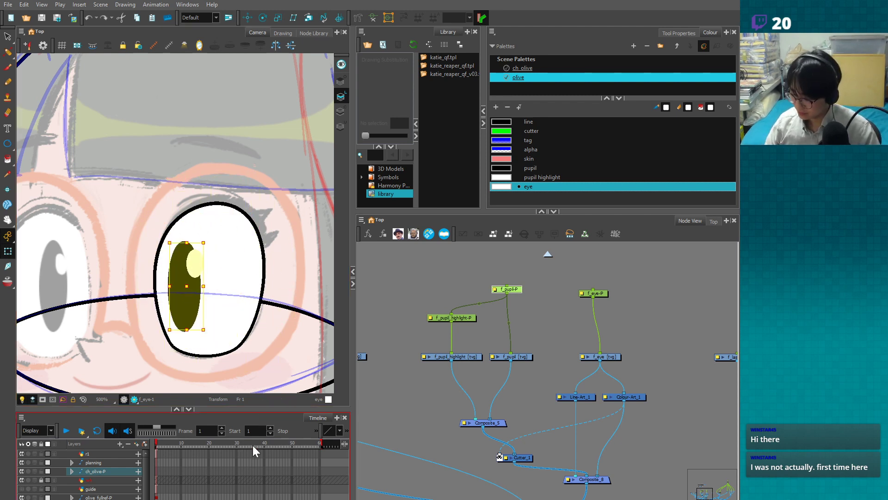
- Activate the Rotate tool for the f_pupil-P peg and widen the Camera view
{"action": "left_click", "coordinate": [537, 297]}
{"action": "left_click_drag", "start_coordinate": [537, 297], "coordinate": [487, 342]}
{"action": "left_click", "coordinate": [263, 18]}
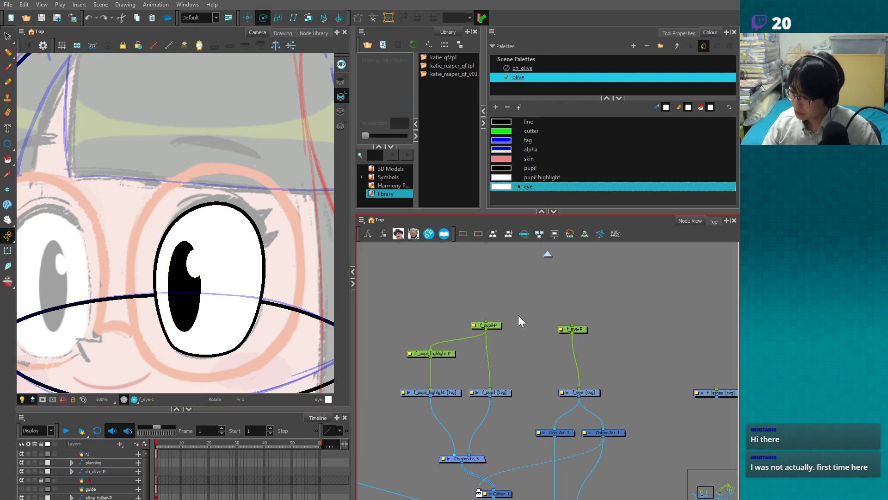
{"action": "key", "text": "1"}
{"action": "key", "text": "1"}
{"action": "key", "text": "1"}
{"action": "key", "text": "1"}
{"action": "left_click_drag", "start_coordinate": [242, 331], "coordinate": [237, 222]}
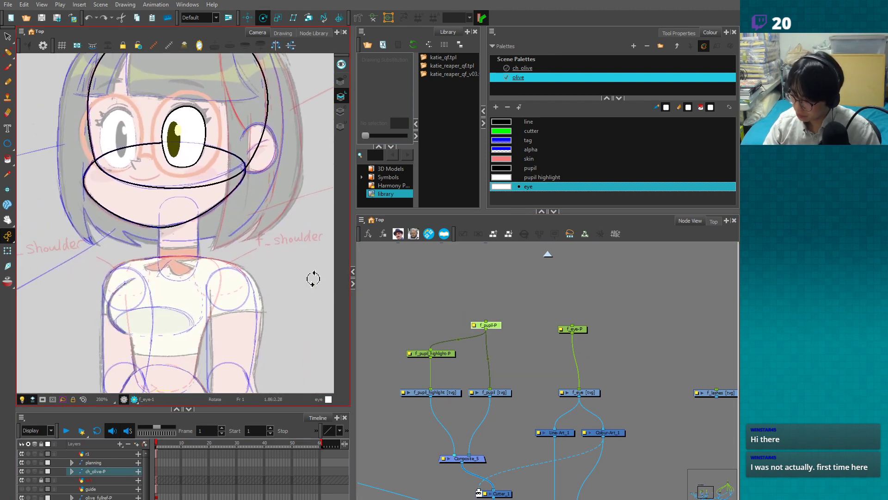
{"action": "left_click_drag", "start_coordinate": [352, 254], "coordinate": [373, 259]}
{"action": "scroll", "coordinate": [303, 299], "scroll_direction": "up", "scroll_amount": 3}
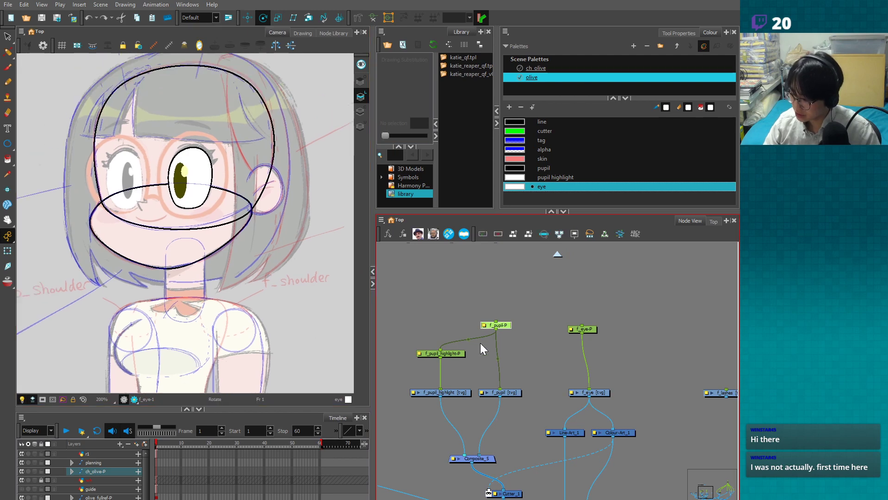
- Move the pivot of the f_pupil_highlight-P peg to the centre of the pupil highlight
{"action": "left_click", "coordinate": [447, 354]}
{"action": "key", "text": "1"}
{"action": "key", "text": "1"}
{"action": "left_click_drag", "start_coordinate": [218, 337], "coordinate": [215, 320]}
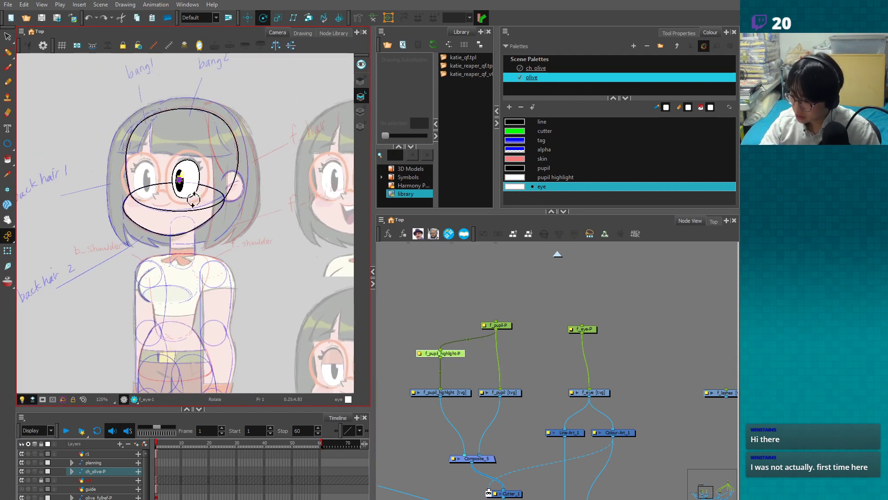
{"action": "scroll", "coordinate": [218, 283], "scroll_direction": "up", "scroll_amount": 5}
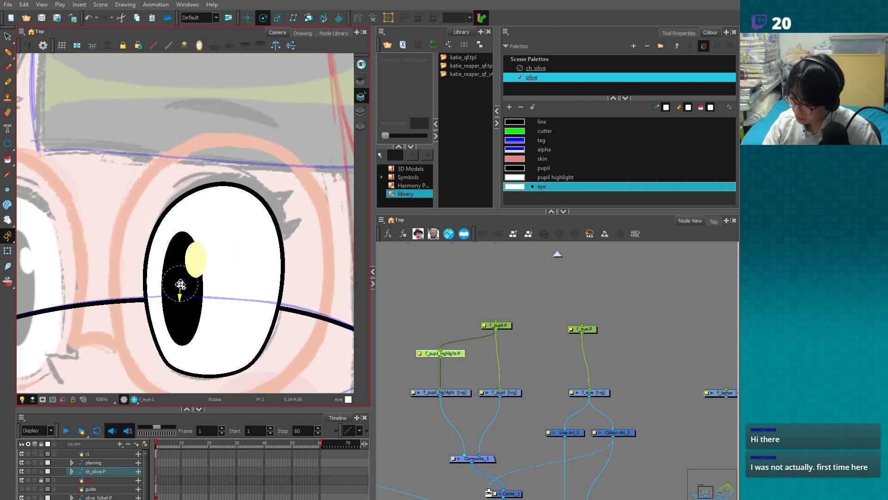
{"action": "scroll", "coordinate": [195, 259], "scroll_direction": "down", "scroll_amount": 3}
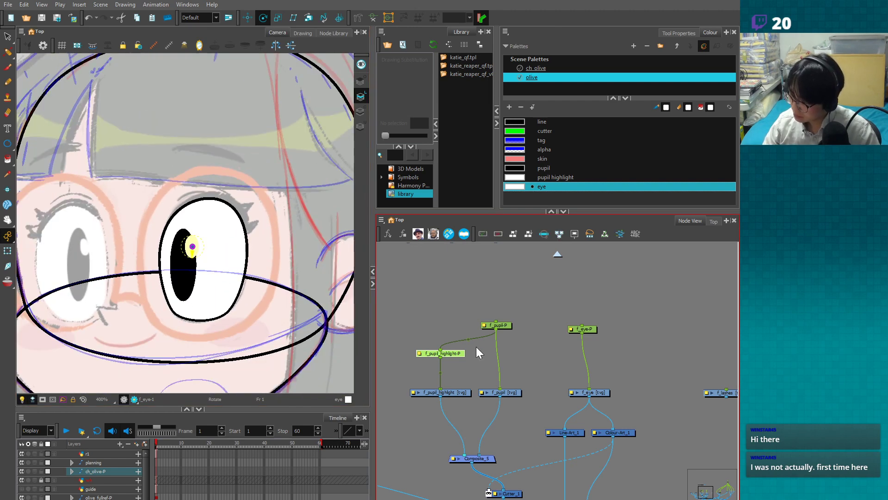
- Move the pivot of the f_pupil-P peg up from the hips to the centre of the pupil
{"action": "left_click", "coordinate": [493, 334]}
{"action": "scroll", "coordinate": [224, 327], "scroll_direction": "down", "scroll_amount": 1}
{"action": "left_click_drag", "start_coordinate": [224, 327], "coordinate": [226, 149]}
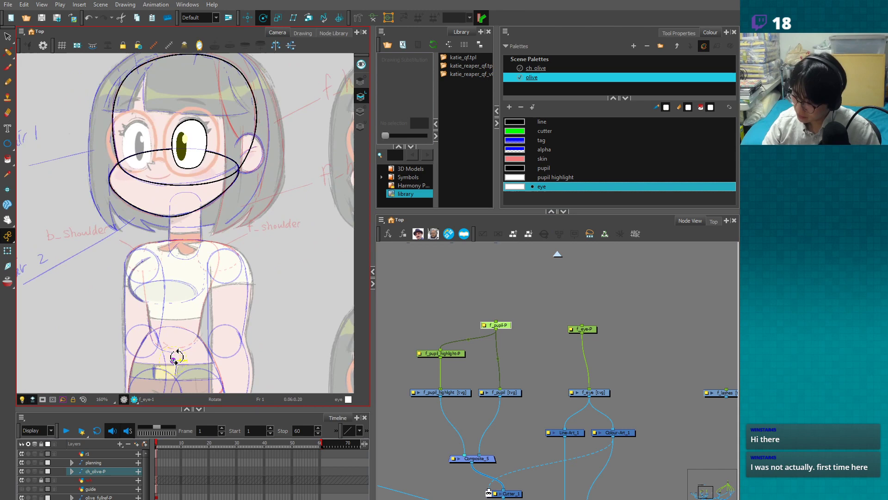
{"action": "scroll", "coordinate": [193, 252], "scroll_direction": "up", "scroll_amount": 1}
{"action": "scroll", "coordinate": [193, 252], "scroll_direction": "up", "scroll_amount": 2}
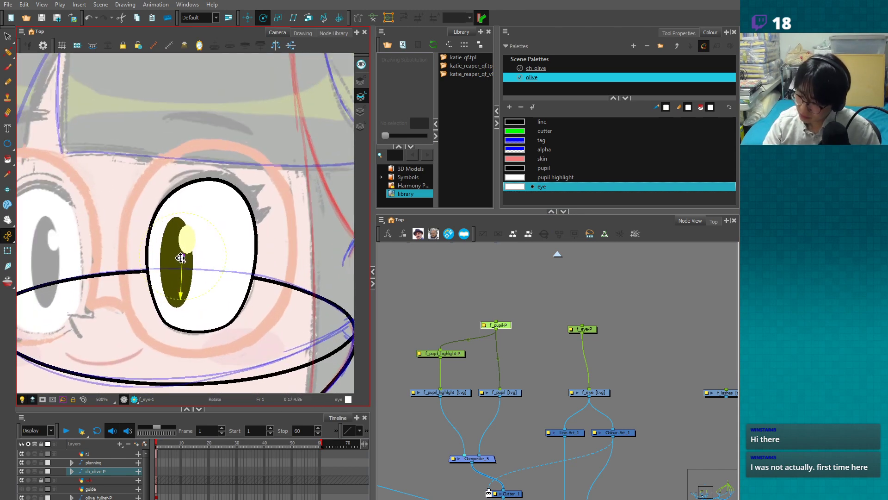
{"action": "left_click_drag", "start_coordinate": [180, 257], "coordinate": [176, 265]}
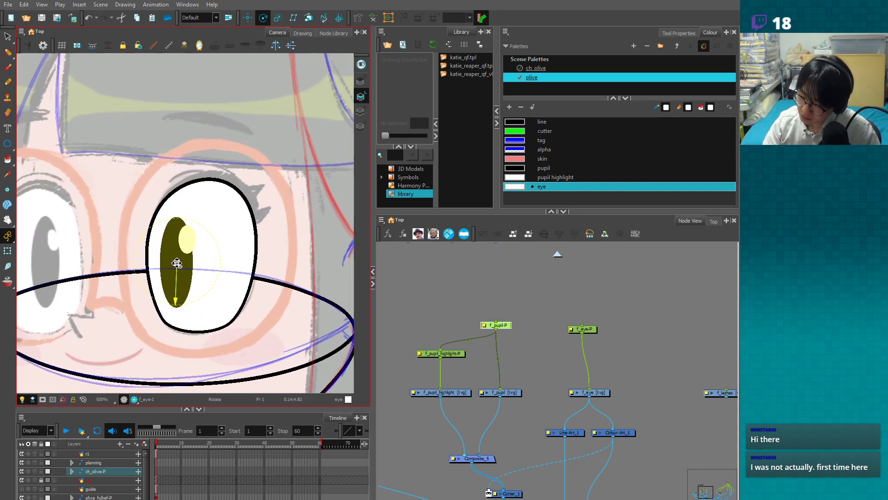
- Move the pivot of the f_eye-P peg up from the hips to the centre of the eye
{"action": "left_click", "coordinate": [580, 329]}
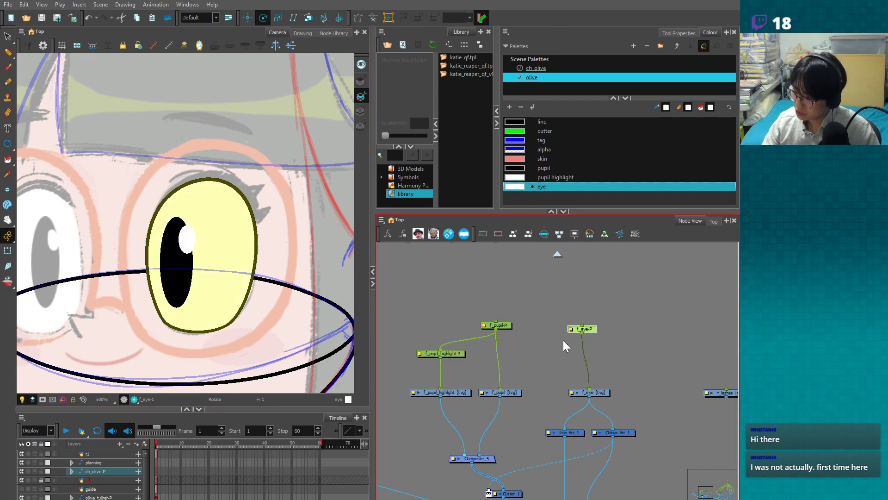
{"action": "scroll", "coordinate": [199, 254], "scroll_direction": "down", "scroll_amount": 5}
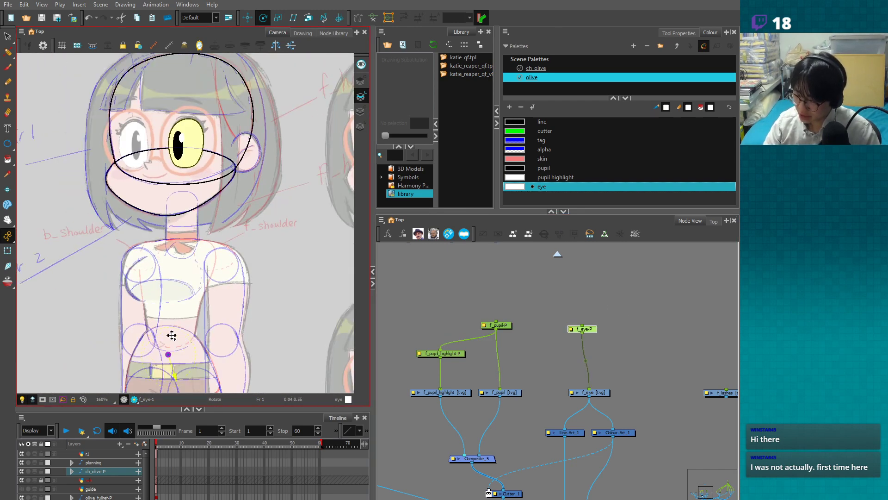
{"action": "scroll", "coordinate": [201, 147], "scroll_direction": "up", "scroll_amount": 4}
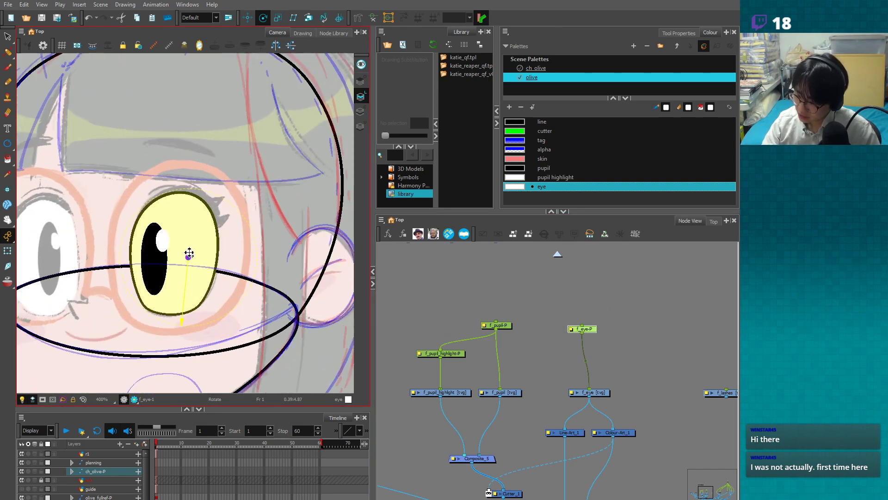
{"action": "left_click_drag", "start_coordinate": [189, 253], "coordinate": [176, 259]}
{"action": "key", "text": "ctrl+z"}
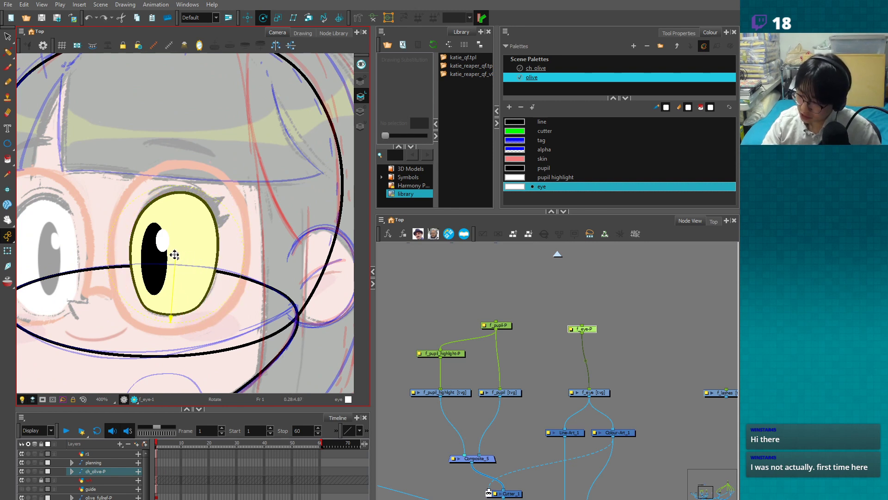
{"action": "left_click_drag", "start_coordinate": [177, 254], "coordinate": [176, 256]}
- Check the f_eye-P peg's pivot placement with the Transform, Skew and Rotate tools
{"action": "key", "text": "shift+t"}
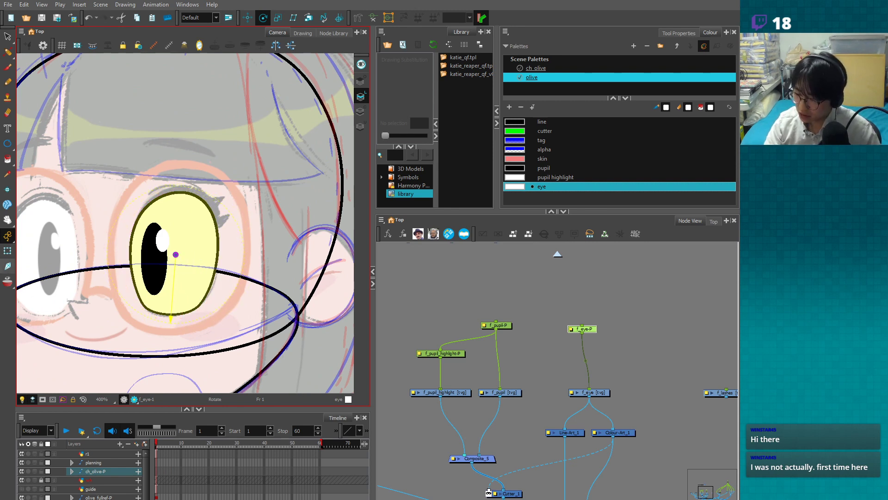
{"action": "left_click", "coordinate": [519, 315]}
{"action": "left_click", "coordinate": [575, 329]}
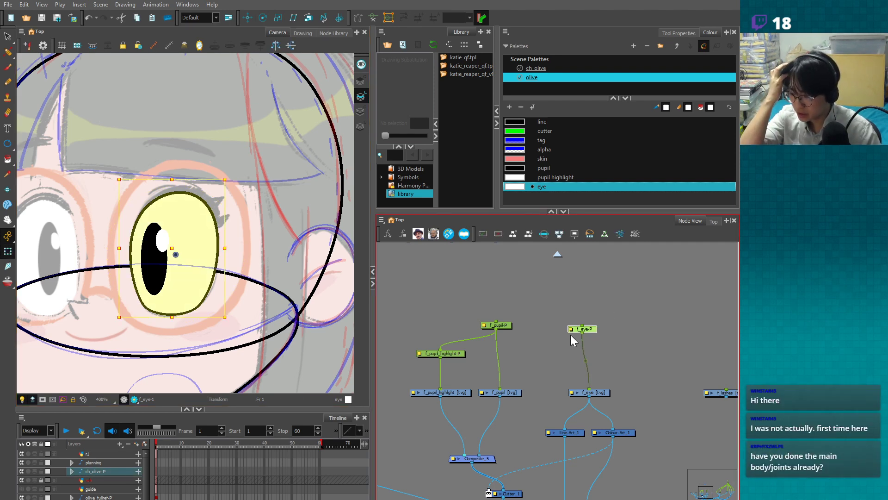
{"action": "left_click", "coordinate": [263, 17]}
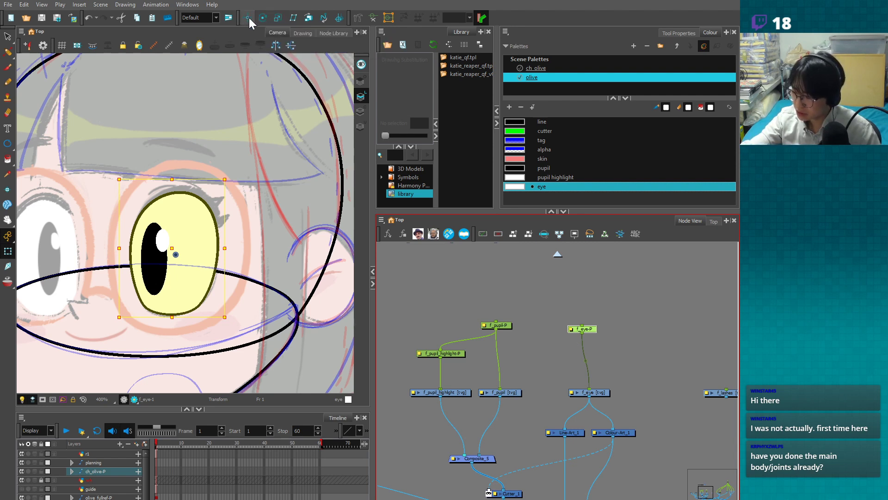
{"action": "left_click", "coordinate": [248, 17]}
{"action": "left_click", "coordinate": [294, 18]}
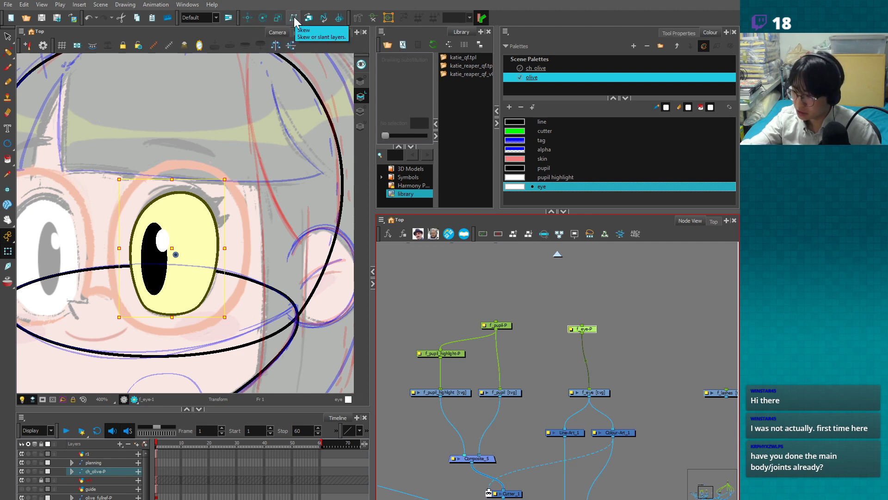
{"action": "left_click", "coordinate": [176, 253]}
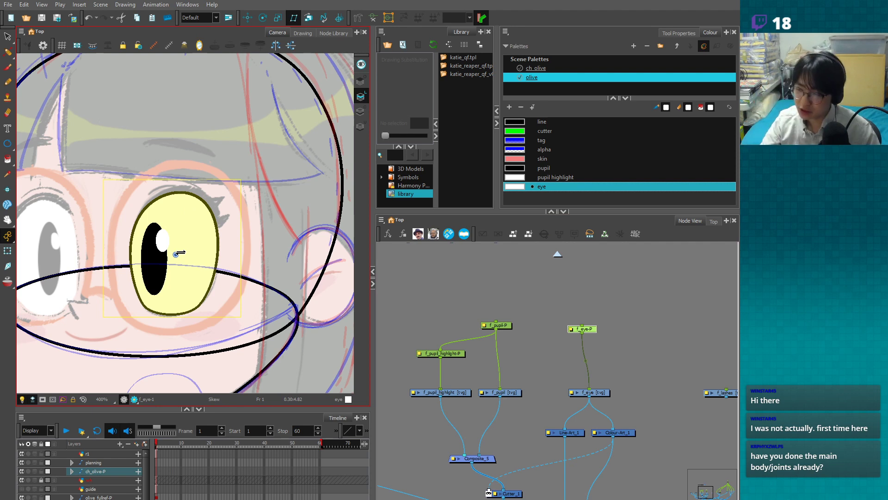
{"action": "left_click", "coordinate": [262, 18]}
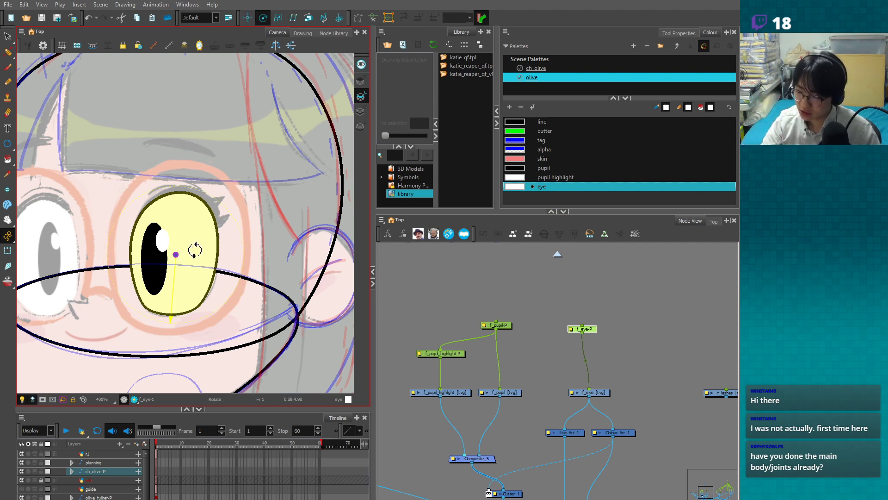
{"action": "left_click", "coordinate": [8, 251]}
- Try rotating the f_eye drawing about a temporary pivot placed below the eye, and undo the attempt
{"action": "left_click", "coordinate": [445, 285]}
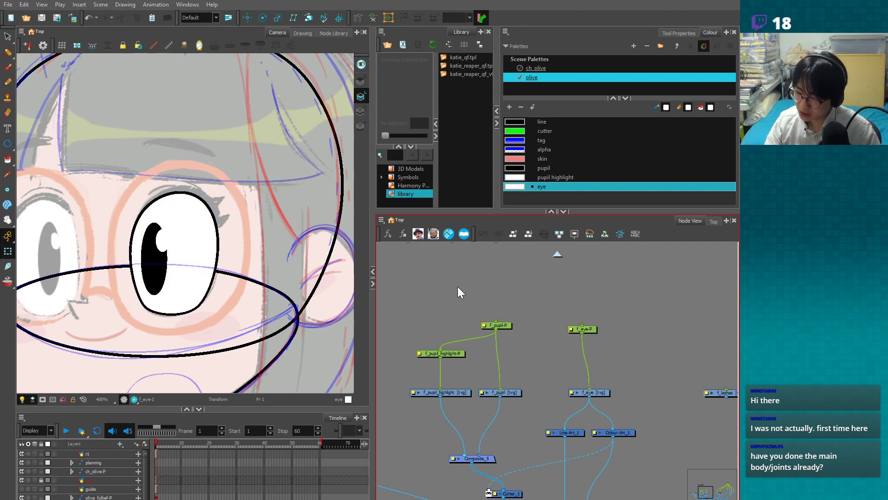
{"action": "left_click", "coordinate": [187, 253]}
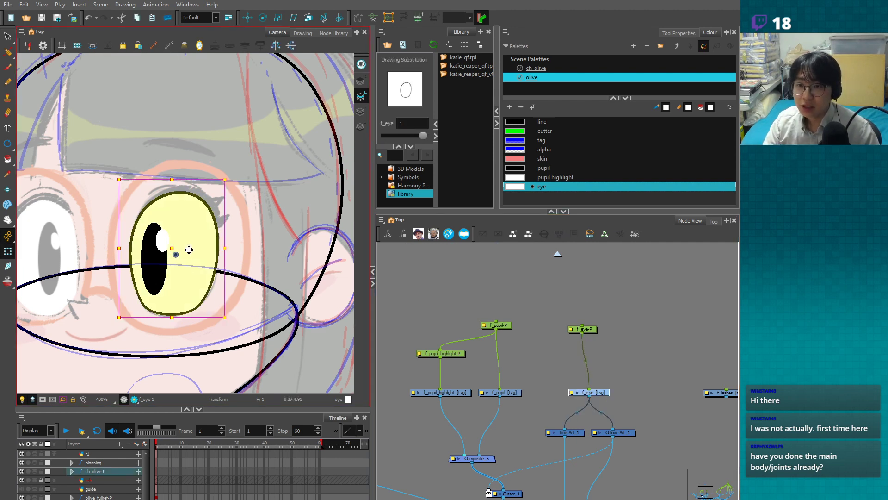
{"action": "left_click", "coordinate": [428, 271]}
{"action": "left_click", "coordinate": [180, 253]}
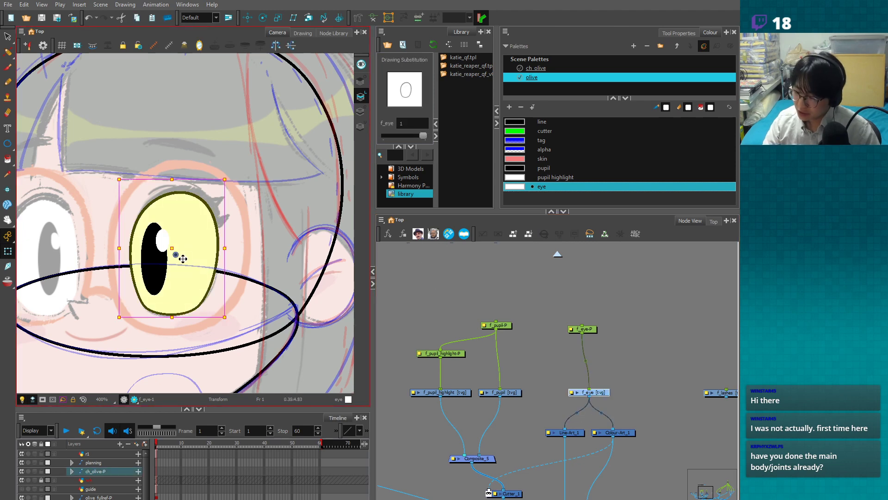
{"action": "key", "text": "2"}
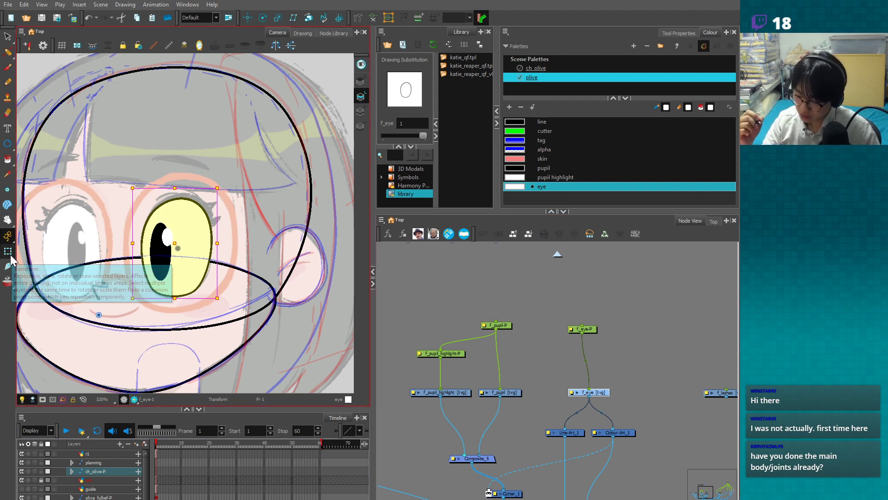
{"action": "left_click", "coordinate": [197, 319], "text": "ctrl"}
{"action": "left_click_drag", "start_coordinate": [222, 184], "coordinate": [210, 170]}
{"action": "key", "text": "ctrl+z"}
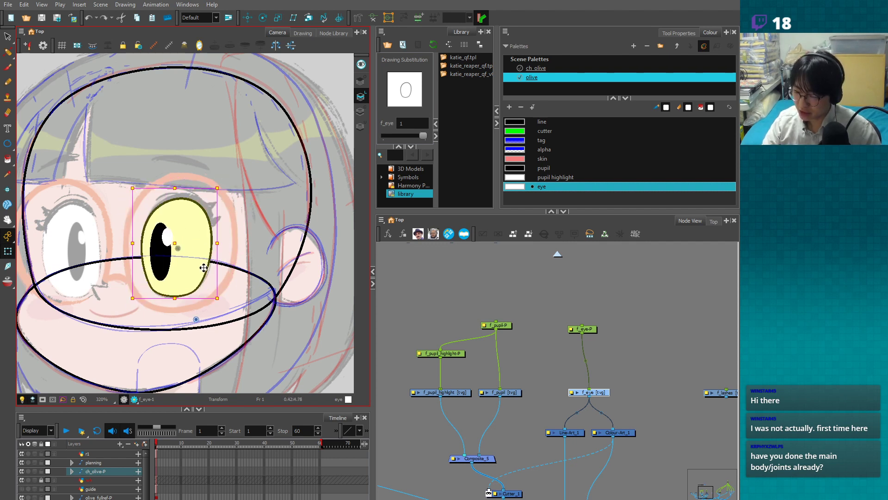
{"action": "key", "text": "ctrl+z"}
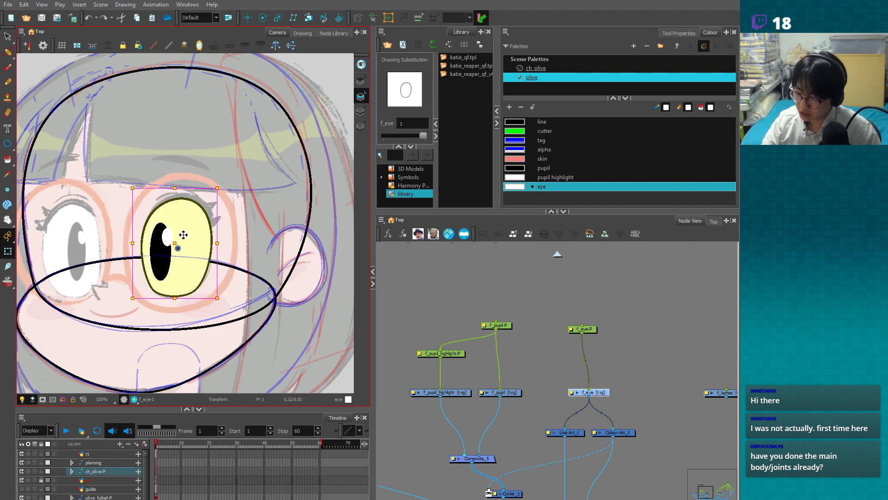
- Examine the rigged eye against the full-body character sketch and the facial reference poses beside it
{"action": "left_click", "coordinate": [426, 362]}
{"action": "left_click", "coordinate": [193, 244]}
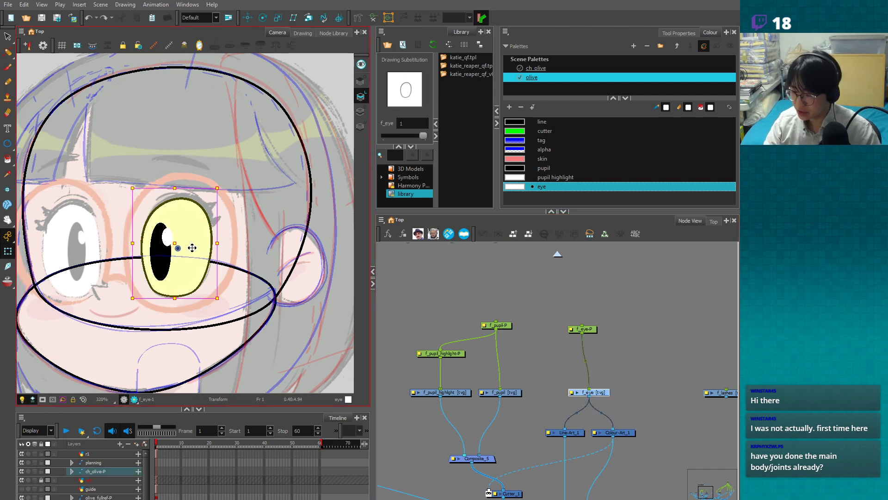
{"action": "scroll", "coordinate": [238, 332], "scroll_direction": "down", "scroll_amount": 4}
{"action": "left_click_drag", "start_coordinate": [297, 361], "coordinate": [291, 257]}
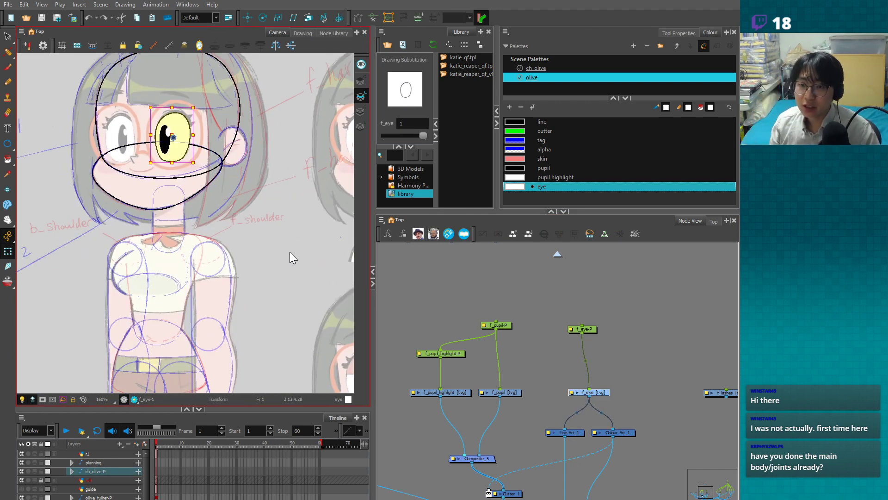
{"action": "scroll", "coordinate": [240, 338], "scroll_direction": "down", "scroll_amount": 2}
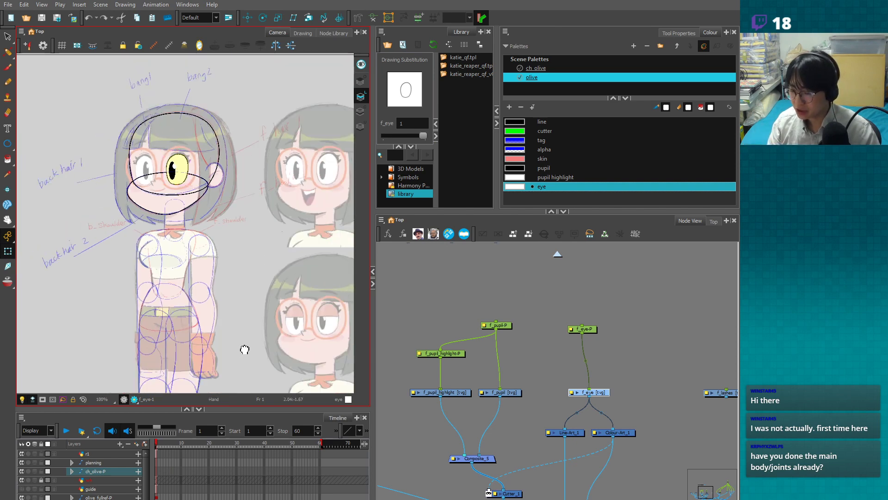
{"action": "scroll", "coordinate": [257, 351], "scroll_direction": "up", "scroll_amount": 2}
{"action": "left_click", "coordinate": [264, 324]}
{"action": "scroll", "coordinate": [264, 325], "scroll_direction": "down", "scroll_amount": 2}
{"action": "left_click_drag", "start_coordinate": [270, 311], "coordinate": [248, 260]}
{"action": "scroll", "coordinate": [264, 358], "scroll_direction": "down", "scroll_amount": 2}
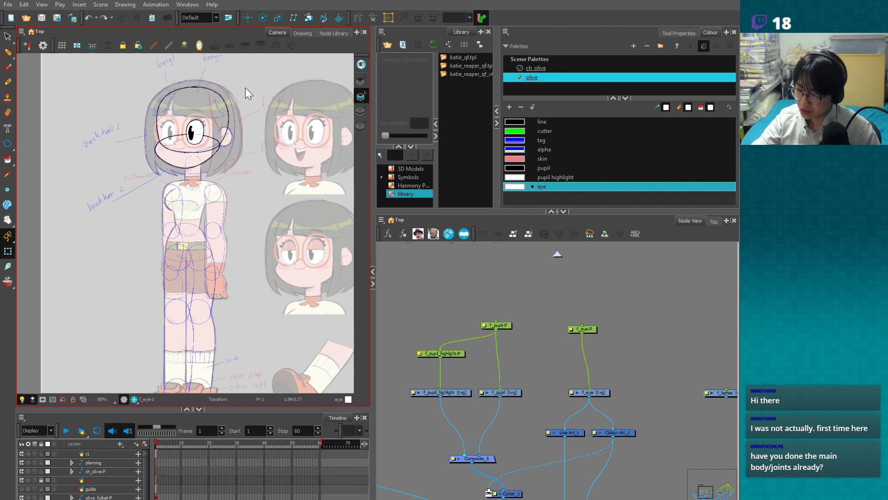
{"action": "scroll", "coordinate": [236, 284], "scroll_direction": "up", "scroll_amount": 3}
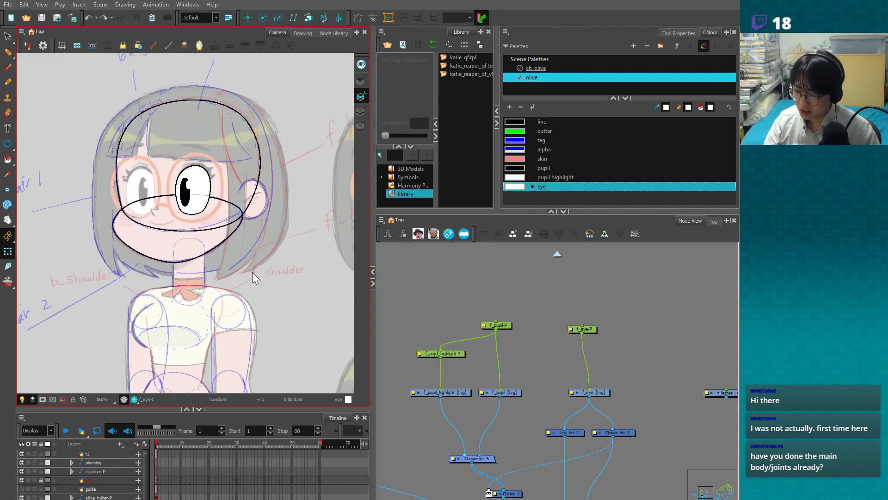
{"action": "left_click_drag", "start_coordinate": [252, 272], "coordinate": [267, 294]}
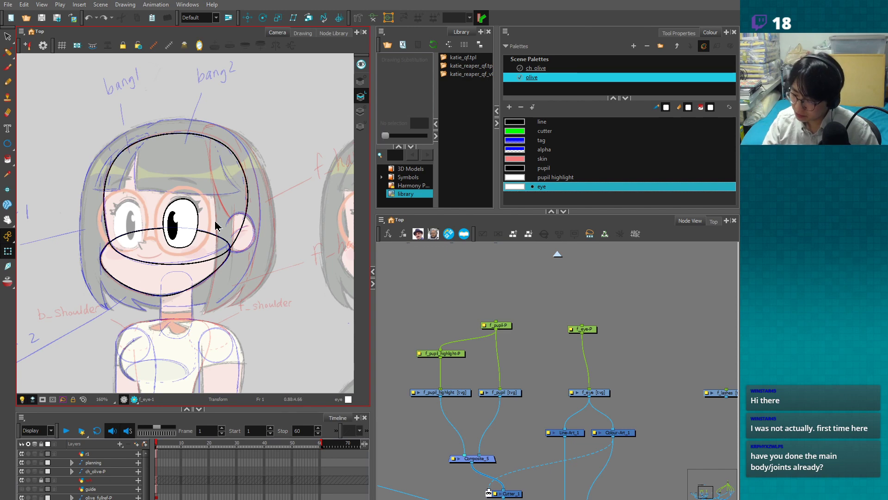
{"action": "scroll", "coordinate": [185, 222], "scroll_direction": "up", "scroll_amount": 2}
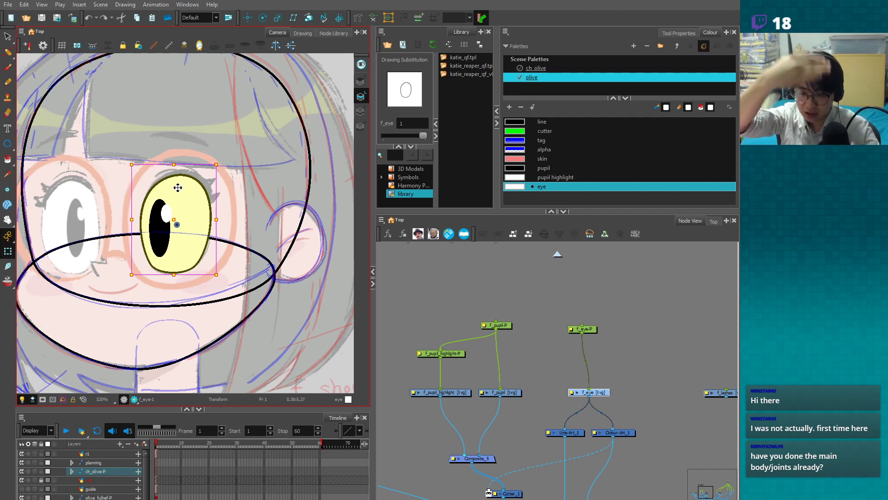
- Examine the half-lidded expression in the reference sketches and compare its eyelids with the rigged eye
{"action": "left_click", "coordinate": [427, 316]}
{"action": "key", "text": "1"}
{"action": "key", "text": "1"}
{"action": "key", "text": "1"}
{"action": "key", "text": "space"}
{"action": "left_click_drag", "start_coordinate": [296, 353], "coordinate": [80, 258]}
{"action": "left_click_drag", "start_coordinate": [298, 309], "coordinate": [217, 144]}
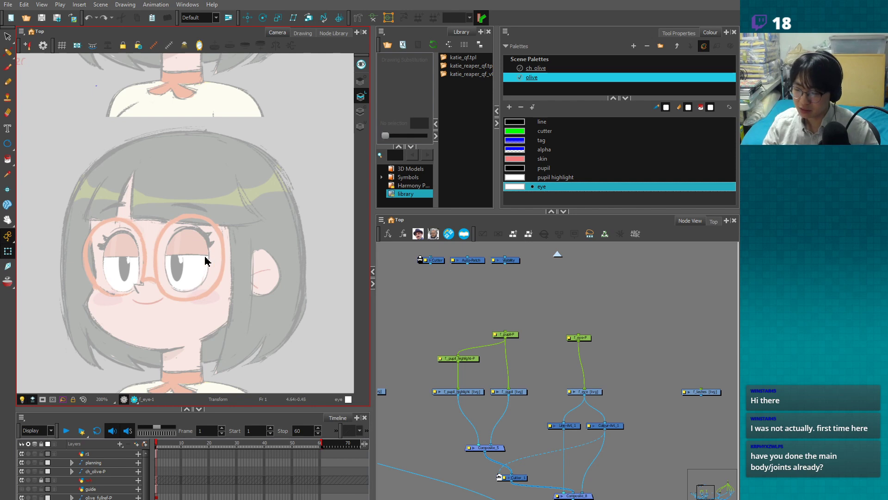
{"action": "scroll", "coordinate": [205, 257], "scroll_direction": "down", "scroll_amount": 2}
{"action": "left_click_drag", "start_coordinate": [195, 282], "coordinate": [280, 317]}
{"action": "left_click_drag", "start_coordinate": [169, 262], "coordinate": [228, 327]}
{"action": "scroll", "coordinate": [207, 295], "scroll_direction": "up", "scroll_amount": 2}
{"action": "left_click_drag", "start_coordinate": [158, 218], "coordinate": [268, 337]}
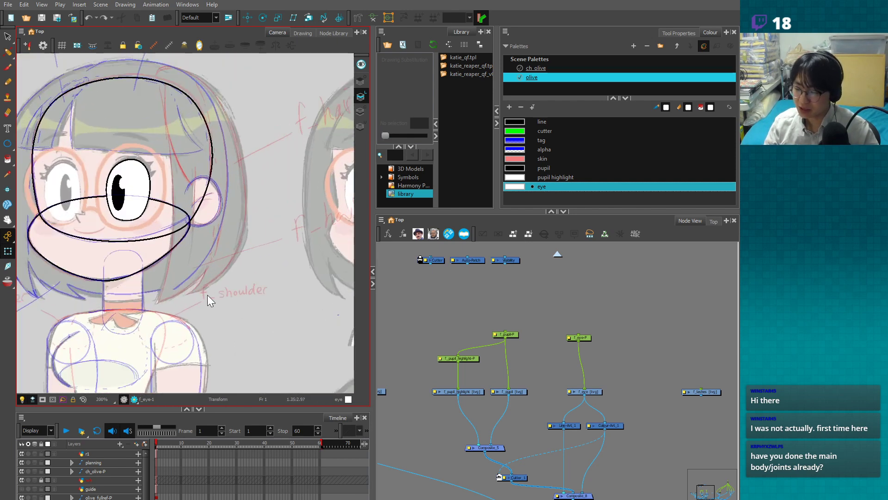
{"action": "scroll", "coordinate": [174, 239], "scroll_direction": "up", "scroll_amount": 2}
{"action": "left_click", "coordinate": [174, 248]}
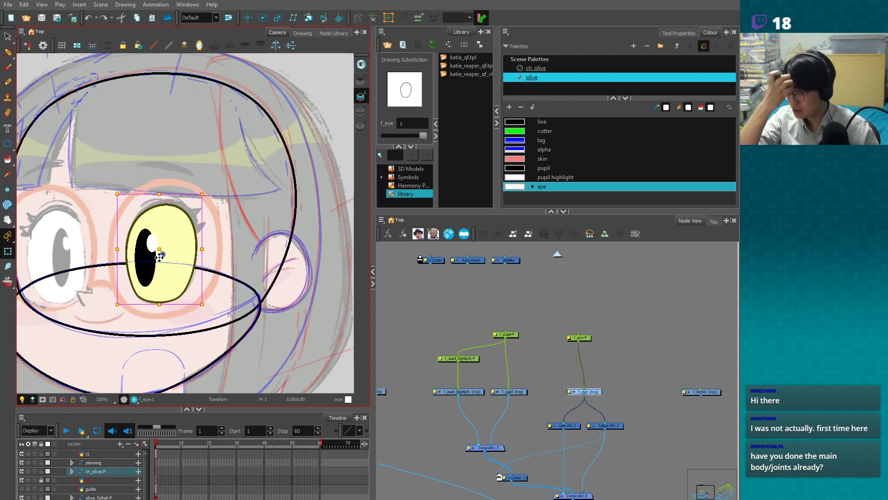
- Check the pivot placement of the f_eye-P and f_pupil-P pegs
{"action": "left_click", "coordinate": [418, 363]}
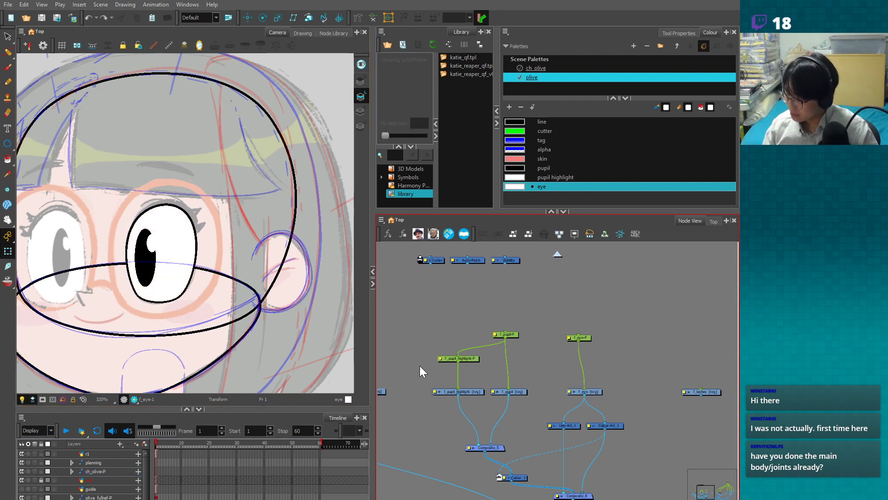
{"action": "left_click", "coordinate": [586, 339]}
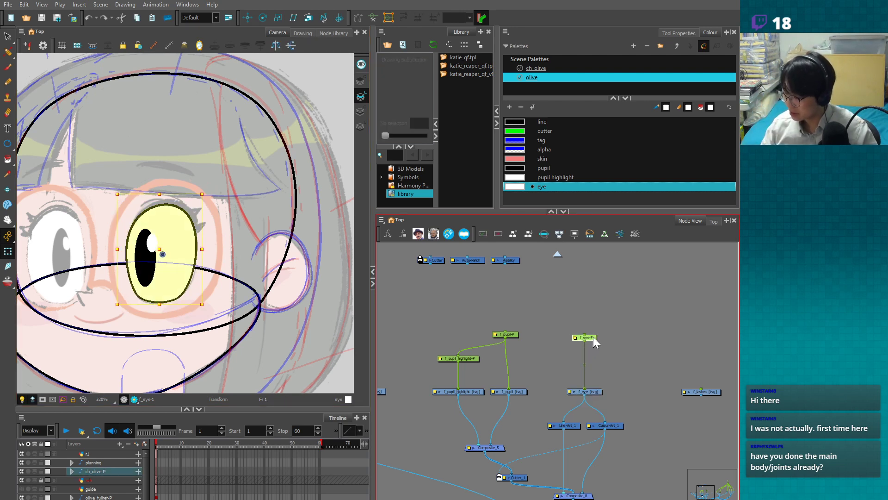
{"action": "left_click", "coordinate": [516, 334]}
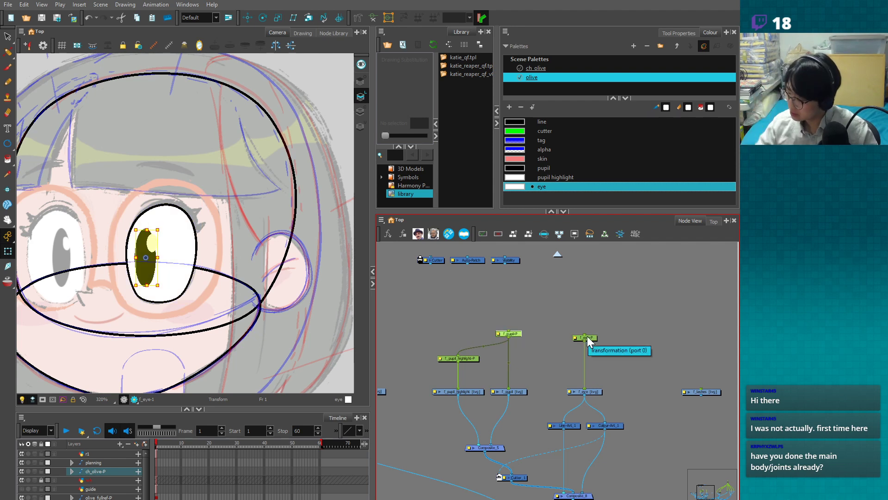
{"action": "left_click", "coordinate": [624, 384]}
{"action": "left_click_drag", "start_coordinate": [715, 408], "coordinate": [623, 390]}
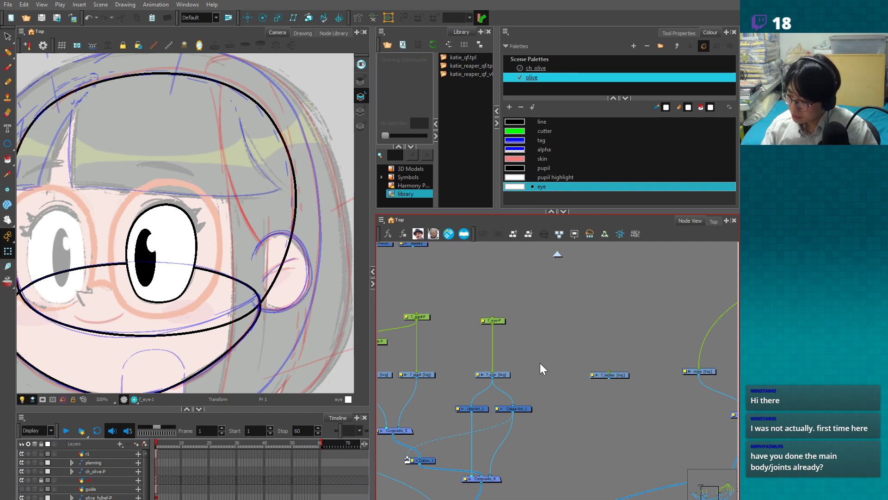
- Examine the f_eye drawing and the sketched eyelashes around it up close
{"action": "left_click", "coordinate": [168, 253]}
{"action": "key", "text": "2"}
{"action": "key", "text": "2"}
{"action": "mouse_move", "coordinate": [236, 272]}
{"action": "left_mouse_down"}
{"action": "mouse_move", "coordinate": [287, 301]}
{"action": "mouse_move", "coordinate": [262, 297]}
{"action": "mouse_move", "coordinate": [260, 309]}
{"action": "left_mouse_up"}
{"action": "key", "text": "Right"}
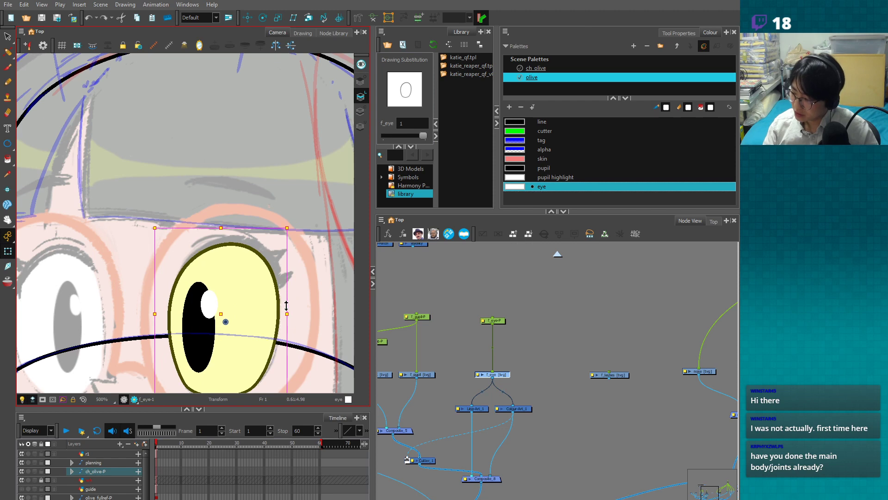
{"action": "key", "text": "1"}
{"action": "key", "text": "1"}
{"action": "key", "text": "2"}
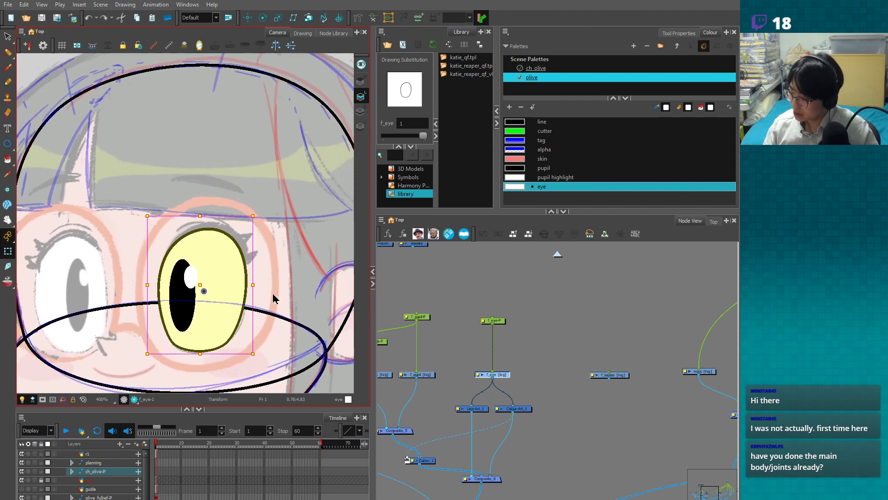
- Move the f_lashes drawing node closer to the f_eye node in the network
{"action": "scroll", "coordinate": [530, 374], "scroll_direction": "up", "scroll_amount": 2}
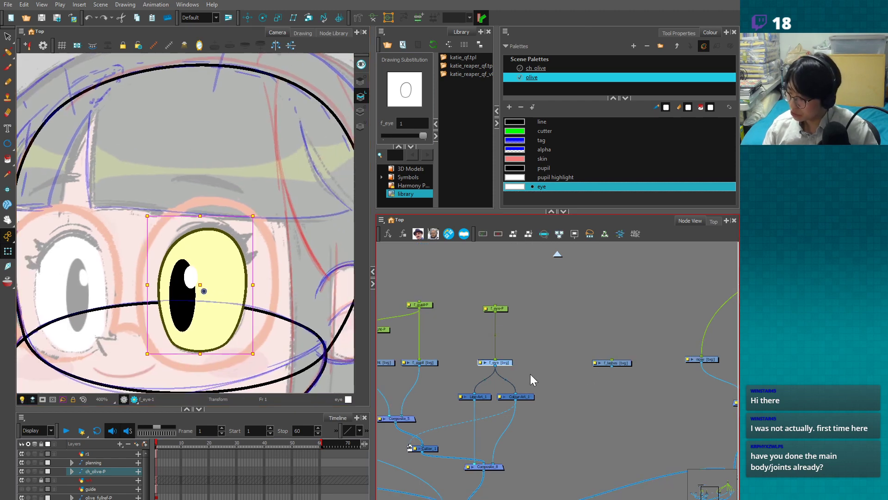
{"action": "left_click_drag", "start_coordinate": [636, 366], "coordinate": [601, 366]}
{"action": "scroll", "coordinate": [550, 392], "scroll_direction": "down", "scroll_amount": 3}
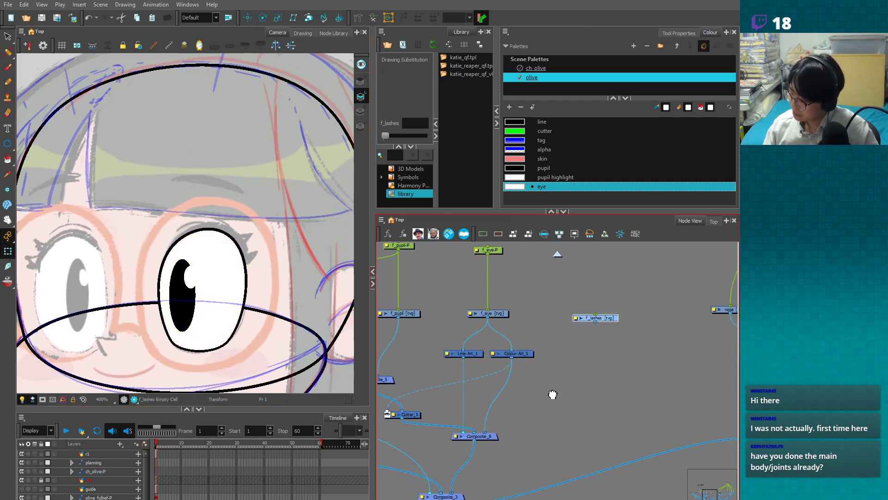
- Inspect the eye composite Composite_8 and the colour art of the f_eye drawing
{"action": "left_click", "coordinate": [485, 431]}
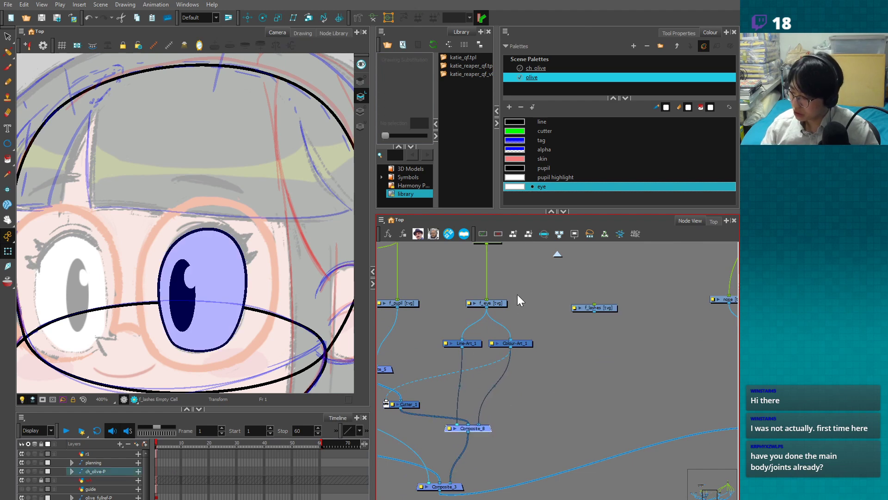
{"action": "left_click", "coordinate": [500, 303]}
{"action": "left_click_drag", "start_coordinate": [526, 301], "coordinate": [528, 316]}
{"action": "key", "text": "alt+s"}
{"action": "left_click", "coordinate": [361, 112]}
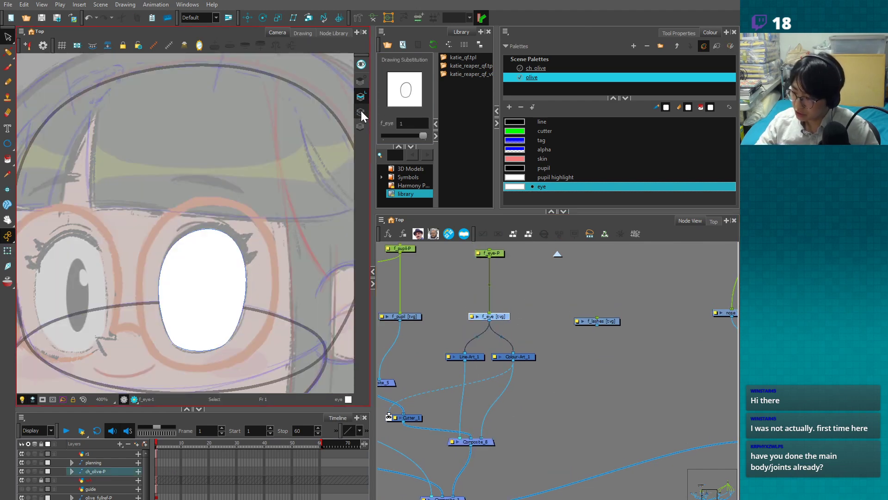
{"action": "left_click", "coordinate": [10, 252]}
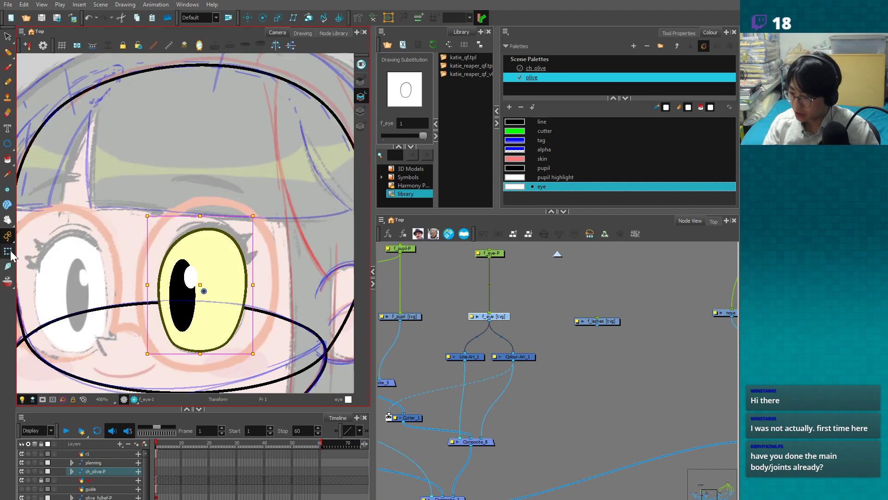
- Connect the f_lashes drawing to Composite_8 and route its cable around the colour art node with a waypoint
{"action": "left_click", "coordinate": [606, 323]}
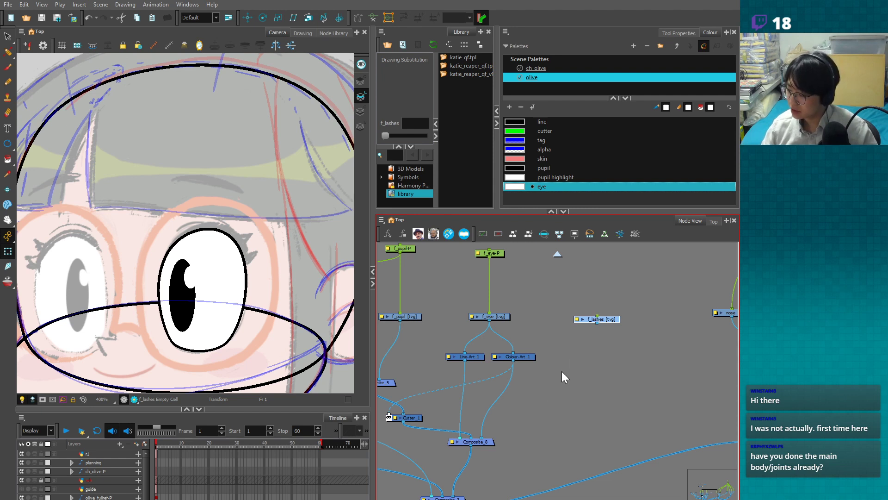
{"action": "left_click_drag", "start_coordinate": [596, 324], "coordinate": [510, 442]}
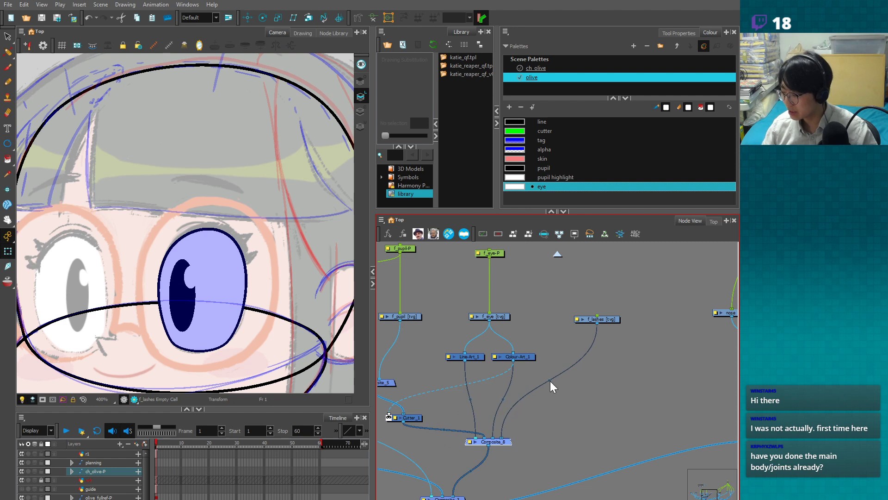
{"action": "left_click_drag", "start_coordinate": [549, 381], "coordinate": [567, 403]}
{"action": "left_click", "coordinate": [612, 320]}
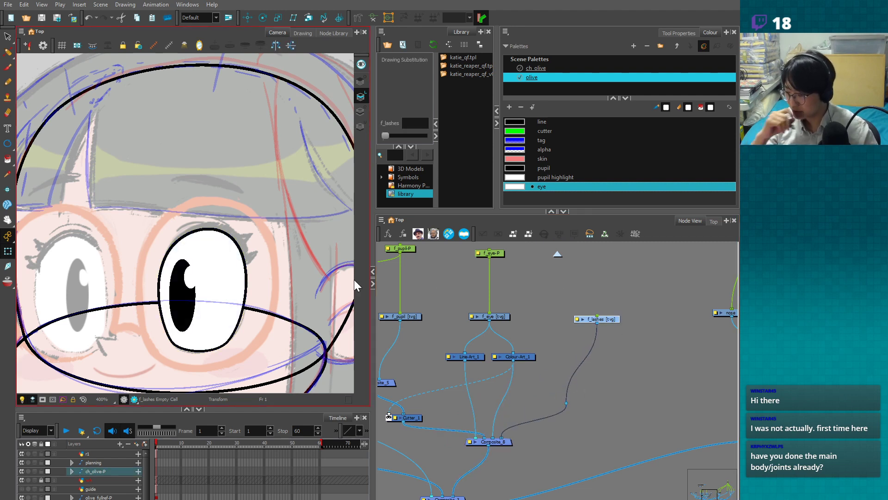
{"action": "left_click", "coordinate": [10, 81]}
{"action": "left_click_drag", "start_coordinate": [8, 144], "coordinate": [36, 149]}
{"action": "key", "text": "alt+7"}
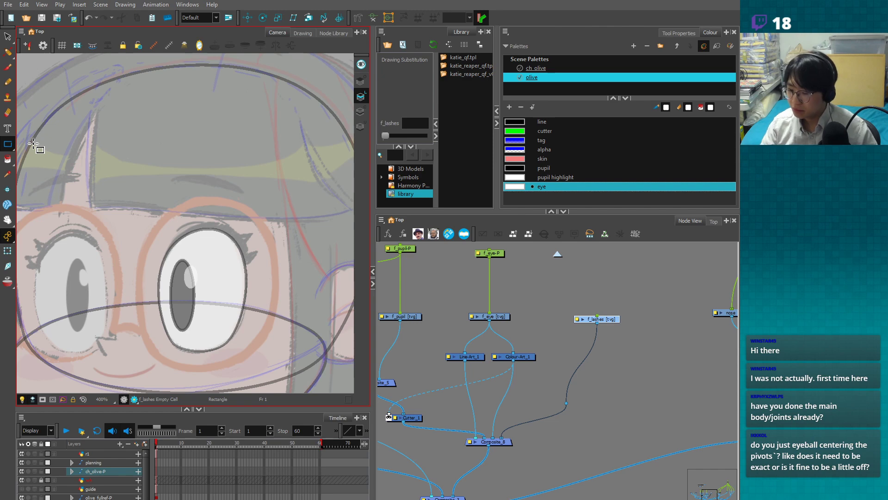
{"action": "left_click", "coordinate": [7, 251]}
- Review the pivots of the f_eye drawing and the f_pupil-P peg in relation to their artwork
{"action": "left_click", "coordinate": [492, 318]}
{"action": "scroll", "coordinate": [424, 335], "scroll_direction": "down", "scroll_amount": 1}
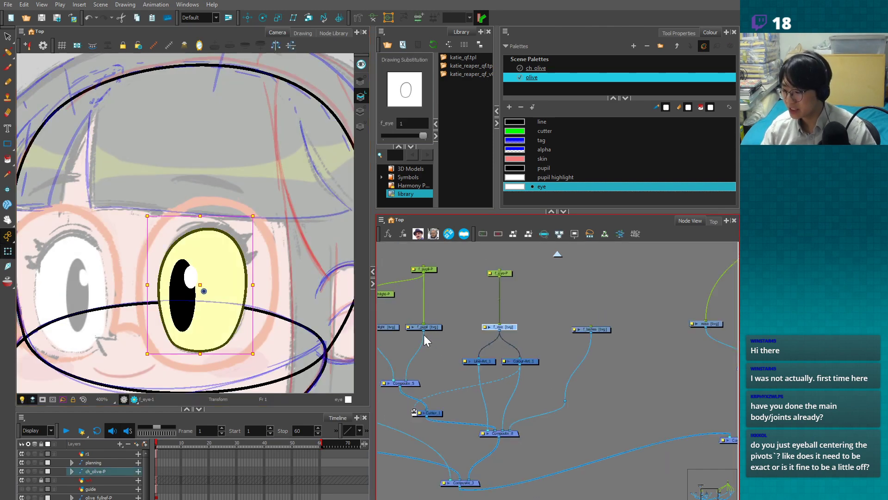
{"action": "left_click_drag", "start_coordinate": [424, 334], "coordinate": [458, 358]}
{"action": "scroll", "coordinate": [462, 341], "scroll_direction": "up", "scroll_amount": 1}
{"action": "left_click", "coordinate": [466, 288]}
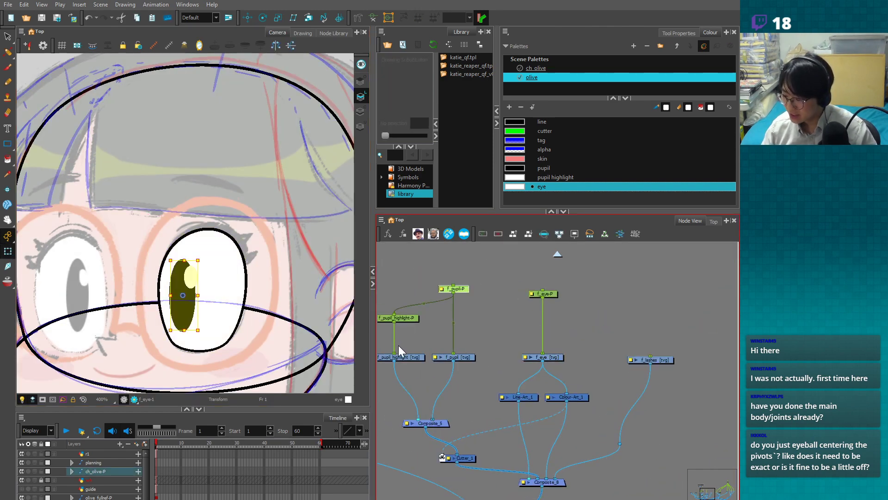
{"action": "scroll", "coordinate": [398, 348], "scroll_direction": "up", "scroll_amount": 2}
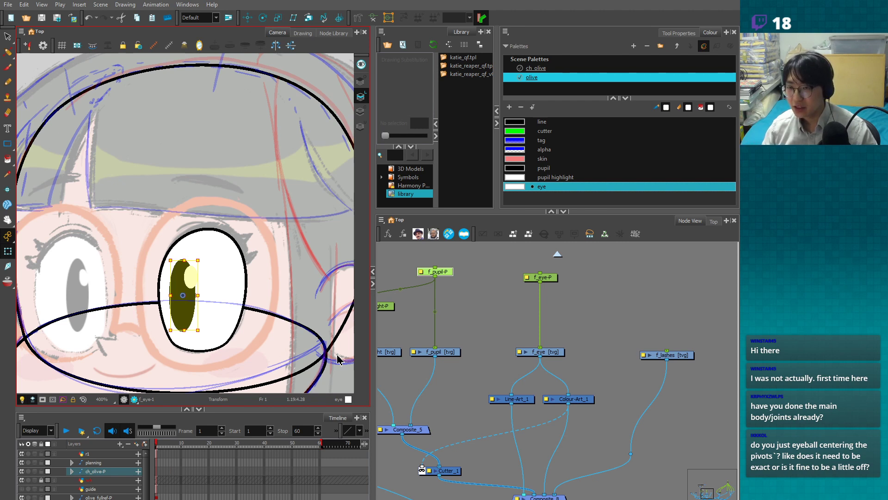
{"action": "left_click", "coordinate": [389, 359]}
{"action": "scroll", "coordinate": [389, 360], "scroll_direction": "up", "scroll_amount": 1}
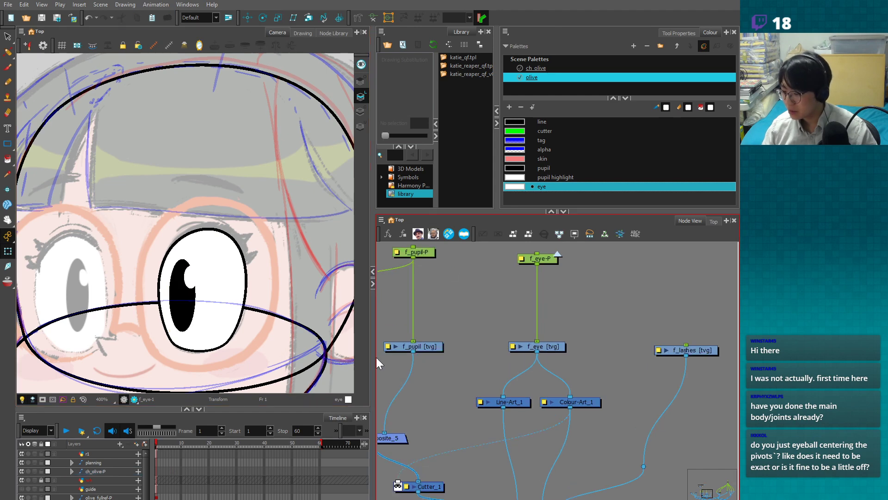
- Select the arm_guide drawing and review its shoulder and elbow circles on the body sketch
{"action": "scroll", "coordinate": [209, 328], "scroll_direction": "down", "scroll_amount": 4}
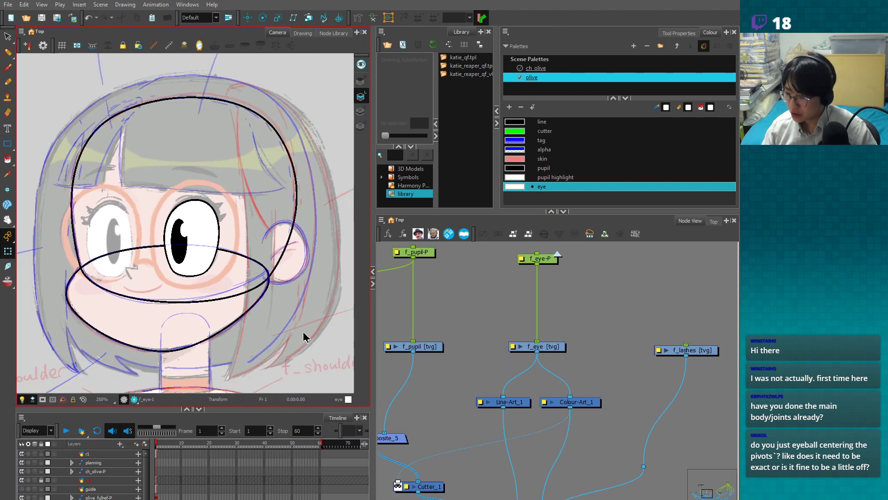
{"action": "scroll", "coordinate": [304, 333], "scroll_direction": "down", "scroll_amount": 1}
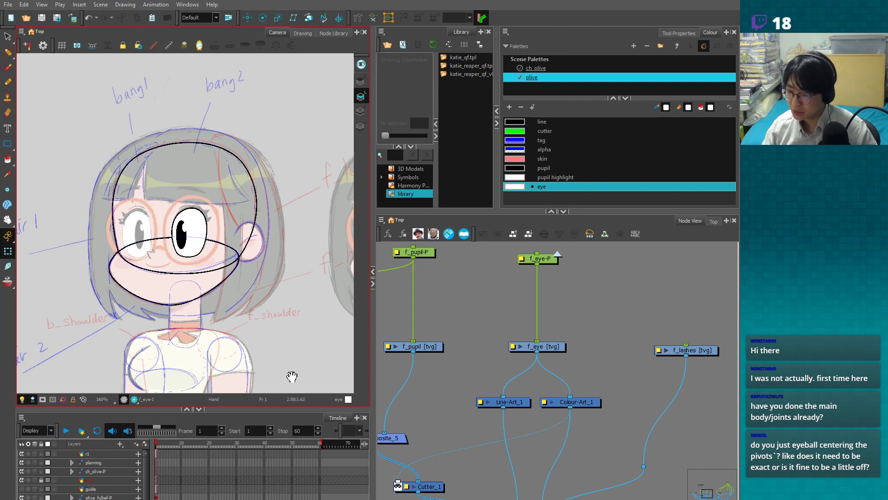
{"action": "left_click_drag", "start_coordinate": [292, 376], "coordinate": [282, 302]}
{"action": "key", "text": "2"}
{"action": "left_click_drag", "start_coordinate": [271, 341], "coordinate": [243, 231]}
{"action": "key", "text": "2"}
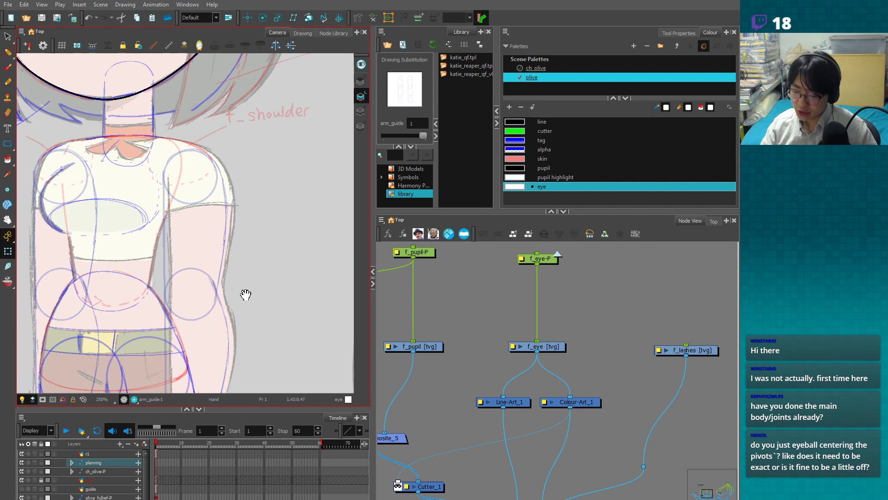
{"action": "left_click_drag", "start_coordinate": [263, 308], "coordinate": [256, 283]}
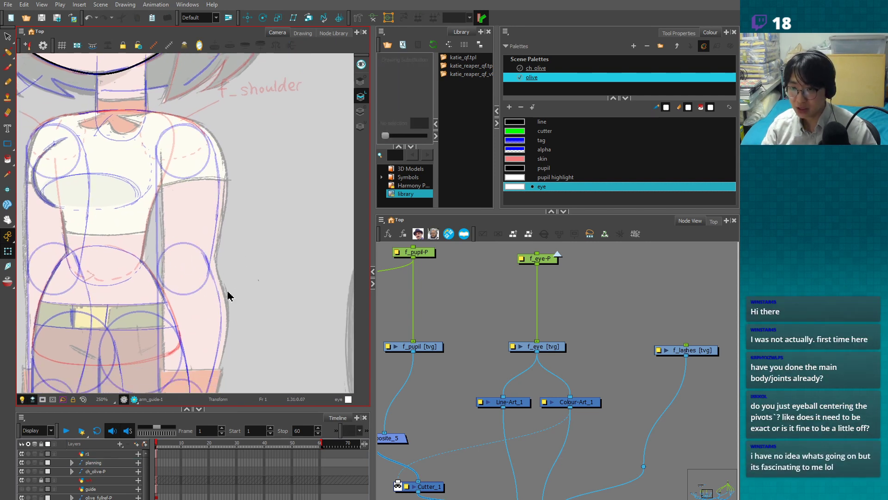
{"action": "left_click_drag", "start_coordinate": [258, 276], "coordinate": [240, 283]}
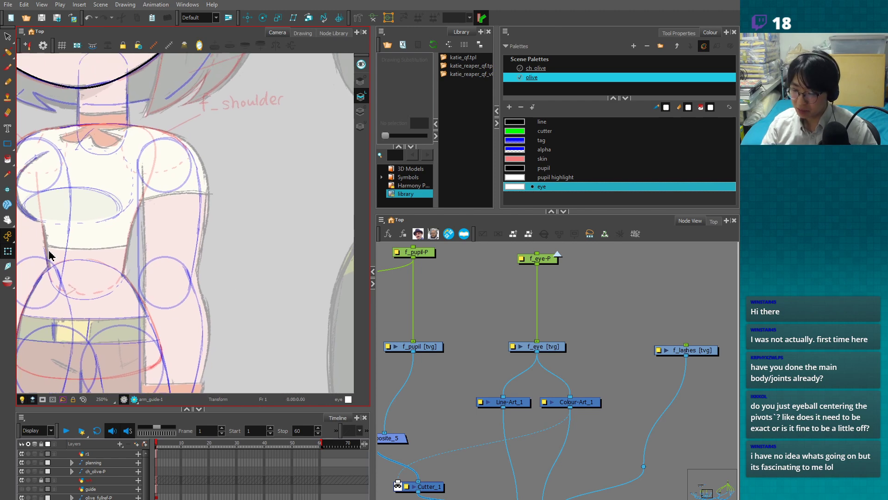
- Draw a circle with the Ellipse tool in the pupil colour on arm_guide, in the empty space beside the character
{"action": "left_click_drag", "start_coordinate": [8, 143], "coordinate": [28, 154]}
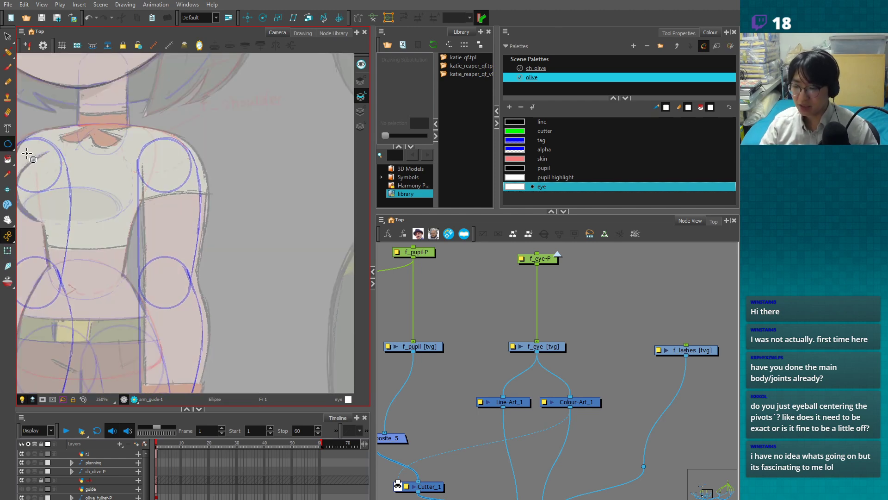
{"action": "key", "text": "1"}
{"action": "left_click_drag", "start_coordinate": [272, 270], "coordinate": [218, 354]}
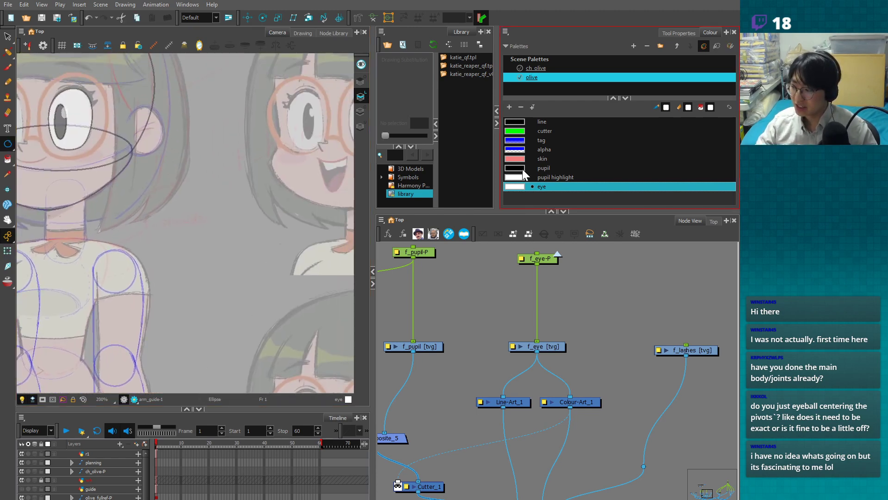
{"action": "left_click", "coordinate": [523, 168]}
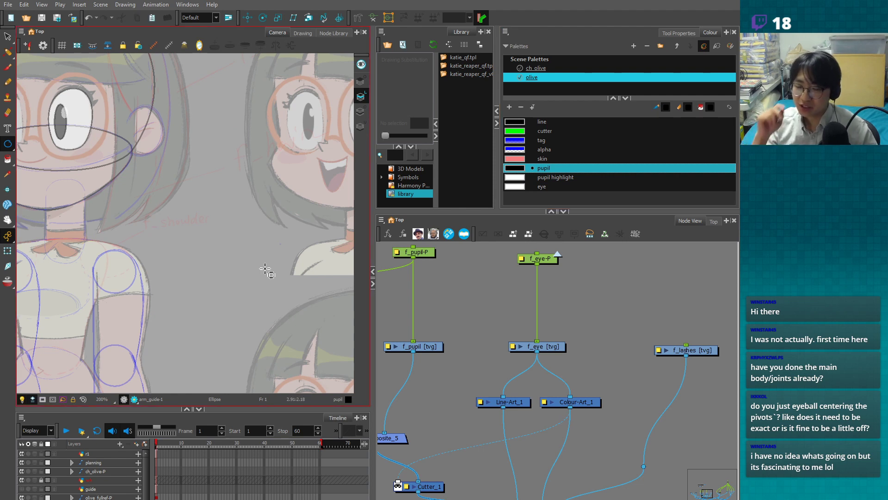
{"action": "left_click_drag", "start_coordinate": [192, 208], "coordinate": [272, 288]}
{"action": "key", "text": "space"}
{"action": "left_click_drag", "start_coordinate": [257, 319], "coordinate": [236, 327]}
{"action": "key", "text": "2"}
{"action": "key", "text": "2"}
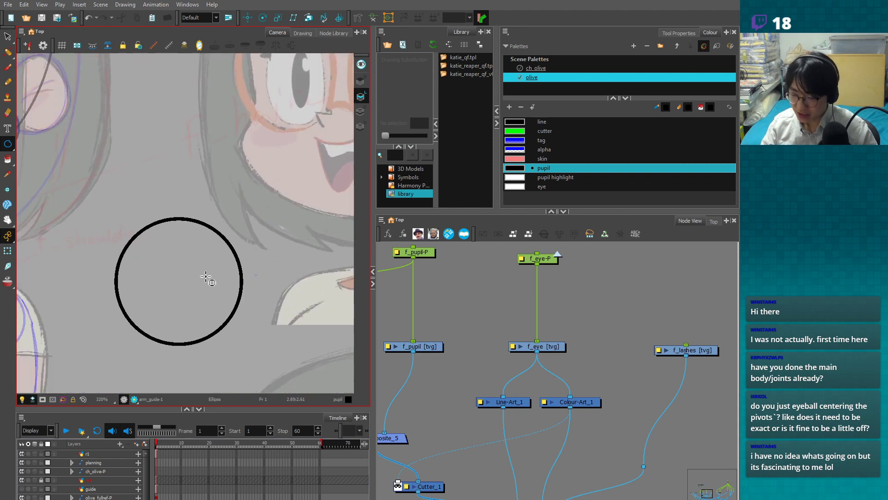
- Fill the new circle with the pupil colour and select its fill
{"action": "key", "text": "alt+s"}
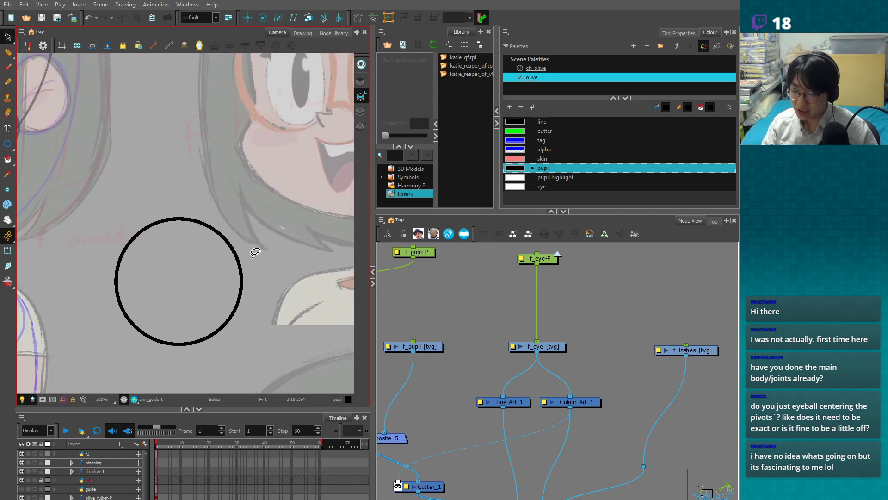
{"action": "left_click", "coordinate": [200, 294]}
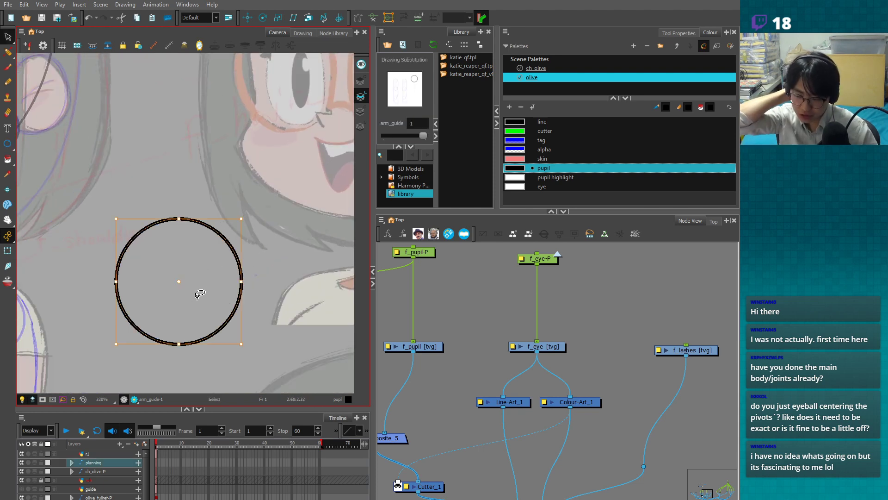
{"action": "left_click", "coordinate": [256, 262]}
{"action": "left_click", "coordinate": [222, 290]}
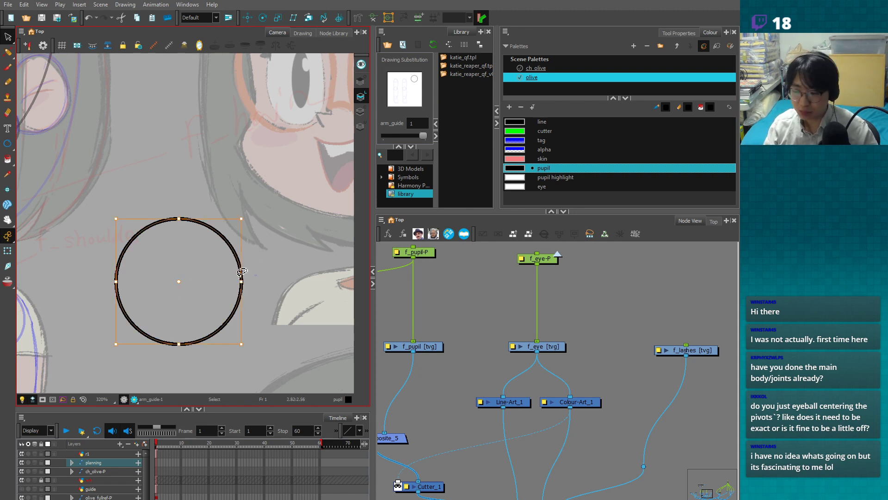
{"action": "left_click", "coordinate": [259, 278]}
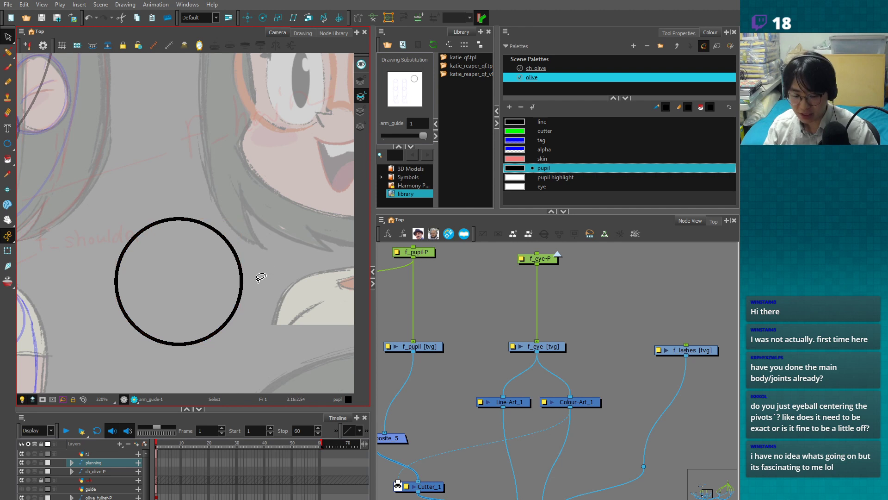
{"action": "left_click", "coordinate": [215, 291]}
{"action": "key", "text": "alt+s"}
{"action": "left_click", "coordinate": [216, 300]}
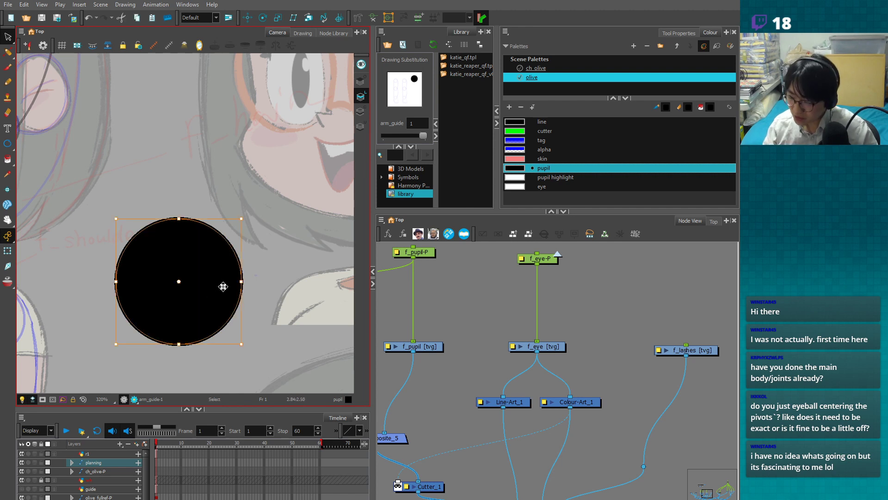
- Scale the fill down to a tiny dot at the circle's centre
{"action": "left_click_drag", "start_coordinate": [241, 218], "coordinate": [196, 259]}
{"action": "scroll", "coordinate": [224, 215], "scroll_direction": "up", "scroll_amount": 3}
{"action": "left_click_drag", "start_coordinate": [223, 215], "coordinate": [203, 244]}
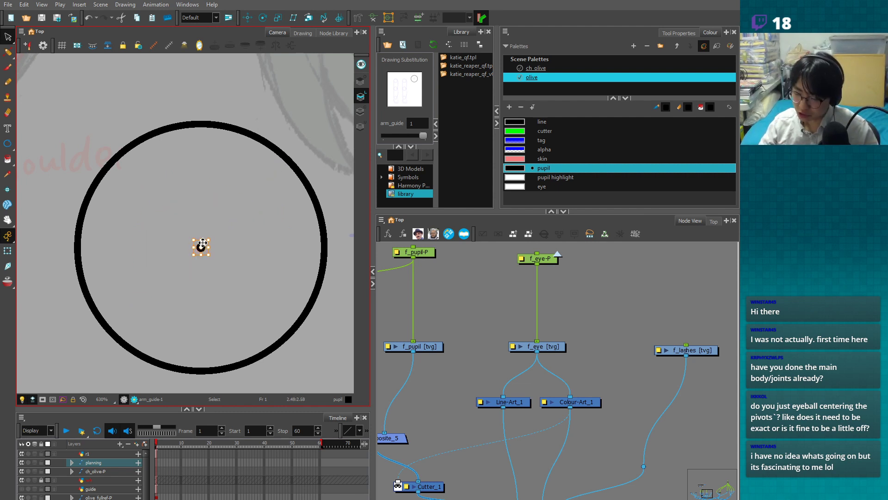
{"action": "scroll", "coordinate": [203, 243], "scroll_direction": "up", "scroll_amount": 6}
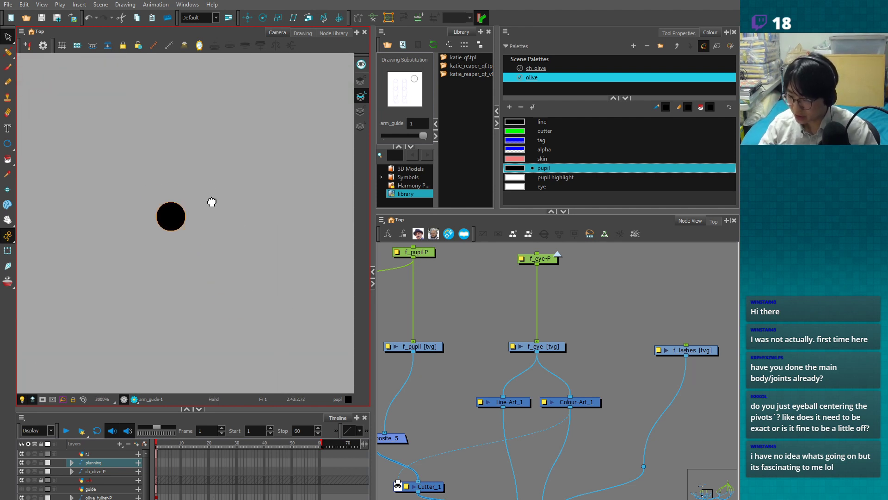
{"action": "key", "text": "2"}
{"action": "key", "text": "2"}
{"action": "left_click_drag", "start_coordinate": [212, 202], "coordinate": [148, 181]}
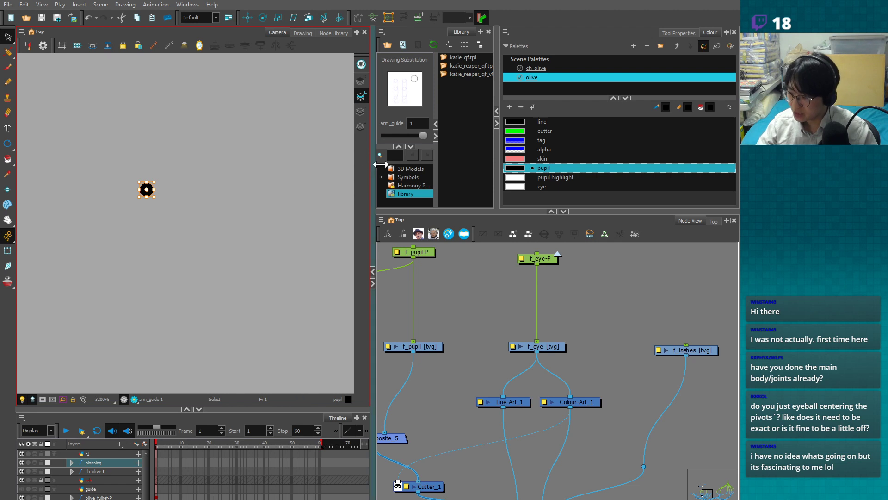
- Widen the Camera view and select the circle together with its centre dot
{"action": "left_click_drag", "start_coordinate": [373, 166], "coordinate": [414, 172]}
{"action": "key", "text": "1"}
{"action": "key", "text": "1"}
{"action": "key", "text": "1"}
{"action": "key", "text": "1"}
{"action": "key", "text": "1"}
{"action": "key", "text": "1"}
{"action": "left_click_drag", "start_coordinate": [275, 260], "coordinate": [259, 330]}
{"action": "left_click", "coordinate": [339, 330]}
{"action": "key", "text": "1"}
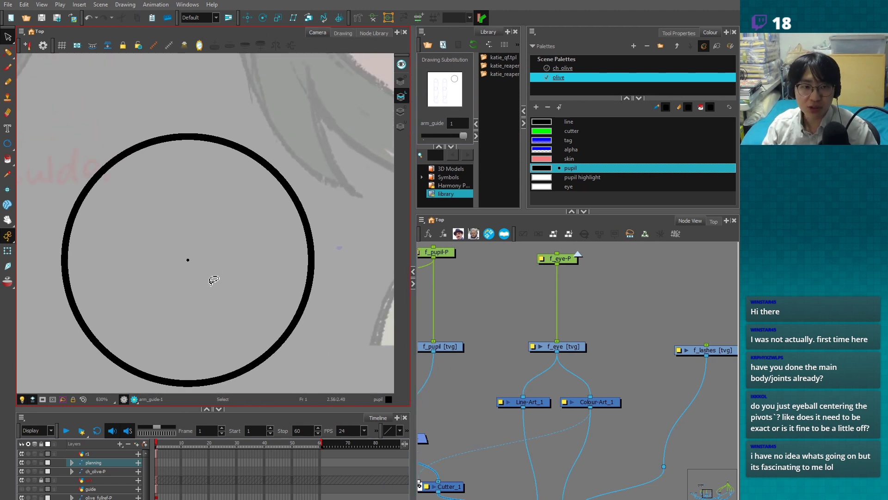
{"action": "key", "text": "1"}
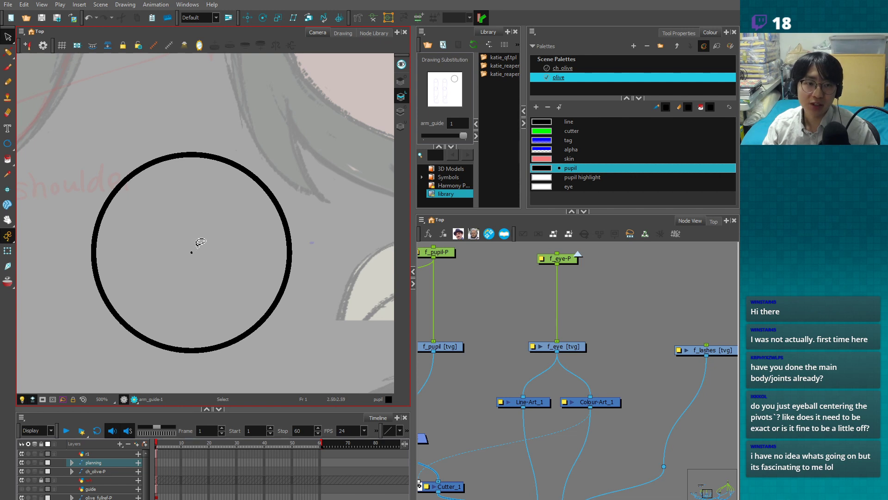
{"action": "left_click_drag", "start_coordinate": [23, 239], "coordinate": [224, 284]}
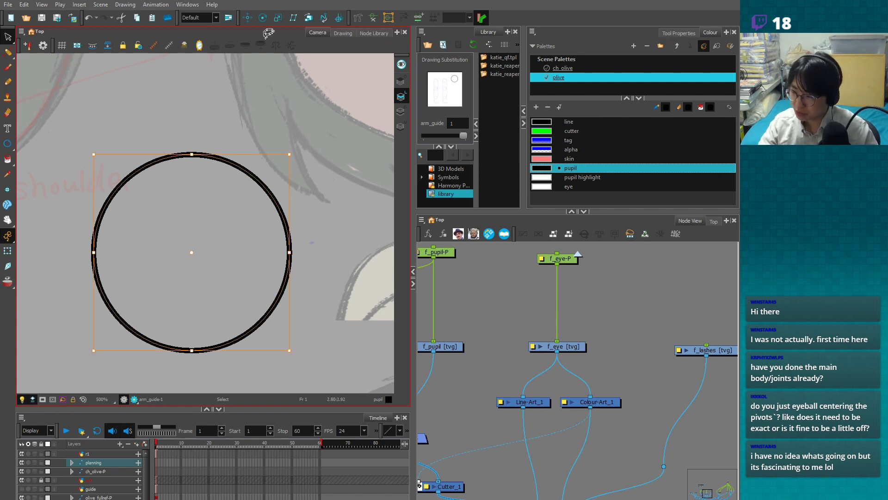
- Activate the Rotate tool and place arm_guide's pivot roughly in the middle of the circle
{"action": "left_click", "coordinate": [263, 17]}
{"action": "key", "text": "2"}
{"action": "key", "text": "2"}
{"action": "key", "text": "2"}
{"action": "key", "text": "2"}
{"action": "key", "text": "2"}
{"action": "key", "text": "2"}
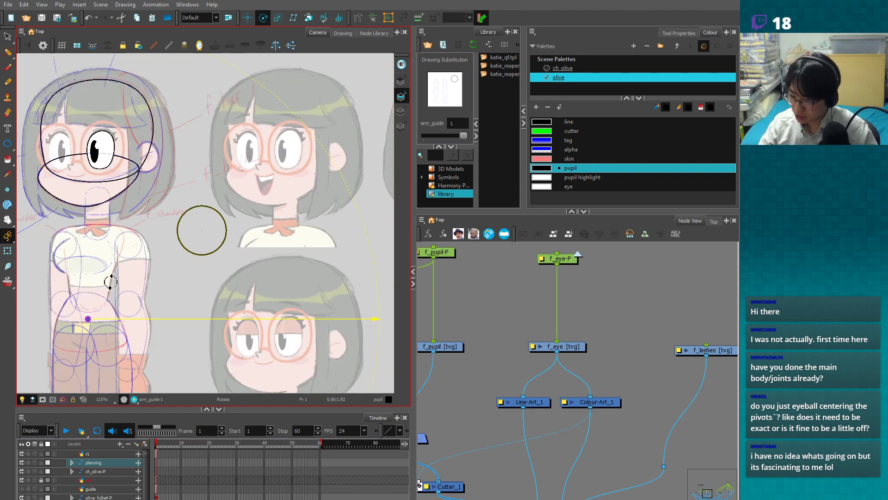
{"action": "key", "text": "1"}
{"action": "left_click", "coordinate": [198, 230]}
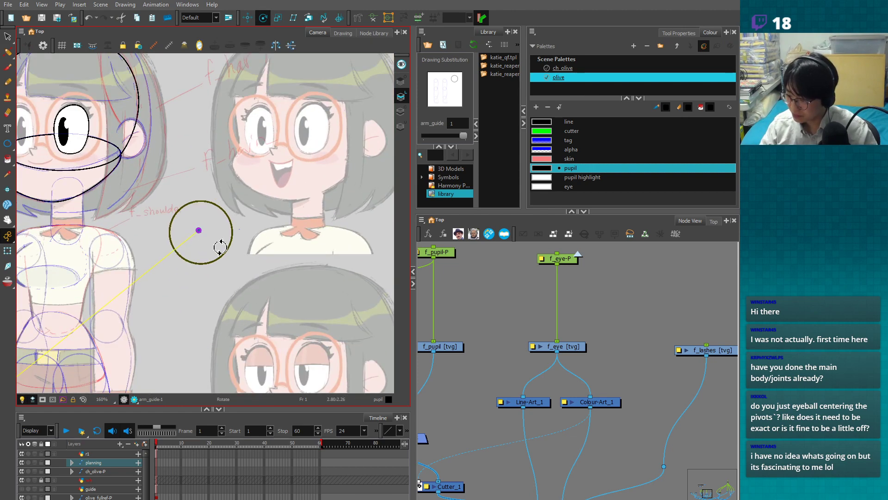
- Refine the pivot's position until it sits on the centre of the small dot
{"action": "key", "text": "2"}
{"action": "key", "text": "2"}
{"action": "key", "text": "2"}
{"action": "key", "text": "2"}
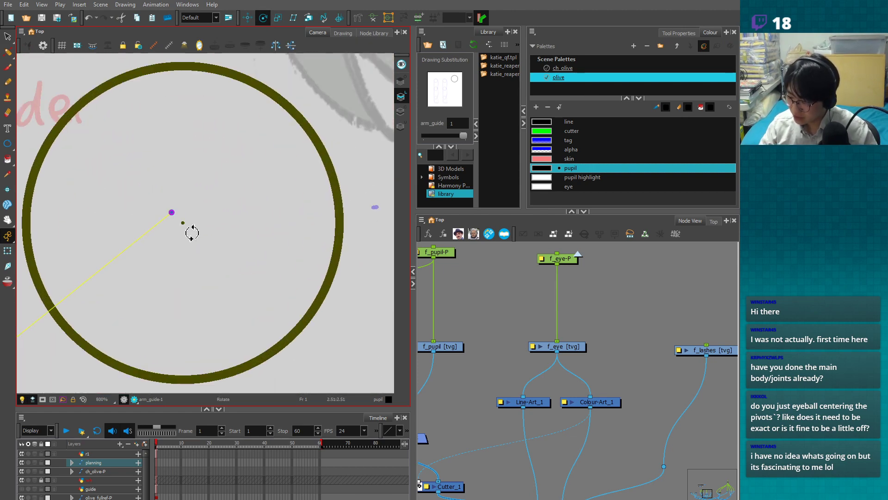
{"action": "key", "text": "2"}
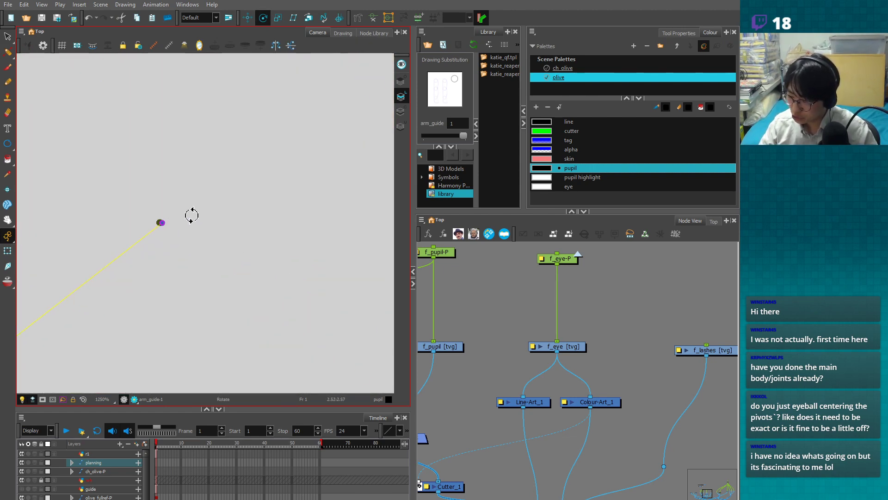
{"action": "key", "text": "1"}
{"action": "key", "text": "1"}
{"action": "key", "text": "1"}
{"action": "key", "text": "1"}
{"action": "key", "text": "1"}
{"action": "key", "text": "1"}
{"action": "key", "text": "1"}
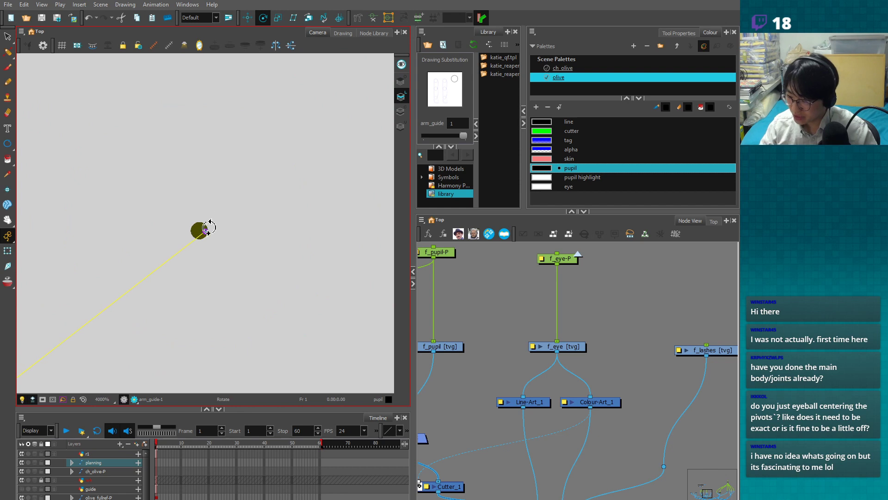
{"action": "key", "text": "1"}
{"action": "key", "text": "1"}
{"action": "key", "text": "1"}
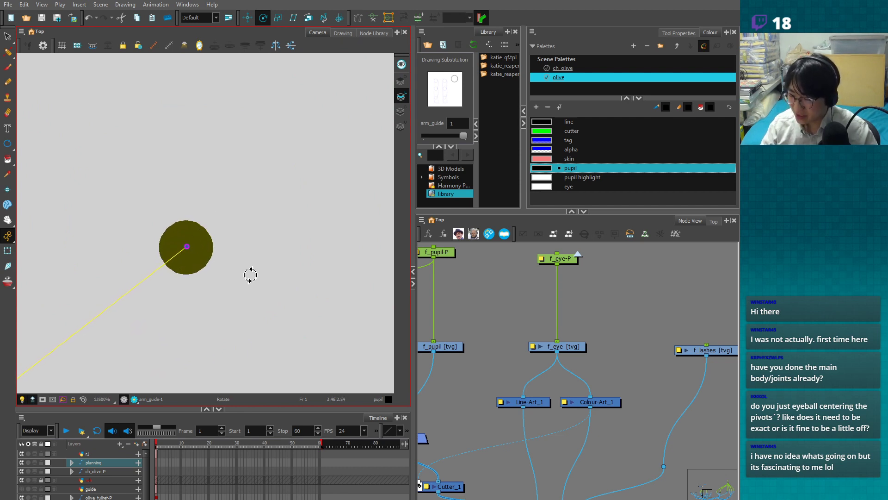
- Check the pivot's alignment with the centre dot and the surrounding circle at different magnifications
{"action": "key", "text": "1"}
{"action": "key", "text": "1"}
{"action": "key", "text": "1"}
{"action": "key", "text": "1"}
{"action": "key", "text": "1"}
{"action": "key", "text": "1"}
{"action": "key", "text": "1"}
{"action": "key", "text": "1"}
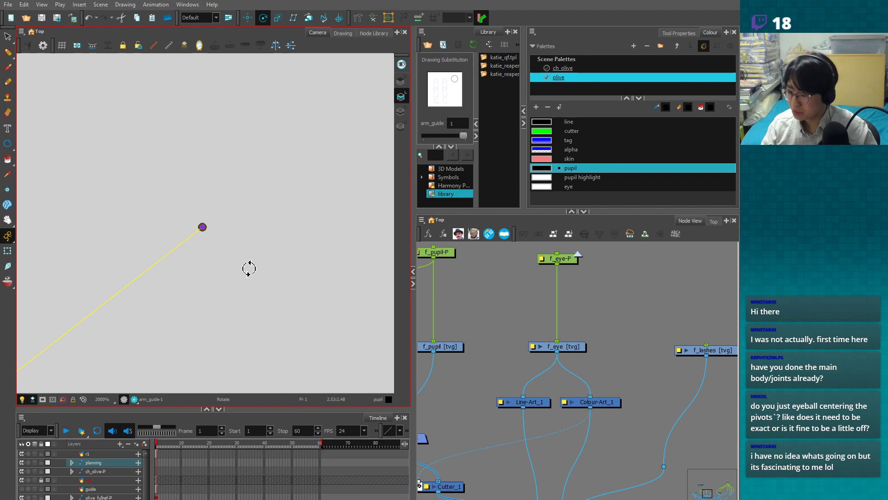
{"action": "key", "text": "2"}
{"action": "key", "text": "2"}
{"action": "key", "text": "2"}
{"action": "key", "text": "2"}
{"action": "key", "text": "2"}
{"action": "key", "text": "2"}
{"action": "key", "text": "2"}
{"action": "key", "text": "2"}
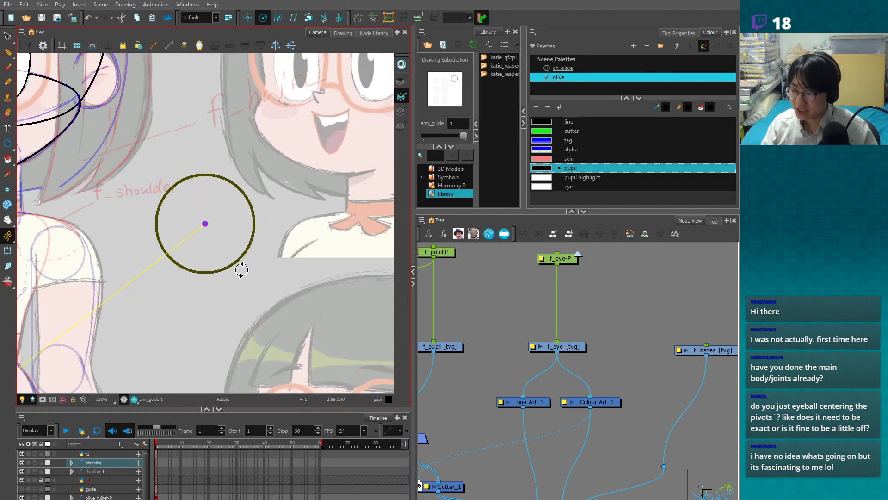
- Reselect the circle and its centre dot with the Select tool and delete them from arm_guide
{"action": "key", "text": "alt+s"}
{"action": "left_click", "coordinate": [223, 271]}
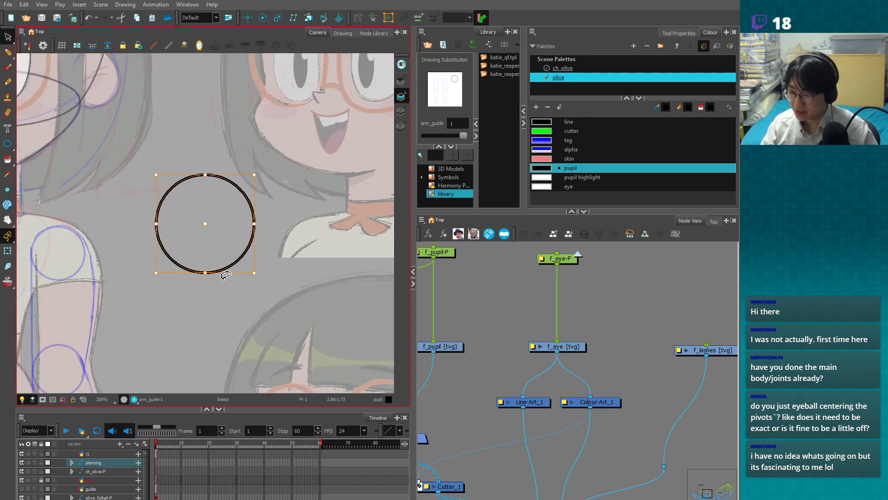
{"action": "left_click_drag", "start_coordinate": [261, 169], "coordinate": [265, 251]}
{"action": "key", "text": "ctrl+z"}
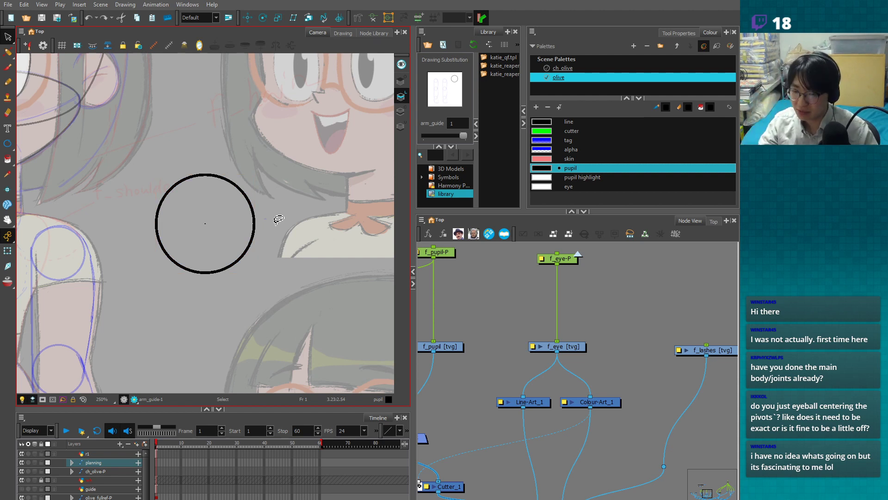
{"action": "left_click_drag", "start_coordinate": [205, 259], "coordinate": [262, 167]}
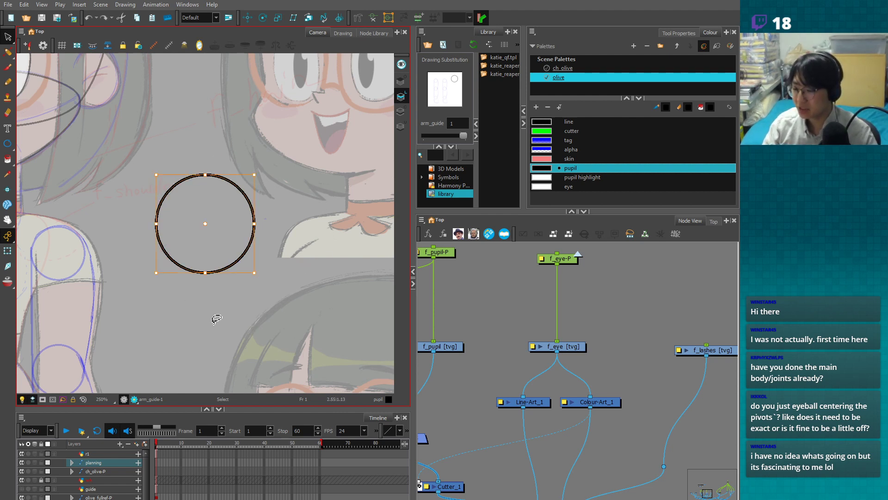
{"action": "scroll", "coordinate": [182, 319], "scroll_direction": "down", "scroll_amount": 1}
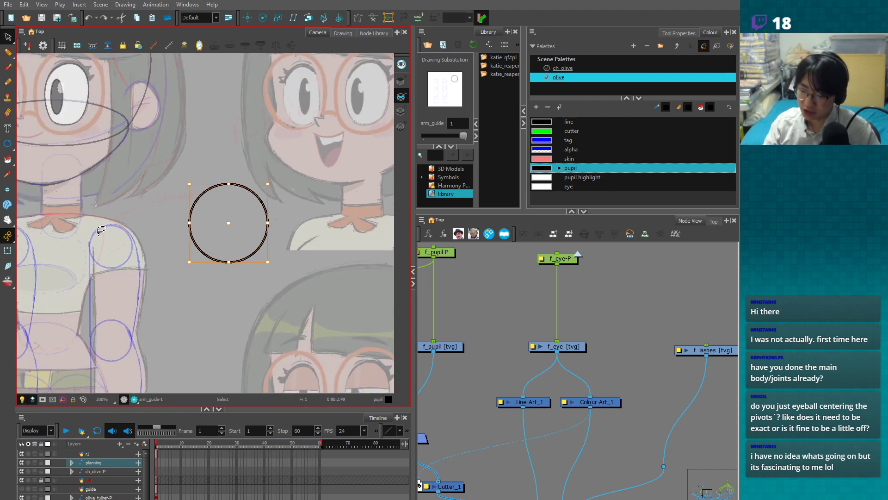
{"action": "mouse_move", "coordinate": [274, 197]}
{"action": "left_mouse_down"}
{"action": "mouse_move", "coordinate": [182, 193]}
{"action": "mouse_move", "coordinate": [314, 284]}
{"action": "left_mouse_up"}
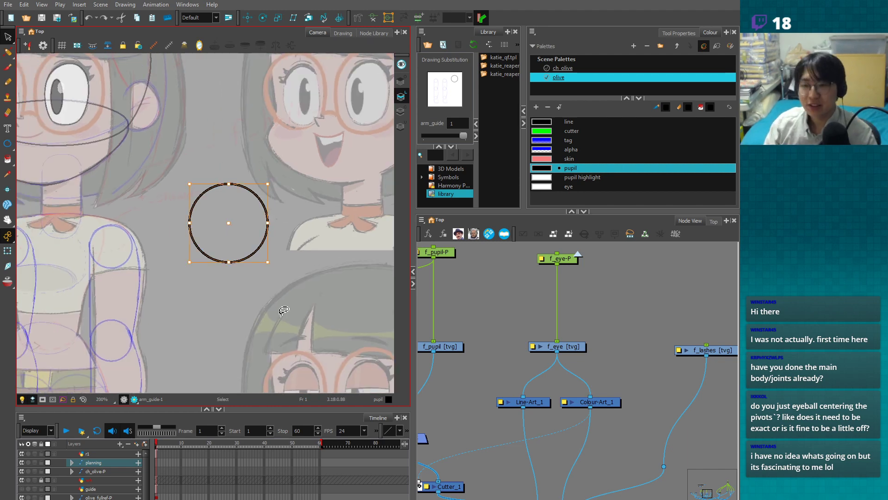
{"action": "key", "text": "Delete"}
- Return to the front eye and select the f_pupil drawing for artwork editing with the Select tool
{"action": "left_click_drag", "start_coordinate": [195, 212], "coordinate": [301, 359]}
{"action": "scroll", "coordinate": [226, 225], "scroll_direction": "up", "scroll_amount": 2}
{"action": "left_click", "coordinate": [9, 251]}
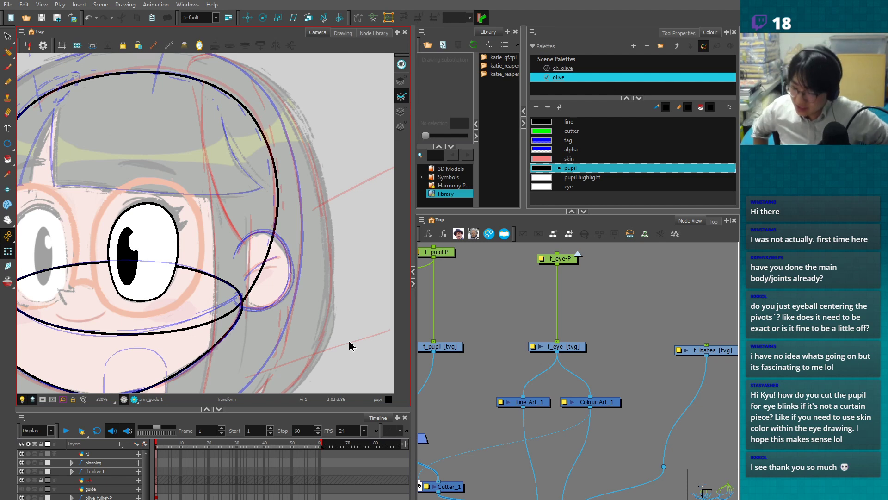
{"action": "left_click", "coordinate": [124, 265]}
{"action": "scroll", "coordinate": [126, 263], "scroll_direction": "up", "scroll_amount": 3}
{"action": "key", "text": "alt+s"}
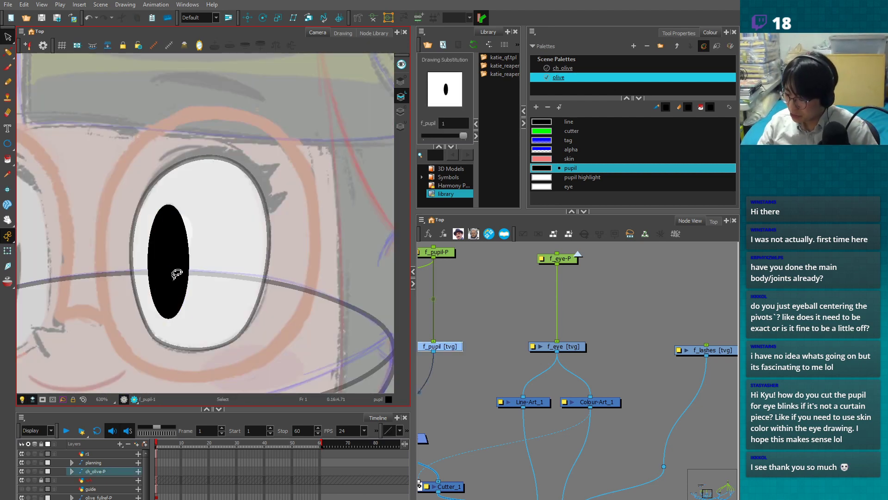
- Shrink the pupil's fill evenly about its centre to a tiny dot inside the pupil outline
{"action": "left_click", "coordinate": [177, 274]}
{"action": "scroll", "coordinate": [199, 208], "scroll_direction": "up", "scroll_amount": 1}
{"action": "left_click_drag", "start_coordinate": [216, 162], "coordinate": [198, 220]}
{"action": "scroll", "coordinate": [248, 234], "scroll_direction": "up", "scroll_amount": 3}
{"action": "left_click_drag", "start_coordinate": [218, 187], "coordinate": [211, 206]}
{"action": "scroll", "coordinate": [232, 181], "scroll_direction": "up", "scroll_amount": 3}
{"action": "scroll", "coordinate": [232, 181], "scroll_direction": "up", "scroll_amount": 1}
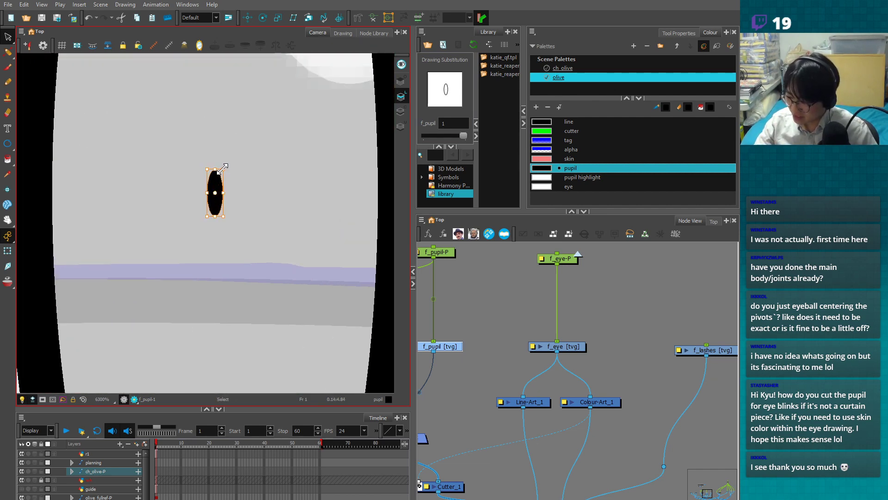
{"action": "left_click_drag", "start_coordinate": [262, 222], "coordinate": [240, 282]}
{"action": "scroll", "coordinate": [238, 283], "scroll_direction": "up", "scroll_amount": 1}
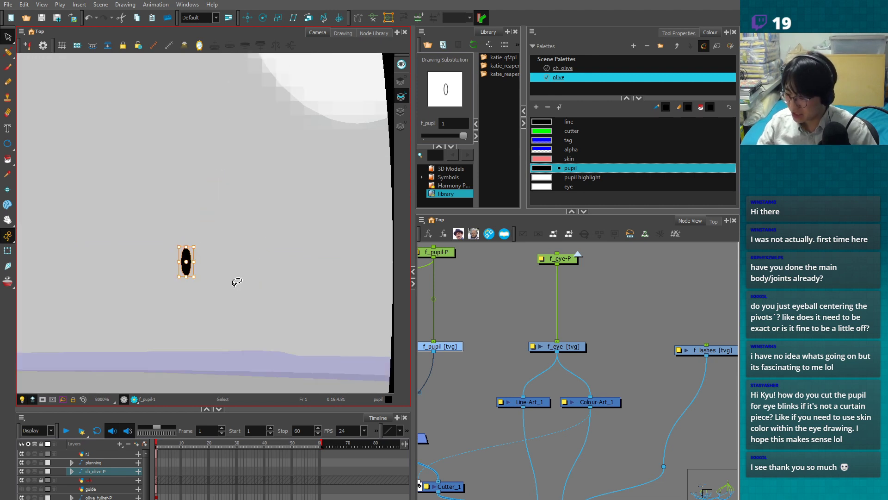
{"action": "scroll", "coordinate": [237, 274], "scroll_direction": "down", "scroll_amount": 4}
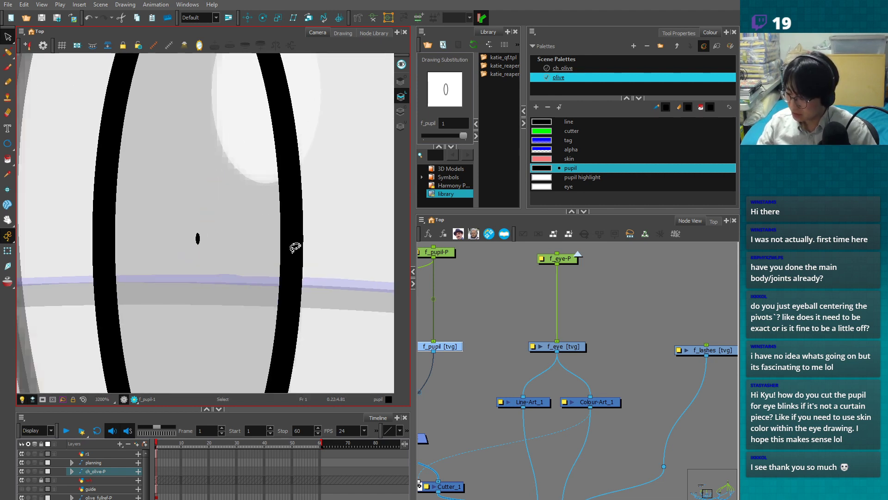
- Place f_pupil's pivot on the tiny centre dot with the Rotate tool and check its alignment up close
{"action": "key", "text": "shift+t"}
{"action": "left_click", "coordinate": [263, 18]}
{"action": "scroll", "coordinate": [199, 254], "scroll_direction": "up", "scroll_amount": 6}
{"action": "left_click_drag", "start_coordinate": [183, 281], "coordinate": [173, 283]}
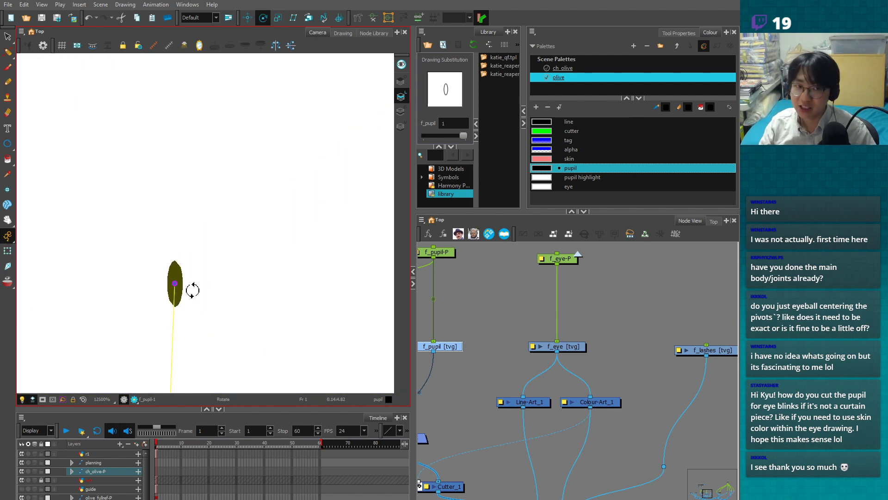
{"action": "scroll", "coordinate": [192, 290], "scroll_direction": "down", "scroll_amount": 5}
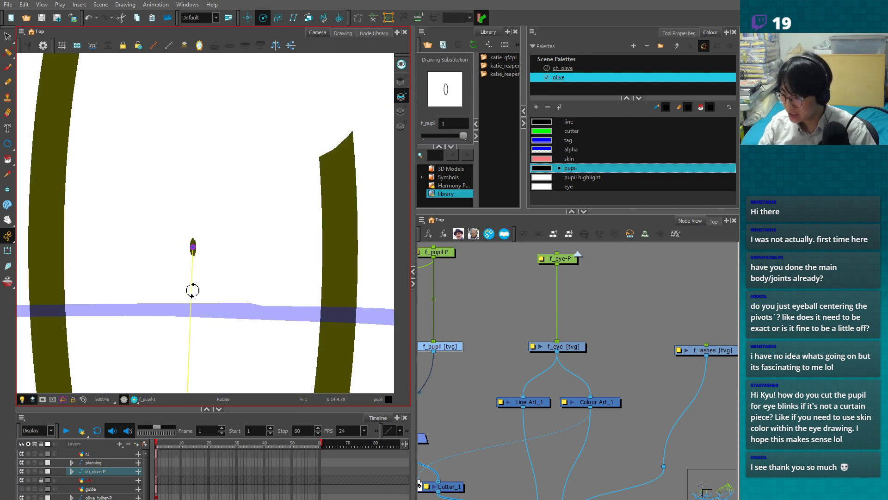
{"action": "key", "text": "2"}
{"action": "key", "text": "2"}
{"action": "key", "text": "2"}
{"action": "key", "text": "2"}
{"action": "key", "text": "2"}
{"action": "key", "text": "2"}
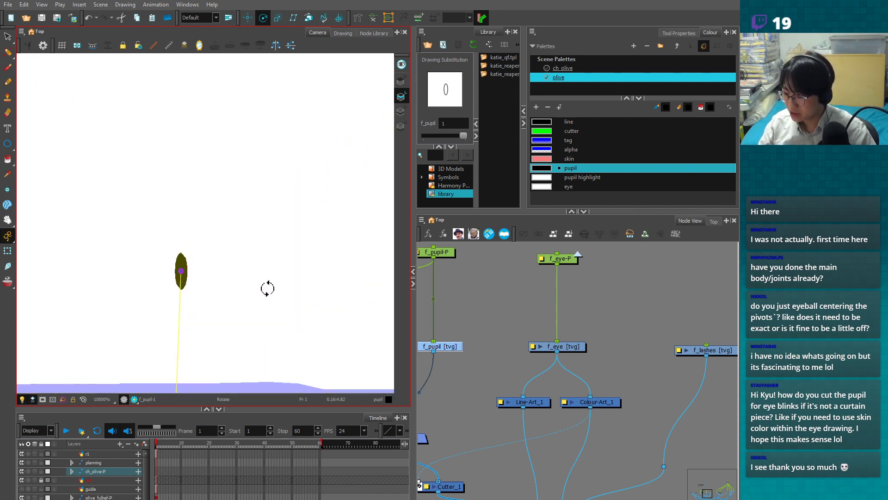
- Remove the tiny centre dot and restore the black fill inside the pupil outline
{"action": "key", "text": "space"}
{"action": "left_click_drag", "start_coordinate": [207, 341], "coordinate": [221, 295]}
{"action": "left_click", "coordinate": [167, 250]}
{"action": "key", "text": "1"}
{"action": "key", "text": "1"}
{"action": "key", "text": "1"}
{"action": "key", "text": "1"}
{"action": "key", "text": "1"}
{"action": "key", "text": "1"}
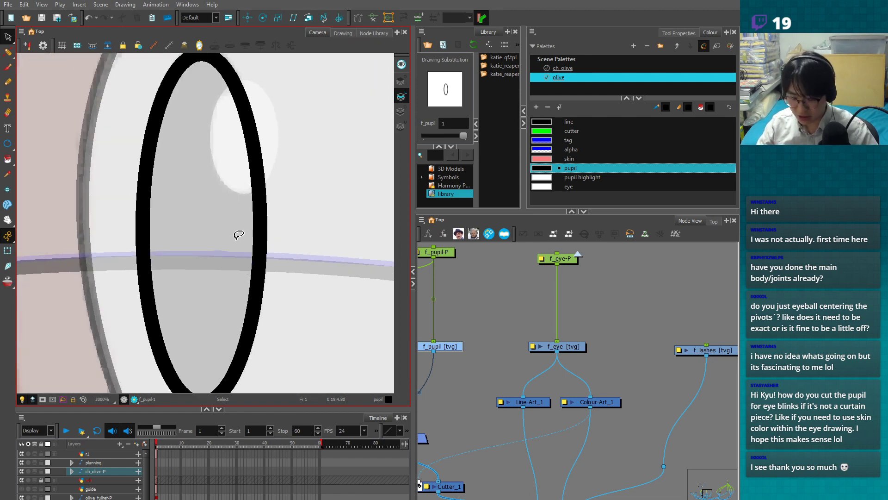
{"action": "left_click", "coordinate": [239, 237]}
- Try rotating and stretching the pupil about its new pivot with the Transform tool, undoing the rotation
{"action": "key", "text": "shift+t"}
{"action": "key", "text": "1"}
{"action": "key", "text": "1"}
{"action": "key", "text": "1"}
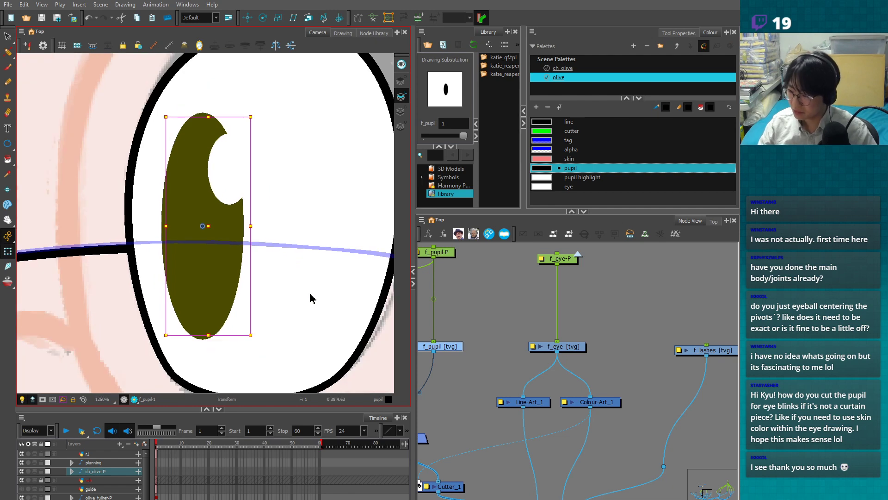
{"action": "key", "text": "1"}
{"action": "key", "text": "1"}
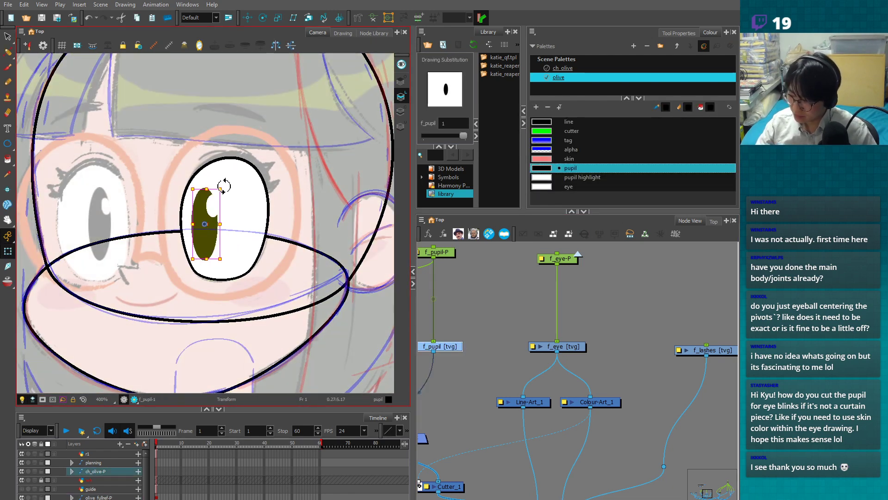
{"action": "left_click_drag", "start_coordinate": [227, 187], "coordinate": [253, 149]}
{"action": "key", "text": "ctrl+z"}
{"action": "mouse_move", "coordinate": [220, 224]}
{"action": "left_mouse_down"}
{"action": "mouse_move", "coordinate": [300, 224]}
{"action": "mouse_move", "coordinate": [225, 224]}
{"action": "left_mouse_up"}
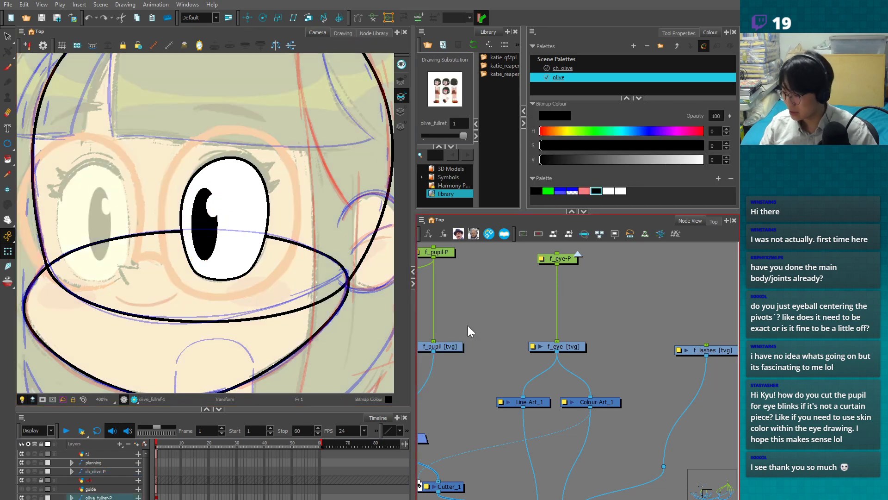
- Deselect the current artwork and select the f_lashes drawing node
{"action": "left_click", "coordinate": [468, 326]}
{"action": "key", "text": "1"}
{"action": "key", "text": "1"}
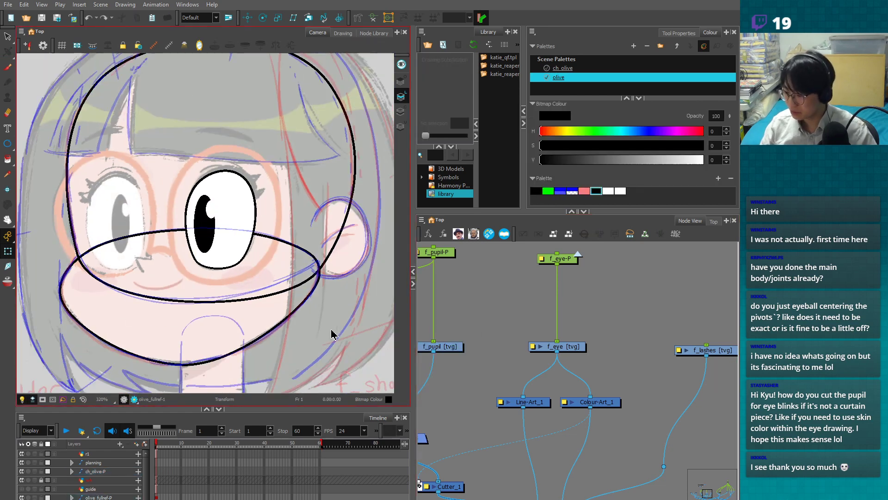
{"action": "key", "text": "1"}
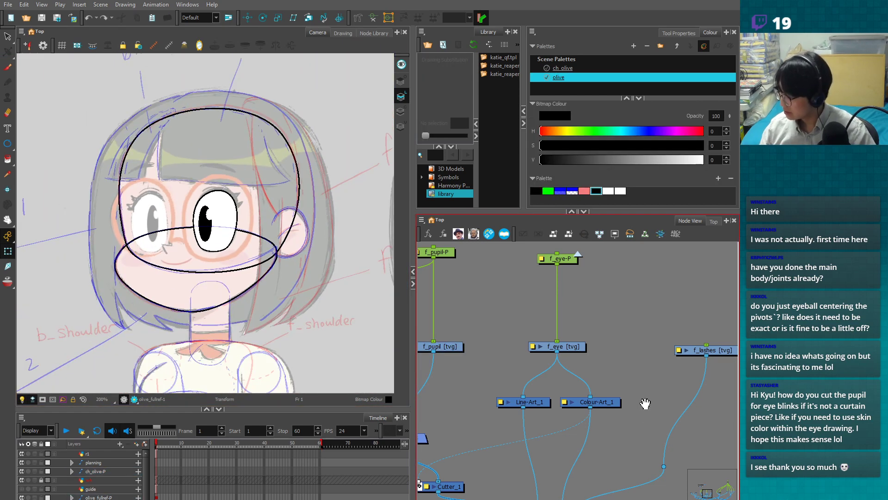
{"action": "left_click_drag", "start_coordinate": [645, 401], "coordinate": [568, 418]}
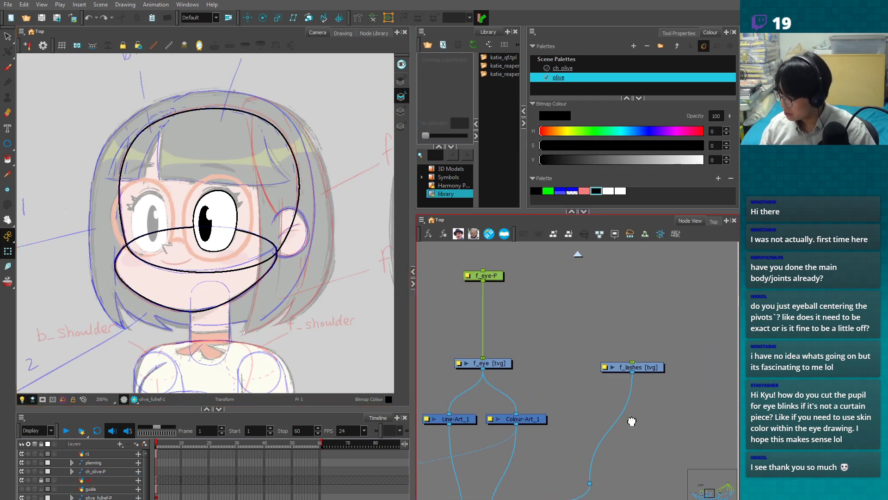
{"action": "left_click_drag", "start_coordinate": [631, 420], "coordinate": [569, 468]}
{"action": "left_click", "coordinate": [607, 388]}
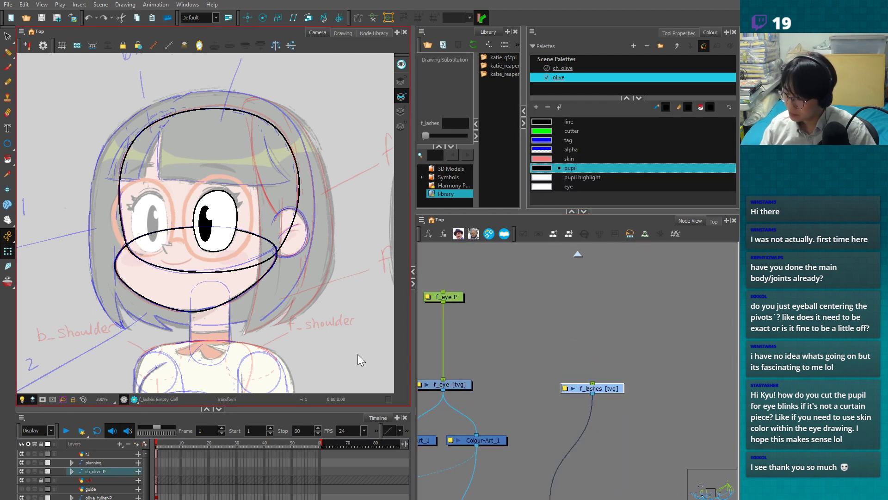
- Draw an ellipse over the upper part of the front eye on f_lashes with a pencil size of 2
{"action": "left_click_drag", "start_coordinate": [338, 342], "coordinate": [331, 362]}
{"action": "key", "text": "2"}
{"action": "key", "text": "2"}
{"action": "key", "text": "2"}
{"action": "key", "text": "2"}
{"action": "left_click", "coordinate": [8, 144]}
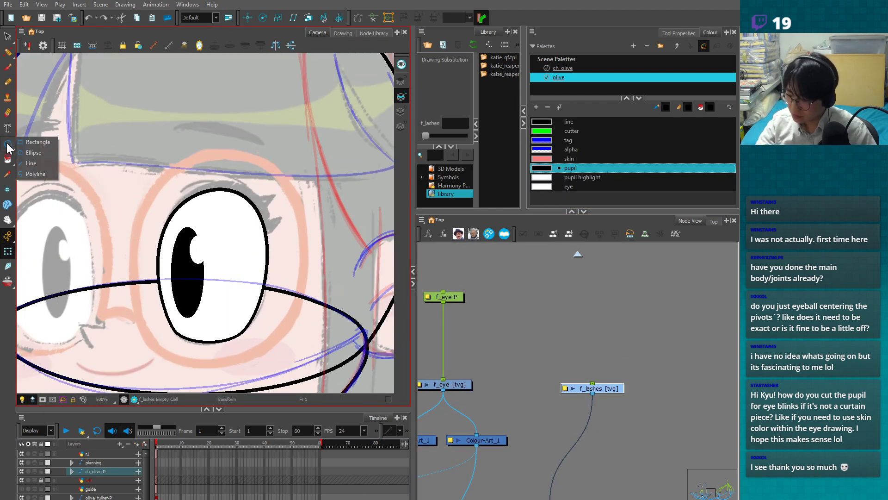
{"action": "left_click", "coordinate": [33, 153]}
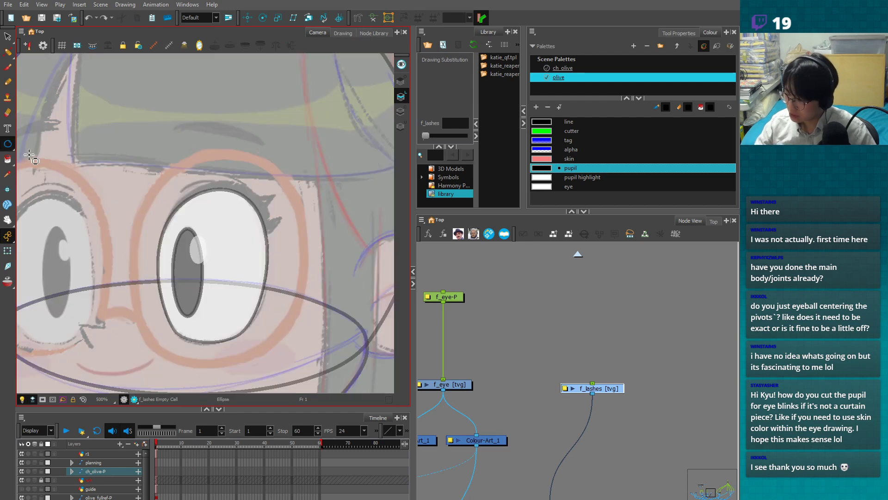
{"action": "left_click_drag", "start_coordinate": [207, 213], "coordinate": [266, 276]}
{"action": "key", "text": "ctrl+z"}
{"action": "left_click", "coordinate": [679, 33]}
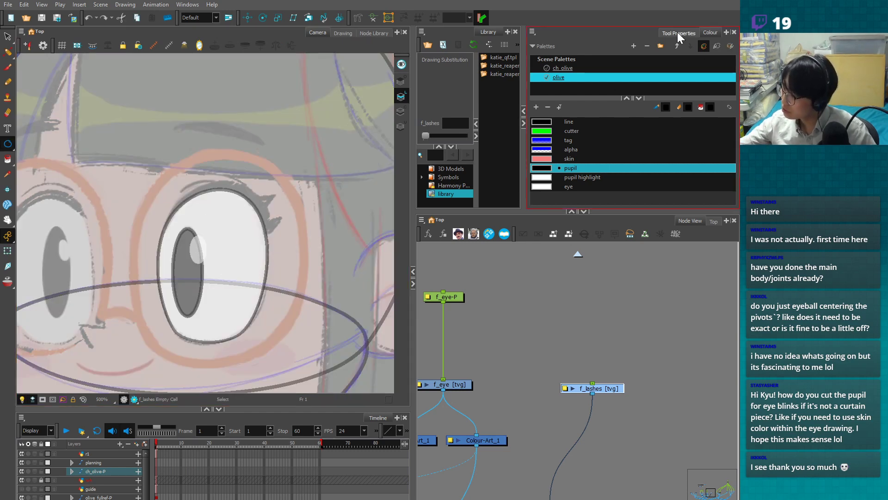
{"action": "left_click", "coordinate": [717, 103]}
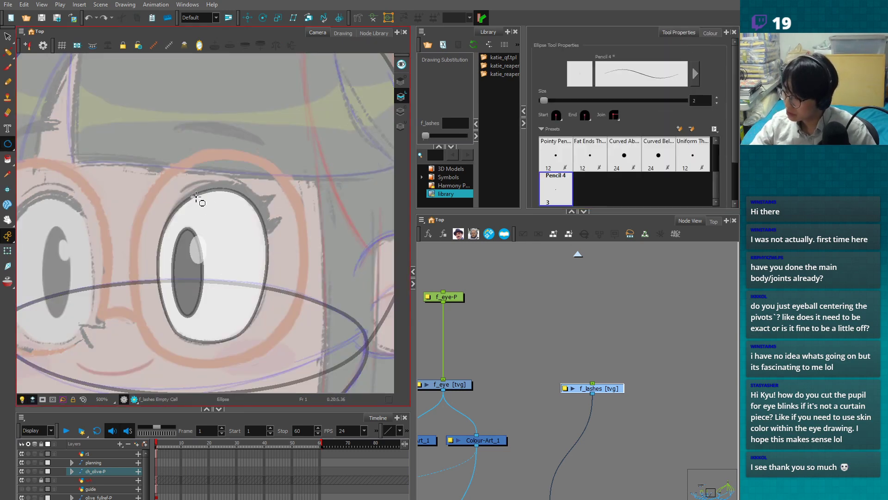
{"action": "mouse_move", "coordinate": [183, 199]}
{"action": "left_mouse_down"}
{"action": "mouse_move", "coordinate": [229, 236]}
{"action": "mouse_move", "coordinate": [268, 292]}
{"action": "left_mouse_up"}
- Select the new lash ellipse and set its pencil line's maximum size to 1
{"action": "scroll", "coordinate": [269, 278], "scroll_direction": "up", "scroll_amount": 1}
{"action": "key", "text": "alt+s"}
{"action": "left_click", "coordinate": [255, 246]}
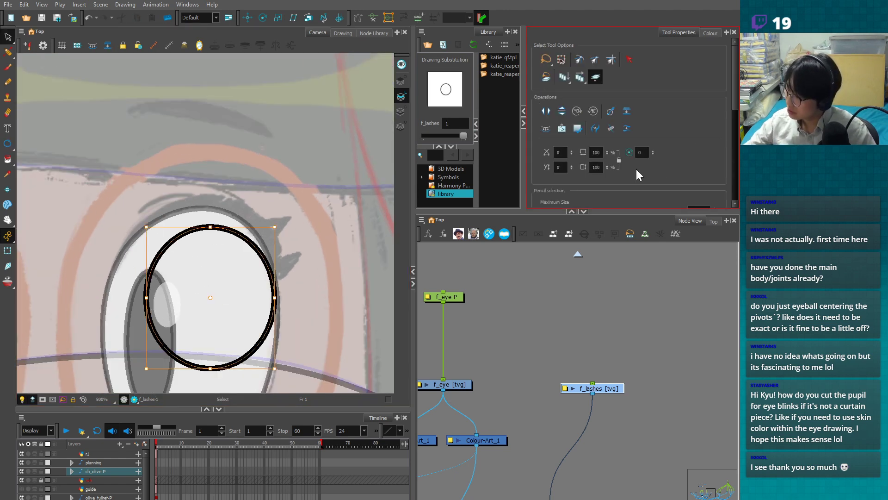
{"action": "left_click_drag", "start_coordinate": [732, 109], "coordinate": [733, 129]}
{"action": "left_click", "coordinate": [715, 152]}
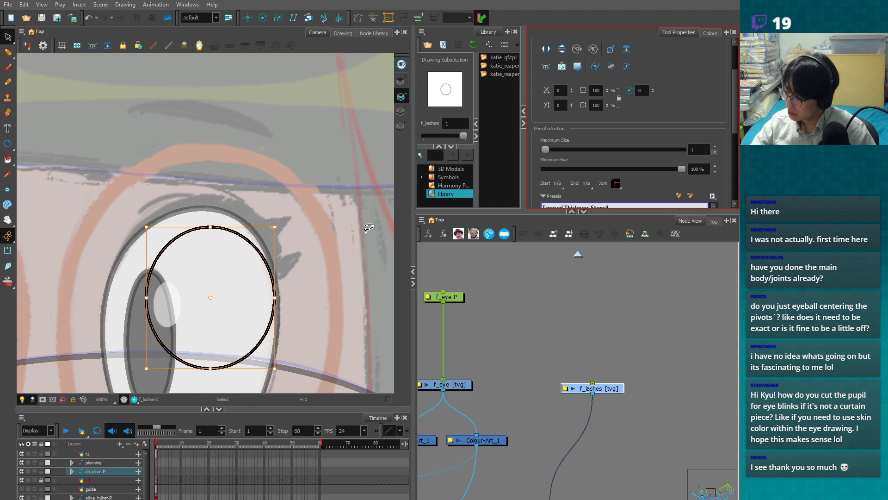
- Move and resize the lash ellipse so it spans the sketched upper lash line of the eye
{"action": "left_click_drag", "start_coordinate": [215, 296], "coordinate": [190, 274]}
{"action": "left_click_drag", "start_coordinate": [249, 204], "coordinate": [280, 196]}
{"action": "left_click_drag", "start_coordinate": [281, 346], "coordinate": [278, 355]}
{"action": "left_click_drag", "start_coordinate": [277, 261], "coordinate": [278, 257]}
{"action": "left_click_drag", "start_coordinate": [256, 194], "coordinate": [288, 194]}
- Delete the lash shape's surplus contour points and pull its inner end to the eye's inner edge using the Contour Editor
{"action": "key", "text": "alt+q"}
{"action": "mouse_move", "coordinate": [160, 283]}
{"action": "left_mouse_down"}
{"action": "mouse_move", "coordinate": [136, 358]}
{"action": "mouse_move", "coordinate": [182, 293]}
{"action": "left_mouse_up"}
{"action": "key", "text": "Delete"}
{"action": "left_click_drag", "start_coordinate": [124, 276], "coordinate": [114, 283]}
{"action": "mouse_move", "coordinate": [178, 232]}
{"action": "left_mouse_down"}
{"action": "mouse_move", "coordinate": [144, 209]}
{"action": "mouse_move", "coordinate": [147, 230]}
{"action": "left_mouse_up"}
{"action": "key", "text": "Delete"}
{"action": "mouse_move", "coordinate": [257, 194]}
{"action": "left_mouse_down"}
{"action": "mouse_move", "coordinate": [283, 206]}
{"action": "mouse_move", "coordinate": [265, 230]}
{"action": "left_mouse_up"}
{"action": "key", "text": "Delete"}
- Adjust the lash shape's top point and curve handles so its upper edge arches along the sketched eyelid
{"action": "mouse_move", "coordinate": [285, 273]}
{"action": "left_mouse_down"}
{"action": "mouse_move", "coordinate": [277, 293]}
{"action": "mouse_move", "coordinate": [293, 230]}
{"action": "left_mouse_up"}
{"action": "left_click", "coordinate": [207, 195]}
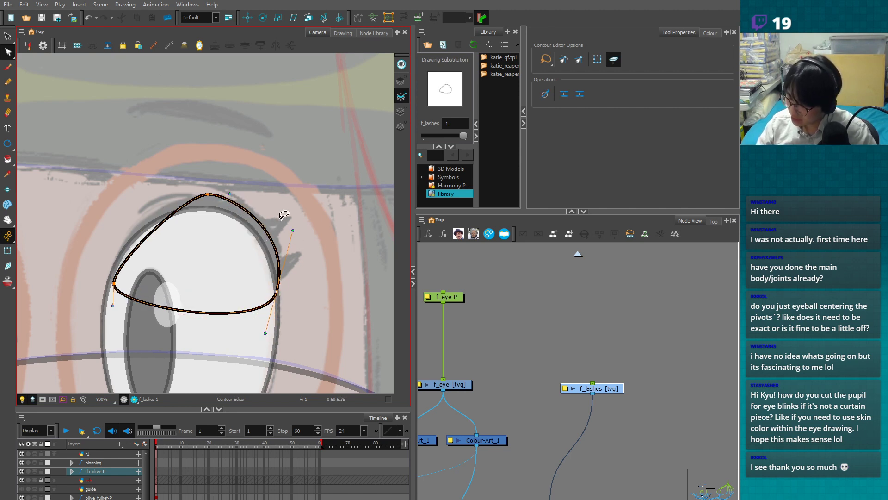
{"action": "mouse_move", "coordinate": [208, 195]}
{"action": "left_mouse_down"}
{"action": "mouse_move", "coordinate": [252, 205]}
{"action": "mouse_move", "coordinate": [215, 196]}
{"action": "left_mouse_up"}
{"action": "left_click_drag", "start_coordinate": [114, 261], "coordinate": [114, 229]}
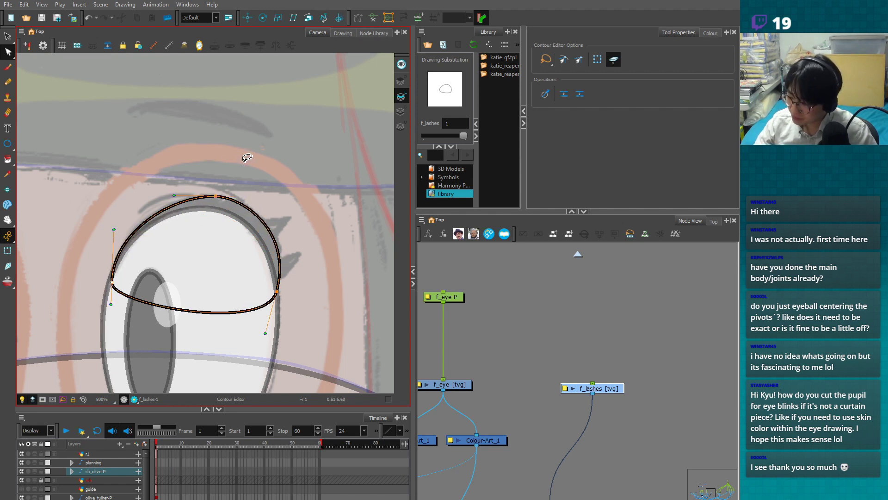
{"action": "left_click_drag", "start_coordinate": [243, 197], "coordinate": [216, 199]}
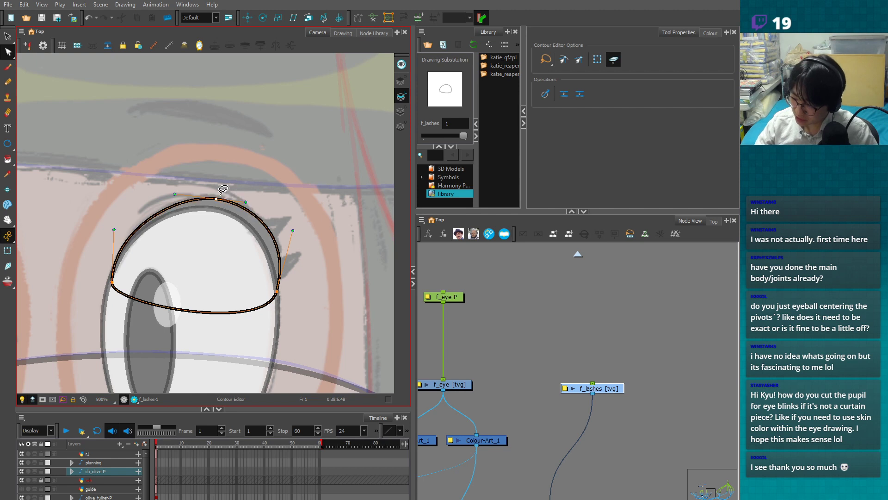
{"action": "left_click", "coordinate": [283, 296]}
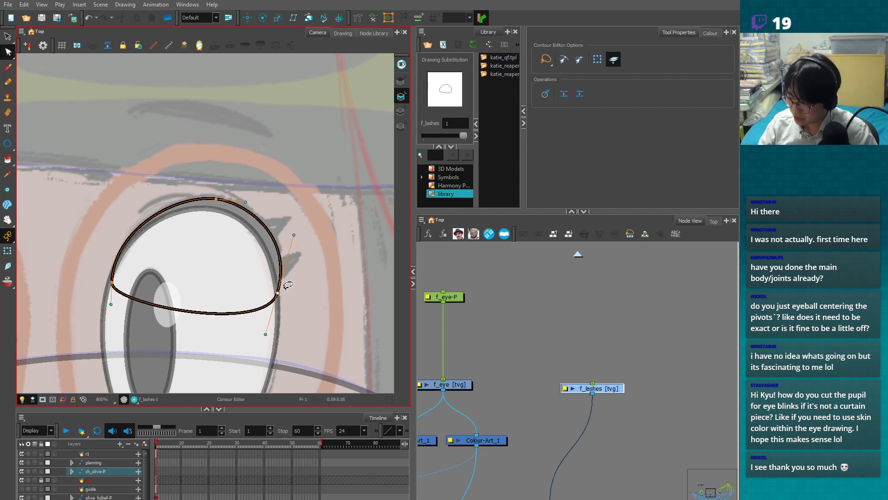
- Refine the lash shape's outer point and handles to follow the eye's outer edge and round its lower curve
{"action": "scroll", "coordinate": [296, 283], "scroll_direction": "down", "scroll_amount": 2}
{"action": "scroll", "coordinate": [297, 282], "scroll_direction": "up", "scroll_amount": 2}
{"action": "left_click", "coordinate": [279, 269]}
{"action": "left_click", "coordinate": [277, 305]}
{"action": "left_click_drag", "start_coordinate": [265, 343], "coordinate": [267, 351]}
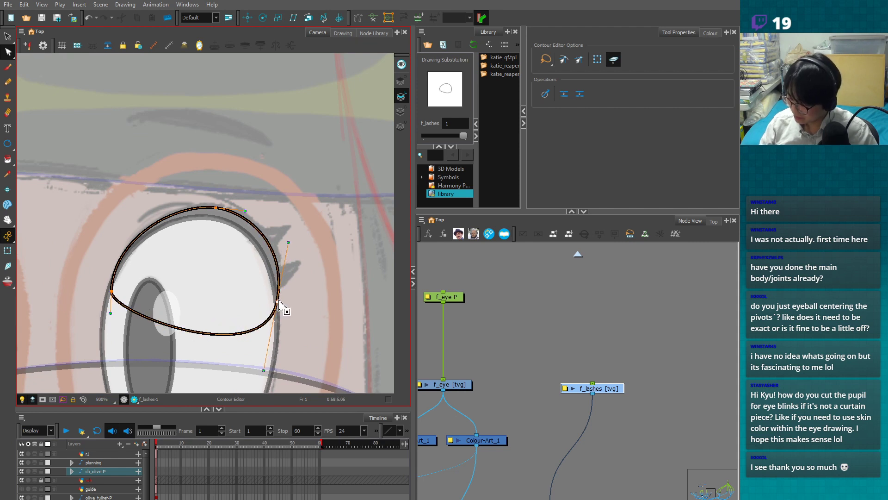
{"action": "left_click_drag", "start_coordinate": [280, 303], "coordinate": [280, 301]}
{"action": "left_click", "coordinate": [293, 239]}
- Try pulling a pointed eyelash out of the lash shape's outer edge with added contour points
{"action": "scroll", "coordinate": [264, 312], "scroll_direction": "up", "scroll_amount": 1}
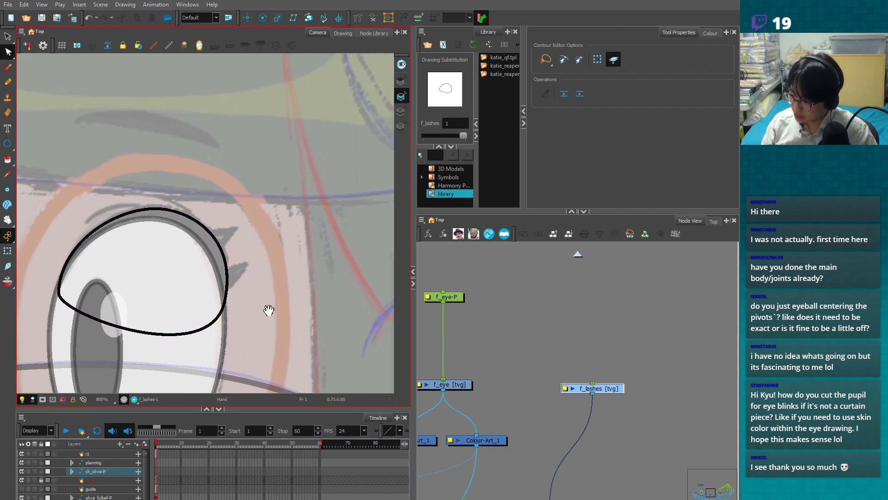
{"action": "left_click", "coordinate": [10, 148]}
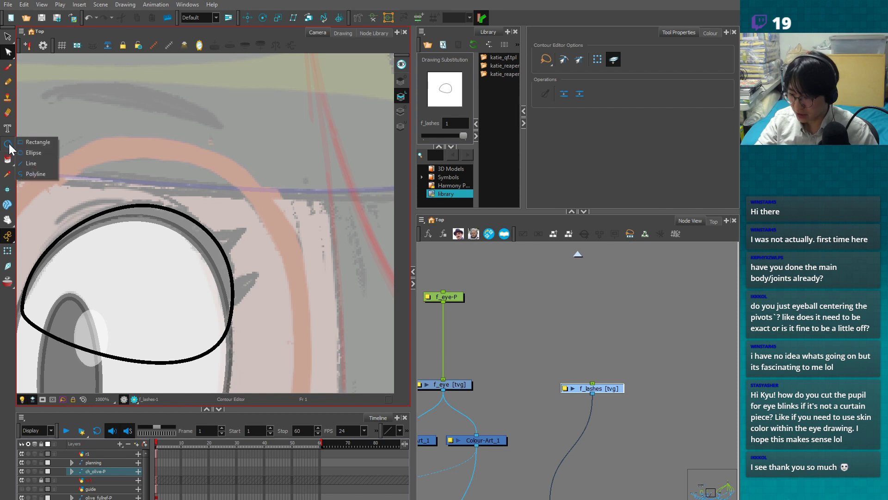
{"action": "left_click", "coordinate": [27, 141]}
{"action": "scroll", "coordinate": [236, 245], "scroll_direction": "up", "scroll_amount": 1}
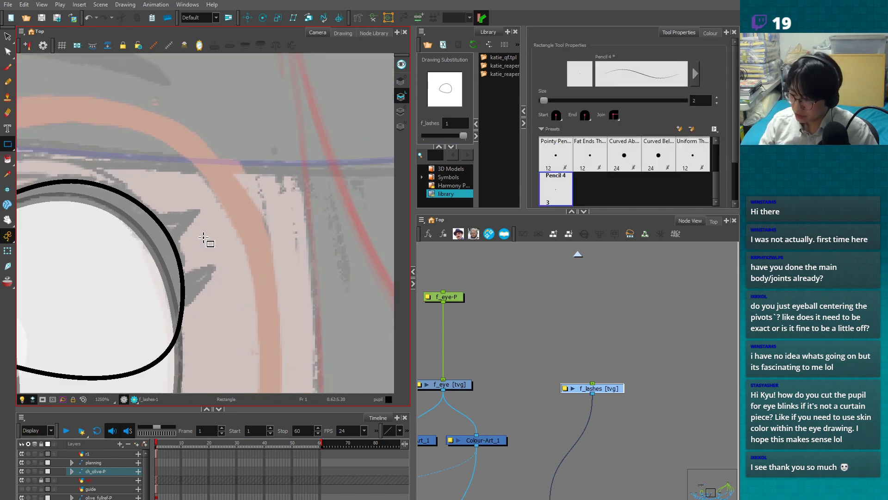
{"action": "key", "text": "alt+q"}
{"action": "left_click", "coordinate": [169, 217]}
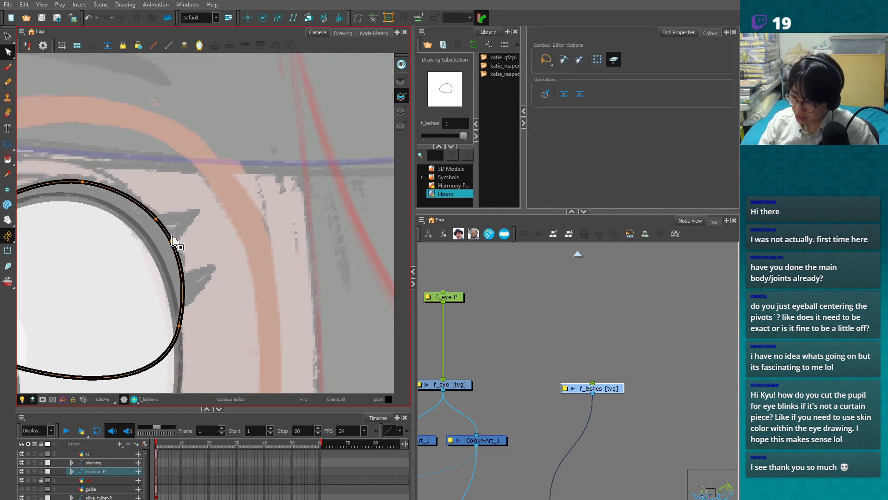
{"action": "left_click_drag", "start_coordinate": [165, 231], "coordinate": [198, 215]}
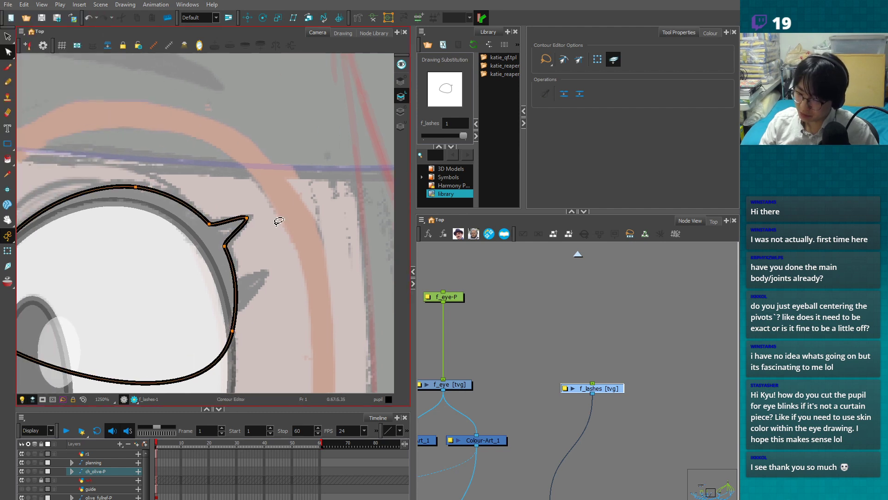
{"action": "key", "text": "ctrl+z"}
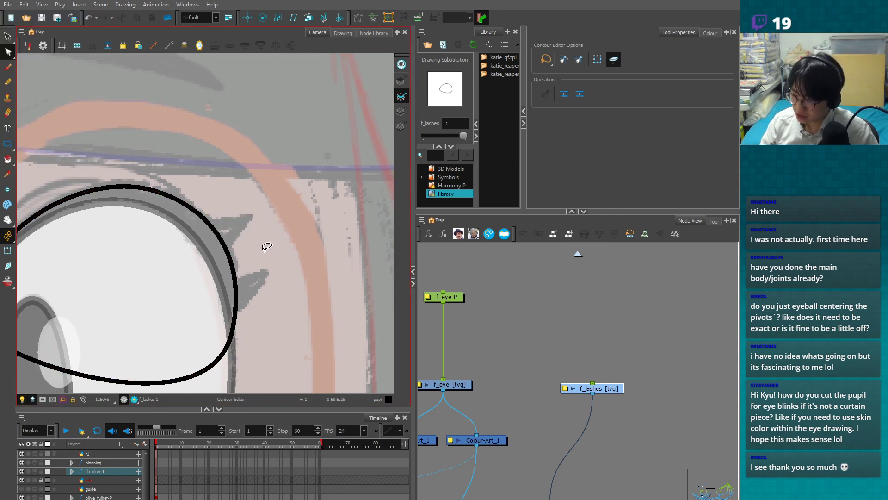
- Draw a small rectangle beside the lash shape with pencil size 1 and delete one corner point to make a triangle
{"action": "left_click", "coordinate": [8, 143]}
{"action": "left_click_drag", "start_coordinate": [259, 216], "coordinate": [324, 296]}
{"action": "key", "text": "ctrl+z"}
{"action": "left_click_drag", "start_coordinate": [269, 236], "coordinate": [331, 304]}
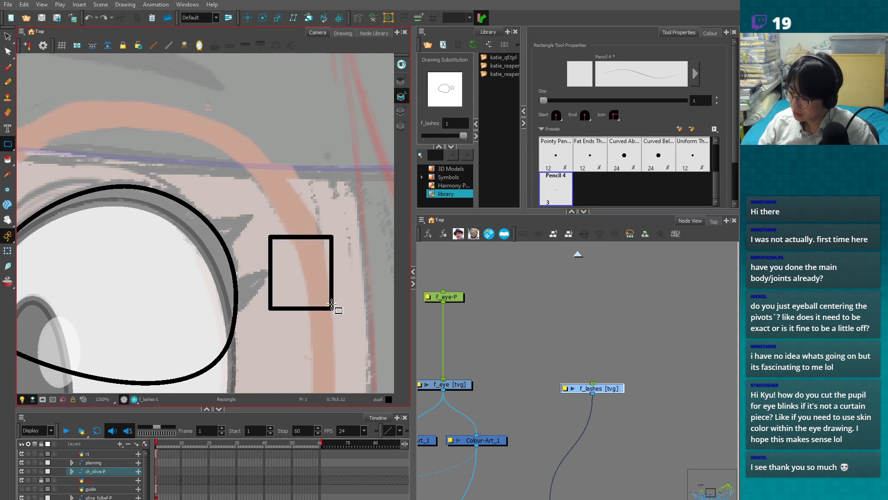
{"action": "key", "text": "alt+q"}
{"action": "left_click", "coordinate": [314, 309]}
{"action": "key", "text": "Delete"}
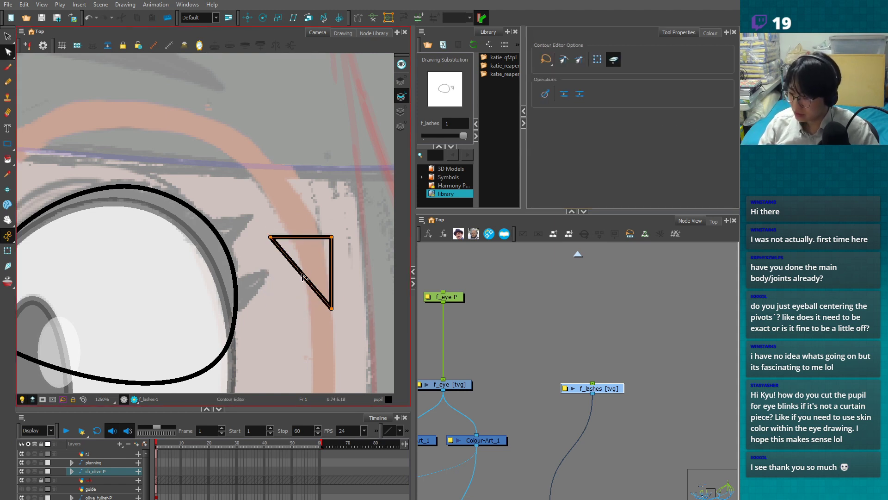
- Move the triangle's three corners onto the upper sketched eyelash at the eye's outer edge
{"action": "left_click_drag", "start_coordinate": [270, 237], "coordinate": [195, 237]}
{"action": "left_click_drag", "start_coordinate": [330, 237], "coordinate": [254, 215]}
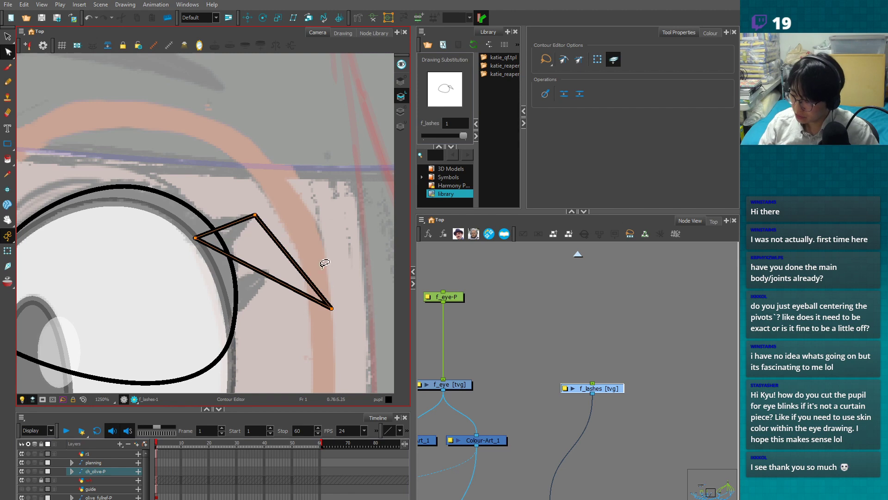
{"action": "left_click_drag", "start_coordinate": [331, 308], "coordinate": [204, 244]}
{"action": "scroll", "coordinate": [190, 202], "scroll_direction": "up", "scroll_amount": 2}
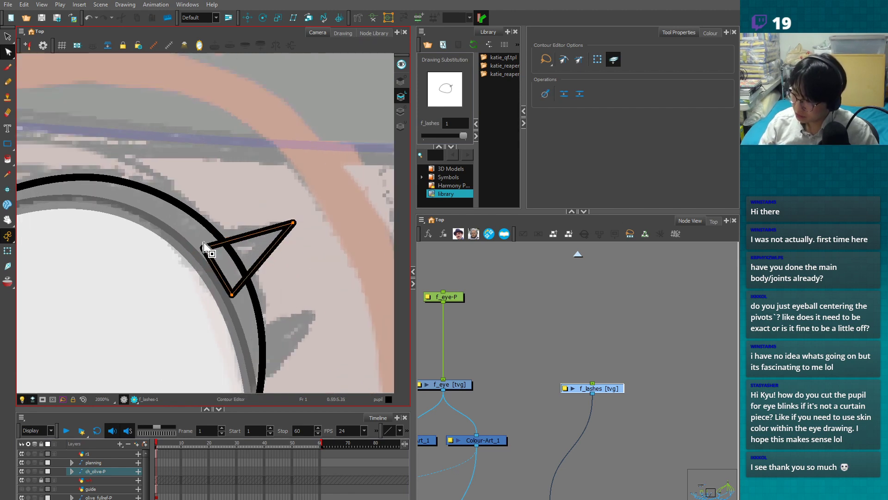
- Curve the triangle's edges with its contour handles to form a pointed eyelash with a rounded base, following the sketch
{"action": "left_click_drag", "start_coordinate": [233, 296], "coordinate": [240, 314]}
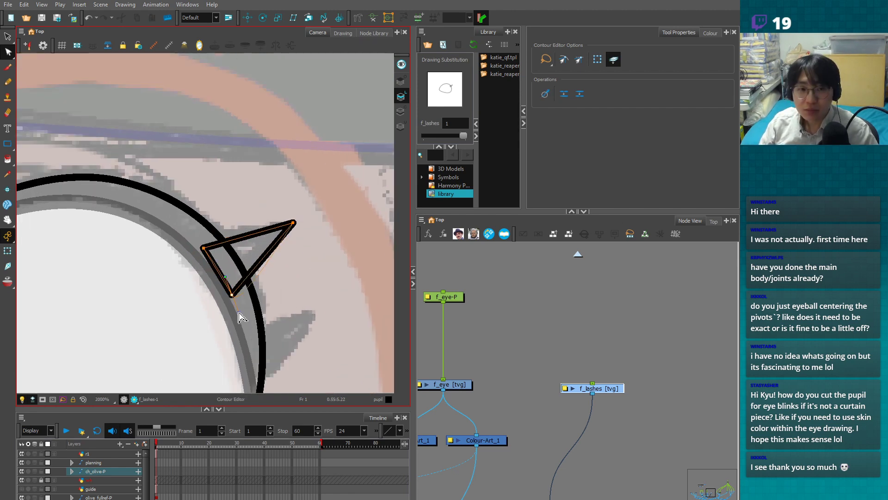
{"action": "key", "text": "2"}
{"action": "key", "text": "2"}
{"action": "key", "text": "2"}
{"action": "key", "text": "2"}
{"action": "key", "text": "2"}
{"action": "key", "text": "2"}
{"action": "left_click_drag", "start_coordinate": [264, 294], "coordinate": [318, 314]}
{"action": "key", "text": "1"}
{"action": "key", "text": "1"}
{"action": "key", "text": "1"}
{"action": "key", "text": "1"}
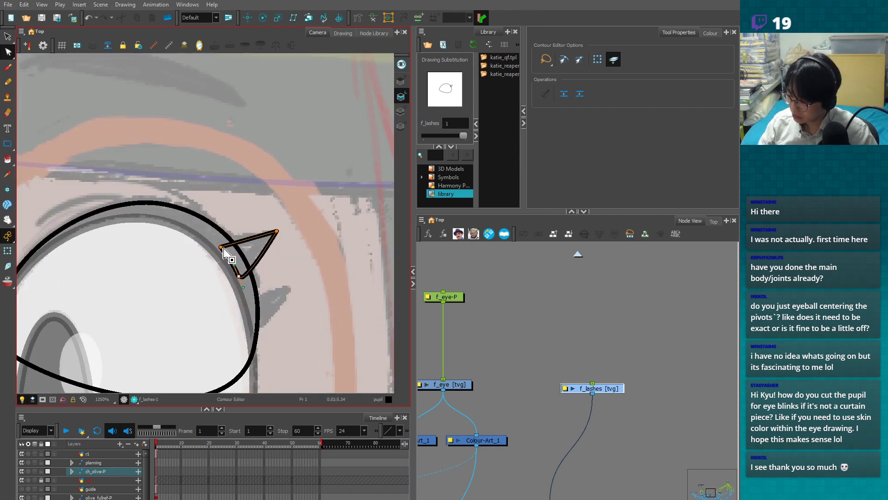
{"action": "key", "text": "1"}
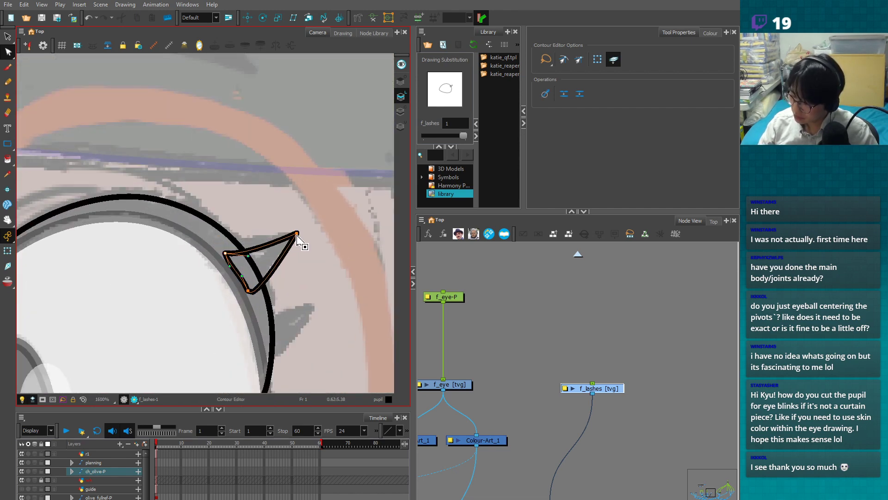
{"action": "left_click_drag", "start_coordinate": [297, 233], "coordinate": [296, 252]}
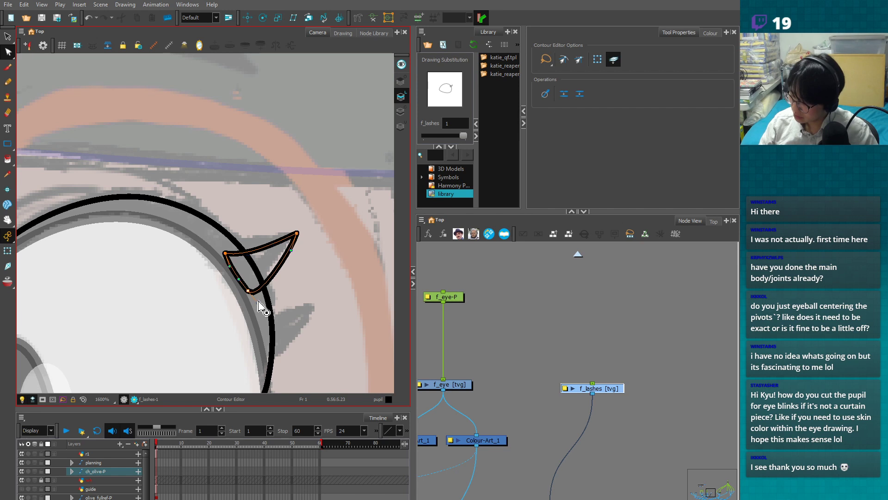
- Duplicate the pointed eyelash and place the copy over the lower sketched eyelash
{"action": "key", "text": "2"}
{"action": "key", "text": "2"}
{"action": "key", "text": "alt+s"}
{"action": "left_click", "coordinate": [245, 253]}
{"action": "left_click_drag", "start_coordinate": [245, 253], "coordinate": [276, 298]}
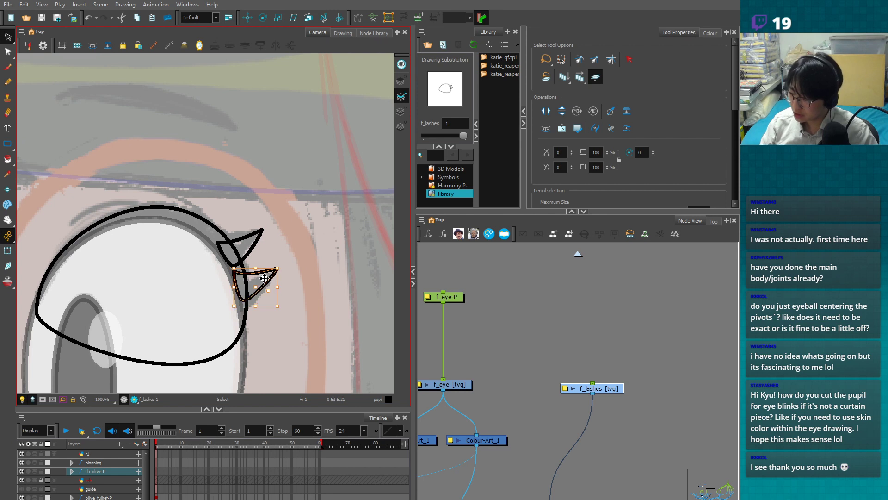
- Cut both pointed eyelashes from the line art and paste them into the overlay art of f_lashes
{"action": "left_click_drag", "start_coordinate": [255, 189], "coordinate": [298, 294]}
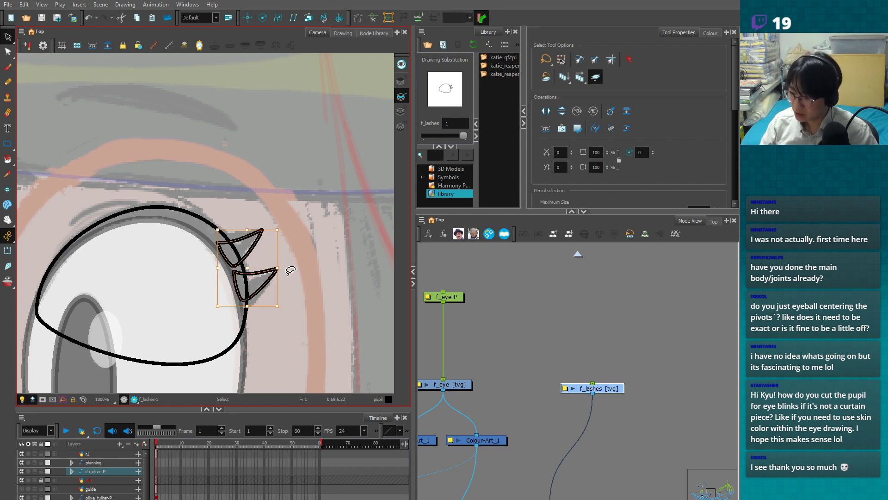
{"action": "key", "text": "ctrl+x"}
{"action": "left_click", "coordinate": [401, 80]}
{"action": "key", "text": "ctrl+v"}
{"action": "left_click", "coordinate": [309, 294]}
{"action": "left_click", "coordinate": [401, 95]}
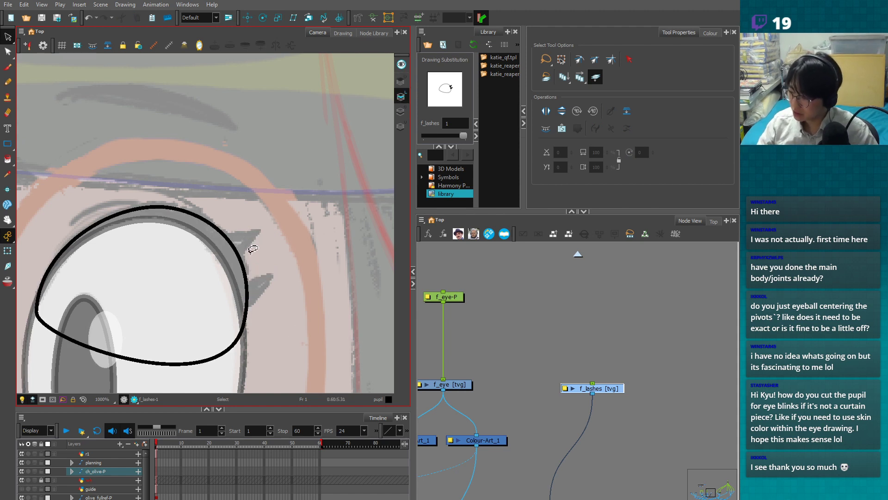
- Fill the main lash shape with the pupil colour and add a black colour named "lash" to the olive palette
{"action": "left_click", "coordinate": [710, 33]}
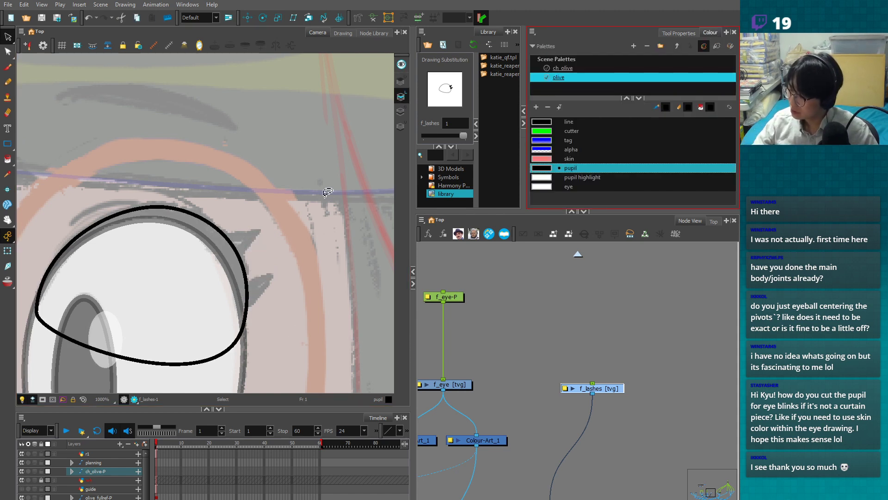
{"action": "left_click", "coordinate": [231, 322]}
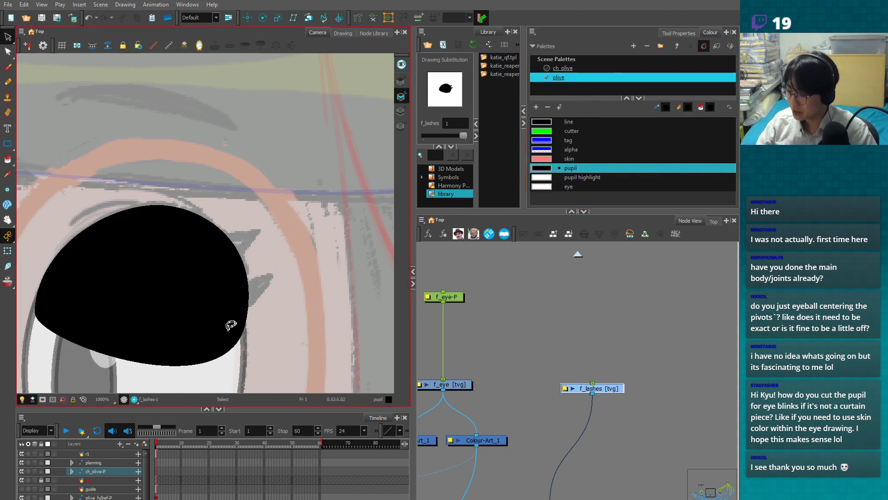
{"action": "left_click", "coordinate": [539, 106]}
{"action": "double_click", "coordinate": [544, 194]}
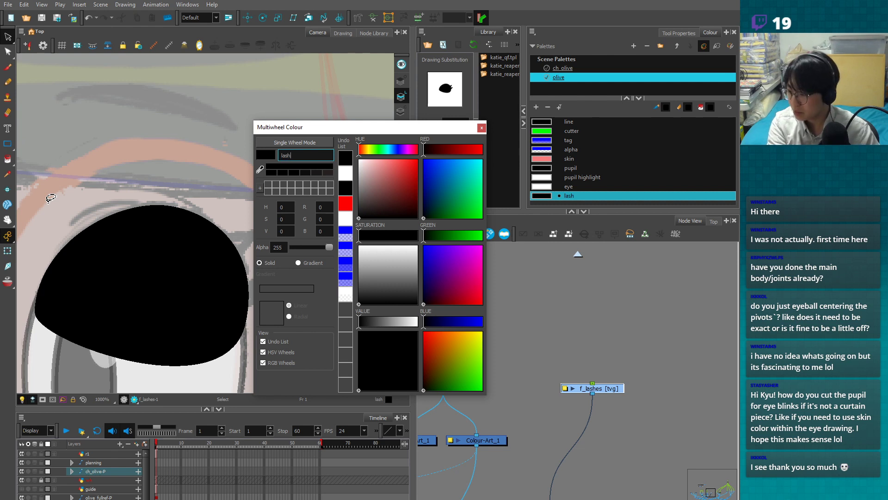
{"action": "left_click", "coordinate": [481, 127]}
- Apply the lash colour to the main lash shape and to both pointed eyelashes in the overlay art
{"action": "mouse_move", "coordinate": [278, 215]}
{"action": "left_mouse_down"}
{"action": "mouse_move", "coordinate": [179, 363]}
{"action": "mouse_move", "coordinate": [139, 368]}
{"action": "left_mouse_up"}
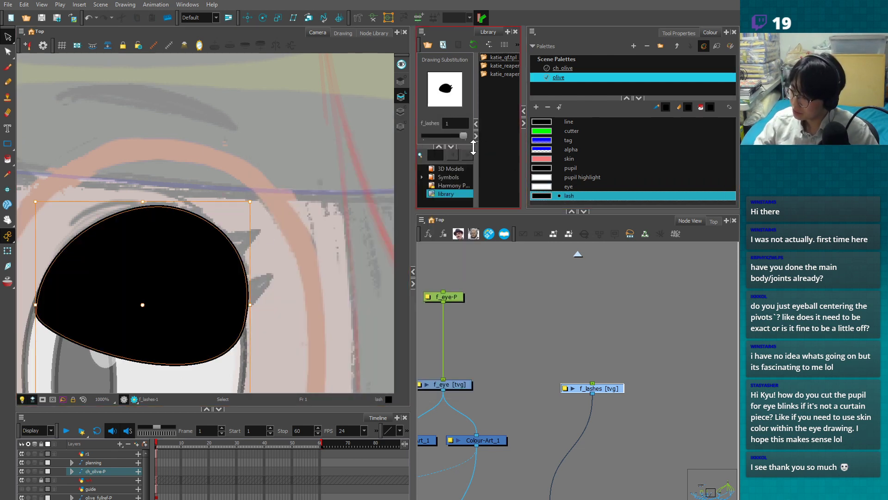
{"action": "key", "text": "Delete"}
{"action": "mouse_move", "coordinate": [289, 156]}
{"action": "left_mouse_down"}
{"action": "mouse_move", "coordinate": [226, 291]}
{"action": "mouse_move", "coordinate": [252, 309]}
{"action": "left_mouse_up"}
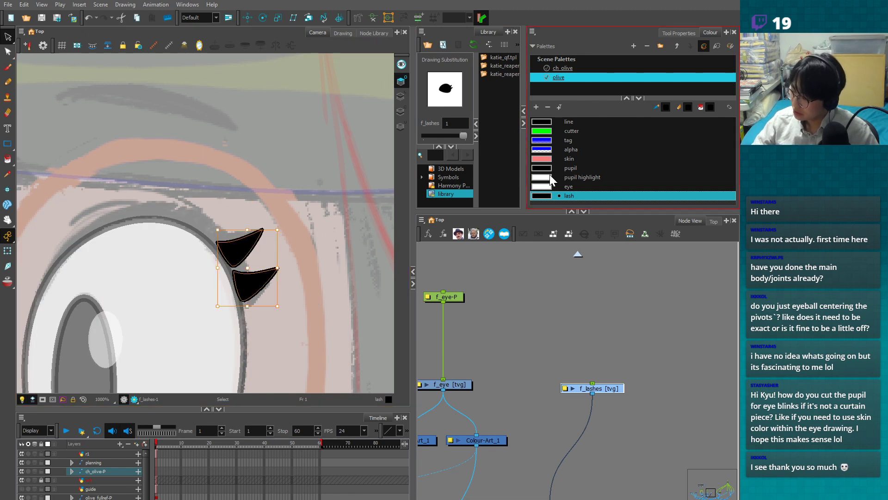
{"action": "left_click", "coordinate": [545, 193]}
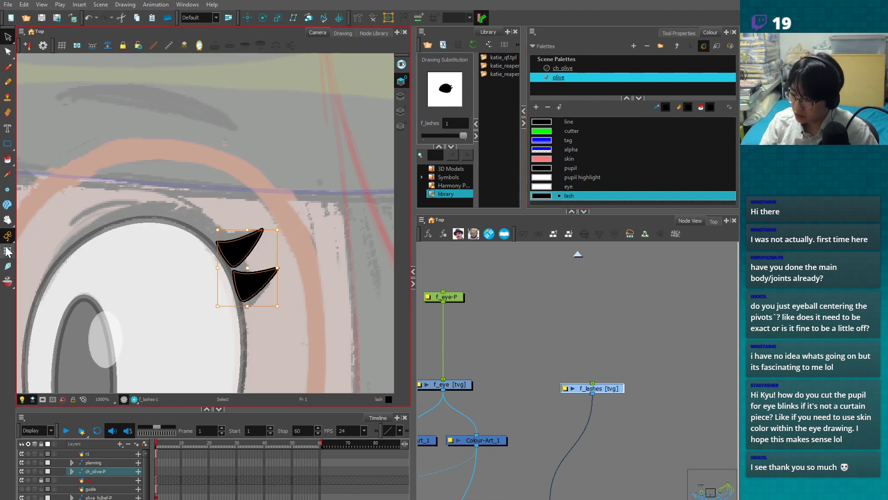
- Check the lashes against the whole face, turn off the light table and make the line art of f_lashes active
{"action": "key", "text": "shift+t"}
{"action": "scroll", "coordinate": [305, 298], "scroll_direction": "down", "scroll_amount": 6}
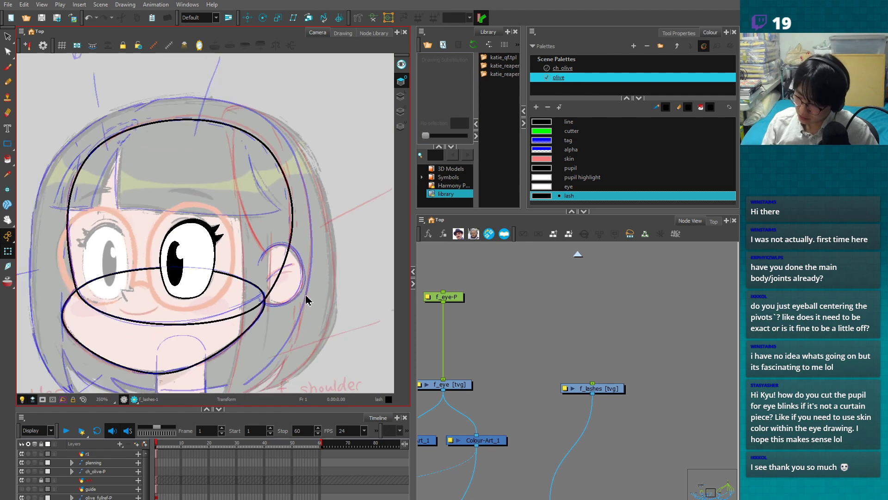
{"action": "scroll", "coordinate": [308, 303], "scroll_direction": "up", "scroll_amount": 1}
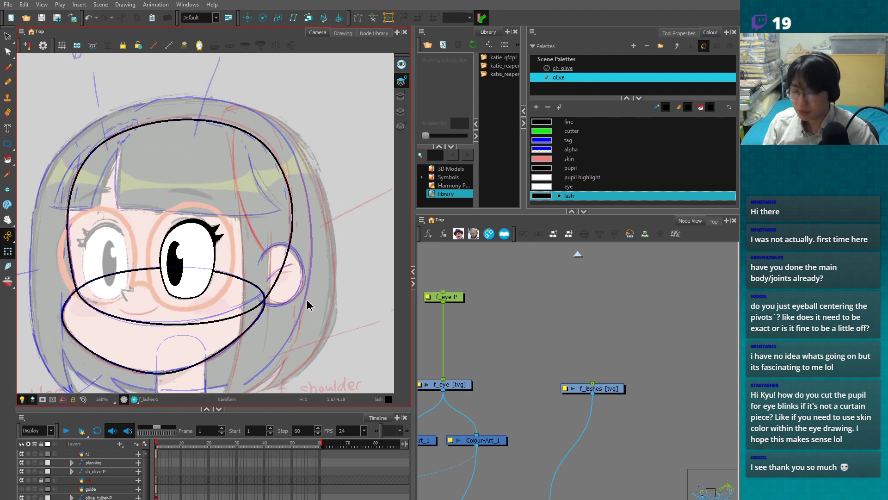
{"action": "scroll", "coordinate": [310, 307], "scroll_direction": "up", "scroll_amount": 4}
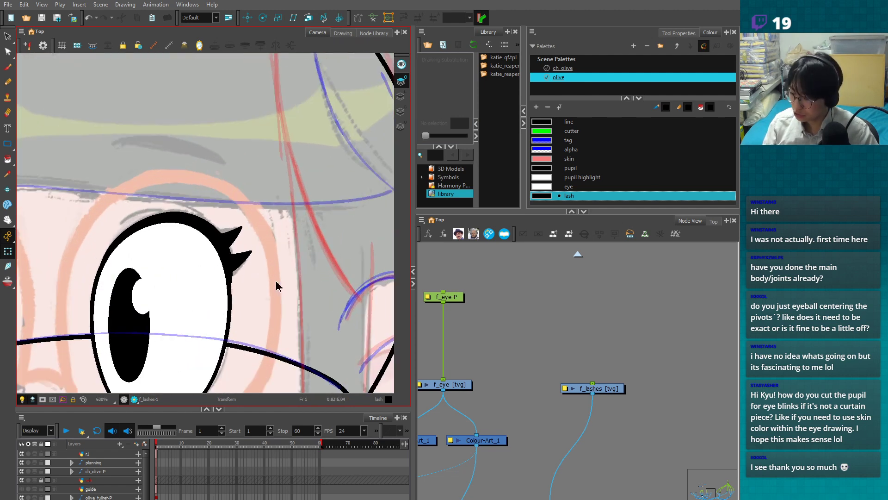
{"action": "left_click", "coordinate": [191, 233]}
{"action": "left_click", "coordinate": [448, 282]}
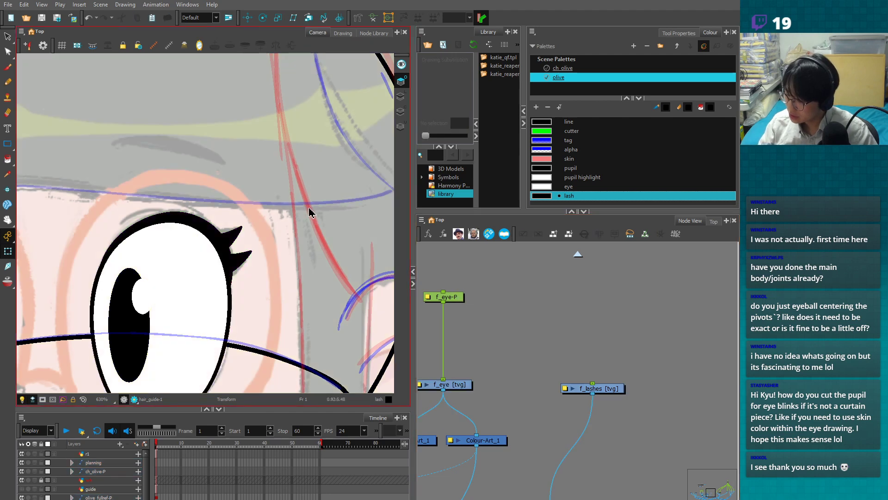
{"action": "left_click", "coordinate": [214, 230]}
{"action": "key", "text": "alt+q"}
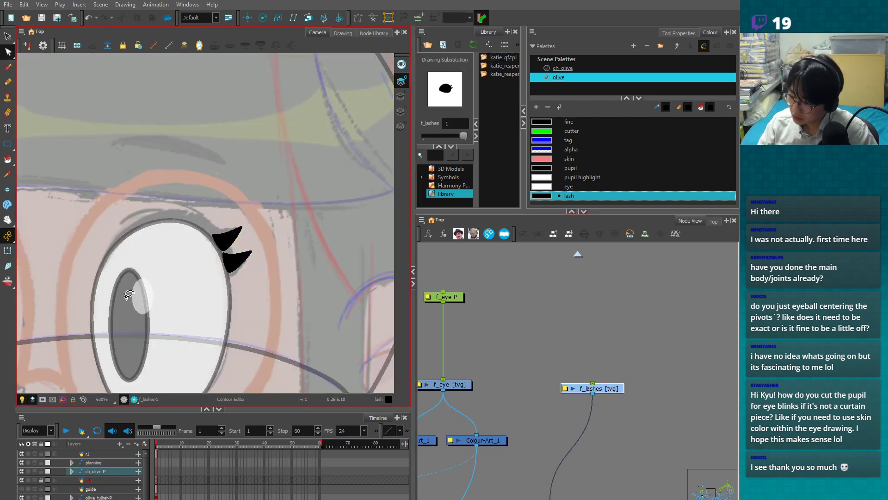
{"action": "left_click", "coordinate": [24, 402]}
{"action": "left_click", "coordinate": [401, 97]}
- Adjust the main lash shape's inner point and handles so its edge blends into the eye's inner outline
{"action": "left_click_drag", "start_coordinate": [163, 185], "coordinate": [119, 279]}
{"action": "key", "text": "2"}
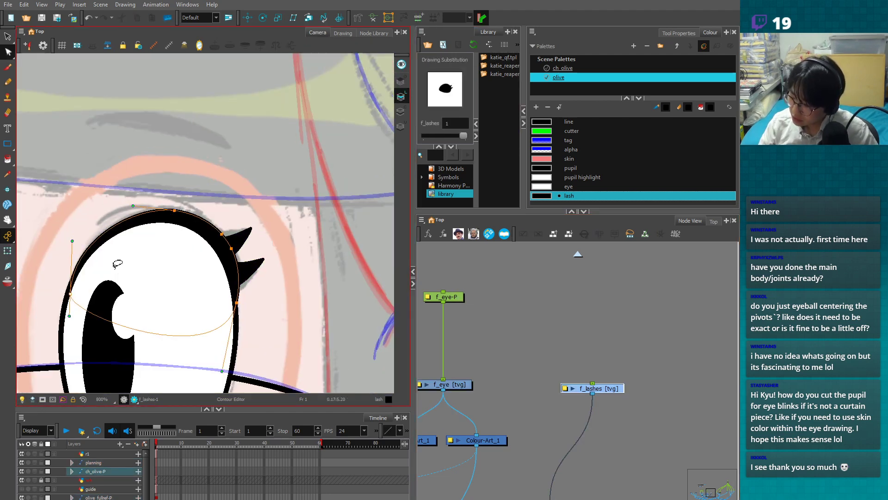
{"action": "left_click_drag", "start_coordinate": [70, 316], "coordinate": [67, 295]}
{"action": "left_click_drag", "start_coordinate": [73, 241], "coordinate": [74, 236]}
{"action": "left_click", "coordinate": [247, 173]}
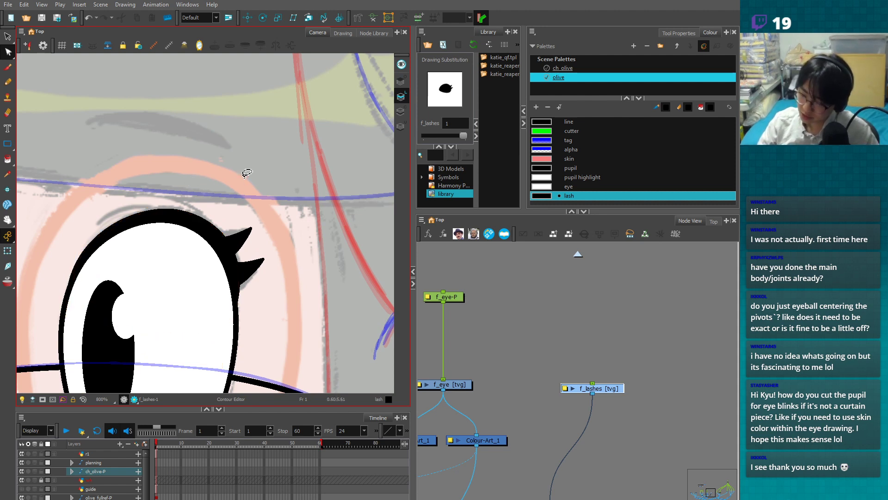
{"action": "left_click", "coordinate": [86, 313]}
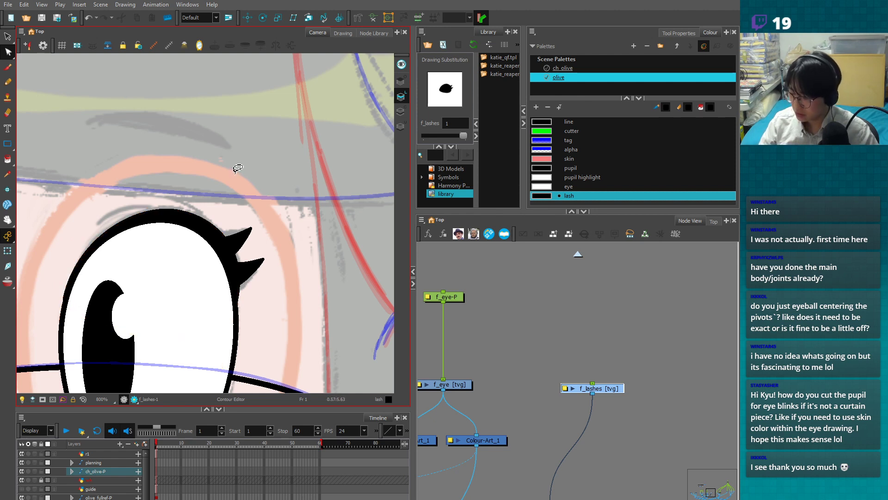
{"action": "left_click", "coordinate": [57, 249]}
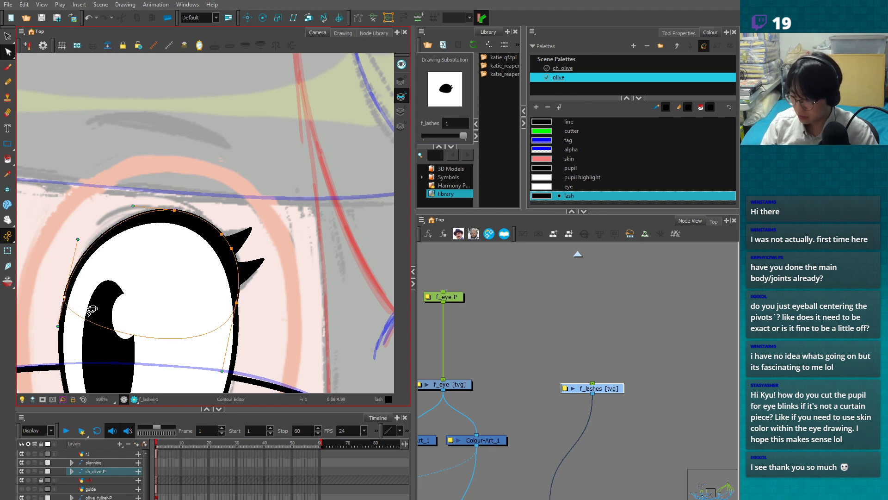
- Shift the main lash shape's outer point and handles so its edge merges with the eye's outer outline
{"action": "left_click", "coordinate": [306, 253]}
{"action": "left_click", "coordinate": [257, 313]}
{"action": "left_click_drag", "start_coordinate": [222, 371], "coordinate": [226, 370]}
{"action": "left_click_drag", "start_coordinate": [237, 302], "coordinate": [240, 282]}
{"action": "left_click_drag", "start_coordinate": [238, 312], "coordinate": [238, 298]}
{"action": "left_click", "coordinate": [288, 295]}
{"action": "key", "text": "1"}
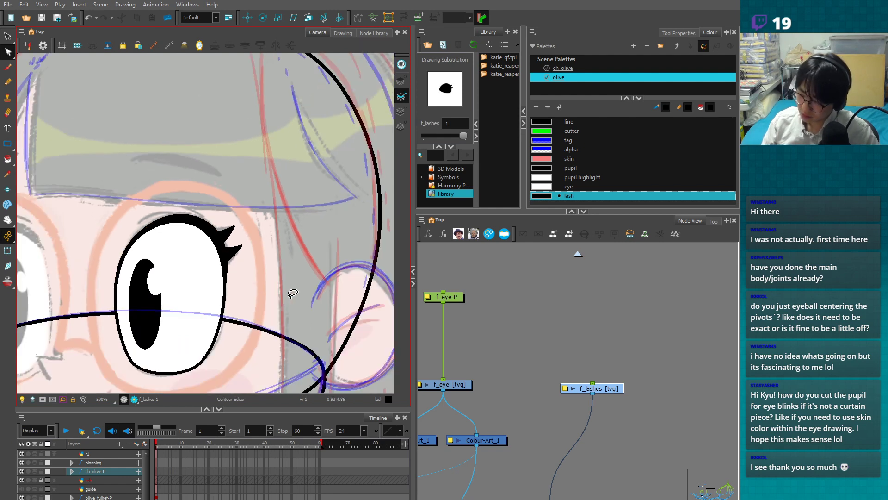
- Nudge the upper pointed eyelash slightly closer to the lower one along the lash shape's outer edge
{"action": "key", "text": "2"}
{"action": "key", "text": "2"}
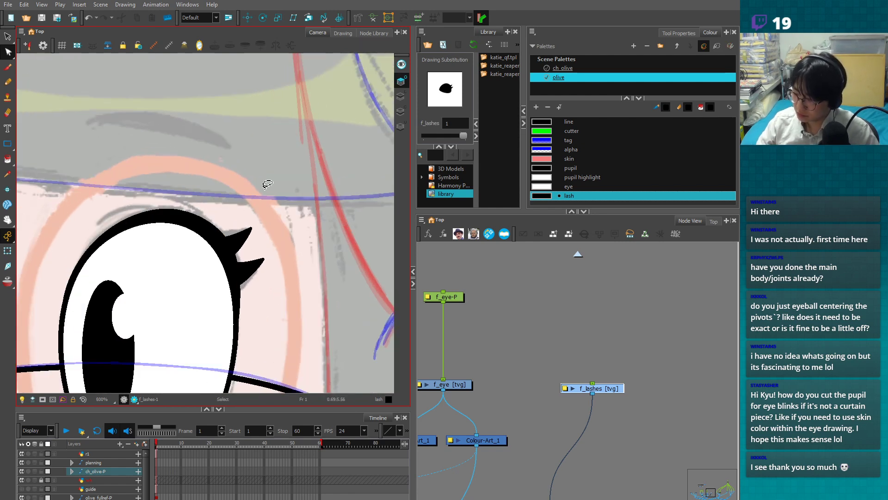
{"action": "left_click", "coordinate": [236, 237]}
{"action": "key", "text": "1"}
{"action": "key", "text": "1"}
{"action": "key", "text": "1"}
{"action": "mouse_move", "coordinate": [263, 276]}
{"action": "left_mouse_down"}
{"action": "mouse_move", "coordinate": [321, 302]}
{"action": "mouse_move", "coordinate": [264, 272]}
{"action": "left_mouse_up"}
{"action": "key", "text": "2"}
{"action": "key", "text": "2"}
{"action": "key", "text": "2"}
{"action": "key", "text": "2"}
{"action": "left_click_drag", "start_coordinate": [249, 239], "coordinate": [261, 241]}
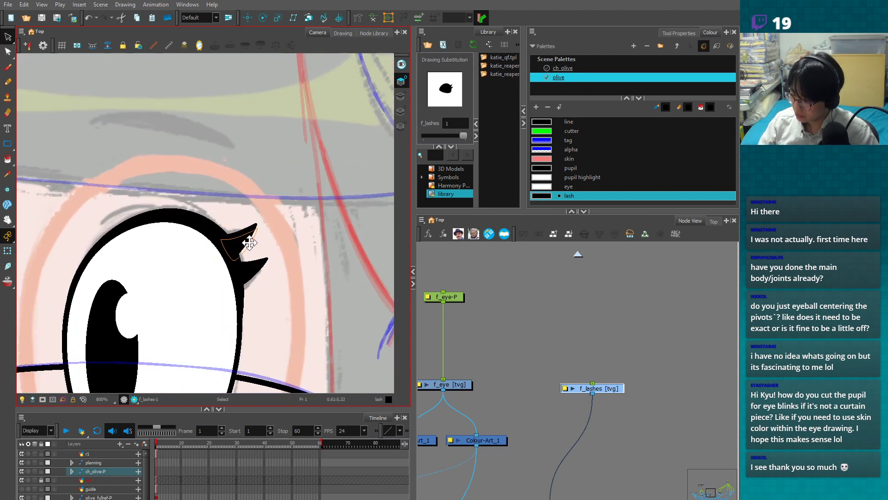
{"action": "left_click", "coordinate": [283, 235]}
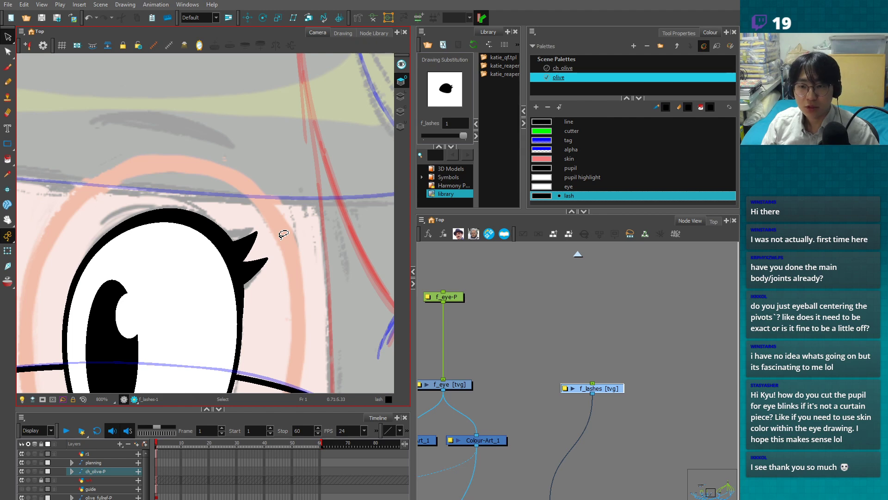
{"action": "key", "text": "1"}
{"action": "key", "text": "1"}
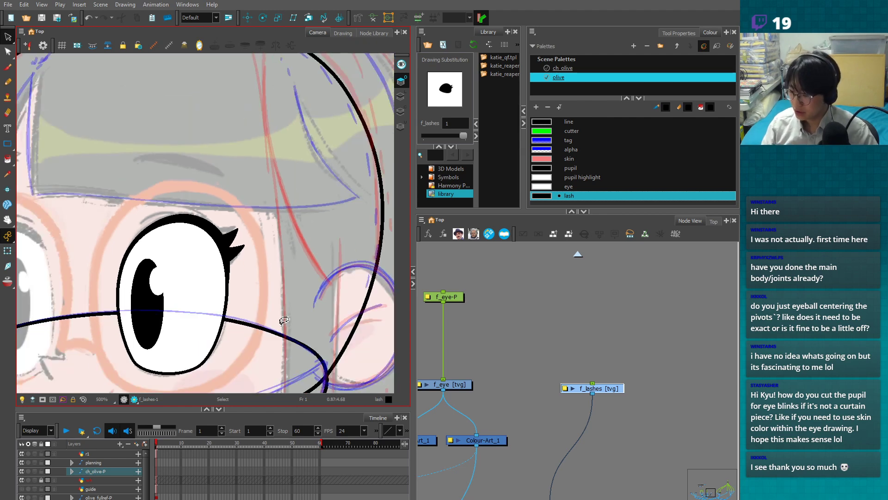
{"action": "key", "text": "2"}
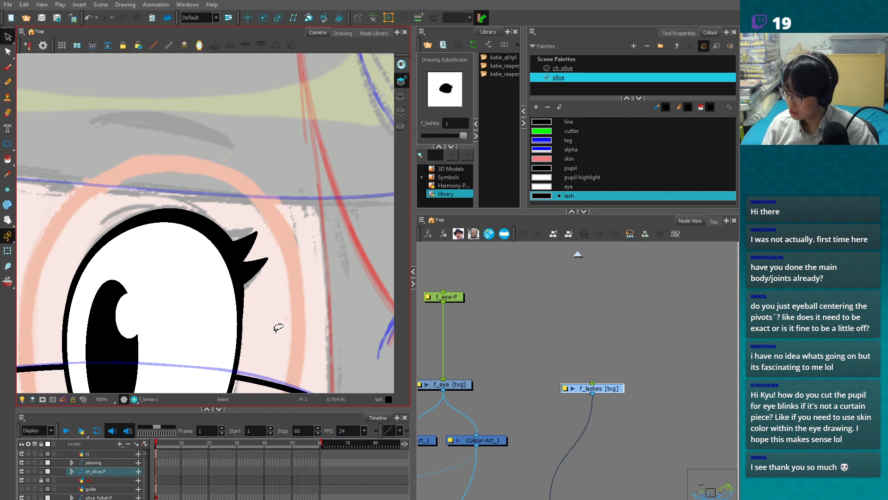
{"action": "key", "text": "1"}
{"action": "key", "text": "1"}
{"action": "key", "text": "1"}
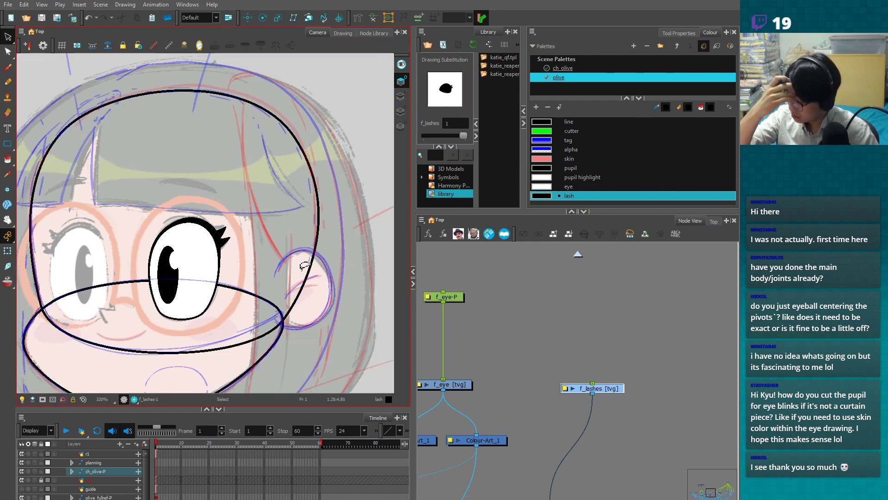
- Try giving the f_lashes drawing its own parent peg, and delete that peg again
{"action": "left_click", "coordinate": [8, 251]}
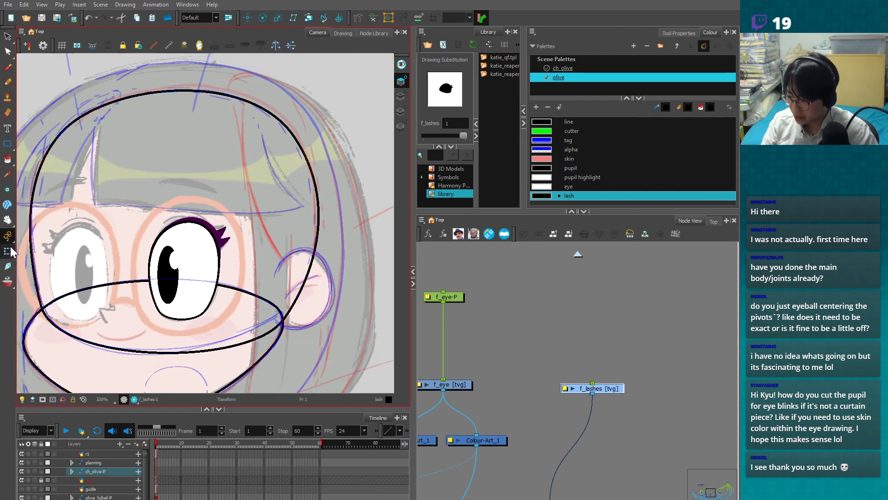
{"action": "left_click_drag", "start_coordinate": [592, 420], "coordinate": [592, 414]}
{"action": "left_click", "coordinate": [586, 383]}
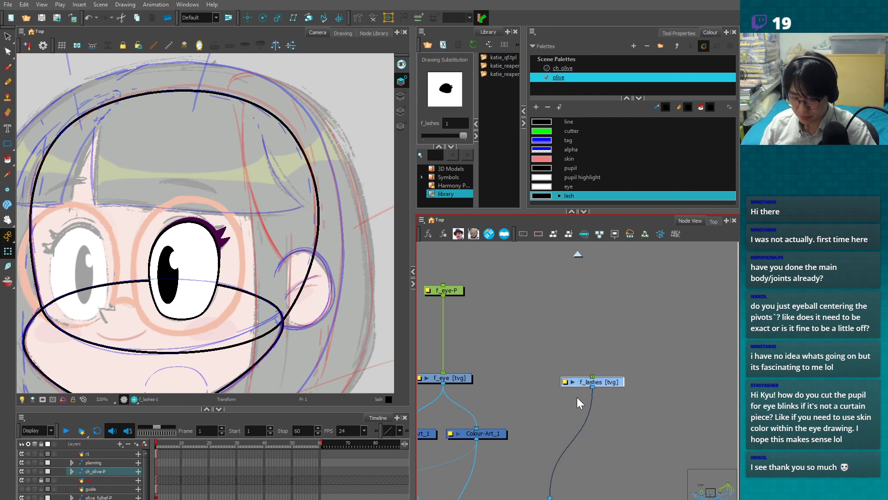
{"action": "key", "text": "ctrl+p"}
{"action": "mouse_move", "coordinate": [190, 250]}
{"action": "left_mouse_down"}
{"action": "mouse_move", "coordinate": [203, 231]}
{"action": "mouse_move", "coordinate": [192, 250]}
{"action": "mouse_move", "coordinate": [216, 262]}
{"action": "mouse_move", "coordinate": [186, 241]}
{"action": "mouse_move", "coordinate": [188, 249]}
{"action": "left_mouse_up"}
{"action": "key", "text": "ctrl+z"}
{"action": "left_click", "coordinate": [583, 330]}
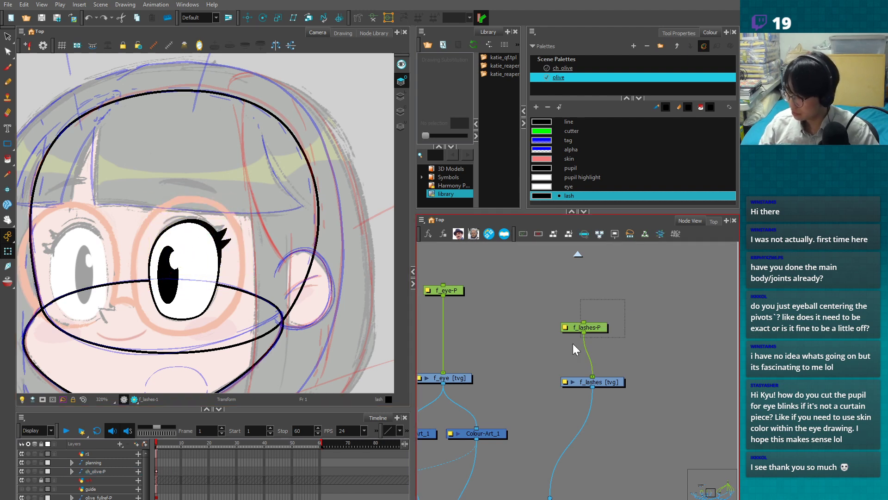
{"action": "key", "text": "Delete"}
- Connect the f_eye-P peg to the f_lashes drawing as its parent
{"action": "mouse_move", "coordinate": [443, 294]}
{"action": "left_mouse_down"}
{"action": "mouse_move", "coordinate": [621, 385]}
{"action": "mouse_move", "coordinate": [609, 382]}
{"action": "left_mouse_up"}
{"action": "scroll", "coordinate": [631, 385], "scroll_direction": "down", "scroll_amount": 2}
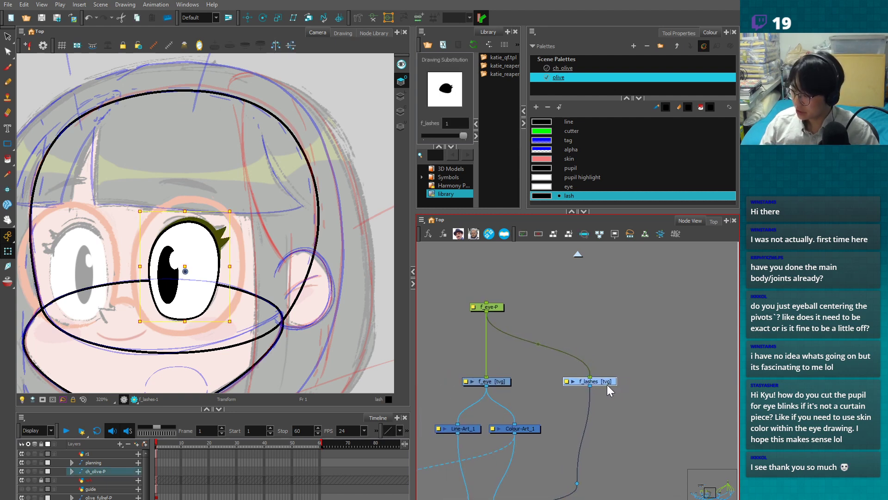
- Test-move the front eye and its lashes together with the f_eye-P peg, undoing each movement
{"action": "left_click_drag", "start_coordinate": [493, 307], "coordinate": [493, 306]}
{"action": "mouse_move", "coordinate": [189, 268]}
{"action": "left_mouse_down"}
{"action": "mouse_move", "coordinate": [186, 254]}
{"action": "mouse_move", "coordinate": [190, 272]}
{"action": "left_mouse_up"}
{"action": "key", "text": "ctrl+z"}
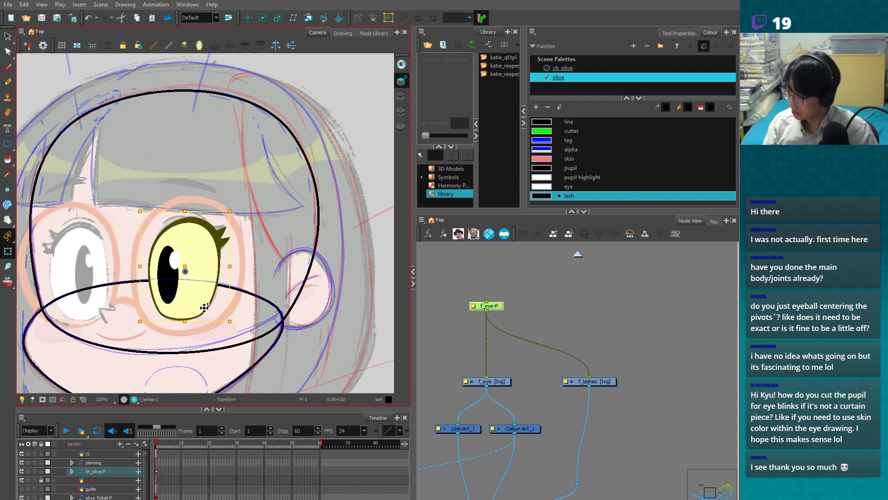
{"action": "left_click_drag", "start_coordinate": [518, 300], "coordinate": [476, 315]}
{"action": "left_click_drag", "start_coordinate": [184, 265], "coordinate": [190, 265]}
{"action": "key", "text": "ctrl+z"}
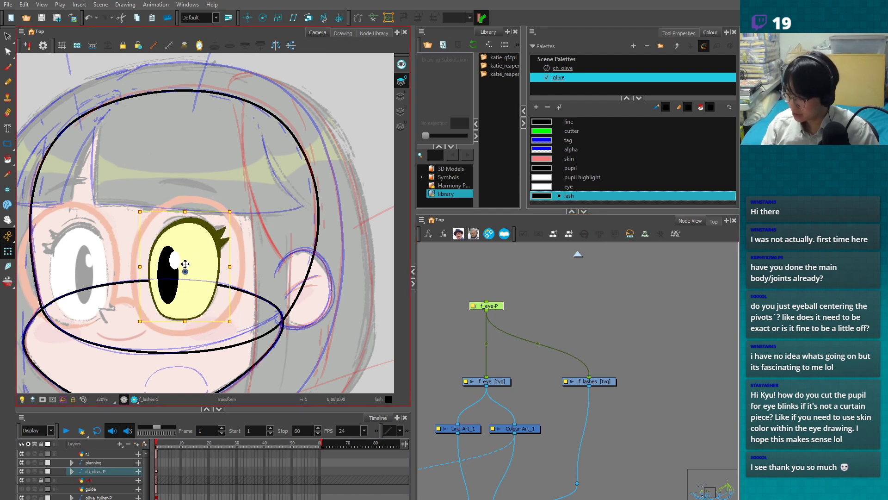
- Add a shared parent peg above the front eye's pupil and eye pegs
{"action": "scroll", "coordinate": [521, 319], "scroll_direction": "down", "scroll_amount": 1}
{"action": "left_click_drag", "start_coordinate": [530, 323], "coordinate": [593, 331]}
{"action": "key", "text": "2"}
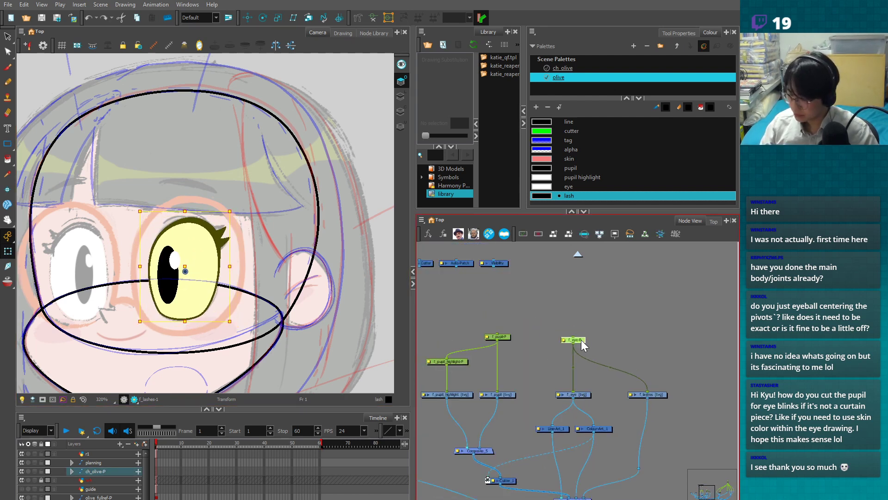
{"action": "key", "text": "ctrl+p"}
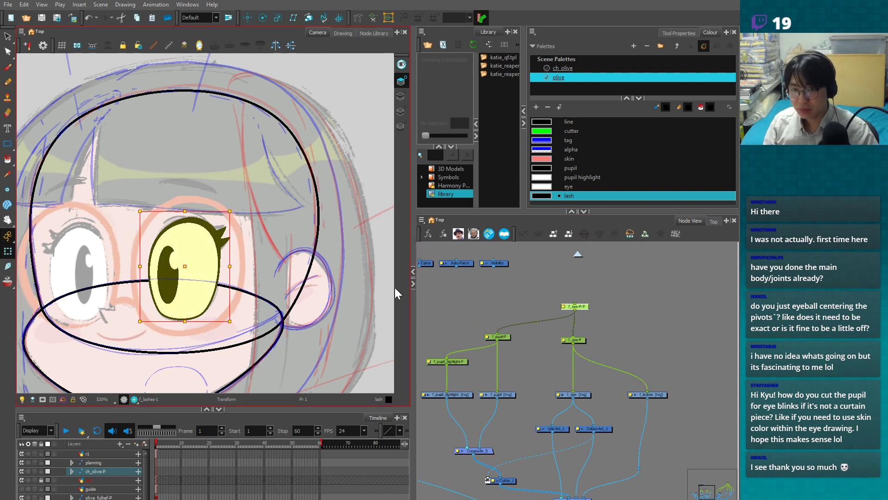
- Rename the new shared parent peg f_eye_main-P
{"action": "key", "text": "shift+e"}
{"action": "left_click_drag", "start_coordinate": [134, 36], "coordinate": [375, 201]}
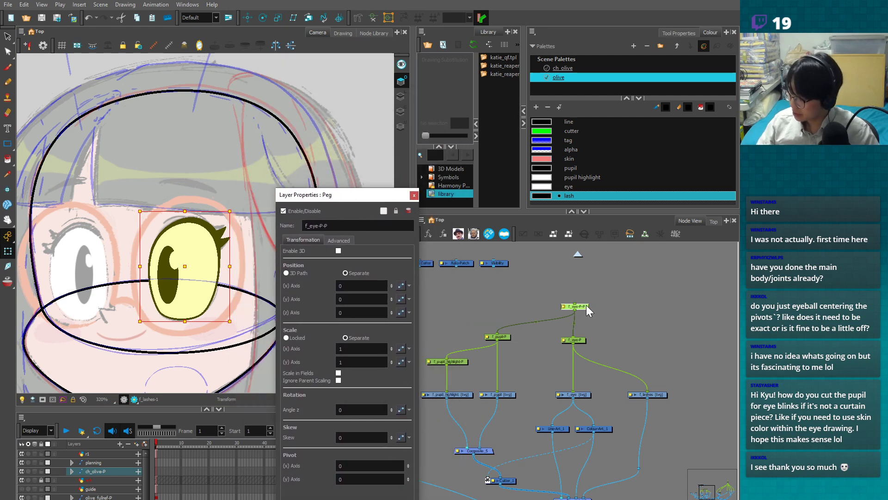
{"action": "left_click_drag", "start_coordinate": [596, 328], "coordinate": [568, 347]}
{"action": "left_click_drag", "start_coordinate": [604, 292], "coordinate": [562, 314]}
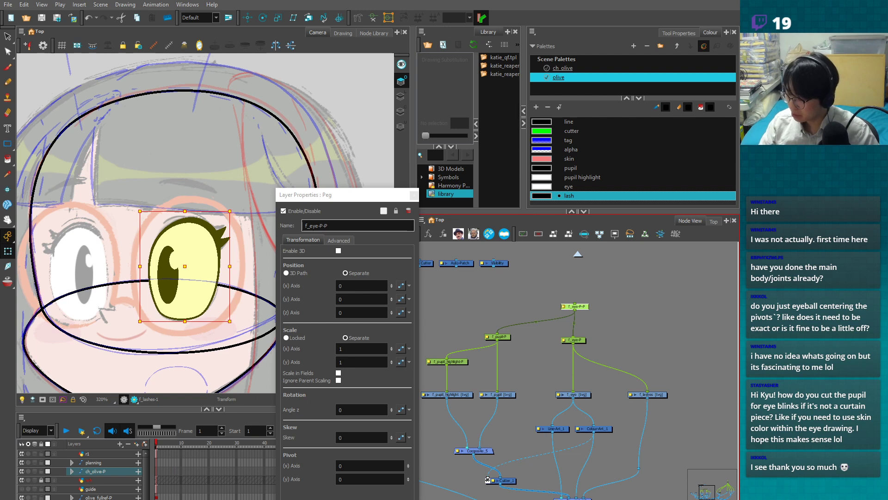
{"action": "left_click_drag", "start_coordinate": [309, 225], "coordinate": [324, 225]}
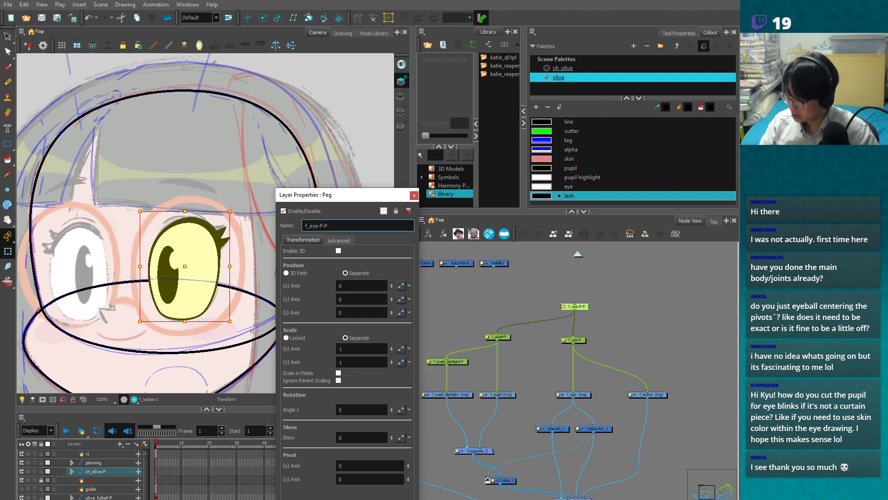
{"action": "type", "text": "eye_main"}
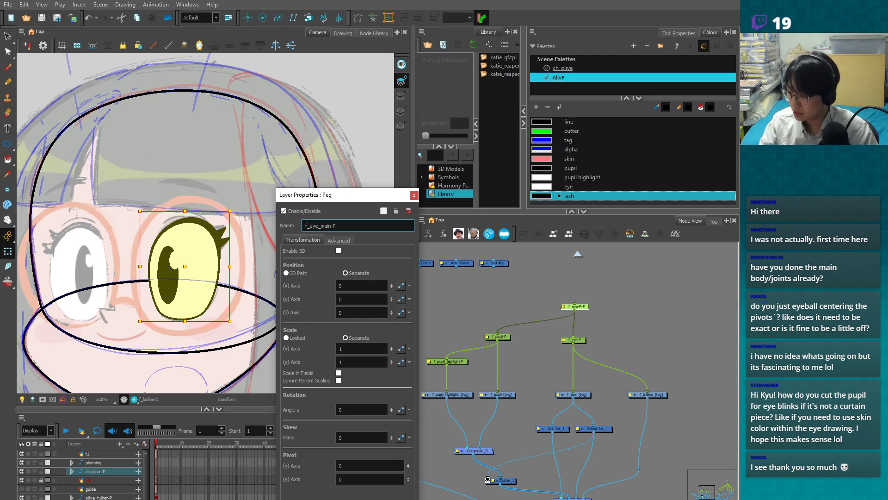
{"action": "key", "text": "Return"}
- Reposition the f_eye_main-P node directly above the f_eye-P peg in the node network
{"action": "left_click_drag", "start_coordinate": [586, 306], "coordinate": [619, 297]}
{"action": "key", "text": "2"}
{"action": "left_click", "coordinate": [617, 298]}
{"action": "left_click", "coordinate": [592, 292]}
{"action": "key", "text": "1"}
{"action": "key", "text": "1"}
{"action": "left_click_drag", "start_coordinate": [567, 472], "coordinate": [547, 497]}
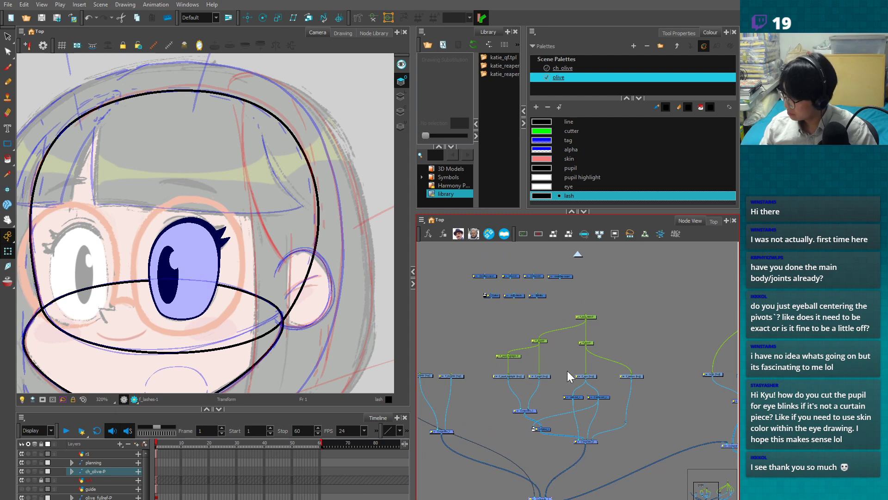
- Test-move the whole front eye with the f_eye_main-P peg
{"action": "left_click", "coordinate": [583, 318]}
{"action": "mouse_move", "coordinate": [200, 265]}
{"action": "left_mouse_down"}
{"action": "mouse_move", "coordinate": [207, 244]}
{"action": "mouse_move", "coordinate": [207, 276]}
{"action": "mouse_move", "coordinate": [203, 267]}
{"action": "left_mouse_up"}
{"action": "left_click", "coordinate": [659, 335]}
- Place a backdrop behind the two rows of loose, unconnected nodes above the eye network
{"action": "key", "text": "2"}
{"action": "mouse_move", "coordinate": [471, 270]}
{"action": "left_mouse_down"}
{"action": "mouse_move", "coordinate": [580, 312]}
{"action": "mouse_move", "coordinate": [587, 339]}
{"action": "mouse_move", "coordinate": [579, 293]}
{"action": "left_mouse_up"}
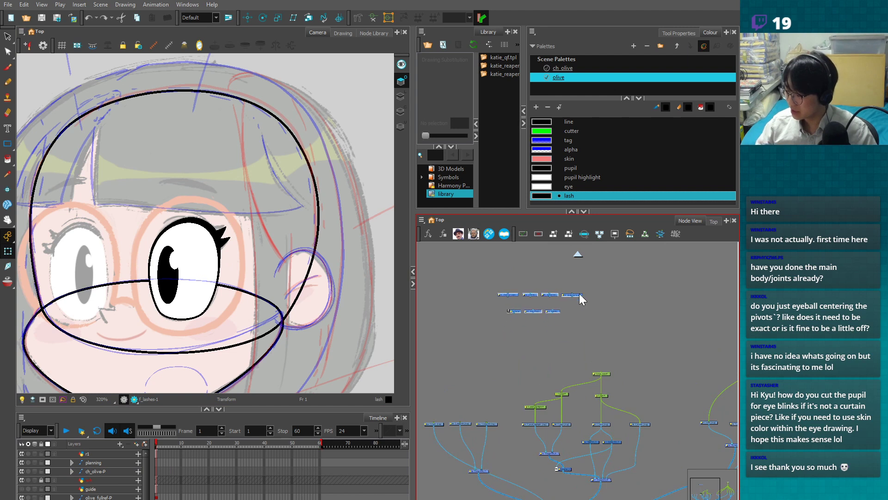
{"action": "left_click", "coordinate": [421, 220]}
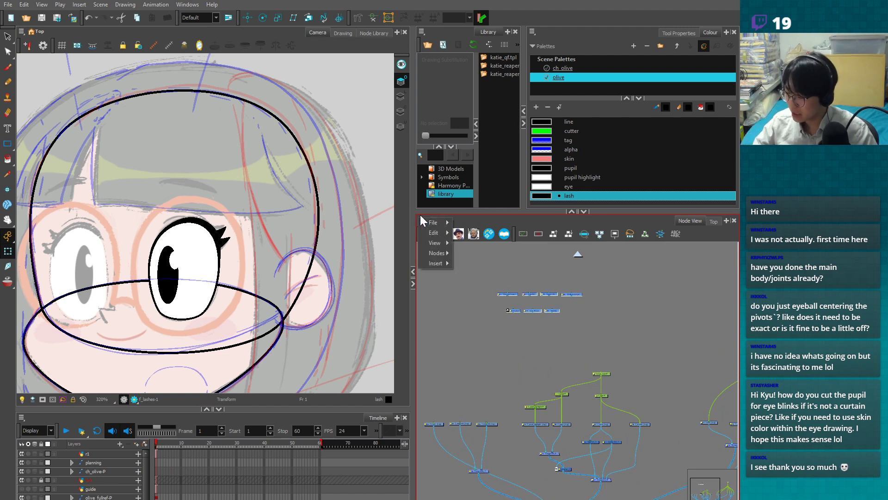
{"action": "mouse_move", "coordinate": [439, 263]}
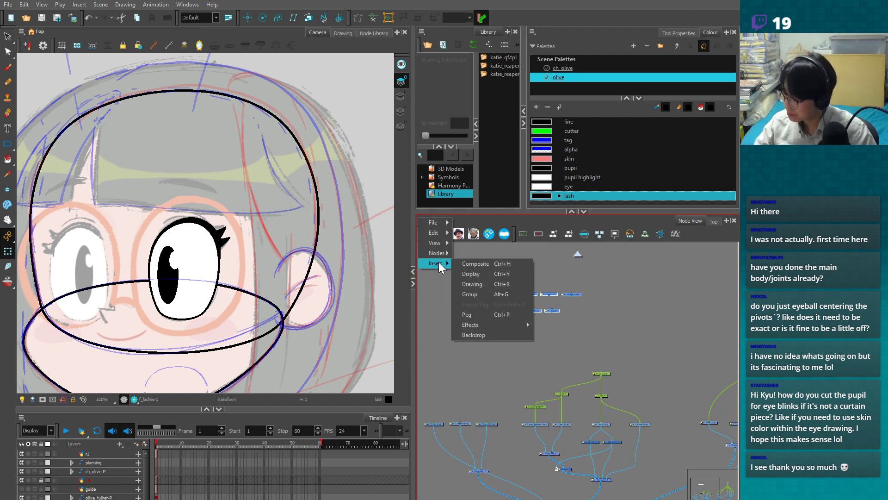
{"action": "left_click", "coordinate": [495, 334]}
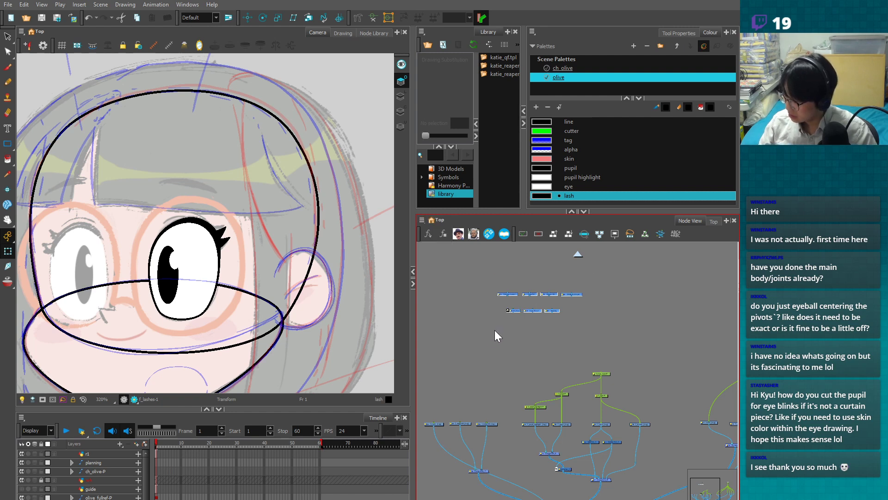
{"action": "left_click", "coordinate": [477, 363]}
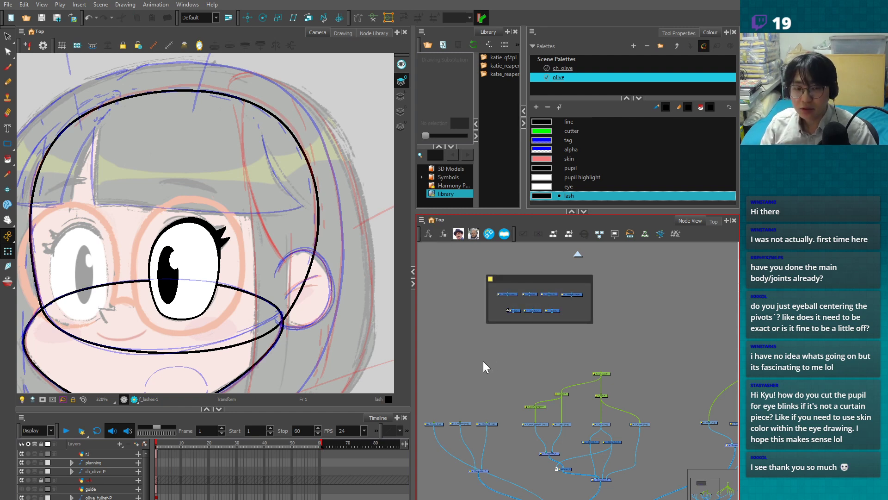
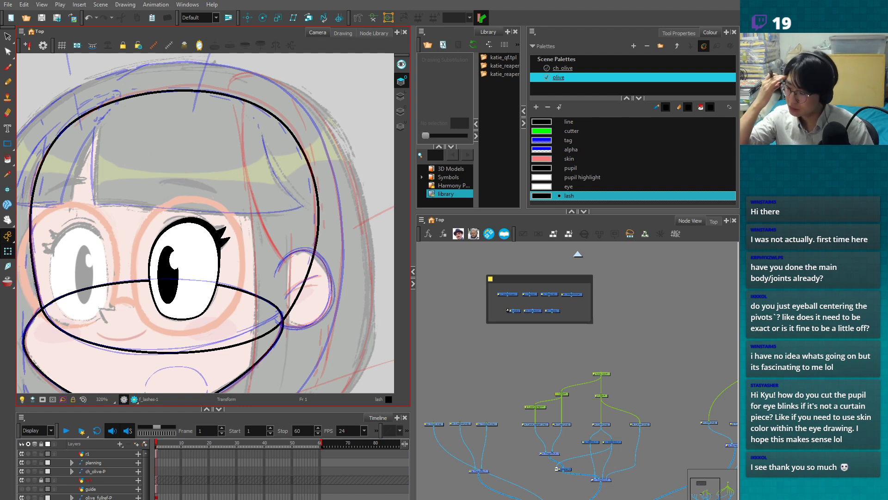
- Take f_brow out of Composite_7 and move the composite up beneath the f_upperlid and f_lowerlid drawings
{"action": "left_click", "coordinate": [488, 374]}
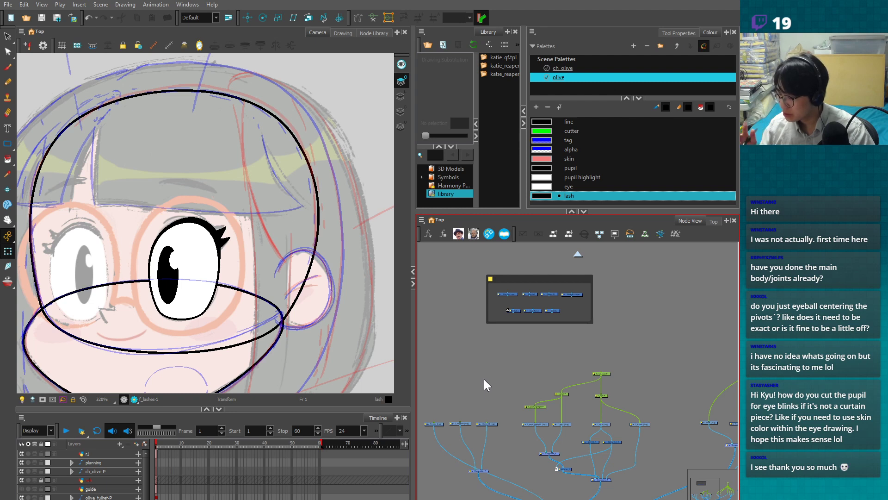
{"action": "scroll", "coordinate": [559, 376], "scroll_direction": "up", "scroll_amount": 3}
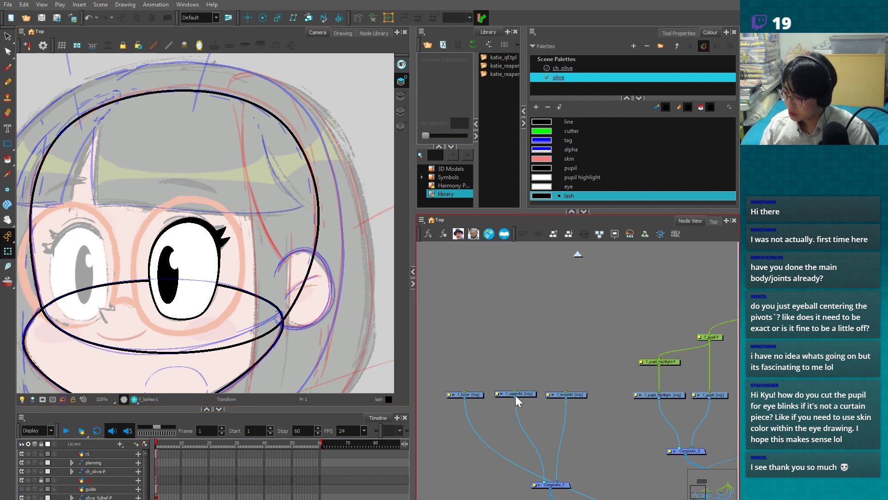
{"action": "scroll", "coordinate": [590, 442], "scroll_direction": "up", "scroll_amount": 2}
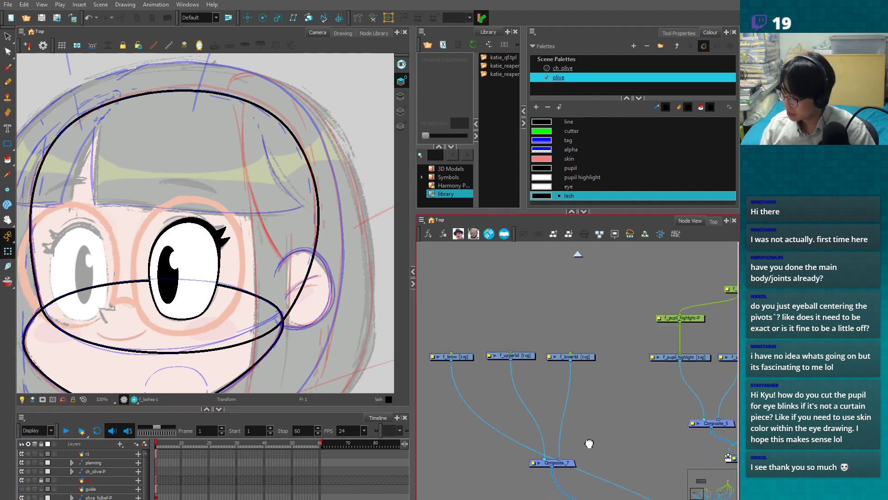
{"action": "left_click", "coordinate": [569, 433]}
{"action": "left_click_drag", "start_coordinate": [569, 433], "coordinate": [561, 404]}
{"action": "scroll", "coordinate": [542, 424], "scroll_direction": "up", "scroll_amount": 1}
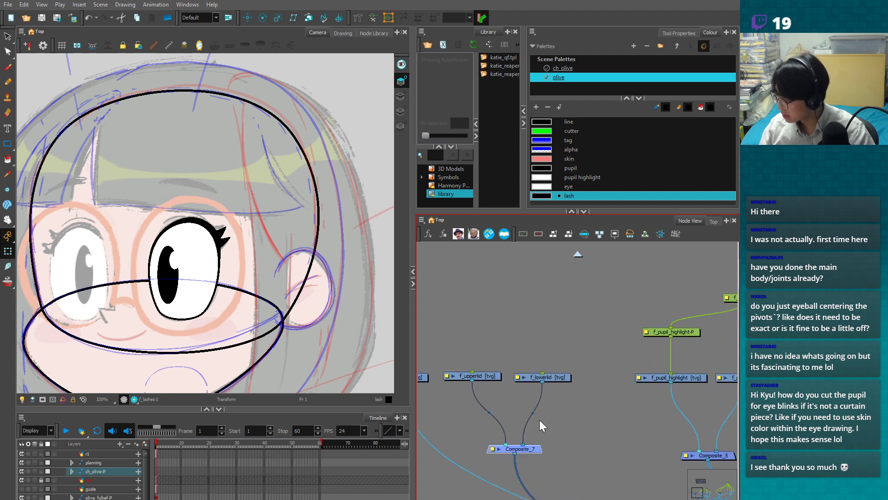
- Select the f_upperlid drawing and the line colour, and examine the eyelids in the reference head poses
{"action": "left_click", "coordinate": [483, 375]}
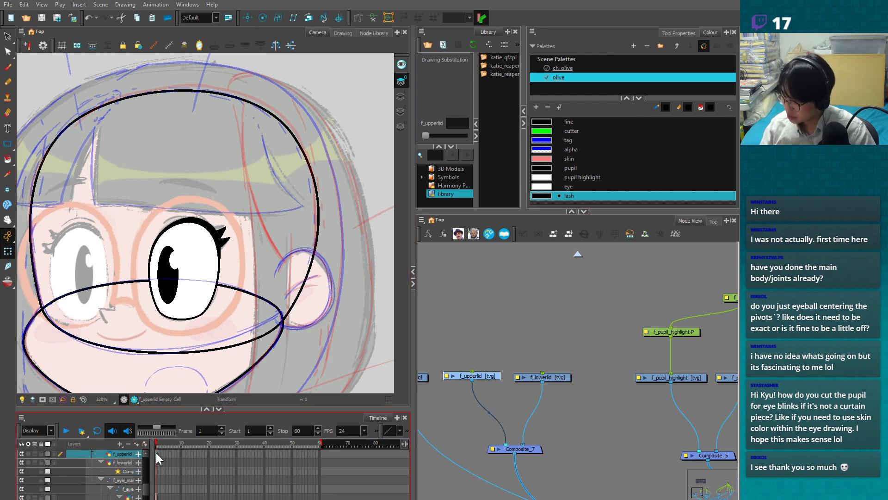
{"action": "left_click", "coordinate": [573, 120]}
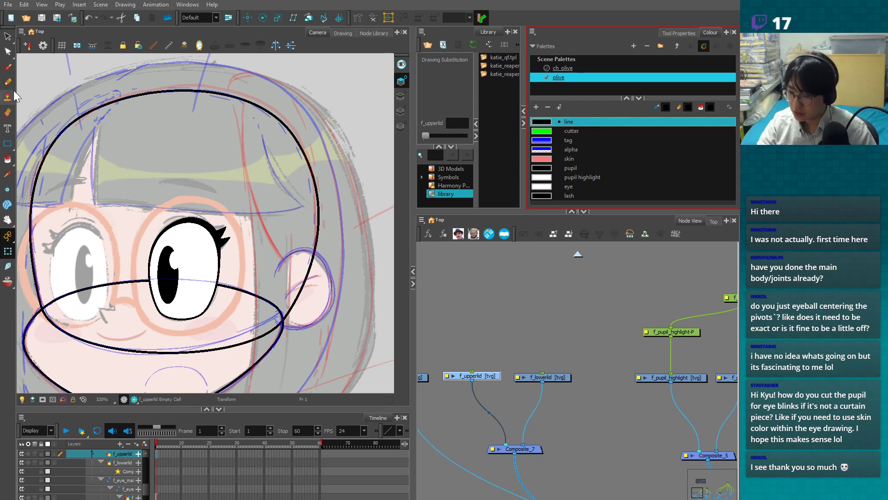
{"action": "key", "text": "1"}
{"action": "left_click_drag", "start_coordinate": [345, 348], "coordinate": [165, 301]}
{"action": "left_click_drag", "start_coordinate": [262, 292], "coordinate": [283, 168]}
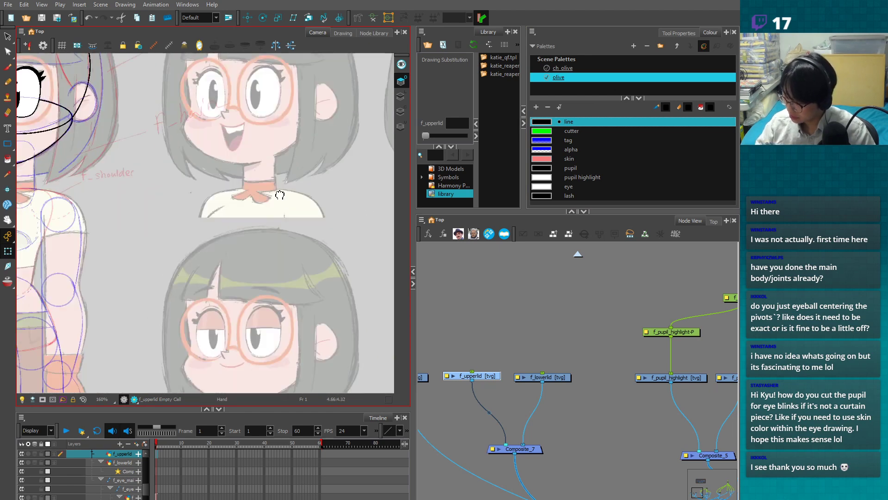
{"action": "mouse_move", "coordinate": [116, 113]}
{"action": "left_mouse_down"}
{"action": "mouse_move", "coordinate": [231, 256]}
{"action": "mouse_move", "coordinate": [319, 340]}
{"action": "left_mouse_up"}
- Try a horizontal Pencil stroke across the upper part of the front eye and undo it
{"action": "left_click", "coordinate": [11, 83]}
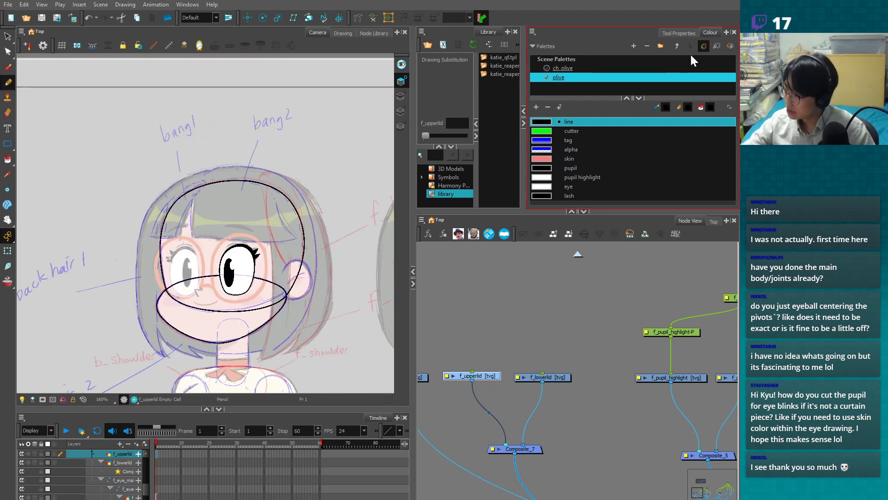
{"action": "left_click", "coordinate": [680, 32]}
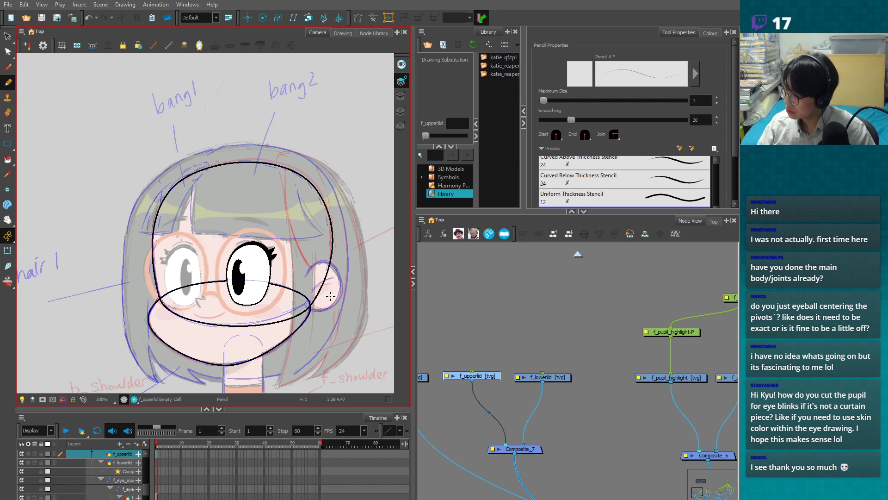
{"action": "key", "text": "2"}
{"action": "left_click_drag", "start_coordinate": [225, 282], "coordinate": [346, 283]}
{"action": "key", "text": "ctrl+z"}
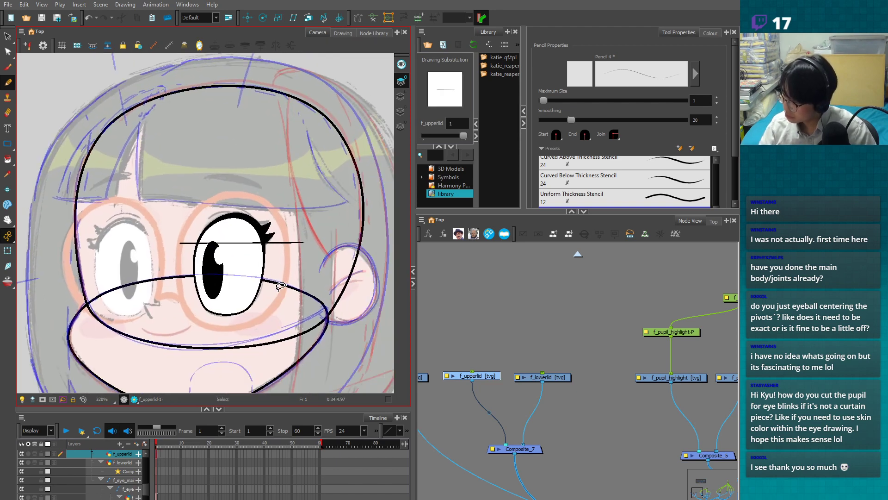
- Set the pencil size to 2, then try another horizontal stroke across the front eye and undo it
{"action": "left_click", "coordinate": [717, 97]}
{"action": "left_click_drag", "start_coordinate": [152, 239], "coordinate": [296, 241]}
{"action": "key", "text": "2"}
{"action": "key", "text": "2"}
{"action": "key", "text": "ctrl+z"}
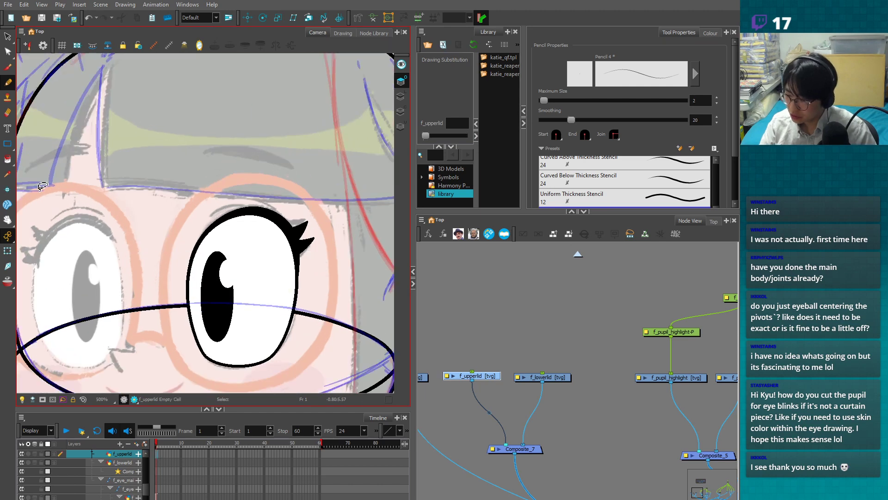
- With the light table on, draw a straight horizontal upper-lid line across the eye's top on the Line Art layer
{"action": "left_click", "coordinate": [10, 146]}
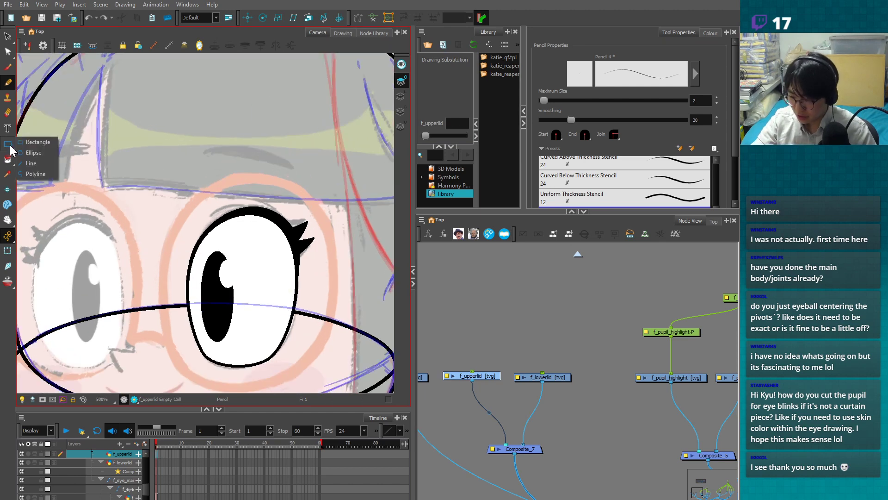
{"action": "left_click", "coordinate": [31, 163]}
{"action": "scroll", "coordinate": [160, 257], "scroll_direction": "right", "scroll_amount": 2}
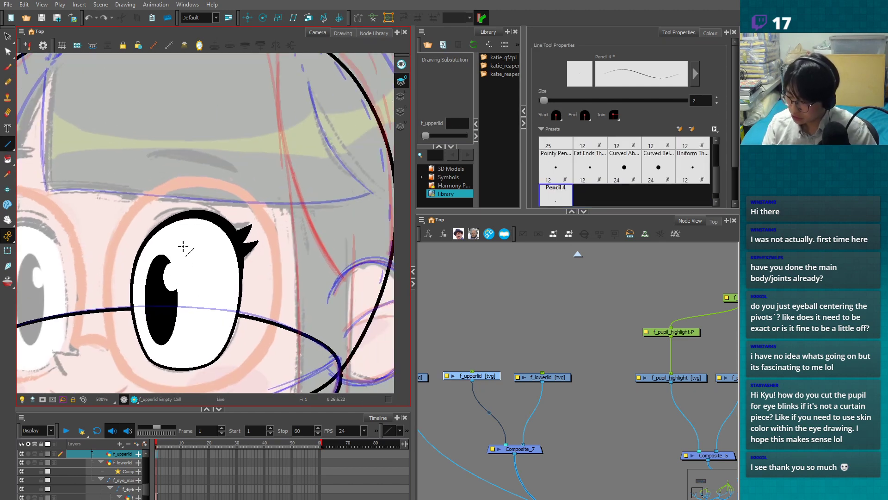
{"action": "left_click", "coordinate": [21, 398]}
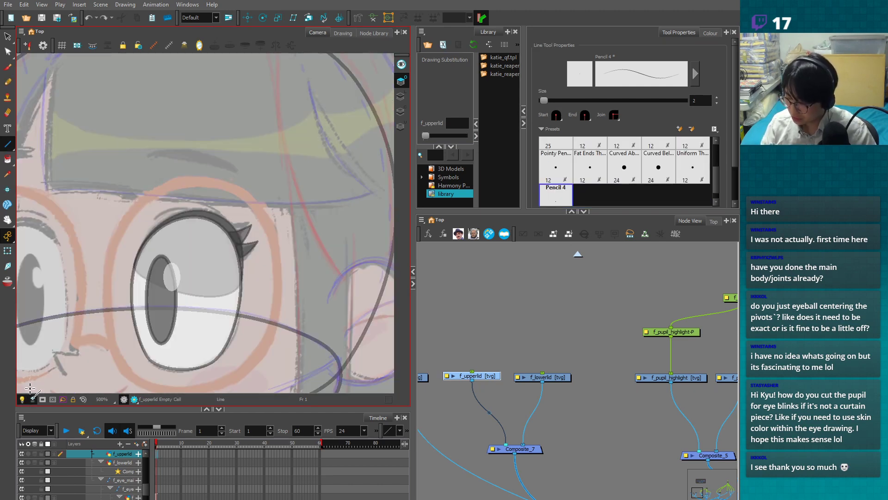
{"action": "left_click", "coordinate": [401, 96]}
{"action": "left_click_drag", "start_coordinate": [88, 216], "coordinate": [311, 218]}
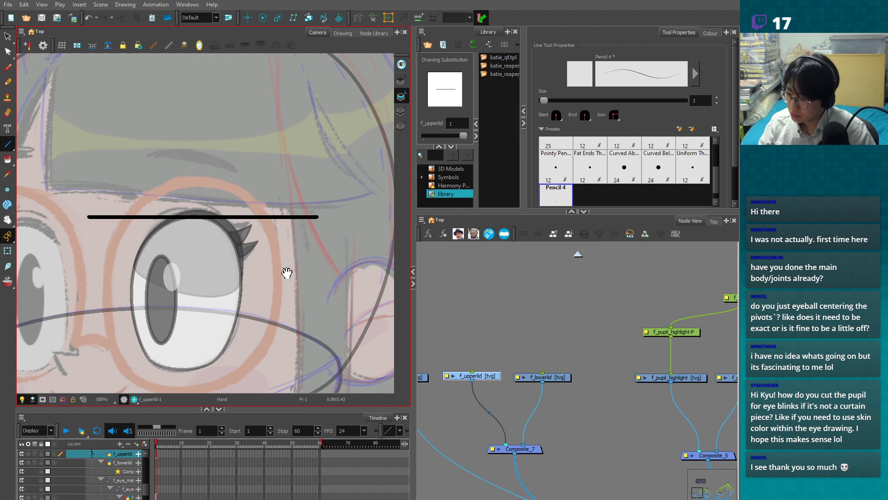
- Shift the upper-lid line slightly sideways and nudge it vertically so it sits centred on the eye's top outline
{"action": "scroll", "coordinate": [287, 273], "scroll_direction": "up", "scroll_amount": 1}
{"action": "key", "text": "alt+s"}
{"action": "left_click", "coordinate": [217, 283]}
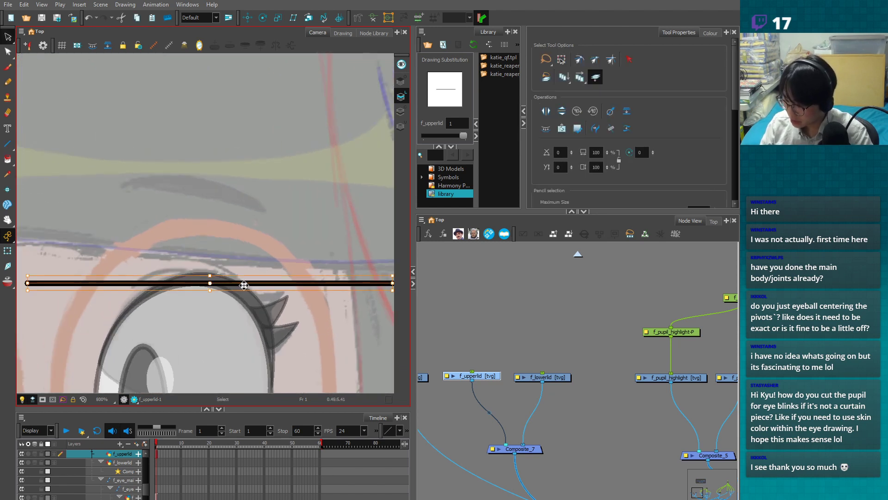
{"action": "left_click_drag", "start_coordinate": [239, 278], "coordinate": [236, 276]}
{"action": "key", "text": "Down"}
{"action": "key", "text": "Down"}
{"action": "key", "text": "Down"}
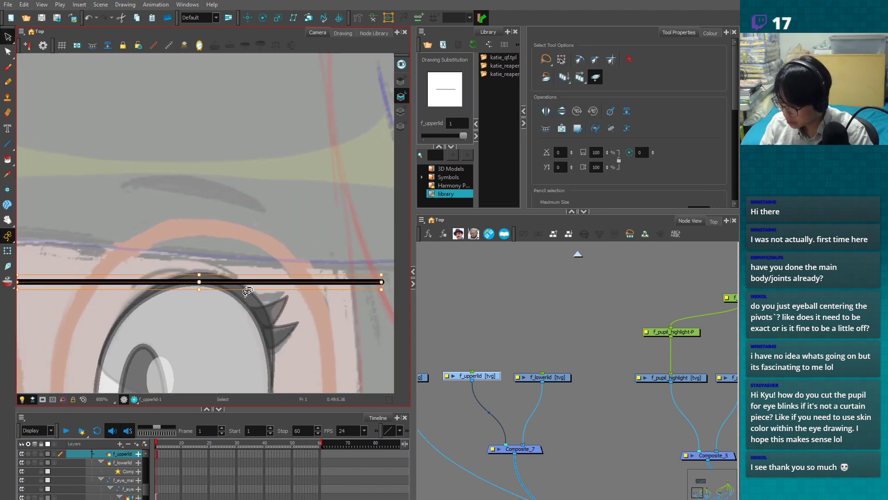
{"action": "left_click", "coordinate": [222, 312]}
- Shorten the upper-lid line so it extends only slightly past both sides of the front eye
{"action": "scroll", "coordinate": [204, 285], "scroll_direction": "down", "scroll_amount": 1}
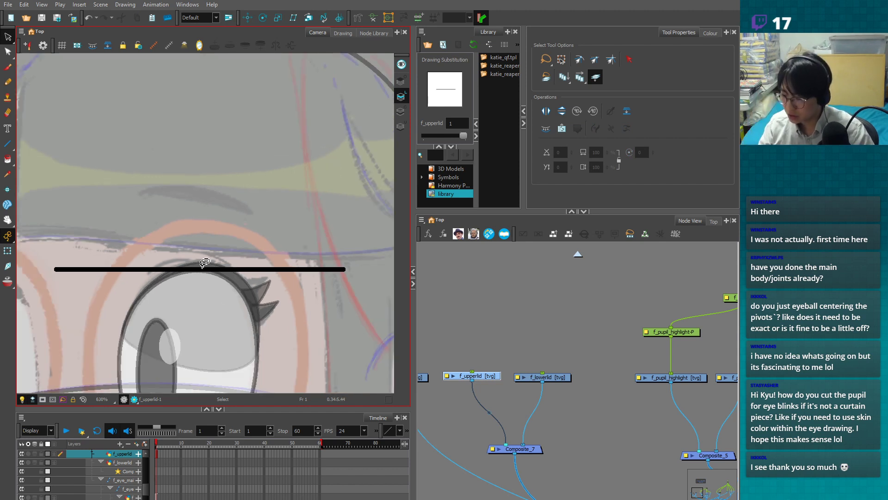
{"action": "scroll", "coordinate": [291, 259], "scroll_direction": "down", "scroll_amount": 1}
{"action": "left_click_drag", "start_coordinate": [251, 254], "coordinate": [297, 273]}
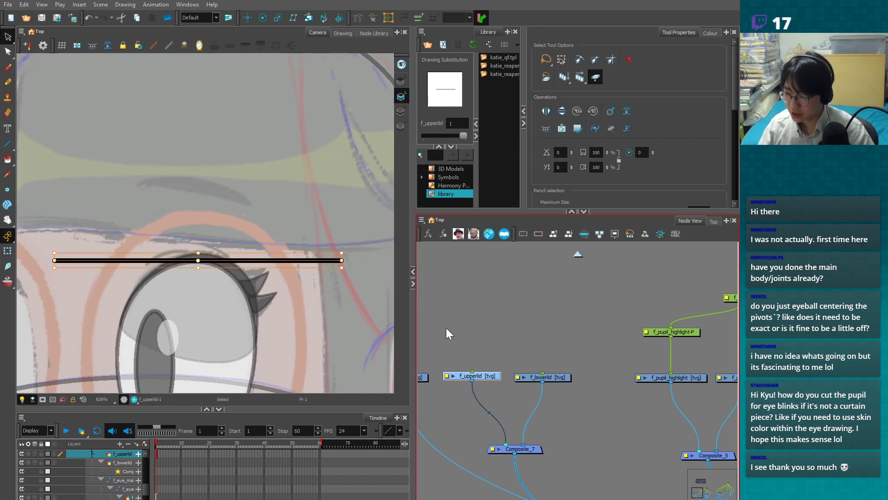
{"action": "left_click", "coordinate": [439, 327]}
{"action": "scroll", "coordinate": [308, 323], "scroll_direction": "down", "scroll_amount": 3}
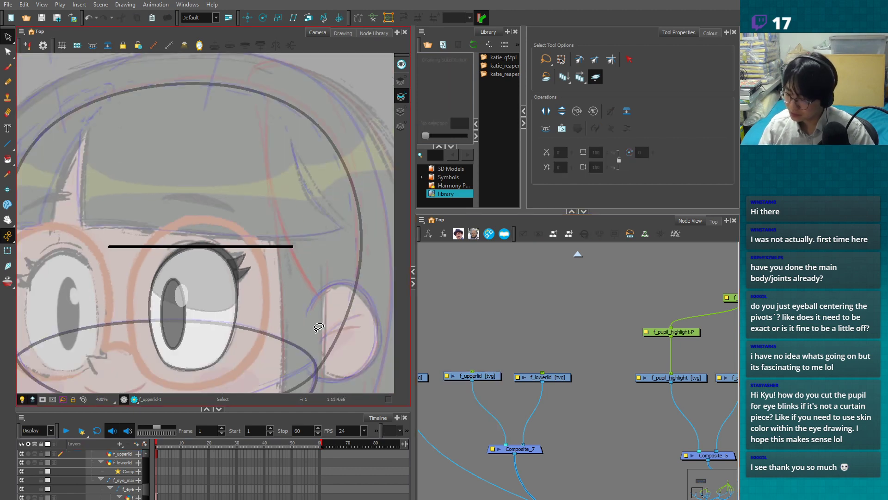
{"action": "mouse_move", "coordinate": [258, 272]}
{"action": "left_mouse_down"}
{"action": "mouse_move", "coordinate": [293, 243]}
{"action": "mouse_move", "coordinate": [261, 246]}
{"action": "left_mouse_up"}
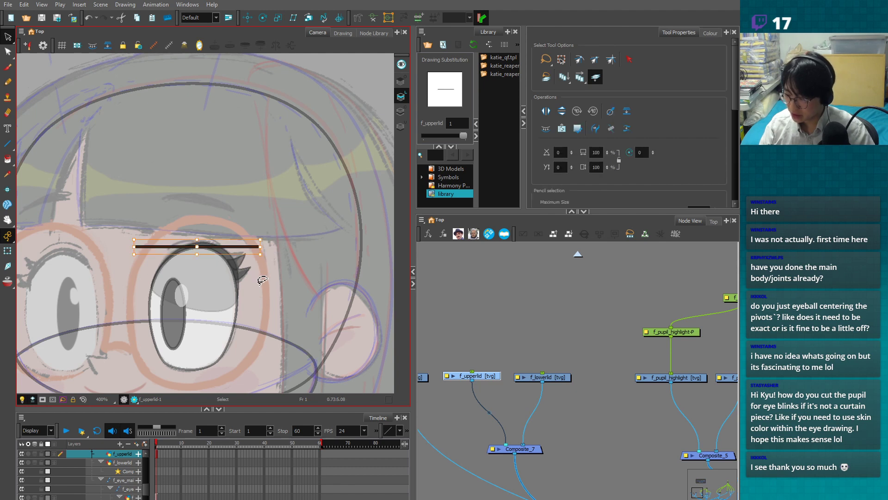
{"action": "key", "text": "2"}
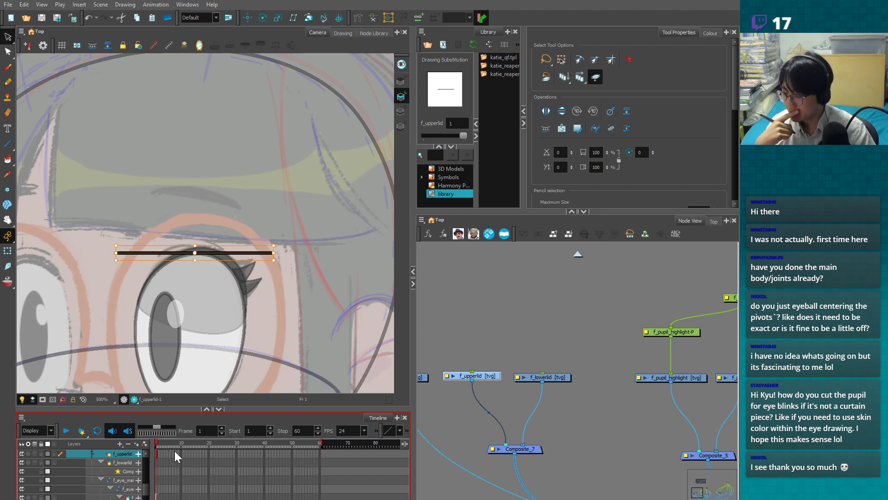
{"action": "key", "text": "1"}
{"action": "key", "text": "1"}
{"action": "left_click_drag", "start_coordinate": [282, 312], "coordinate": [279, 302]}
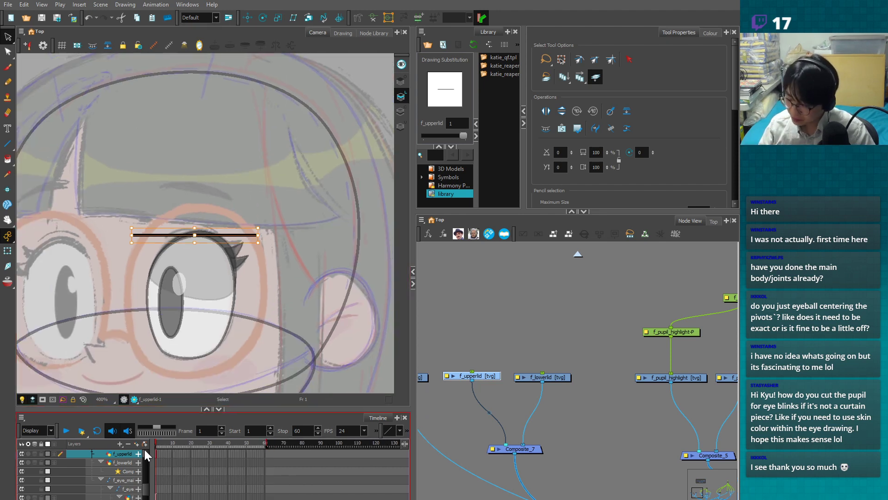
{"action": "scroll", "coordinate": [147, 479], "scroll_direction": "down", "scroll_amount": 2}
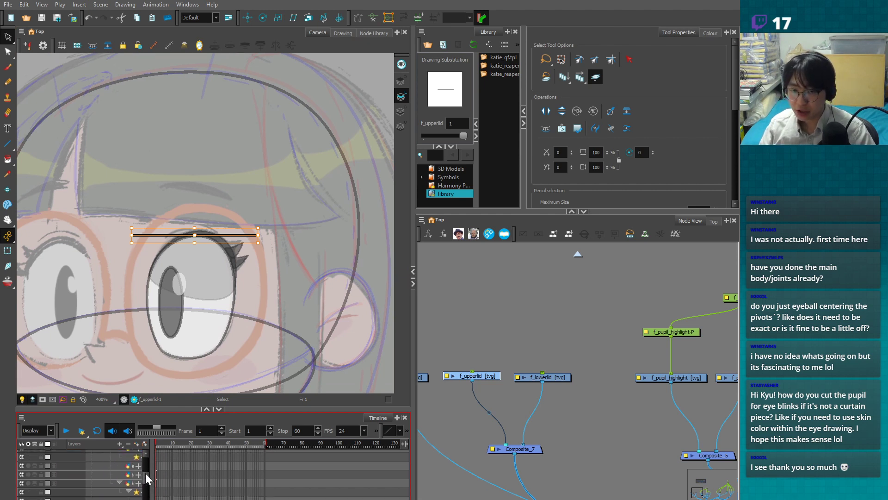
- Try a horizontal brush stroke across the eye on the f_upperlid drawing in the cutter colour, and undo it
{"action": "scroll", "coordinate": [148, 478], "scroll_direction": "up", "scroll_amount": 3}
{"action": "left_click", "coordinate": [137, 457]}
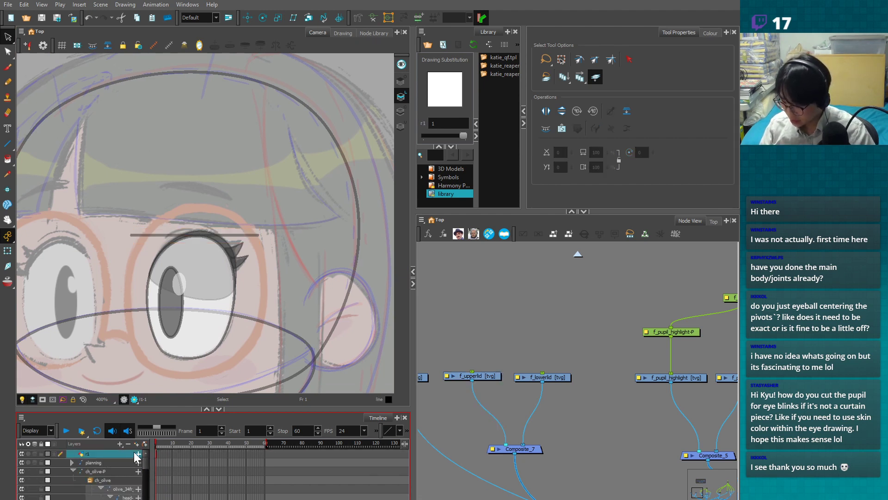
{"action": "key", "text": "alt+b"}
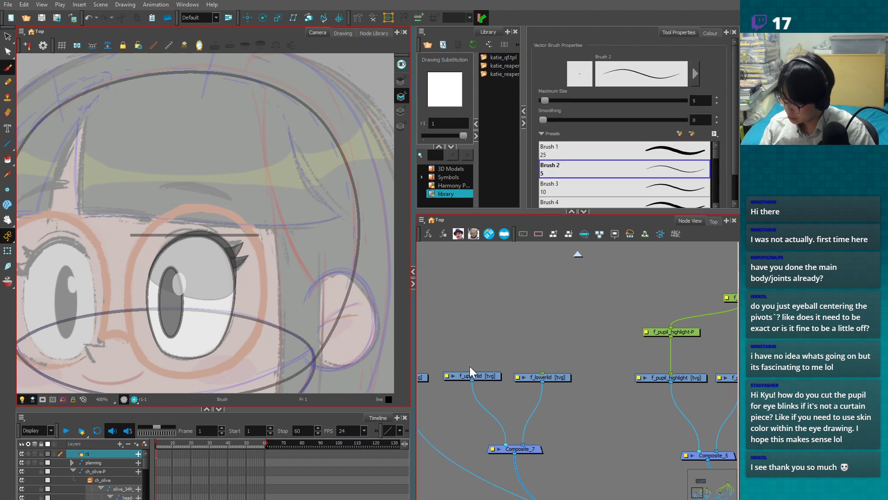
{"action": "left_click", "coordinate": [473, 376]}
{"action": "left_click", "coordinate": [708, 33]}
{"action": "left_click", "coordinate": [551, 131]}
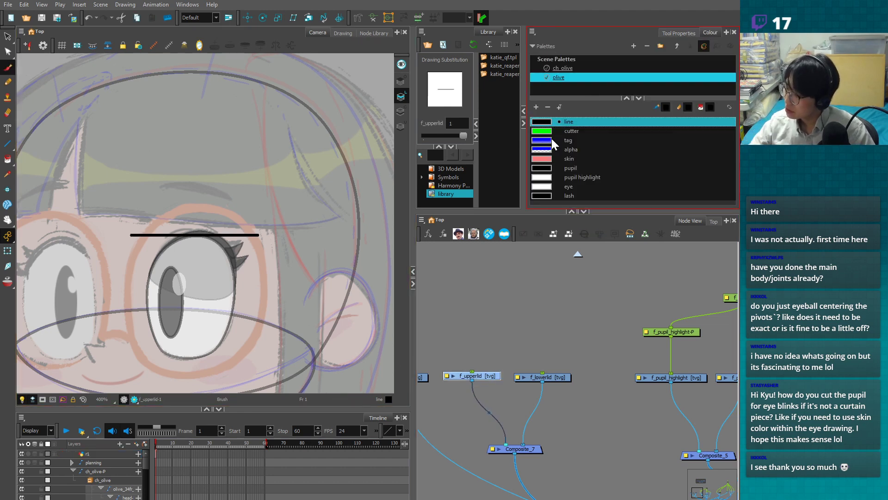
{"action": "scroll", "coordinate": [288, 272], "scroll_direction": "up", "scroll_amount": 1}
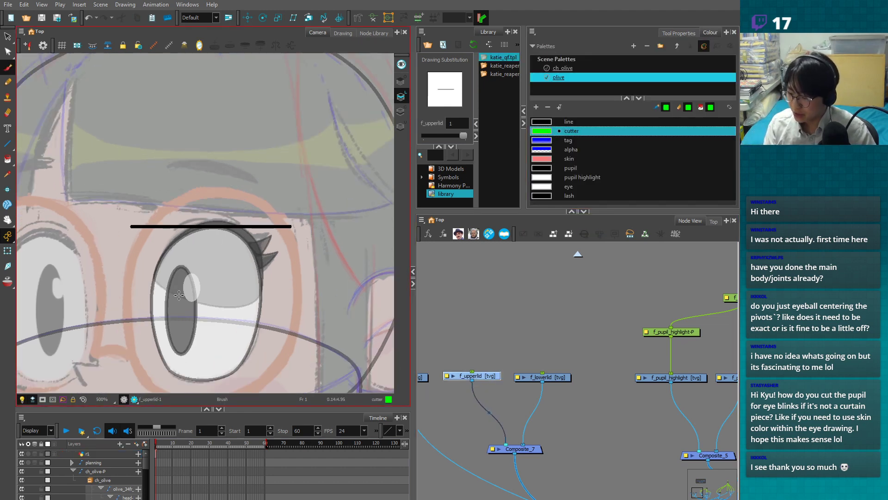
{"action": "left_click_drag", "start_coordinate": [112, 295], "coordinate": [284, 295]}
{"action": "key", "text": "ctrl+z"}
{"action": "key", "text": "ctrl+z"}
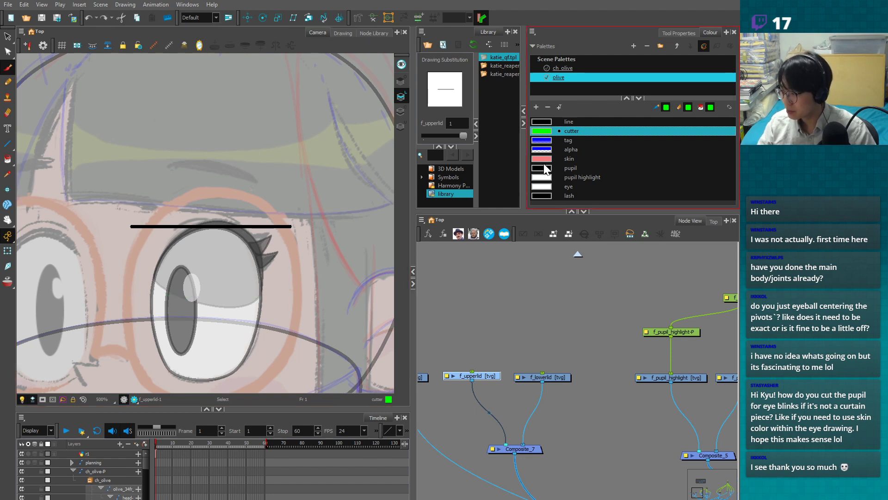
- Try the same horizontal stroke across the eye in the skin colour, and undo it
{"action": "left_click", "coordinate": [549, 161]}
{"action": "left_click_drag", "start_coordinate": [107, 296], "coordinate": [288, 296]}
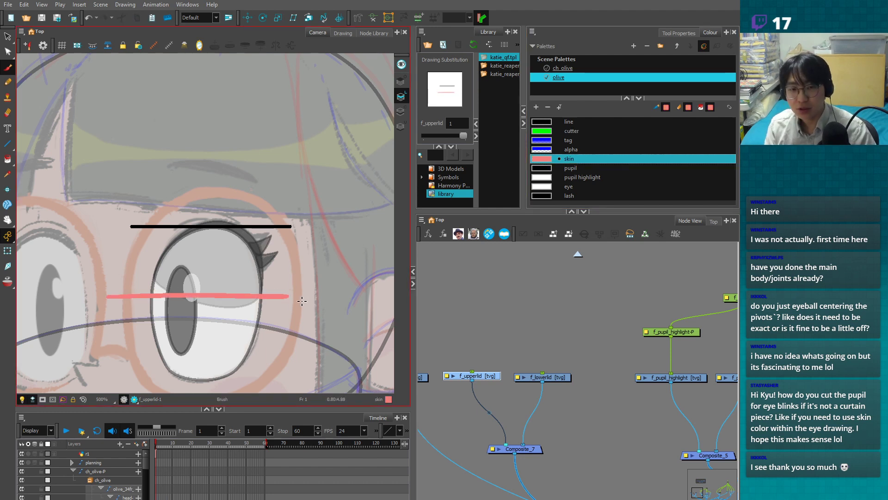
{"action": "key", "text": "ctrl+z"}
- Try straight closed-lid strokes across the middle of the eye in the line colour, undoing each one
{"action": "left_click", "coordinate": [546, 122]}
{"action": "mouse_move", "coordinate": [113, 298]}
{"action": "left_mouse_down"}
{"action": "mouse_move", "coordinate": [303, 296]}
{"action": "mouse_move", "coordinate": [113, 300]}
{"action": "left_mouse_up"}
{"action": "key", "text": "alt+s"}
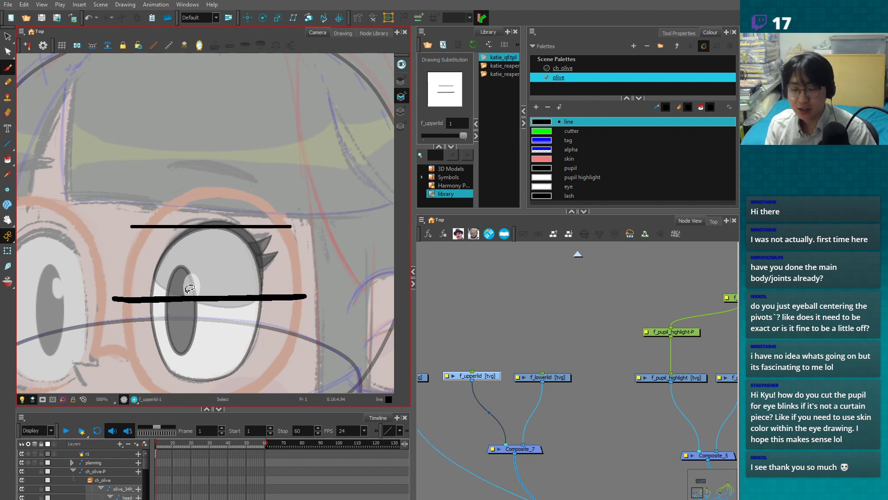
{"action": "key", "text": "ctrl+z"}
{"action": "mouse_move", "coordinate": [129, 315]}
{"action": "left_mouse_down"}
{"action": "mouse_move", "coordinate": [237, 301]}
{"action": "mouse_move", "coordinate": [279, 312]}
{"action": "left_mouse_up"}
{"action": "key", "text": "alt+s"}
{"action": "key", "text": "ctrl+z"}
- Try one upward-arched and two downward-curved lid strokes across the eye, undoing each one
{"action": "mouse_move", "coordinate": [134, 345]}
{"action": "left_mouse_down"}
{"action": "mouse_move", "coordinate": [188, 301]}
{"action": "mouse_move", "coordinate": [261, 323]}
{"action": "mouse_move", "coordinate": [283, 350]}
{"action": "left_mouse_up"}
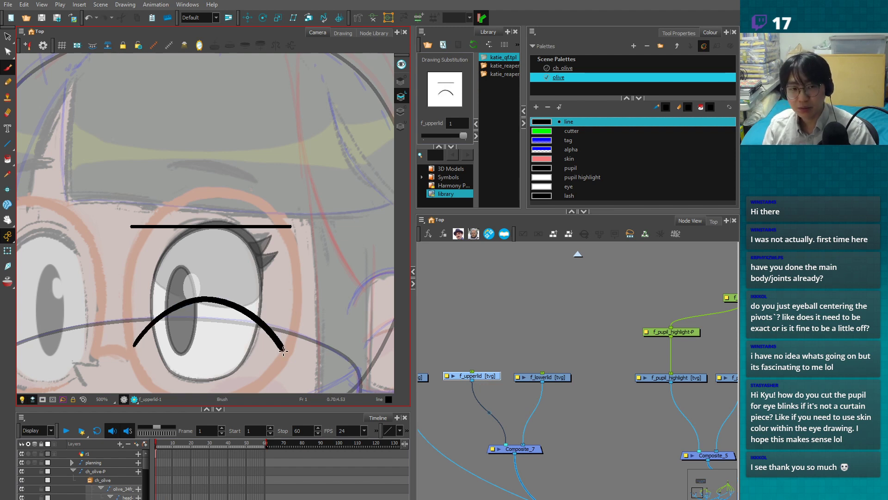
{"action": "key", "text": "ctrl+z"}
{"action": "mouse_move", "coordinate": [135, 280]}
{"action": "left_mouse_down"}
{"action": "mouse_move", "coordinate": [170, 292]}
{"action": "mouse_move", "coordinate": [299, 287]}
{"action": "left_mouse_up"}
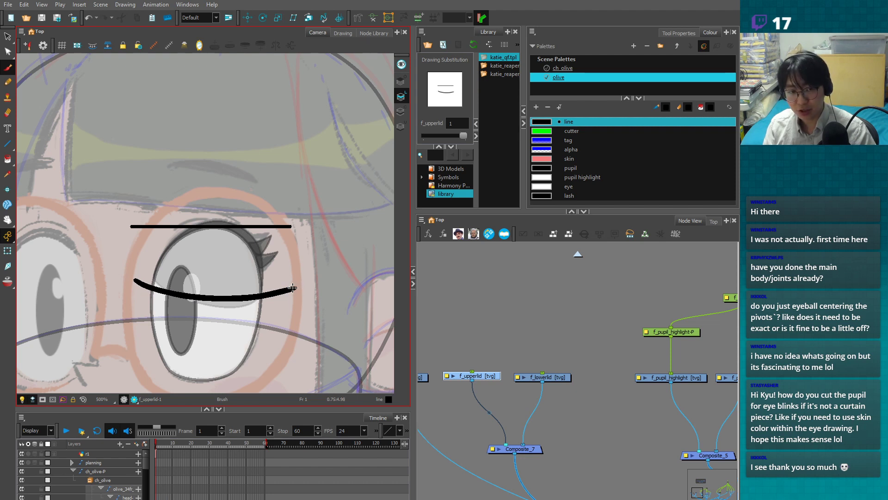
{"action": "key", "text": "ctrl+z"}
{"action": "mouse_move", "coordinate": [137, 249]}
{"action": "left_mouse_down"}
{"action": "mouse_move", "coordinate": [142, 262]}
{"action": "mouse_move", "coordinate": [298, 250]}
{"action": "left_mouse_up"}
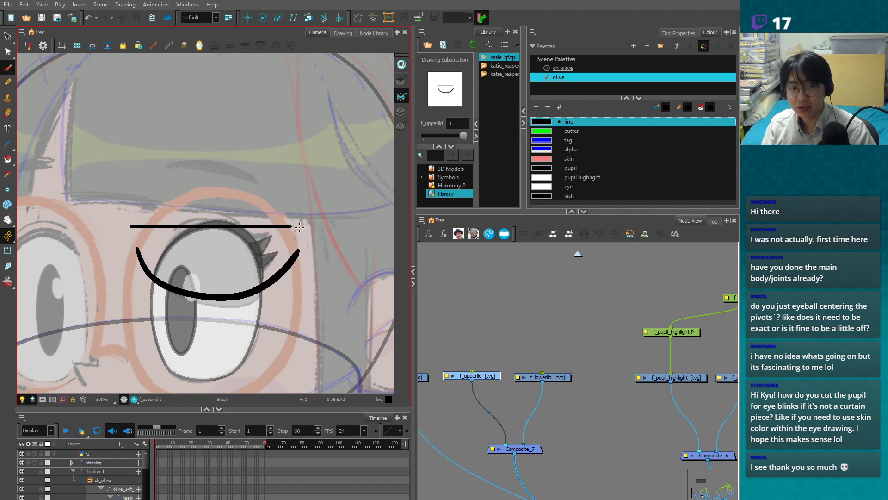
{"action": "key", "text": "ctrl+z"}
- Sketch four sample lid curves around the straight upper lid line, two arching down and two curving up, and undo them
{"action": "left_click_drag", "start_coordinate": [285, 283], "coordinate": [276, 318]}
{"action": "key", "text": "2"}
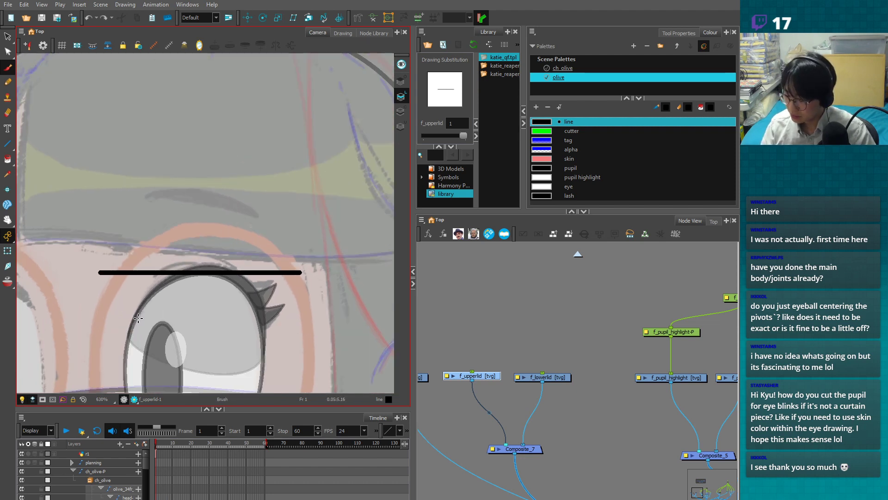
{"action": "mouse_move", "coordinate": [99, 330]}
{"action": "left_mouse_down"}
{"action": "mouse_move", "coordinate": [176, 278]}
{"action": "mouse_move", "coordinate": [296, 314]}
{"action": "left_mouse_up"}
{"action": "left_click_drag", "start_coordinate": [110, 359], "coordinate": [288, 341]}
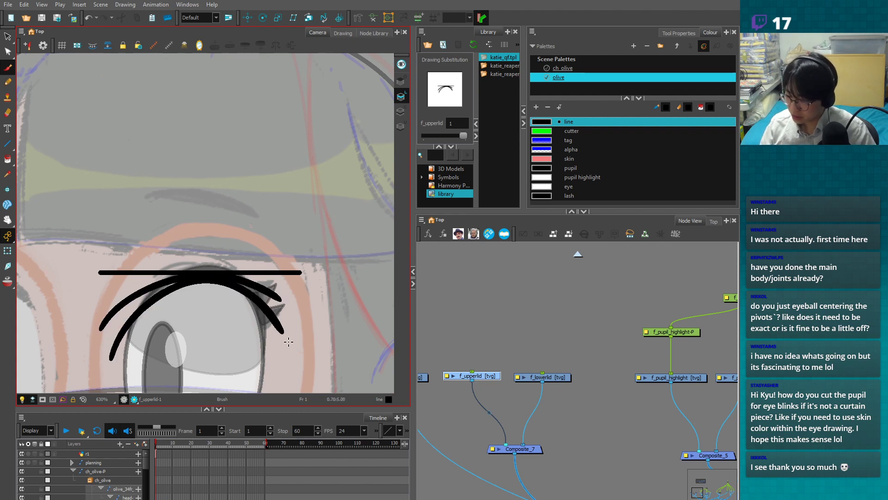
{"action": "left_click_drag", "start_coordinate": [119, 254], "coordinate": [308, 245]}
{"action": "mouse_move", "coordinate": [128, 208]}
{"action": "left_mouse_down"}
{"action": "mouse_move", "coordinate": [273, 234]}
{"action": "mouse_move", "coordinate": [287, 183]}
{"action": "left_mouse_up"}
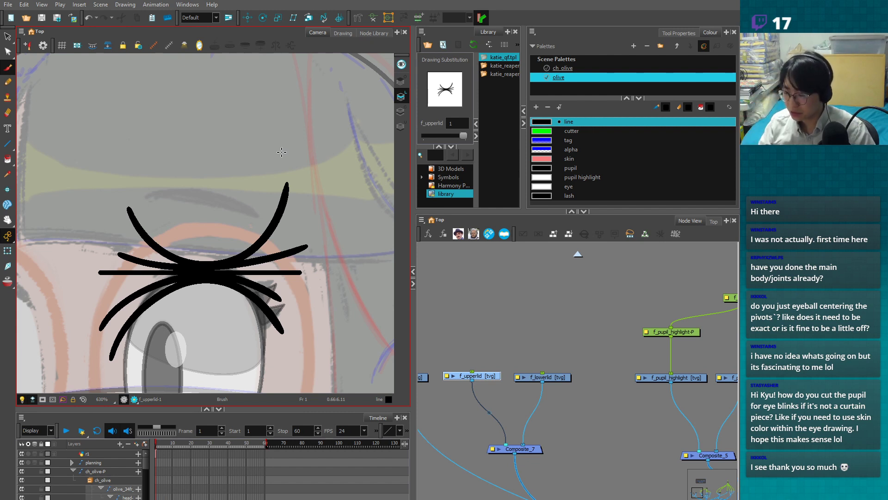
{"action": "key", "text": "alt+s"}
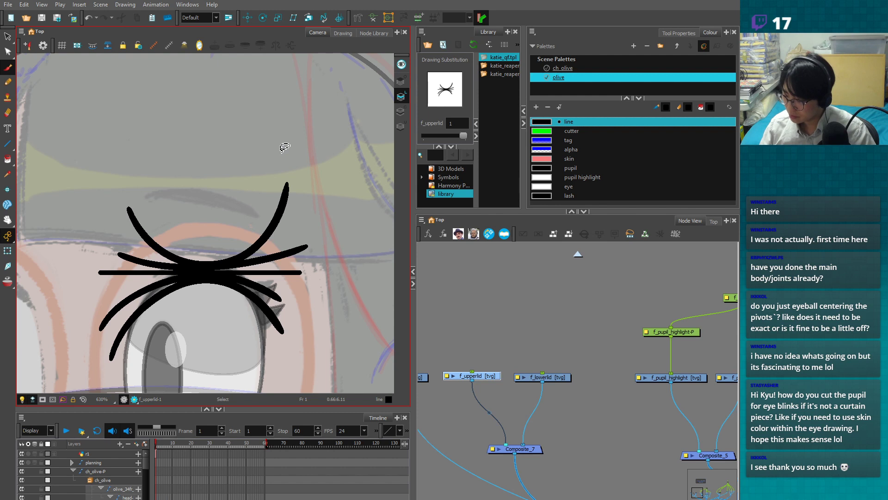
{"action": "key", "text": "ctrl+z"}
{"action": "key", "text": "ctrl+z"}
{"action": "key", "text": "ctrl+z"}
{"action": "key", "text": "ctrl+z"}
{"action": "key", "text": "alt+b"}
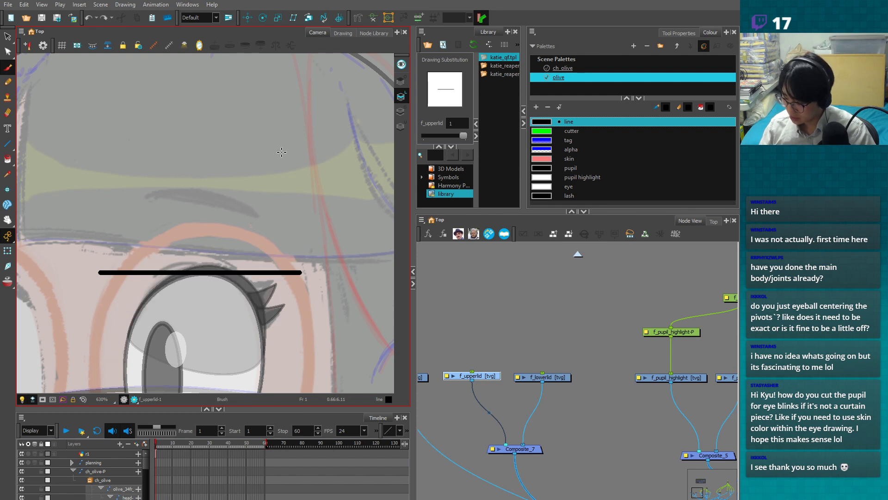
- Extend the exposure of layer r1 to about frame 15 and of the collapsed ch_olive-P layers to frame 44
{"action": "left_click", "coordinate": [155, 454]}
{"action": "scroll", "coordinate": [167, 457], "scroll_direction": "up", "scroll_amount": 3}
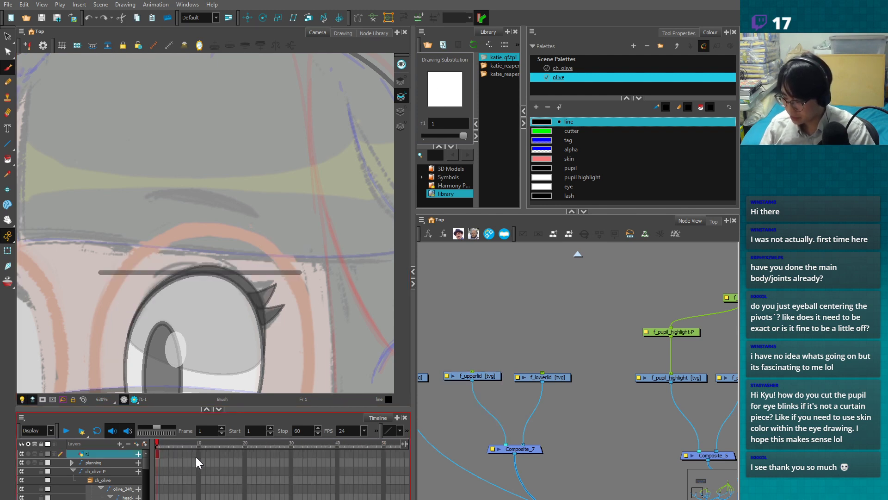
{"action": "left_click", "coordinate": [222, 455]}
{"action": "key", "text": "F5"}
{"action": "left_click", "coordinate": [158, 445]}
{"action": "key", "text": "shift+minus"}
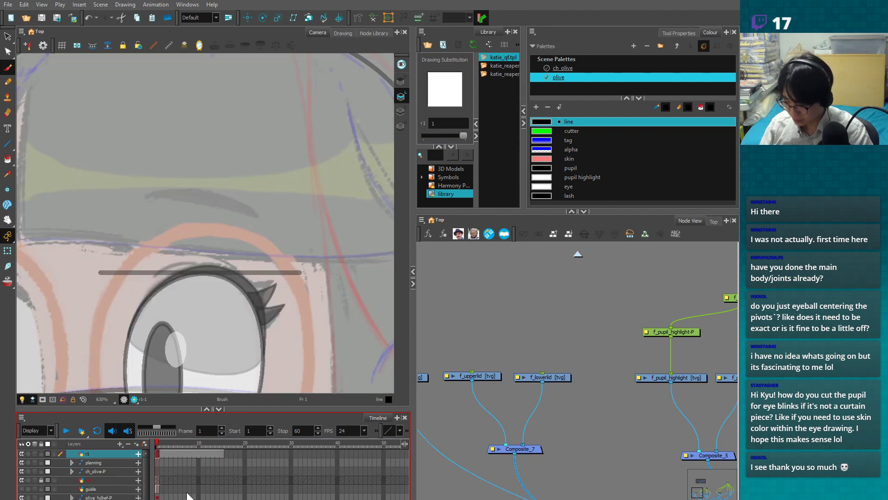
{"action": "left_click", "coordinate": [356, 471]}
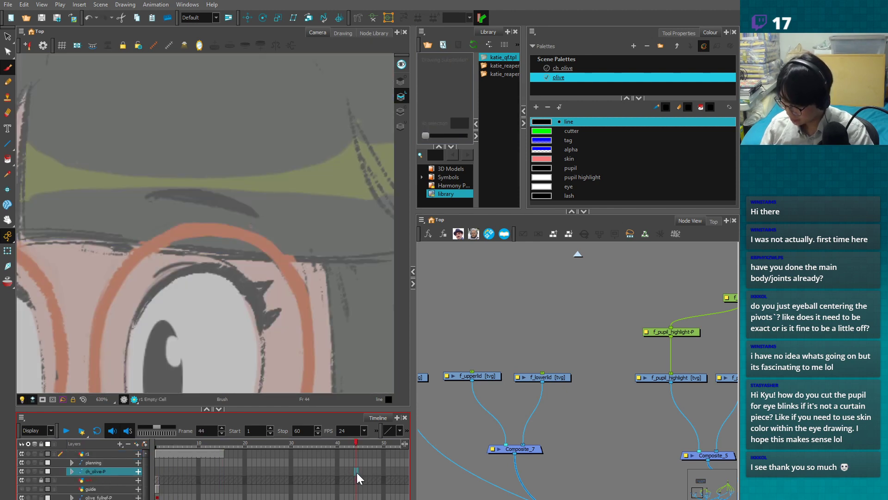
{"action": "left_click", "coordinate": [157, 471]}
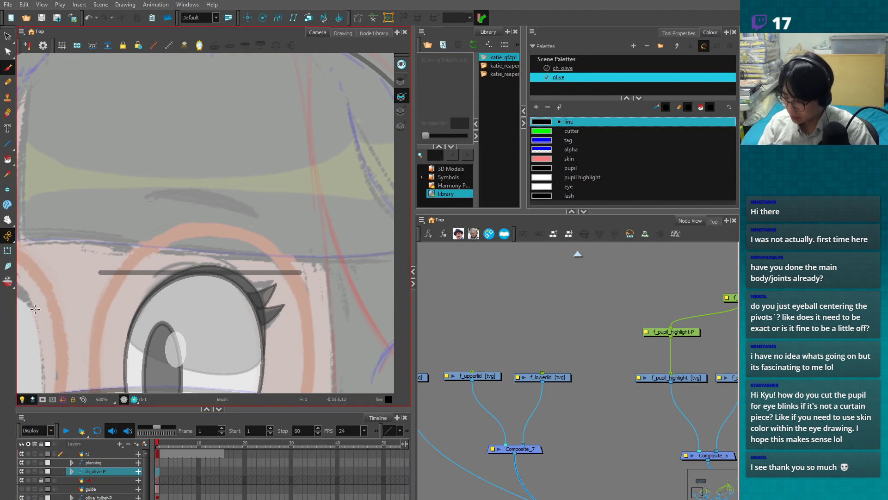
- Select f_upperlid at frame 2 for transforming, make the timeline taller and extend the background layer's exposure to frame 38
{"action": "left_click", "coordinate": [7, 251]}
{"action": "left_click", "coordinate": [476, 376]}
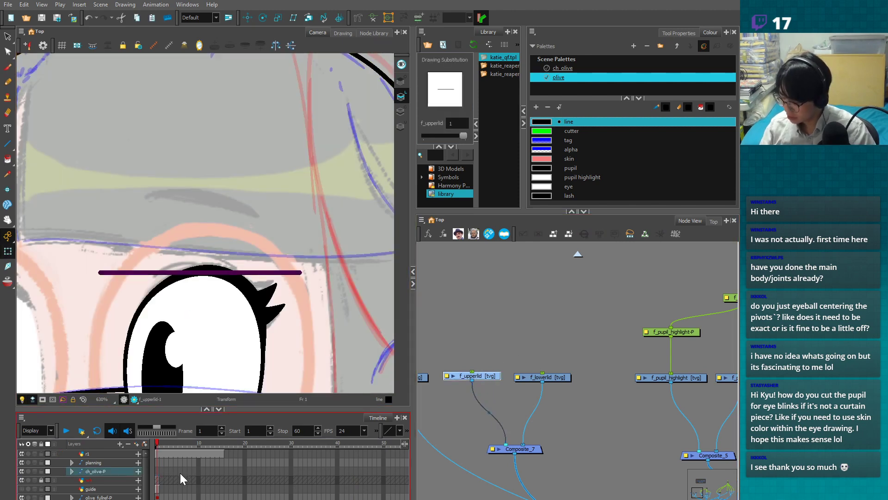
{"action": "left_click", "coordinate": [162, 472]}
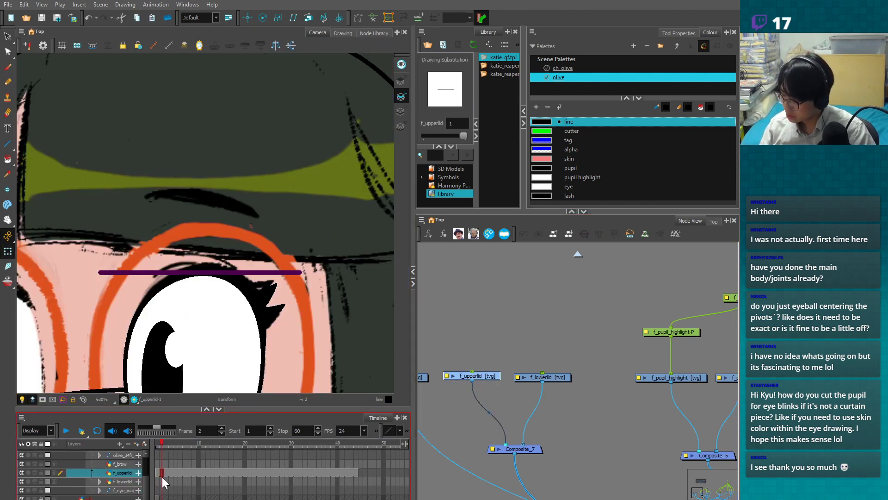
{"action": "left_click", "coordinate": [158, 474]}
{"action": "left_click", "coordinate": [161, 474]}
{"action": "left_click_drag", "start_coordinate": [222, 410], "coordinate": [241, 389]}
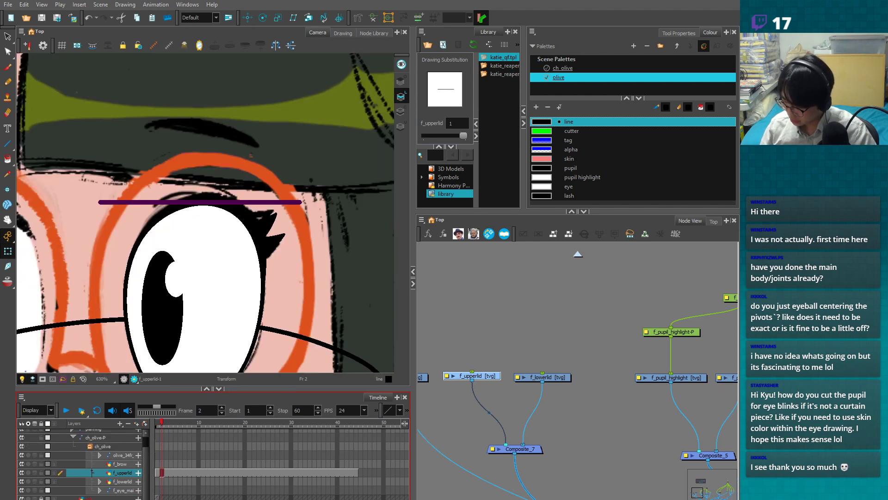
{"action": "left_click_drag", "start_coordinate": [160, 498], "coordinate": [330, 498]}
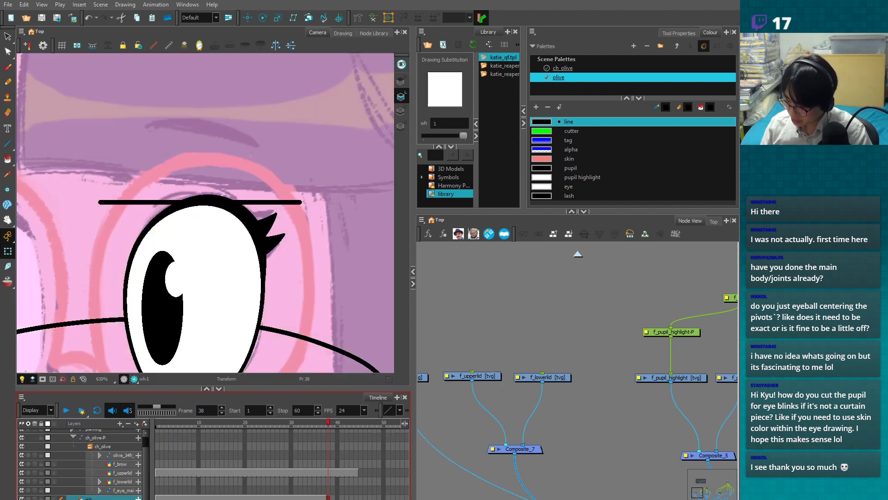
- Duplicate the f_upperlid drawing so that frames 2 to 5 each hold their own copy
{"action": "left_click", "coordinate": [158, 474]}
{"action": "left_click", "coordinate": [161, 474]}
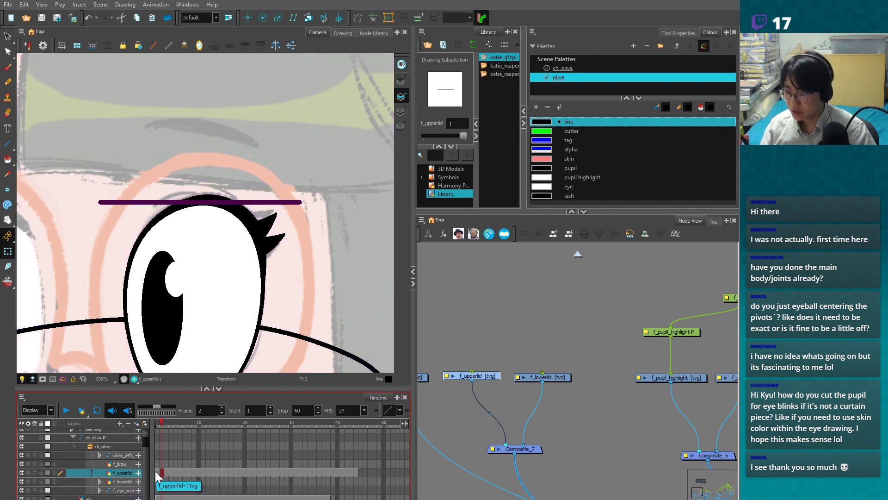
{"action": "left_click", "coordinate": [165, 473]}
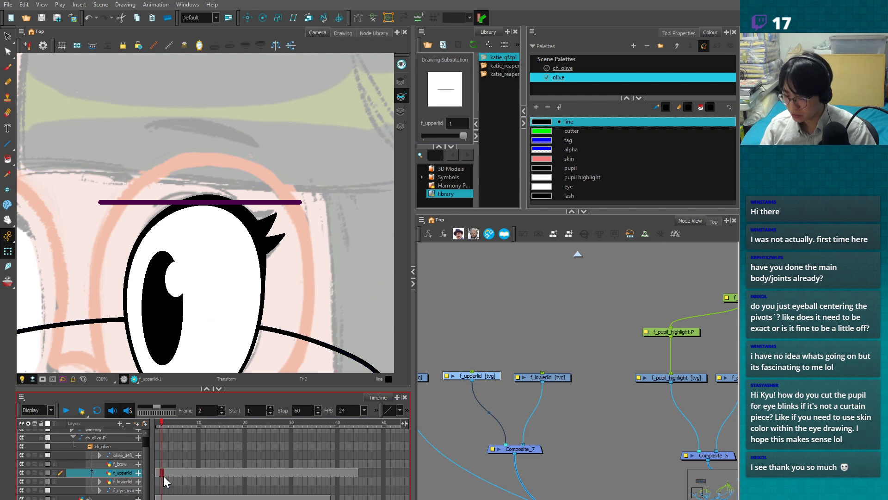
{"action": "left_click", "coordinate": [171, 473]}
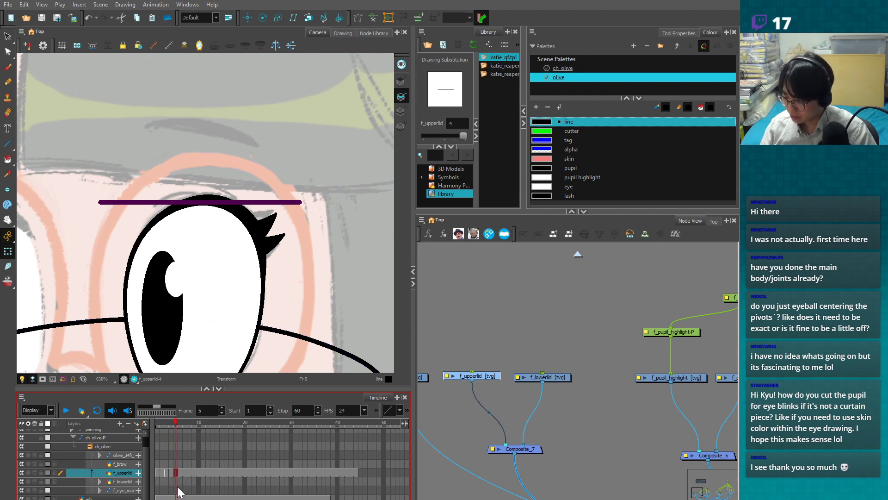
{"action": "left_click", "coordinate": [176, 473]}
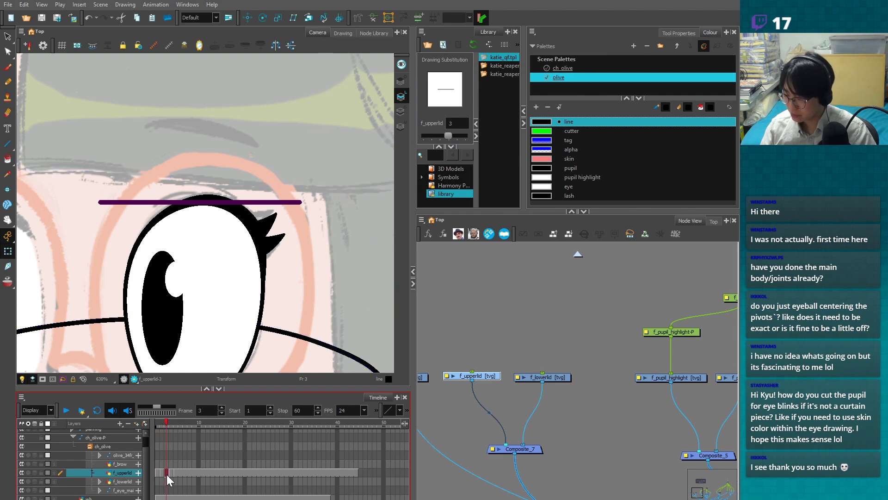
{"action": "left_click", "coordinate": [179, 473]}
{"action": "left_click", "coordinate": [159, 473]}
{"action": "left_click", "coordinate": [163, 472]}
- Enlarge the Library view so the Drawing Substitution preview has more width and height
{"action": "left_click_drag", "start_coordinate": [411, 169], "coordinate": [356, 166]}
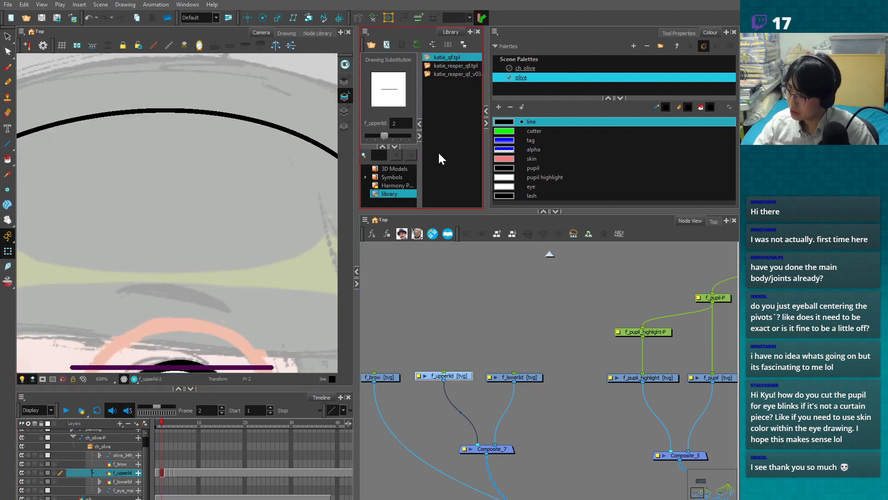
{"action": "left_click_drag", "start_coordinate": [426, 158], "coordinate": [529, 159]}
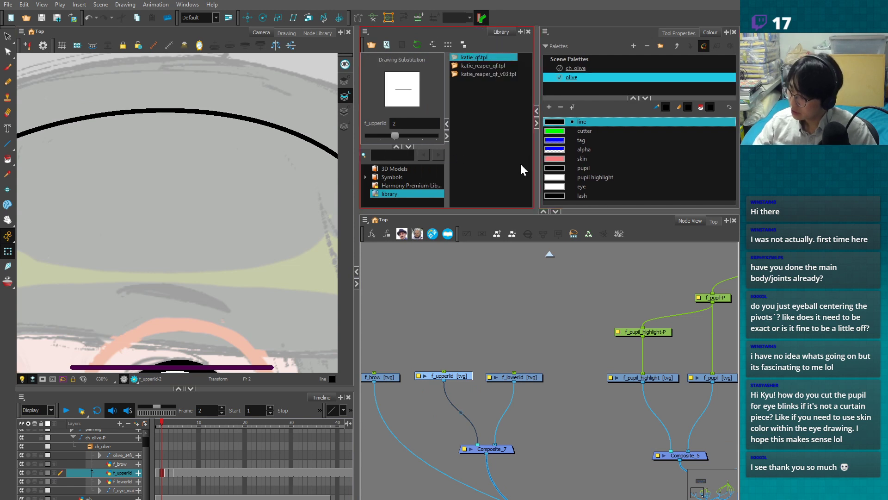
{"action": "left_click_drag", "start_coordinate": [494, 210], "coordinate": [494, 256]}
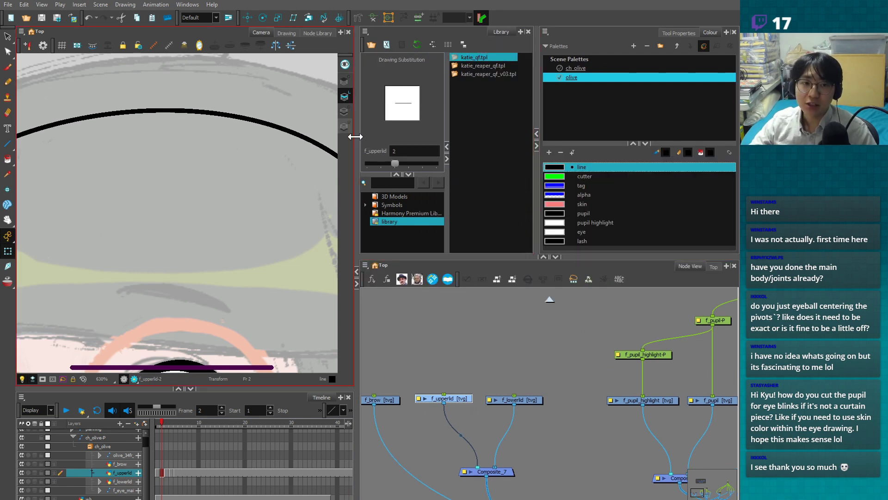
- Step through frames 1 to 5 of f_upperlid and compare its drawing substitutions, with the substitution preview widened
{"action": "left_click", "coordinate": [162, 425]}
{"action": "left_click", "coordinate": [157, 425]}
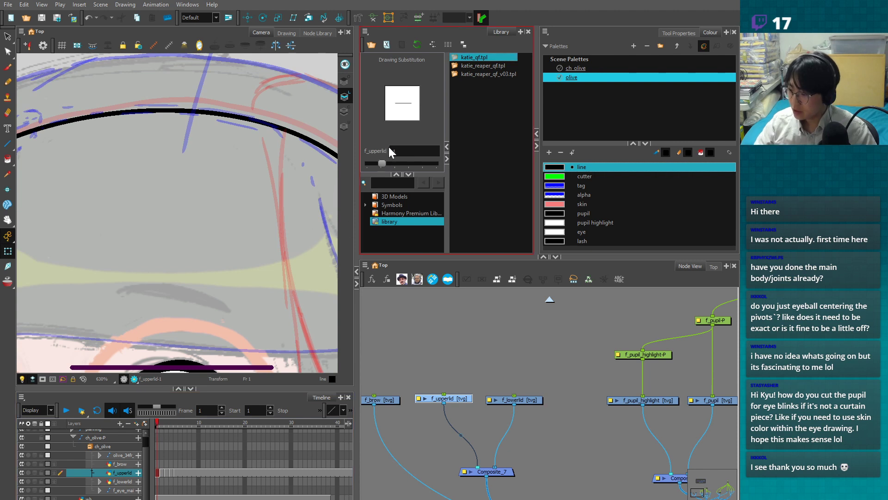
{"action": "left_click_drag", "start_coordinate": [276, 262], "coordinate": [259, 204]}
{"action": "left_click", "coordinate": [396, 166]}
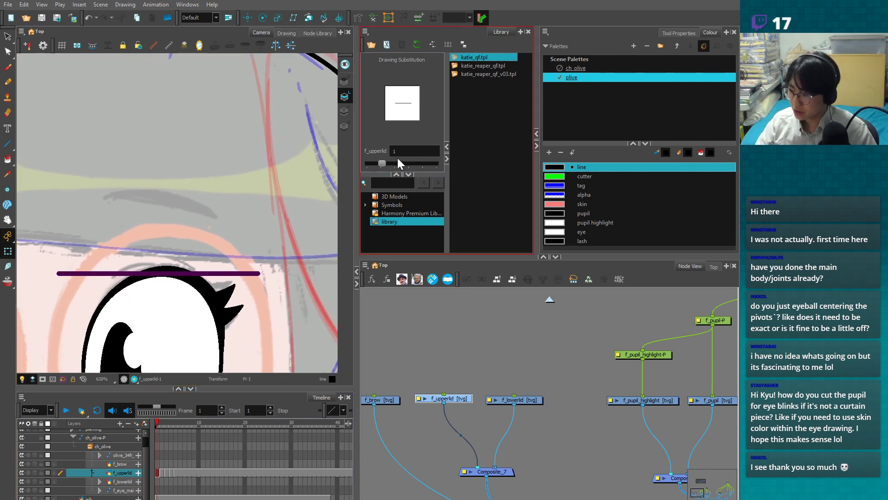
{"action": "key", "text": "period"}
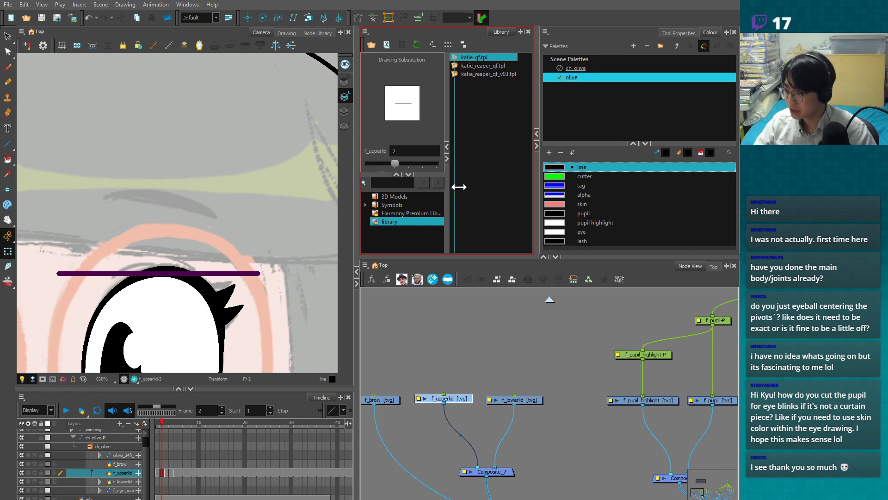
{"action": "left_click_drag", "start_coordinate": [449, 188], "coordinate": [470, 187]}
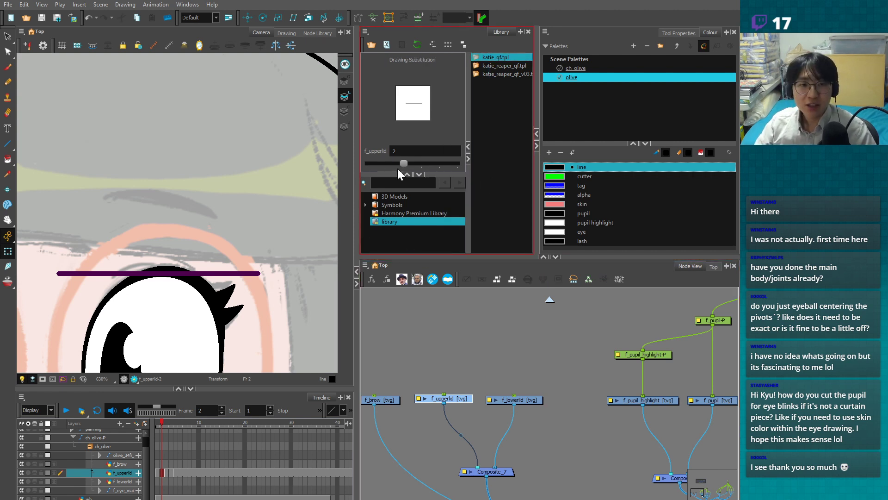
{"action": "key", "text": "period"}
{"action": "key", "text": "period"}
{"action": "key", "text": "period"}
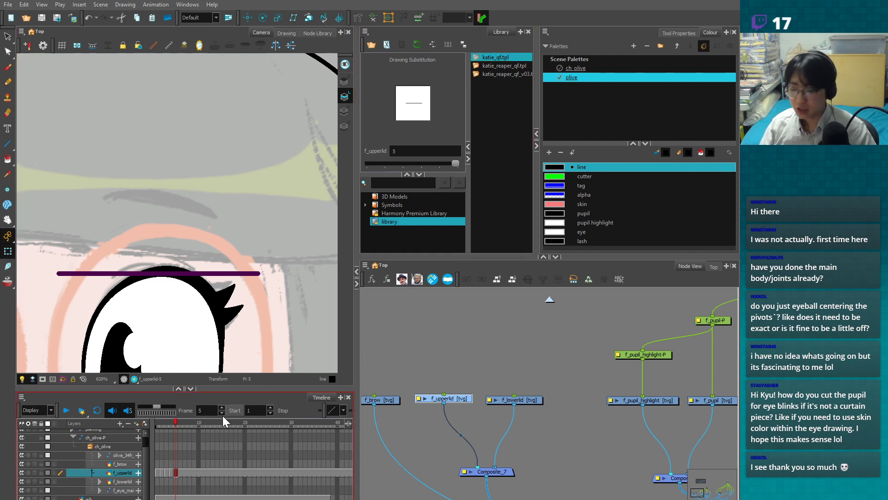
- Select the f_upperlid drawing at frame 2 and examine its lid line's points with the Contour Editor
{"action": "left_click_drag", "start_coordinate": [168, 421], "coordinate": [160, 412]}
{"action": "left_click", "coordinate": [423, 332]}
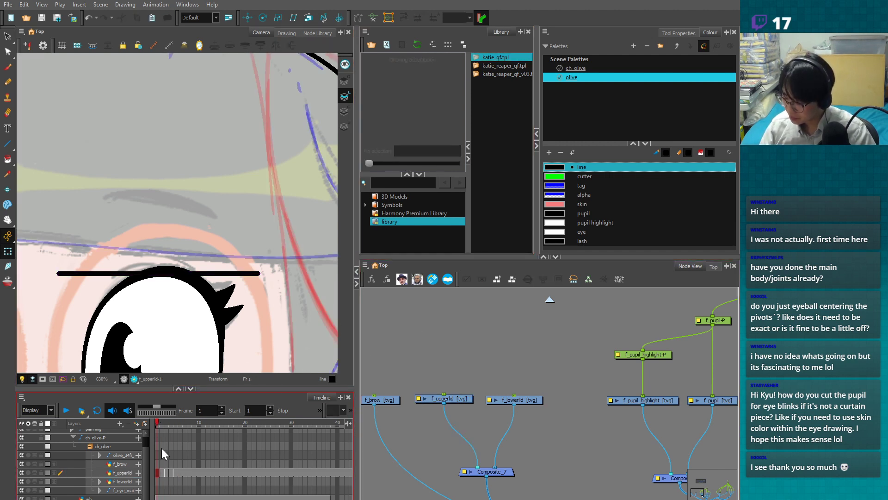
{"action": "left_click", "coordinate": [161, 422]}
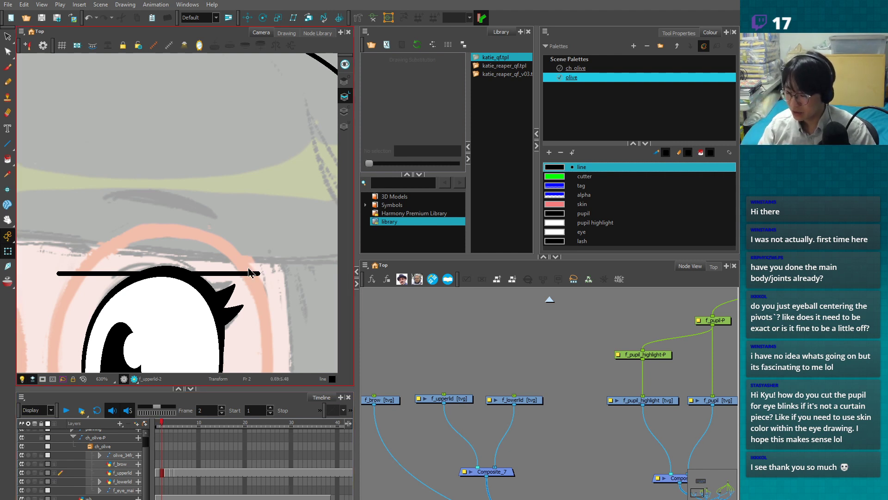
{"action": "left_click", "coordinate": [250, 291]}
{"action": "left_click", "coordinate": [162, 474]}
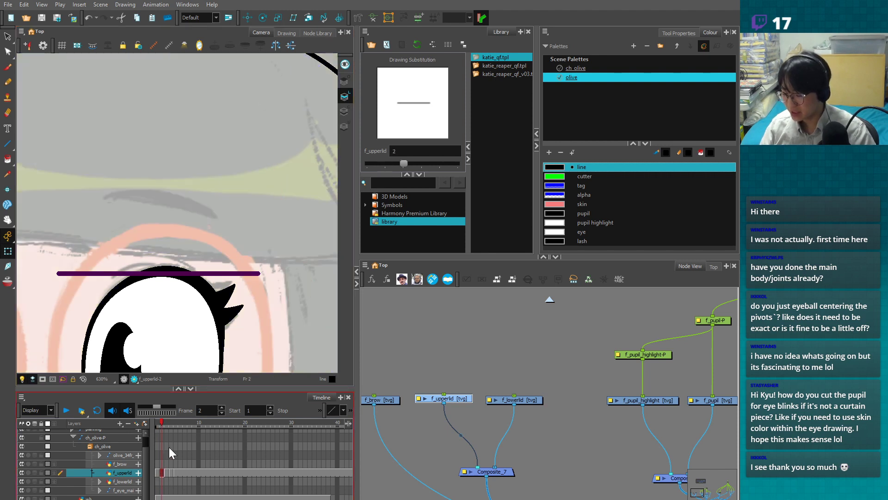
{"action": "key", "text": "alt+s"}
{"action": "left_click_drag", "start_coordinate": [272, 352], "coordinate": [301, 347]}
{"action": "key", "text": "alt+q"}
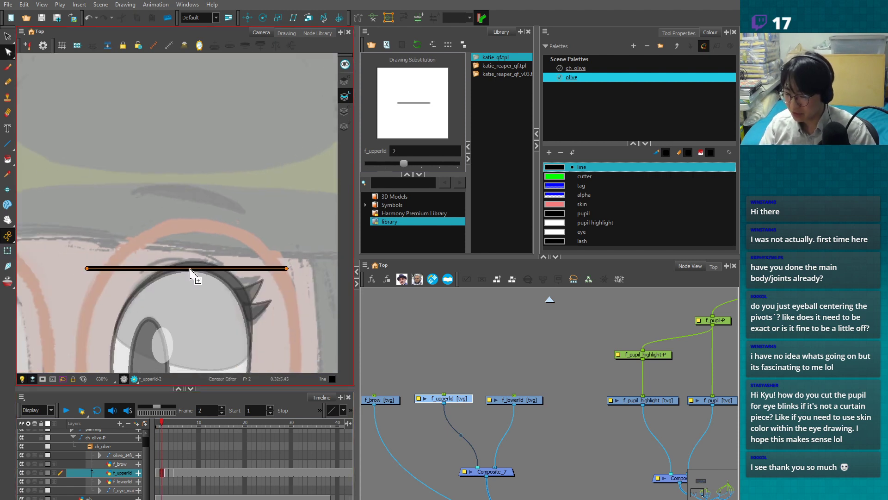
{"action": "left_click", "coordinate": [160, 472]}
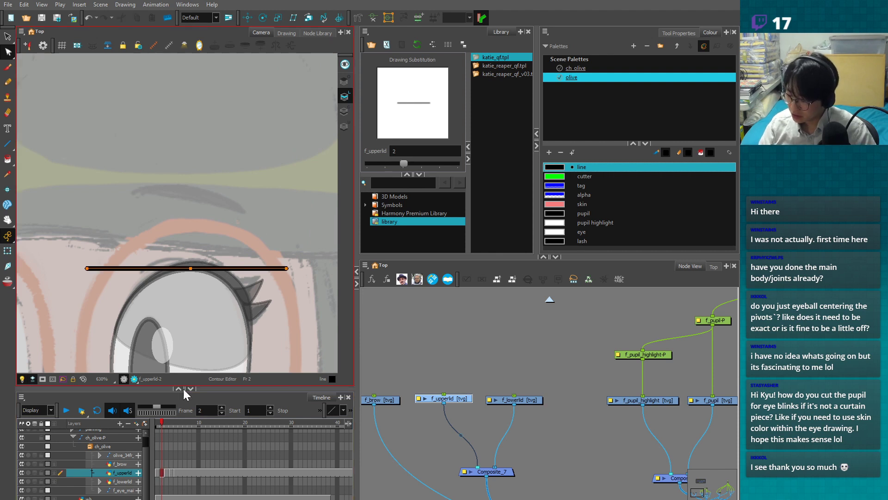
{"action": "left_click", "coordinate": [160, 469]}
- On frame 1 of f_upperlid, draw a straight, roughly lid-wide line above the upper-lid line with the Stroke tool
{"action": "key", "text": "alt+q"}
{"action": "key", "text": "1"}
{"action": "key", "text": "1"}
{"action": "left_click_drag", "start_coordinate": [252, 274], "coordinate": [246, 306]}
{"action": "key", "text": "2"}
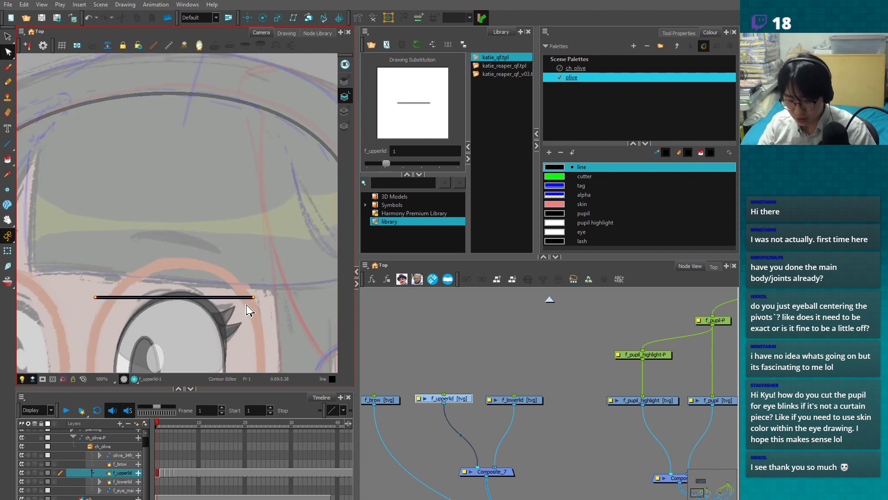
{"action": "key", "text": "alt+4"}
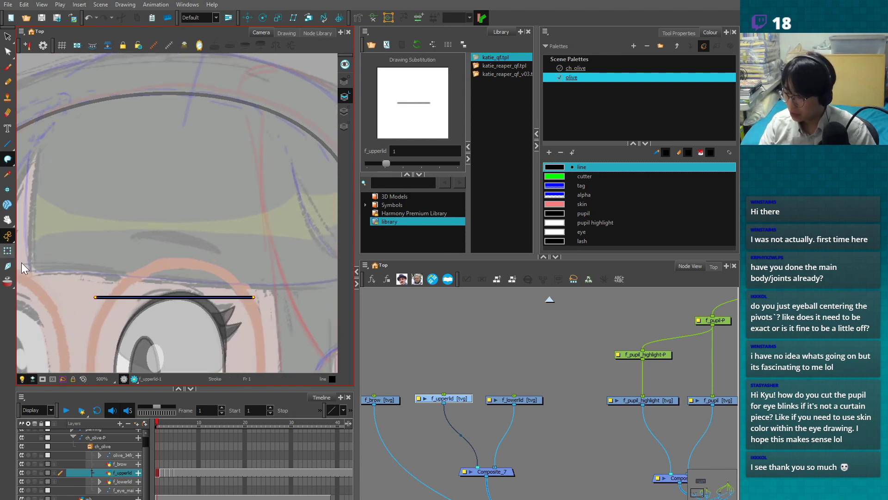
{"action": "left_click_drag", "start_coordinate": [106, 186], "coordinate": [253, 187]}
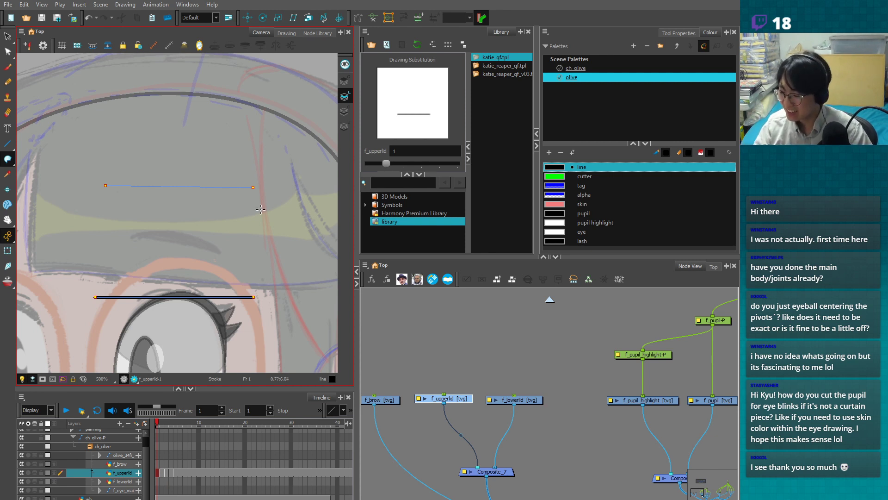
- Bend the new stroke into a dome with the Contour Editor, bringing its ends down near the ends of the lid line
{"action": "key", "text": "alt+q"}
{"action": "mouse_move", "coordinate": [240, 187]}
{"action": "left_mouse_down"}
{"action": "mouse_move", "coordinate": [120, 203]}
{"action": "mouse_move", "coordinate": [240, 170]}
{"action": "mouse_move", "coordinate": [253, 196]}
{"action": "mouse_move", "coordinate": [253, 277]}
{"action": "left_mouse_up"}
{"action": "key", "text": "Delete"}
{"action": "left_click_drag", "start_coordinate": [98, 253], "coordinate": [98, 282]}
{"action": "left_click_drag", "start_coordinate": [98, 283], "coordinate": [103, 142]}
{"action": "key", "text": "1"}
{"action": "key", "text": "1"}
{"action": "key", "text": "space"}
{"action": "left_click_drag", "start_coordinate": [273, 271], "coordinate": [276, 280]}
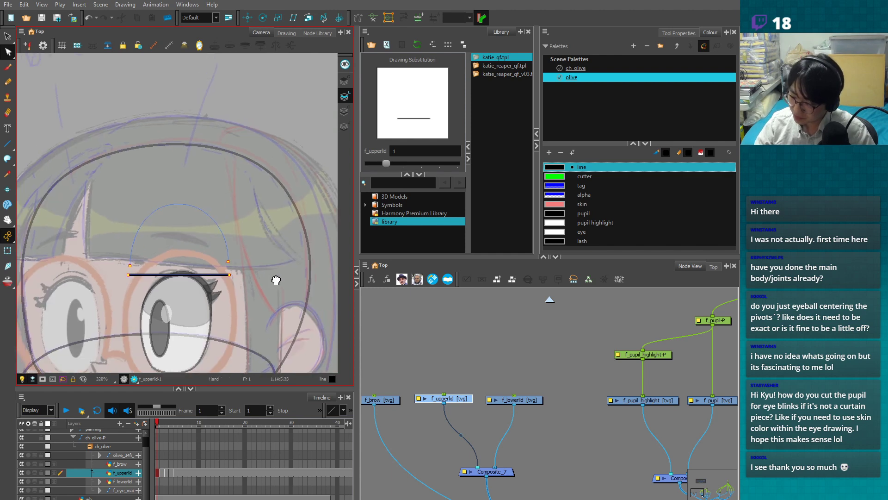
{"action": "key", "text": "2"}
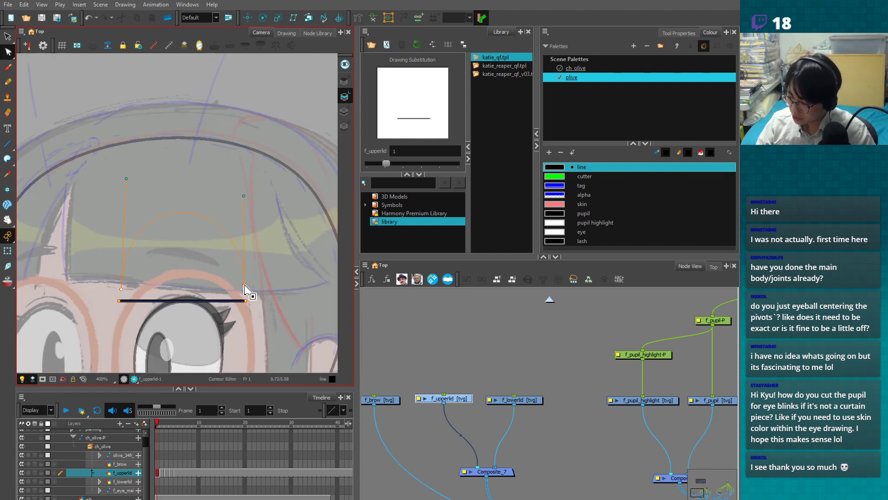
- Enable contour snapping for the Contour Editor and snap both ends of the dome onto the ends of the lid line
{"action": "key", "text": "2"}
{"action": "key", "text": "2"}
{"action": "left_click", "coordinate": [603, 45]}
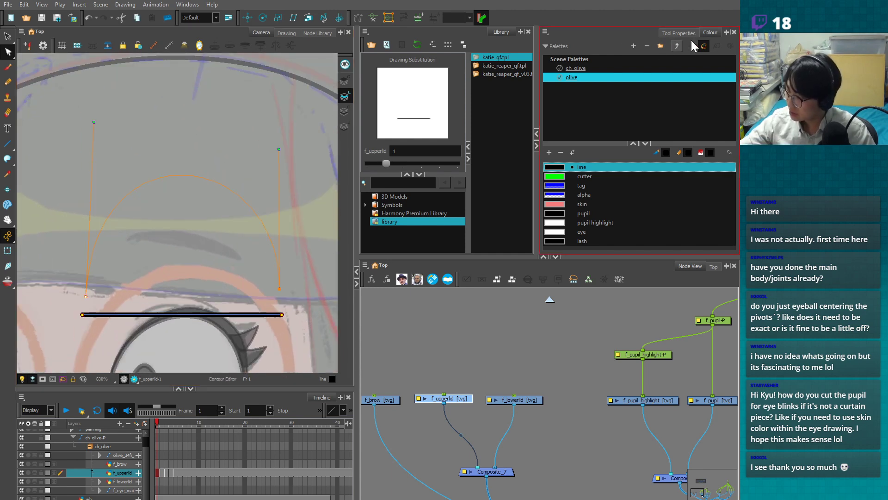
{"action": "left_click", "coordinate": [678, 33]}
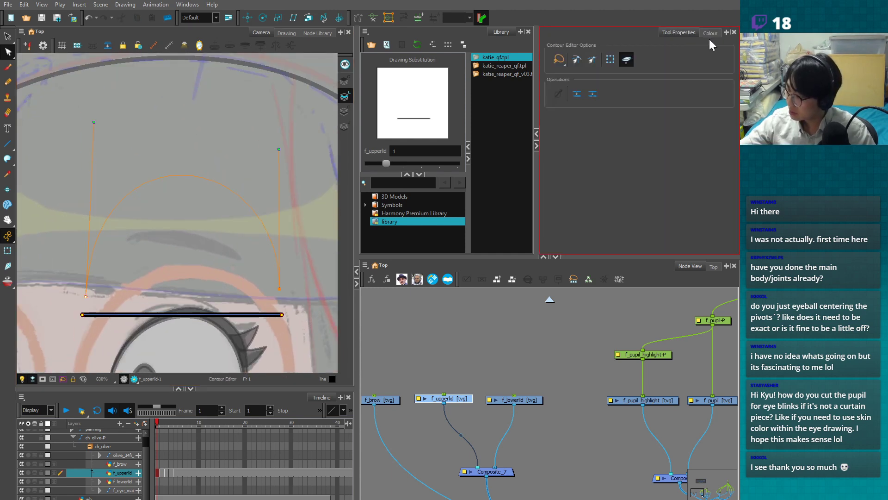
{"action": "left_click", "coordinate": [577, 61]}
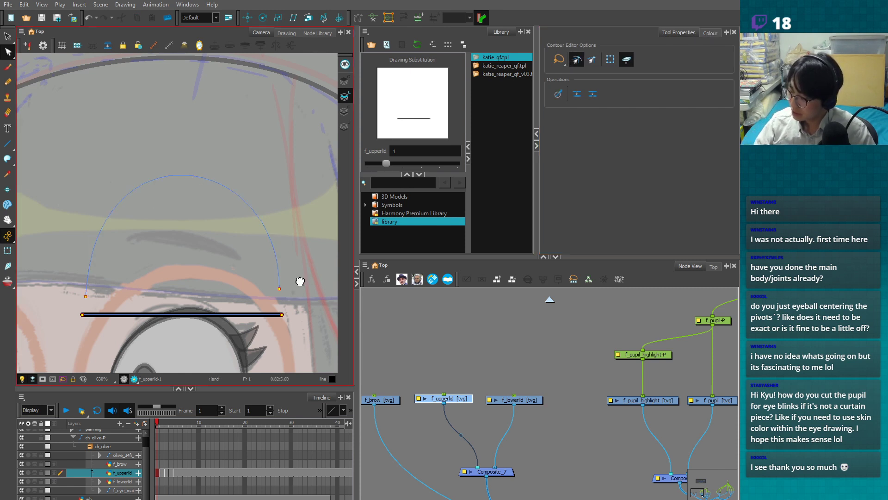
{"action": "key", "text": "2"}
{"action": "left_click_drag", "start_coordinate": [295, 280], "coordinate": [297, 313]}
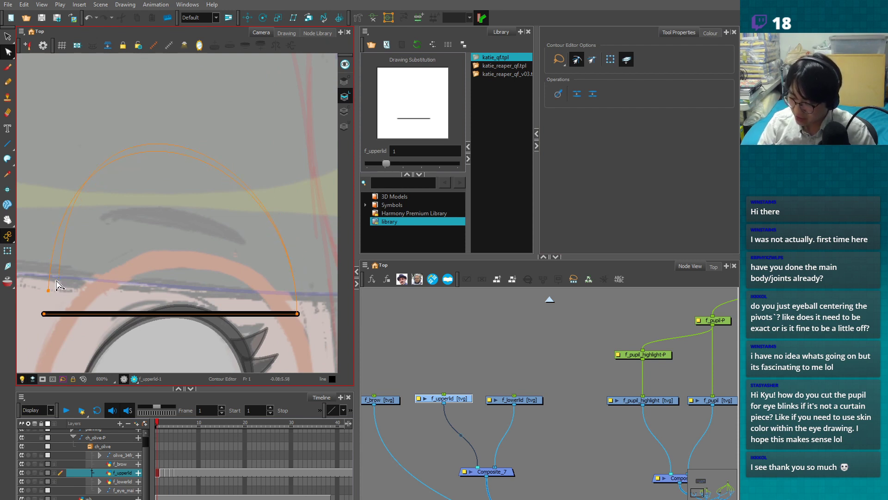
{"action": "left_click_drag", "start_coordinate": [49, 286], "coordinate": [43, 314]}
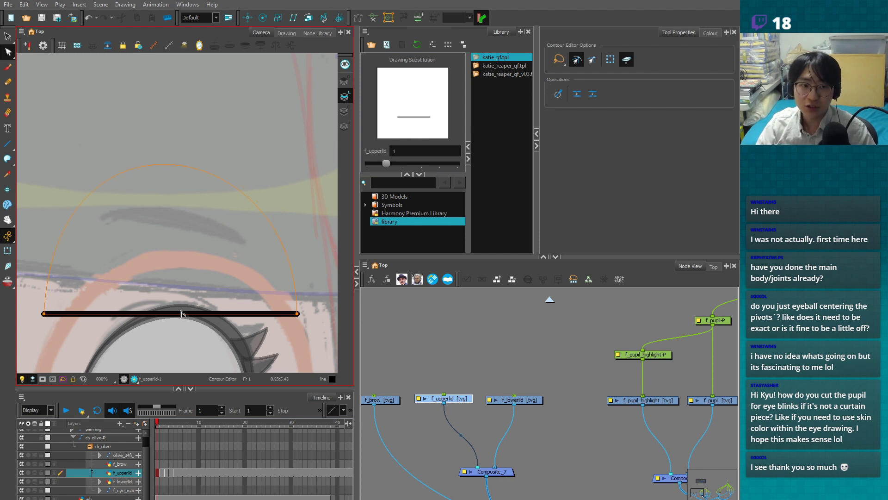
{"action": "left_click", "coordinate": [189, 222]}
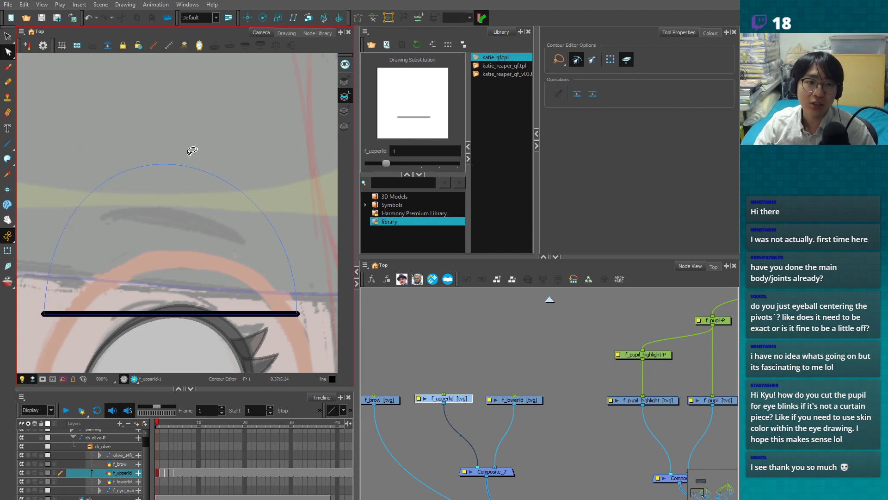
{"action": "mouse_move", "coordinate": [230, 169]}
{"action": "left_mouse_down"}
{"action": "mouse_move", "coordinate": [212, 212]}
{"action": "mouse_move", "coordinate": [222, 198]}
{"action": "left_mouse_up"}
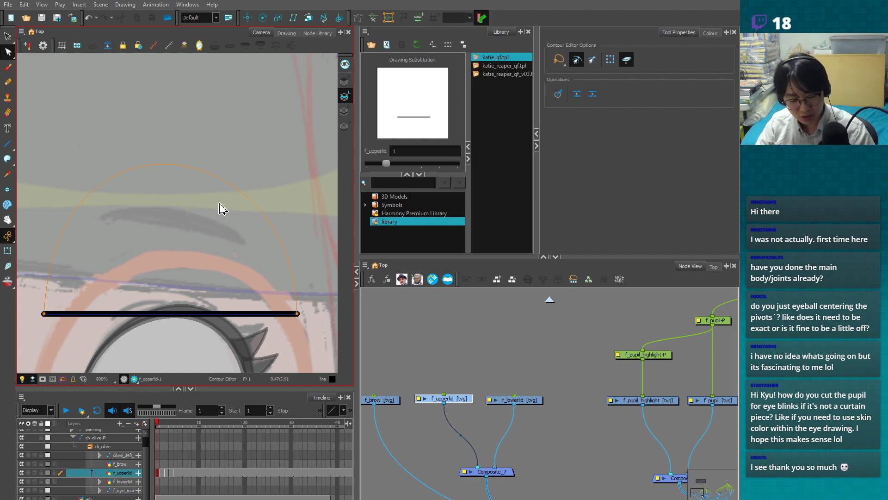
{"action": "key", "text": "alt+v"}
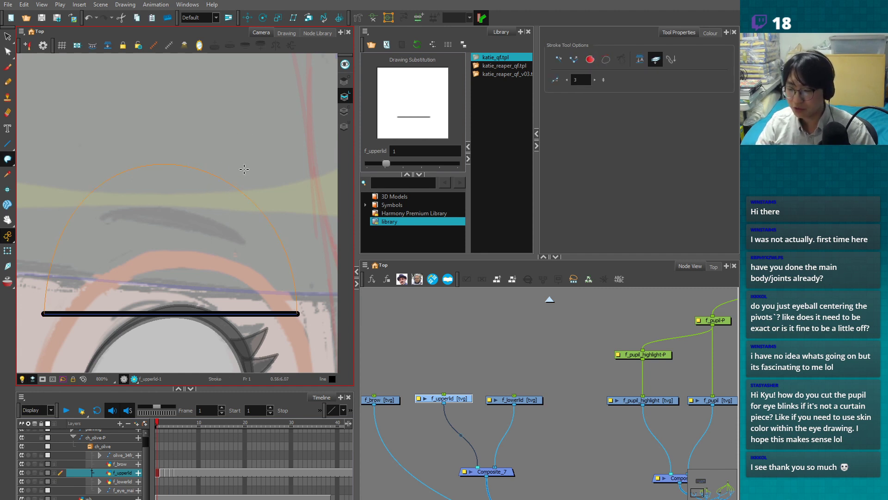
{"action": "left_click", "coordinate": [132, 261]}
{"action": "key", "text": "ctrl+z"}
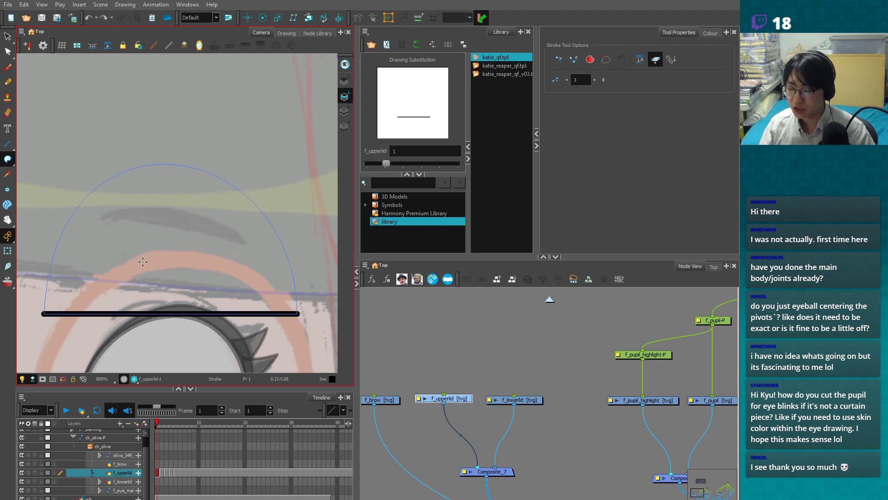
- Add a colour named eye lid to the olive palette, sampled from the half-closed lid of the lower reference head
{"action": "left_click", "coordinate": [710, 34]}
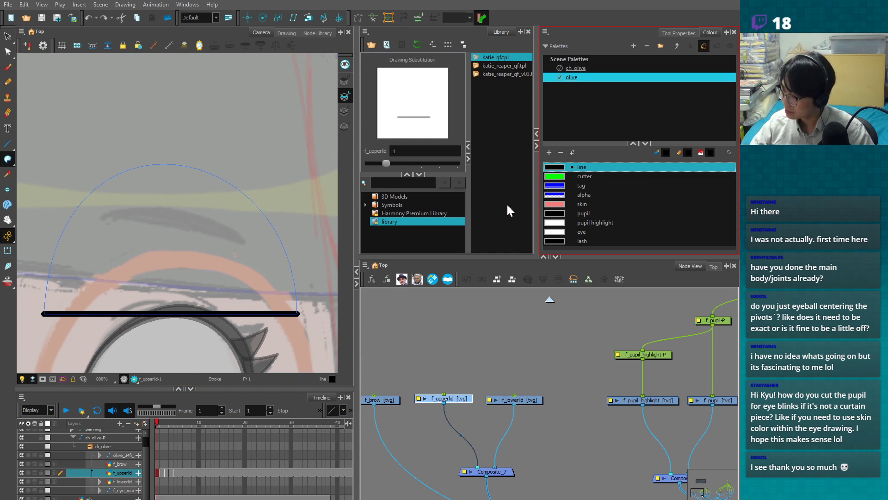
{"action": "left_click", "coordinate": [7, 251]}
{"action": "scroll", "coordinate": [211, 304], "scroll_direction": "down", "scroll_amount": 8}
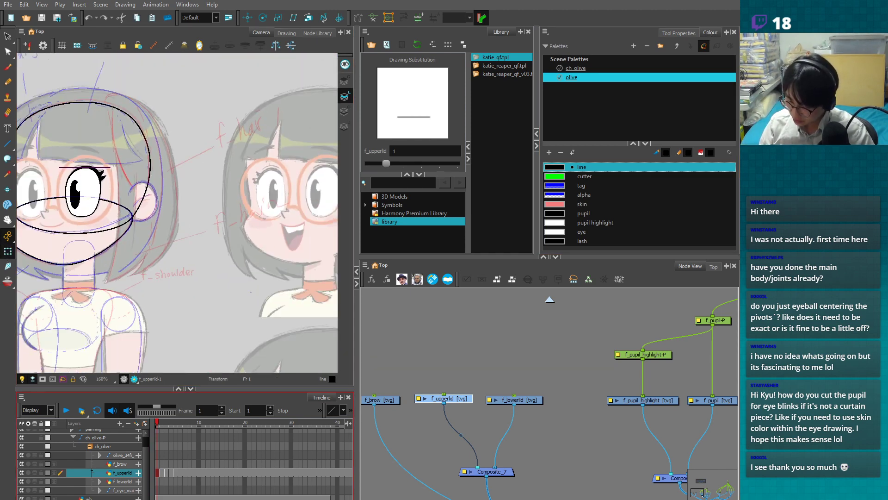
{"action": "key", "text": "shift+l"}
{"action": "left_click_drag", "start_coordinate": [262, 327], "coordinate": [197, 182]}
{"action": "left_click_drag", "start_coordinate": [273, 347], "coordinate": [220, 295]}
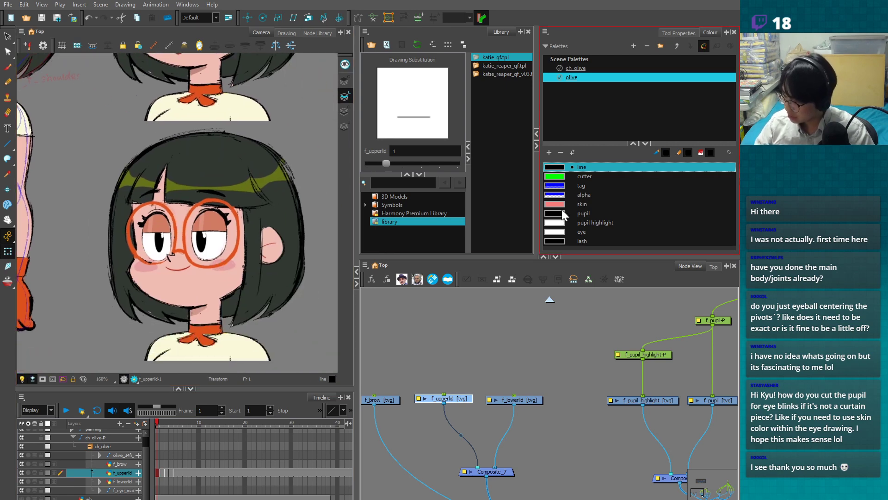
{"action": "left_click", "coordinate": [554, 204]}
{"action": "left_click", "coordinate": [549, 152]}
{"action": "double_click", "coordinate": [556, 241]}
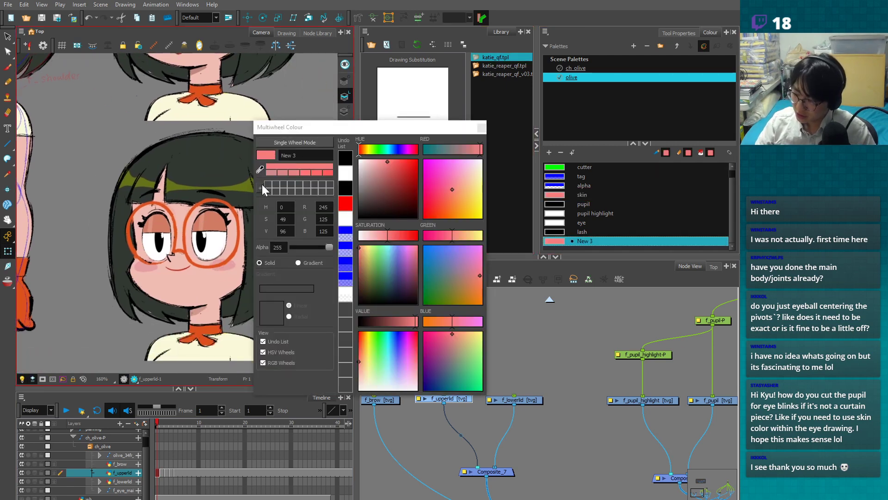
{"action": "left_click", "coordinate": [215, 222]}
{"action": "type", "text": "eye lid"}
{"action": "left_click", "coordinate": [482, 127]}
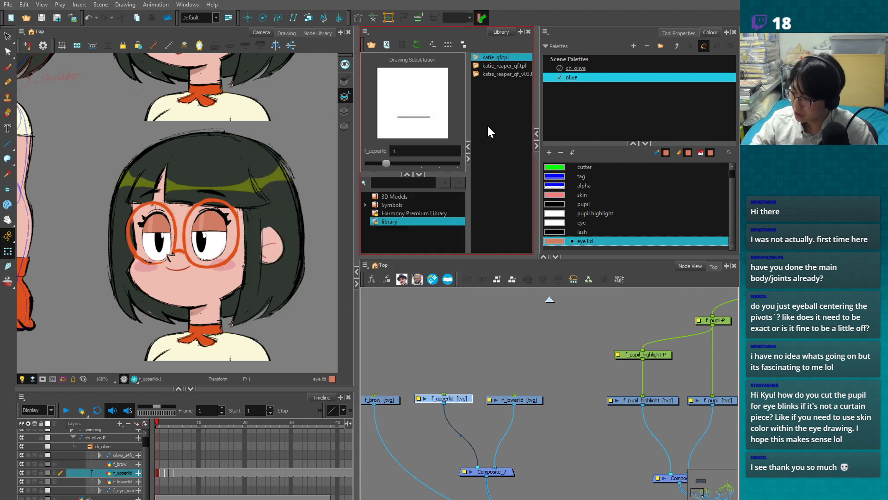
- Add another olive palette colour named eye lid shine, sampled from the lighter area of the reference head's eyelid
{"action": "left_click", "coordinate": [549, 152]}
{"action": "double_click", "coordinate": [554, 241]}
{"action": "left_click", "coordinate": [260, 169]}
{"action": "left_click", "coordinate": [203, 221]}
{"action": "type", "text": "eye "}
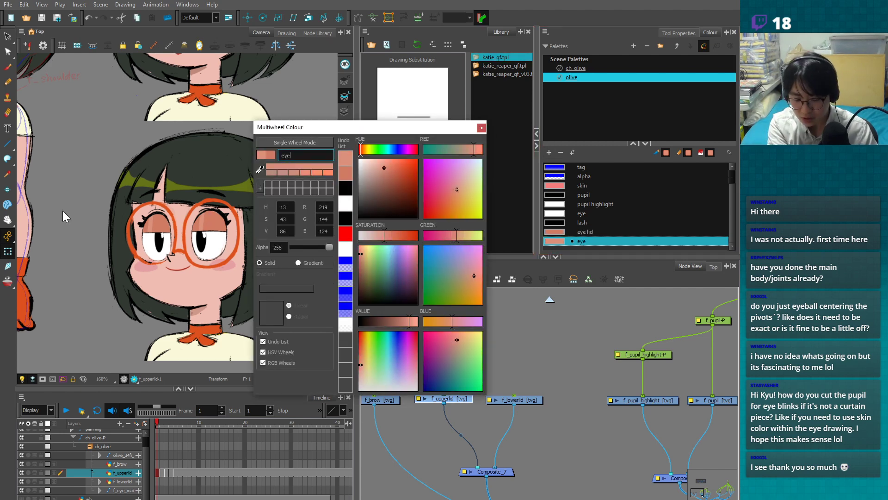
{"action": "type", "text": "lid shin"}
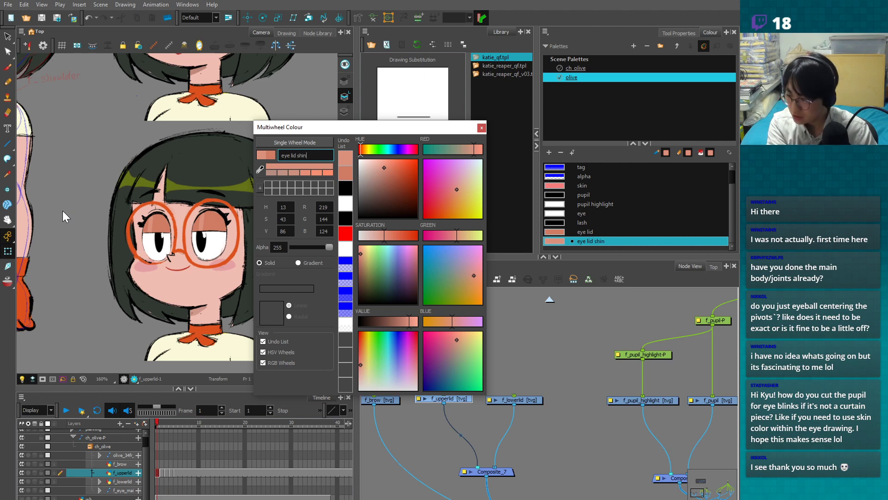
{"action": "type", "text": "e"}
{"action": "left_click", "coordinate": [482, 127]}
- Fill the dome above the lid line on f_upperlid frame 1 with the eye lid colour
{"action": "left_click_drag", "start_coordinate": [135, 168], "coordinate": [266, 299]}
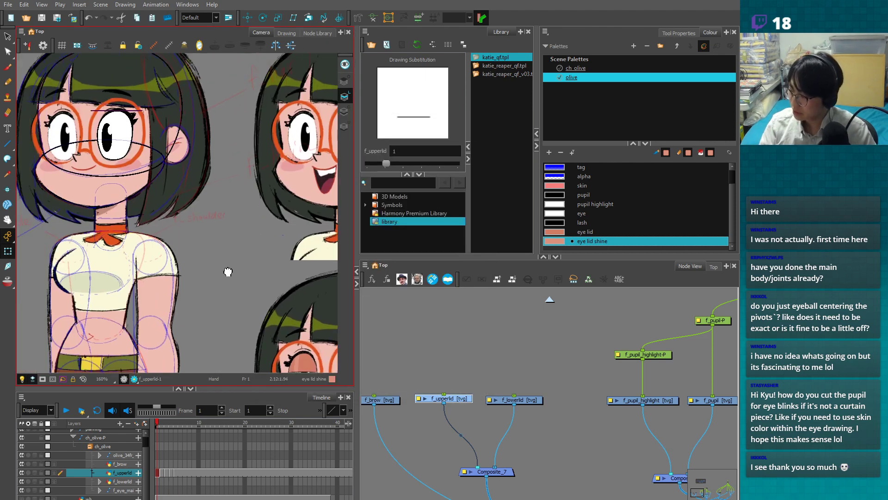
{"action": "left_click", "coordinate": [594, 232]}
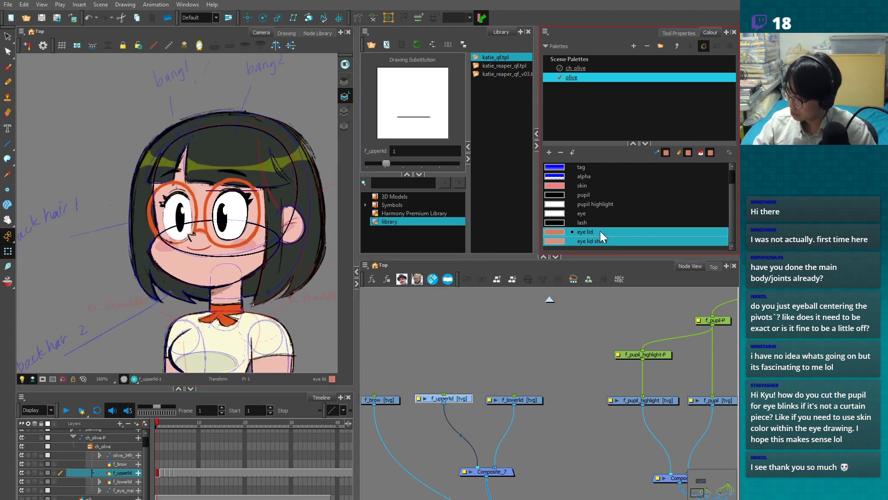
{"action": "left_click", "coordinate": [515, 316]}
{"action": "left_click_drag", "start_coordinate": [463, 373], "coordinate": [450, 416]}
{"action": "key", "text": "alt+s"}
{"action": "key", "text": "2"}
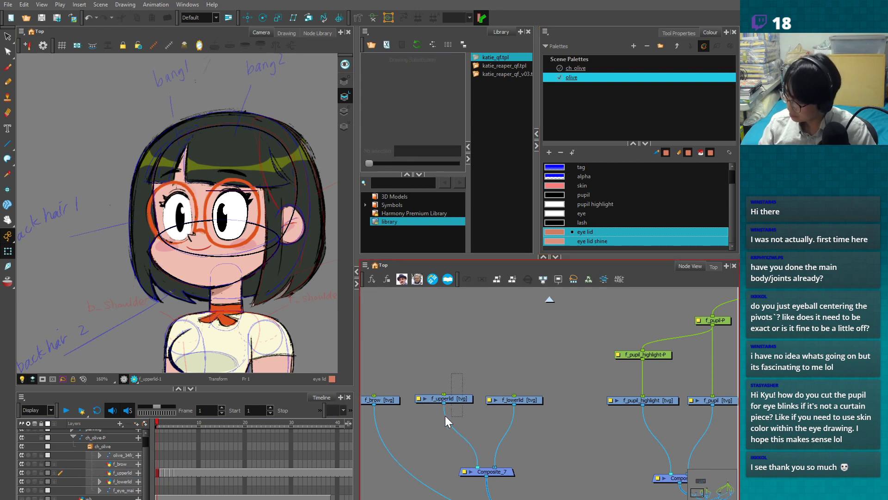
{"action": "key", "text": "2"}
{"action": "left_click_drag", "start_coordinate": [269, 294], "coordinate": [252, 369]}
{"action": "key", "text": "alt"}
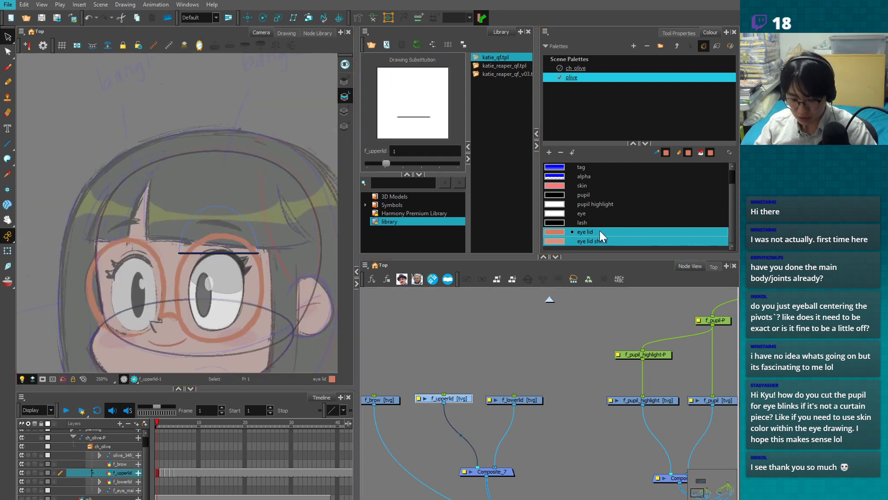
{"action": "left_click", "coordinate": [604, 230]}
{"action": "key", "text": "alt+i"}
{"action": "left_click", "coordinate": [242, 233]}
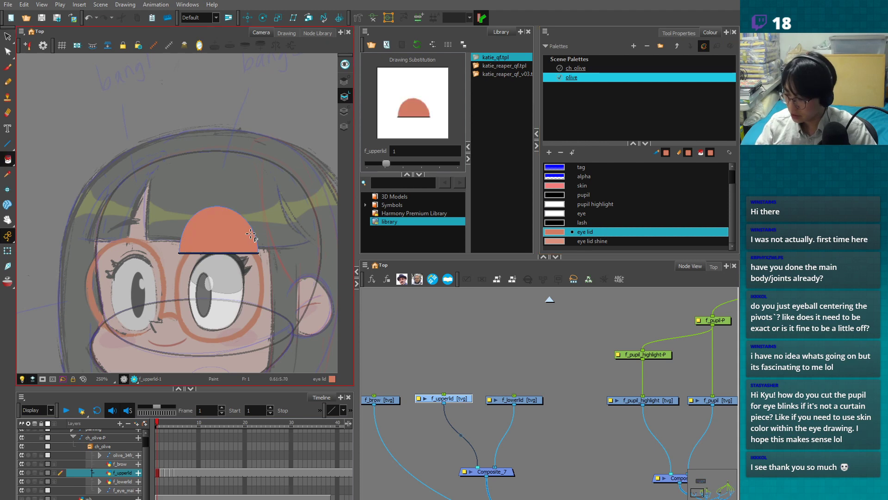
- Try to move the filled eyelid dome slightly with the Select tool and undo the move
{"action": "left_click_drag", "start_coordinate": [287, 298], "coordinate": [261, 285]}
{"action": "key", "text": "2"}
{"action": "key", "text": "2"}
{"action": "key", "text": "2"}
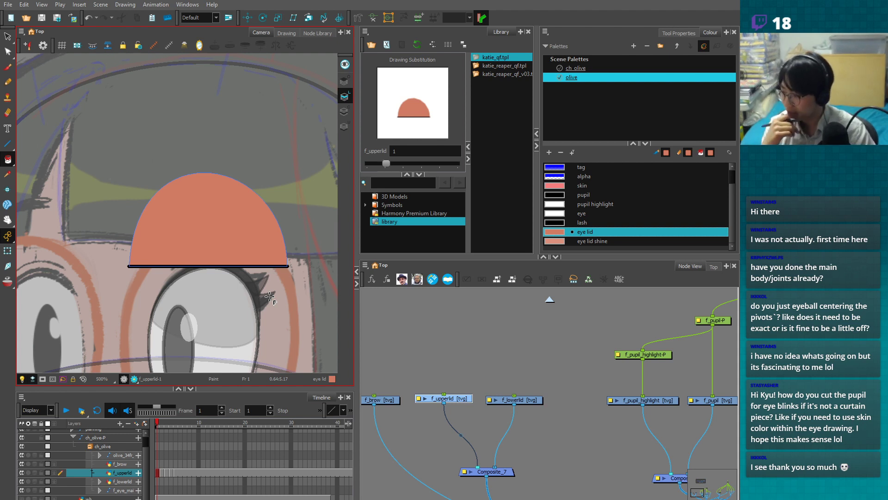
{"action": "scroll", "coordinate": [272, 308], "scroll_direction": "down", "scroll_amount": 2}
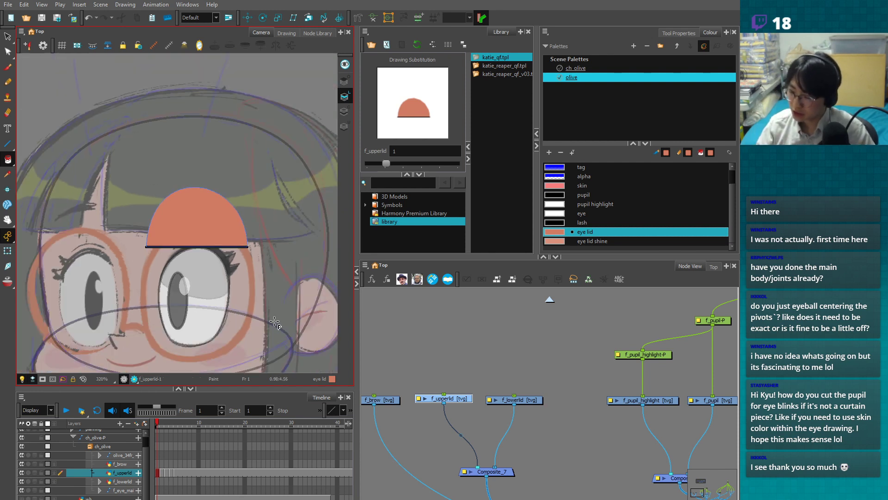
{"action": "key", "text": "alt+s"}
{"action": "left_click", "coordinate": [236, 229]}
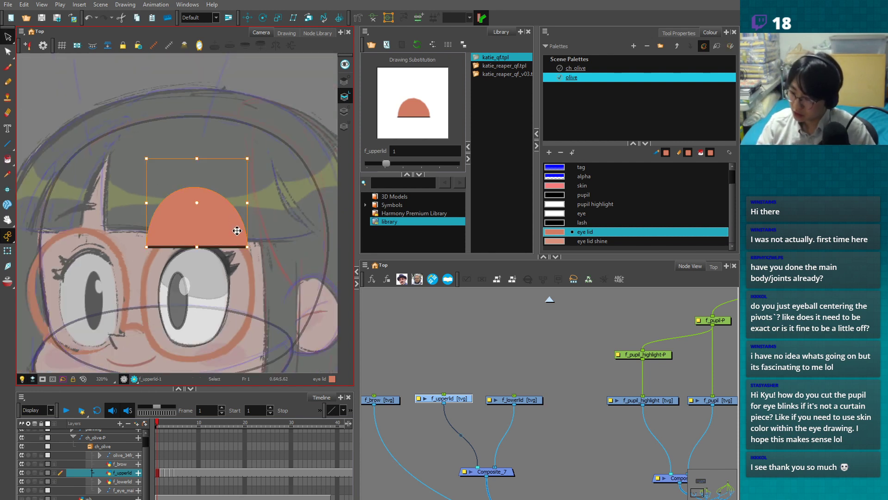
{"action": "left_click_drag", "start_coordinate": [230, 225], "coordinate": [233, 229]}
{"action": "key", "text": "ctrl+z"}
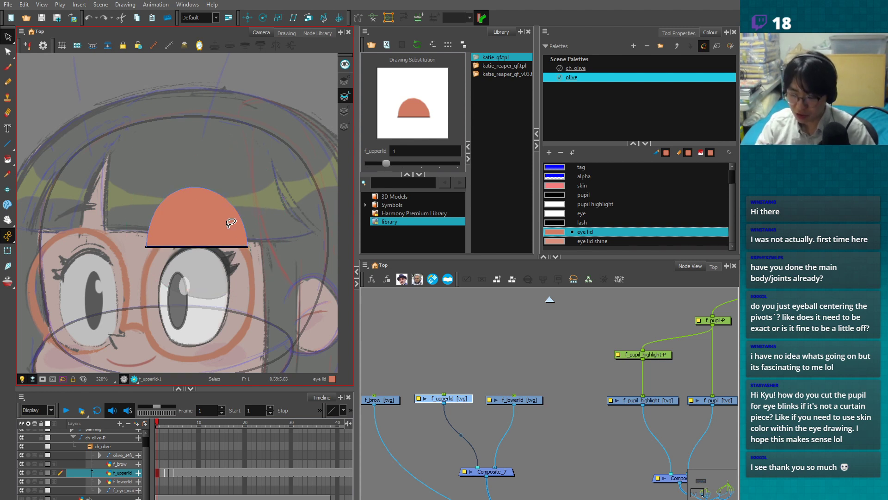
- Try deleting the filled dome from the f_upperlid drawing, undo the deletion, and return to the Transform tool with nothing selected
{"action": "key", "text": "Delete"}
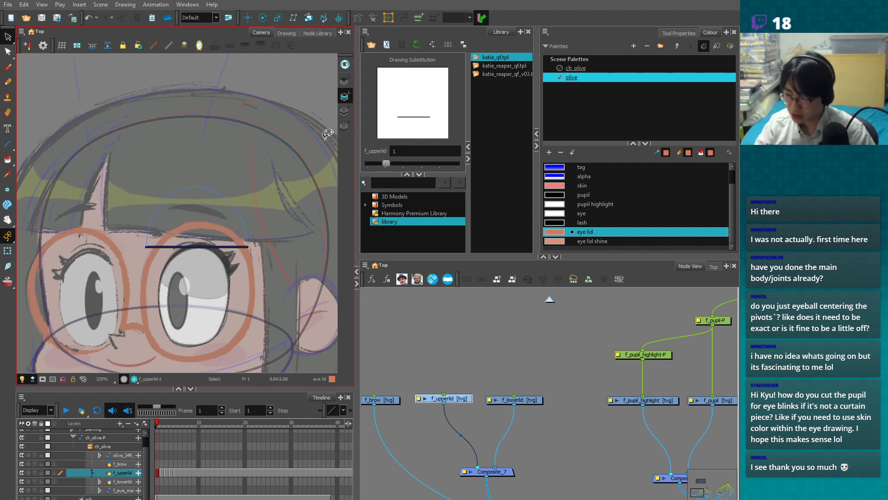
{"action": "key", "text": "ctrl+z"}
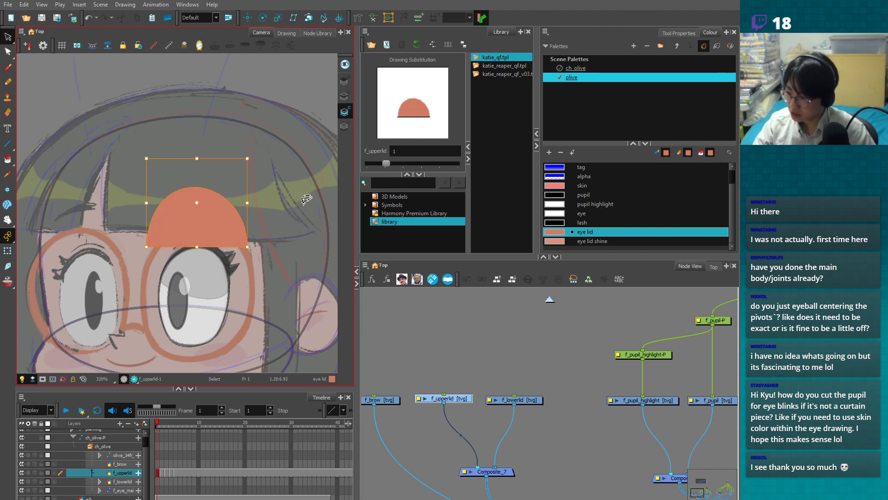
{"action": "left_click", "coordinate": [7, 250]}
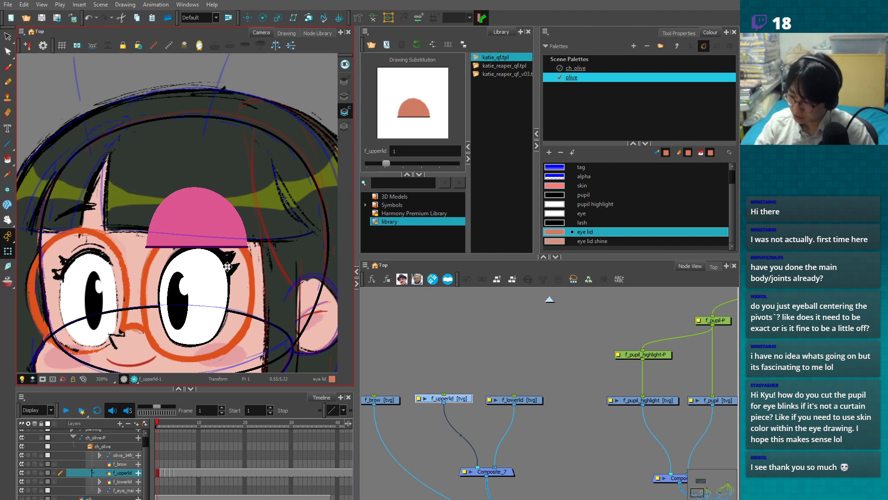
{"action": "left_click", "coordinate": [459, 343]}
{"action": "scroll", "coordinate": [552, 410], "scroll_direction": "down", "scroll_amount": 1}
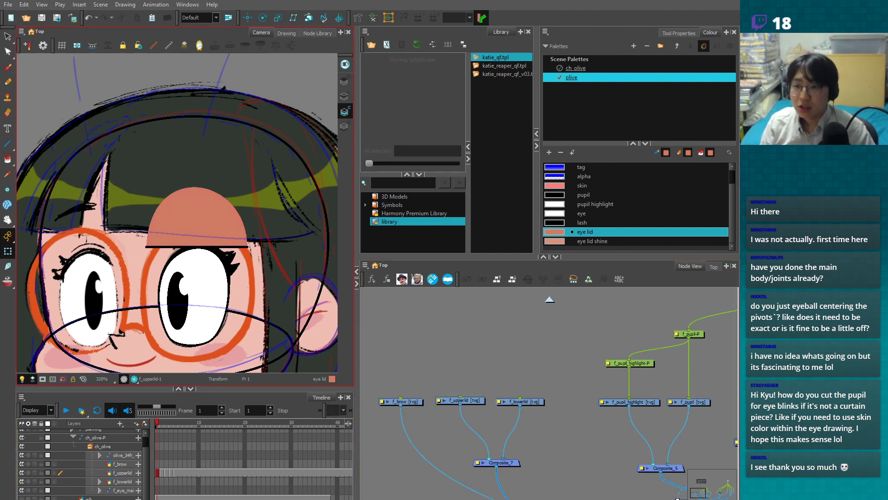
- Widen the camera view and examine the eyes of the working head and the neighbouring reference head
{"action": "left_click_drag", "start_coordinate": [356, 329], "coordinate": [387, 329]}
{"action": "key", "text": "1"}
{"action": "key", "text": "1"}
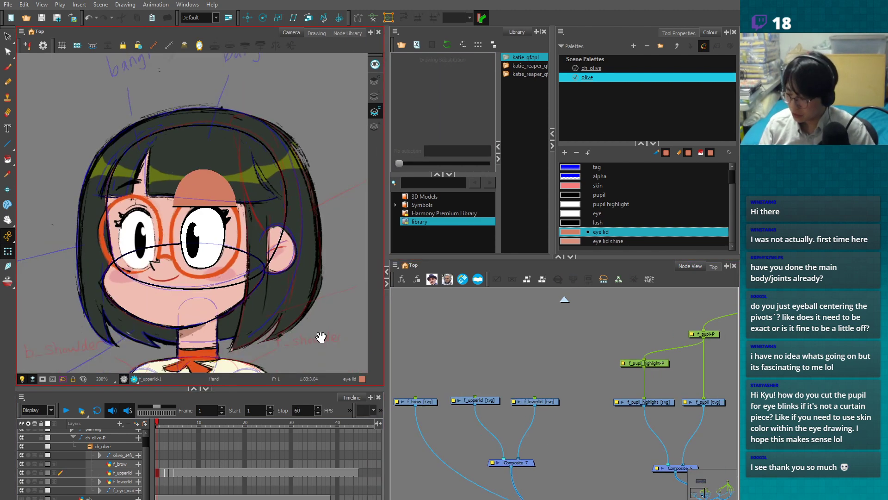
{"action": "left_click_drag", "start_coordinate": [321, 337], "coordinate": [197, 296]}
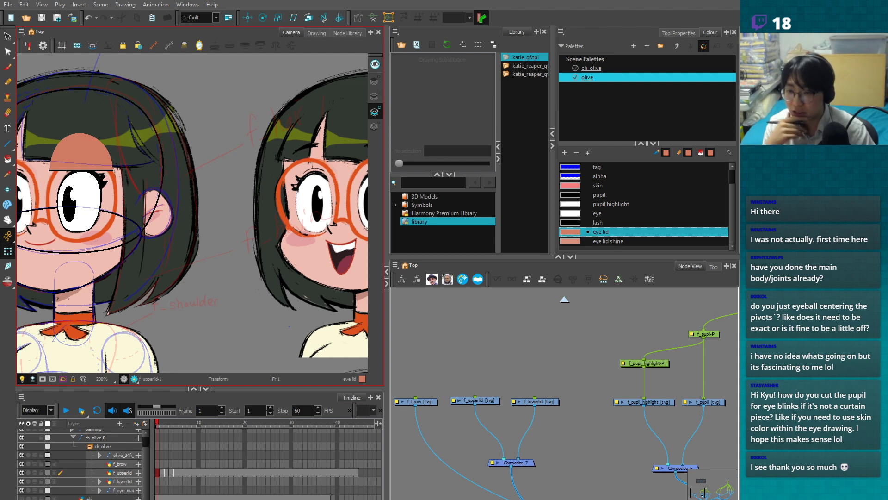
{"action": "left_click_drag", "start_coordinate": [200, 319], "coordinate": [275, 330]}
{"action": "key", "text": "2"}
{"action": "key", "text": "1"}
{"action": "key", "text": "1"}
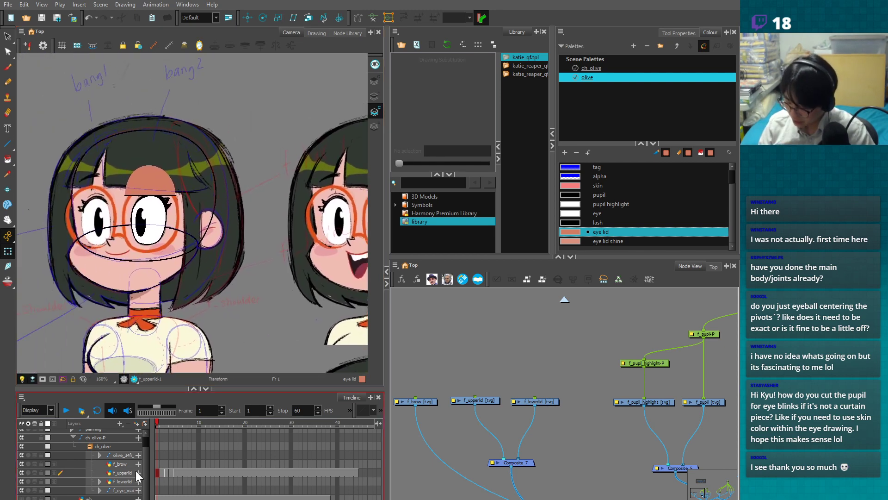
- Select frame 1 of the r1 layer and set up the Brush tool with the olive palette's pupil colour
{"action": "key", "text": "shift+f"}
{"action": "left_click", "coordinate": [156, 433]}
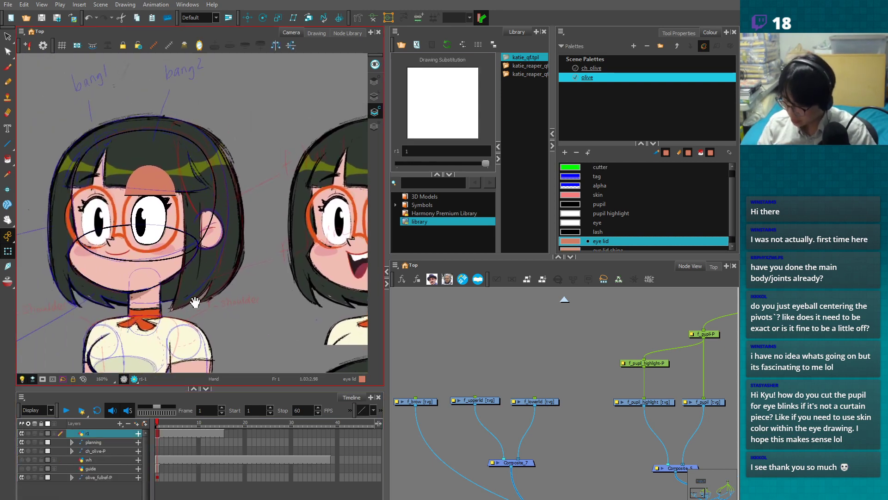
{"action": "left_click_drag", "start_coordinate": [145, 279], "coordinate": [283, 325]}
{"action": "key", "text": "alt+b"}
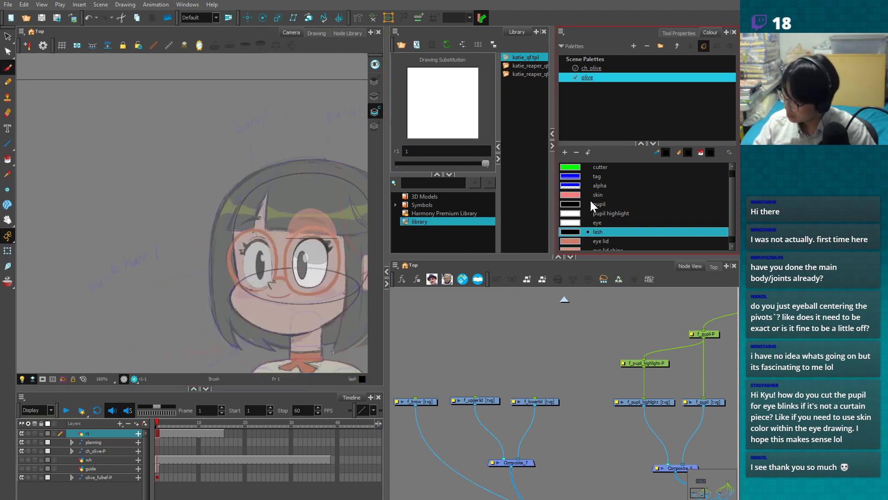
{"action": "left_click", "coordinate": [596, 204]}
- Try to sketch a freehand eye oval in the empty area beside the head and undo the stroke
{"action": "scroll", "coordinate": [158, 245], "scroll_direction": "up", "scroll_amount": 2}
{"action": "mouse_move", "coordinate": [112, 173]}
{"action": "left_mouse_down"}
{"action": "mouse_move", "coordinate": [152, 243]}
{"action": "mouse_move", "coordinate": [132, 167]}
{"action": "left_mouse_up"}
{"action": "scroll", "coordinate": [214, 291], "scroll_direction": "up", "scroll_amount": 1}
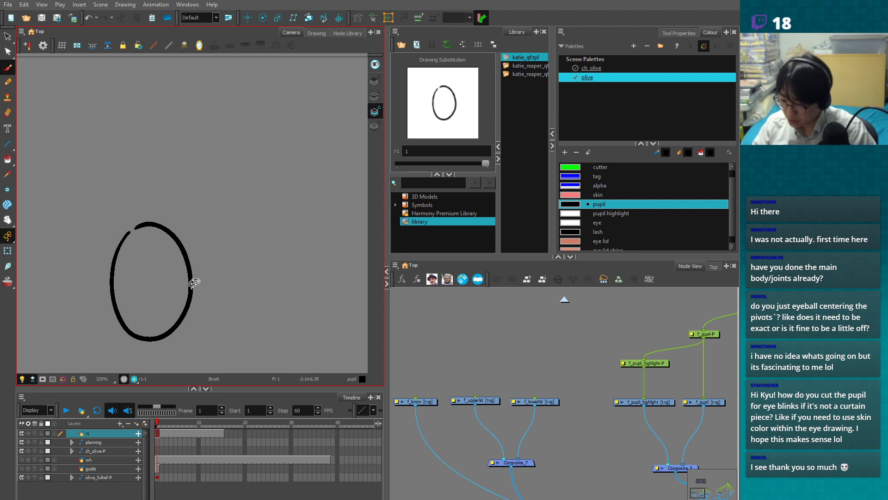
{"action": "key", "text": "ctrl+z"}
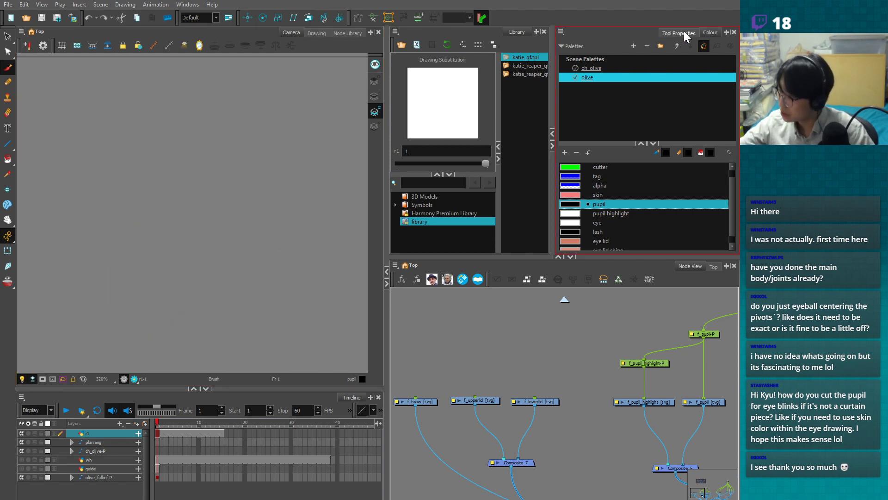
- Set the brush's maximum size to 2 and draw an upright eye ellipse on r1 with the Ellipse tool
{"action": "left_click", "coordinate": [679, 33]}
{"action": "left_click", "coordinate": [725, 104]}
{"action": "left_click", "coordinate": [724, 104]}
{"action": "left_click", "coordinate": [724, 103]}
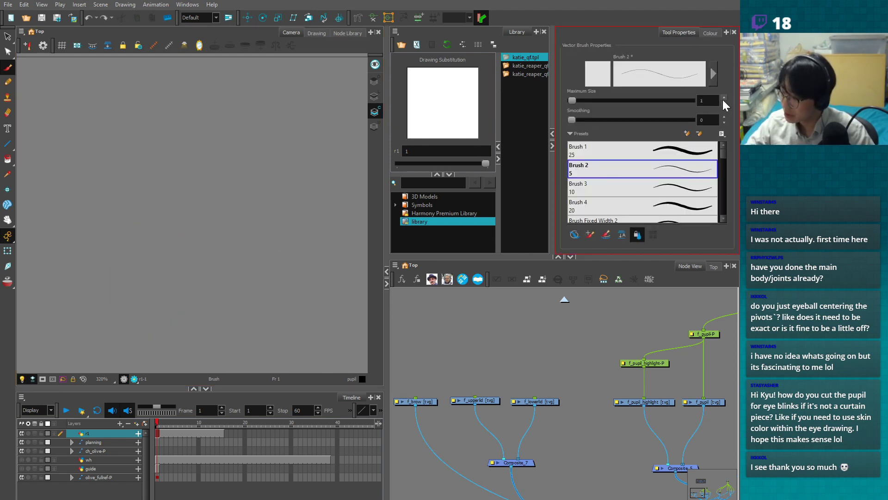
{"action": "left_click", "coordinate": [7, 144]}
{"action": "left_click", "coordinate": [28, 155]}
{"action": "left_click_drag", "start_coordinate": [89, 185], "coordinate": [150, 291]}
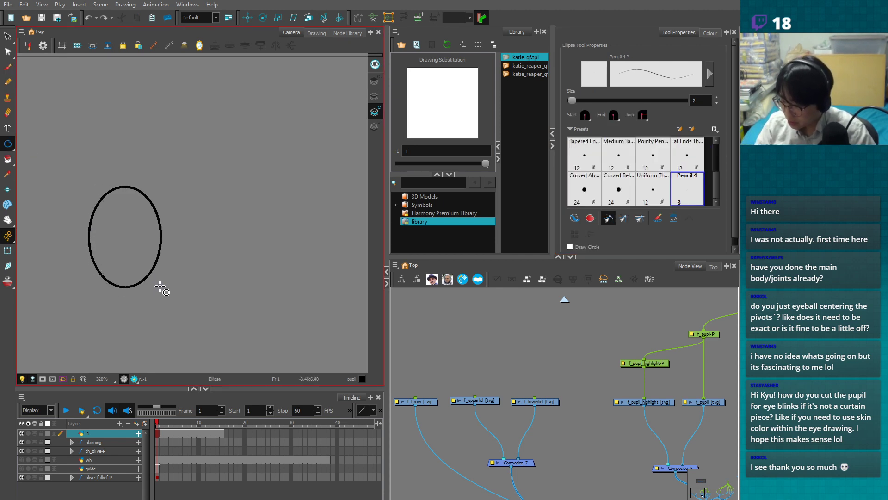
- Duplicate the eye ellipse on r1 and place the copy beside the original to form a pair of eyes
{"action": "key", "text": "alt+s"}
{"action": "key", "text": "ctrl+a"}
{"action": "left_click_drag", "start_coordinate": [128, 237], "coordinate": [207, 235]}
{"action": "left_click_drag", "start_coordinate": [254, 287], "coordinate": [279, 300]}
{"action": "key", "text": "2"}
{"action": "key", "text": "2"}
- Brush a horizontal lid line across the middle of the first ellipse and add a filled half pupil hanging below it
{"action": "key", "text": "alt+b"}
{"action": "left_click_drag", "start_coordinate": [70, 265], "coordinate": [180, 262]}
{"action": "mouse_move", "coordinate": [117, 266]}
{"action": "left_mouse_down"}
{"action": "mouse_move", "coordinate": [132, 297]}
{"action": "mouse_move", "coordinate": [138, 261]}
{"action": "left_mouse_up"}
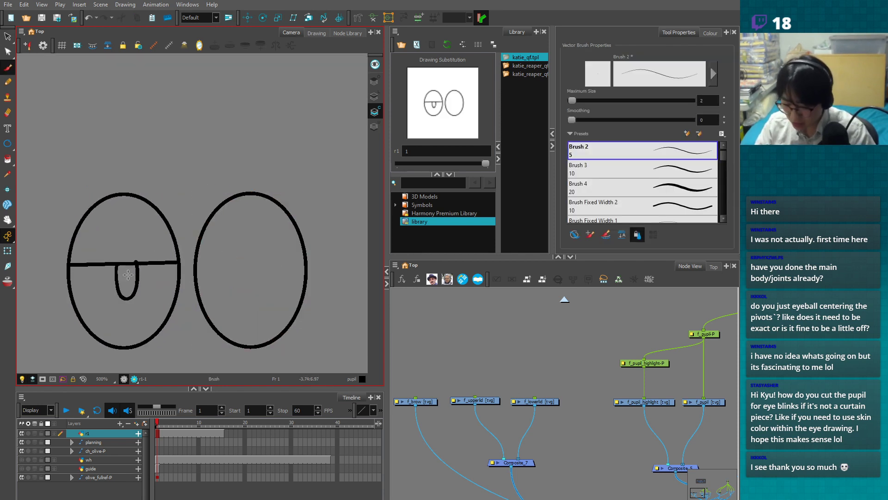
{"action": "key", "text": "alt+i"}
{"action": "left_click", "coordinate": [128, 279]}
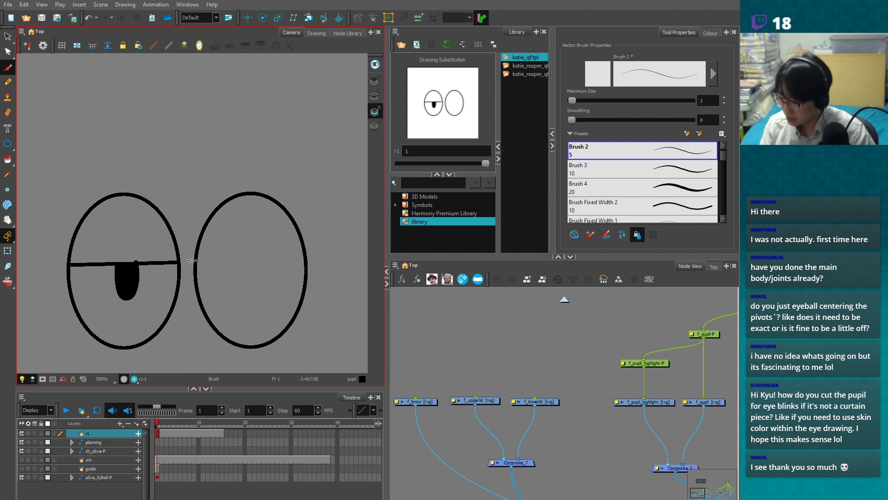
- Turn the second ellipse into a cut half-closed eye with a lid line, no outline above it, and a filled half pupil below
{"action": "mouse_move", "coordinate": [192, 260]}
{"action": "left_mouse_down"}
{"action": "mouse_move", "coordinate": [313, 259]}
{"action": "mouse_move", "coordinate": [305, 278]}
{"action": "left_mouse_up"}
{"action": "key", "text": "alt+e"}
{"action": "key", "text": "ctrl+z"}
{"action": "key", "text": "alt+t"}
{"action": "mouse_move", "coordinate": [299, 239]}
{"action": "left_mouse_down"}
{"action": "mouse_move", "coordinate": [261, 278]}
{"action": "mouse_move", "coordinate": [259, 260]}
{"action": "left_mouse_up"}
{"action": "key", "text": "alt+b"}
{"action": "left_click", "coordinate": [250, 278]}
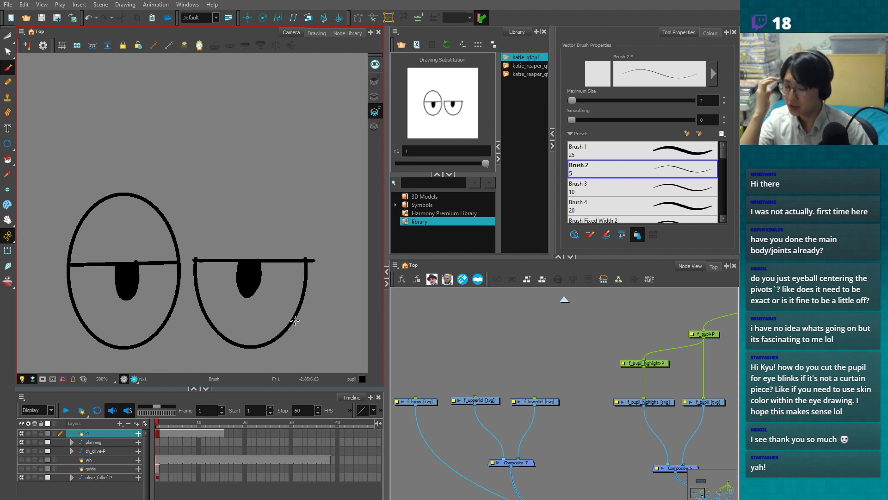
- Compare the two sketched half-closed eyes, one with its full outline and one cut at the lid line
{"action": "scroll", "coordinate": [295, 321], "scroll_direction": "down", "scroll_amount": 6}
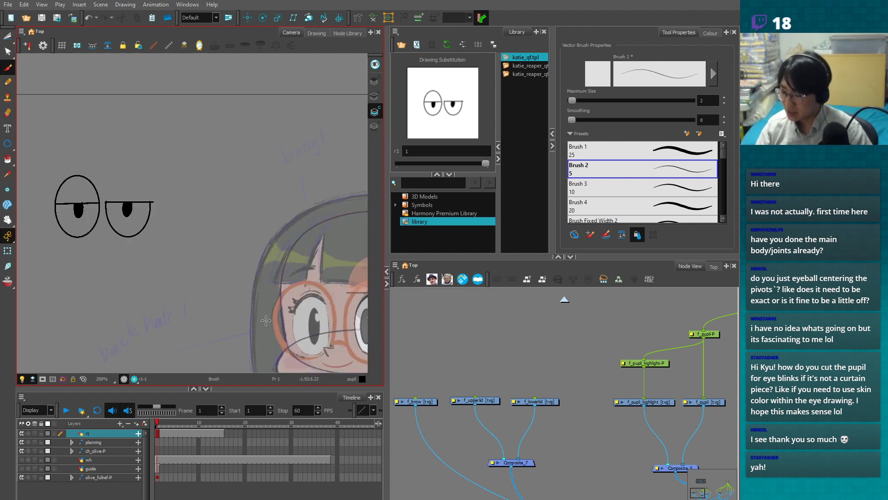
{"action": "left_click_drag", "start_coordinate": [307, 321], "coordinate": [321, 338]}
{"action": "scroll", "coordinate": [163, 194], "scroll_direction": "up", "scroll_amount": 3}
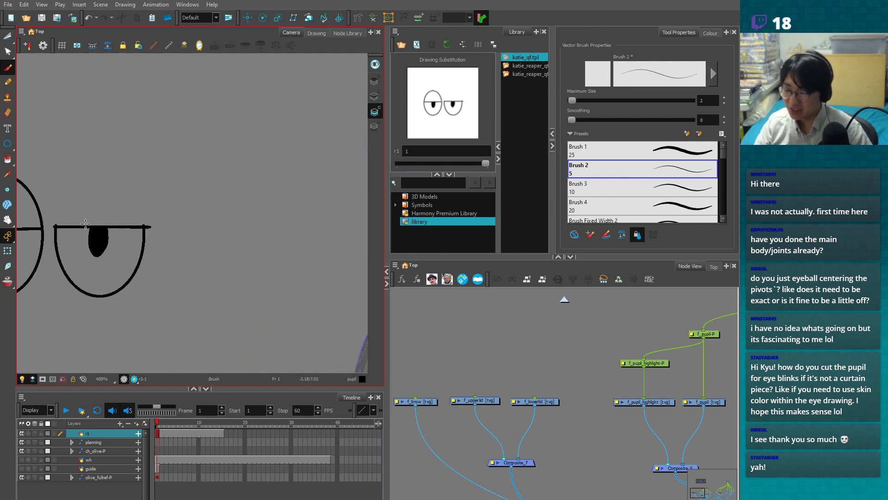
{"action": "left_click_drag", "start_coordinate": [156, 268], "coordinate": [286, 276]}
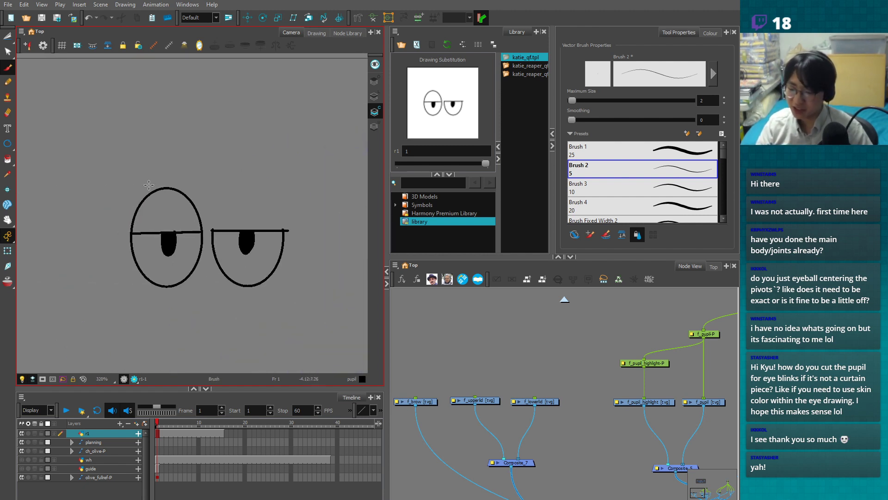
{"action": "scroll", "coordinate": [303, 322], "scroll_direction": "up", "scroll_amount": 2}
{"action": "left_click_drag", "start_coordinate": [300, 324], "coordinate": [274, 319]}
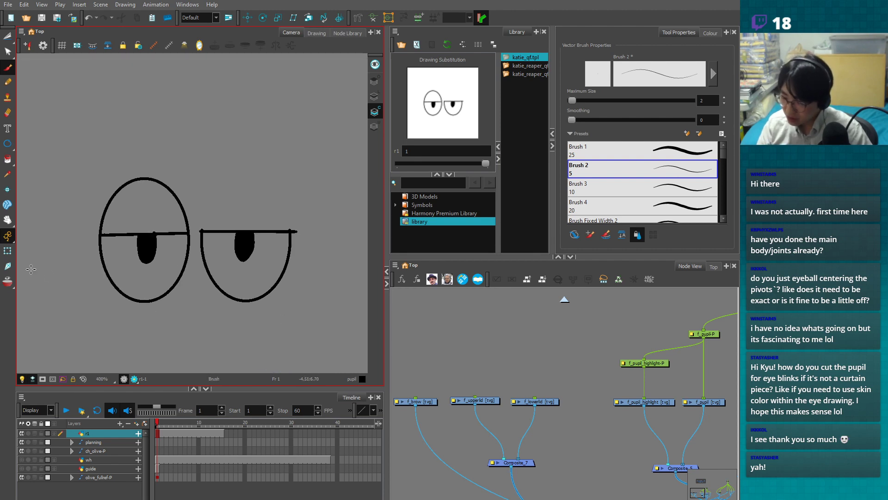
- Return to the character's face with the Transform tool and inspect the upper-lid dome and the eye drawing beneath it
{"action": "key", "text": "shift+t"}
{"action": "scroll", "coordinate": [333, 341], "scroll_direction": "down", "scroll_amount": 2}
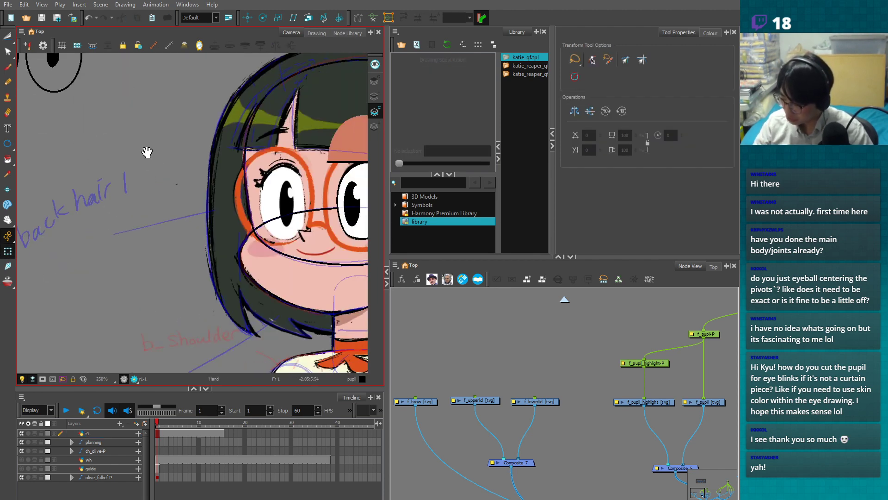
{"action": "scroll", "coordinate": [195, 277], "scroll_direction": "up", "scroll_amount": 2}
{"action": "scroll", "coordinate": [194, 278], "scroll_direction": "up", "scroll_amount": 3}
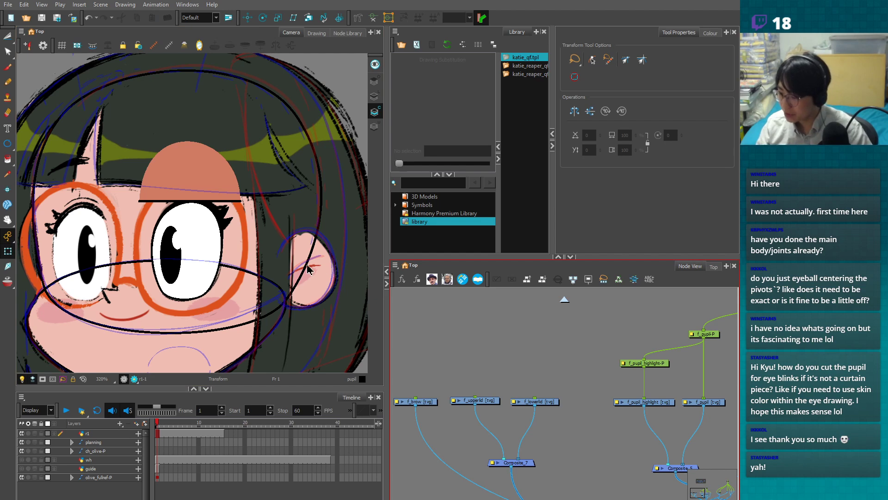
{"action": "left_click", "coordinate": [229, 183]}
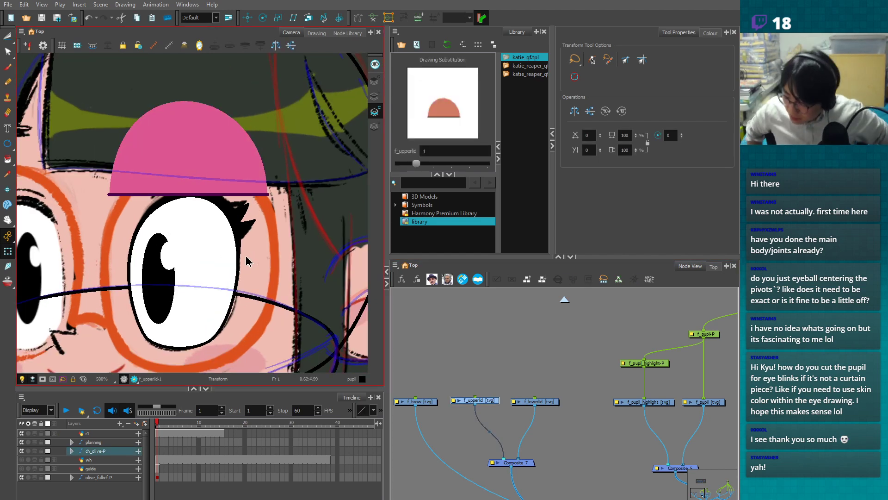
{"action": "left_click", "coordinate": [283, 280]}
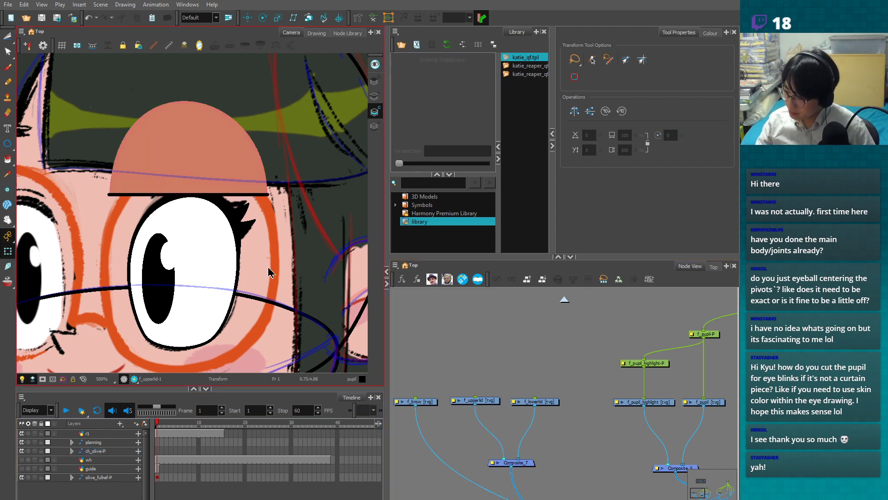
{"action": "left_click", "coordinate": [234, 229]}
{"action": "scroll", "coordinate": [185, 264], "scroll_direction": "down", "scroll_amount": 1}
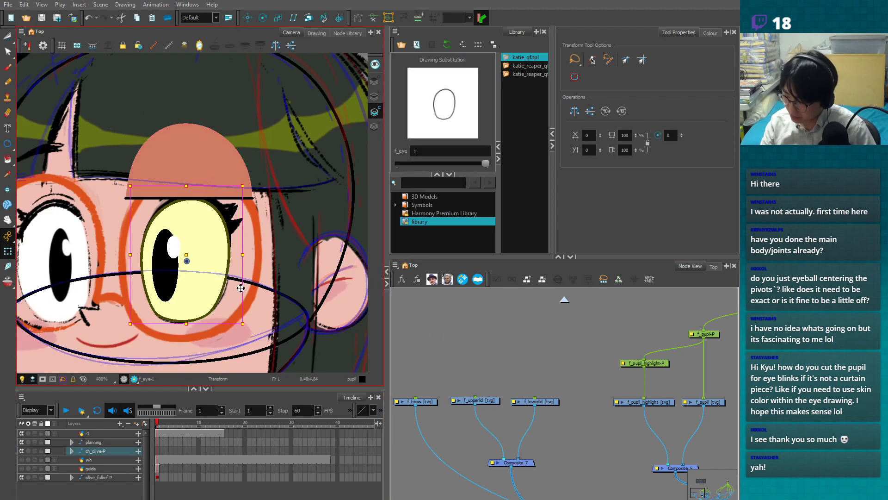
{"action": "left_click", "coordinate": [458, 330]}
- Recolour the dome fill on the f_upperlid drawing with the olive palette's cutter colour
{"action": "left_click", "coordinate": [228, 155]}
{"action": "key", "text": "alt+s"}
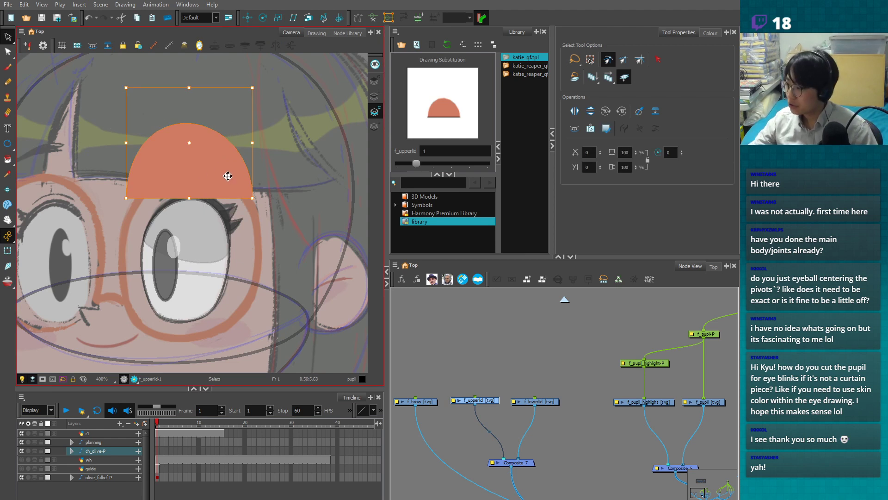
{"action": "left_click", "coordinate": [710, 33]}
{"action": "left_click", "coordinate": [578, 178]}
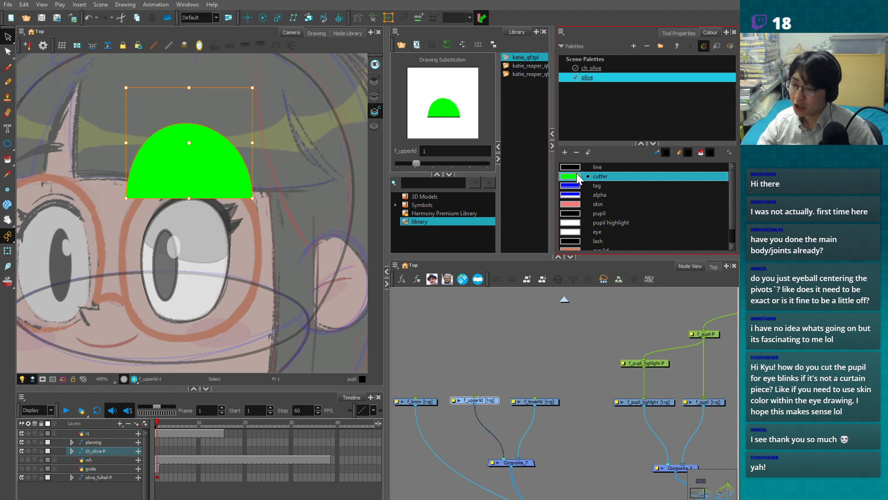
{"action": "left_click", "coordinate": [469, 342]}
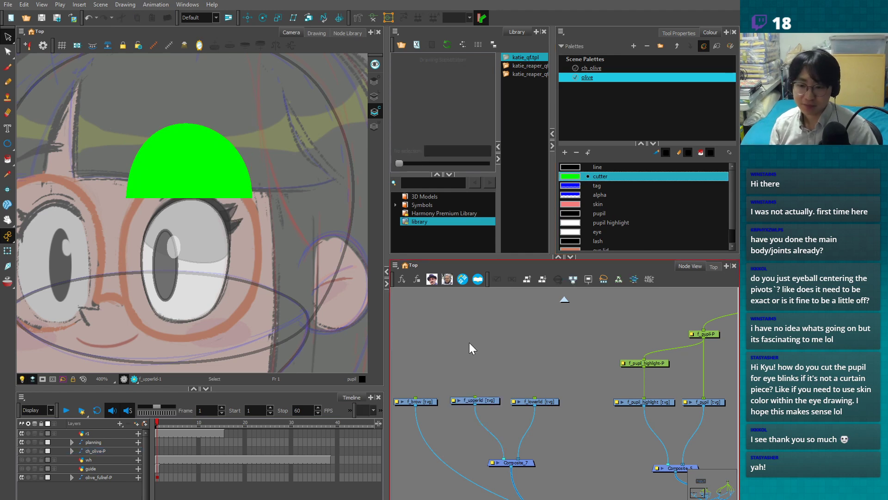
{"action": "left_click", "coordinate": [9, 251]}
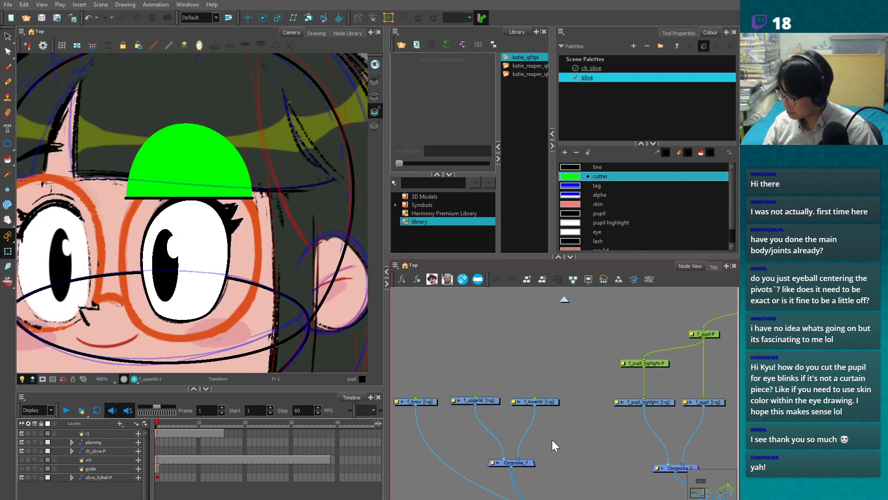
- Copy the existing Line-Art and Colour-Art nodes in the node network and paste a new pair for the upper lid
{"action": "left_click", "coordinate": [416, 379]}
{"action": "scroll", "coordinate": [557, 386], "scroll_direction": "down", "scroll_amount": 3}
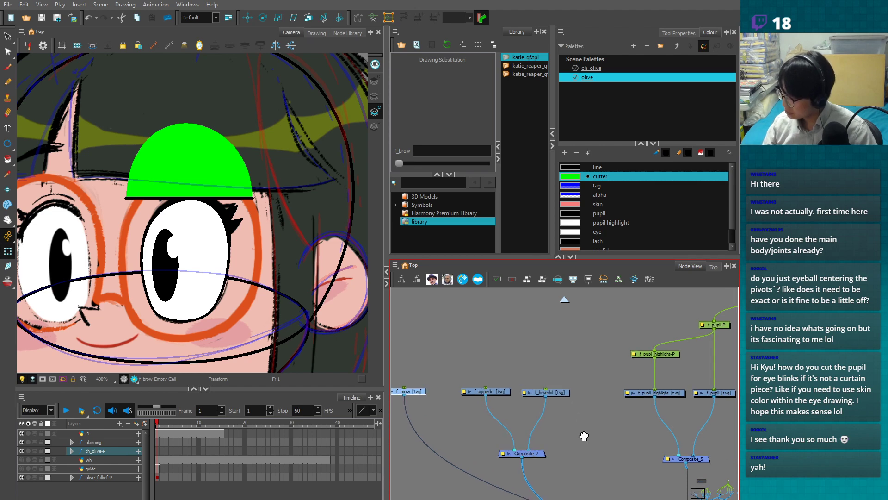
{"action": "left_click_drag", "start_coordinate": [561, 438], "coordinate": [511, 484]}
{"action": "key", "text": "2"}
{"action": "key", "text": "2"}
{"action": "left_click_drag", "start_coordinate": [519, 321], "coordinate": [592, 339]}
{"action": "key", "text": "ctrl+c"}
{"action": "key", "text": "ctrl+v"}
- Place the pasted Line-Art and Colour-Art nodes under f_upperlid and connect them between f_upperlid and Composite_7
{"action": "left_click_drag", "start_coordinate": [667, 345], "coordinate": [536, 401]}
{"action": "key", "text": "2"}
{"action": "left_click_drag", "start_coordinate": [574, 368], "coordinate": [613, 369]}
{"action": "mouse_move", "coordinate": [530, 398]}
{"action": "left_mouse_down"}
{"action": "mouse_move", "coordinate": [513, 391]}
{"action": "mouse_move", "coordinate": [545, 396]}
{"action": "left_mouse_up"}
{"action": "left_click_drag", "start_coordinate": [477, 396], "coordinate": [509, 439]}
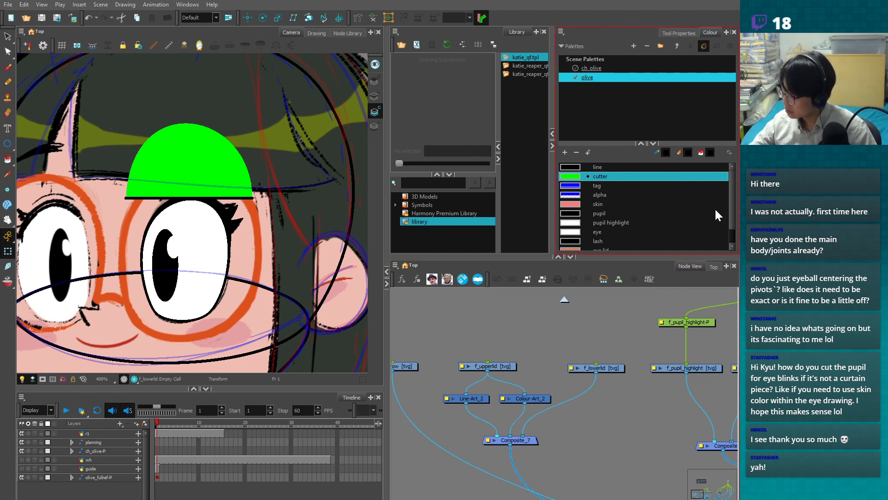
- Recolour the upper-lid dome fill on the f_upperlid drawing with the olive palette's skin colour
{"action": "scroll", "coordinate": [626, 377], "scroll_direction": "down", "scroll_amount": 1}
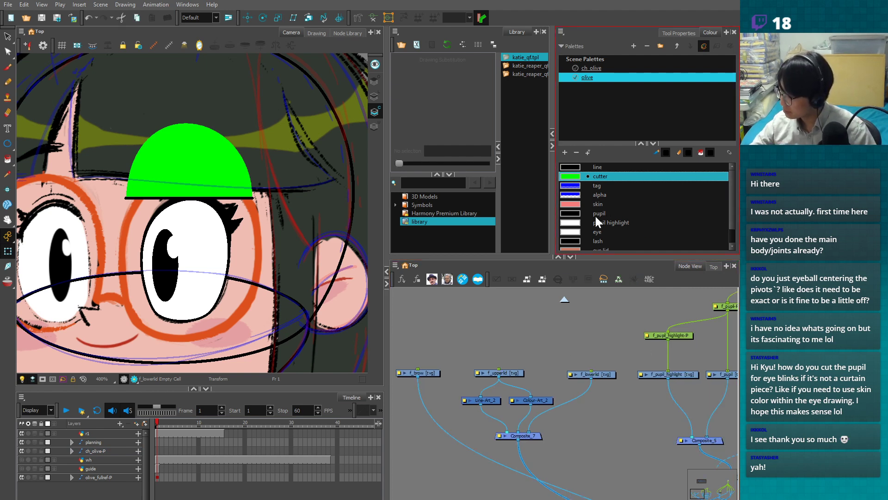
{"action": "scroll", "coordinate": [722, 211], "scroll_direction": "down", "scroll_amount": 1}
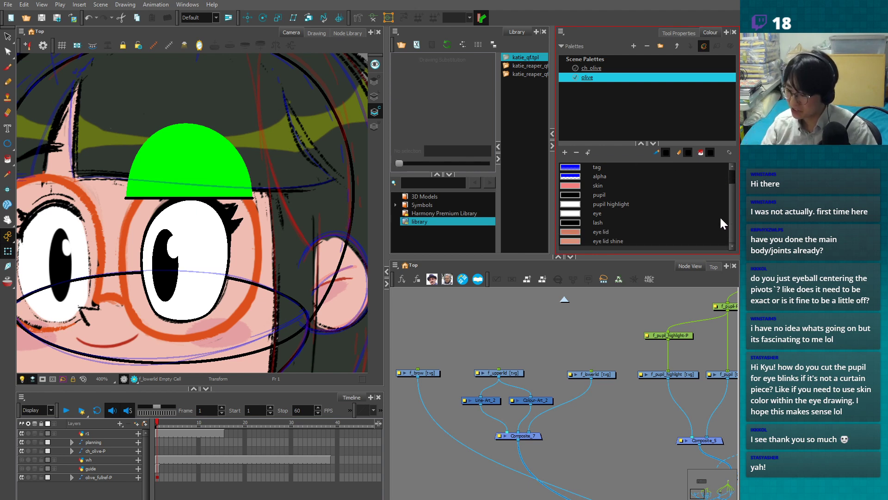
{"action": "left_click", "coordinate": [537, 400]}
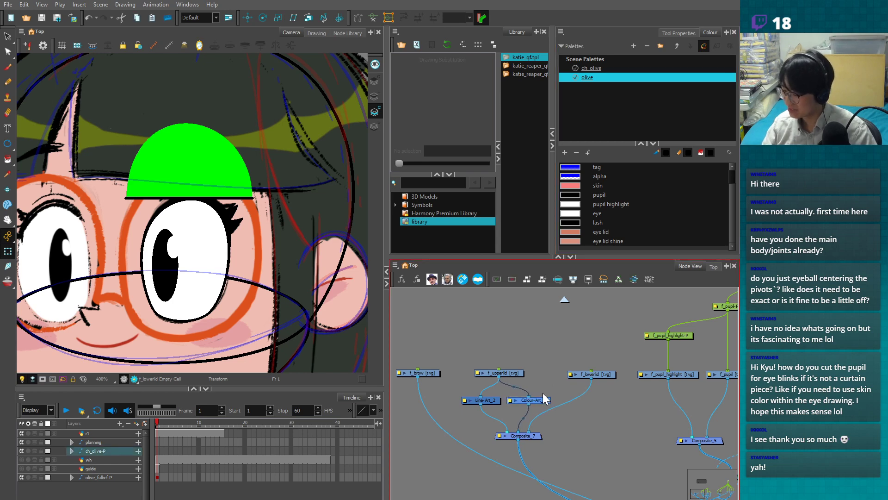
{"action": "left_click", "coordinate": [227, 178]}
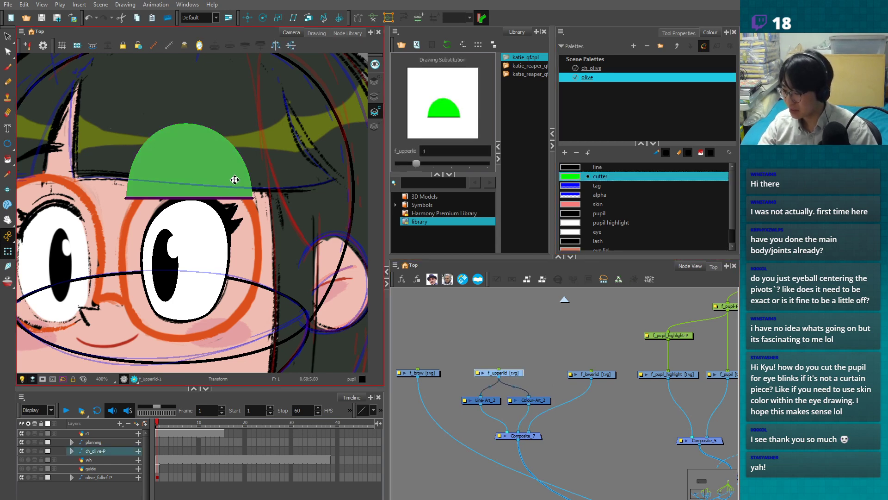
{"action": "scroll", "coordinate": [233, 180], "scroll_direction": "down", "scroll_amount": 4}
{"action": "scroll", "coordinate": [167, 223], "scroll_direction": "up", "scroll_amount": 3}
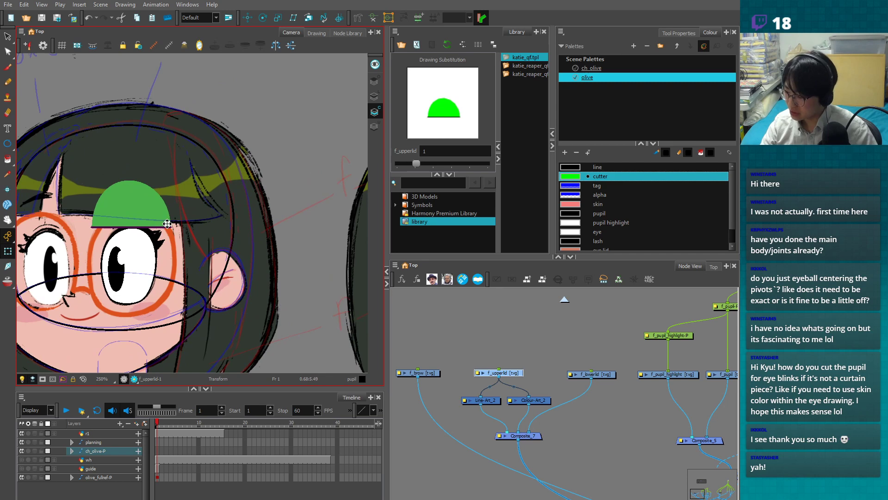
{"action": "left_click", "coordinate": [604, 202]}
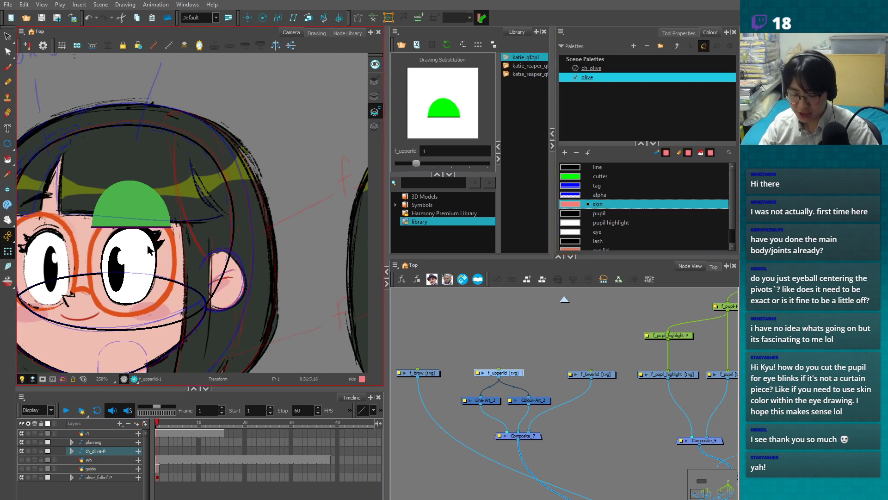
{"action": "key", "text": "alt+i"}
{"action": "left_click", "coordinate": [154, 213]}
{"action": "key", "text": "shift+t"}
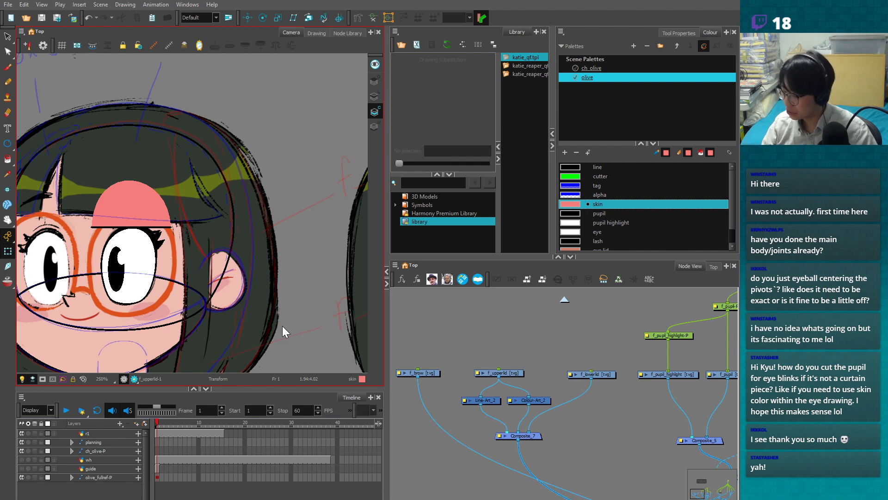
- Copy the existing Cutter node, paste it below Composite_7, and connect it so the eyelid is cut to the eye shape
{"action": "left_click_drag", "start_coordinate": [558, 415], "coordinate": [527, 383]}
{"action": "left_click", "coordinate": [510, 405]}
{"action": "mouse_move", "coordinate": [557, 417]}
{"action": "left_mouse_down"}
{"action": "mouse_move", "coordinate": [493, 387]}
{"action": "mouse_move", "coordinate": [526, 418]}
{"action": "mouse_move", "coordinate": [512, 418]}
{"action": "left_mouse_up"}
{"action": "left_click", "coordinate": [590, 409]}
{"action": "key", "text": "ctrl+c"}
{"action": "key", "text": "ctrl+v"}
{"action": "left_click_drag", "start_coordinate": [675, 441], "coordinate": [538, 436]}
{"action": "left_click_drag", "start_coordinate": [578, 438], "coordinate": [512, 394]}
{"action": "left_click_drag", "start_coordinate": [681, 420], "coordinate": [670, 433]}
{"action": "left_click_drag", "start_coordinate": [514, 445], "coordinate": [658, 431]}
{"action": "left_click_drag", "start_coordinate": [695, 337], "coordinate": [470, 390]}
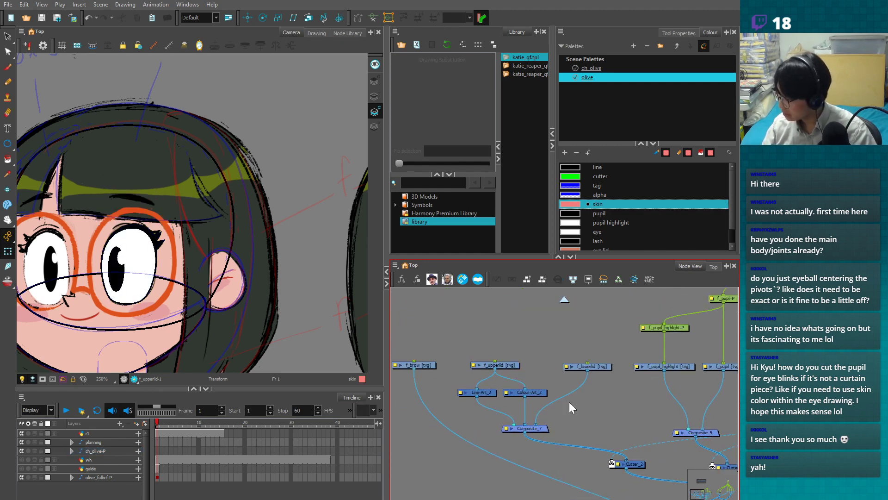
- Add a parent peg to f_upperlid and lower the lid over the upper half of the eye
{"action": "left_click", "coordinate": [490, 367]}
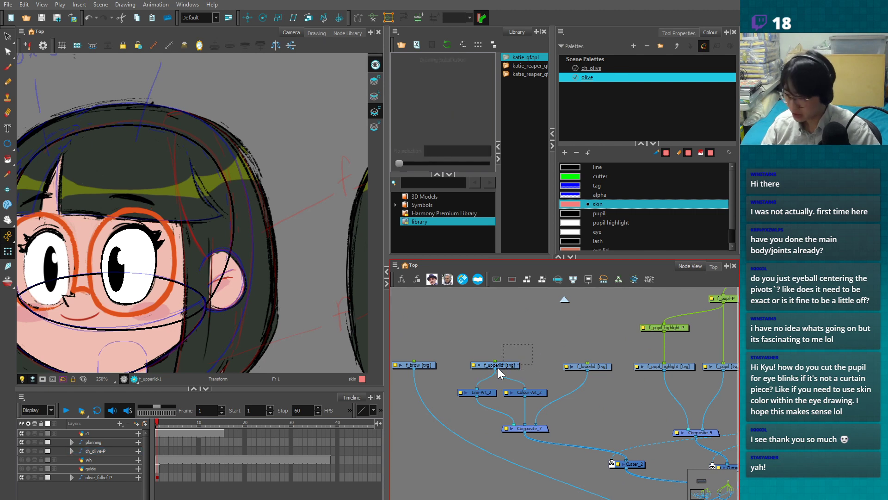
{"action": "left_click", "coordinate": [522, 346]}
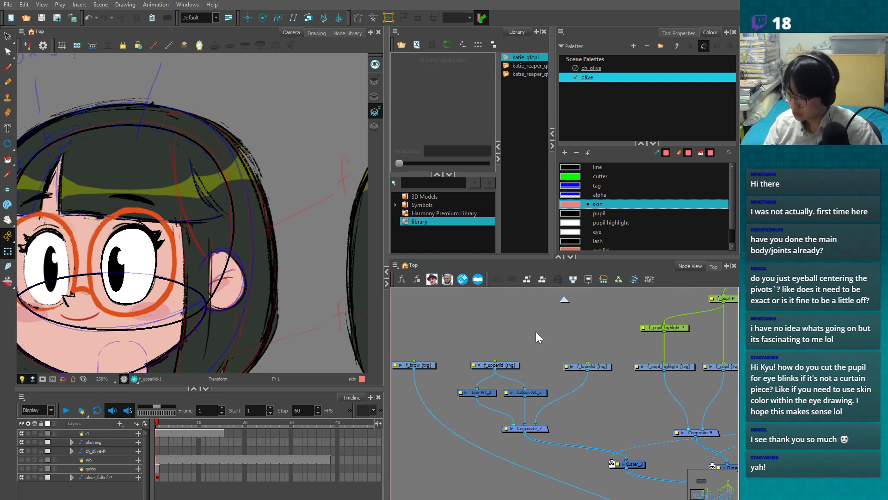
{"action": "left_click", "coordinate": [497, 366]}
{"action": "key", "text": "ctrl+p"}
{"action": "left_click_drag", "start_coordinate": [130, 191], "coordinate": [130, 221]}
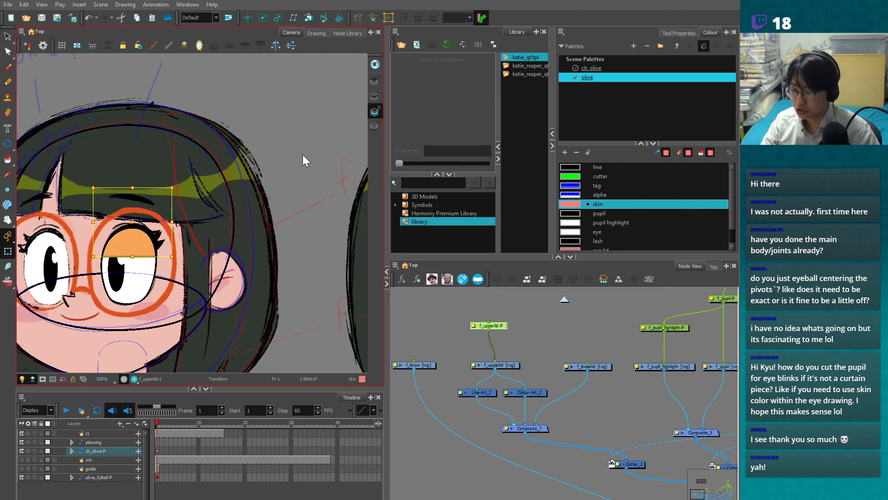
{"action": "left_click", "coordinate": [294, 166]}
{"action": "scroll", "coordinate": [241, 318], "scroll_direction": "up", "scroll_amount": 3}
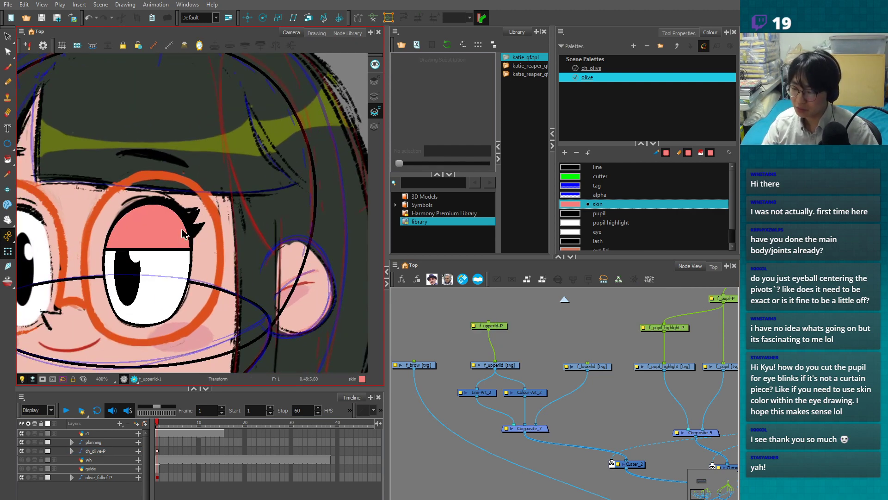
- Show the wh white overlay layer and disable the composite node that carries the black rough head shapes
{"action": "left_click", "coordinate": [62, 478]}
{"action": "left_click", "coordinate": [23, 465]}
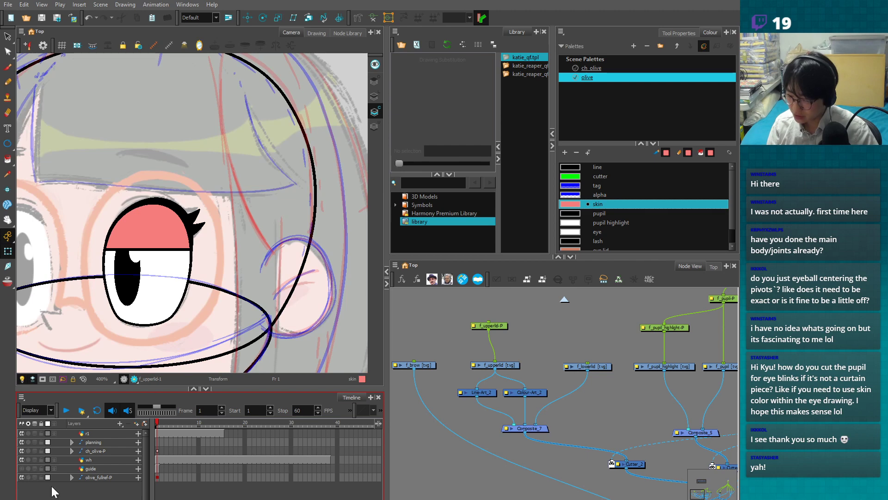
{"action": "scroll", "coordinate": [628, 399], "scroll_direction": "down", "scroll_amount": 4}
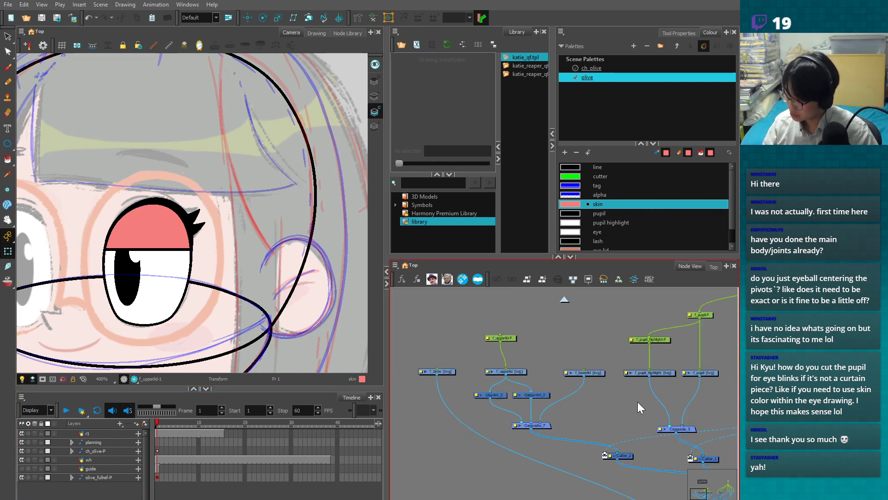
{"action": "left_click_drag", "start_coordinate": [660, 451], "coordinate": [520, 404]}
{"action": "scroll", "coordinate": [525, 412], "scroll_direction": "down", "scroll_amount": 2}
{"action": "left_click_drag", "start_coordinate": [619, 439], "coordinate": [407, 450]}
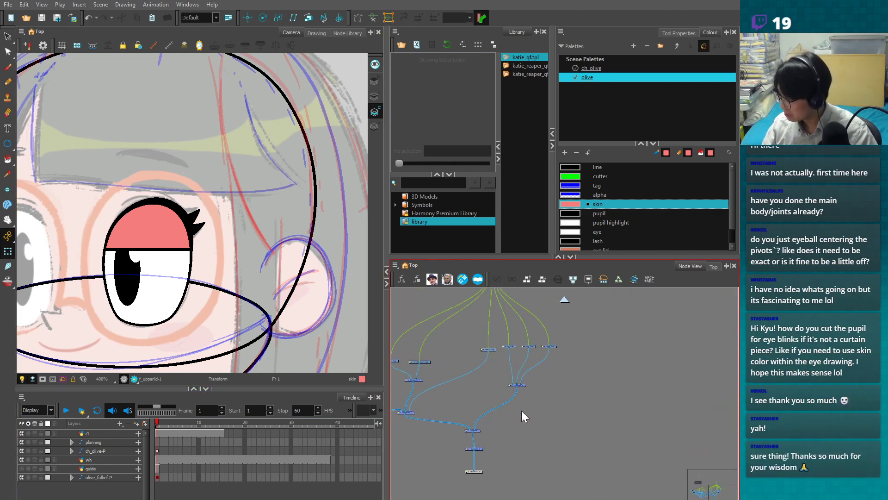
{"action": "left_click", "coordinate": [517, 385]}
{"action": "key", "text": "d"}
{"action": "left_click", "coordinate": [563, 400]}
{"action": "left_click_drag", "start_coordinate": [301, 341], "coordinate": [343, 336]}
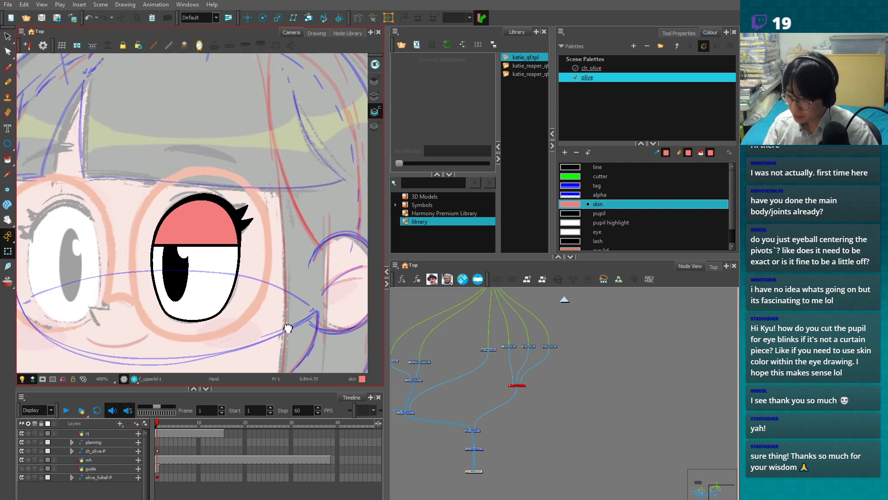
- Try moving the upper lid slightly further down over the eye
{"action": "scroll", "coordinate": [228, 202], "scroll_direction": "up", "scroll_amount": 1}
{"action": "left_click", "coordinate": [227, 202]}
{"action": "mouse_move", "coordinate": [220, 185]}
{"action": "left_mouse_down"}
{"action": "mouse_move", "coordinate": [218, 214]}
{"action": "mouse_move", "coordinate": [232, 214]}
{"action": "mouse_move", "coordinate": [228, 198]}
{"action": "mouse_move", "coordinate": [223, 224]}
{"action": "mouse_move", "coordinate": [220, 161]}
{"action": "mouse_move", "coordinate": [222, 217]}
{"action": "mouse_move", "coordinate": [220, 168]}
{"action": "mouse_move", "coordinate": [203, 181]}
{"action": "mouse_move", "coordinate": [223, 198]}
{"action": "left_mouse_up"}
{"action": "key", "text": "ctrl+z"}
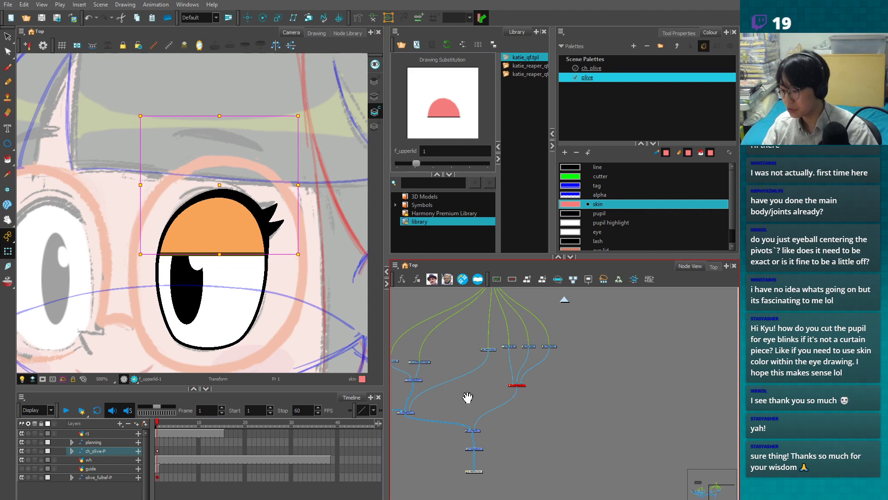
- Delete the upper lid's keyframe at frame 1 to return the lid to its raised position
{"action": "left_click", "coordinate": [157, 450]}
{"action": "key", "text": "F7"}
{"action": "left_click", "coordinate": [189, 496]}
{"action": "key", "text": "1"}
{"action": "key", "text": "1"}
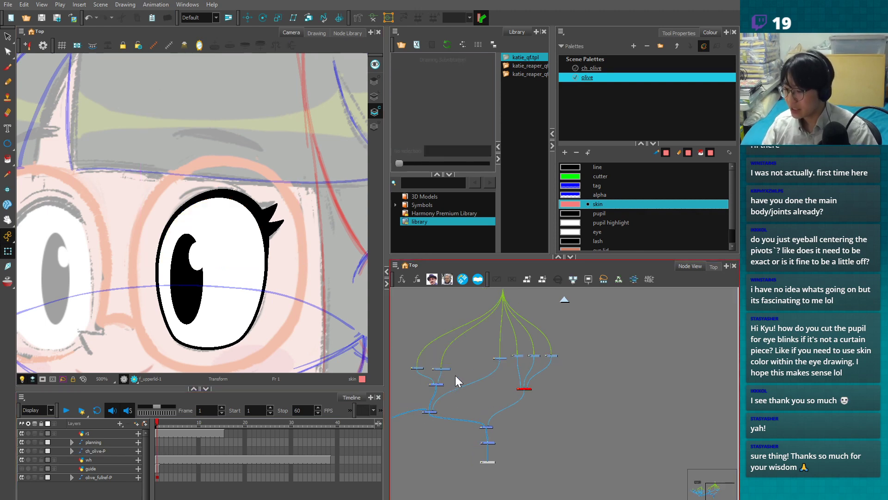
- Examine the half-closed eye sketches beside the head and the node network that builds the eye
{"action": "key", "text": "1"}
{"action": "mouse_move", "coordinate": [176, 319]}
{"action": "left_mouse_down"}
{"action": "mouse_move", "coordinate": [303, 322]}
{"action": "mouse_move", "coordinate": [361, 387]}
{"action": "left_mouse_up"}
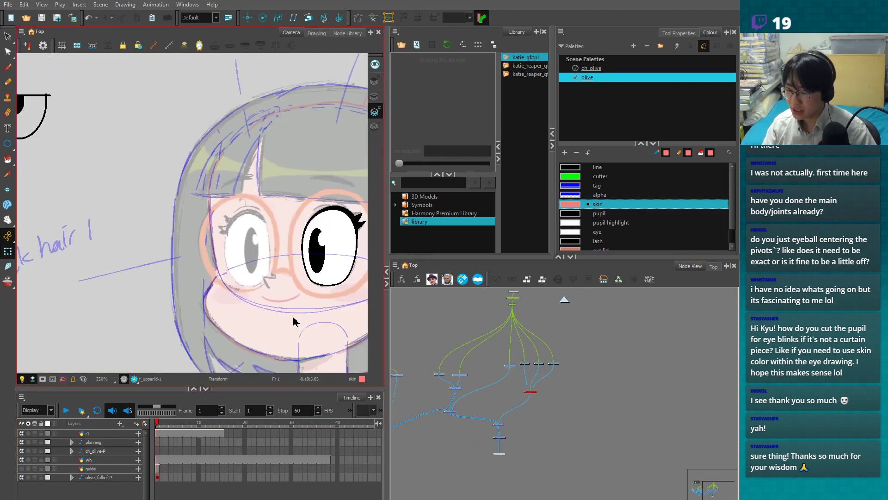
{"action": "key", "text": "1"}
{"action": "mouse_move", "coordinate": [164, 160]}
{"action": "left_mouse_down"}
{"action": "mouse_move", "coordinate": [140, 210]}
{"action": "mouse_move", "coordinate": [205, 198]}
{"action": "left_mouse_up"}
{"action": "left_click", "coordinate": [177, 190]}
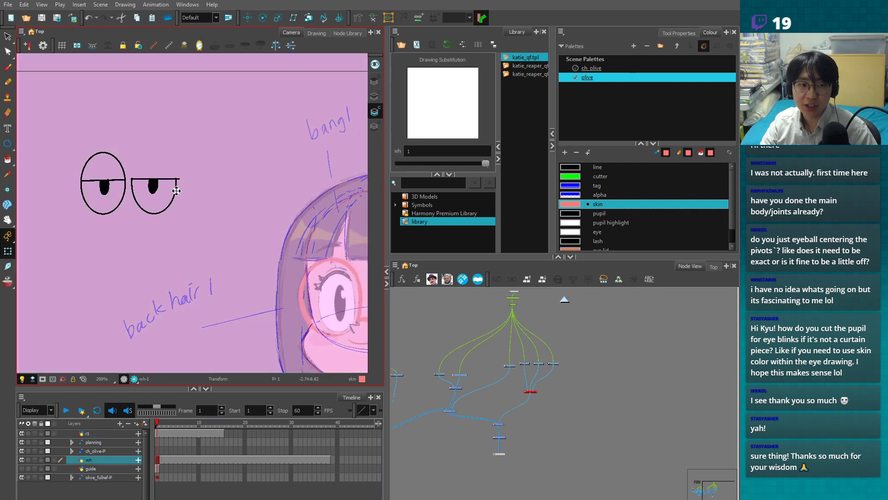
{"action": "left_click", "coordinate": [596, 389]}
{"action": "left_click_drag", "start_coordinate": [557, 441], "coordinate": [711, 451]}
{"action": "key", "text": "2"}
{"action": "key", "text": "2"}
{"action": "left_click_drag", "start_coordinate": [560, 422], "coordinate": [672, 437]}
{"action": "key", "text": "2"}
{"action": "key", "text": "2"}
{"action": "left_click_drag", "start_coordinate": [557, 426], "coordinate": [554, 419]}
{"action": "key", "text": "1"}
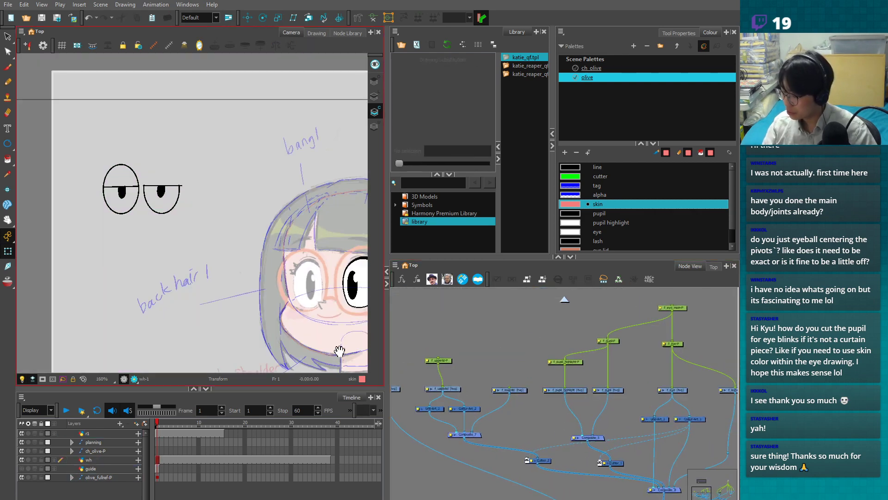
{"action": "left_click_drag", "start_coordinate": [340, 347], "coordinate": [164, 321]}
- Select all of the front eye's pegs, drawings, cutters and composites in the node network and paste a duplicate set
{"action": "key", "text": "2"}
{"action": "key", "text": "2"}
{"action": "left_click_drag", "start_coordinate": [492, 406], "coordinate": [506, 393]}
{"action": "key", "text": "2"}
{"action": "key", "text": "1"}
{"action": "key", "text": "1"}
{"action": "key", "text": "1"}
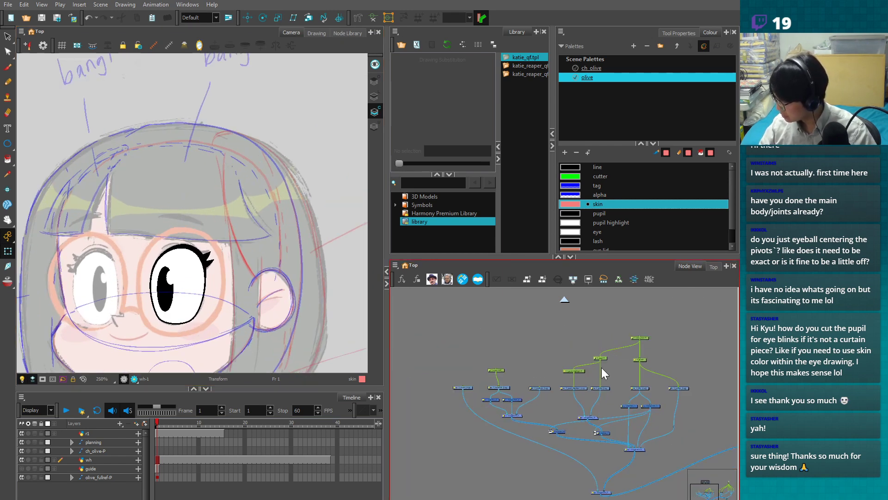
{"action": "left_click_drag", "start_coordinate": [466, 310], "coordinate": [692, 456]}
{"action": "mouse_move", "coordinate": [475, 317]}
{"action": "left_mouse_down"}
{"action": "mouse_move", "coordinate": [682, 460]}
{"action": "mouse_move", "coordinate": [681, 452]}
{"action": "left_mouse_up"}
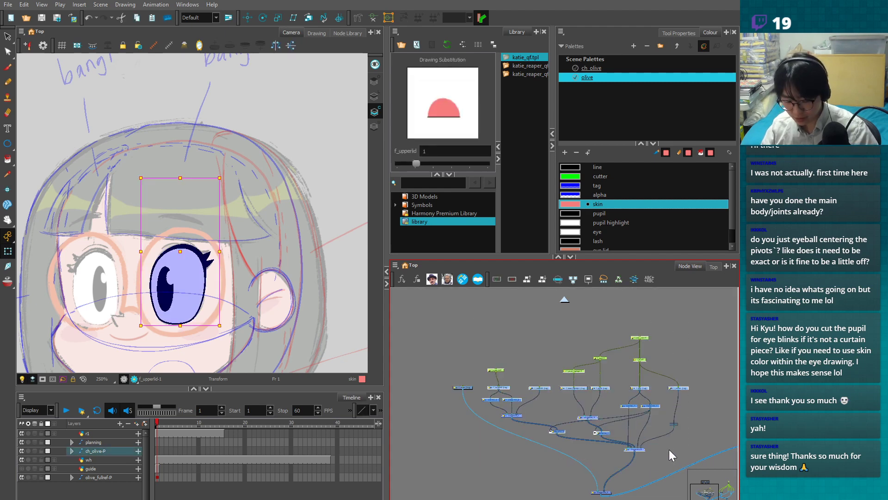
{"action": "key", "text": "ctrl+b"}
{"action": "left_click", "coordinate": [236, 325]}
{"action": "left_click", "coordinate": [522, 371]}
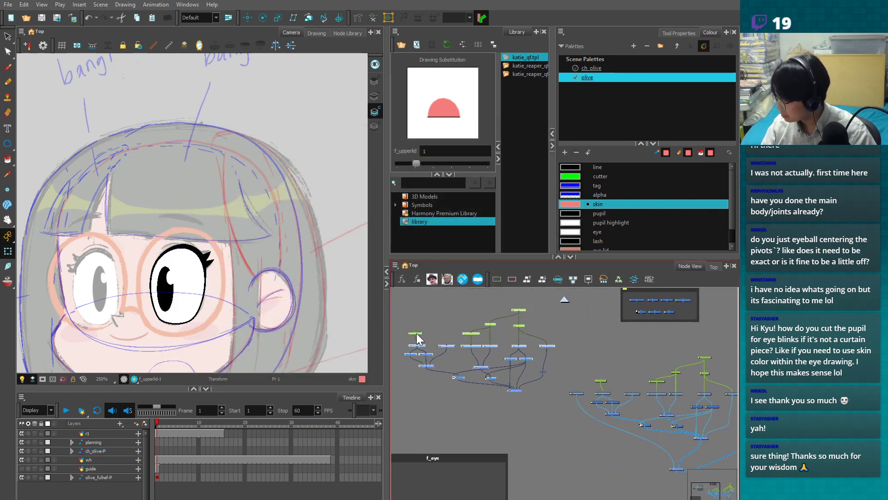
- Enclose the duplicated eye nodes in a new backdrop
{"action": "left_click_drag", "start_coordinate": [498, 395], "coordinate": [688, 473]}
{"action": "scroll", "coordinate": [526, 425], "scroll_direction": "down", "scroll_amount": 3}
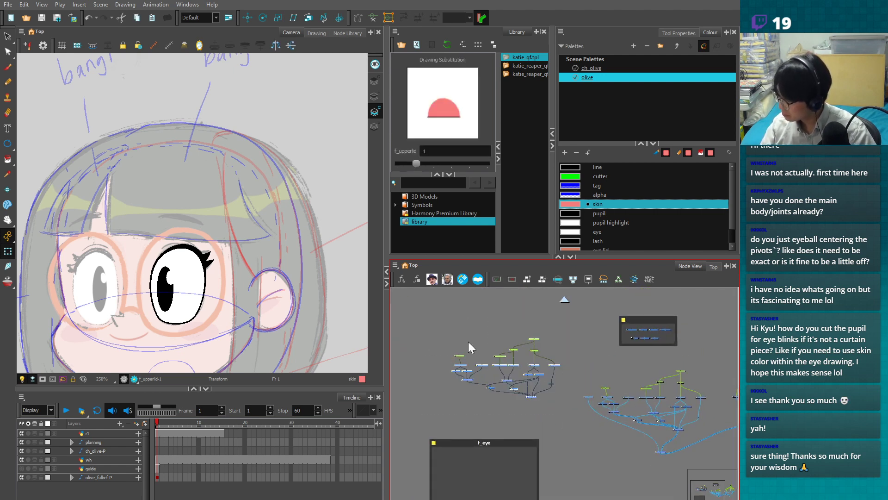
{"action": "right_click", "coordinate": [394, 265]}
{"action": "mouse_move", "coordinate": [409, 309]}
{"action": "left_click", "coordinate": [453, 382]}
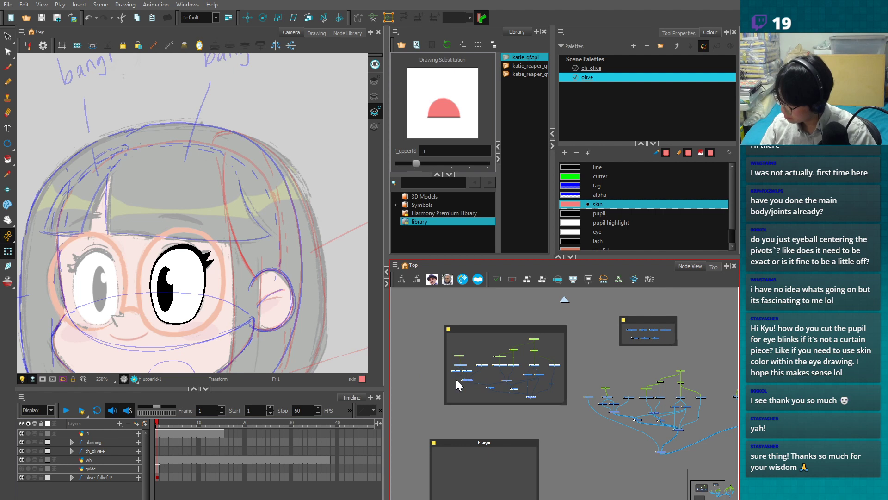
- Cut the backdrop with the duplicated eye nodes and paste it into the Top-level network outside the character group
{"action": "left_click", "coordinate": [452, 329]}
{"action": "key", "text": "Delete"}
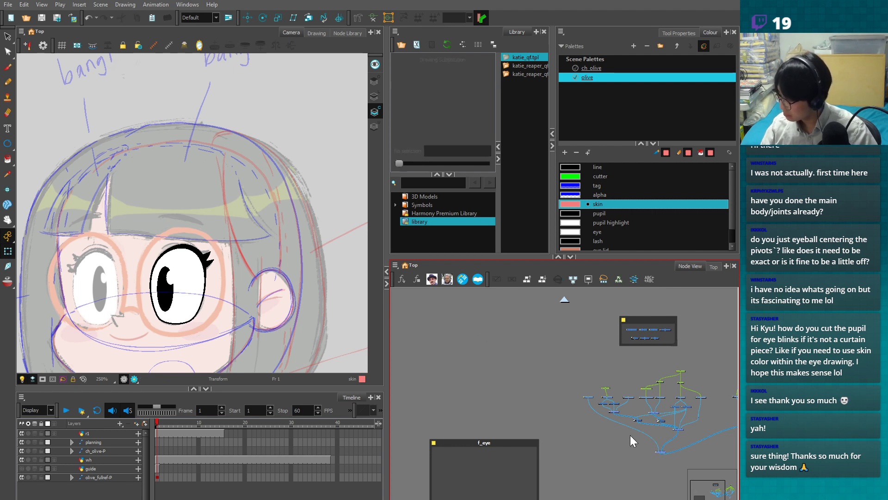
{"action": "key", "text": "shift+e"}
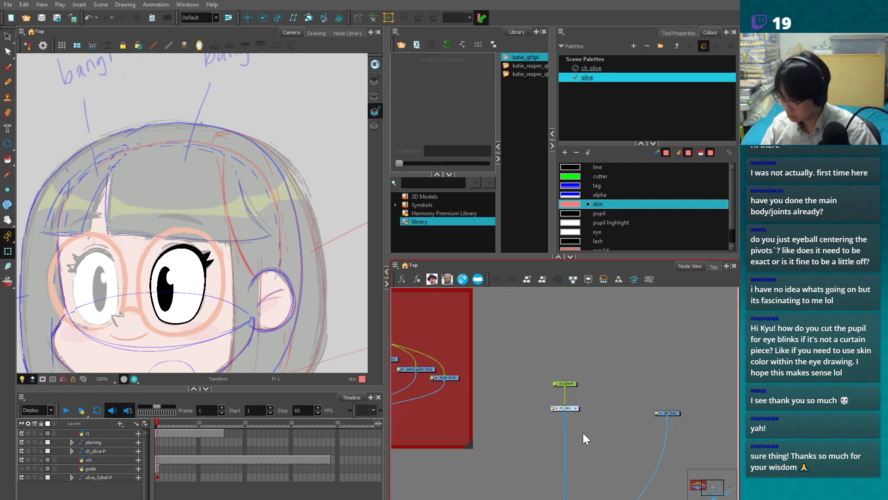
{"action": "key", "text": "ctrl+v"}
- Connect the duplicated eye's output composite to the scene's main composite below the planning group
{"action": "scroll", "coordinate": [653, 442], "scroll_direction": "down", "scroll_amount": 3}
{"action": "left_click_drag", "start_coordinate": [668, 442], "coordinate": [592, 285]}
{"action": "scroll", "coordinate": [597, 309], "scroll_direction": "down", "scroll_amount": 3}
{"action": "left_click", "coordinate": [613, 379]}
{"action": "left_click_drag", "start_coordinate": [612, 369], "coordinate": [537, 495]}
{"action": "scroll", "coordinate": [576, 396], "scroll_direction": "up", "scroll_amount": 2}
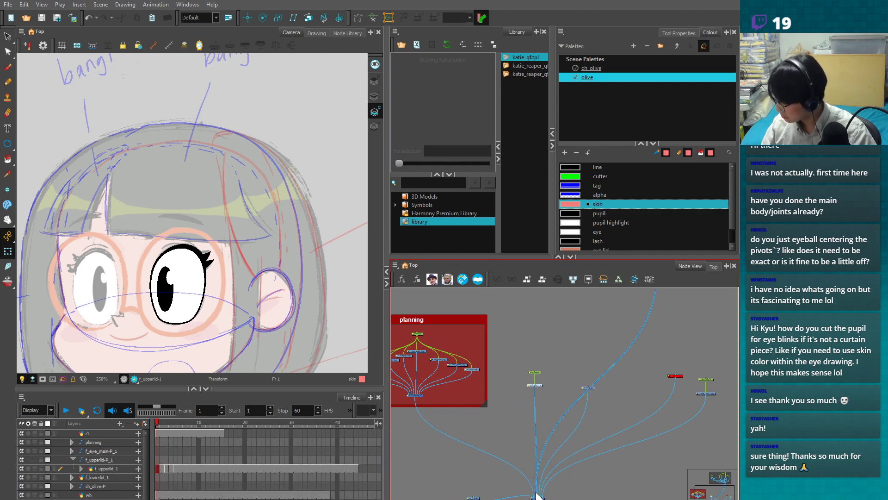
{"action": "scroll", "coordinate": [573, 417], "scroll_direction": "down", "scroll_amount": 1}
- Add a parent peg above f_eye_main-P_1 and connect f_upperlid-P_1 under it as well
{"action": "left_click_drag", "start_coordinate": [636, 293], "coordinate": [573, 430]}
{"action": "left_click", "coordinate": [585, 345]}
{"action": "left_click", "coordinate": [481, 369]}
{"action": "left_click", "coordinate": [590, 344]}
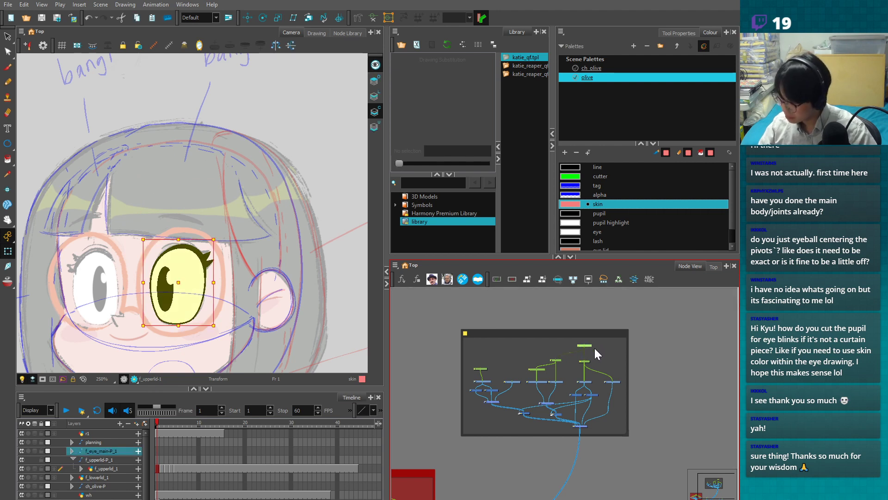
{"action": "key", "text": "ctrl+p"}
{"action": "left_click_drag", "start_coordinate": [588, 333], "coordinate": [523, 342]}
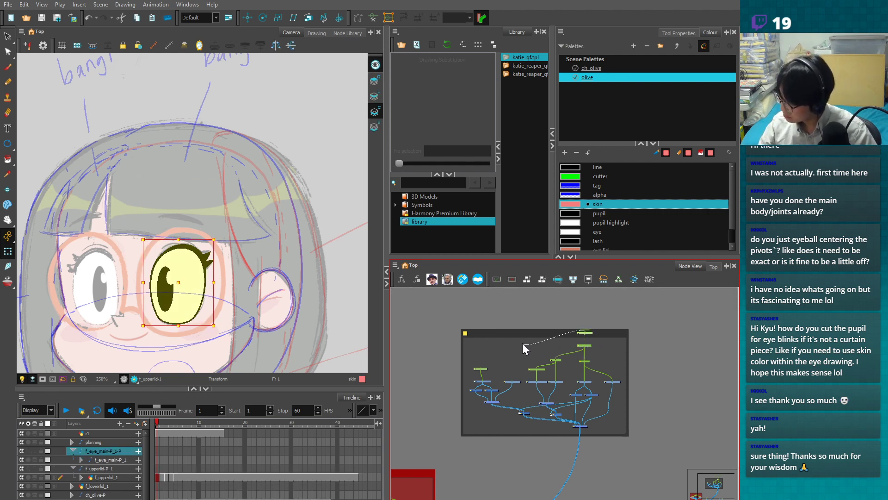
{"action": "left_click_drag", "start_coordinate": [585, 333], "coordinate": [528, 345]}
{"action": "left_click", "coordinate": [529, 345]}
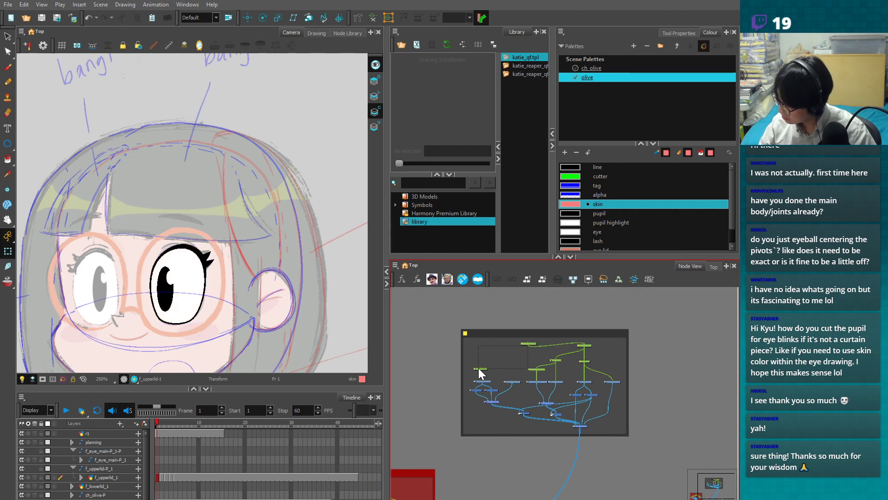
{"action": "left_click", "coordinate": [527, 344]}
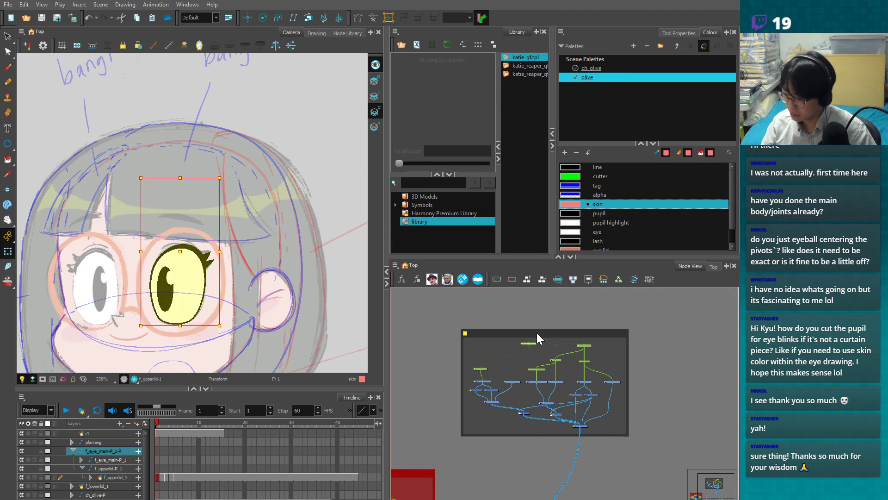
- Turn off Animate mode and move the duplicated eye into the empty area beside the half-closed eye sketches
{"action": "key", "text": "2"}
{"action": "key", "text": "2"}
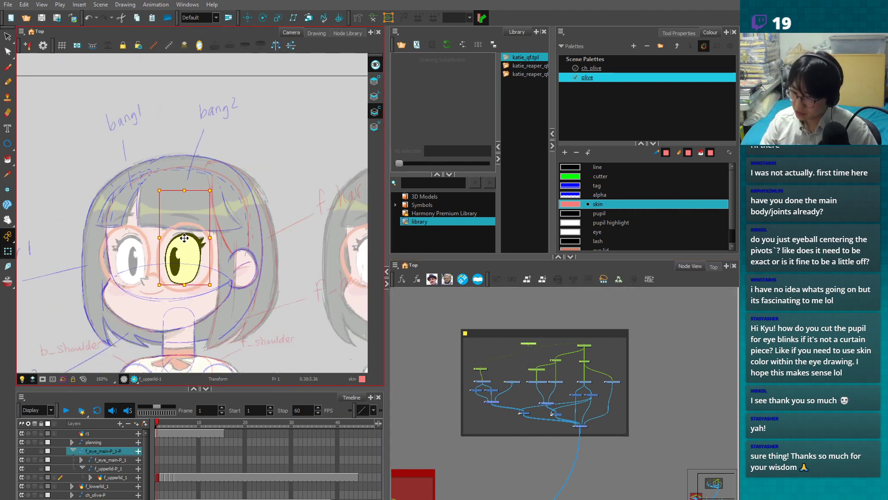
{"action": "left_click", "coordinate": [8, 237]}
{"action": "left_click", "coordinate": [44, 255]}
{"action": "mouse_move", "coordinate": [184, 259]}
{"action": "left_mouse_down"}
{"action": "mouse_move", "coordinate": [41, 253]}
{"action": "mouse_move", "coordinate": [157, 264]}
{"action": "mouse_move", "coordinate": [154, 169]}
{"action": "left_mouse_up"}
{"action": "left_click", "coordinate": [508, 450]}
{"action": "key", "text": "2"}
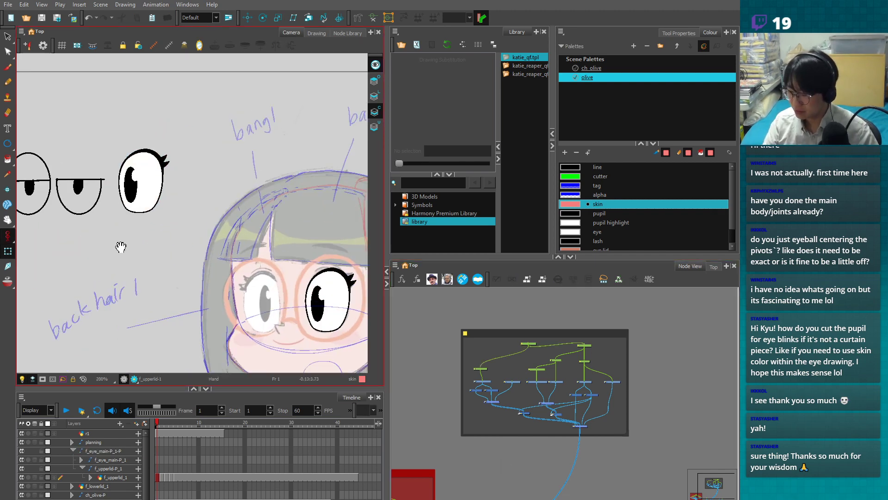
- Detach the duplicated upper lid's composite from its cutter and connect it directly to the eye's output composite
{"action": "left_click_drag", "start_coordinate": [120, 247], "coordinate": [204, 323]}
{"action": "key", "text": "2"}
{"action": "key", "text": "2"}
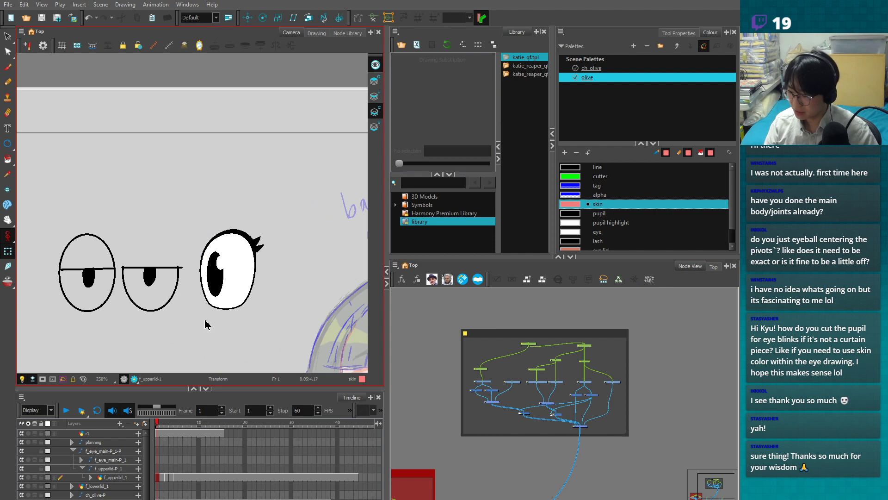
{"action": "scroll", "coordinate": [509, 365], "scroll_direction": "up", "scroll_amount": 5}
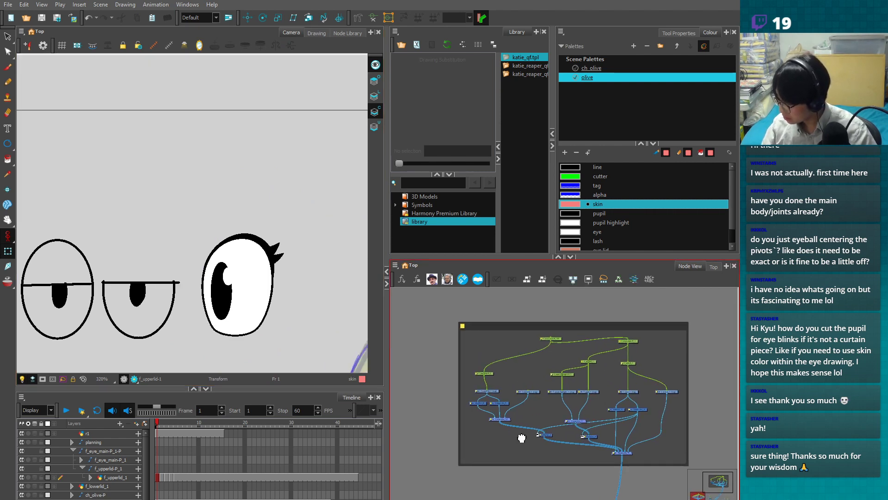
{"action": "left_click", "coordinate": [527, 442]}
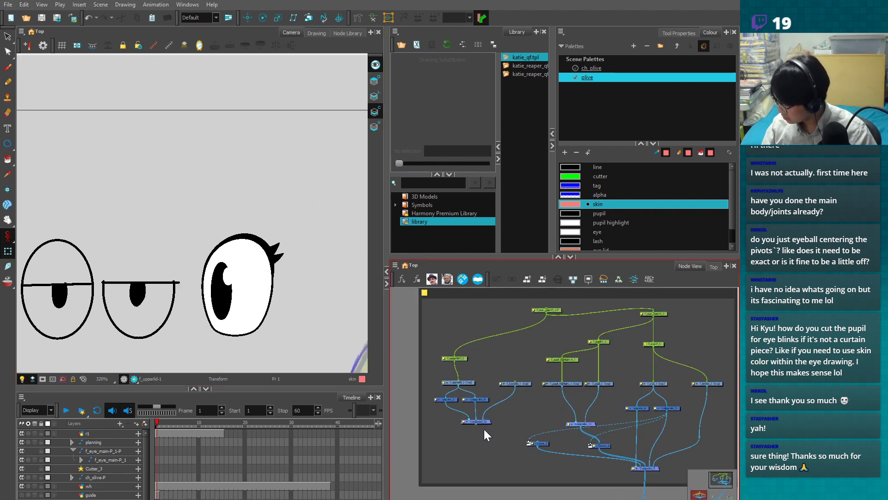
{"action": "left_click_drag", "start_coordinate": [572, 462], "coordinate": [596, 477]}
{"action": "left_click", "coordinate": [516, 454]}
- Recolour the duplicated upper lid's skin fill with the cutter colour swatch
{"action": "left_click", "coordinate": [279, 218]}
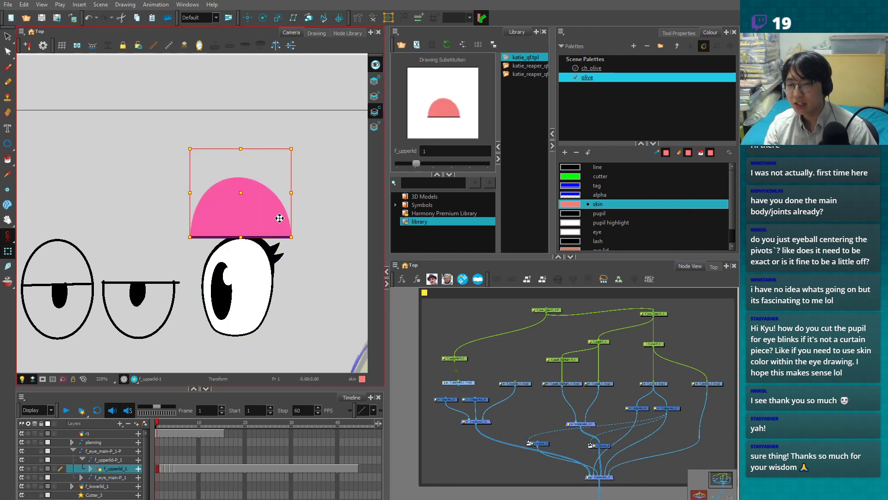
{"action": "key", "text": "alt+s"}
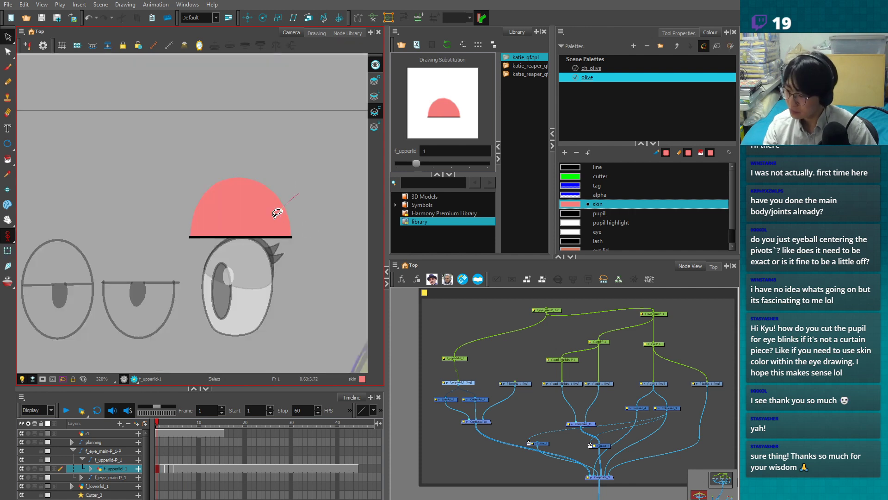
{"action": "left_click", "coordinate": [582, 176]}
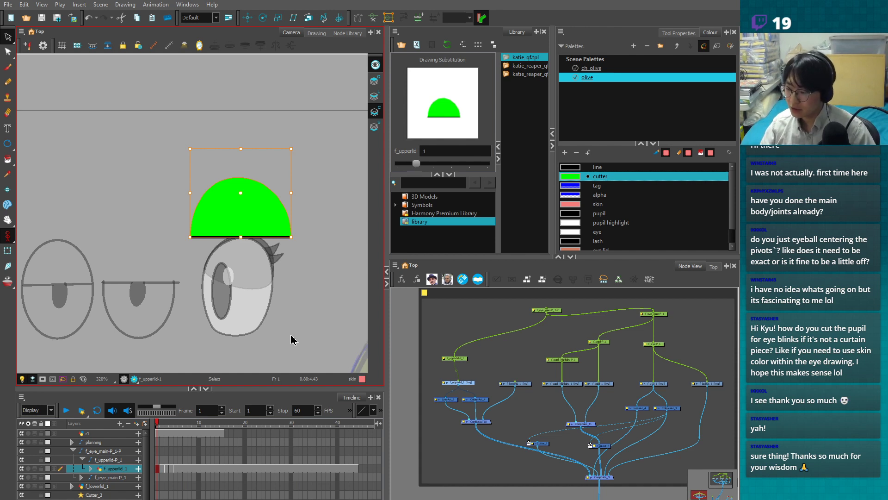
- Reshape the green lid fill with the Contour Editor into a taller, rounder dome using its top point and curve handles
{"action": "key", "text": "alt+q"}
{"action": "left_click_drag", "start_coordinate": [241, 178], "coordinate": [291, 151]}
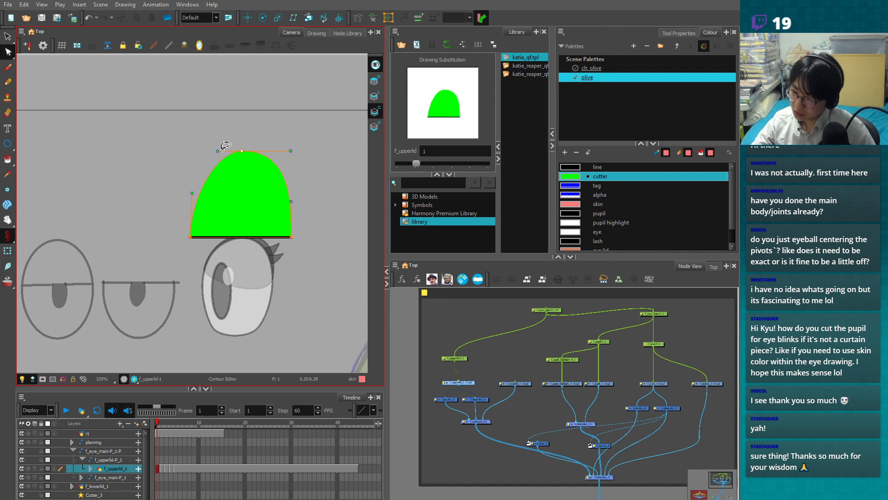
{"action": "left_click_drag", "start_coordinate": [194, 147], "coordinate": [192, 149]}
{"action": "left_click_drag", "start_coordinate": [291, 156], "coordinate": [292, 152]}
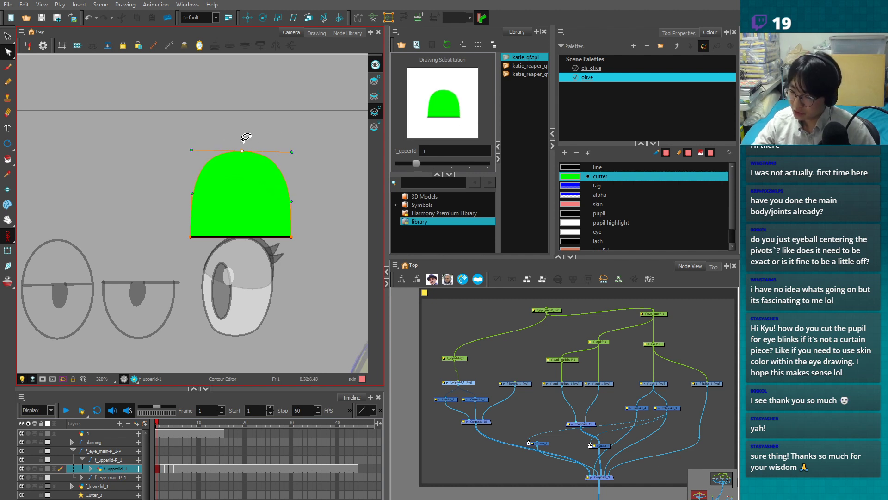
{"action": "left_click_drag", "start_coordinate": [192, 151], "coordinate": [195, 149]}
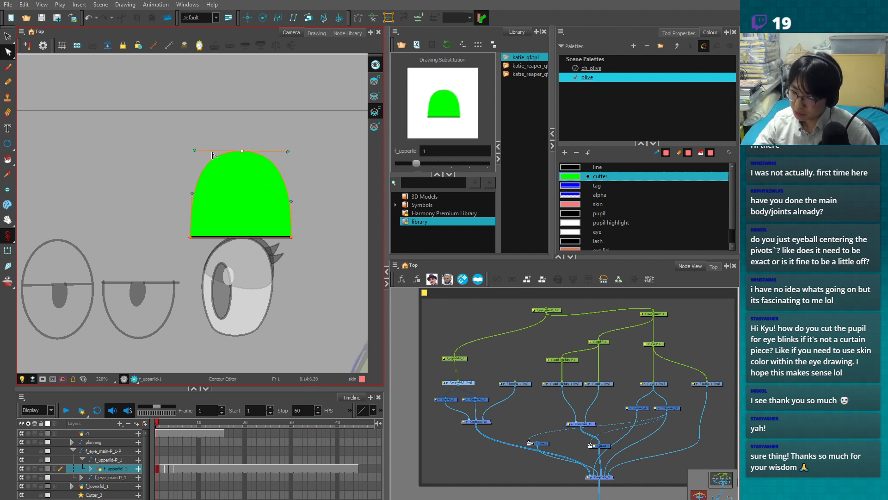
{"action": "left_click", "coordinate": [323, 182]}
- Switch to the Transform tool and turn on Animate mode for the upper lid
{"action": "left_click", "coordinate": [8, 251]}
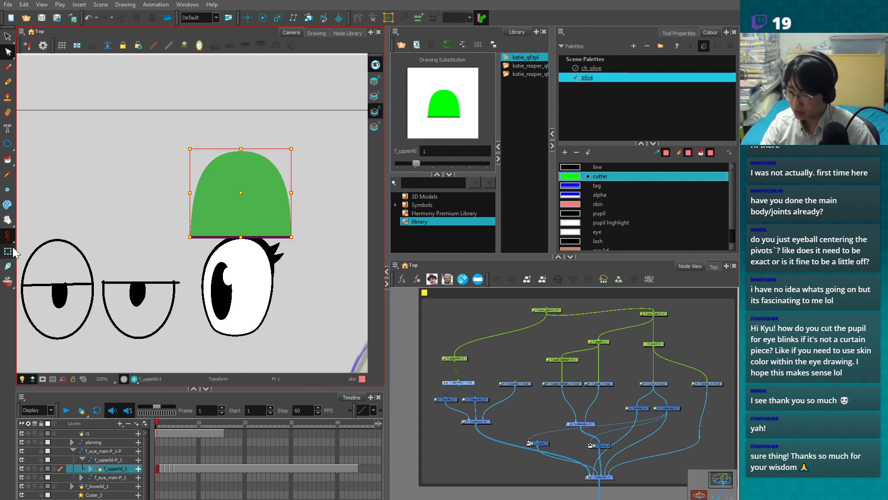
{"action": "left_click", "coordinate": [8, 236]}
{"action": "left_click", "coordinate": [33, 239]}
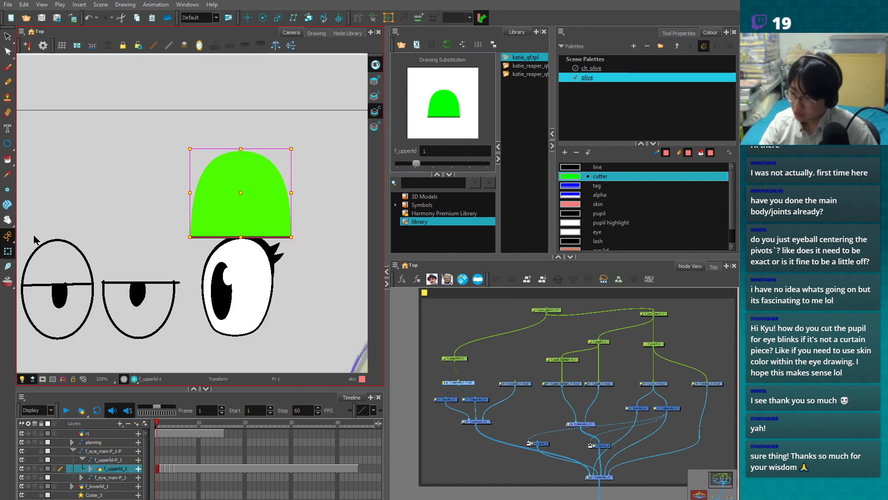
- Try lowering the green upper lid over the eye twice, undoing each move
{"action": "left_click_drag", "start_coordinate": [241, 201], "coordinate": [241, 236]}
{"action": "key", "text": "ctrl+z"}
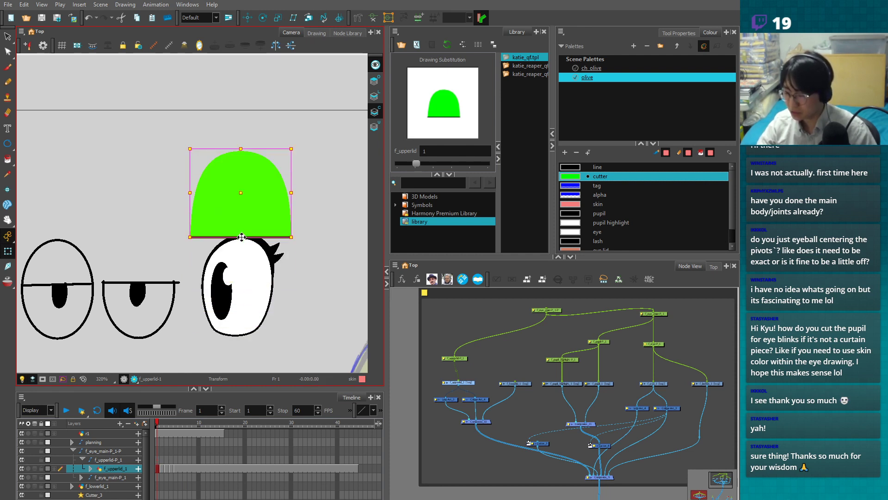
{"action": "left_click_drag", "start_coordinate": [242, 198], "coordinate": [239, 262]}
{"action": "key", "text": "ctrl+z"}
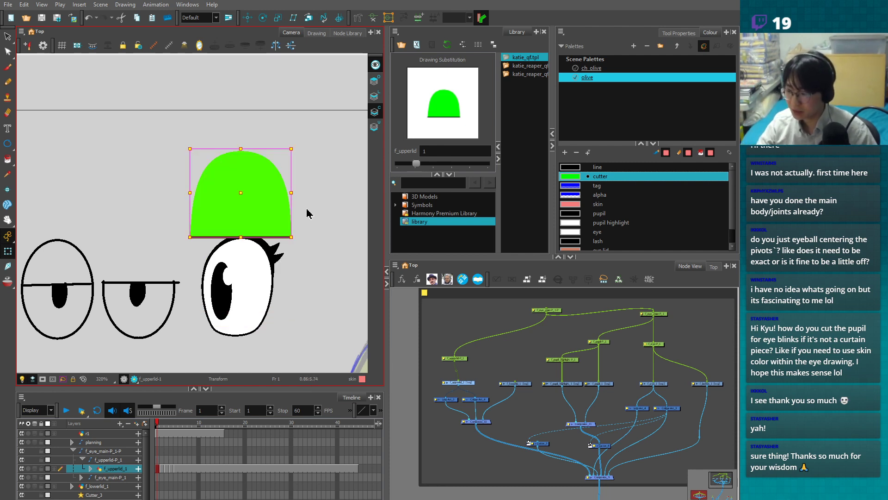
- Rearrange the duplicated eye's output composite, the lid composite and the f_lowerlid_1 node to make room in the network
{"action": "left_click", "coordinate": [446, 328]}
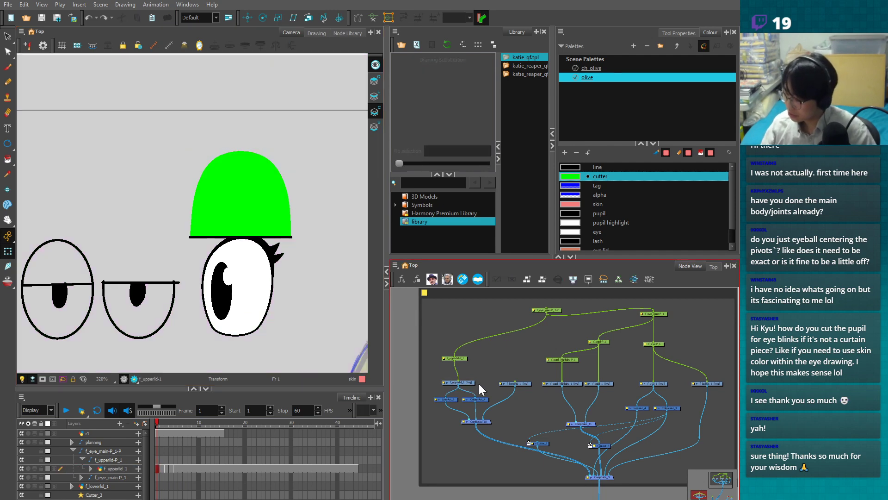
{"action": "scroll", "coordinate": [520, 410], "scroll_direction": "up", "scroll_amount": 2}
{"action": "left_click", "coordinate": [439, 383]}
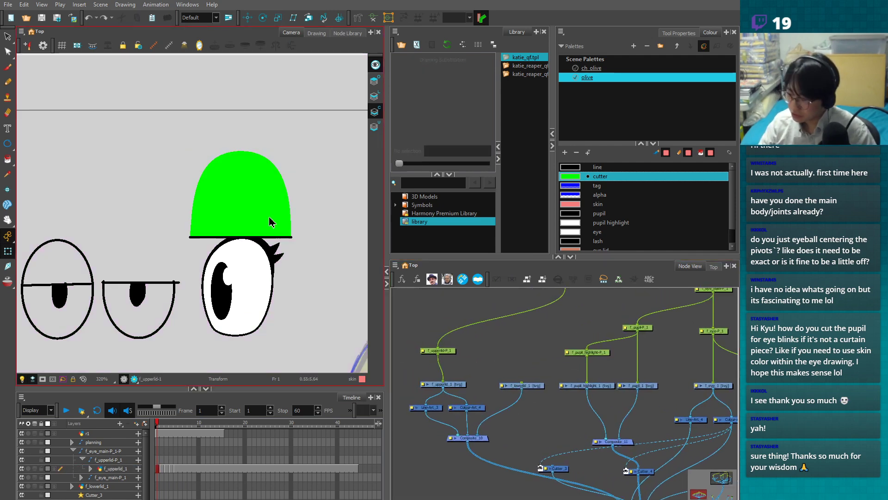
{"action": "left_click_drag", "start_coordinate": [482, 481], "coordinate": [474, 444]}
{"action": "left_click_drag", "start_coordinate": [629, 478], "coordinate": [555, 479]}
{"action": "left_click", "coordinate": [536, 455]}
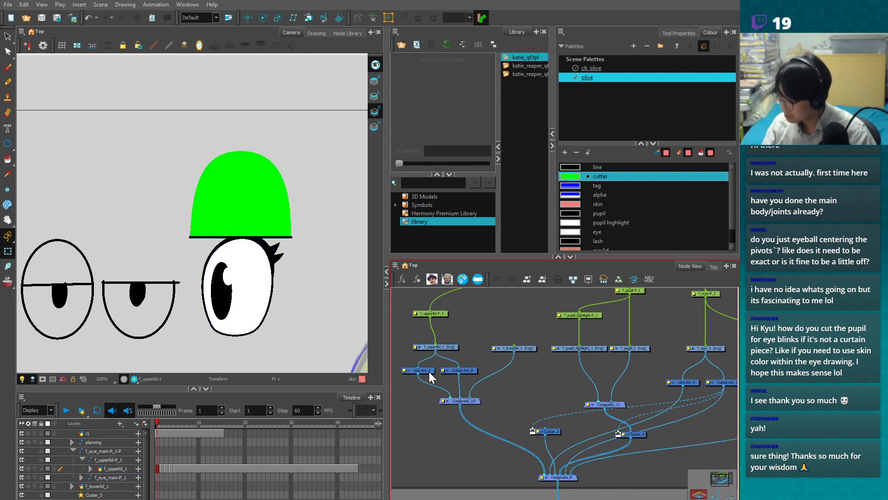
{"action": "left_click_drag", "start_coordinate": [472, 402], "coordinate": [468, 410]}
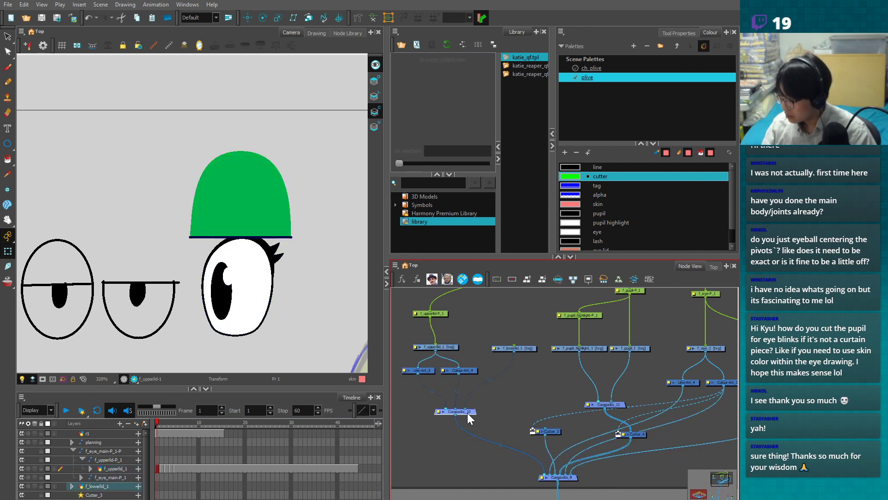
{"action": "left_click_drag", "start_coordinate": [523, 349], "coordinate": [516, 352]}
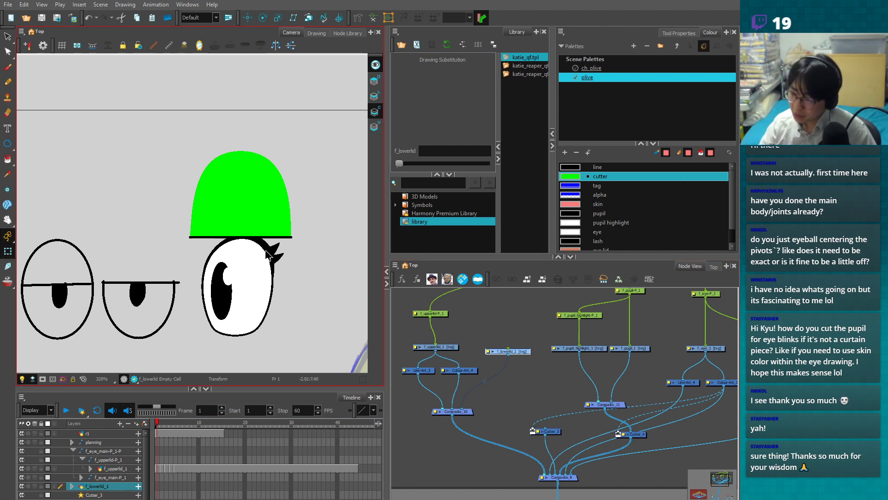
{"action": "left_click", "coordinate": [269, 256]}
{"action": "mouse_move", "coordinate": [238, 284]}
{"action": "left_mouse_down"}
{"action": "mouse_move", "coordinate": [255, 284]}
{"action": "mouse_move", "coordinate": [236, 283]}
{"action": "mouse_move", "coordinate": [252, 284]}
{"action": "mouse_move", "coordinate": [242, 288]}
{"action": "left_mouse_up"}
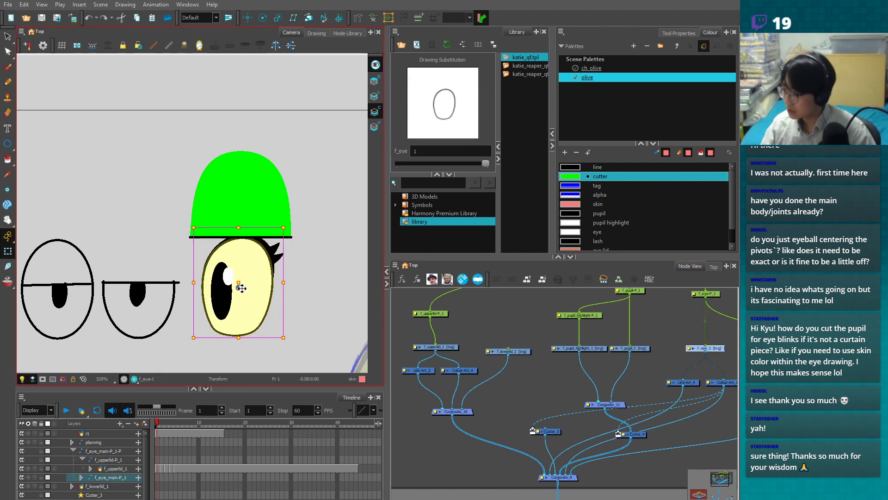
- Extend the backdrop downwards and add another composite node beside the duplicated eye's output composite
{"action": "scroll", "coordinate": [543, 443], "scroll_direction": "down", "scroll_amount": 5}
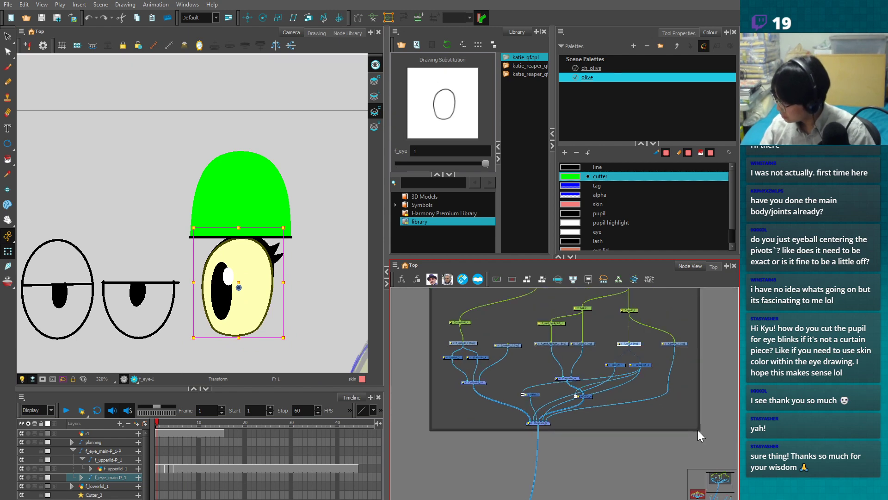
{"action": "left_click", "coordinate": [697, 430]}
{"action": "left_click", "coordinate": [545, 423]}
{"action": "mouse_move", "coordinate": [545, 423]}
{"action": "left_mouse_down"}
{"action": "mouse_move", "coordinate": [603, 451]}
{"action": "mouse_move", "coordinate": [519, 445]}
{"action": "mouse_move", "coordinate": [567, 439]}
{"action": "mouse_move", "coordinate": [588, 425]}
{"action": "left_mouse_up"}
{"action": "scroll", "coordinate": [563, 409], "scroll_direction": "up", "scroll_amount": 1}
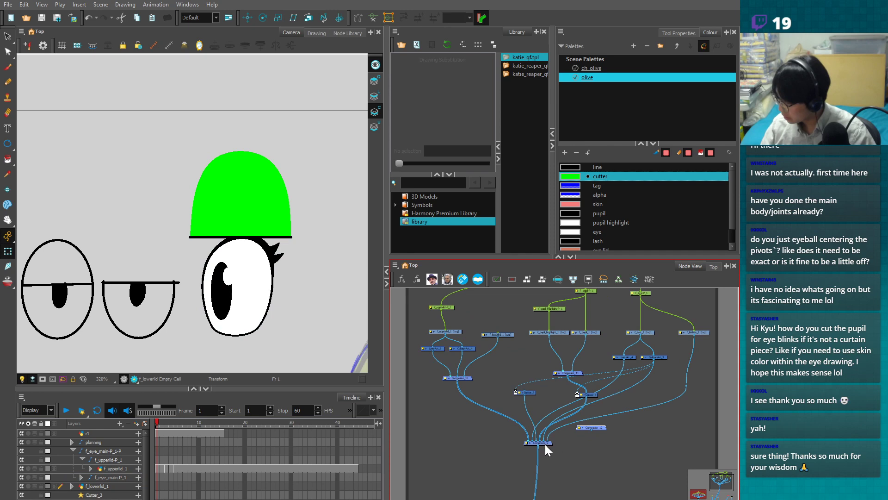
- Route the lid composite and the eye composite into the new composite, and make it the rig's output below them
{"action": "scroll", "coordinate": [545, 444], "scroll_direction": "up", "scroll_amount": 1}
{"action": "left_click_drag", "start_coordinate": [506, 463], "coordinate": [481, 498]}
{"action": "scroll", "coordinate": [540, 325], "scroll_direction": "down", "scroll_amount": 2}
{"action": "scroll", "coordinate": [520, 417], "scroll_direction": "down", "scroll_amount": 2}
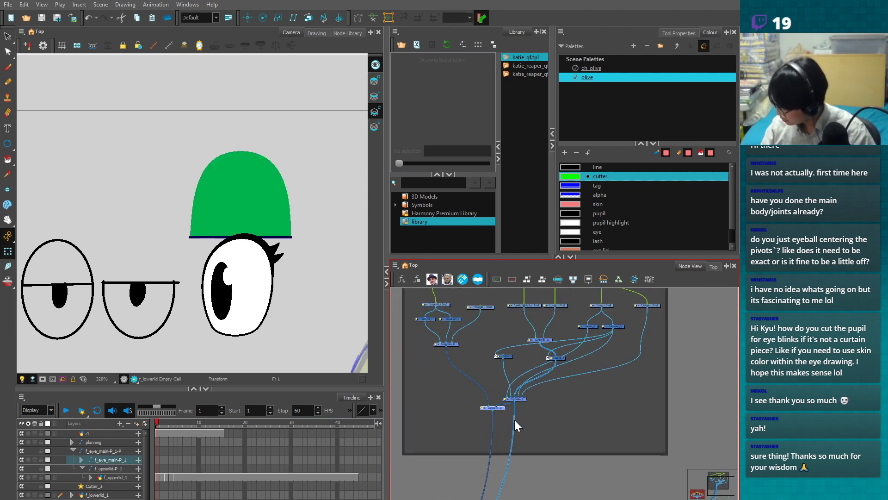
{"action": "mouse_move", "coordinate": [532, 415]}
{"action": "left_mouse_down"}
{"action": "mouse_move", "coordinate": [530, 447]}
{"action": "mouse_move", "coordinate": [527, 423]}
{"action": "mouse_move", "coordinate": [521, 429]}
{"action": "left_mouse_up"}
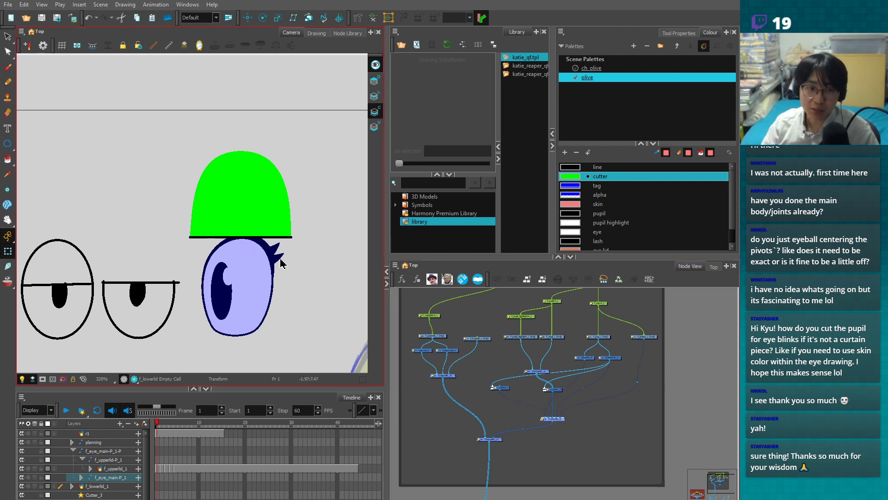
{"action": "left_click_drag", "start_coordinate": [495, 440], "coordinate": [484, 456]}
- Disconnect Cutter_3 from its old matte source and insert it between the eye composite and the new output composite
{"action": "left_click", "coordinate": [504, 387]}
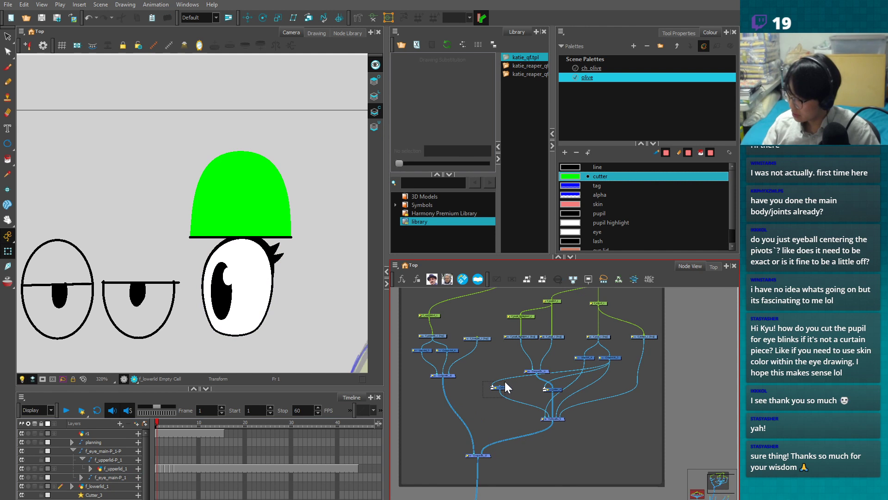
{"action": "left_click", "coordinate": [511, 380]}
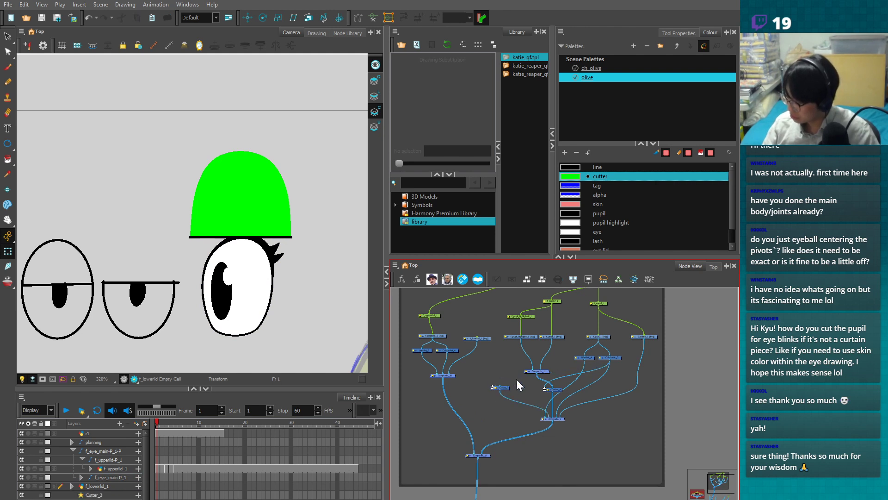
{"action": "left_click_drag", "start_coordinate": [547, 419], "coordinate": [525, 435]}
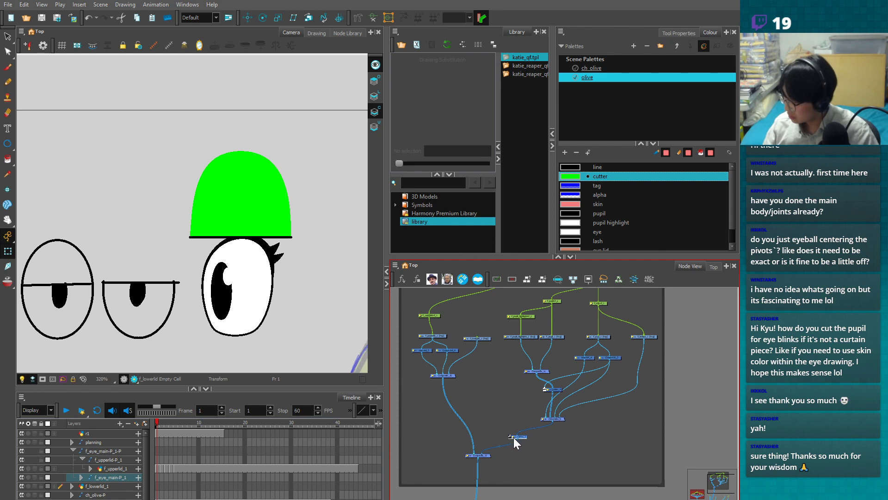
- Connect the upper lid's Colour-Art node to the matte input of Cutter_3
{"action": "mouse_move", "coordinate": [479, 455]}
{"action": "left_mouse_down"}
{"action": "mouse_move", "coordinate": [510, 437]}
{"action": "mouse_move", "coordinate": [471, 454]}
{"action": "left_mouse_up"}
{"action": "left_click_drag", "start_coordinate": [447, 372], "coordinate": [479, 367]}
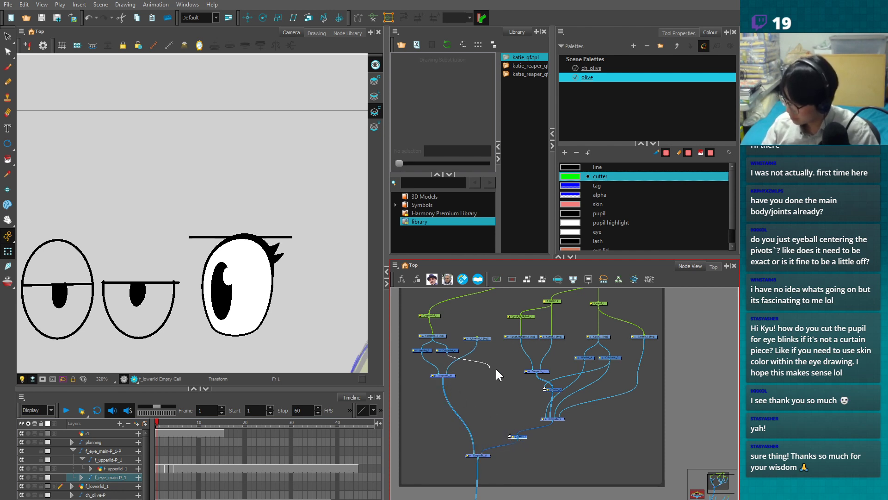
{"action": "left_click_drag", "start_coordinate": [508, 435], "coordinate": [509, 436]}
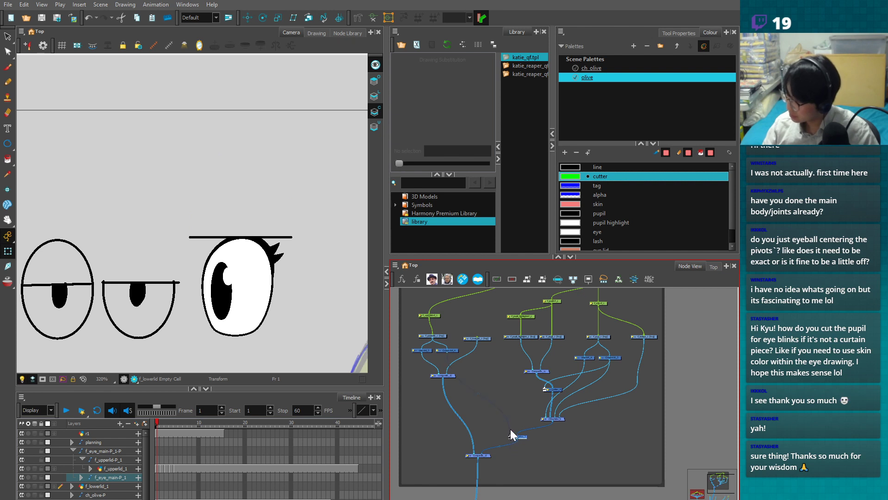
- Lower the duplicated upper lid to about the middle of the eye so its green fill cuts the eye's upper part
{"action": "left_click", "coordinate": [271, 238]}
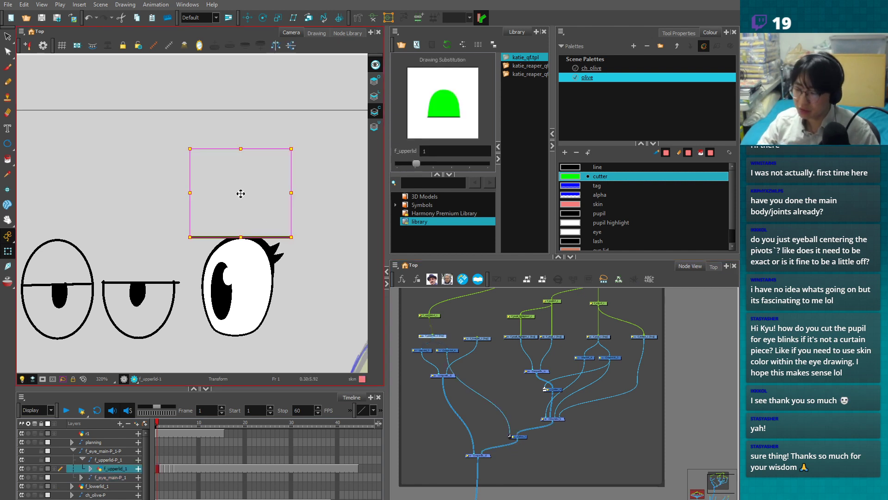
{"action": "left_click_drag", "start_coordinate": [240, 194], "coordinate": [241, 246]}
{"action": "left_click", "coordinate": [303, 308]}
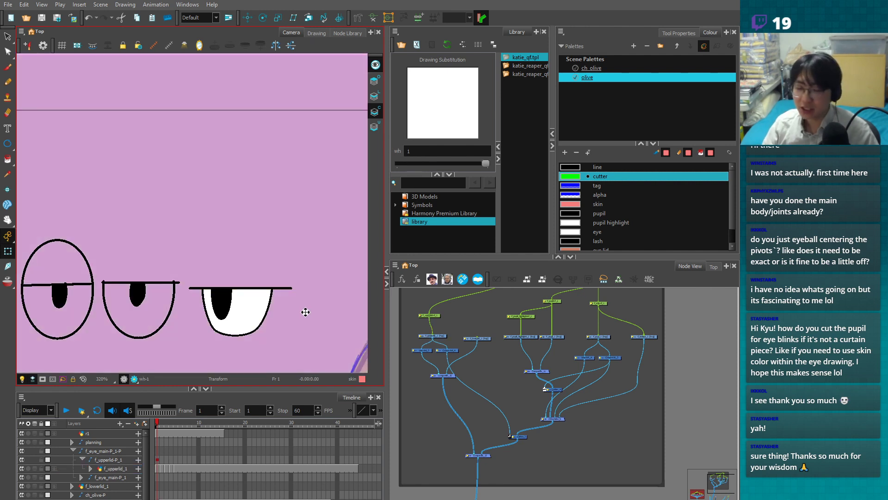
{"action": "left_click", "coordinate": [417, 392]}
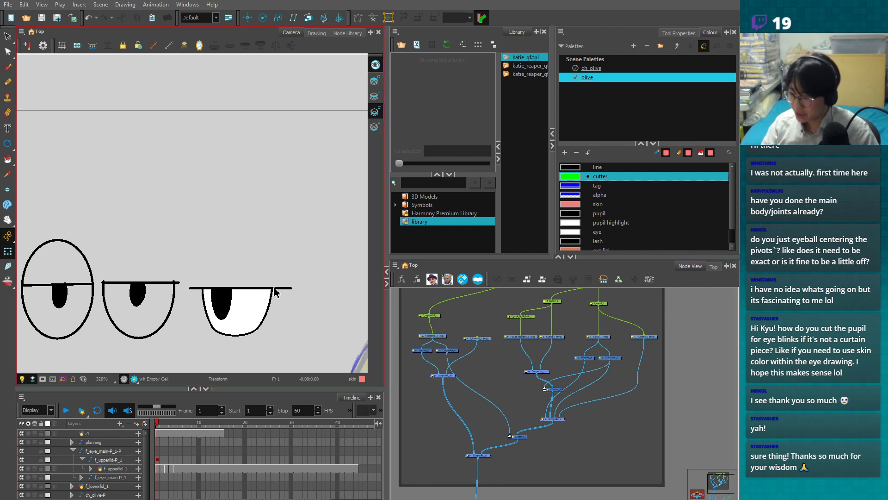
- Nudge the upper lid slightly upwards to line up with the lid lines of the neighbouring half-closed eye sketches
{"action": "left_click", "coordinate": [238, 246]}
{"action": "mouse_move", "coordinate": [238, 246]}
{"action": "left_mouse_down"}
{"action": "mouse_move", "coordinate": [240, 208]}
{"action": "mouse_move", "coordinate": [237, 256]}
{"action": "mouse_move", "coordinate": [238, 242]}
{"action": "left_mouse_up"}
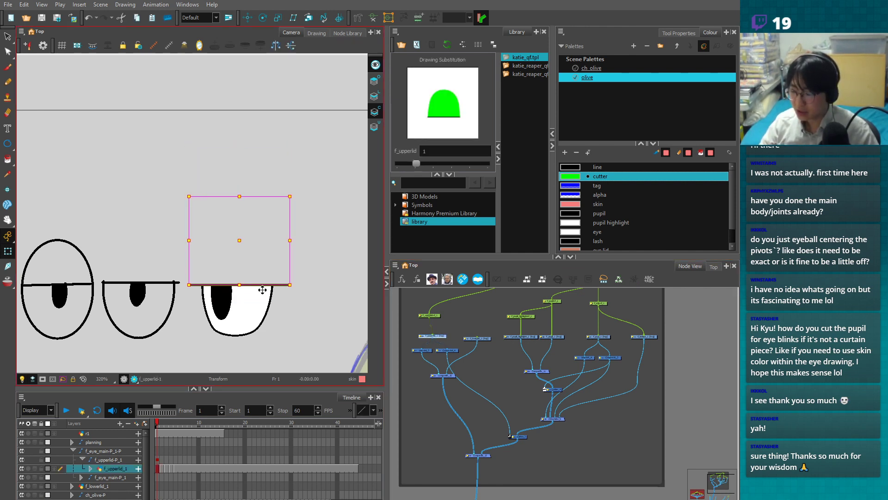
{"action": "left_click", "coordinate": [279, 320]}
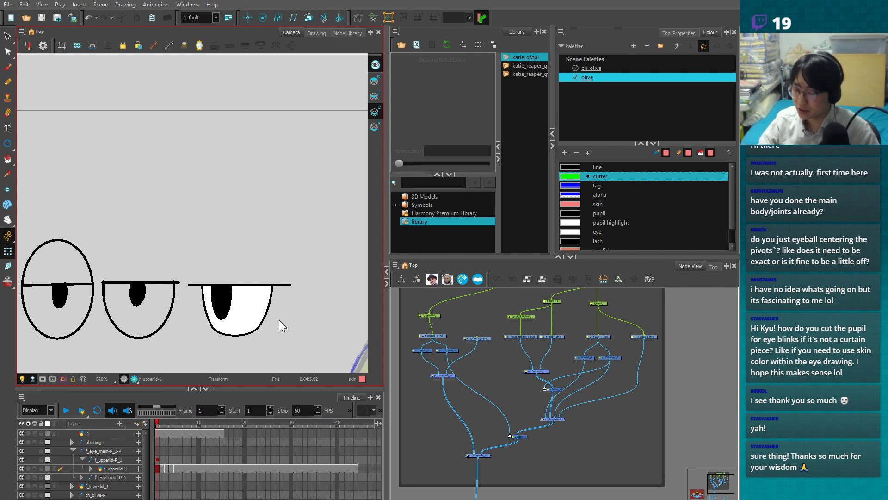
{"action": "left_click", "coordinate": [278, 286]}
{"action": "mouse_move", "coordinate": [239, 242]}
{"action": "left_mouse_down"}
{"action": "mouse_move", "coordinate": [242, 229]}
{"action": "mouse_move", "coordinate": [240, 253]}
{"action": "mouse_move", "coordinate": [239, 240]}
{"action": "left_mouse_up"}
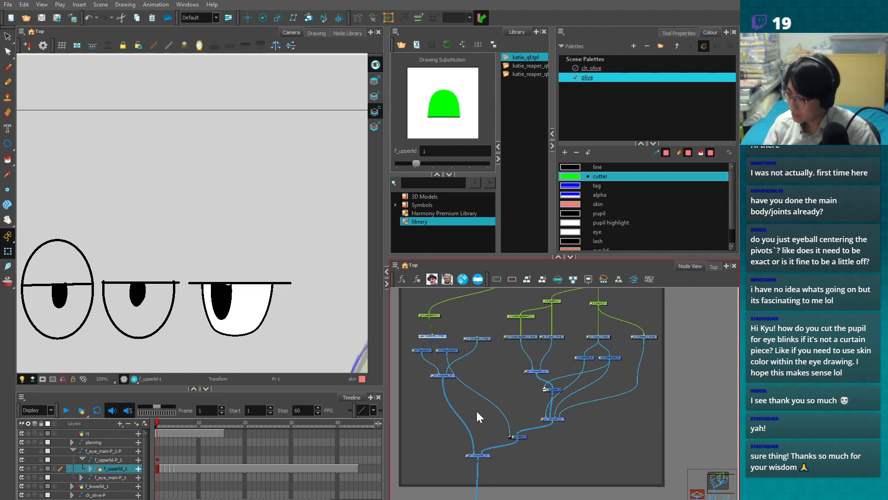
{"action": "left_click", "coordinate": [293, 329]}
{"action": "scroll", "coordinate": [278, 296], "scroll_direction": "up", "scroll_amount": 4}
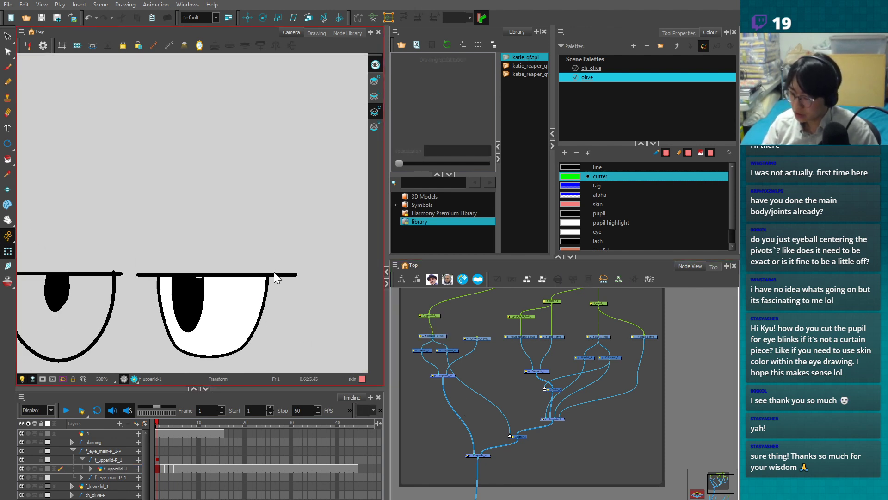
{"action": "left_click", "coordinate": [274, 273]}
{"action": "left_click", "coordinate": [299, 291]}
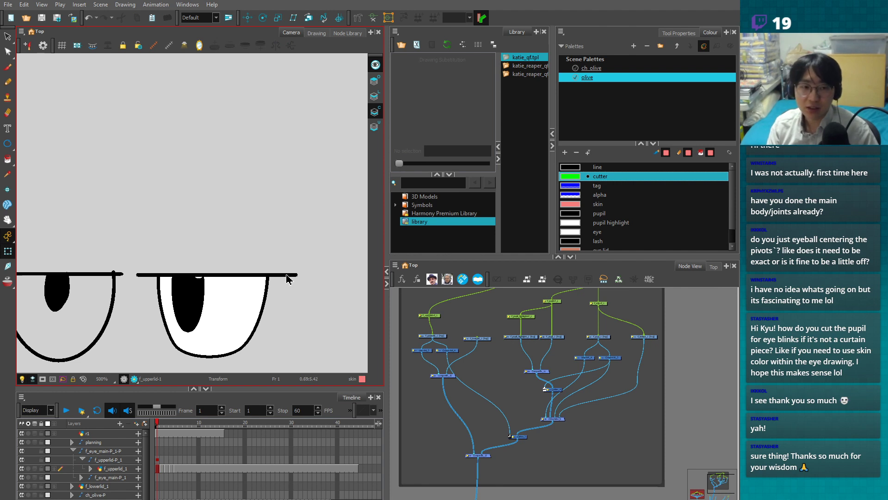
{"action": "left_click", "coordinate": [285, 278]}
{"action": "left_click", "coordinate": [314, 306]}
- Insert a copy of the duplicate eye's pupil cutter between the upper lid's Line-Art node and its composite, with the eye composite as its matte
{"action": "left_click", "coordinate": [458, 382]}
{"action": "left_click_drag", "start_coordinate": [457, 381], "coordinate": [454, 396]}
{"action": "left_click", "coordinate": [521, 449]}
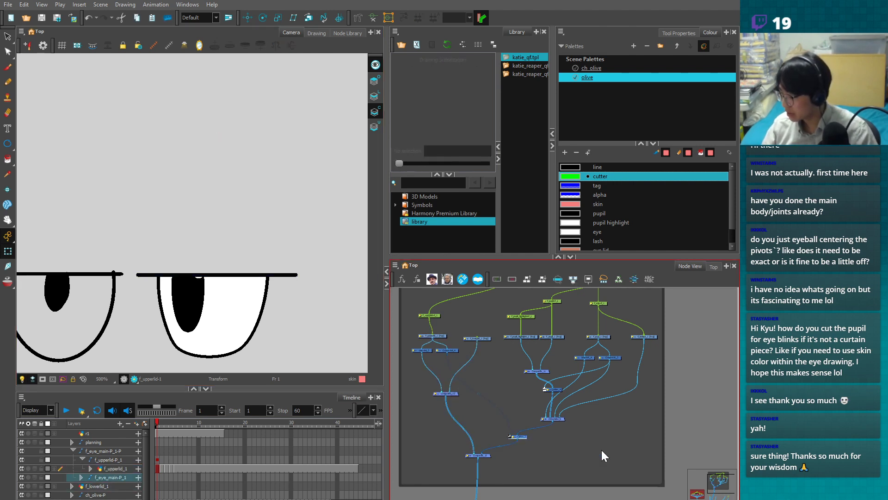
{"action": "left_click", "coordinate": [560, 388]}
{"action": "key", "text": "ctrl+c"}
{"action": "key", "text": "ctrl+v"}
{"action": "left_click_drag", "start_coordinate": [656, 421], "coordinate": [430, 382]}
{"action": "left_click", "coordinate": [450, 394]}
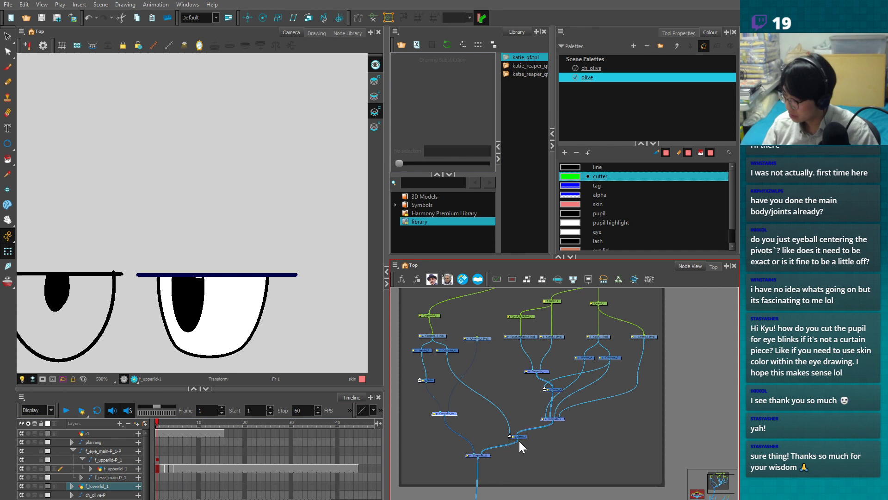
{"action": "left_click", "coordinate": [551, 420]}
{"action": "left_click_drag", "start_coordinate": [552, 421], "coordinate": [419, 379]}
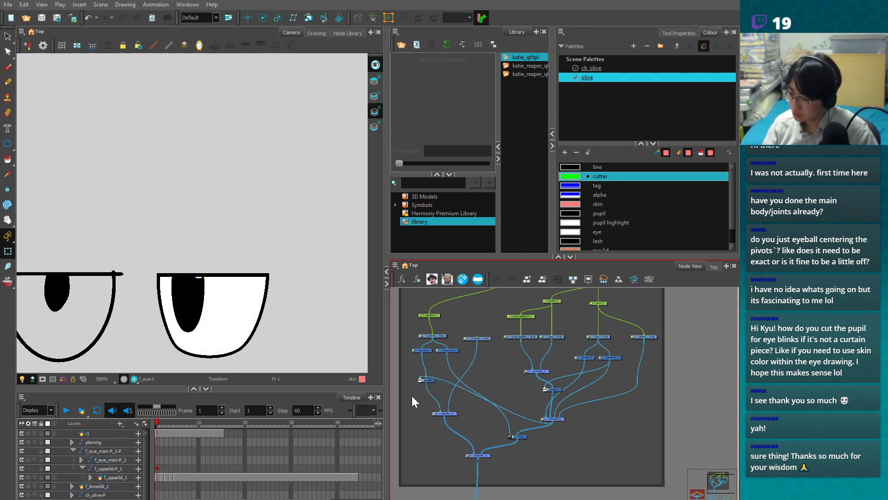
- Raise the duplicate upper lid and lower it again over the eye to test the cutter-clipped lid line
{"action": "left_click", "coordinate": [437, 317]}
{"action": "left_click_drag", "start_coordinate": [215, 201], "coordinate": [218, 145]}
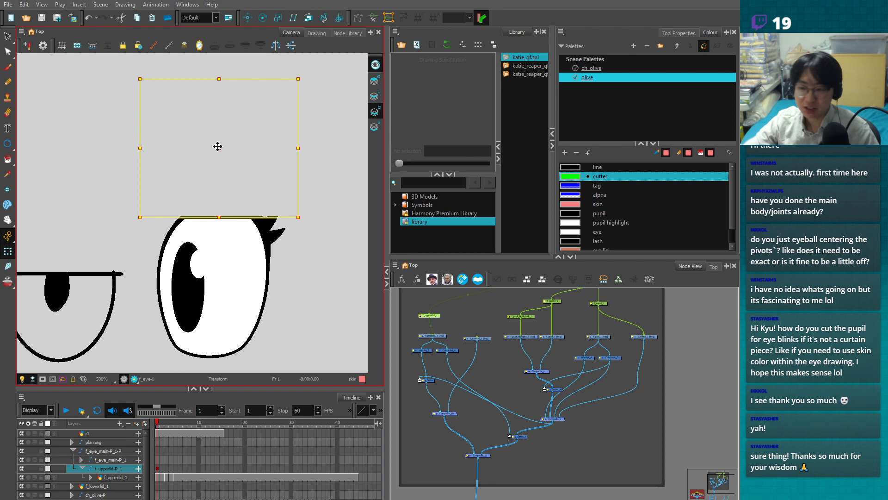
{"action": "left_click", "coordinate": [326, 224]}
{"action": "left_click", "coordinate": [258, 218]}
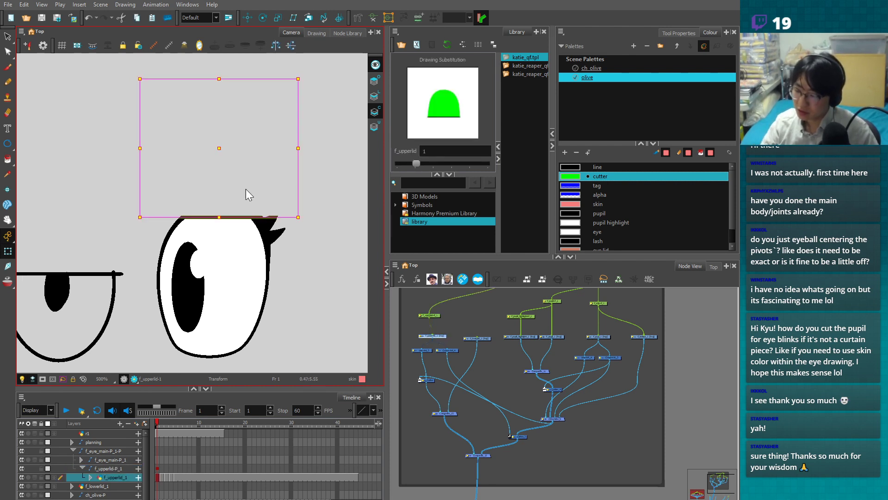
{"action": "mouse_move", "coordinate": [217, 154]}
{"action": "left_mouse_down"}
{"action": "mouse_move", "coordinate": [216, 215]}
{"action": "mouse_move", "coordinate": [228, 218]}
{"action": "mouse_move", "coordinate": [219, 209]}
{"action": "left_mouse_up"}
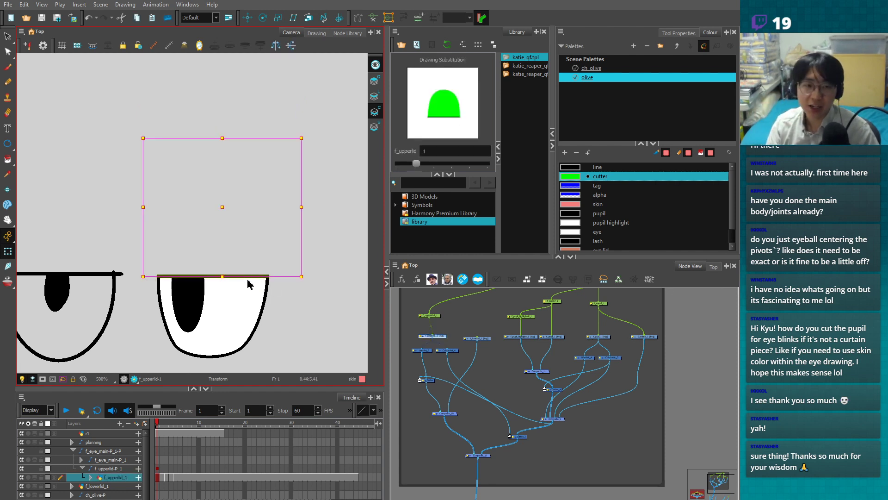
{"action": "mouse_move", "coordinate": [222, 207]}
{"action": "left_mouse_down"}
{"action": "mouse_move", "coordinate": [234, 180]}
{"action": "mouse_move", "coordinate": [228, 212]}
{"action": "mouse_move", "coordinate": [220, 133]}
{"action": "mouse_move", "coordinate": [232, 199]}
{"action": "mouse_move", "coordinate": [224, 209]}
{"action": "mouse_move", "coordinate": [238, 191]}
{"action": "mouse_move", "coordinate": [242, 200]}
{"action": "mouse_move", "coordinate": [224, 200]}
{"action": "mouse_move", "coordinate": [234, 119]}
{"action": "mouse_move", "coordinate": [217, 211]}
{"action": "left_mouse_up"}
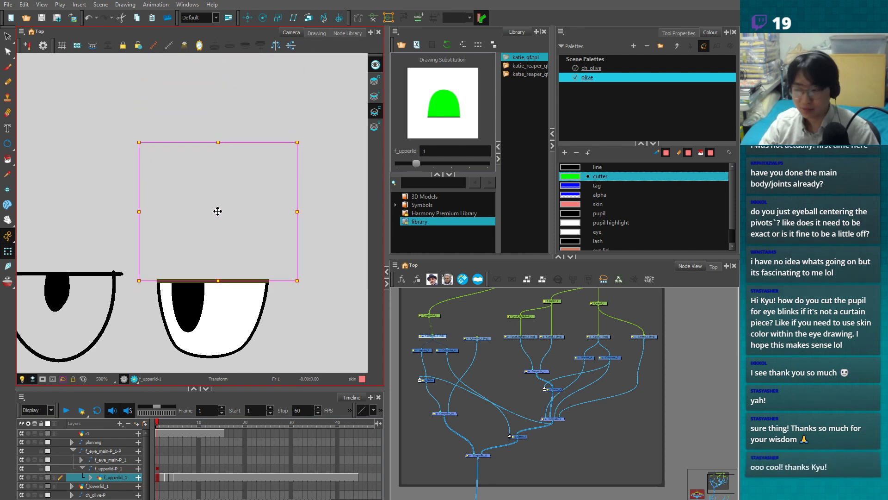
- Delete the frame 1 keyframe of the duplicate upper lid's peg, f_upperlid-P_1
{"action": "left_click", "coordinate": [156, 468]}
{"action": "key", "text": "Delete"}
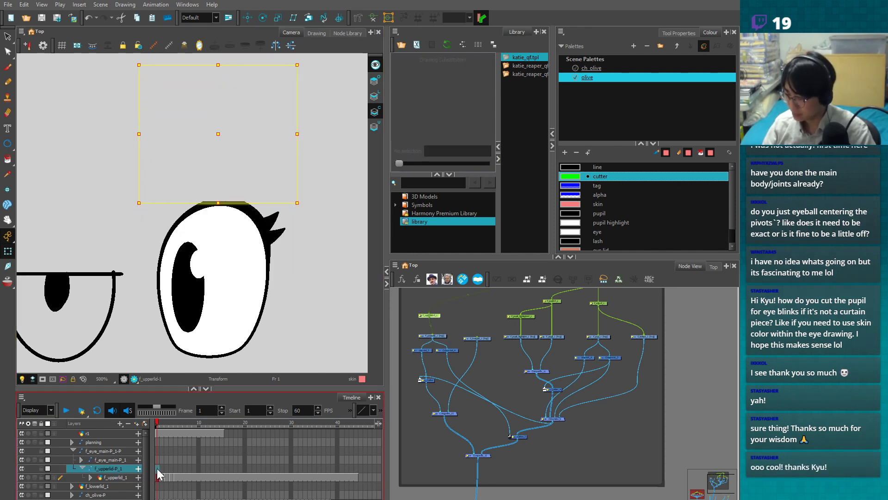
- Select the pupil drawing on the character's main eye and locate its node in the network
{"action": "left_click", "coordinate": [594, 436]}
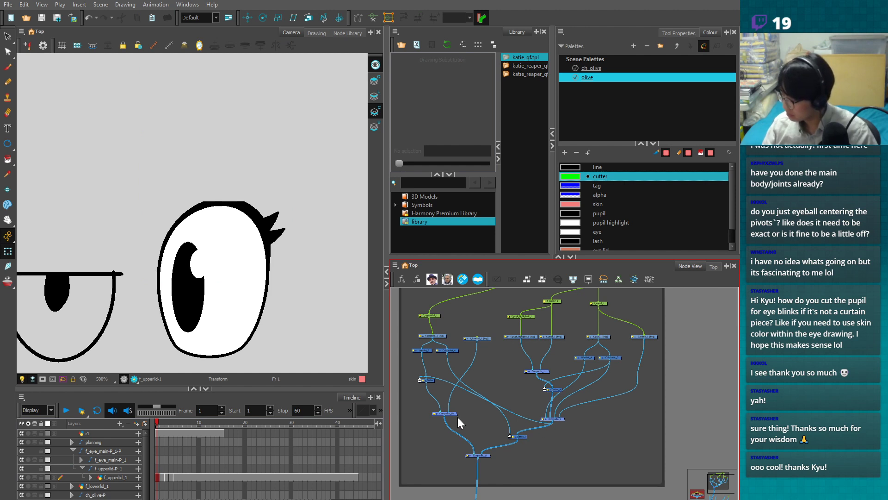
{"action": "key", "text": "1"}
{"action": "key", "text": "1"}
{"action": "left_click_drag", "start_coordinate": [591, 466], "coordinate": [568, 433]}
{"action": "key", "text": "1"}
{"action": "key", "text": "1"}
{"action": "key", "text": "1"}
{"action": "key", "text": "1"}
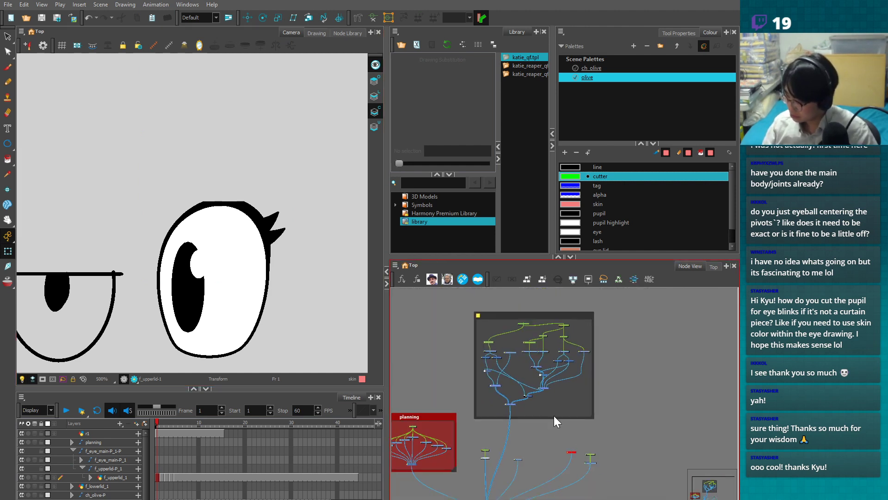
{"action": "key", "text": "1"}
{"action": "key", "text": "1"}
{"action": "key", "text": "1"}
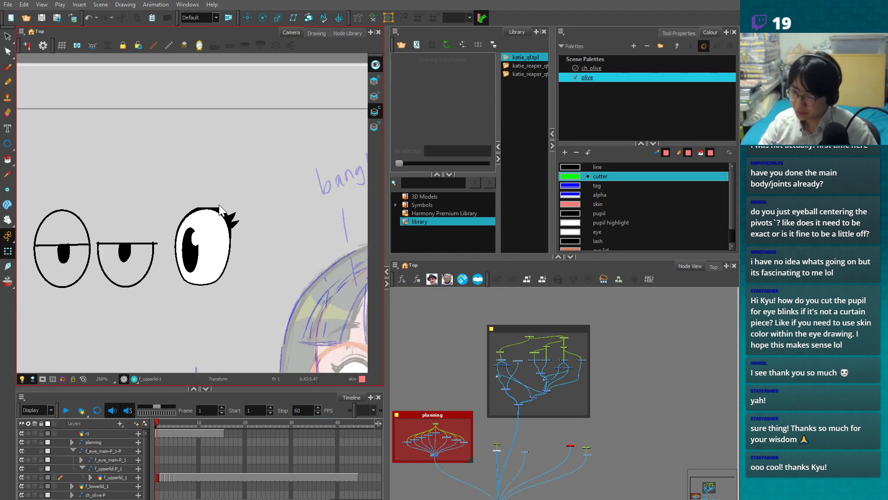
{"action": "key", "text": "1"}
{"action": "key", "text": "1"}
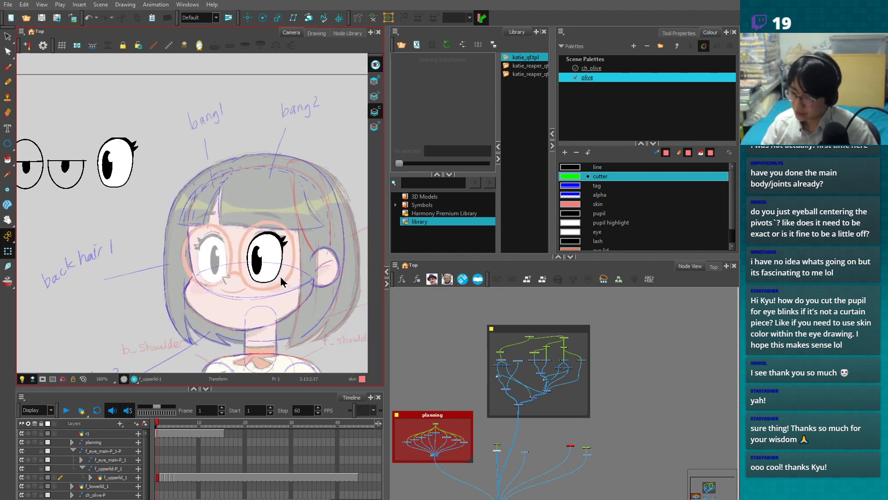
{"action": "left_click", "coordinate": [257, 260]}
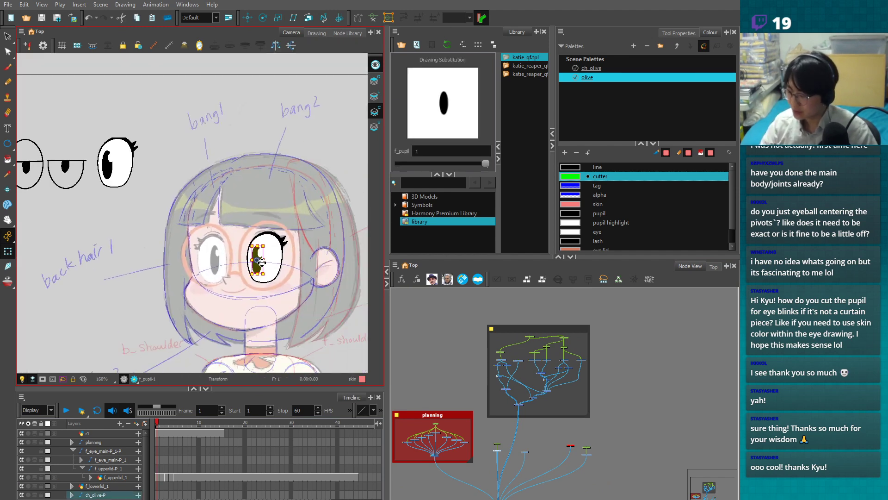
{"action": "key", "text": "o"}
{"action": "key", "text": "2"}
{"action": "key", "text": "2"}
{"action": "key", "text": "2"}
{"action": "key", "text": "2"}
{"action": "key", "text": "2"}
{"action": "key", "text": "2"}
{"action": "key", "text": "2"}
{"action": "left_click_drag", "start_coordinate": [587, 442], "coordinate": [567, 375]}
{"action": "key", "text": "2"}
{"action": "key", "text": "2"}
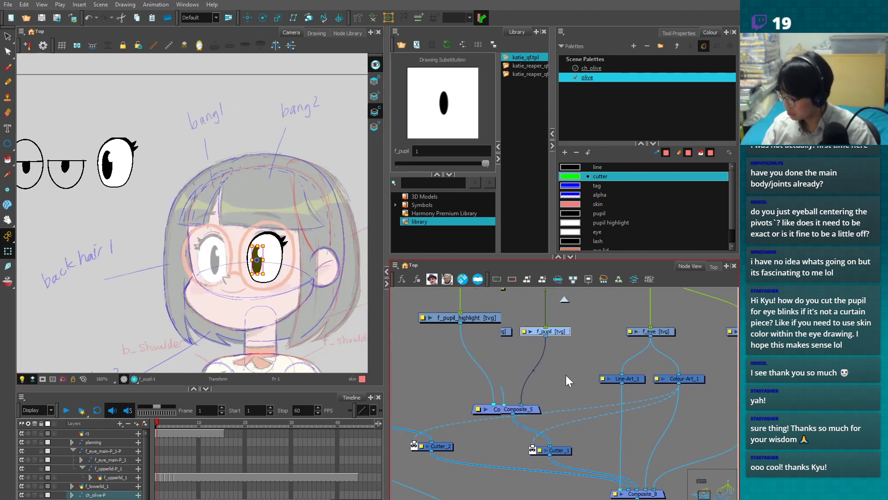
- Set the node colour of Cutter_1, the main eye's pupil cutter, to bright green (red 85, green 255, blue 0)
{"action": "double_click", "coordinate": [567, 456]}
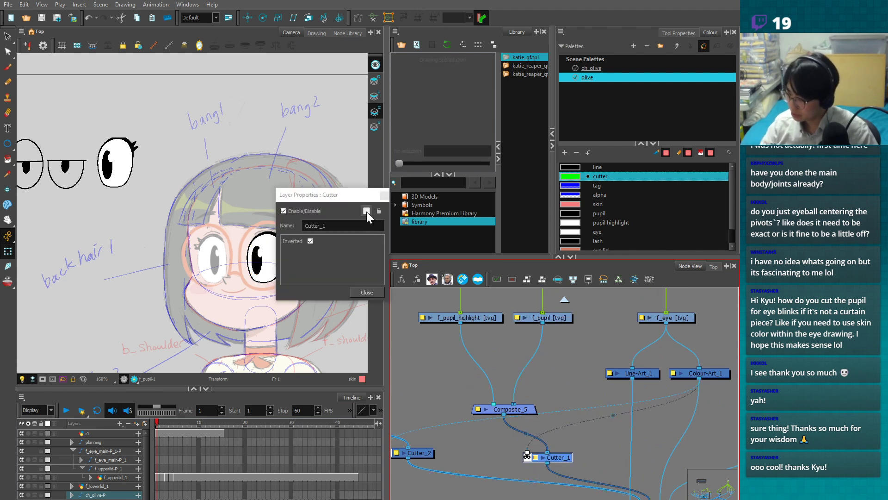
{"action": "left_click", "coordinate": [368, 293]}
{"action": "left_click_drag", "start_coordinate": [604, 462], "coordinate": [587, 415]}
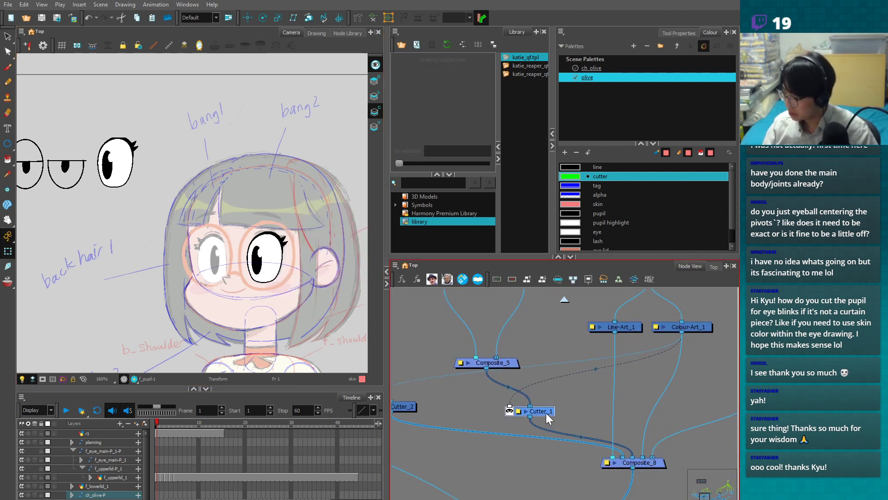
{"action": "double_click", "coordinate": [547, 414]}
{"action": "left_click", "coordinate": [368, 293]}
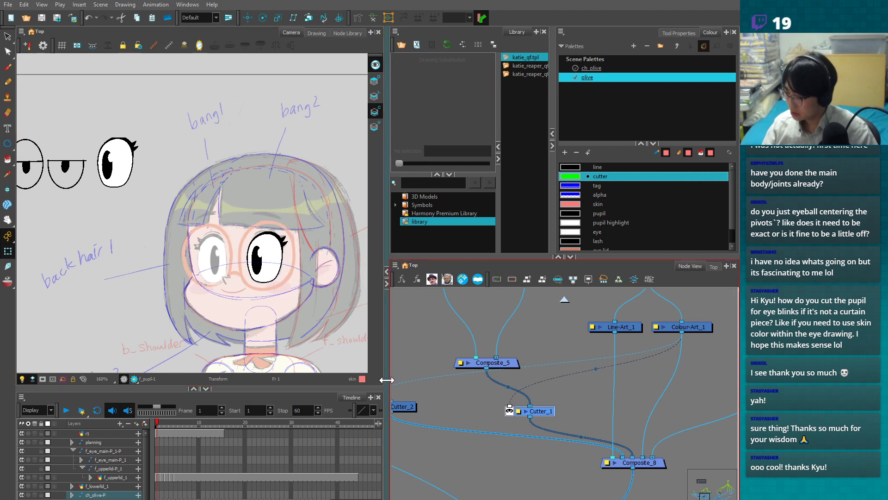
{"action": "left_click_drag", "start_coordinate": [550, 415], "coordinate": [545, 409]}
{"action": "double_click", "coordinate": [545, 410]}
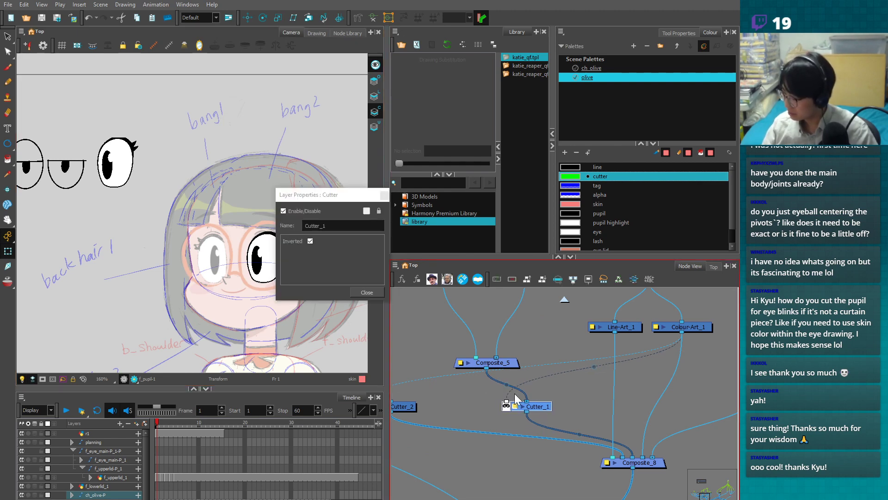
{"action": "left_click", "coordinate": [369, 213]}
{"action": "left_click", "coordinate": [307, 220]}
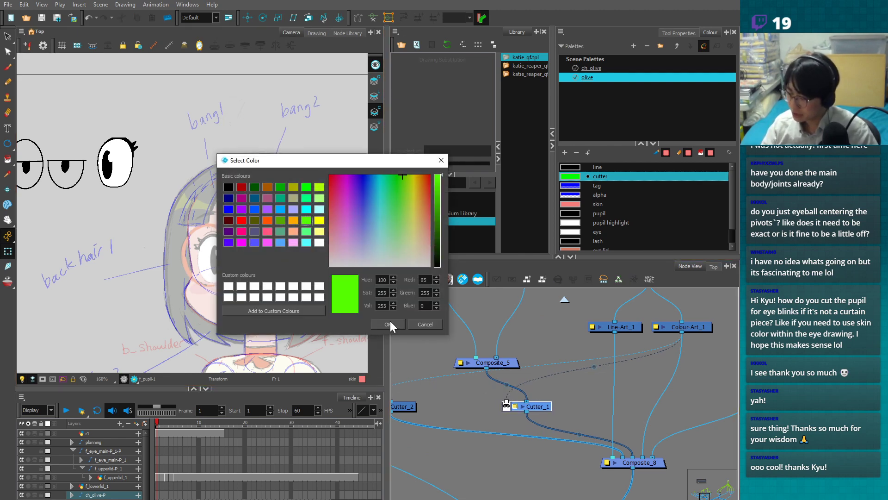
{"action": "left_click", "coordinate": [390, 323]}
{"action": "left_click", "coordinate": [565, 408]}
{"action": "left_click", "coordinate": [367, 292]}
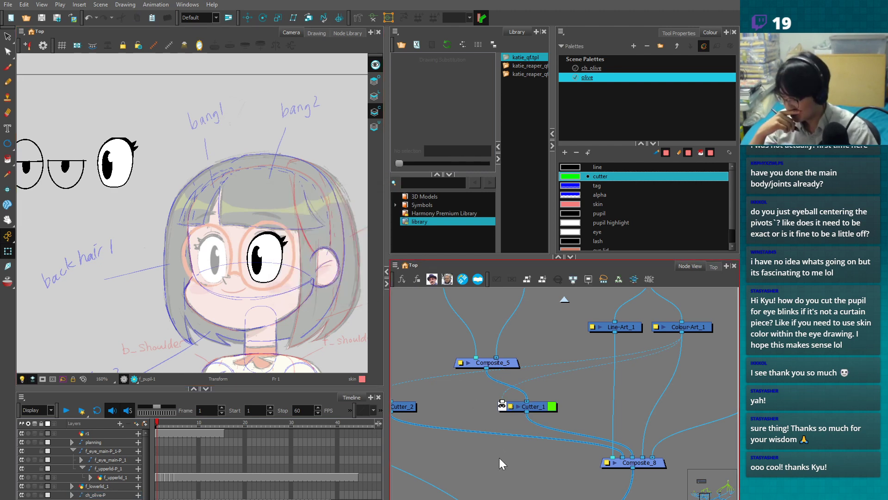
- Set the node colour of Cutter_2, the main eye's lid cutter, to the same bright green
{"action": "left_click_drag", "start_coordinate": [485, 451], "coordinate": [540, 448]}
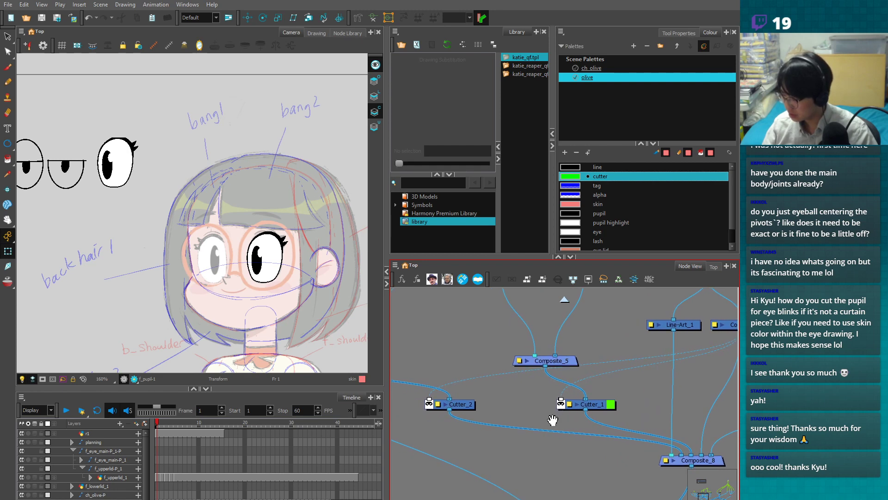
{"action": "scroll", "coordinate": [562, 412], "scroll_direction": "up", "scroll_amount": 3}
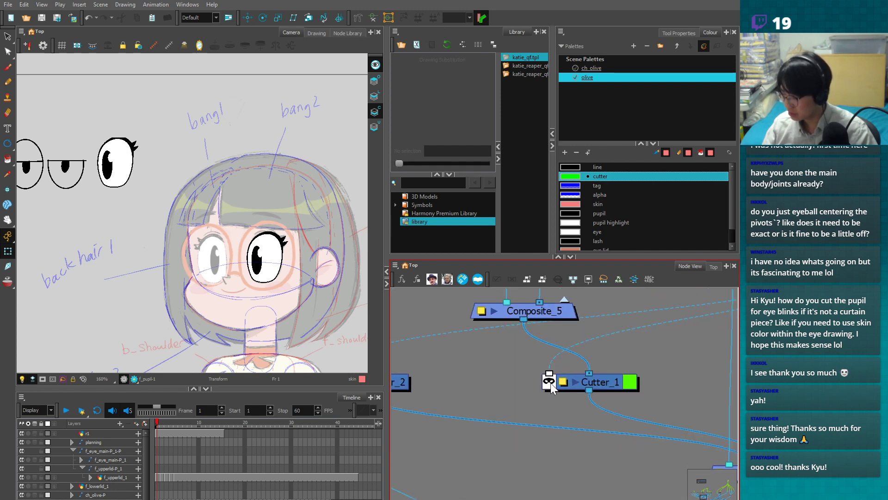
{"action": "scroll", "coordinate": [554, 391], "scroll_direction": "down", "scroll_amount": 3}
{"action": "left_click_drag", "start_coordinate": [549, 396], "coordinate": [579, 404]}
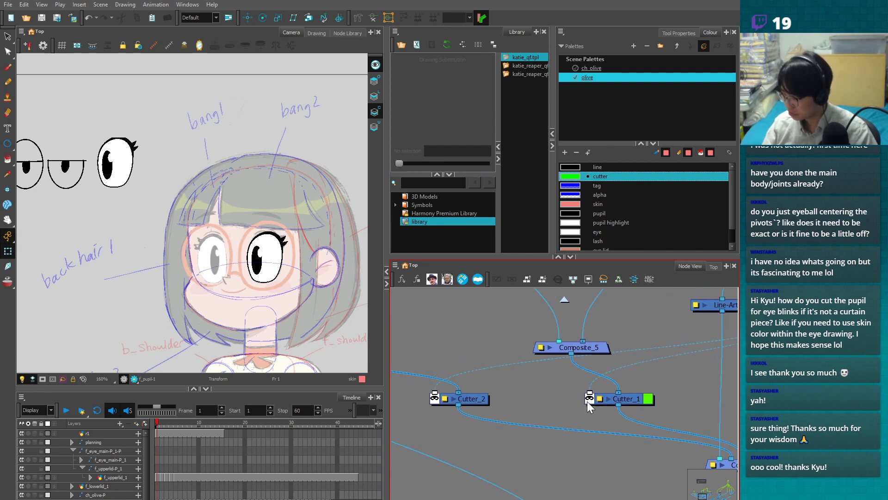
{"action": "scroll", "coordinate": [585, 401], "scroll_direction": "down", "scroll_amount": 2}
{"action": "left_click_drag", "start_coordinate": [504, 422], "coordinate": [662, 417]}
{"action": "scroll", "coordinate": [563, 424], "scroll_direction": "down", "scroll_amount": 2}
{"action": "left_click_drag", "start_coordinate": [563, 424], "coordinate": [501, 435]}
{"action": "left_click", "coordinate": [482, 407]}
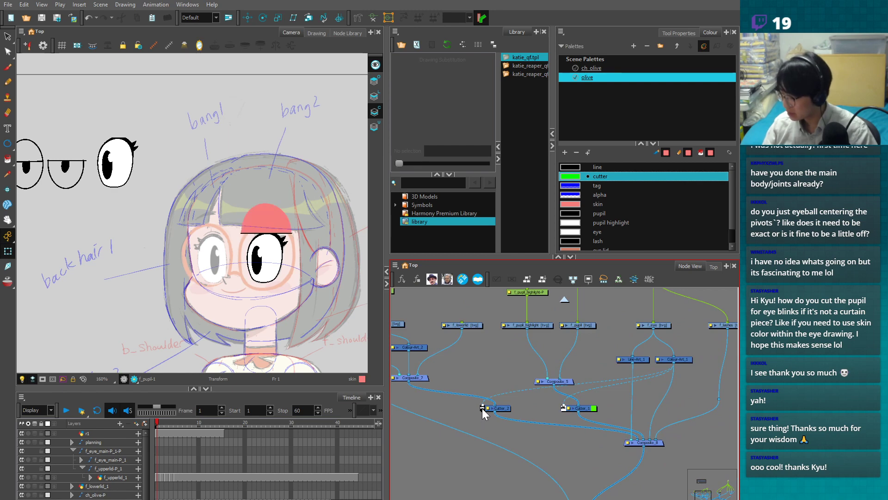
{"action": "scroll", "coordinate": [487, 423], "scroll_direction": "up", "scroll_amount": 1}
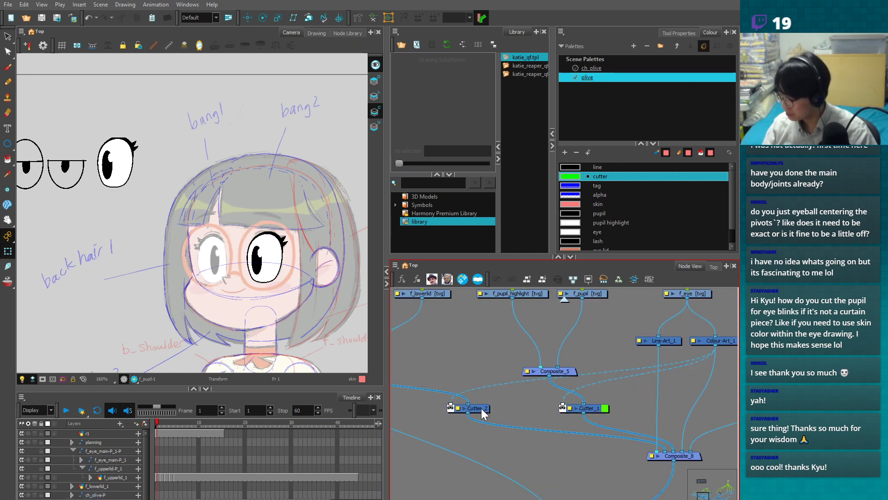
{"action": "double_click", "coordinate": [461, 409]}
{"action": "left_click", "coordinate": [368, 209]}
{"action": "left_click", "coordinate": [306, 219]}
{"action": "left_click", "coordinate": [388, 324]}
{"action": "scroll", "coordinate": [567, 454], "scroll_direction": "down", "scroll_amount": 2}
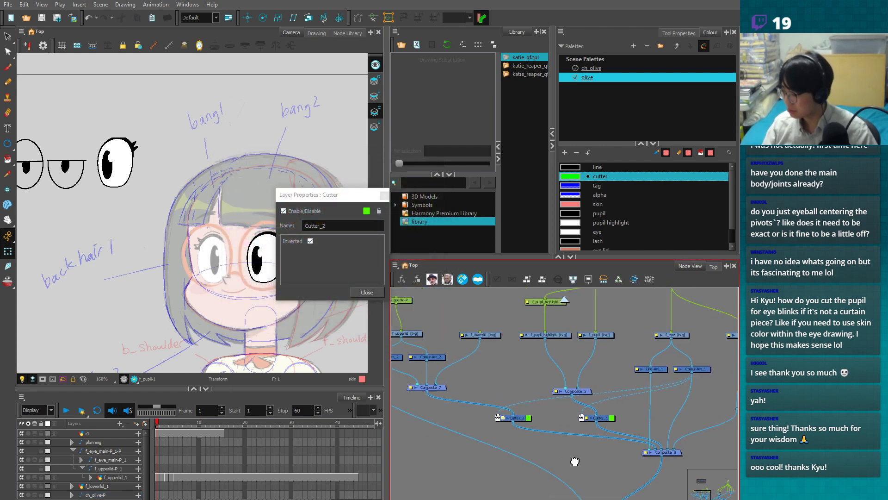
{"action": "left_click_drag", "start_coordinate": [567, 455], "coordinate": [584, 470]}
{"action": "left_click_drag", "start_coordinate": [574, 403], "coordinate": [562, 403]}
{"action": "left_click", "coordinate": [367, 291]}
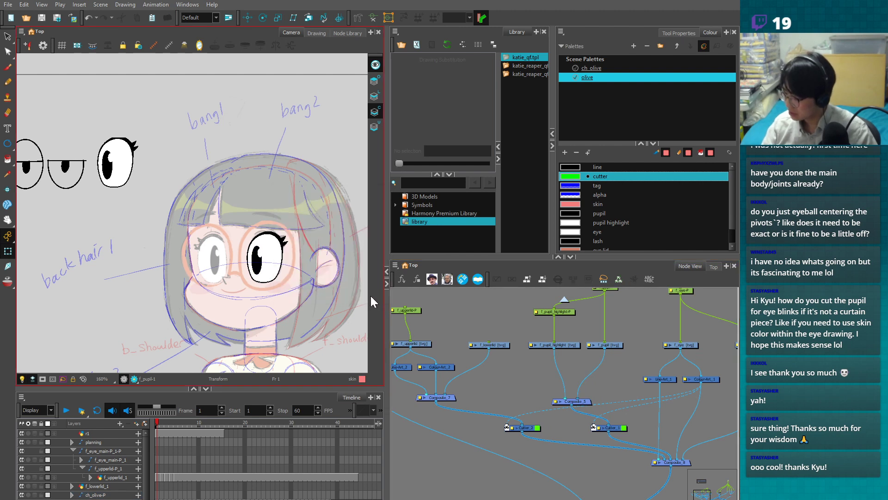
- Disconnect the main eye's lid composite from Cutter_2 and connect it directly to the output composite, Composite_8
{"action": "scroll", "coordinate": [559, 433], "scroll_direction": "down", "scroll_amount": 1}
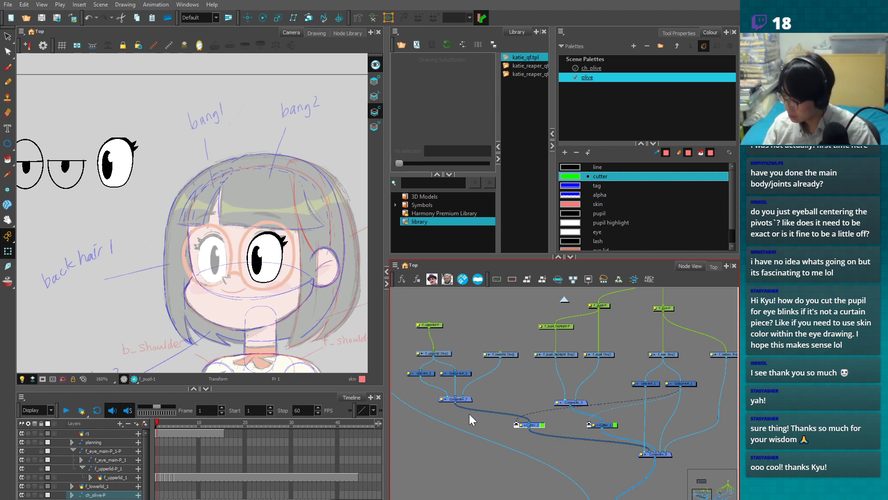
{"action": "left_click", "coordinate": [442, 354]}
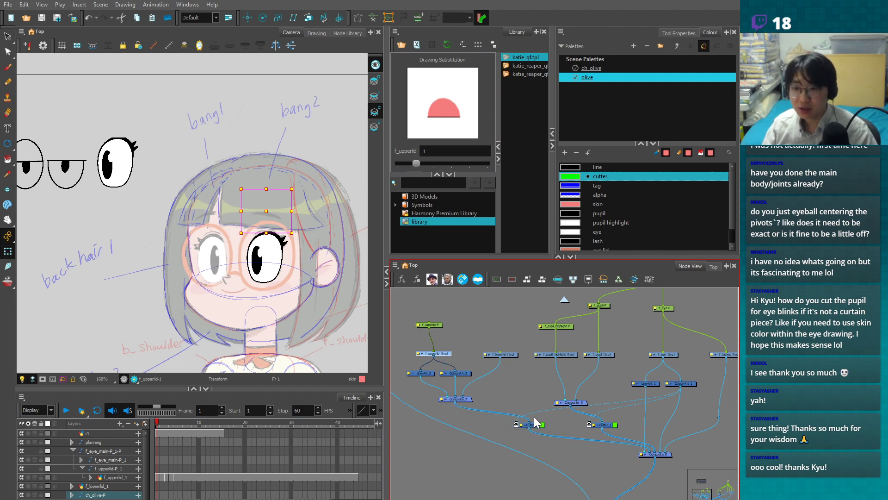
{"action": "left_click", "coordinate": [504, 418]}
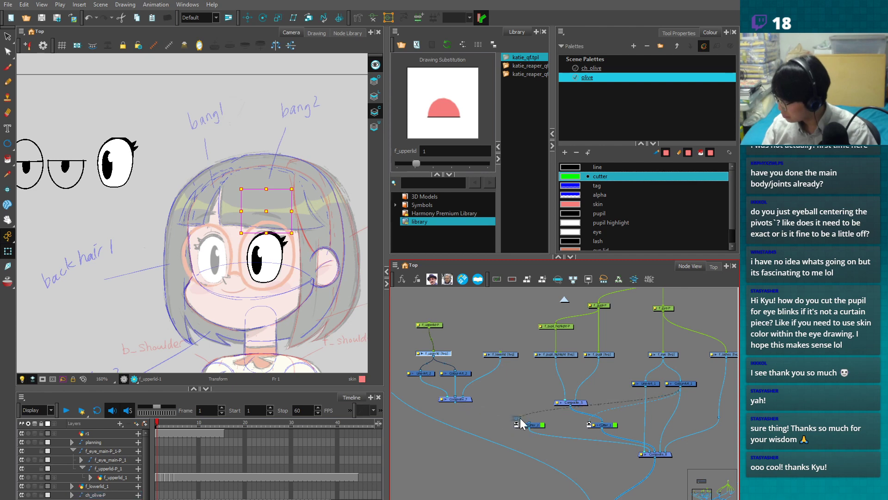
{"action": "left_click_drag", "start_coordinate": [455, 401], "coordinate": [641, 453]}
- Flip through the duplicate eye's upper-lid drawings on frames 1 to 5 to compare their shapes
{"action": "left_click", "coordinate": [273, 217]}
{"action": "key", "text": "2"}
{"action": "key", "text": "2"}
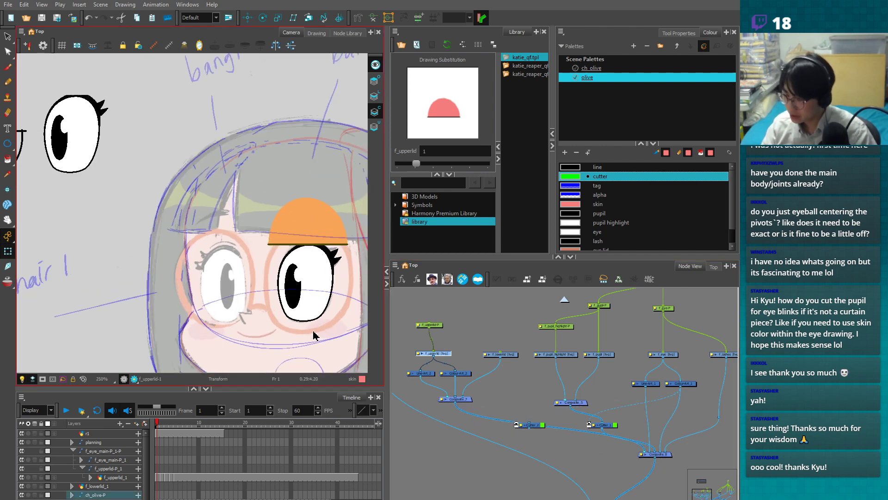
{"action": "left_click_drag", "start_coordinate": [313, 333], "coordinate": [218, 337]}
{"action": "key", "text": "2"}
{"action": "key", "text": "2"}
{"action": "key", "text": "alt+s"}
{"action": "key", "text": "1"}
{"action": "key", "text": "1"}
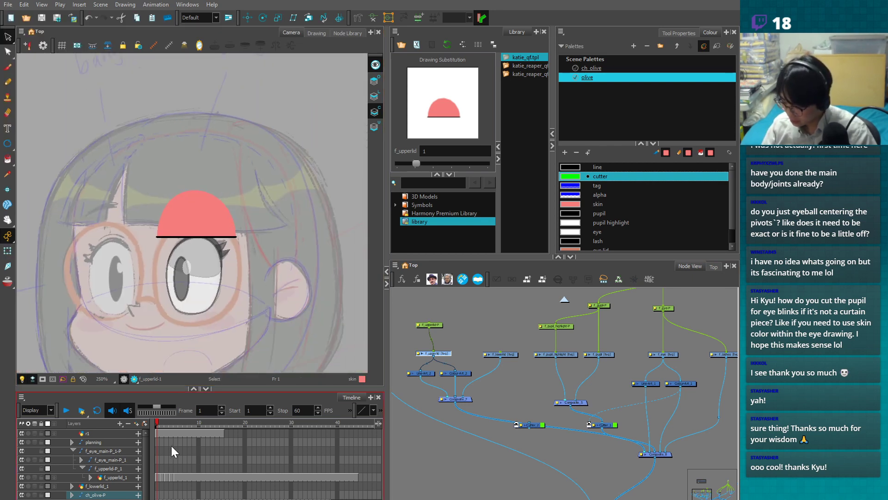
{"action": "left_click", "coordinate": [157, 478]}
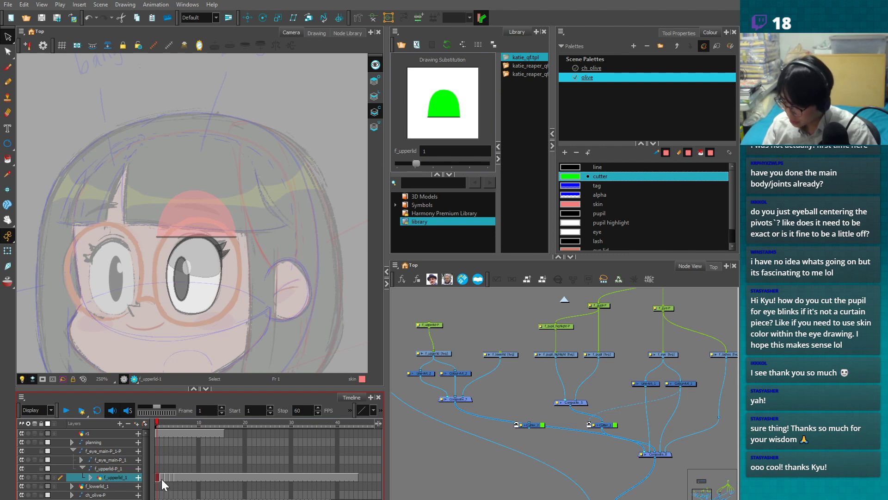
{"action": "left_click", "coordinate": [162, 479]}
{"action": "left_click", "coordinate": [158, 479]}
{"action": "left_click", "coordinate": [161, 479]}
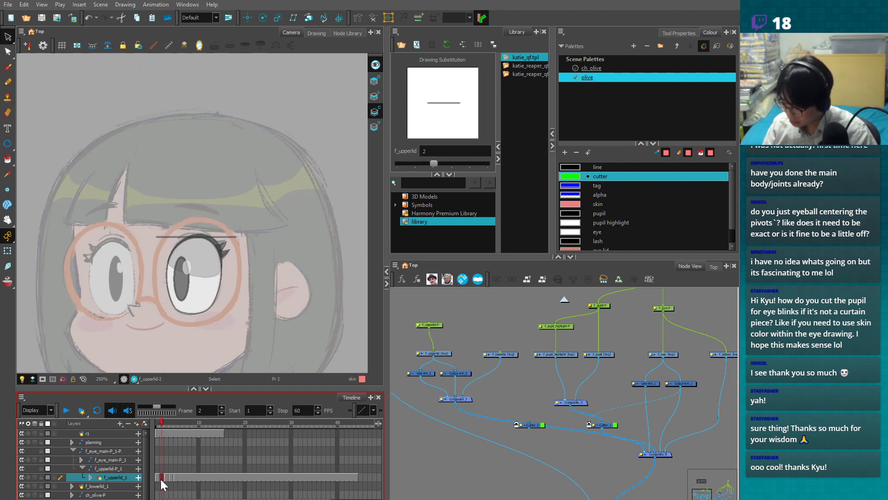
{"action": "left_click", "coordinate": [158, 480]}
{"action": "left_click", "coordinate": [162, 479]}
{"action": "left_click", "coordinate": [158, 479]}
{"action": "left_click", "coordinate": [162, 479]}
{"action": "left_click_drag", "start_coordinate": [166, 478], "coordinate": [175, 477]}
{"action": "left_click", "coordinate": [158, 476]}
{"action": "right_click", "coordinate": [173, 476]}
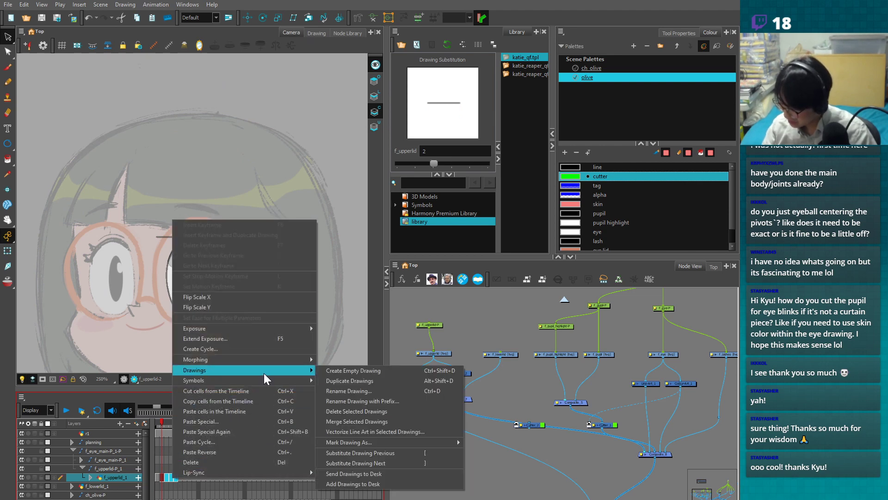
{"action": "mouse_move", "coordinate": [260, 370]}
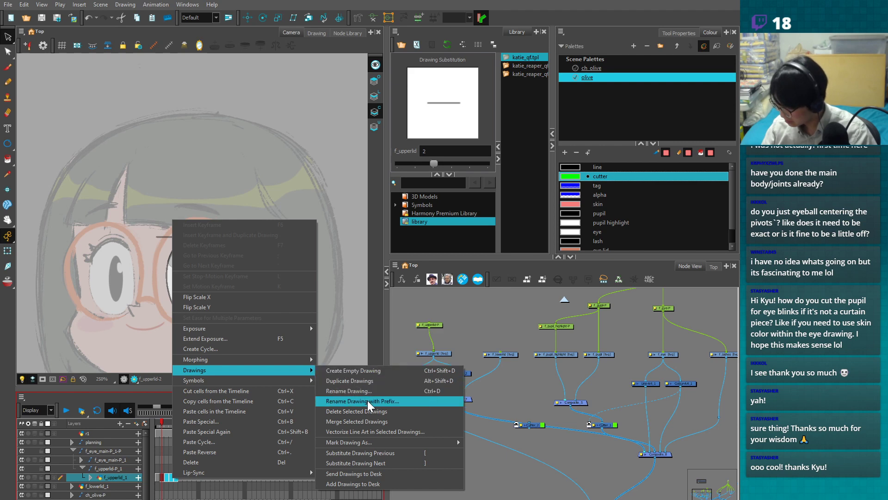
{"action": "left_click", "coordinate": [200, 459]}
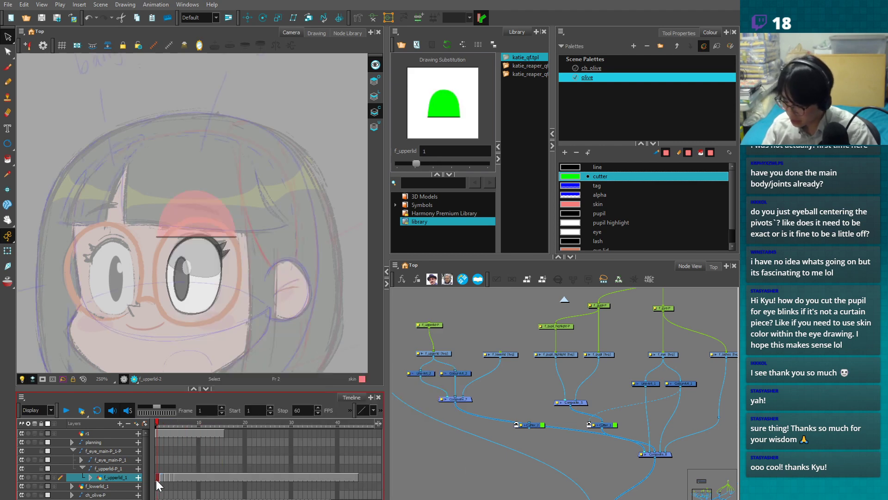
- Enlarge the timeline area and step between frames 1 and 2 to examine upper-lid drawings 1 and 2
{"action": "left_click_drag", "start_coordinate": [236, 390], "coordinate": [251, 359]}
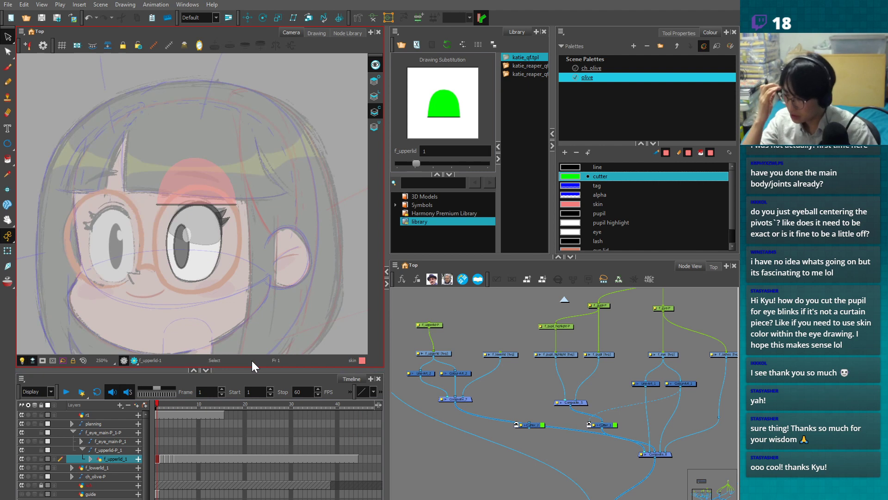
{"action": "left_click", "coordinate": [173, 451]}
{"action": "key", "text": "period"}
{"action": "key", "text": "period"}
{"action": "key", "text": "period"}
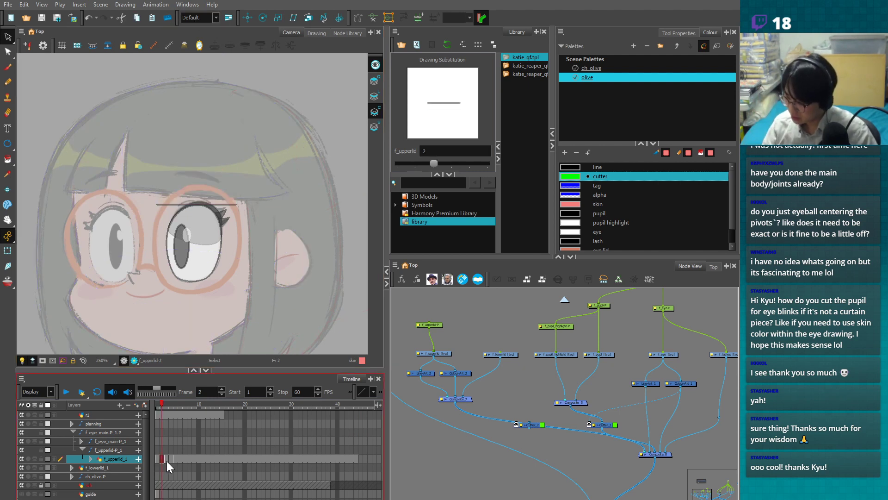
{"action": "key", "text": "comma"}
{"action": "key", "text": "comma"}
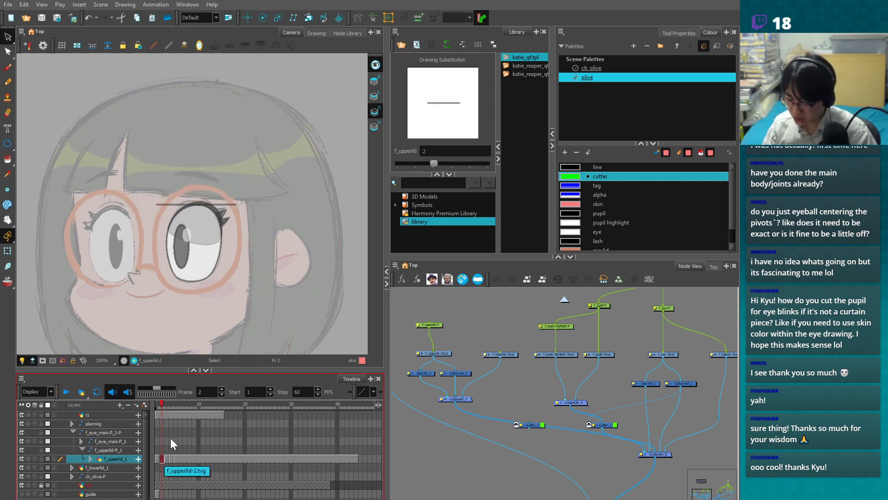
{"action": "left_click", "coordinate": [161, 460]}
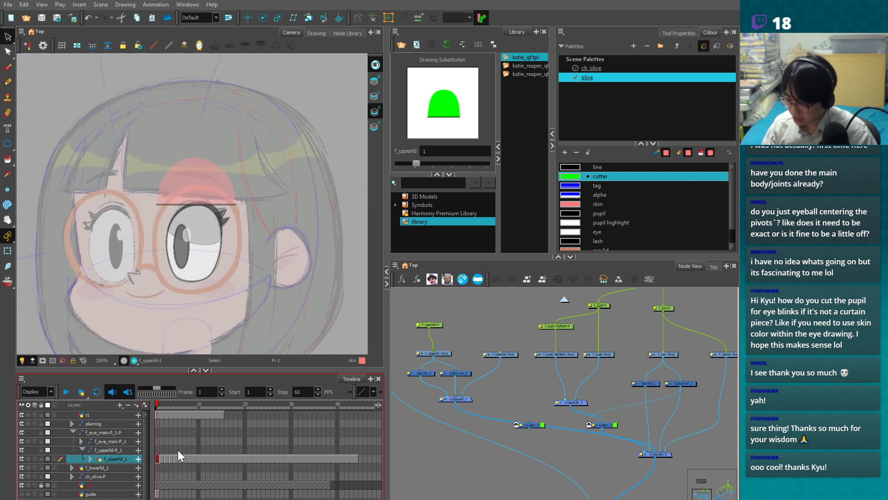
{"action": "left_click", "coordinate": [162, 459]}
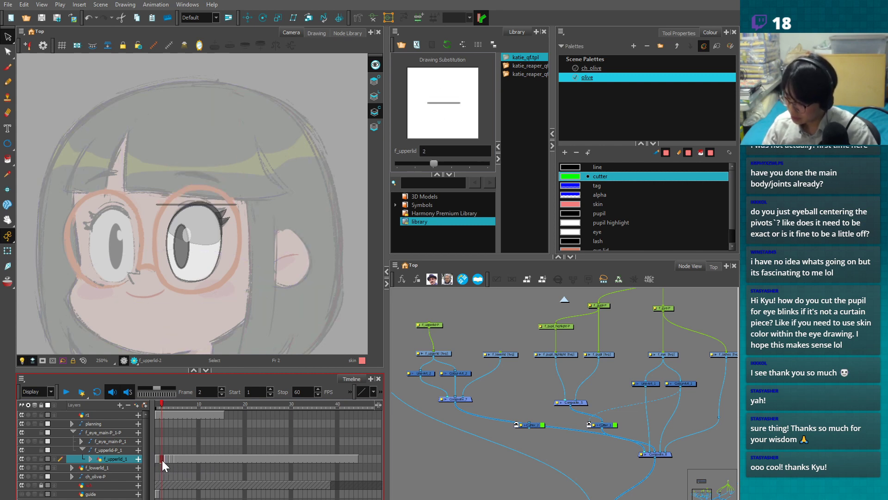
- Try clearing the upper-lid cells on frames 2 to 5, check the drawing substitutions, and undo the clearing
{"action": "left_click", "coordinate": [171, 460]}
{"action": "left_click", "coordinate": [175, 460]}
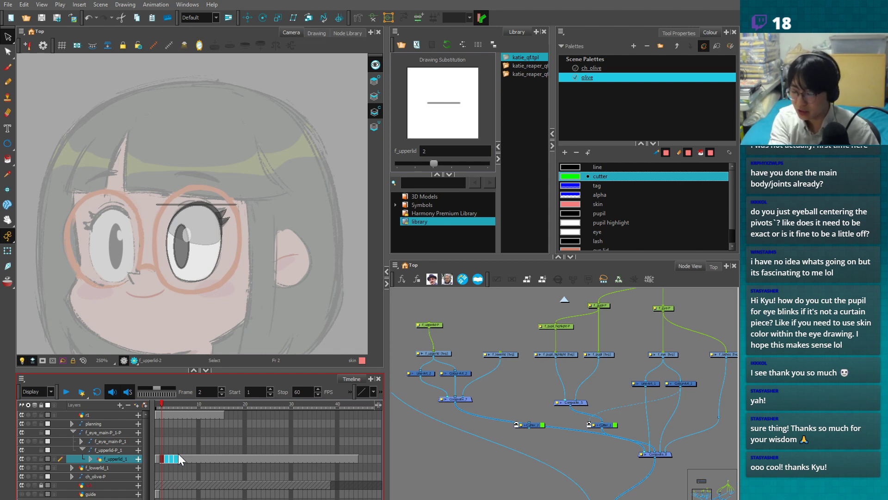
{"action": "key", "text": "Delete"}
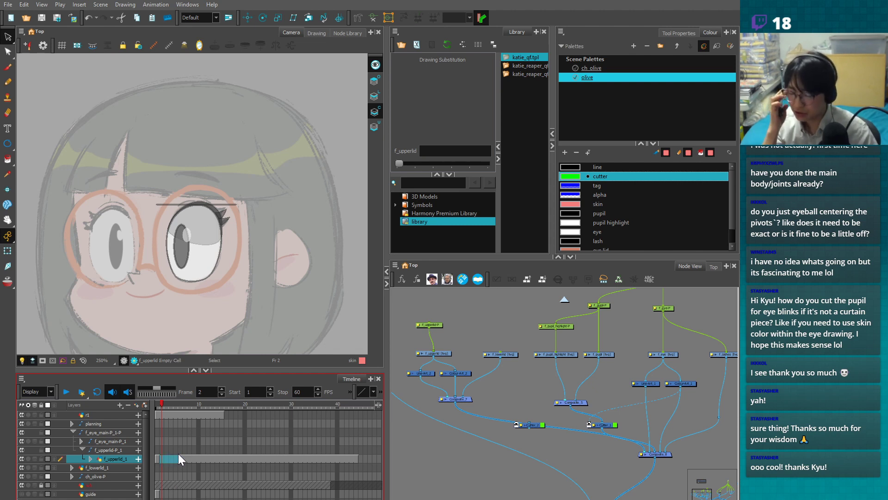
{"action": "left_click", "coordinate": [157, 460]}
{"action": "left_click", "coordinate": [162, 459]}
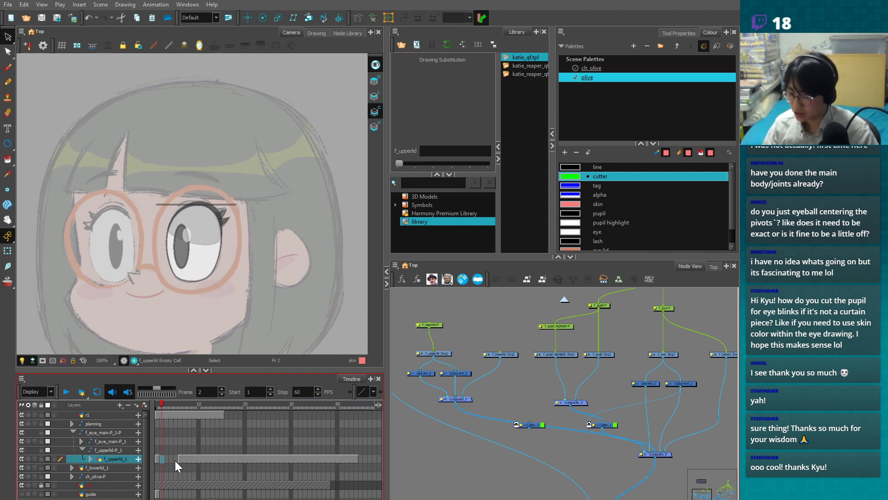
{"action": "left_click", "coordinate": [161, 460]}
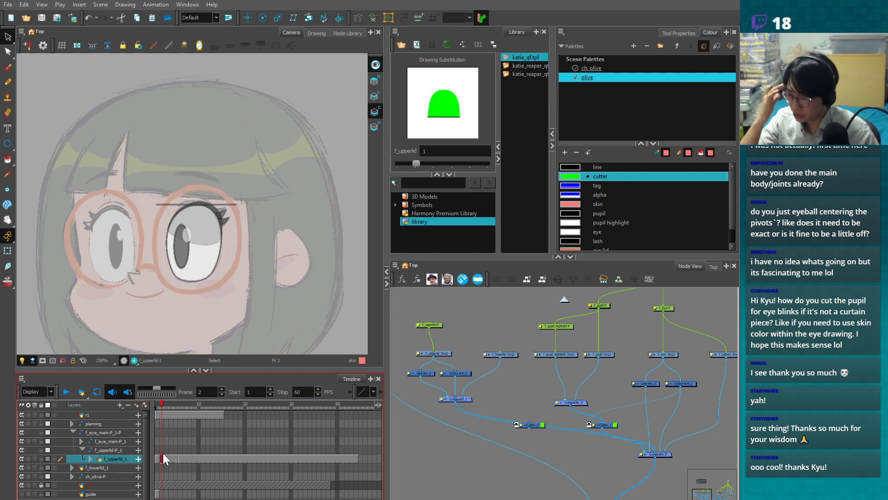
{"action": "mouse_move", "coordinate": [416, 163]}
{"action": "left_mouse_down"}
{"action": "mouse_move", "coordinate": [462, 160]}
{"action": "mouse_move", "coordinate": [425, 171]}
{"action": "left_mouse_up"}
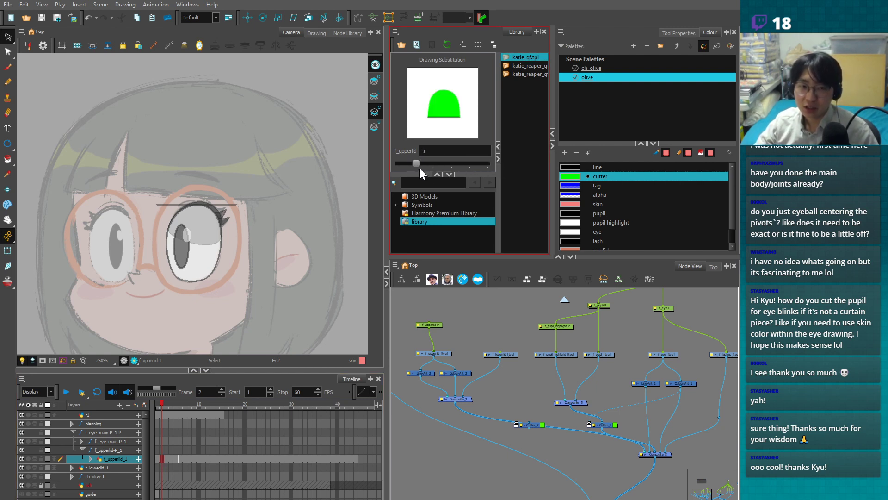
{"action": "key", "text": "ctrl+z"}
- Delete the f_upperlid_1 drawings on frames 2 to 5 and extend the exposure of drawing 1 to frame 44
{"action": "left_click", "coordinate": [175, 459]}
{"action": "right_click", "coordinate": [175, 460]}
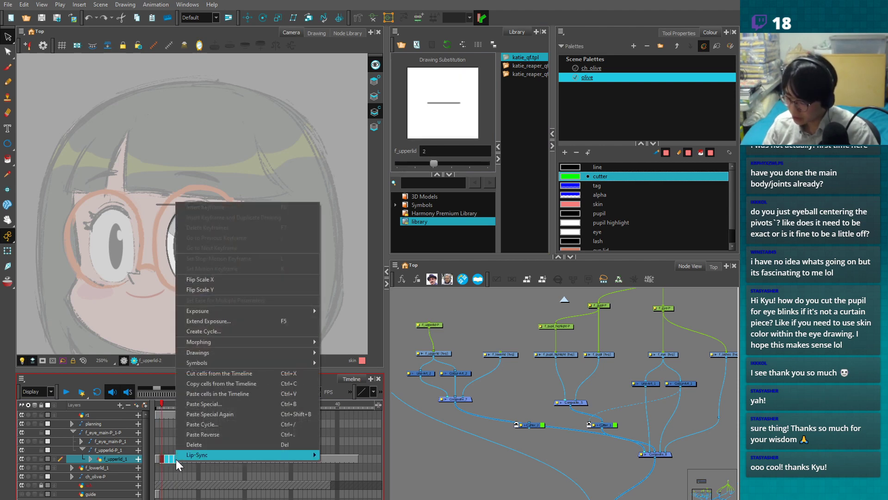
{"action": "mouse_move", "coordinate": [303, 354]}
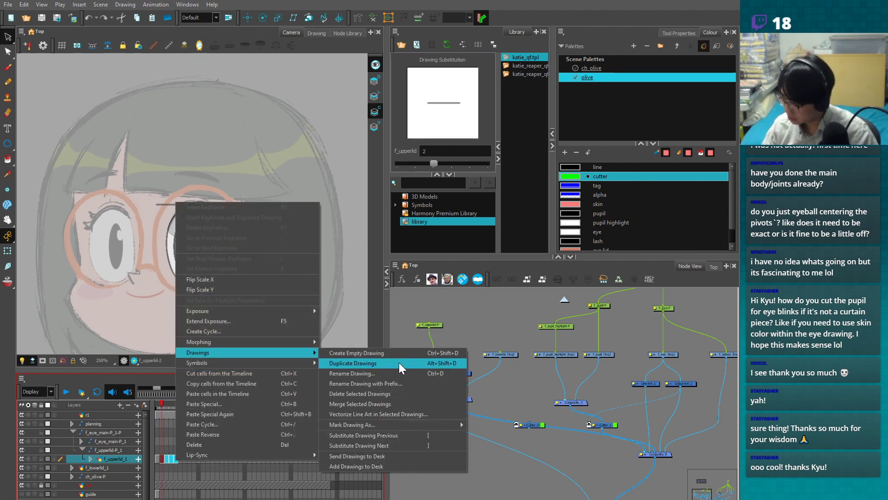
{"action": "left_click", "coordinate": [443, 393]}
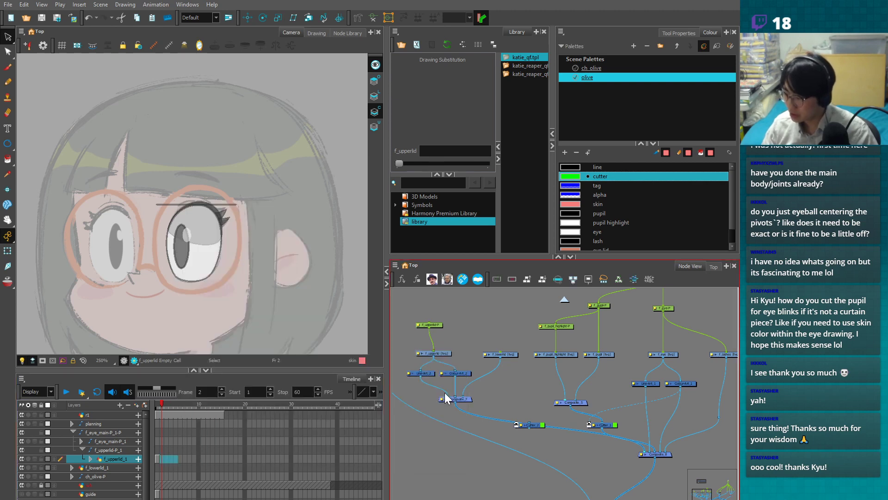
{"action": "left_click", "coordinate": [156, 458]}
{"action": "left_click", "coordinate": [356, 459]}
{"action": "key", "text": "F5"}
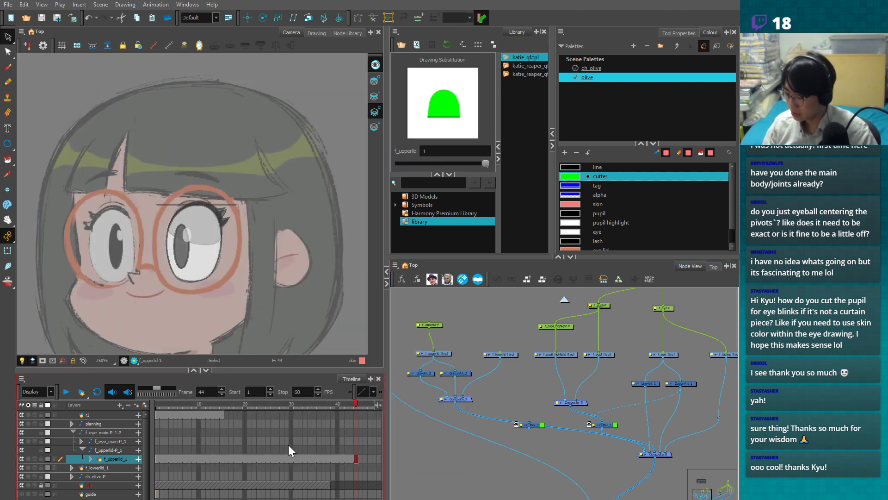
- Duplicate upper-lid drawing 1 of f_upperlid_1 as separate drawings on frames 2 to 5
{"action": "left_click", "coordinate": [161, 404]}
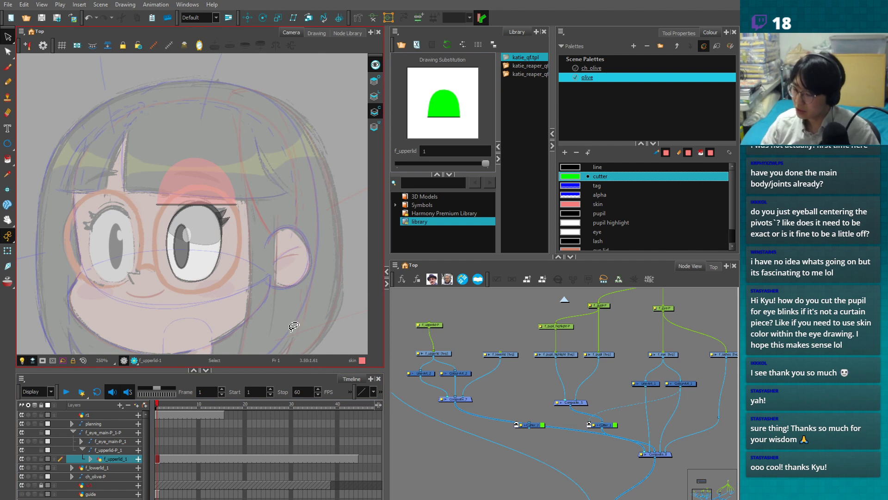
{"action": "left_click", "coordinate": [437, 354]}
{"action": "left_click", "coordinate": [162, 458]}
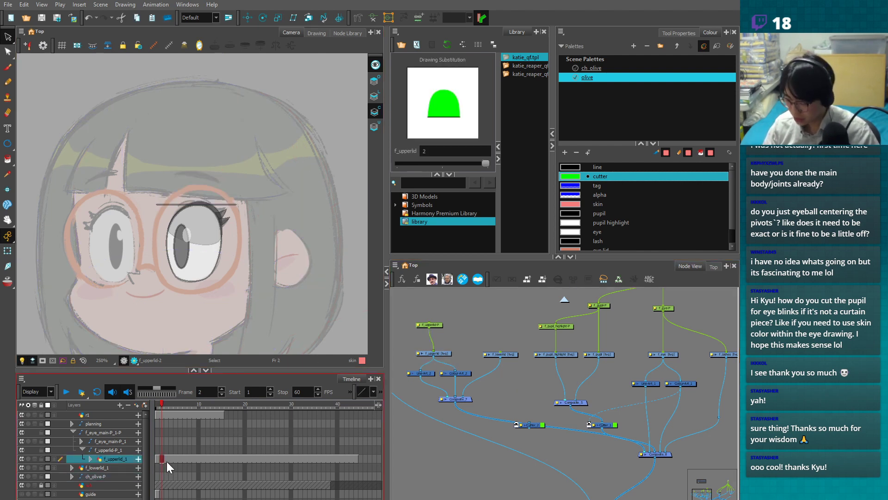
{"action": "key", "text": "alt+shift+d"}
{"action": "left_click", "coordinate": [170, 459]}
{"action": "key", "text": "alt+shift+d"}
{"action": "left_click", "coordinate": [176, 461]}
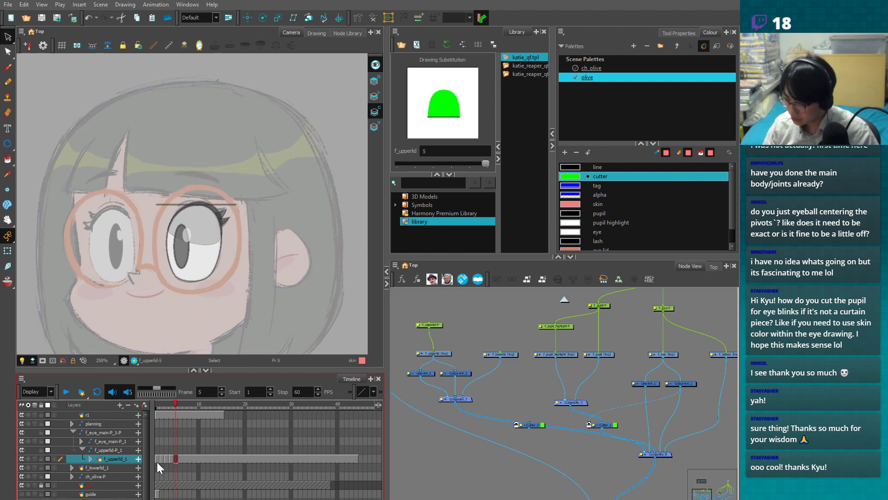
- Flip between frames 1 and 2 to compare the duplicated lid drawings, and undo the lid duplication
{"action": "left_click", "coordinate": [157, 459]}
{"action": "left_click", "coordinate": [160, 459]}
{"action": "left_click", "coordinate": [157, 459]}
{"action": "left_click", "coordinate": [160, 459]}
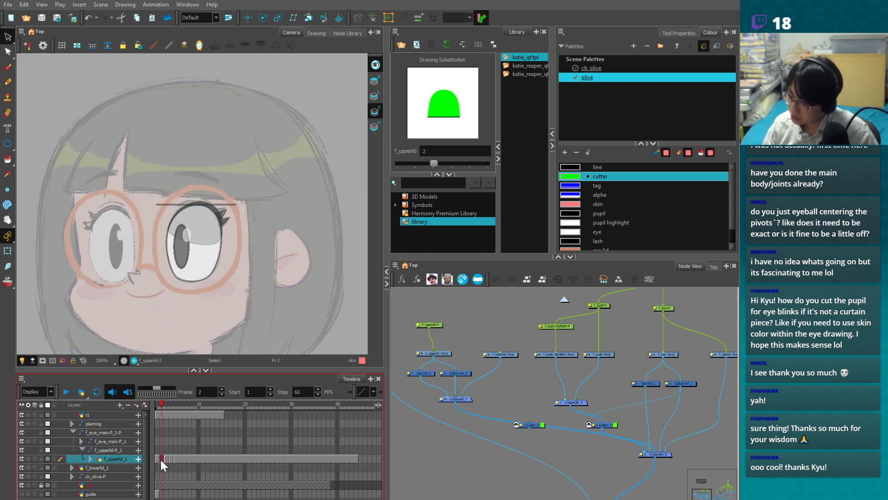
{"action": "left_click", "coordinate": [158, 460]}
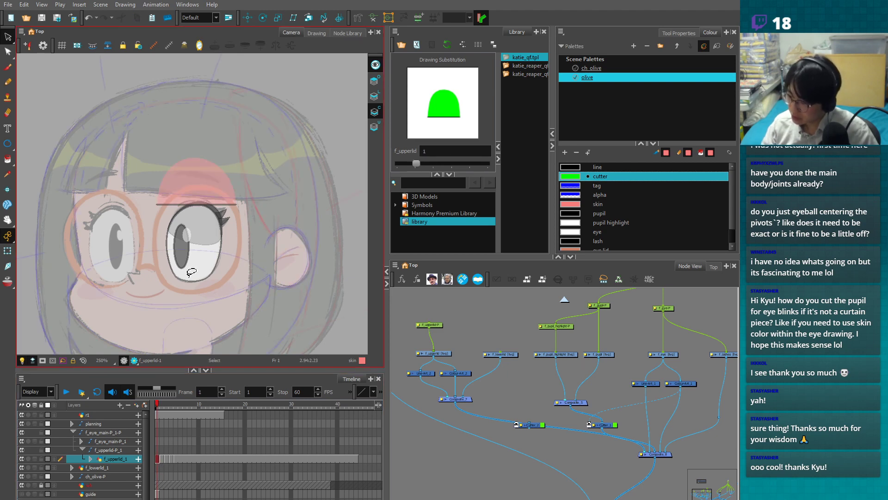
{"action": "left_click", "coordinate": [8, 252]}
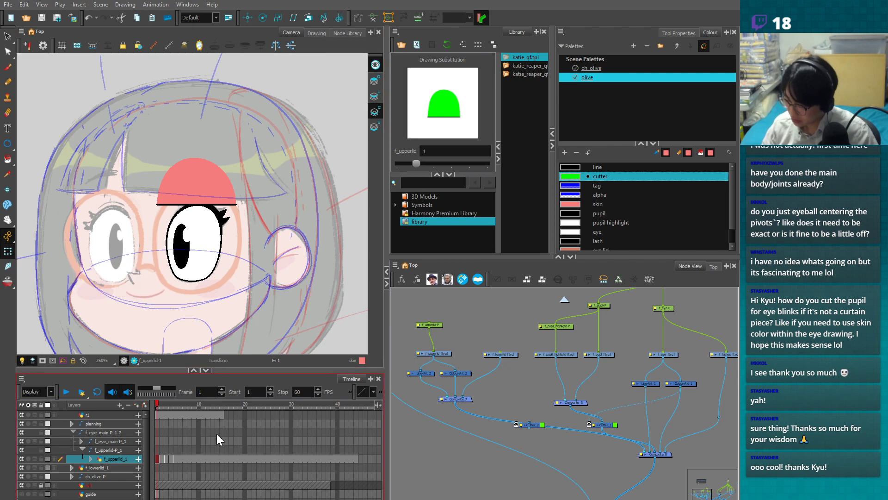
{"action": "key", "text": "ctrl+z"}
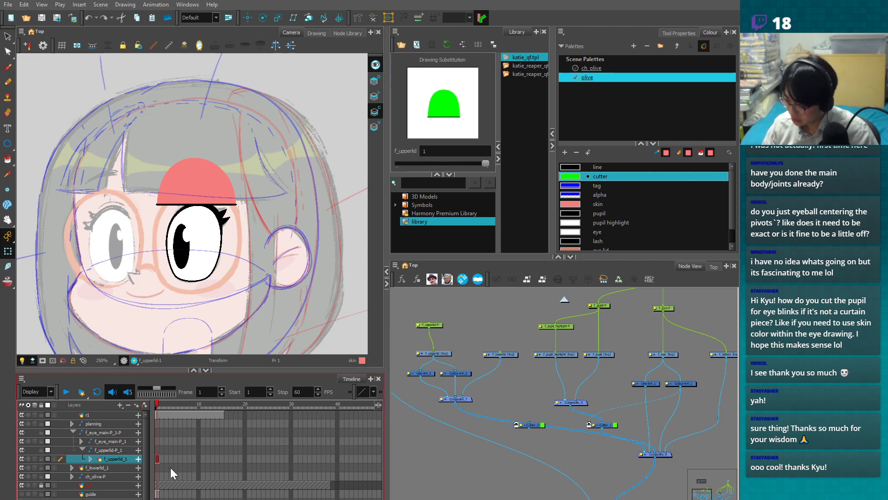
- Collapse f_eye_main-P_1-P and delete the duplicate eye's nodes, including the f_lowerlid_1 layer
{"action": "left_click", "coordinate": [72, 431]}
{"action": "key", "text": "o"}
{"action": "mouse_move", "coordinate": [608, 470]}
{"action": "left_mouse_down"}
{"action": "mouse_move", "coordinate": [604, 437]}
{"action": "mouse_move", "coordinate": [590, 438]}
{"action": "mouse_move", "coordinate": [601, 430]}
{"action": "left_mouse_up"}
{"action": "key", "text": "2"}
{"action": "key", "text": "2"}
{"action": "key", "text": "2"}
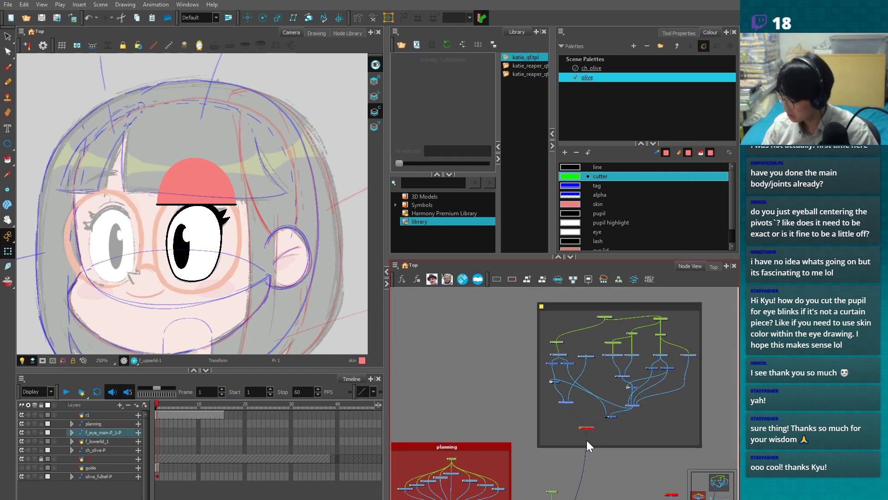
{"action": "mouse_move", "coordinate": [590, 461]}
{"action": "left_mouse_down"}
{"action": "mouse_move", "coordinate": [557, 398]}
{"action": "mouse_move", "coordinate": [547, 414]}
{"action": "left_mouse_up"}
{"action": "key", "text": "2"}
{"action": "key", "text": "2"}
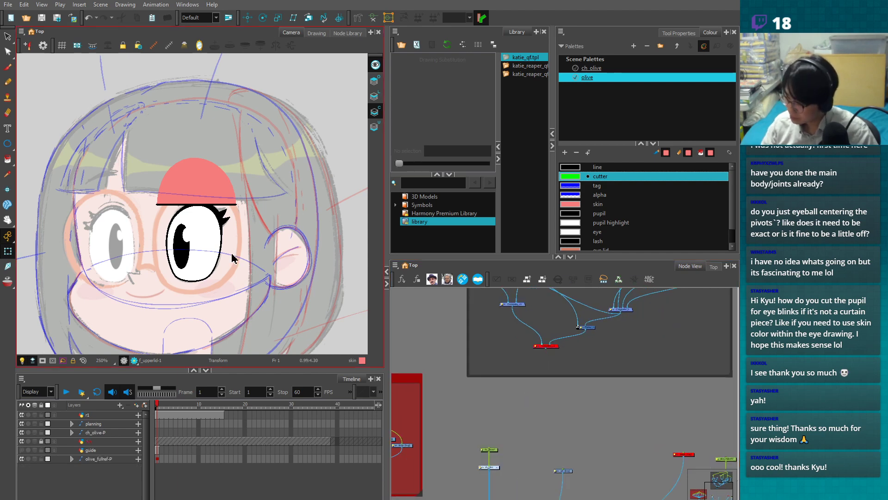
- Delete the main eye's f_upperlid drawings on frames 2 to 5
{"action": "left_click", "coordinate": [201, 190]}
{"action": "key", "text": "o"}
{"action": "key", "text": "2"}
{"action": "key", "text": "2"}
{"action": "key", "text": "2"}
{"action": "left_click_drag", "start_coordinate": [629, 463], "coordinate": [486, 381]}
{"action": "key", "text": "1"}
{"action": "key", "text": "1"}
{"action": "key", "text": "1"}
{"action": "key", "text": "o"}
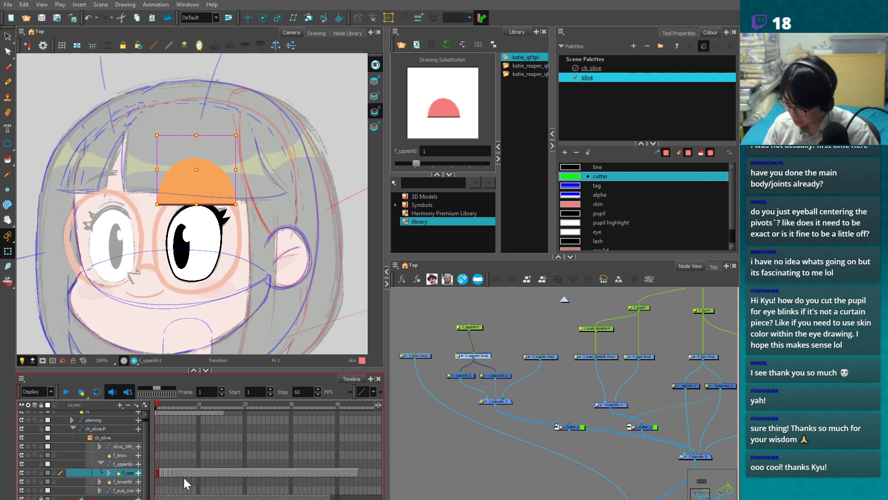
{"action": "left_click_drag", "start_coordinate": [163, 475], "coordinate": [175, 475]}
{"action": "right_click", "coordinate": [172, 478]}
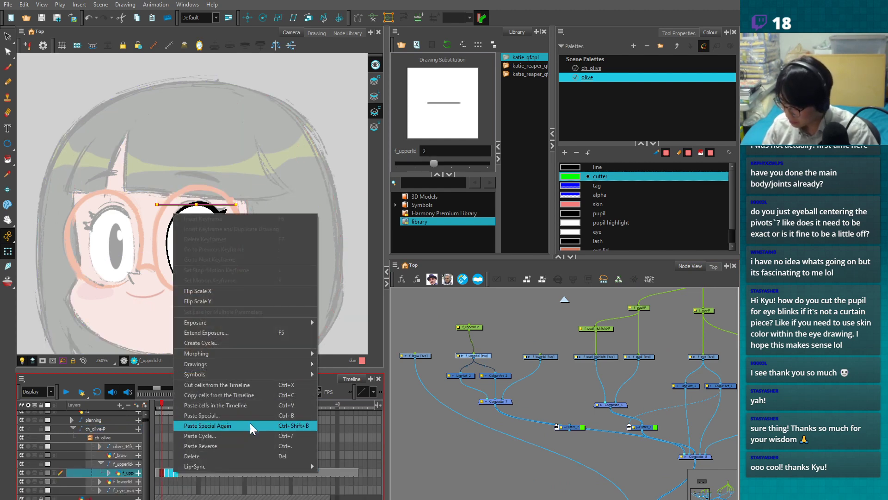
{"action": "mouse_move", "coordinate": [271, 367]}
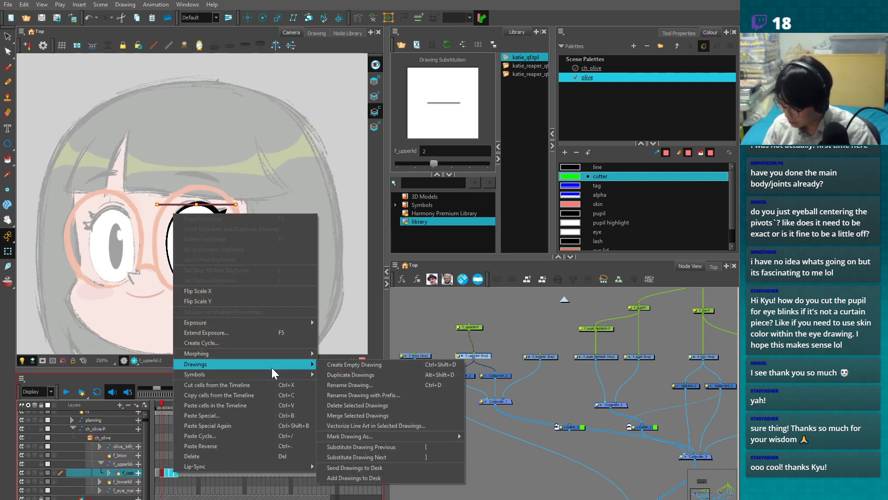
{"action": "left_click", "coordinate": [368, 405]}
- Duplicate the main eye's upper-lid drawing 1 as separate drawings on frames 2 to 5
{"action": "left_click", "coordinate": [161, 475]}
{"action": "key", "text": "alt+shift+d"}
{"action": "left_click", "coordinate": [167, 475]}
{"action": "key", "text": "alt+shift+d"}
{"action": "left_click", "coordinate": [170, 475]}
{"action": "key", "text": "alt+shift+d"}
{"action": "left_click", "coordinate": [176, 475]}
- Try to select the base points of the skin-coloured upper-lid shape on frame 2 for contour editing
{"action": "left_click", "coordinate": [159, 473]}
{"action": "left_click", "coordinate": [161, 474]}
{"action": "key", "text": "alt+q"}
{"action": "left_click_drag", "start_coordinate": [310, 268], "coordinate": [325, 296]}
{"action": "key", "text": "2"}
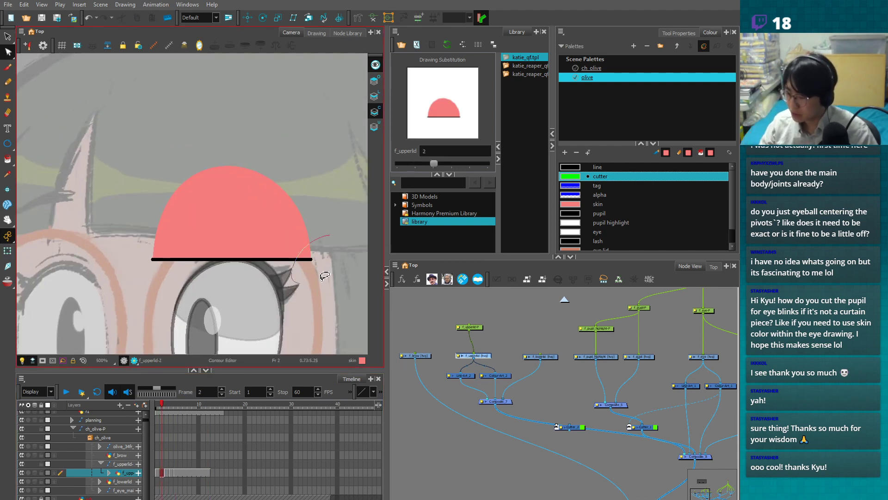
{"action": "key", "text": "2"}
{"action": "left_click", "coordinate": [264, 240]}
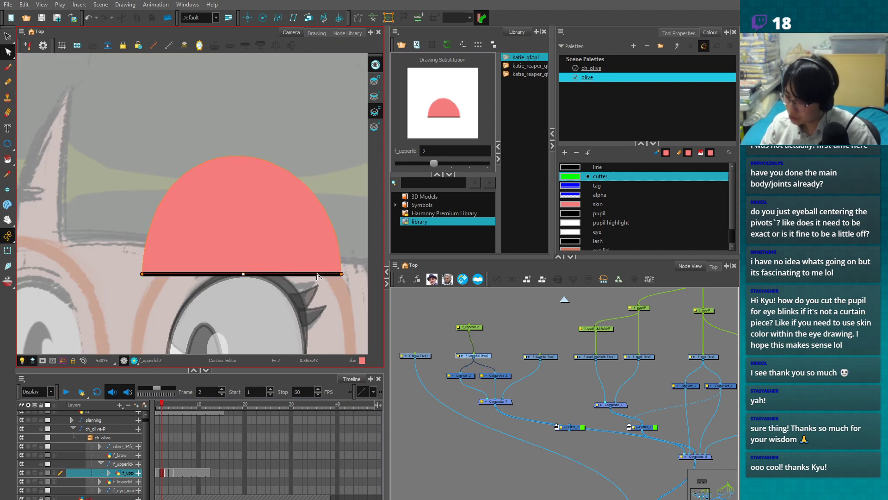
{"action": "key", "text": "1"}
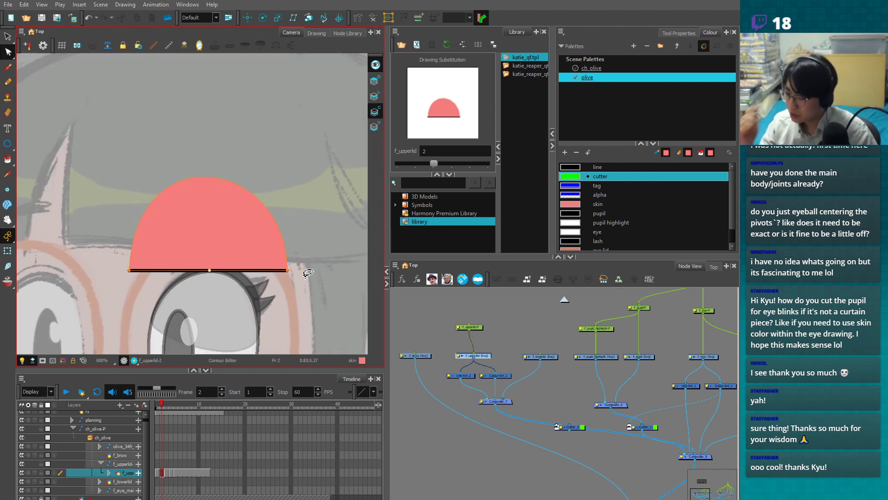
{"action": "mouse_move", "coordinate": [110, 255]}
{"action": "left_mouse_down"}
{"action": "mouse_move", "coordinate": [155, 278]}
{"action": "mouse_move", "coordinate": [305, 253]}
{"action": "mouse_move", "coordinate": [278, 295]}
{"action": "left_mouse_up"}
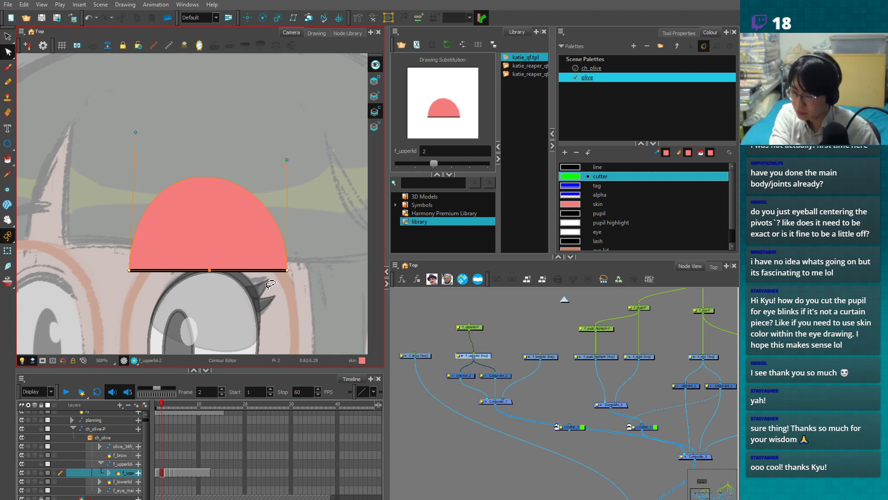
{"action": "left_click", "coordinate": [269, 284]}
{"action": "left_click_drag", "start_coordinate": [101, 274], "coordinate": [208, 319]}
{"action": "left_click", "coordinate": [248, 300]}
{"action": "mouse_move", "coordinate": [112, 249]}
{"action": "left_mouse_down"}
{"action": "mouse_move", "coordinate": [148, 240]}
{"action": "mouse_move", "coordinate": [176, 324]}
{"action": "mouse_move", "coordinate": [232, 282]}
{"action": "left_mouse_up"}
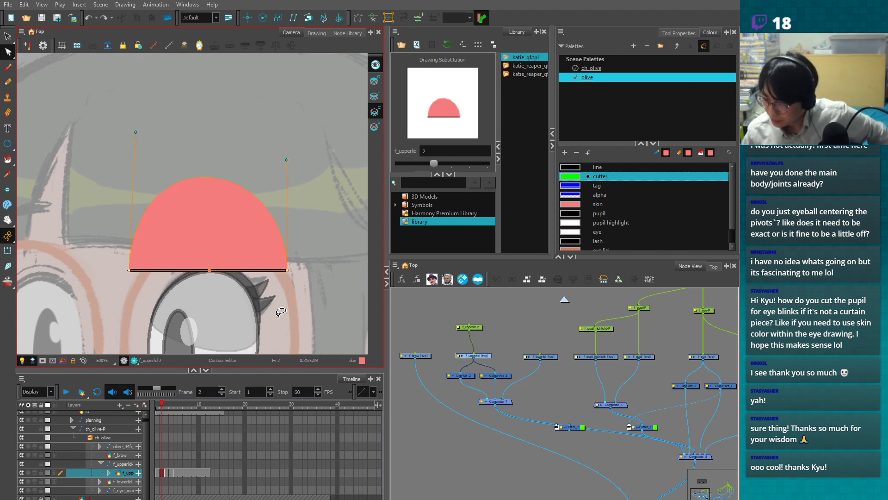
{"action": "left_click", "coordinate": [251, 307]}
{"action": "mouse_move", "coordinate": [119, 250]}
{"action": "left_mouse_down"}
{"action": "mouse_move", "coordinate": [231, 296]}
{"action": "mouse_move", "coordinate": [229, 286]}
{"action": "left_mouse_up"}
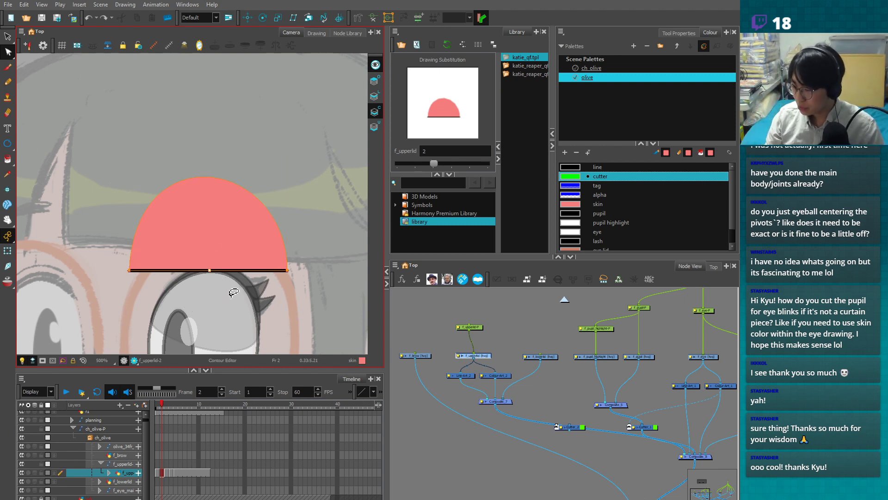
- Try deleting the skin fill on frame 2, undo it, and compare the lid drawings on frames 1 and 2
{"action": "key", "text": "alt+s"}
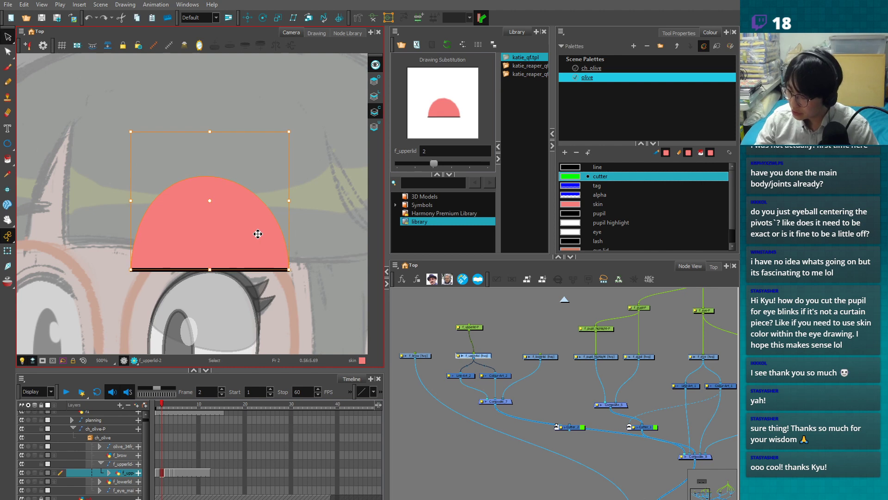
{"action": "key", "text": "Delete"}
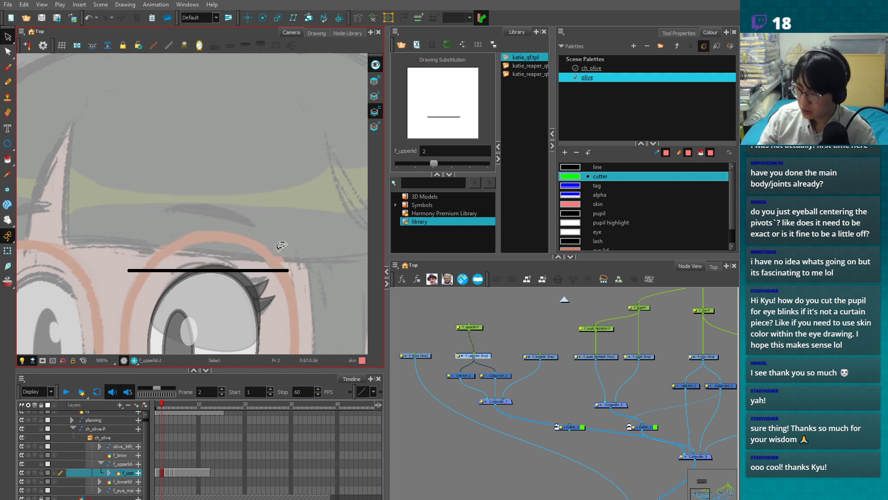
{"action": "key", "text": "ctrl+z"}
{"action": "left_click", "coordinate": [160, 473]}
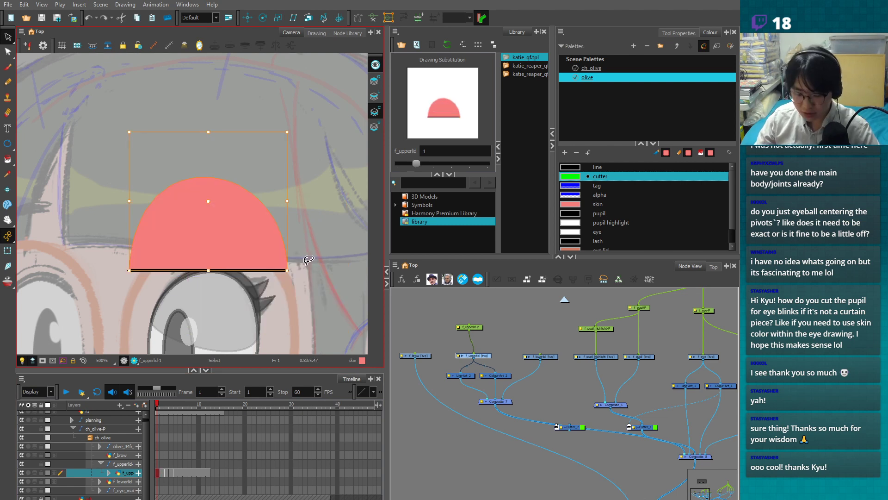
{"action": "left_click", "coordinate": [161, 473]}
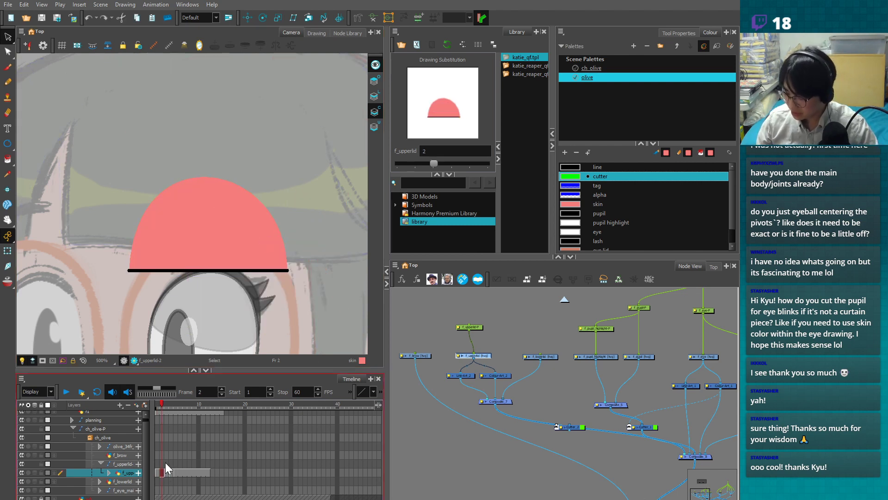
{"action": "key", "text": "ctrl+a"}
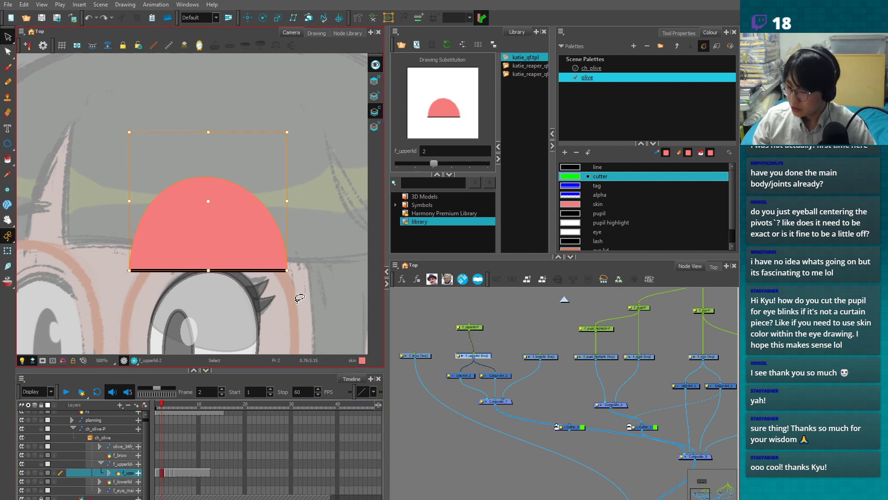
- Try nudging both ends of the frame 2 upper lid's base line and fill upward in the contour editor
{"action": "key", "text": "alt+q"}
{"action": "left_click_drag", "start_coordinate": [139, 240], "coordinate": [309, 255]}
{"action": "key", "text": "space"}
{"action": "left_click_drag", "start_coordinate": [207, 295], "coordinate": [211, 283]}
{"action": "key", "text": "2"}
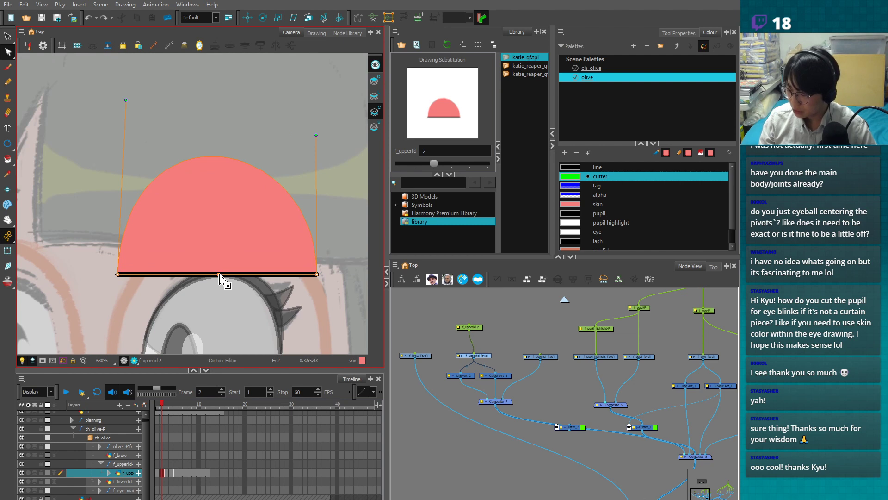
{"action": "mouse_move", "coordinate": [99, 292]}
{"action": "left_mouse_down"}
{"action": "mouse_move", "coordinate": [240, 319]}
{"action": "mouse_move", "coordinate": [345, 287]}
{"action": "mouse_move", "coordinate": [217, 336]}
{"action": "mouse_move", "coordinate": [287, 278]}
{"action": "left_mouse_up"}
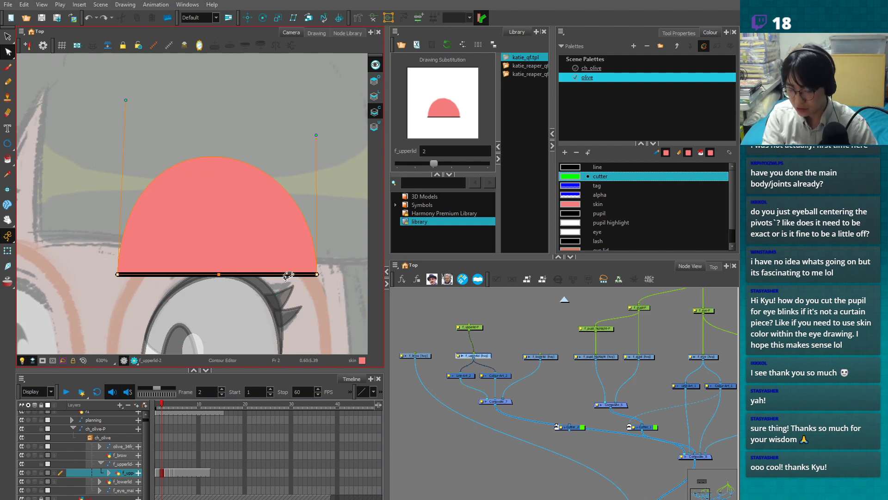
{"action": "key", "text": "Up"}
{"action": "key", "text": "Up"}
{"action": "key", "text": "Up"}
{"action": "key", "text": "Up"}
{"action": "key", "text": "Up"}
{"action": "key", "text": "Up"}
{"action": "key", "text": "Up"}
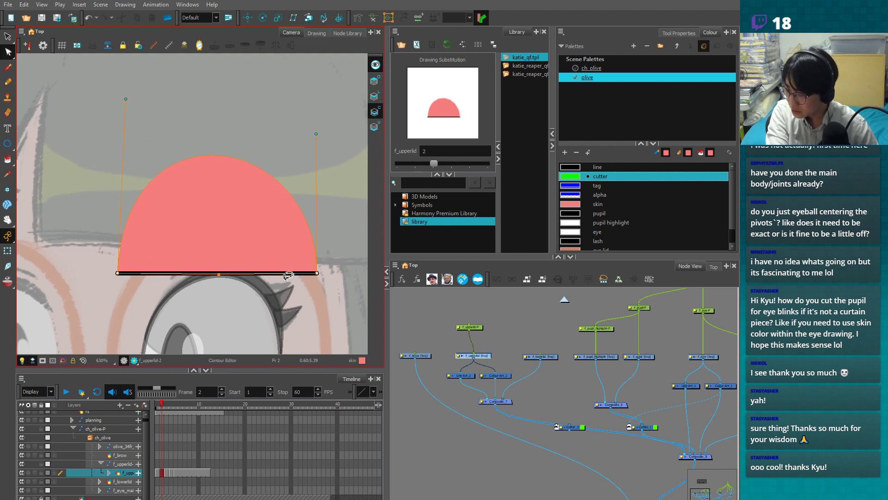
{"action": "key", "text": "Up"}
{"action": "key", "text": "Up"}
{"action": "key", "text": "Up"}
{"action": "key", "text": "Up"}
{"action": "key", "text": "Up"}
{"action": "key", "text": "Up"}
{"action": "key", "text": "Up"}
{"action": "key", "text": "Up"}
{"action": "key", "text": "Up"}
{"action": "key", "text": "Up"}
{"action": "key", "text": "Up"}
{"action": "key", "text": "Up"}
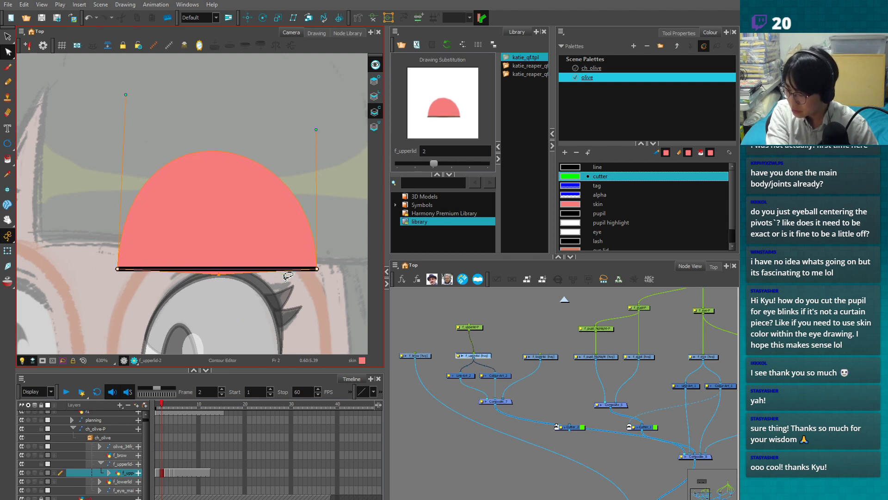
- Bring the frame 2 upper lid back down to a straight base line
{"action": "left_click", "coordinate": [240, 302]}
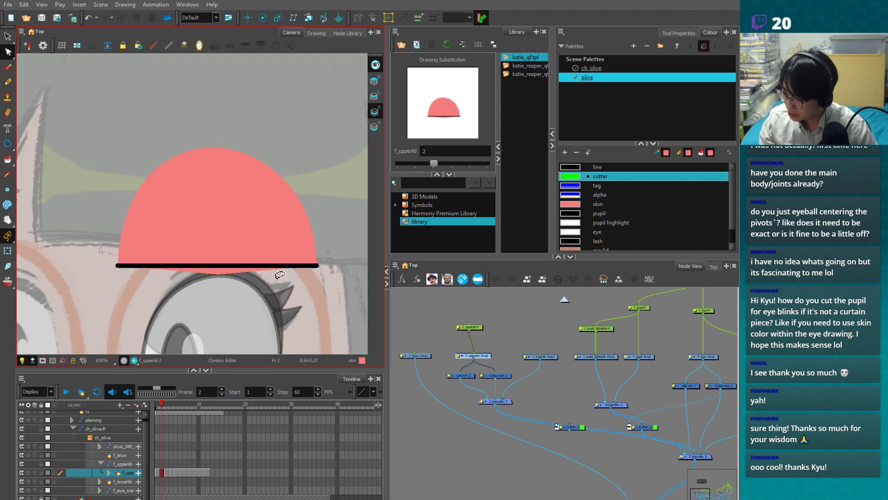
{"action": "key", "text": "alt+s"}
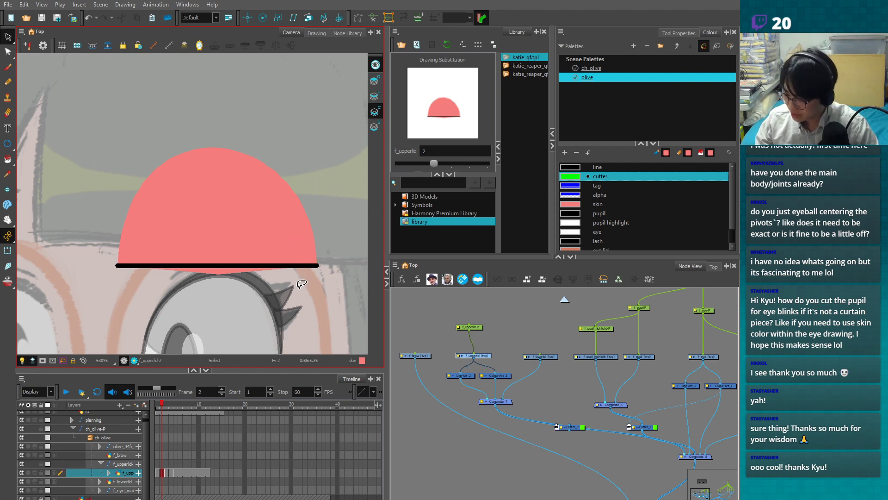
{"action": "key", "text": "Down"}
{"action": "key", "text": "Down"}
{"action": "key", "text": "Down"}
{"action": "key", "text": "Down"}
{"action": "key", "text": "Down"}
{"action": "key", "text": "Down"}
{"action": "key", "text": "Down"}
{"action": "key", "text": "Down"}
{"action": "key", "text": "Down"}
{"action": "key", "text": "Down"}
{"action": "key", "text": "Down"}
{"action": "key", "text": "Down"}
{"action": "key", "text": "Down"}
{"action": "key", "text": "Down"}
{"action": "key", "text": "Down"}
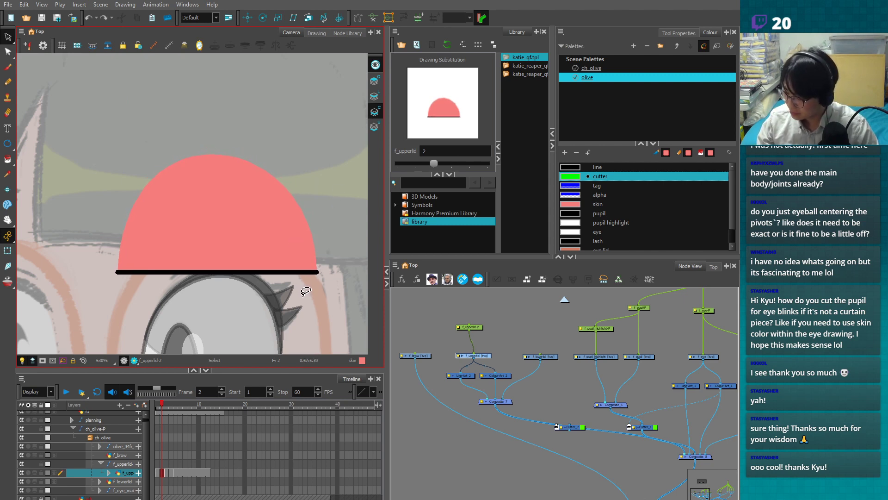
{"action": "key", "text": "Down"}
{"action": "key", "text": "Down"}
{"action": "key", "text": "Down"}
{"action": "key", "text": "Down"}
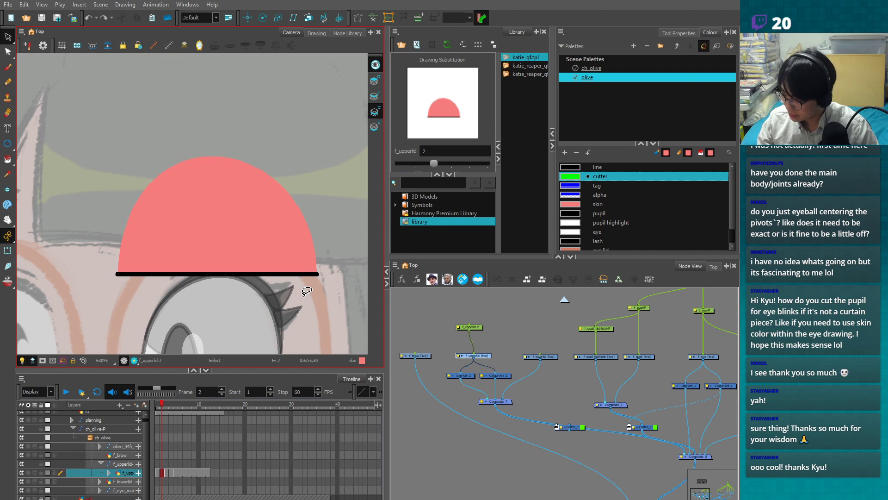
- Delete the skin colour fill from the f_upperlid drawings on frames 2 and 1, keeping the lid line
{"action": "key", "text": "alt+shift+d"}
{"action": "left_click", "coordinate": [281, 244]}
{"action": "key", "text": "Delete"}
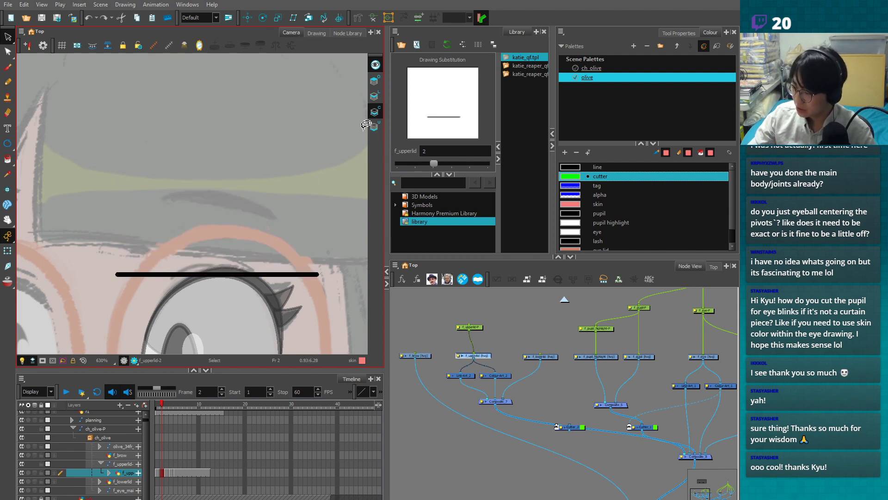
{"action": "left_click", "coordinate": [158, 472]}
{"action": "left_click", "coordinate": [268, 228]}
{"action": "key", "text": "Delete"}
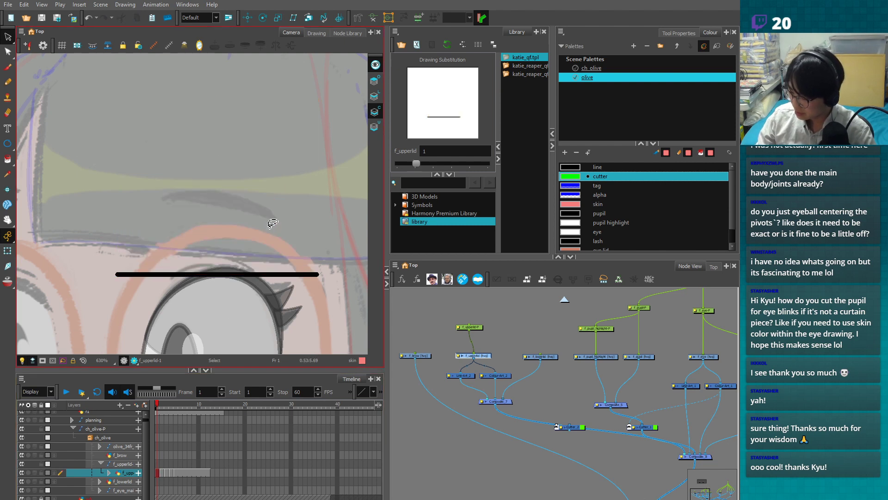
- Make the Line Art layer active for contour editing and compare the lid lines on frames 1 and 2
{"action": "left_click", "coordinate": [162, 473]}
{"action": "left_click", "coordinate": [157, 472]}
{"action": "left_click", "coordinate": [259, 275]}
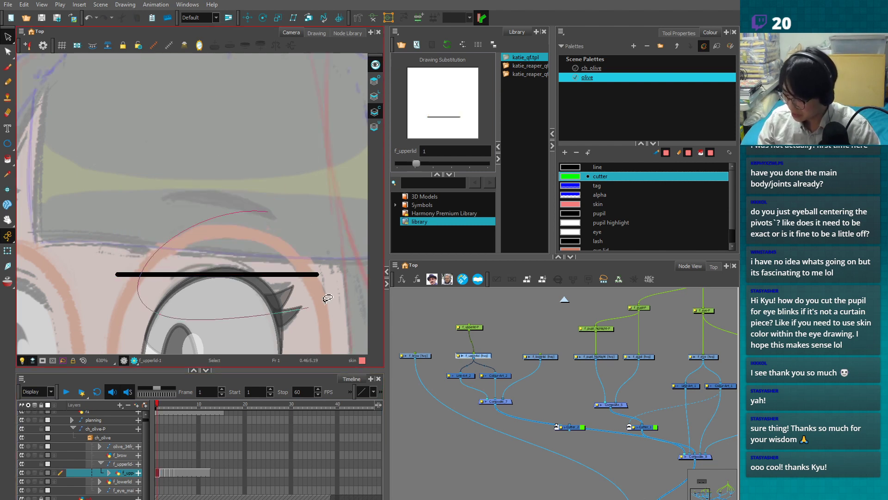
{"action": "key", "text": "alt+q"}
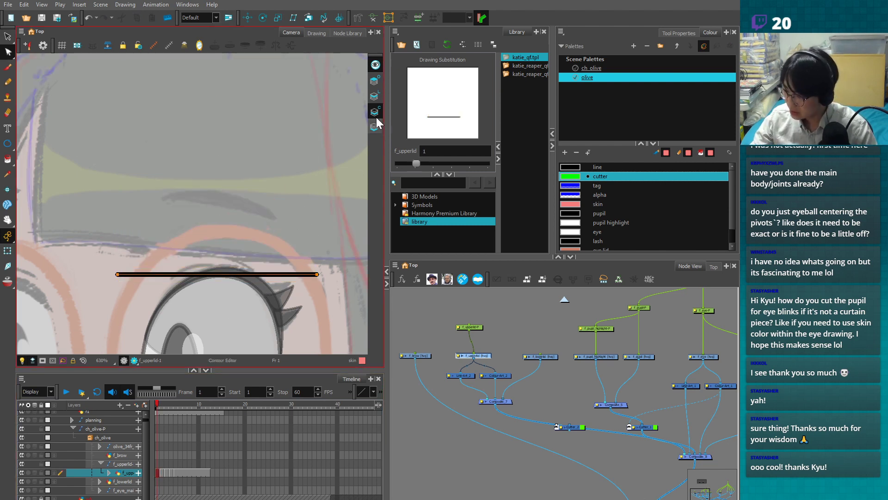
{"action": "left_click", "coordinate": [374, 96]}
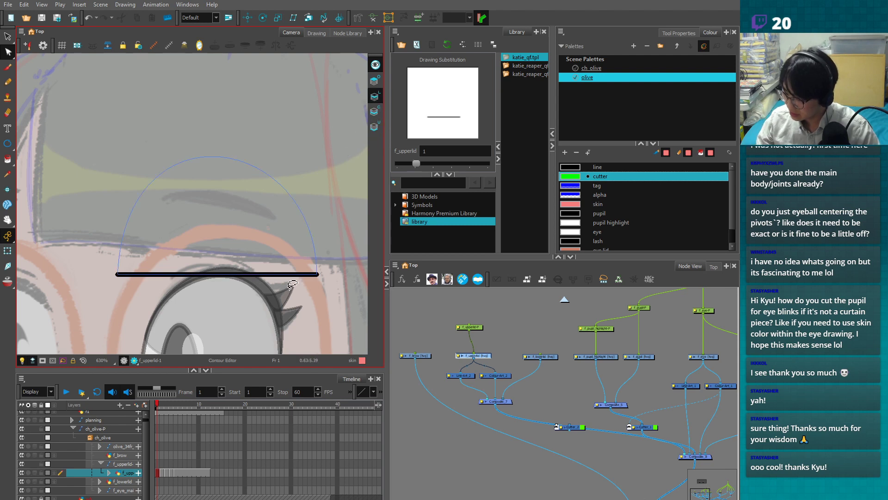
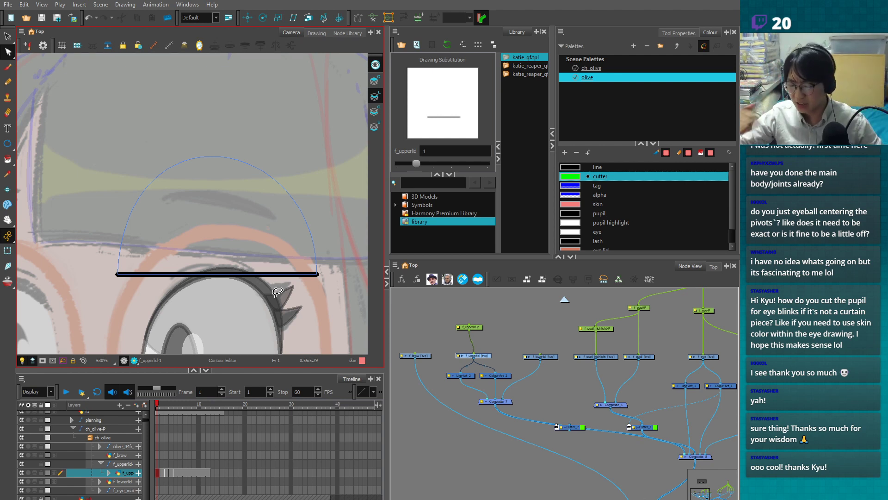
{"action": "left_click", "coordinate": [162, 473]}
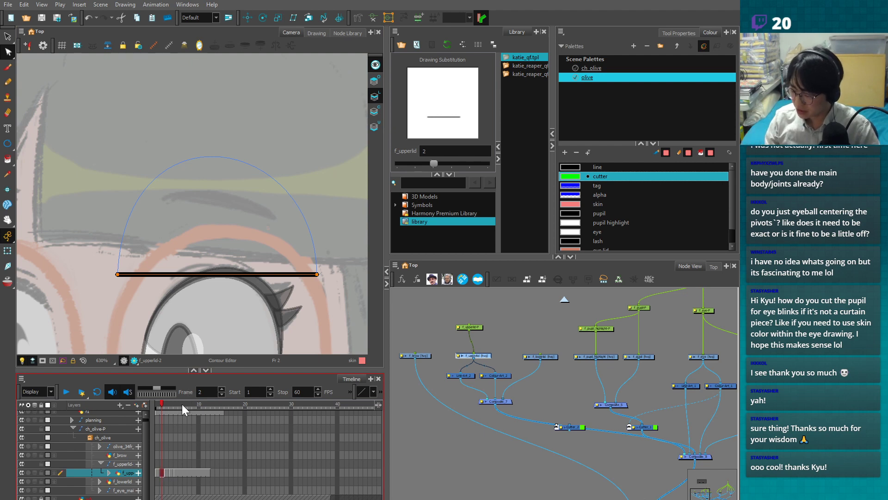
{"action": "left_click", "coordinate": [157, 473]}
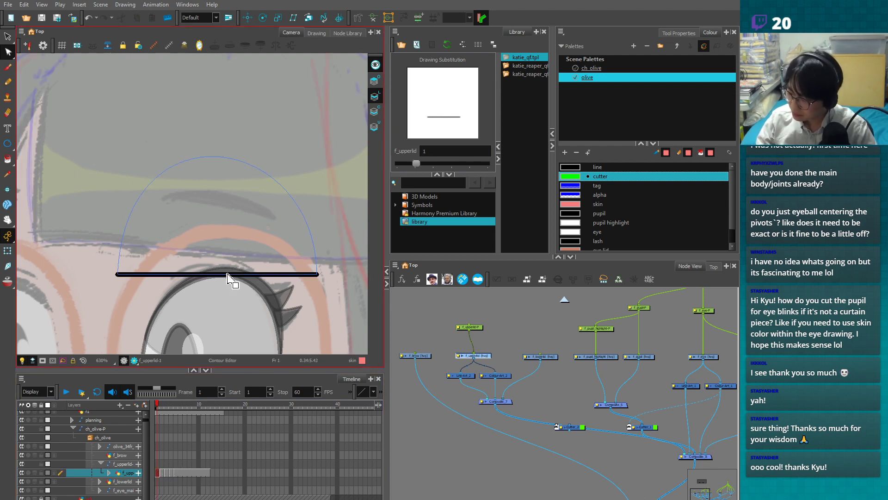
- Raise the top point of the invisible dome stroke on frame 1 and widen its curve with the handles
{"action": "left_click", "coordinate": [222, 156]}
{"action": "left_click_drag", "start_coordinate": [221, 145], "coordinate": [275, 139]}
{"action": "left_click_drag", "start_coordinate": [173, 135], "coordinate": [165, 132]}
{"action": "left_click_drag", "start_coordinate": [221, 137], "coordinate": [220, 128]}
{"action": "left_click_drag", "start_coordinate": [275, 141], "coordinate": [284, 125]}
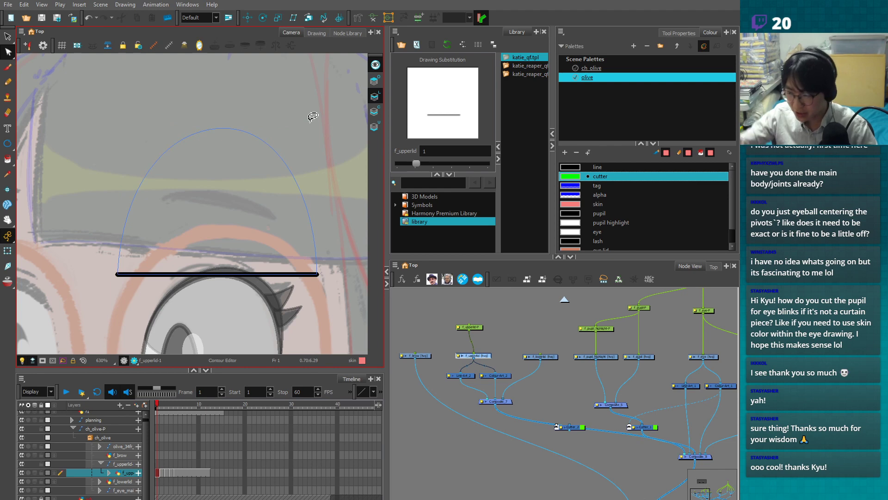
- Replace the f_upperlid drawings on frames 2 to 5 with new separate duplicates of the reshaped drawing 1
{"action": "left_click", "coordinate": [162, 461]}
{"action": "key", "text": "period"}
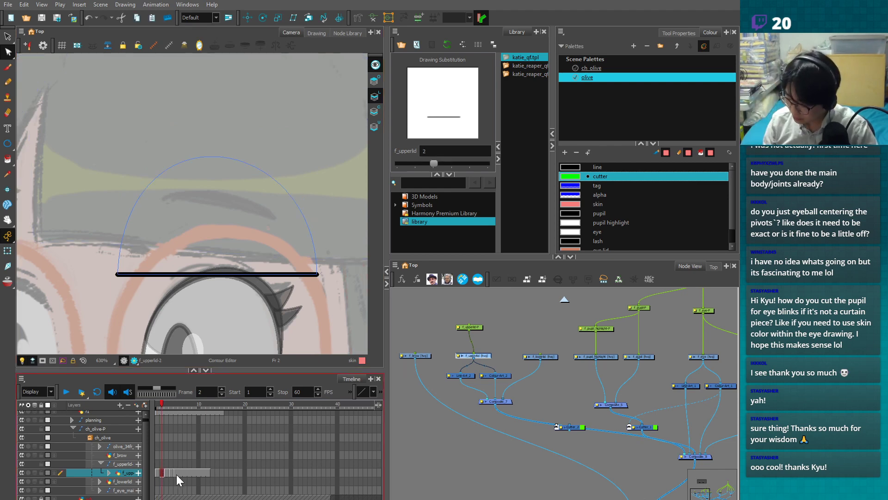
{"action": "right_click", "coordinate": [177, 472]}
{"action": "mouse_move", "coordinate": [266, 366]}
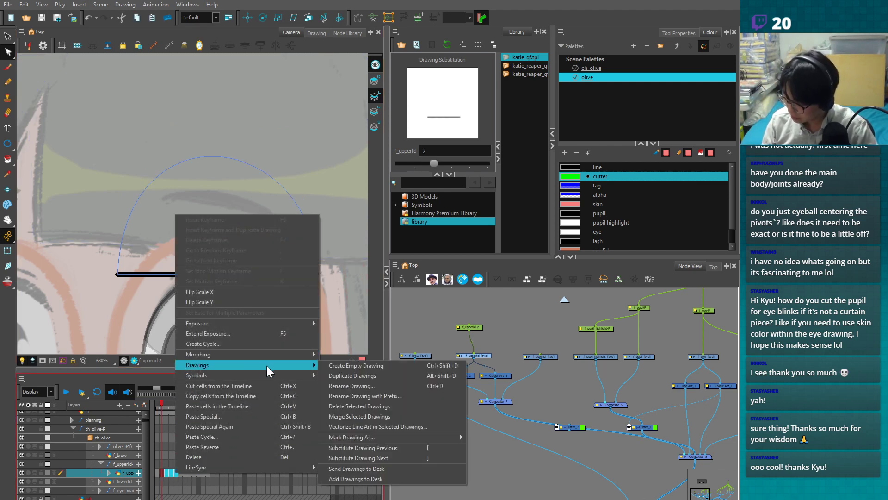
{"action": "left_click", "coordinate": [365, 406]}
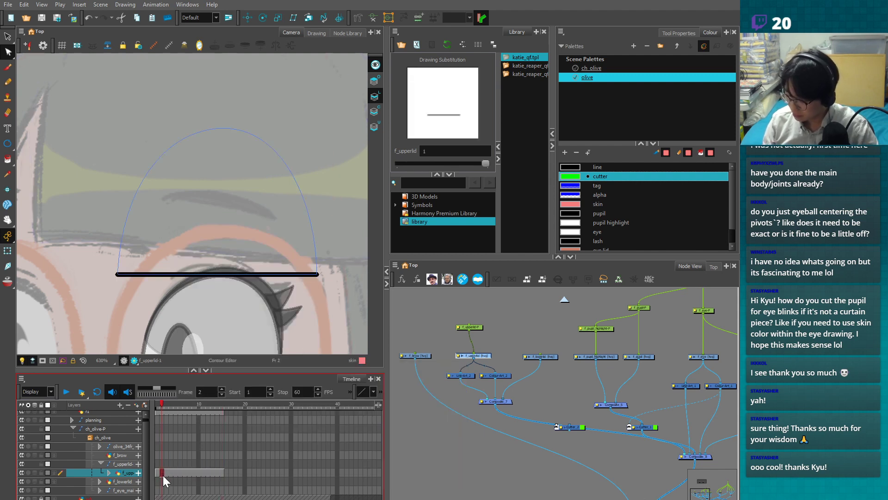
{"action": "key", "text": "ctrl+z"}
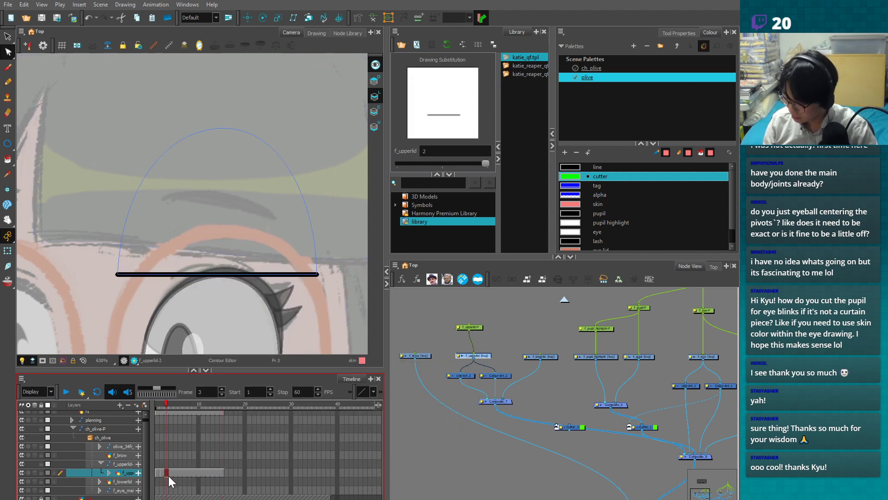
- Raise both end points of the f_upperlid line on frame 2 while leaving its middle point in place
{"action": "left_click", "coordinate": [161, 473]}
{"action": "mouse_move", "coordinate": [238, 240]}
{"action": "left_mouse_down"}
{"action": "mouse_move", "coordinate": [265, 295]}
{"action": "mouse_move", "coordinate": [281, 256]}
{"action": "left_mouse_up"}
{"action": "mouse_move", "coordinate": [106, 308]}
{"action": "left_mouse_down"}
{"action": "mouse_move", "coordinate": [138, 260]}
{"action": "mouse_move", "coordinate": [293, 312]}
{"action": "mouse_move", "coordinate": [247, 335]}
{"action": "mouse_move", "coordinate": [212, 339]}
{"action": "mouse_move", "coordinate": [297, 236]}
{"action": "mouse_move", "coordinate": [317, 337]}
{"action": "left_mouse_up"}
{"action": "left_click", "coordinate": [98, 283]}
{"action": "mouse_move", "coordinate": [90, 304]}
{"action": "left_mouse_down"}
{"action": "mouse_move", "coordinate": [149, 278]}
{"action": "mouse_move", "coordinate": [312, 335]}
{"action": "left_mouse_up"}
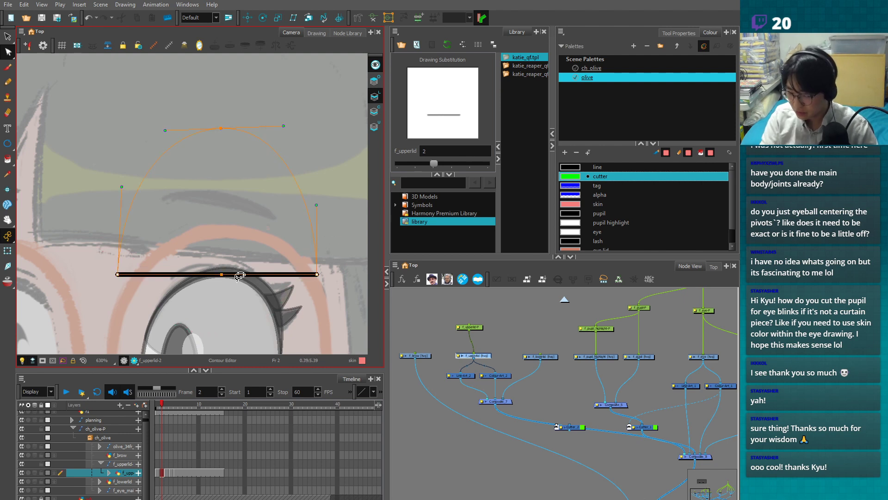
{"action": "key", "text": "Up"}
{"action": "key", "text": "Up"}
{"action": "key", "text": "Up"}
{"action": "key", "text": "Up"}
{"action": "key", "text": "Up"}
{"action": "key", "text": "Up"}
{"action": "key", "text": "Up"}
{"action": "key", "text": "Up"}
{"action": "key", "text": "Up"}
{"action": "key", "text": "Up"}
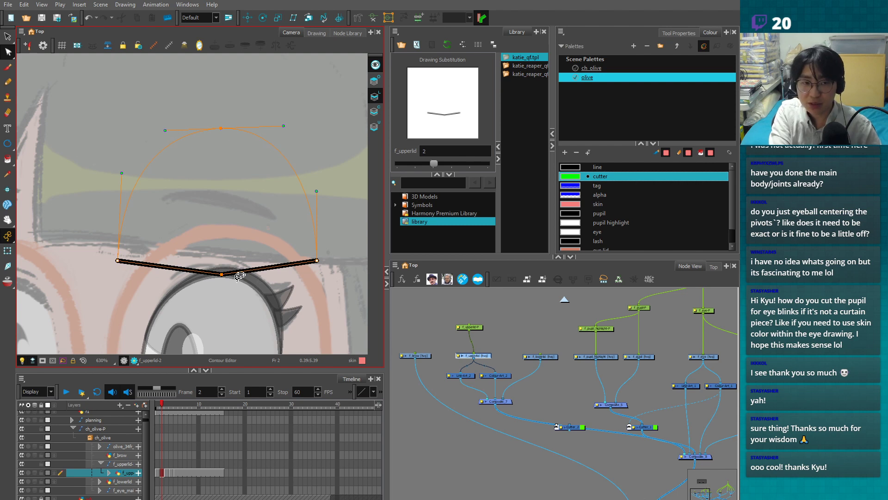
- Extend the handles of the middle point on frame 2 to smooth the lid line into a shallow downward-bowed curve
{"action": "left_click", "coordinate": [262, 264]}
{"action": "left_click", "coordinate": [222, 275]}
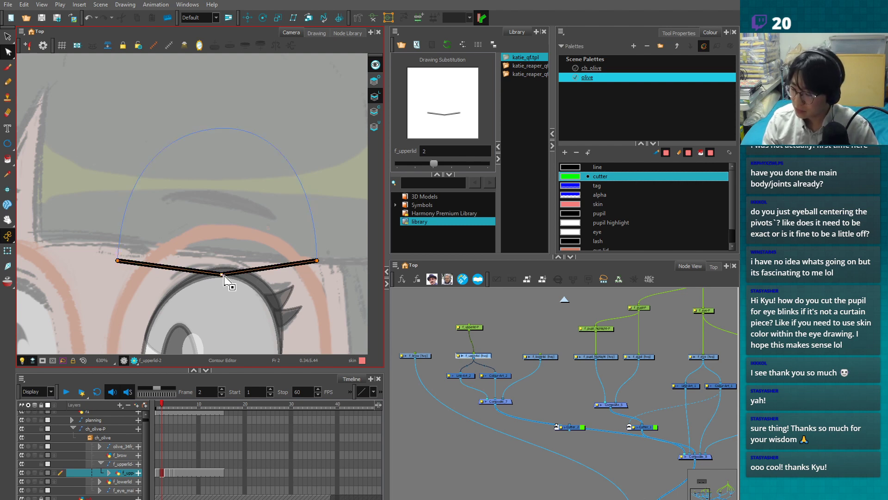
{"action": "left_click_drag", "start_coordinate": [223, 277], "coordinate": [266, 274]}
{"action": "left_click", "coordinate": [267, 286]}
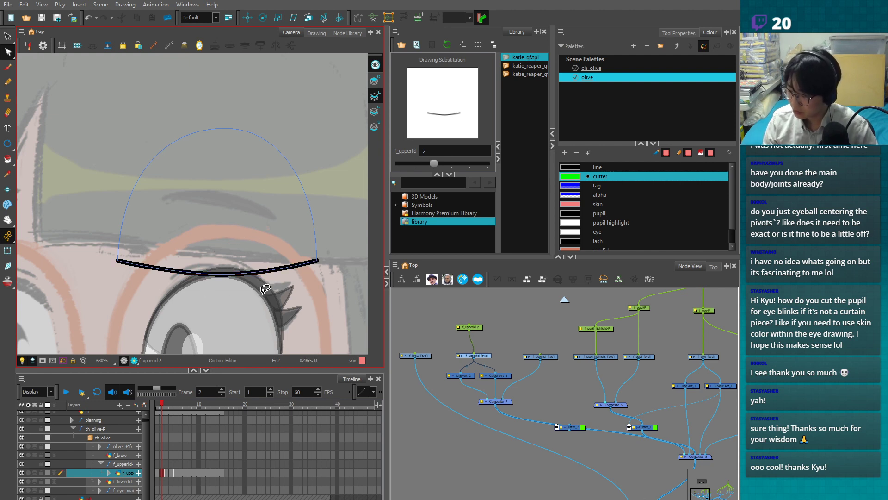
{"action": "left_click_drag", "start_coordinate": [239, 256], "coordinate": [257, 294]}
{"action": "key", "text": "2"}
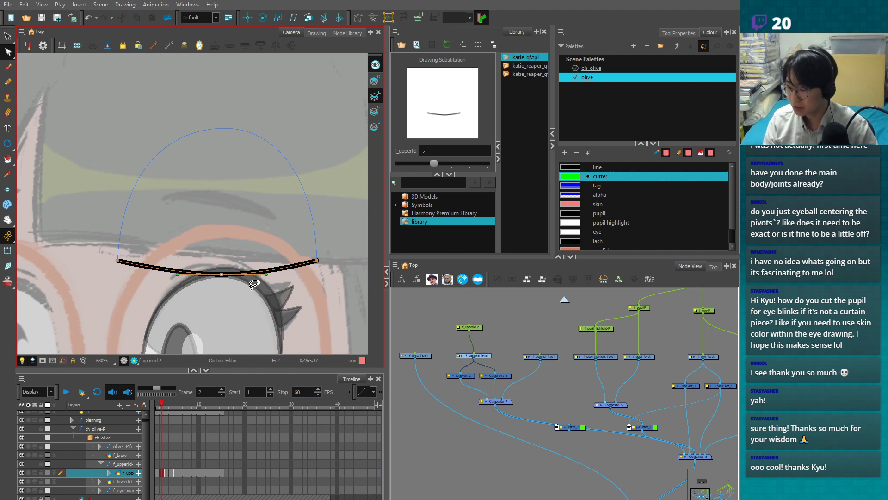
{"action": "key", "text": "1"}
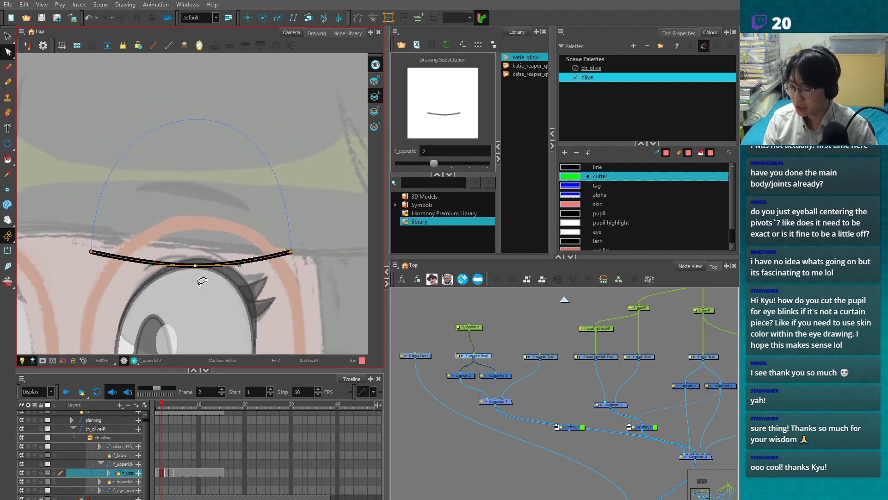
{"action": "mouse_move", "coordinate": [195, 273]}
{"action": "left_mouse_down"}
{"action": "mouse_move", "coordinate": [92, 254]}
{"action": "mouse_move", "coordinate": [87, 268]}
{"action": "mouse_move", "coordinate": [94, 272]}
{"action": "left_mouse_up"}
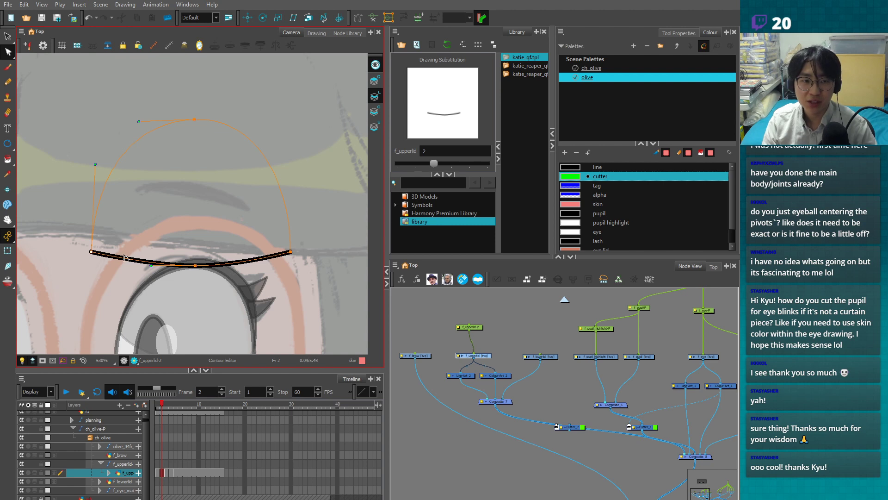
{"action": "left_click", "coordinate": [188, 293]}
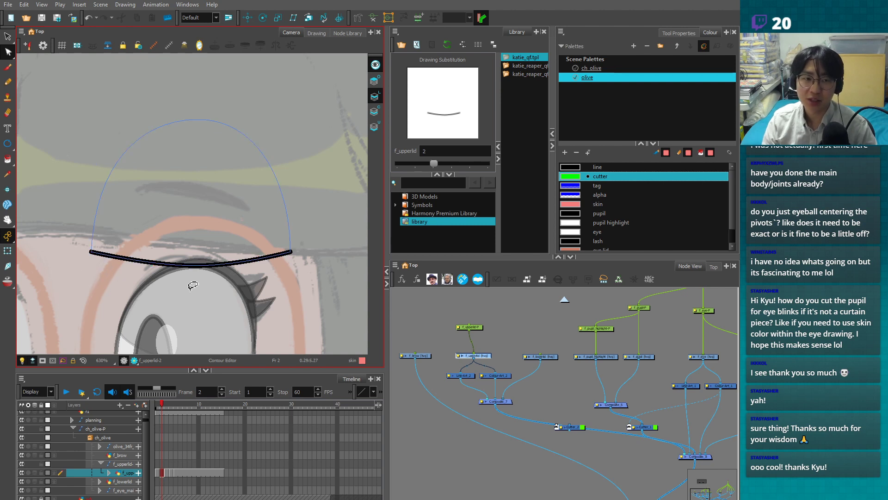
- On frame 3, raise the lid line's end points much higher and round it into a deep U-shaped curve with the middle handles
{"action": "left_click", "coordinate": [166, 472]}
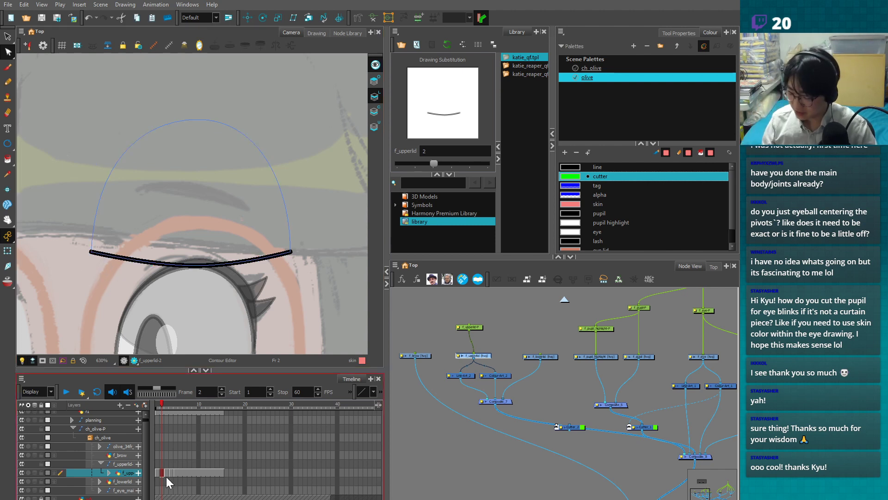
{"action": "left_click_drag", "start_coordinate": [69, 231], "coordinate": [290, 319]}
{"action": "left_click_drag", "start_coordinate": [290, 267], "coordinate": [295, 217]}
{"action": "left_click_drag", "start_coordinate": [196, 265], "coordinate": [277, 268]}
{"action": "left_click", "coordinate": [259, 294]}
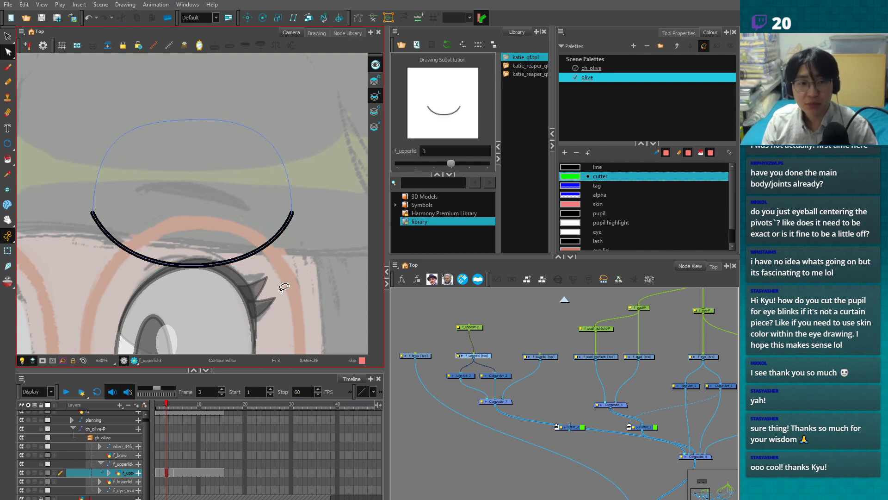
- Raise the top point of the invisible dome stroke slightly on frame 2
{"action": "key", "text": "2"}
{"action": "left_click", "coordinate": [193, 136]}
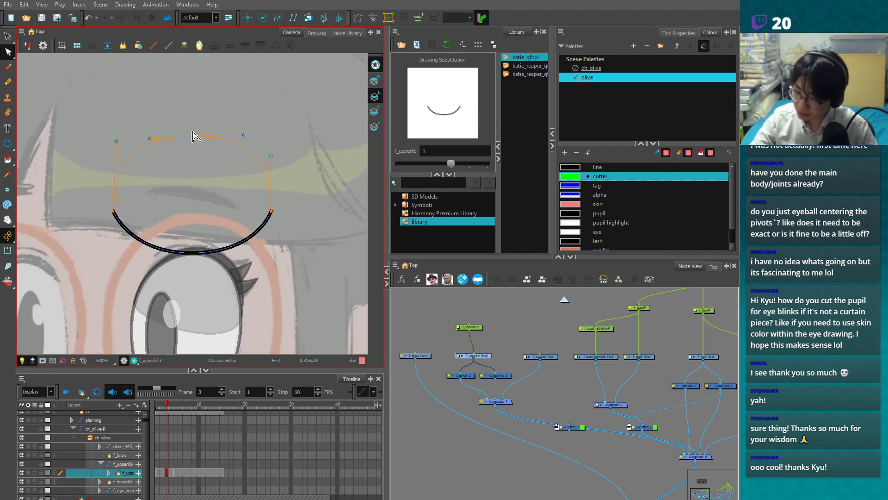
{"action": "left_click", "coordinate": [162, 472]}
{"action": "left_click_drag", "start_coordinate": [197, 137], "coordinate": [197, 129]}
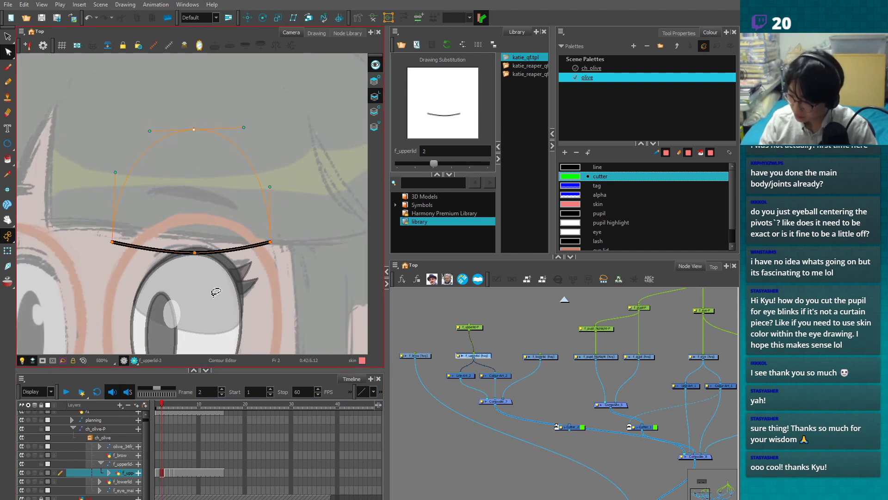
- On frame 4, lower the lid line's end points slightly and smooth it into a shallow upward arch
{"action": "mouse_move", "coordinate": [177, 242]}
{"action": "left_mouse_down"}
{"action": "mouse_move", "coordinate": [112, 285]}
{"action": "mouse_move", "coordinate": [273, 245]}
{"action": "mouse_move", "coordinate": [276, 236]}
{"action": "mouse_move", "coordinate": [272, 261]}
{"action": "left_mouse_up"}
{"action": "key", "text": "2"}
{"action": "mouse_move", "coordinate": [196, 281]}
{"action": "left_mouse_down"}
{"action": "mouse_move", "coordinate": [236, 281]}
{"action": "mouse_move", "coordinate": [152, 280]}
{"action": "left_mouse_up"}
{"action": "key", "text": "1"}
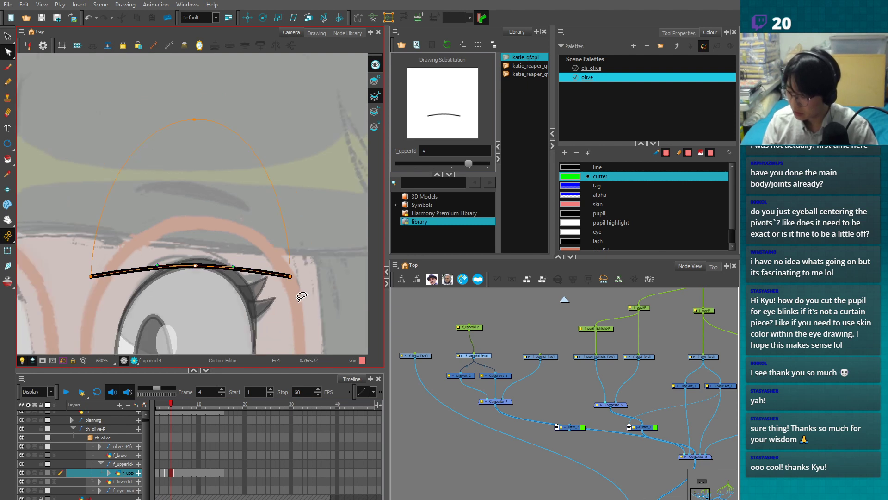
{"action": "left_click", "coordinate": [304, 299]}
{"action": "mouse_move", "coordinate": [94, 322]}
{"action": "left_mouse_down"}
{"action": "mouse_move", "coordinate": [255, 301]}
{"action": "mouse_move", "coordinate": [291, 280]}
{"action": "mouse_move", "coordinate": [301, 287]}
{"action": "left_mouse_up"}
{"action": "left_click", "coordinate": [294, 301]}
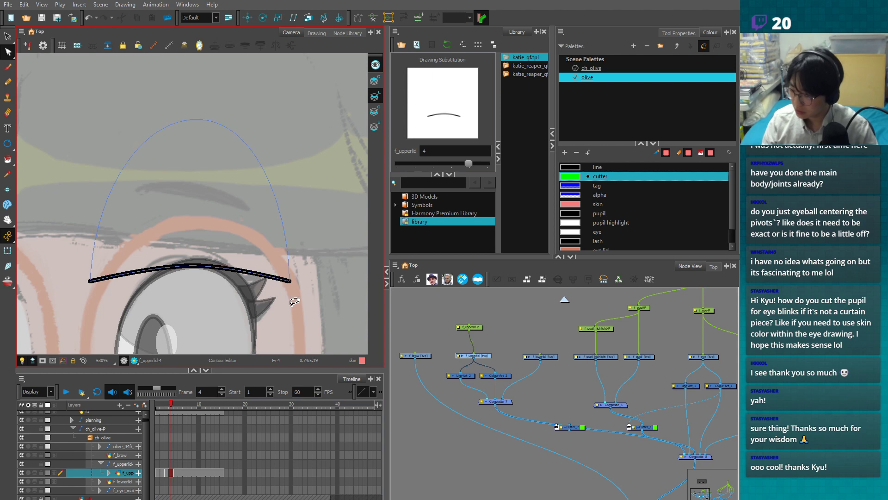
- On frame 5, lower the lid line's end points well down the eye and round the line into a tall arch
{"action": "left_click", "coordinate": [176, 471]}
{"action": "mouse_move", "coordinate": [104, 297]}
{"action": "left_mouse_down"}
{"action": "mouse_move", "coordinate": [134, 263]}
{"action": "mouse_move", "coordinate": [305, 320]}
{"action": "left_mouse_up"}
{"action": "left_click_drag", "start_coordinate": [291, 265], "coordinate": [291, 320]}
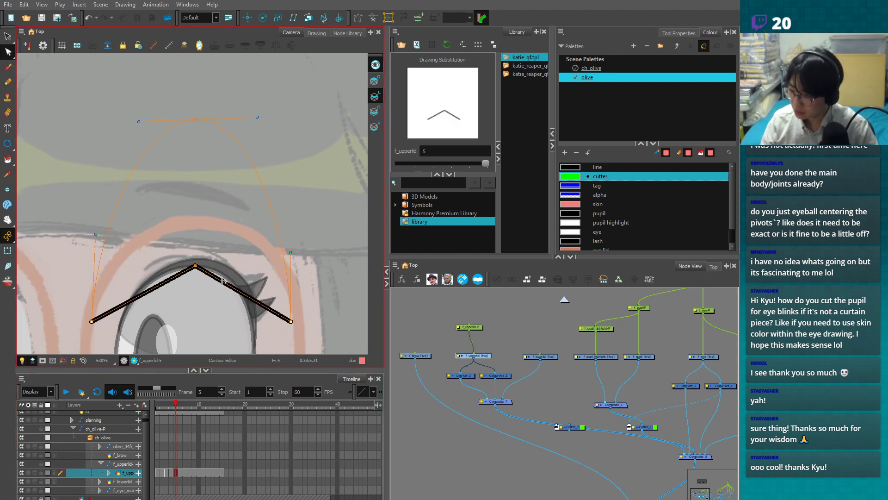
{"action": "left_click_drag", "start_coordinate": [173, 266], "coordinate": [122, 268]}
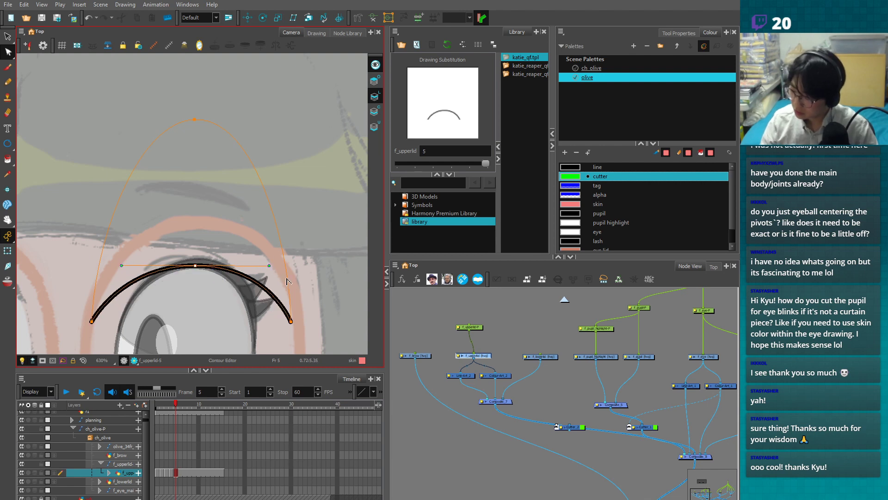
- Raise the top point of the invisible dome on frame 5 and widen its top and side curves with the handles
{"action": "key", "text": "1"}
{"action": "key", "text": "1"}
{"action": "mouse_move", "coordinate": [232, 131]}
{"action": "left_mouse_down"}
{"action": "mouse_move", "coordinate": [159, 154]}
{"action": "mouse_move", "coordinate": [222, 158]}
{"action": "left_mouse_up"}
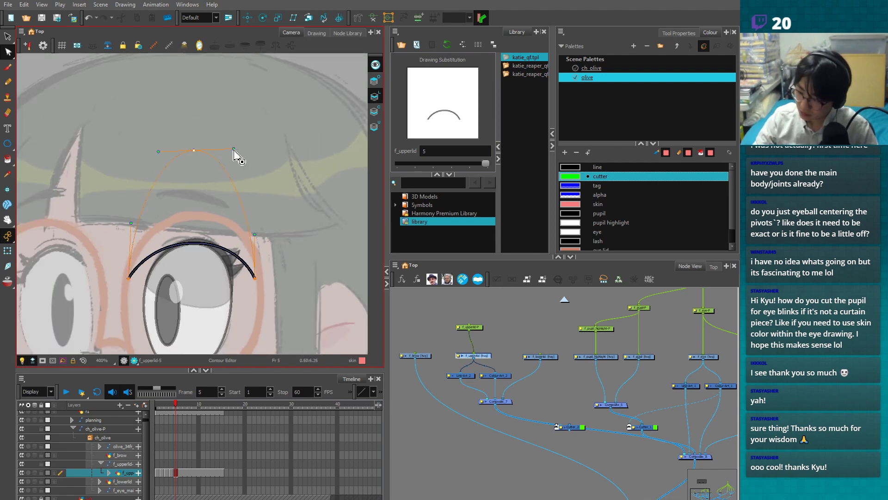
{"action": "left_click_drag", "start_coordinate": [173, 151], "coordinate": [135, 150]}
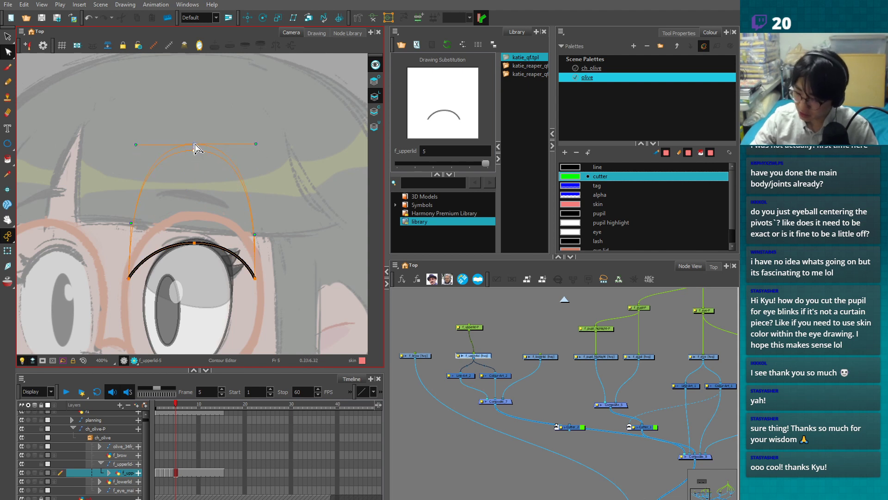
{"action": "left_click_drag", "start_coordinate": [255, 144], "coordinate": [263, 144]}
{"action": "left_click_drag", "start_coordinate": [254, 234], "coordinate": [276, 235]}
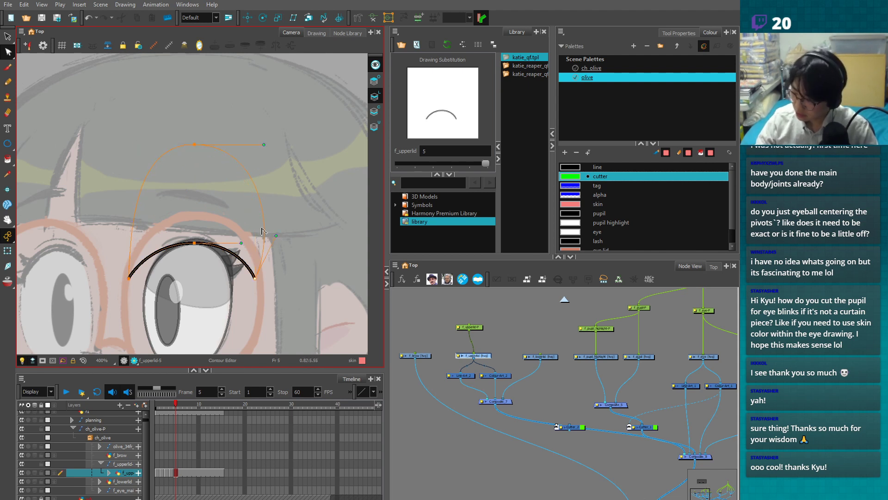
{"action": "mouse_move", "coordinate": [116, 303]}
{"action": "left_mouse_down"}
{"action": "mouse_move", "coordinate": [135, 259]}
{"action": "mouse_move", "coordinate": [108, 237]}
{"action": "left_mouse_up"}
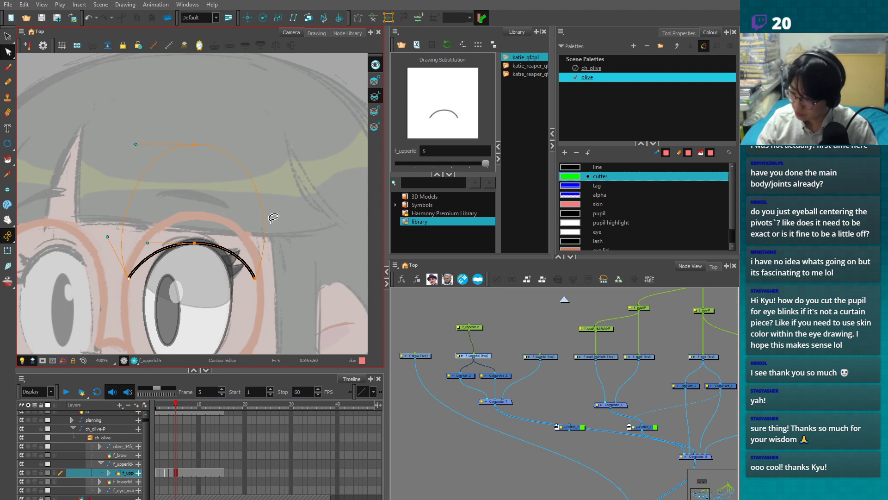
{"action": "left_click_drag", "start_coordinate": [187, 160], "coordinate": [269, 154]}
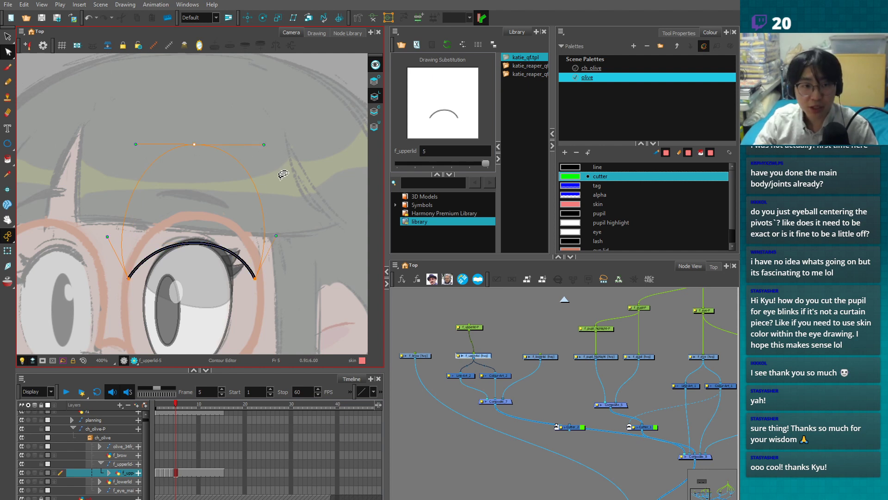
{"action": "key", "text": "2"}
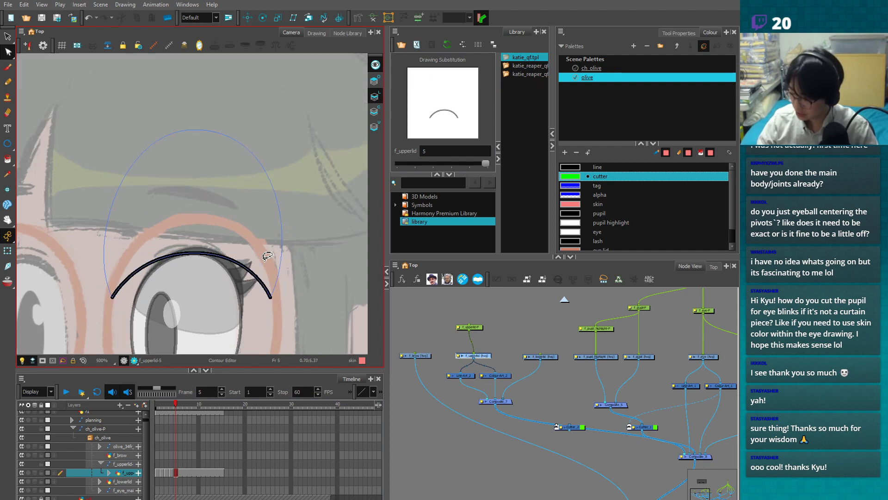
- Bulge the sides of the invisible dome outward on frame 4 and raise its top point
{"action": "left_click", "coordinate": [171, 472]}
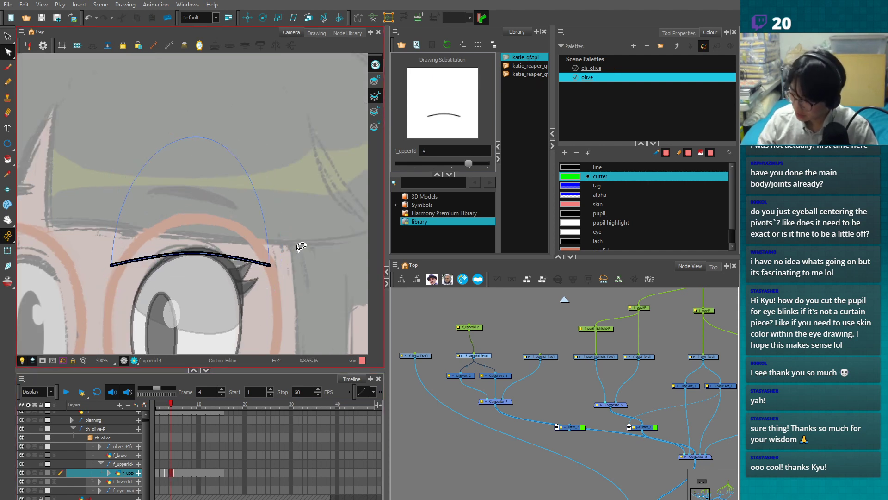
{"action": "left_click_drag", "start_coordinate": [147, 227], "coordinate": [127, 262]}
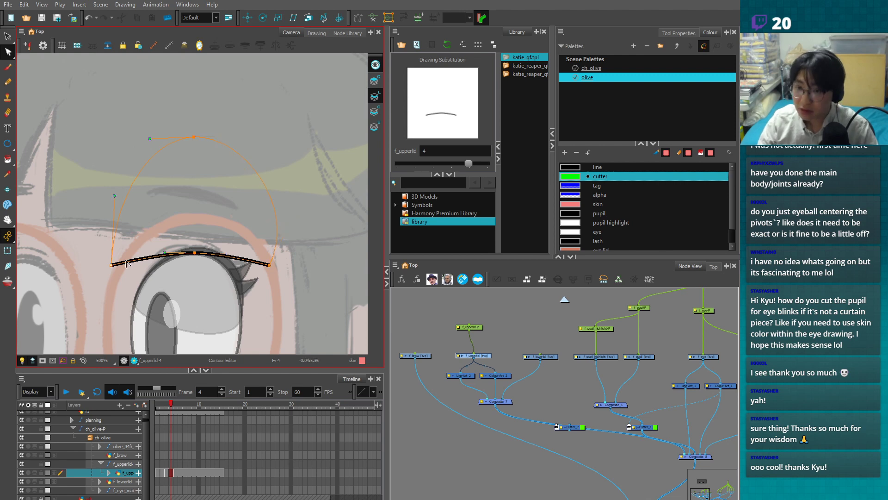
{"action": "left_click_drag", "start_coordinate": [112, 197], "coordinate": [88, 202]}
{"action": "left_click_drag", "start_coordinate": [212, 111], "coordinate": [184, 108]}
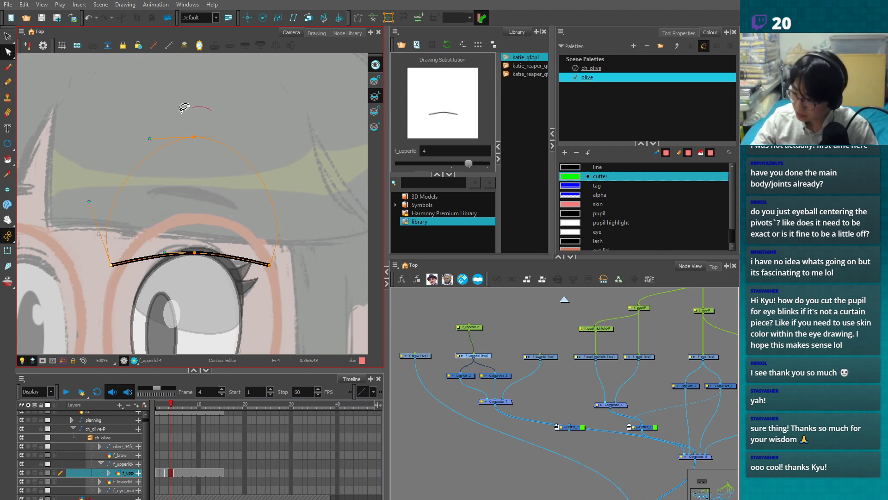
{"action": "mouse_move", "coordinate": [253, 128]}
{"action": "left_mouse_down"}
{"action": "mouse_move", "coordinate": [181, 154]}
{"action": "mouse_move", "coordinate": [195, 124]}
{"action": "left_mouse_up"}
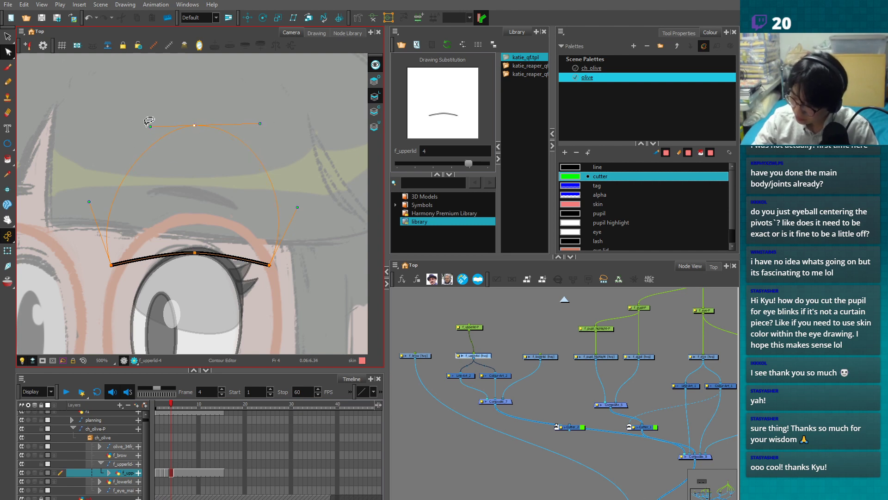
- Raise the top point of the invisible dome on frame 3 and round out its sides with the handles
{"action": "left_click", "coordinate": [167, 471]}
{"action": "left_click_drag", "start_coordinate": [283, 187], "coordinate": [290, 226]}
{"action": "mouse_move", "coordinate": [210, 80]}
{"action": "left_mouse_down"}
{"action": "mouse_move", "coordinate": [180, 113]}
{"action": "mouse_move", "coordinate": [197, 109]}
{"action": "left_mouse_up"}
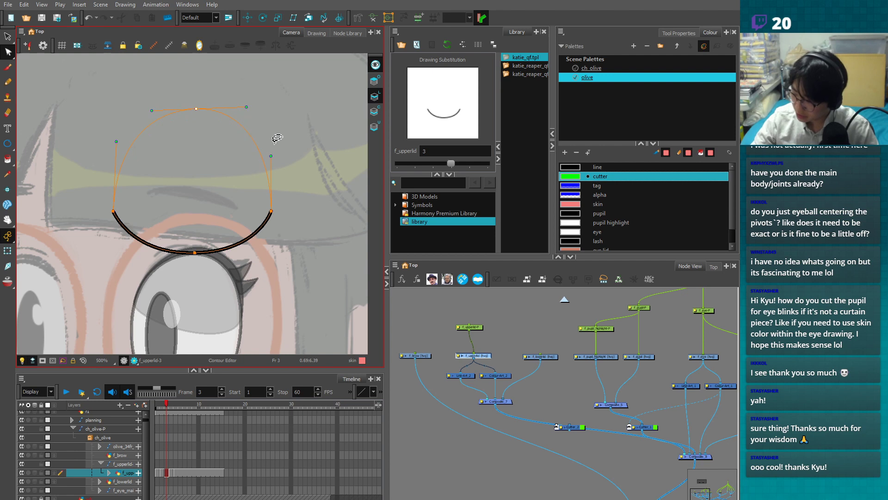
{"action": "left_click_drag", "start_coordinate": [157, 181], "coordinate": [129, 173]}
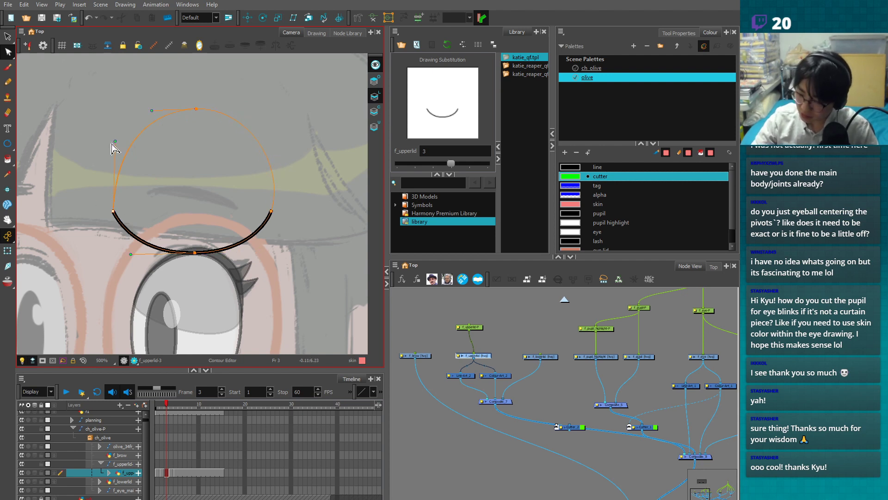
- Bulge the sides of the invisible dome outward on frame 2 and raise its top point a little further
{"action": "left_click", "coordinate": [162, 472]}
{"action": "left_click", "coordinate": [116, 206]}
{"action": "left_click_drag", "start_coordinate": [109, 179], "coordinate": [101, 180]}
{"action": "left_click_drag", "start_coordinate": [183, 238], "coordinate": [220, 269]}
{"action": "mouse_move", "coordinate": [215, 91]}
{"action": "left_mouse_down"}
{"action": "mouse_move", "coordinate": [208, 143]}
{"action": "mouse_move", "coordinate": [196, 124]}
{"action": "left_mouse_up"}
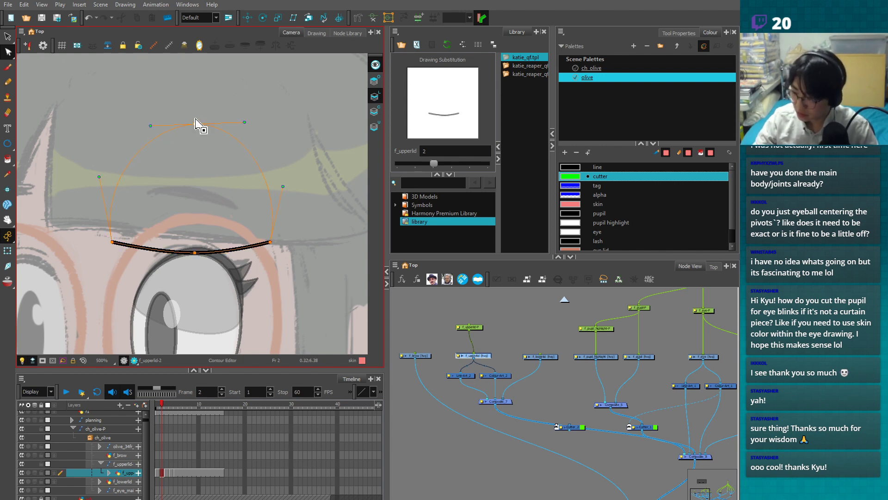
{"action": "left_click", "coordinate": [271, 126]}
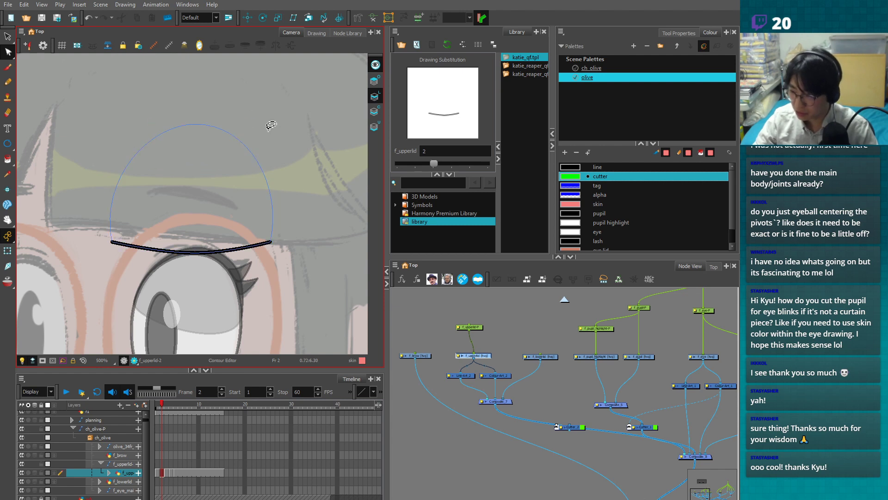
- Raise the top of the invisible dome on frame 1 and widen it by extending both top handles
{"action": "left_click", "coordinate": [158, 474]}
{"action": "mouse_move", "coordinate": [251, 110]}
{"action": "left_mouse_down"}
{"action": "mouse_move", "coordinate": [207, 159]}
{"action": "mouse_move", "coordinate": [194, 125]}
{"action": "mouse_move", "coordinate": [260, 123]}
{"action": "left_mouse_up"}
{"action": "left_click_drag", "start_coordinate": [150, 127], "coordinate": [139, 125]}
{"action": "key", "text": "2"}
{"action": "key", "text": "2"}
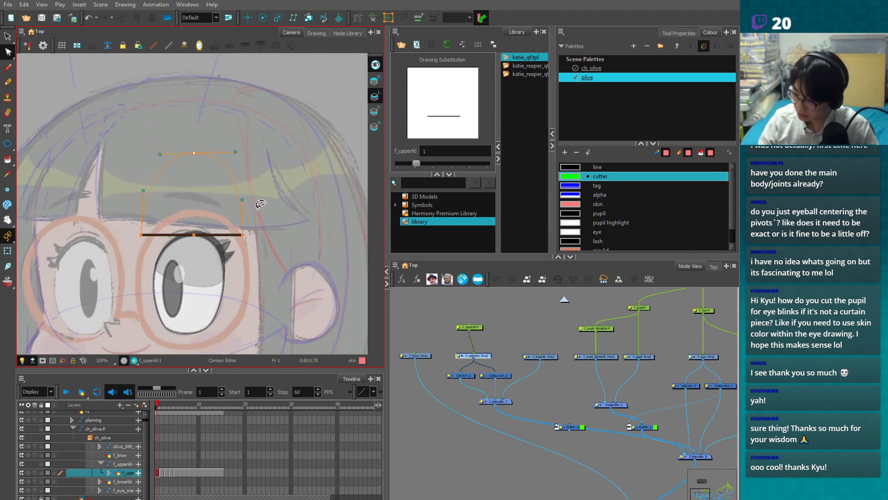
- Try moving the frame 1 upper-lid drawing down over the eye, and undo the move
{"action": "key", "text": "alt+s"}
{"action": "left_click_drag", "start_coordinate": [192, 194], "coordinate": [189, 279]}
{"action": "key", "text": "ctrl+z"}
{"action": "key", "text": "alt+q"}
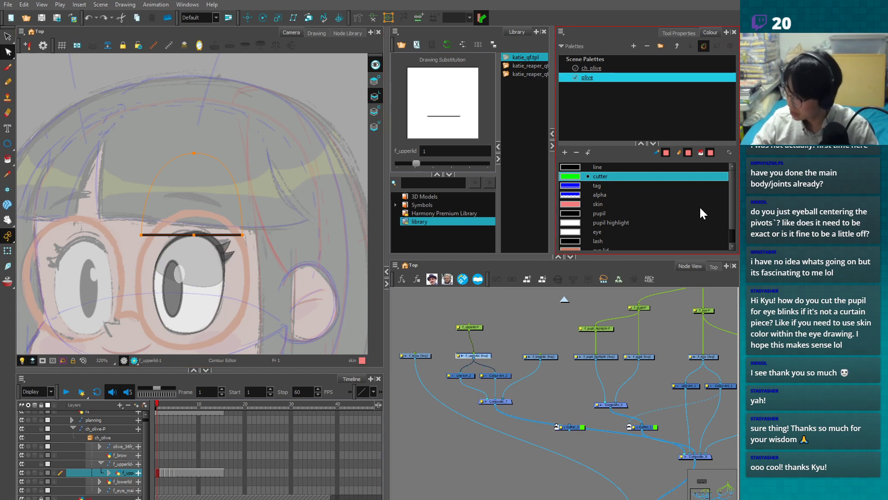
- Choose the eye lid colour swatch and paint-fill the dome above the lid line on frame 1
{"action": "scroll", "coordinate": [730, 230], "scroll_direction": "down", "scroll_amount": 1}
{"action": "left_click", "coordinate": [604, 231]}
{"action": "key", "text": "alt+i"}
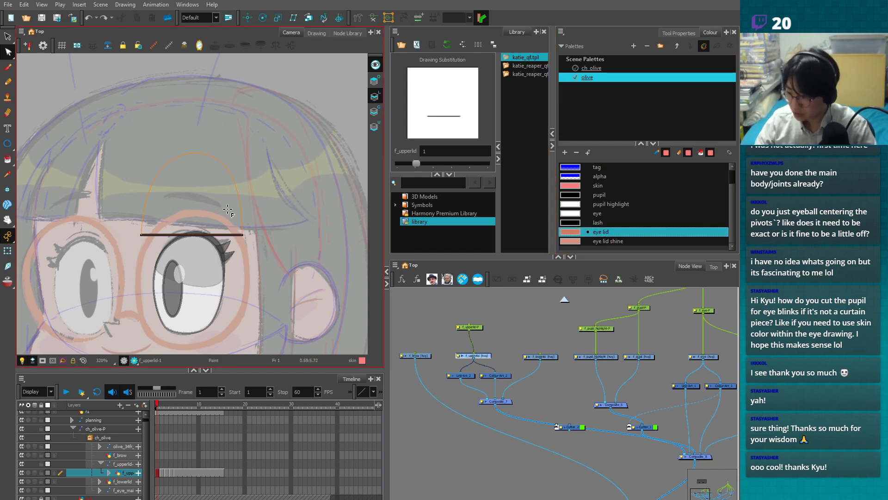
{"action": "left_click", "coordinate": [226, 210]}
- Try moving the filled dome on frame 1 down over the eye without its lid line, and undo the move
{"action": "key", "text": "alt+q"}
{"action": "left_click_drag", "start_coordinate": [271, 122], "coordinate": [260, 151]}
{"action": "key", "text": "2"}
{"action": "key", "text": "2"}
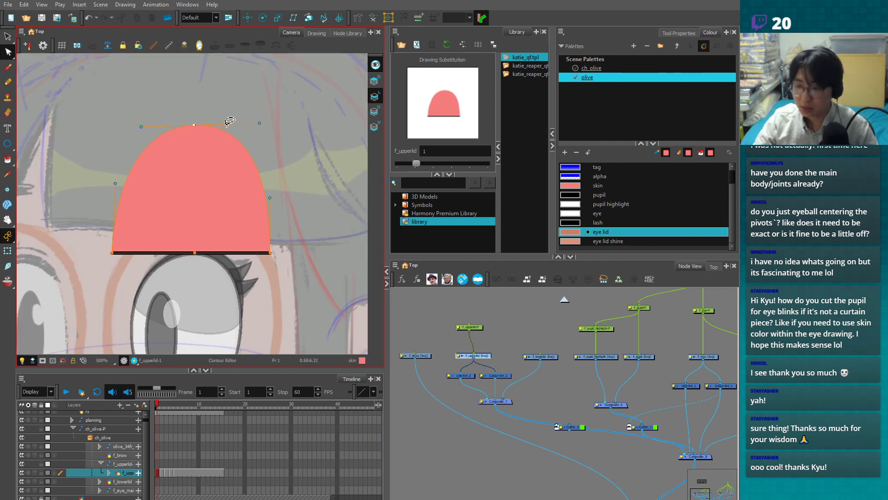
{"action": "key", "text": "1"}
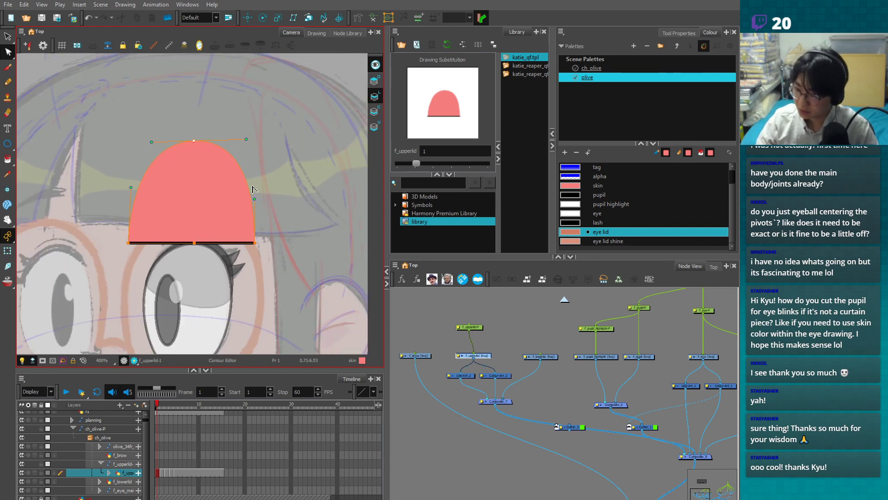
{"action": "key", "text": "alt+s"}
{"action": "key", "text": "1"}
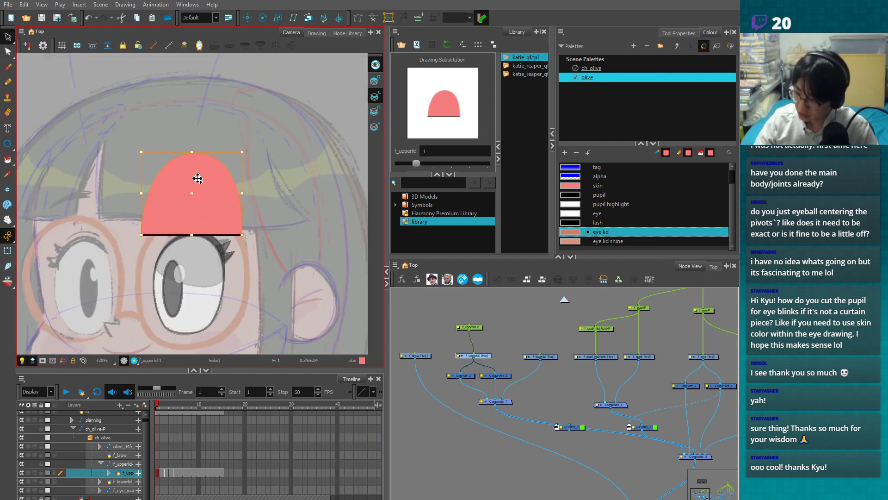
{"action": "left_click_drag", "start_coordinate": [192, 192], "coordinate": [191, 276]}
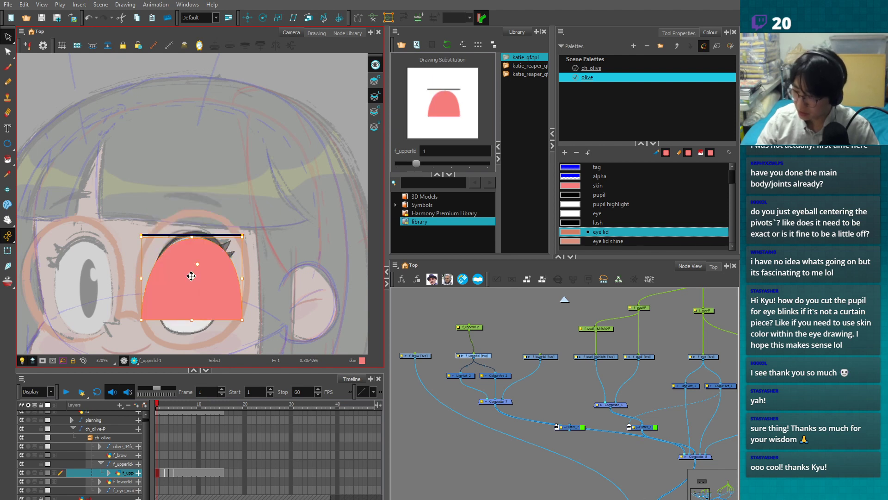
{"action": "key", "text": "ctrl+z"}
- Raise the top of the filled dome on frame 1, extend its top handles outward and bulge both sides
{"action": "key", "text": "alt+q"}
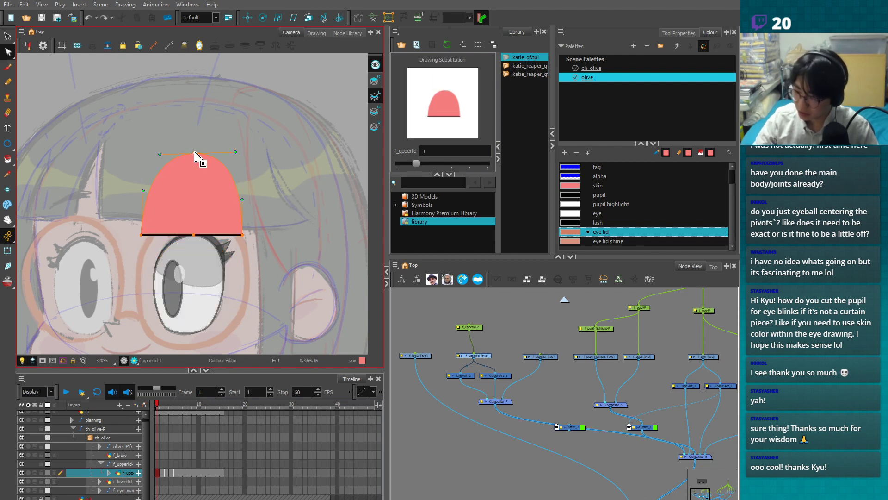
{"action": "left_click_drag", "start_coordinate": [194, 136], "coordinate": [193, 137]}
{"action": "left_click_drag", "start_coordinate": [234, 138], "coordinate": [244, 137]}
{"action": "left_click_drag", "start_coordinate": [159, 139], "coordinate": [154, 137]}
{"action": "left_click_drag", "start_coordinate": [143, 191], "coordinate": [137, 187]}
{"action": "left_click_drag", "start_coordinate": [254, 212], "coordinate": [247, 250]}
{"action": "left_click_drag", "start_coordinate": [241, 200], "coordinate": [249, 196]}
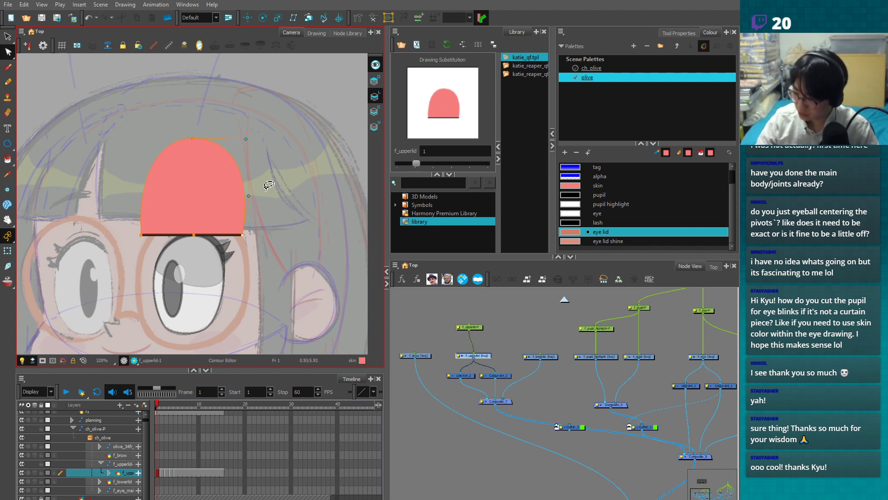
- Paint-fill the dome above the lid line on frame 2, raise its top and bulge its side outward
{"action": "left_click", "coordinate": [162, 472]}
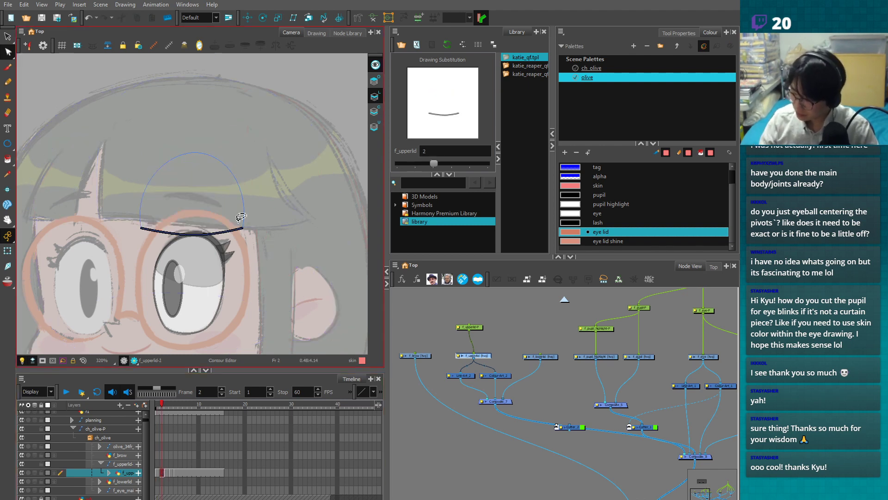
{"action": "left_click", "coordinate": [219, 185]}
{"action": "key", "text": "alt+q"}
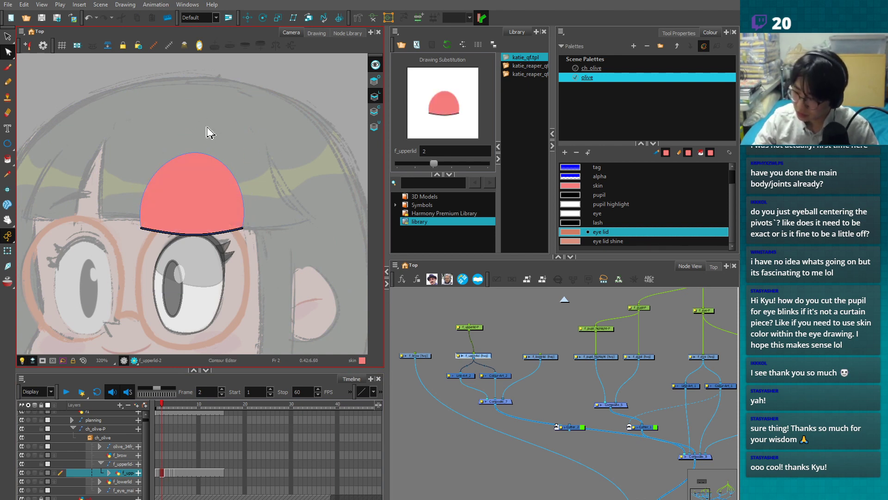
{"action": "left_click_drag", "start_coordinate": [193, 152], "coordinate": [152, 138]}
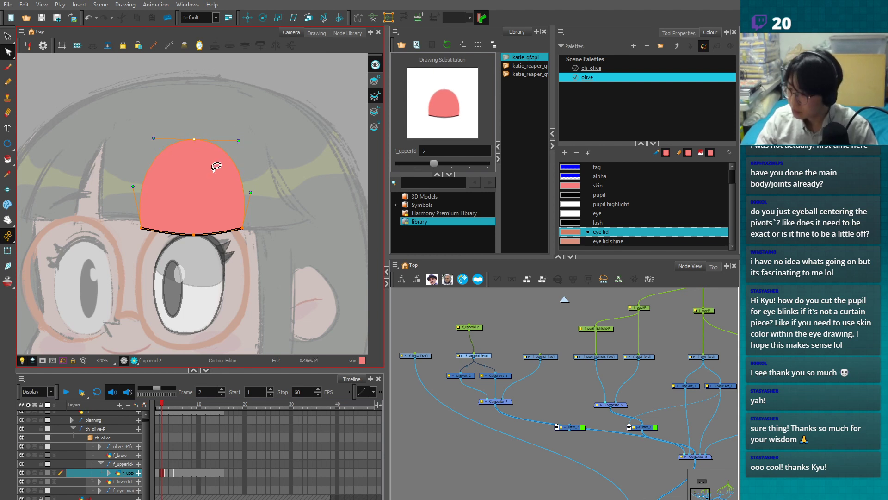
{"action": "left_click_drag", "start_coordinate": [133, 186], "coordinate": [128, 185]}
{"action": "left_click", "coordinate": [251, 207]}
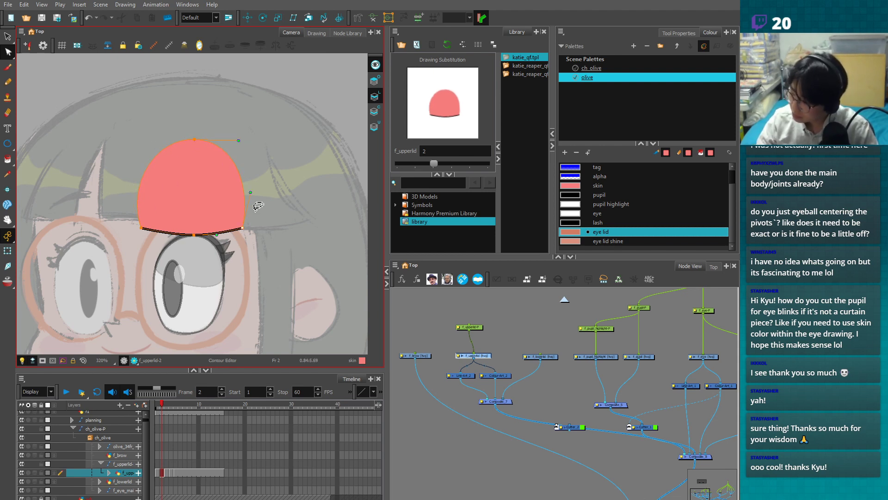
{"action": "left_click", "coordinate": [682, 32]}
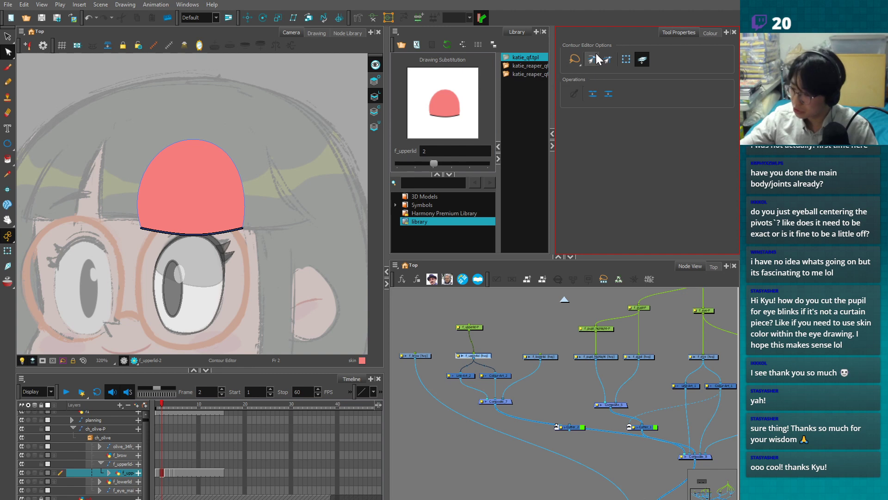
- Paint-fill the dome on frame 3, then raise its top point and widen its top handles
{"action": "left_click", "coordinate": [166, 472]}
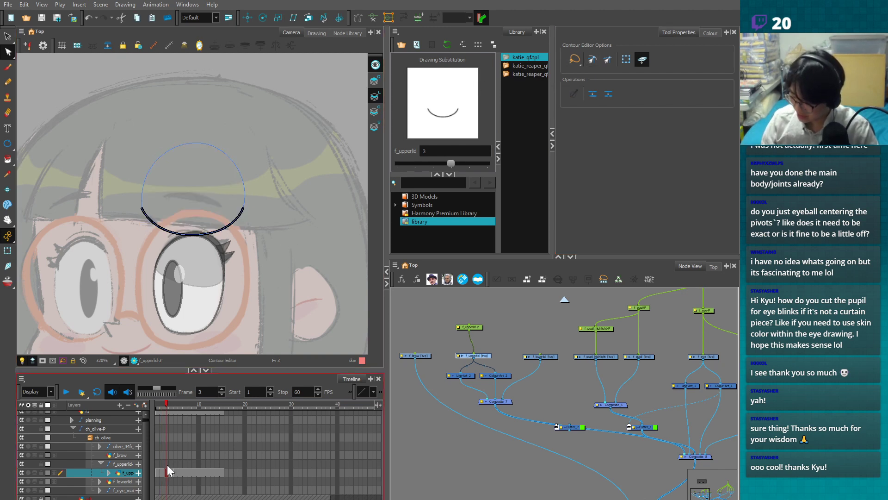
{"action": "left_click", "coordinate": [229, 172]}
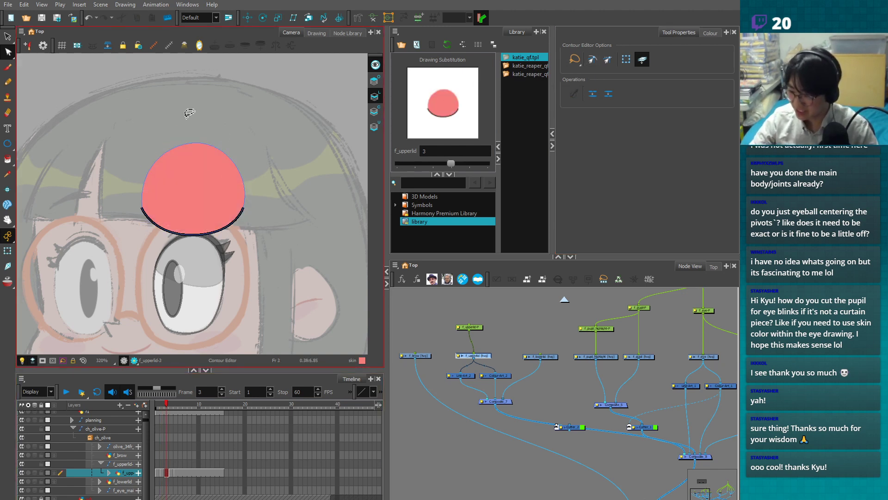
{"action": "left_click_drag", "start_coordinate": [195, 135], "coordinate": [195, 135]}
{"action": "left_click_drag", "start_coordinate": [227, 134], "coordinate": [232, 135]}
{"action": "left_click_drag", "start_coordinate": [167, 137], "coordinate": [194, 129]}
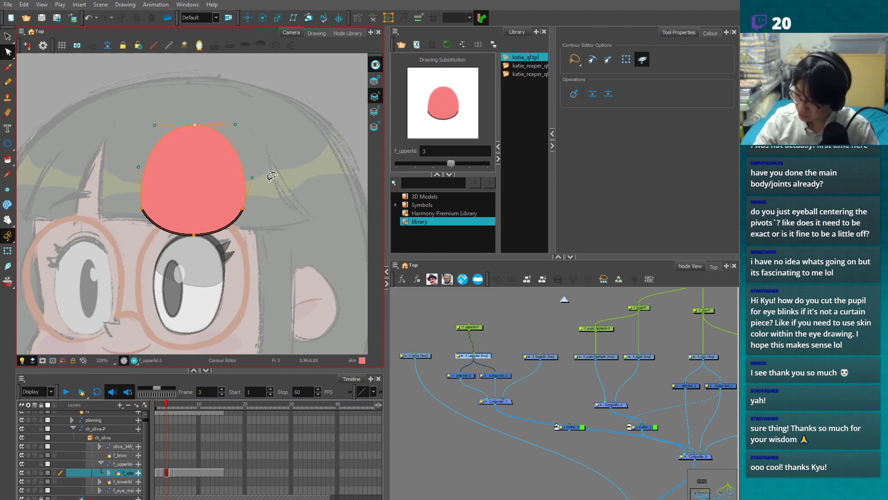
- Paint-fill the dome above the upward-curved lid line on frame 4 and select its contour points
{"action": "left_click", "coordinate": [171, 472]}
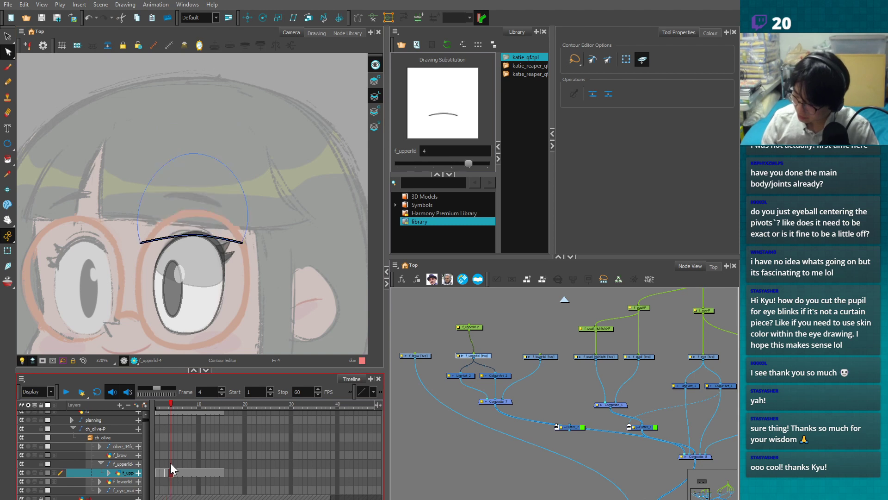
{"action": "left_click", "coordinate": [200, 210]}
{"action": "mouse_move", "coordinate": [202, 140]}
{"action": "left_mouse_down"}
{"action": "mouse_move", "coordinate": [212, 164]}
{"action": "mouse_move", "coordinate": [184, 144]}
{"action": "left_mouse_up"}
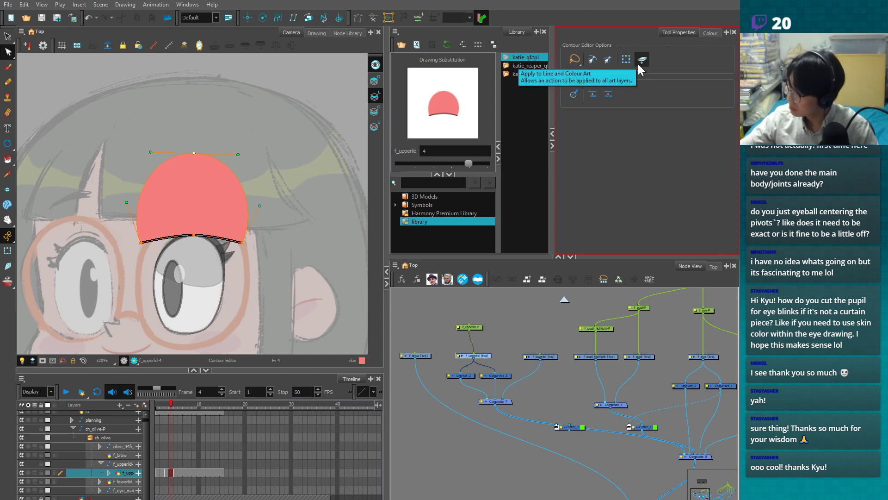
- Paint-fill the dome above the strongly arched lid line on frame 5, raise its top and widen its top handles
{"action": "key", "text": "period"}
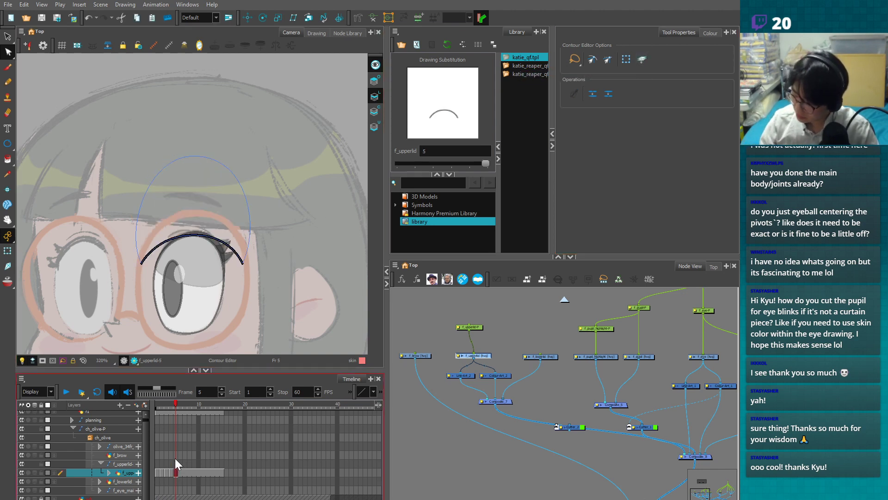
{"action": "left_click", "coordinate": [215, 188]}
{"action": "mouse_move", "coordinate": [175, 147]}
{"action": "left_mouse_down"}
{"action": "mouse_move", "coordinate": [237, 139]}
{"action": "mouse_move", "coordinate": [139, 148]}
{"action": "left_mouse_up"}
{"action": "left_click_drag", "start_coordinate": [250, 148], "coordinate": [254, 147]}
{"action": "key", "text": "2"}
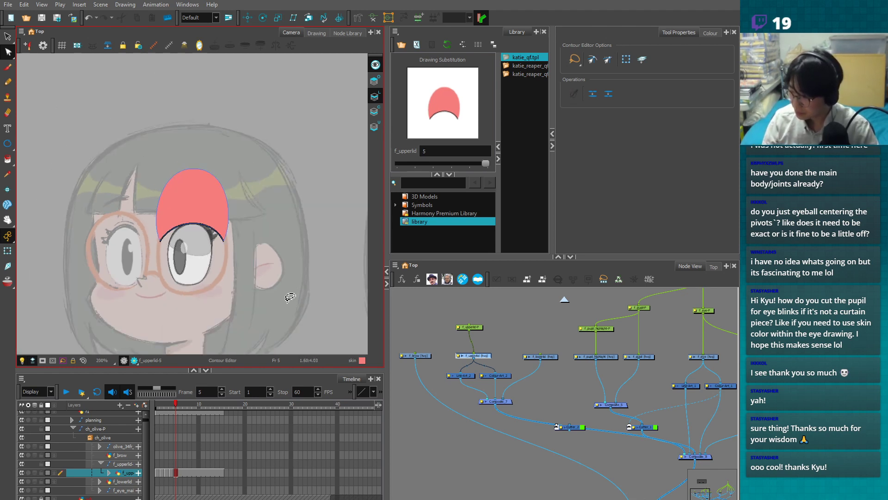
{"action": "key", "text": "2"}
{"action": "key", "text": "2"}
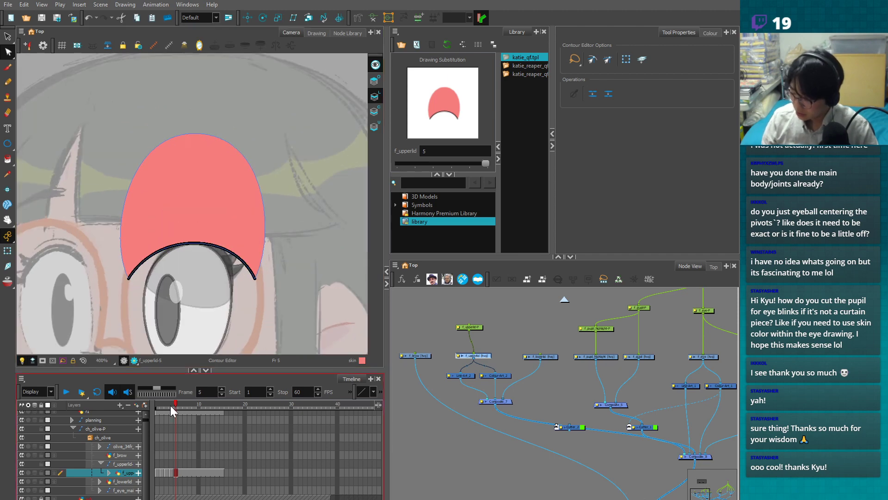
- Return to frame 1 and examine the eyelids on the half-lidded reference head
{"action": "left_click", "coordinate": [158, 404]}
{"action": "mouse_move", "coordinate": [158, 404]}
{"action": "left_mouse_down"}
{"action": "mouse_move", "coordinate": [174, 407]}
{"action": "mouse_move", "coordinate": [154, 410]}
{"action": "left_mouse_up"}
{"action": "left_click", "coordinate": [9, 251]}
{"action": "key", "text": "1"}
{"action": "key", "text": "1"}
{"action": "key", "text": "1"}
{"action": "left_click_drag", "start_coordinate": [290, 321], "coordinate": [248, 310], "text": "space"}
{"action": "key", "text": "1"}
{"action": "key", "text": "1"}
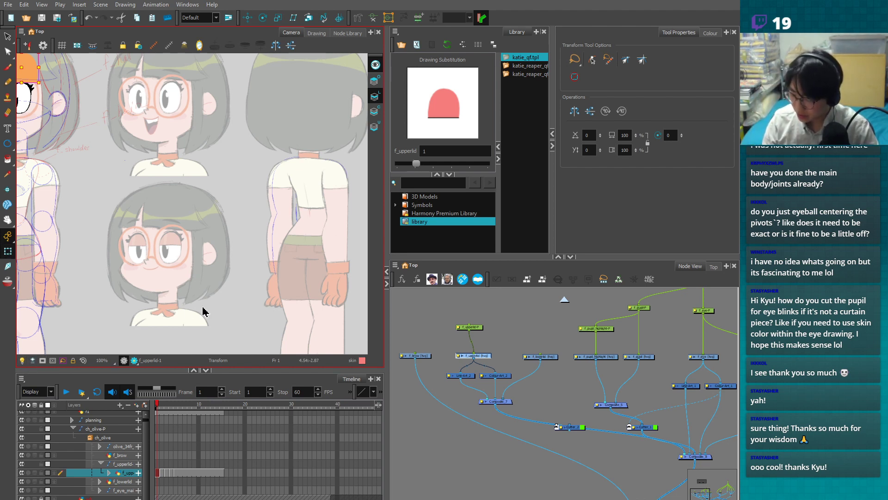
{"action": "left_click", "coordinate": [186, 315]}
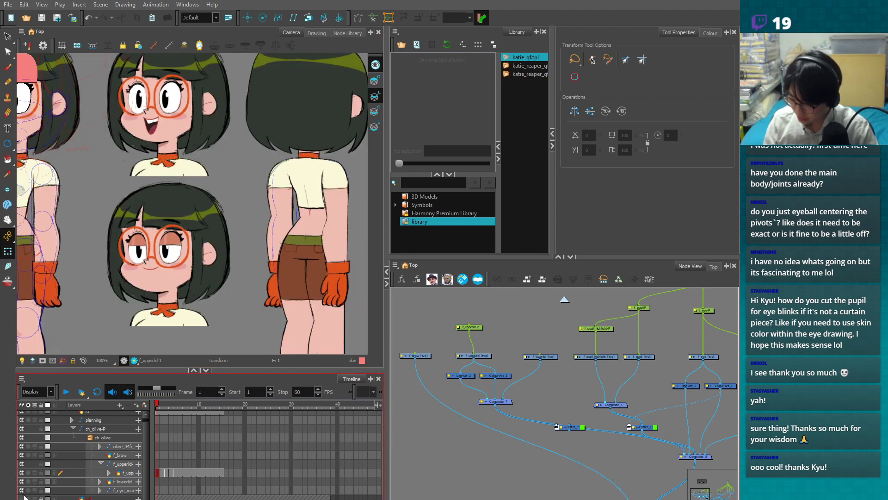
{"action": "scroll", "coordinate": [259, 270], "scroll_direction": "up", "scroll_amount": 3}
{"action": "scroll", "coordinate": [235, 268], "scroll_direction": "up", "scroll_amount": 2}
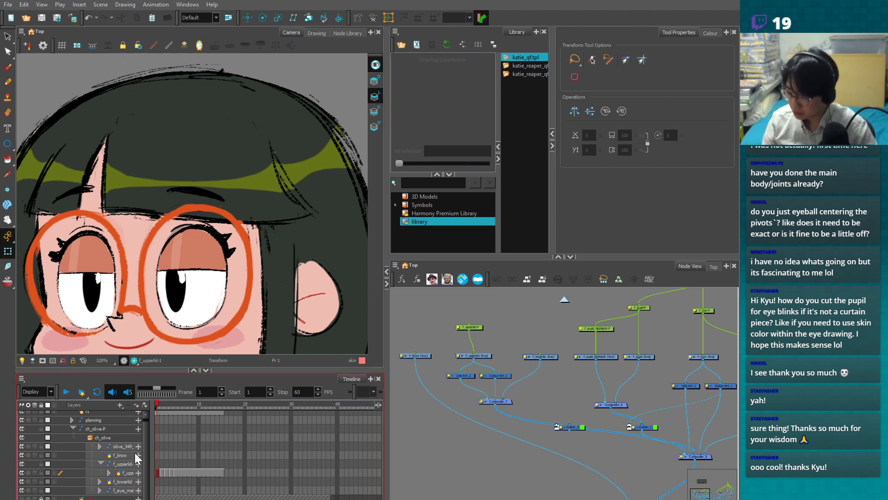
{"action": "scroll", "coordinate": [149, 445], "scroll_direction": "up", "scroll_amount": 1}
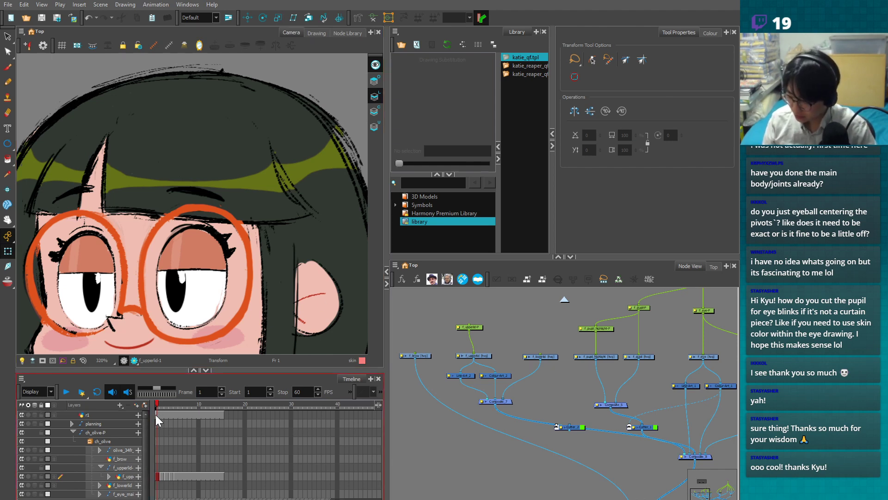
- Select the r1 layer's drawing on frame 1 and switch to the Brush tool over the half-lidded head
{"action": "left_click", "coordinate": [155, 414]}
{"action": "scroll", "coordinate": [176, 279], "scroll_direction": "down", "scroll_amount": 2}
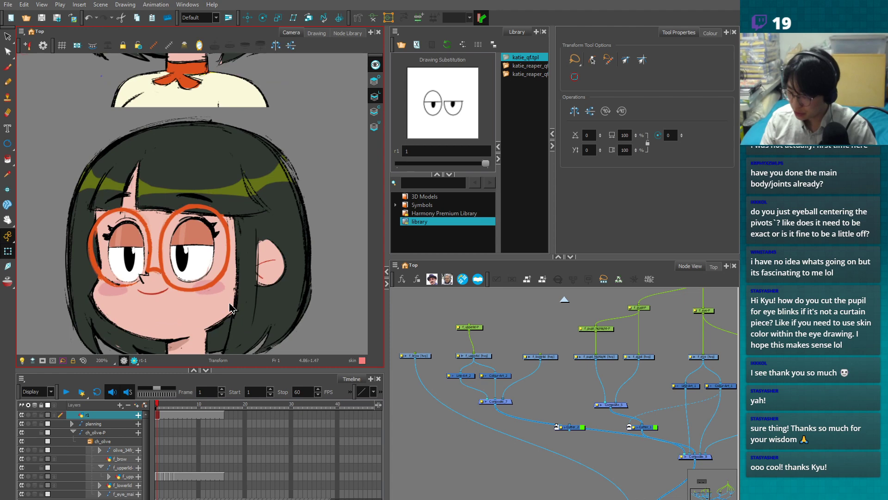
{"action": "key", "text": "alt+b"}
{"action": "scroll", "coordinate": [236, 259], "scroll_direction": "up", "scroll_amount": 1}
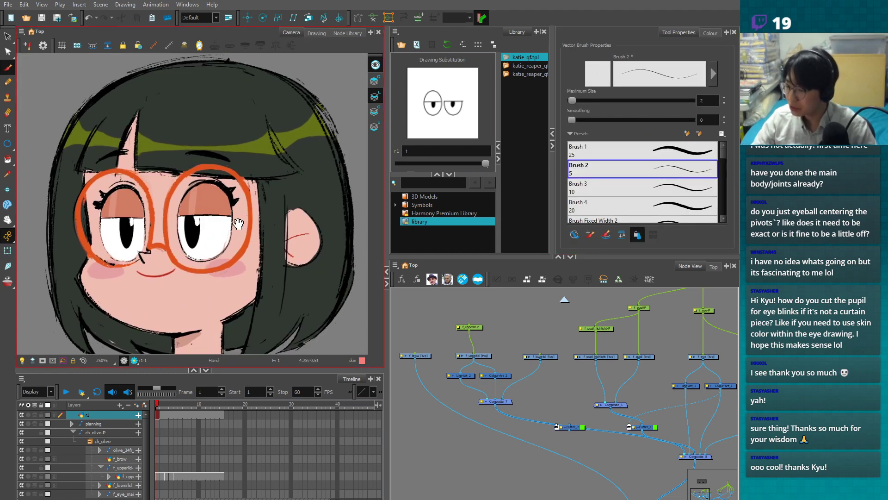
- Try brushing a lid line across the larger eye of the half-lidded head, and undo the stroke
{"action": "scroll", "coordinate": [243, 221], "scroll_direction": "up", "scroll_amount": 2}
{"action": "left_click_drag", "start_coordinate": [149, 241], "coordinate": [293, 239]}
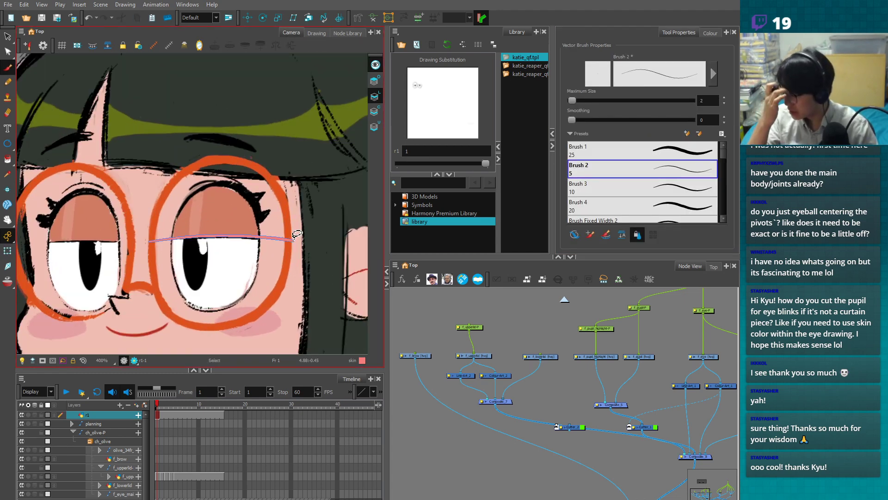
{"action": "key", "text": "ctrl+z"}
{"action": "key", "text": "1"}
{"action": "key", "text": "1"}
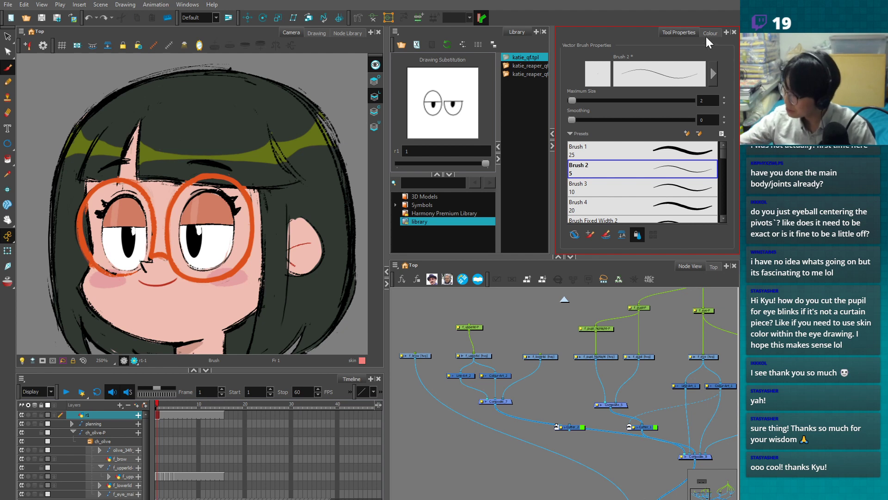
- Choose the line colour swatch and brush a short, nearly horizontal lid line in the empty space beside the reference head
{"action": "left_click", "coordinate": [710, 33]}
{"action": "left_click", "coordinate": [597, 204]}
{"action": "left_click_drag", "start_coordinate": [331, 287], "coordinate": [230, 269]}
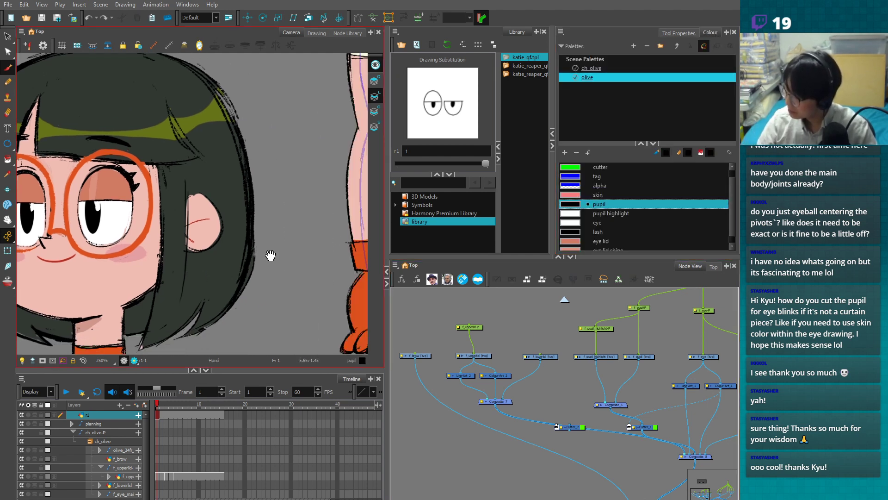
{"action": "left_click", "coordinate": [581, 232]}
{"action": "scroll", "coordinate": [734, 182], "scroll_direction": "up", "scroll_amount": 1}
{"action": "left_click", "coordinate": [587, 163]}
{"action": "left_click_drag", "start_coordinate": [269, 256], "coordinate": [328, 258]}
{"action": "key", "text": "2"}
{"action": "left_click_drag", "start_coordinate": [313, 304], "coordinate": [242, 307]}
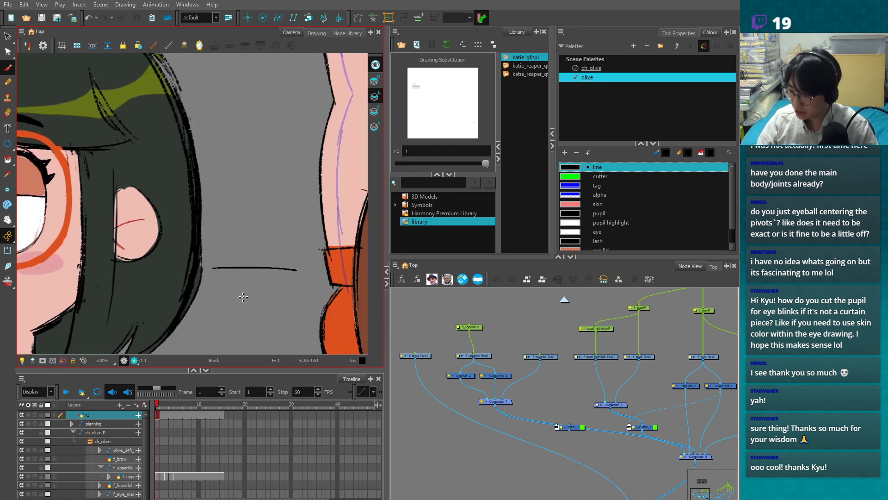
- Choose the eye lid colour swatch and brush a dome-shaped arch above the new lid line
{"action": "scroll", "coordinate": [593, 230], "scroll_direction": "down", "scroll_amount": 1}
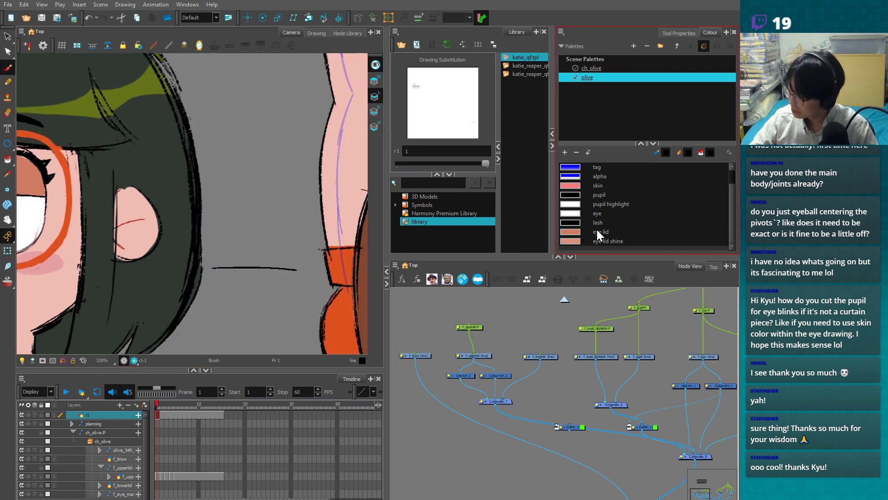
{"action": "left_click", "coordinate": [594, 231]}
{"action": "left_click_drag", "start_coordinate": [216, 270], "coordinate": [290, 273]}
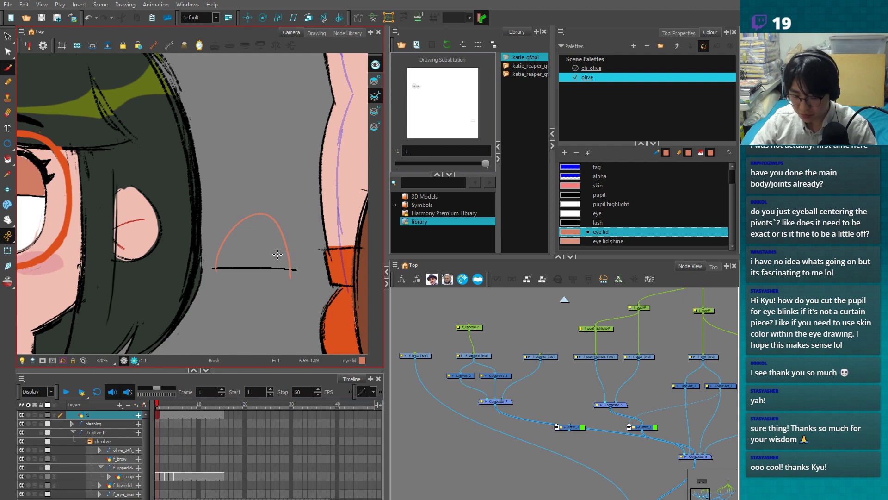
- Duplicate the filled upper-lid sketch just below the original and flip the copy vertically as a lower lid
{"action": "key", "text": "alt+s"}
{"action": "left_click_drag", "start_coordinate": [275, 267], "coordinate": [275, 346]}
{"action": "key", "text": "4"}
{"action": "key", "text": "5"}
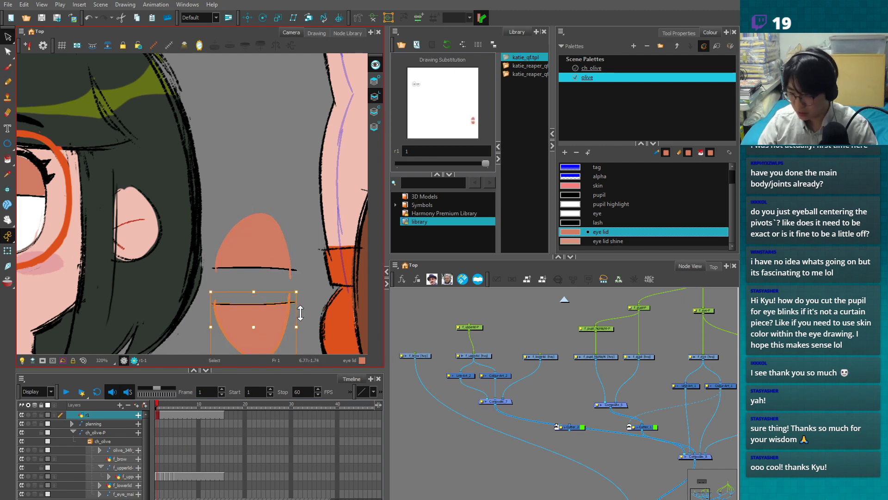
{"action": "left_click_drag", "start_coordinate": [301, 313], "coordinate": [302, 287]}
- Delete the arch ends that overshoot the lid lines on the upper and lower lid sketches
{"action": "left_click", "coordinate": [318, 265]}
{"action": "left_click", "coordinate": [291, 269]}
{"action": "left_click", "coordinate": [291, 248]}
{"action": "key", "text": "Delete"}
{"action": "left_click", "coordinate": [291, 269]}
{"action": "key", "text": "Delete"}
{"action": "left_click_drag", "start_coordinate": [307, 267], "coordinate": [300, 300]}
{"action": "left_click", "coordinate": [305, 301]}
- Try painting filled shine stripes on the upper and lower lid sketches with the eye lid shine colour
{"action": "left_click", "coordinate": [597, 243]}
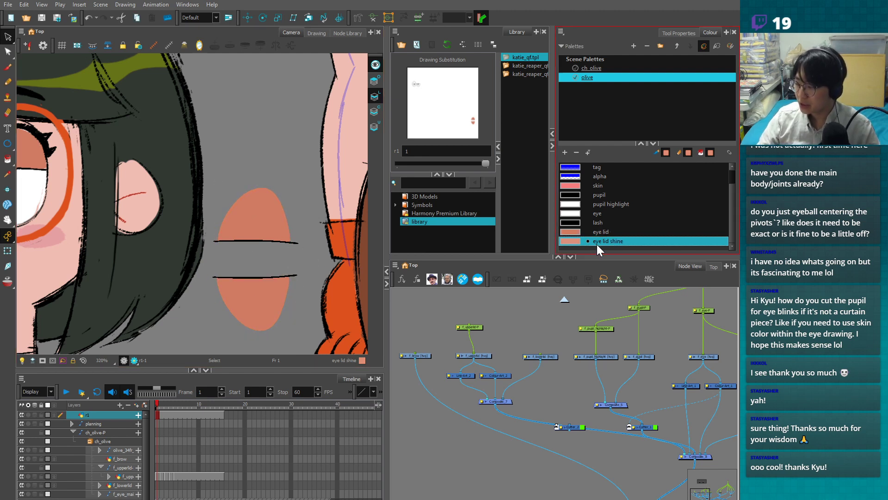
{"action": "key", "text": "alt+b"}
{"action": "key", "text": "2"}
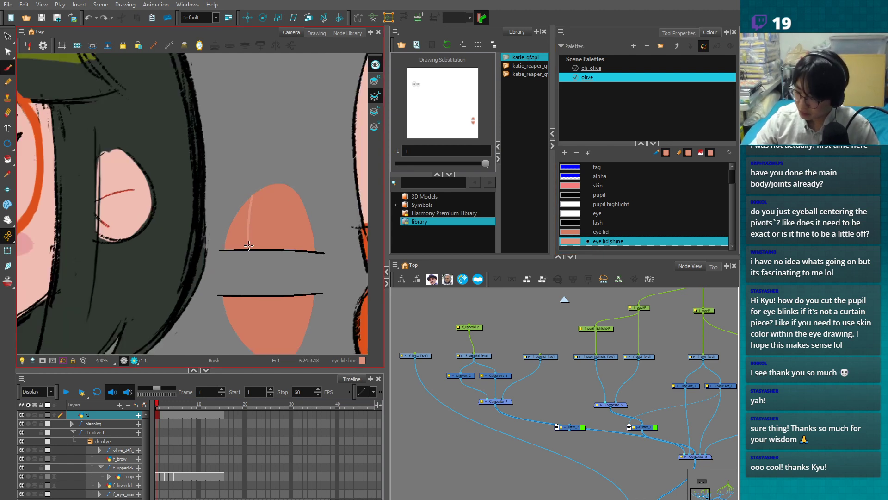
{"action": "left_click_drag", "start_coordinate": [268, 186], "coordinate": [262, 244]}
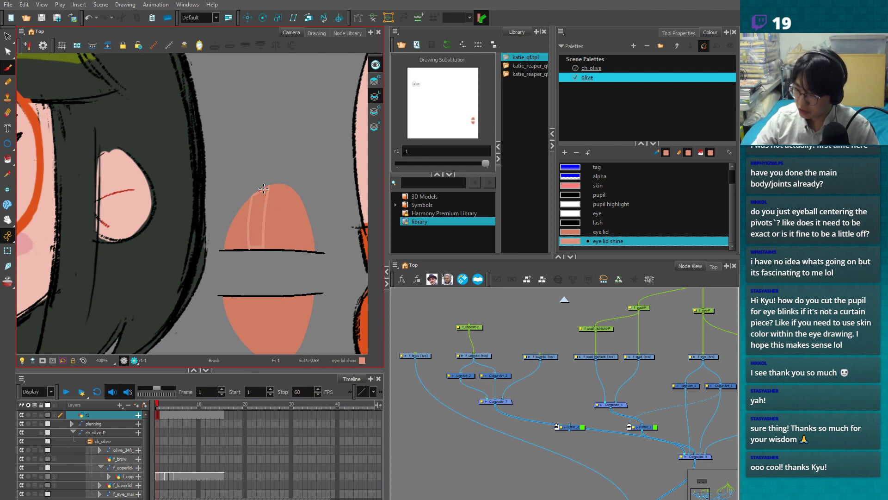
{"action": "mouse_move", "coordinate": [292, 285]}
{"action": "left_mouse_down"}
{"action": "mouse_move", "coordinate": [297, 241]}
{"action": "mouse_move", "coordinate": [245, 258]}
{"action": "mouse_move", "coordinate": [250, 295]}
{"action": "mouse_move", "coordinate": [259, 260]}
{"action": "left_mouse_up"}
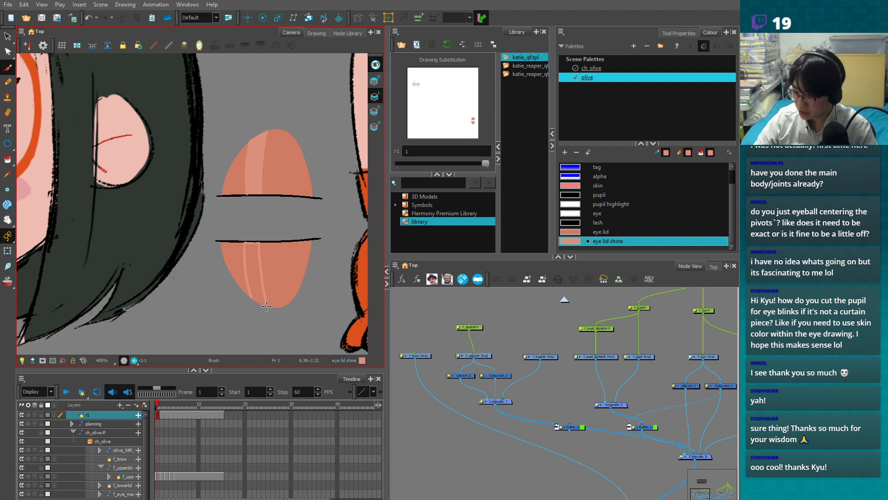
{"action": "key", "text": "alt+i"}
{"action": "left_click", "coordinate": [258, 283]}
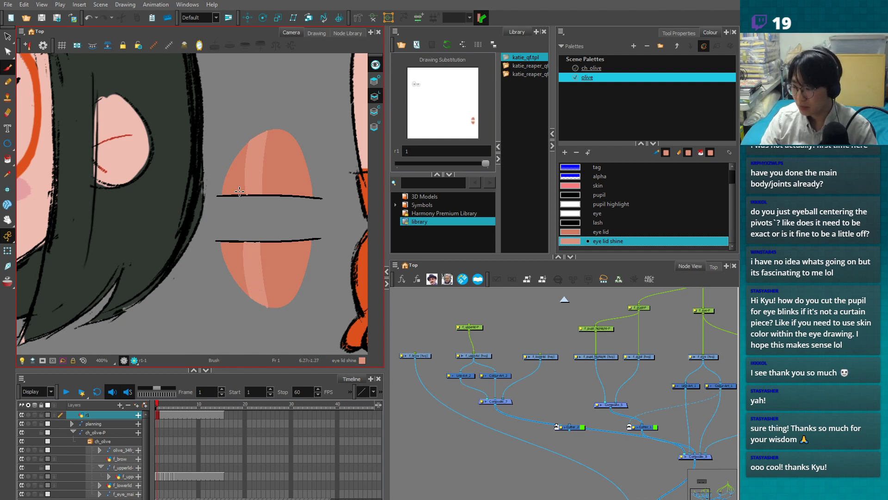
- Select the shine stripe on the upper lid sketch, then undo the shine painting on both lid sketches
{"action": "key", "text": "1"}
{"action": "left_click_drag", "start_coordinate": [291, 211], "coordinate": [276, 245]}
{"action": "key", "text": "2"}
{"action": "key", "text": "alt+s"}
{"action": "left_click", "coordinate": [239, 214]}
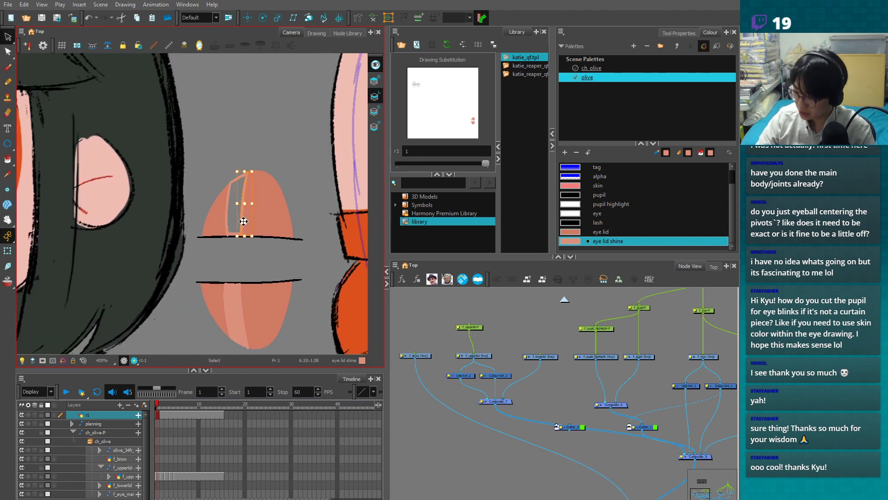
{"action": "key", "text": "ctrl+z"}
{"action": "key", "text": "ctrl+z"}
{"action": "key", "text": "ctrl+z"}
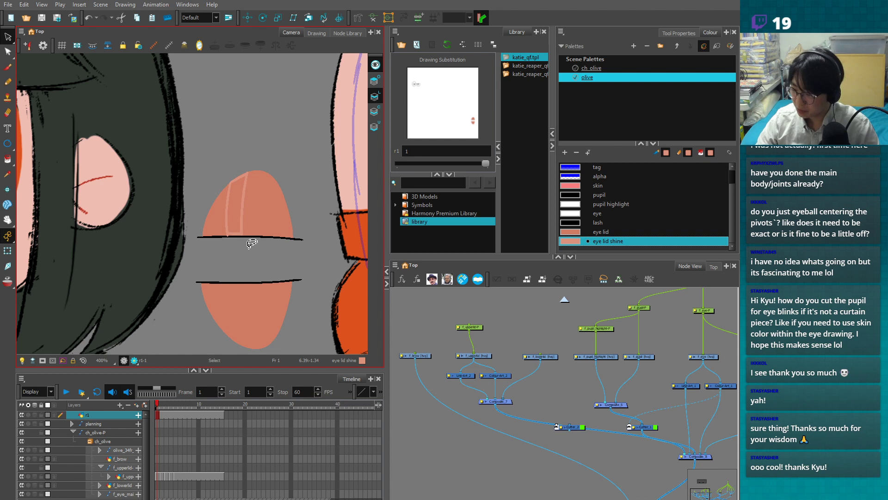
{"action": "key", "text": "ctrl+z"}
{"action": "key", "text": "ctrl+z"}
{"action": "scroll", "coordinate": [234, 297], "scroll_direction": "down", "scroll_amount": 1}
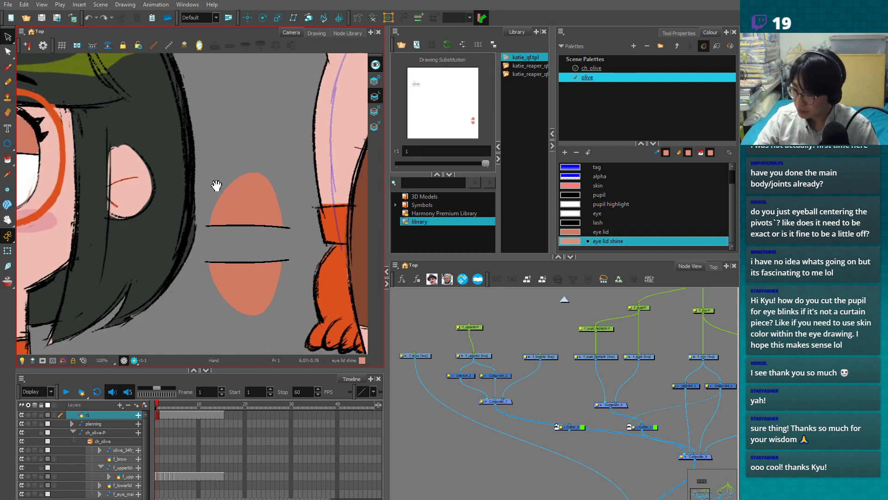
- Brush eye lid shine outline strokes lengthwise across both eyelid halves beside the character's head
{"action": "key", "text": "alt+b"}
{"action": "mouse_move", "coordinate": [231, 165]}
{"action": "left_mouse_down"}
{"action": "mouse_move", "coordinate": [234, 326]}
{"action": "mouse_move", "coordinate": [261, 330]}
{"action": "left_mouse_up"}
- Try lowering the upper eyelid onto the lower one and selecting the shine strokes
{"action": "key", "text": "alt+s"}
{"action": "left_click", "coordinate": [259, 309]}
{"action": "mouse_move", "coordinate": [251, 288]}
{"action": "left_mouse_down"}
{"action": "mouse_move", "coordinate": [242, 276]}
{"action": "mouse_move", "coordinate": [251, 287]}
{"action": "left_mouse_up"}
{"action": "left_click", "coordinate": [264, 185]}
{"action": "left_click_drag", "start_coordinate": [252, 192], "coordinate": [250, 228]}
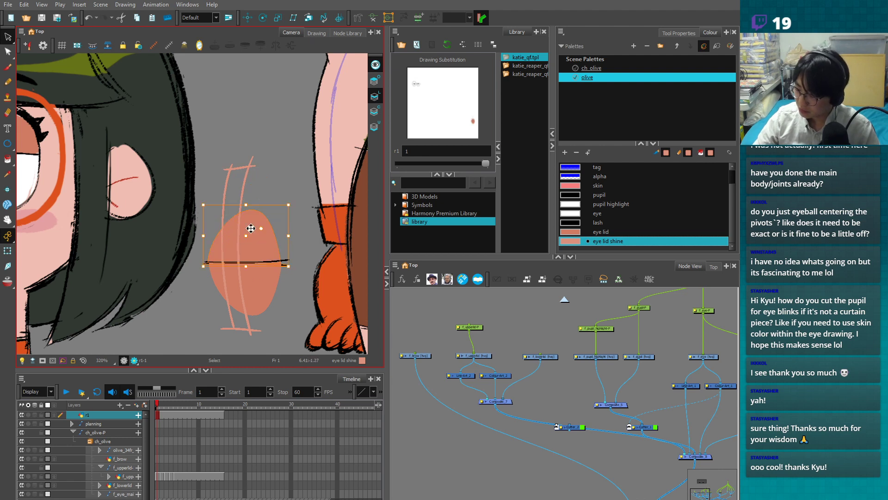
{"action": "left_click", "coordinate": [244, 189]}
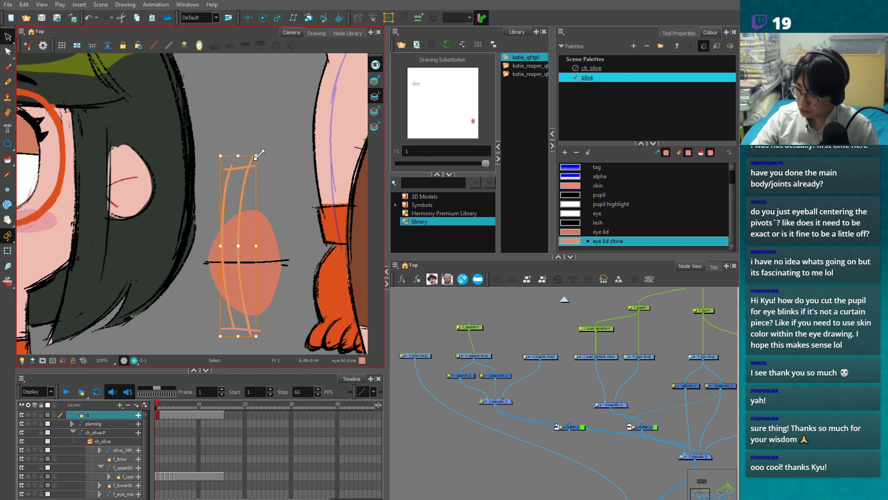
{"action": "left_click", "coordinate": [246, 329], "text": "shift"}
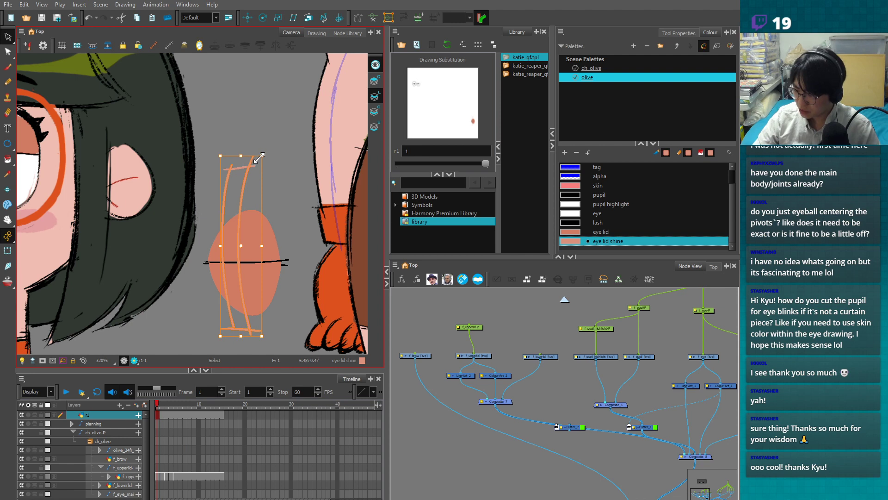
{"action": "left_click_drag", "start_coordinate": [251, 131], "coordinate": [258, 182]}
{"action": "left_click_drag", "start_coordinate": [289, 234], "coordinate": [276, 289]}
{"action": "mouse_move", "coordinate": [277, 144]}
{"action": "left_mouse_down"}
{"action": "mouse_move", "coordinate": [207, 174]}
{"action": "mouse_move", "coordinate": [272, 256]}
{"action": "left_mouse_up"}
- Undo the eyelid move and the extra shine strokes, keeping only the first curved stroke
{"action": "key", "text": "ctrl+z"}
{"action": "key", "text": "ctrl+z"}
{"action": "key", "text": "ctrl+z"}
{"action": "key", "text": "ctrl+z"}
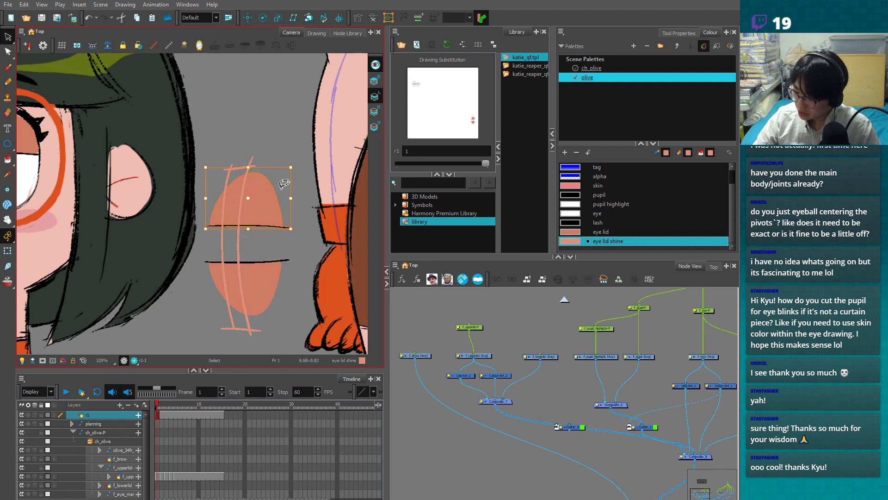
{"action": "key", "text": "ctrl+z"}
{"action": "key", "text": "ctrl+shift+z"}
{"action": "key", "text": "ctrl+shift+z"}
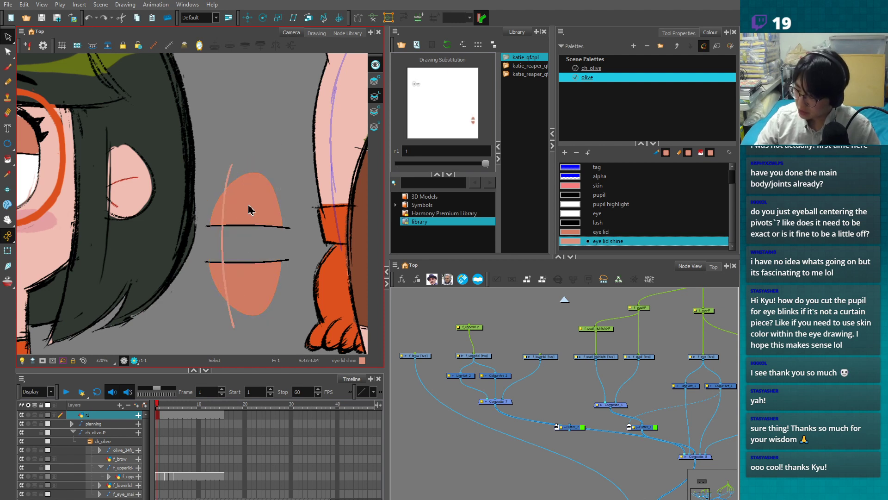
- Brush the second edge of the shine band, fill the band on both eyelids and delete the excess strokes
{"action": "key", "text": "alt+b"}
{"action": "mouse_move", "coordinate": [246, 161]}
{"action": "left_mouse_down"}
{"action": "mouse_move", "coordinate": [239, 252]}
{"action": "mouse_move", "coordinate": [247, 334]}
{"action": "left_mouse_up"}
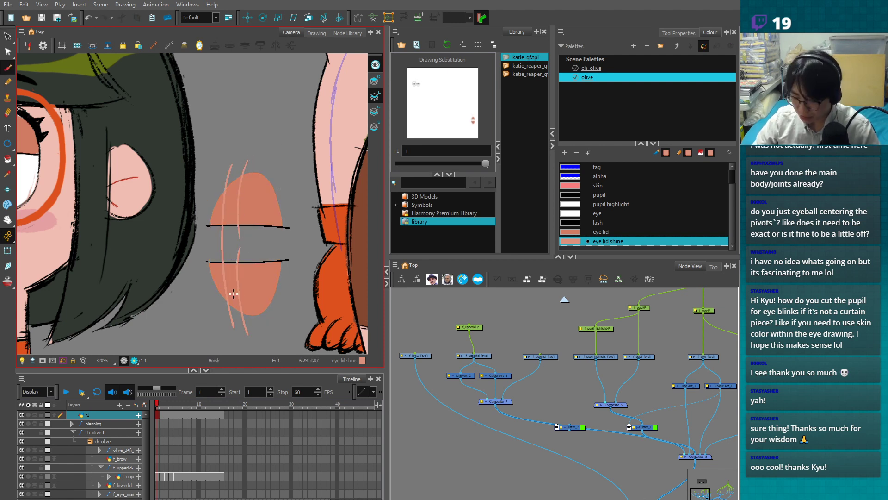
{"action": "left_click", "coordinate": [234, 280]}
{"action": "left_click", "coordinate": [230, 201]}
{"action": "key", "text": "alt+s"}
{"action": "mouse_move", "coordinate": [198, 192]}
{"action": "left_mouse_down"}
{"action": "mouse_move", "coordinate": [268, 233]}
{"action": "mouse_move", "coordinate": [226, 246]}
{"action": "left_mouse_up"}
{"action": "key", "text": "Delete"}
{"action": "key", "text": "Delete"}
- Cut and paste the upper eyelid in place and overlap it with the lower eyelid
{"action": "mouse_move", "coordinate": [285, 251]}
{"action": "left_mouse_down"}
{"action": "mouse_move", "coordinate": [211, 318]}
{"action": "mouse_move", "coordinate": [278, 283]}
{"action": "left_mouse_up"}
{"action": "left_click_drag", "start_coordinate": [270, 286], "coordinate": [273, 241]}
{"action": "key", "text": "ctrl+z"}
{"action": "mouse_move", "coordinate": [266, 148]}
{"action": "left_mouse_down"}
{"action": "mouse_move", "coordinate": [274, 229]}
{"action": "mouse_move", "coordinate": [290, 221]}
{"action": "mouse_move", "coordinate": [269, 248]}
{"action": "left_mouse_up"}
{"action": "key", "text": "ctrl+x"}
{"action": "key", "text": "ctrl+v"}
{"action": "scroll", "coordinate": [259, 231], "scroll_direction": "up", "scroll_amount": 2}
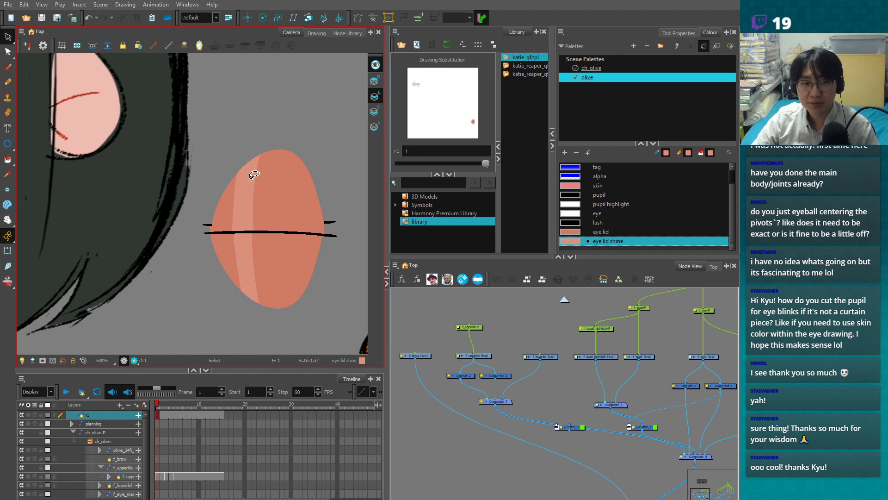
- Try enlarging and repositioning the upper eyelid, and undo the changes
{"action": "left_click", "coordinate": [278, 176]}
{"action": "left_click_drag", "start_coordinate": [325, 142], "coordinate": [344, 145]}
{"action": "key", "text": "ctrl+z"}
{"action": "left_click", "coordinate": [314, 183]}
{"action": "key", "text": "ctrl+z"}
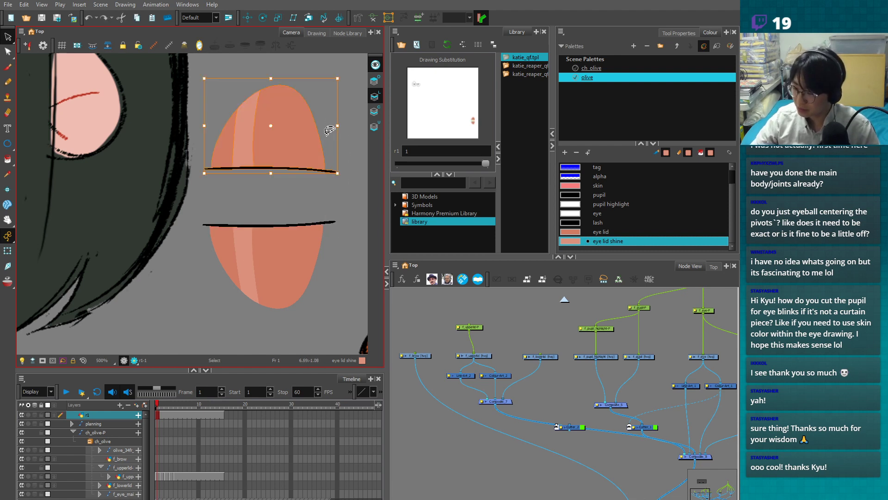
{"action": "left_click_drag", "start_coordinate": [337, 78], "coordinate": [358, 73]}
{"action": "left_click_drag", "start_coordinate": [306, 136], "coordinate": [311, 190]}
{"action": "key", "text": "ctrl+z"}
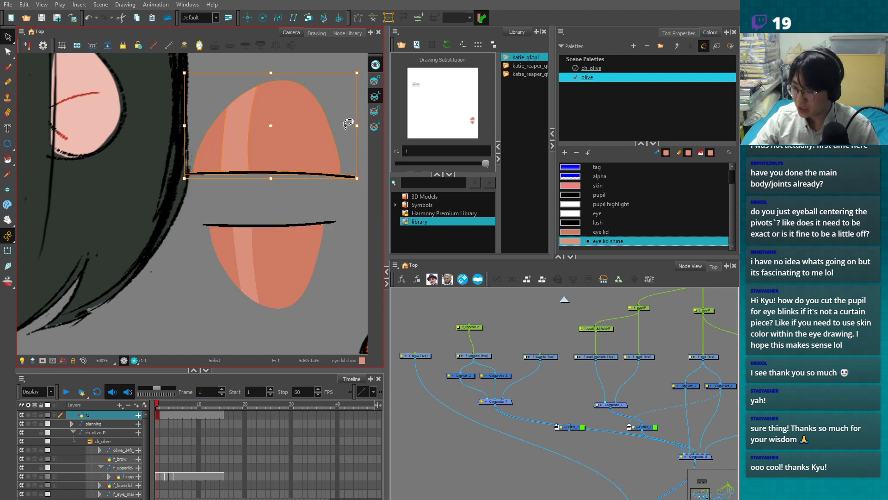
{"action": "key", "text": "ctrl+z"}
- Lower the upper eyelid onto the lower one and make it slightly narrower
{"action": "left_click_drag", "start_coordinate": [310, 131], "coordinate": [309, 190]}
{"action": "left_click_drag", "start_coordinate": [335, 139], "coordinate": [318, 119]}
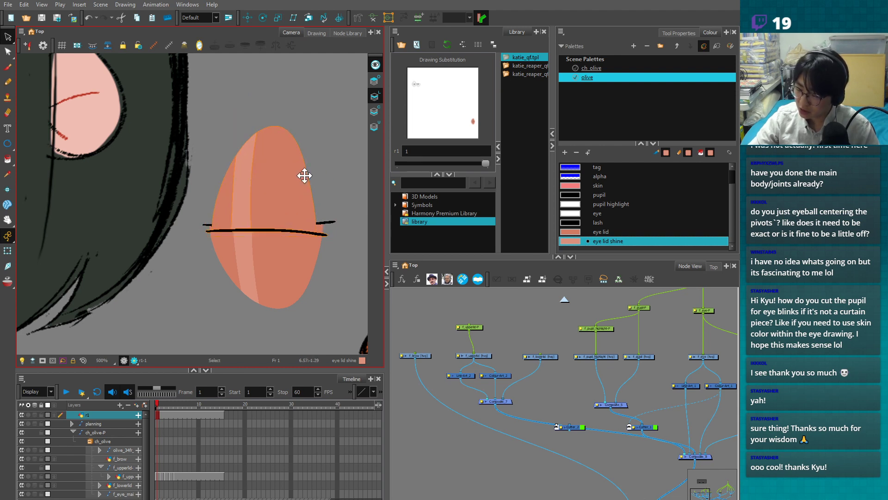
{"action": "left_click", "coordinate": [304, 175]}
{"action": "mouse_move", "coordinate": [300, 182]}
{"action": "left_mouse_down"}
{"action": "mouse_move", "coordinate": [292, 181]}
{"action": "mouse_move", "coordinate": [303, 185]}
{"action": "mouse_move", "coordinate": [298, 191]}
{"action": "mouse_move", "coordinate": [298, 181]}
{"action": "left_mouse_up"}
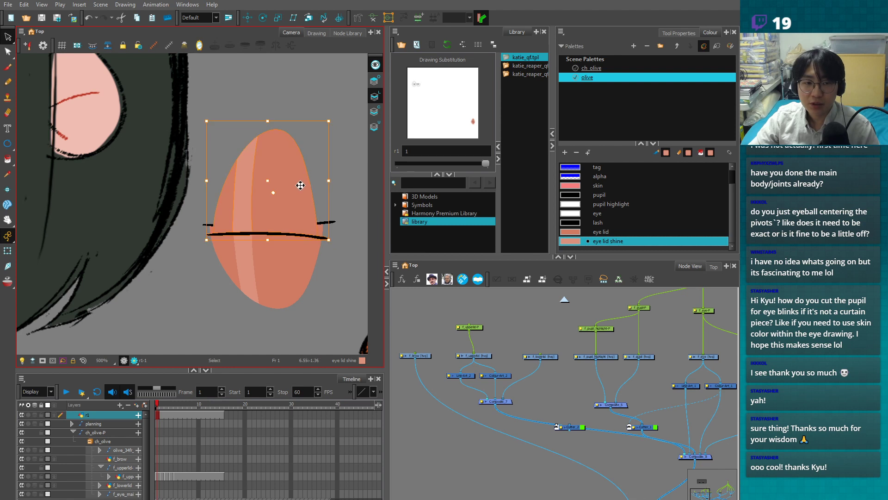
- Switch to the Brush and sample the black line colour from the eyelid's edge line
{"action": "key", "text": "alt+b"}
{"action": "key", "text": "d"}
{"action": "left_click", "coordinate": [307, 236]}
{"action": "key", "text": "space"}
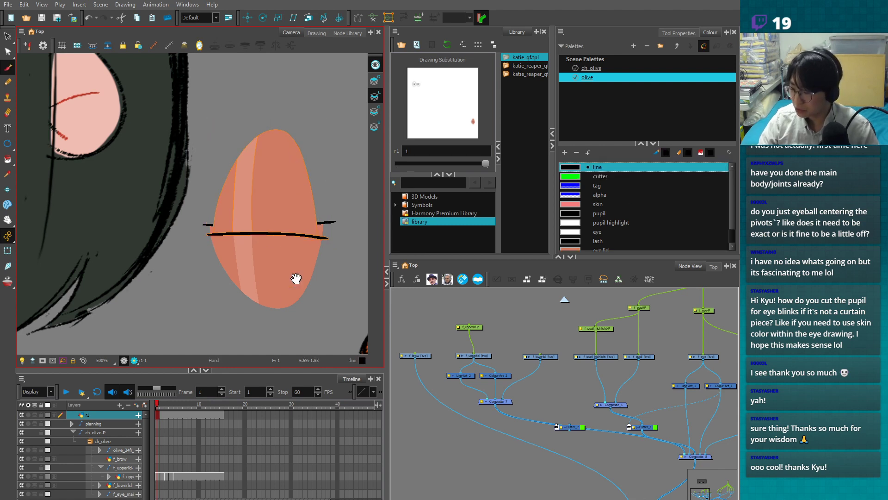
{"action": "left_click_drag", "start_coordinate": [303, 254], "coordinate": [302, 172]}
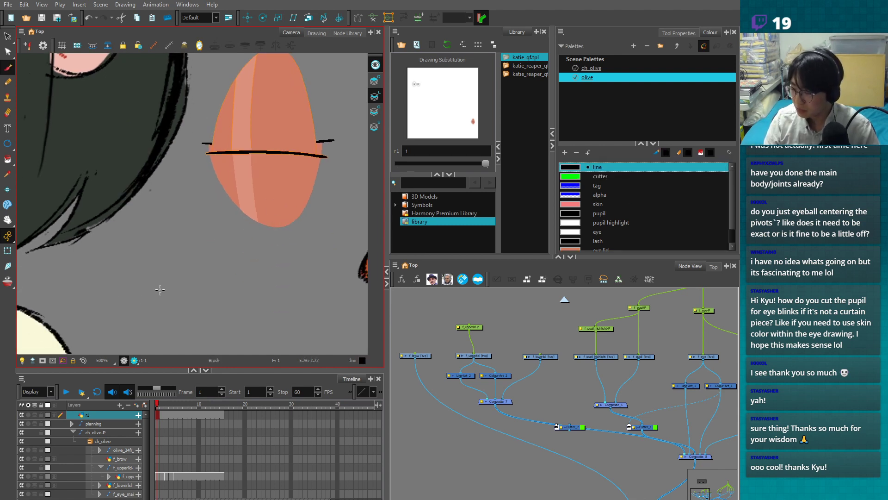
{"action": "key", "text": "space"}
{"action": "left_click_drag", "start_coordinate": [254, 234], "coordinate": [229, 335]}
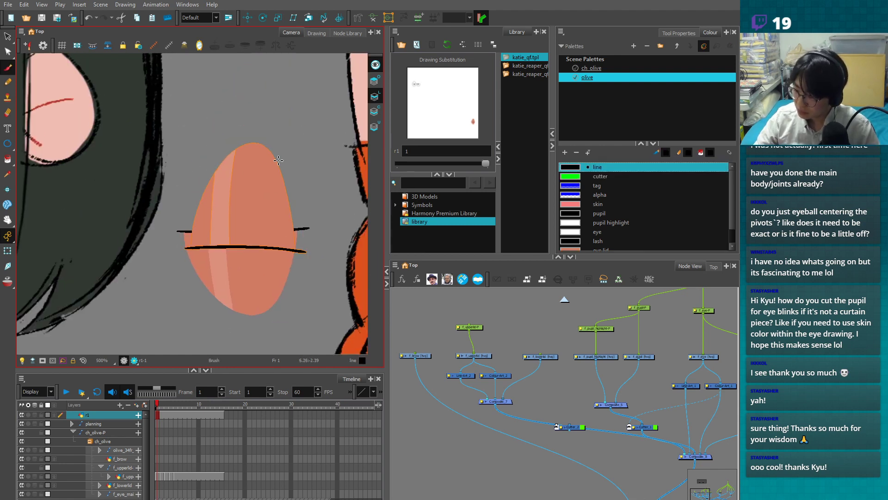
- Enlarge the upper eyelid so it covers most of the lower one, and deselect it
{"action": "key", "text": "alt+s"}
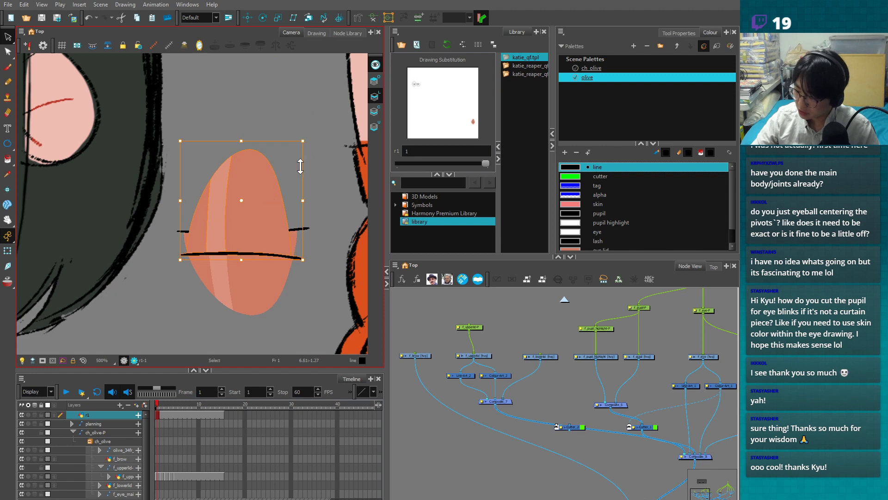
{"action": "left_click_drag", "start_coordinate": [303, 141], "coordinate": [321, 120]}
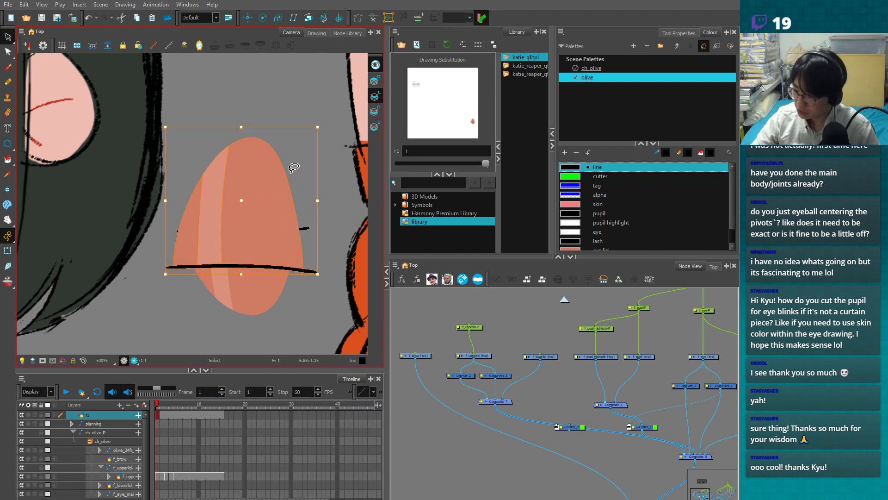
{"action": "left_click", "coordinate": [206, 317]}
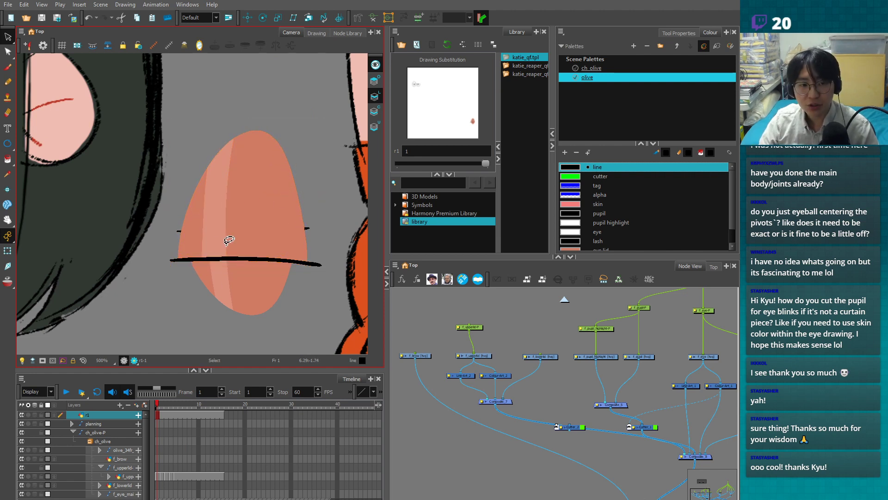
- Brush a slightly curved black lid line in the empty area below the overlapping eyelids
{"action": "key", "text": "space"}
{"action": "left_click_drag", "start_coordinate": [291, 280], "coordinate": [313, 210]}
{"action": "key", "text": "alt+d"}
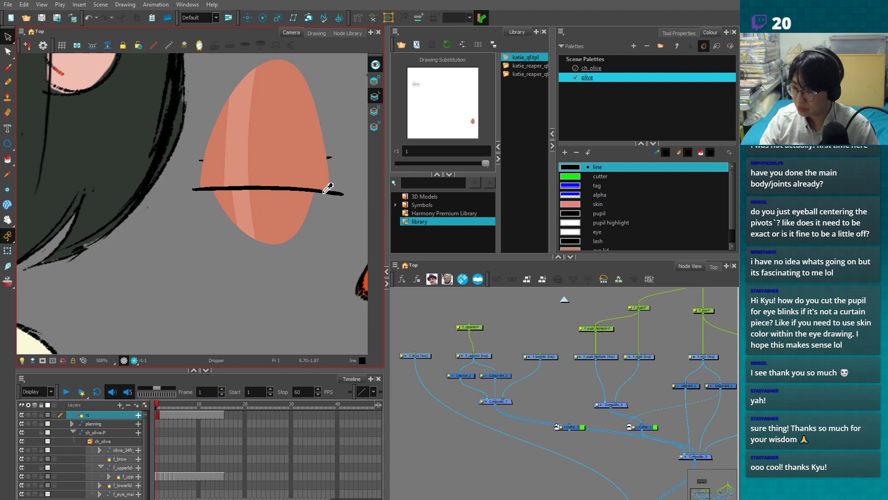
{"action": "mouse_move", "coordinate": [127, 328]}
{"action": "left_mouse_down"}
{"action": "mouse_move", "coordinate": [280, 316]}
{"action": "mouse_move", "coordinate": [283, 277]}
{"action": "left_mouse_up"}
- Brush a tall oval across the new lid line in the eye lid colour and fill both halves
{"action": "left_click", "coordinate": [222, 176], "text": "alt"}
{"action": "mouse_move", "coordinate": [165, 196]}
{"action": "left_mouse_down"}
{"action": "mouse_move", "coordinate": [208, 343]}
{"action": "mouse_move", "coordinate": [164, 211]}
{"action": "left_mouse_up"}
{"action": "key", "text": "ctrl+z"}
{"action": "mouse_move", "coordinate": [185, 183]}
{"action": "left_mouse_down"}
{"action": "mouse_move", "coordinate": [236, 300]}
{"action": "mouse_move", "coordinate": [170, 185]}
{"action": "mouse_move", "coordinate": [174, 354]}
{"action": "left_mouse_up"}
{"action": "key", "text": "alt+i"}
{"action": "left_click", "coordinate": [203, 231]}
{"action": "left_click", "coordinate": [202, 315]}
- Add a filled eye lid shine band down the oval eyelid and delete the strokes outside its outline
{"action": "left_click", "coordinate": [254, 168], "text": "alt"}
{"action": "key", "text": "alt+b"}
{"action": "left_click_drag", "start_coordinate": [202, 161], "coordinate": [200, 354]}
{"action": "key", "text": "alt+i"}
{"action": "left_click_drag", "start_coordinate": [188, 235], "coordinate": [186, 303]}
{"action": "key", "text": "alt+s"}
{"action": "left_click_drag", "start_coordinate": [168, 166], "coordinate": [220, 181]}
{"action": "key", "text": "Delete"}
{"action": "left_click", "coordinate": [241, 268]}
{"action": "key", "text": "Delete"}
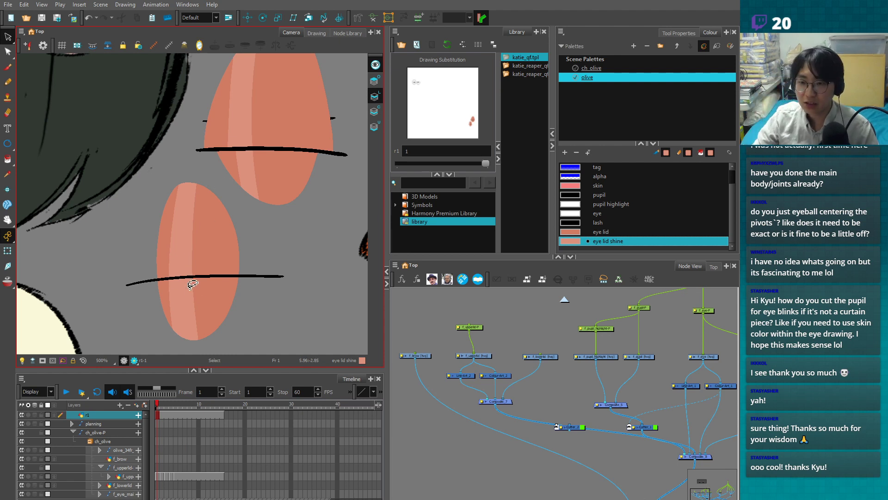
- Examine the shine bands on the two eyelid examples and compare them with the character's face
{"action": "key", "text": "1"}
{"action": "key", "text": "1"}
{"action": "left_click_drag", "start_coordinate": [192, 218], "coordinate": [234, 262]}
{"action": "left_click", "coordinate": [233, 263]}
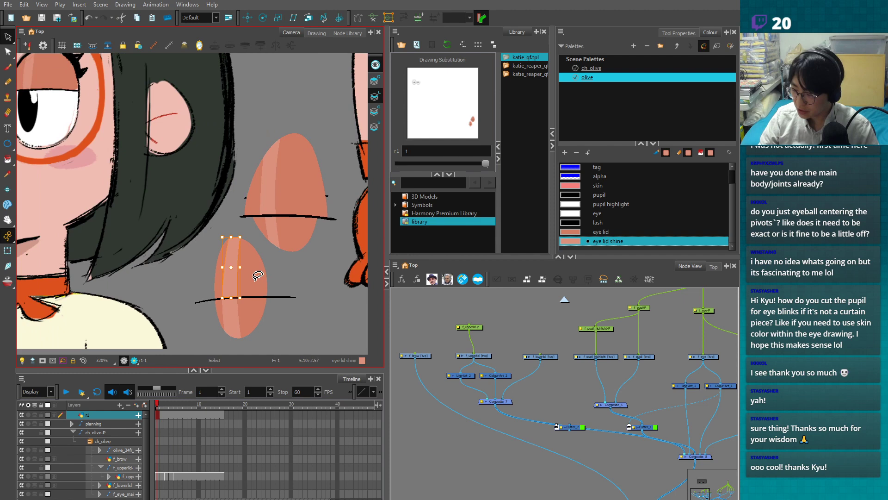
{"action": "key", "text": "1"}
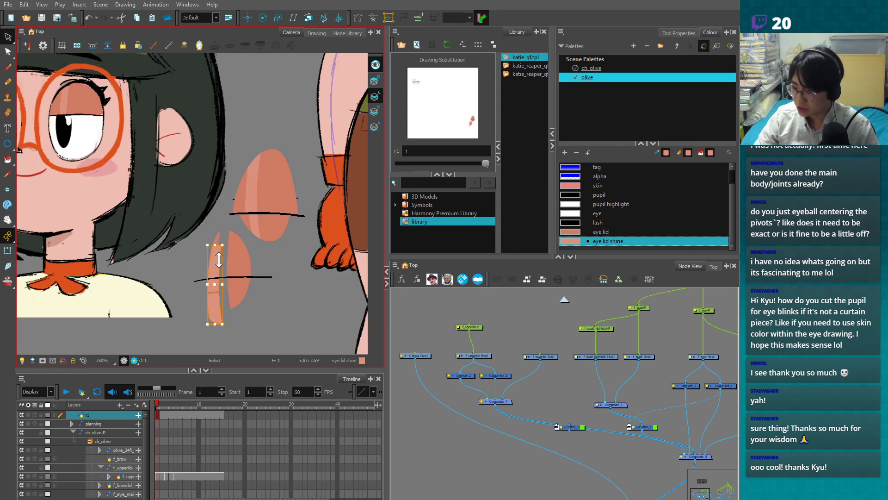
{"action": "left_click", "coordinate": [257, 165]}
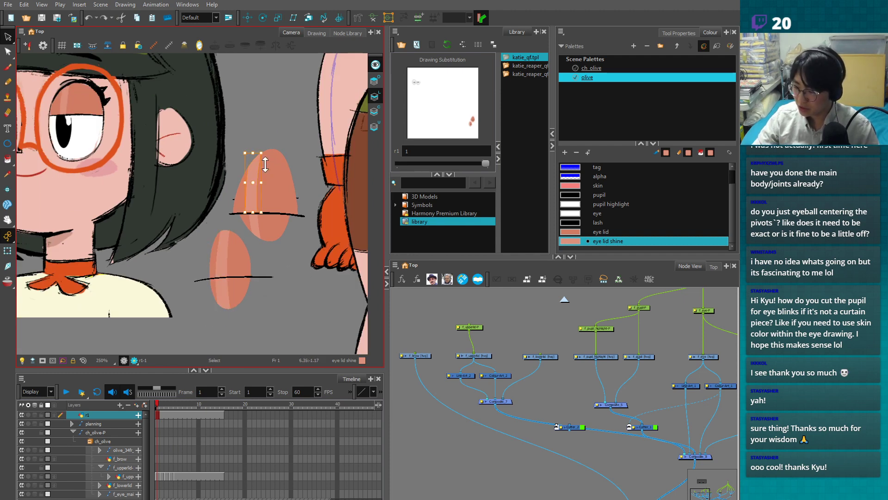
{"action": "left_click_drag", "start_coordinate": [287, 133], "coordinate": [328, 212]}
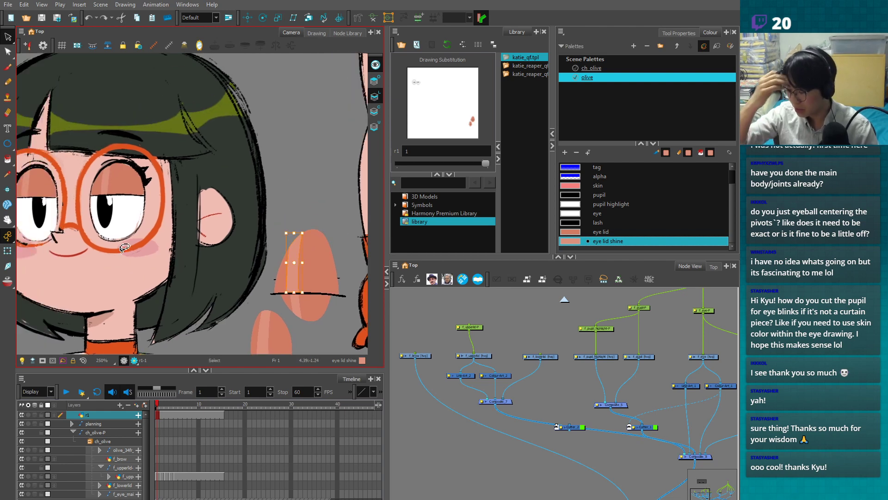
{"action": "key", "text": "1"}
{"action": "key", "text": "1"}
{"action": "left_click_drag", "start_coordinate": [56, 141], "coordinate": [334, 399]}
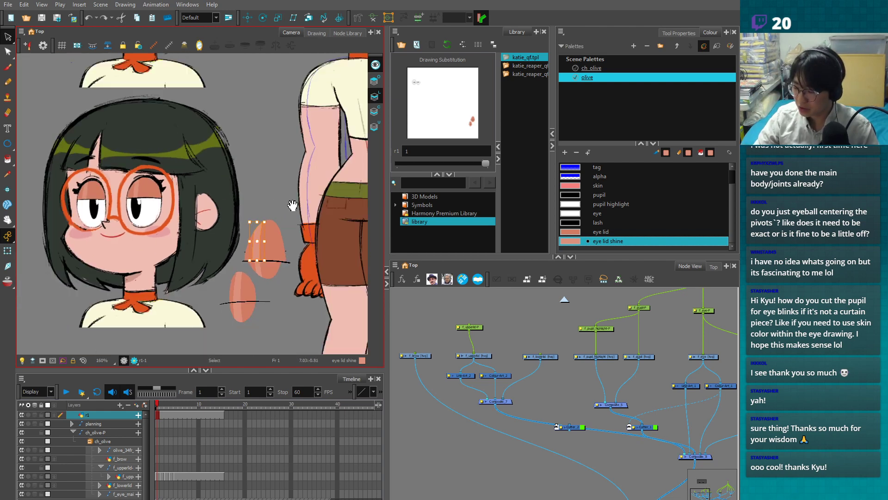
- Add a new vector drawing layer named f_lid_shine
{"action": "key", "text": "2"}
{"action": "key", "text": "2"}
{"action": "key", "text": "2"}
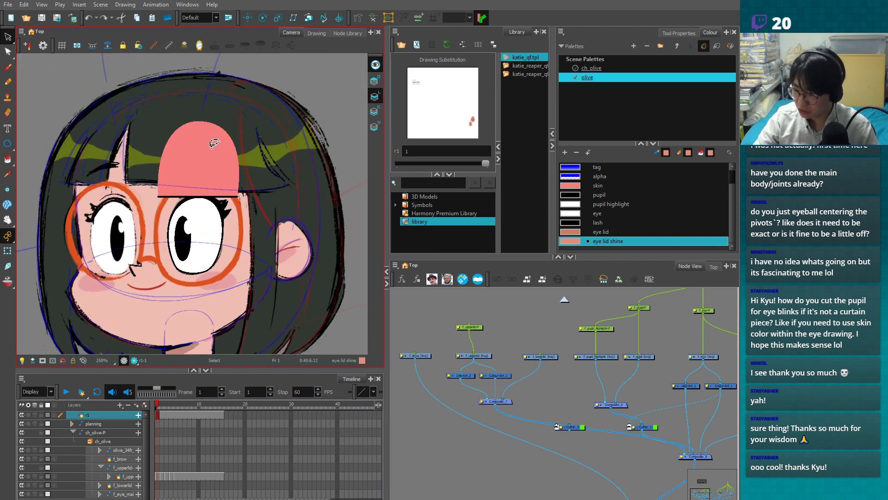
{"action": "left_click", "coordinate": [230, 154]}
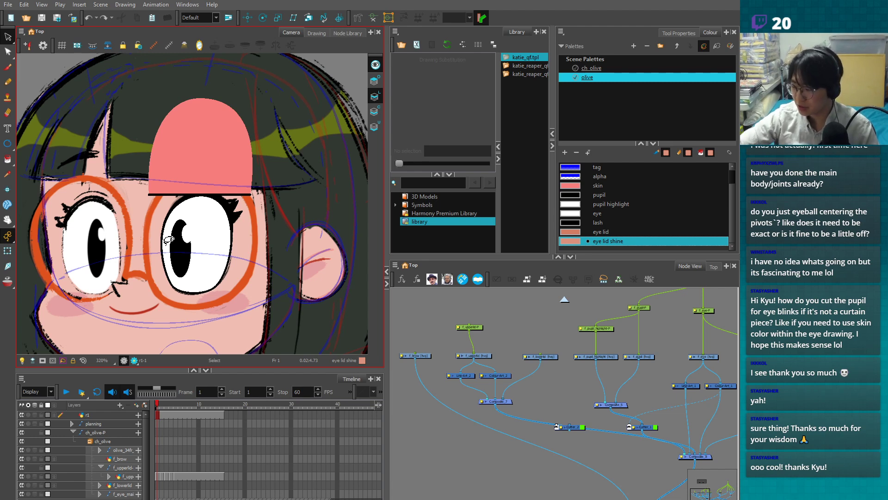
{"action": "scroll", "coordinate": [512, 402], "scroll_direction": "up", "scroll_amount": 1}
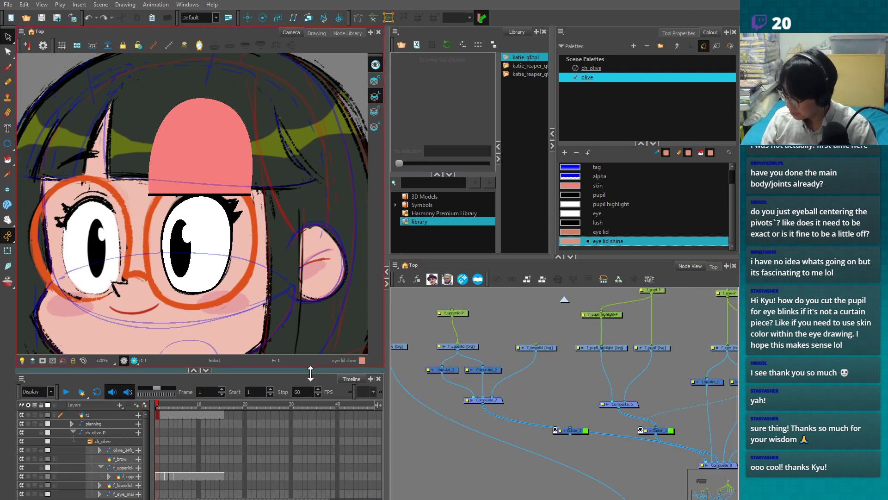
{"action": "left_click", "coordinate": [137, 404]}
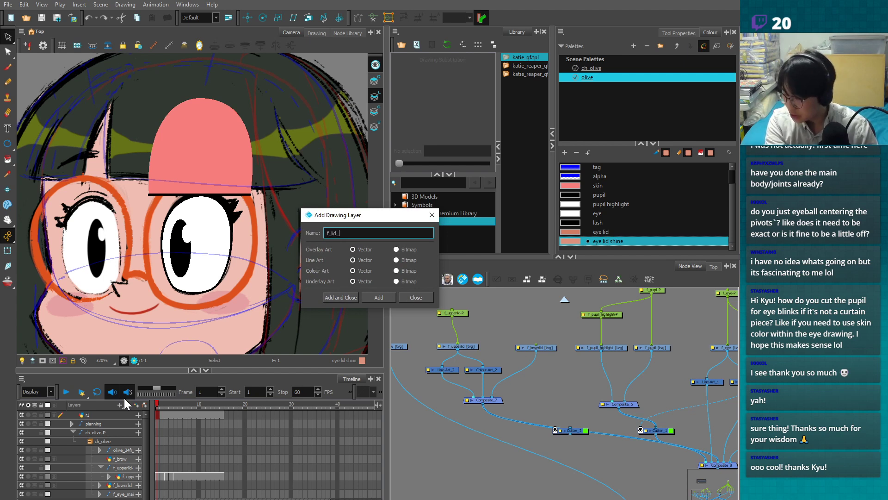
{"action": "left_click", "coordinate": [386, 297]}
{"action": "left_click", "coordinate": [415, 297]}
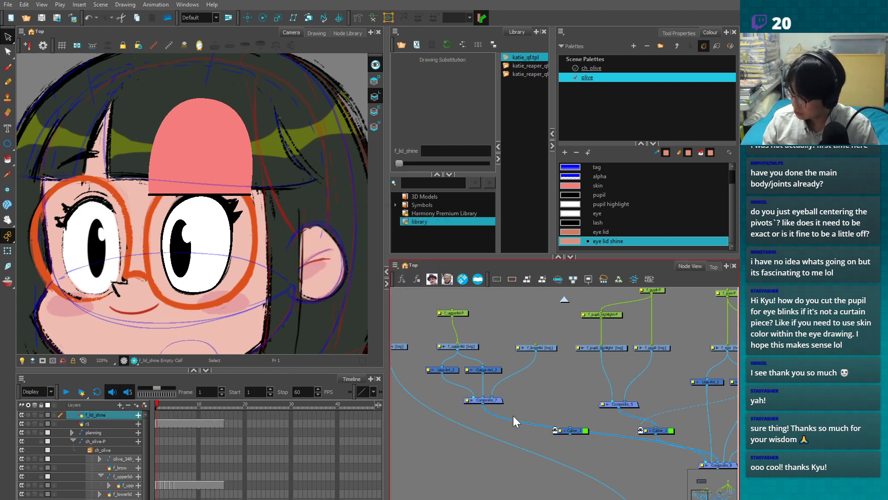
- Cut the f_lid_shine node and paste it beside the f_upperlid and f_lowerlid nodes in the eye rig
{"action": "key", "text": "o"}
{"action": "key", "text": "Delete"}
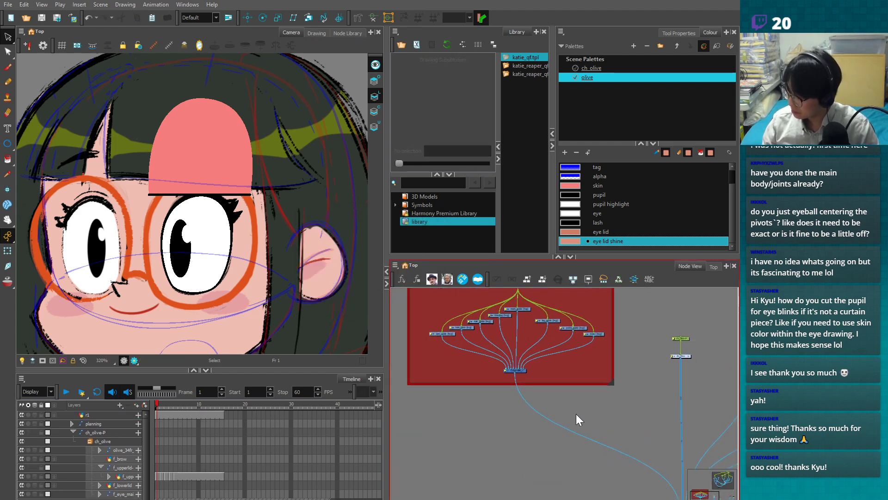
{"action": "left_click", "coordinate": [237, 159]}
{"action": "key", "text": "o"}
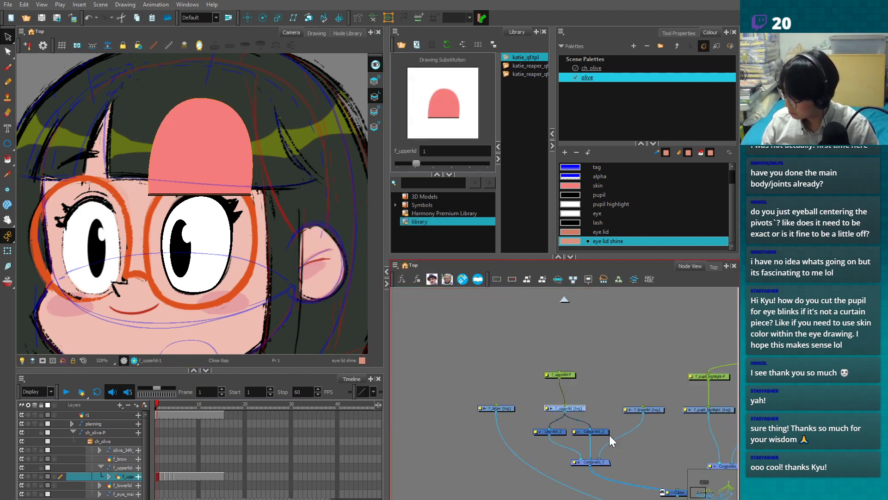
{"action": "key", "text": "ctrl+v"}
{"action": "left_click_drag", "start_coordinate": [637, 448], "coordinate": [617, 411]}
- Select the f_upperlid node group and shift it away from f_lowerlid and f_lid_shine to make room
{"action": "left_click", "coordinate": [474, 372]}
{"action": "left_click_drag", "start_coordinate": [474, 372], "coordinate": [376, 383]}
{"action": "left_click_drag", "start_coordinate": [508, 315], "coordinate": [604, 432]}
{"action": "left_click_drag", "start_coordinate": [608, 425], "coordinate": [544, 420]}
{"action": "left_click", "coordinate": [537, 355]}
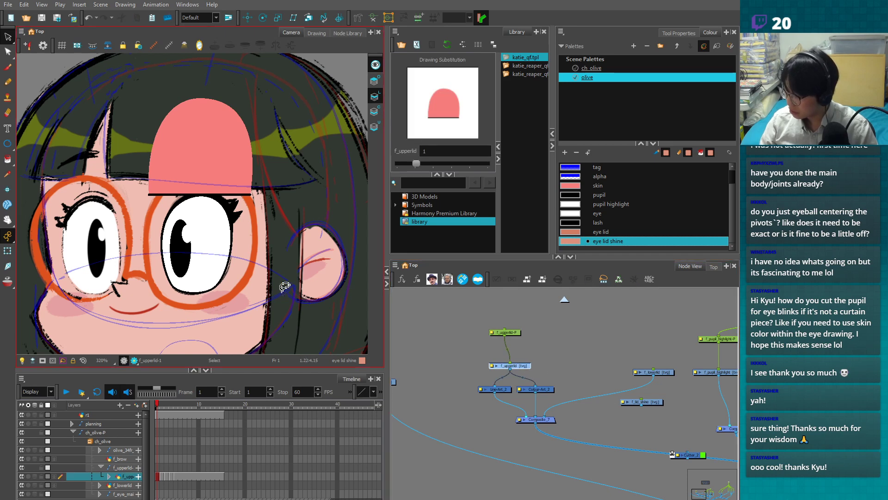
- Turn on the light table and delete the pink fill from the f_upperlid drawing, keeping its black line
{"action": "left_click_drag", "start_coordinate": [291, 233], "coordinate": [270, 270]}
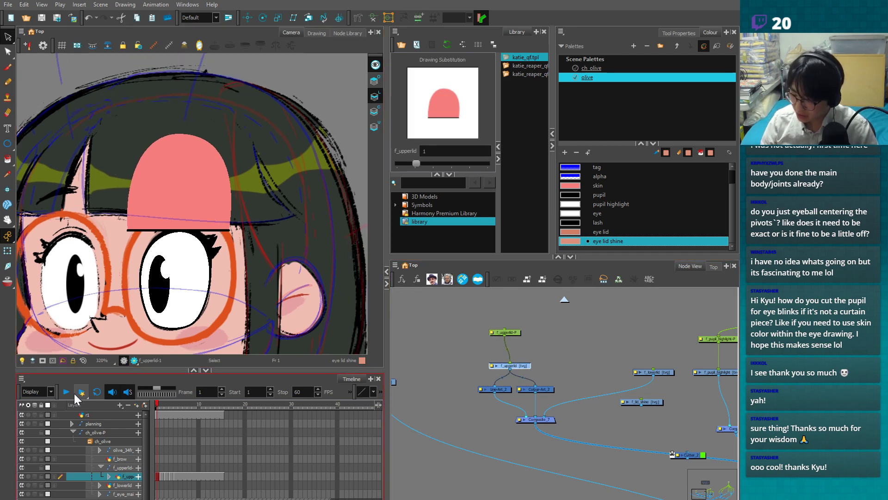
{"action": "left_click", "coordinate": [24, 362]}
{"action": "left_click", "coordinate": [216, 196]}
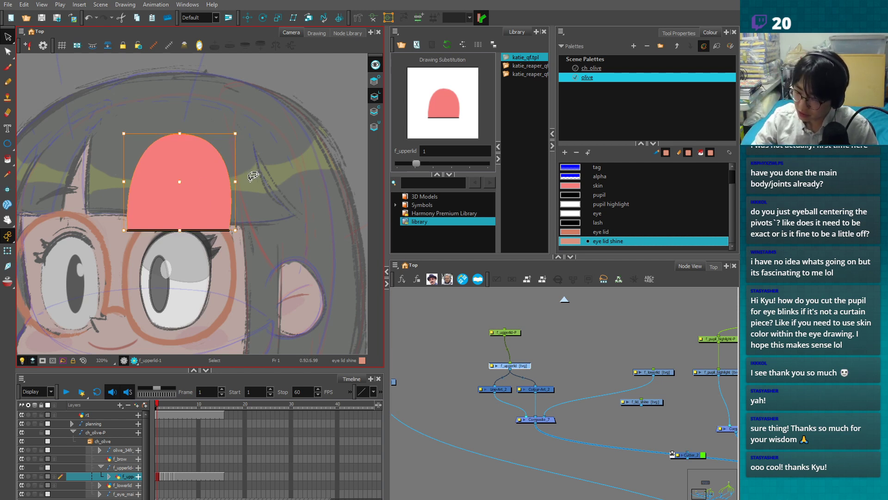
{"action": "key", "text": "Delete"}
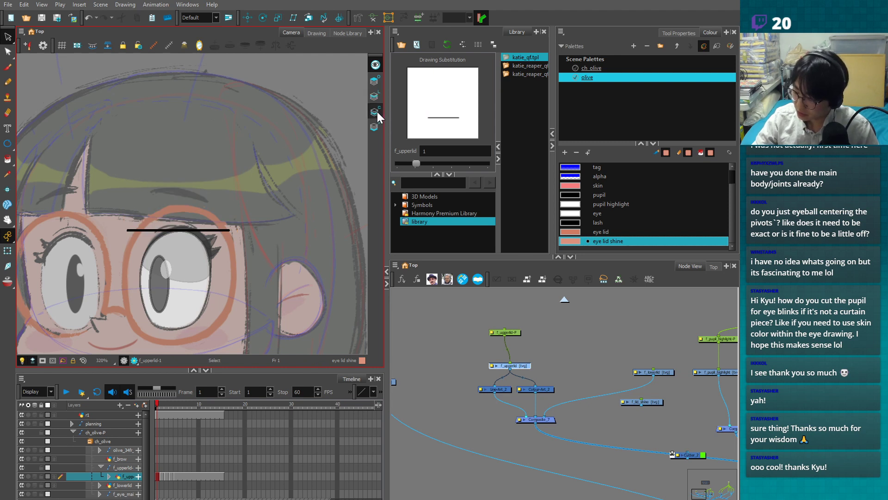
- Move the pink fill of the first two f_upperlid drawings from the line art to the colour art layer
{"action": "key", "text": "ctrl+z"}
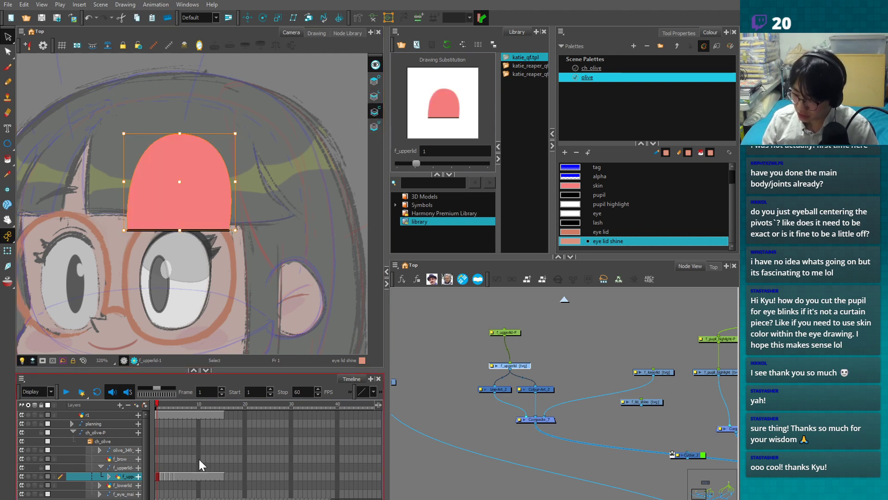
{"action": "left_click", "coordinate": [162, 476]}
{"action": "left_click", "coordinate": [374, 96]}
{"action": "left_click", "coordinate": [219, 205]}
{"action": "left_click", "coordinate": [374, 111]}
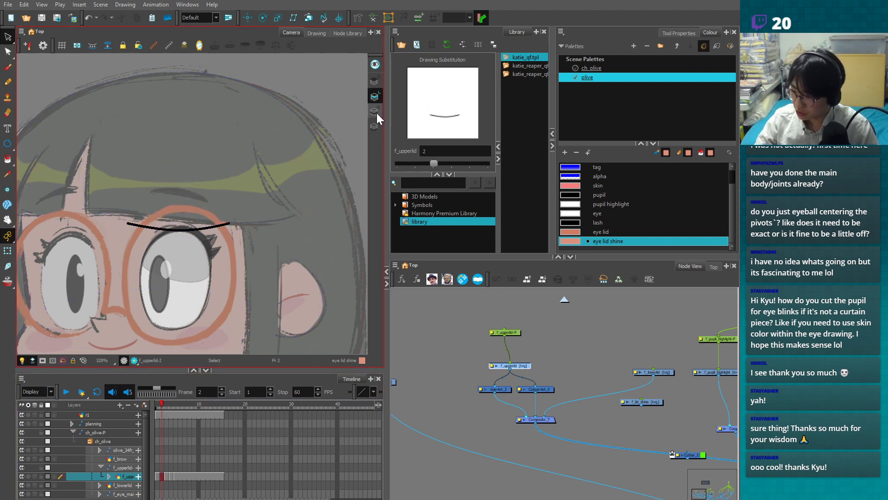
- Move the pink fill of f_upperlid drawing 3 on frame 3 from line art to colour art
{"action": "left_click", "coordinate": [168, 416]}
{"action": "left_click", "coordinate": [376, 96]}
{"action": "left_click", "coordinate": [212, 198]}
{"action": "key", "text": "ctrl+x"}
{"action": "left_click", "coordinate": [376, 112]}
{"action": "key", "text": "ctrl+v"}
- Move the pink fill of f_upperlid drawing 4 on frame 4 from line art to colour art
{"action": "left_click", "coordinate": [173, 415]}
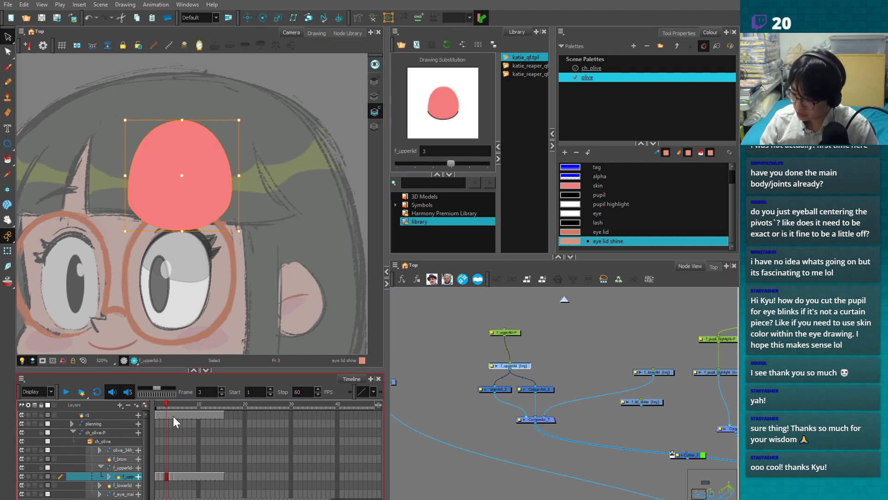
{"action": "left_click", "coordinate": [374, 96]}
{"action": "left_click", "coordinate": [212, 203]}
{"action": "key", "text": "ctrl+x"}
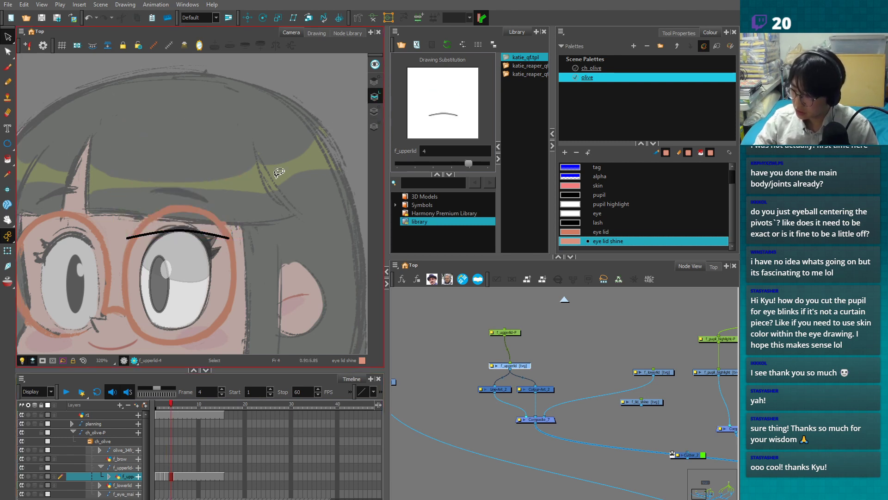
{"action": "left_click", "coordinate": [376, 112]}
{"action": "key", "text": "ctrl+v"}
- Move the pink fill of f_upperlid drawing 5 on frame 5 from line art to colour art
{"action": "left_click", "coordinate": [174, 405]}
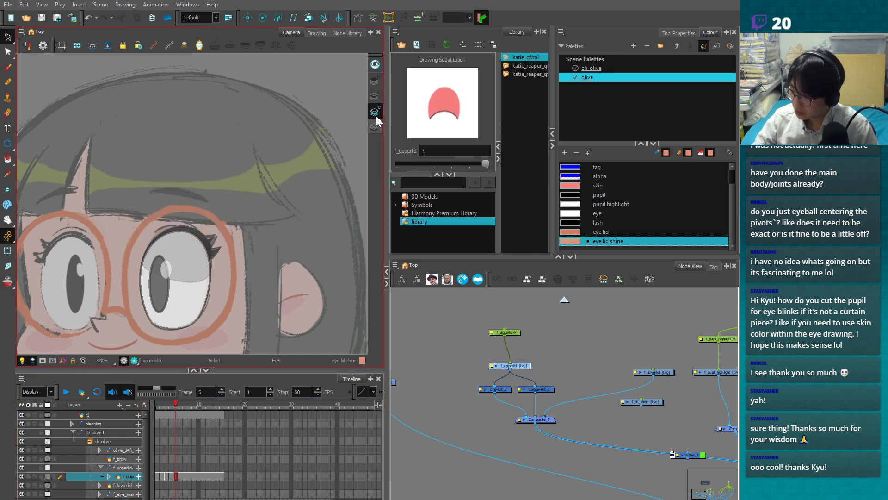
{"action": "left_click", "coordinate": [374, 96]}
{"action": "left_click", "coordinate": [213, 195]}
{"action": "key", "text": "ctrl+x"}
{"action": "left_click", "coordinate": [376, 112]}
{"action": "key", "text": "ctrl+v"}
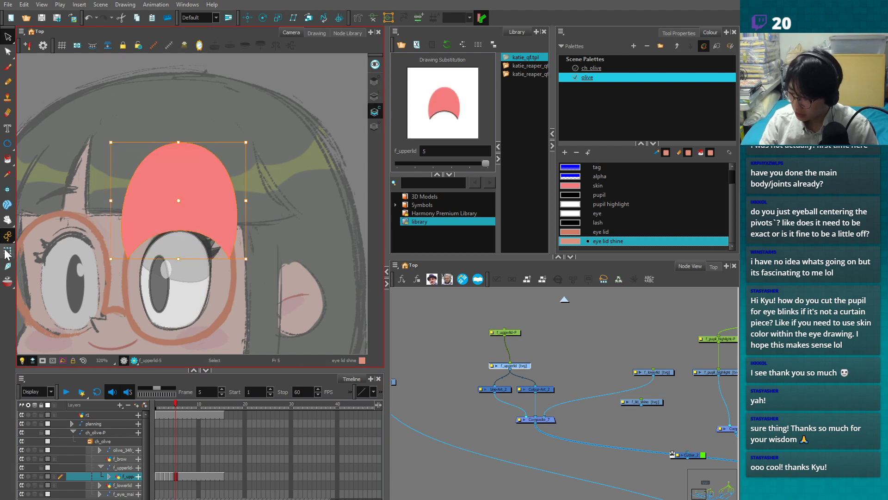
- On frame 1, place the rotation pivot of the f_upperlid-P peg at the middle of the black lid line
{"action": "left_click", "coordinate": [8, 251]}
{"action": "left_click", "coordinate": [505, 333]}
{"action": "scroll", "coordinate": [506, 342], "scroll_direction": "down", "scroll_amount": 1}
{"action": "left_click_drag", "start_coordinate": [550, 352], "coordinate": [535, 390]}
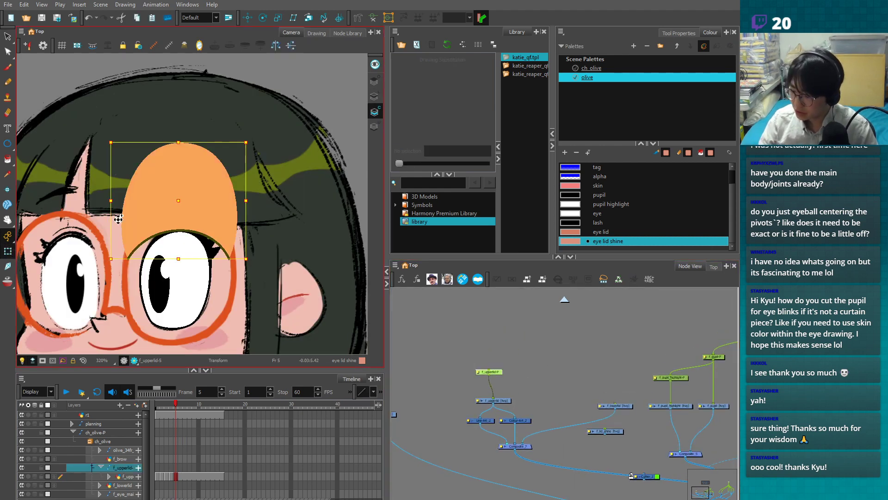
{"action": "left_click", "coordinate": [157, 405]}
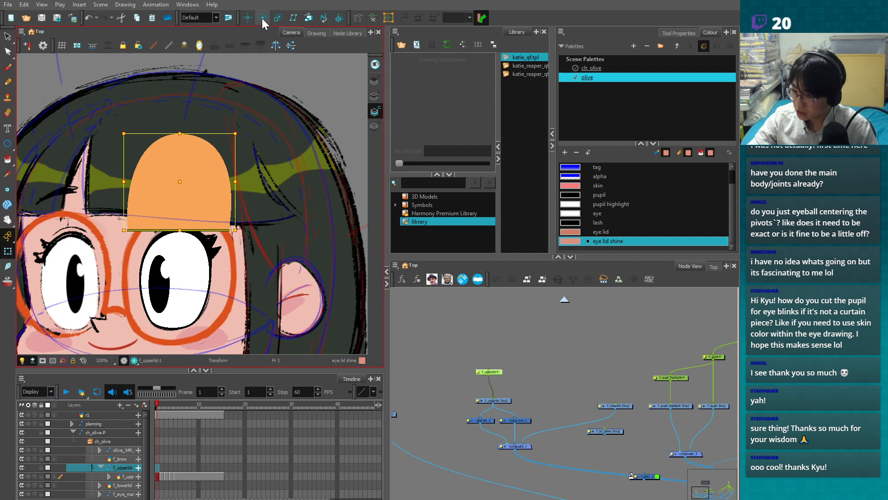
{"action": "left_click", "coordinate": [262, 18]}
{"action": "key", "text": "1"}
{"action": "left_click_drag", "start_coordinate": [257, 296], "coordinate": [223, 113]}
{"action": "key", "text": "1"}
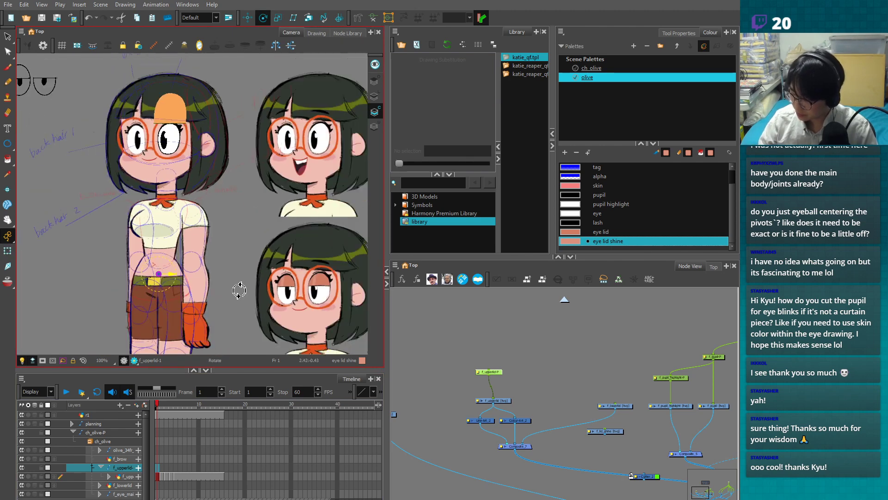
{"action": "left_click_drag", "start_coordinate": [194, 190], "coordinate": [209, 265]}
{"action": "key", "text": "2"}
{"action": "key", "text": "2"}
{"action": "key", "text": "2"}
{"action": "key", "text": "2"}
{"action": "key", "text": "2"}
{"action": "key", "text": "2"}
{"action": "key", "text": "2"}
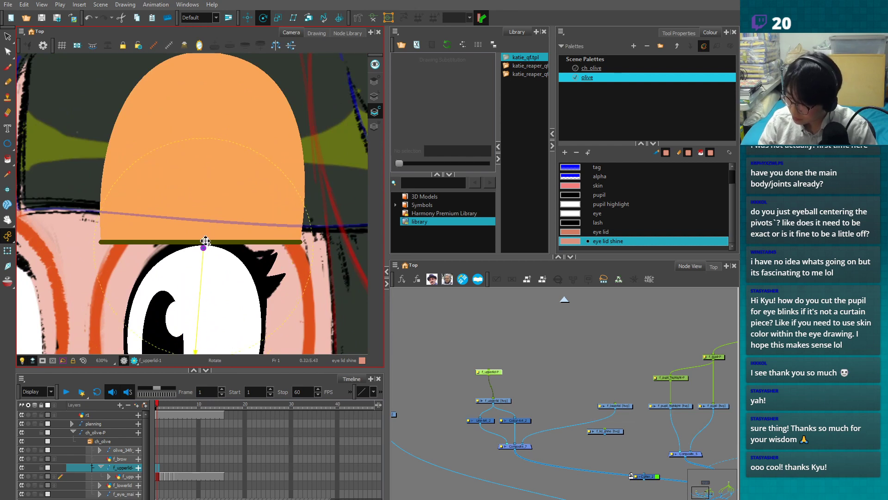
{"action": "left_click_drag", "start_coordinate": [205, 241], "coordinate": [203, 241]}
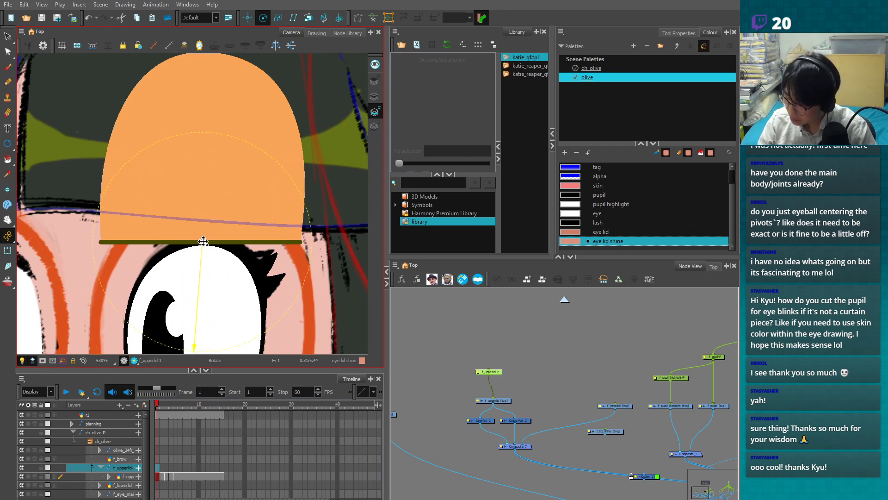
- Scrub through frames 2 to 5 to check the eyelid peg's pivot against each lid drawing
{"action": "key", "text": "1"}
{"action": "mouse_move", "coordinate": [160, 403]}
{"action": "left_mouse_down"}
{"action": "mouse_move", "coordinate": [171, 404]}
{"action": "mouse_move", "coordinate": [151, 407]}
{"action": "mouse_move", "coordinate": [181, 412]}
{"action": "mouse_move", "coordinate": [167, 418]}
{"action": "left_mouse_up"}
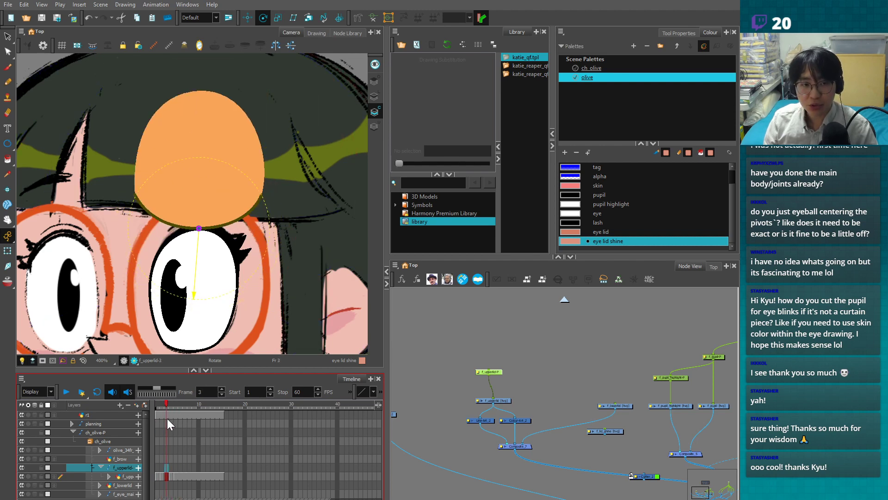
{"action": "key", "text": "2"}
{"action": "key", "text": "2"}
{"action": "left_click_drag", "start_coordinate": [243, 300], "coordinate": [232, 281]}
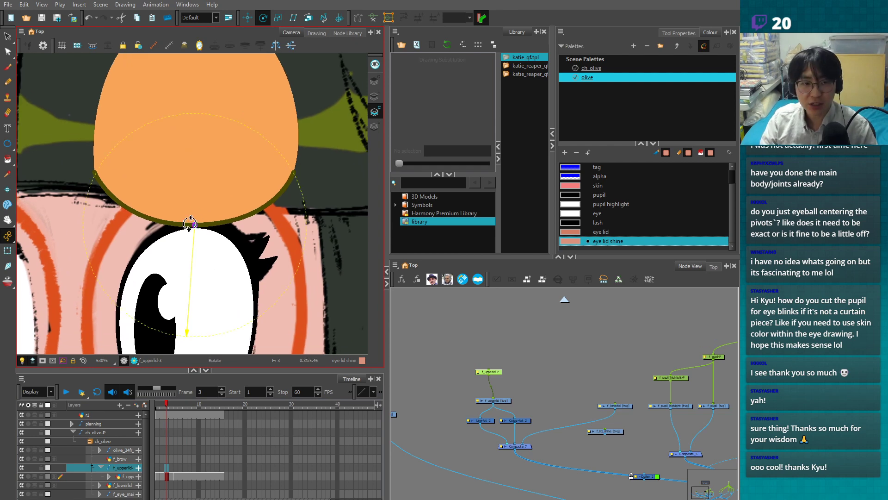
{"action": "mouse_move", "coordinate": [163, 405]}
{"action": "left_mouse_down"}
{"action": "mouse_move", "coordinate": [183, 406]}
{"action": "mouse_move", "coordinate": [154, 409]}
{"action": "mouse_move", "coordinate": [174, 409]}
{"action": "left_mouse_up"}
{"action": "scroll", "coordinate": [234, 308], "scroll_direction": "down", "scroll_amount": 5}
- Disconnect the f_lowerlid node from Composite_7 and delete the node
{"action": "left_click", "coordinate": [446, 365]}
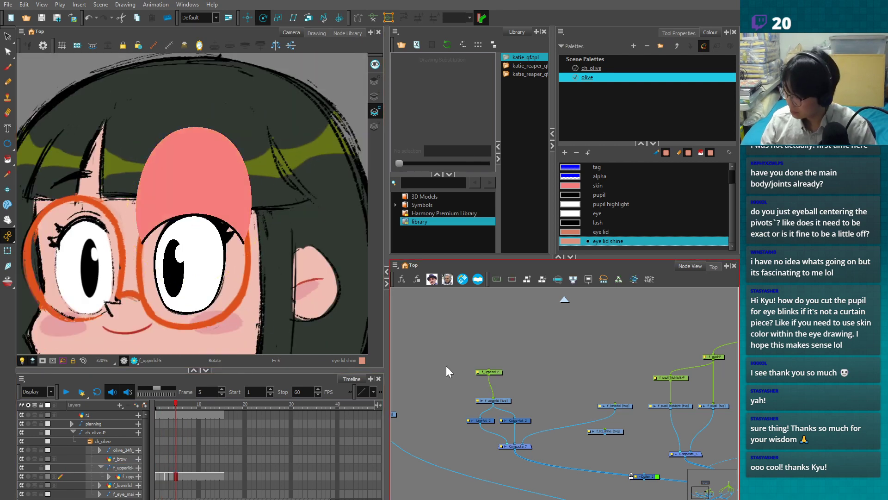
{"action": "scroll", "coordinate": [532, 410], "scroll_direction": "up", "scroll_amount": 1}
{"action": "scroll", "coordinate": [532, 411], "scroll_direction": "up", "scroll_amount": 1}
{"action": "left_click_drag", "start_coordinate": [426, 340], "coordinate": [524, 450]}
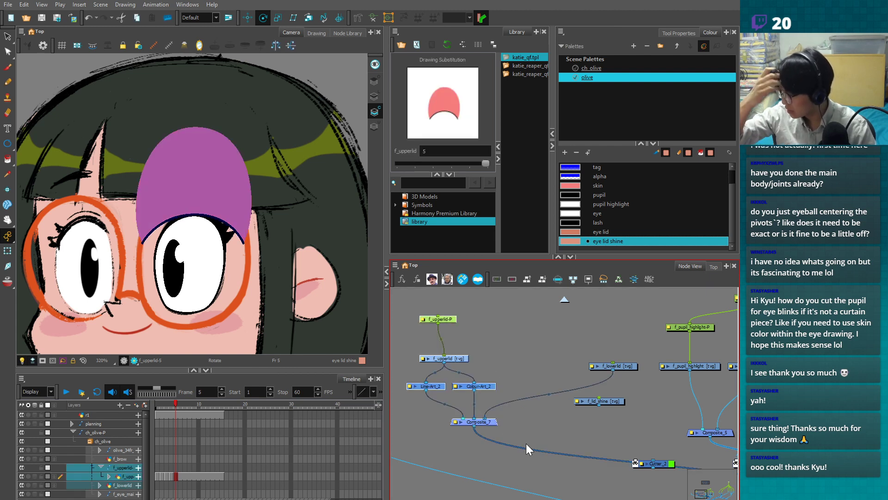
{"action": "left_click_drag", "start_coordinate": [485, 419], "coordinate": [540, 390]}
{"action": "left_click", "coordinate": [615, 366]}
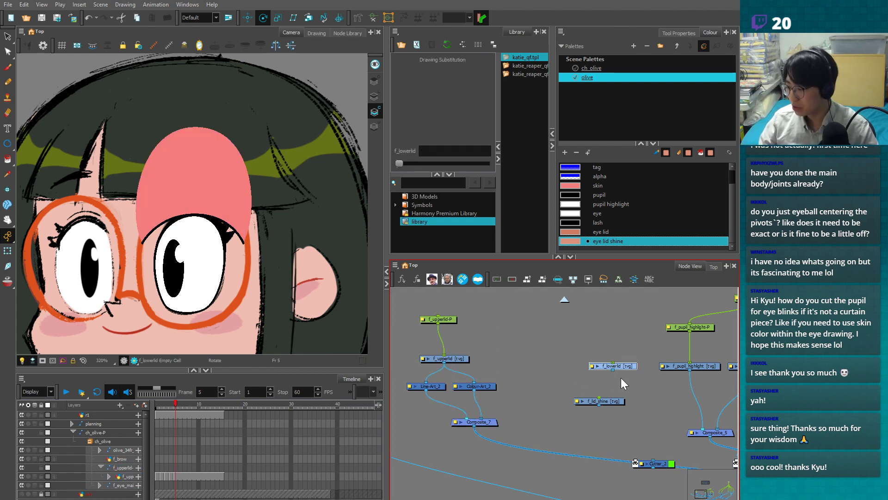
{"action": "key", "text": "Delete"}
{"action": "left_click", "coordinate": [376, 280]}
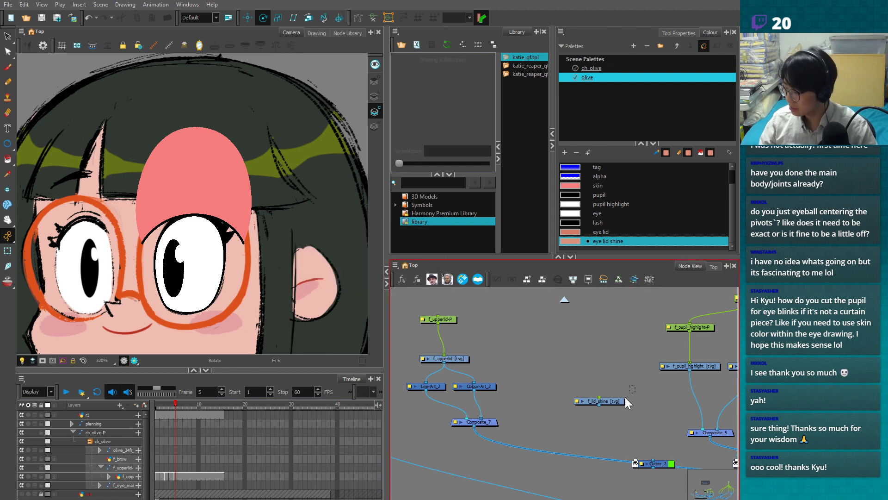
- Duplicate the f_upperlid node group using Paste Special with Create New Columns enabled, and place the copy beside the original
{"action": "scroll", "coordinate": [573, 414], "scroll_direction": "down", "scroll_amount": 2}
{"action": "mouse_move", "coordinate": [429, 319]}
{"action": "left_mouse_down"}
{"action": "mouse_move", "coordinate": [529, 432]}
{"action": "mouse_move", "coordinate": [465, 409]}
{"action": "left_mouse_up"}
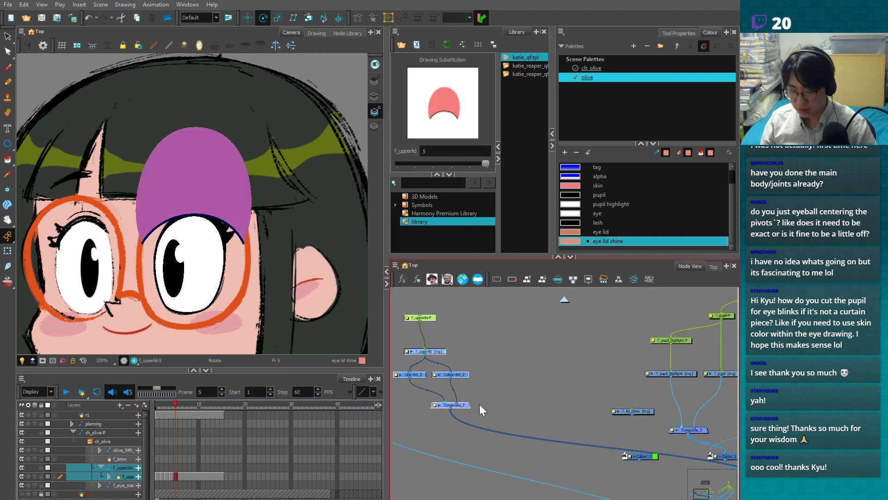
{"action": "key", "text": "ctrl+c"}
{"action": "key", "text": "ctrl+b"}
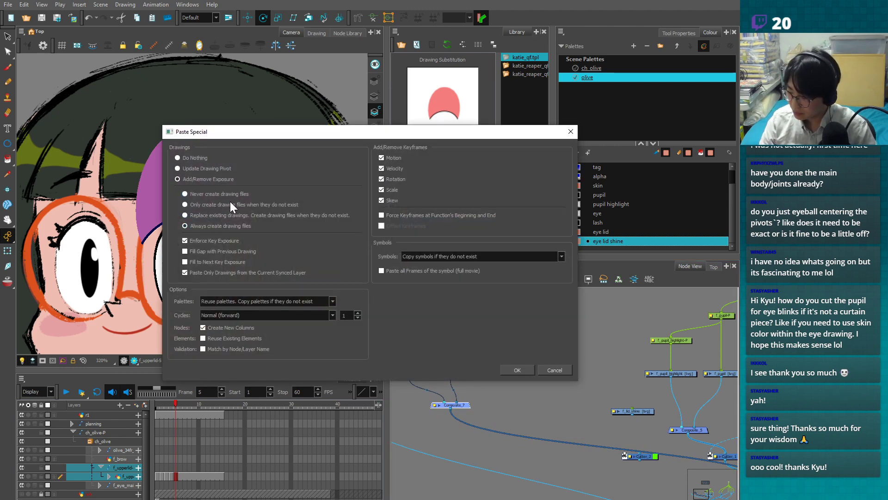
{"action": "left_click", "coordinate": [557, 370]}
{"action": "key", "text": "1"}
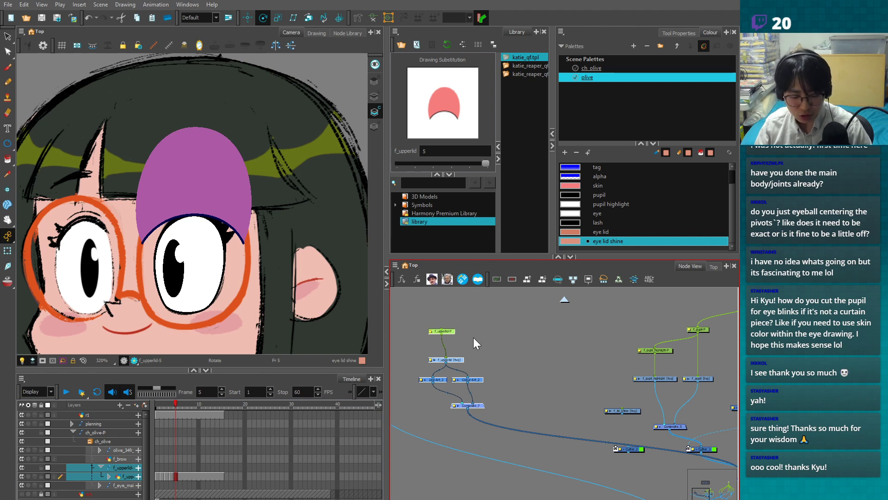
{"action": "key", "text": "ctrl+b"}
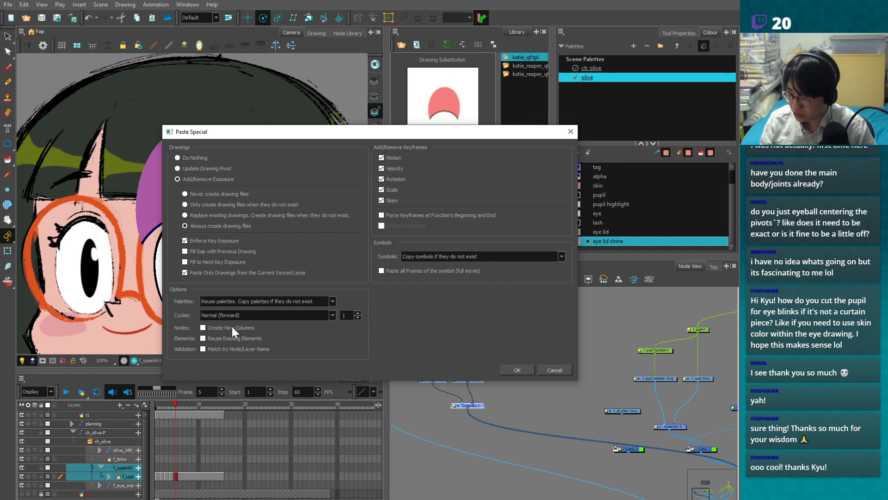
{"action": "left_click", "coordinate": [237, 325]}
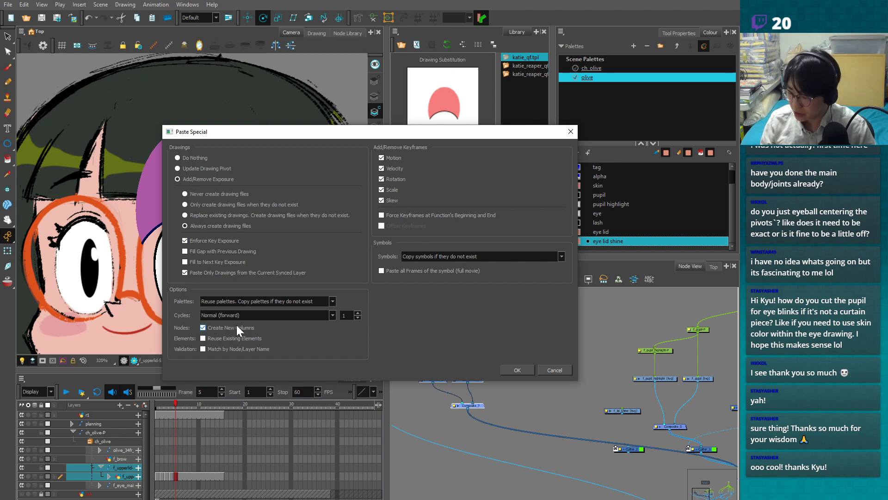
{"action": "left_click", "coordinate": [525, 370]}
{"action": "left_click_drag", "start_coordinate": [517, 369], "coordinate": [552, 358]}
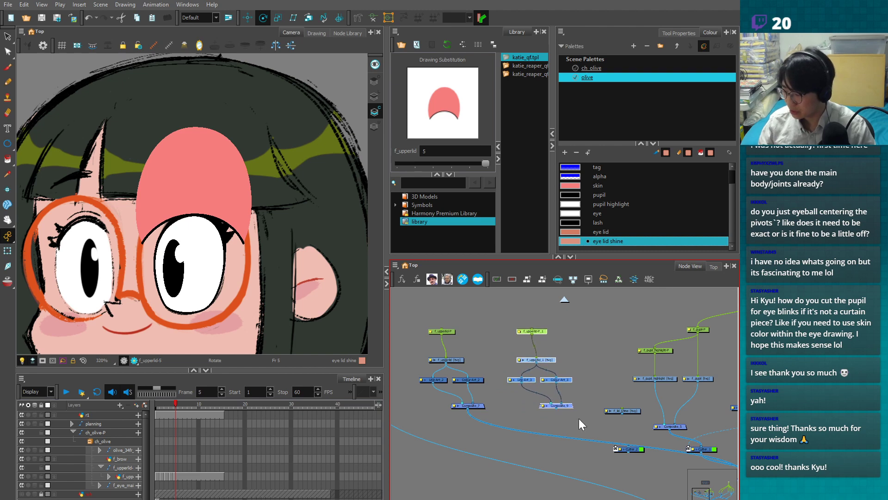
- Move the eyelid cutter node aside and reroute the original f_upperlid composite's output to the eye rig's lower composite
{"action": "left_click_drag", "start_coordinate": [625, 450], "coordinate": [471, 485]}
{"action": "scroll", "coordinate": [641, 465], "scroll_direction": "down", "scroll_amount": 1}
{"action": "left_click_drag", "start_coordinate": [640, 465], "coordinate": [560, 392]}
{"action": "left_click_drag", "start_coordinate": [602, 464], "coordinate": [560, 496]}
{"action": "left_click_drag", "start_coordinate": [656, 405], "coordinate": [572, 433]}
{"action": "left_click_drag", "start_coordinate": [523, 394], "coordinate": [578, 440]}
{"action": "scroll", "coordinate": [567, 407], "scroll_direction": "up", "scroll_amount": 1}
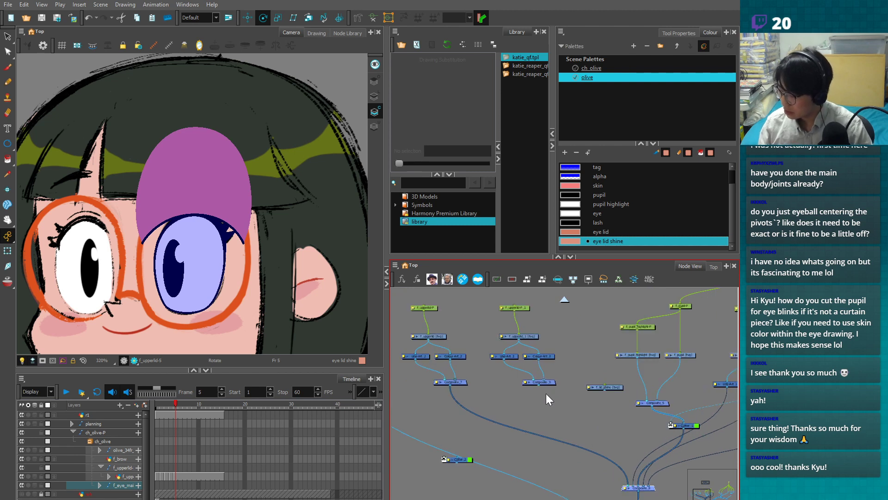
- Add a composite node below the two eyelid groups and connect both groups' composites to it
{"action": "left_click_drag", "start_coordinate": [650, 490], "coordinate": [631, 483]}
{"action": "key", "text": "ctrl+v"}
{"action": "left_click_drag", "start_coordinate": [542, 405], "coordinate": [580, 459]}
{"action": "left_click", "coordinate": [557, 412]}
{"action": "left_click", "coordinate": [538, 355]}
{"action": "left_click", "coordinate": [448, 353]}
{"action": "left_click", "coordinate": [545, 354]}
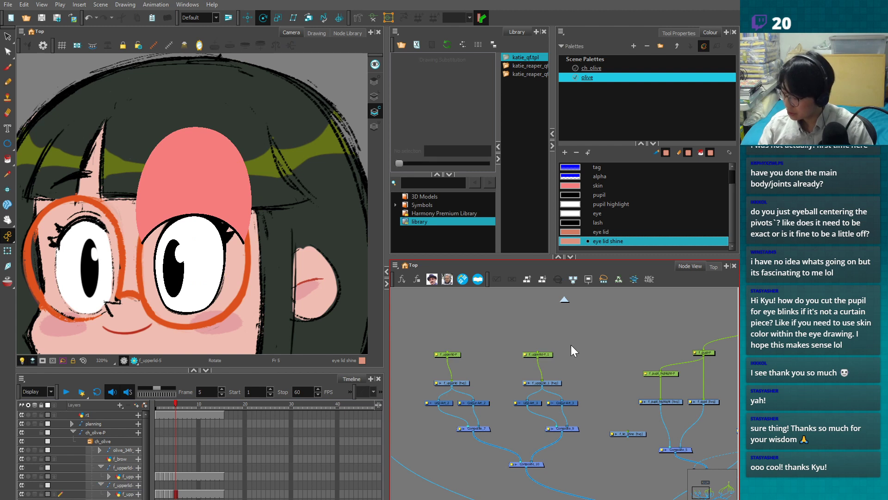
- Select the first drawing of the duplicated eyelid node and activate the Reposition All Drawings tool on its line art layer
{"action": "left_click", "coordinate": [548, 383]}
{"action": "left_click", "coordinate": [158, 494]}
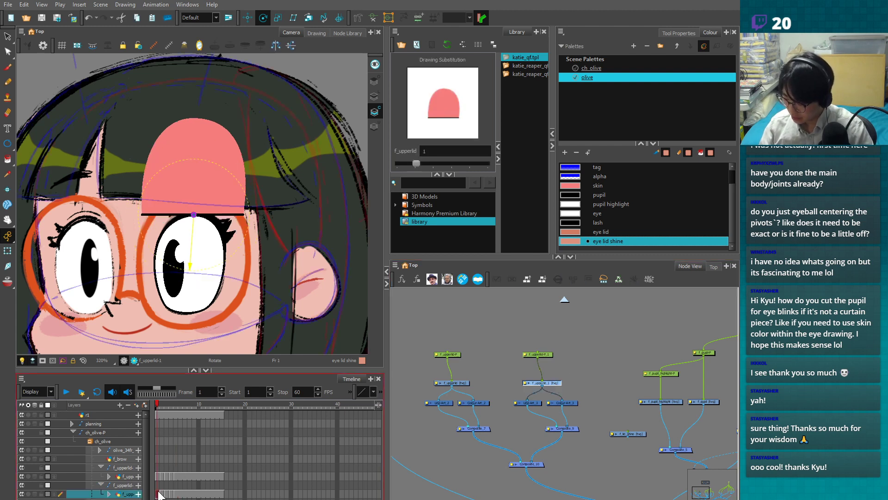
{"action": "key", "text": "alt+o"}
{"action": "left_click", "coordinate": [7, 37]}
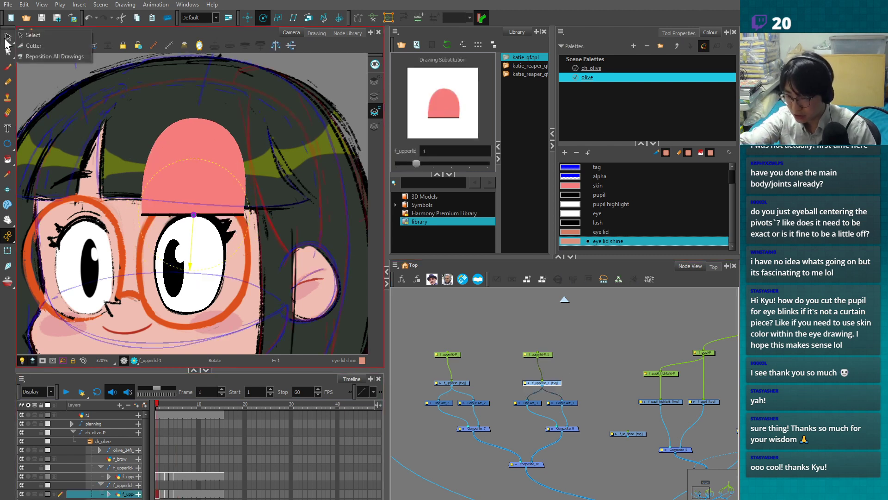
{"action": "left_click", "coordinate": [69, 56]}
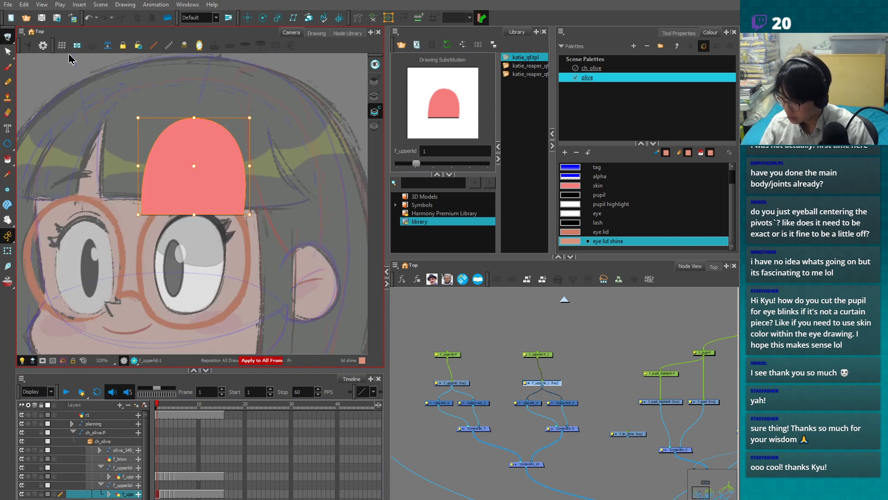
{"action": "left_click", "coordinate": [376, 95]}
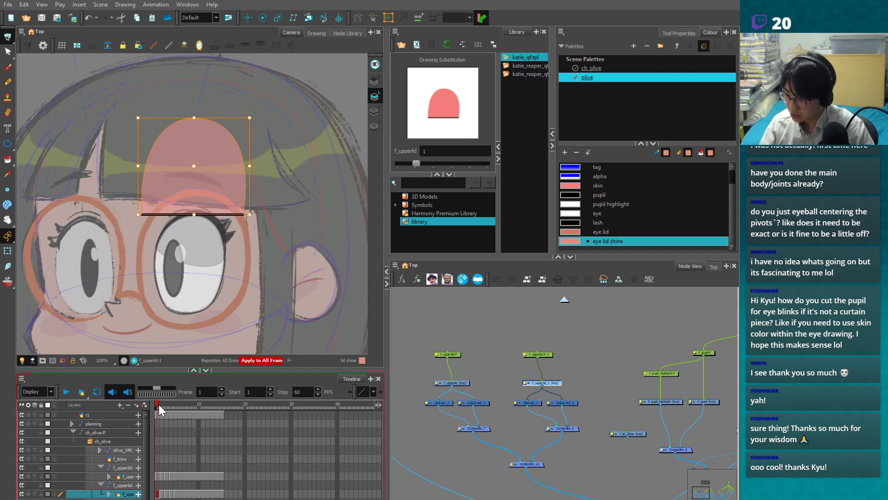
- Step through the duplicated eyelid's five drawings to examine their shapes, returning to frame 1
{"action": "key", "text": "period"}
{"action": "key", "text": "period"}
{"action": "key", "text": "period"}
{"action": "key", "text": "period"}
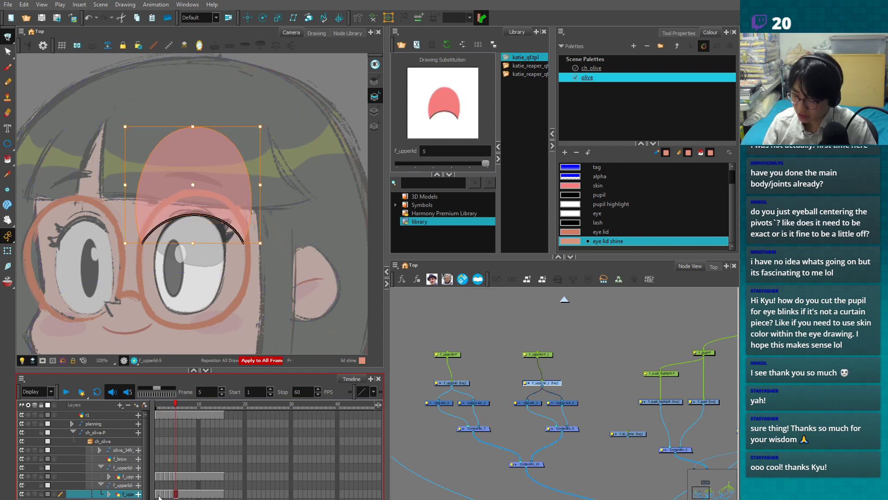
{"action": "left_click", "coordinate": [158, 494]}
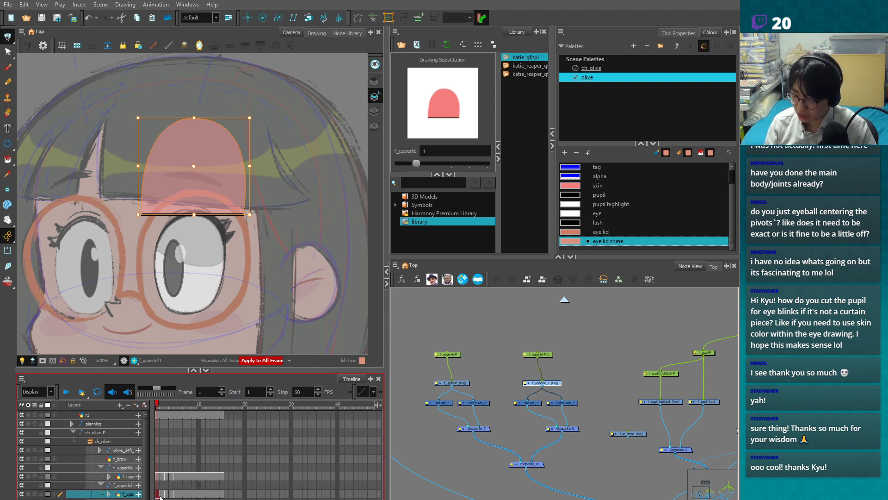
{"action": "left_click", "coordinate": [163, 495]}
{"action": "left_click", "coordinate": [166, 495]}
{"action": "left_click", "coordinate": [171, 494]}
{"action": "left_click", "coordinate": [175, 494]}
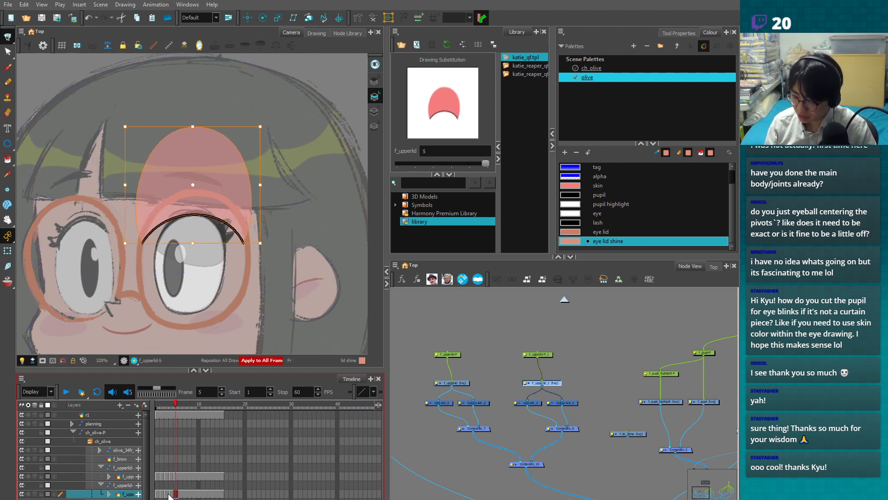
{"action": "left_click", "coordinate": [157, 494]}
- Flip all the duplicated eyelid drawings vertically with the Reposition All Drawings tool
{"action": "left_click", "coordinate": [196, 169]}
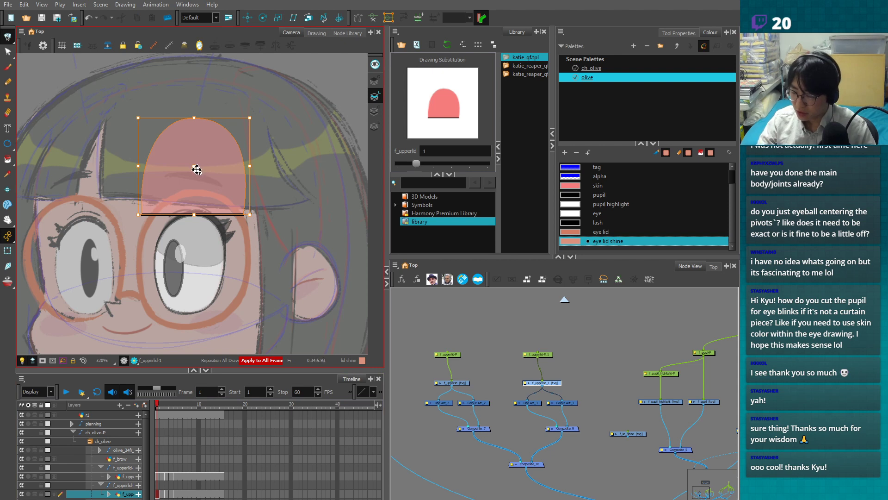
{"action": "left_click", "coordinate": [697, 33]}
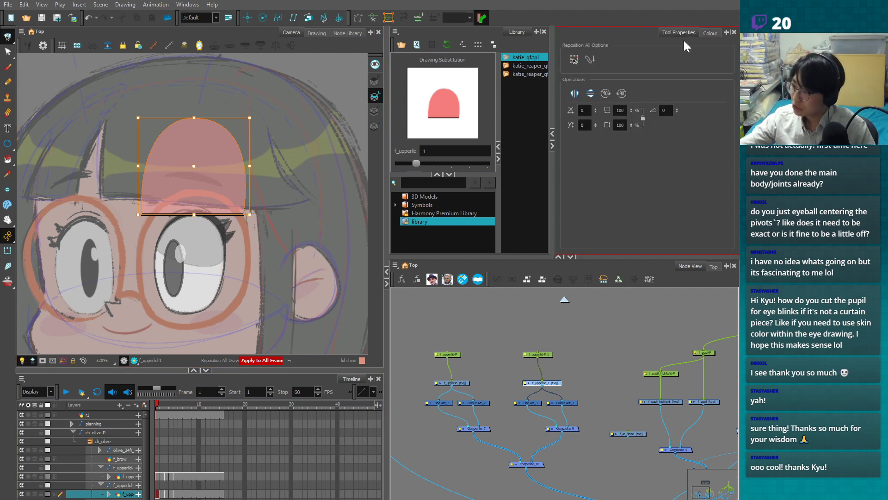
{"action": "left_click", "coordinate": [591, 93]}
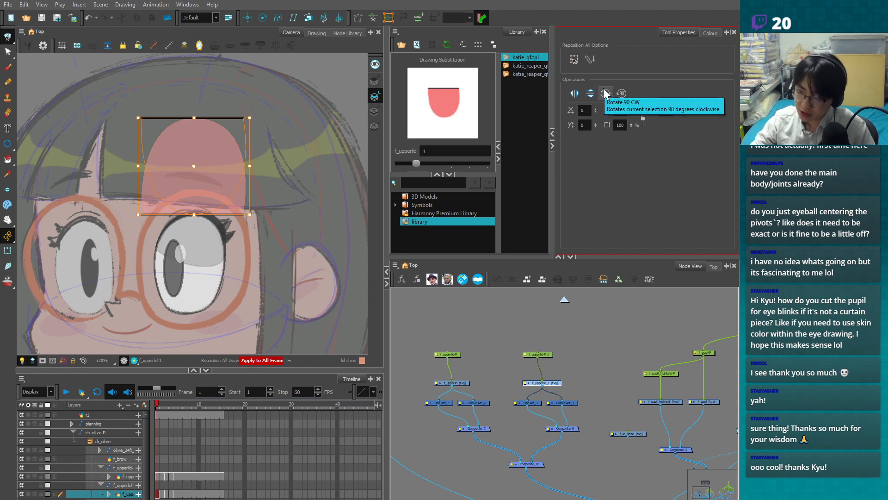
- Move all the lower-lid drawings down below the eye and nudge them sideways so the lid line meets the eye's bottom edge
{"action": "left_click", "coordinate": [194, 167]}
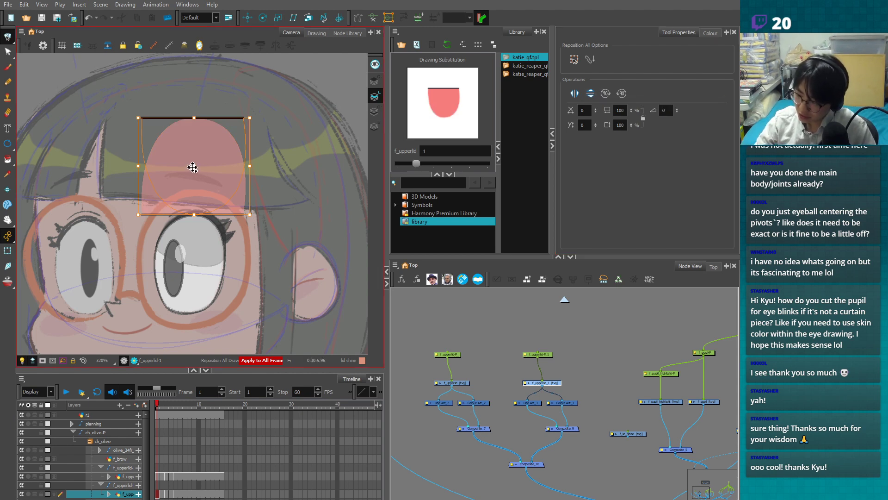
{"action": "left_click_drag", "start_coordinate": [192, 186], "coordinate": [192, 357]}
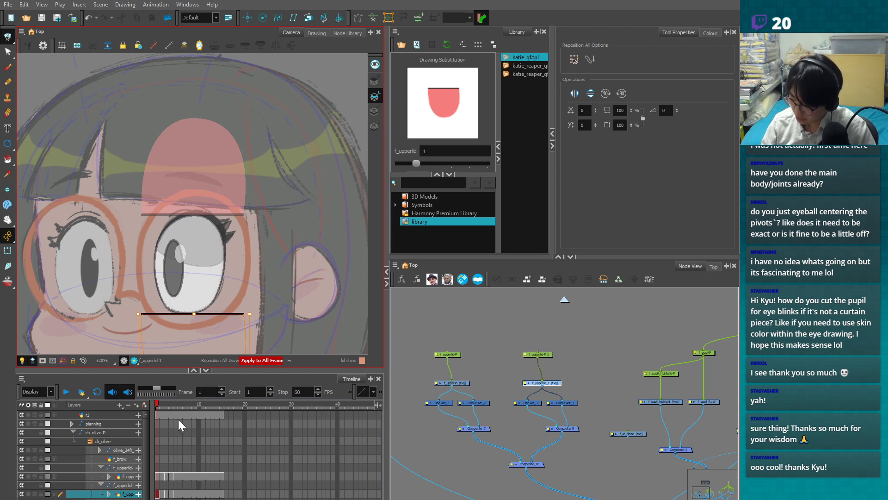
{"action": "left_click", "coordinate": [375, 65]}
{"action": "mouse_move", "coordinate": [162, 404]}
{"action": "left_mouse_down"}
{"action": "mouse_move", "coordinate": [176, 412]}
{"action": "mouse_move", "coordinate": [156, 412]}
{"action": "mouse_move", "coordinate": [176, 414]}
{"action": "left_mouse_up"}
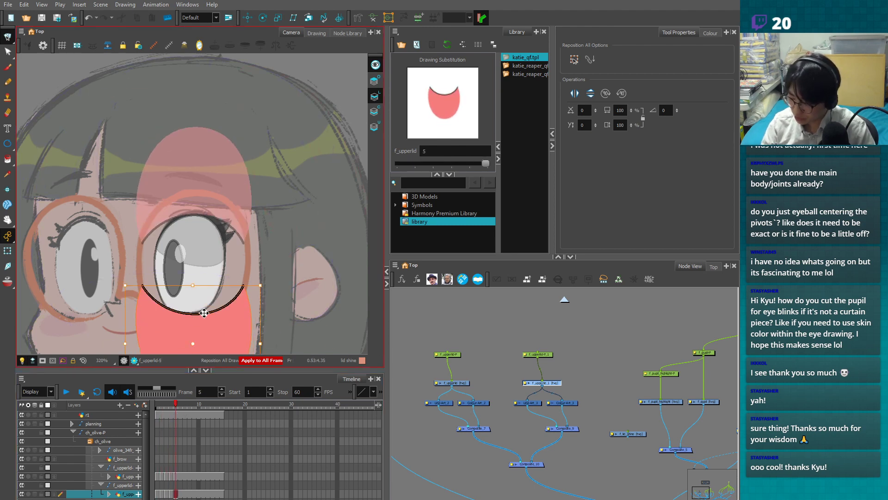
{"action": "left_click_drag", "start_coordinate": [193, 344], "coordinate": [186, 345]}
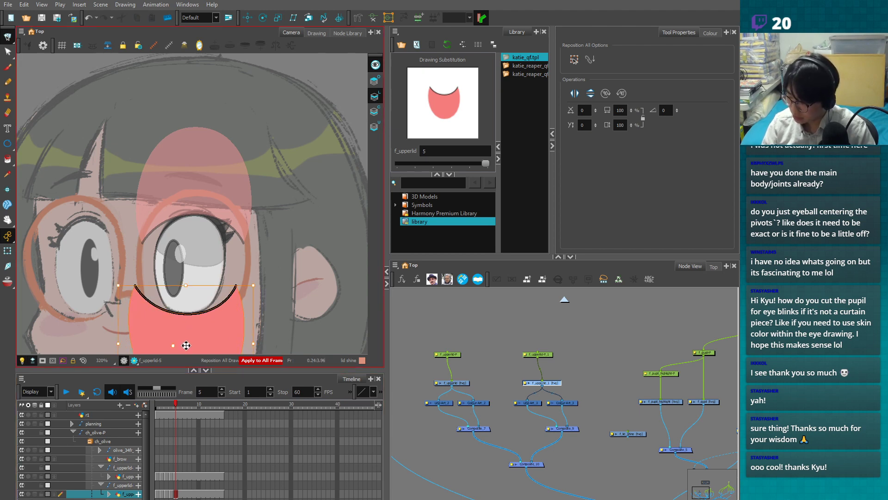
{"action": "left_click_drag", "start_coordinate": [171, 404], "coordinate": [160, 406]}
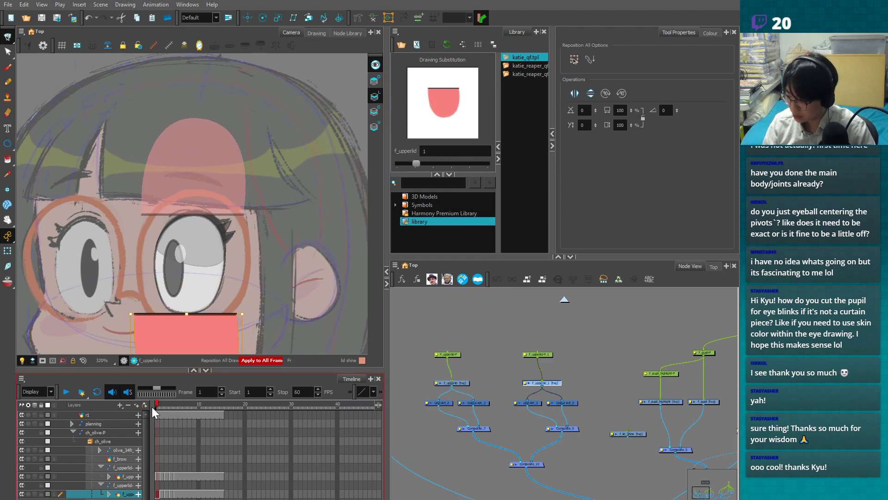
{"action": "left_click", "coordinate": [7, 251]}
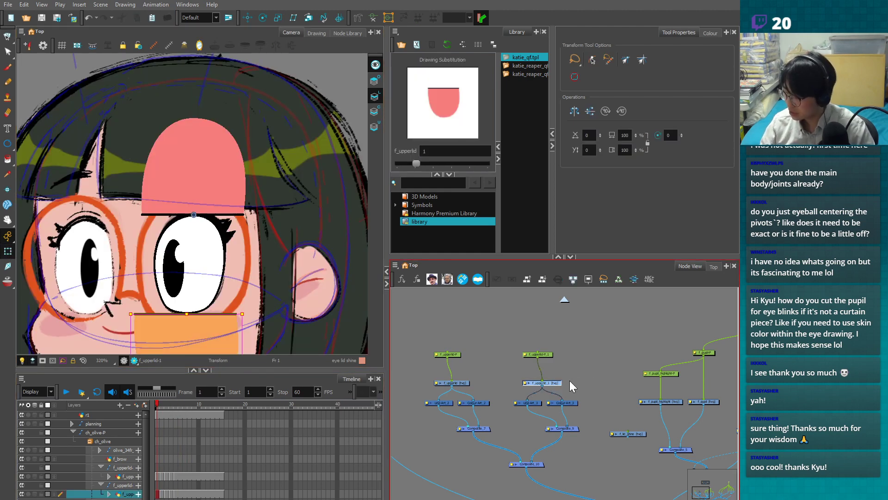
- Rename the duplicated eyelid drawing node to f_lowerlid
{"action": "double_click", "coordinate": [558, 382]}
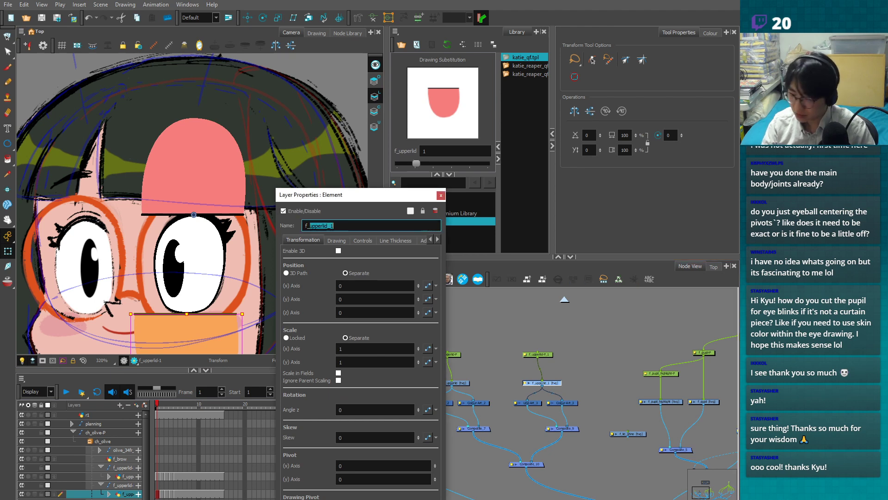
{"action": "type", "text": "lower"}
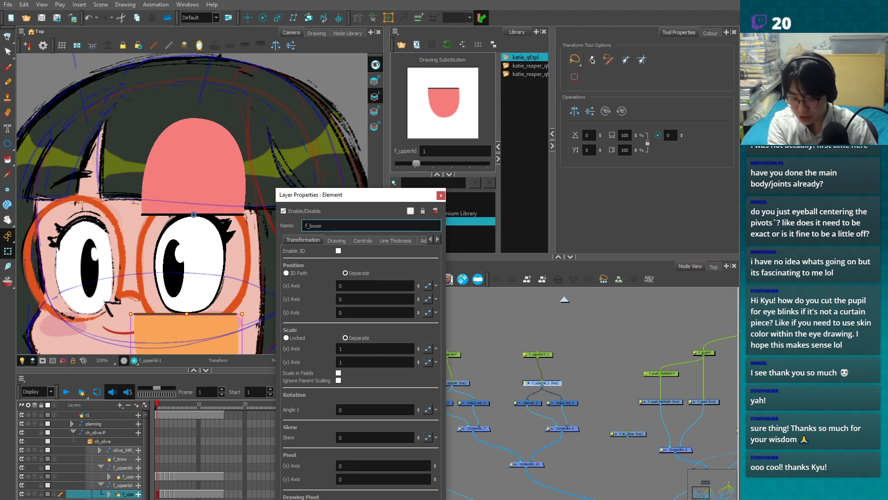
{"action": "left_click", "coordinate": [442, 195]}
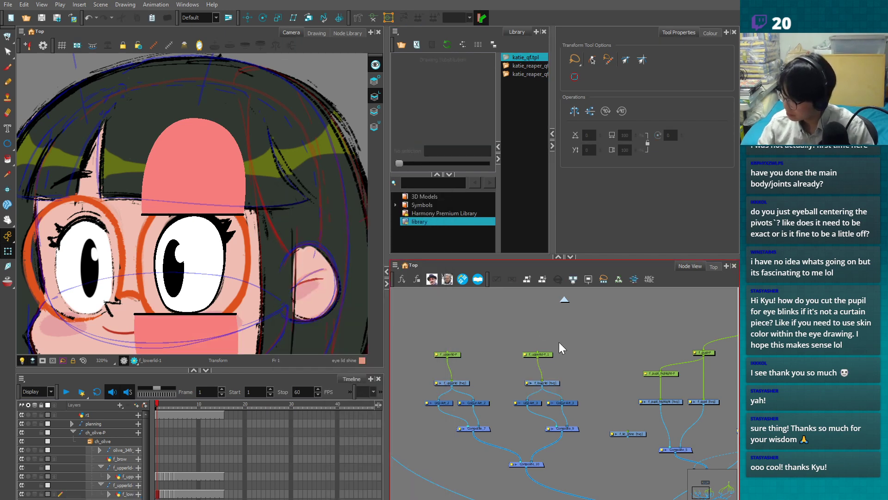
- Rename the duplicated eyelid's peg to f_lowerlid-P
{"action": "double_click", "coordinate": [538, 354]}
{"action": "left_click_drag", "start_coordinate": [310, 225], "coordinate": [338, 225]}
{"action": "type", "text": "lower"}
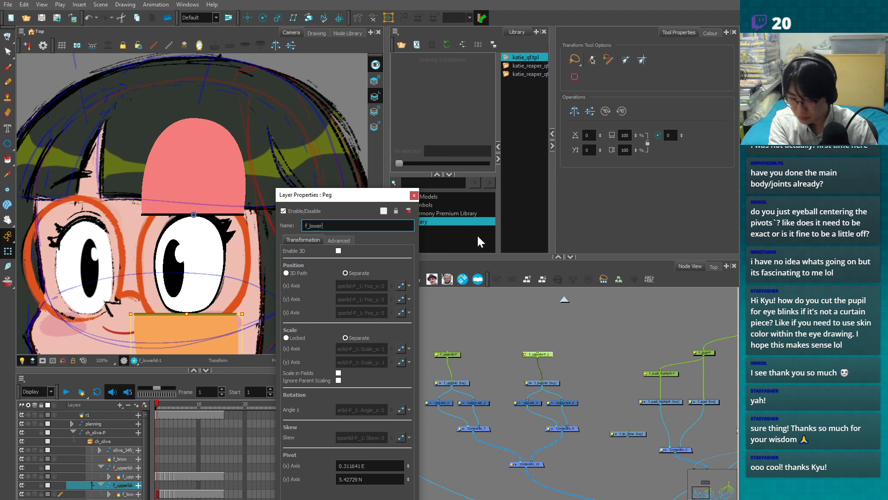
{"action": "type", "text": "_lid"}
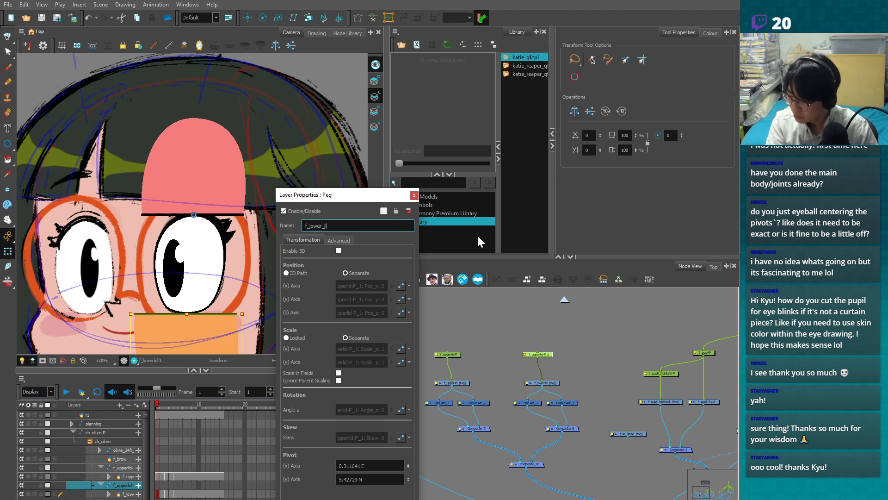
{"action": "left_click", "coordinate": [414, 195]}
{"action": "left_click", "coordinate": [545, 382]}
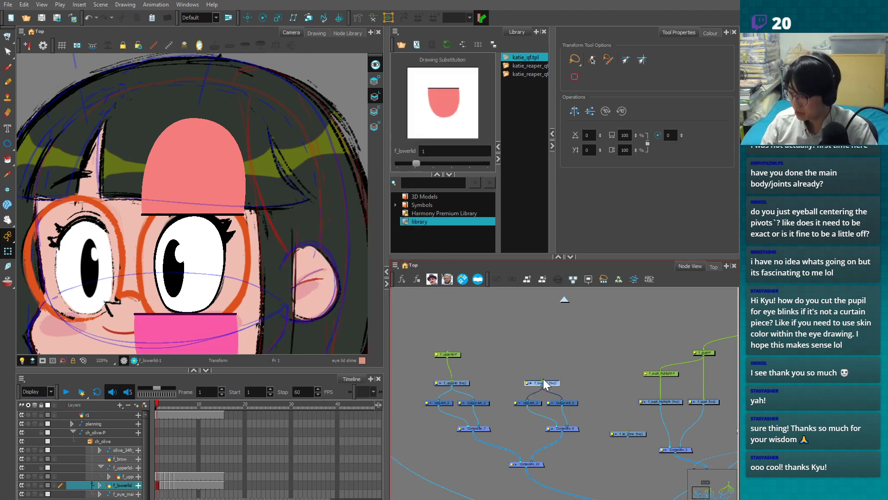
{"action": "key", "text": "ctrl+p"}
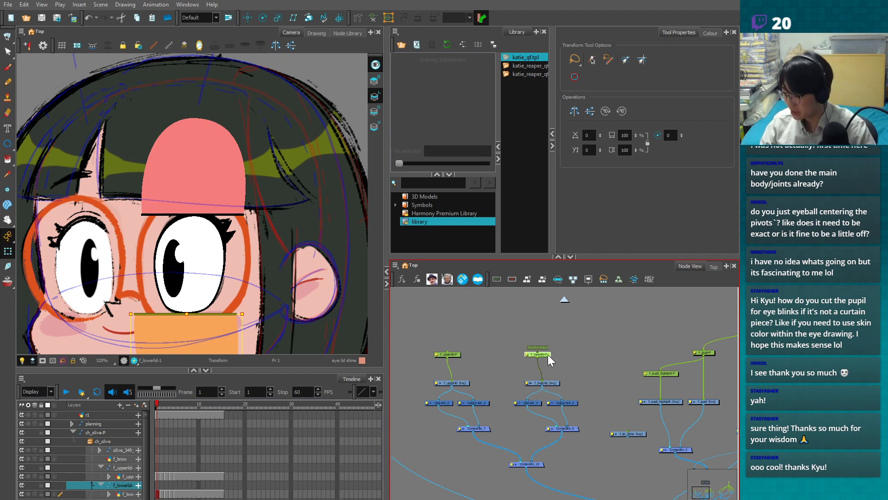
{"action": "left_click", "coordinate": [543, 383]}
{"action": "scroll", "coordinate": [551, 384], "scroll_direction": "up", "scroll_amount": 2}
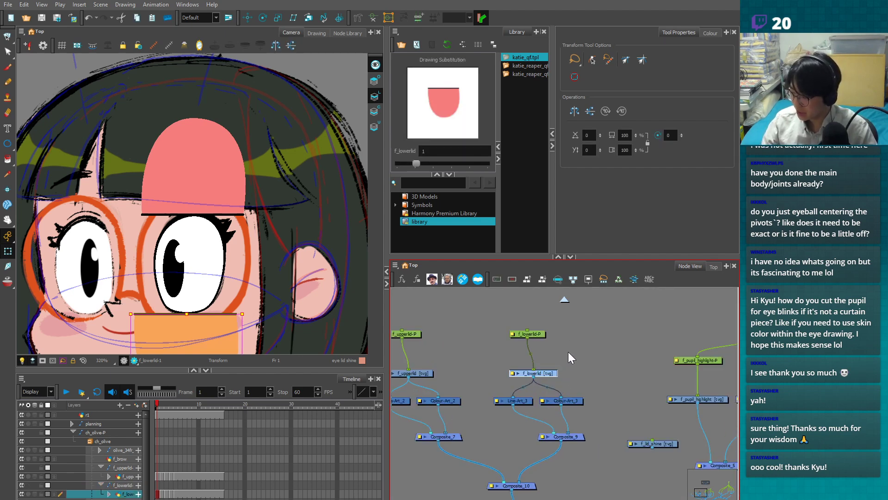
{"action": "left_click_drag", "start_coordinate": [568, 352], "coordinate": [587, 376]}
{"action": "scroll", "coordinate": [597, 345], "scroll_direction": "down", "scroll_amount": 1}
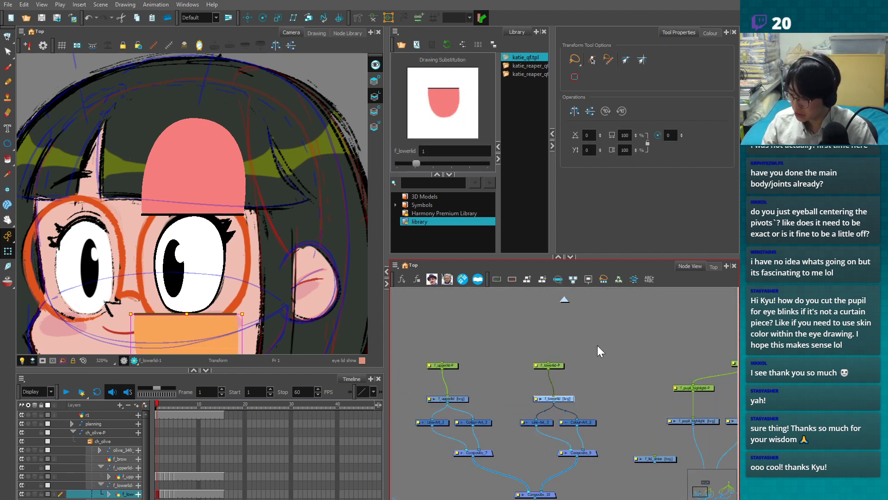
- Set the f_lowerlid-P peg's pivot at the bottom of the eye on the lower lid line, using the Rotate tool
{"action": "left_click", "coordinate": [544, 365]}
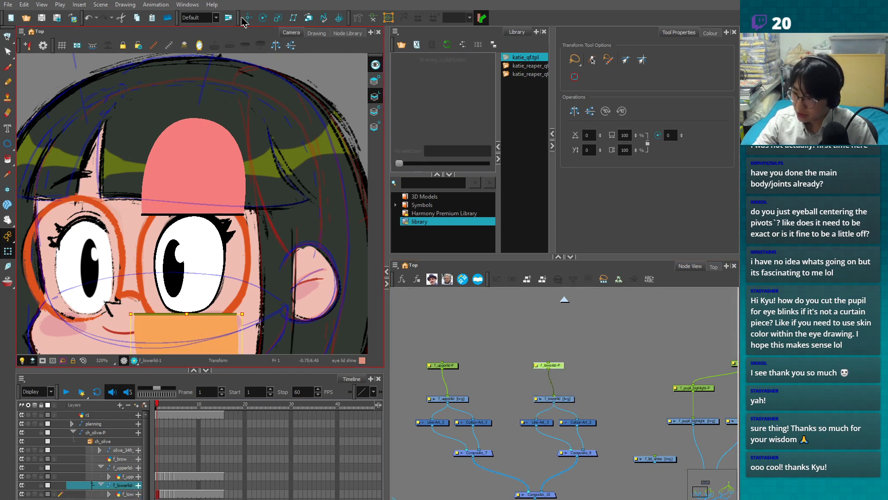
{"action": "left_click", "coordinate": [263, 18]}
{"action": "scroll", "coordinate": [277, 194], "scroll_direction": "down", "scroll_amount": 2}
{"action": "left_click_drag", "start_coordinate": [287, 305], "coordinate": [294, 186]}
{"action": "scroll", "coordinate": [294, 187], "scroll_direction": "down", "scroll_amount": 2}
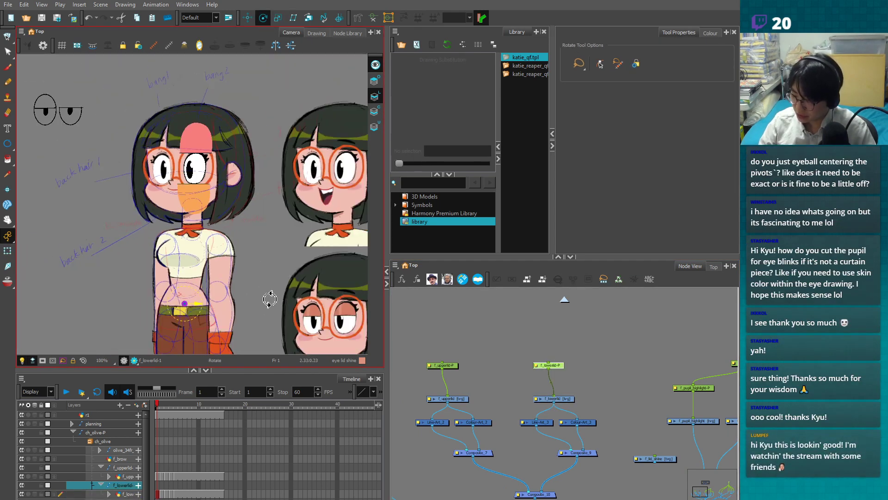
{"action": "scroll", "coordinate": [245, 239], "scroll_direction": "up", "scroll_amount": 2}
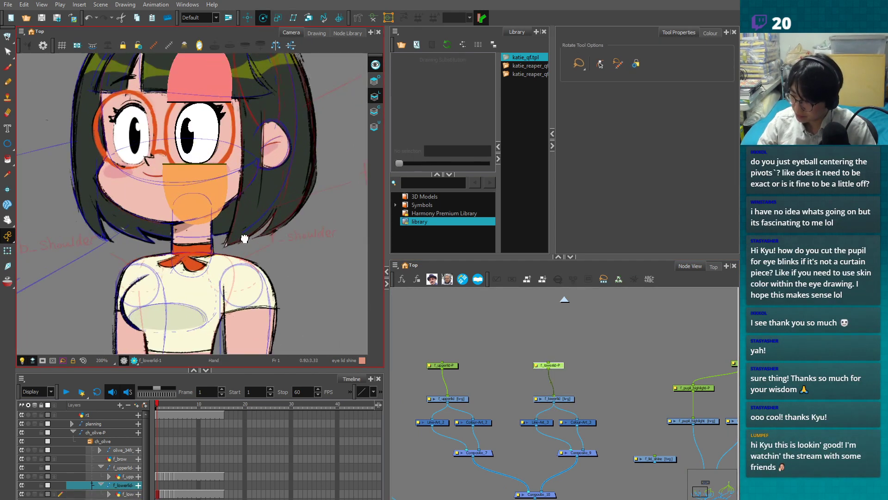
{"action": "scroll", "coordinate": [244, 239], "scroll_direction": "up", "scroll_amount": 3}
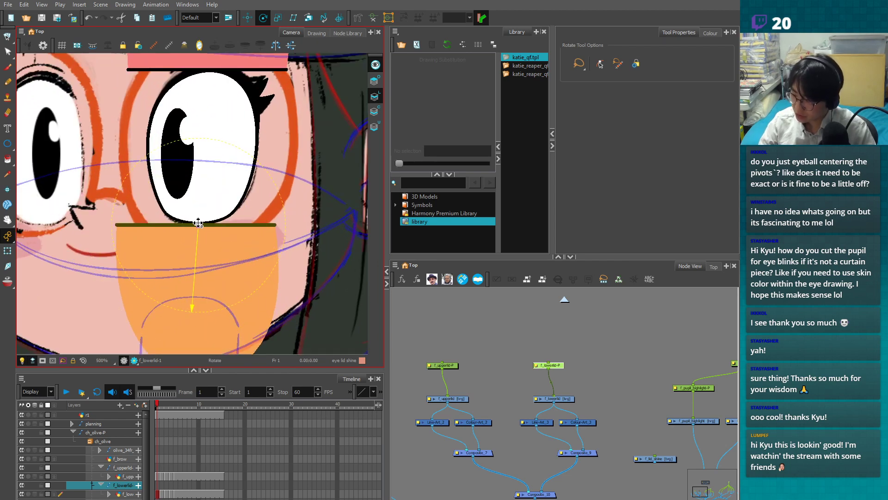
{"action": "scroll", "coordinate": [198, 223], "scroll_direction": "down", "scroll_amount": 2}
{"action": "key", "text": "shift+t"}
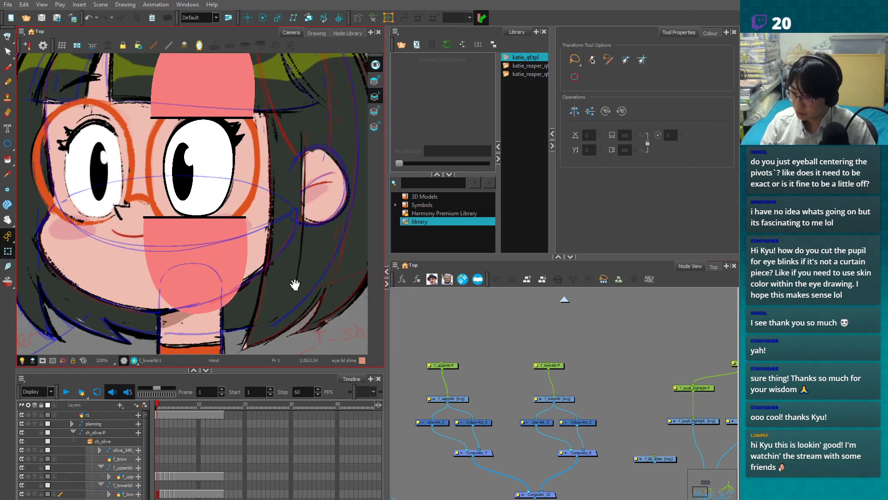
{"action": "left_click_drag", "start_coordinate": [294, 284], "coordinate": [284, 341]}
{"action": "mouse_move", "coordinate": [157, 405]}
{"action": "left_mouse_down"}
{"action": "mouse_move", "coordinate": [188, 405]}
{"action": "mouse_move", "coordinate": [142, 409]}
{"action": "left_mouse_up"}
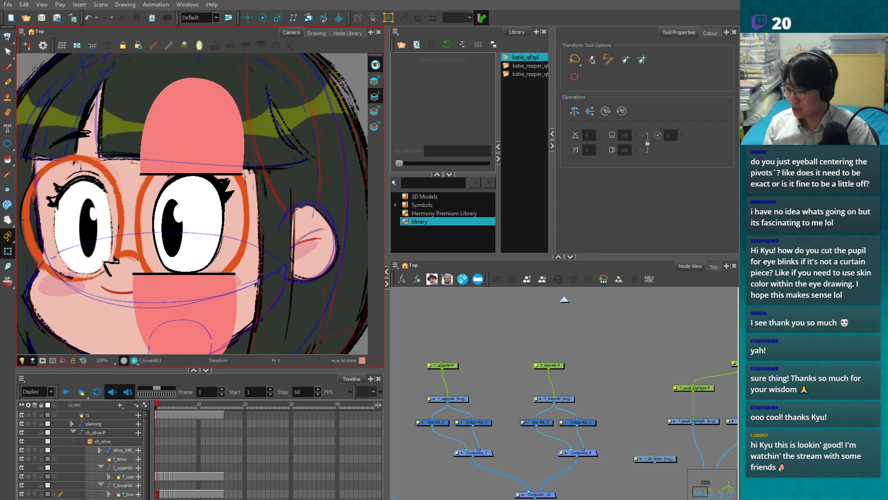
- Align the upper-lid and lower-lid pegs directly above their drawing nodes
{"action": "left_click_drag", "start_coordinate": [388, 300], "coordinate": [397, 302]}
{"action": "scroll", "coordinate": [309, 313], "scroll_direction": "down", "scroll_amount": 2}
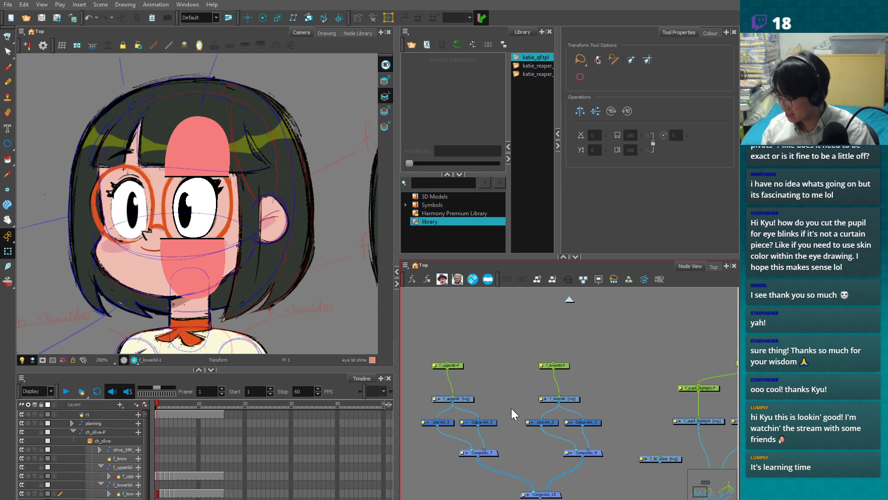
{"action": "left_click_drag", "start_coordinate": [461, 365], "coordinate": [469, 366]}
{"action": "left_click", "coordinate": [500, 373]}
{"action": "left_click_drag", "start_coordinate": [562, 365], "coordinate": [568, 364]}
{"action": "left_click", "coordinate": [583, 370]}
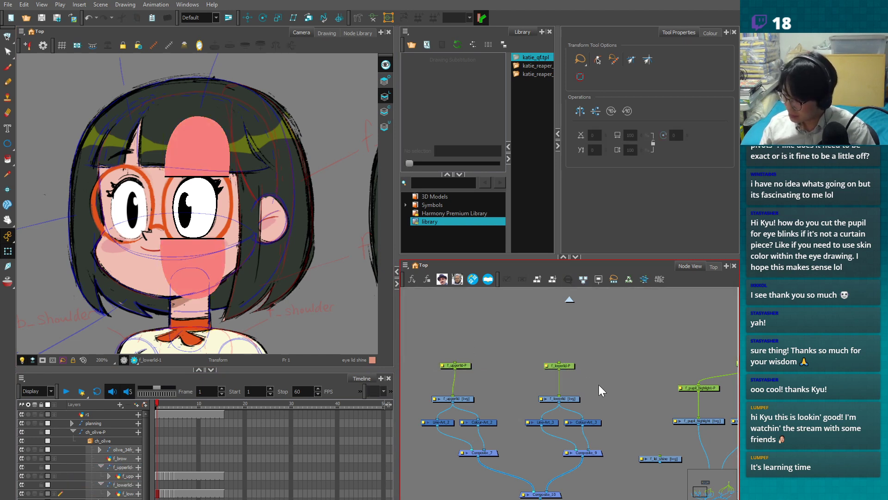
- Move the unconnected cutter node below the eyelid composite and raise the f_lid_shine node level with the eyelid drawings
{"action": "left_click_drag", "start_coordinate": [599, 390], "coordinate": [578, 321]}
{"action": "scroll", "coordinate": [576, 402], "scroll_direction": "down", "scroll_amount": 2}
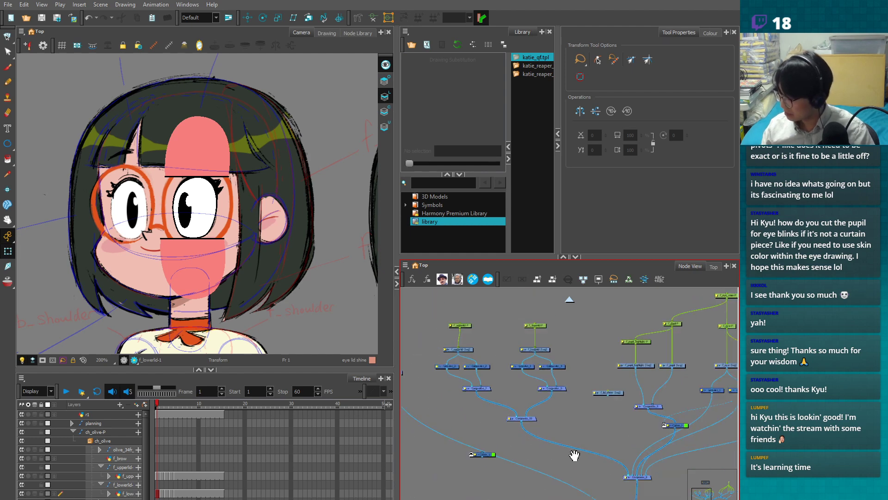
{"action": "left_click_drag", "start_coordinate": [490, 455], "coordinate": [600, 471]}
{"action": "left_click_drag", "start_coordinate": [551, 457], "coordinate": [492, 434]}
{"action": "left_click_drag", "start_coordinate": [617, 392], "coordinate": [592, 350]}
{"action": "left_click_drag", "start_coordinate": [427, 301], "coordinate": [552, 417]}
{"action": "scroll", "coordinate": [565, 370], "scroll_direction": "up", "scroll_amount": 3}
- Nudge Composite_9 into place beneath the lower lid's line art and colour art nodes
{"action": "left_click", "coordinate": [577, 352]}
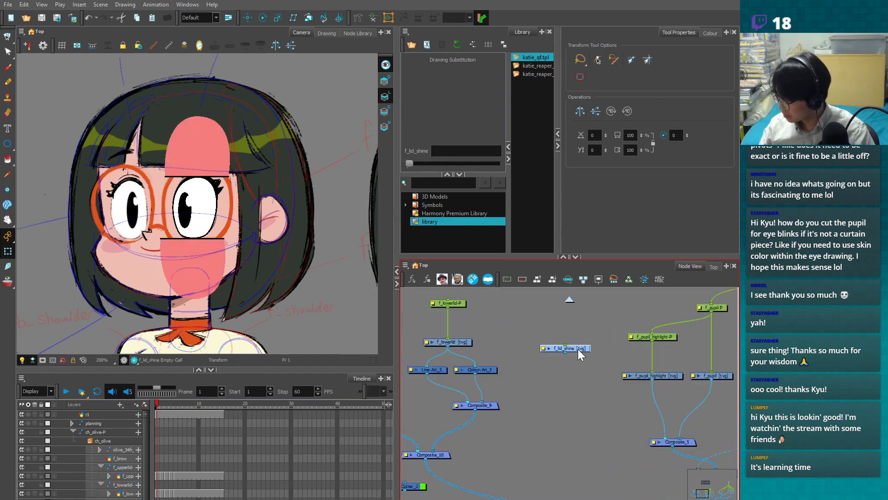
{"action": "scroll", "coordinate": [578, 349], "scroll_direction": "up", "scroll_amount": 1}
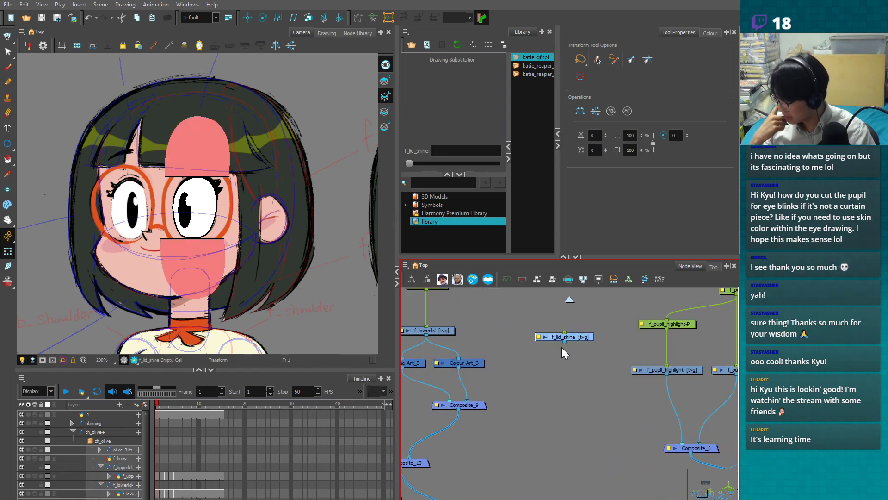
{"action": "left_click", "coordinate": [477, 406]}
{"action": "scroll", "coordinate": [471, 415], "scroll_direction": "down", "scroll_amount": 1}
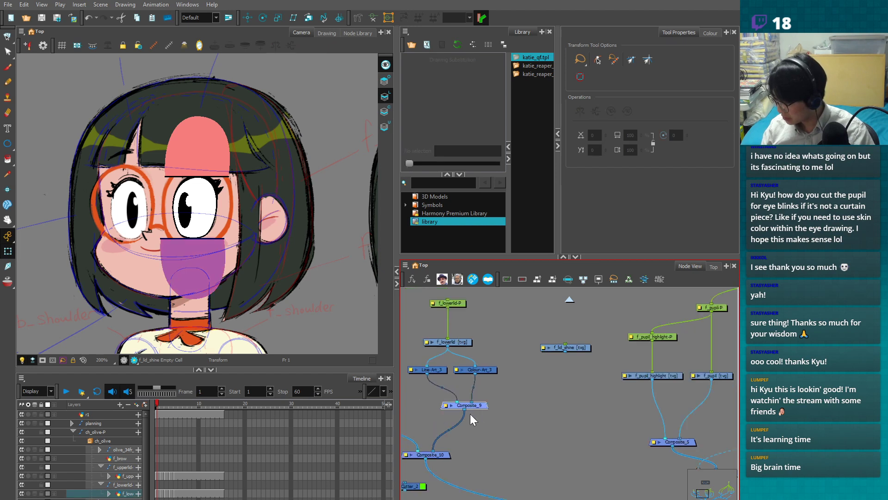
{"action": "left_click", "coordinate": [522, 434]}
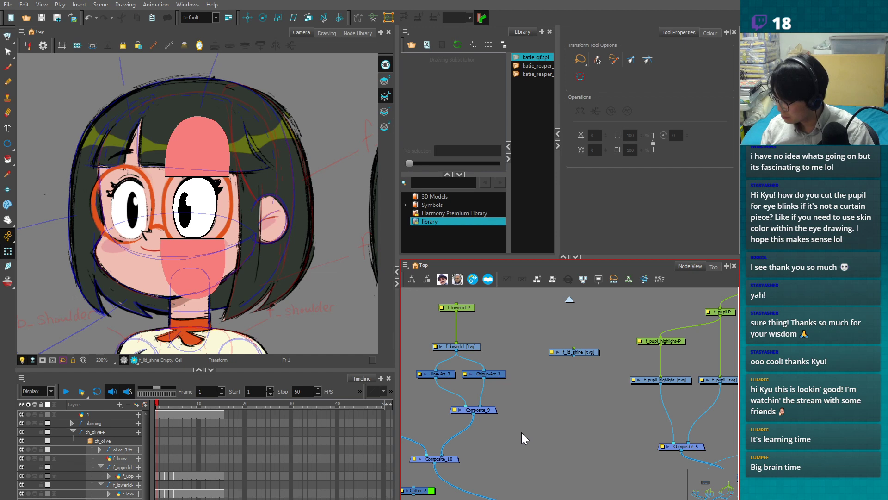
- Connect f_lid_shine to Composite_10 and draw a tall, narrow rectangle across the near eye on it in the eye lid shine colour
{"action": "left_click", "coordinate": [577, 351]}
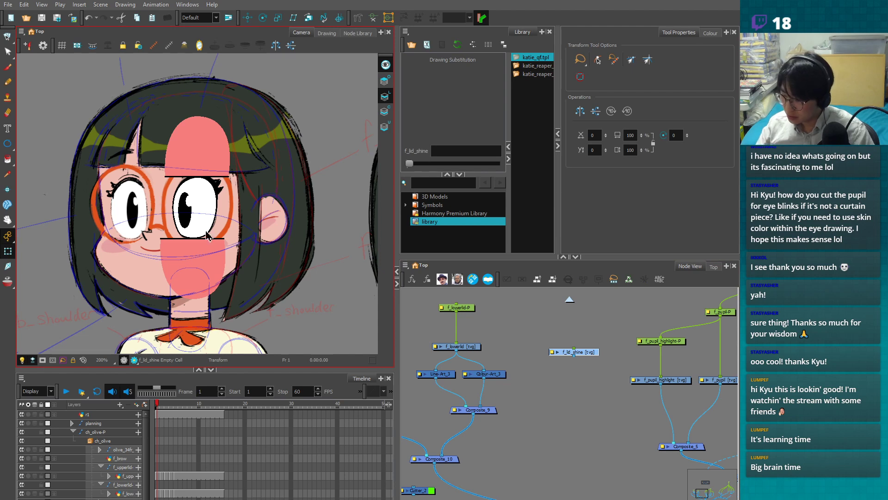
{"action": "left_click", "coordinate": [7, 144]}
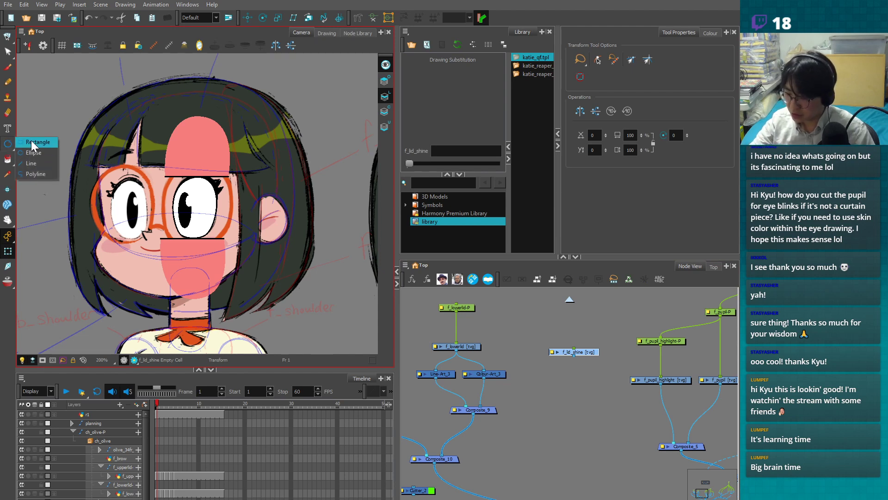
{"action": "left_click", "coordinate": [32, 141]}
{"action": "left_click_drag", "start_coordinate": [264, 257], "coordinate": [301, 283]}
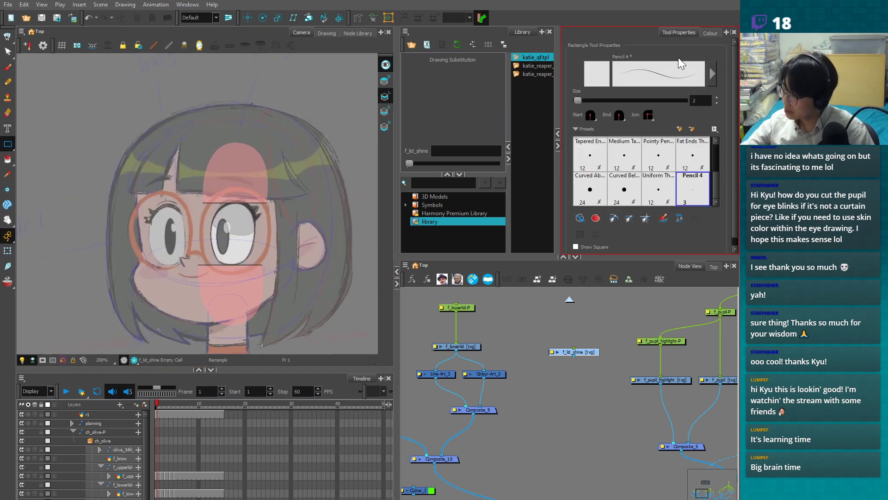
{"action": "left_click", "coordinate": [710, 33]}
{"action": "scroll", "coordinate": [234, 204], "scroll_direction": "up", "scroll_amount": 3}
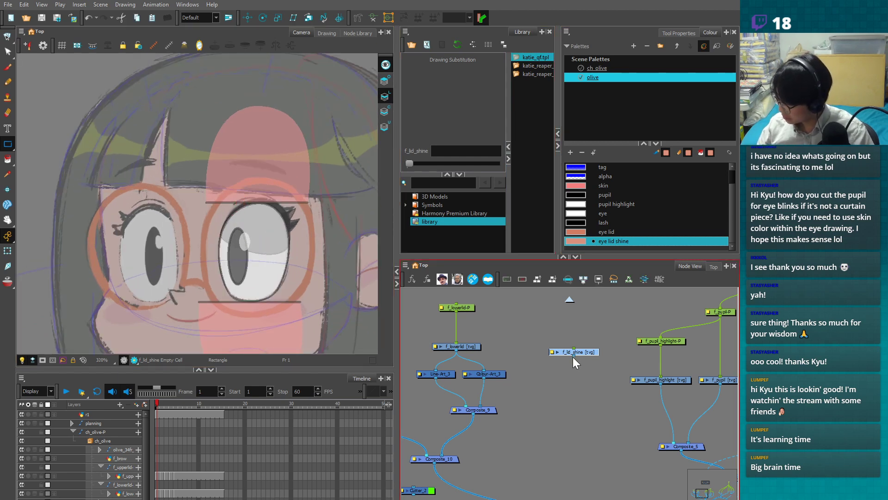
{"action": "left_click_drag", "start_coordinate": [573, 356], "coordinate": [478, 465]}
{"action": "mouse_move", "coordinate": [244, 188]}
{"action": "left_mouse_down"}
{"action": "mouse_move", "coordinate": [261, 317]}
{"action": "mouse_move", "coordinate": [248, 284]}
{"action": "left_mouse_up"}
- Round the top and bottom corners of the lid shine rectangle on the near eye by editing its contour
{"action": "key", "text": "alt+q"}
{"action": "key", "text": "2"}
{"action": "mouse_move", "coordinate": [203, 309]}
{"action": "left_mouse_down"}
{"action": "mouse_move", "coordinate": [208, 327]}
{"action": "mouse_move", "coordinate": [198, 304]}
{"action": "left_mouse_up"}
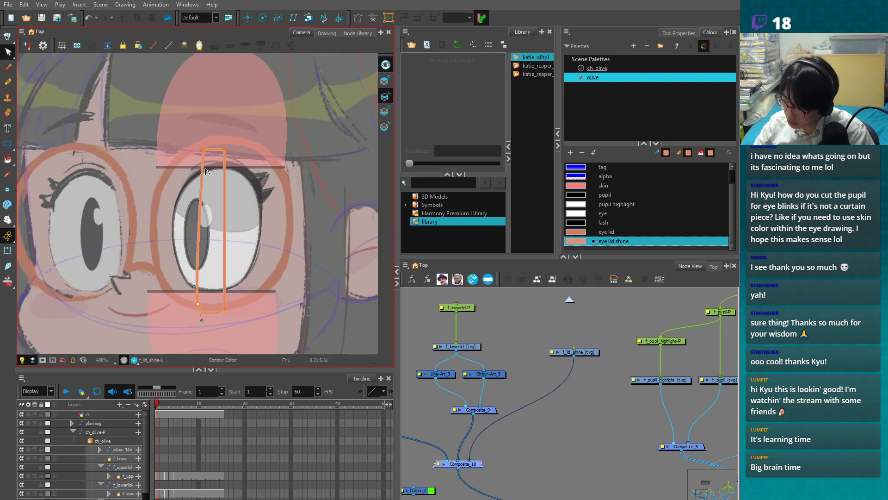
{"action": "left_click_drag", "start_coordinate": [203, 149], "coordinate": [195, 159], "text": "alt"}
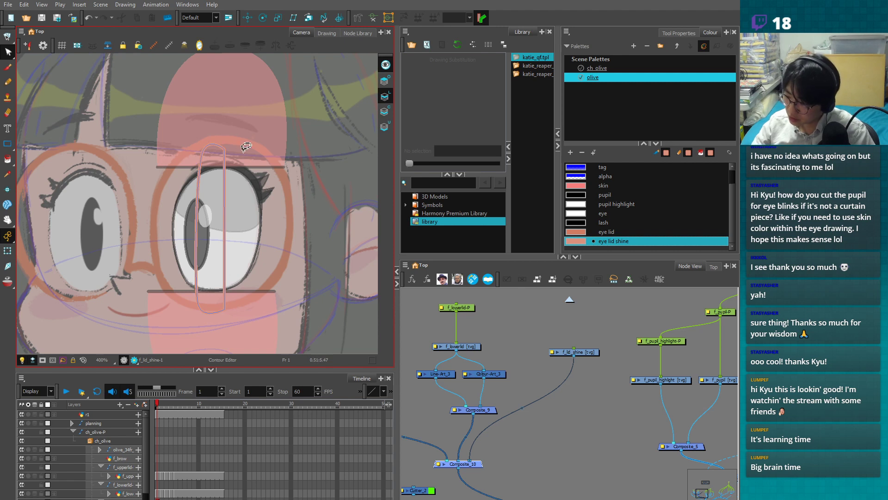
{"action": "key", "text": "2"}
{"action": "left_click_drag", "start_coordinate": [242, 107], "coordinate": [239, 136]}
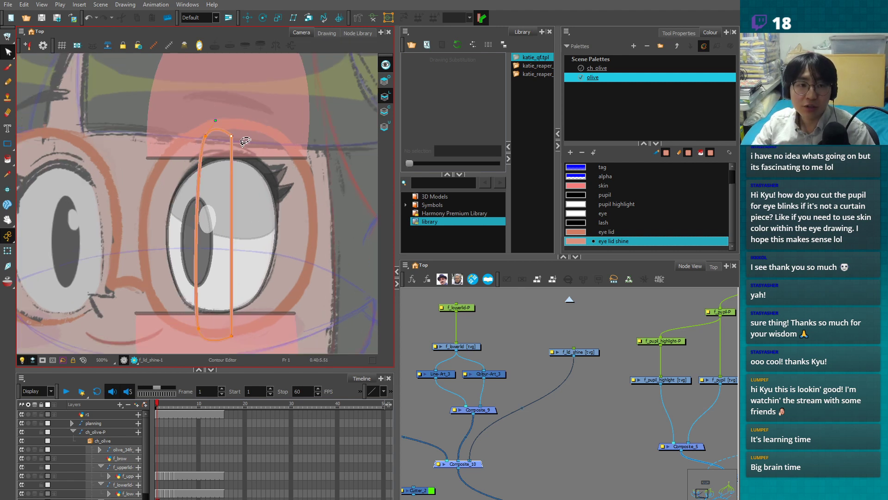
- Bow the lid shine's inner-facing right edge inwards between its upper and lower corner points
{"action": "left_click_drag", "start_coordinate": [231, 136], "coordinate": [222, 167], "text": "alt"}
{"action": "left_click_drag", "start_coordinate": [241, 104], "coordinate": [213, 131], "text": "alt"}
{"action": "left_click", "coordinate": [231, 336]}
{"action": "mouse_move", "coordinate": [237, 325]}
{"action": "left_mouse_down"}
{"action": "mouse_move", "coordinate": [226, 337]}
{"action": "mouse_move", "coordinate": [212, 293]}
{"action": "left_mouse_up"}
- Curve the lid shine's left edge outwards from its upper and lower corner points
{"action": "left_click", "coordinate": [206, 135]}
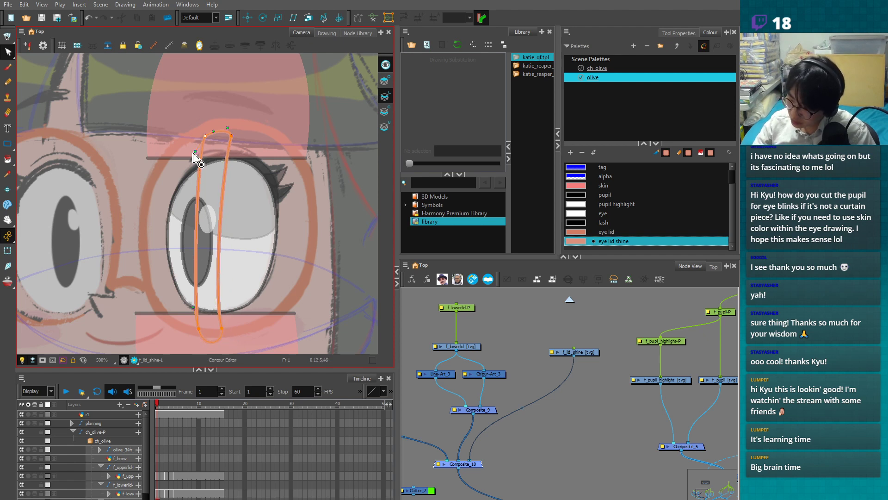
{"action": "left_click_drag", "start_coordinate": [195, 169], "coordinate": [185, 165]}
{"action": "left_click_drag", "start_coordinate": [211, 131], "coordinate": [206, 140]}
{"action": "left_click_drag", "start_coordinate": [185, 171], "coordinate": [216, 173]}
{"action": "left_click", "coordinate": [199, 328]}
{"action": "left_click_drag", "start_coordinate": [195, 307], "coordinate": [201, 328]}
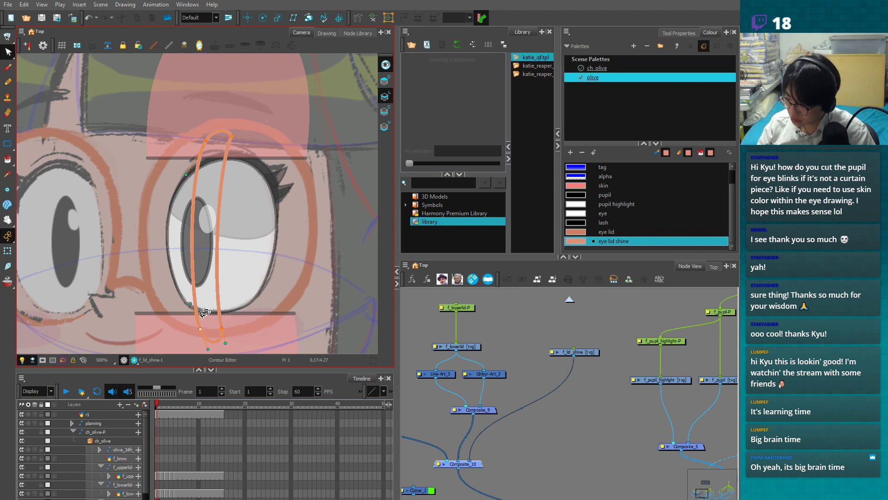
- Smooth the lid shine's upper-left curve and top corner into a slim crescent, then return to transforming layers
{"action": "left_click_drag", "start_coordinate": [187, 175], "coordinate": [183, 184]}
{"action": "left_click_drag", "start_coordinate": [205, 140], "coordinate": [229, 138]}
{"action": "left_click", "coordinate": [231, 135]}
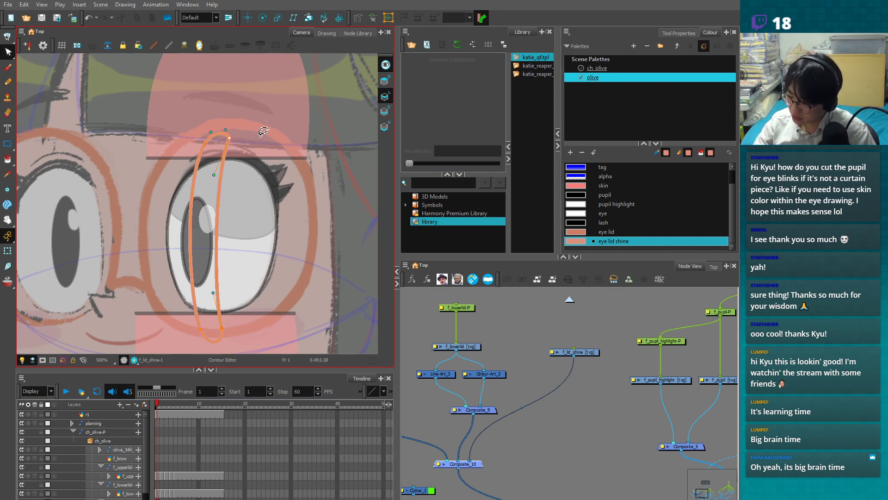
{"action": "left_click", "coordinate": [210, 216]}
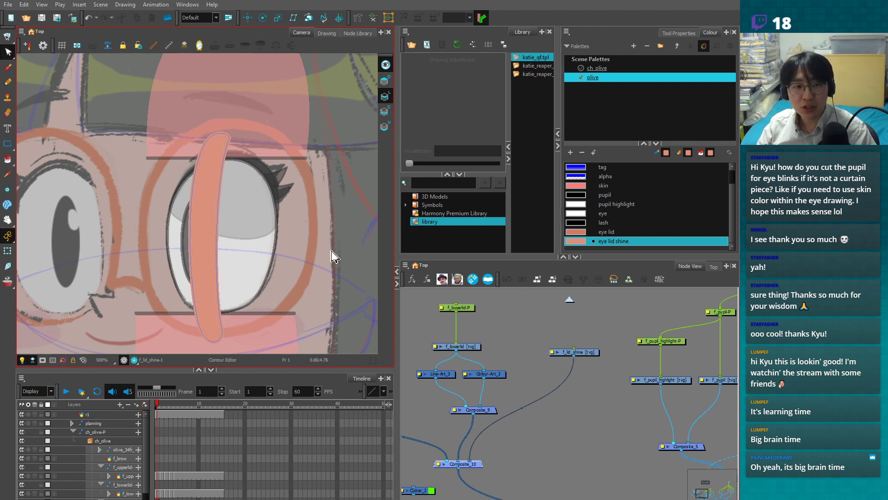
{"action": "key", "text": "alt+s"}
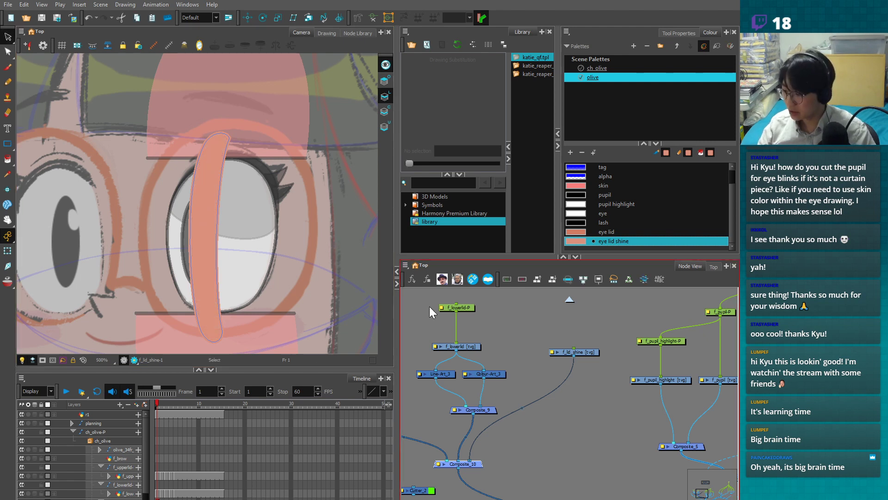
{"action": "left_click", "coordinate": [7, 252]}
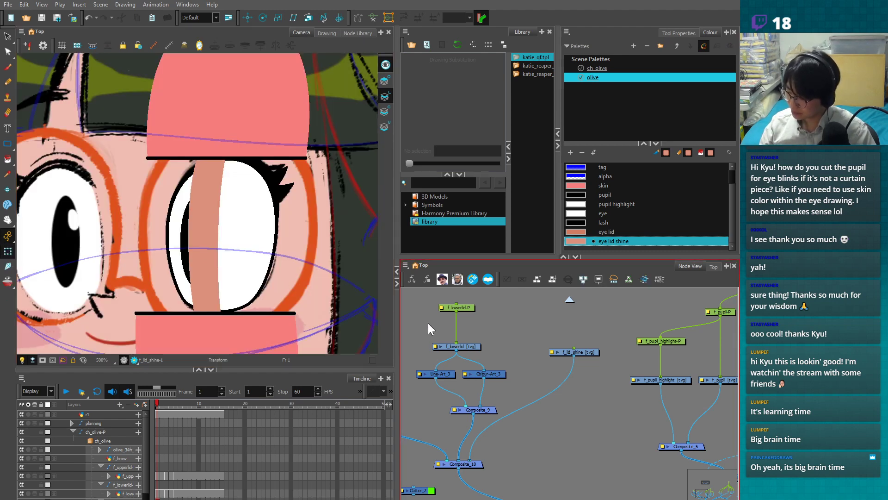
- Lower the eyelid composite, Composite_10, in the node network and add a parent peg to f_lid_shine
{"action": "left_click_drag", "start_coordinate": [535, 419], "coordinate": [549, 368]}
{"action": "scroll", "coordinate": [540, 389], "scroll_direction": "down", "scroll_amount": 1}
{"action": "left_click_drag", "start_coordinate": [557, 414], "coordinate": [572, 429]}
{"action": "mouse_move", "coordinate": [479, 448]}
{"action": "left_mouse_down"}
{"action": "mouse_move", "coordinate": [504, 456]}
{"action": "mouse_move", "coordinate": [536, 440]}
{"action": "mouse_move", "coordinate": [517, 459]}
{"action": "mouse_move", "coordinate": [526, 476]}
{"action": "left_mouse_up"}
{"action": "left_click", "coordinate": [618, 343]}
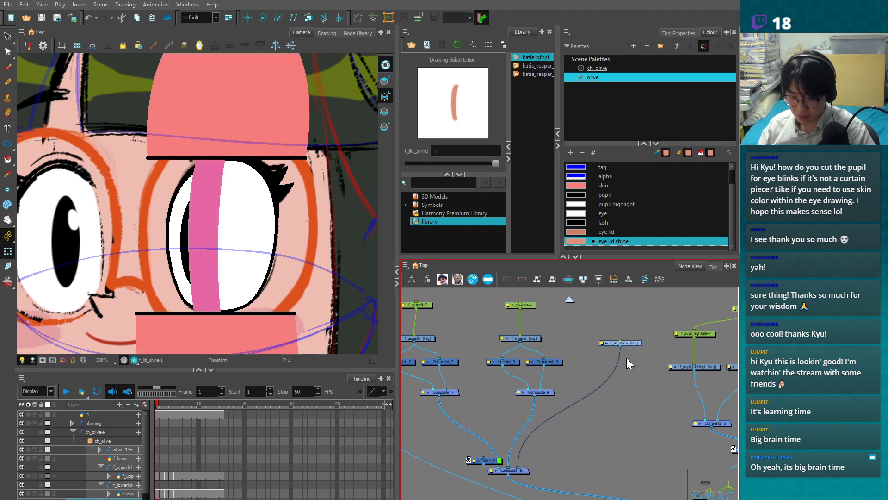
{"action": "key", "text": "ctrl+p"}
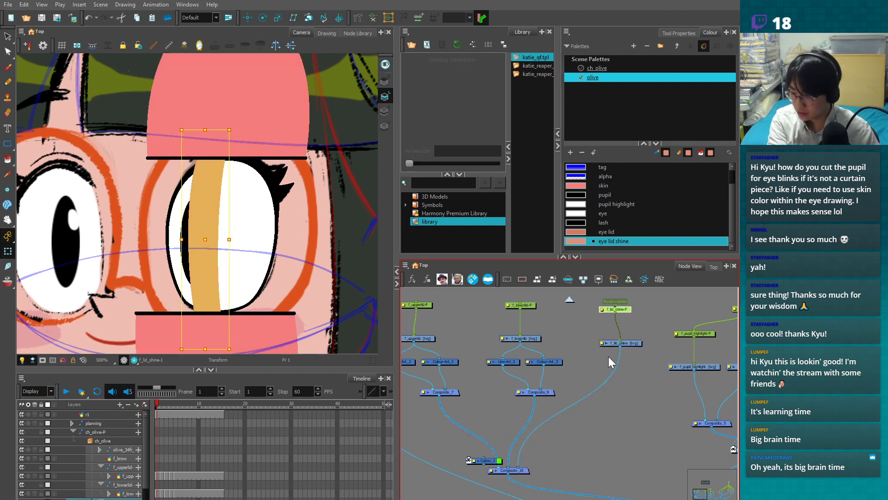
- Insert the loose cutter node into the connection between f_lid_shine and Composite_10, below the shine drawing
{"action": "left_click_drag", "start_coordinate": [541, 393], "coordinate": [535, 395]}
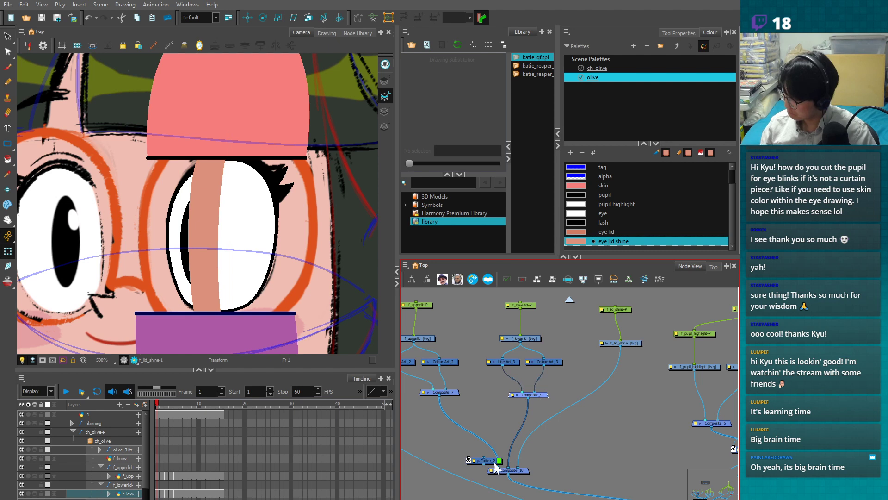
{"action": "left_click_drag", "start_coordinate": [495, 460], "coordinate": [604, 393]}
{"action": "left_click", "coordinate": [635, 344]}
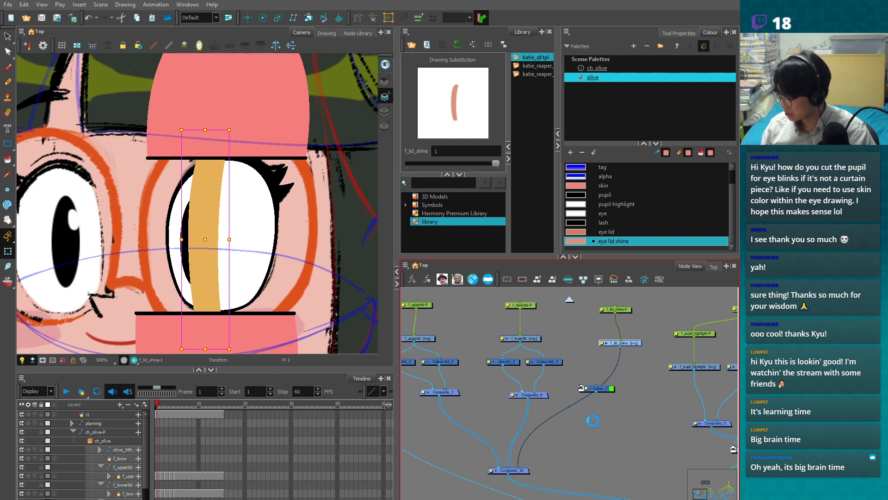
{"action": "left_click", "coordinate": [578, 405]}
{"action": "mouse_move", "coordinate": [607, 391]}
{"action": "left_mouse_down"}
{"action": "mouse_move", "coordinate": [587, 377]}
{"action": "mouse_move", "coordinate": [623, 382]}
{"action": "mouse_move", "coordinate": [616, 384]}
{"action": "left_mouse_up"}
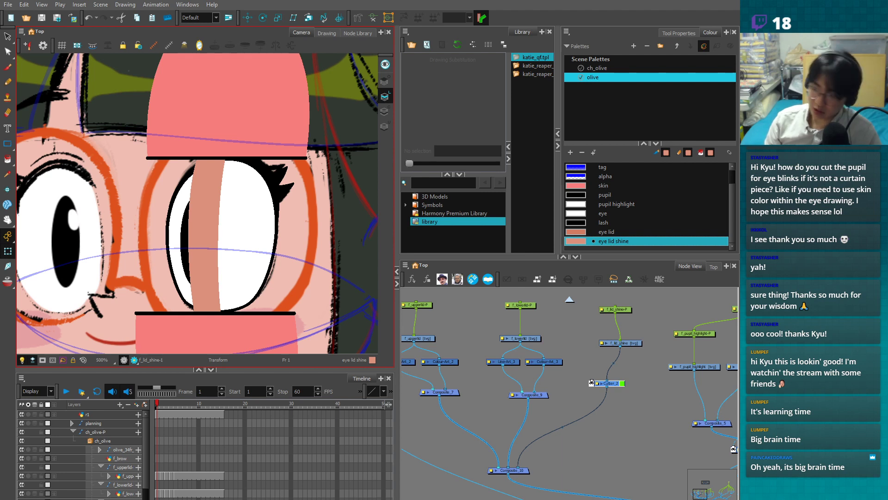
{"action": "mouse_move", "coordinate": [616, 383]}
{"action": "left_mouse_down"}
{"action": "mouse_move", "coordinate": [620, 374]}
{"action": "mouse_move", "coordinate": [625, 393]}
{"action": "mouse_move", "coordinate": [617, 383]}
{"action": "left_mouse_up"}
- Lower the upper-lid and lower-lid composites and place the shine's cutter beside the lower lid's branch
{"action": "left_click_drag", "start_coordinate": [452, 405], "coordinate": [555, 386]}
{"action": "left_click_drag", "start_coordinate": [542, 393], "coordinate": [531, 415]}
{"action": "left_click_drag", "start_coordinate": [614, 379], "coordinate": [601, 394]}
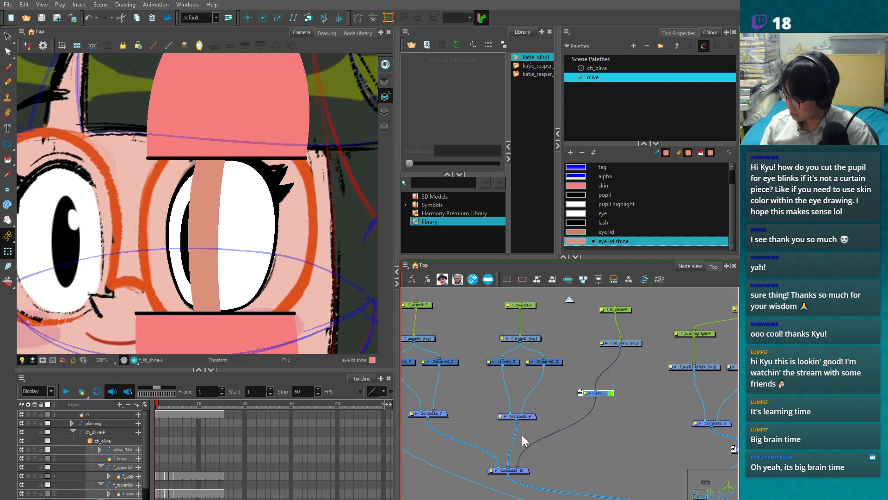
- Reroute the cutter's output into Composite_9 and feed its matte from the lower lid's colour art
{"action": "left_click_drag", "start_coordinate": [518, 467], "coordinate": [522, 415]}
{"action": "left_click_drag", "start_coordinate": [523, 414], "coordinate": [581, 393]}
{"action": "left_click", "coordinate": [545, 371]}
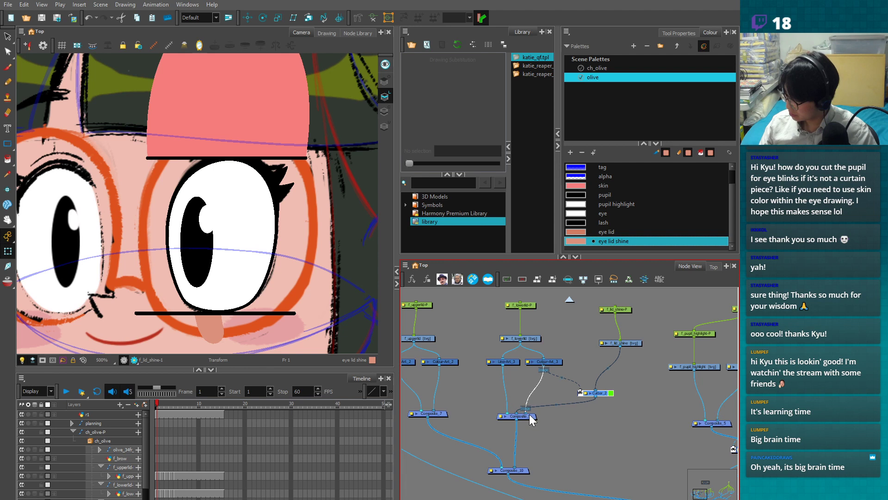
- Duplicate the shine cutter for the upper lid, wiring it from f_lid_shine and the lid's colour art into Composite_7
{"action": "left_click", "coordinate": [611, 395]}
{"action": "key", "text": "ctrl+c"}
{"action": "key", "text": "ctrl+v"}
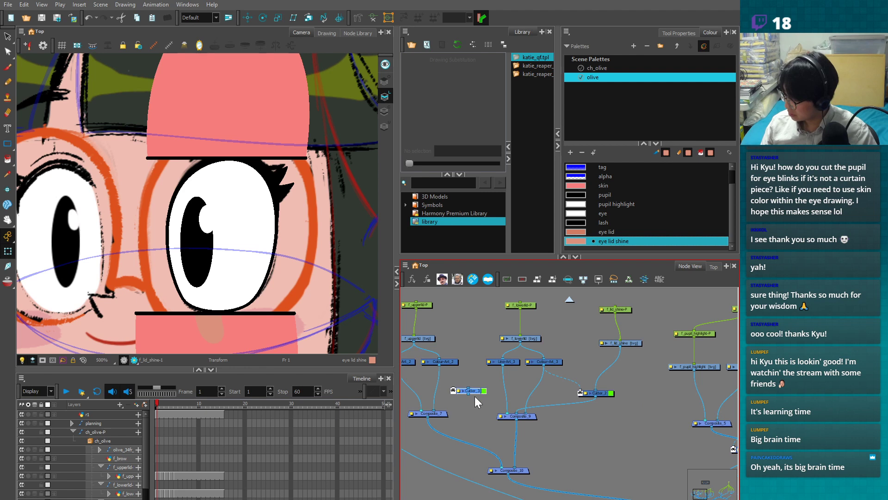
{"action": "left_click_drag", "start_coordinate": [443, 405], "coordinate": [428, 405]}
{"action": "left_click_drag", "start_coordinate": [619, 351], "coordinate": [456, 395]}
{"action": "scroll", "coordinate": [467, 400], "scroll_direction": "down", "scroll_amount": 1}
{"action": "scroll", "coordinate": [256, 122], "scroll_direction": "down", "scroll_amount": 1}
- Try moving the upper lid down to test how the shine is cut
{"action": "left_click", "coordinate": [256, 122]}
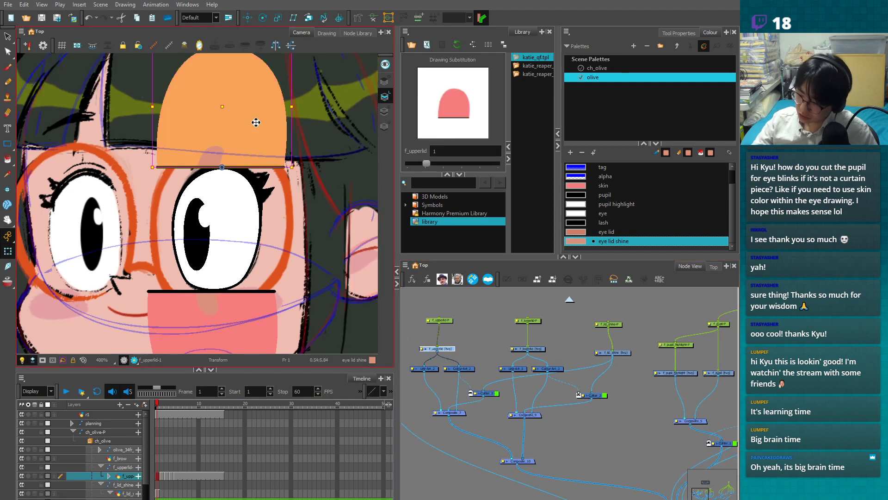
{"action": "scroll", "coordinate": [255, 123], "scroll_direction": "down", "scroll_amount": 1}
{"action": "mouse_move", "coordinate": [218, 123]}
{"action": "left_mouse_down"}
{"action": "mouse_move", "coordinate": [216, 178]}
{"action": "mouse_move", "coordinate": [216, 141]}
{"action": "left_mouse_up"}
- Connect the f_lid_shine peg beneath the near eye's own peg
{"action": "left_click", "coordinate": [590, 396]}
{"action": "scroll", "coordinate": [510, 426], "scroll_direction": "down", "scroll_amount": 1}
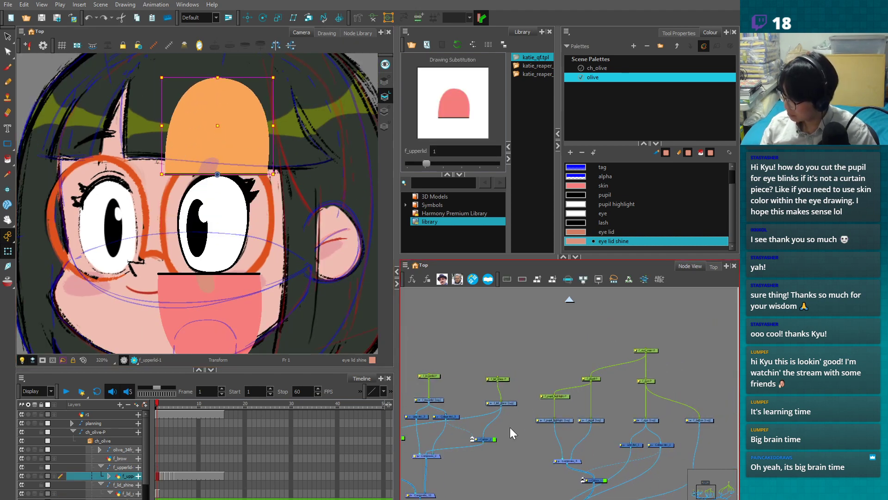
{"action": "left_click", "coordinate": [581, 362]}
{"action": "left_click", "coordinate": [646, 352]}
{"action": "left_click_drag", "start_coordinate": [664, 371], "coordinate": [646, 385]}
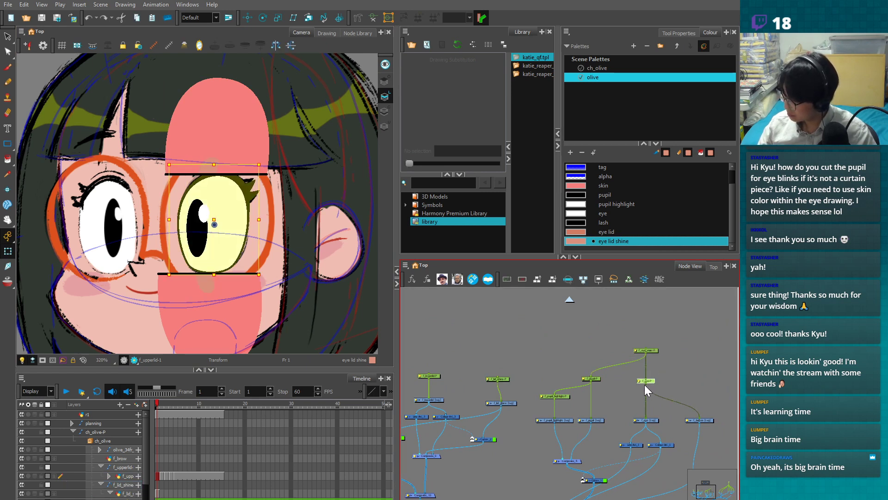
{"action": "left_click_drag", "start_coordinate": [645, 384], "coordinate": [498, 376]}
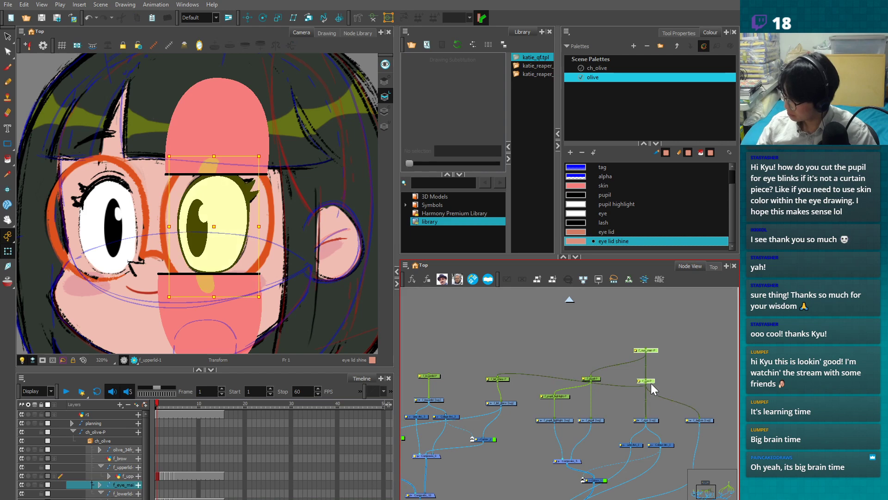
{"action": "left_click_drag", "start_coordinate": [651, 382], "coordinate": [653, 347]}
- Connect the lower-lid and upper-lid pegs beneath the near eye's master peg
{"action": "left_click", "coordinate": [573, 346]}
{"action": "left_click_drag", "start_coordinate": [471, 393], "coordinate": [543, 385]}
{"action": "left_click_drag", "start_coordinate": [417, 349], "coordinate": [454, 374]}
{"action": "left_click", "coordinate": [709, 308]}
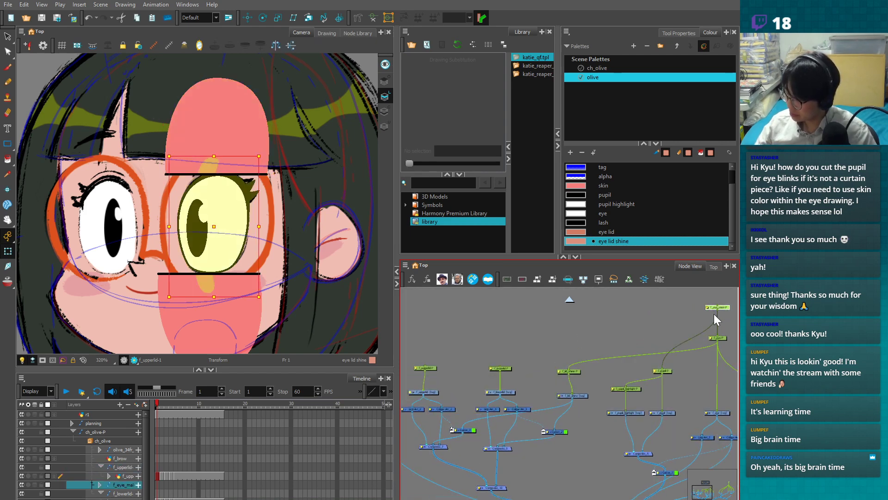
{"action": "left_click_drag", "start_coordinate": [714, 312], "coordinate": [500, 366]}
{"action": "left_click_drag", "start_coordinate": [716, 311], "coordinate": [424, 366]}
- Duplicate a cutter node and place the copy below the eyelid composite, Composite_10
{"action": "left_click_drag", "start_coordinate": [550, 467], "coordinate": [575, 375]}
{"action": "left_click", "coordinate": [518, 395]}
{"action": "left_click_drag", "start_coordinate": [528, 457], "coordinate": [505, 459]}
{"action": "scroll", "coordinate": [569, 458], "scroll_direction": "down", "scroll_amount": 1}
{"action": "left_click_drag", "start_coordinate": [626, 474], "coordinate": [575, 499]}
{"action": "scroll", "coordinate": [555, 411], "scroll_direction": "up", "scroll_amount": 1}
{"action": "left_click_drag", "start_coordinate": [548, 354], "coordinate": [569, 333]}
{"action": "key", "text": "ctrl+c"}
{"action": "key", "text": "ctrl+v"}
{"action": "left_click_drag", "start_coordinate": [686, 397], "coordinate": [525, 437]}
- Rename the eyelid composite node as eyelid_comp
{"action": "left_click", "coordinate": [493, 396]}
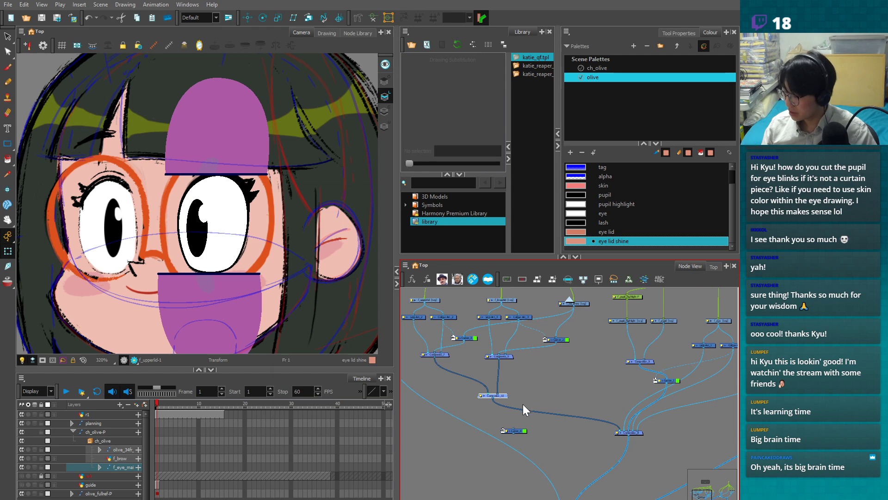
{"action": "double_click", "coordinate": [493, 395]}
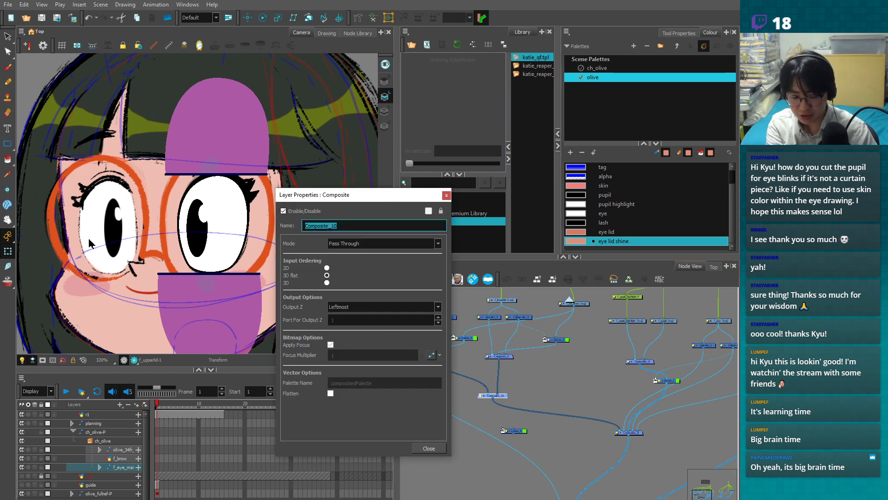
{"action": "type", "text": "eyelid_comp"}
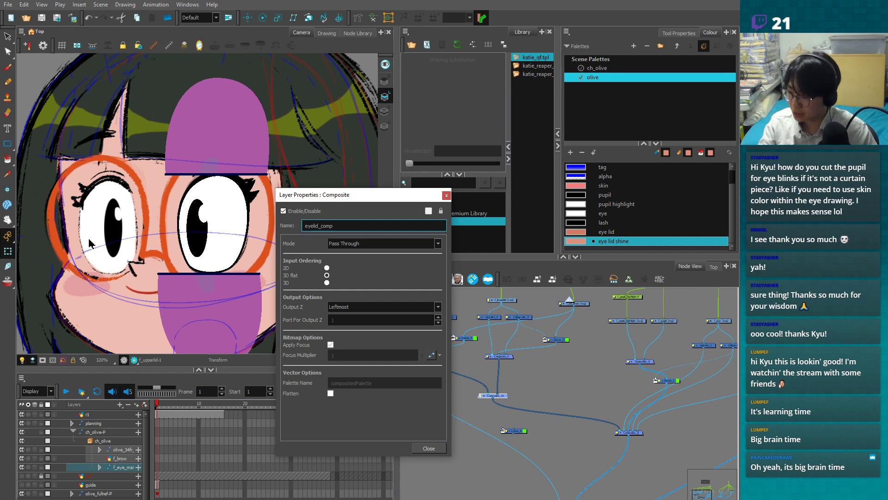
{"action": "left_click", "coordinate": [446, 194]}
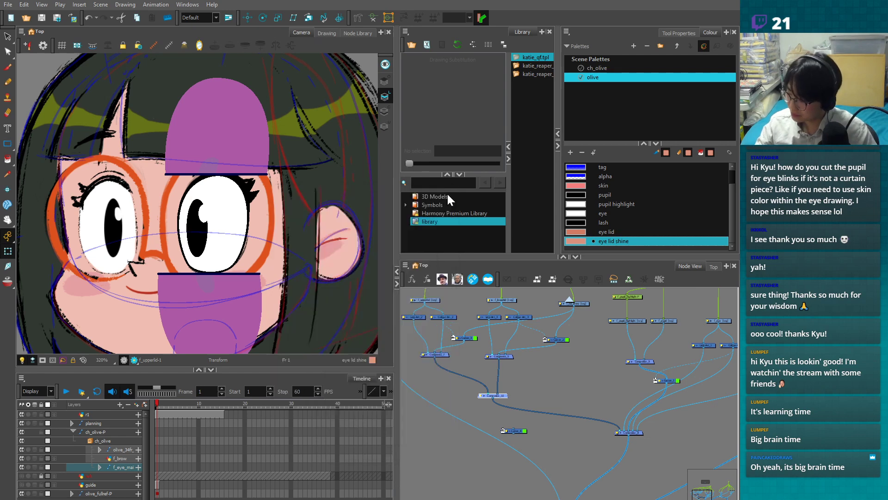
- Insert the copied cutter after eyelid_comp and feed its matte from the near eye so the lids are confined to it
{"action": "left_click_drag", "start_coordinate": [524, 429], "coordinate": [561, 417]}
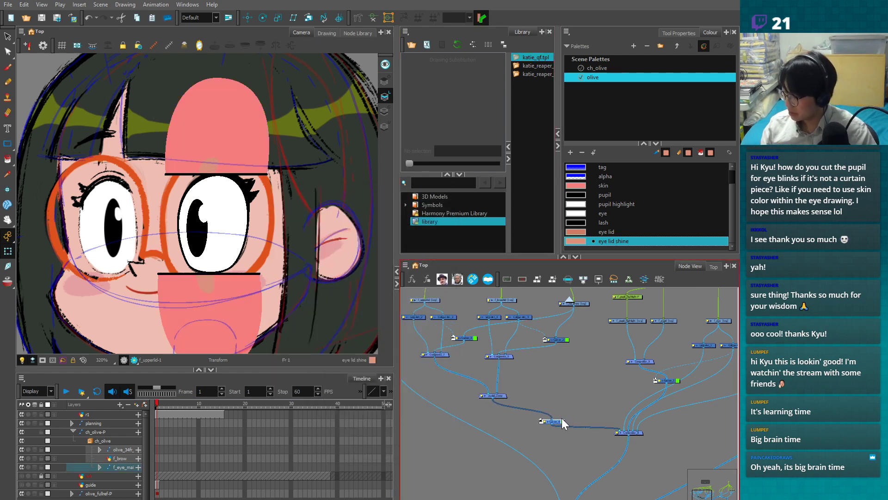
{"action": "left_click_drag", "start_coordinate": [635, 433], "coordinate": [568, 437]}
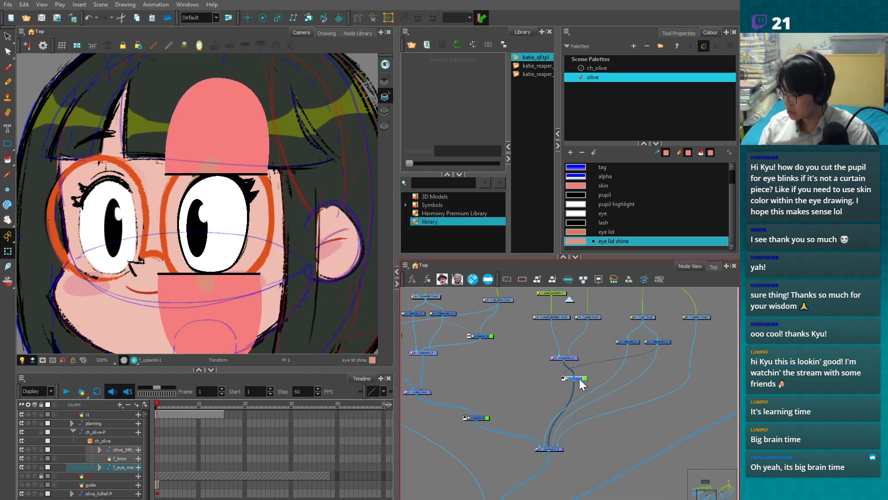
{"action": "left_click_drag", "start_coordinate": [657, 346], "coordinate": [671, 367]}
{"action": "scroll", "coordinate": [661, 384], "scroll_direction": "up", "scroll_amount": 2}
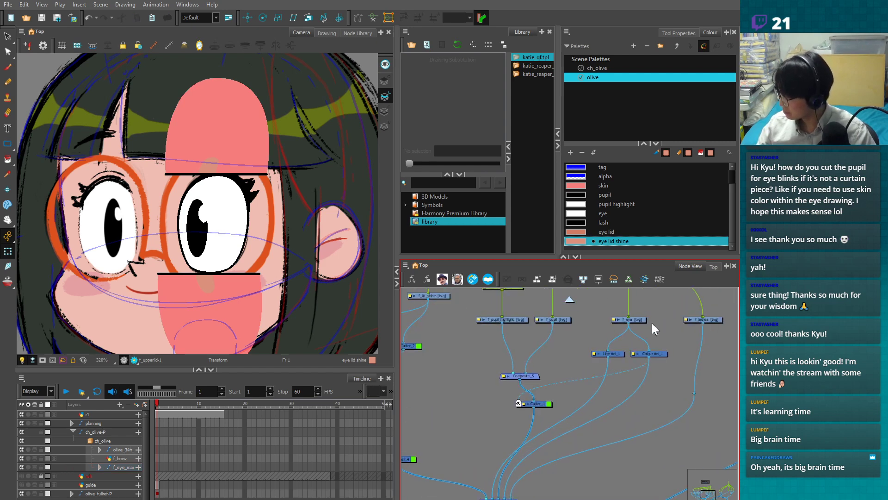
{"action": "left_click", "coordinate": [635, 320]}
{"action": "scroll", "coordinate": [645, 351], "scroll_direction": "down", "scroll_amount": 1}
{"action": "left_click_drag", "start_coordinate": [636, 365], "coordinate": [417, 440]}
{"action": "left_click", "coordinate": [452, 390]}
{"action": "left_click_drag", "start_coordinate": [460, 399], "coordinate": [612, 463]}
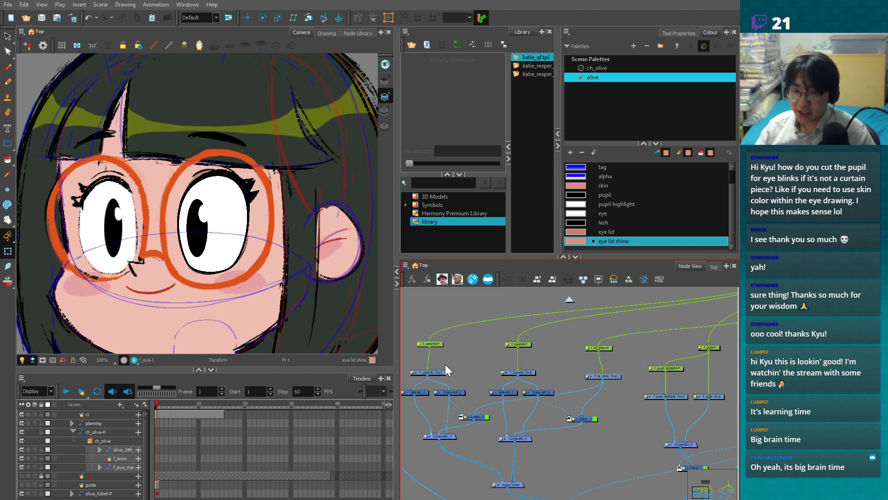
- Raise the lower lid with its peg to cover the lower half of the near eye, and select its drawing
{"action": "left_click", "coordinate": [518, 343]}
{"action": "key", "text": "1"}
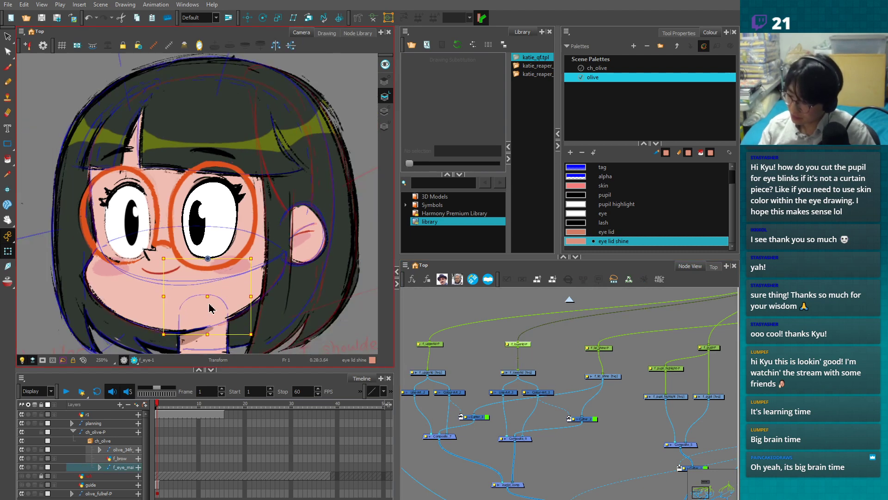
{"action": "key", "text": "2"}
{"action": "left_click_drag", "start_coordinate": [211, 321], "coordinate": [212, 286]}
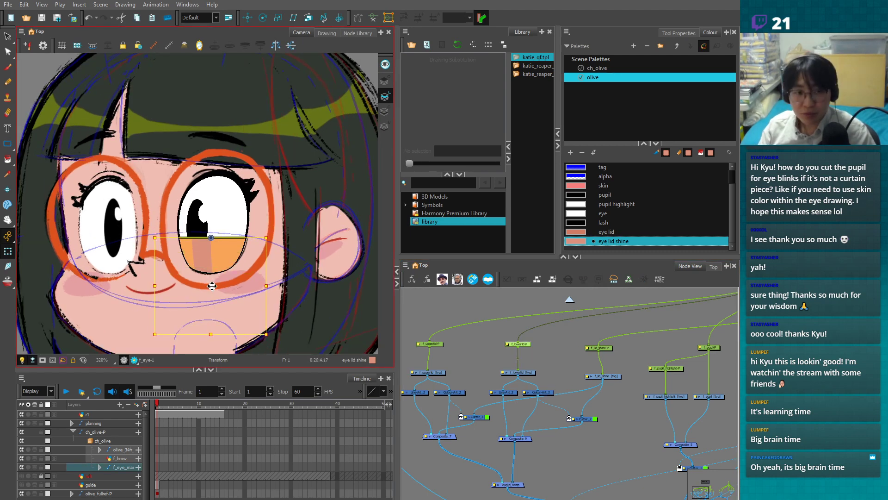
{"action": "key", "text": "1"}
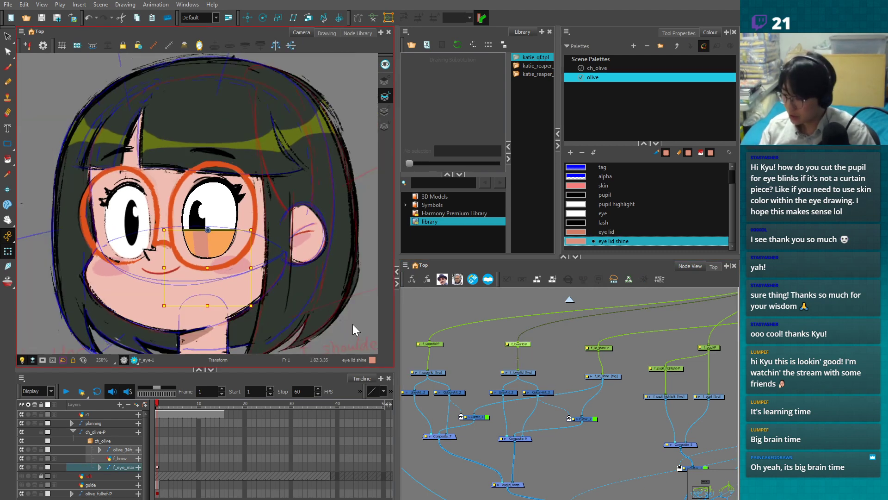
{"action": "left_click", "coordinate": [353, 323]}
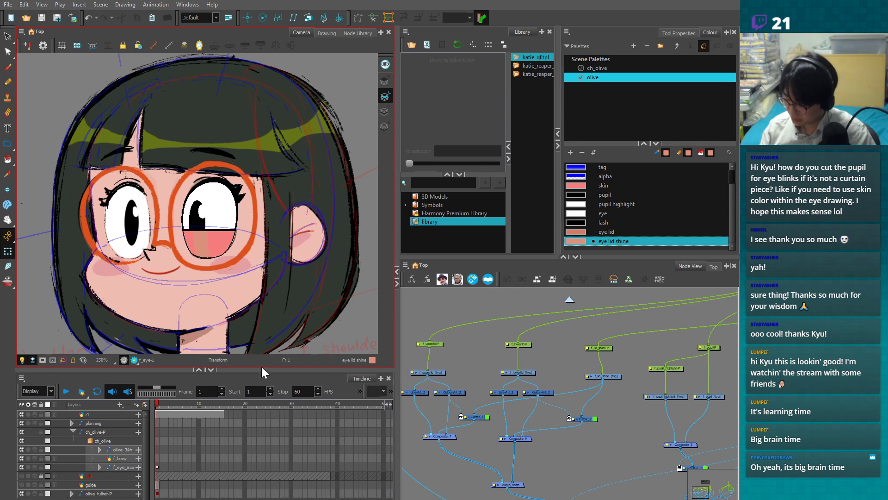
{"action": "key", "text": "2"}
{"action": "key", "text": "2"}
{"action": "left_click", "coordinate": [228, 275]}
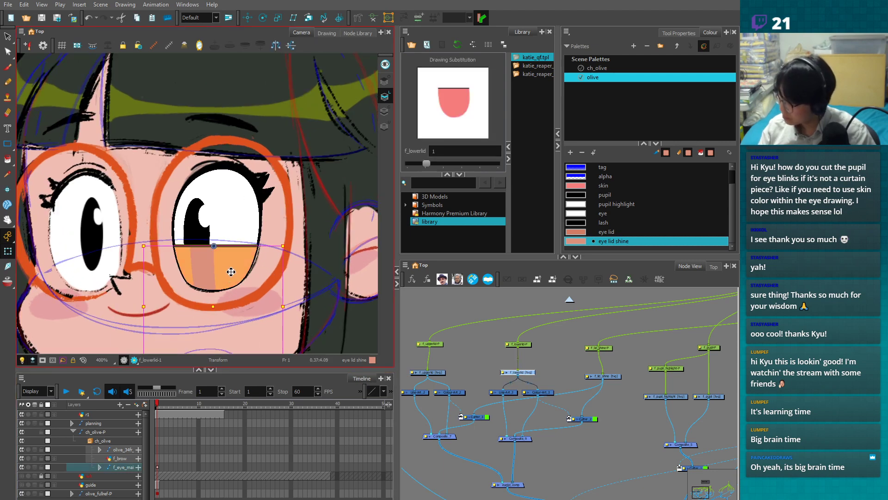
- Compare the near eye's raised lower lid with the half-closed lids in the reference expression
{"action": "key", "text": "1"}
{"action": "key", "text": "1"}
{"action": "left_click", "coordinate": [350, 331]}
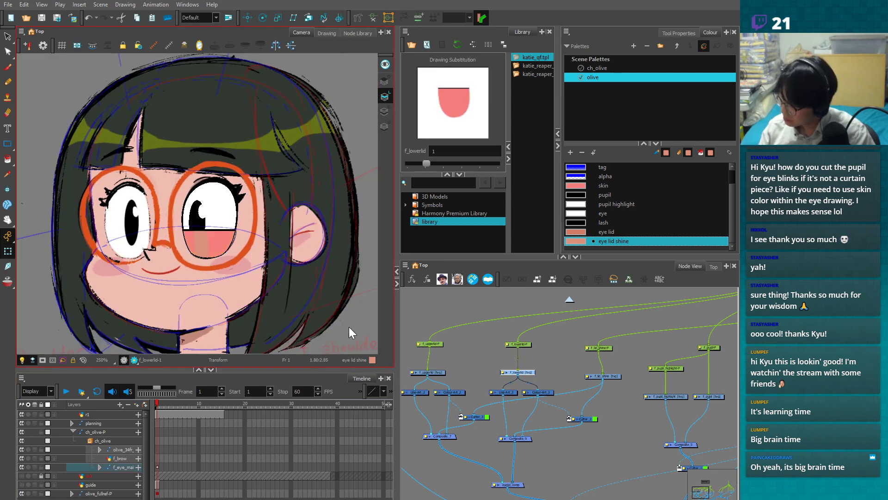
{"action": "key", "text": "2"}
{"action": "key", "text": "2"}
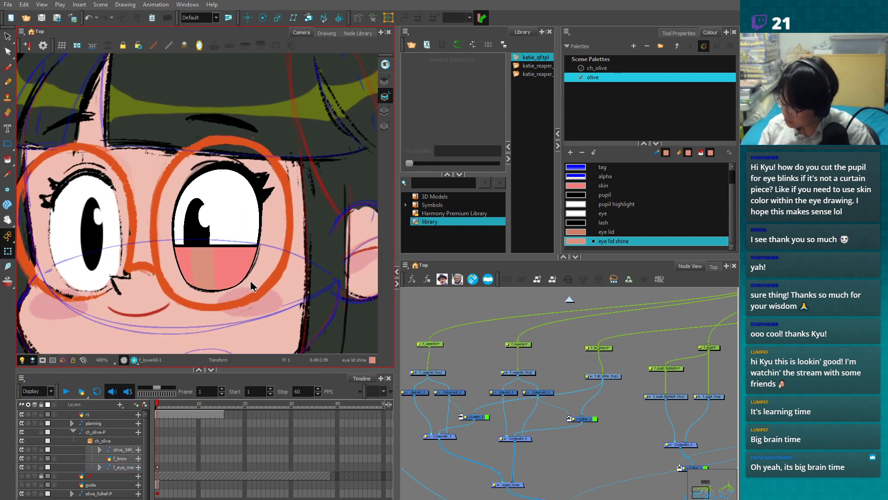
{"action": "key", "text": "1"}
{"action": "key", "text": "1"}
{"action": "left_click_drag", "start_coordinate": [327, 317], "coordinate": [243, 192]}
{"action": "left_click_drag", "start_coordinate": [351, 346], "coordinate": [236, 249]}
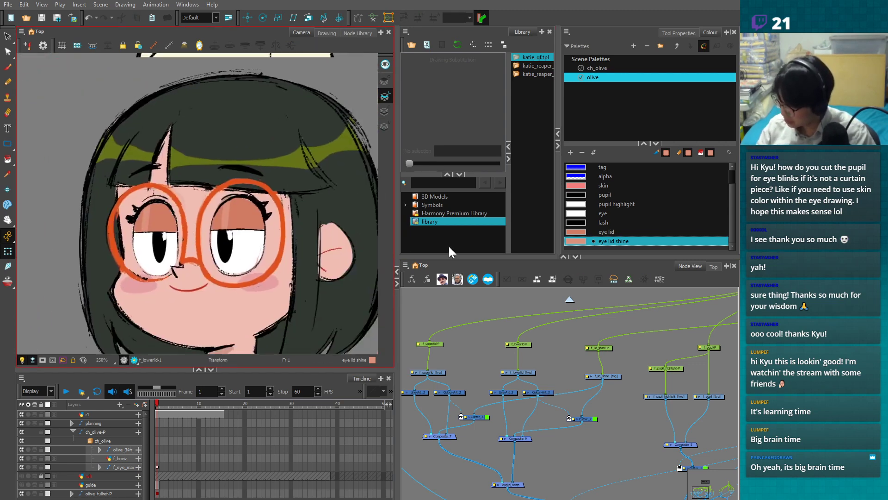
- Sample the eye lid swatch's colour from the reference's near eyelid, and inspect the eye lid shine swatch's colour settings
{"action": "double_click", "coordinate": [576, 232]}
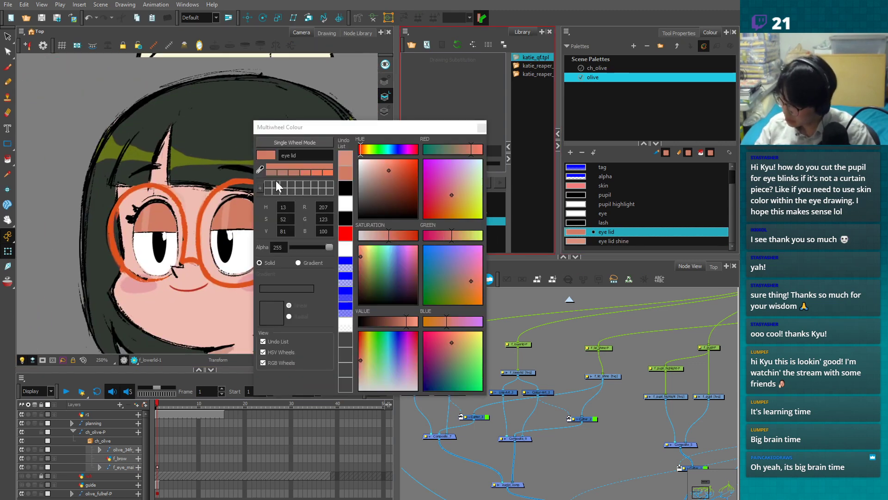
{"action": "left_click", "coordinate": [260, 170]}
{"action": "left_click", "coordinate": [243, 213]}
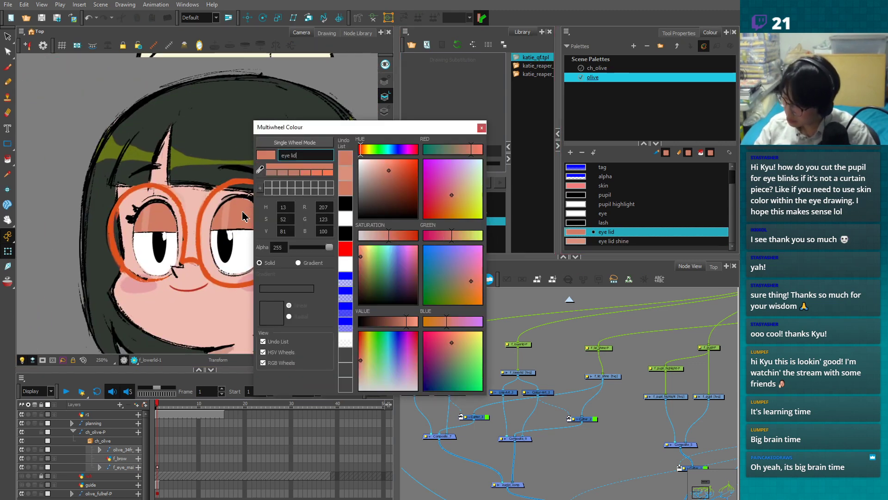
{"action": "left_click", "coordinate": [481, 128]}
{"action": "double_click", "coordinate": [576, 241]}
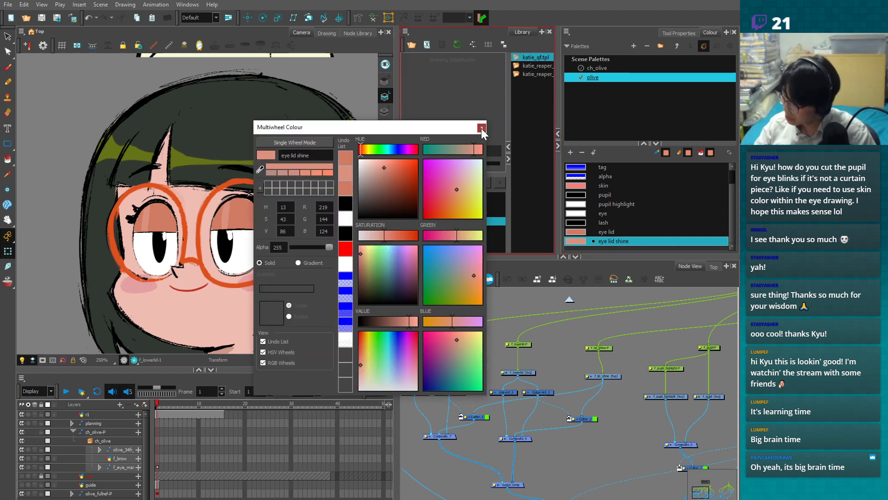
{"action": "left_click", "coordinate": [481, 128]}
- Repaint the colour-art fill of the near eye's first lower lid drawing with the eye lid colour
{"action": "key", "text": "1"}
{"action": "key", "text": "1"}
{"action": "mouse_move", "coordinate": [76, 128]}
{"action": "left_mouse_down"}
{"action": "mouse_move", "coordinate": [264, 259]}
{"action": "mouse_move", "coordinate": [280, 340]}
{"action": "left_mouse_up"}
{"action": "key", "text": "2"}
{"action": "key", "text": "2"}
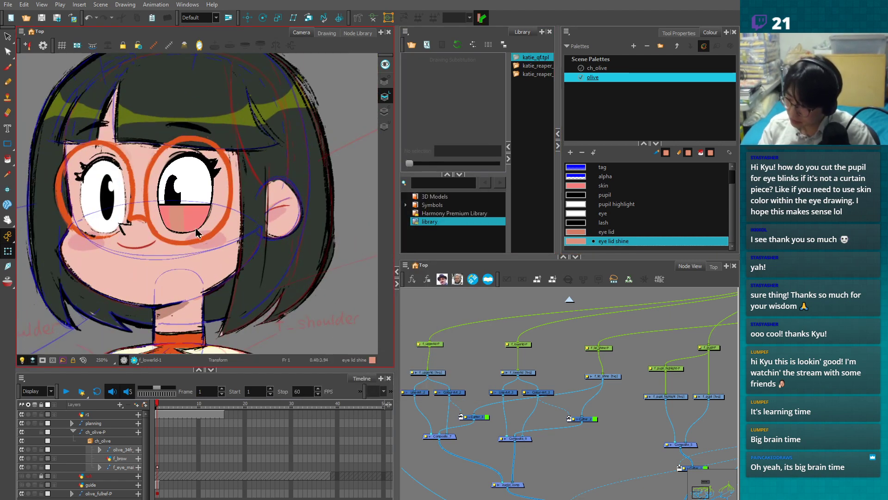
{"action": "left_click", "coordinate": [196, 230]}
{"action": "key", "text": "2"}
{"action": "key", "text": "alt+s"}
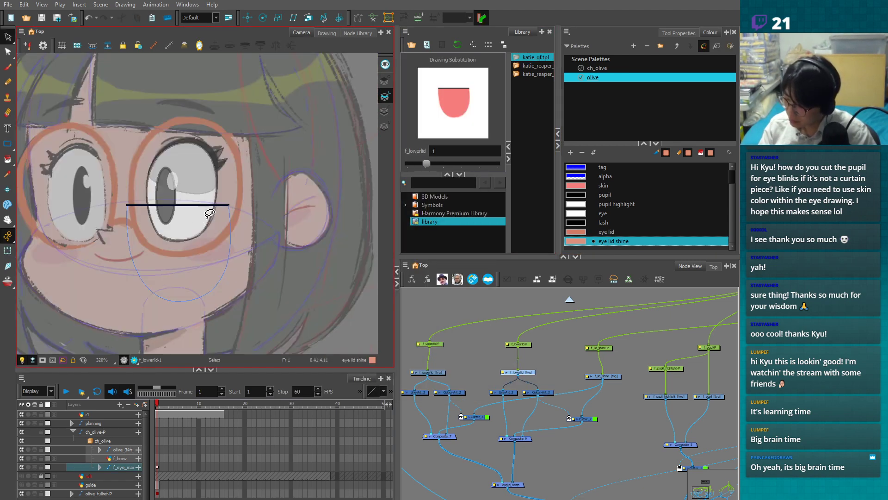
{"action": "left_click", "coordinate": [384, 112]}
{"action": "key", "text": "d"}
{"action": "left_click", "coordinate": [210, 237]}
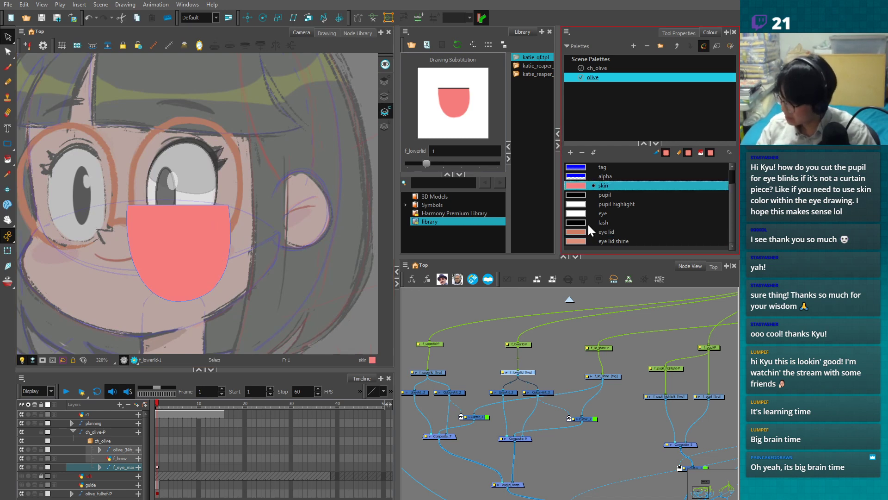
{"action": "left_click", "coordinate": [602, 232]}
{"action": "key", "text": "alt+i"}
{"action": "left_click", "coordinate": [204, 275]}
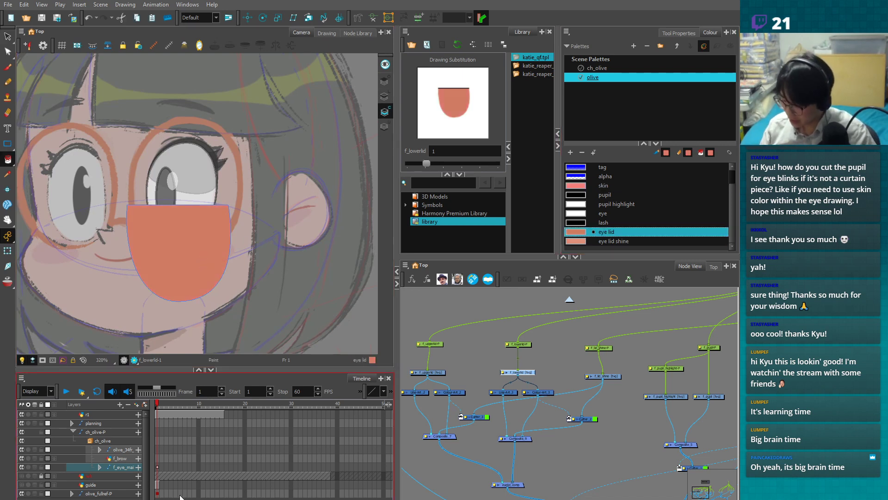
- Paint the lower lid's remaining drawings on frames 2 to 5 with the eye lid colour, and return to frame 1
{"action": "key", "text": "o"}
{"action": "key", "text": "period"}
{"action": "left_click", "coordinate": [191, 281]}
{"action": "key", "text": "period"}
{"action": "left_click", "coordinate": [199, 260]}
{"action": "key", "text": "period"}
{"action": "left_click", "coordinate": [200, 268]}
{"action": "key", "text": "period"}
{"action": "left_click", "coordinate": [201, 262]}
{"action": "key", "text": "comma"}
{"action": "key", "text": "comma"}
{"action": "key", "text": "comma"}
{"action": "key", "text": "comma"}
{"action": "left_click", "coordinate": [8, 251]}
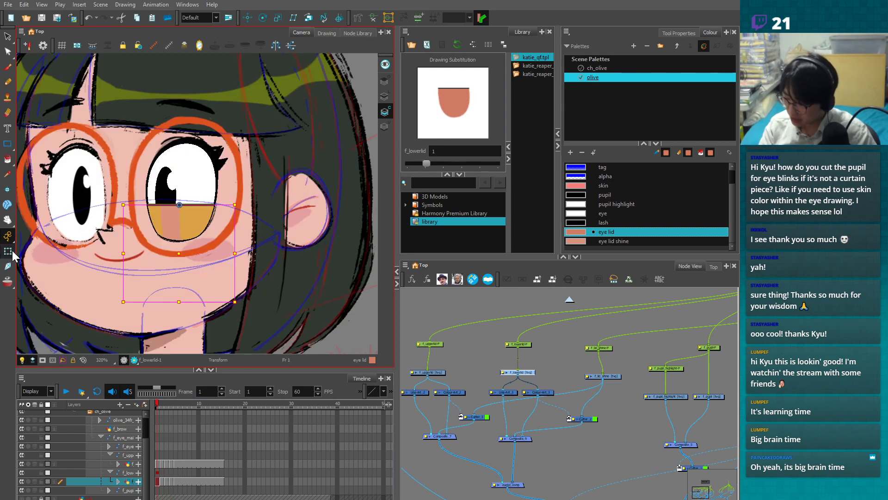
- Select the near eye's upper lid drawing and repaint its fill on frame 1 with the eye lid colour
{"action": "left_click_drag", "start_coordinate": [158, 404], "coordinate": [164, 404]}
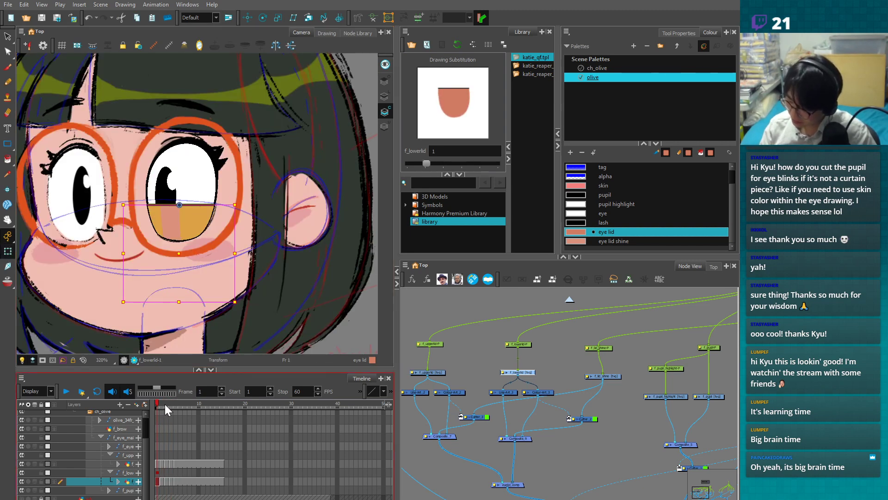
{"action": "left_click", "coordinate": [163, 469]}
{"action": "left_click", "coordinate": [437, 344]}
{"action": "left_click", "coordinate": [431, 372]}
{"action": "key", "text": "alt+s"}
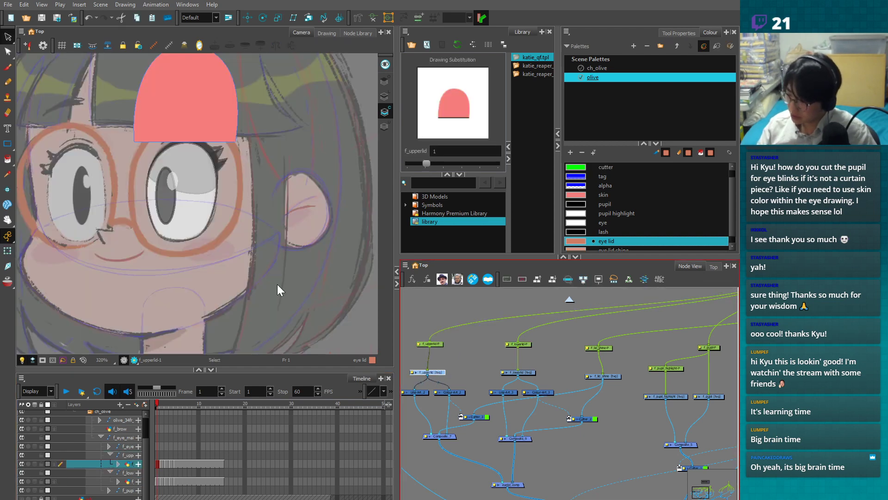
{"action": "left_click_drag", "start_coordinate": [269, 198], "coordinate": [264, 281]}
{"action": "key", "text": "alt+i"}
{"action": "left_click", "coordinate": [204, 194]}
- Paint the upper lid's drawings on frames 2 to 5 with the eye lid colour, and go back to frame 1
{"action": "key", "text": "period"}
{"action": "left_click", "coordinate": [214, 192]}
{"action": "key", "text": "period"}
{"action": "left_click", "coordinate": [220, 188]}
{"action": "key", "text": "period"}
{"action": "left_click", "coordinate": [213, 196]}
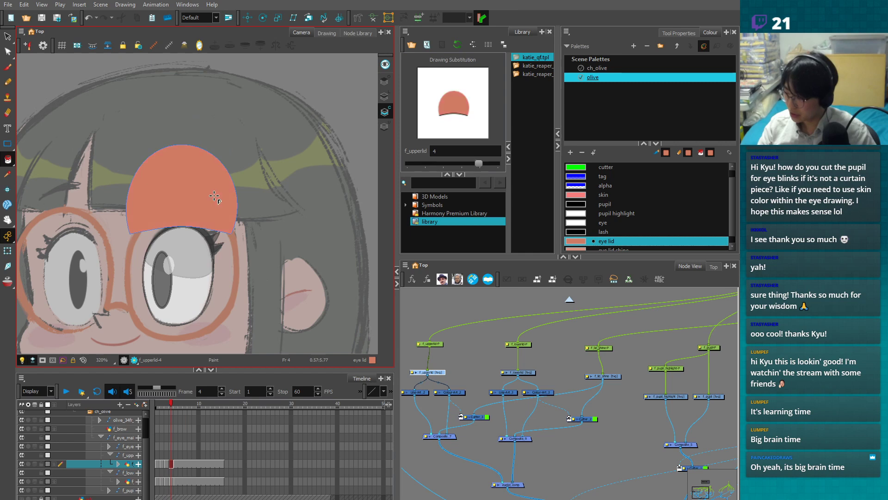
{"action": "key", "text": "period"}
{"action": "left_click", "coordinate": [217, 205]}
{"action": "key", "text": "period"}
{"action": "key", "text": "comma"}
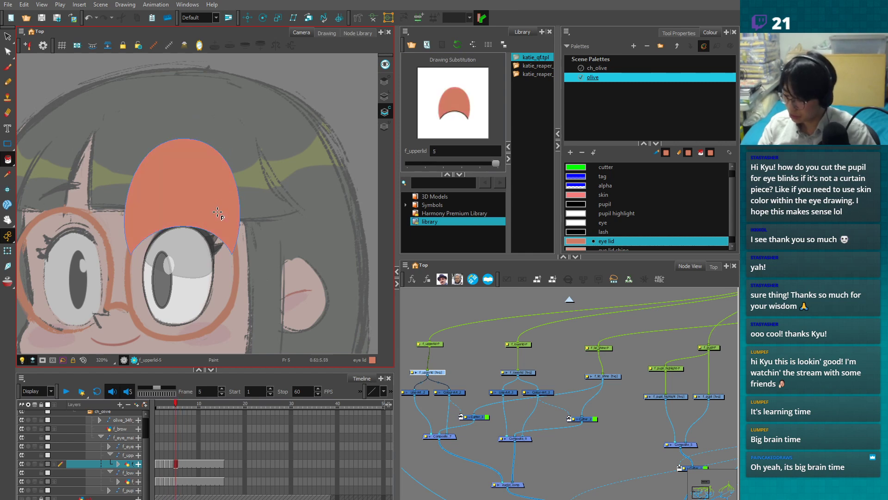
{"action": "key", "text": "shift+comma"}
{"action": "left_click", "coordinate": [7, 251]}
- Lower the upper lid with its peg until it meets the raised lower lid and closes the near eye
{"action": "key", "text": "1"}
{"action": "key", "text": "1"}
{"action": "left_click", "coordinate": [349, 254]}
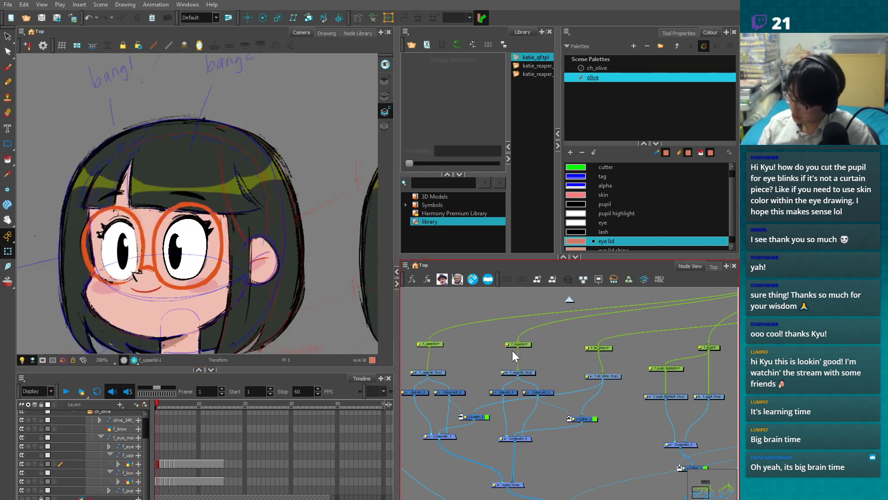
{"action": "left_click", "coordinate": [512, 344]}
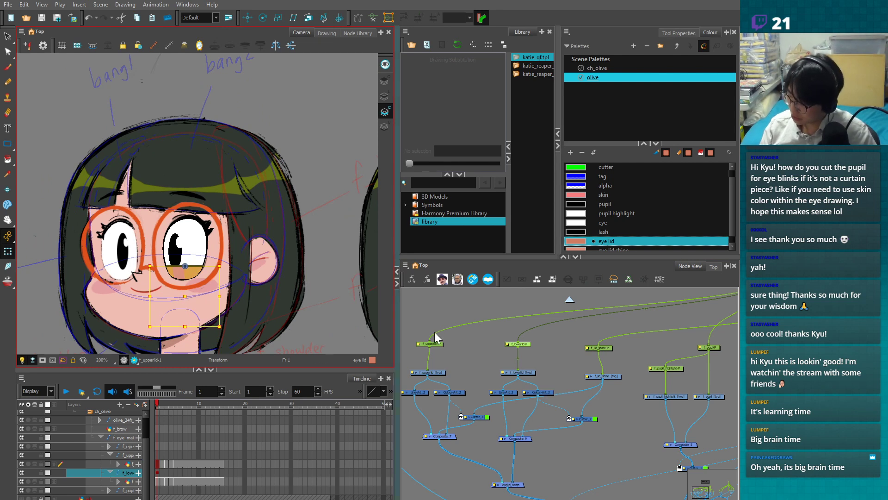
{"action": "left_click", "coordinate": [449, 338]}
{"action": "left_click", "coordinate": [429, 345]}
{"action": "left_click_drag", "start_coordinate": [188, 182], "coordinate": [188, 236]}
{"action": "left_click", "coordinate": [306, 300]}
{"action": "left_click_drag", "start_coordinate": [311, 313], "coordinate": [309, 301]}
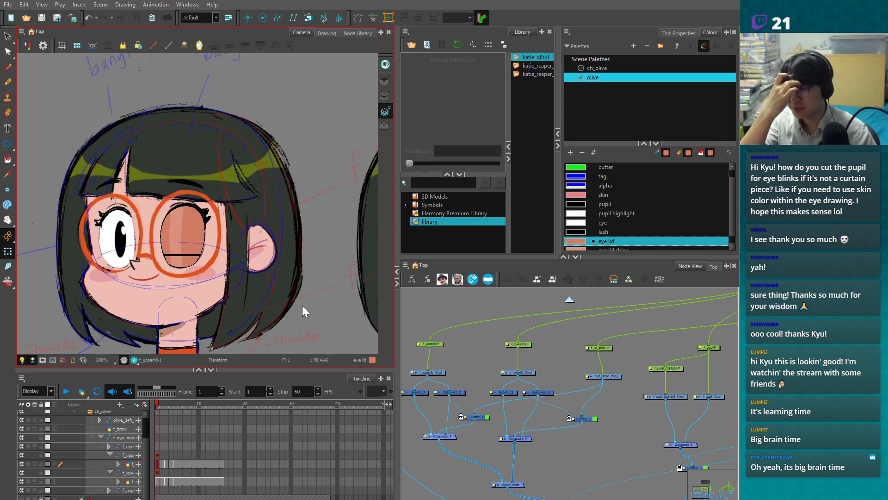
- Raise the upper lid partway so the near eye is half open
{"action": "scroll", "coordinate": [203, 245], "scroll_direction": "up", "scroll_amount": 2}
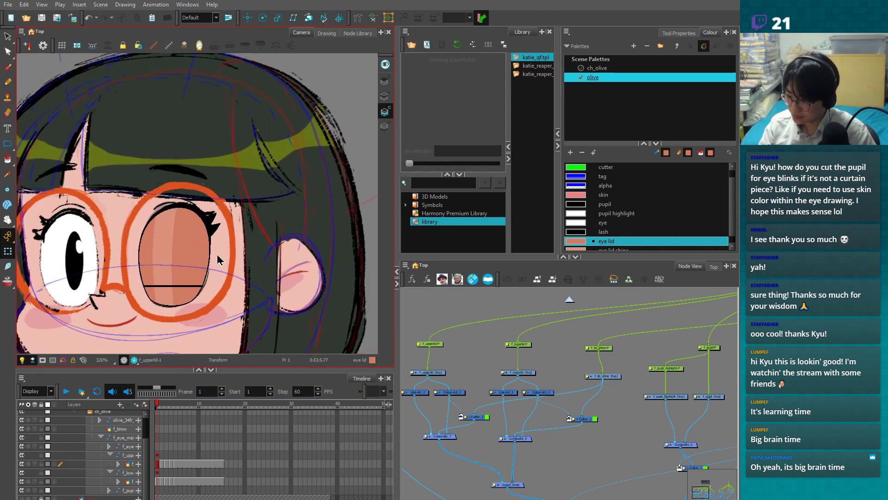
{"action": "left_click", "coordinate": [217, 259]}
{"action": "mouse_move", "coordinate": [185, 238]}
{"action": "left_mouse_down"}
{"action": "mouse_move", "coordinate": [180, 228]}
{"action": "mouse_move", "coordinate": [183, 246]}
{"action": "mouse_move", "coordinate": [181, 209]}
{"action": "left_mouse_up"}
- Try to rotate and reposition the lid shine drawing across the near eye's lids
{"action": "left_click", "coordinate": [177, 232]}
{"action": "left_click", "coordinate": [263, 17]}
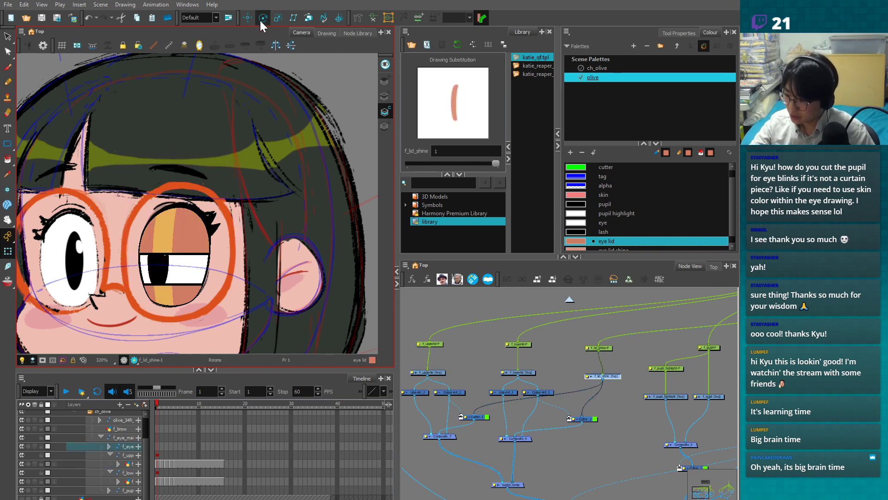
{"action": "scroll", "coordinate": [252, 296], "scroll_direction": "down", "scroll_amount": 4}
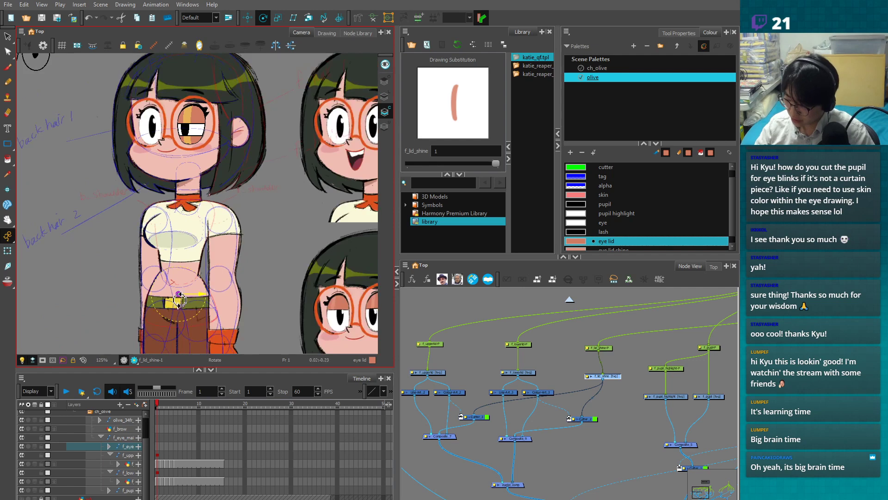
{"action": "key", "text": "shift+t"}
{"action": "scroll", "coordinate": [185, 130], "scroll_direction": "up", "scroll_amount": 4}
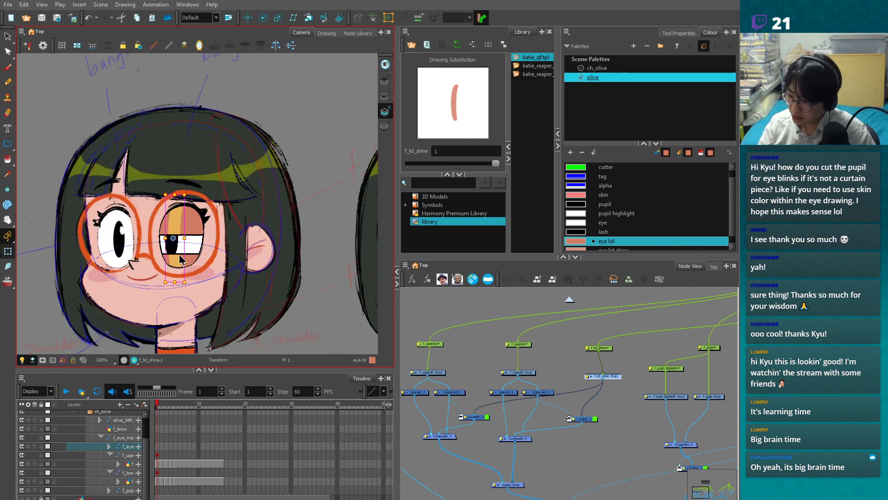
{"action": "scroll", "coordinate": [180, 259], "scroll_direction": "up", "scroll_amount": 2}
{"action": "mouse_move", "coordinate": [178, 228]}
{"action": "left_mouse_down"}
{"action": "mouse_move", "coordinate": [153, 228]}
{"action": "mouse_move", "coordinate": [187, 228]}
{"action": "mouse_move", "coordinate": [178, 228]}
{"action": "left_mouse_up"}
{"action": "left_click", "coordinate": [365, 302]}
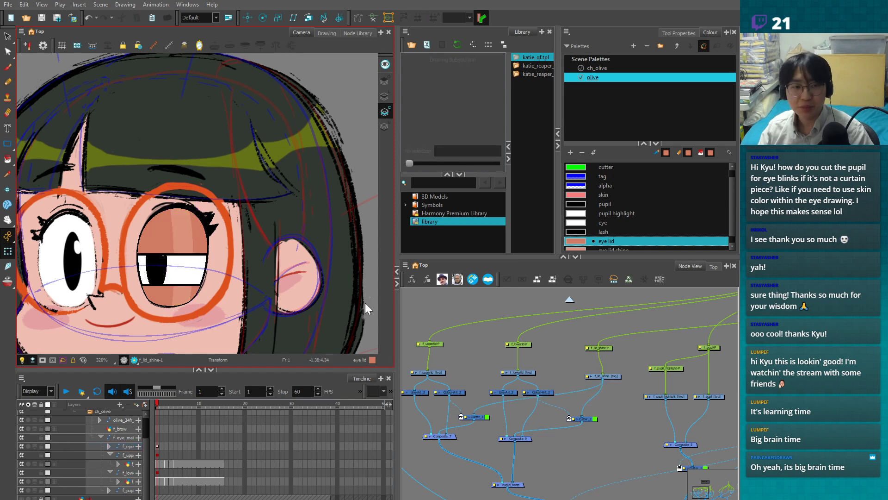
{"action": "key", "text": "ctrl+z"}
{"action": "key", "text": "ctrl+z"}
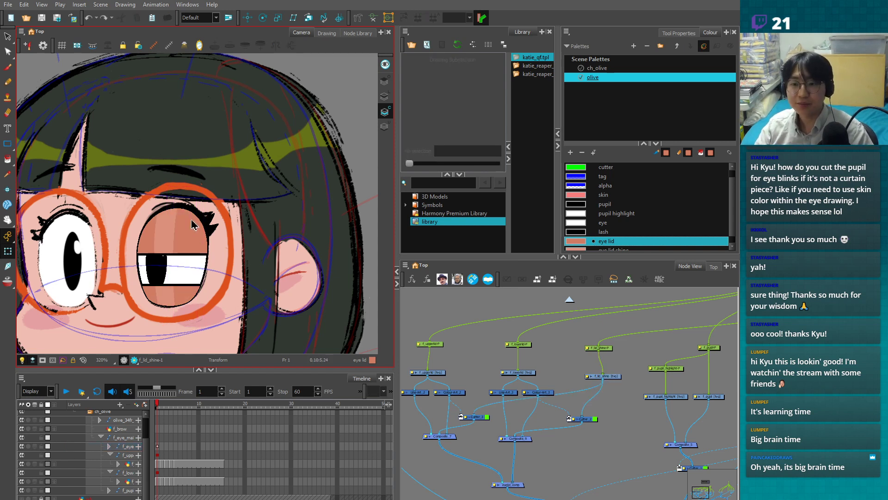
- Collapse the timeline layers and delete the frame 1 keyframes on ch_olive-P to reset the test lid poses
{"action": "scroll", "coordinate": [163, 481], "scroll_direction": "up", "scroll_amount": 3}
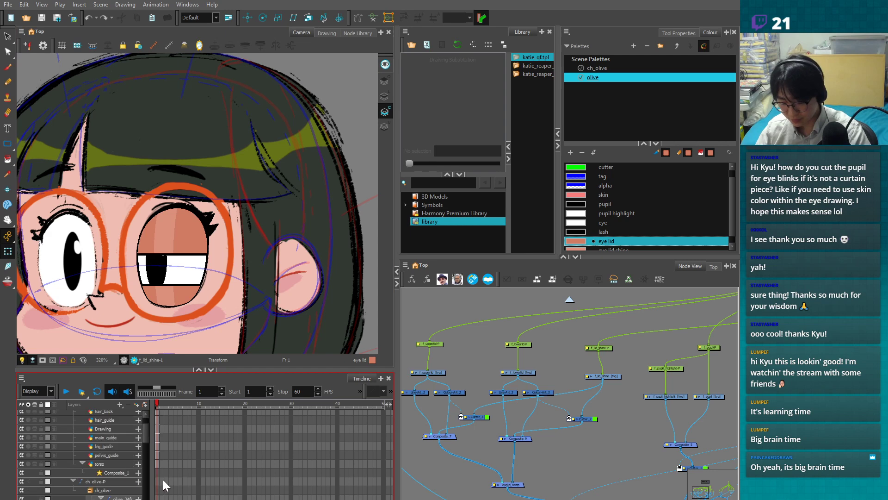
{"action": "key", "text": "shift+minus"}
{"action": "left_click", "coordinate": [158, 432]}
{"action": "key", "text": "F7"}
{"action": "left_click", "coordinate": [170, 481]}
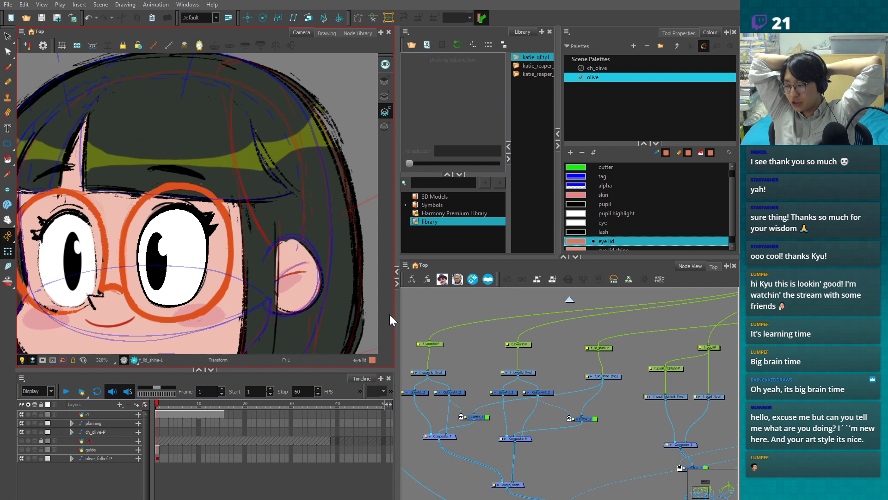
{"action": "left_click", "coordinate": [466, 367]}
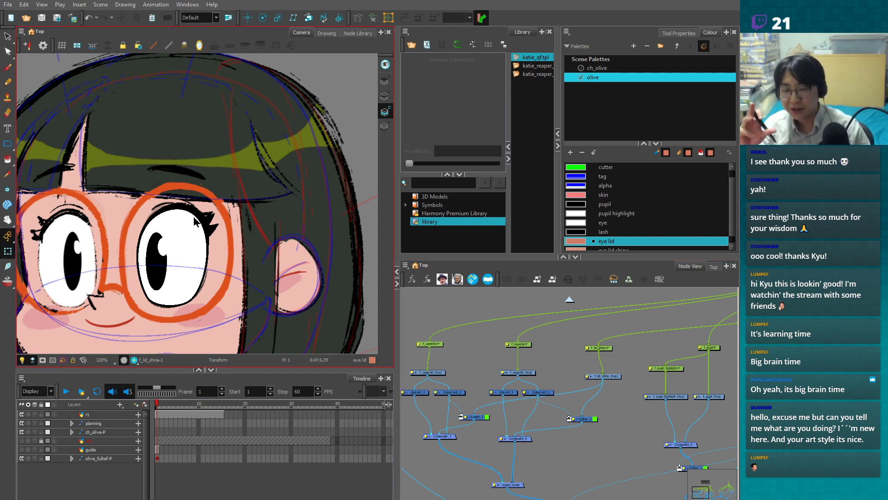
{"action": "left_click", "coordinate": [179, 214]}
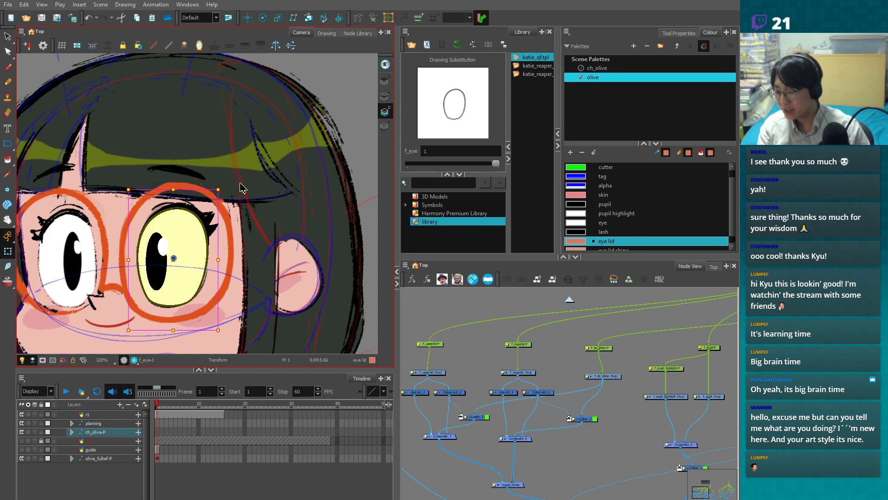
{"action": "left_click", "coordinate": [360, 148]}
{"action": "left_click", "coordinate": [183, 209]}
{"action": "left_click", "coordinate": [346, 141]}
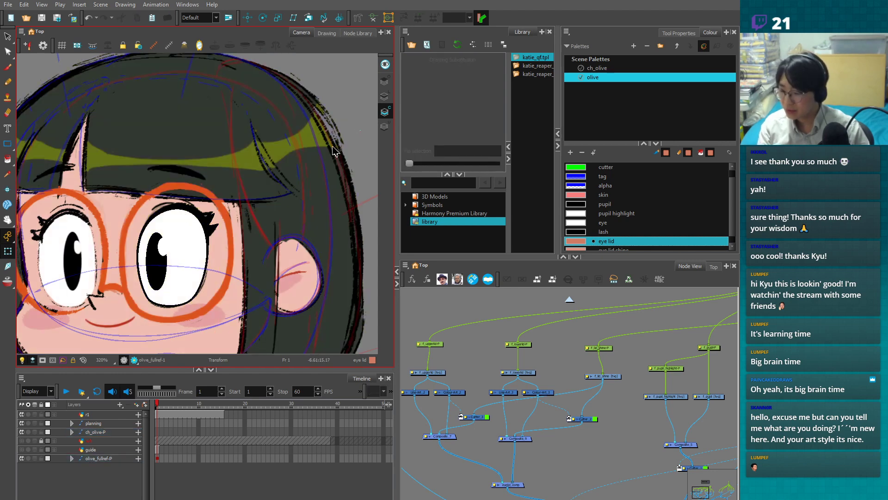
{"action": "key", "text": "1"}
{"action": "key", "text": "1"}
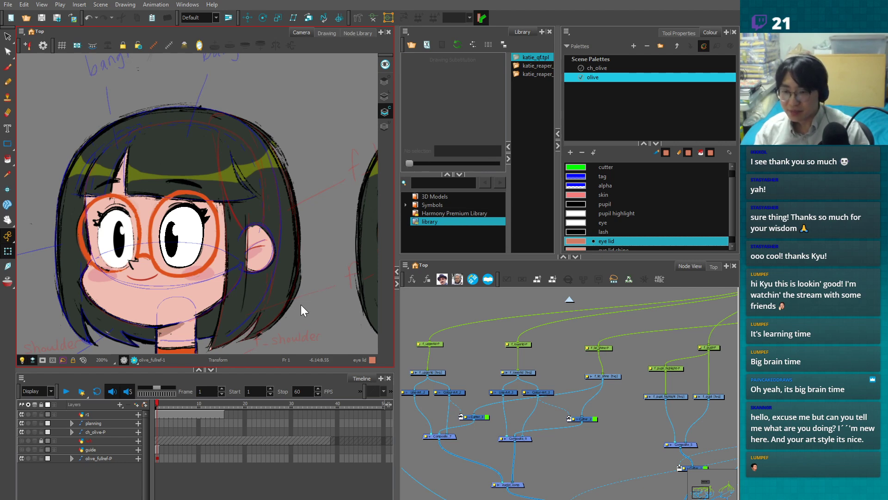
{"action": "scroll", "coordinate": [293, 311], "scroll_direction": "down", "scroll_amount": 3}
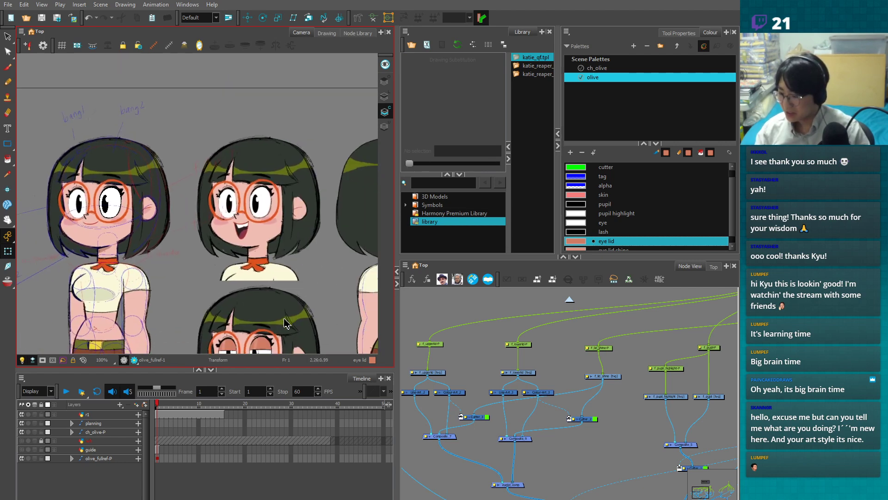
{"action": "scroll", "coordinate": [284, 323], "scroll_direction": "up", "scroll_amount": 2}
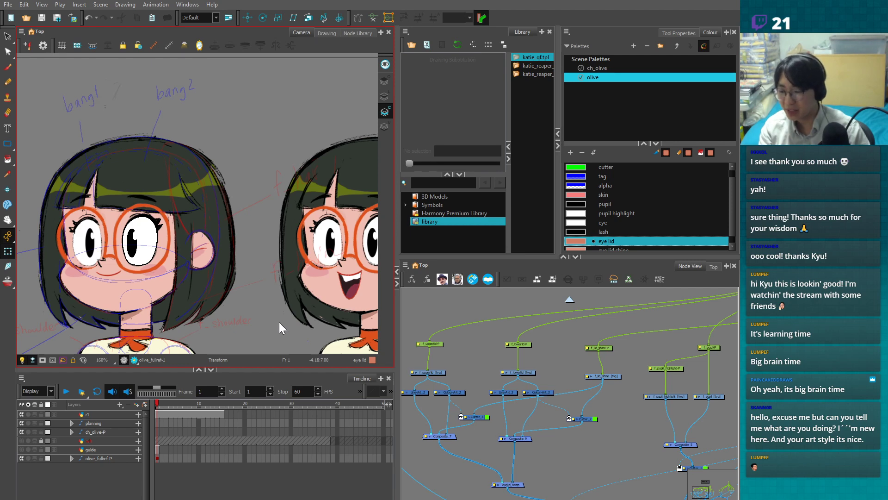
{"action": "scroll", "coordinate": [279, 322], "scroll_direction": "down", "scroll_amount": 2}
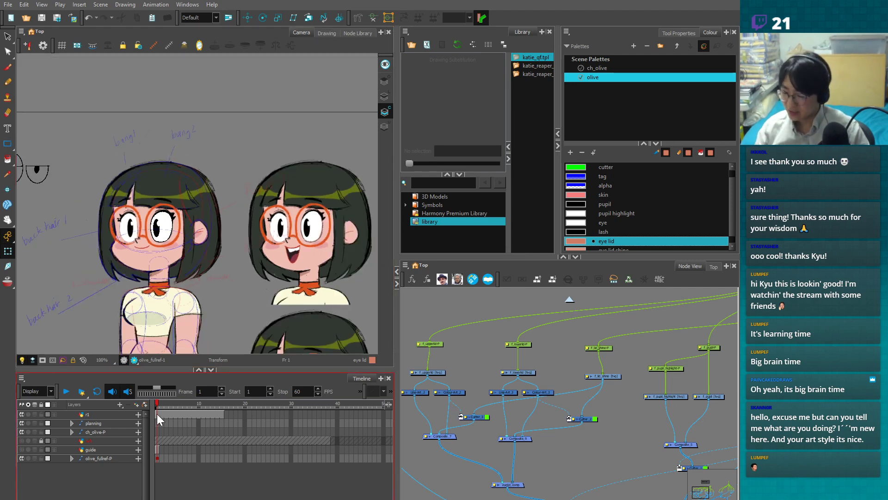
{"action": "left_click", "coordinate": [157, 414]}
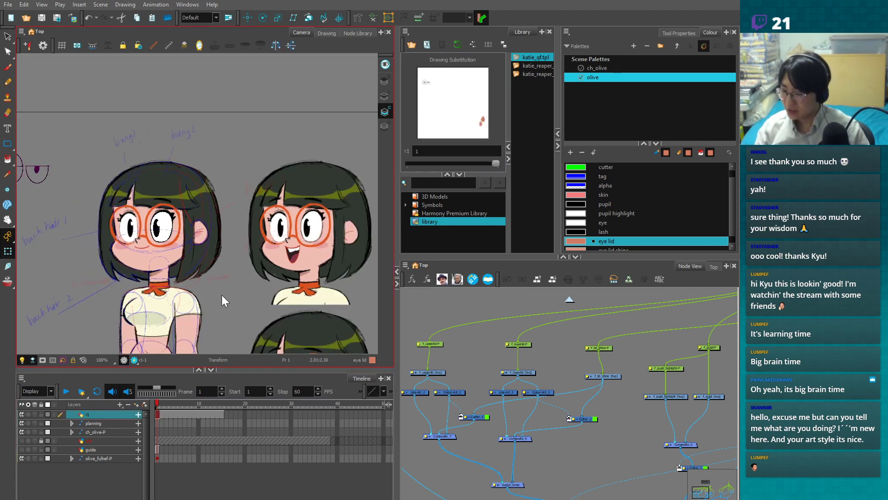
{"action": "scroll", "coordinate": [225, 297], "scroll_direction": "down", "scroll_amount": 1}
{"action": "left_click", "coordinate": [498, 364]}
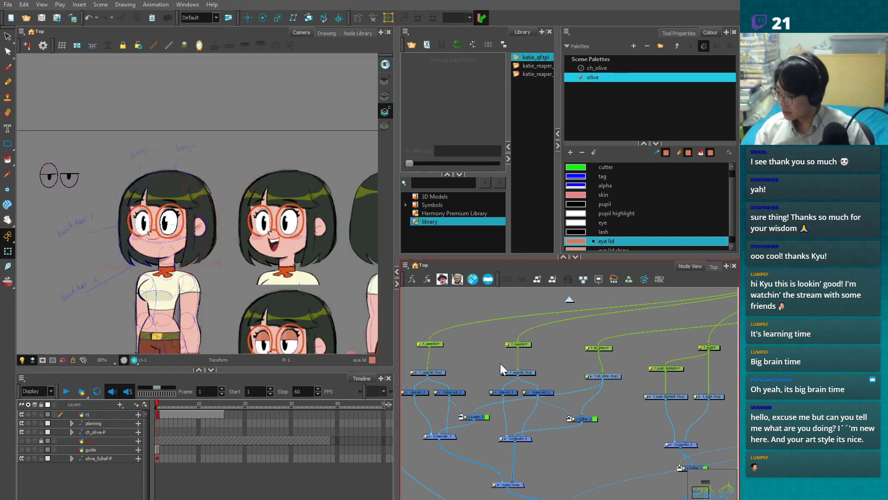
- Examine the lower lid drawing and the frame 1 cells of the planning, ch_olive-P and olive_fullref-P layers
{"action": "left_click", "coordinate": [504, 372]}
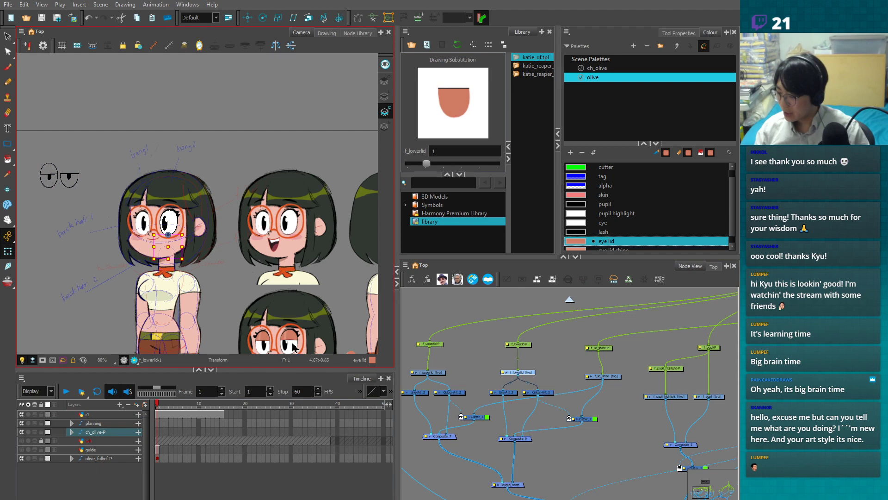
{"action": "scroll", "coordinate": [213, 292], "scroll_direction": "up", "scroll_amount": 2}
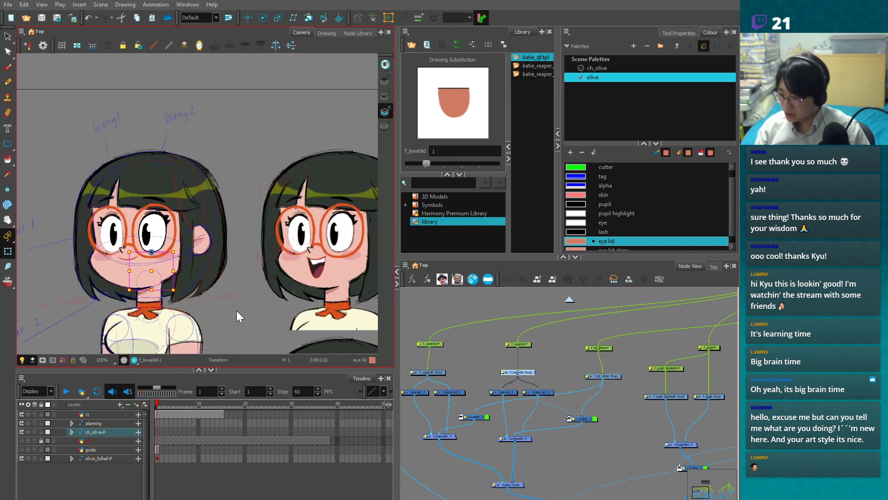
{"action": "scroll", "coordinate": [237, 316], "scroll_direction": "down", "scroll_amount": 2}
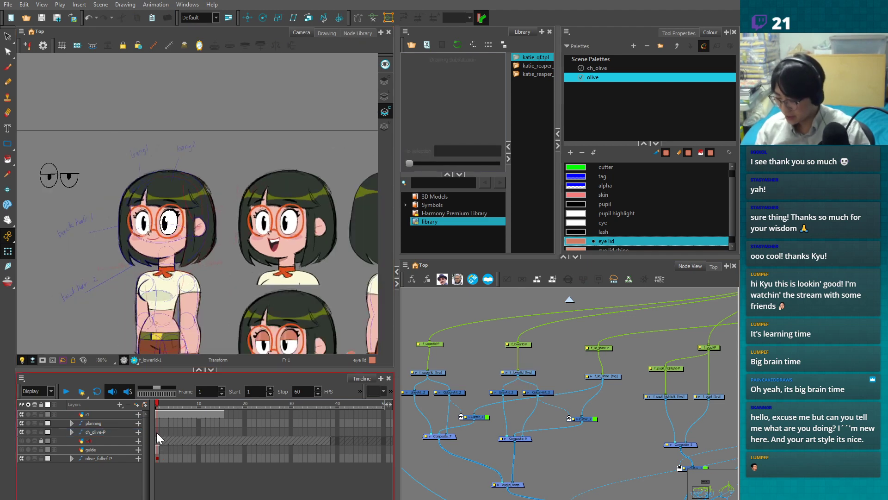
{"action": "left_click", "coordinate": [157, 431]}
{"action": "left_click", "coordinate": [157, 423]}
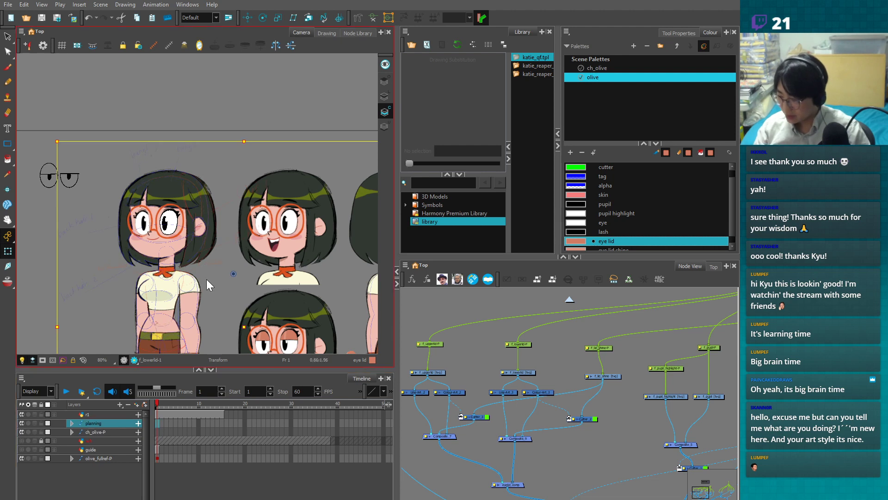
{"action": "left_click", "coordinate": [157, 432]}
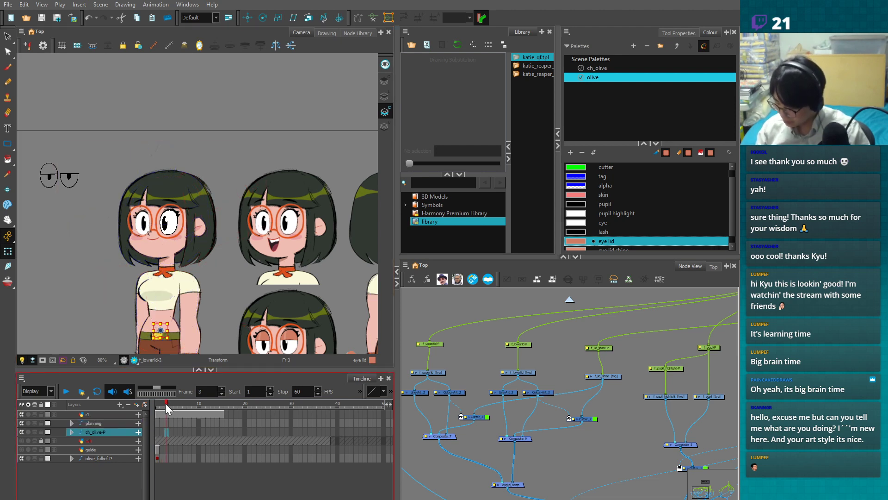
{"action": "left_click", "coordinate": [157, 458]}
{"action": "key", "text": "2"}
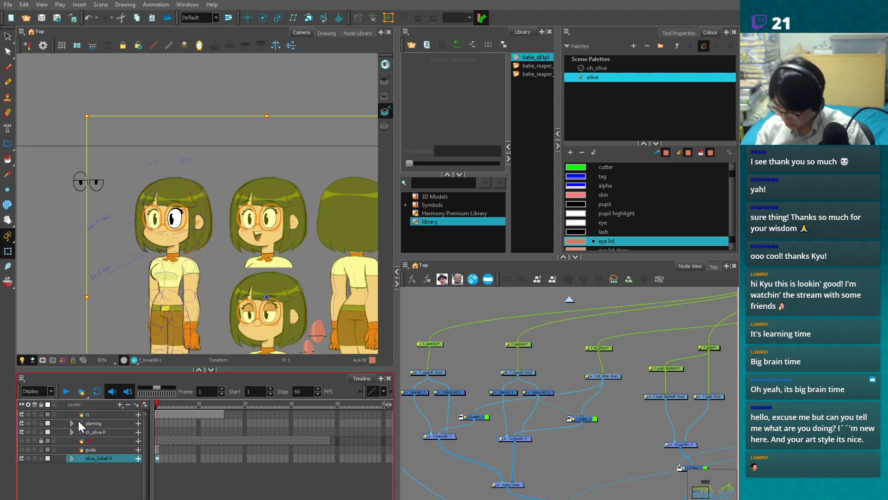
{"action": "left_click", "coordinate": [79, 422]}
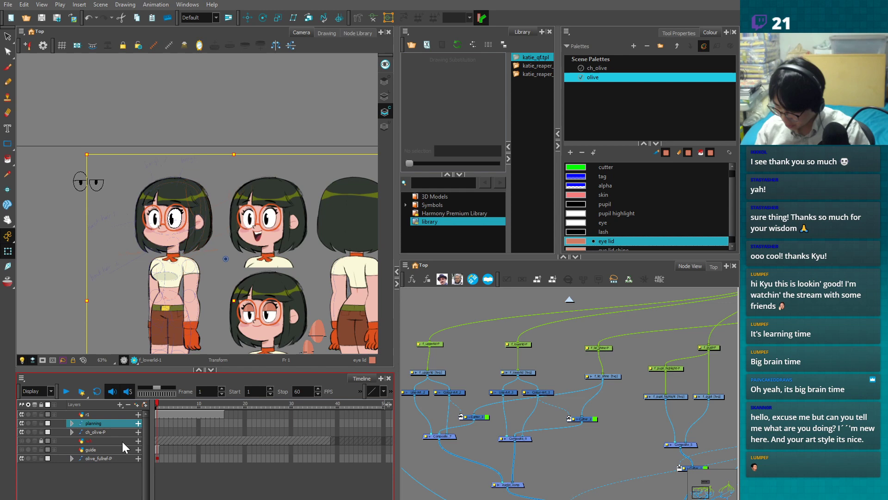
{"action": "left_click", "coordinate": [105, 431]}
{"action": "left_click", "coordinate": [157, 432]}
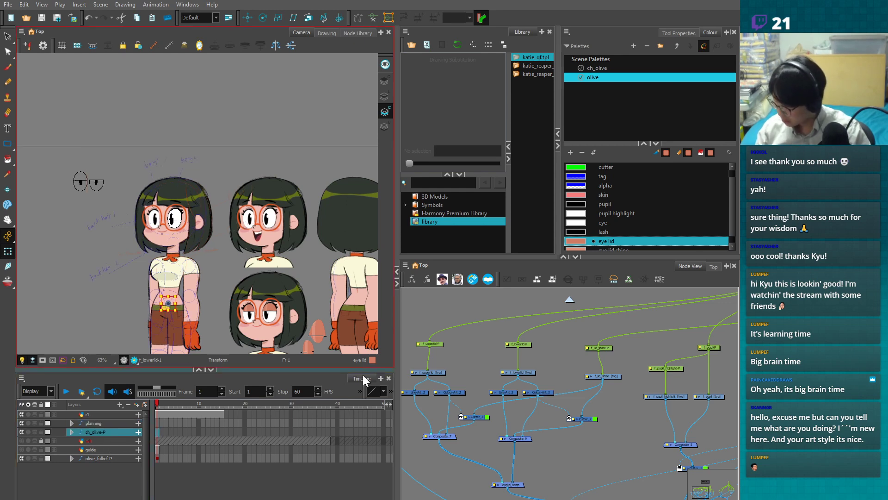
- Examine the peg hierarchy above the near eye by tracing its nodes up to the parent pegs
{"action": "scroll", "coordinate": [602, 476], "scroll_direction": "down", "scroll_amount": 2}
{"action": "scroll", "coordinate": [634, 481], "scroll_direction": "down", "scroll_amount": 3}
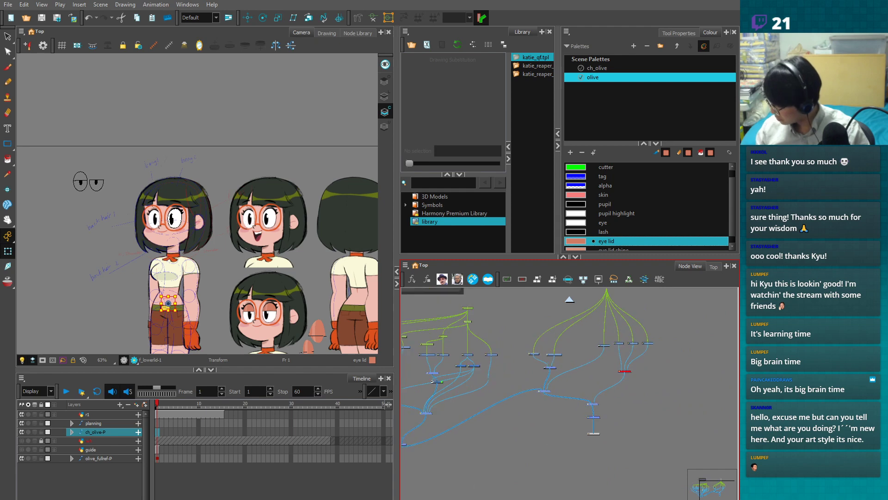
{"action": "scroll", "coordinate": [582, 434], "scroll_direction": "up", "scroll_amount": 4}
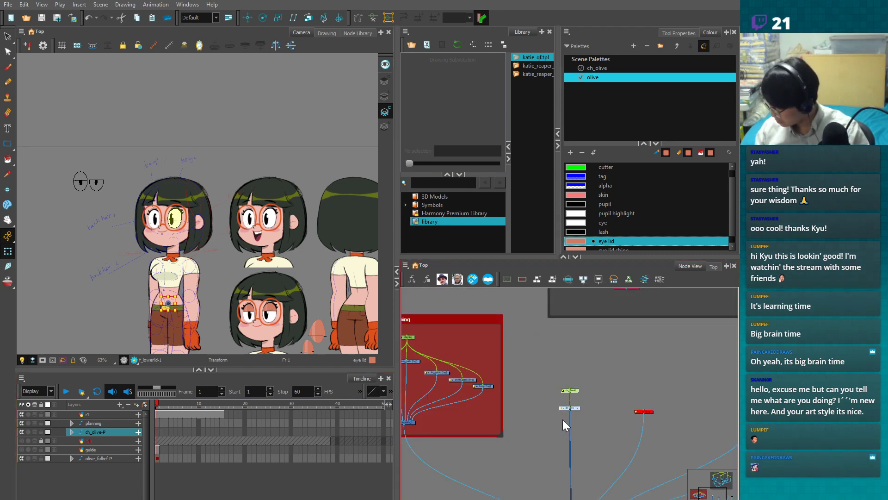
{"action": "scroll", "coordinate": [222, 298], "scroll_direction": "up", "scroll_amount": 4}
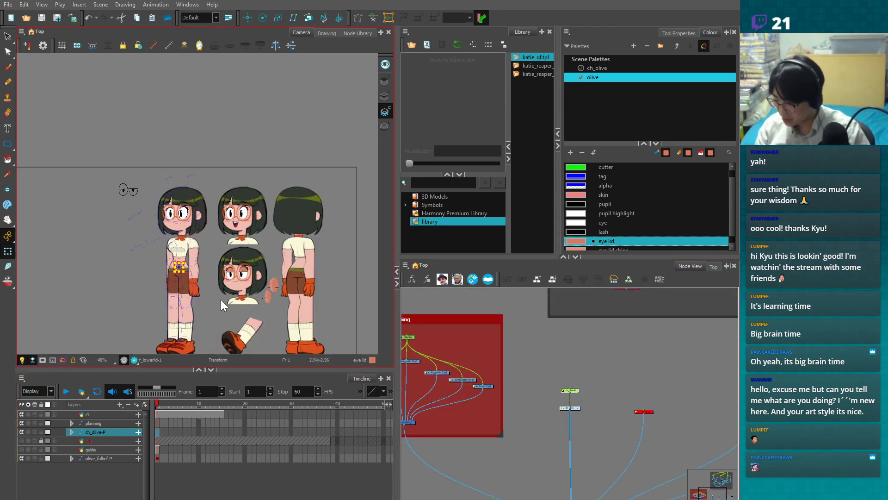
{"action": "left_click", "coordinate": [161, 234]}
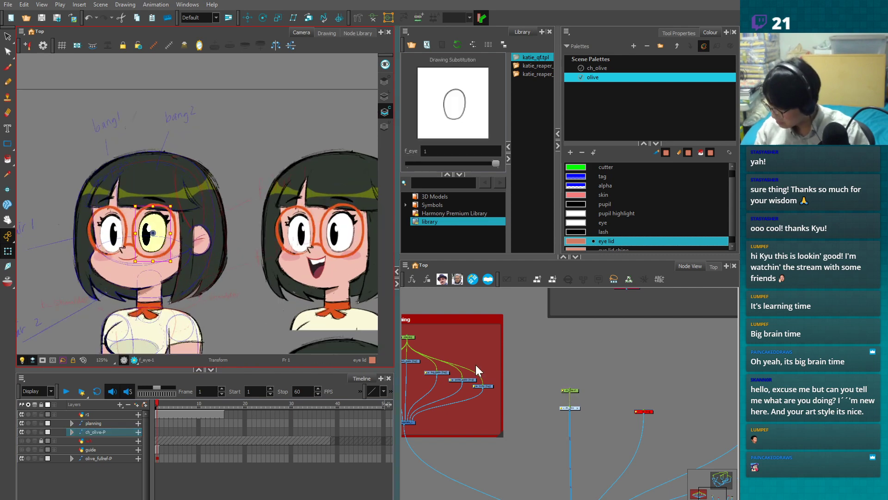
{"action": "left_click", "coordinate": [587, 408]}
{"action": "scroll", "coordinate": [586, 408], "scroll_direction": "down", "scroll_amount": 4}
{"action": "left_click", "coordinate": [572, 361]}
{"action": "scroll", "coordinate": [636, 354], "scroll_direction": "up", "scroll_amount": 4}
{"action": "left_click_drag", "start_coordinate": [653, 325], "coordinate": [426, 373]}
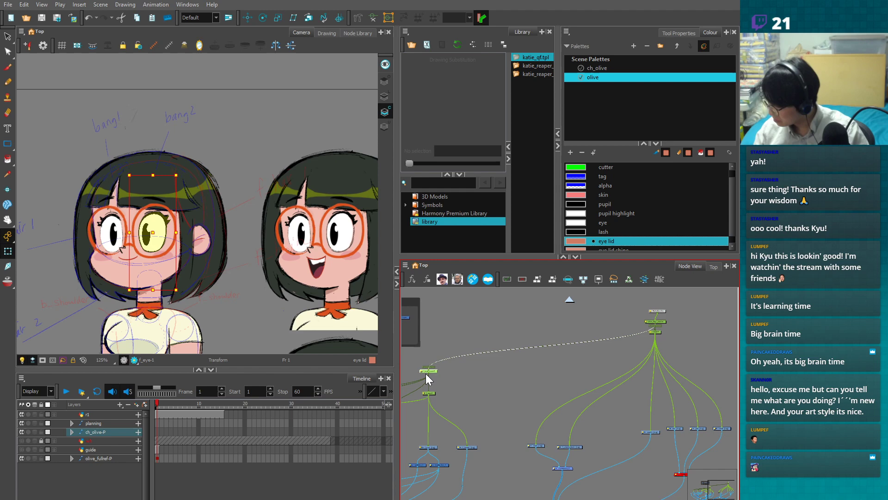
{"action": "left_click", "coordinate": [475, 371]}
{"action": "left_click", "coordinate": [160, 350]}
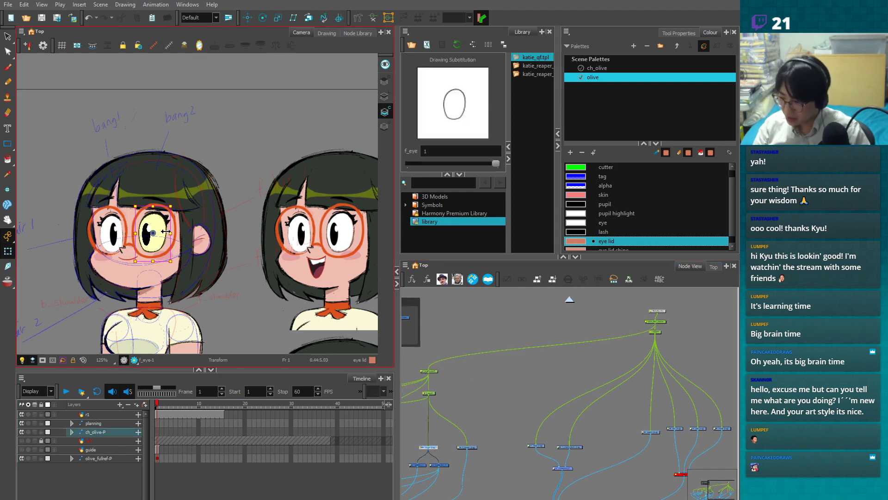
- Inspect the near eye drawing up close on the character, selecting and deselecting it
{"action": "key", "text": "1"}
{"action": "key", "text": "1"}
{"action": "left_click", "coordinate": [129, 225]}
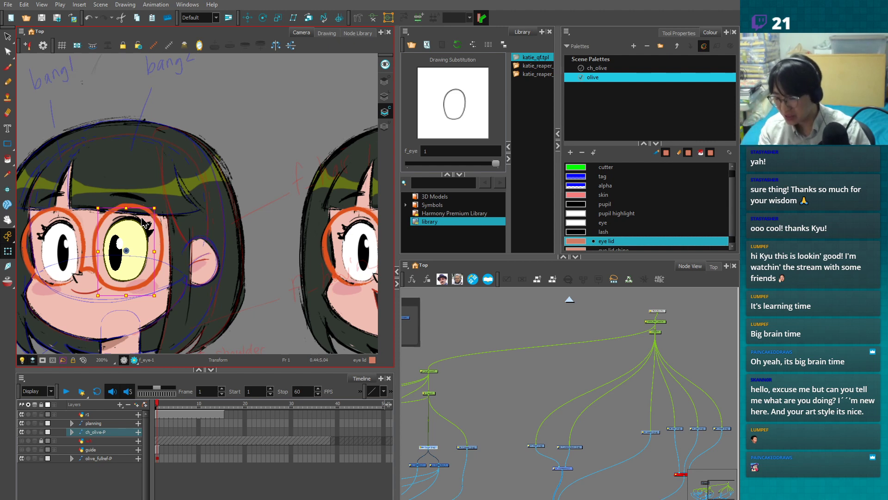
{"action": "left_click", "coordinate": [220, 158]}
{"action": "left_click", "coordinate": [129, 220]}
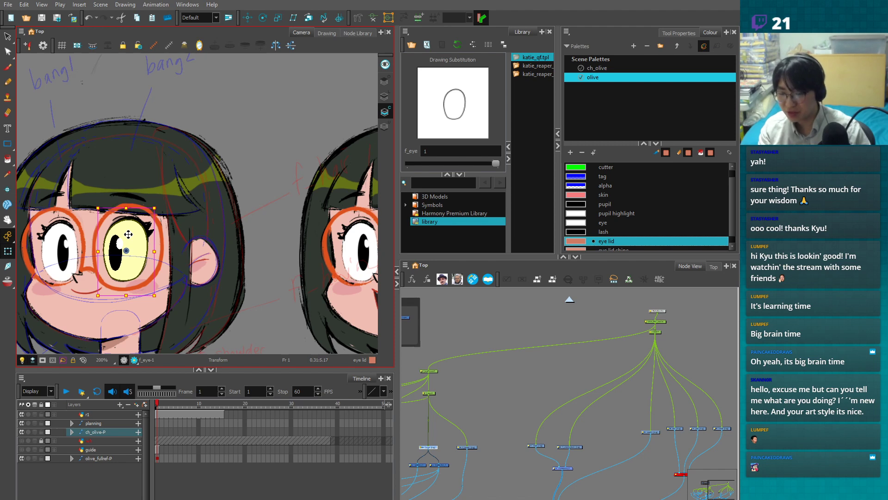
{"action": "left_click", "coordinate": [265, 303]}
{"action": "key", "text": "1"}
{"action": "key", "text": "1"}
{"action": "key", "text": "1"}
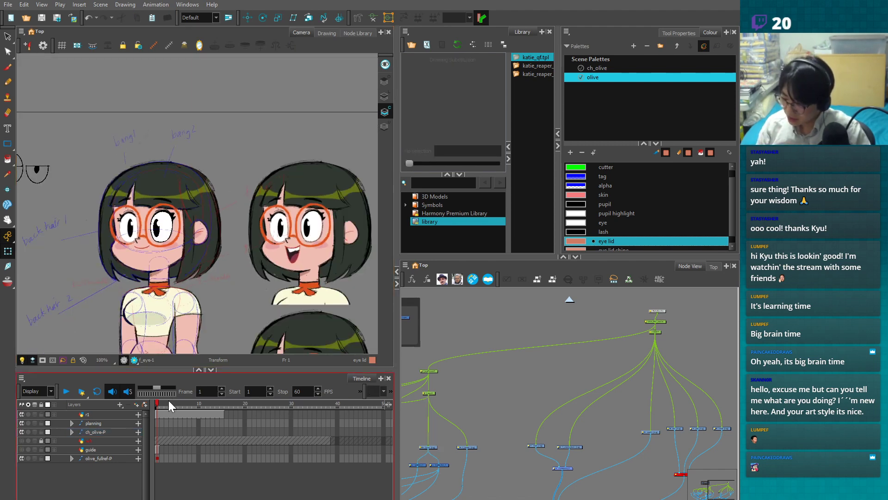
- Try to move the near eye with its peg at frame 1 and undo the move
{"action": "mouse_move", "coordinate": [168, 400]}
{"action": "left_mouse_down"}
{"action": "mouse_move", "coordinate": [147, 412]}
{"action": "mouse_move", "coordinate": [165, 412]}
{"action": "mouse_move", "coordinate": [132, 410]}
{"action": "left_mouse_up"}
{"action": "left_click", "coordinate": [157, 431]}
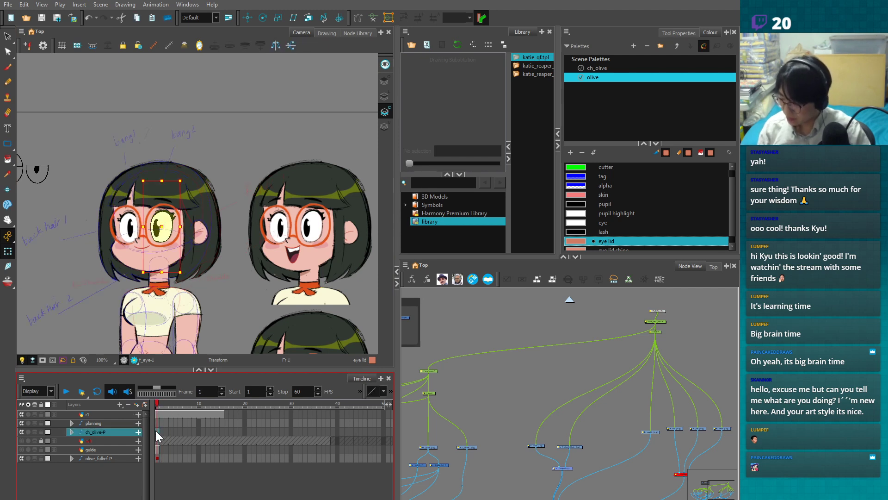
{"action": "mouse_move", "coordinate": [162, 223]}
{"action": "left_mouse_down"}
{"action": "mouse_move", "coordinate": [186, 219]}
{"action": "mouse_move", "coordinate": [162, 220]}
{"action": "left_mouse_up"}
{"action": "key", "text": "ctrl+z"}
{"action": "left_click", "coordinate": [517, 357]}
{"action": "left_click", "coordinate": [430, 371]}
{"action": "left_click_drag", "start_coordinate": [257, 320], "coordinate": [299, 273]}
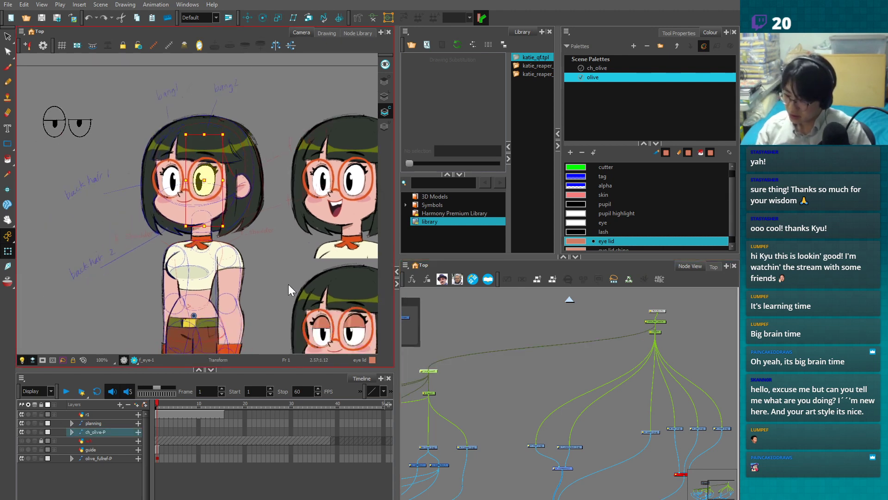
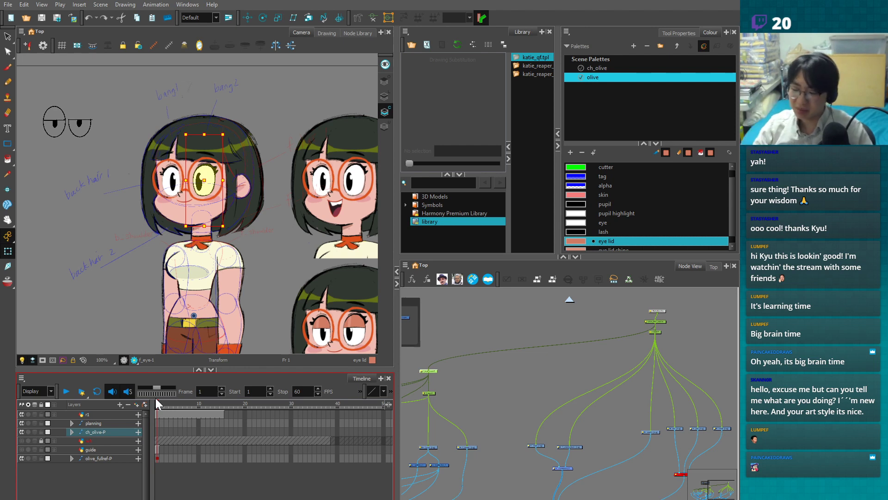
- Add test keyframes at frames 1 and 13 on ch_olive-P and try moving the near eye
{"action": "left_click", "coordinate": [157, 432]}
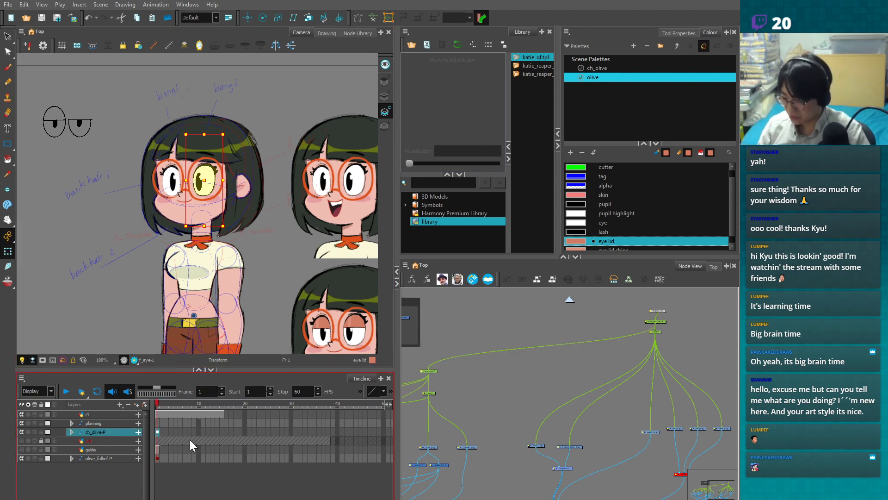
{"action": "left_click", "coordinate": [211, 432]}
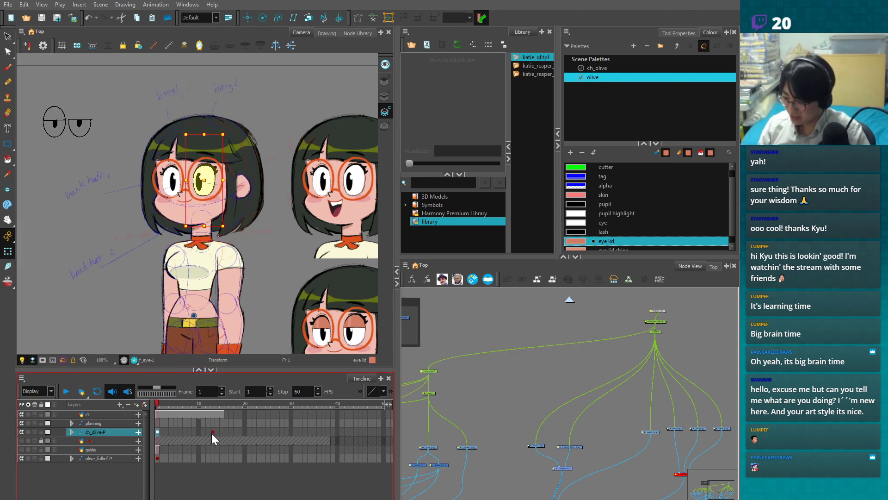
{"action": "mouse_move", "coordinate": [200, 177]}
{"action": "left_mouse_down"}
{"action": "mouse_move", "coordinate": [241, 86]}
{"action": "mouse_move", "coordinate": [150, 109]}
{"action": "left_mouse_up"}
{"action": "key", "text": "ctrl+z"}
{"action": "left_click_drag", "start_coordinate": [230, 257], "coordinate": [223, 308]}
{"action": "key", "text": "2"}
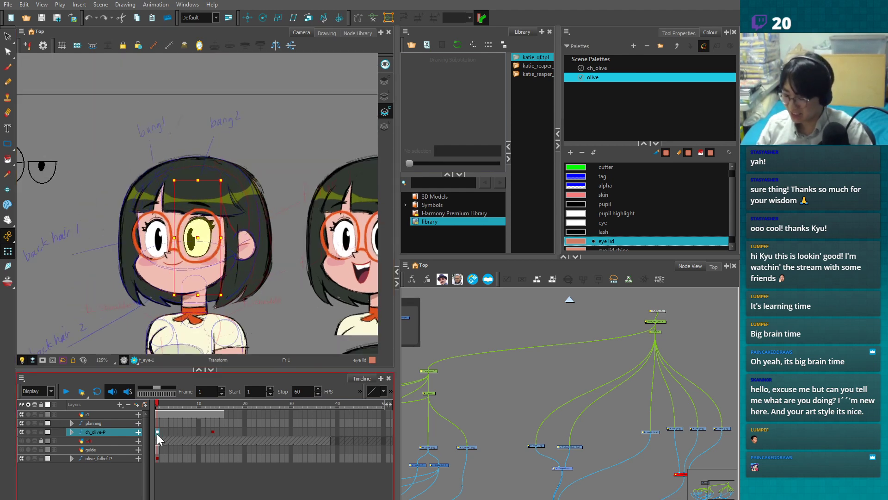
- Hide olive_fullref-P and test an interpolated near-eye move across keyframes at frames 1, 4 and 13 on ch_olive-P
{"action": "left_click", "coordinate": [21, 457]}
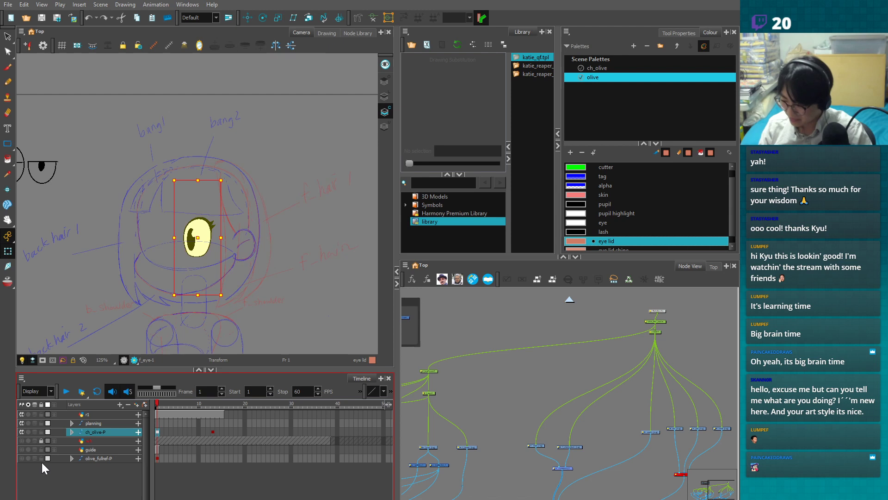
{"action": "left_click", "coordinate": [170, 431]}
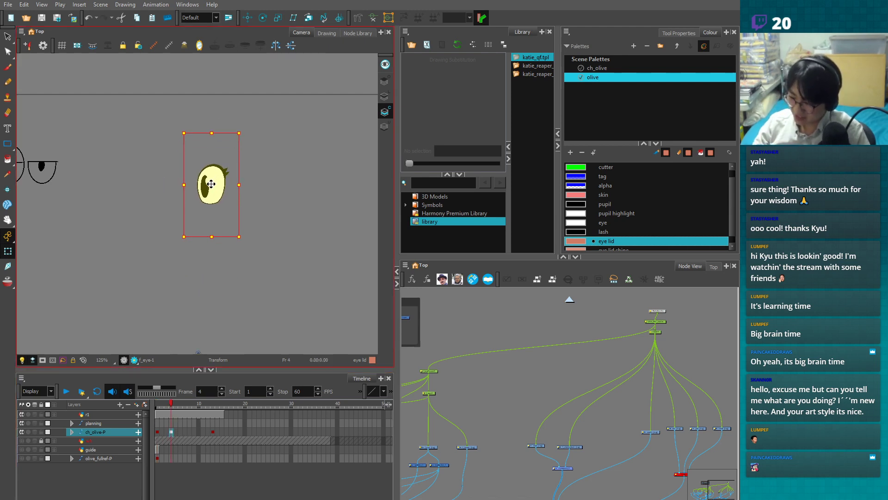
{"action": "left_click", "coordinate": [213, 432]}
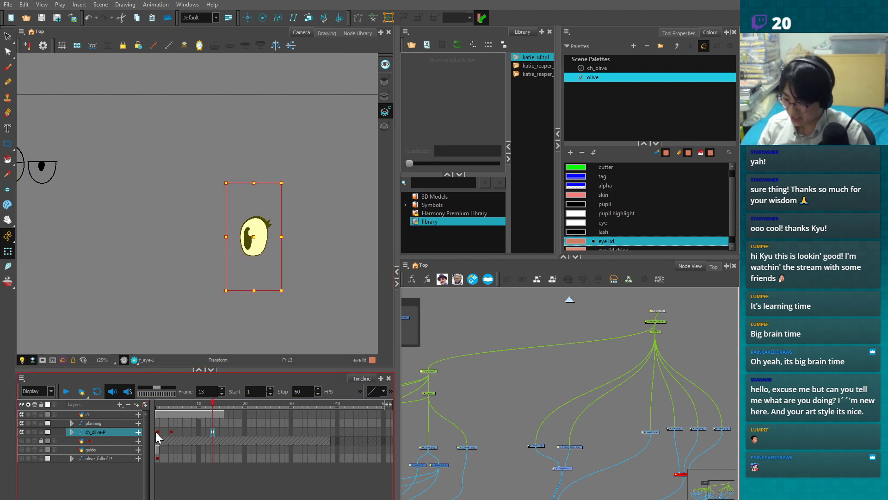
{"action": "left_click_drag", "start_coordinate": [156, 432], "coordinate": [178, 431]}
{"action": "left_click", "coordinate": [181, 486]}
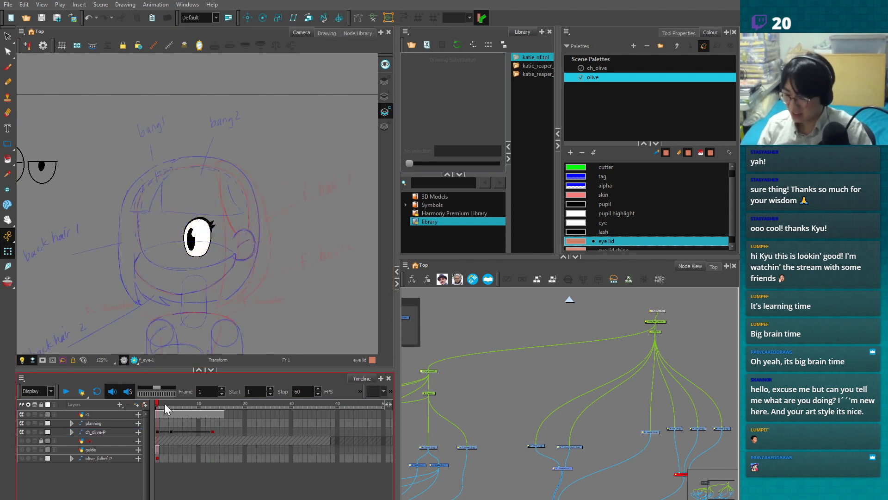
{"action": "mouse_move", "coordinate": [156, 404]}
{"action": "left_mouse_down"}
{"action": "mouse_move", "coordinate": [206, 409]}
{"action": "mouse_move", "coordinate": [141, 409]}
{"action": "mouse_move", "coordinate": [210, 407]}
{"action": "mouse_move", "coordinate": [138, 410]}
{"action": "left_mouse_up"}
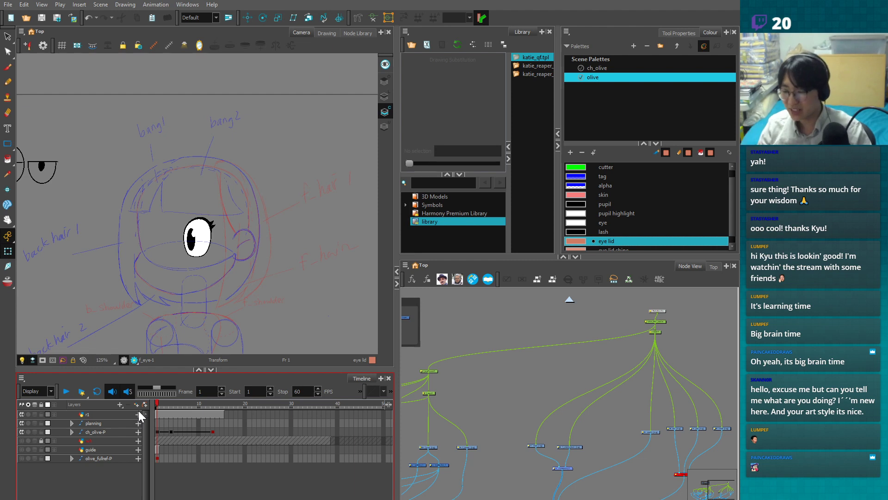
- Undo the test animation and hidden reference, and delete the leftover frame 1 keyframe on ch_olive-P
{"action": "key", "text": "ctrl+z"}
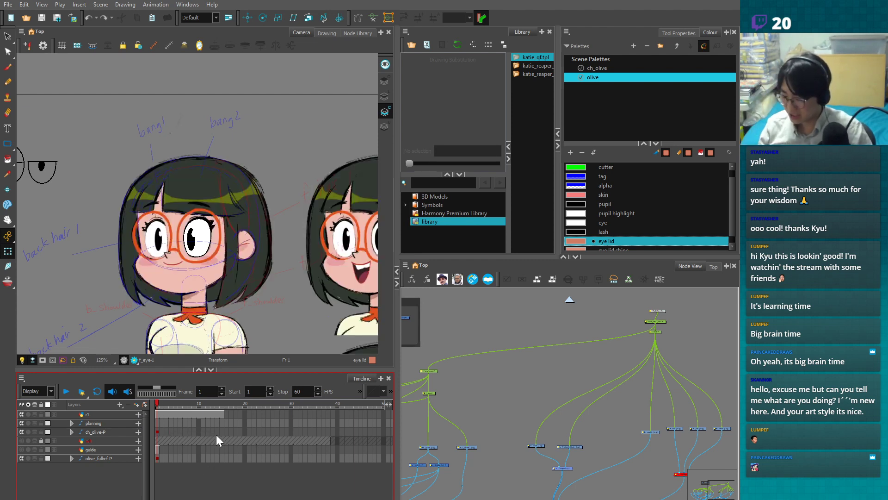
{"action": "left_click", "coordinate": [158, 433]}
{"action": "key", "text": "Delete"}
{"action": "left_click", "coordinate": [172, 483]}
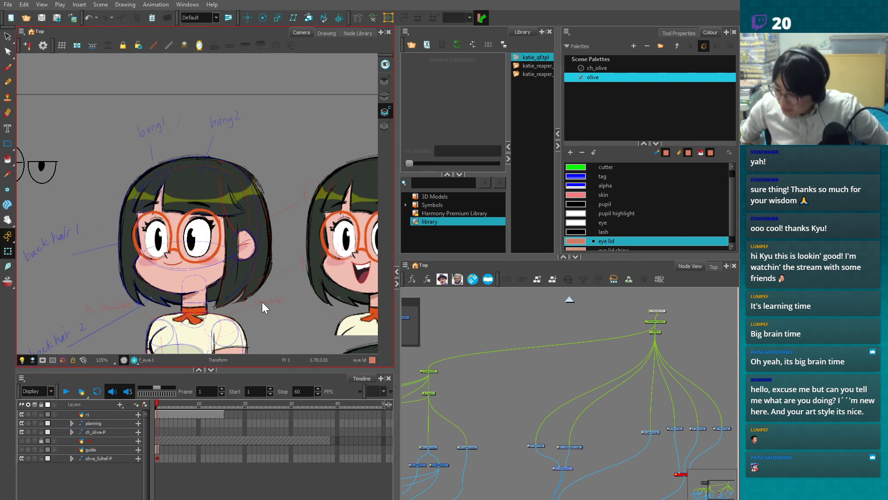
- Examine the near eye up close along with its lid, cutter and composite nodes
{"action": "left_click", "coordinate": [199, 222]}
{"action": "left_click", "coordinate": [293, 284]}
{"action": "key", "text": "2"}
{"action": "key", "text": "2"}
{"action": "key", "text": "1"}
{"action": "left_click_drag", "start_coordinate": [495, 446], "coordinate": [545, 448]}
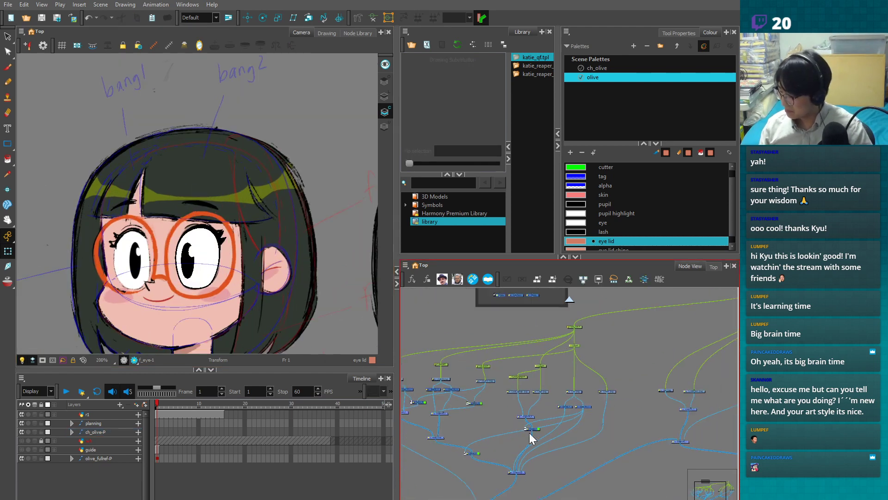
{"action": "key", "text": "2"}
{"action": "key", "text": "2"}
{"action": "key", "text": "2"}
{"action": "key", "text": "2"}
{"action": "key", "text": "2"}
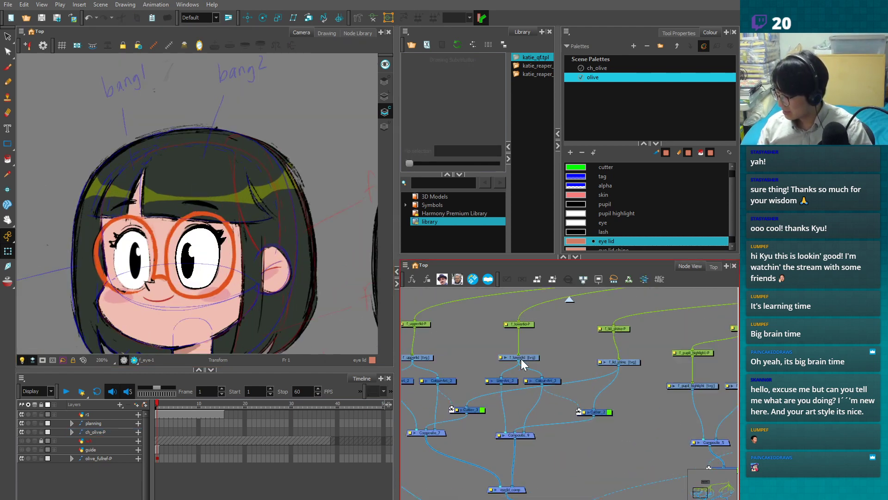
- Try to shift the f_lowerlid peg, drawing, art and composite nodes in the node network, and undo the move
{"action": "left_click_drag", "start_coordinate": [499, 315], "coordinate": [550, 464]}
{"action": "key", "text": "2"}
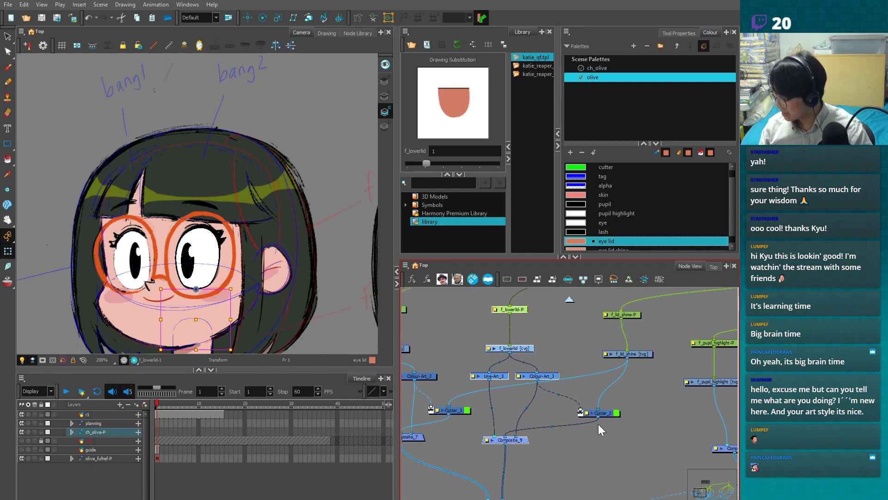
{"action": "left_click_drag", "start_coordinate": [579, 409], "coordinate": [525, 429]}
{"action": "key", "text": "1"}
{"action": "key", "text": "1"}
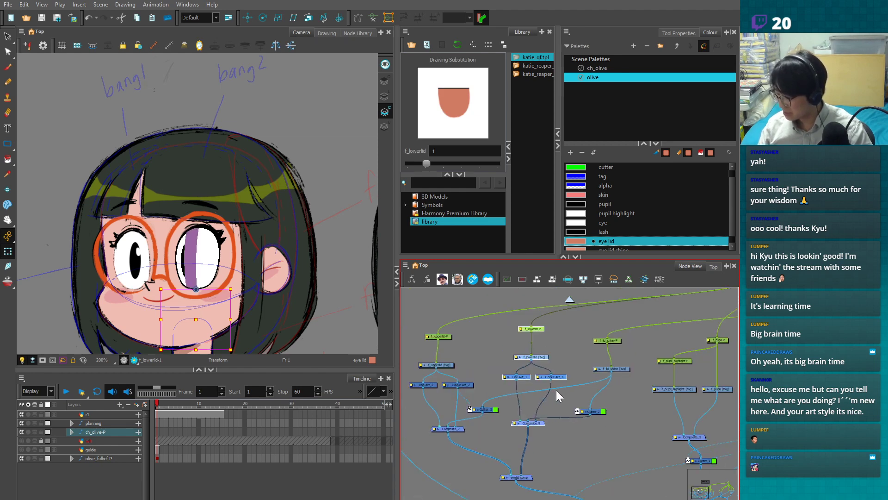
{"action": "key", "text": "ctrl+z"}
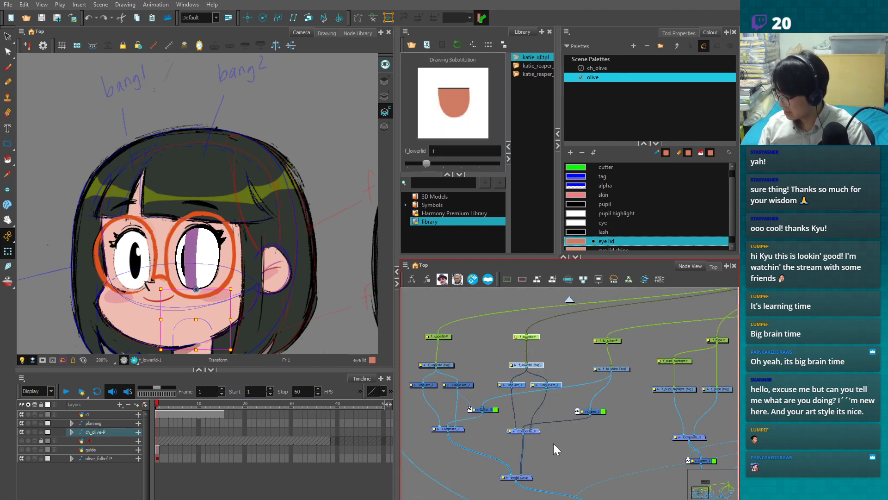
- Delete the f_lowerlid nodes along with their drawing files, and examine the f_upperlid drawing's line art up close
{"action": "key", "text": "Delete"}
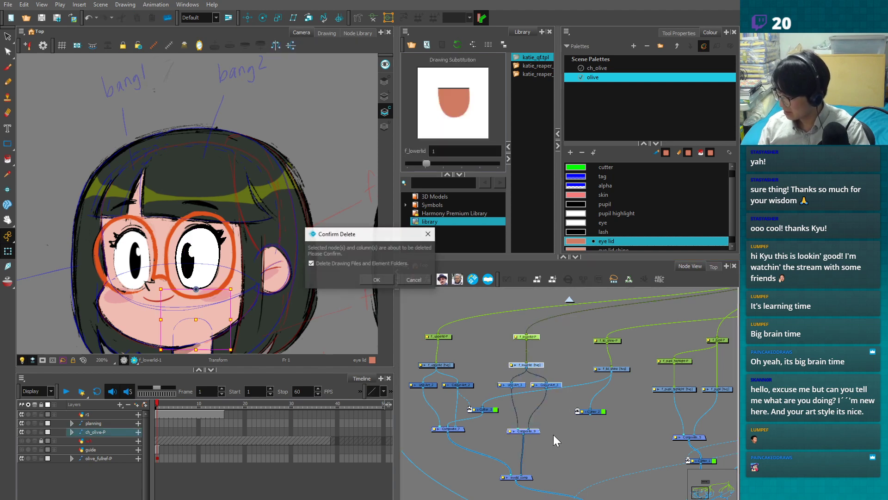
{"action": "left_click", "coordinate": [447, 365]}
{"action": "key", "text": "alt+s"}
{"action": "key", "text": "2"}
{"action": "key", "text": "2"}
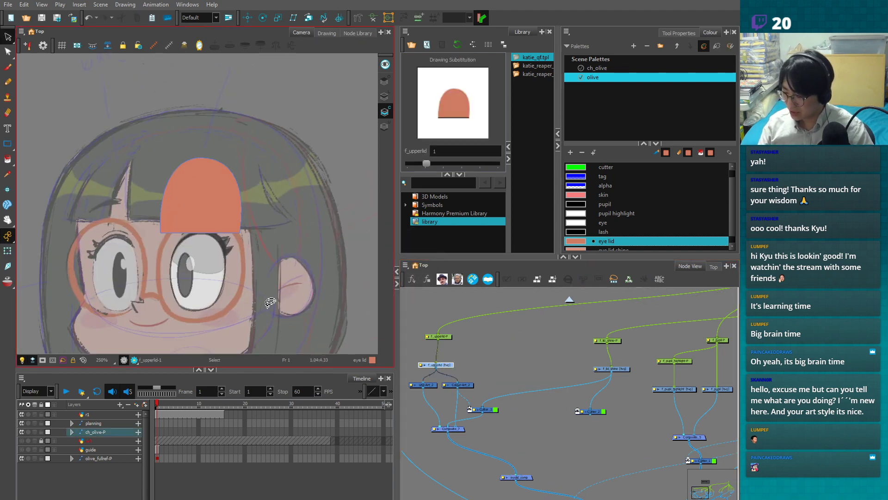
{"action": "left_click", "coordinate": [384, 96]}
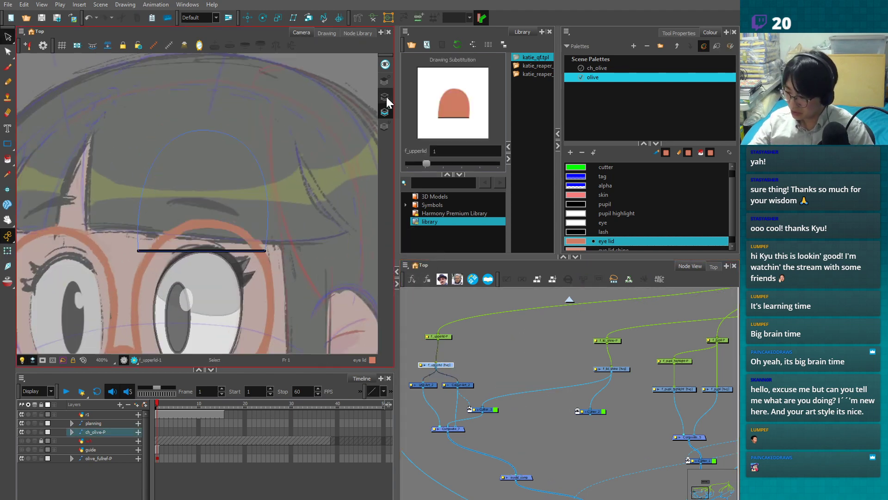
{"action": "left_click", "coordinate": [11, 253]}
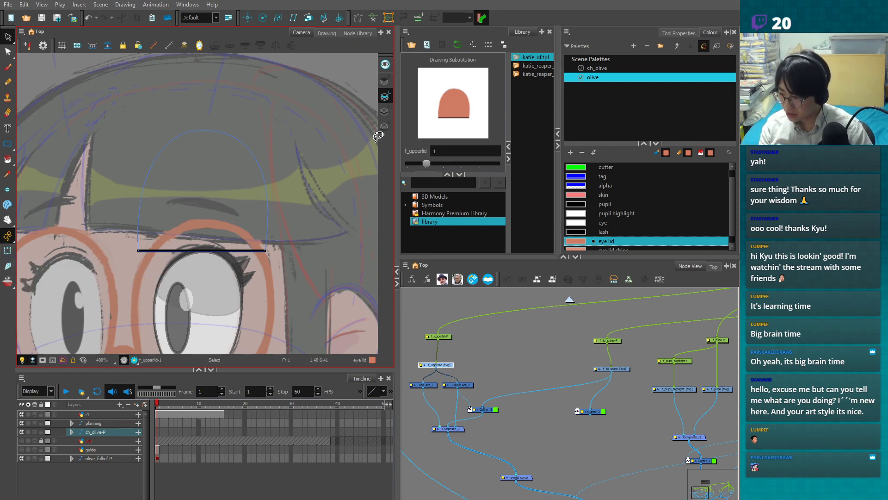
{"action": "scroll", "coordinate": [166, 227], "scroll_direction": "down", "scroll_amount": 2}
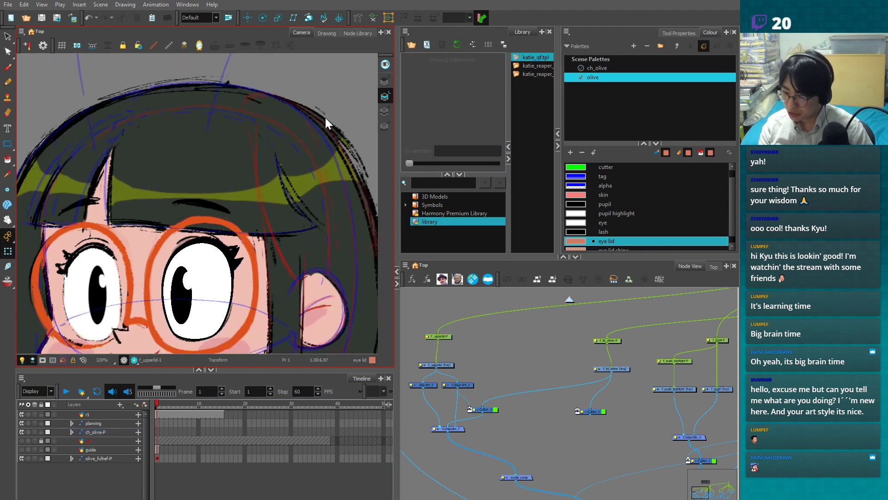
- Try selecting the near eye's upper lid in the camera view, test moving the f_upperlid peg upwards, and undo the move
{"action": "left_click", "coordinate": [243, 199]}
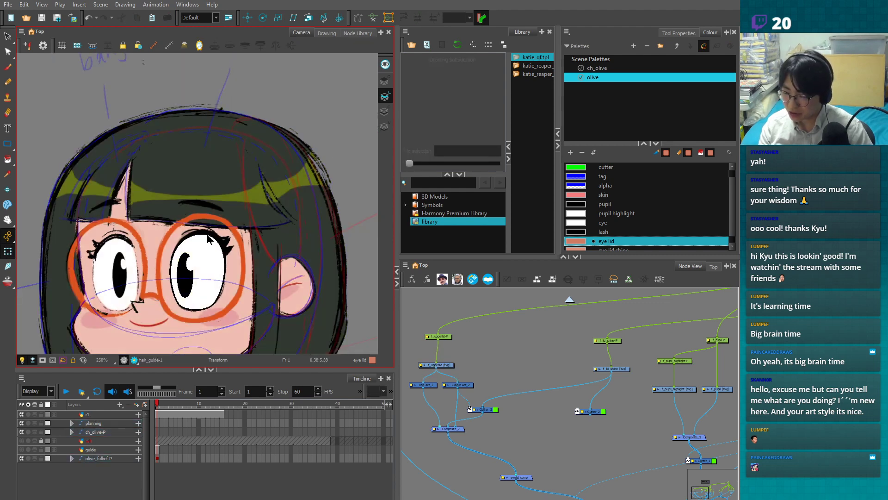
{"action": "left_click", "coordinate": [205, 238]}
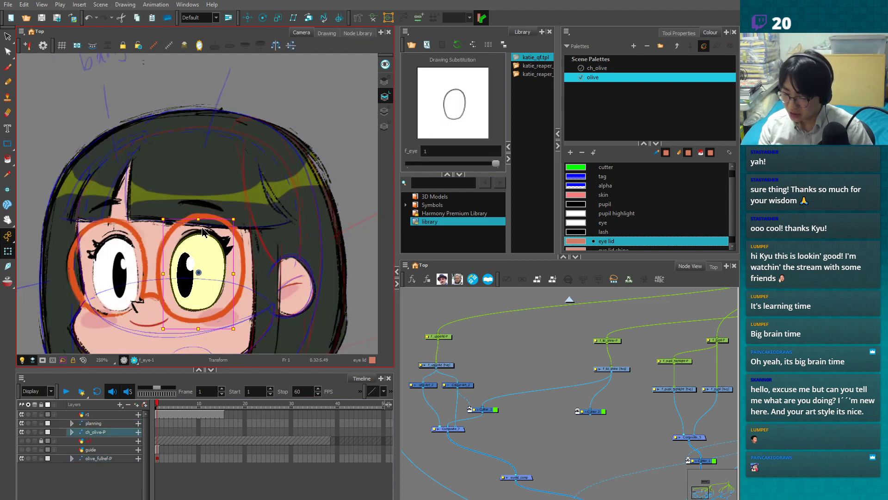
{"action": "left_click", "coordinate": [440, 336]}
{"action": "mouse_move", "coordinate": [204, 193]}
{"action": "left_mouse_down"}
{"action": "mouse_move", "coordinate": [202, 224]}
{"action": "mouse_move", "coordinate": [204, 178]}
{"action": "left_mouse_up"}
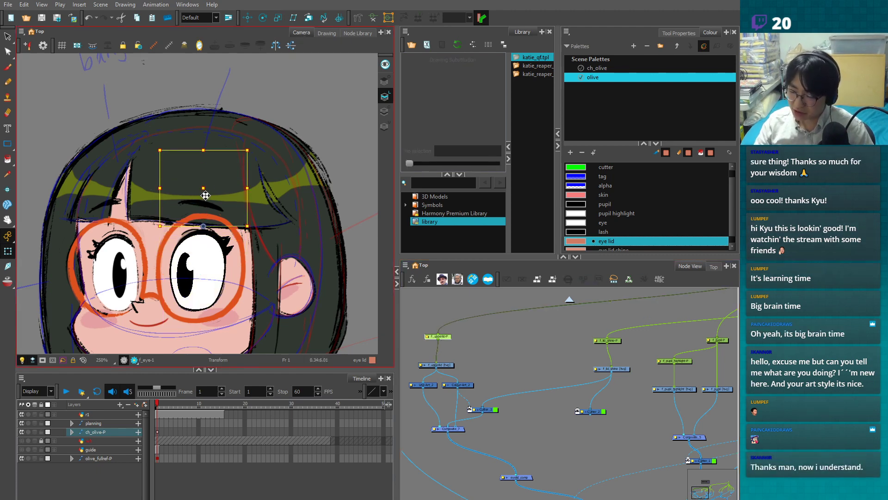
{"action": "key", "text": "ctrl+z"}
{"action": "left_click", "coordinate": [309, 134]}
{"action": "left_click_drag", "start_coordinate": [279, 215], "coordinate": [278, 208]}
{"action": "scroll", "coordinate": [231, 271], "scroll_direction": "up", "scroll_amount": 1}
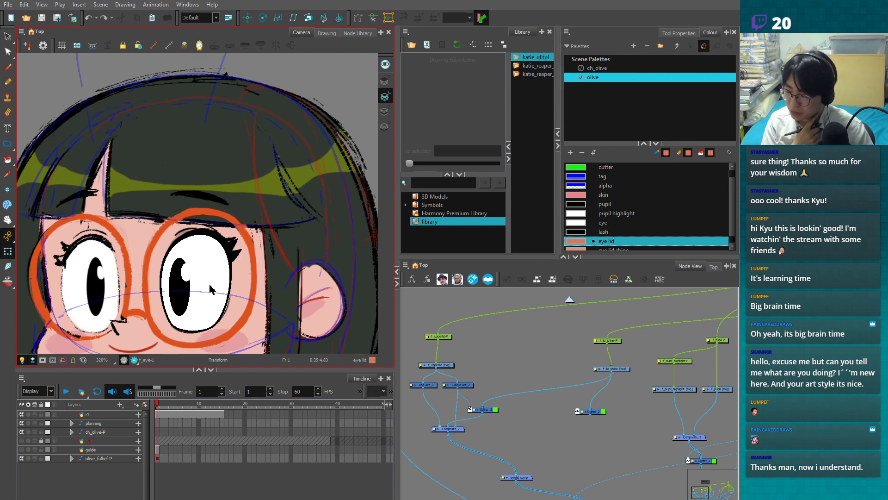
- Brush a small dot in the tag colour just below the lid line on the f_upperlid drawing
{"action": "left_click", "coordinate": [579, 177]}
{"action": "key", "text": "alt+b"}
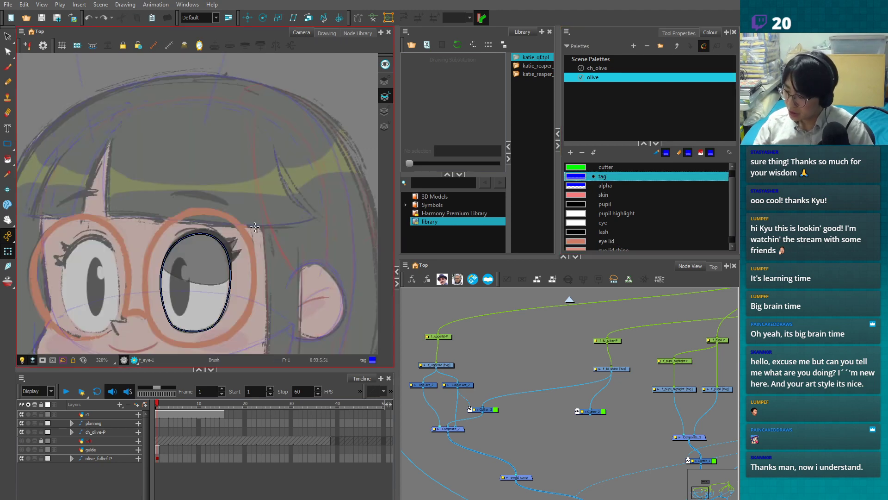
{"action": "left_click", "coordinate": [438, 365]}
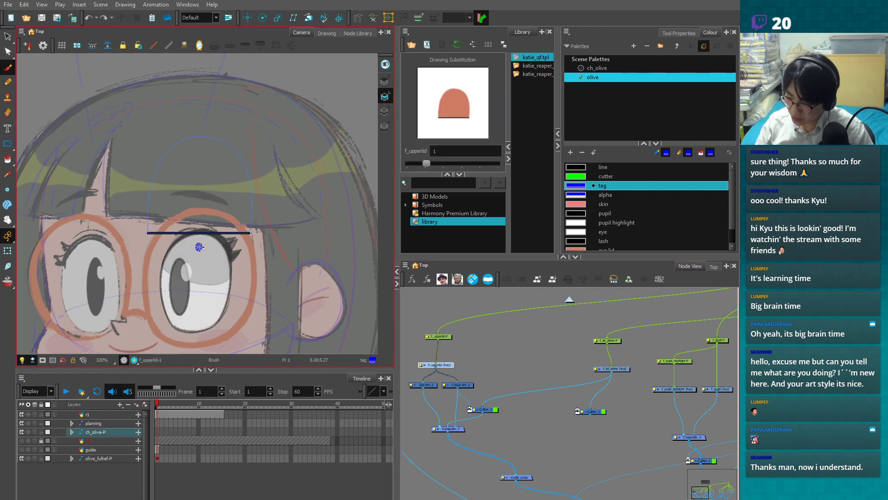
{"action": "left_click", "coordinate": [7, 251]}
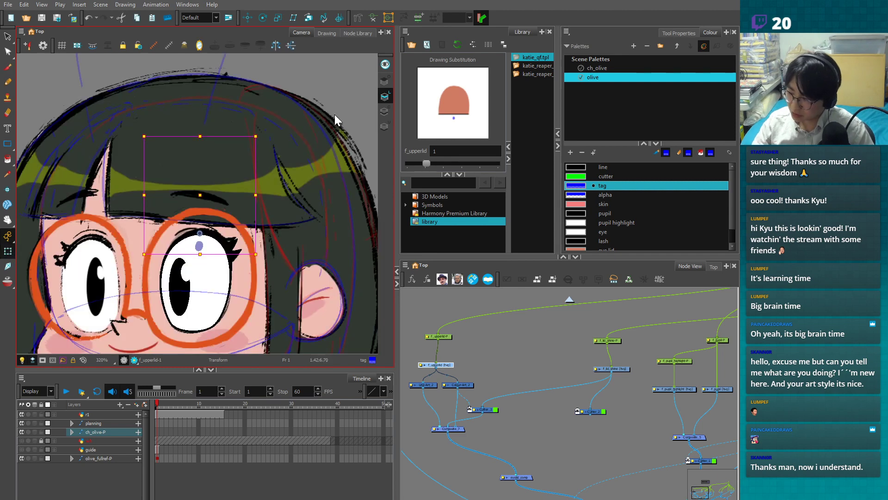
- Test pulling the upper lid down over the near eye by its tag dot, and undo the moves and the dot
{"action": "left_click", "coordinate": [209, 221]}
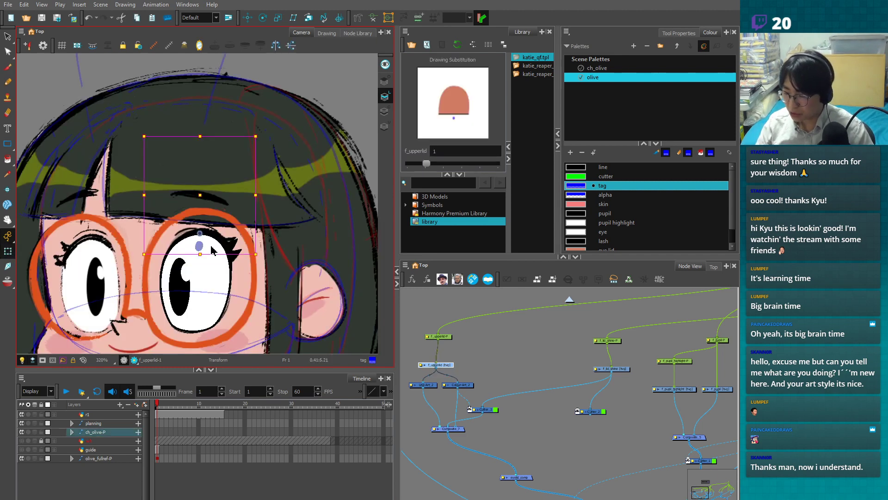
{"action": "mouse_move", "coordinate": [201, 195]}
{"action": "left_mouse_down"}
{"action": "mouse_move", "coordinate": [200, 226]}
{"action": "mouse_move", "coordinate": [200, 198]}
{"action": "left_mouse_up"}
{"action": "key", "text": "ctrl+z"}
{"action": "left_click", "coordinate": [359, 111]}
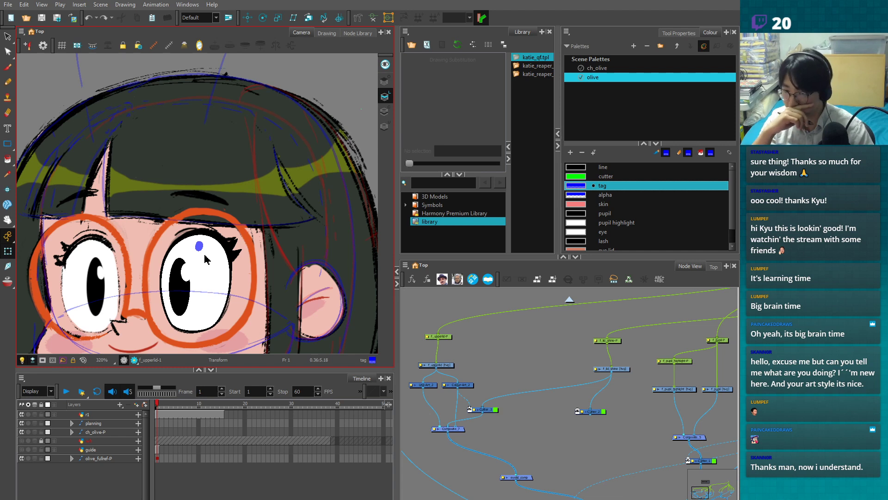
{"action": "left_click", "coordinate": [201, 246]}
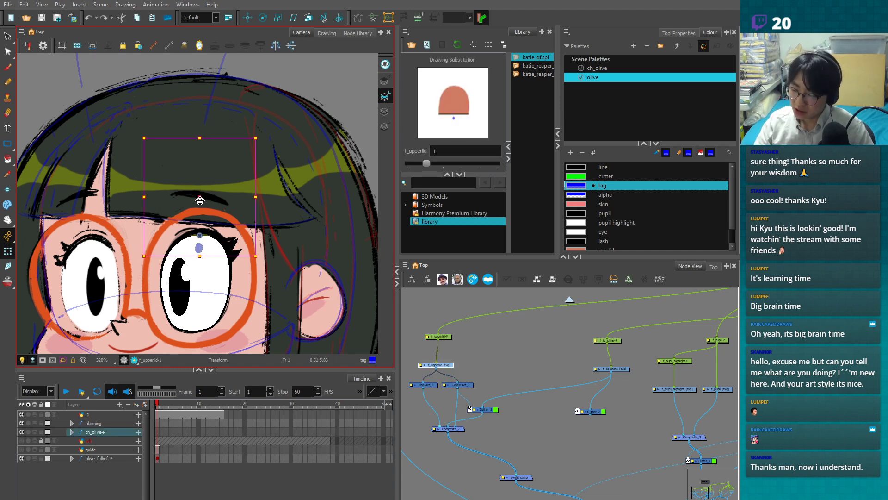
{"action": "left_click_drag", "start_coordinate": [200, 198], "coordinate": [200, 233]}
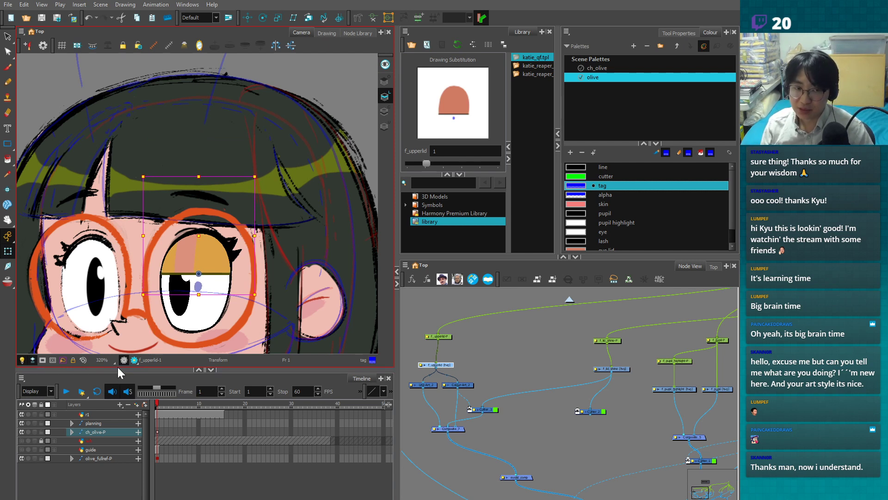
{"action": "key", "text": "ctrl+z"}
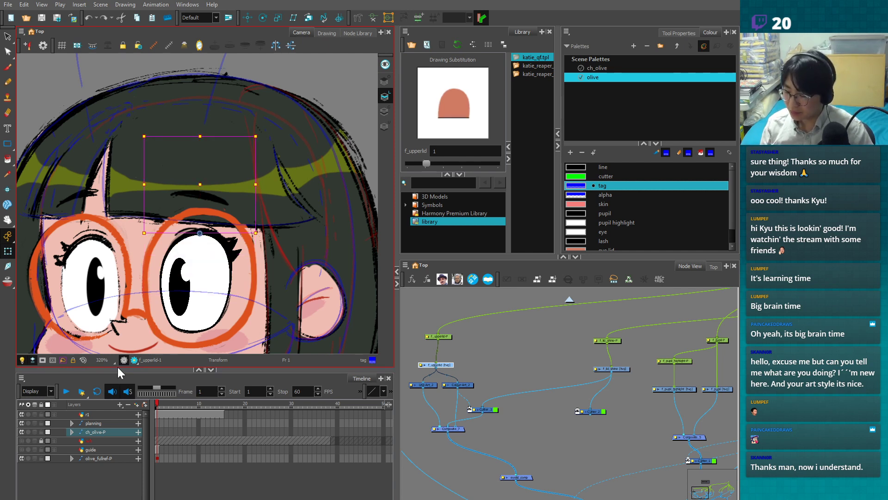
- On f_upperlid's line art layer, draw invisible strokes enclosing a thin strip directly beneath the upper lid line
{"action": "left_click", "coordinate": [501, 354]}
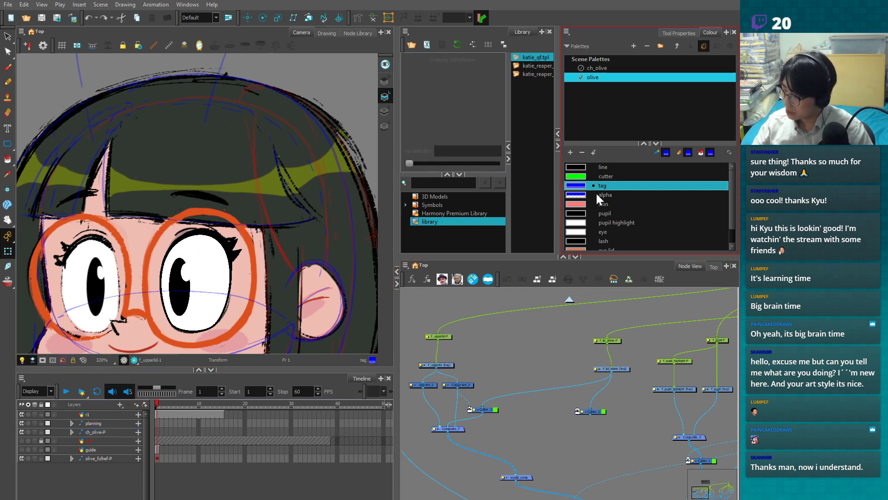
{"action": "left_click", "coordinate": [456, 365]}
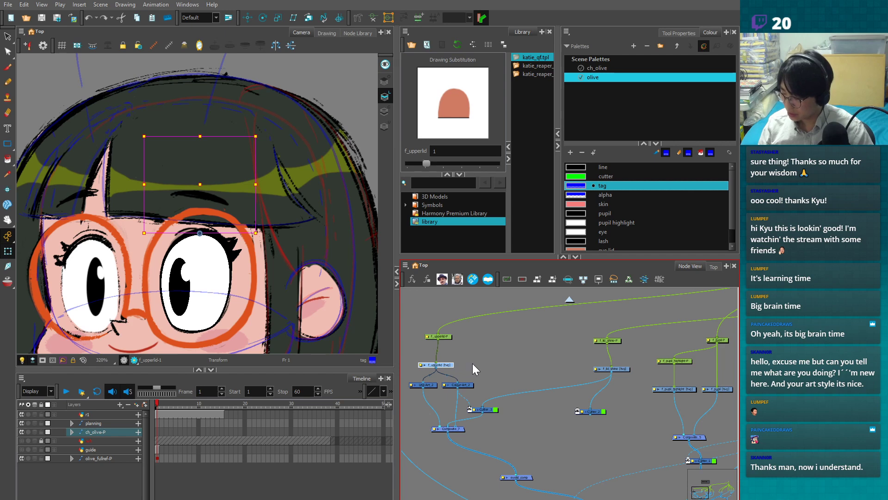
{"action": "key", "text": "alt+s"}
{"action": "left_click", "coordinate": [386, 81]}
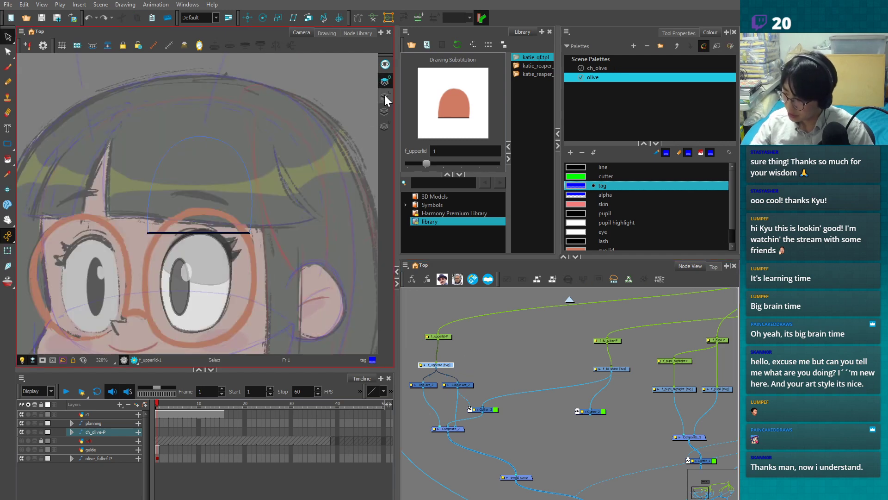
{"action": "left_click", "coordinate": [384, 95]}
{"action": "scroll", "coordinate": [272, 246], "scroll_direction": "up", "scroll_amount": 2}
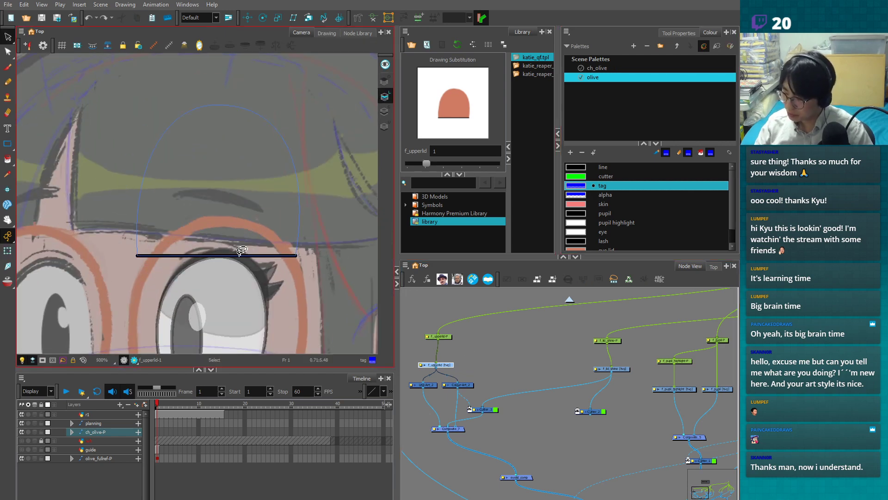
{"action": "scroll", "coordinate": [272, 246], "scroll_direction": "up", "scroll_amount": 2}
{"action": "key", "text": "alt+v"}
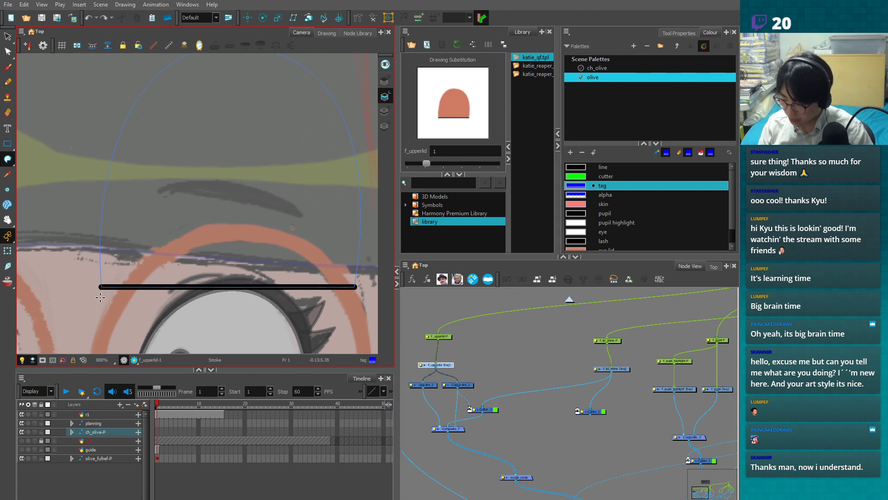
{"action": "mouse_move", "coordinate": [99, 303]}
{"action": "left_mouse_down"}
{"action": "mouse_move", "coordinate": [363, 305]}
{"action": "mouse_move", "coordinate": [352, 316]}
{"action": "left_mouse_up"}
{"action": "left_click_drag", "start_coordinate": [103, 283], "coordinate": [102, 316]}
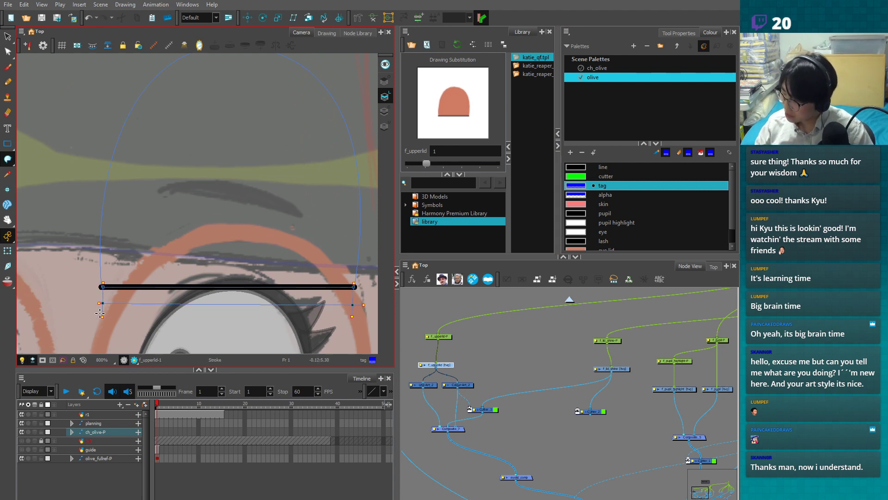
- Set the alpha swatch's Alpha value to 116 and fill the strip beneath the upper lid line with that colour
{"action": "double_click", "coordinate": [577, 197]}
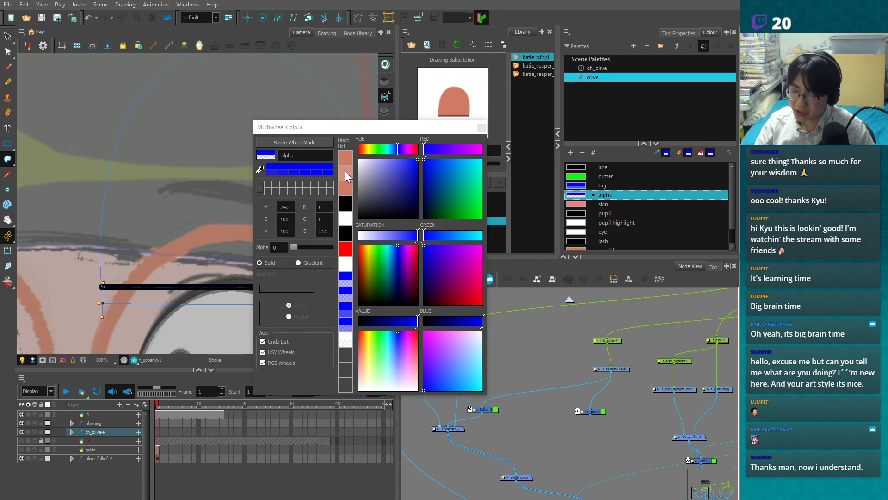
{"action": "mouse_move", "coordinate": [293, 246]}
{"action": "left_mouse_down"}
{"action": "mouse_move", "coordinate": [335, 247]}
{"action": "mouse_move", "coordinate": [292, 250]}
{"action": "left_mouse_up"}
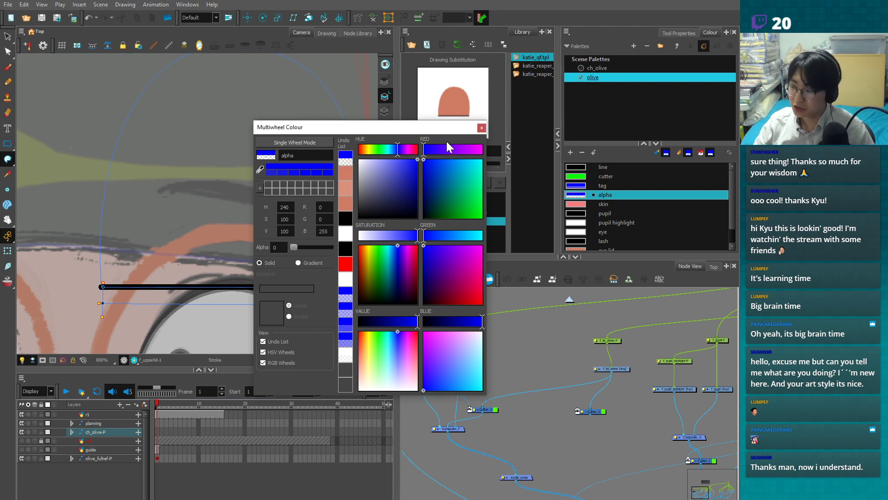
{"action": "left_click", "coordinate": [481, 127]}
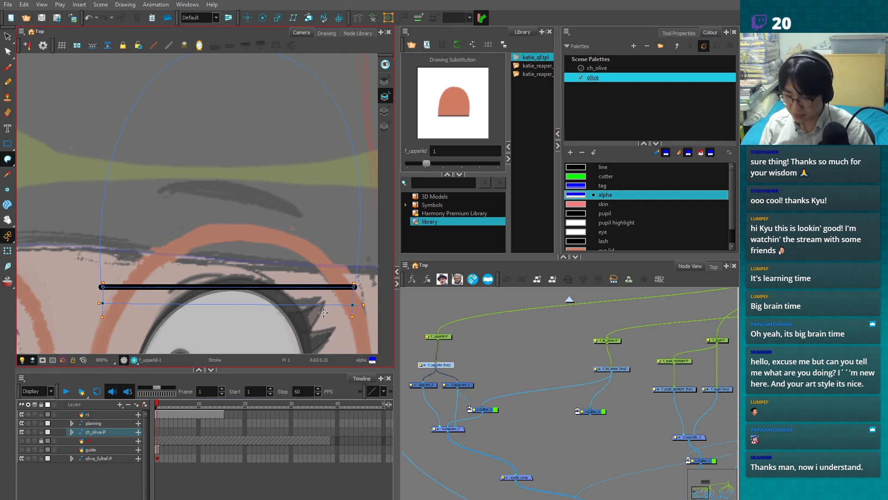
{"action": "key", "text": "2"}
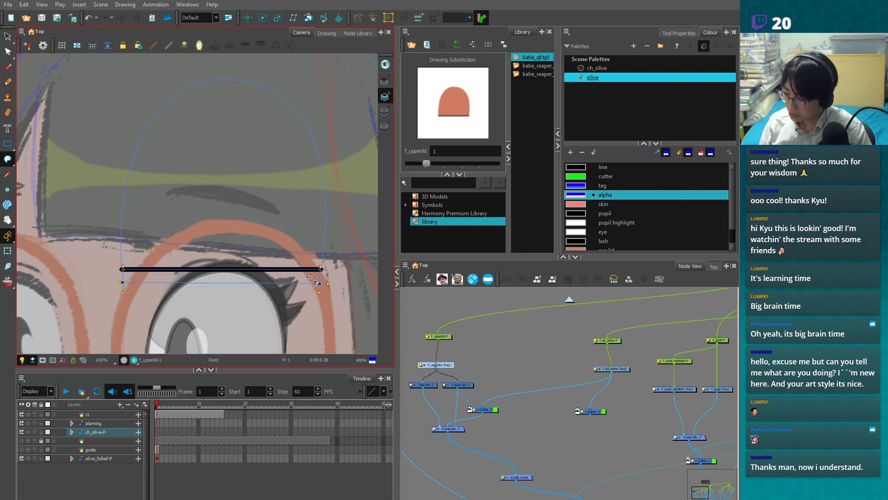
{"action": "double_click", "coordinate": [586, 195]}
{"action": "left_click_drag", "start_coordinate": [295, 247], "coordinate": [310, 250]}
{"action": "left_click", "coordinate": [481, 127]}
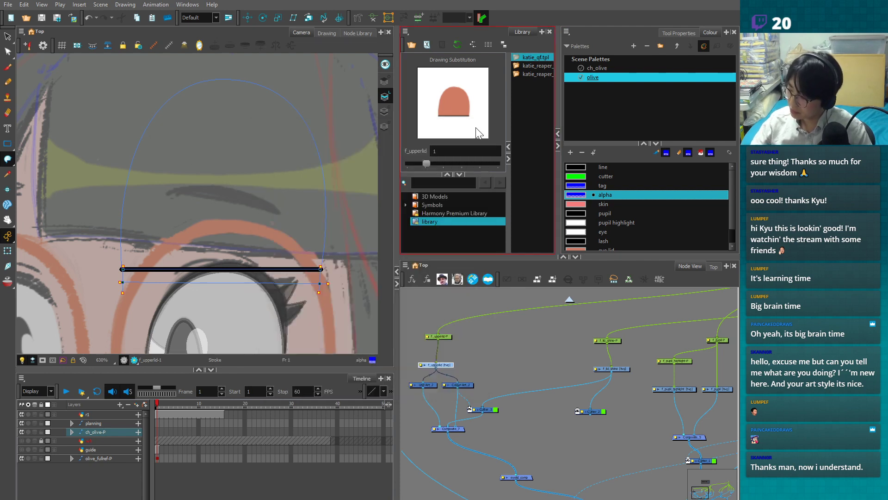
{"action": "double_click", "coordinate": [576, 195]}
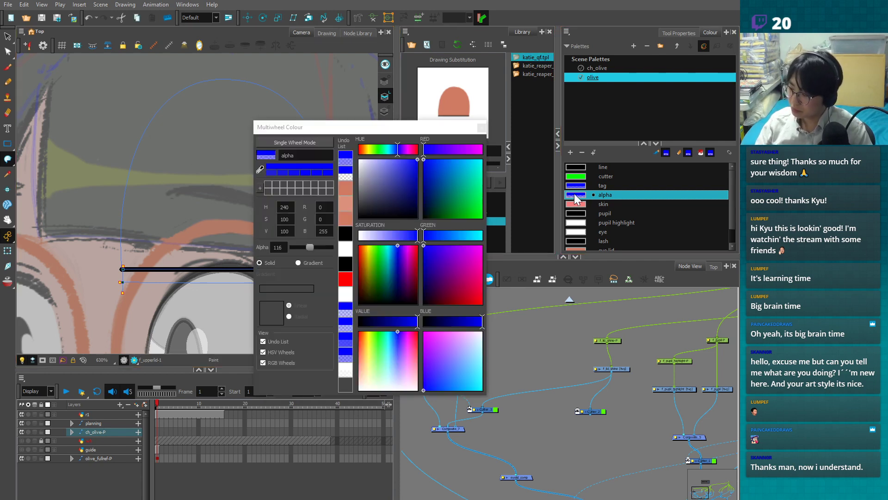
{"action": "left_click", "coordinate": [481, 127]}
{"action": "left_click", "coordinate": [270, 276]}
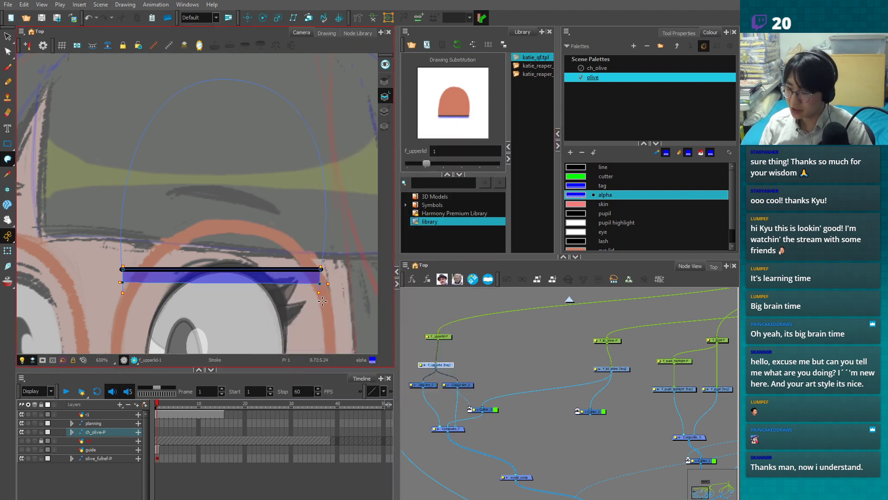
- Check that the upper lid can be selected with the Transform tool through the filled strip over the near eye
{"action": "scroll", "coordinate": [322, 312], "scroll_direction": "down", "scroll_amount": 2}
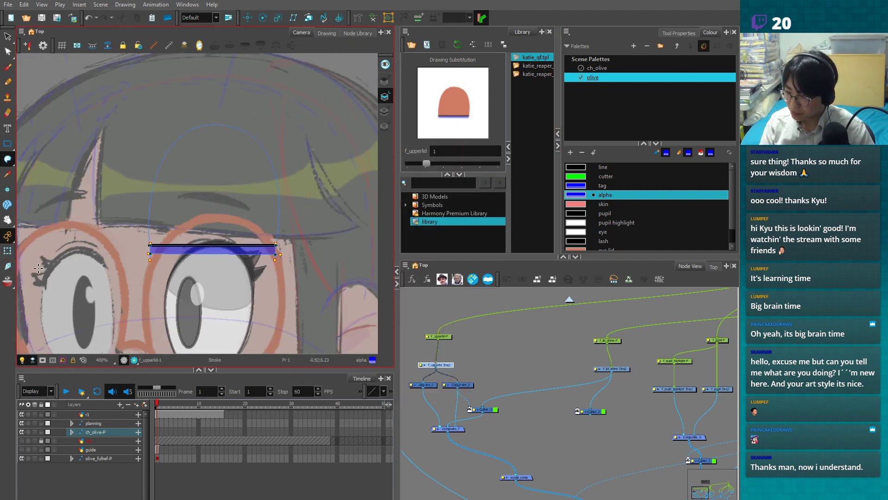
{"action": "scroll", "coordinate": [238, 275], "scroll_direction": "up", "scroll_amount": 1}
{"action": "left_click", "coordinate": [8, 251]}
{"action": "left_click", "coordinate": [432, 306]}
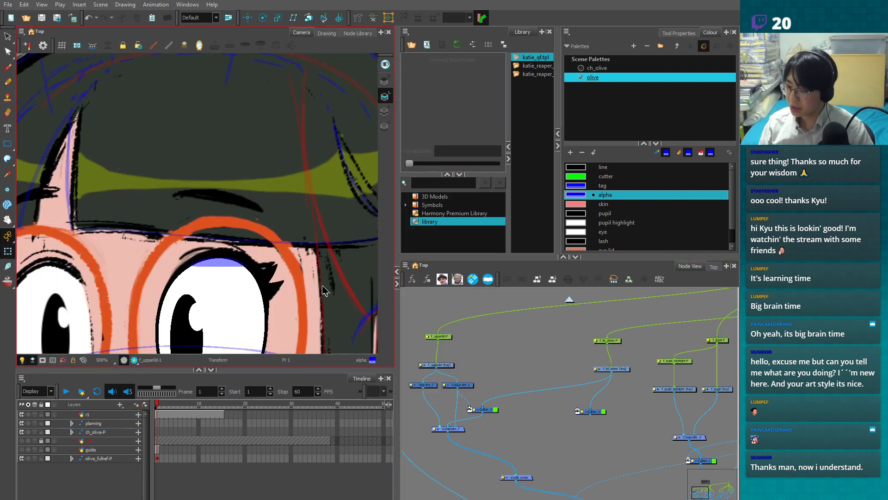
{"action": "left_click", "coordinate": [225, 269]}
{"action": "left_click", "coordinate": [482, 315]}
- Set the alpha swatch's Alpha value to 0 and select the upper lid through its transparent strip
{"action": "double_click", "coordinate": [578, 194]}
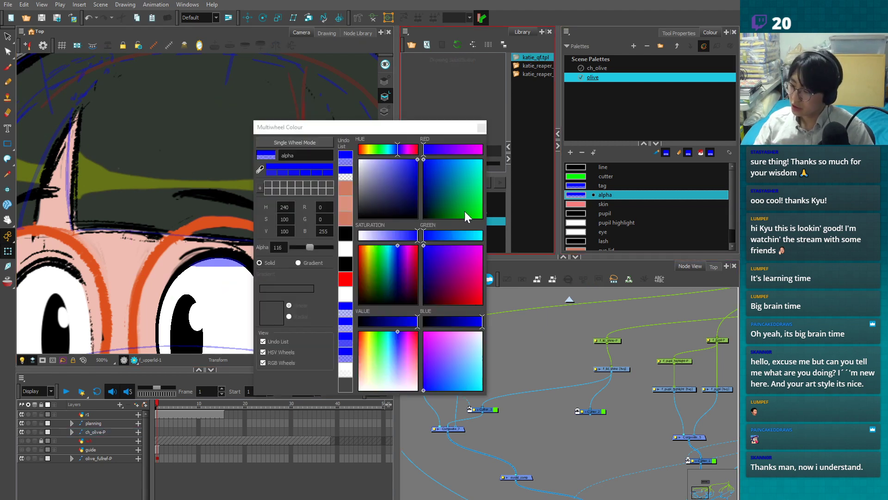
{"action": "left_click_drag", "start_coordinate": [308, 246], "coordinate": [281, 251]}
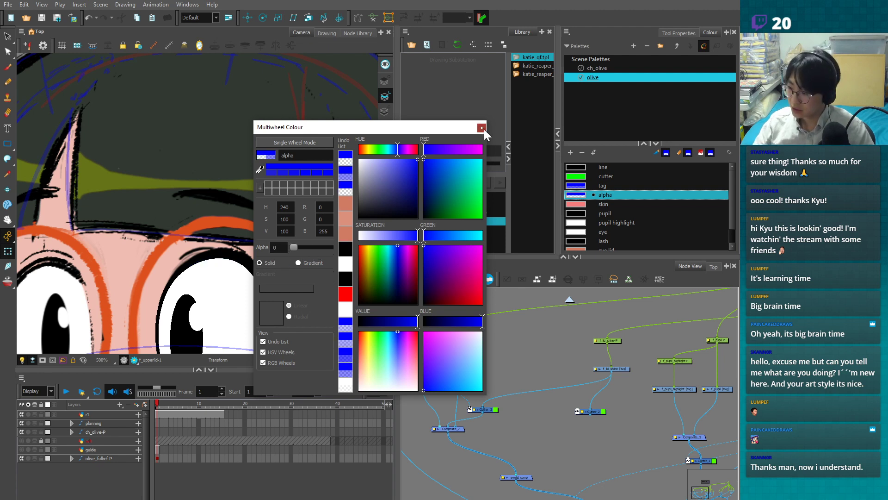
{"action": "left_click", "coordinate": [481, 128]}
{"action": "left_click", "coordinate": [225, 264]}
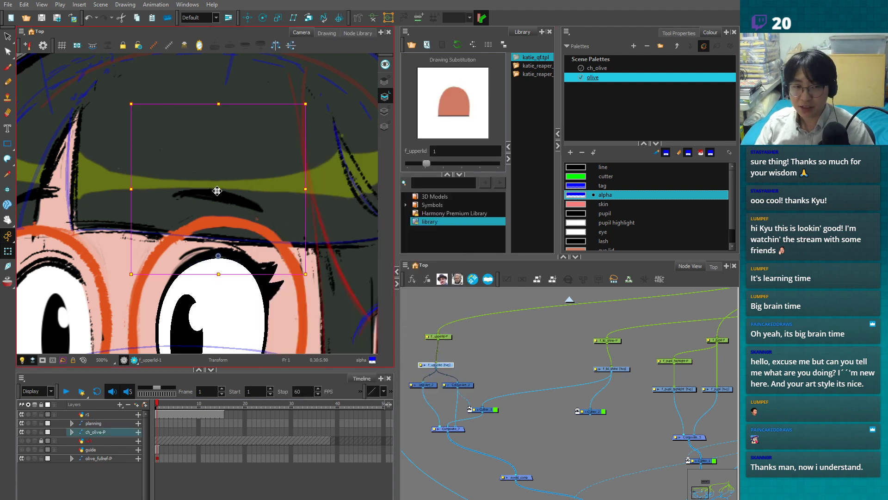
- Undo the test nudge of the upper lid and set the alpha swatch's Alpha value to 81
{"action": "mouse_move", "coordinate": [217, 196]}
{"action": "left_mouse_down"}
{"action": "mouse_move", "coordinate": [217, 211]}
{"action": "mouse_move", "coordinate": [221, 187]}
{"action": "left_mouse_up"}
{"action": "key", "text": "ctrl+z"}
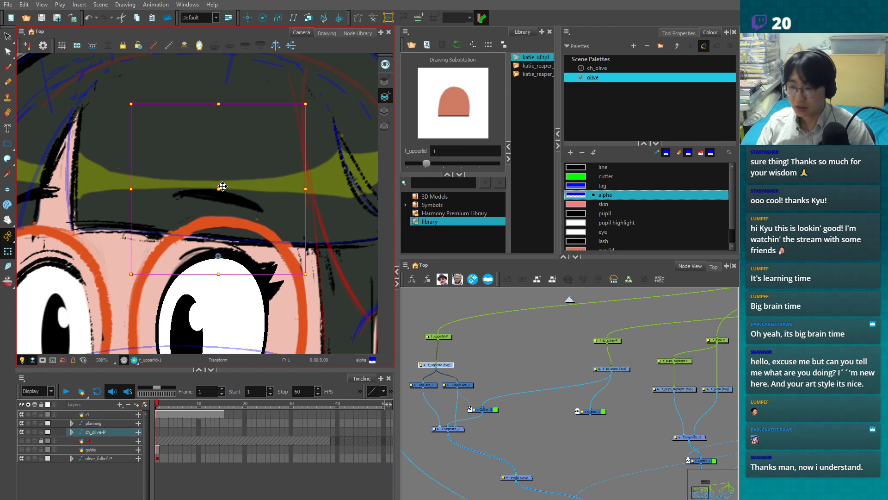
{"action": "left_click", "coordinate": [517, 333]}
{"action": "double_click", "coordinate": [576, 196]}
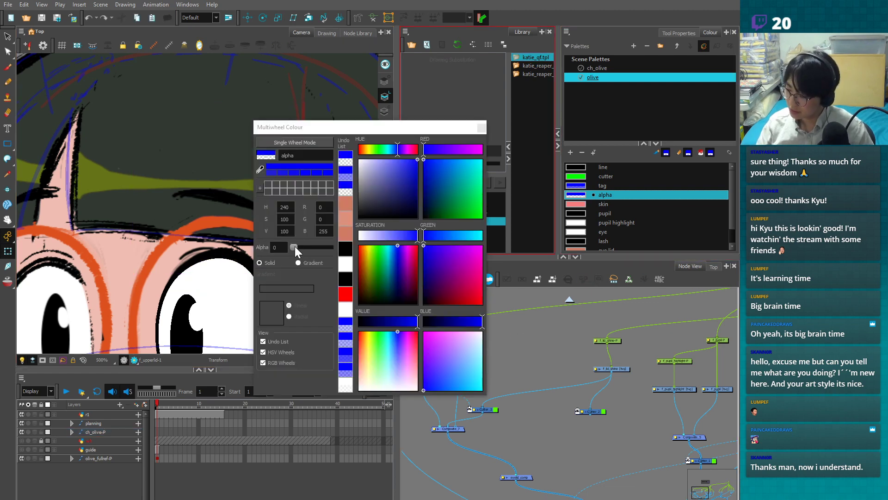
{"action": "left_click_drag", "start_coordinate": [294, 247], "coordinate": [310, 242]}
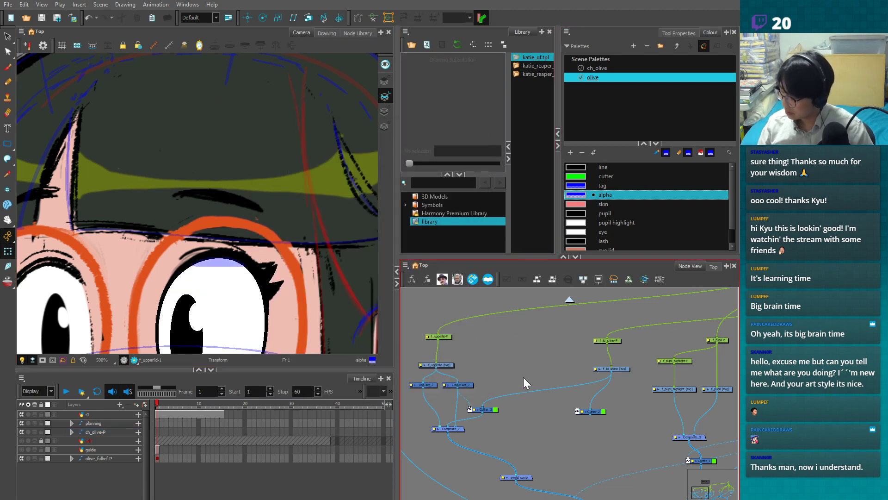
- Move the alpha-filled strip on upper lid drawing 1 from the line art layer to the overlay layer
{"action": "left_click", "coordinate": [229, 263]}
{"action": "key", "text": "alt+s"}
{"action": "mouse_move", "coordinate": [134, 282]}
{"action": "left_mouse_down"}
{"action": "mouse_move", "coordinate": [130, 273]}
{"action": "mouse_move", "coordinate": [145, 261]}
{"action": "mouse_move", "coordinate": [226, 253]}
{"action": "mouse_move", "coordinate": [315, 268]}
{"action": "left_mouse_up"}
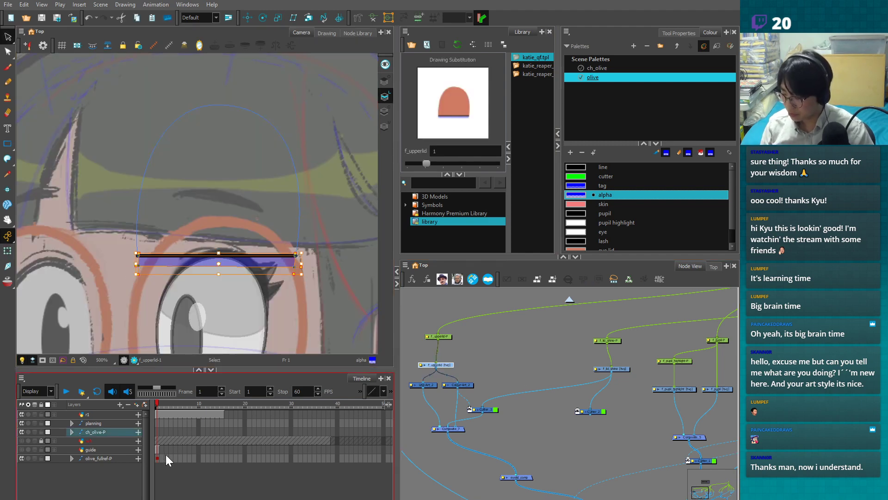
{"action": "mouse_move", "coordinate": [131, 284]}
{"action": "left_mouse_down"}
{"action": "mouse_move", "coordinate": [125, 267]}
{"action": "mouse_move", "coordinate": [329, 267]}
{"action": "left_mouse_up"}
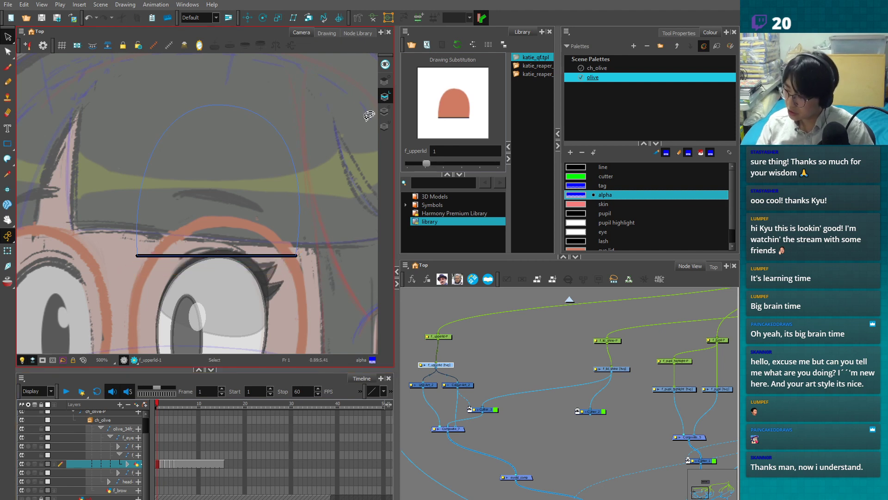
{"action": "left_click", "coordinate": [385, 81]}
{"action": "key", "text": "ctrl+v"}
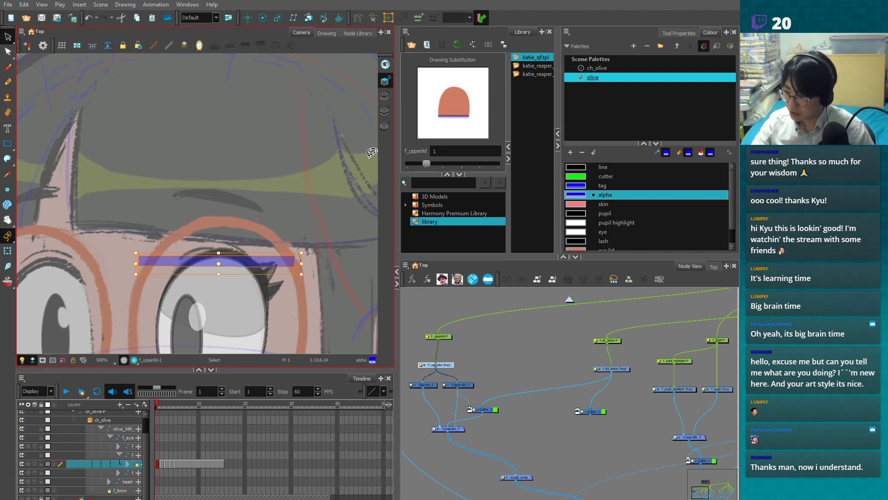
- Add an Overlay-Layer node beneath the f_upperlid drawing, connect it to the lid's composite, and arrange it beside the line and colour art nodes
{"action": "left_click_drag", "start_coordinate": [514, 426], "coordinate": [574, 410]}
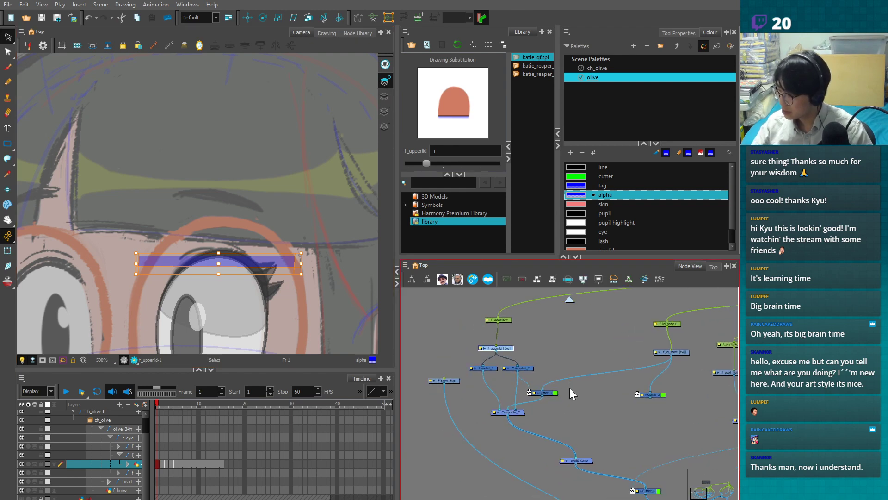
{"action": "key", "text": "1"}
{"action": "left_click_drag", "start_coordinate": [571, 348], "coordinate": [453, 450]}
{"action": "left_click_drag", "start_coordinate": [576, 354], "coordinate": [683, 388]}
{"action": "left_click_drag", "start_coordinate": [578, 448], "coordinate": [455, 408]}
{"action": "mouse_move", "coordinate": [471, 410]}
{"action": "left_mouse_down"}
{"action": "mouse_move", "coordinate": [539, 380]}
{"action": "mouse_move", "coordinate": [454, 412]}
{"action": "left_mouse_up"}
{"action": "key", "text": "2"}
{"action": "left_click_drag", "start_coordinate": [571, 355], "coordinate": [519, 377]}
{"action": "left_click_drag", "start_coordinate": [568, 426], "coordinate": [570, 425]}
{"action": "left_click_drag", "start_coordinate": [596, 427], "coordinate": [587, 430]}
{"action": "left_click", "coordinate": [617, 434]}
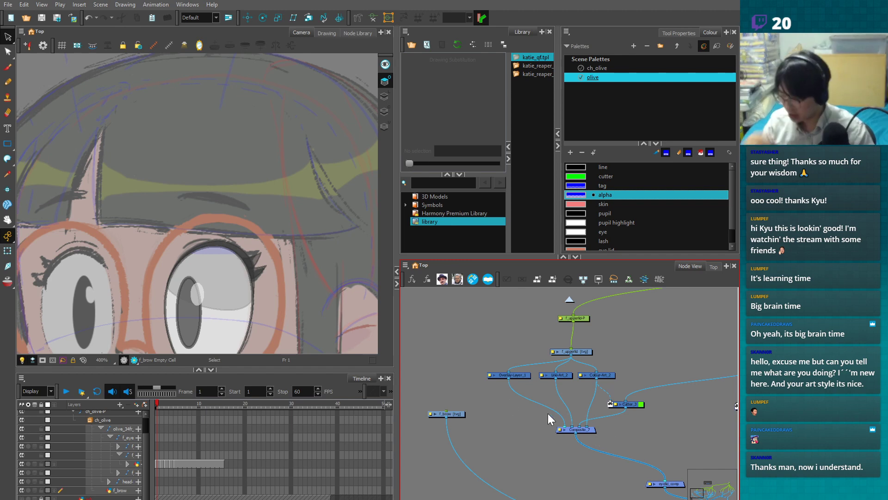
- On upper lid drawing 2's line art layer, outline a thin strip beneath the curved lid line and fill it with alpha
{"action": "key", "text": "shift+t"}
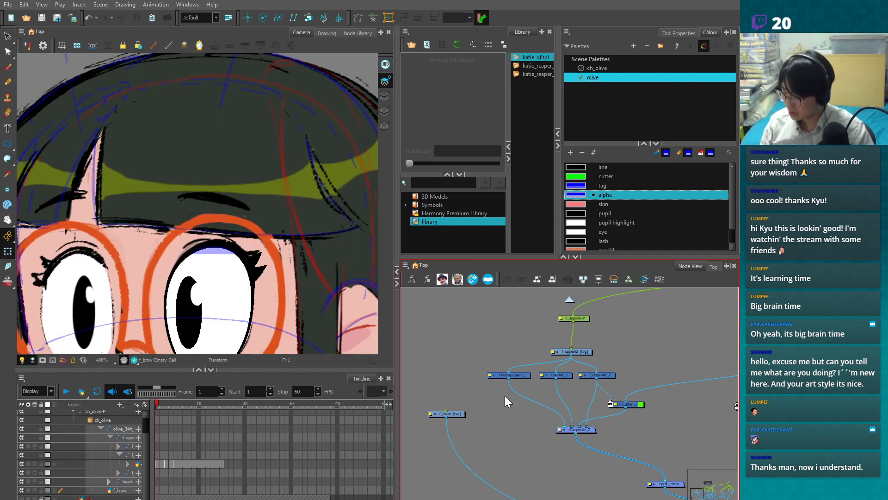
{"action": "left_click", "coordinate": [512, 374]}
{"action": "left_click", "coordinate": [160, 464]}
{"action": "key", "text": "alt+s"}
{"action": "left_click", "coordinate": [387, 99]}
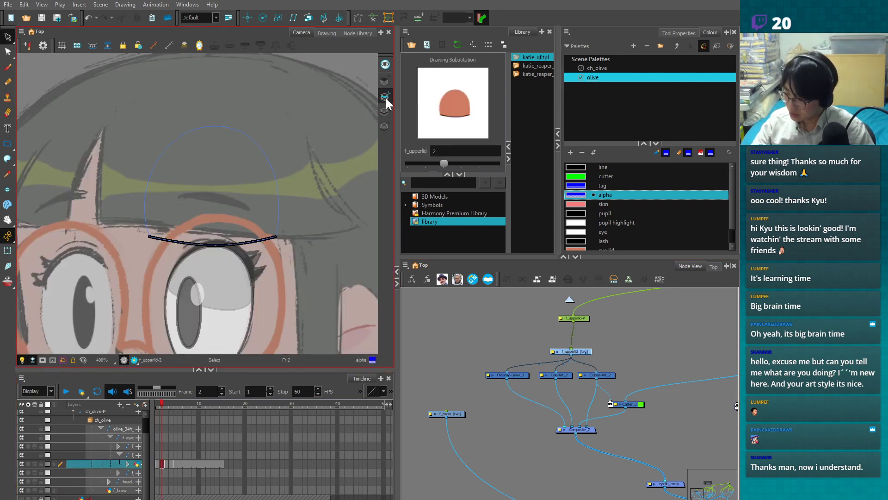
{"action": "key", "text": "alt+v"}
{"action": "key", "text": "2"}
{"action": "key", "text": "2"}
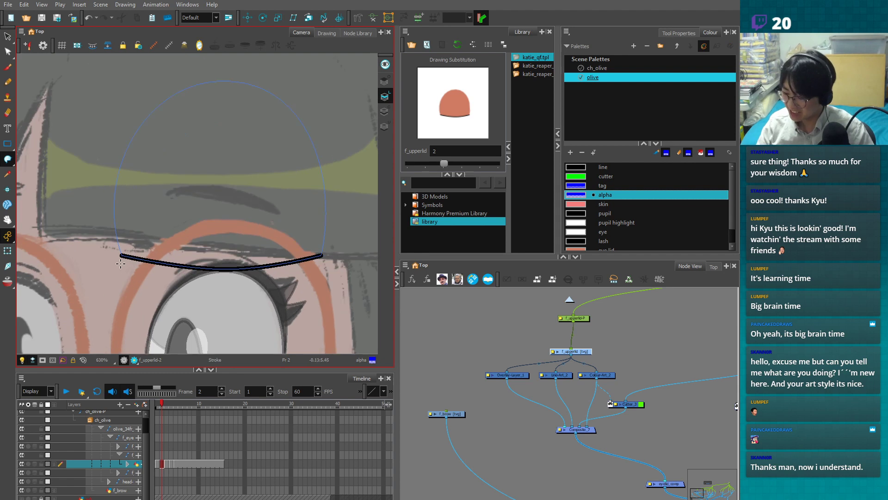
{"action": "mouse_move", "coordinate": [124, 249]}
{"action": "left_mouse_down"}
{"action": "mouse_move", "coordinate": [122, 286]}
{"action": "mouse_move", "coordinate": [329, 270]}
{"action": "left_mouse_up"}
{"action": "key", "text": "ctrl+z"}
{"action": "mouse_move", "coordinate": [114, 268]}
{"action": "left_mouse_down"}
{"action": "mouse_move", "coordinate": [307, 278]}
{"action": "mouse_move", "coordinate": [333, 268]}
{"action": "mouse_move", "coordinate": [172, 286]}
{"action": "mouse_move", "coordinate": [335, 268]}
{"action": "mouse_move", "coordinate": [160, 296]}
{"action": "mouse_move", "coordinate": [322, 301]}
{"action": "left_mouse_up"}
{"action": "key", "text": "ctrl+z"}
{"action": "left_click", "coordinate": [315, 271]}
- Transfer drawing 2's alpha strip to the overlay layer and delete its copy from the line art layer
{"action": "key", "text": "alt+s"}
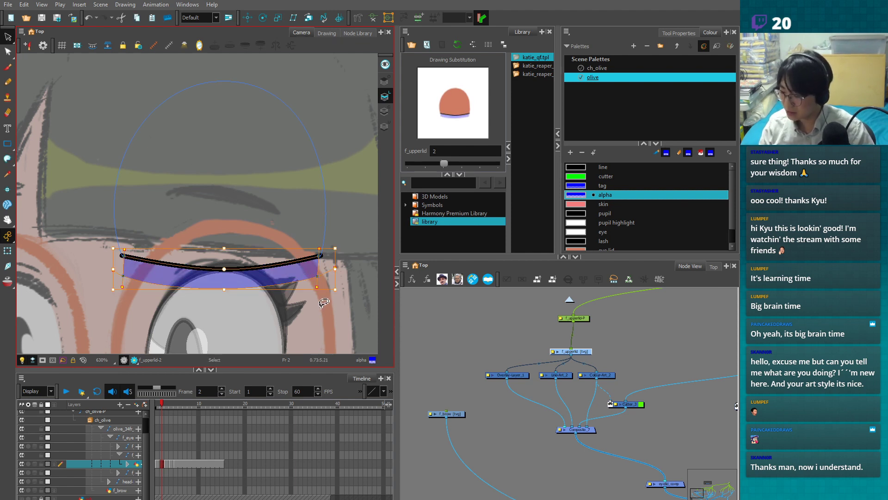
{"action": "key", "text": "ctrl+x"}
{"action": "left_click", "coordinate": [386, 83]}
{"action": "key", "text": "ctrl+v"}
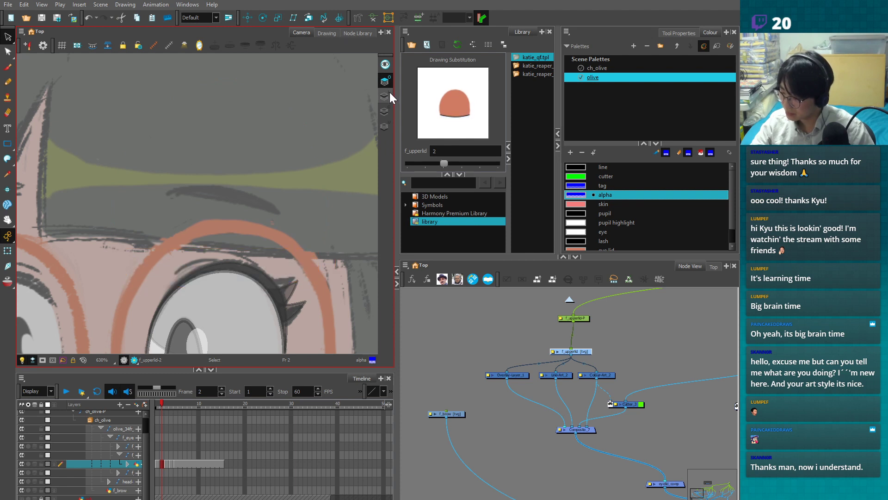
{"action": "left_click", "coordinate": [387, 95]}
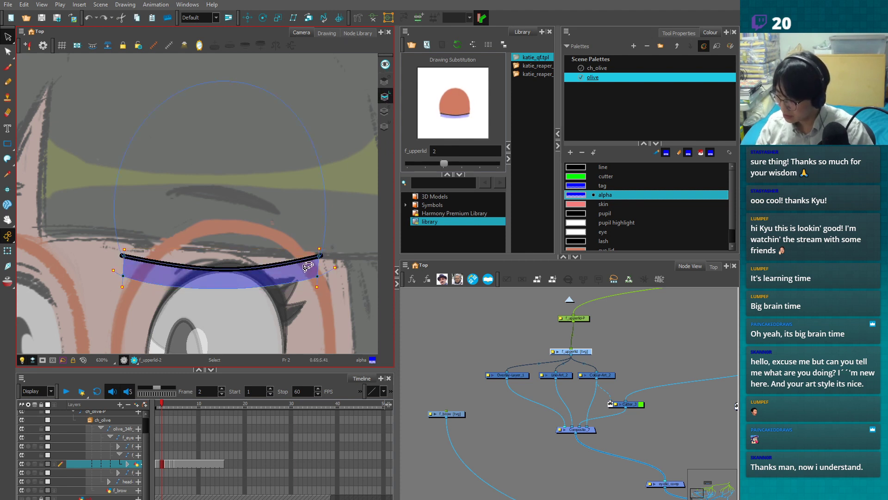
{"action": "key", "text": "Delete"}
{"action": "left_click", "coordinate": [384, 81]}
- Delete the leftover strip strokes from drawing 1's line art layer
{"action": "left_click", "coordinate": [158, 459]}
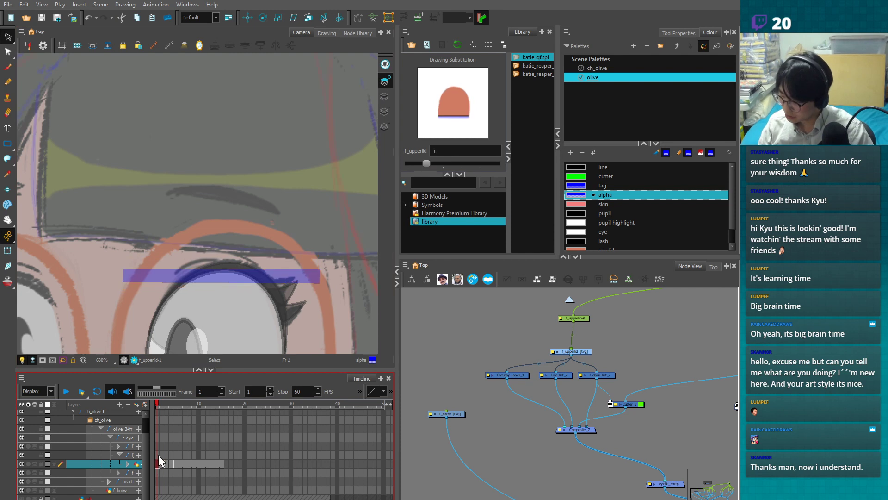
{"action": "key", "text": "alt+q"}
{"action": "left_click", "coordinate": [294, 282]}
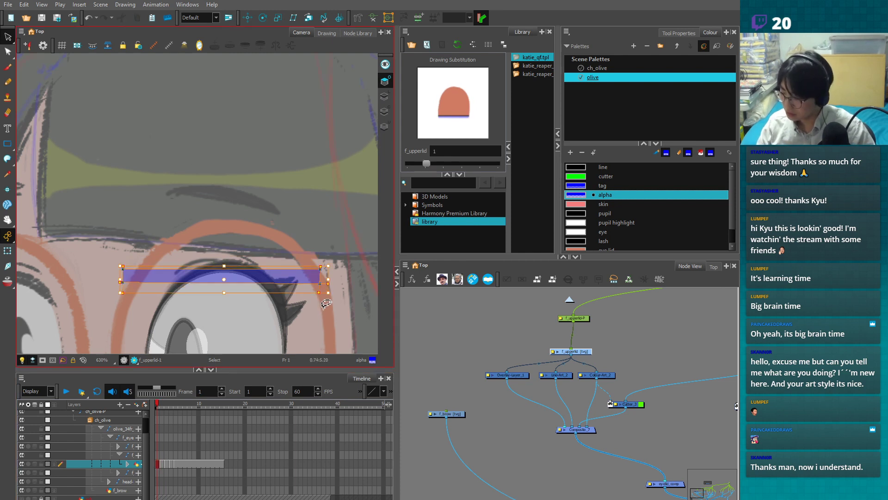
{"action": "left_click", "coordinate": [385, 96]}
{"action": "key", "text": "Delete"}
{"action": "left_click", "coordinate": [384, 81]}
- On upper lid drawing 3, build an alpha-filled strip following the curved lid line and move it to the overlay layer
{"action": "left_click", "coordinate": [160, 465]}
{"action": "left_click", "coordinate": [166, 463]}
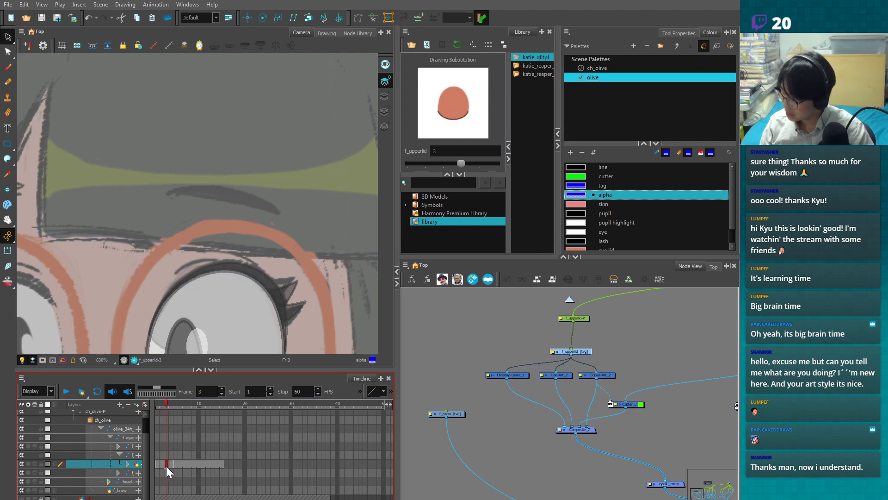
{"action": "left_click", "coordinate": [384, 96]}
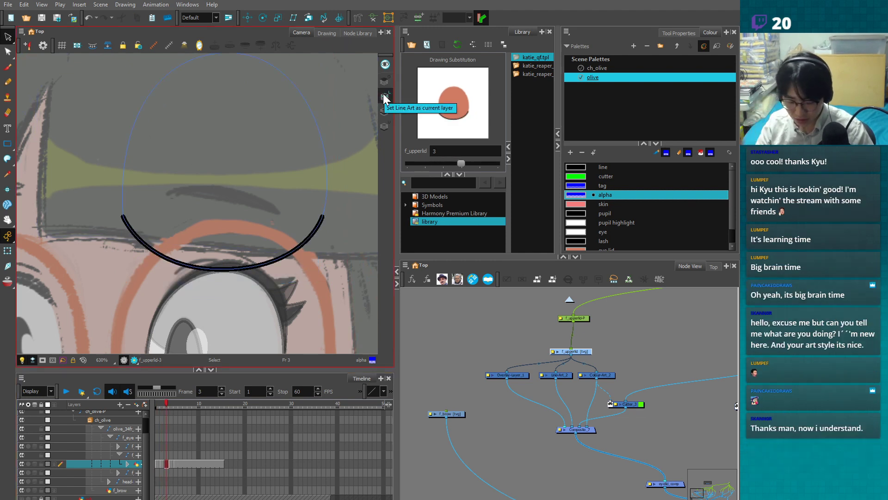
{"action": "key", "text": "alt+v"}
{"action": "mouse_move", "coordinate": [128, 217]}
{"action": "left_mouse_down"}
{"action": "mouse_move", "coordinate": [102, 240]}
{"action": "mouse_move", "coordinate": [344, 221]}
{"action": "left_mouse_up"}
{"action": "key", "text": "alt+q"}
{"action": "left_click", "coordinate": [218, 286]}
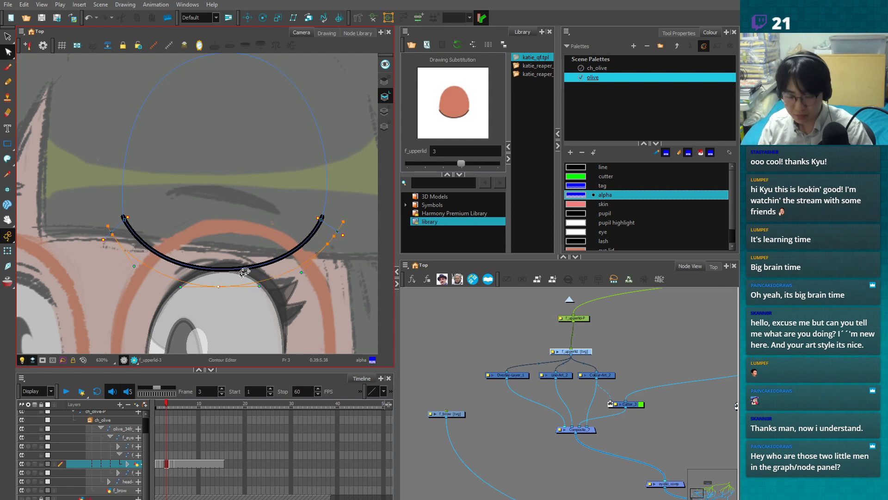
{"action": "left_click", "coordinate": [245, 274]}
{"action": "left_click", "coordinate": [265, 270]}
{"action": "key", "text": "ctrl+x"}
{"action": "left_click", "coordinate": [384, 81]}
{"action": "key", "text": "ctrl+v"}
- On upper lid drawing 4, build an alpha-filled strip beneath the lid line and move it to the overlay layer
{"action": "left_click", "coordinate": [171, 464]}
{"action": "left_click", "coordinate": [383, 97]}
{"action": "mouse_move", "coordinate": [117, 302]}
{"action": "left_mouse_down"}
{"action": "mouse_move", "coordinate": [167, 292]}
{"action": "mouse_move", "coordinate": [330, 299]}
{"action": "mouse_move", "coordinate": [337, 257]}
{"action": "left_mouse_up"}
{"action": "left_click", "coordinate": [301, 289]}
{"action": "key", "text": "alt+s"}
{"action": "left_click", "coordinate": [303, 288]}
{"action": "key", "text": "ctrl+x"}
{"action": "left_click", "coordinate": [296, 292]}
{"action": "left_click", "coordinate": [383, 81]}
{"action": "key", "text": "ctrl+v"}
- On the upper lid drawing following drawing 4, draw and fill an alpha strip beneath the lid line and move it to the overlay layer
{"action": "key", "text": "g"}
{"action": "left_click", "coordinate": [385, 97]}
{"action": "key", "text": "alt+v"}
{"action": "key", "text": "2"}
{"action": "mouse_move", "coordinate": [87, 307]}
{"action": "left_mouse_down"}
{"action": "mouse_move", "coordinate": [144, 262]}
{"action": "mouse_move", "coordinate": [355, 303]}
{"action": "left_mouse_up"}
{"action": "key", "text": "alt+q"}
{"action": "left_click_drag", "start_coordinate": [235, 221], "coordinate": [235, 225]}
{"action": "left_click", "coordinate": [236, 219]}
{"action": "key", "text": "alt+s"}
{"action": "left_click", "coordinate": [237, 219]}
{"action": "key", "text": "ctrl+x"}
{"action": "left_click", "coordinate": [384, 81]}
{"action": "key", "text": "ctrl+v"}
- Return to frame 1 and set the alpha swatch's Alpha value to 0
{"action": "left_click", "coordinate": [447, 345]}
{"action": "left_click", "coordinate": [160, 404]}
{"action": "left_click", "coordinate": [571, 289]}
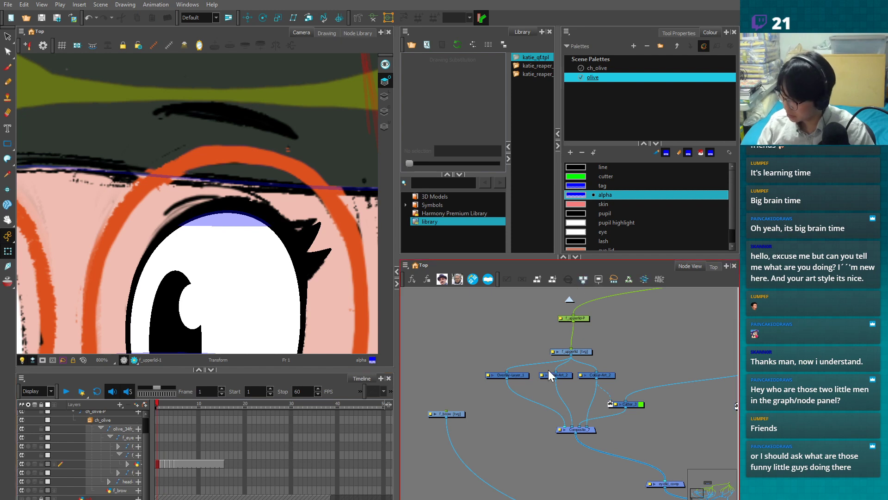
{"action": "double_click", "coordinate": [577, 194]}
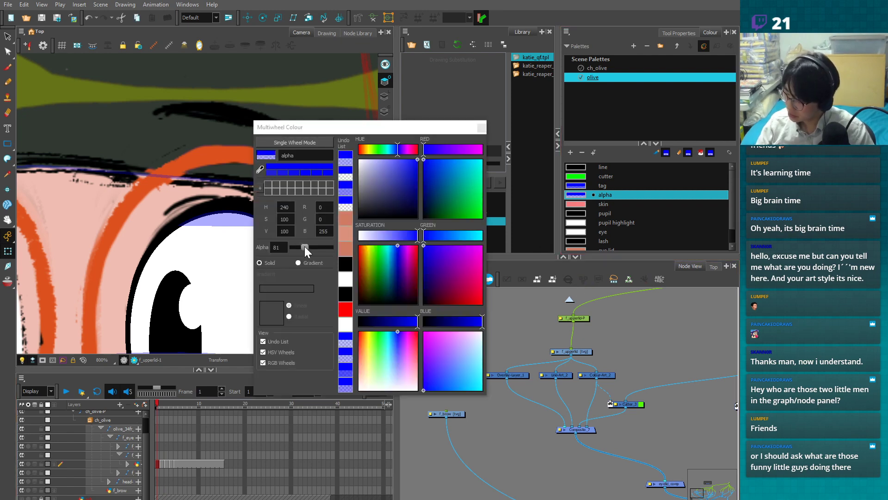
{"action": "left_click_drag", "start_coordinate": [305, 246], "coordinate": [276, 244]}
{"action": "left_click", "coordinate": [482, 127]}
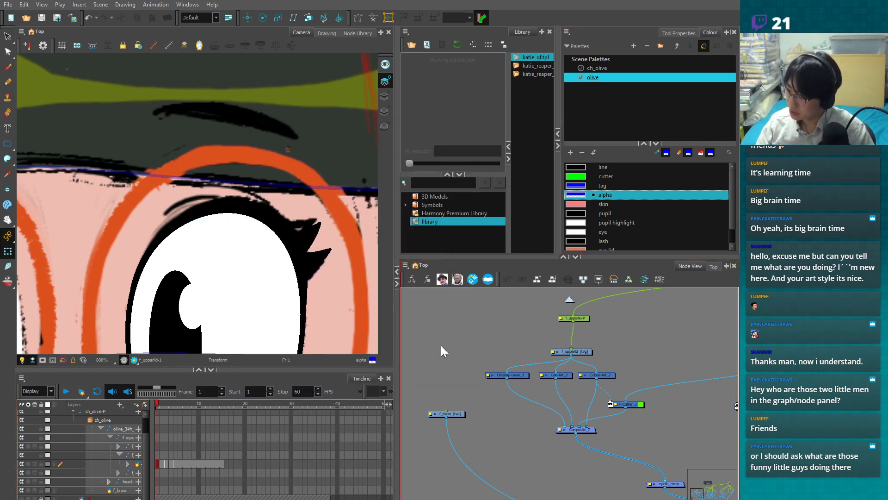
- Check that the near eye's upper lid can be selected and moved through its transparent strip, and undo the test move
{"action": "scroll", "coordinate": [195, 204], "scroll_direction": "down", "scroll_amount": 3}
{"action": "left_click", "coordinate": [216, 213]}
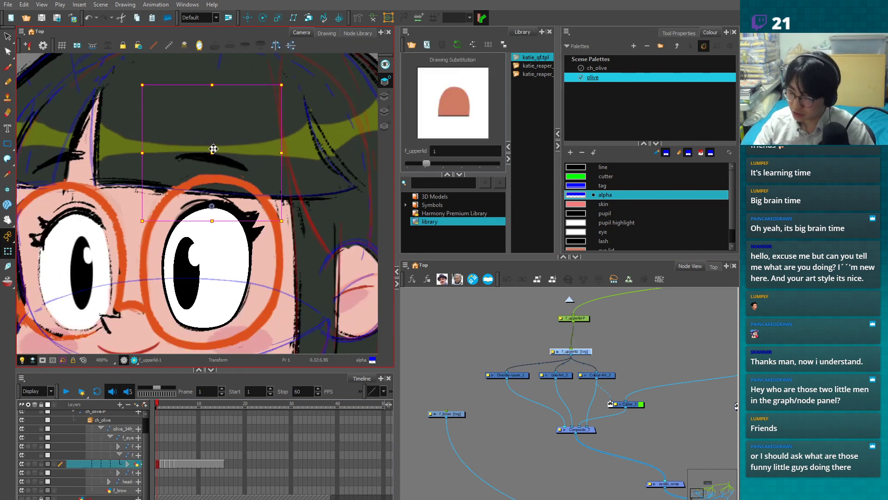
{"action": "mouse_move", "coordinate": [213, 149]}
{"action": "left_mouse_down"}
{"action": "mouse_move", "coordinate": [214, 192]}
{"action": "mouse_move", "coordinate": [213, 149]}
{"action": "left_mouse_up"}
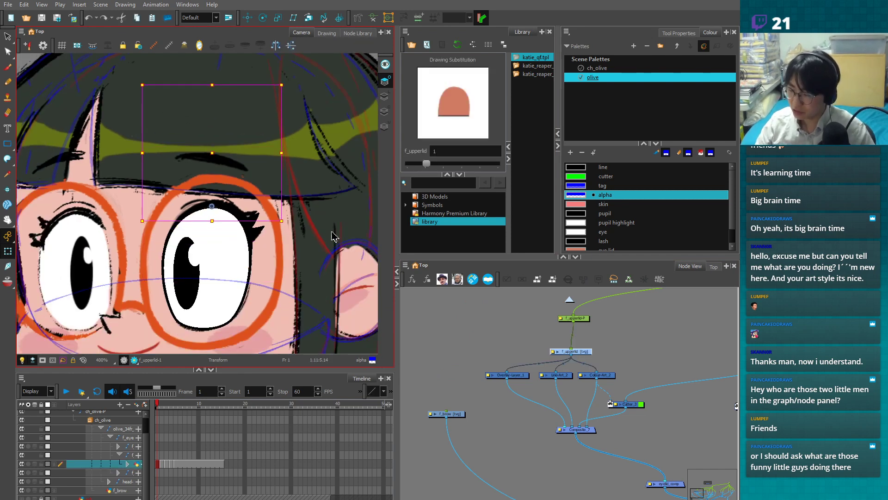
{"action": "scroll", "coordinate": [329, 240], "scroll_direction": "down", "scroll_amount": 1}
{"action": "key", "text": "Escape"}
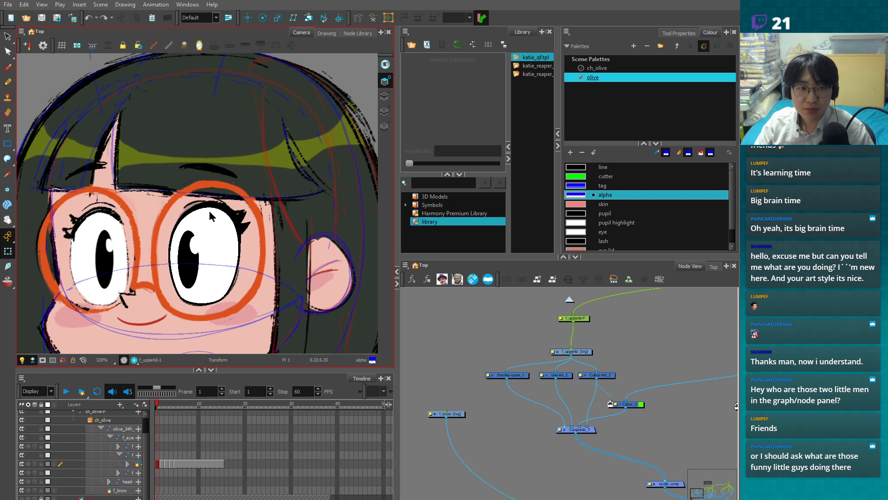
{"action": "left_click", "coordinate": [212, 214]}
{"action": "left_click_drag", "start_coordinate": [209, 160], "coordinate": [210, 190]}
{"action": "left_click", "coordinate": [357, 75]}
{"action": "key", "text": "ctrl+z"}
{"action": "key", "text": "ctrl+z"}
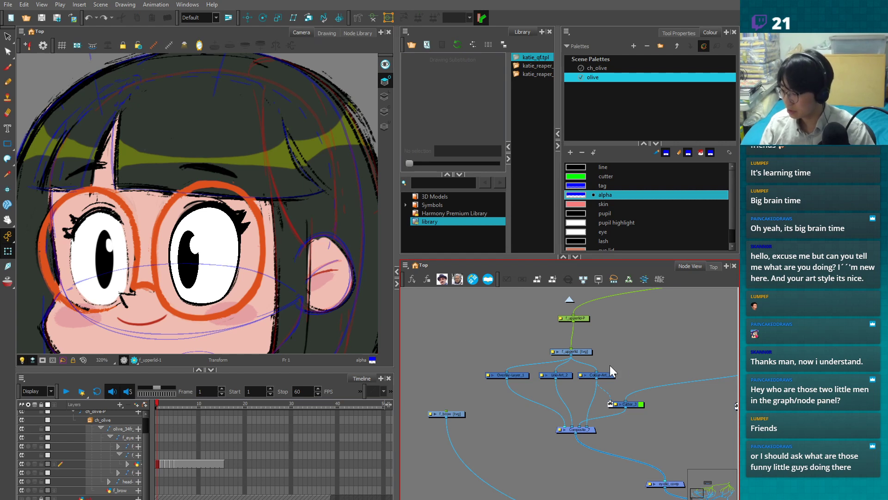
- Duplicate the upper lid's peg, drawing, art layer, cutter and composite nodes and move the copy above the eye network
{"action": "key", "text": "1"}
{"action": "left_click_drag", "start_coordinate": [598, 429], "coordinate": [561, 422]}
{"action": "mouse_move", "coordinate": [473, 307]}
{"action": "left_mouse_down"}
{"action": "mouse_move", "coordinate": [576, 429]}
{"action": "mouse_move", "coordinate": [603, 438]}
{"action": "left_mouse_up"}
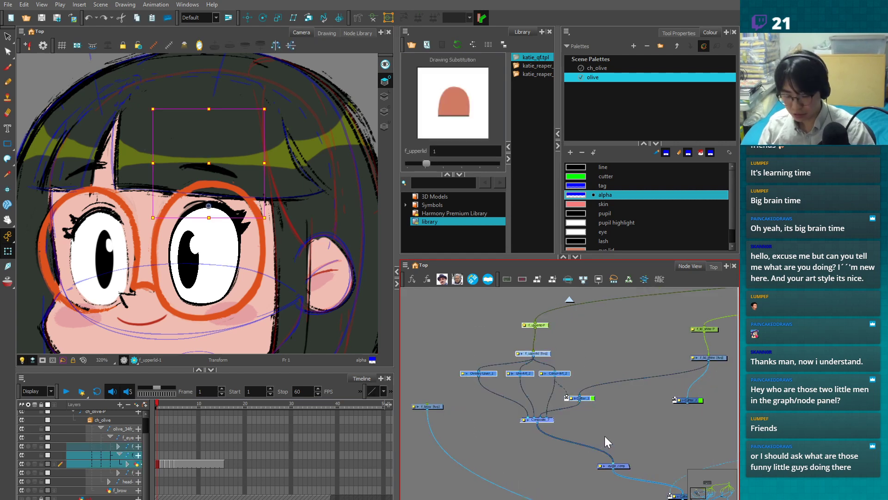
{"action": "key", "text": "ctrl+b"}
{"action": "left_click", "coordinate": [510, 371]}
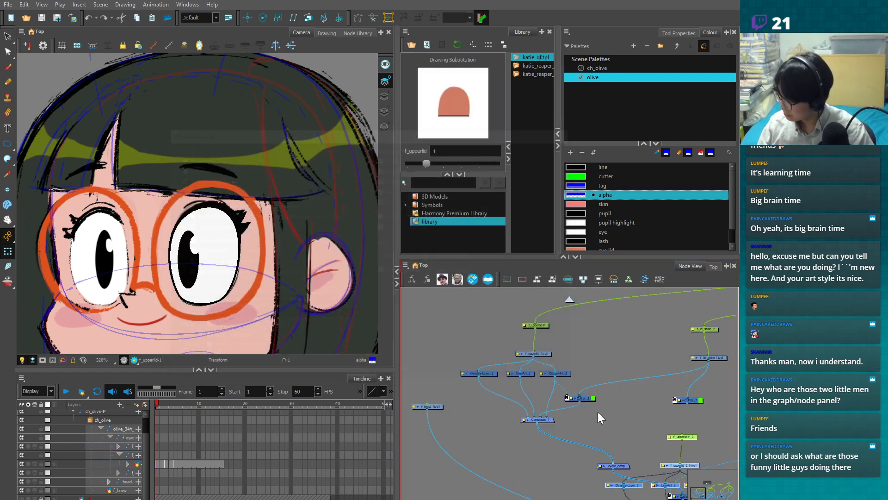
{"action": "key", "text": "1"}
{"action": "key", "text": "1"}
{"action": "left_click_drag", "start_coordinate": [587, 320], "coordinate": [591, 310]}
- Shift the original upper lid node group aside to open a gap in the eye network
{"action": "left_click_drag", "start_coordinate": [464, 352], "coordinate": [542, 430]}
{"action": "left_click_drag", "start_coordinate": [441, 409], "coordinate": [398, 427]}
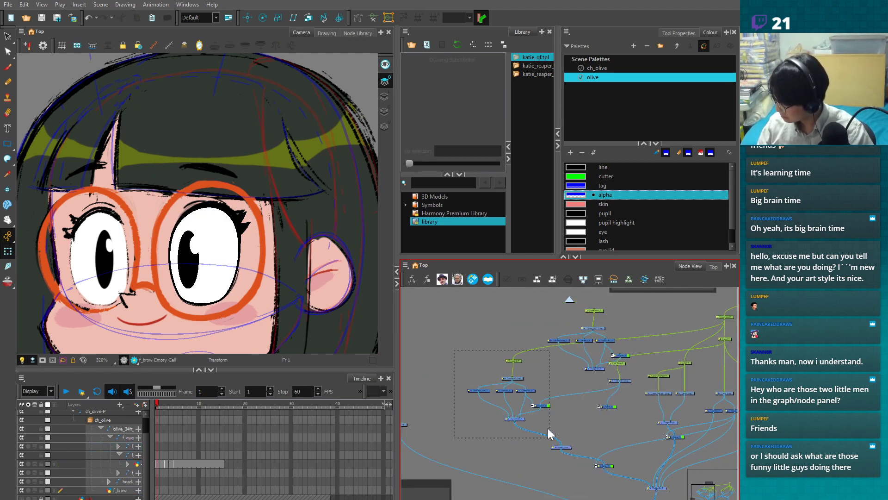
{"action": "left_click_drag", "start_coordinate": [539, 405], "coordinate": [484, 403]}
- Place the duplicated lid nodes beside the originals and connect the original cutter's matte drawing to the duplicated cutter
{"action": "left_click_drag", "start_coordinate": [543, 298], "coordinate": [539, 418]}
{"action": "left_click", "coordinate": [623, 357]}
{"action": "mouse_move", "coordinate": [622, 357]}
{"action": "left_mouse_down"}
{"action": "mouse_move", "coordinate": [569, 396]}
{"action": "mouse_move", "coordinate": [573, 404]}
{"action": "left_mouse_up"}
{"action": "scroll", "coordinate": [573, 404], "scroll_direction": "up", "scroll_amount": 1}
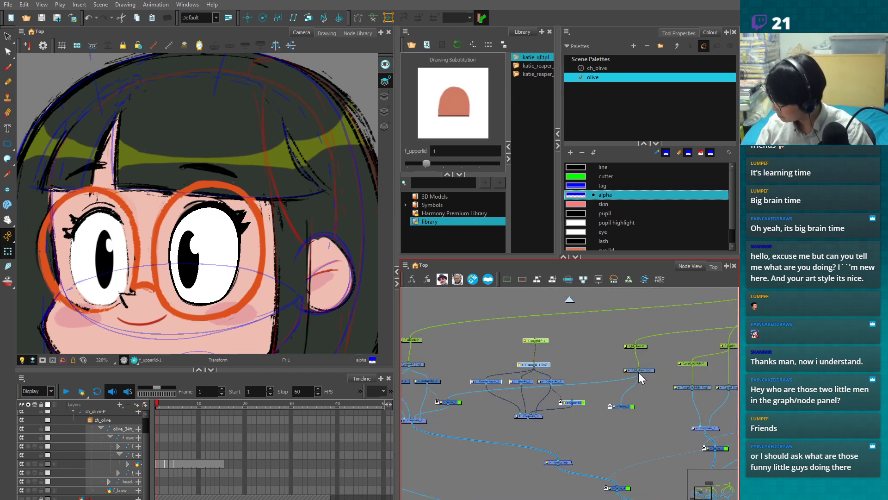
{"action": "scroll", "coordinate": [576, 430], "scroll_direction": "up", "scroll_amount": 1}
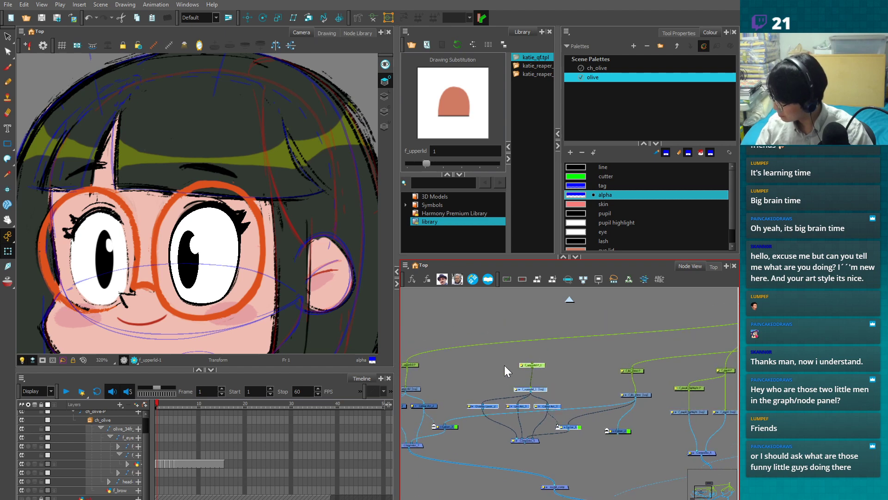
- Connect the duplicated lid's peg to the same near-eye parent peg as the original upper lid
{"action": "left_click_drag", "start_coordinate": [606, 379], "coordinate": [474, 432]}
{"action": "scroll", "coordinate": [509, 434], "scroll_direction": "down", "scroll_amount": 1}
{"action": "left_click", "coordinate": [633, 395]}
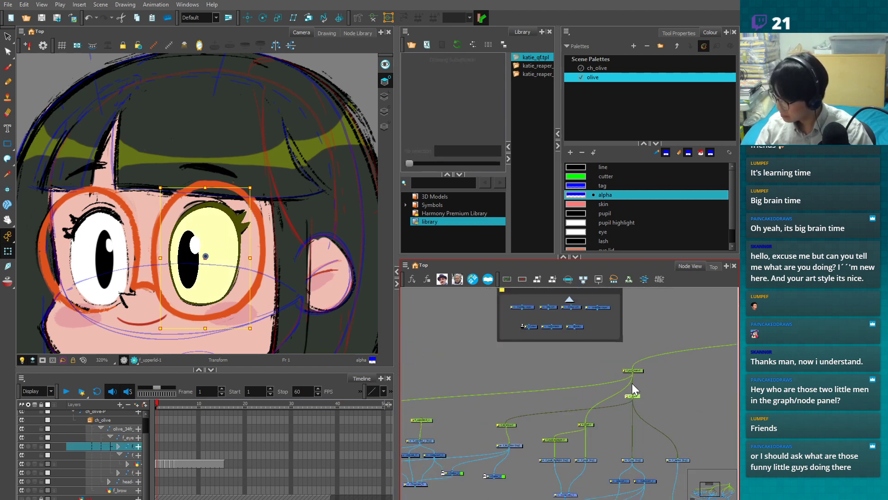
{"action": "left_click", "coordinate": [630, 371]}
{"action": "left_click_drag", "start_coordinate": [444, 423], "coordinate": [578, 382]}
{"action": "left_click", "coordinate": [542, 387]}
- Rename the duplicated lid's peg and drawing nodes with Find and Replace, replacing "upperlid" with "lowerlid"
{"action": "scroll", "coordinate": [542, 387], "scroll_direction": "up", "scroll_amount": 1}
{"action": "left_click", "coordinate": [510, 399]}
{"action": "scroll", "coordinate": [581, 382], "scroll_direction": "up", "scroll_amount": 2}
{"action": "left_click", "coordinate": [504, 326]}
{"action": "left_click_drag", "start_coordinate": [519, 337], "coordinate": [572, 378]}
{"action": "left_click", "coordinate": [444, 278]}
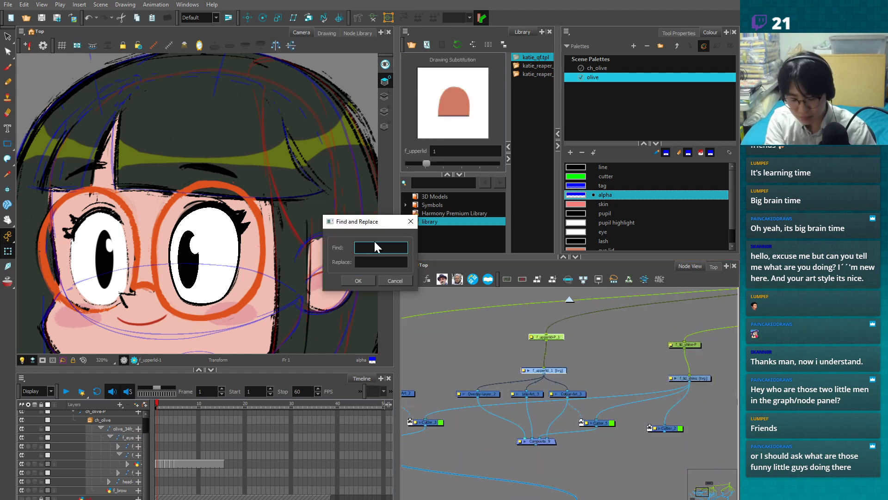
{"action": "key", "text": "Tab"}
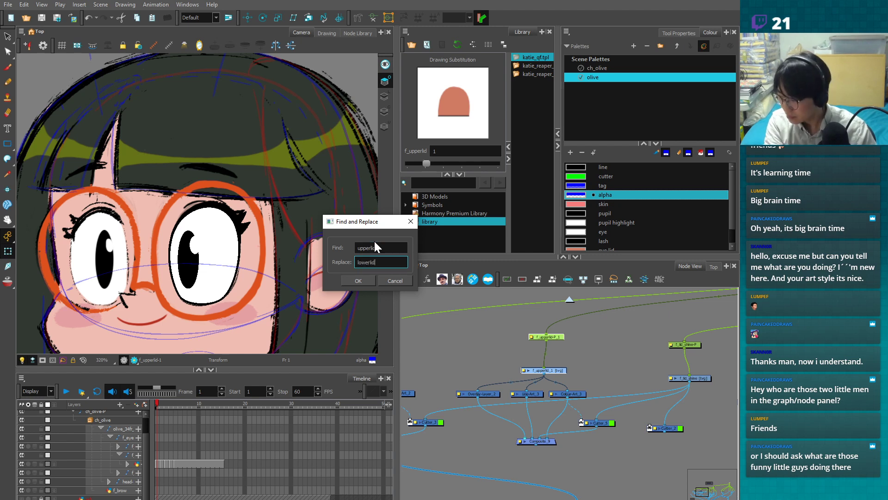
{"action": "left_click", "coordinate": [368, 281]}
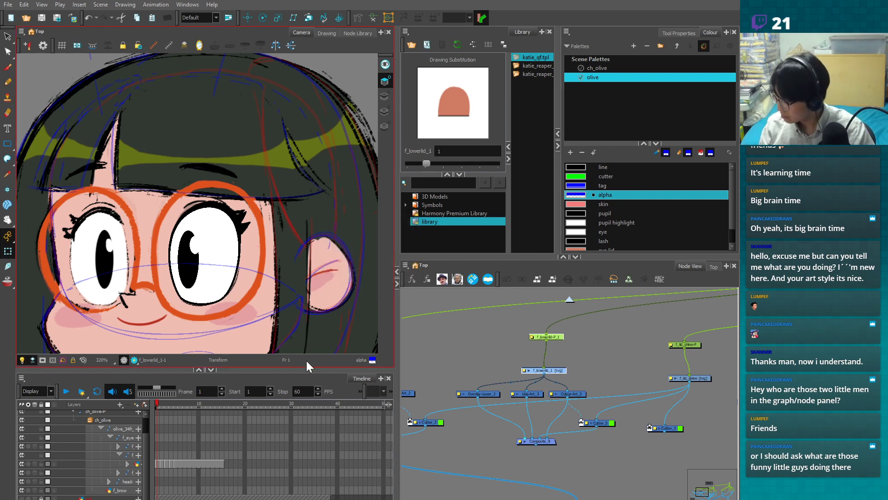
- Remove the "_1" suffix from the duplicated lid's peg and drawing names with Find and Replace
{"action": "left_click", "coordinate": [453, 281]}
{"action": "type", "text": "_1"}
{"action": "key", "text": "Return"}
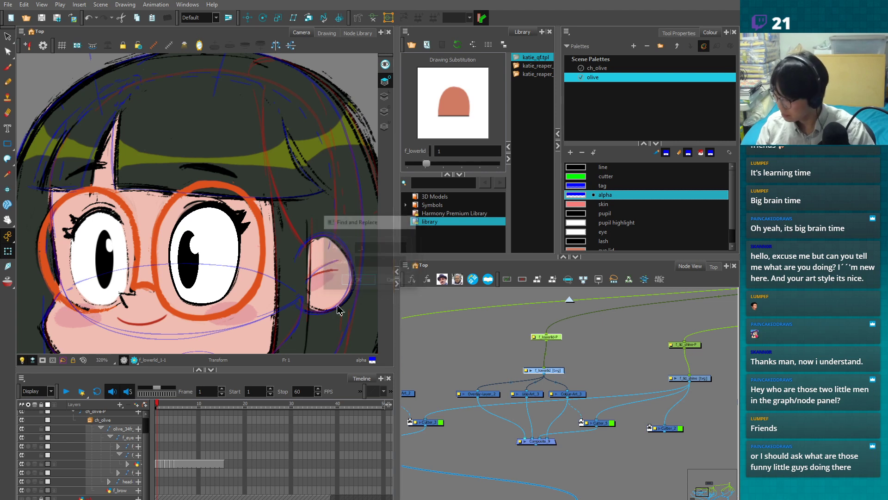
- Connect the lower lid's composite to the near eye's main composite node
{"action": "left_click", "coordinate": [550, 370]}
{"action": "left_click", "coordinate": [589, 359]}
{"action": "left_click", "coordinate": [550, 370]}
{"action": "left_click_drag", "start_coordinate": [535, 444], "coordinate": [583, 491]}
{"action": "left_click", "coordinate": [581, 366]}
- Flip all lower lid drawings vertically using Reposition All Drawings and move them down to the near eye's lower edge
{"action": "left_click", "coordinate": [550, 370]}
{"action": "key", "text": "o"}
{"action": "scroll", "coordinate": [597, 472], "scroll_direction": "down", "scroll_amount": 3}
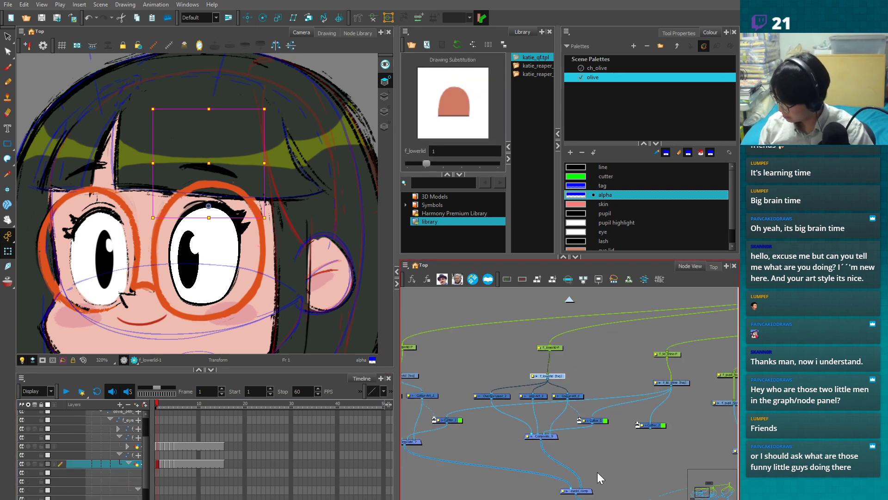
{"action": "left_click", "coordinate": [7, 37]}
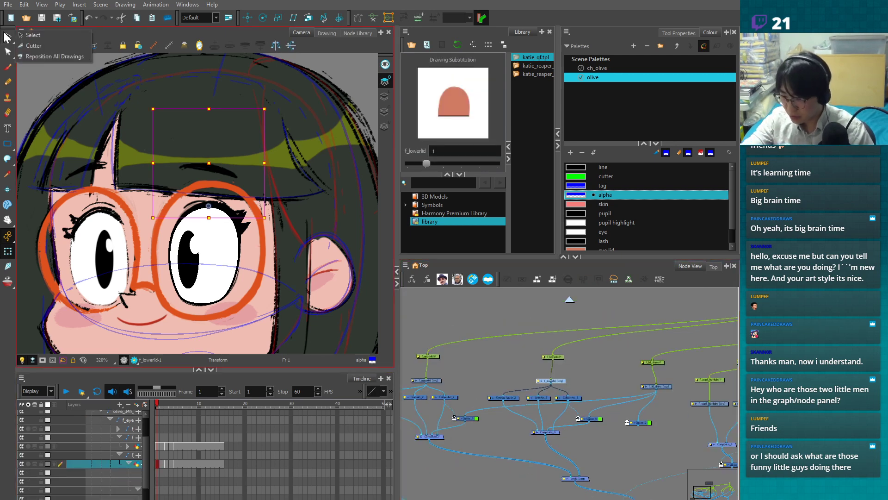
{"action": "left_click", "coordinate": [30, 55]}
{"action": "left_click", "coordinate": [385, 66]}
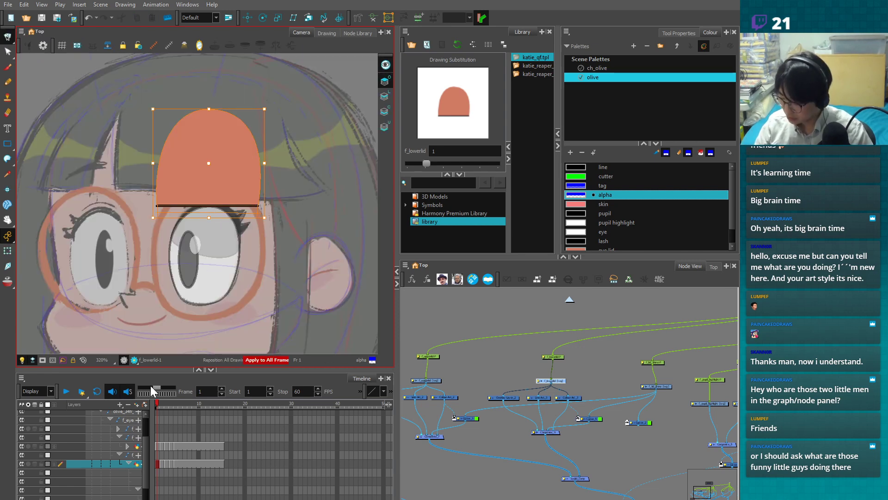
{"action": "left_click", "coordinate": [659, 47]}
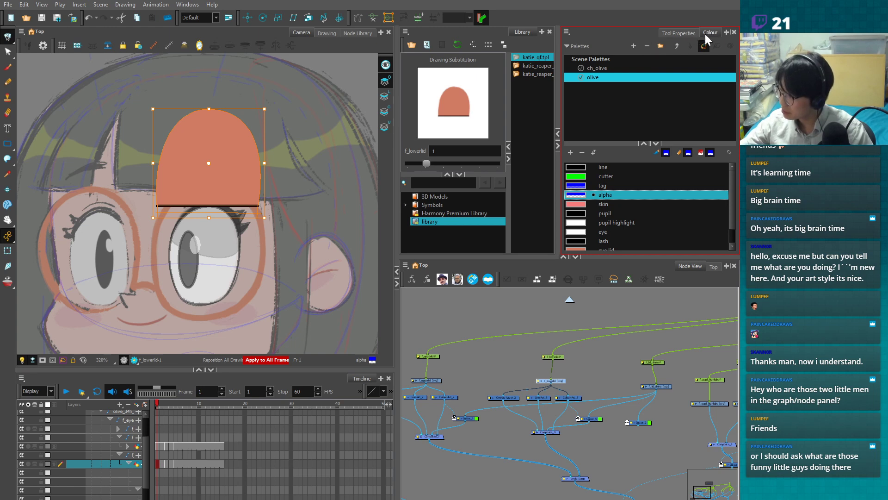
{"action": "left_click", "coordinate": [675, 34]}
{"action": "left_click", "coordinate": [595, 93]}
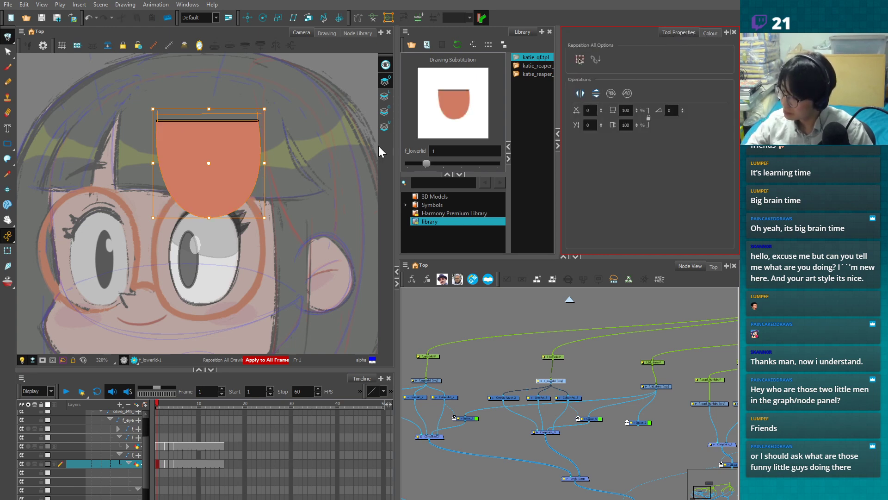
{"action": "left_click_drag", "start_coordinate": [212, 147], "coordinate": [203, 345]}
{"action": "left_click_drag", "start_coordinate": [163, 402], "coordinate": [175, 403]}
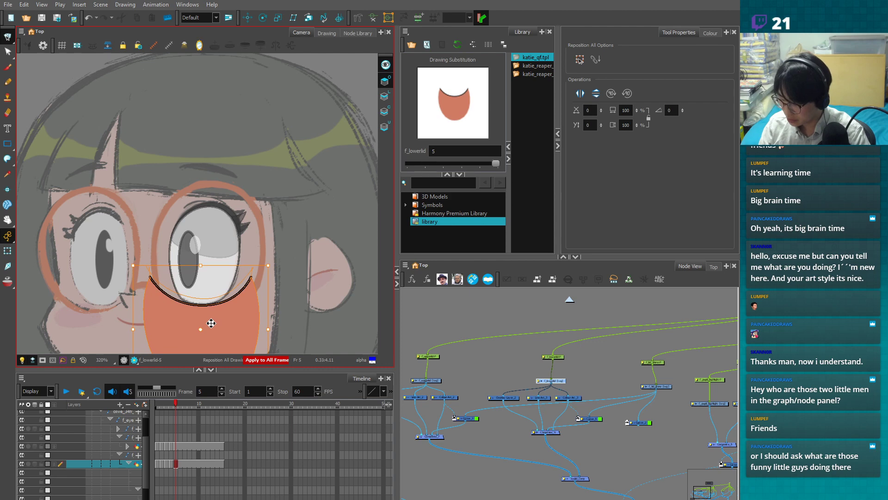
- Place the lower lid peg's pivot on the bottom edge of the near eye with the Rotate tool
{"action": "key", "text": "shift+t"}
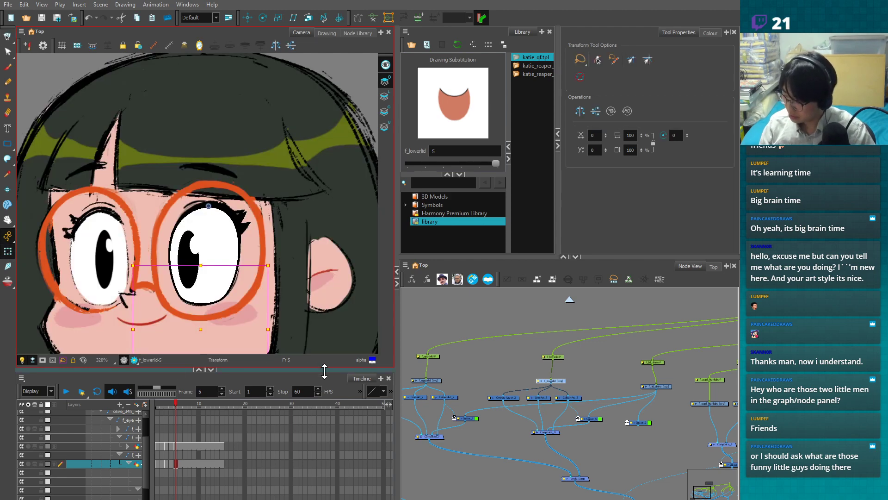
{"action": "left_click", "coordinate": [263, 18]}
{"action": "scroll", "coordinate": [307, 264], "scroll_direction": "down", "scroll_amount": 2}
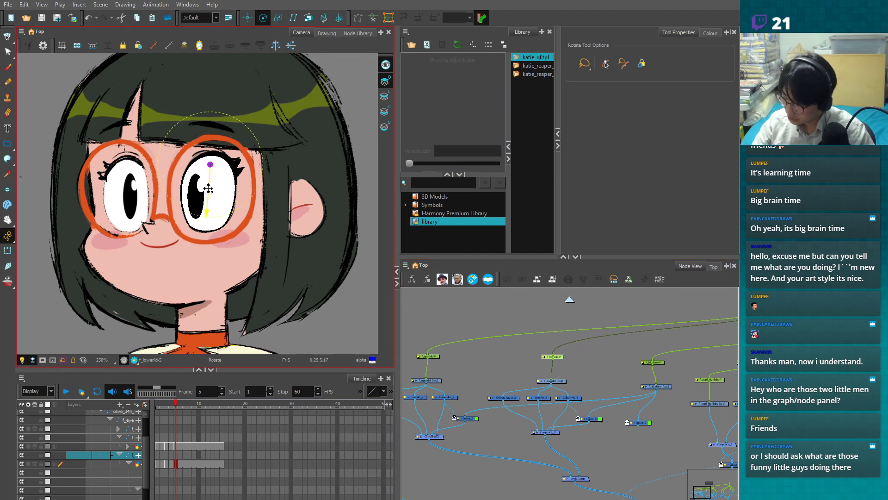
{"action": "left_click", "coordinate": [206, 217]}
{"action": "scroll", "coordinate": [205, 217], "scroll_direction": "up", "scroll_amount": 4}
{"action": "scroll", "coordinate": [216, 267], "scroll_direction": "up", "scroll_amount": 1}
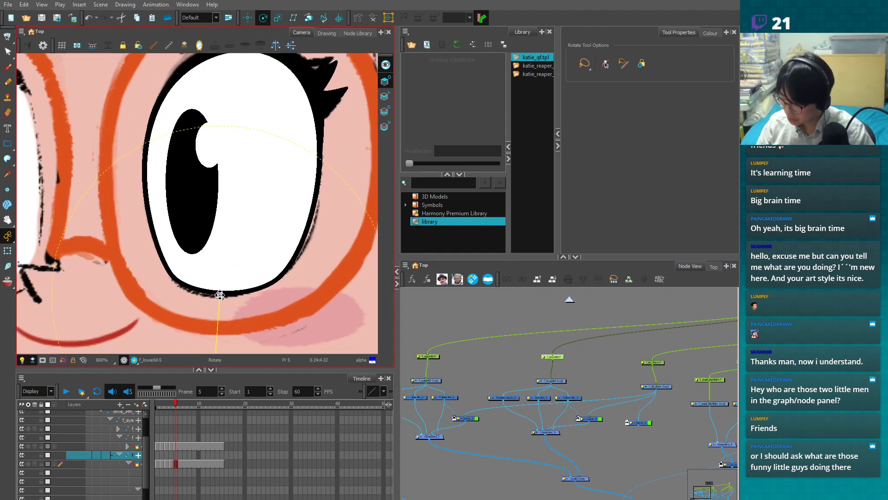
{"action": "key", "text": "shift+t"}
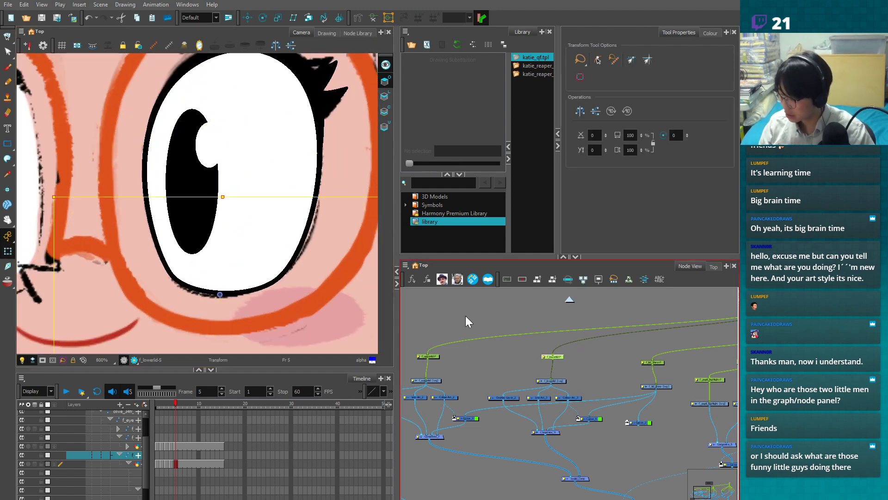
{"action": "left_click", "coordinate": [233, 300]}
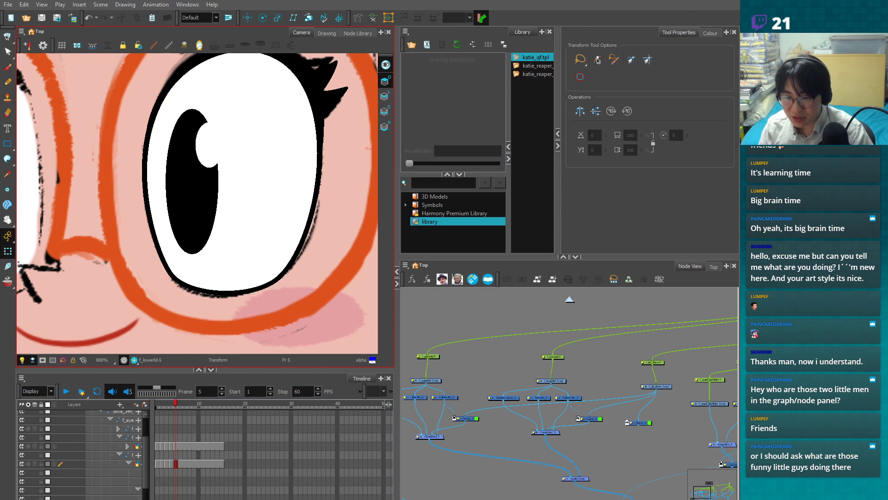
- Examine the script shortcuts of the node network and view the Find and Replace dialog without renaming anything
{"action": "left_click", "coordinate": [501, 414]}
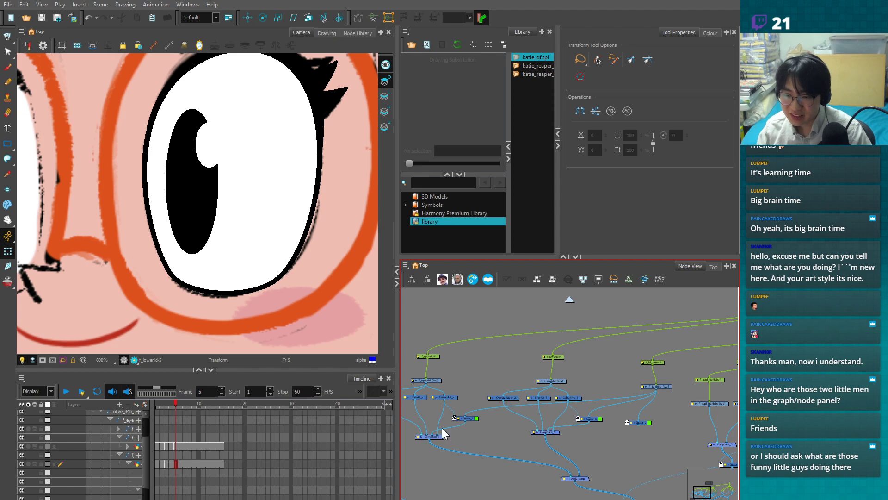
{"action": "scroll", "coordinate": [446, 402], "scroll_direction": "down", "scroll_amount": 4}
{"action": "scroll", "coordinate": [578, 469], "scroll_direction": "down", "scroll_amount": 3}
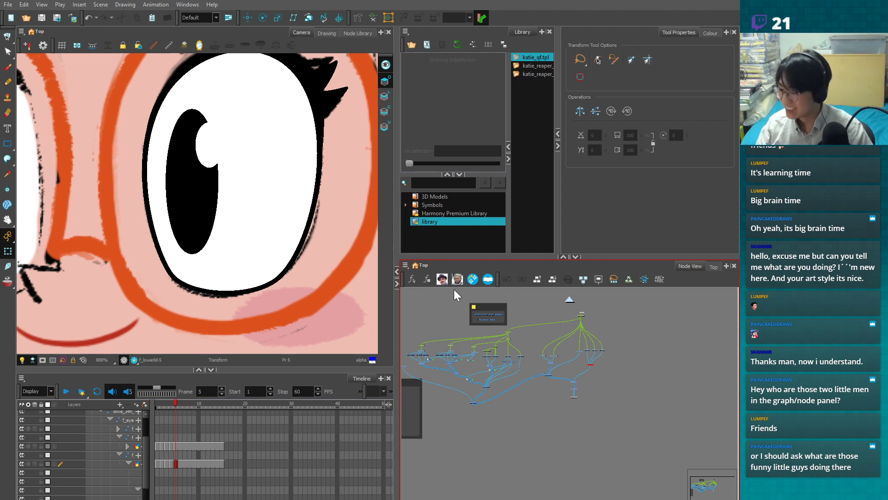
{"action": "scroll", "coordinate": [454, 295], "scroll_direction": "up", "scroll_amount": 1}
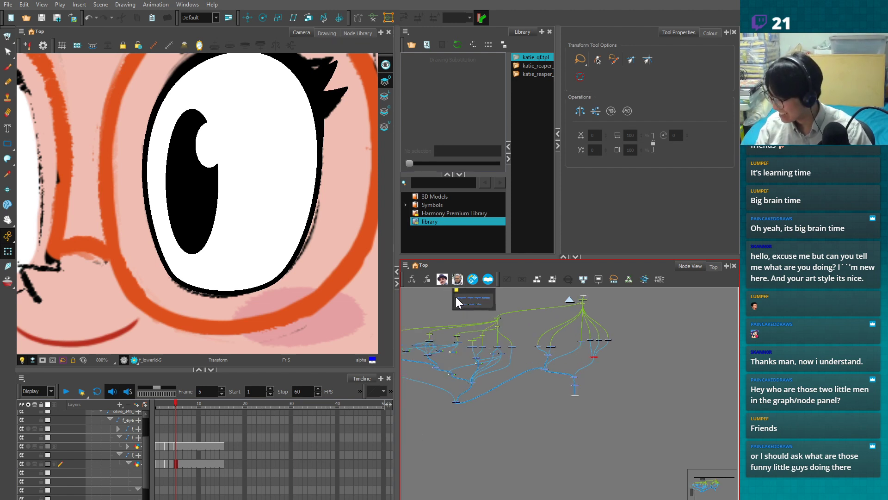
{"action": "left_click_drag", "start_coordinate": [487, 258], "coordinate": [487, 248]}
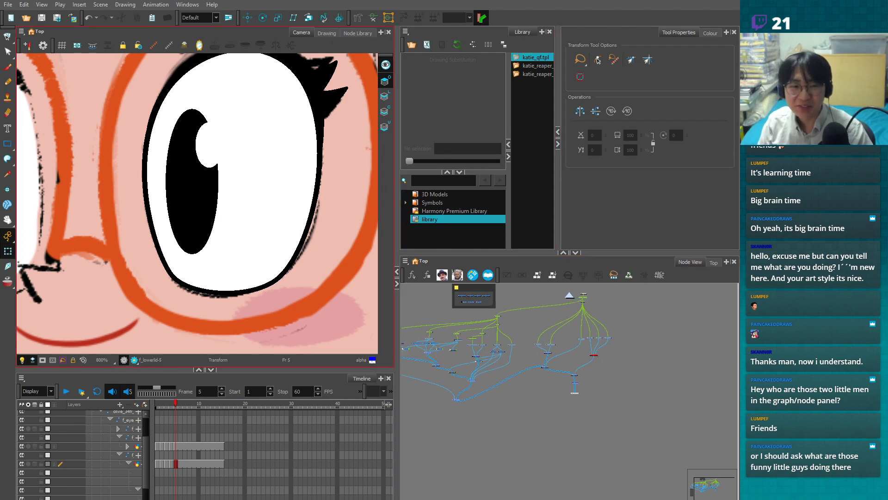
{"action": "left_click", "coordinate": [441, 276]}
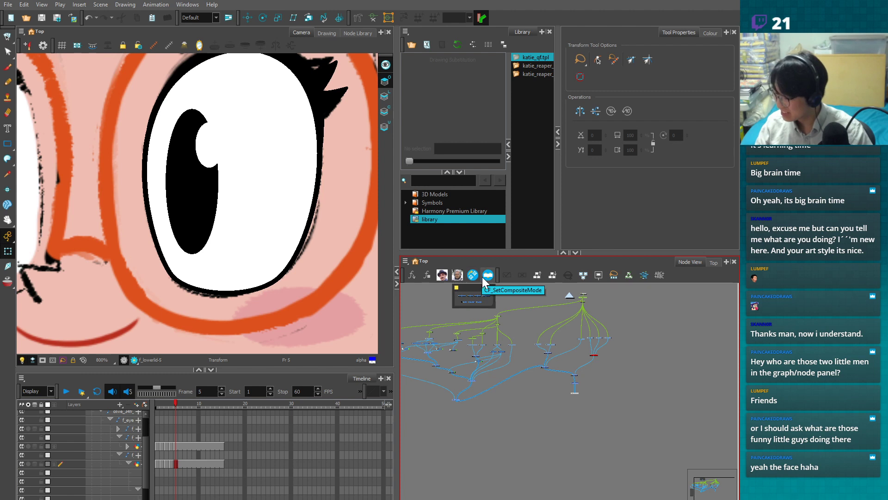
{"action": "left_click", "coordinate": [441, 276]}
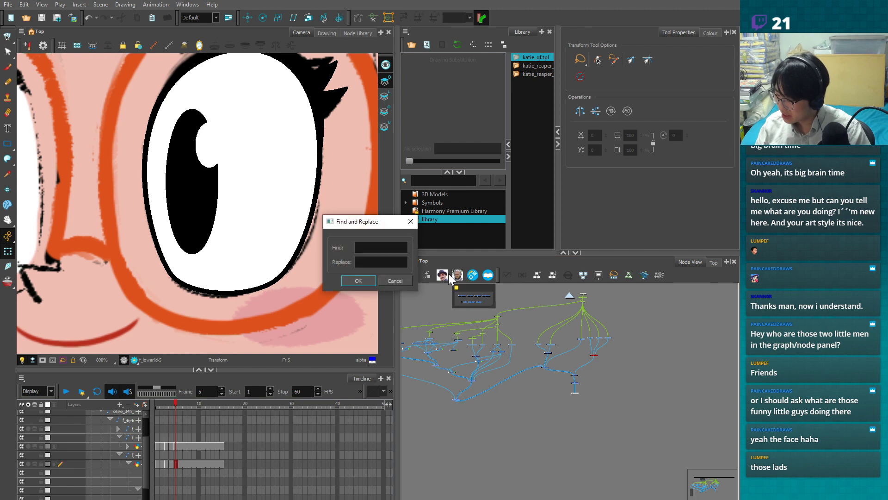
{"action": "left_click", "coordinate": [403, 281]}
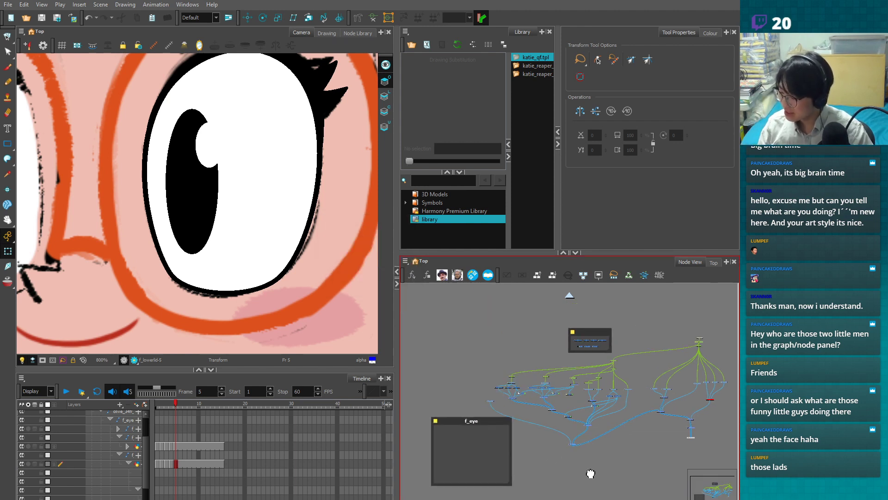
- Nudge the peg and drawing nodes of both the upper lid and the lower lid slightly up in the network
{"action": "scroll", "coordinate": [543, 417], "scroll_direction": "up", "scroll_amount": 5}
{"action": "left_click_drag", "start_coordinate": [443, 345], "coordinate": [476, 392]}
{"action": "left_click_drag", "start_coordinate": [471, 389], "coordinate": [469, 378]}
{"action": "left_click_drag", "start_coordinate": [567, 348], "coordinate": [597, 393]}
{"action": "left_click_drag", "start_coordinate": [589, 388], "coordinate": [587, 380]}
{"action": "left_click", "coordinate": [522, 374]}
- Select the upper lid nodes, switch to the lower lid nodes, and view the Find and Replace dialog for them
{"action": "left_click_drag", "start_coordinate": [439, 341], "coordinate": [488, 381]}
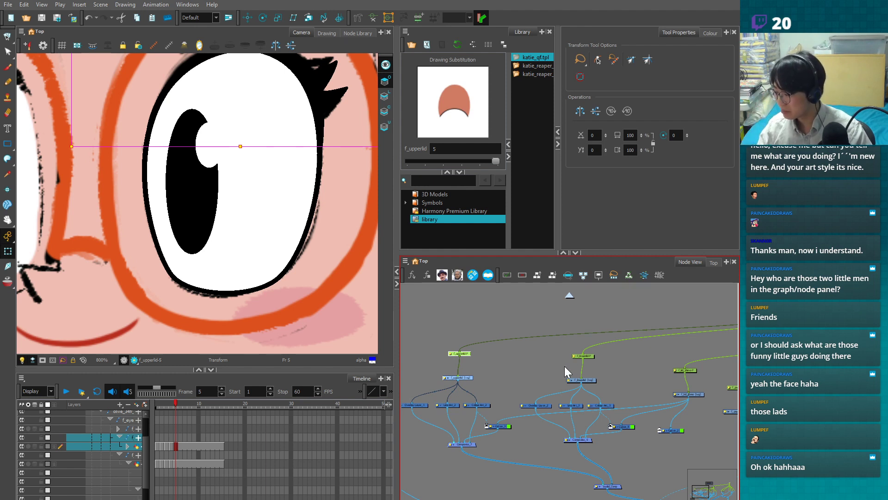
{"action": "mouse_move", "coordinate": [554, 341]}
{"action": "left_mouse_down"}
{"action": "mouse_move", "coordinate": [576, 368]}
{"action": "mouse_move", "coordinate": [613, 383]}
{"action": "left_mouse_up"}
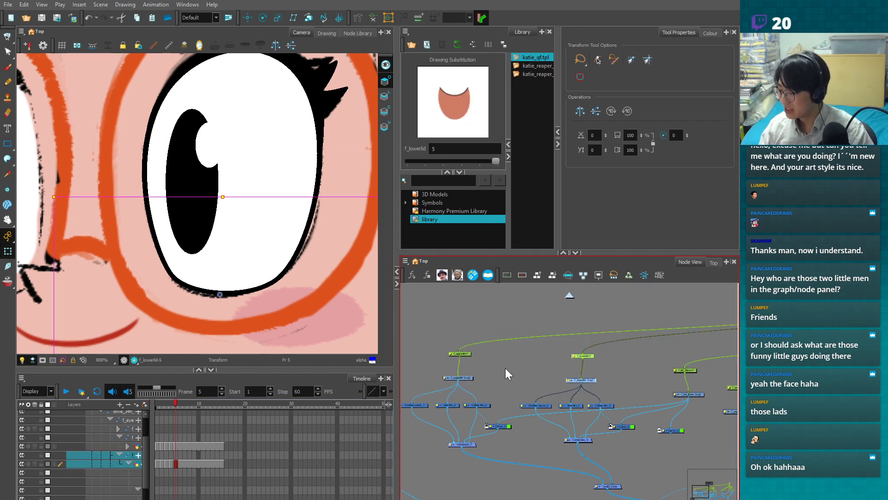
{"action": "left_click", "coordinate": [442, 275]}
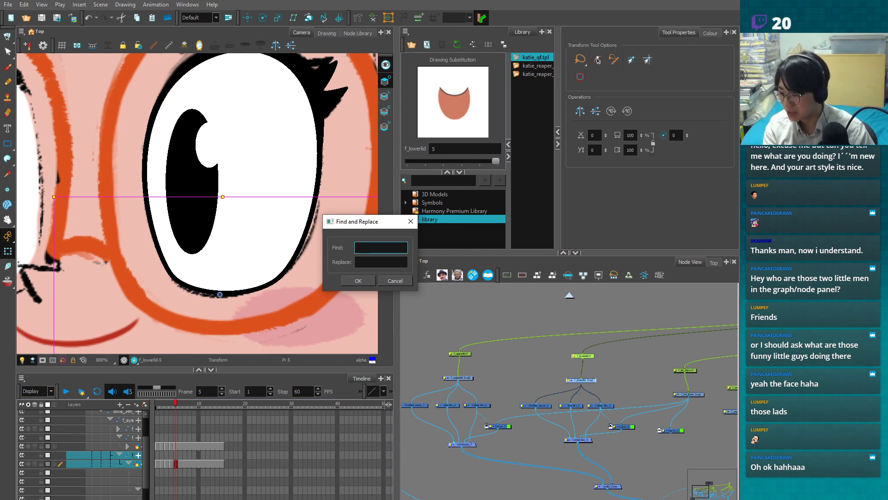
{"action": "left_click", "coordinate": [400, 280]}
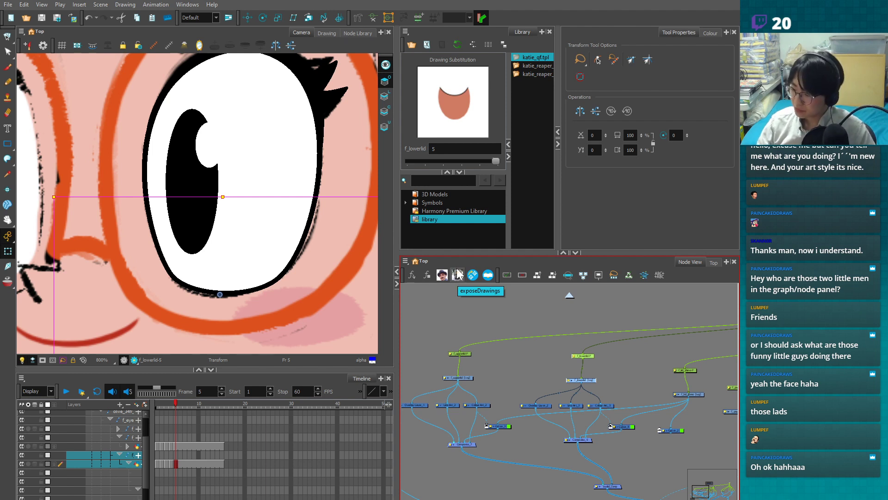
- Extend the exposure of the lower lid's drawing 1 through frame 36 over its other exposures
{"action": "left_click", "coordinate": [157, 463]}
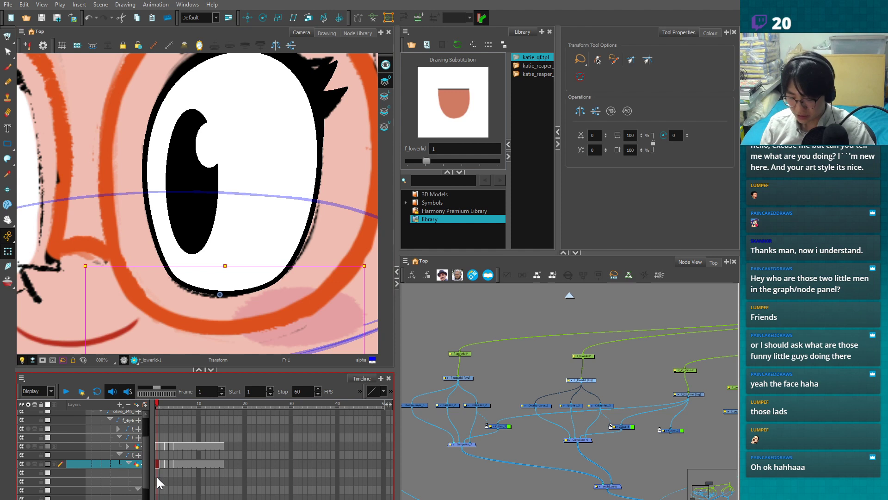
{"action": "left_click_drag", "start_coordinate": [162, 463], "coordinate": [252, 464]}
{"action": "left_click", "coordinate": [318, 464]}
{"action": "key", "text": "F5"}
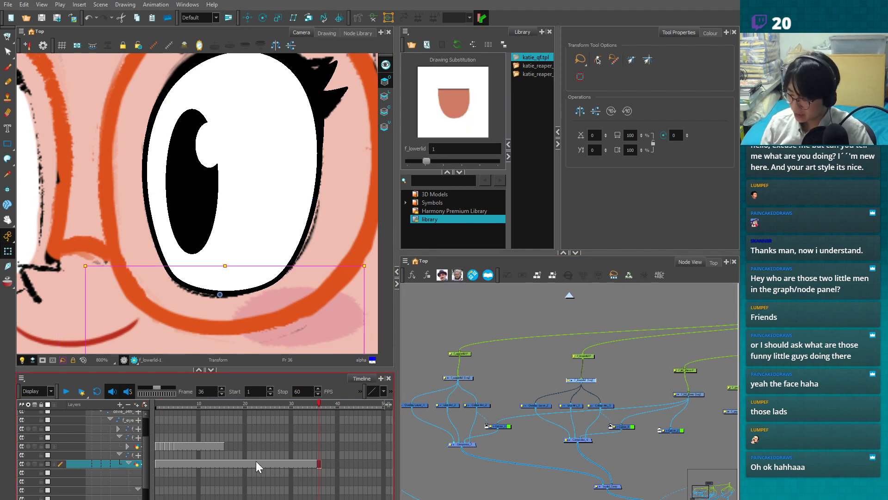
- Expose all of the lower lid's drawings one after another from frame 1 with the exposeDrawings script
{"action": "left_click", "coordinate": [157, 465]}
{"action": "left_click_drag", "start_coordinate": [183, 405], "coordinate": [159, 465]}
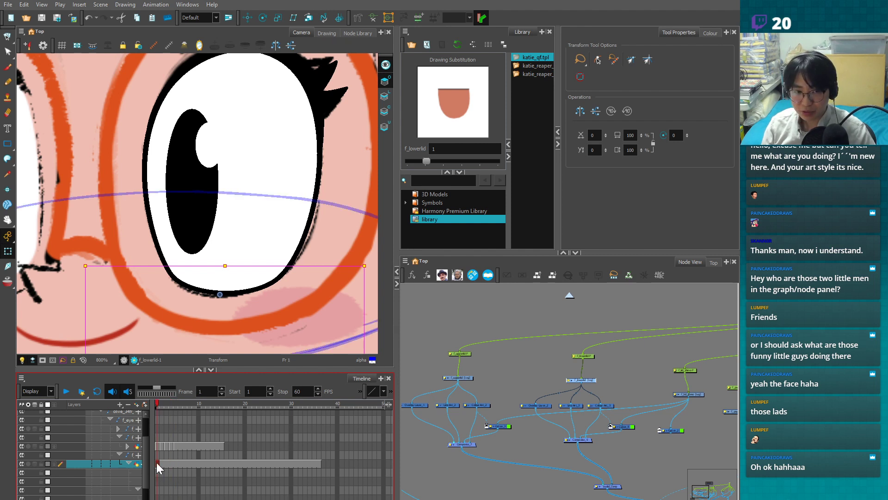
{"action": "left_click", "coordinate": [458, 275]}
{"action": "left_click", "coordinate": [375, 275]}
{"action": "left_click", "coordinate": [159, 402]}
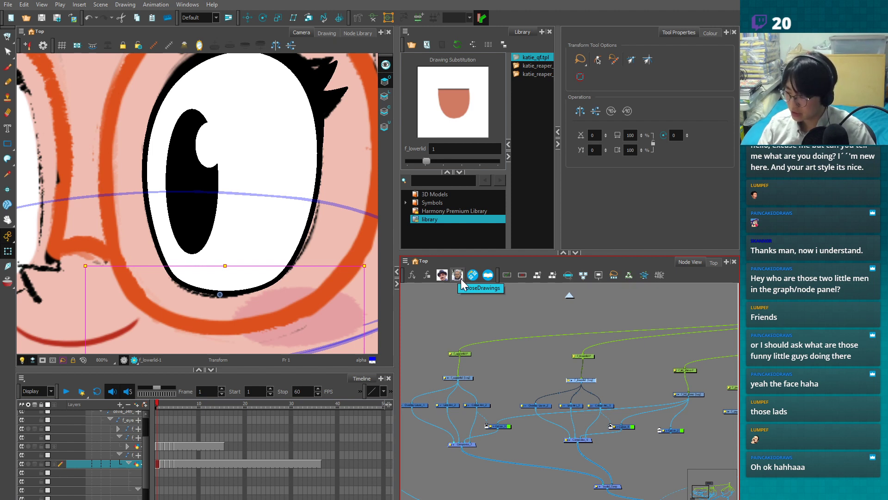
{"action": "left_click", "coordinate": [467, 324]}
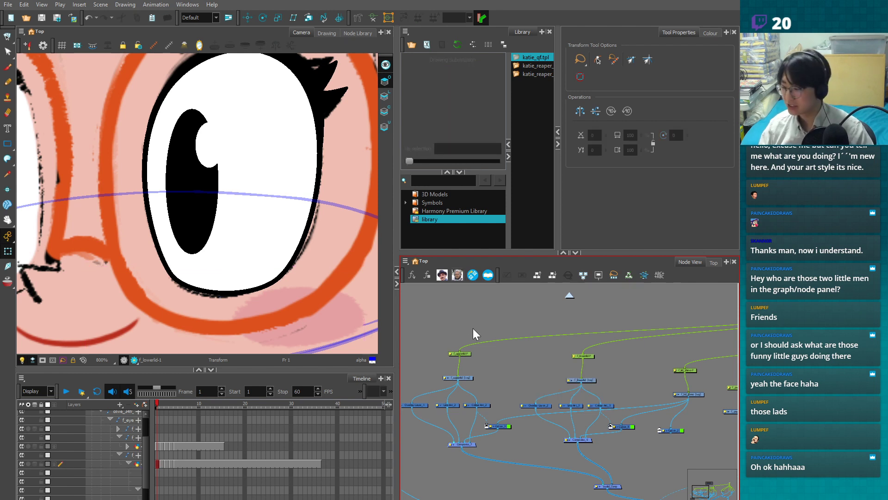
{"action": "scroll", "coordinate": [217, 256], "scroll_direction": "down", "scroll_amount": 2}
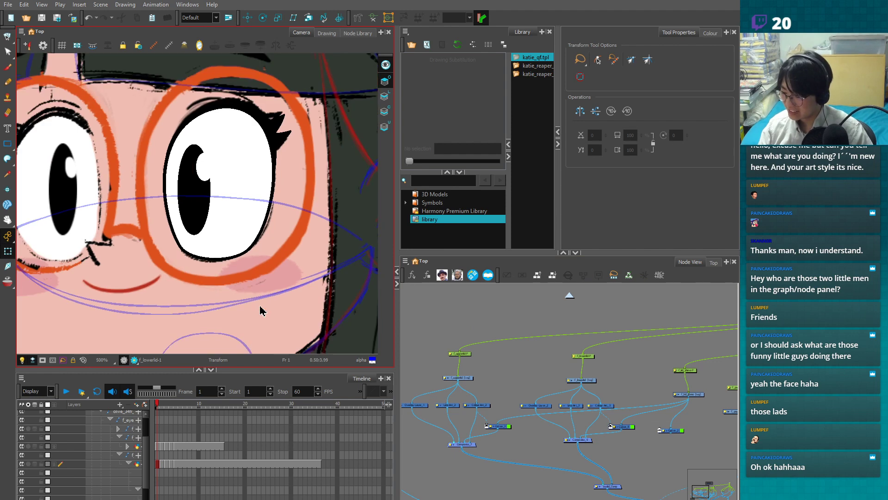
{"action": "left_click", "coordinate": [216, 256]}
{"action": "mouse_move", "coordinate": [220, 316]}
{"action": "left_mouse_down"}
{"action": "mouse_move", "coordinate": [218, 273]}
{"action": "mouse_move", "coordinate": [212, 316]}
{"action": "left_mouse_up"}
{"action": "key", "text": "ctrl+z"}
{"action": "left_click", "coordinate": [434, 319]}
{"action": "scroll", "coordinate": [296, 313], "scroll_direction": "down", "scroll_amount": 2}
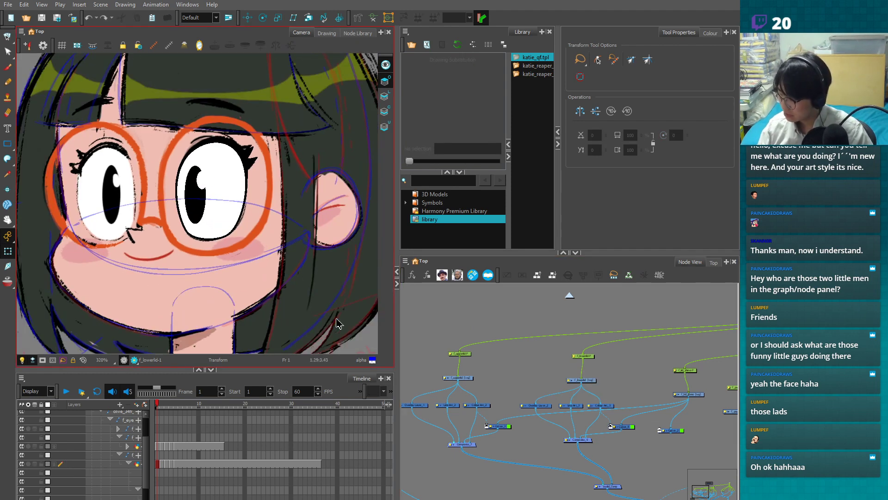
{"action": "left_click_drag", "start_coordinate": [328, 304], "coordinate": [298, 324]}
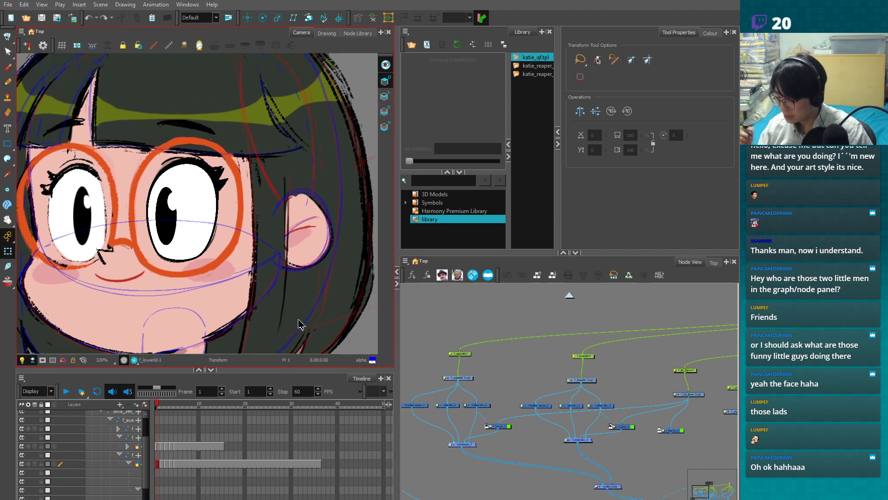
{"action": "scroll", "coordinate": [654, 418], "scroll_direction": "down", "scroll_amount": 3}
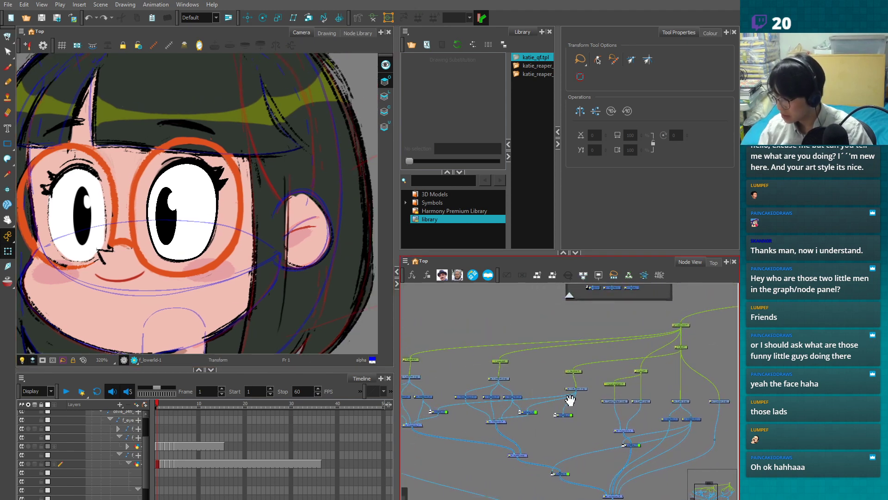
- Select the upper lid through its overlay strips and lower it to cover the upper half of the near eye
{"action": "key", "text": "shift+f"}
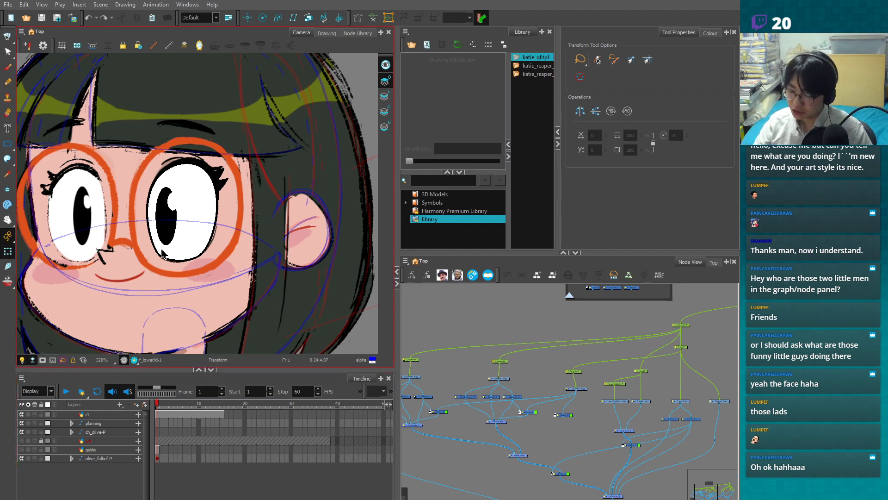
{"action": "left_click", "coordinate": [187, 164]}
{"action": "key", "text": "2"}
{"action": "key", "text": "2"}
{"action": "left_click_drag", "start_coordinate": [181, 73], "coordinate": [180, 151]}
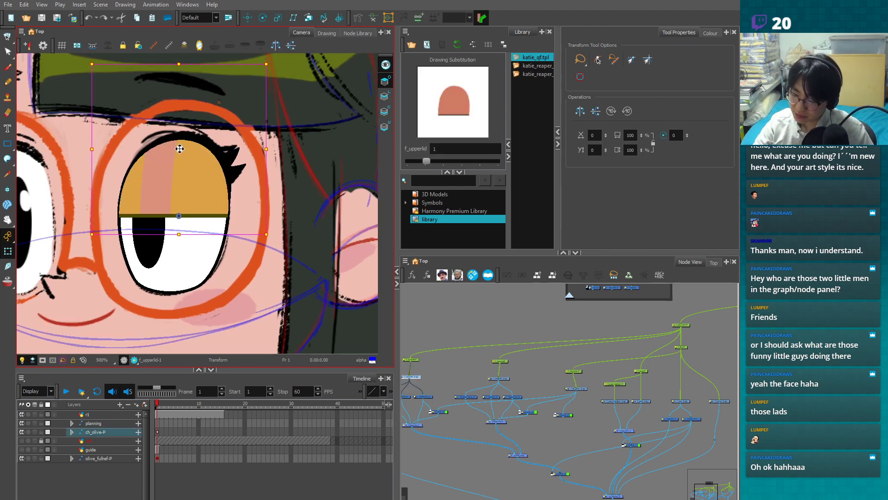
- Select the lower lid and raise it to cover the bottom part of the near eye
{"action": "left_click", "coordinate": [176, 284]}
{"action": "key", "text": "1"}
{"action": "left_click_drag", "start_coordinate": [175, 328], "coordinate": [178, 296]}
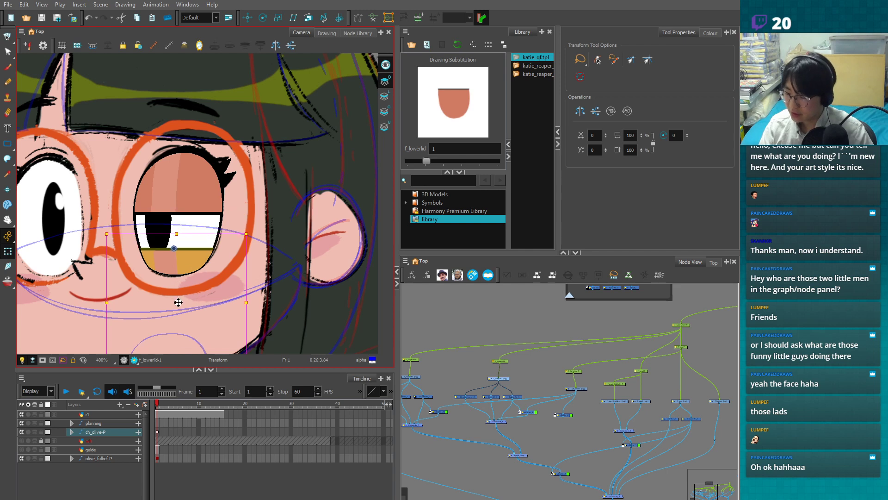
- Lower the upper lid over the near eye until only a narrow gap remains above the lower lid
{"action": "left_click", "coordinate": [185, 157]}
{"action": "left_click_drag", "start_coordinate": [184, 157], "coordinate": [181, 174]}
{"action": "left_click", "coordinate": [244, 286]}
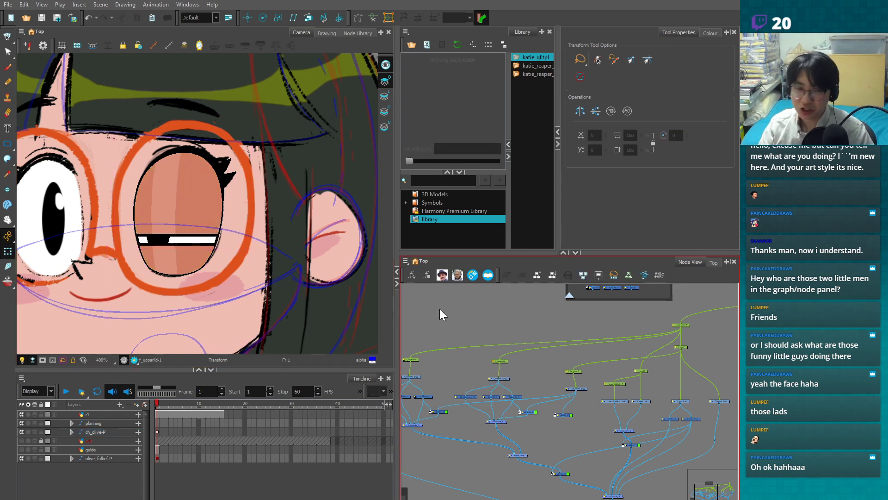
- Try to select the pupil through the narrow gap between the near eye's lids
{"action": "key", "text": "2"}
{"action": "key", "text": "2"}
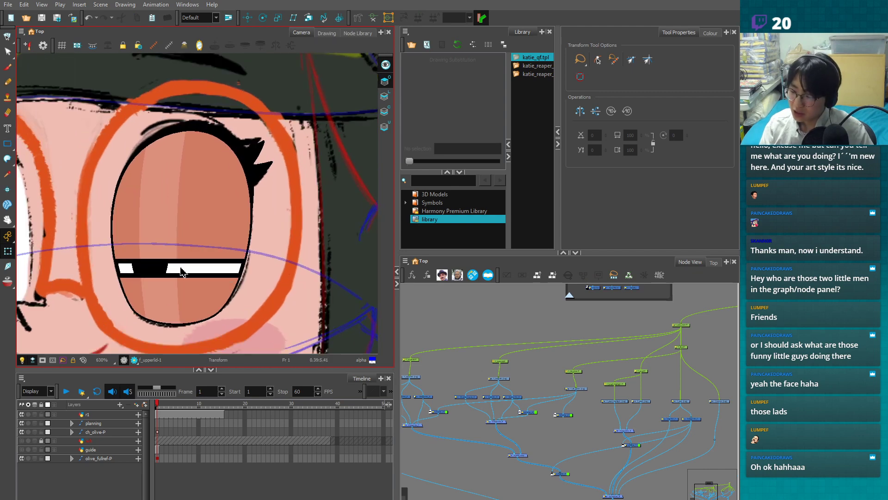
{"action": "left_click", "coordinate": [156, 271]}
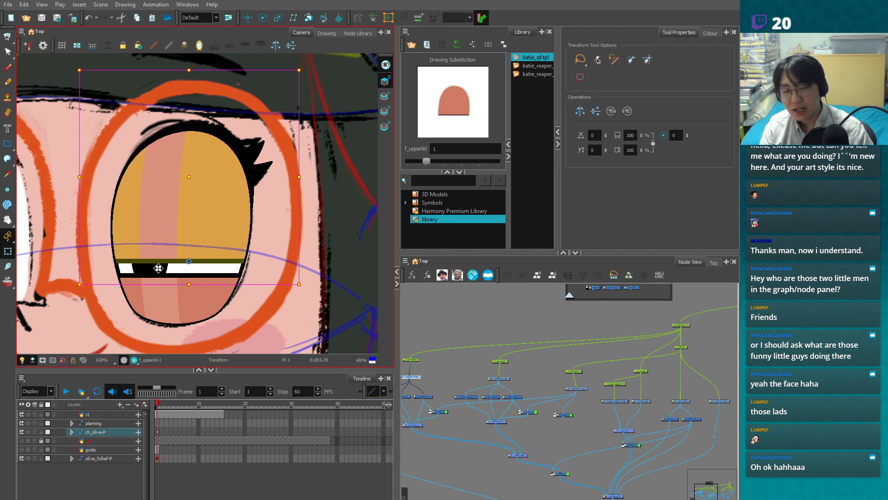
{"action": "left_click", "coordinate": [158, 279]}
{"action": "left_click", "coordinate": [158, 279]}
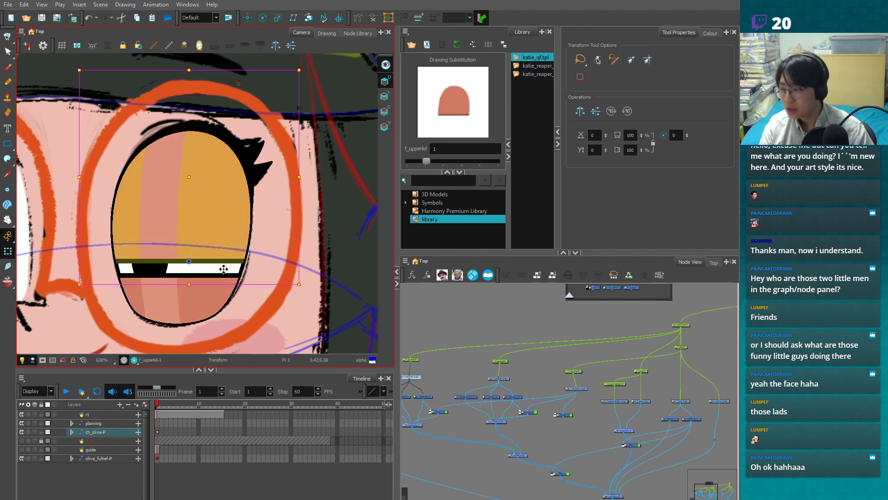
- Raise the opacity of the alpha colour in the olive palette to reveal the lids' overlay strips
{"action": "left_click", "coordinate": [710, 34]}
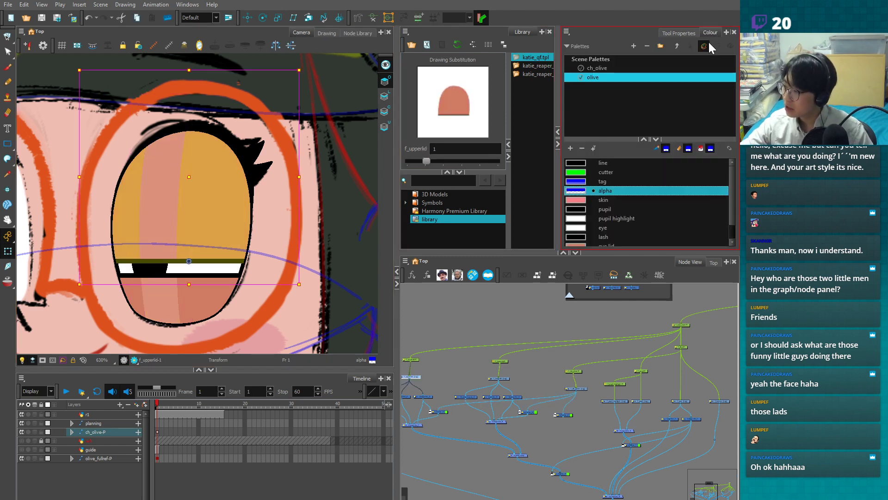
{"action": "double_click", "coordinate": [576, 190]}
{"action": "left_click_drag", "start_coordinate": [296, 246], "coordinate": [307, 249]}
{"action": "left_click", "coordinate": [482, 127]}
{"action": "left_click", "coordinate": [438, 326]}
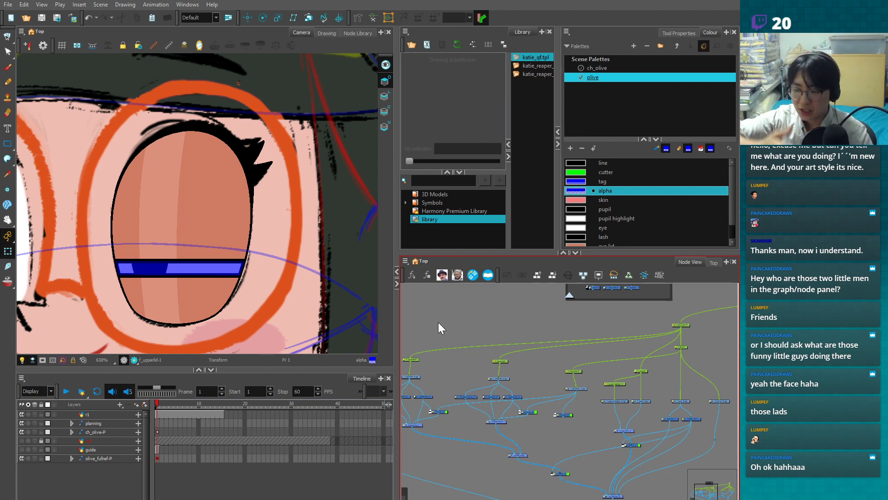
- Raise the upper lid slightly to widen the gap over the near eye
{"action": "left_click", "coordinate": [206, 258]}
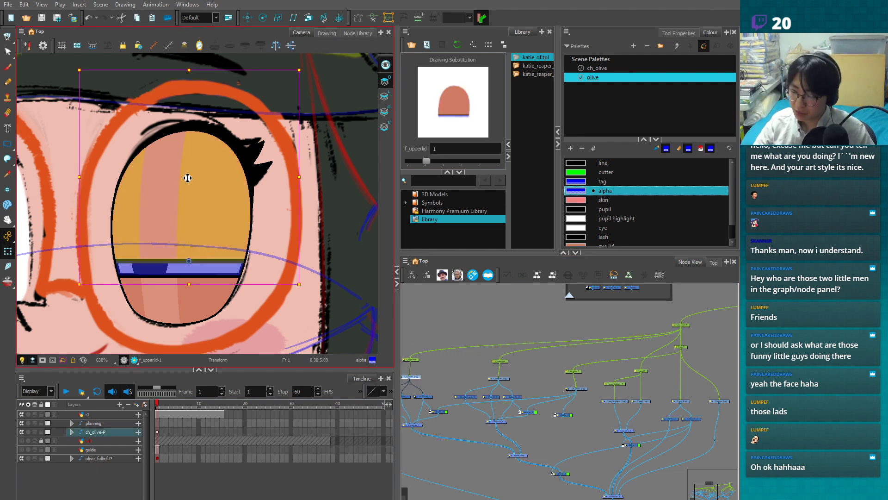
{"action": "left_click_drag", "start_coordinate": [188, 156], "coordinate": [189, 166]}
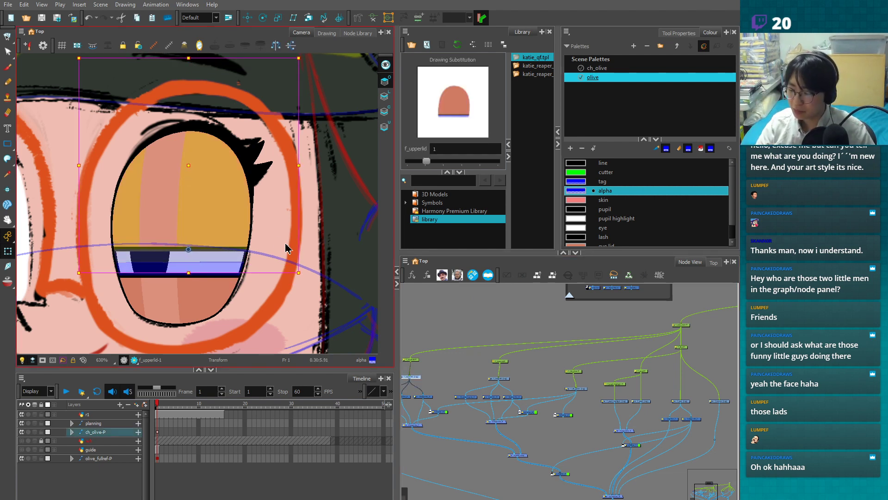
{"action": "left_click", "coordinate": [313, 252]}
- Test whether the pupil can be selected where the lids' blue overlay strips cover it
{"action": "left_click", "coordinate": [154, 258]}
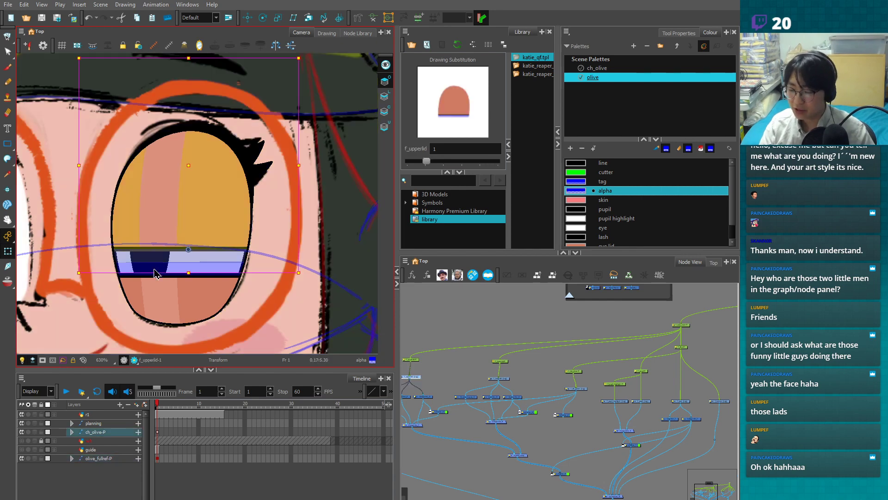
{"action": "left_click", "coordinate": [153, 269]}
{"action": "left_click", "coordinate": [154, 267]}
{"action": "left_click", "coordinate": [155, 269]}
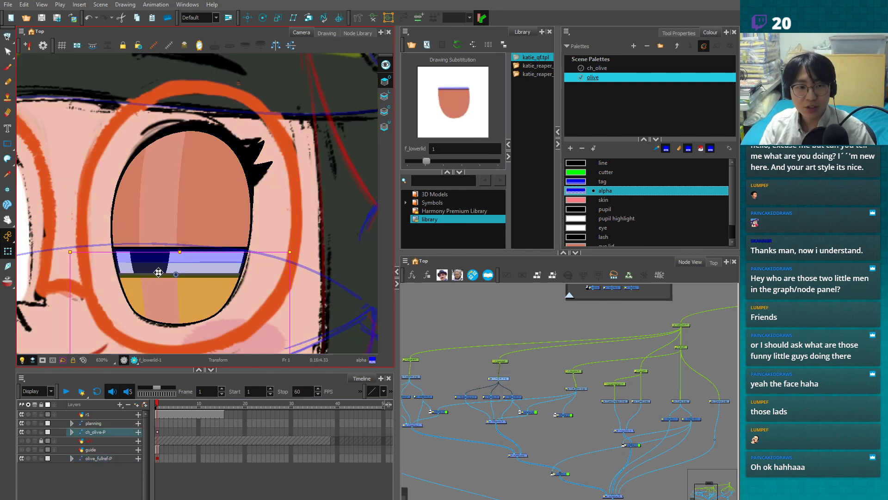
{"action": "left_click", "coordinate": [312, 360]}
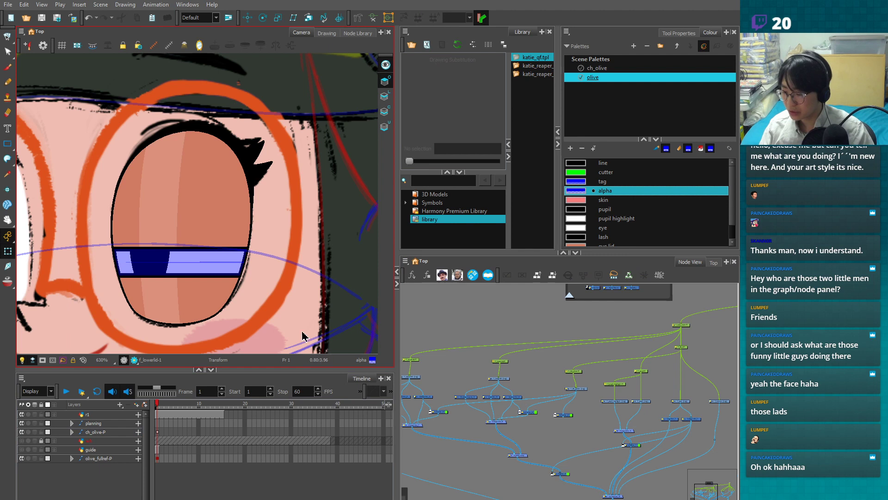
- Undo the alpha colour change and the lid moves until the near eye is fully open
{"action": "key", "text": "ctrl+z"}
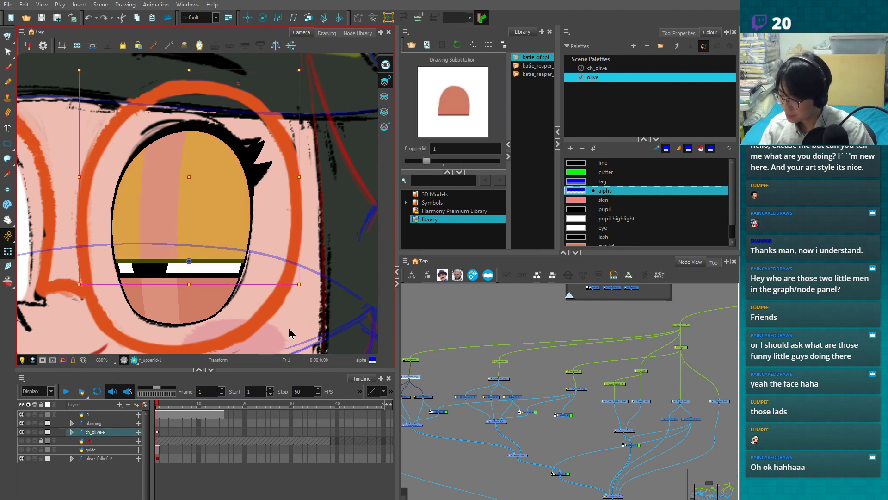
{"action": "key", "text": "ctrl+z"}
{"action": "key", "text": "ctrl+z"}
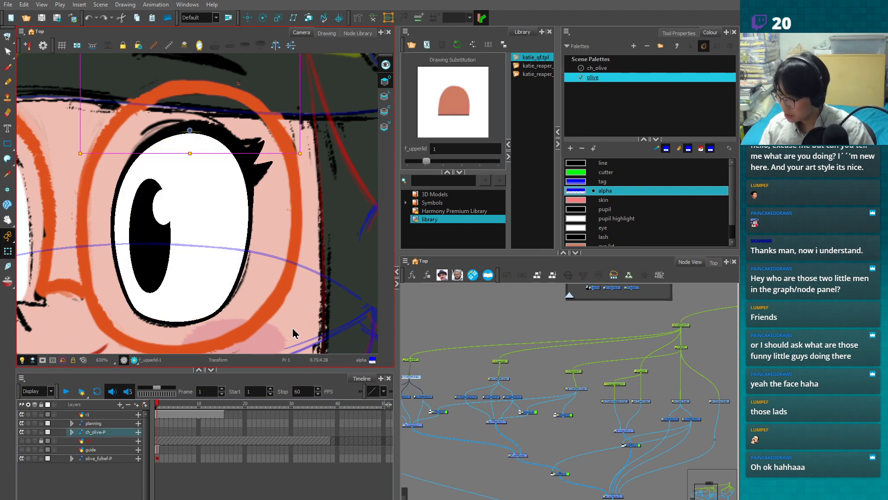
{"action": "key", "text": "ctrl+z"}
- Select the near eye's pupil and examine how the pupil, highlight, eye and lashes nodes are connected
{"action": "left_click", "coordinate": [159, 273]}
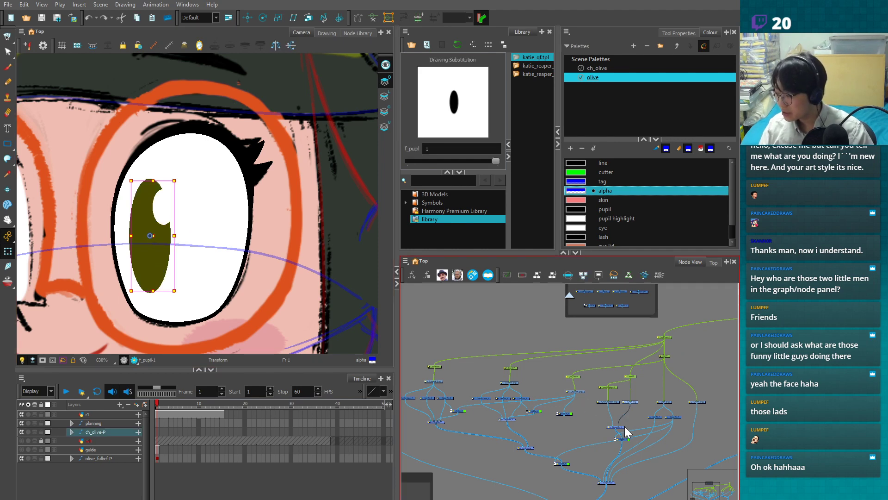
{"action": "scroll", "coordinate": [624, 426], "scroll_direction": "up", "scroll_amount": 3}
{"action": "left_click_drag", "start_coordinate": [665, 389], "coordinate": [642, 421]}
{"action": "left_click_drag", "start_coordinate": [578, 412], "coordinate": [553, 386]}
{"action": "scroll", "coordinate": [567, 398], "scroll_direction": "up", "scroll_amount": 1}
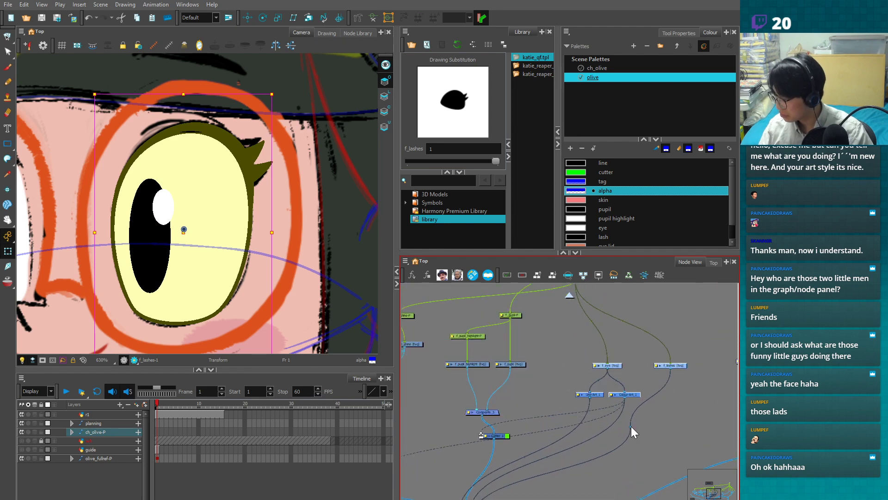
{"action": "left_click", "coordinate": [630, 425]}
{"action": "scroll", "coordinate": [571, 404], "scroll_direction": "up", "scroll_amount": 2}
{"action": "left_click", "coordinate": [514, 357]}
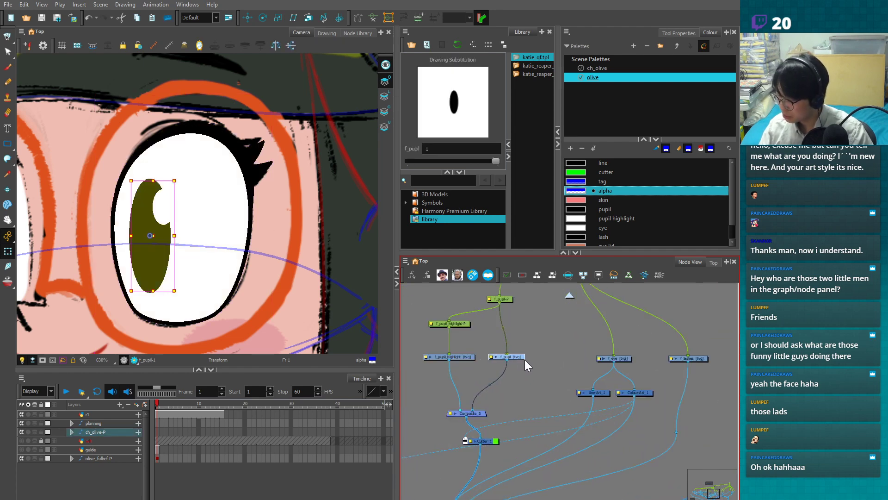
- Duplicate a lid's Overlay-Layer and Line-Art nodes and wire them between the f_pupil drawing and the pupil composite
{"action": "scroll", "coordinate": [527, 378], "scroll_direction": "down", "scroll_amount": 2}
{"action": "left_click_drag", "start_coordinate": [534, 378], "coordinate": [597, 398]}
{"action": "left_click_drag", "start_coordinate": [495, 404], "coordinate": [617, 403]}
{"action": "left_click", "coordinate": [501, 378]}
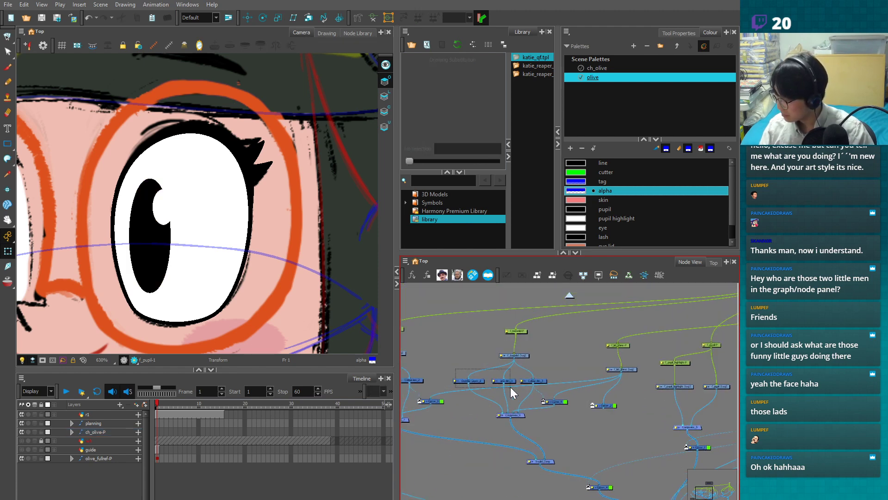
{"action": "scroll", "coordinate": [559, 422], "scroll_direction": "up", "scroll_amount": 2}
{"action": "left_click_drag", "start_coordinate": [699, 437], "coordinate": [581, 392]}
{"action": "left_click", "coordinate": [572, 356]}
{"action": "key", "text": "alt+s"}
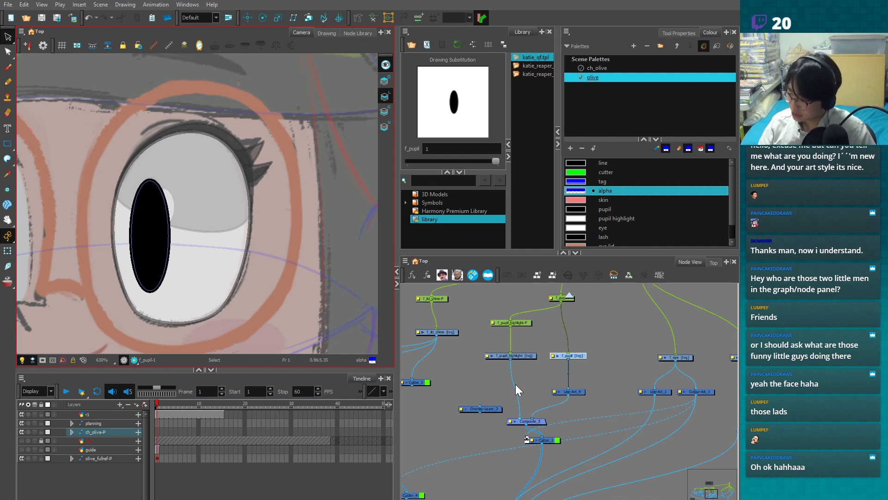
{"action": "mouse_move", "coordinate": [495, 409]}
{"action": "left_mouse_down"}
{"action": "mouse_move", "coordinate": [538, 397]}
{"action": "mouse_move", "coordinate": [505, 420]}
{"action": "left_mouse_up"}
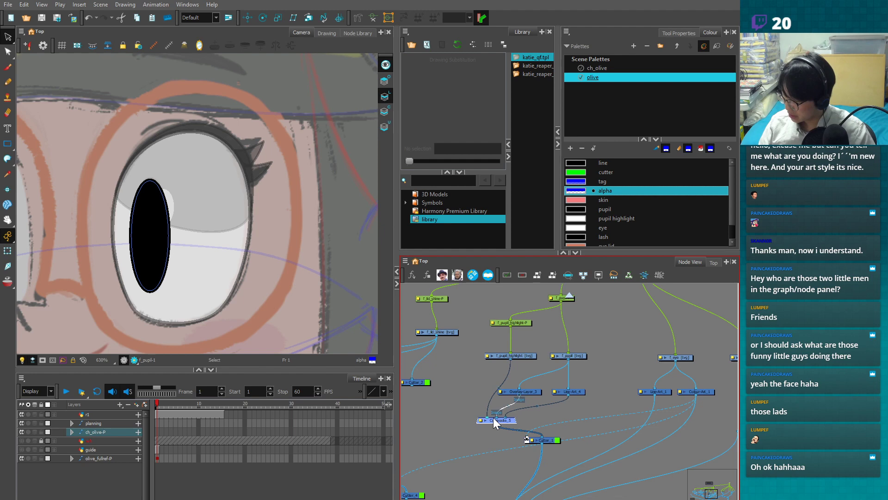
{"action": "scroll", "coordinate": [493, 426], "scroll_direction": "down", "scroll_amount": 3}
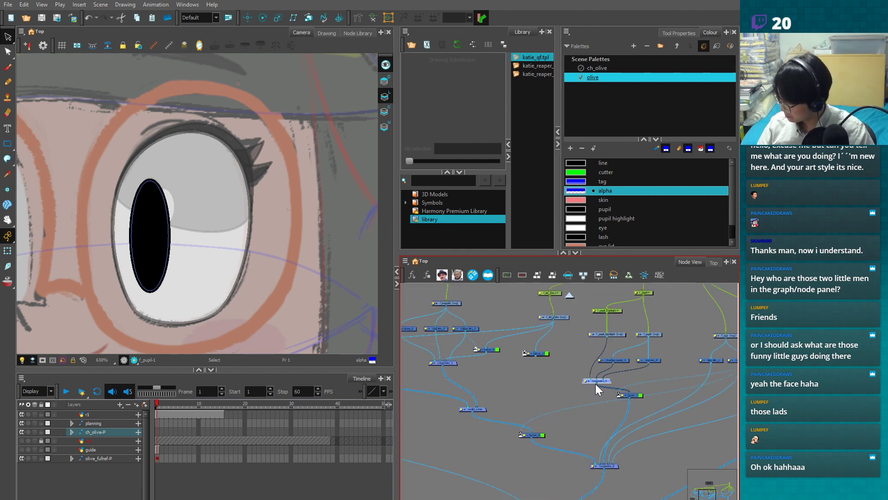
{"action": "scroll", "coordinate": [591, 390], "scroll_direction": "up", "scroll_amount": 2}
{"action": "left_click_drag", "start_coordinate": [593, 398], "coordinate": [591, 400]}
- Copy the f_pupil shape from the line art onto the overlay layer and recolour the copy with alpha
{"action": "left_click", "coordinate": [603, 339]}
{"action": "left_click", "coordinate": [159, 210]}
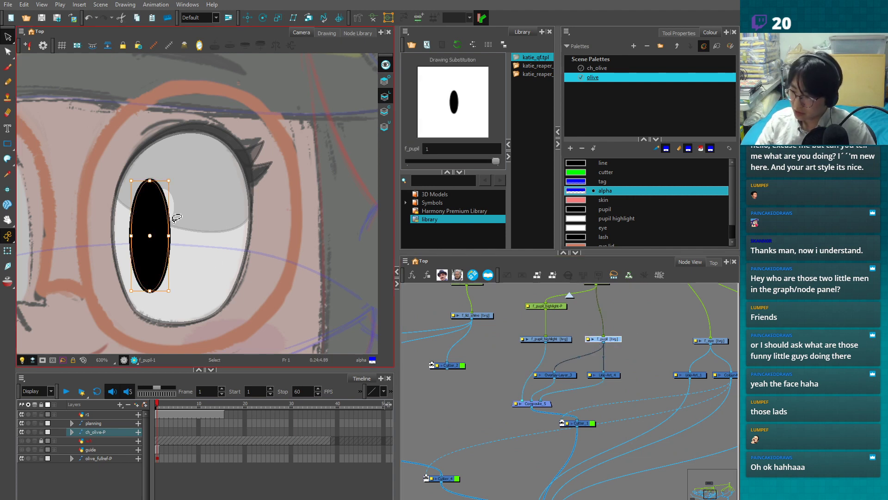
{"action": "left_click", "coordinate": [581, 190]}
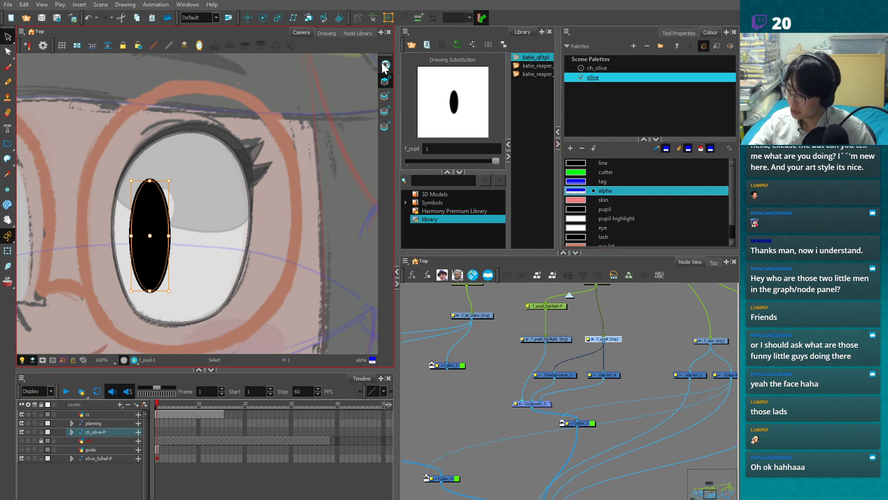
- Set the alpha swatch's opacity to 110 so the pupil's overlay shape shows in blue
{"action": "double_click", "coordinate": [577, 191]}
{"action": "left_click_drag", "start_coordinate": [295, 246], "coordinate": [309, 246]}
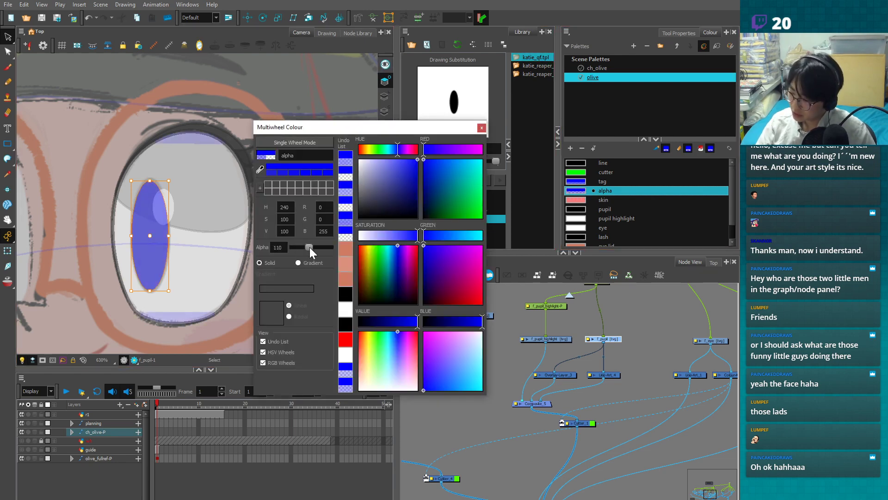
{"action": "left_click", "coordinate": [481, 128]}
- Test selecting the pupil through its overlay shape with the Transform tool, and deselect it
{"action": "left_click", "coordinate": [8, 251]}
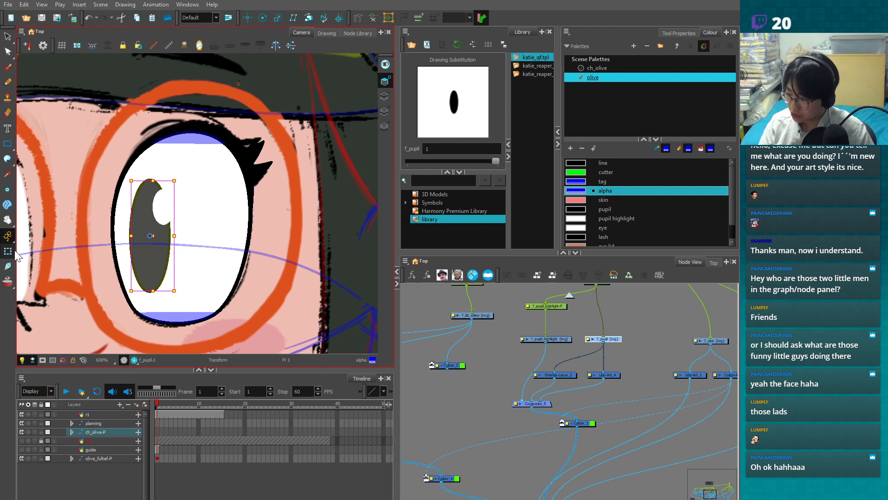
{"action": "left_click", "coordinate": [454, 382]}
{"action": "left_click", "coordinate": [154, 268]}
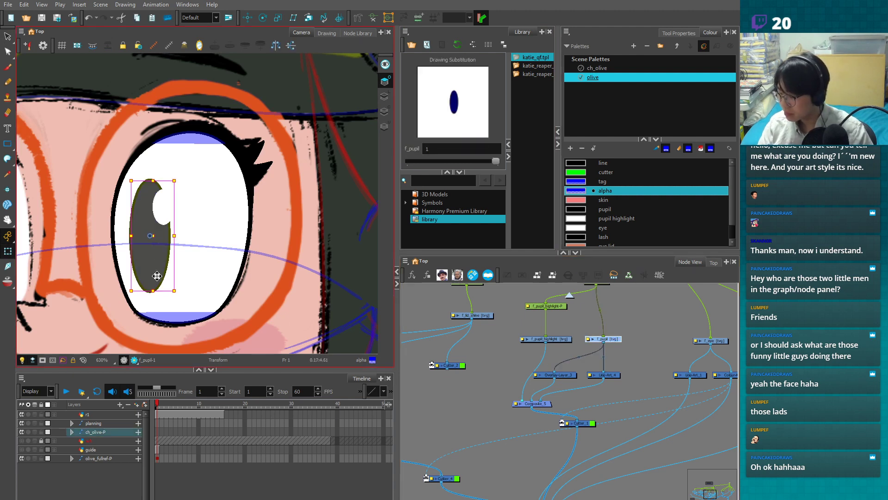
{"action": "left_click", "coordinate": [466, 406]}
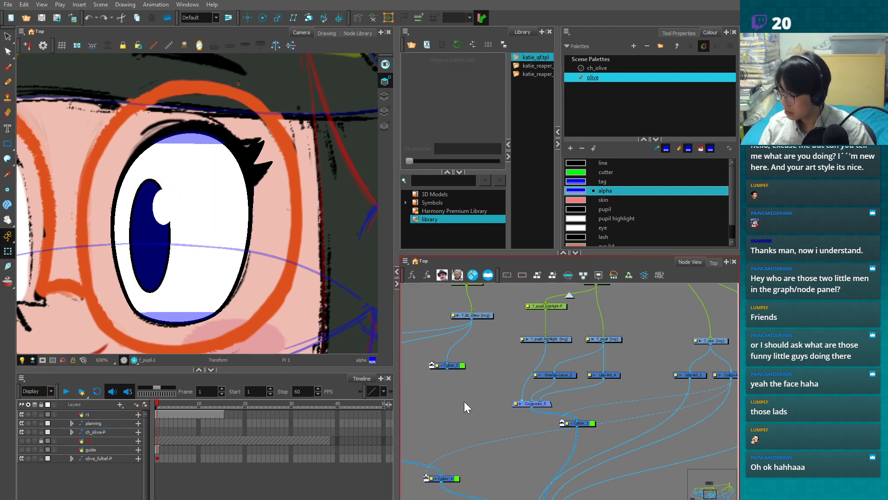
- Space out the Overlay-Layer, Line-Art and composite nodes beneath the f_pupil drawing
{"action": "left_click_drag", "start_coordinate": [565, 375], "coordinate": [568, 374]}
{"action": "left_click", "coordinate": [611, 375]}
{"action": "left_click", "coordinate": [570, 374]}
{"action": "left_click_drag", "start_coordinate": [547, 403], "coordinate": [554, 404]}
{"action": "mouse_move", "coordinate": [569, 374]}
{"action": "left_mouse_down"}
{"action": "mouse_move", "coordinate": [609, 373]}
{"action": "mouse_move", "coordinate": [570, 375]}
{"action": "left_mouse_up"}
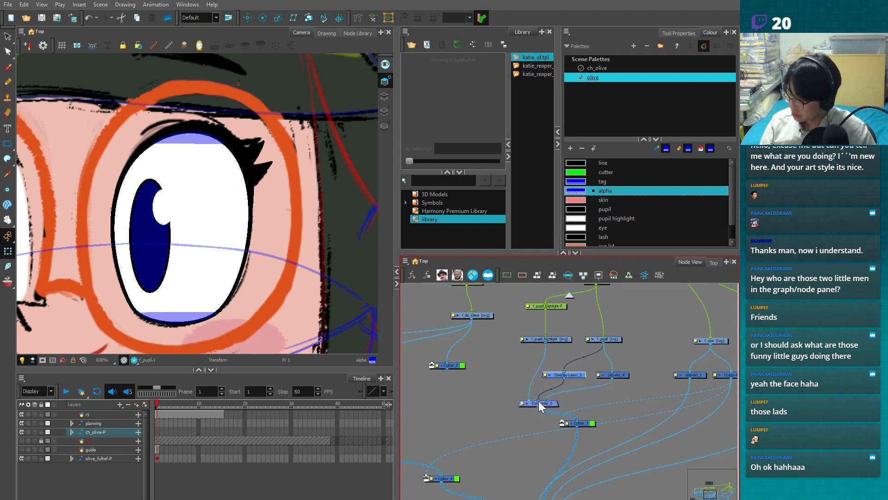
- Shift the cutter node fed by eyelid_comp farther from the pupil composite
{"action": "scroll", "coordinate": [538, 401], "scroll_direction": "down", "scroll_amount": 1}
{"action": "left_click_drag", "start_coordinate": [531, 413], "coordinate": [566, 358]}
{"action": "left_click_drag", "start_coordinate": [499, 414], "coordinate": [481, 412]}
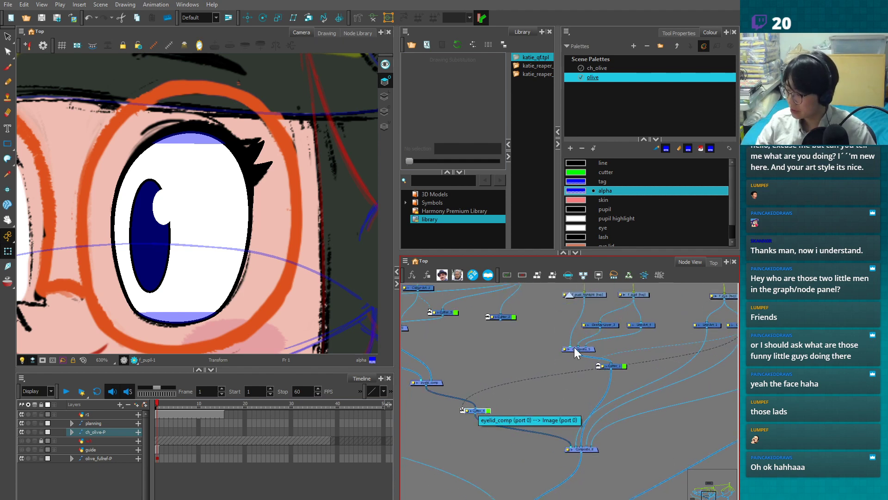
- Connect the pupil composite directly to the eye composite and lower the upper eyelid to about the middle of the eye
{"action": "left_click_drag", "start_coordinate": [576, 346], "coordinate": [609, 451]}
{"action": "left_click", "coordinate": [202, 287]}
{"action": "left_click", "coordinate": [197, 139]}
{"action": "key", "text": "1"}
{"action": "left_click_drag", "start_coordinate": [191, 78], "coordinate": [192, 152]}
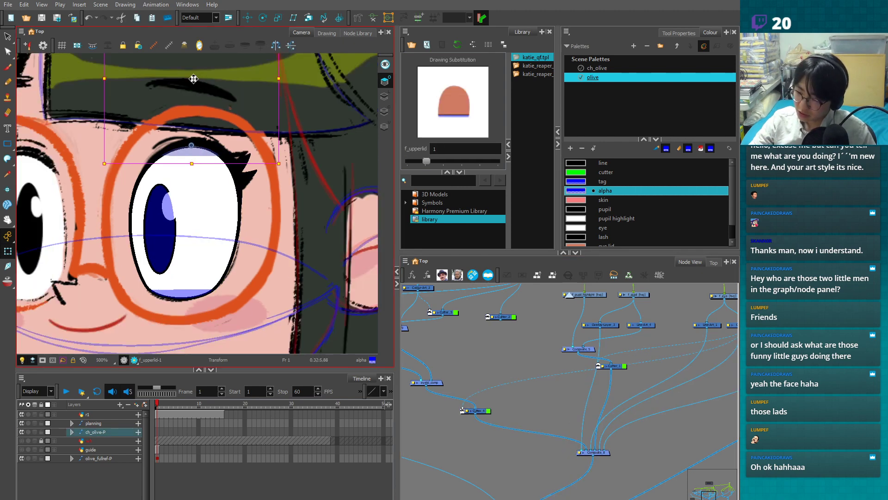
- Raise the lower eyelid until only a narrow band of the eye stays open
{"action": "left_click", "coordinate": [189, 298]}
{"action": "key", "text": "1"}
{"action": "left_click_drag", "start_coordinate": [190, 309], "coordinate": [188, 284]}
{"action": "key", "text": "1"}
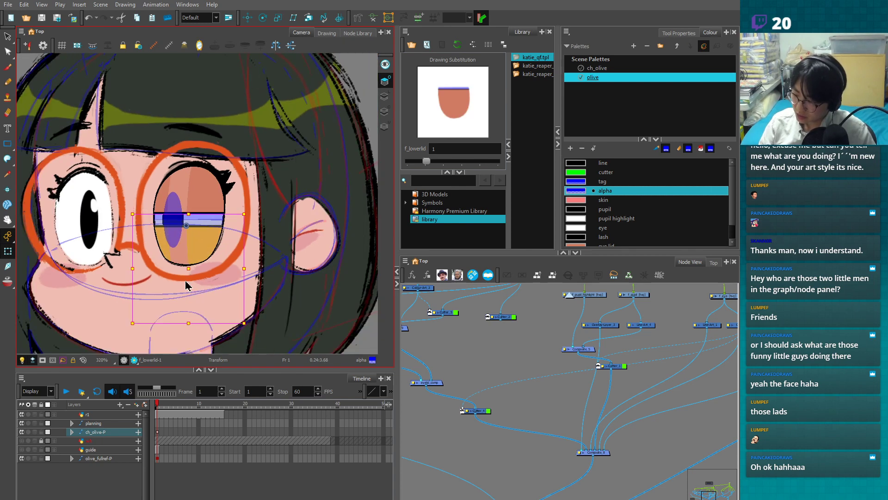
{"action": "left_click", "coordinate": [362, 127]}
{"action": "key", "text": "2"}
{"action": "key", "text": "2"}
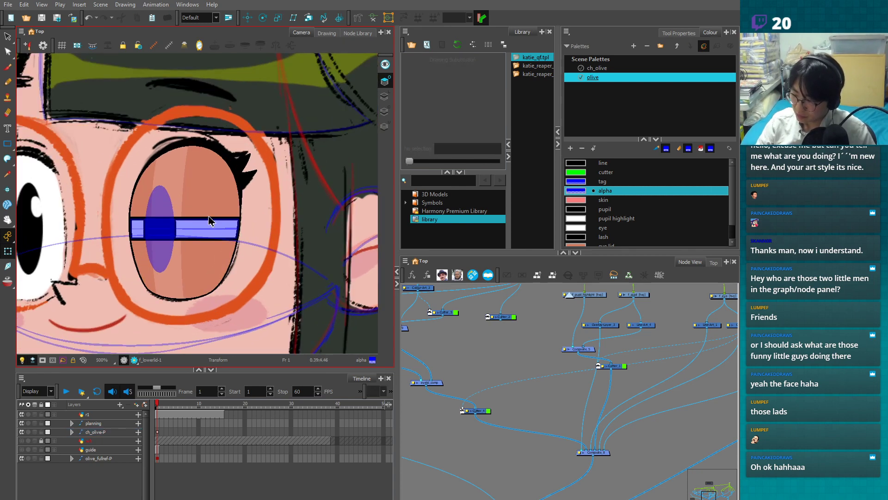
- Lower the upper eyelid slightly more to narrow the gap between the two eyelids
{"action": "left_click", "coordinate": [209, 221]}
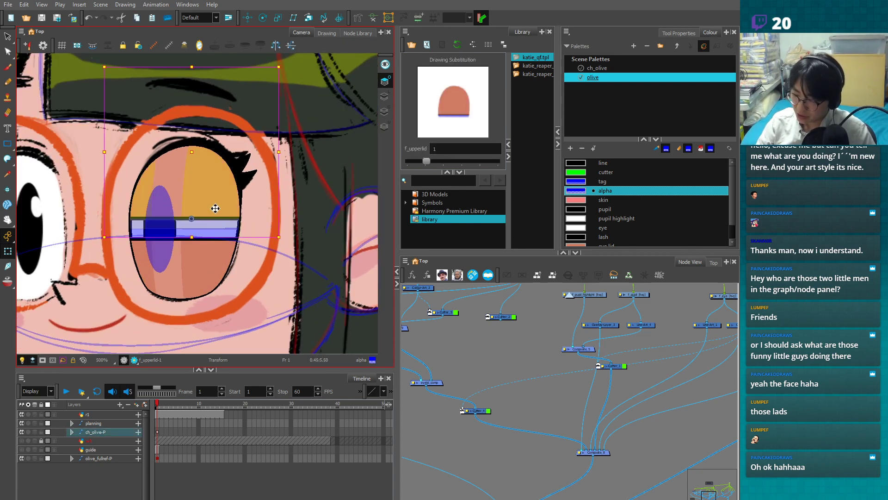
{"action": "left_click_drag", "start_coordinate": [191, 156], "coordinate": [188, 163]}
{"action": "key", "text": "1"}
{"action": "key", "text": "1"}
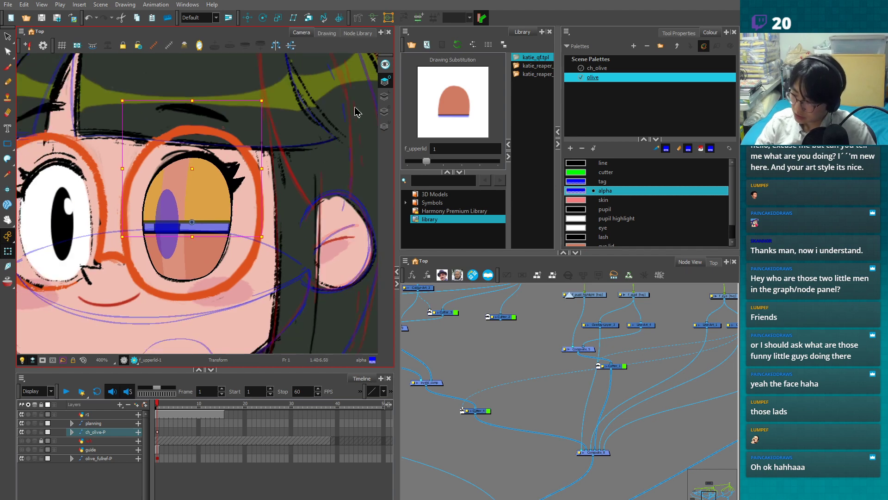
{"action": "key", "text": "Delete"}
{"action": "key", "text": "2"}
{"action": "key", "text": "2"}
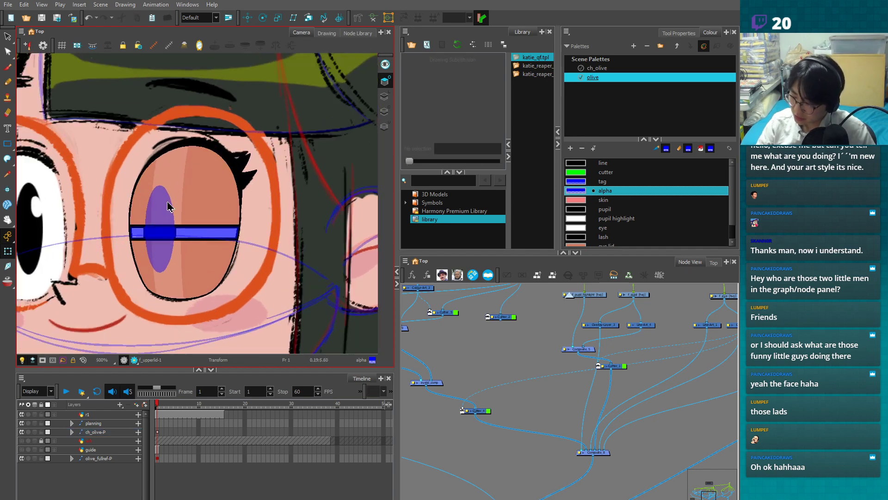
- Lower the opacity of the alpha swatch until its colour is fully transparent
{"action": "left_click", "coordinate": [169, 207]}
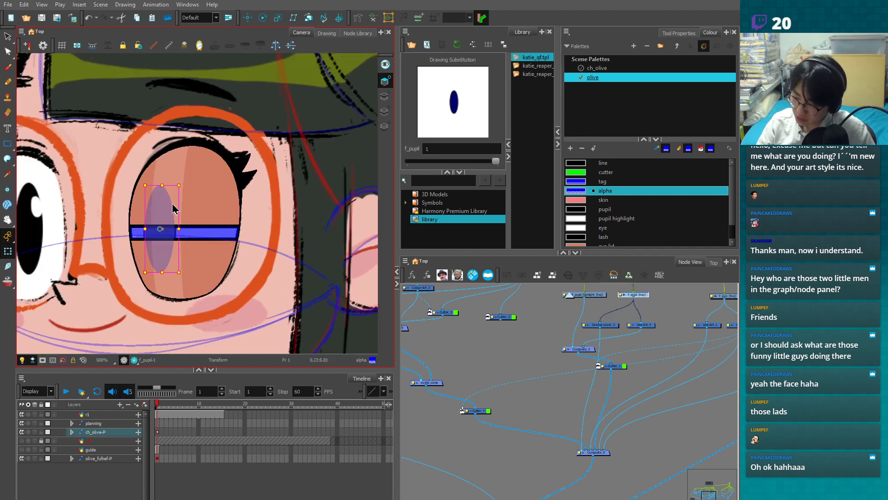
{"action": "mouse_move", "coordinate": [169, 211]}
{"action": "left_mouse_down"}
{"action": "mouse_move", "coordinate": [159, 203]}
{"action": "mouse_move", "coordinate": [167, 214]}
{"action": "mouse_move", "coordinate": [170, 207]}
{"action": "mouse_move", "coordinate": [164, 218]}
{"action": "mouse_move", "coordinate": [178, 212]}
{"action": "mouse_move", "coordinate": [163, 213]}
{"action": "left_mouse_up"}
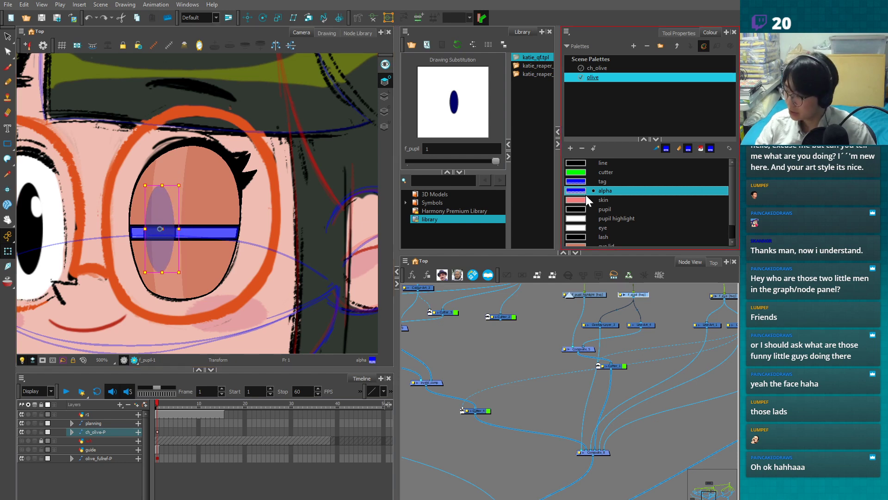
{"action": "double_click", "coordinate": [576, 190]}
{"action": "left_click_drag", "start_coordinate": [307, 247], "coordinate": [281, 231]}
{"action": "left_click", "coordinate": [482, 127]}
{"action": "left_click", "coordinate": [457, 328]}
- Test the pupil's movement behind the nearly closed eyelids with the alpha colour transparent
{"action": "mouse_move", "coordinate": [164, 212]}
{"action": "left_mouse_down"}
{"action": "mouse_move", "coordinate": [175, 209]}
{"action": "mouse_move", "coordinate": [168, 220]}
{"action": "mouse_move", "coordinate": [167, 207]}
{"action": "mouse_move", "coordinate": [162, 213]}
{"action": "mouse_move", "coordinate": [176, 221]}
{"action": "left_mouse_up"}
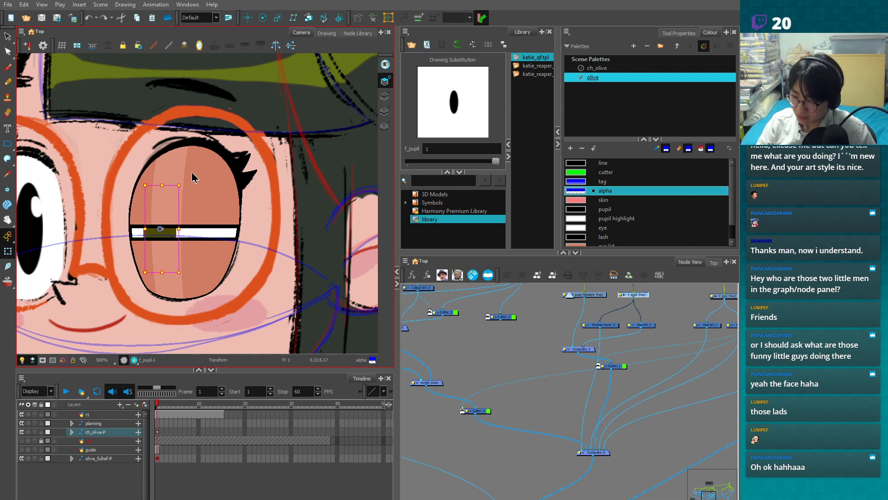
{"action": "left_click", "coordinate": [180, 187]}
{"action": "left_click", "coordinate": [213, 190]}
{"action": "mouse_move", "coordinate": [163, 215]}
{"action": "left_mouse_down"}
{"action": "mouse_move", "coordinate": [192, 209]}
{"action": "mouse_move", "coordinate": [171, 214]}
{"action": "left_mouse_up"}
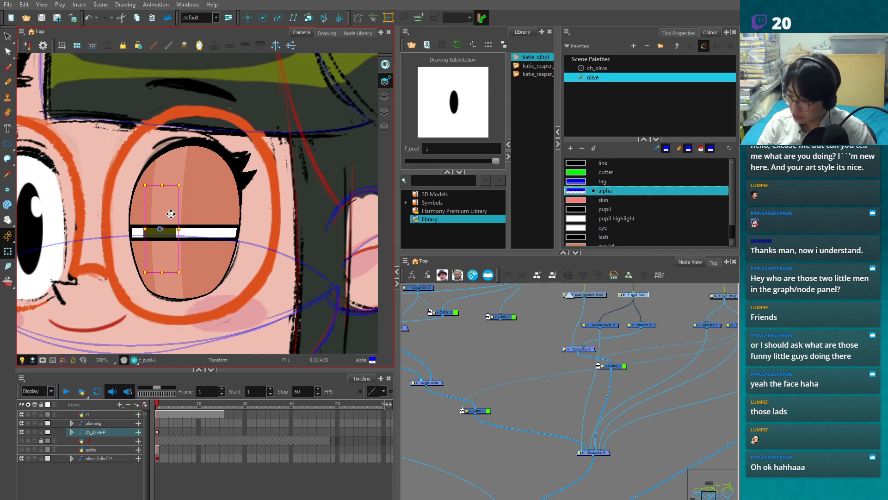
{"action": "left_click", "coordinate": [200, 210]}
{"action": "scroll", "coordinate": [367, 178], "scroll_direction": "down", "scroll_amount": 3}
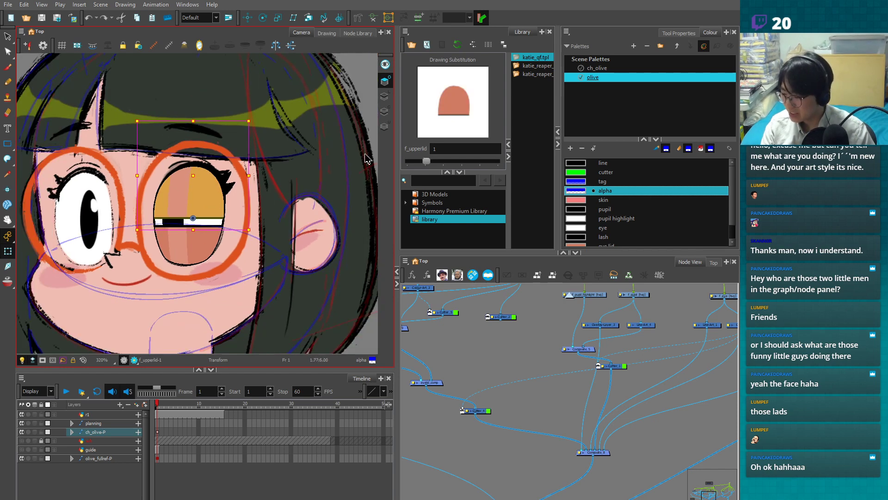
{"action": "key", "text": "Delete"}
- Set the alpha value of the alpha swatch to 123
{"action": "scroll", "coordinate": [196, 201], "scroll_direction": "up", "scroll_amount": 2}
{"action": "left_click", "coordinate": [162, 217]}
{"action": "double_click", "coordinate": [576, 190]}
{"action": "mouse_move", "coordinate": [295, 248]}
{"action": "left_mouse_down"}
{"action": "mouse_move", "coordinate": [324, 247]}
{"action": "mouse_move", "coordinate": [301, 247]}
{"action": "mouse_move", "coordinate": [311, 247]}
{"action": "left_mouse_up"}
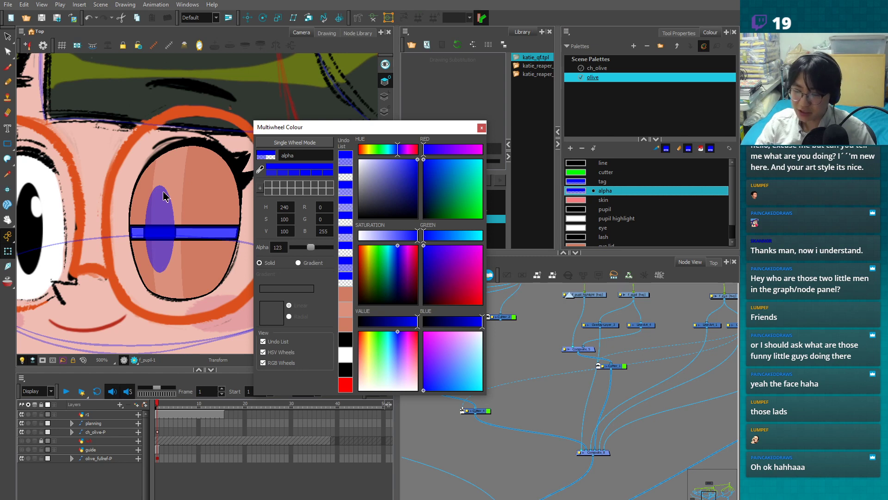
{"action": "left_click", "coordinate": [481, 127]}
- Try moving the pupil sideways past the inner edge of the eye, and undo the move
{"action": "mouse_move", "coordinate": [169, 209]}
{"action": "left_mouse_down"}
{"action": "mouse_move", "coordinate": [140, 204]}
{"action": "mouse_move", "coordinate": [160, 215]}
{"action": "mouse_move", "coordinate": [136, 213]}
{"action": "left_mouse_up"}
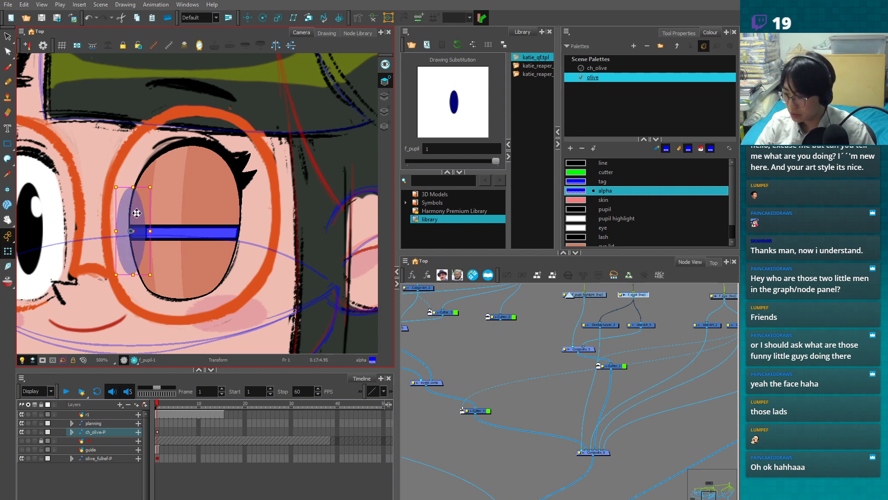
{"action": "key", "text": "1"}
{"action": "key", "text": "2"}
{"action": "key", "text": "2"}
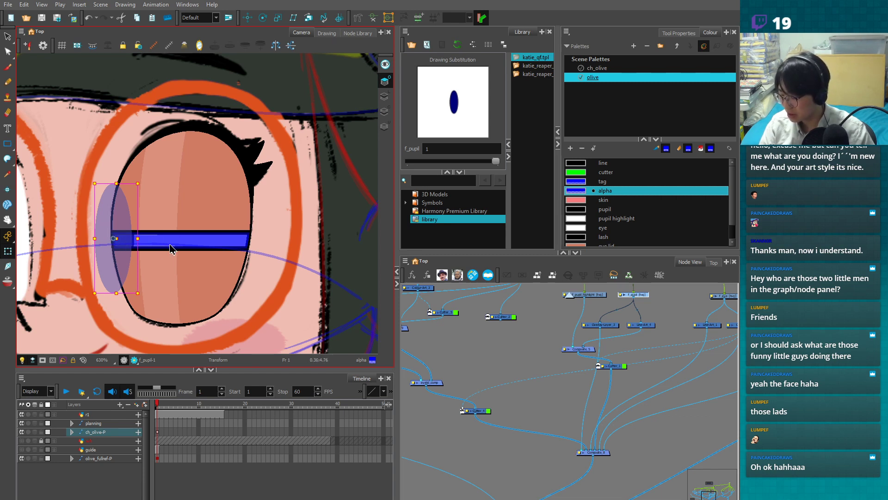
{"action": "key", "text": "ctrl+z"}
{"action": "left_click_drag", "start_coordinate": [553, 392], "coordinate": [581, 403]}
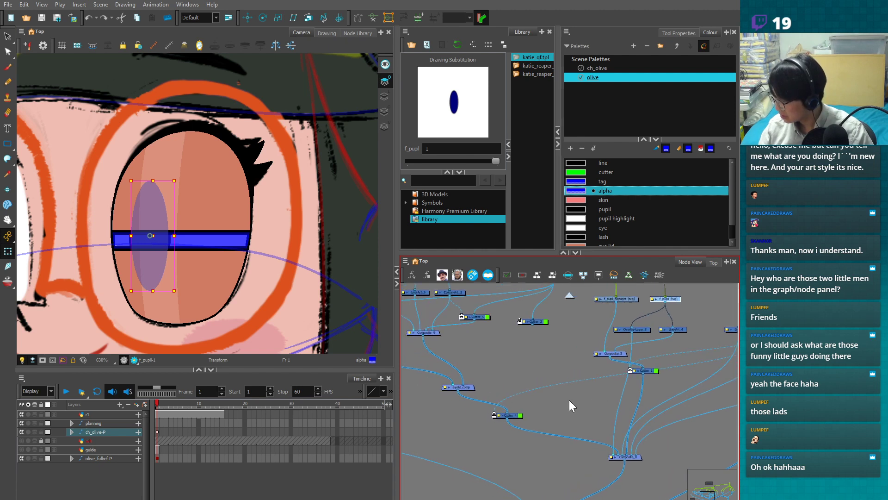
{"action": "left_click", "coordinate": [517, 415]}
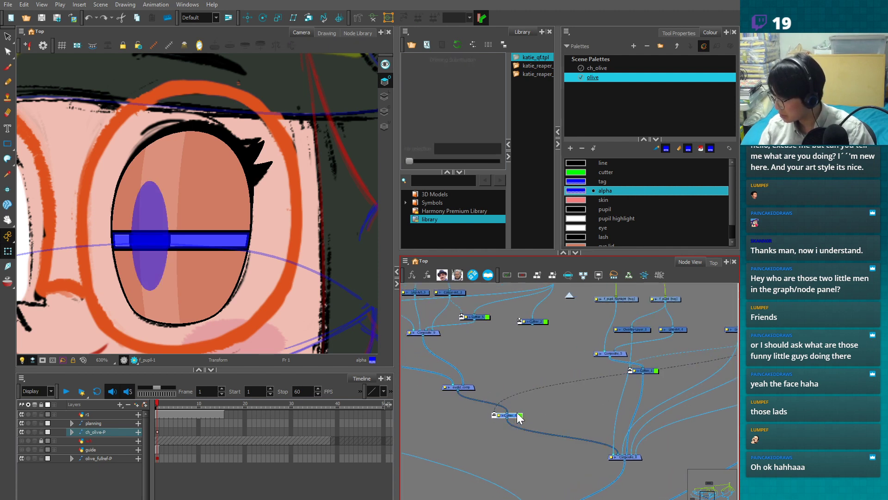
{"action": "left_click", "coordinate": [642, 329]}
{"action": "key", "text": "ctrl+c"}
{"action": "key", "text": "ctrl+v"}
{"action": "left_click_drag", "start_coordinate": [713, 405], "coordinate": [615, 405]}
{"action": "key", "text": "ctrl+z"}
- Duplicate the pupil's cutter node and place the copy between the eyelid cutter and the original
{"action": "left_click_drag", "start_coordinate": [649, 371], "coordinate": [655, 391]}
{"action": "key", "text": "ctrl+c"}
{"action": "key", "text": "ctrl+v"}
{"action": "left_click_drag", "start_coordinate": [727, 429], "coordinate": [576, 402]}
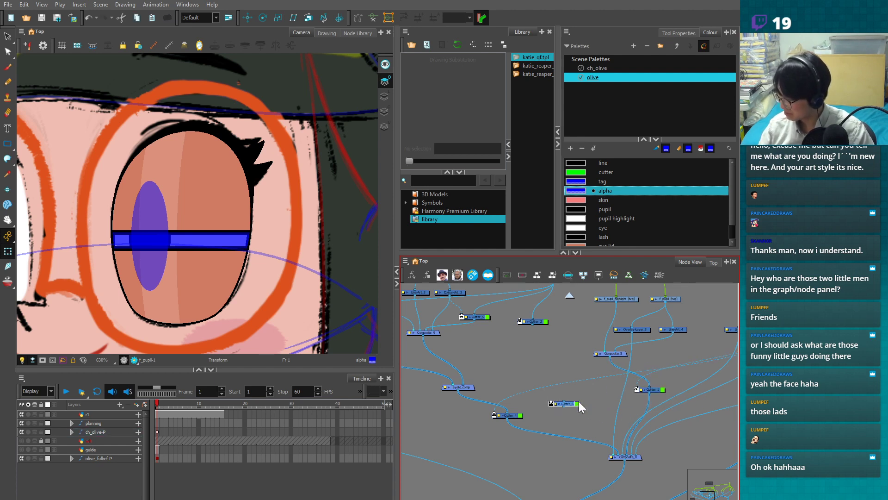
- Set the copied cutter's node colour to red and insert it between the pupil composite and the eye composite
{"action": "double_click", "coordinate": [551, 404]}
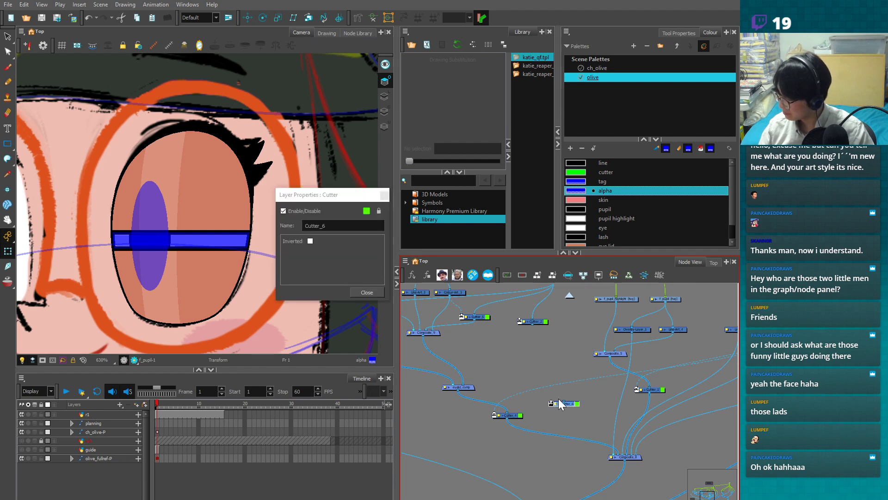
{"action": "left_click", "coordinate": [366, 212]}
{"action": "left_click", "coordinate": [246, 220]}
{"action": "left_click", "coordinate": [389, 320]}
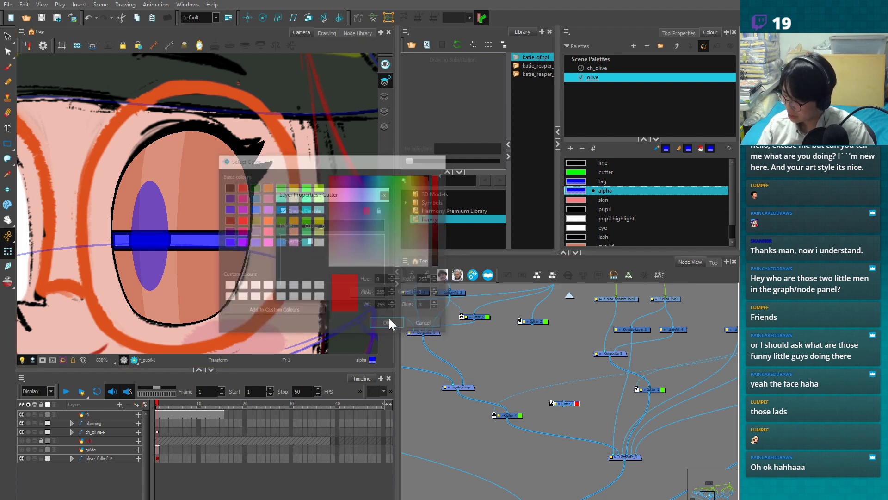
{"action": "left_click", "coordinate": [366, 292]}
{"action": "mouse_move", "coordinate": [567, 405]}
{"action": "left_mouse_down"}
{"action": "mouse_move", "coordinate": [620, 407]}
{"action": "mouse_move", "coordinate": [577, 405]}
{"action": "left_mouse_up"}
{"action": "left_click_drag", "start_coordinate": [579, 413], "coordinate": [559, 404]}
- Feed the red cutter's matte from a duplicate of the eyelid composite node wired to the eyelid artwork
{"action": "left_click", "coordinate": [520, 420]}
{"action": "key", "text": "ctrl+c"}
{"action": "key", "text": "ctrl+v"}
{"action": "left_click_drag", "start_coordinate": [550, 345], "coordinate": [598, 415]}
{"action": "left_click_drag", "start_coordinate": [438, 377], "coordinate": [479, 411]}
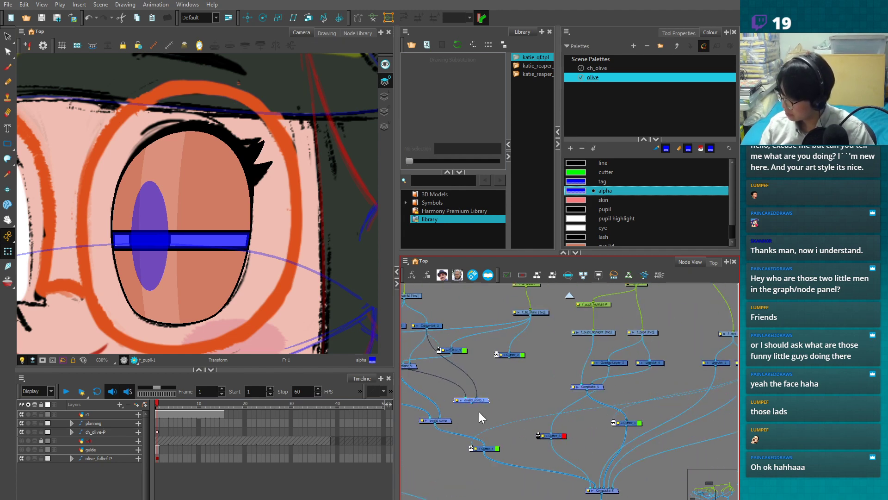
{"action": "left_click_drag", "start_coordinate": [537, 435], "coordinate": [538, 433]}
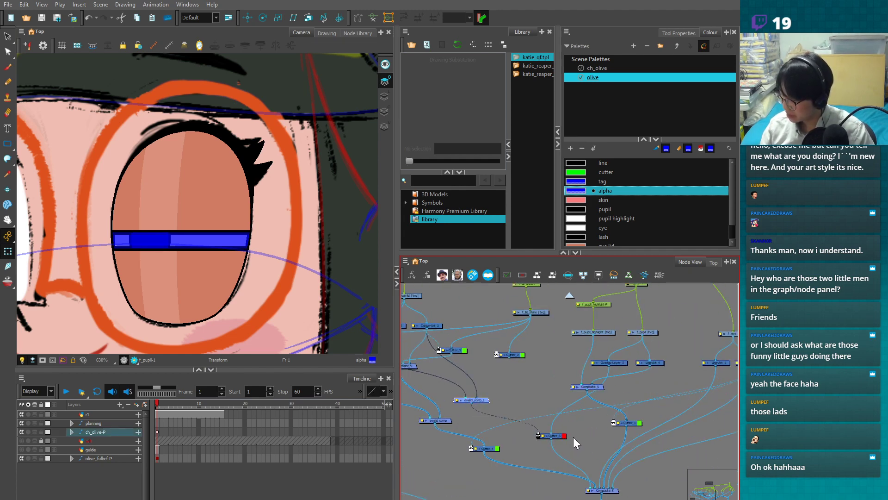
{"action": "left_click", "coordinate": [573, 436]}
- Check how the red cutter masks the pupil by shifting the pupil slightly in the gap between the eyelids
{"action": "left_click", "coordinate": [159, 244]}
{"action": "mouse_move", "coordinate": [168, 238]}
{"action": "left_mouse_down"}
{"action": "mouse_move", "coordinate": [192, 240]}
{"action": "mouse_move", "coordinate": [165, 236]}
{"action": "mouse_move", "coordinate": [170, 245]}
{"action": "mouse_move", "coordinate": [167, 236]}
{"action": "left_mouse_up"}
{"action": "left_click", "coordinate": [565, 404]}
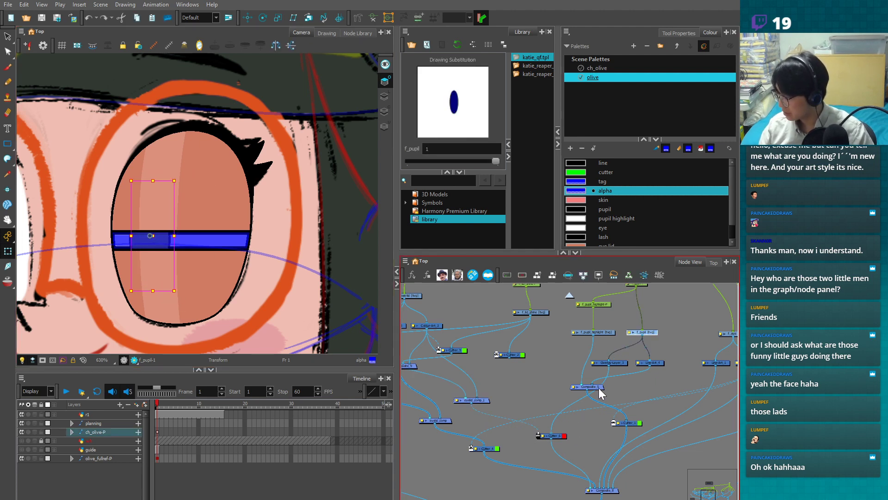
{"action": "left_click_drag", "start_coordinate": [598, 388], "coordinate": [593, 385]}
{"action": "left_click", "coordinate": [660, 364]}
{"action": "left_click", "coordinate": [650, 332]}
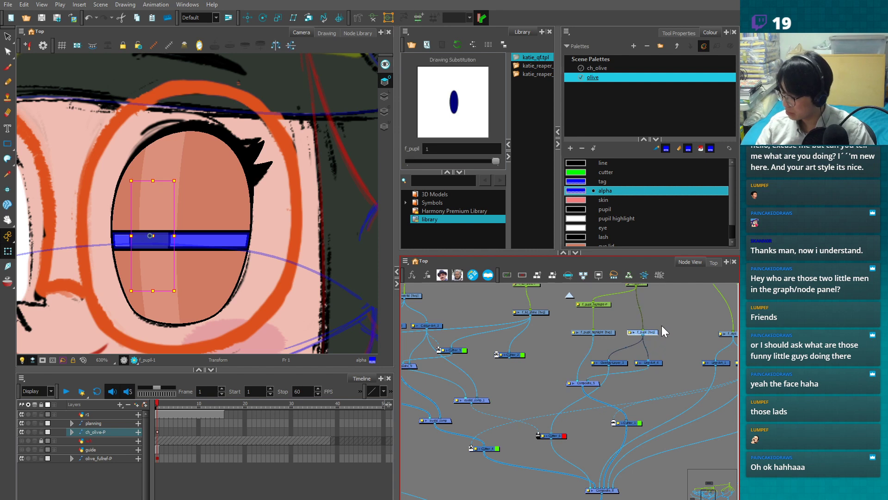
{"action": "left_click", "coordinate": [572, 429]}
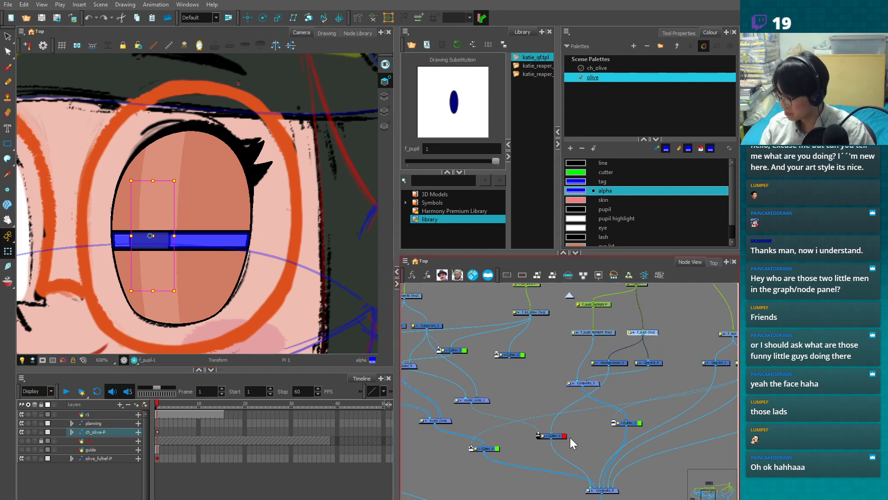
{"action": "mouse_move", "coordinate": [160, 240]}
{"action": "left_mouse_down"}
{"action": "mouse_move", "coordinate": [165, 246]}
{"action": "mouse_move", "coordinate": [164, 238]}
{"action": "left_mouse_up"}
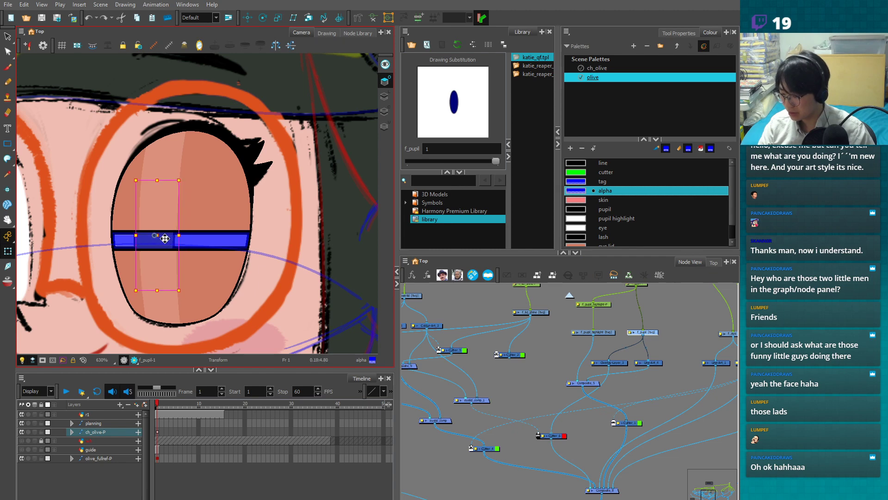
{"action": "left_click", "coordinate": [214, 214]}
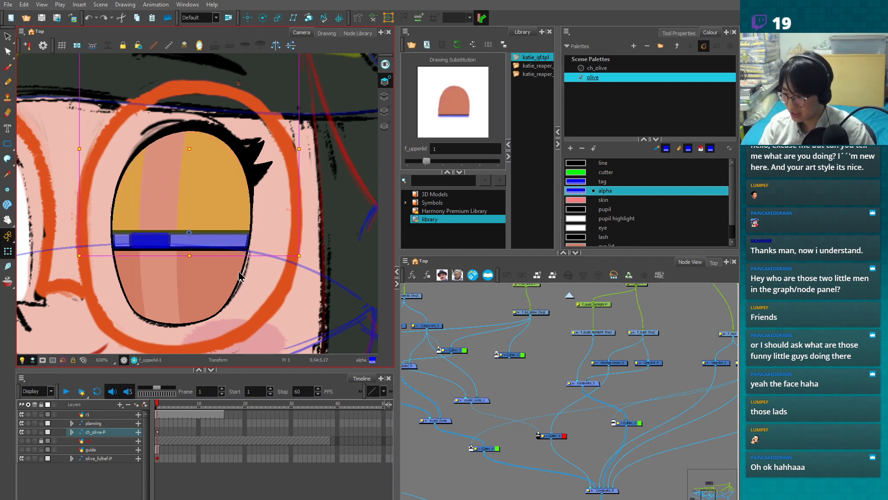
- Rearrange the two eyelid composites and the neighbouring cutters so their connections are spread out clearly
{"action": "key", "text": "1"}
{"action": "key", "text": "1"}
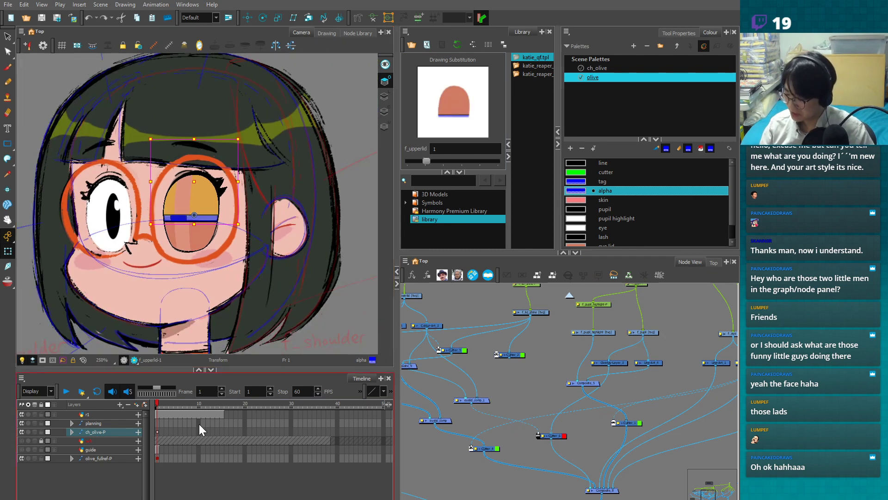
{"action": "left_click", "coordinate": [156, 432]}
{"action": "scroll", "coordinate": [456, 426], "scroll_direction": "down", "scroll_amount": 3}
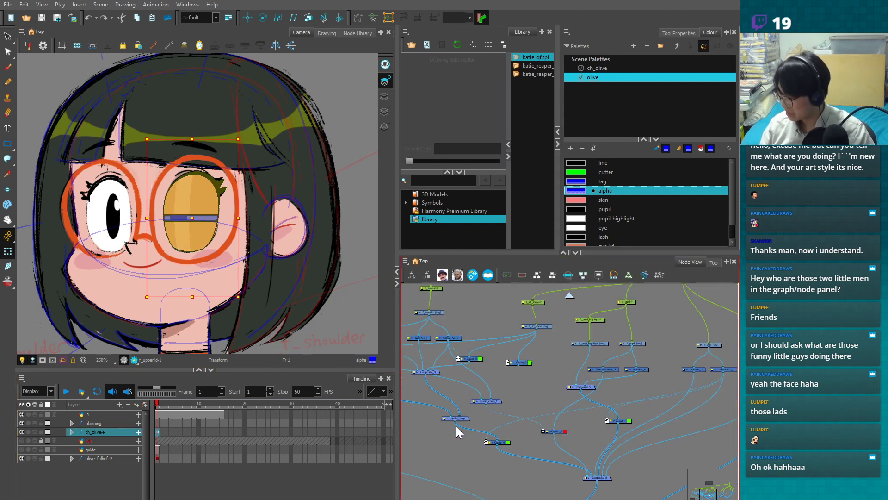
{"action": "left_click_drag", "start_coordinate": [547, 421], "coordinate": [486, 416]}
{"action": "left_click_drag", "start_coordinate": [574, 406], "coordinate": [545, 416]}
{"action": "left_click_drag", "start_coordinate": [579, 441], "coordinate": [564, 447]}
{"action": "left_click_drag", "start_coordinate": [582, 469], "coordinate": [525, 446]}
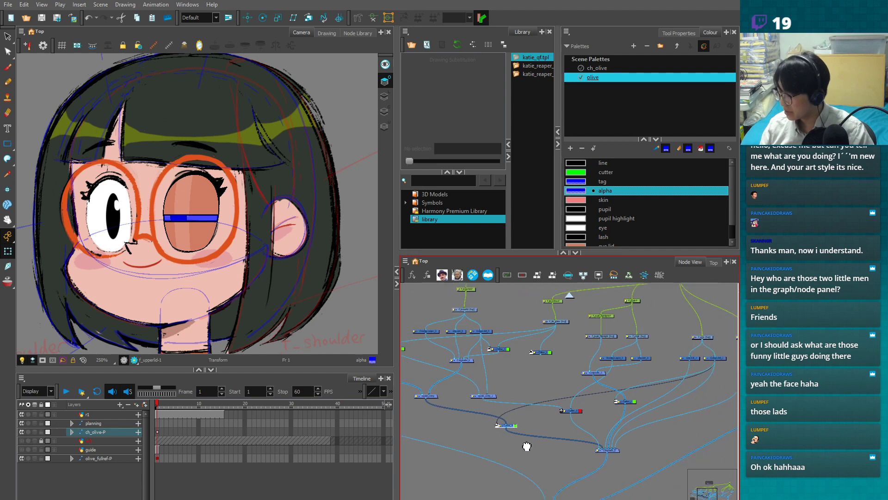
- Delete the leftover cutter node beside the eyelid branch and shift the pupil composite slightly
{"action": "left_click_drag", "start_coordinate": [528, 357], "coordinate": [537, 393]}
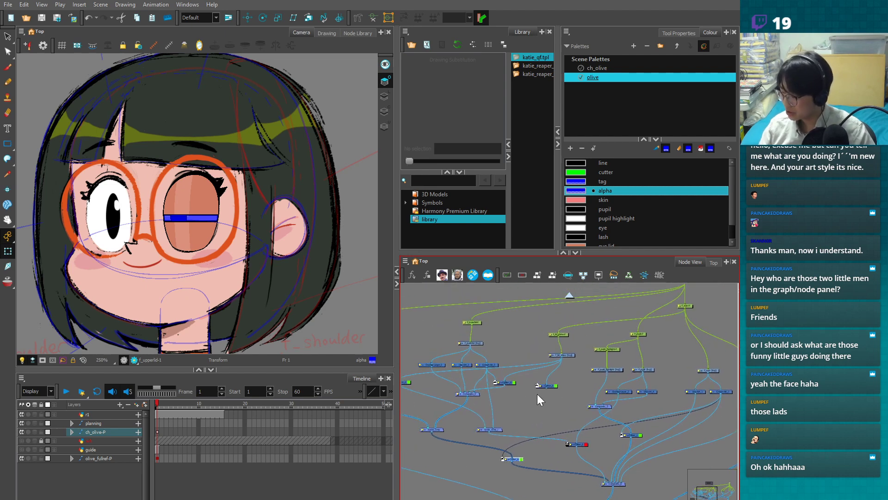
{"action": "left_click", "coordinate": [559, 379]}
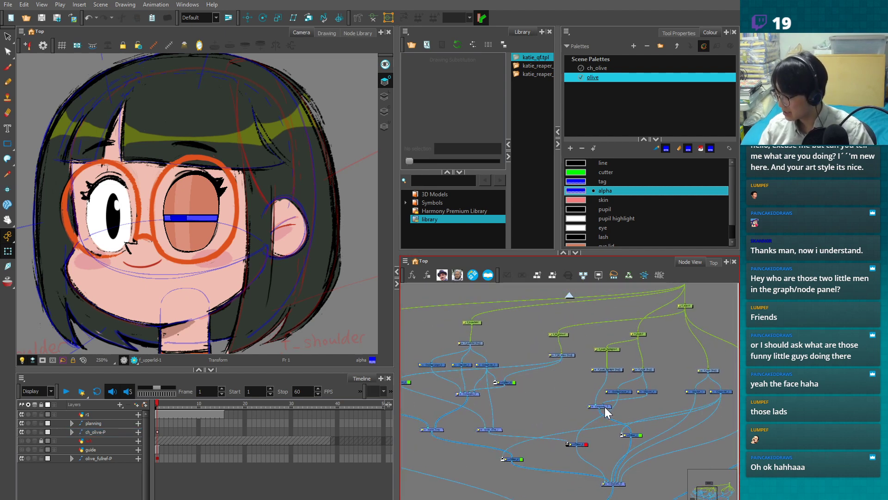
{"action": "left_click_drag", "start_coordinate": [604, 407], "coordinate": [595, 413]}
- Reposition the pupil composite and its two cutters close together above the eye composite
{"action": "scroll", "coordinate": [622, 393], "scroll_direction": "down", "scroll_amount": 2}
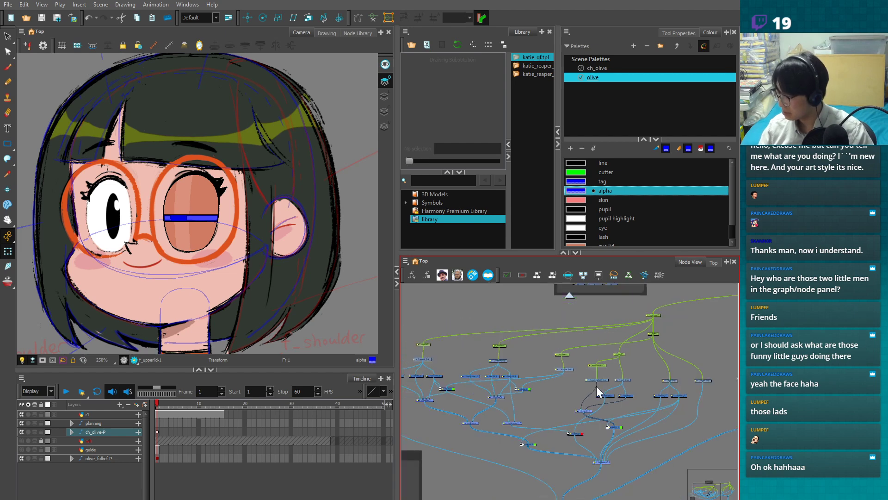
{"action": "left_click_drag", "start_coordinate": [616, 334], "coordinate": [620, 369]}
{"action": "left_click_drag", "start_coordinate": [585, 327], "coordinate": [444, 286]}
{"action": "left_click_drag", "start_coordinate": [617, 356], "coordinate": [655, 466]}
{"action": "left_click_drag", "start_coordinate": [649, 415], "coordinate": [654, 406]}
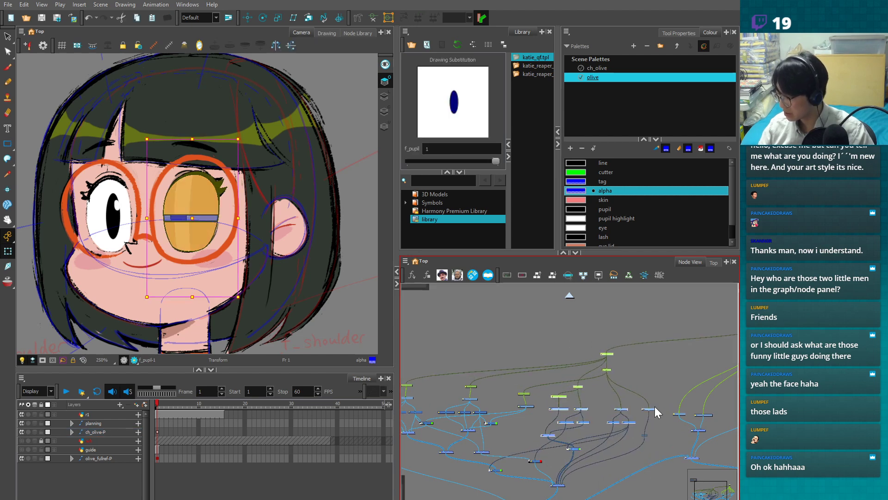
{"action": "left_click", "coordinate": [662, 428]}
{"action": "scroll", "coordinate": [654, 411], "scroll_direction": "up", "scroll_amount": 3}
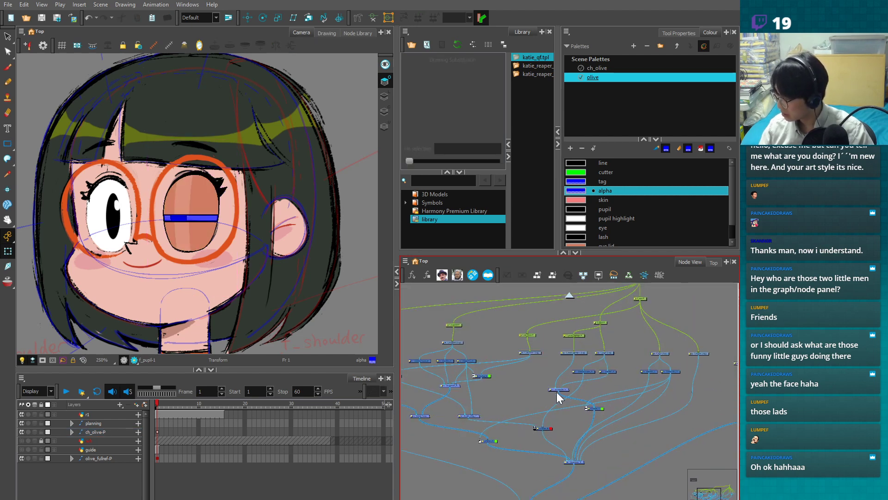
{"action": "left_click", "coordinate": [570, 388]}
{"action": "left_click_drag", "start_coordinate": [601, 412], "coordinate": [565, 417]}
{"action": "left_click", "coordinate": [578, 462]}
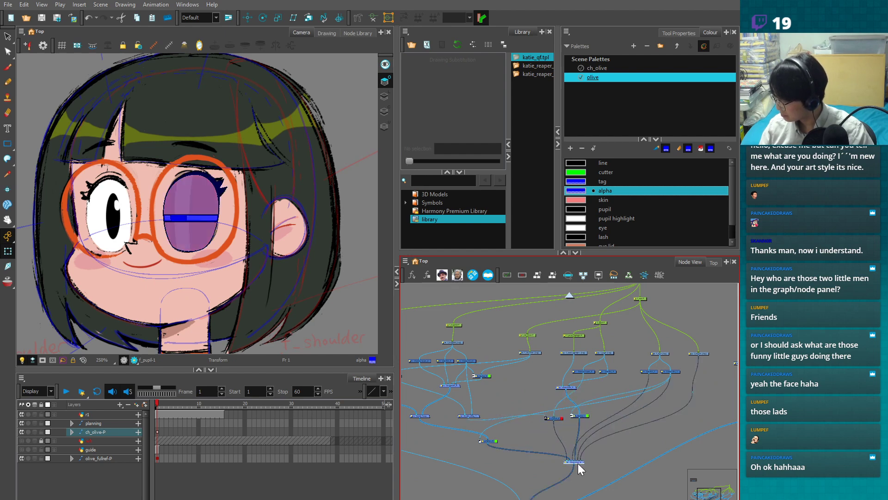
- Bring the eyelid and pupil cutters closer together in a row just above the eye composite
{"action": "left_click", "coordinate": [473, 415]}
{"action": "scroll", "coordinate": [490, 406], "scroll_direction": "down", "scroll_amount": 1}
{"action": "left_click_drag", "start_coordinate": [500, 401], "coordinate": [534, 399]}
{"action": "left_click_drag", "start_coordinate": [525, 434], "coordinate": [544, 428]}
{"action": "left_click_drag", "start_coordinate": [603, 414], "coordinate": [603, 461]}
{"action": "scroll", "coordinate": [618, 444], "scroll_direction": "down", "scroll_amount": 2}
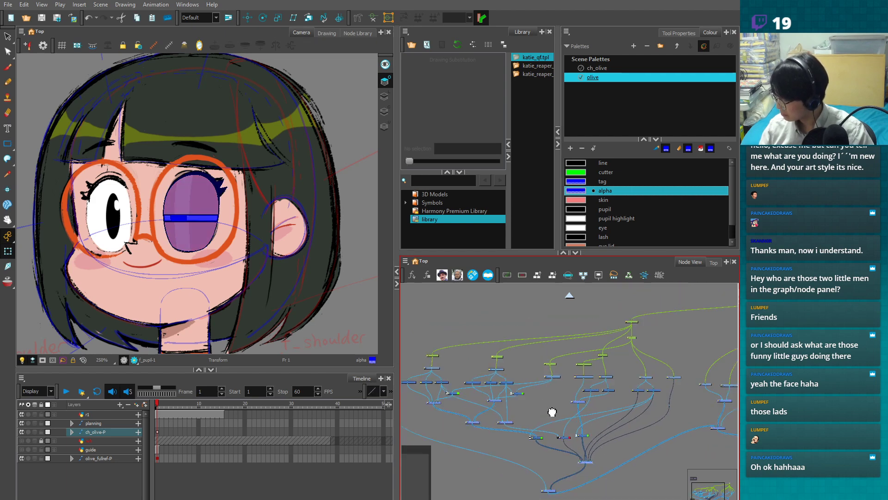
- Select the upper and lower eyelid branches and lower them to roughly the level of the pupil branch
{"action": "left_click_drag", "start_coordinate": [426, 349], "coordinate": [536, 441]}
{"action": "left_click_drag", "start_coordinate": [432, 429], "coordinate": [435, 394]}
{"action": "scroll", "coordinate": [507, 402], "scroll_direction": "down", "scroll_amount": 1}
{"action": "left_click", "coordinate": [568, 428]}
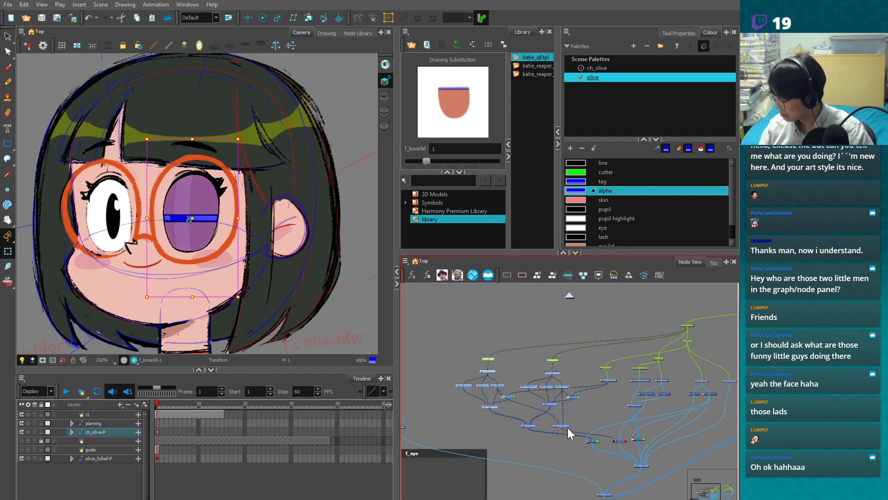
{"action": "scroll", "coordinate": [553, 393], "scroll_direction": "up", "scroll_amount": 1}
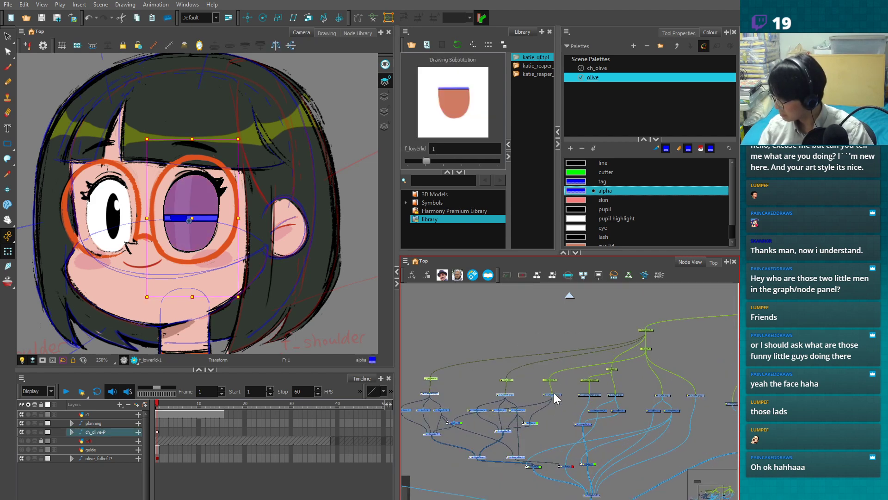
- Nudge the row of eye drawing nodes into line and raise the row of pegs above them slightly
{"action": "left_click", "coordinate": [555, 379]}
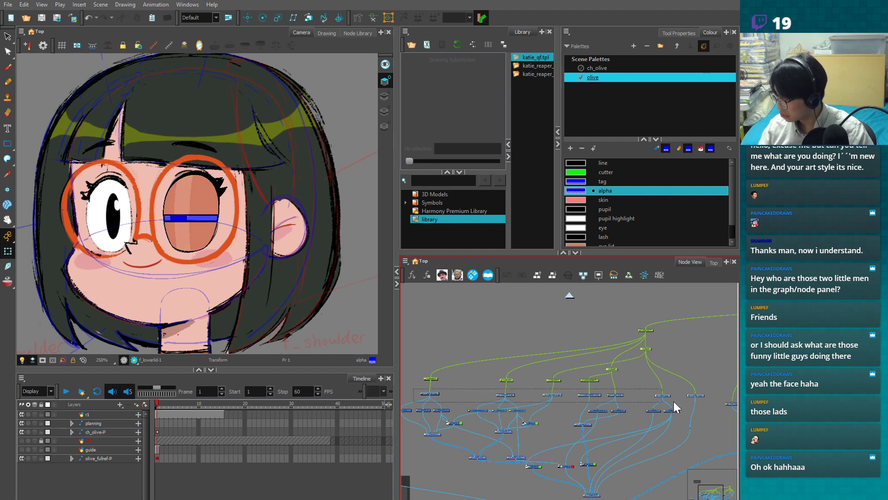
{"action": "left_click", "coordinate": [699, 397]}
{"action": "left_click", "coordinate": [498, 357]}
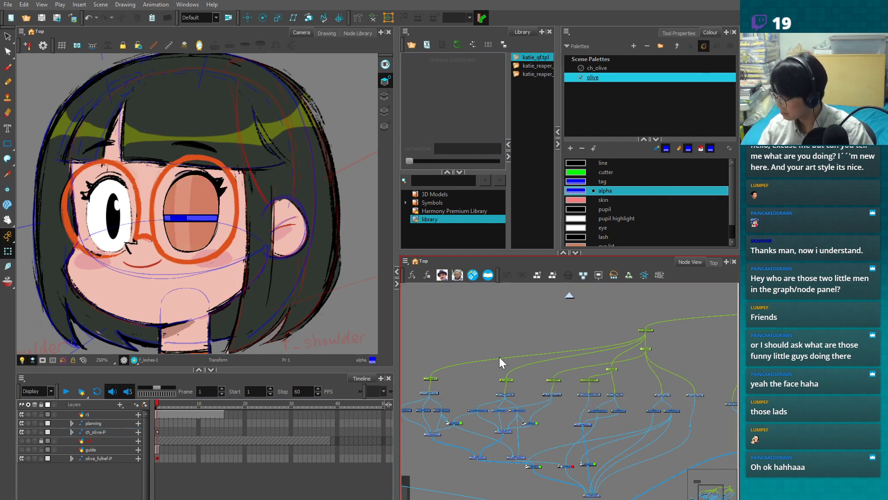
{"action": "left_click_drag", "start_coordinate": [477, 334], "coordinate": [665, 385]}
{"action": "left_click_drag", "start_coordinate": [592, 380], "coordinate": [591, 375]}
- Raise the eye's master peg to leave more space above the pupil and eyelid pegs
{"action": "left_click", "coordinate": [620, 366]}
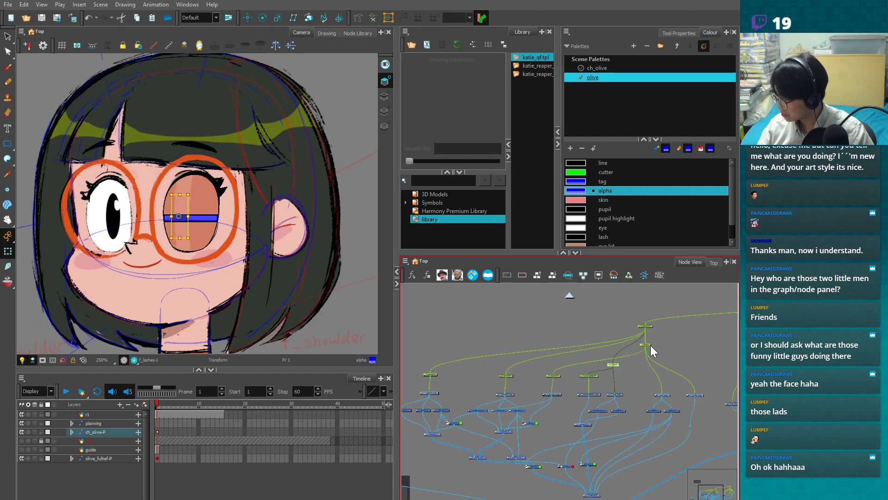
{"action": "left_click_drag", "start_coordinate": [648, 327], "coordinate": [643, 309]}
{"action": "left_click", "coordinate": [554, 377]}
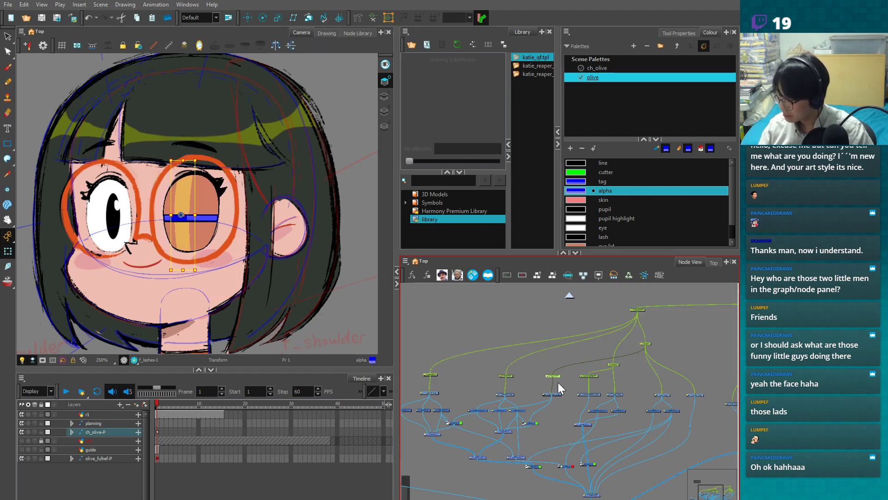
{"action": "left_click", "coordinate": [624, 382]}
{"action": "left_click_drag", "start_coordinate": [641, 469], "coordinate": [645, 428]}
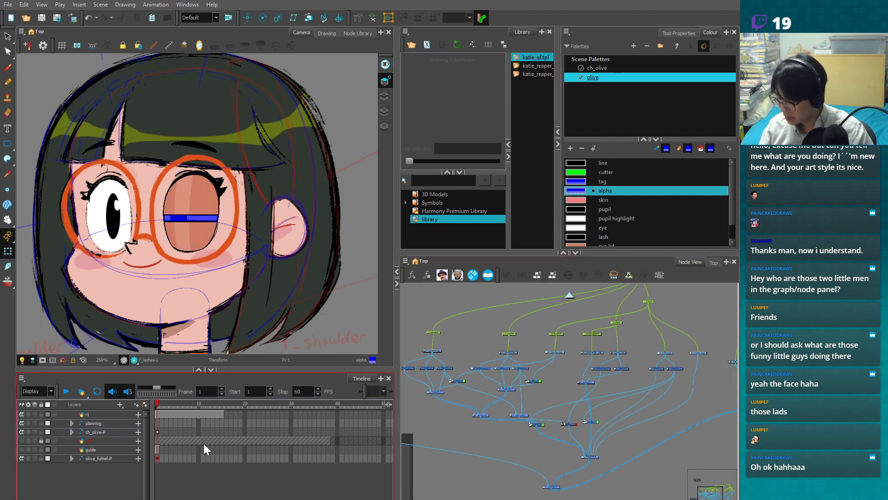
- Set the alpha colour's opacity to 0 and reset the character's pose at frame 1 so the eye opens
{"action": "double_click", "coordinate": [577, 190]}
{"action": "left_click_drag", "start_coordinate": [317, 247], "coordinate": [268, 244]}
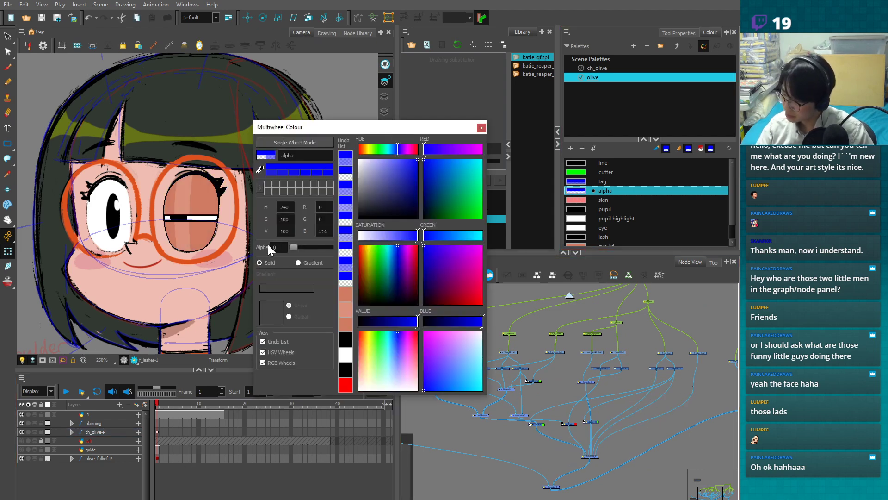
{"action": "left_click", "coordinate": [481, 127]}
{"action": "left_click", "coordinate": [157, 431]}
{"action": "left_click", "coordinate": [165, 481]}
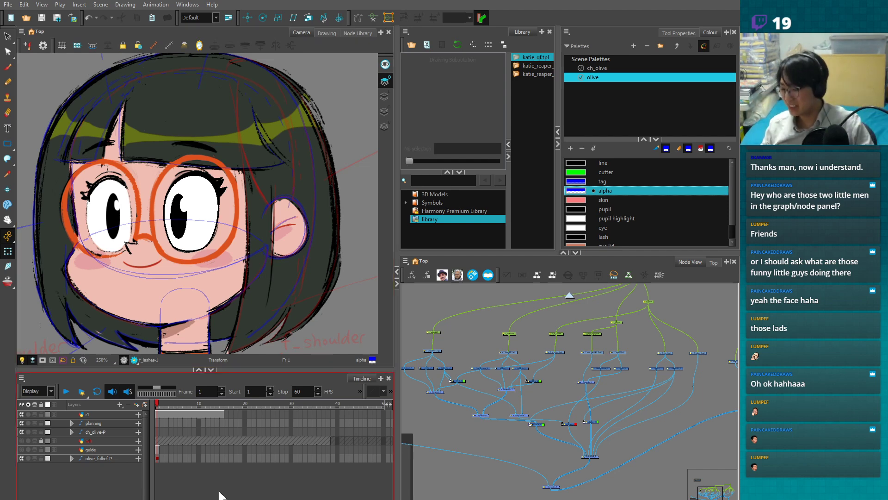
- Examine how the eye branch, its composites and the neighbouring nose nodes connect in the network
{"action": "scroll", "coordinate": [589, 449], "scroll_direction": "down", "scroll_amount": 1}
{"action": "mouse_move", "coordinate": [611, 449]}
{"action": "left_mouse_down"}
{"action": "mouse_move", "coordinate": [511, 478]}
{"action": "mouse_move", "coordinate": [595, 427]}
{"action": "left_mouse_up"}
{"action": "scroll", "coordinate": [511, 478], "scroll_direction": "up", "scroll_amount": 1}
{"action": "left_click", "coordinate": [600, 390]}
{"action": "scroll", "coordinate": [592, 423], "scroll_direction": "down", "scroll_amount": 1}
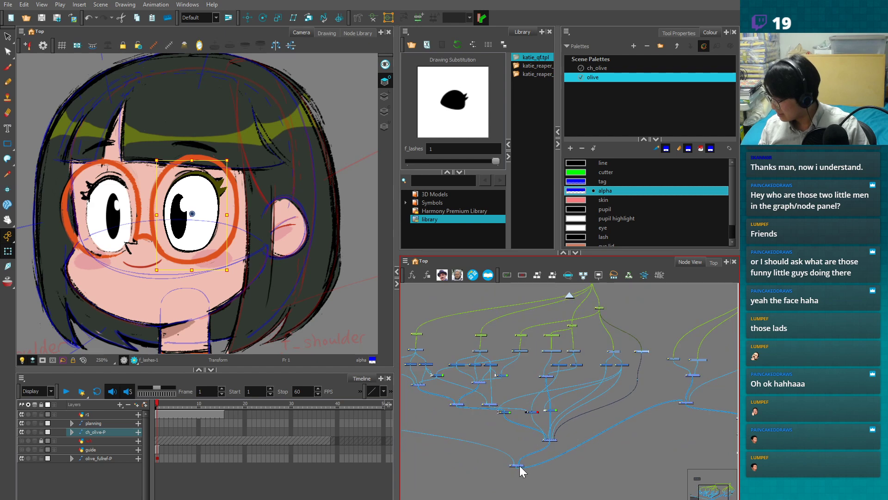
{"action": "left_click", "coordinate": [520, 467]}
{"action": "left_click_drag", "start_coordinate": [607, 459], "coordinate": [527, 445]}
{"action": "left_click", "coordinate": [616, 348]}
{"action": "left_click", "coordinate": [596, 347]}
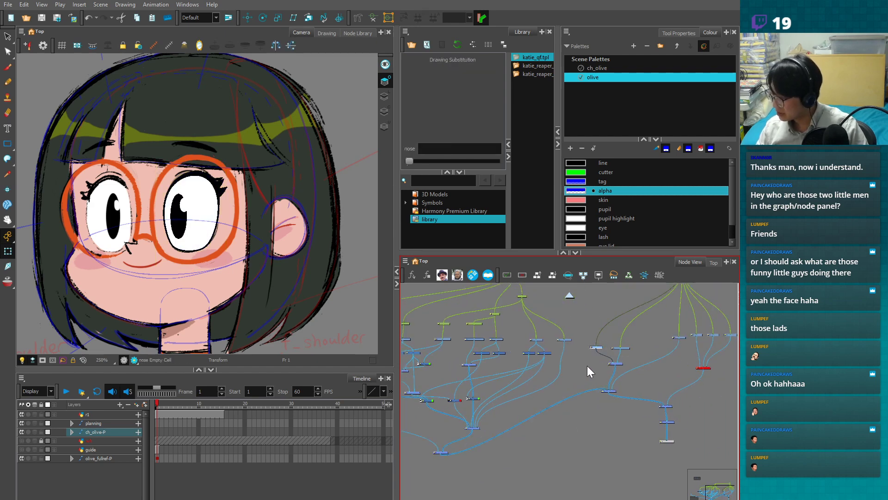
{"action": "scroll", "coordinate": [622, 359], "scroll_direction": "down", "scroll_amount": 1}
{"action": "left_click_drag", "start_coordinate": [553, 433], "coordinate": [724, 458]}
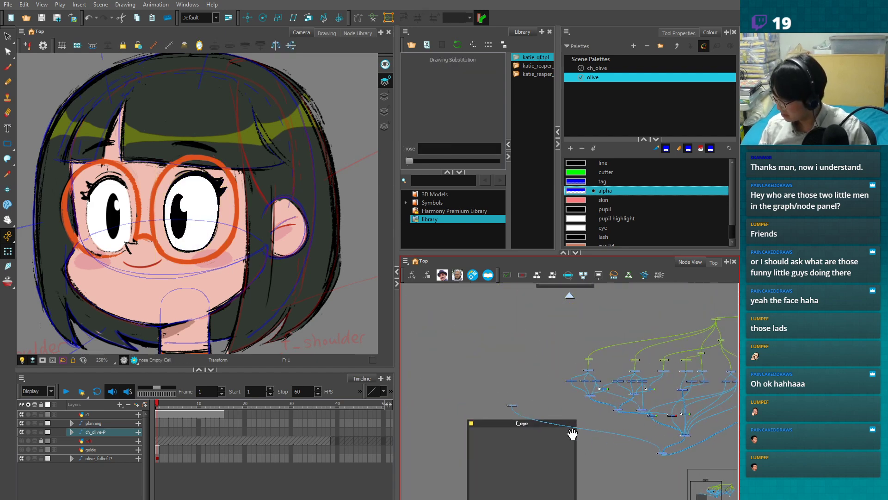
- Move the f_brow drawing node up and closer to the eye branch
{"action": "left_click", "coordinate": [515, 407]}
{"action": "left_click_drag", "start_coordinate": [518, 404], "coordinate": [541, 372]}
{"action": "left_click_drag", "start_coordinate": [591, 458], "coordinate": [565, 416]}
- Move the small backdrop away from the eye network and delete the old f_eye backdrop
{"action": "left_click_drag", "start_coordinate": [529, 383], "coordinate": [441, 426]}
{"action": "key", "text": "Delete"}
{"action": "scroll", "coordinate": [589, 426], "scroll_direction": "up", "scroll_amount": 1}
{"action": "left_click_drag", "start_coordinate": [636, 417], "coordinate": [574, 488]}
{"action": "key", "text": "ctrl+z"}
{"action": "scroll", "coordinate": [598, 420], "scroll_direction": "down", "scroll_amount": 2}
{"action": "left_click_drag", "start_coordinate": [512, 321], "coordinate": [465, 273]}
{"action": "scroll", "coordinate": [535, 399], "scroll_direction": "down", "scroll_amount": 2}
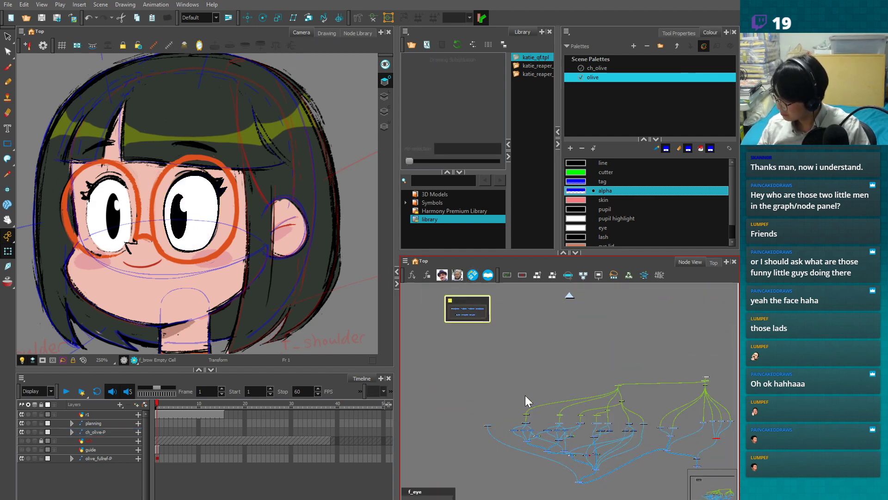
{"action": "left_click_drag", "start_coordinate": [475, 459], "coordinate": [517, 404]}
{"action": "left_click", "coordinate": [486, 430]}
{"action": "key", "text": "Delete"}
- Select the remaining face branch and move it farther away from the eye branch
{"action": "left_click_drag", "start_coordinate": [530, 303], "coordinate": [690, 451]}
{"action": "scroll", "coordinate": [581, 364], "scroll_direction": "down", "scroll_amount": 1}
{"action": "left_click_drag", "start_coordinate": [577, 422], "coordinate": [504, 452]}
{"action": "left_click_drag", "start_coordinate": [614, 344], "coordinate": [689, 445]}
{"action": "left_click_drag", "start_coordinate": [612, 399], "coordinate": [660, 400]}
- Add a backdrop around all the eye nodes and name it f_eye
{"action": "left_click_drag", "start_coordinate": [440, 343], "coordinate": [607, 472]}
{"action": "left_click", "coordinate": [405, 260]}
{"action": "mouse_move", "coordinate": [419, 303]}
{"action": "left_click", "coordinate": [472, 375]}
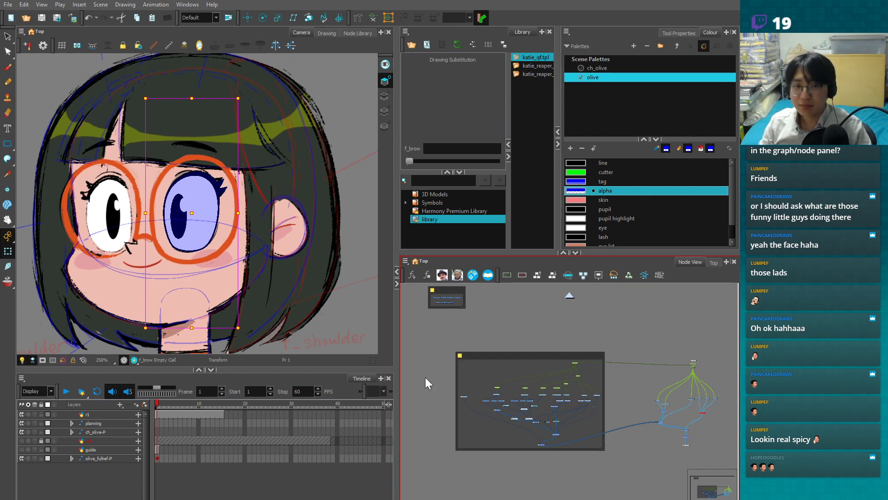
{"action": "left_click_drag", "start_coordinate": [1, 245], "coordinate": [370, 284]}
{"action": "left_click", "coordinate": [374, 315]}
{"action": "type", "text": "f_eye"}
{"action": "left_click", "coordinate": [423, 421]}
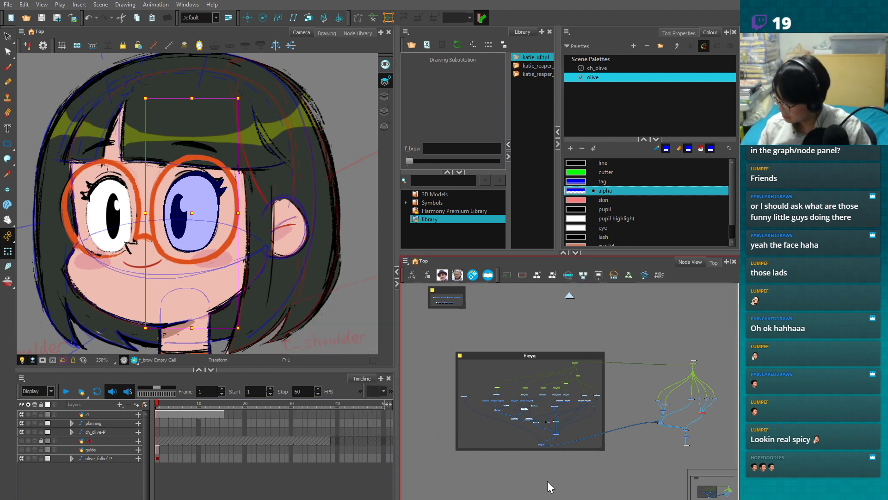
- Enlarge the eye backdrop slightly to leave more margin around its nodes
{"action": "scroll", "coordinate": [578, 467], "scroll_direction": "up", "scroll_amount": 1}
{"action": "left_click", "coordinate": [610, 458]}
{"action": "left_click_drag", "start_coordinate": [610, 457], "coordinate": [616, 460]}
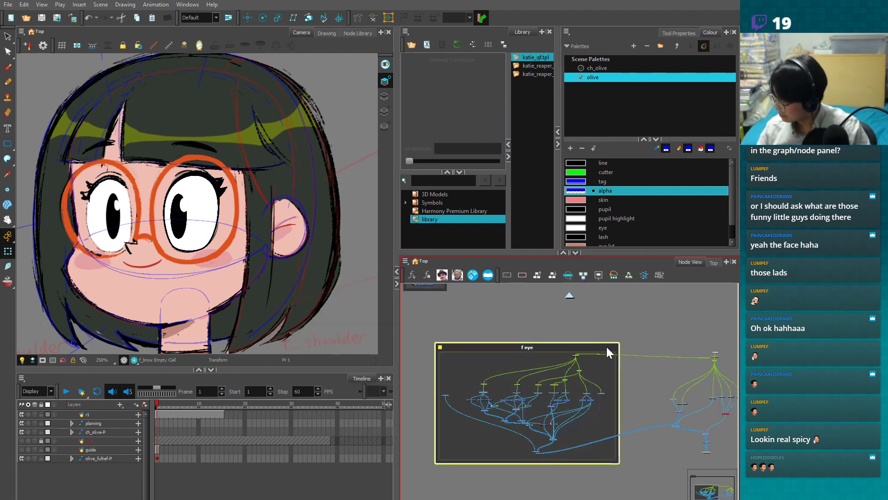
{"action": "left_click", "coordinate": [642, 344]}
- Raise the face's master peg above the level of the eye backdrop
{"action": "left_click_drag", "start_coordinate": [641, 402], "coordinate": [515, 432]}
{"action": "scroll", "coordinate": [550, 415], "scroll_direction": "up", "scroll_amount": 1}
{"action": "left_click_drag", "start_coordinate": [620, 362], "coordinate": [588, 332]}
{"action": "left_click_drag", "start_coordinate": [519, 410], "coordinate": [635, 372]}
{"action": "left_click", "coordinate": [628, 385]}
{"action": "key", "text": "1"}
{"action": "key", "text": "1"}
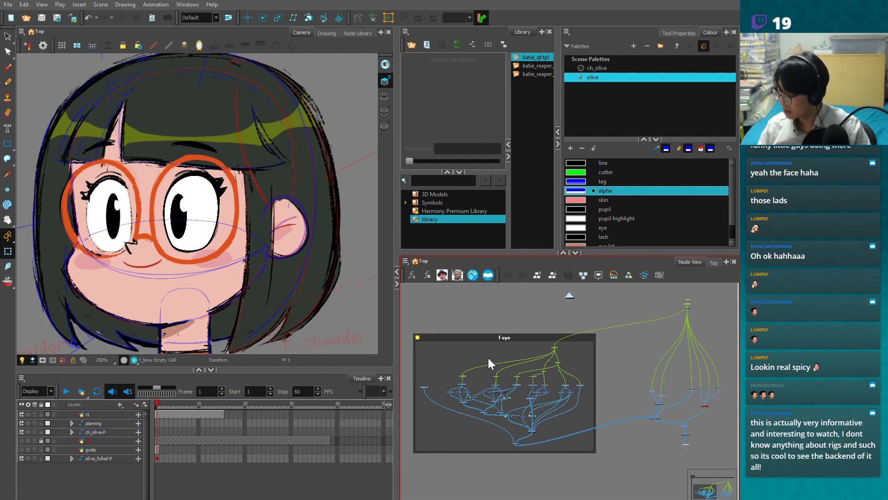
- Add a backdrop around the nose drawing nodes in the face branch
{"action": "left_click_drag", "start_coordinate": [422, 334], "coordinate": [595, 466]}
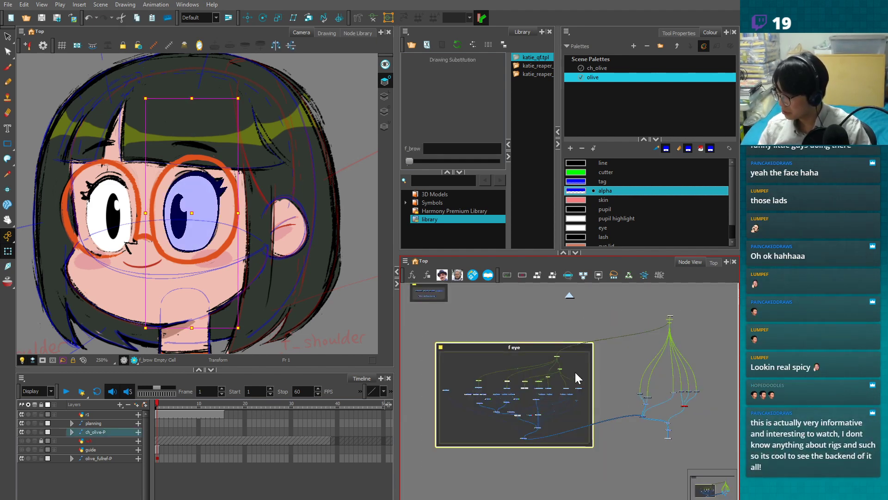
{"action": "left_click", "coordinate": [622, 395]}
{"action": "scroll", "coordinate": [623, 369], "scroll_direction": "up", "scroll_amount": 1}
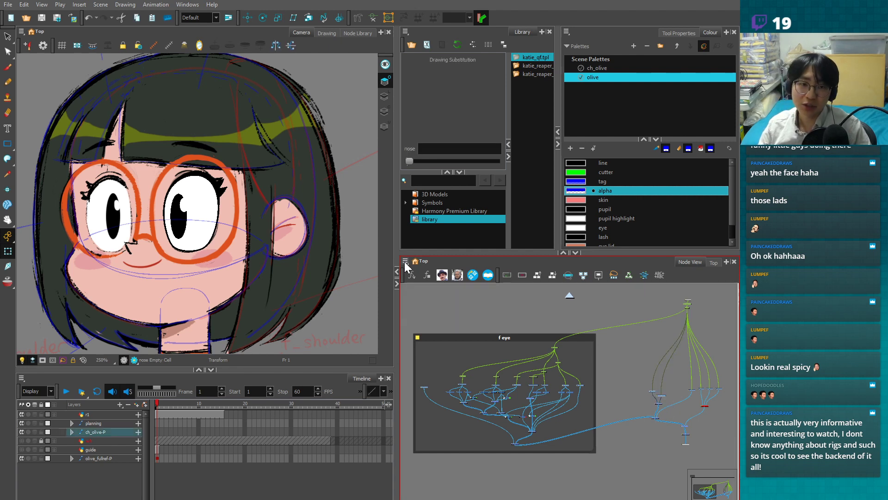
{"action": "left_click", "coordinate": [405, 261]}
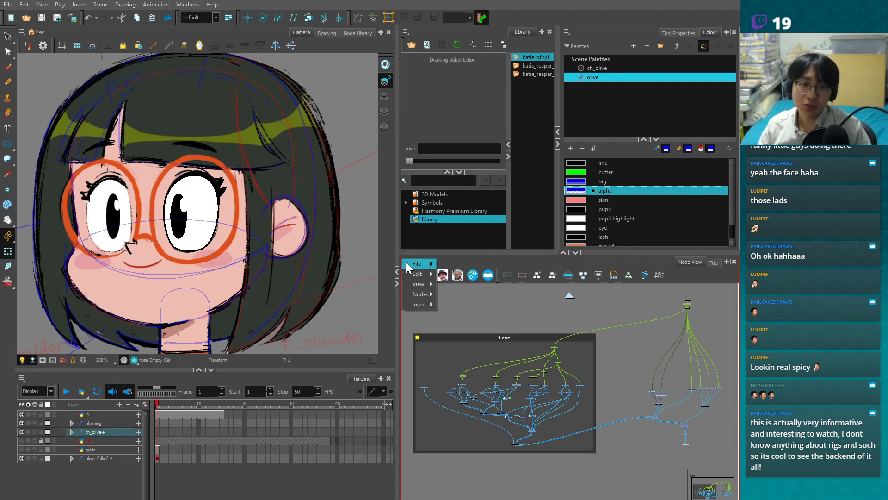
{"action": "mouse_move", "coordinate": [407, 304]}
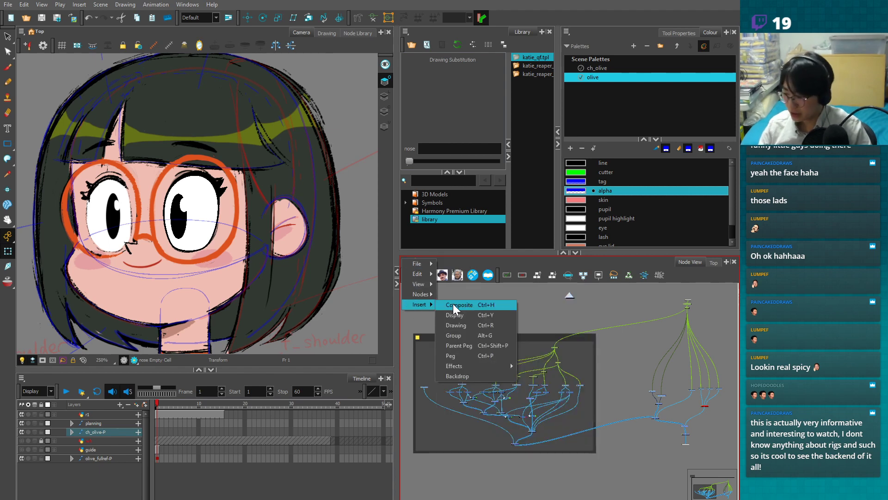
{"action": "left_click", "coordinate": [484, 376]}
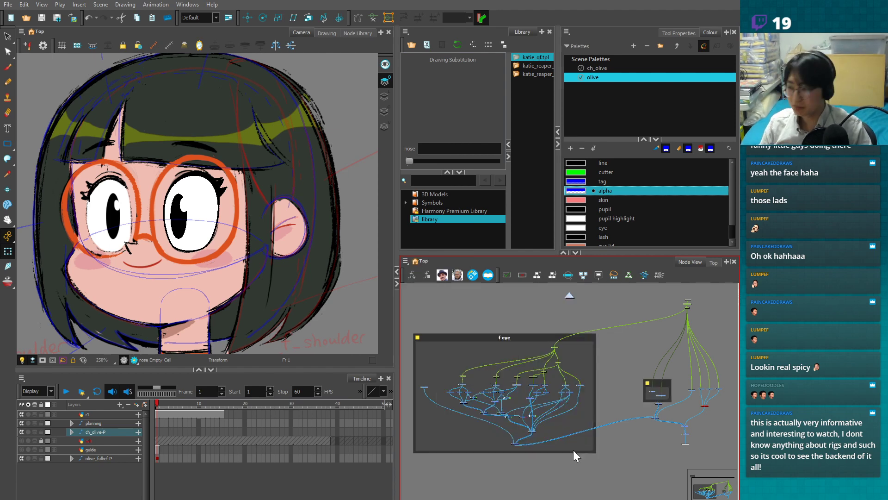
- Set the colour of the backdrop around the nose nodes to teal green
{"action": "left_click", "coordinate": [665, 383]}
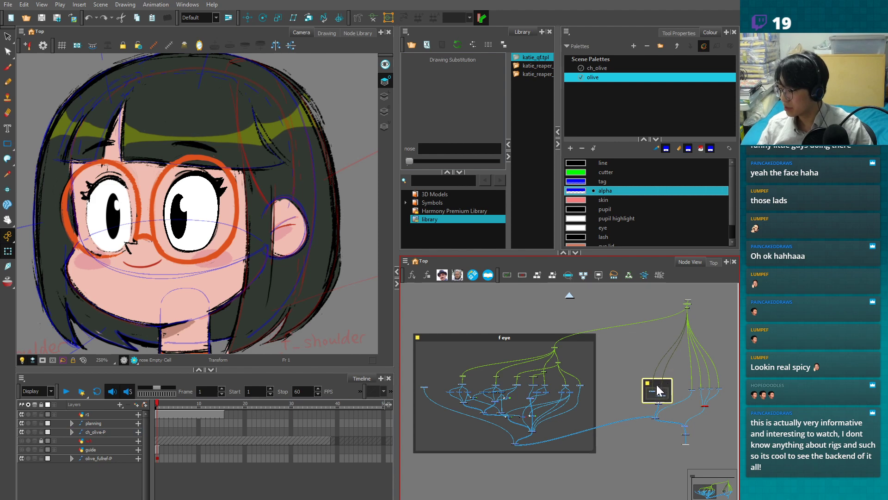
{"action": "left_click", "coordinate": [647, 383]}
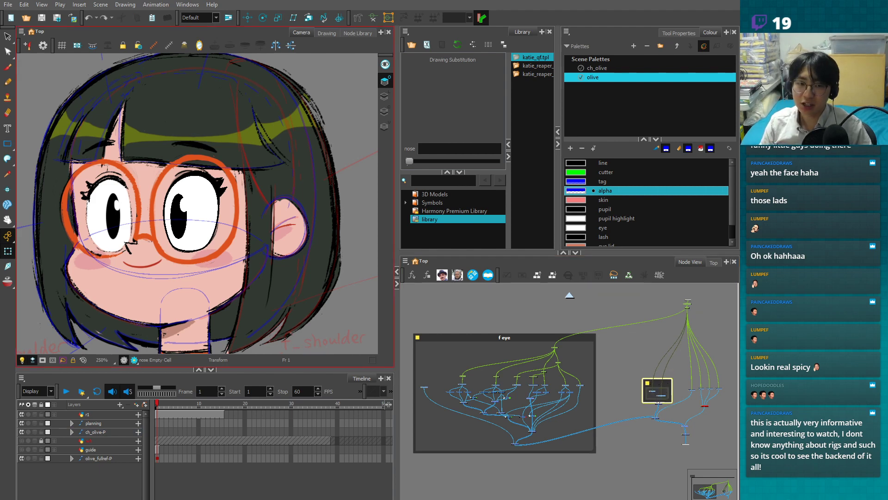
{"action": "left_click_drag", "start_coordinate": [193, 143], "coordinate": [433, 270]}
{"action": "left_click", "coordinate": [408, 283]}
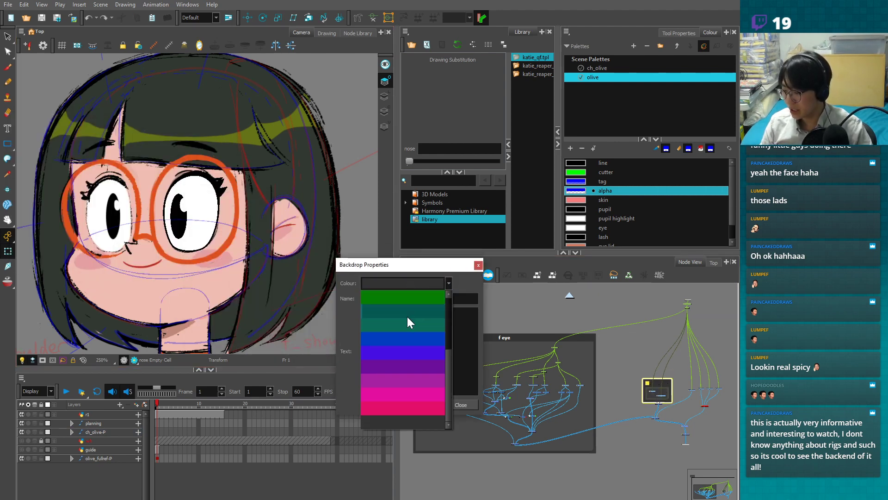
{"action": "left_click", "coordinate": [407, 316]}
{"action": "left_click", "coordinate": [409, 299]}
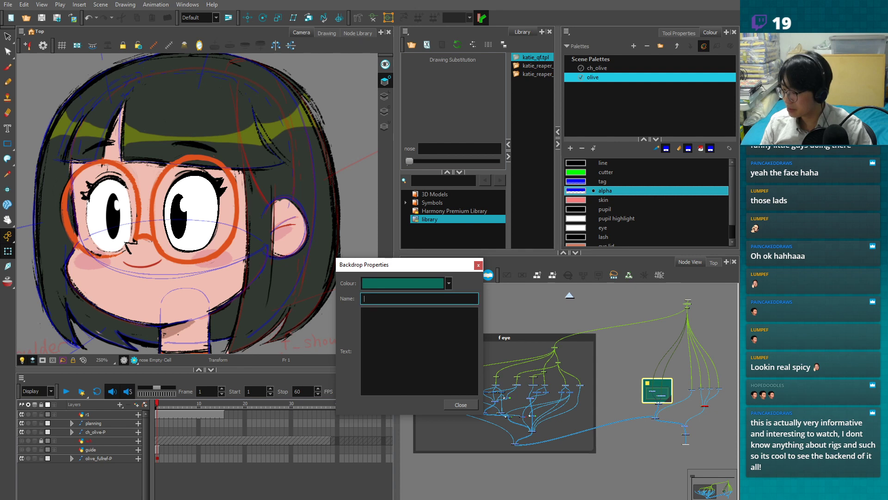
{"action": "left_click", "coordinate": [461, 405]}
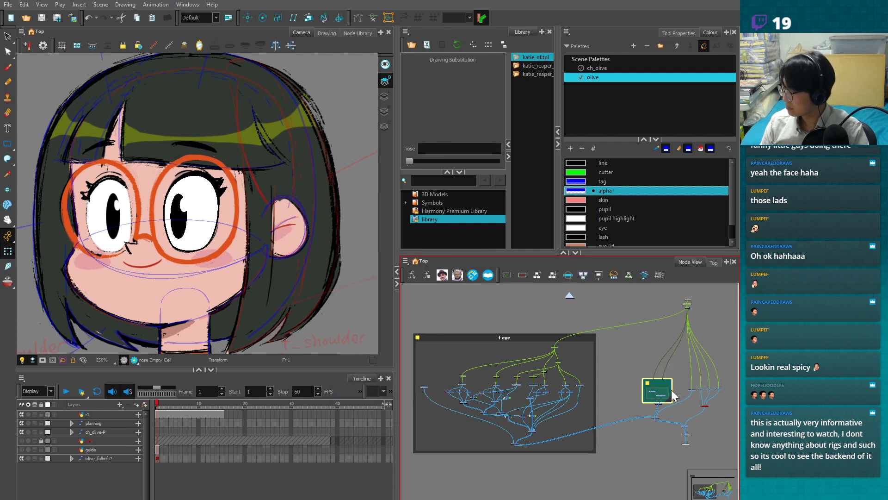
- Delete the teal backdrop while keeping the nose nodes it surrounds
{"action": "key", "text": "Delete"}
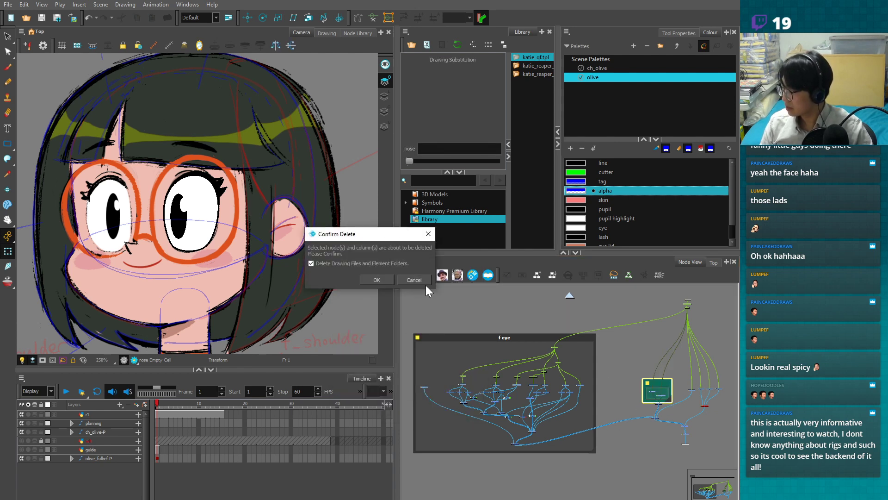
{"action": "left_click", "coordinate": [425, 283]}
{"action": "left_click", "coordinate": [670, 401]}
{"action": "left_click_drag", "start_coordinate": [670, 401], "coordinate": [640, 343]}
{"action": "key", "text": "Delete"}
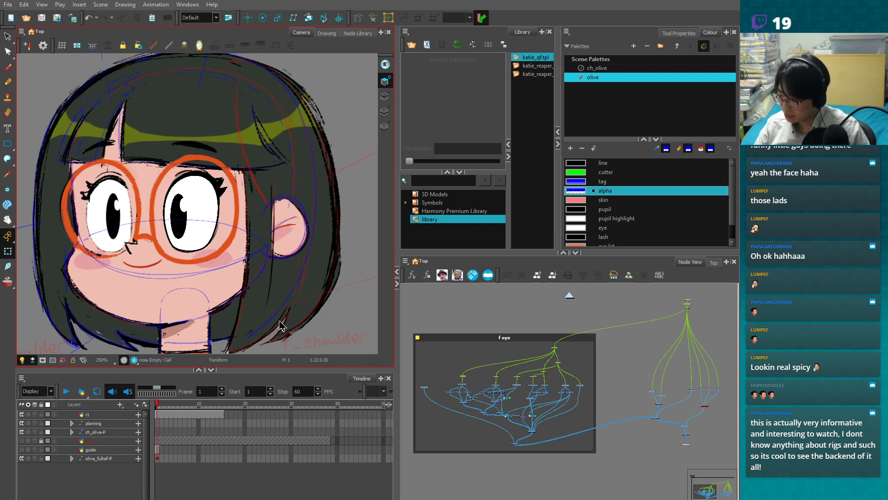
- Inspect the pupil drawing up close and examine its peg, overlay, line art and composite nodes in the network
{"action": "left_click", "coordinate": [181, 213]}
{"action": "mouse_move", "coordinate": [178, 207]}
{"action": "left_mouse_down"}
{"action": "mouse_move", "coordinate": [189, 218]}
{"action": "mouse_move", "coordinate": [206, 203]}
{"action": "mouse_move", "coordinate": [185, 209]}
{"action": "left_mouse_up"}
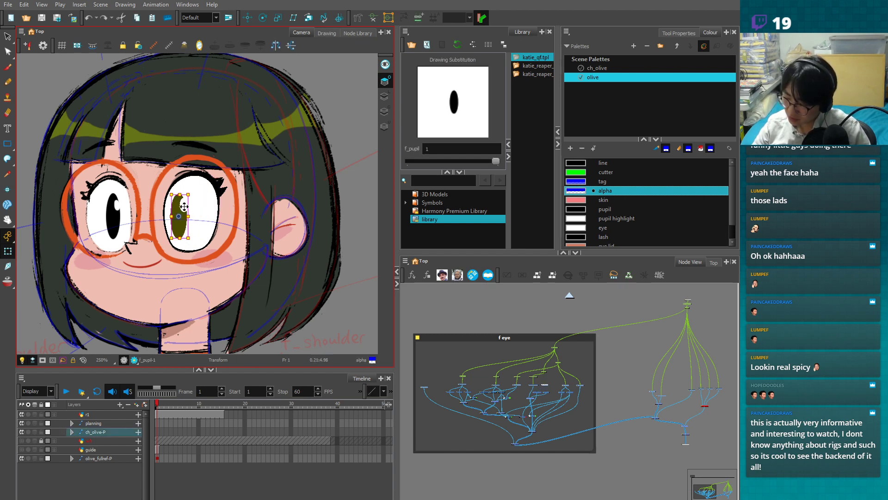
{"action": "scroll", "coordinate": [185, 209], "scroll_direction": "up", "scroll_amount": 4}
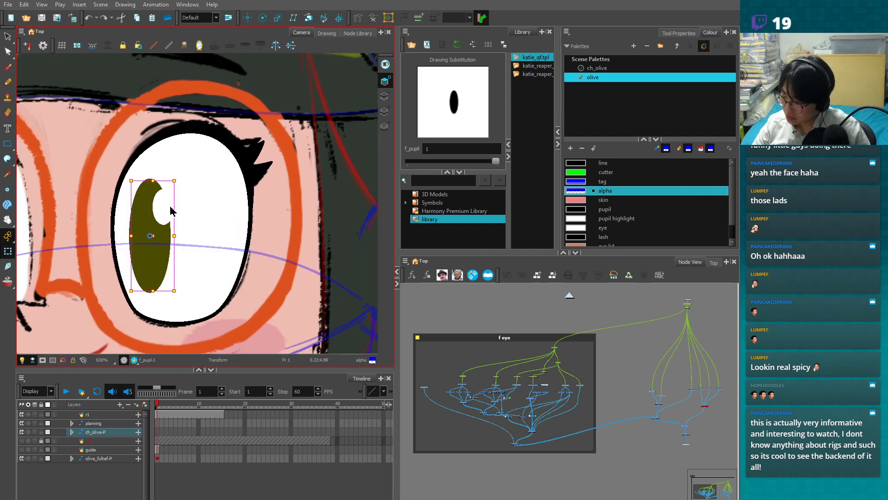
{"action": "scroll", "coordinate": [571, 409], "scroll_direction": "up", "scroll_amount": 5}
{"action": "scroll", "coordinate": [569, 411], "scroll_direction": "down", "scroll_amount": 1}
{"action": "left_click", "coordinate": [502, 406]}
{"action": "scroll", "coordinate": [542, 384], "scroll_direction": "down", "scroll_amount": 1}
{"action": "left_click", "coordinate": [542, 370]}
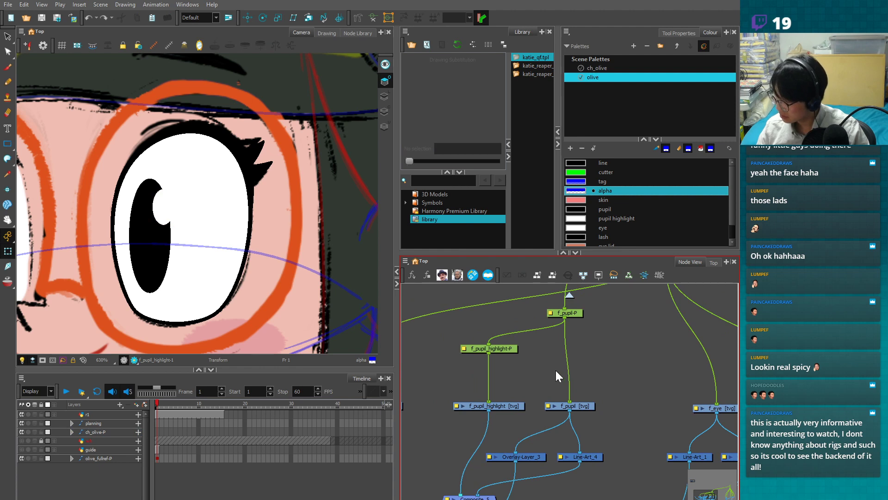
{"action": "left_click", "coordinate": [159, 256]}
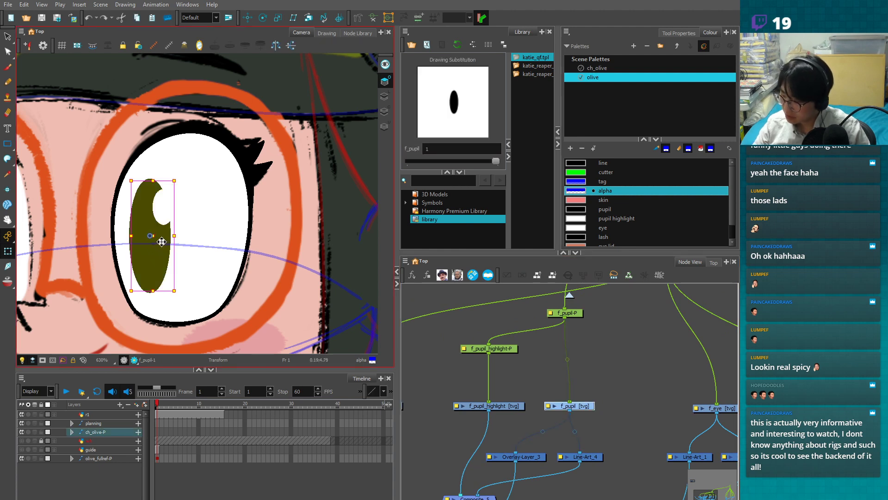
{"action": "left_click", "coordinate": [606, 385]}
{"action": "scroll", "coordinate": [601, 440], "scroll_direction": "down", "scroll_amount": 2}
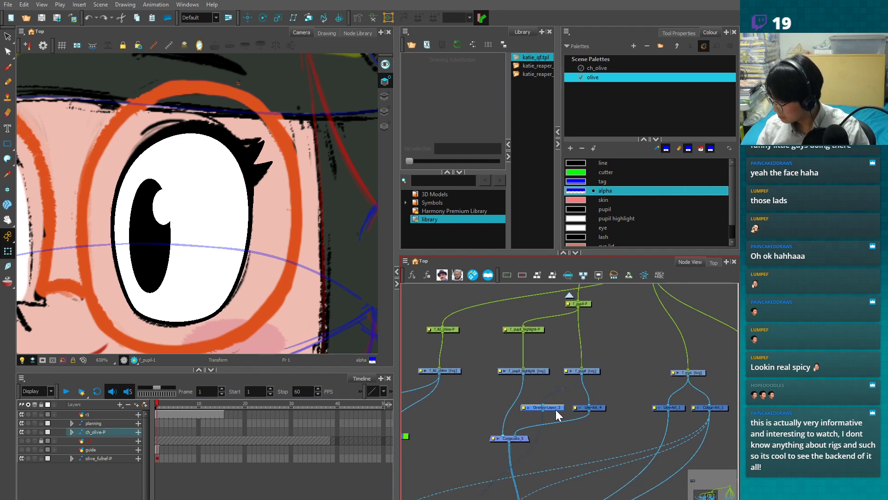
- Check the pupil and pupil highlight drawings and trace their nodes through the eye network
{"action": "left_click_drag", "start_coordinate": [166, 213], "coordinate": [179, 218]}
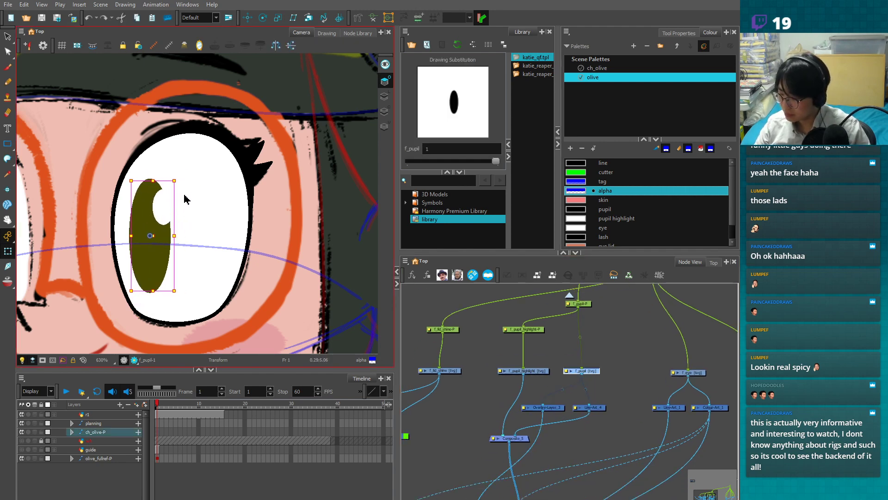
{"action": "left_click", "coordinate": [168, 200]}
{"action": "scroll", "coordinate": [579, 406], "scroll_direction": "down", "scroll_amount": 3}
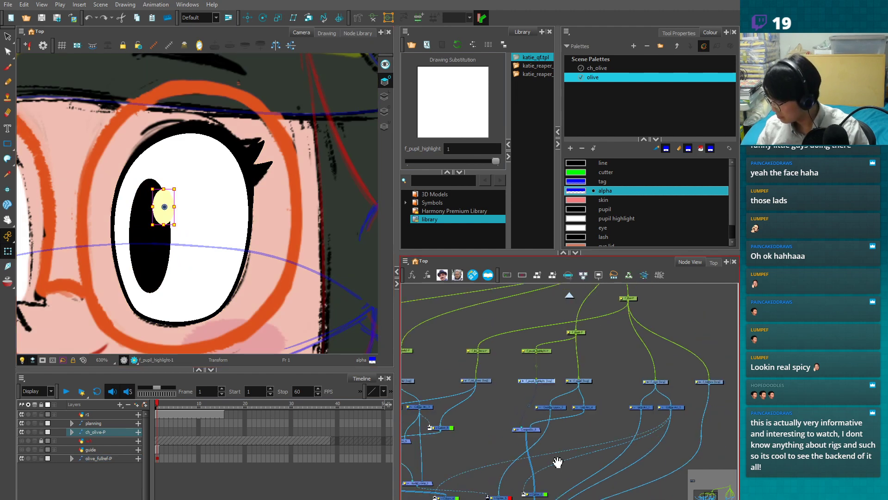
{"action": "left_click_drag", "start_coordinate": [553, 346], "coordinate": [534, 397]}
{"action": "left_click_drag", "start_coordinate": [534, 398], "coordinate": [599, 396]}
{"action": "scroll", "coordinate": [600, 398], "scroll_direction": "down", "scroll_amount": 5}
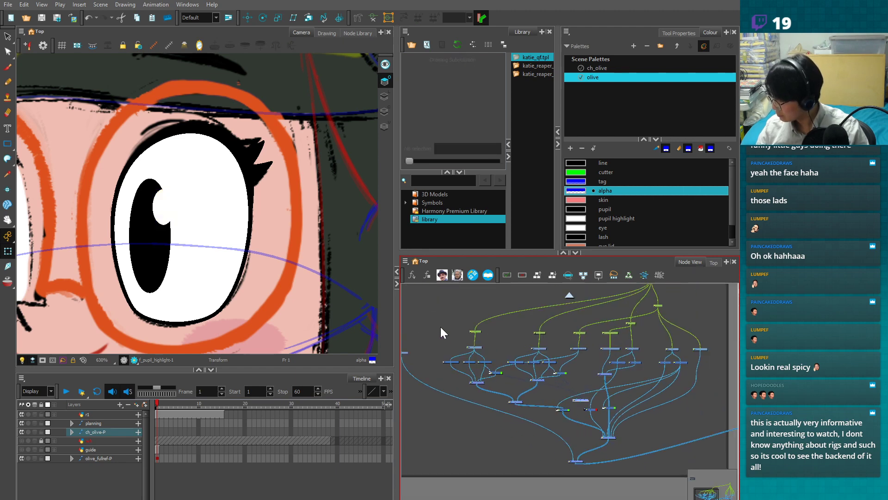
- Space out the node groups inside the f eye backdrop and place the eye's parent peg above its drawing nodes
{"action": "left_click_drag", "start_coordinate": [682, 456], "coordinate": [709, 459]}
{"action": "scroll", "coordinate": [550, 345], "scroll_direction": "up", "scroll_amount": 1}
{"action": "left_click_drag", "start_coordinate": [414, 328], "coordinate": [572, 416]}
{"action": "mouse_move", "coordinate": [580, 357]}
{"action": "left_mouse_down"}
{"action": "mouse_move", "coordinate": [565, 357]}
{"action": "mouse_move", "coordinate": [558, 344]}
{"action": "mouse_move", "coordinate": [698, 445]}
{"action": "left_mouse_up"}
{"action": "left_click", "coordinate": [579, 350]}
{"action": "scroll", "coordinate": [627, 365], "scroll_direction": "up", "scroll_amount": 2}
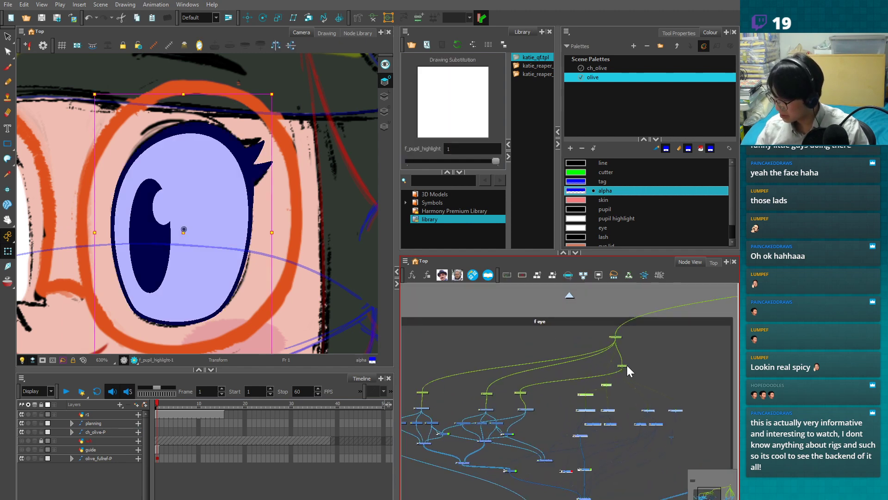
{"action": "left_click_drag", "start_coordinate": [627, 365], "coordinate": [656, 367]}
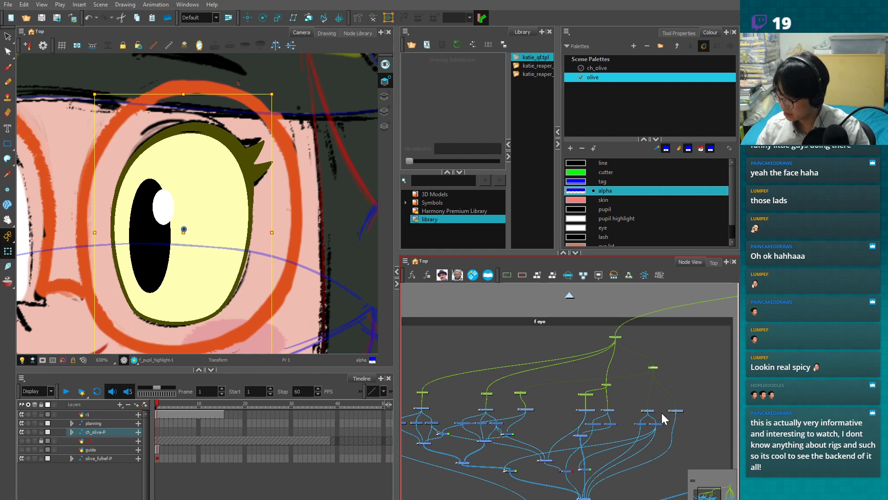
- Test the pupil masking by lowering the upper eyelid partway over the eye, and undo a nudge of the pupil highlight
{"action": "left_click", "coordinate": [647, 411]}
{"action": "left_click", "coordinate": [165, 206]}
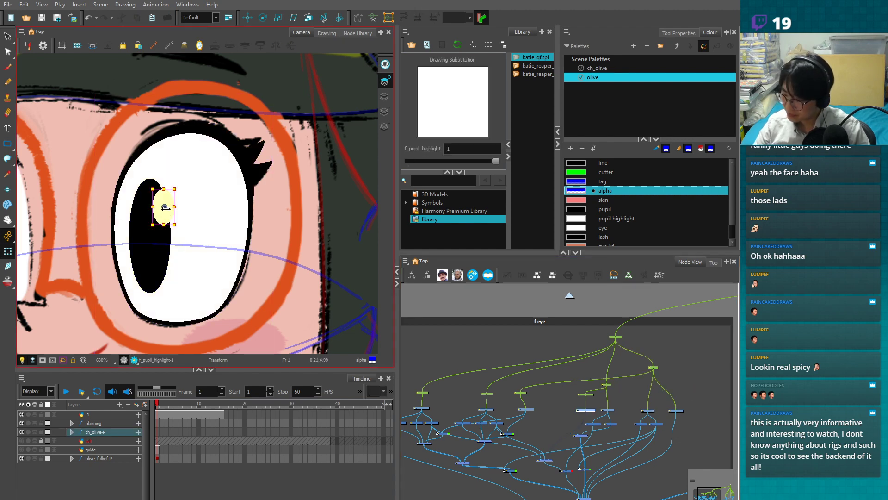
{"action": "left_click", "coordinate": [164, 240]}
{"action": "left_click", "coordinate": [194, 133]}
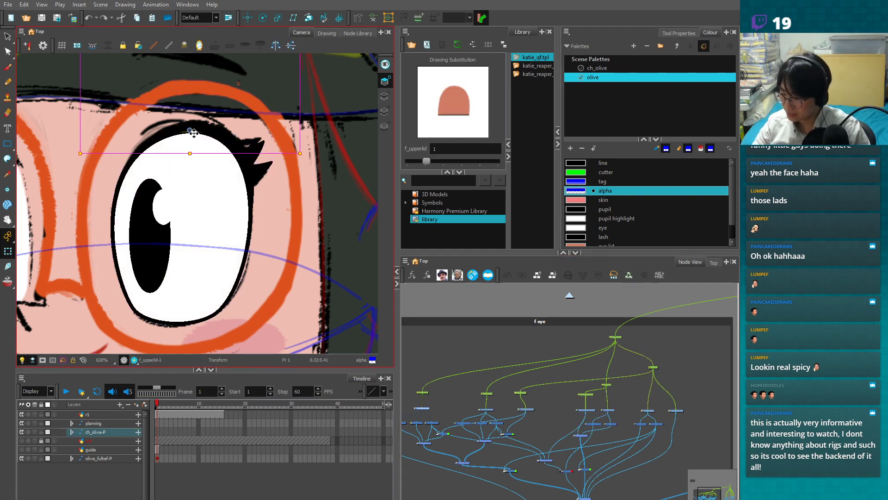
{"action": "key", "text": "1"}
{"action": "left_click_drag", "start_coordinate": [201, 92], "coordinate": [202, 147]}
{"action": "left_click", "coordinate": [170, 216]}
{"action": "mouse_move", "coordinate": [171, 216]}
{"action": "left_mouse_down"}
{"action": "mouse_move", "coordinate": [173, 225]}
{"action": "mouse_move", "coordinate": [174, 212]}
{"action": "left_mouse_up"}
{"action": "key", "text": "ctrl+z"}
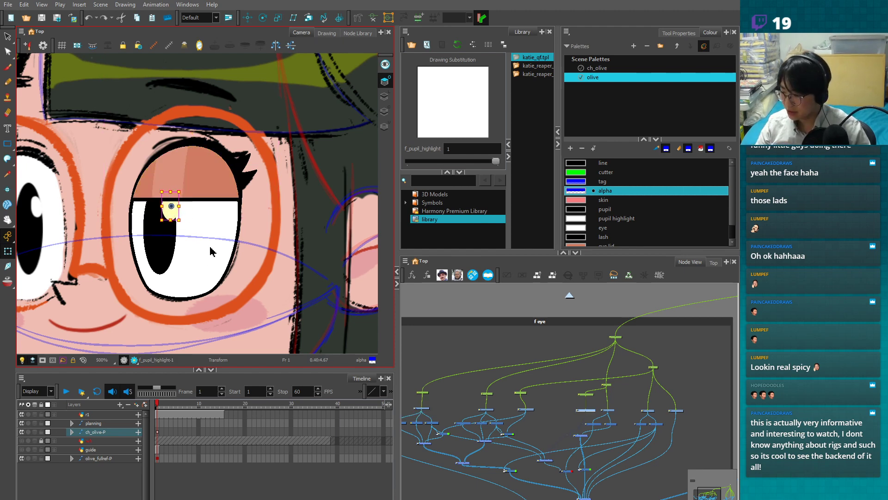
- Raise the lower eyelid over the pupil until only a narrow slit of the eye stays open
{"action": "left_click", "coordinate": [197, 296]}
{"action": "key", "text": "1"}
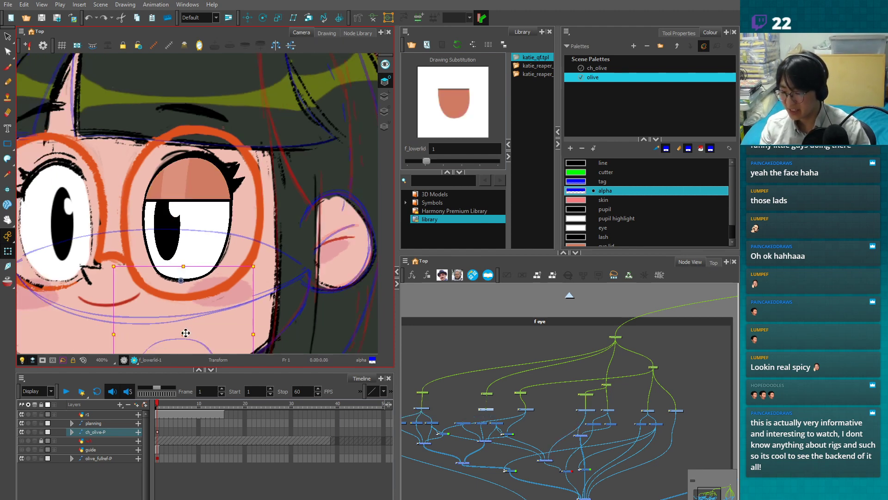
{"action": "left_click_drag", "start_coordinate": [185, 332], "coordinate": [190, 265]}
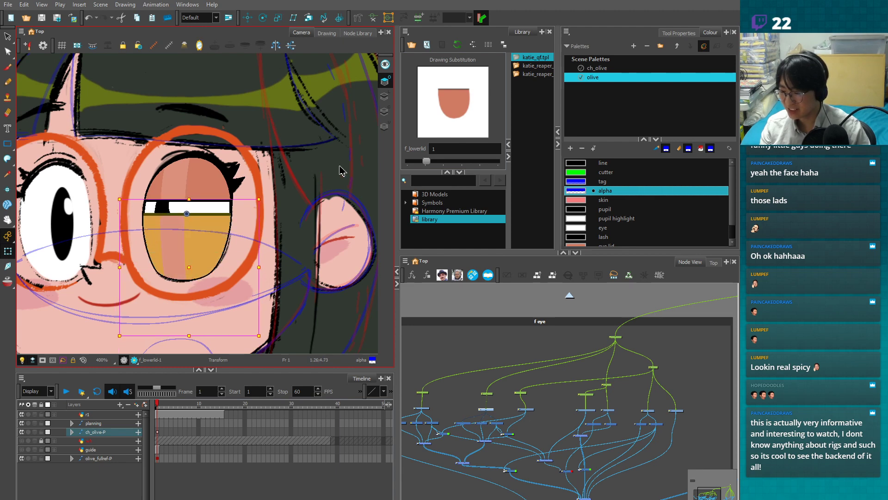
{"action": "key", "text": "1"}
{"action": "key", "text": "ctrl+z"}
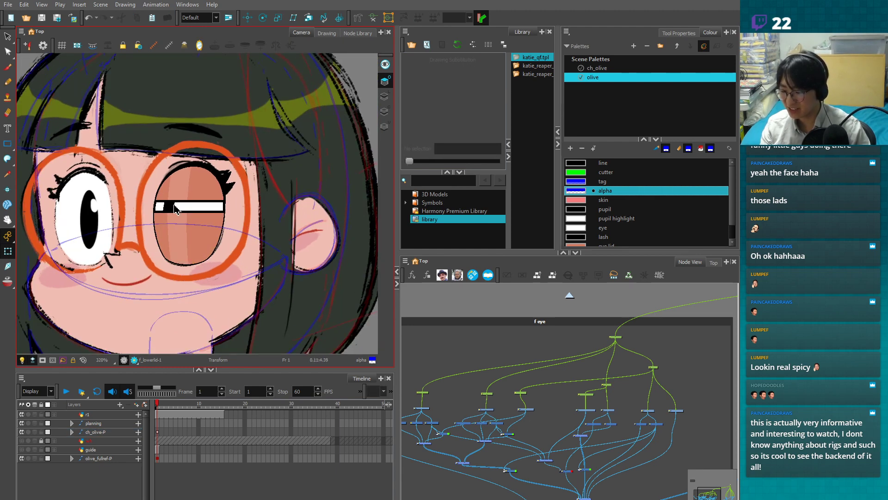
- Undo the upper and lower eyelid moves to reopen the eye, and clear the selection
{"action": "left_click", "coordinate": [176, 209]}
{"action": "key", "text": "2"}
{"action": "key", "text": "2"}
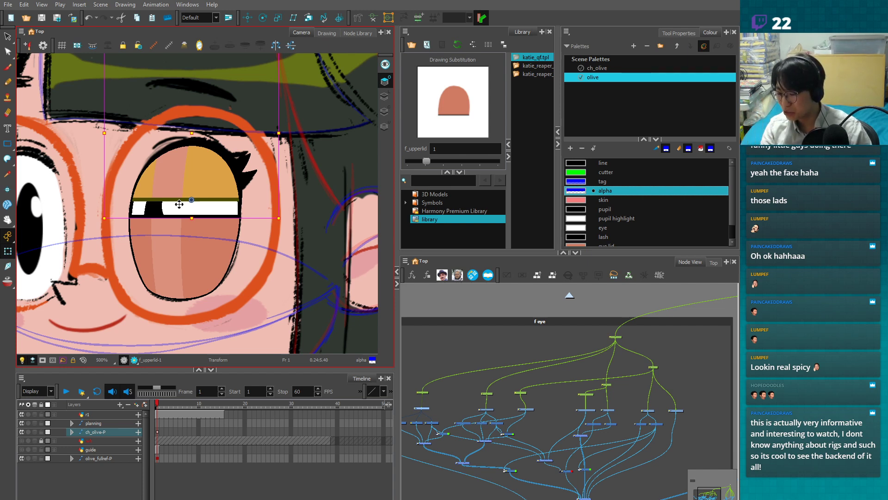
{"action": "key", "text": "ctrl+z"}
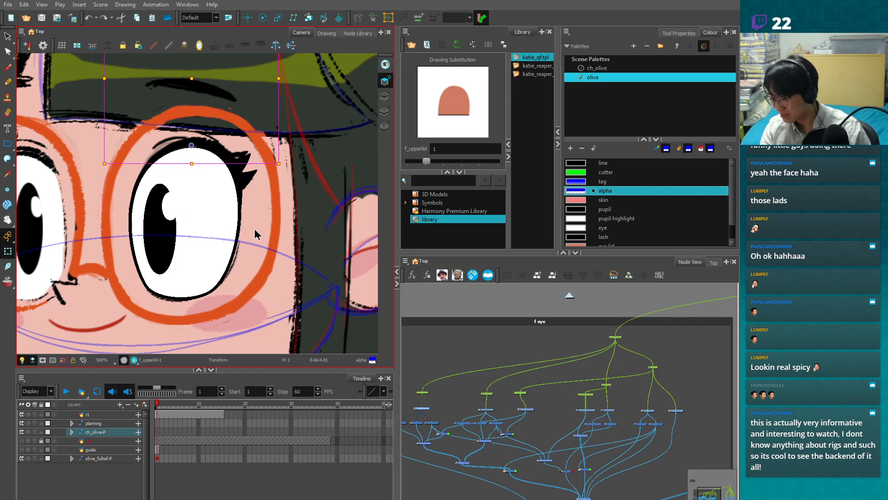
{"action": "key", "text": "2"}
{"action": "left_click", "coordinate": [546, 424]}
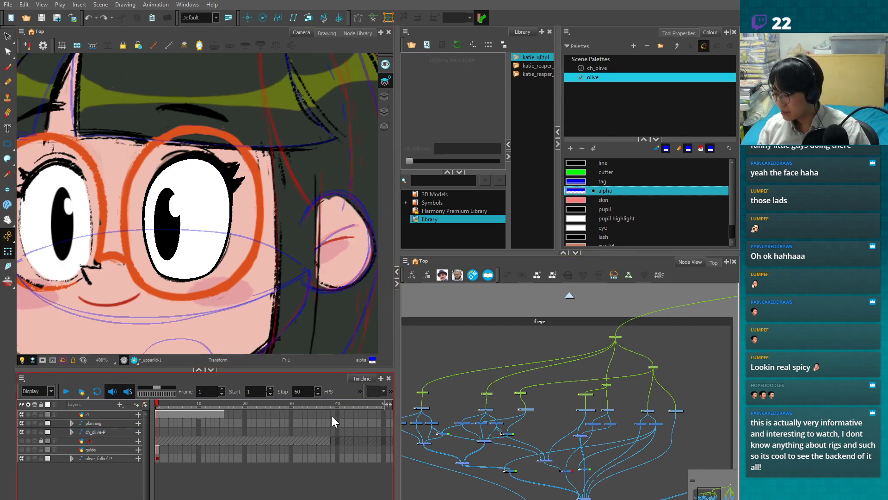
- Try to align the peg beside the pupil highlight branch with its drawing node and respace the neighbouring eyelid nodes
{"action": "scroll", "coordinate": [567, 382], "scroll_direction": "up", "scroll_amount": 5}
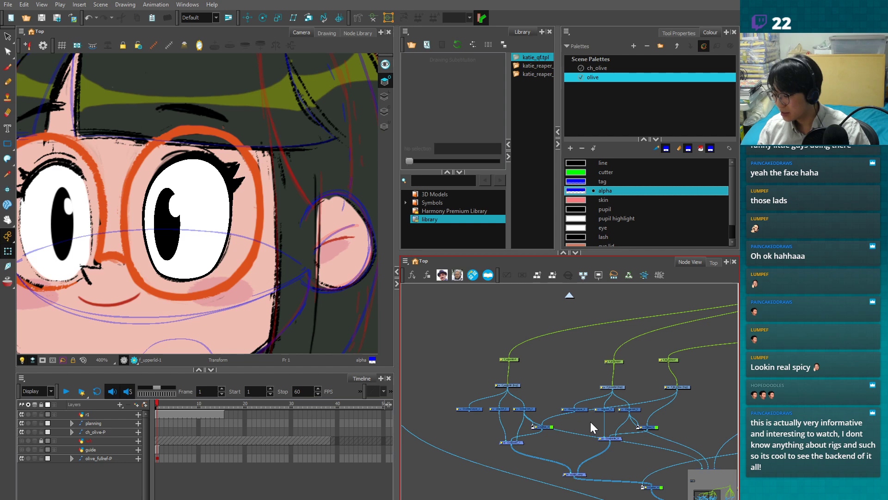
{"action": "left_click_drag", "start_coordinate": [581, 409], "coordinate": [448, 408]}
{"action": "scroll", "coordinate": [581, 411], "scroll_direction": "up", "scroll_amount": 1}
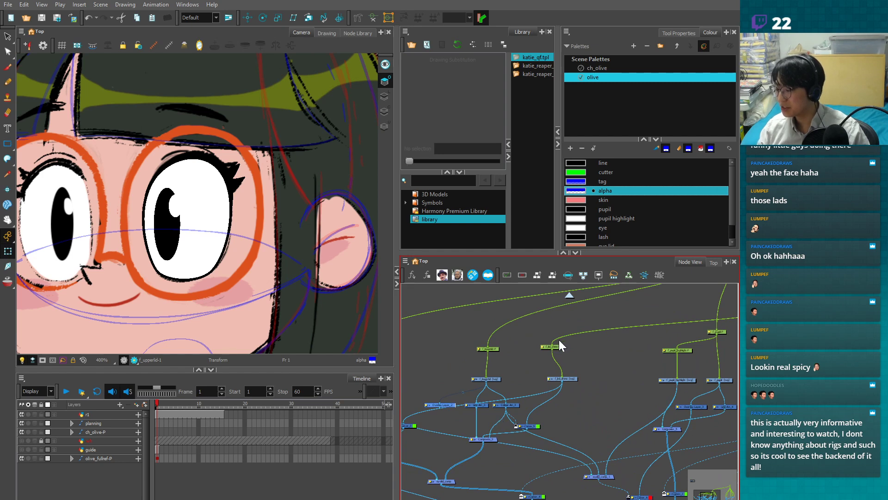
{"action": "left_click_drag", "start_coordinate": [558, 347], "coordinate": [568, 347]}
{"action": "left_click", "coordinate": [601, 389]}
{"action": "scroll", "coordinate": [601, 388], "scroll_direction": "down", "scroll_amount": 1}
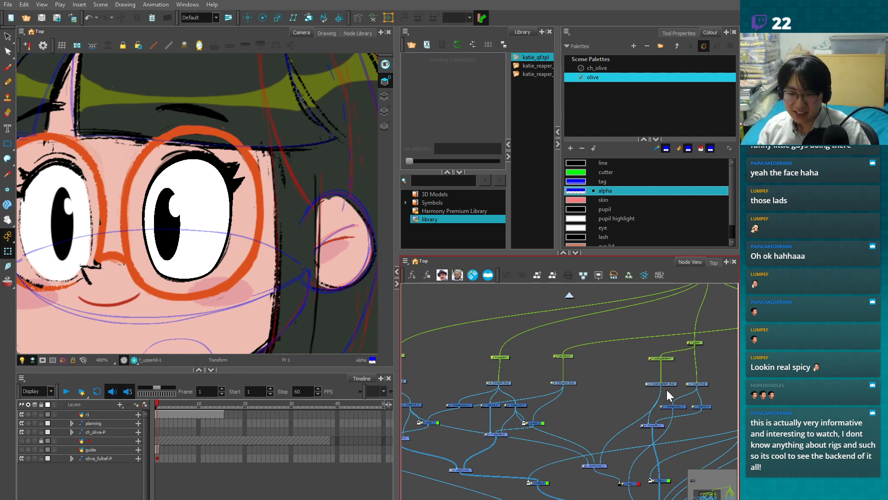
{"action": "scroll", "coordinate": [603, 402], "scroll_direction": "left", "scroll_amount": 3}
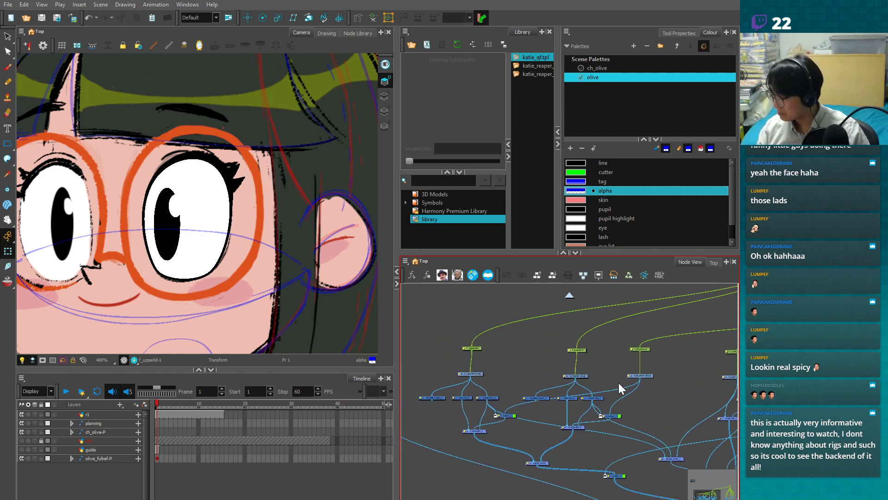
{"action": "scroll", "coordinate": [497, 407], "scroll_direction": "down", "scroll_amount": 2}
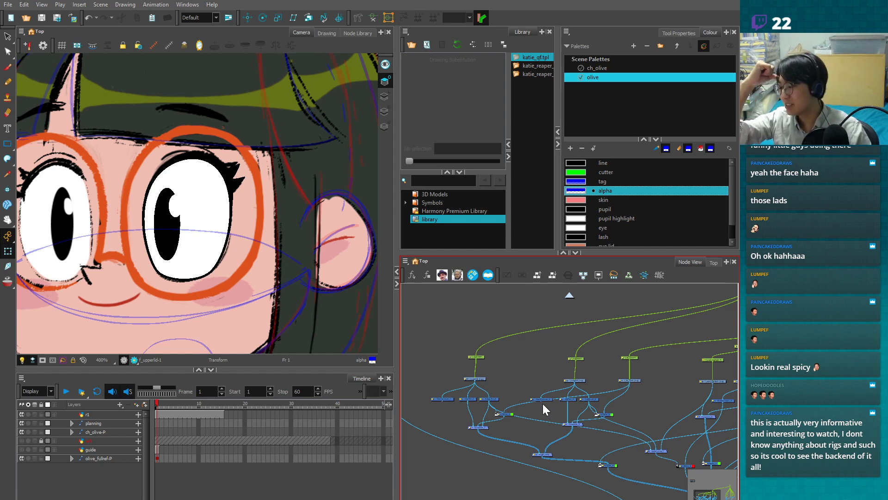
{"action": "key", "text": "ctrl+z"}
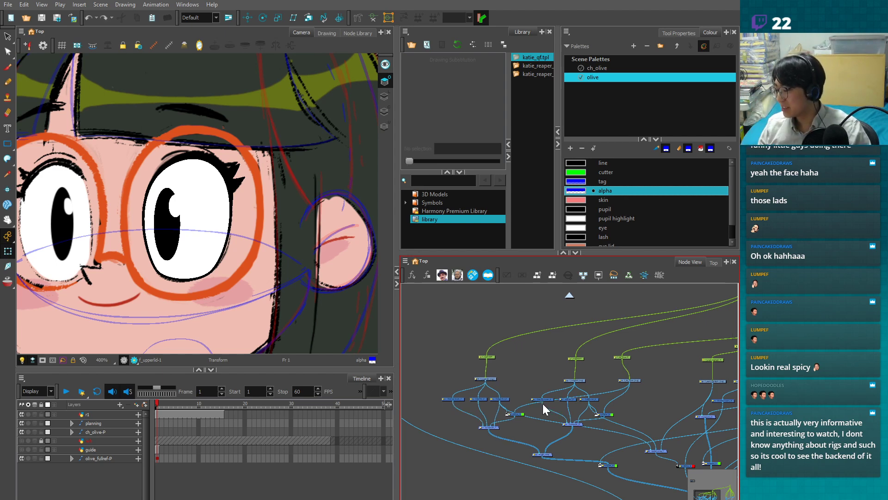
- Review the whole f eye backdrop and how its branch connects to the face network
{"action": "scroll", "coordinate": [591, 437], "scroll_direction": "down", "scroll_amount": 2}
{"action": "scroll", "coordinate": [634, 457], "scroll_direction": "down", "scroll_amount": 2}
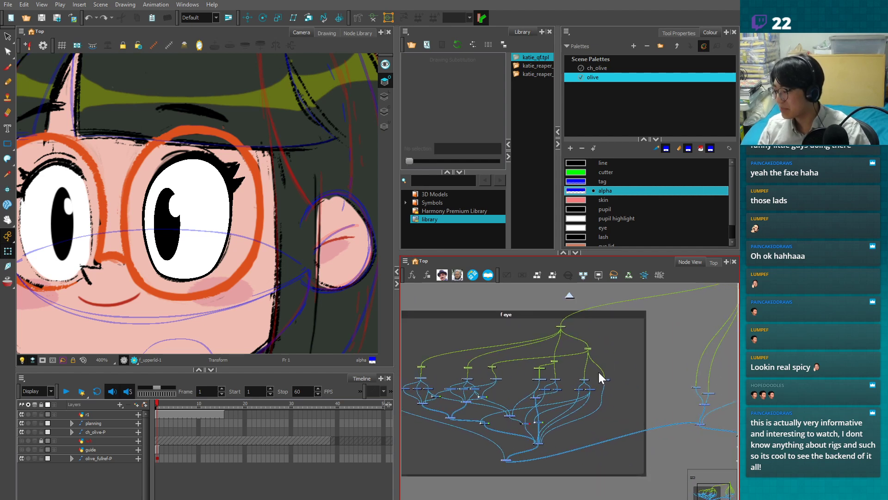
{"action": "left_click", "coordinate": [623, 315]}
{"action": "scroll", "coordinate": [623, 315], "scroll_direction": "down", "scroll_amount": 1}
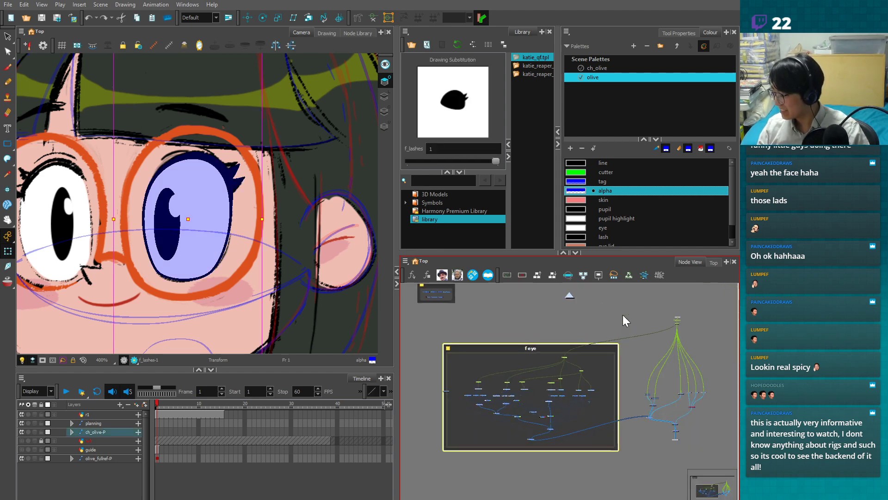
{"action": "left_click", "coordinate": [573, 297]}
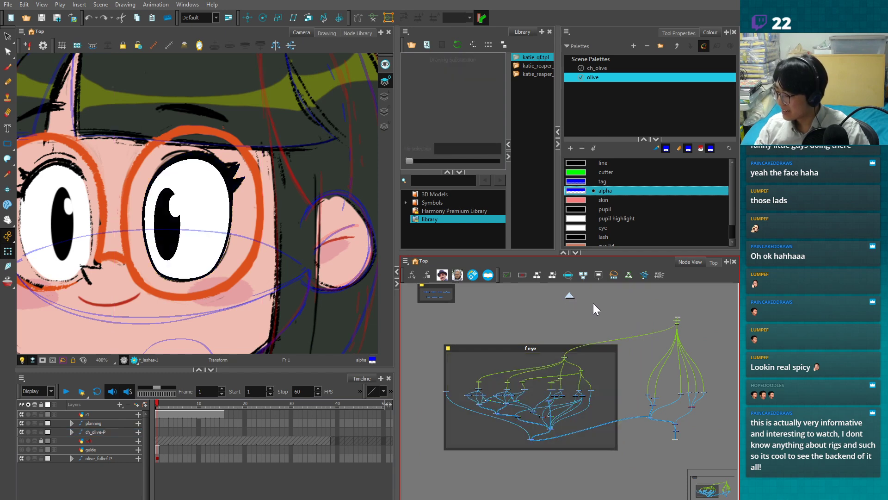
- Select the f_brow drawing and examine the character's head, brows and glasses in the camera view
{"action": "left_click_drag", "start_coordinate": [437, 399], "coordinate": [437, 393]}
{"action": "key", "text": "1"}
{"action": "key", "text": "1"}
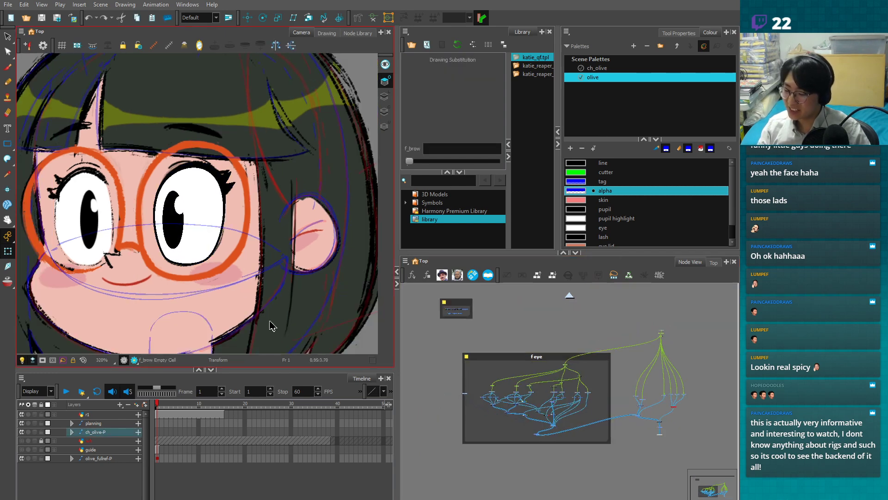
{"action": "left_click_drag", "start_coordinate": [270, 321], "coordinate": [264, 184]}
{"action": "key", "text": "1"}
{"action": "key", "text": "1"}
{"action": "key", "text": "1"}
{"action": "key", "text": "1"}
{"action": "key", "text": "1"}
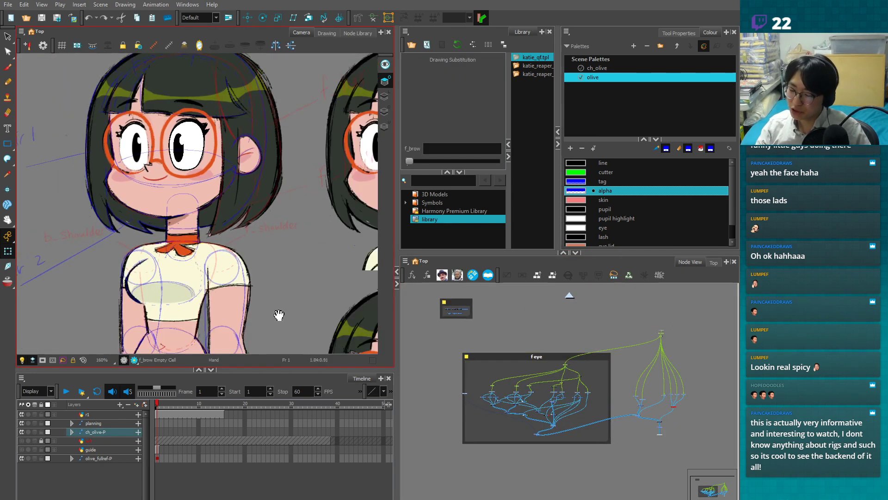
{"action": "left_click_drag", "start_coordinate": [279, 314], "coordinate": [298, 327]}
{"action": "key", "text": "2"}
{"action": "key", "text": "2"}
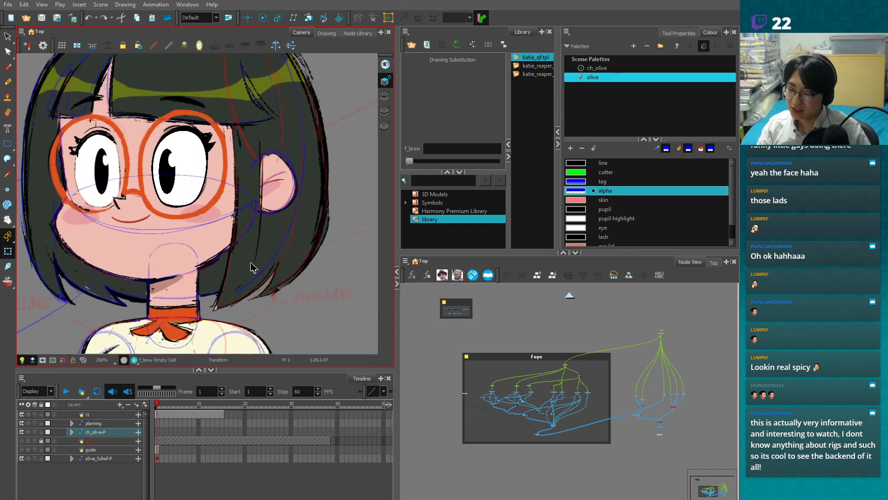
{"action": "left_click_drag", "start_coordinate": [251, 271], "coordinate": [257, 335]}
{"action": "key", "text": "2"}
{"action": "key", "text": "2"}
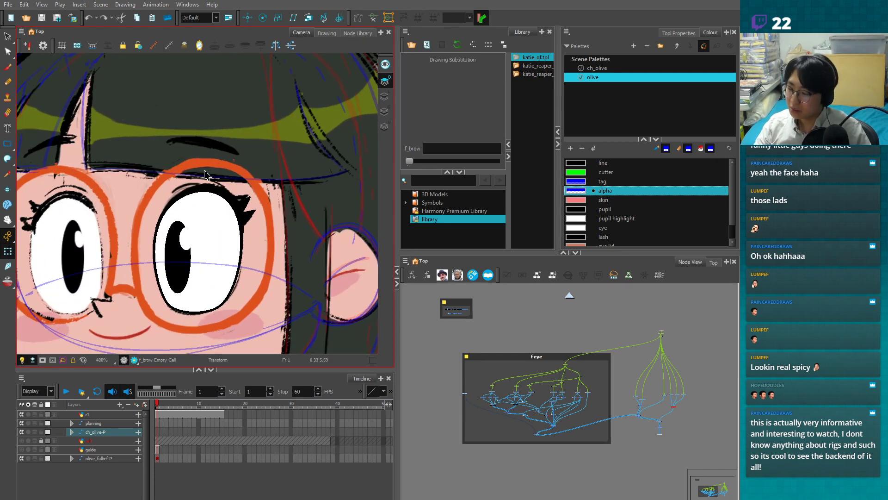
- Draw a small dot in the tag colour on the f_brow drawing, near the upper edge of the front eye
{"action": "left_click", "coordinate": [583, 180]}
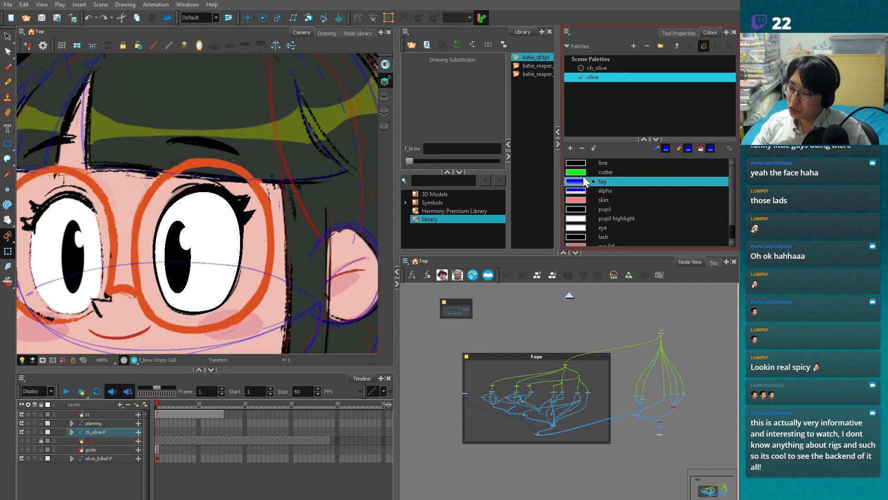
{"action": "key", "text": "alt+b"}
{"action": "key", "text": "2"}
{"action": "key", "text": "alt+s"}
{"action": "left_click", "coordinate": [202, 206]}
{"action": "key", "text": "shift+t"}
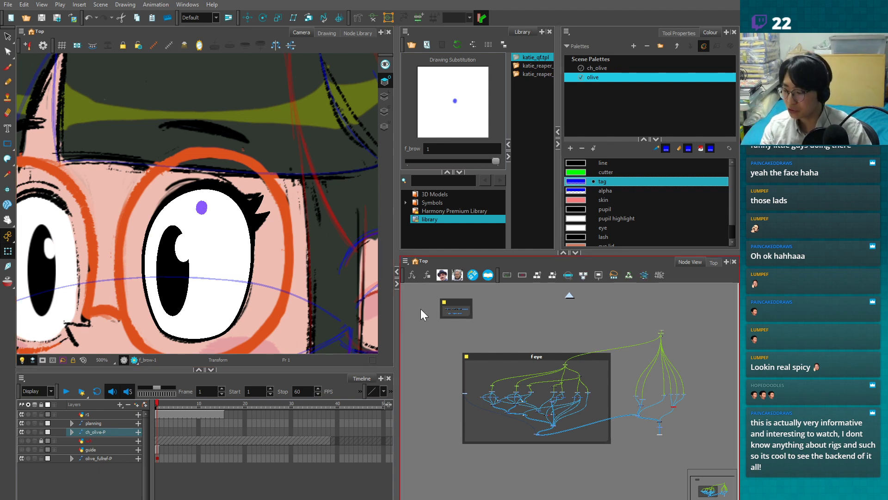
- Try to pick the tag-coloured dot over the eye, then undo its drawing
{"action": "left_click", "coordinate": [204, 216]}
{"action": "left_click", "coordinate": [203, 206]}
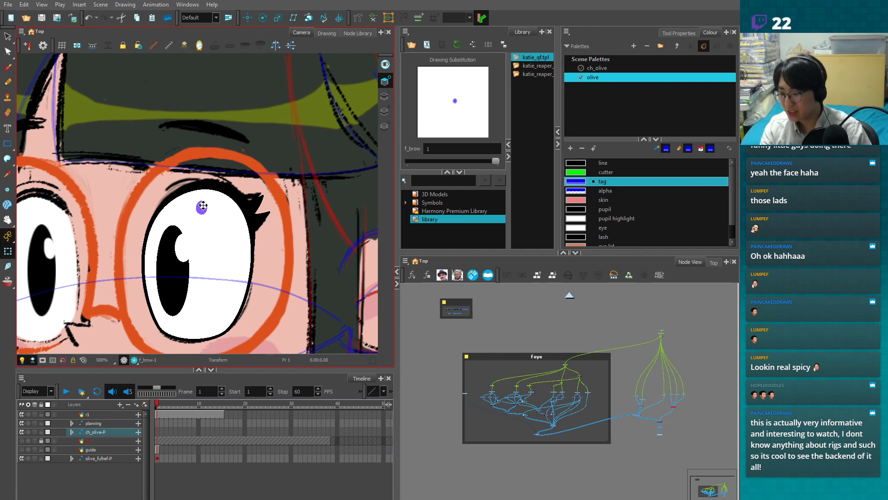
{"action": "scroll", "coordinate": [202, 206], "scroll_direction": "down", "scroll_amount": 2}
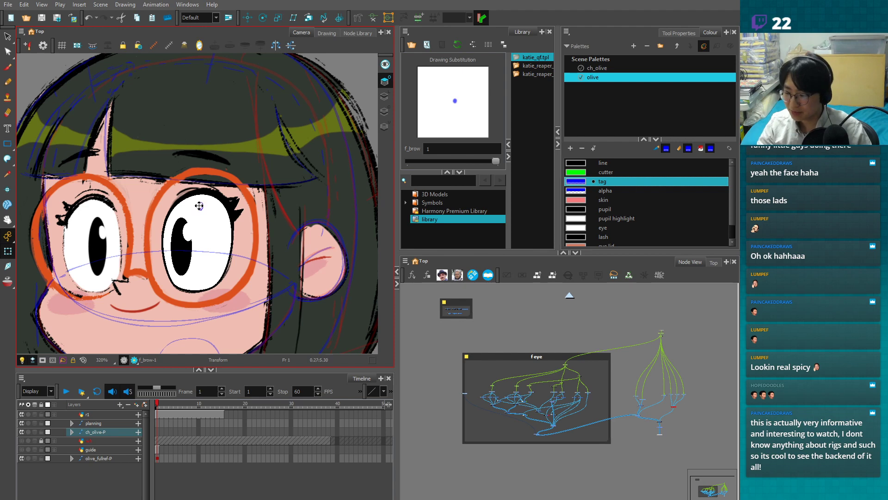
{"action": "key", "text": "ctrl+z"}
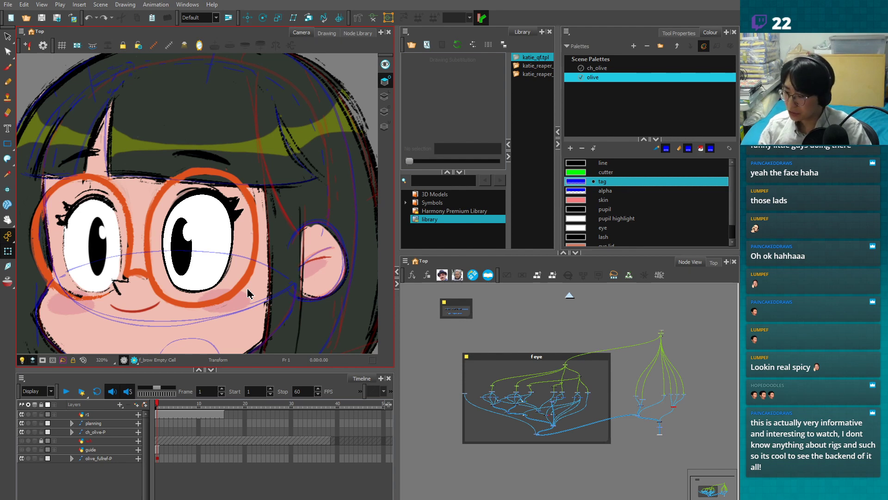
{"action": "key", "text": "2"}
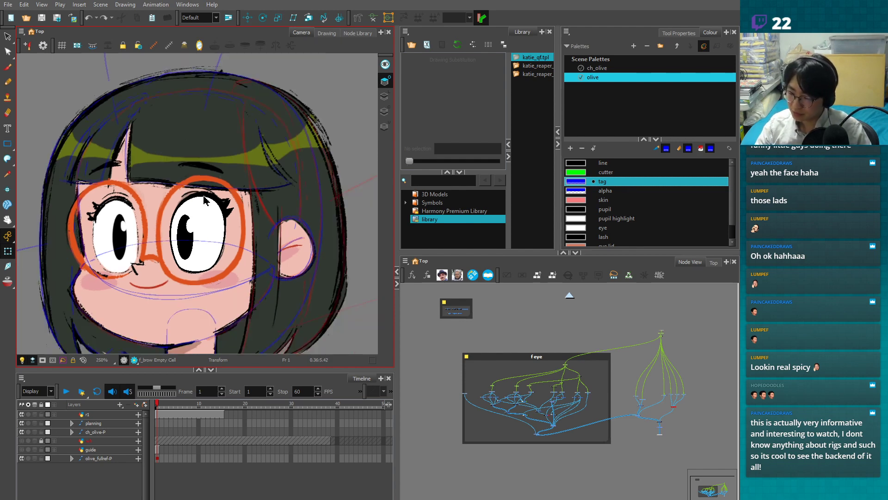
{"action": "left_click", "coordinate": [204, 200]}
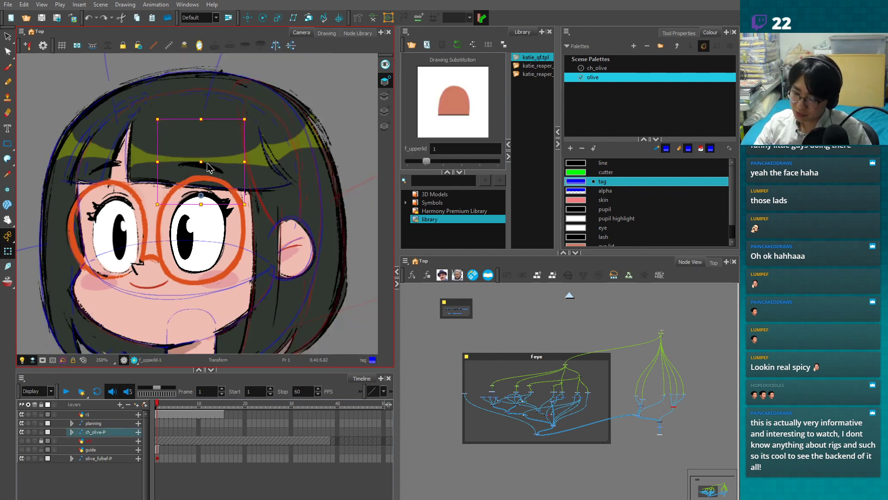
{"action": "key", "text": "ctrl+z"}
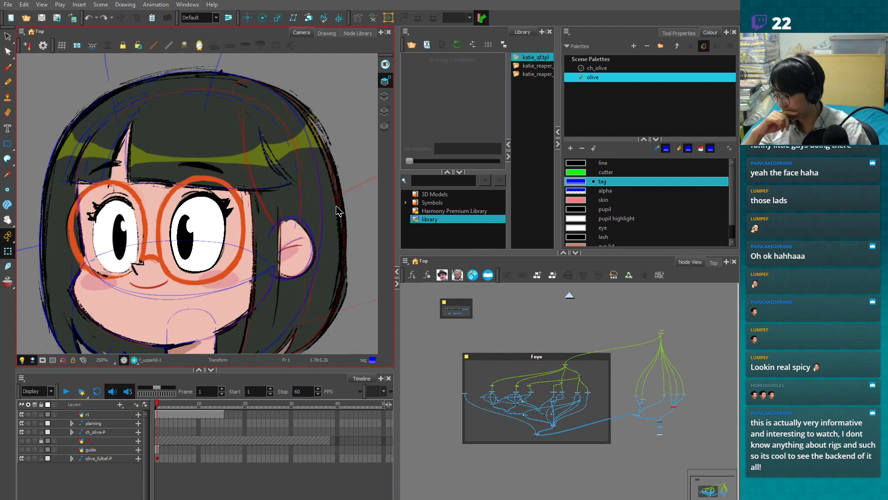
- Adjust the edges of the f eye backdrop so that it encloses all the eye nodes together with the f_brow drawing
{"action": "scroll", "coordinate": [472, 398], "scroll_direction": "up", "scroll_amount": 1}
{"action": "left_click_drag", "start_coordinate": [617, 449], "coordinate": [628, 451]}
{"action": "left_click_drag", "start_coordinate": [617, 348], "coordinate": [606, 348]}
{"action": "left_click", "coordinate": [571, 403]}
{"action": "left_click_drag", "start_coordinate": [570, 407], "coordinate": [657, 403]}
{"action": "scroll", "coordinate": [546, 391], "scroll_direction": "up", "scroll_amount": 3}
{"action": "left_click_drag", "start_coordinate": [508, 378], "coordinate": [490, 402]}
- Draw a rectangle in the line colour on the f_brow drawing, over the sketched eyebrow above the front eye
{"action": "key", "text": "2"}
{"action": "key", "text": "2"}
{"action": "key", "text": "2"}
{"action": "left_click", "coordinate": [185, 253]}
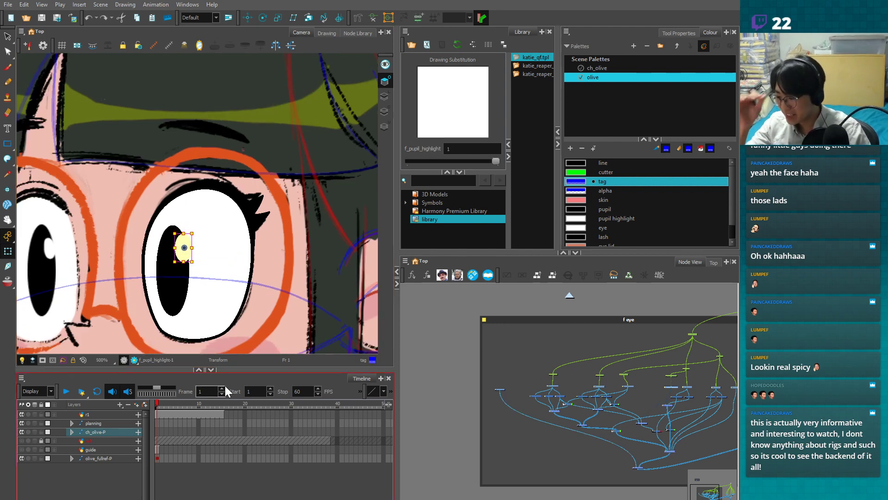
{"action": "left_click", "coordinate": [500, 392]}
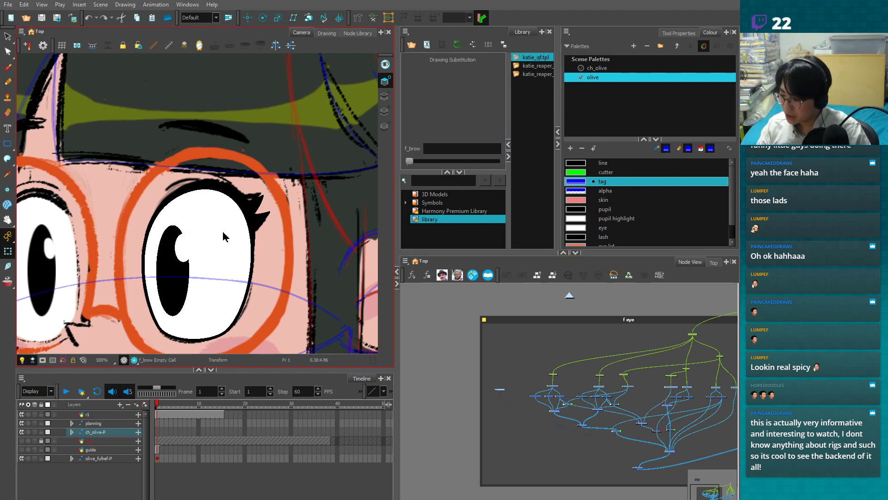
{"action": "scroll", "coordinate": [220, 251], "scroll_direction": "up", "scroll_amount": 3}
{"action": "left_click", "coordinate": [8, 145]}
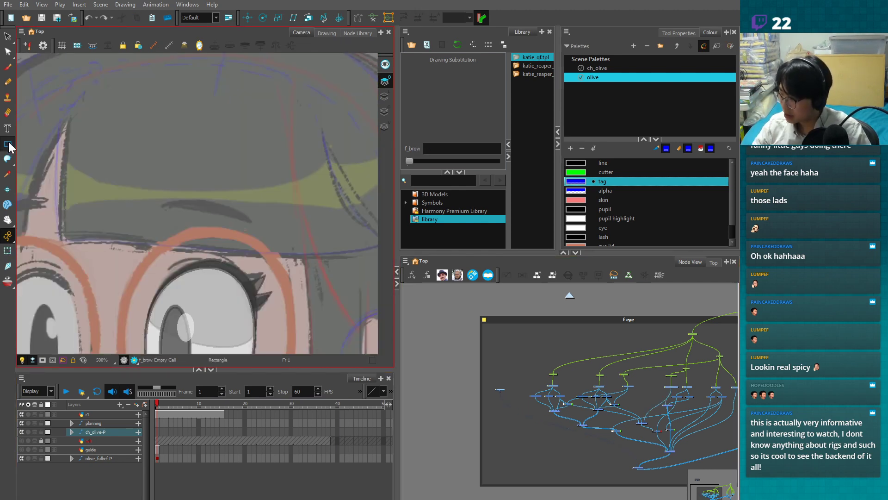
{"action": "left_click", "coordinate": [617, 164]}
{"action": "scroll", "coordinate": [367, 240], "scroll_direction": "up", "scroll_amount": 2}
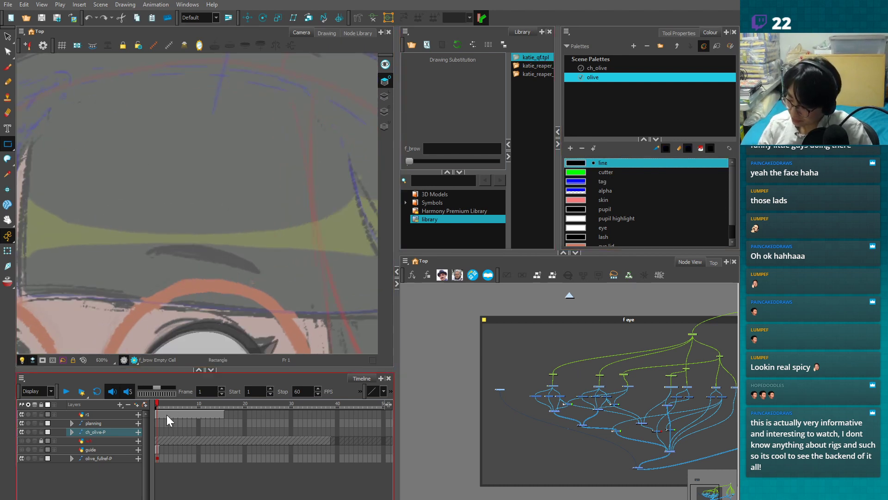
{"action": "left_click_drag", "start_coordinate": [144, 238], "coordinate": [271, 276]}
- Remove one corner point of the rectangle and pull its other points towards the crest and ends of the sketched eyebrow
{"action": "key", "text": "2"}
{"action": "key", "text": "alt+q"}
{"action": "left_click", "coordinate": [179, 296]}
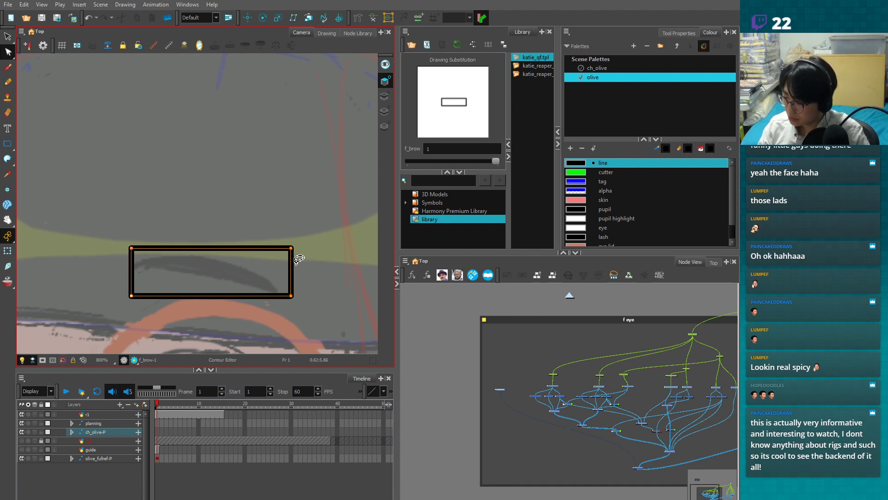
{"action": "key", "text": "Delete"}
{"action": "left_click_drag", "start_coordinate": [292, 249], "coordinate": [217, 248]}
{"action": "left_click_drag", "start_coordinate": [132, 249], "coordinate": [144, 278]}
{"action": "key", "text": "2"}
{"action": "left_click_drag", "start_coordinate": [314, 318], "coordinate": [239, 304]}
{"action": "left_click_drag", "start_coordinate": [130, 293], "coordinate": [162, 285]}
- Curve the upper edge of the brow outline, then add a point on its lower edge and bend it into an arch
{"action": "left_click", "coordinate": [219, 260]}
{"action": "left_click_drag", "start_coordinate": [220, 263], "coordinate": [240, 277]}
{"action": "mouse_move", "coordinate": [203, 265]}
{"action": "left_mouse_down"}
{"action": "mouse_move", "coordinate": [252, 279]}
{"action": "mouse_move", "coordinate": [217, 272]}
{"action": "left_mouse_up"}
{"action": "left_click_drag", "start_coordinate": [117, 279], "coordinate": [116, 289]}
{"action": "left_click_drag", "start_coordinate": [117, 280], "coordinate": [118, 277]}
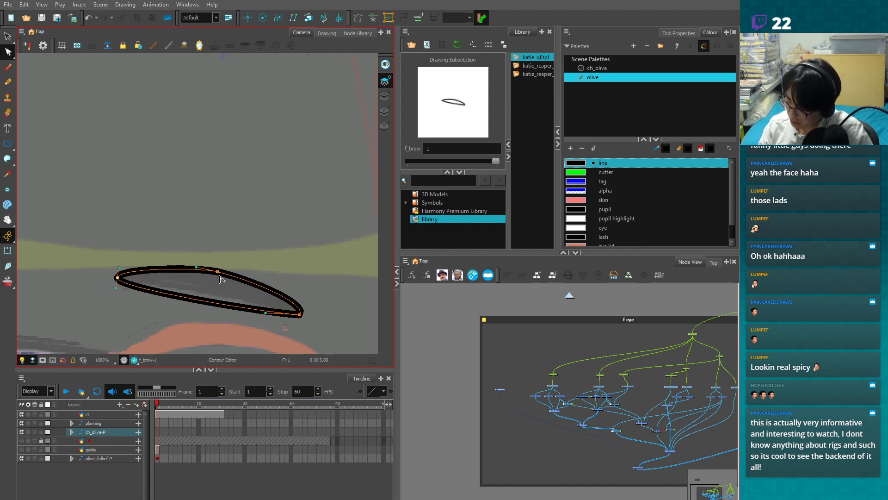
{"action": "mouse_move", "coordinate": [301, 315]}
{"action": "left_mouse_down"}
{"action": "mouse_move", "coordinate": [297, 328]}
{"action": "mouse_move", "coordinate": [307, 313]}
{"action": "left_mouse_up"}
{"action": "left_click", "coordinate": [213, 302], "text": "ctrl"}
{"action": "left_click_drag", "start_coordinate": [213, 303], "coordinate": [213, 295]}
{"action": "left_click_drag", "start_coordinate": [249, 252], "coordinate": [231, 281]}
{"action": "left_click", "coordinate": [279, 264]}
{"action": "scroll", "coordinate": [326, 288], "scroll_direction": "down", "scroll_amount": 2}
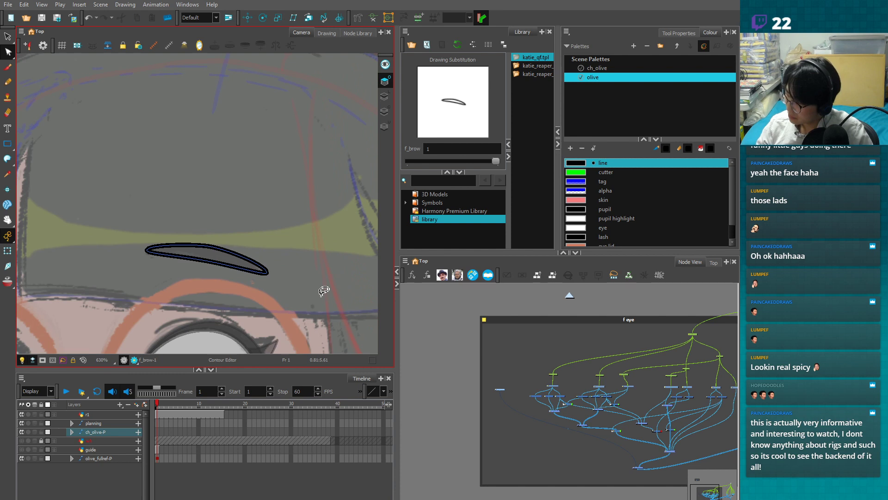
- Add a black colour named brow to the olive palette and fill the eyebrow outline with it
{"action": "left_click", "coordinate": [570, 148]}
{"action": "double_click", "coordinate": [576, 237]}
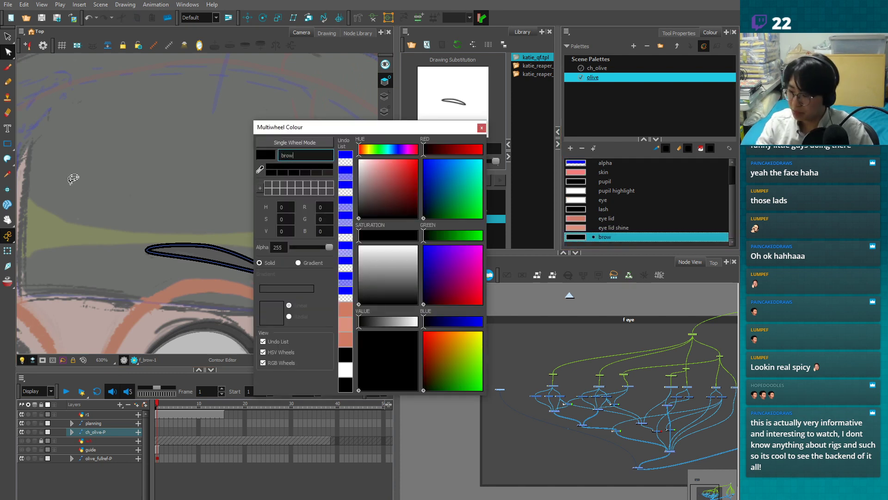
{"action": "left_click", "coordinate": [482, 128]}
{"action": "key", "text": "i"}
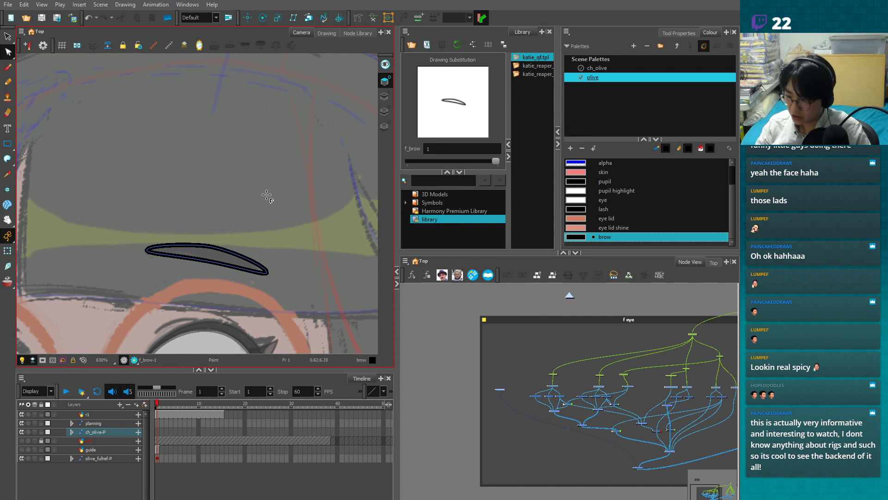
{"action": "left_click_drag", "start_coordinate": [275, 197], "coordinate": [222, 302]}
{"action": "left_click", "coordinate": [211, 247]}
- Shift the middle point of the eyebrow's upper edge slightly to smooth its arch
{"action": "key", "text": "2"}
{"action": "key", "text": "2"}
{"action": "left_click_drag", "start_coordinate": [196, 267], "coordinate": [209, 270]}
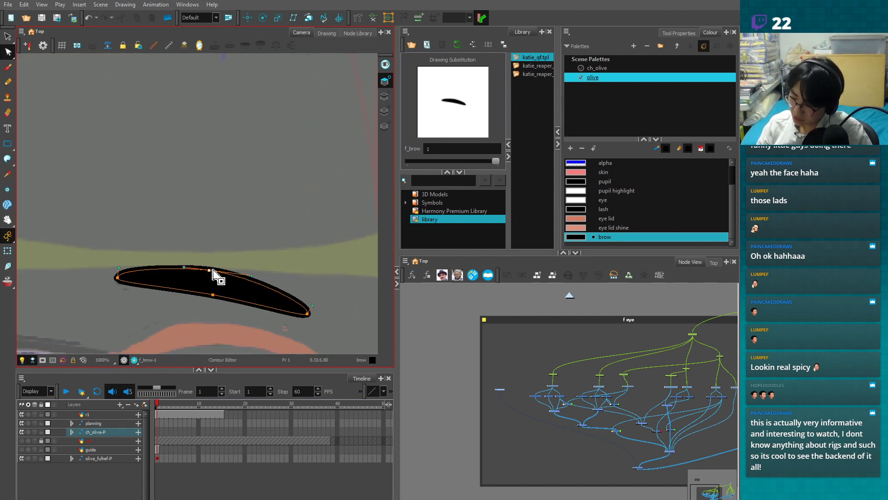
{"action": "left_click", "coordinate": [277, 260]}
{"action": "key", "text": "1"}
{"action": "key", "text": "1"}
{"action": "key", "text": "1"}
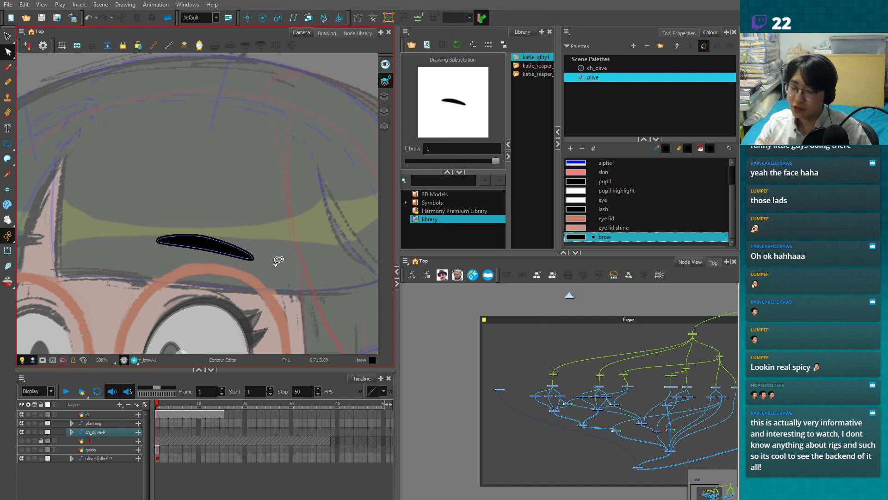
- Select the eyebrow, open the brow colour for editing and try out its shade
{"action": "left_click", "coordinate": [7, 251]}
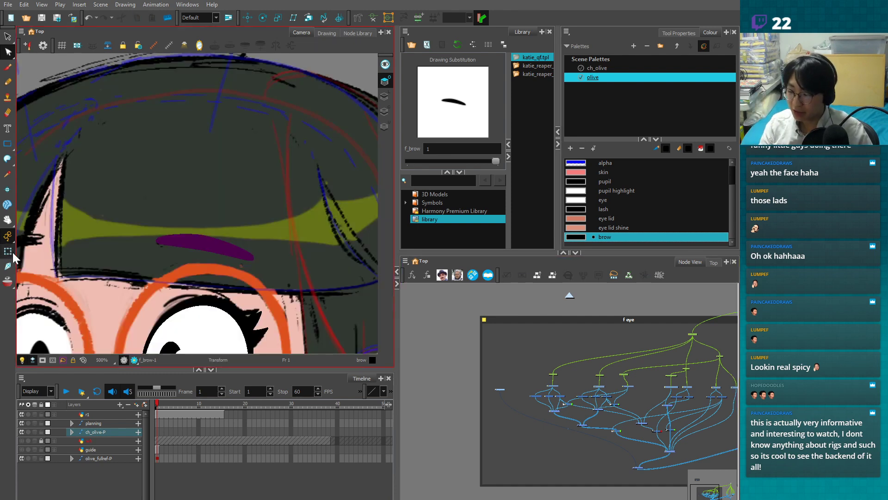
{"action": "left_click", "coordinate": [244, 253]}
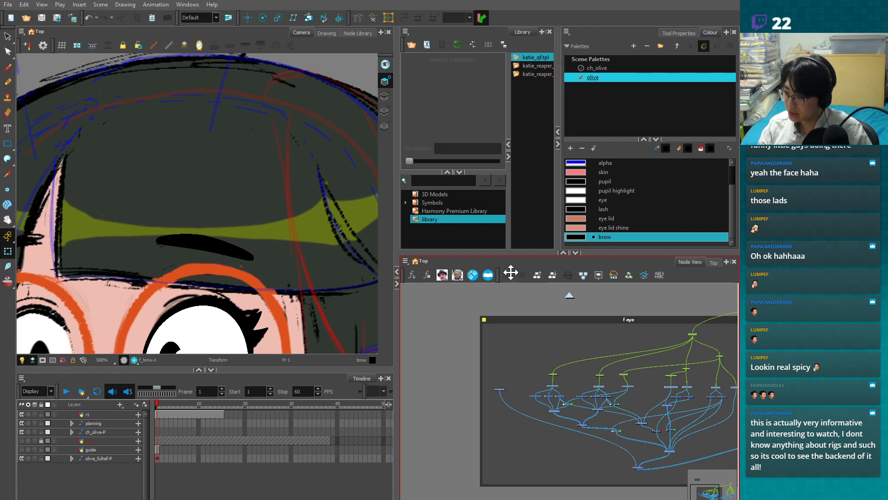
{"action": "double_click", "coordinate": [576, 237]}
{"action": "left_click_drag", "start_coordinate": [390, 195], "coordinate": [339, 248]}
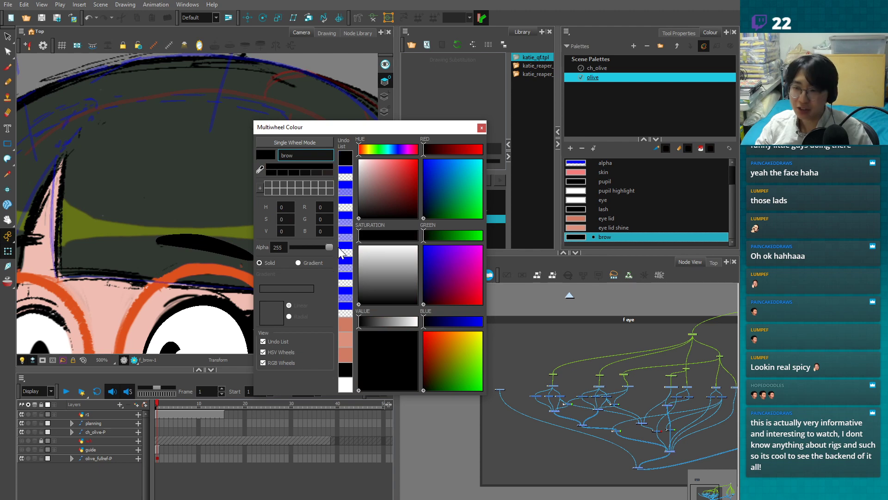
{"action": "left_click", "coordinate": [481, 128]}
- Fine-tune the contour points and curves of the filled eyebrow
{"action": "scroll", "coordinate": [224, 234], "scroll_direction": "up", "scroll_amount": 3}
{"action": "key", "text": "alt+q"}
{"action": "left_click_drag", "start_coordinate": [242, 264], "coordinate": [244, 262]}
{"action": "left_click_drag", "start_coordinate": [186, 252], "coordinate": [214, 278]}
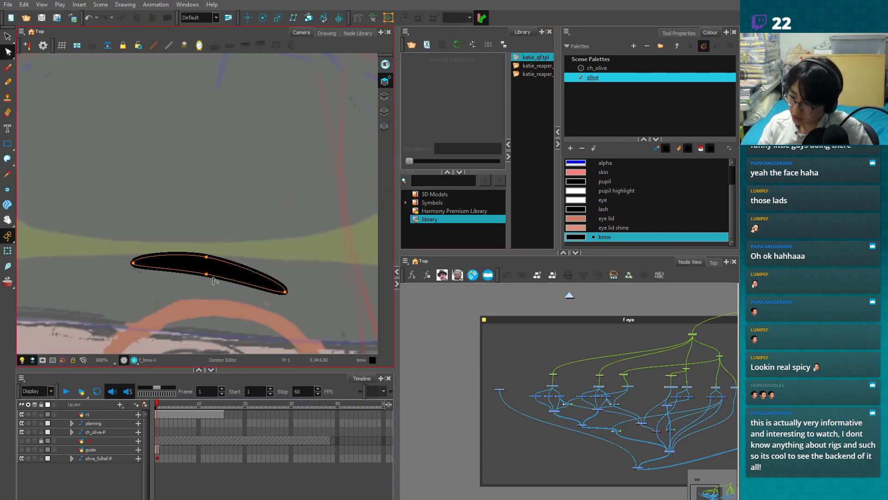
{"action": "scroll", "coordinate": [214, 281], "scroll_direction": "down", "scroll_amount": 3}
{"action": "left_click", "coordinate": [229, 241]}
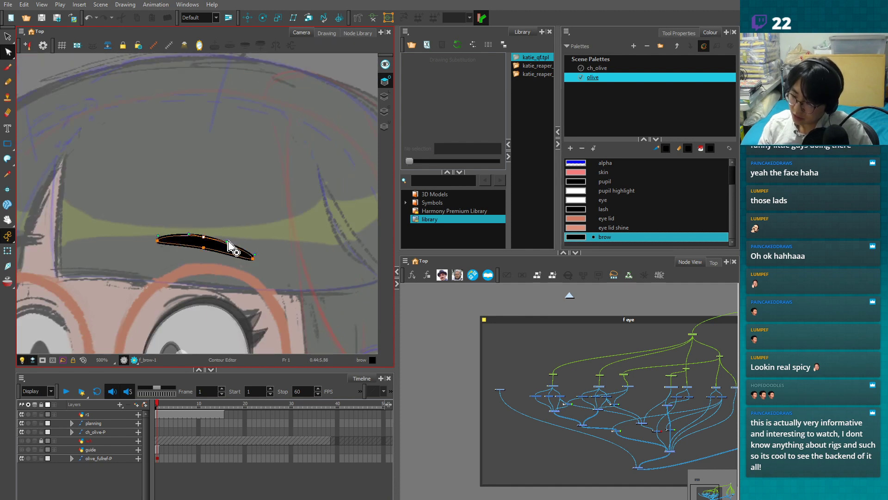
{"action": "left_click", "coordinate": [237, 232]}
{"action": "key", "text": "shift+t"}
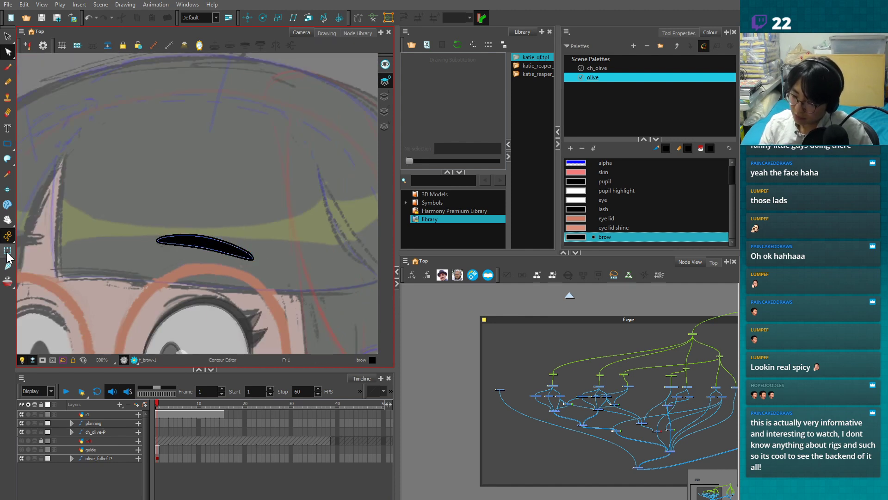
- Select the f_brow drawing and move its eyebrow artwork from the Overlay Art layer to the Line Art layer
{"action": "left_click", "coordinate": [420, 357]}
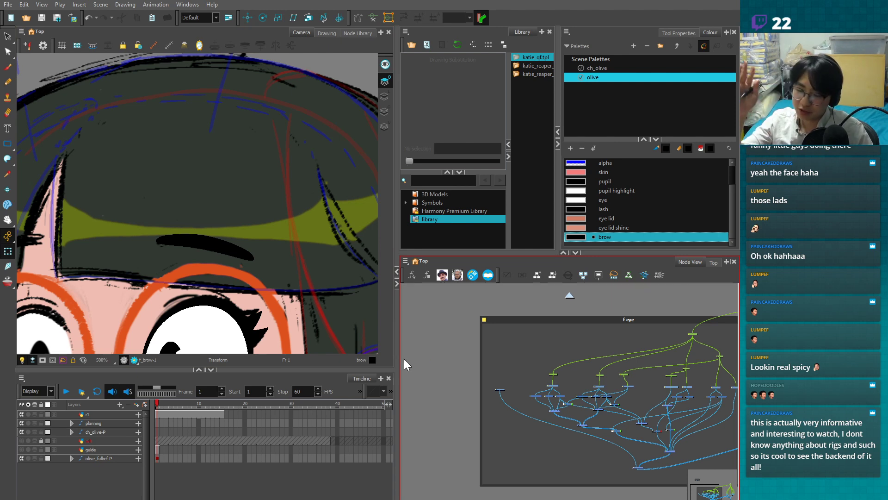
{"action": "left_click", "coordinate": [232, 255]}
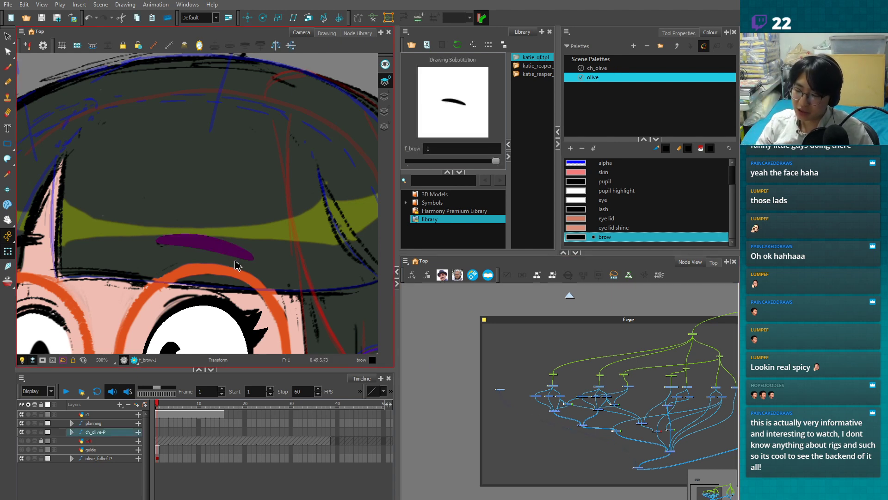
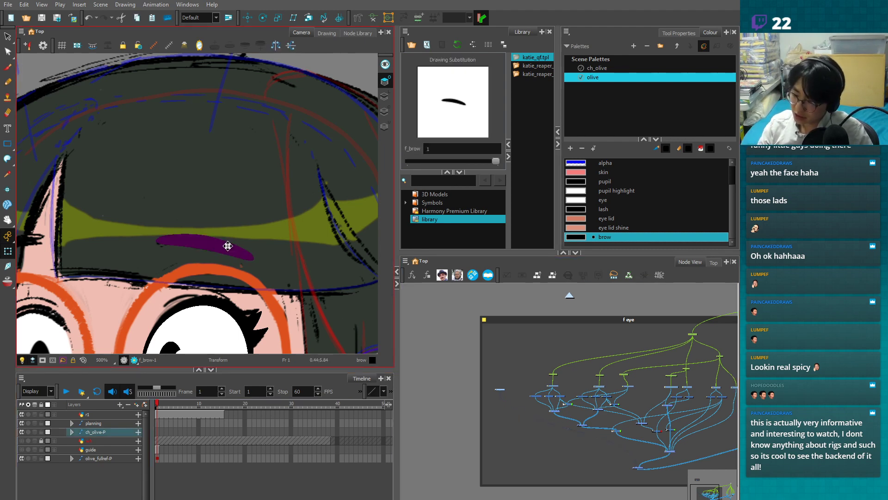
{"action": "key", "text": "alt+s"}
{"action": "key", "text": "2"}
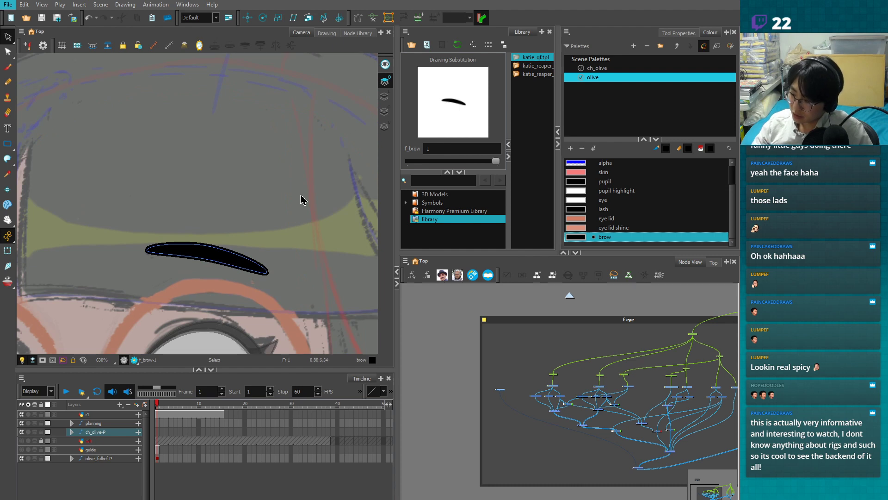
{"action": "left_click_drag", "start_coordinate": [251, 289], "coordinate": [259, 293]}
{"action": "key", "text": "Delete"}
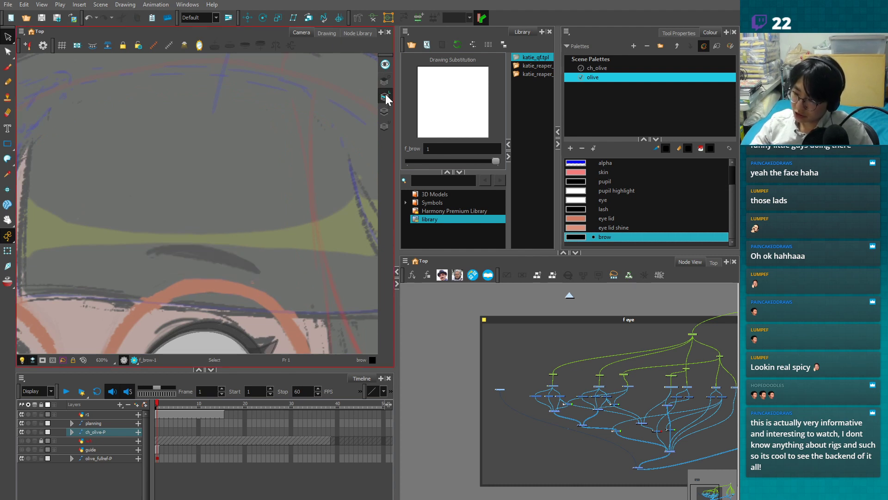
{"action": "key", "text": "ctrl+z"}
- Draw a four-sided outline over the forehead directly above the eyebrow on the Line Art layer
{"action": "left_click", "coordinate": [319, 175]}
{"action": "left_click_drag", "start_coordinate": [731, 220], "coordinate": [732, 180]}
{"action": "left_click", "coordinate": [317, 184]}
{"action": "key", "text": "2"}
{"action": "key", "text": "alt+k"}
{"action": "mouse_move", "coordinate": [177, 130]}
{"action": "left_mouse_down"}
{"action": "mouse_move", "coordinate": [308, 145]}
{"action": "mouse_move", "coordinate": [301, 190]}
{"action": "mouse_move", "coordinate": [267, 233]}
{"action": "left_mouse_up"}
- Attach the lower corners of the outline to the two ends of the eyebrow and reposition its upper corners
{"action": "key", "text": "alt+q"}
{"action": "mouse_move", "coordinate": [176, 130]}
{"action": "left_mouse_down"}
{"action": "mouse_move", "coordinate": [159, 237]}
{"action": "mouse_move", "coordinate": [153, 194]}
{"action": "mouse_move", "coordinate": [158, 236]}
{"action": "left_mouse_up"}
{"action": "key", "text": "2"}
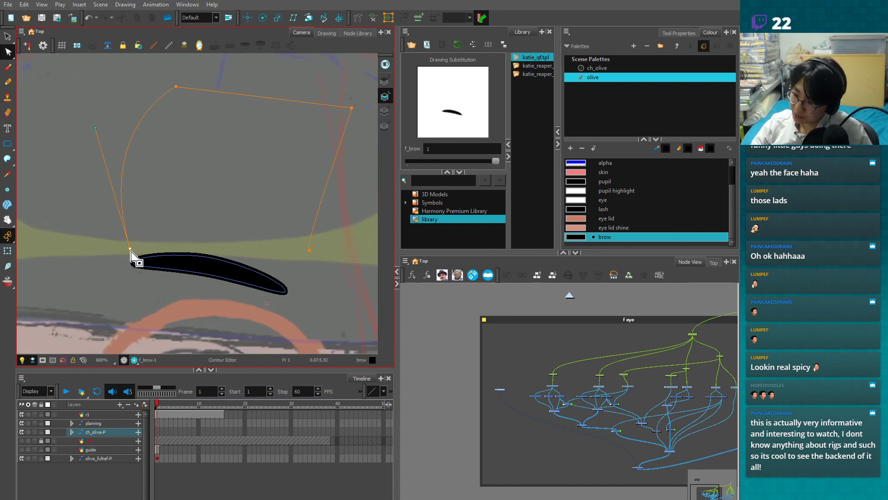
{"action": "key", "text": "space"}
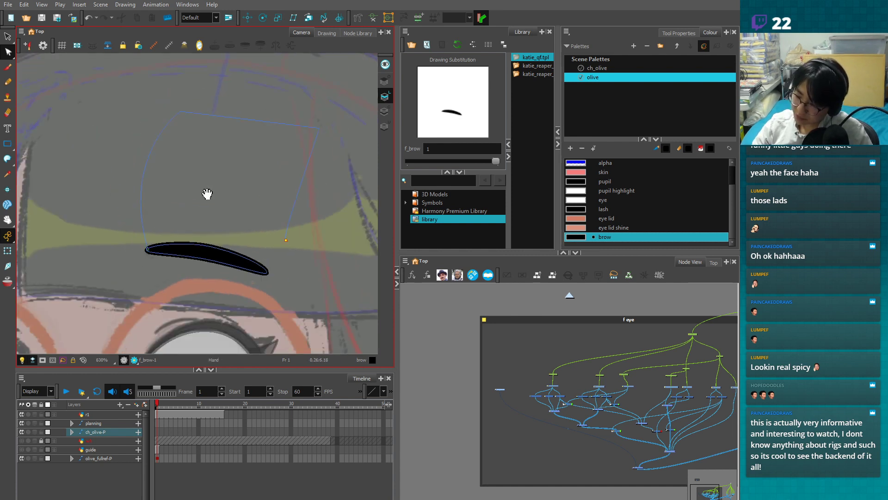
{"action": "left_click_drag", "start_coordinate": [207, 193], "coordinate": [194, 232]}
{"action": "left_click_drag", "start_coordinate": [166, 151], "coordinate": [153, 145]}
{"action": "left_click_drag", "start_coordinate": [306, 167], "coordinate": [303, 154]}
{"action": "left_click_drag", "start_coordinate": [273, 279], "coordinate": [252, 308]}
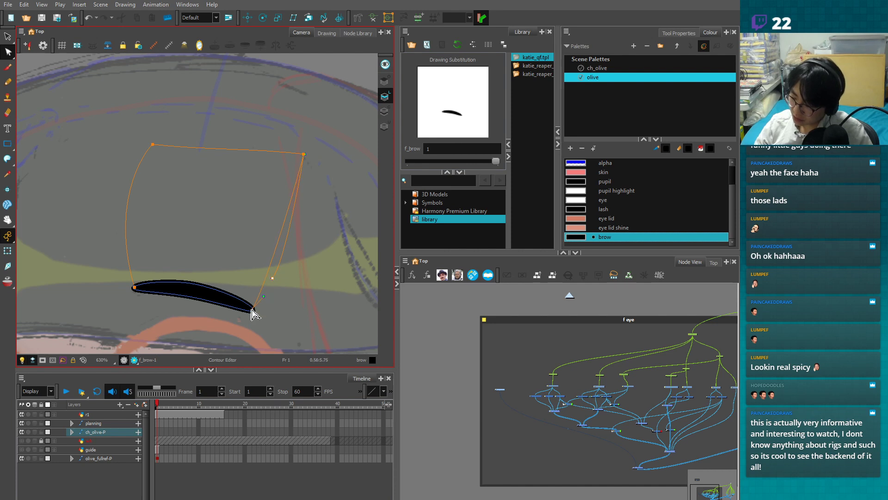
- Raise and spread the outline's upper corners towards the top of the hair, widening the area above the eyebrow
{"action": "key", "text": "1"}
{"action": "key", "text": "1"}
{"action": "key", "text": "1"}
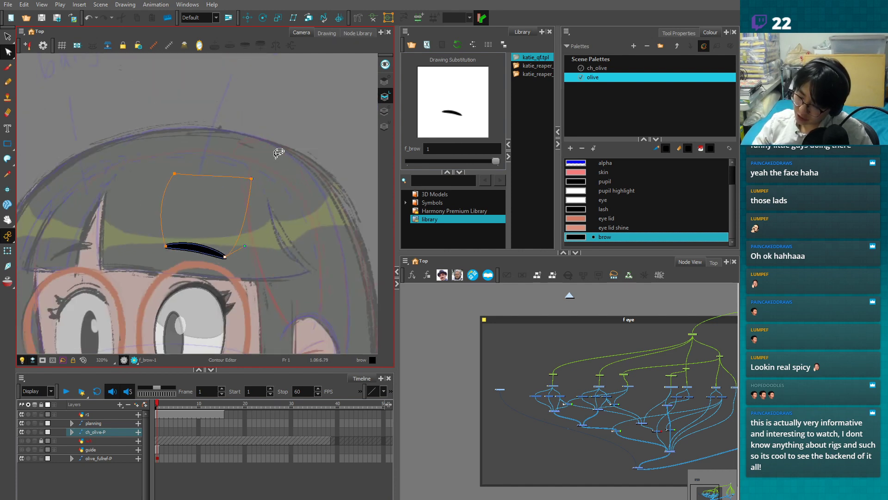
{"action": "left_click_drag", "start_coordinate": [174, 174], "coordinate": [158, 188]}
{"action": "left_click", "coordinate": [175, 174], "text": "alt"}
{"action": "left_click", "coordinate": [251, 179], "text": "alt"}
{"action": "left_click_drag", "start_coordinate": [251, 178], "coordinate": [277, 188]}
{"action": "left_click_drag", "start_coordinate": [174, 174], "coordinate": [173, 152]}
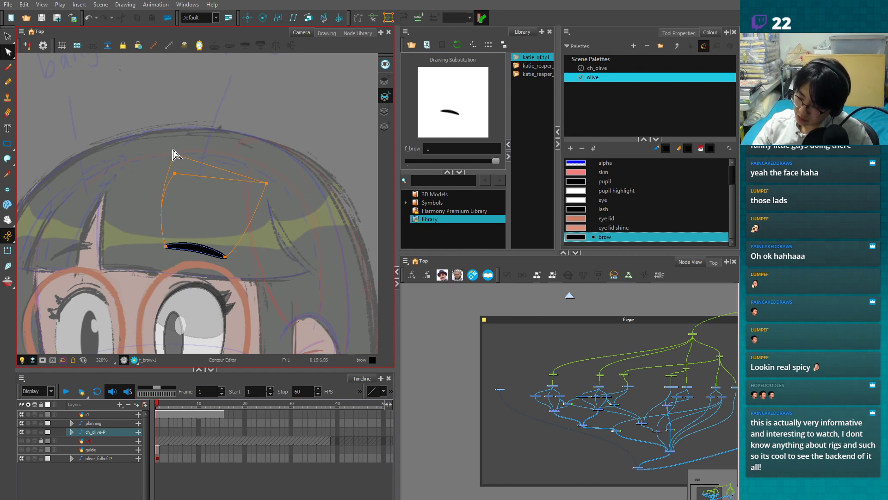
{"action": "left_click_drag", "start_coordinate": [268, 188], "coordinate": [274, 167]}
{"action": "key", "text": "2"}
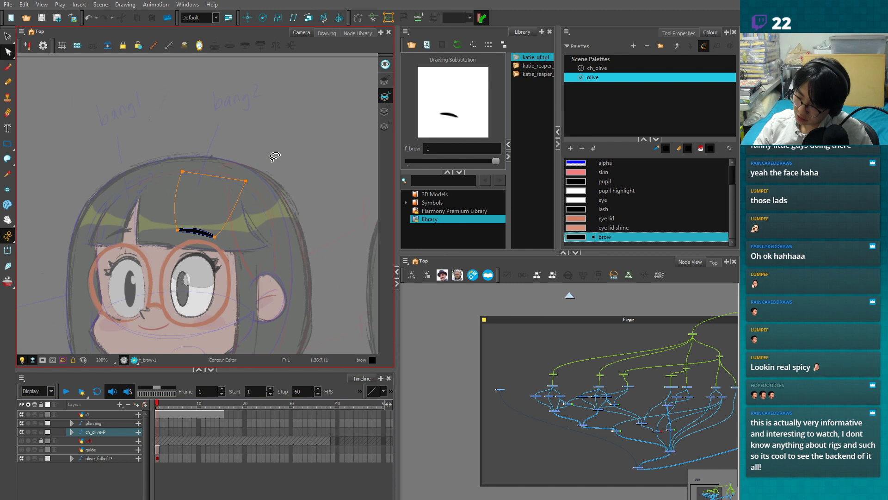
{"action": "key", "text": "1"}
{"action": "key", "text": "1"}
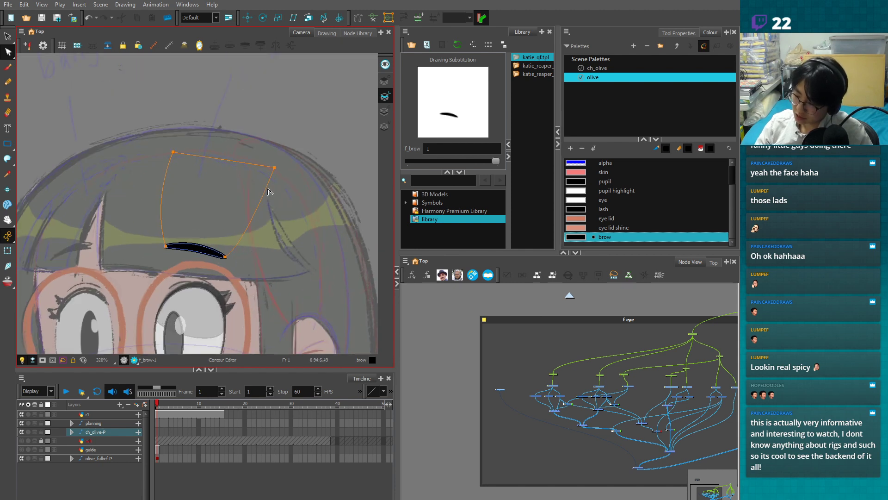
- Nudge the outline's upper front corner outwards and fill the area above the eyebrow with the cutter colour
{"action": "scroll", "coordinate": [674, 204], "scroll_direction": "up", "scroll_amount": 3}
{"action": "left_click", "coordinate": [577, 173]}
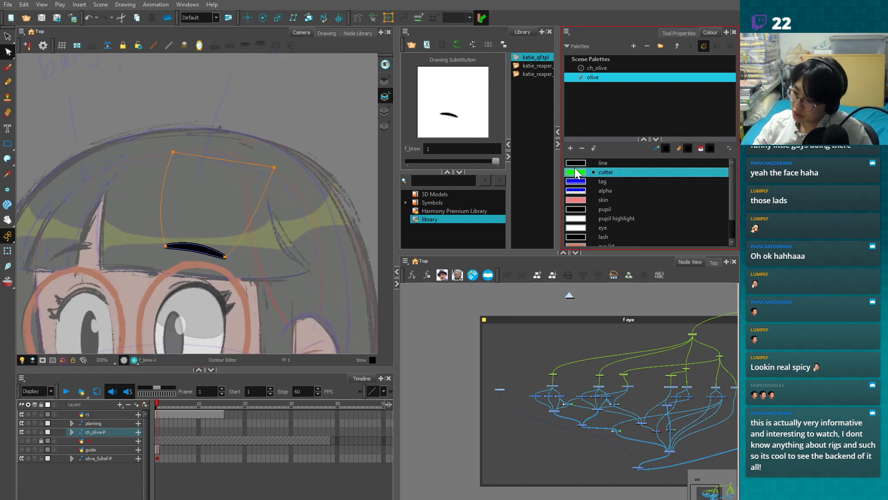
{"action": "left_click_drag", "start_coordinate": [173, 152], "coordinate": [169, 149]}
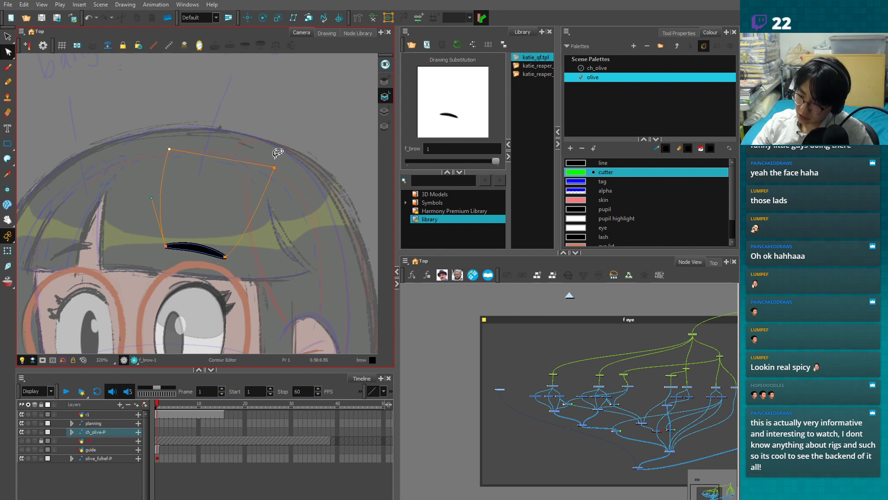
{"action": "key", "text": "alt+i"}
{"action": "left_click", "coordinate": [245, 198]}
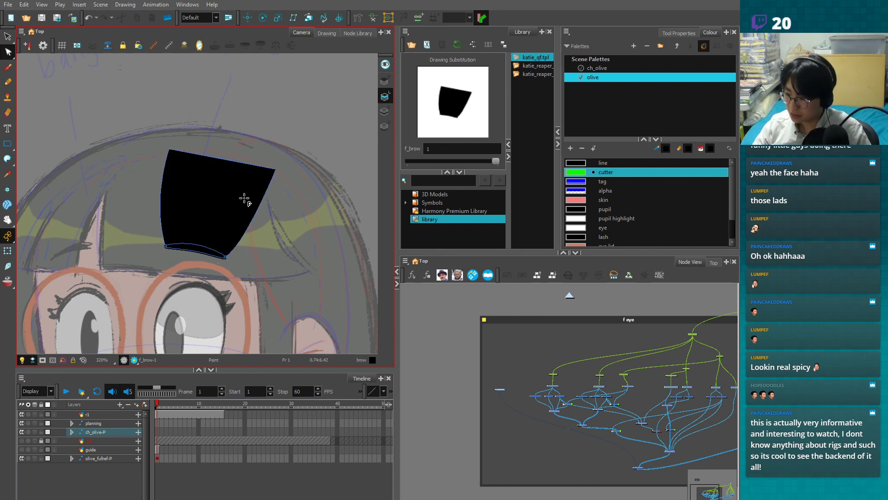
{"action": "left_click", "coordinate": [575, 172]}
{"action": "left_click", "coordinate": [237, 196]}
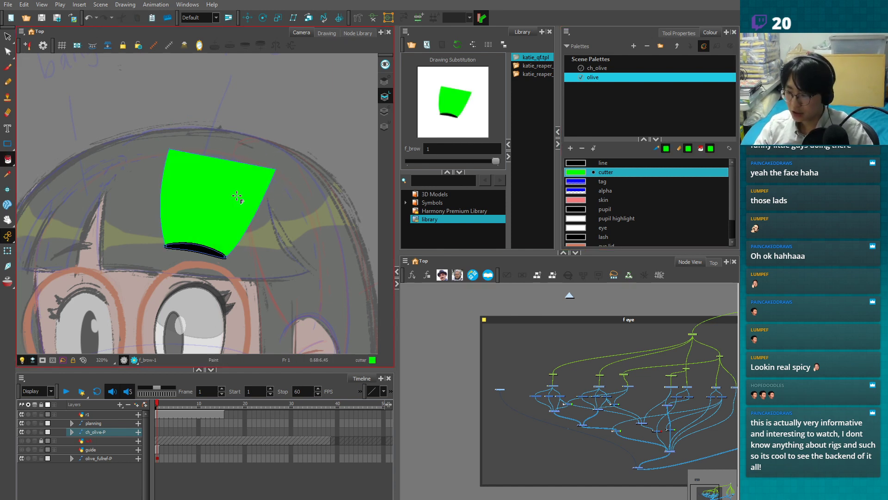
- Move the green cutter shape of the f_brow drawing from the Line Art layer to the Underlay layer
{"action": "key", "text": "alt+s"}
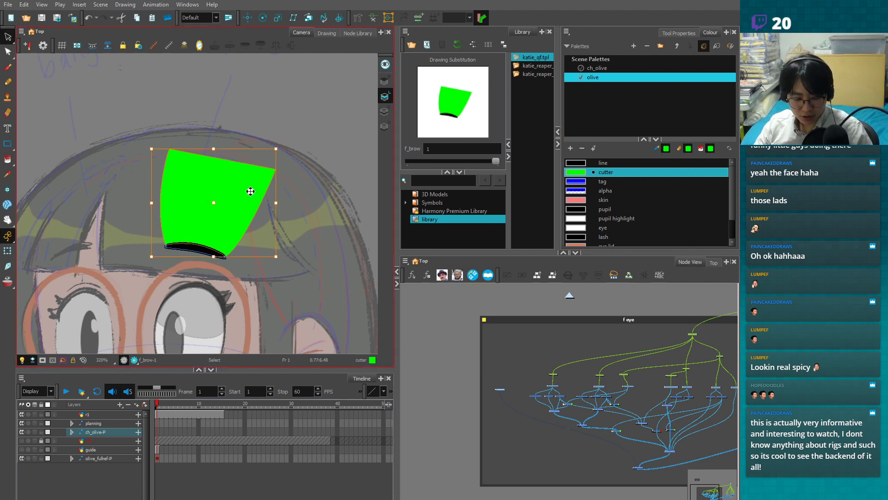
{"action": "key", "text": "Delete"}
{"action": "left_click", "coordinate": [384, 126]}
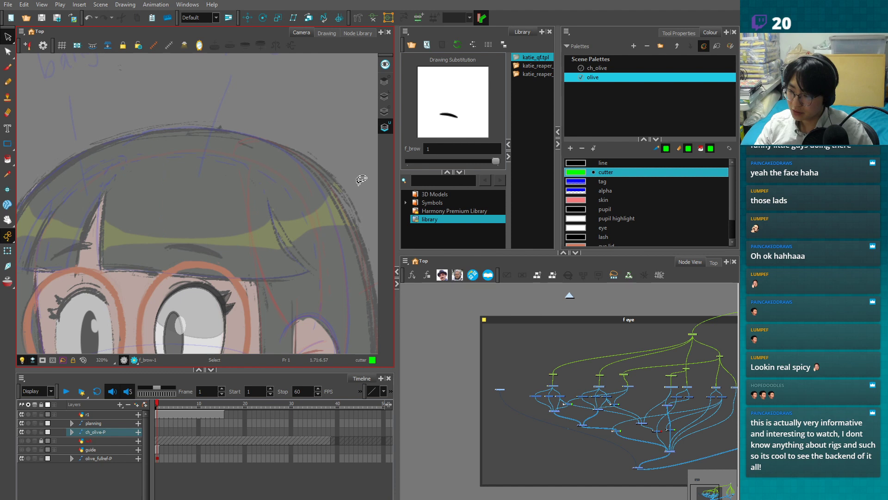
{"action": "key", "text": "ctrl+z"}
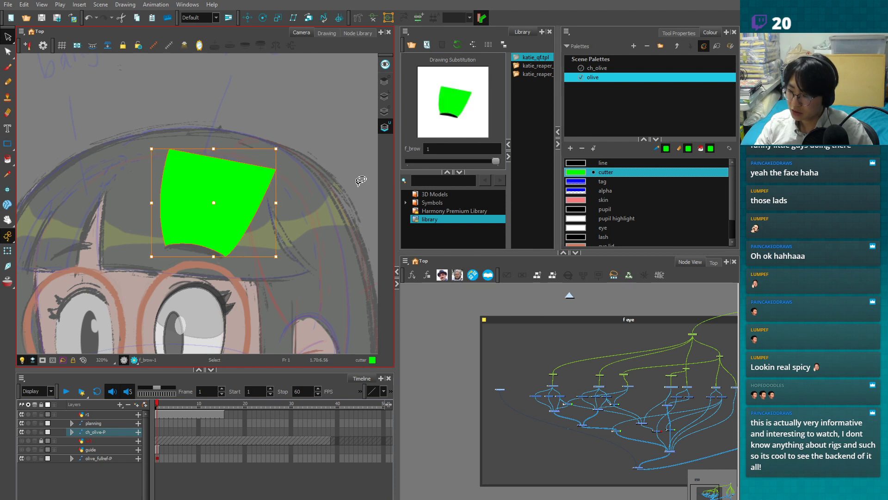
{"action": "left_click", "coordinate": [385, 96]}
{"action": "left_click", "coordinate": [7, 251]}
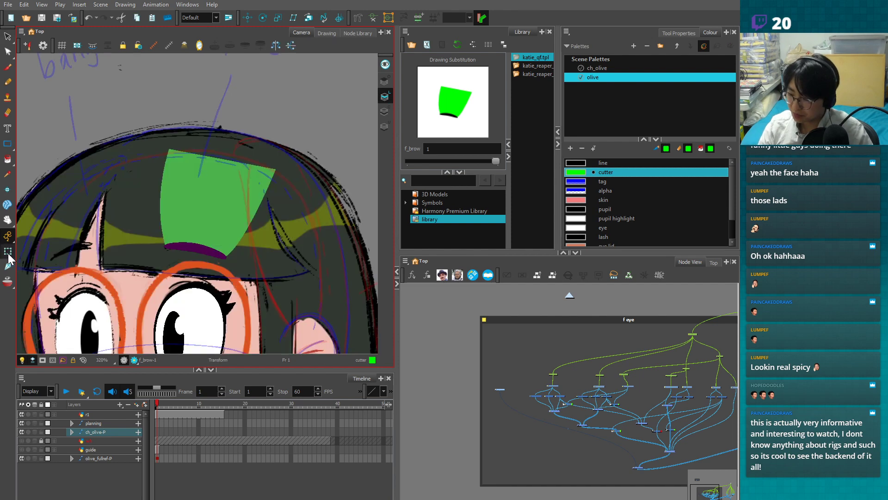
- Show the locked layer above the guide layer in the timeline to fade the reference artwork behind the rig
{"action": "scroll", "coordinate": [317, 301], "scroll_direction": "up", "scroll_amount": 3}
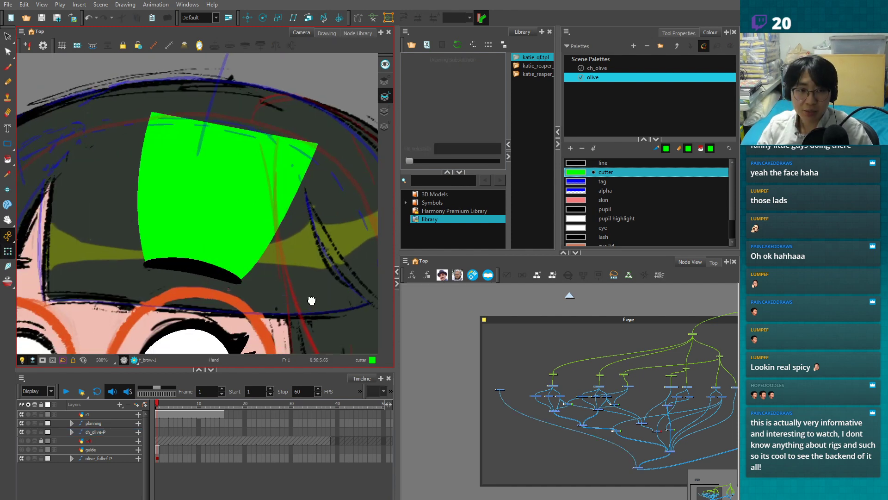
{"action": "scroll", "coordinate": [296, 231], "scroll_direction": "down", "scroll_amount": 3}
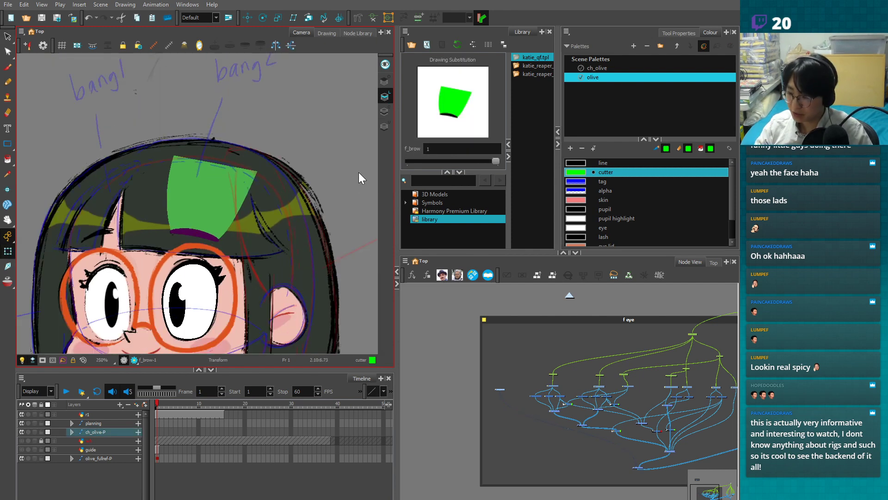
{"action": "left_click", "coordinate": [60, 429]}
{"action": "left_click", "coordinate": [22, 441]}
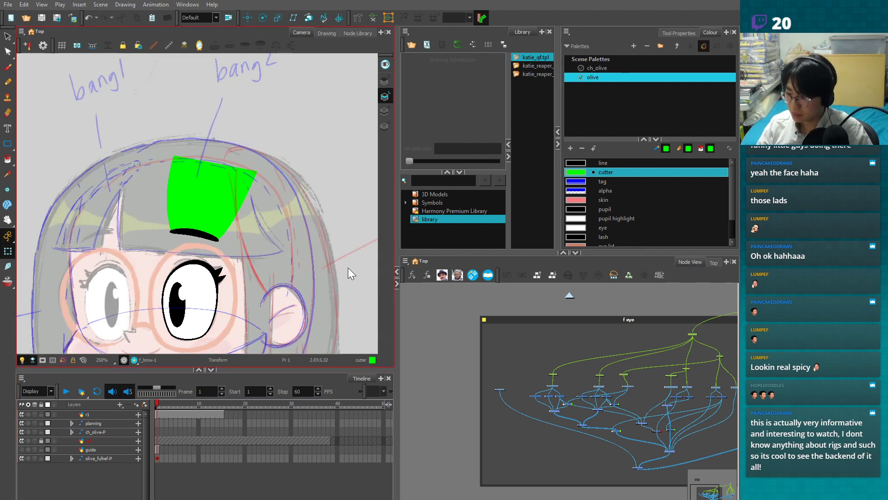
{"action": "left_click", "coordinate": [206, 229]}
{"action": "scroll", "coordinate": [206, 229], "scroll_direction": "up", "scroll_amount": 2}
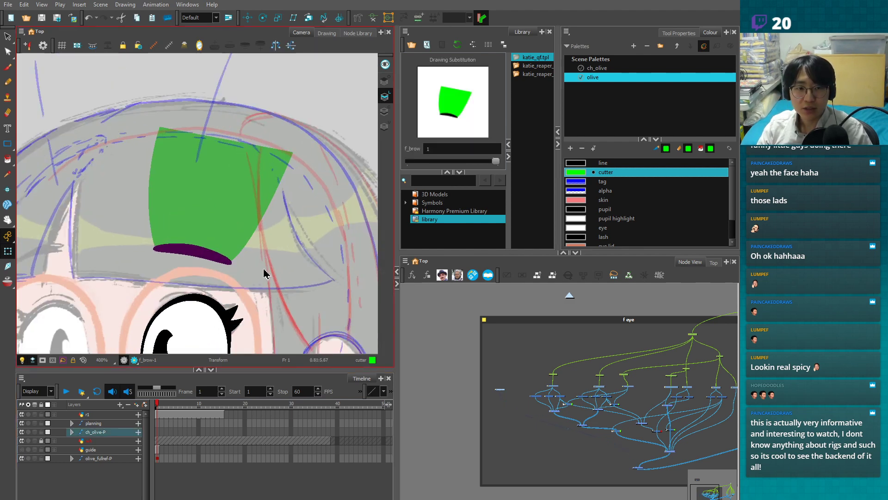
{"action": "left_click", "coordinate": [262, 275]}
- Widen the node view and copy the Line-Art and Underlay-Layer nodes from the backdrop of utility nodes
{"action": "left_click", "coordinate": [517, 439]}
{"action": "scroll", "coordinate": [530, 451], "scroll_direction": "up", "scroll_amount": 2}
{"action": "left_click_drag", "start_coordinate": [524, 430], "coordinate": [510, 486]}
{"action": "scroll", "coordinate": [515, 481], "scroll_direction": "up", "scroll_amount": 3}
{"action": "left_click_drag", "start_coordinate": [576, 419], "coordinate": [555, 497]}
{"action": "scroll", "coordinate": [611, 407], "scroll_direction": "down", "scroll_amount": 2}
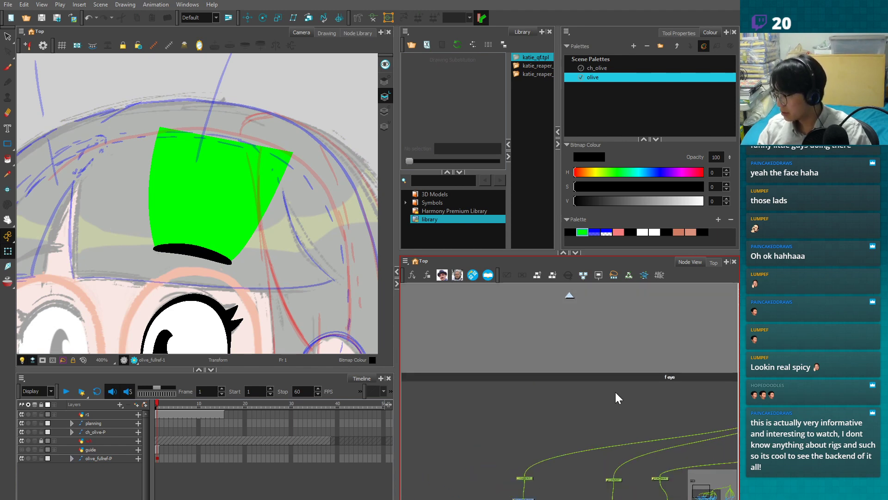
{"action": "left_click_drag", "start_coordinate": [396, 384], "coordinate": [373, 384]}
{"action": "left_click_drag", "start_coordinate": [496, 387], "coordinate": [535, 428]}
{"action": "scroll", "coordinate": [535, 428], "scroll_direction": "down", "scroll_amount": 2}
{"action": "left_click", "coordinate": [703, 494]}
{"action": "left_click_drag", "start_coordinate": [570, 470], "coordinate": [584, 408]}
{"action": "scroll", "coordinate": [583, 401], "scroll_direction": "up", "scroll_amount": 8}
{"action": "left_click_drag", "start_coordinate": [545, 384], "coordinate": [551, 436]}
{"action": "scroll", "coordinate": [548, 432], "scroll_direction": "up", "scroll_amount": 1}
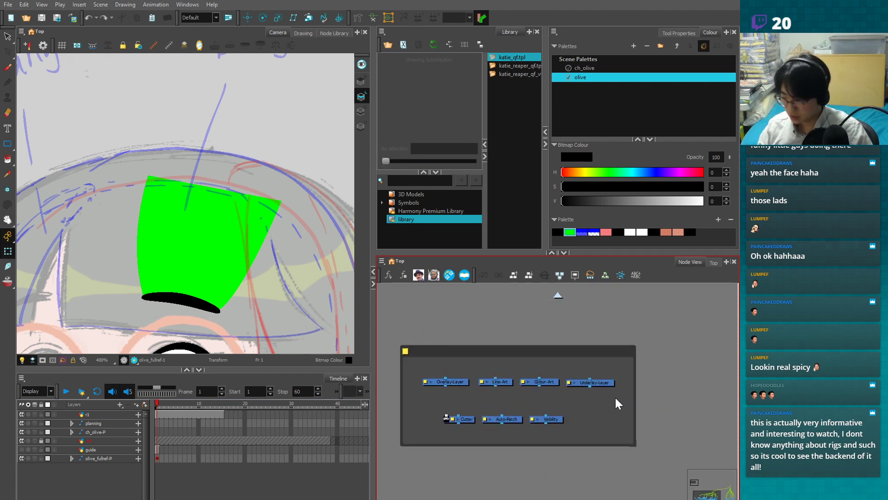
{"action": "left_click", "coordinate": [496, 382]}
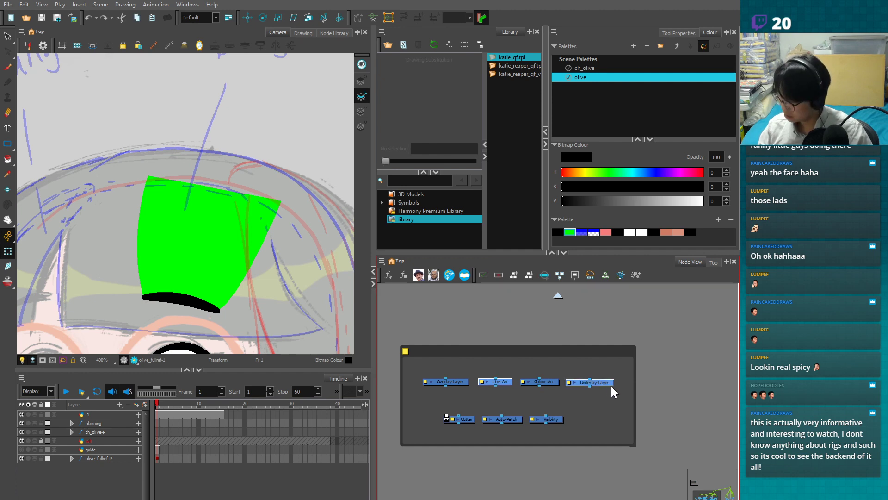
{"action": "key", "text": "ctrl+v"}
- Paste the two layer nodes into the f eye backdrop and connect Line-Art between the f_brow drawing and the composite
{"action": "key", "text": "2"}
{"action": "left_click_drag", "start_coordinate": [723, 422], "coordinate": [510, 483]}
{"action": "key", "text": "2"}
{"action": "key", "text": "2"}
{"action": "key", "text": "2"}
{"action": "left_click_drag", "start_coordinate": [510, 483], "coordinate": [474, 413]}
{"action": "key", "text": "2"}
{"action": "key", "text": "2"}
{"action": "left_click", "coordinate": [487, 402]}
{"action": "left_click", "coordinate": [529, 423]}
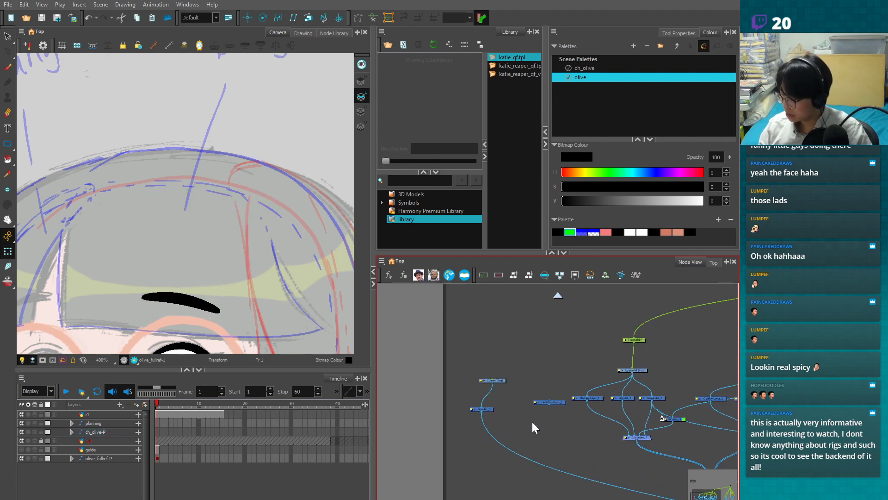
- Connect the f_brow drawing to the pasted Underlay-Layer node and add a parent peg above the drawing
{"action": "key", "text": "1"}
{"action": "left_click_drag", "start_coordinate": [611, 466], "coordinate": [559, 413]}
{"action": "left_click_drag", "start_coordinate": [440, 327], "coordinate": [461, 392]}
{"action": "left_click", "coordinate": [420, 372]}
{"action": "key", "text": "ctrl+p"}
- Duplicate an existing cutter node and place the copy between the eye composite and the final composite below it
{"action": "key", "text": "1"}
{"action": "left_click_drag", "start_coordinate": [624, 464], "coordinate": [549, 414]}
{"action": "left_click_drag", "start_coordinate": [692, 453], "coordinate": [594, 448]}
{"action": "key", "text": "1"}
{"action": "left_click_drag", "start_coordinate": [533, 420], "coordinate": [507, 436]}
{"action": "left_click", "coordinate": [605, 430]}
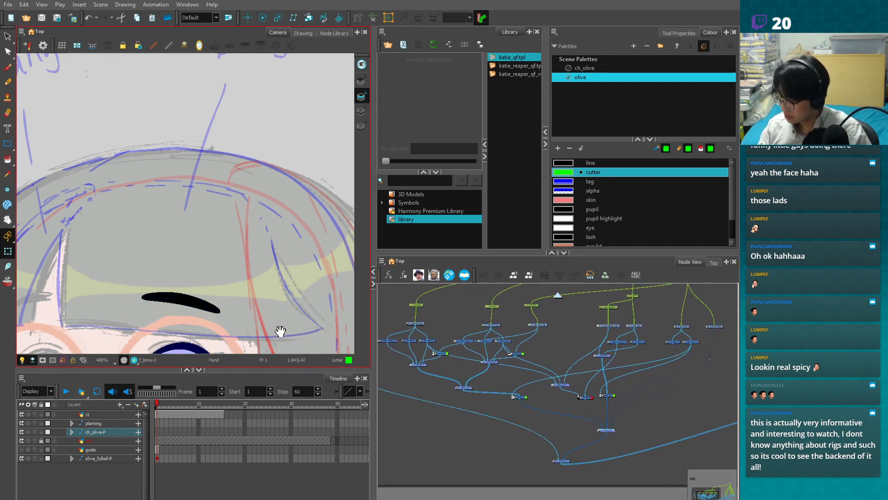
{"action": "left_click_drag", "start_coordinate": [285, 343], "coordinate": [285, 207]}
{"action": "left_click_drag", "start_coordinate": [571, 459], "coordinate": [539, 471]}
{"action": "left_click", "coordinate": [589, 398]}
{"action": "key", "text": "ctrl+c"}
{"action": "key", "text": "ctrl+v"}
{"action": "left_click_drag", "start_coordinate": [672, 428], "coordinate": [547, 442]}
{"action": "scroll", "coordinate": [636, 420], "scroll_direction": "down", "scroll_amount": 1}
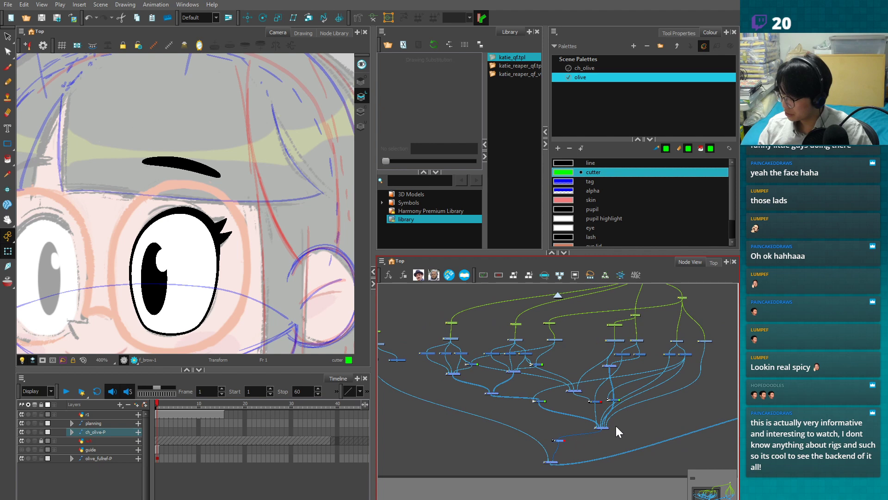
- Wire the eye composite and the eyebrow's Underlay-Layer output into the duplicated cutter node
{"action": "left_click", "coordinate": [600, 425]}
{"action": "scroll", "coordinate": [596, 426], "scroll_direction": "down", "scroll_amount": 1}
{"action": "left_click", "coordinate": [559, 456]}
{"action": "mouse_move", "coordinate": [428, 369]}
{"action": "left_mouse_down"}
{"action": "mouse_move", "coordinate": [562, 437]}
{"action": "mouse_move", "coordinate": [553, 455]}
{"action": "left_mouse_up"}
{"action": "left_click", "coordinate": [414, 353]}
{"action": "left_click", "coordinate": [435, 344]}
{"action": "scroll", "coordinate": [435, 344], "scroll_direction": "up", "scroll_amount": 5}
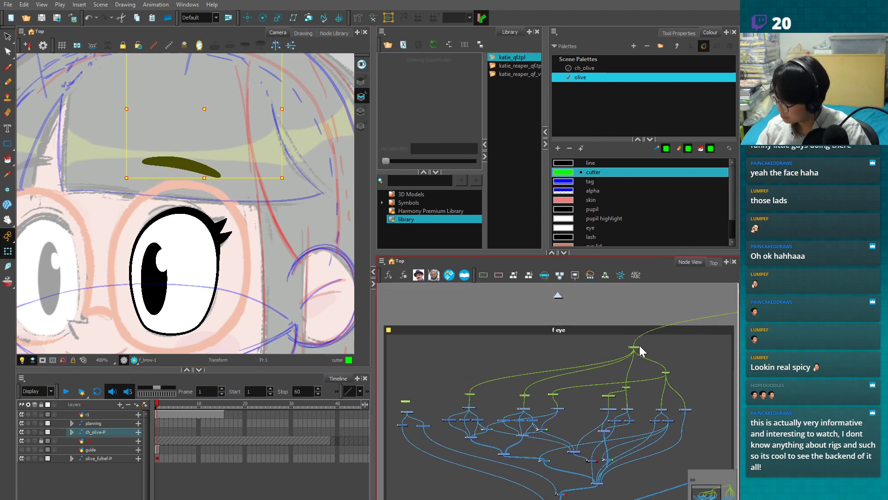
- Add a parent peg above the front eye's top peg and name it f_eye_master-P
{"action": "left_click", "coordinate": [635, 346]}
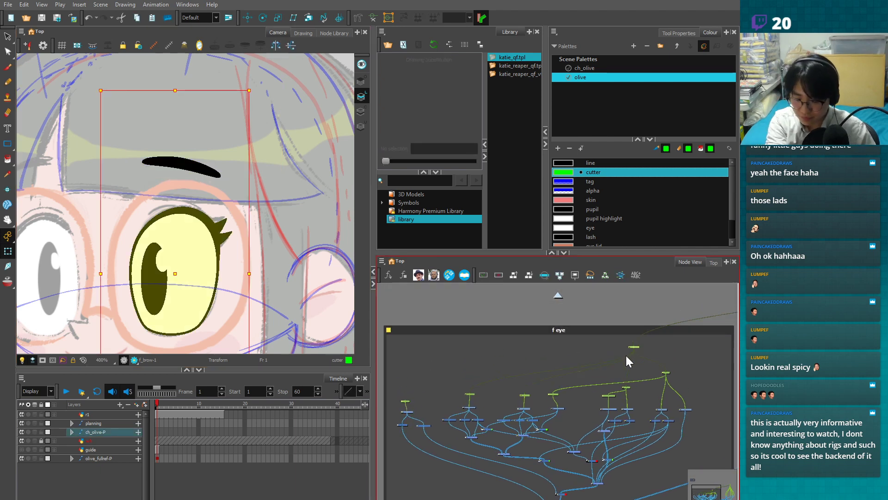
{"action": "key", "text": "ctrl+p"}
{"action": "left_click_drag", "start_coordinate": [637, 338], "coordinate": [640, 338]}
{"action": "left_click", "coordinate": [639, 339]}
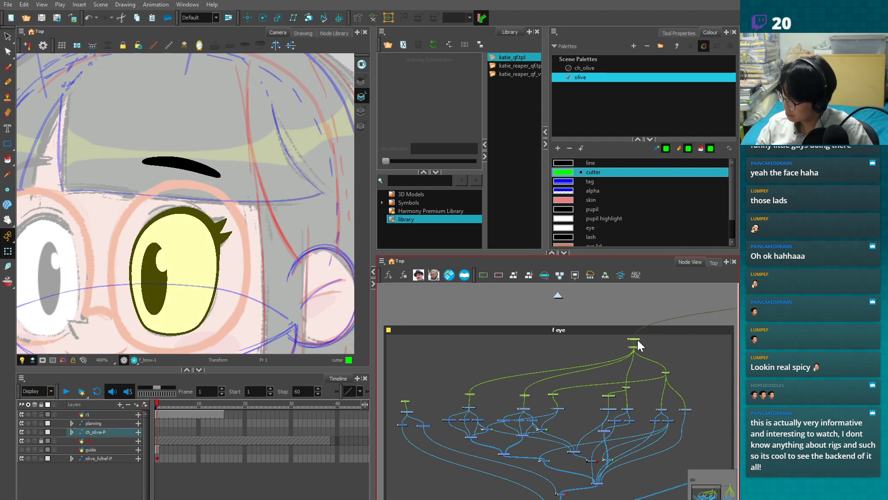
{"action": "double_click", "coordinate": [640, 339]}
{"action": "left_click_drag", "start_coordinate": [321, 226], "coordinate": [333, 225]}
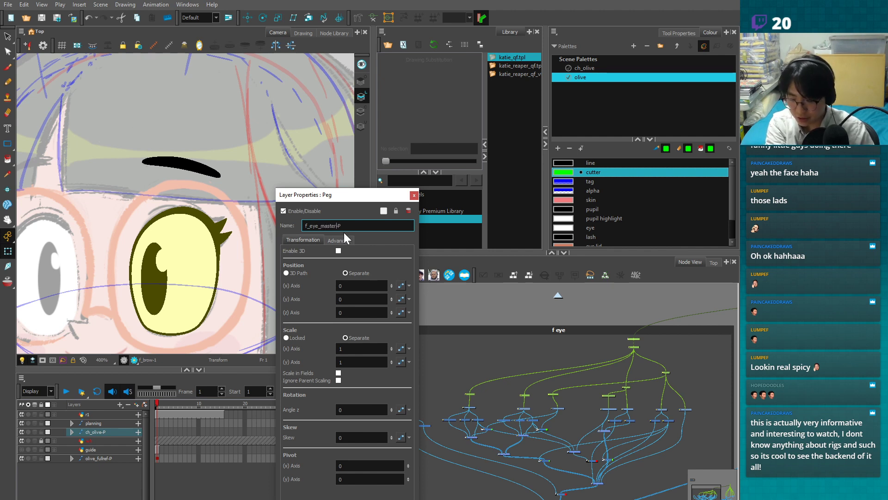
{"action": "left_click", "coordinate": [413, 195]}
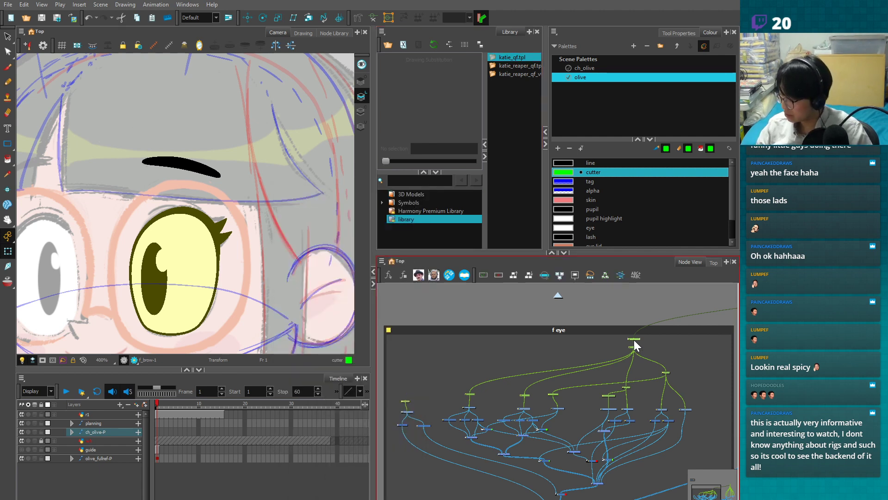
- Connect the eyebrow's peg to f_eye_master-P and centre the master peg above the eye's node hierarchy
{"action": "left_click_drag", "start_coordinate": [405, 400], "coordinate": [405, 401]}
{"action": "left_click_drag", "start_coordinate": [638, 339], "coordinate": [618, 338]}
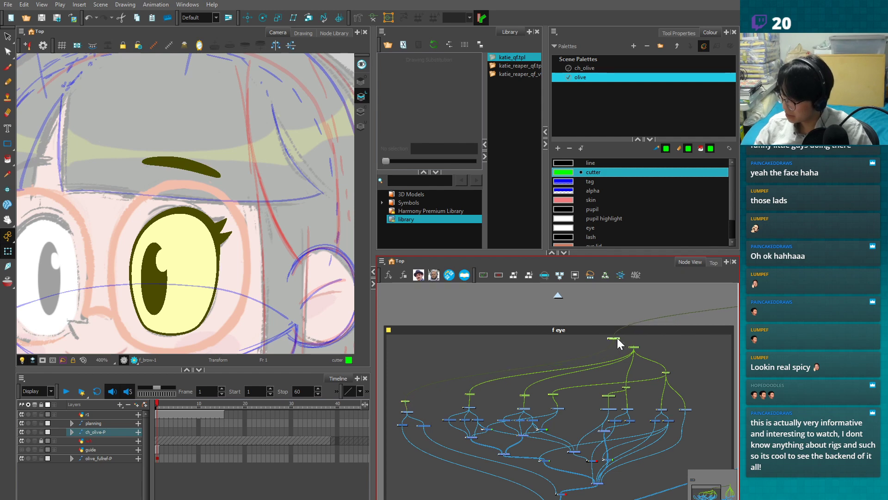
{"action": "key", "text": "1"}
{"action": "key", "text": "1"}
{"action": "left_click_drag", "start_coordinate": [678, 403], "coordinate": [624, 367]}
{"action": "left_click_drag", "start_coordinate": [633, 455], "coordinate": [644, 478]}
{"action": "left_click_drag", "start_coordinate": [631, 316], "coordinate": [629, 307]}
{"action": "left_click_drag", "start_coordinate": [548, 321], "coordinate": [556, 311]}
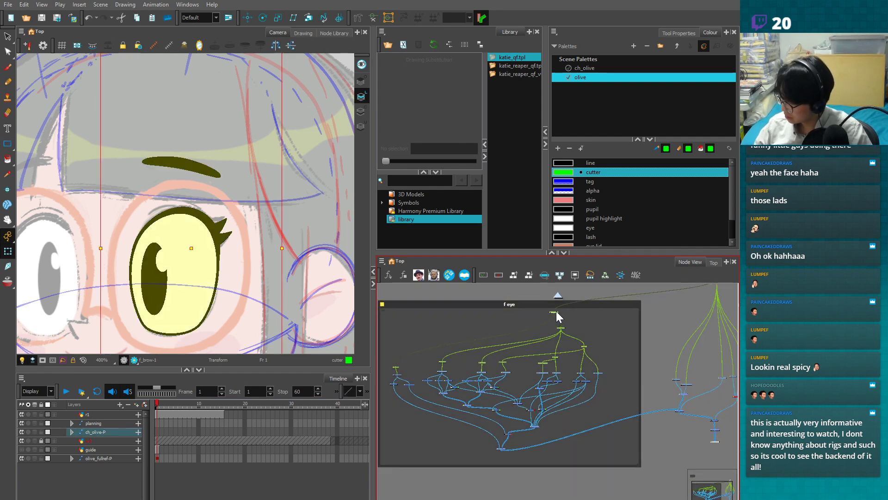
{"action": "left_click", "coordinate": [583, 320]}
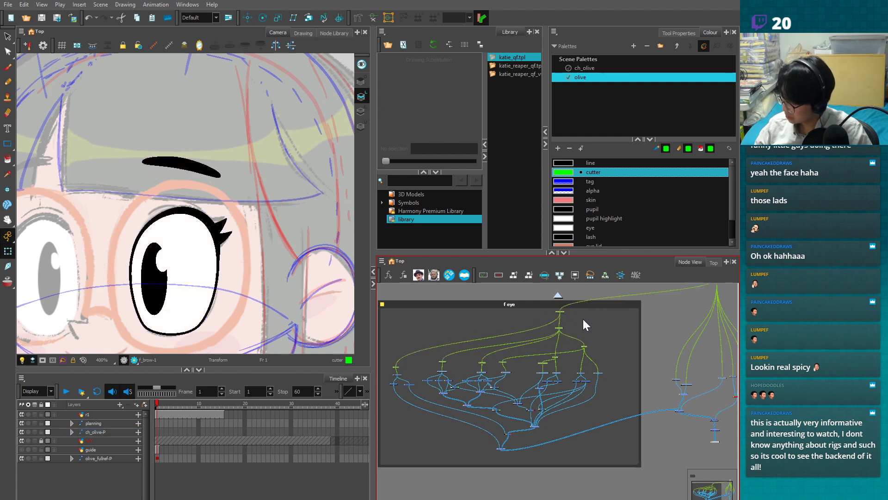
- Place the f_brow drawing's rotation pivot at the centre of the eyebrow
{"action": "left_click", "coordinate": [396, 366]}
{"action": "key", "text": "1"}
{"action": "left_click_drag", "start_coordinate": [259, 185], "coordinate": [256, 192]}
{"action": "left_click", "coordinate": [263, 17]}
{"action": "key", "text": "2"}
{"action": "left_click", "coordinate": [393, 374]}
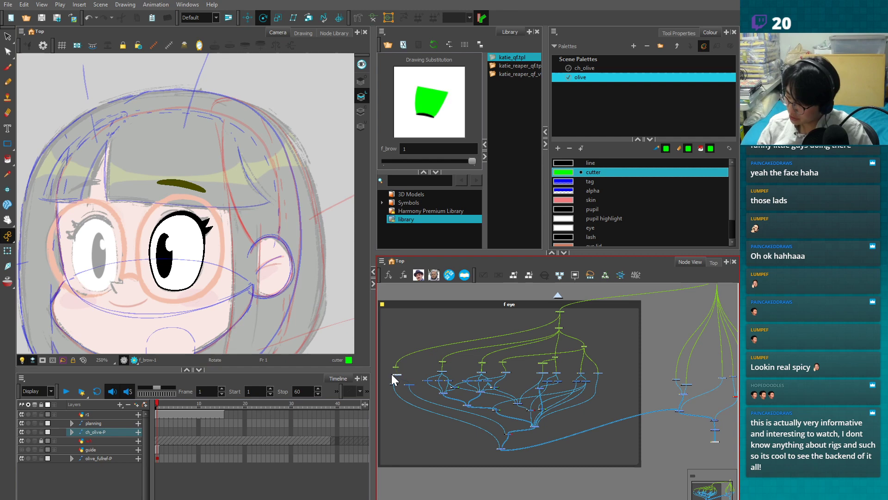
{"action": "key", "text": "2"}
{"action": "key", "text": "2"}
{"action": "key", "text": "2"}
{"action": "key", "text": "2"}
{"action": "key", "text": "2"}
{"action": "key", "text": "2"}
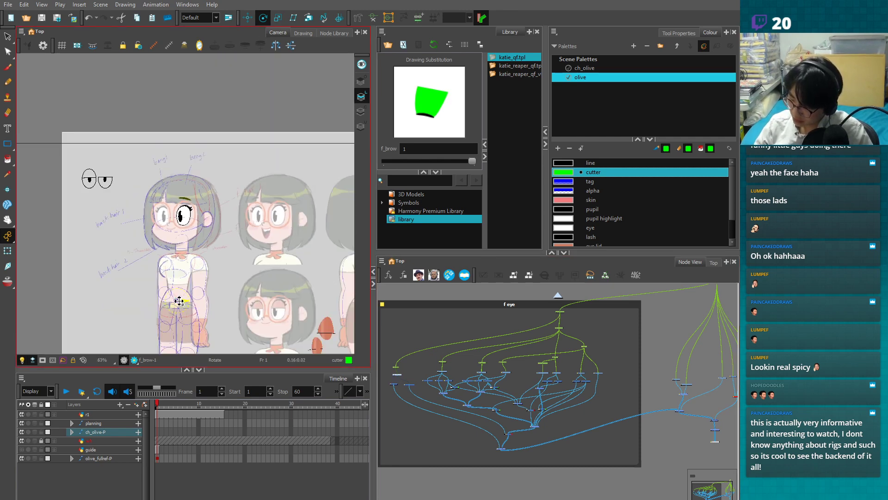
{"action": "key", "text": "1"}
{"action": "key", "text": "1"}
{"action": "key", "text": "1"}
{"action": "key", "text": "1"}
{"action": "key", "text": "1"}
{"action": "key", "text": "1"}
{"action": "key", "text": "1"}
{"action": "key", "text": "1"}
{"action": "key", "text": "1"}
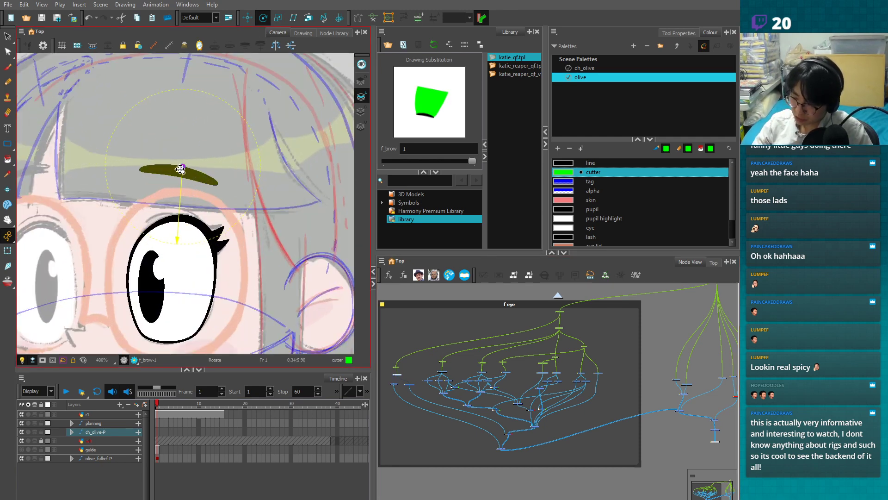
- Move the eyebrow with the Transform tool down onto the upper edge of the eye to test the cutter
{"action": "left_click", "coordinate": [7, 251]}
{"action": "left_click", "coordinate": [451, 322]}
{"action": "left_click", "coordinate": [199, 180]}
{"action": "key", "text": "2"}
{"action": "key", "text": "2"}
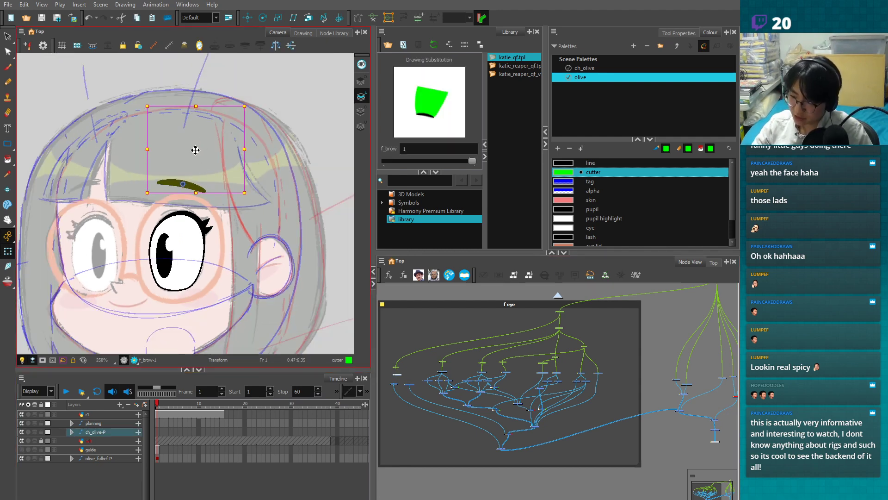
{"action": "left_click", "coordinate": [315, 109]}
{"action": "left_click", "coordinate": [188, 184]}
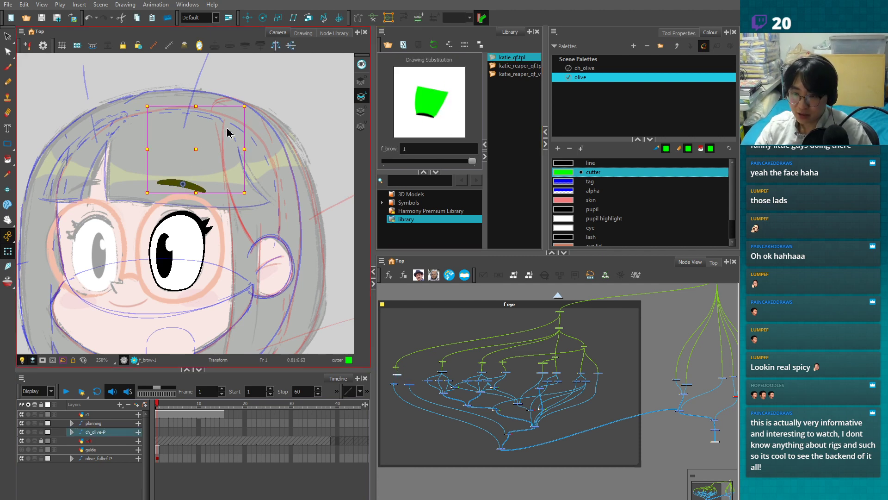
{"action": "left_click_drag", "start_coordinate": [194, 151], "coordinate": [193, 191]}
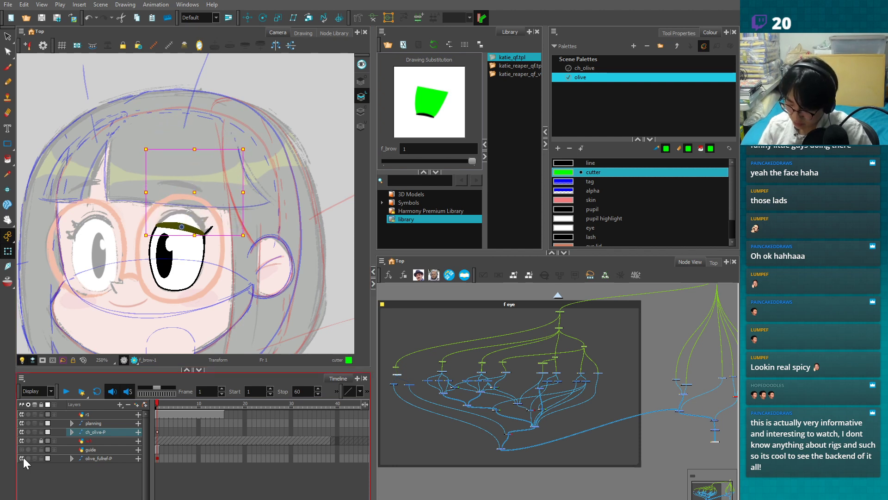
- Disable the olive_fullref reference drawing and its peg in the node view
{"action": "key", "text": "ctrl+shift+e"}
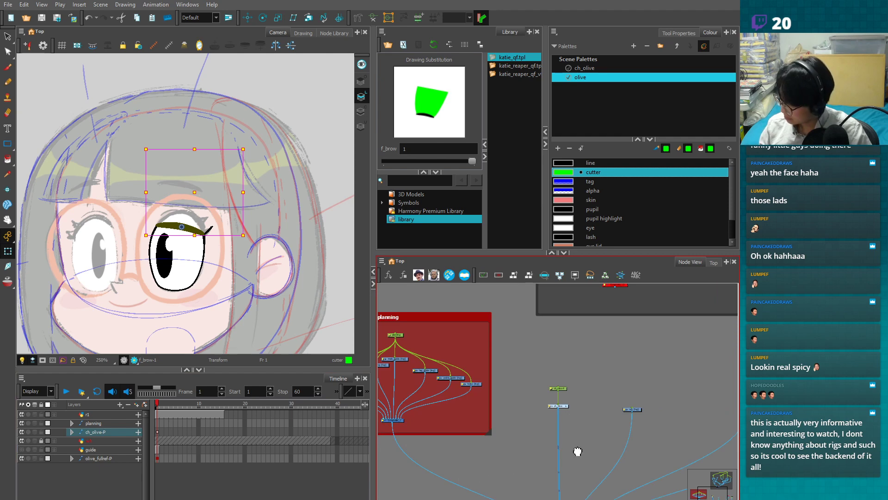
{"action": "left_click_drag", "start_coordinate": [585, 454], "coordinate": [431, 461]}
{"action": "left_click_drag", "start_coordinate": [672, 401], "coordinate": [625, 434]}
{"action": "key", "text": "d"}
{"action": "left_click", "coordinate": [665, 439]}
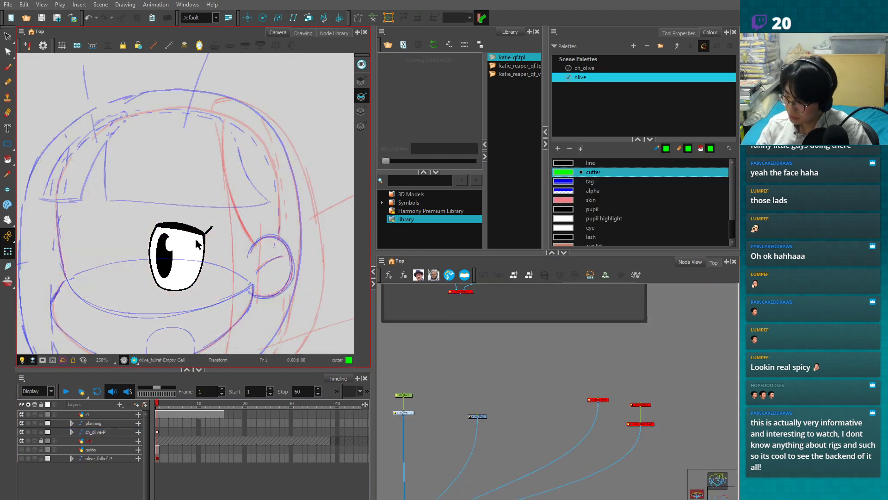
- Tilt the eyebrow down towards the outer corner of the eye, shifting it over the lashes to test the masking
{"action": "left_click", "coordinate": [191, 225]}
{"action": "left_click_drag", "start_coordinate": [196, 189], "coordinate": [198, 183]}
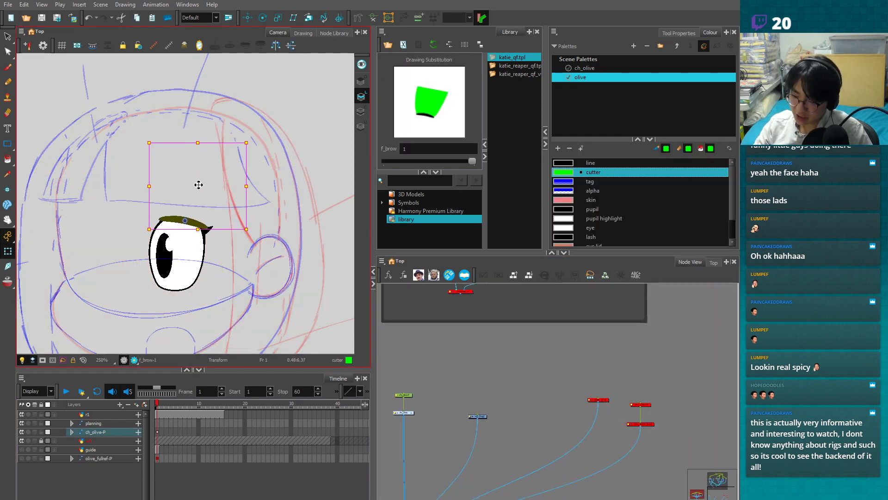
{"action": "left_click_drag", "start_coordinate": [250, 147], "coordinate": [270, 116]}
{"action": "left_click_drag", "start_coordinate": [204, 167], "coordinate": [200, 191]}
{"action": "left_click_drag", "start_coordinate": [272, 146], "coordinate": [283, 175]}
{"action": "mouse_move", "coordinate": [210, 200]}
{"action": "left_mouse_down"}
{"action": "mouse_move", "coordinate": [212, 162]}
{"action": "mouse_move", "coordinate": [210, 192]}
{"action": "left_mouse_up"}
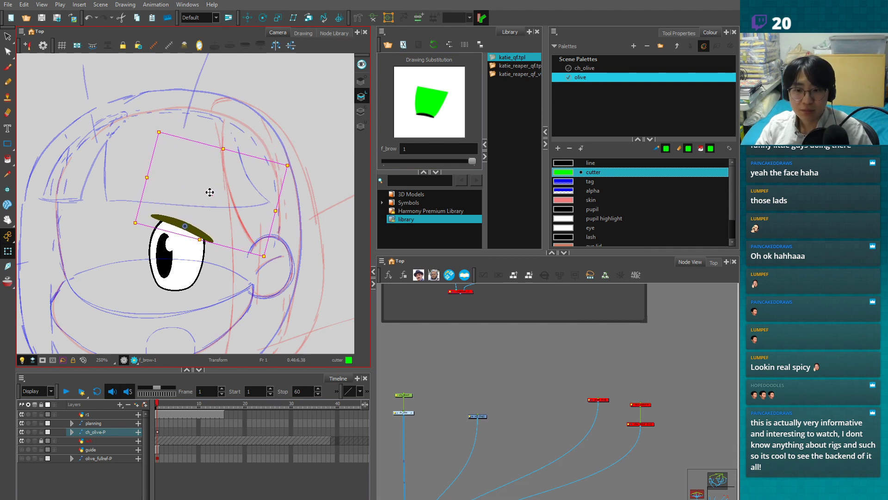
- Raise the tilted eyebrow clear of the eye so that it sits just above the lashes
{"action": "mouse_move", "coordinate": [210, 193]}
{"action": "left_mouse_down"}
{"action": "mouse_move", "coordinate": [218, 165]}
{"action": "mouse_move", "coordinate": [207, 200]}
{"action": "mouse_move", "coordinate": [215, 170]}
{"action": "left_mouse_up"}
{"action": "left_click", "coordinate": [209, 227]}
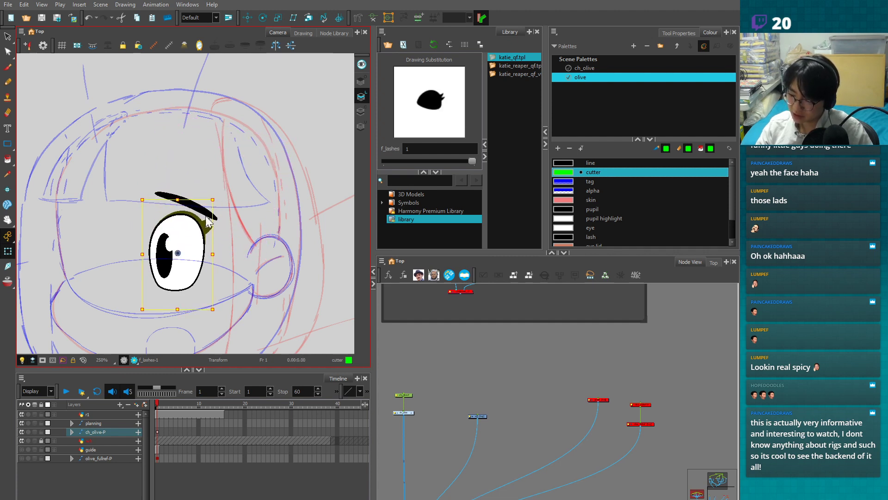
{"action": "left_click", "coordinate": [202, 208]}
{"action": "left_click", "coordinate": [207, 211]}
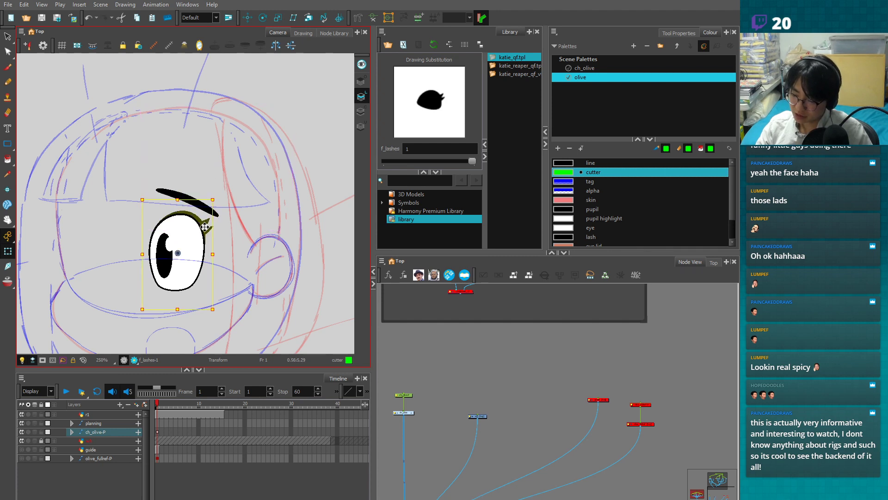
{"action": "left_click", "coordinate": [207, 212]}
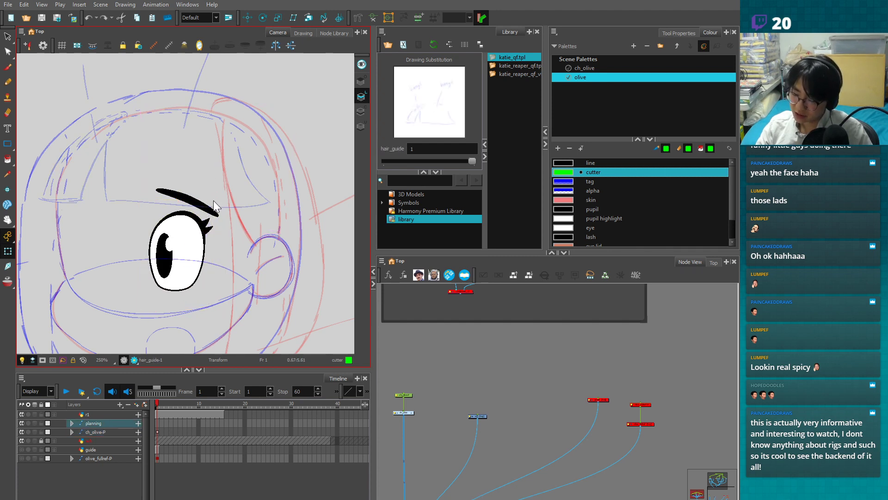
- Rotate the eyebrow the opposite way and lower it onto the lashes as a frown to test the masking
{"action": "left_click", "coordinate": [196, 195]}
{"action": "mouse_move", "coordinate": [217, 168]}
{"action": "left_mouse_down"}
{"action": "mouse_move", "coordinate": [216, 193]}
{"action": "mouse_move", "coordinate": [222, 153]}
{"action": "mouse_move", "coordinate": [216, 173]}
{"action": "mouse_move", "coordinate": [214, 158]}
{"action": "left_mouse_up"}
{"action": "left_click", "coordinate": [205, 229]}
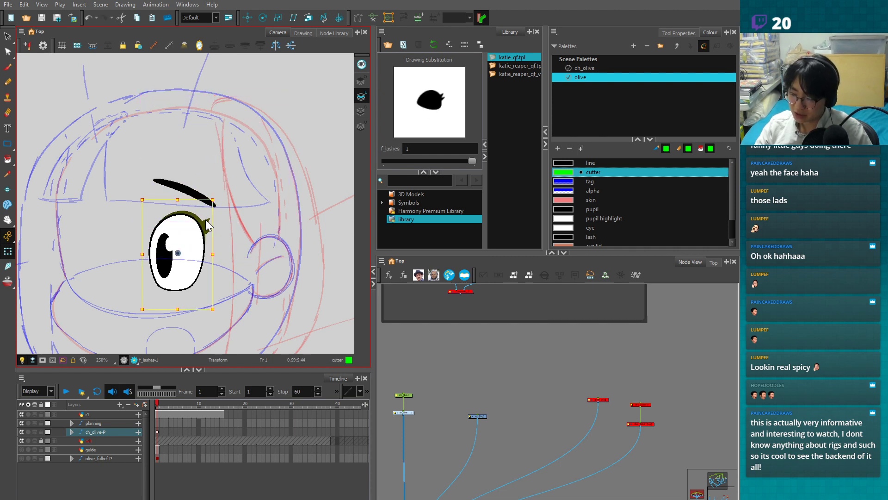
{"action": "left_click", "coordinate": [196, 195]}
{"action": "left_click_drag", "start_coordinate": [207, 162], "coordinate": [204, 210]}
{"action": "left_click_drag", "start_coordinate": [280, 145], "coordinate": [217, 169]}
{"action": "mouse_move", "coordinate": [195, 201]}
{"action": "left_mouse_down"}
{"action": "mouse_move", "coordinate": [193, 220]}
{"action": "mouse_move", "coordinate": [195, 185]}
{"action": "left_mouse_up"}
{"action": "left_click_drag", "start_coordinate": [289, 221], "coordinate": [277, 164]}
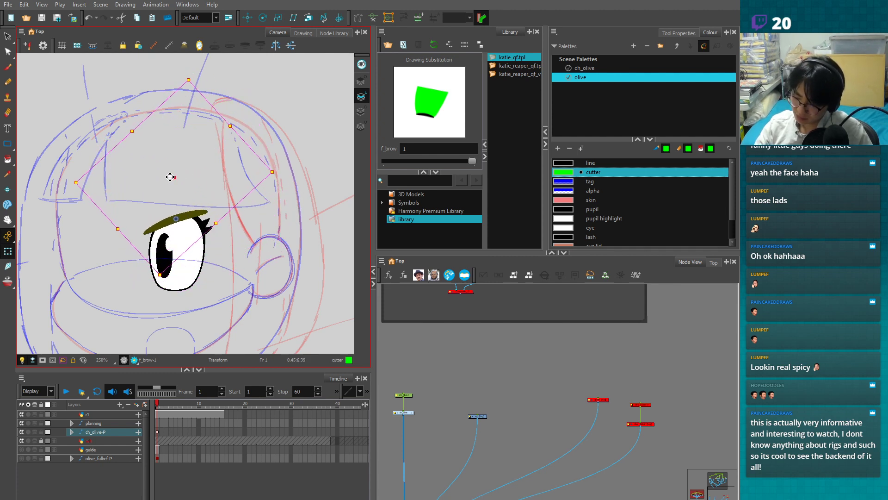
{"action": "left_click", "coordinate": [334, 246]}
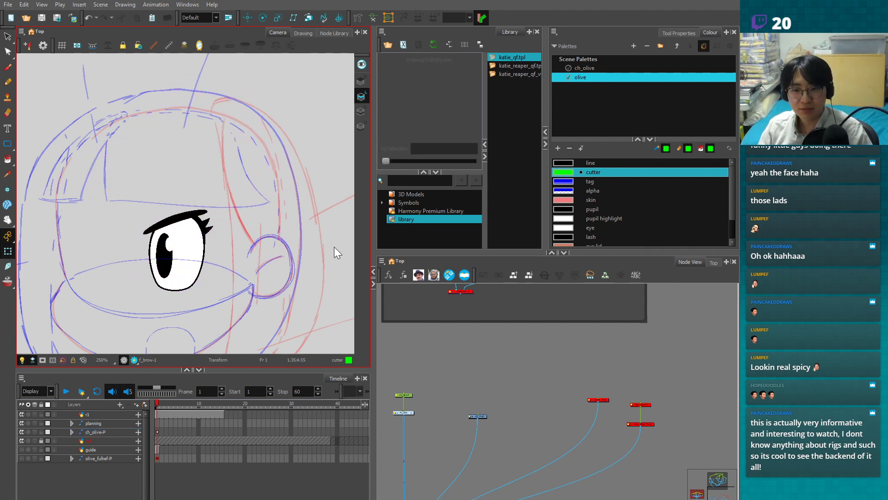
- Delete the ch_olive-P keyframe on frame 1 to reset the eyebrow's test pose
{"action": "left_click", "coordinate": [157, 433]}
{"action": "key", "text": "Delete"}
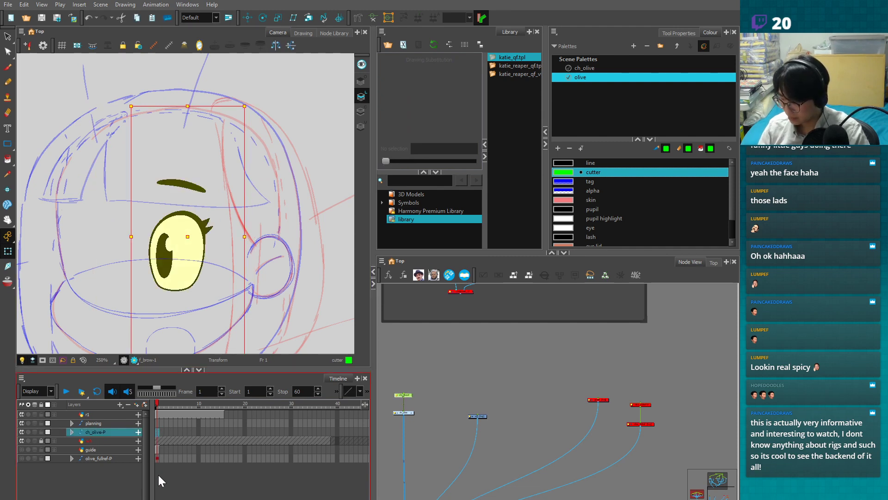
{"action": "left_click", "coordinate": [157, 471]}
- Examine up close how the eyebrow and the f_lashes drawing sit around the front eye
{"action": "left_click", "coordinate": [193, 187]}
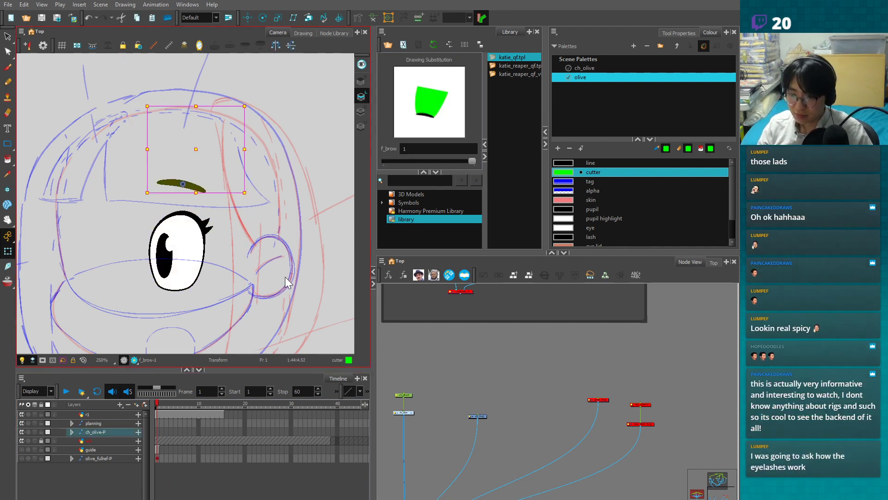
{"action": "key", "text": "2"}
{"action": "key", "text": "2"}
{"action": "left_click", "coordinate": [226, 231]}
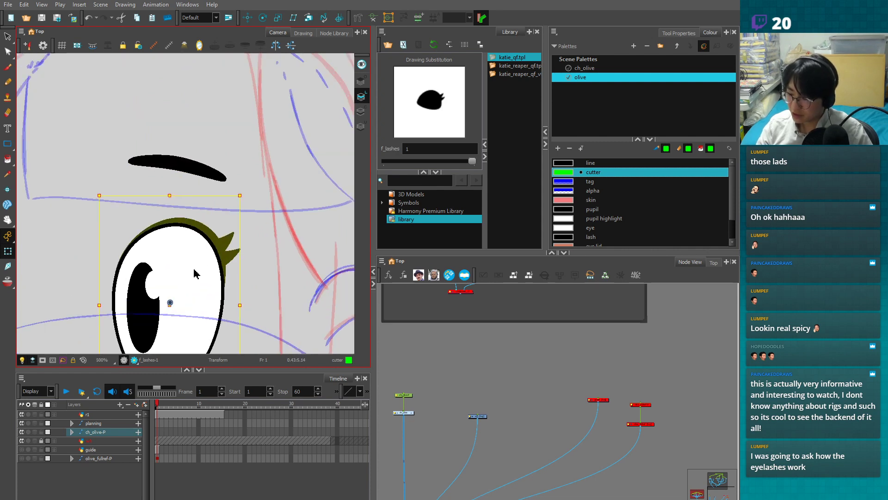
{"action": "key", "text": "1"}
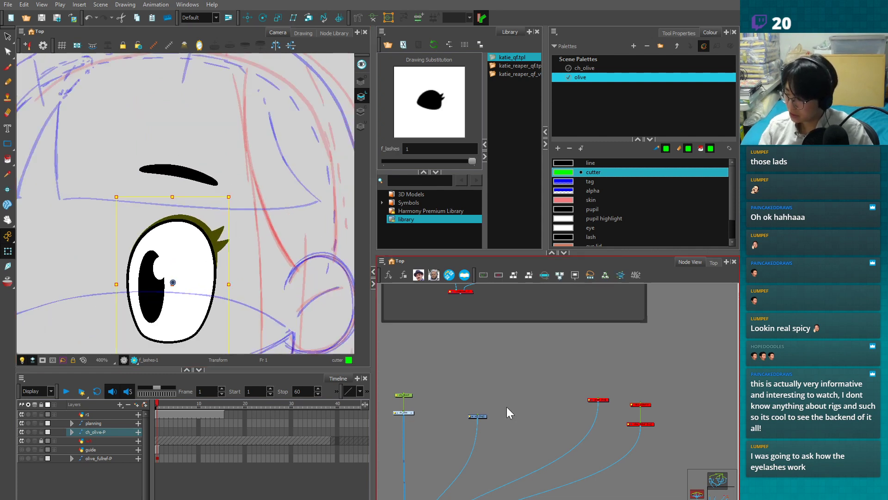
{"action": "key", "text": "o"}
{"action": "key", "text": "2"}
{"action": "key", "text": "2"}
{"action": "key", "text": "2"}
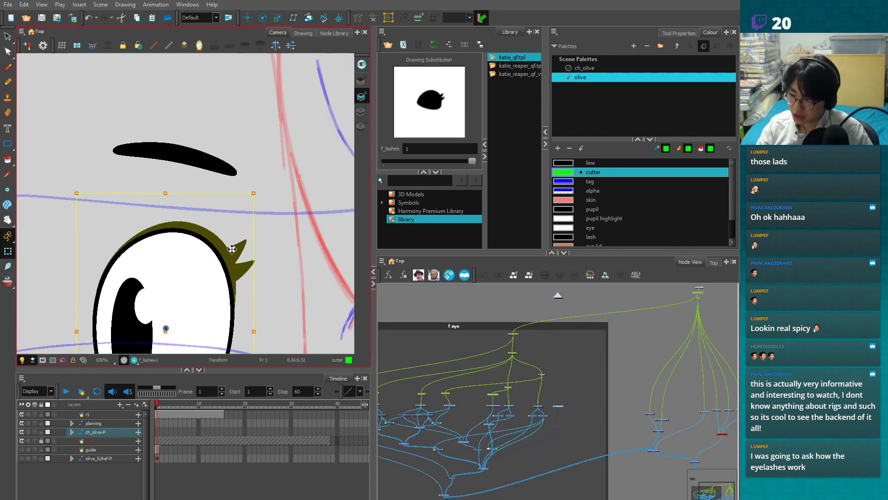
{"action": "left_click_drag", "start_coordinate": [266, 263], "coordinate": [258, 243]}
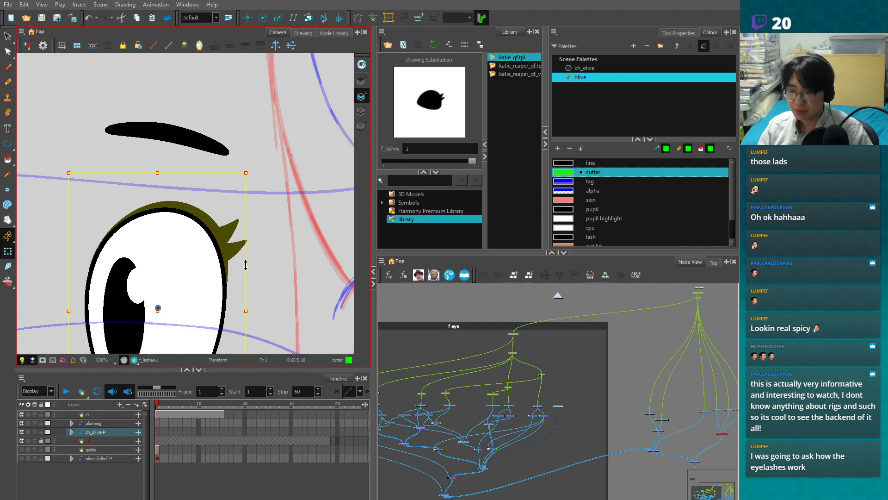
{"action": "left_click", "coordinate": [623, 378]}
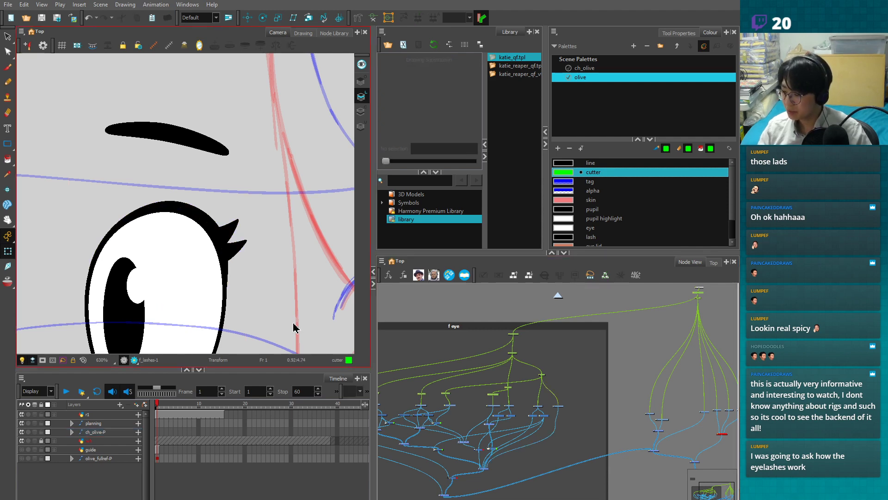
- Enable the olive_fullref reference drawing and its peg again in the node view
{"action": "scroll", "coordinate": [307, 329], "scroll_direction": "down", "scroll_amount": 5}
{"action": "scroll", "coordinate": [641, 420], "scroll_direction": "down", "scroll_amount": 2}
{"action": "left_click_drag", "start_coordinate": [640, 420], "coordinate": [519, 436]}
{"action": "left_click_drag", "start_coordinate": [584, 400], "coordinate": [540, 412]}
{"action": "key", "text": "a"}
{"action": "key", "text": "d"}
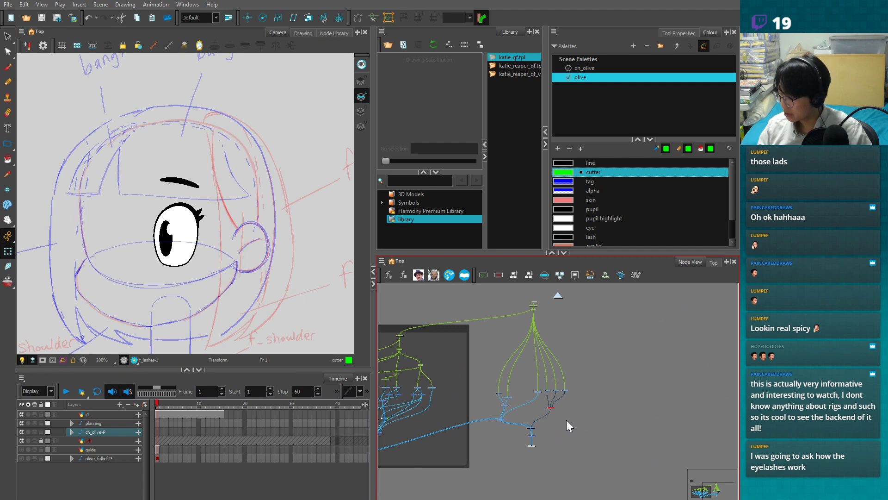
{"action": "key", "text": "shift+e"}
{"action": "left_click_drag", "start_coordinate": [588, 420], "coordinate": [454, 411]}
{"action": "scroll", "coordinate": [454, 411], "scroll_direction": "down", "scroll_amount": 2}
{"action": "left_click_drag", "start_coordinate": [651, 382], "coordinate": [572, 419]}
{"action": "key", "text": "a"}
{"action": "left_click", "coordinate": [649, 432]}
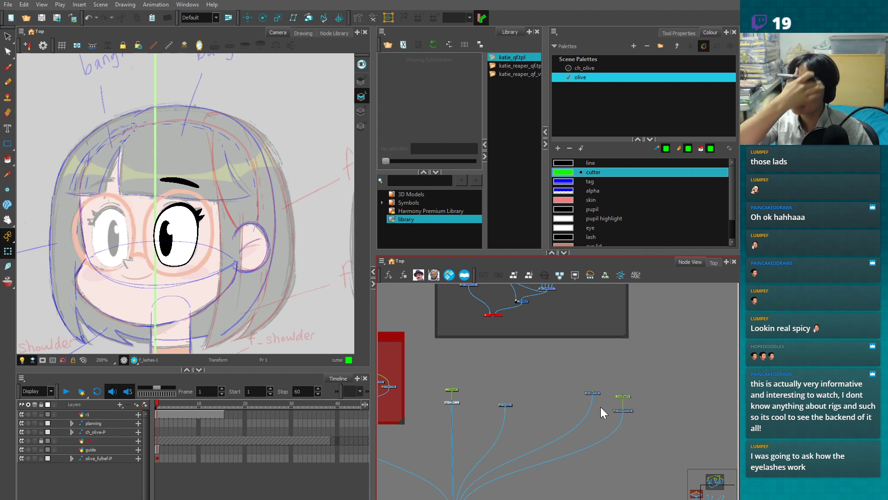
- Look over the node network between the f eye backdrop, the planning backdrop and the reference nodes
{"action": "left_click", "coordinate": [190, 180]}
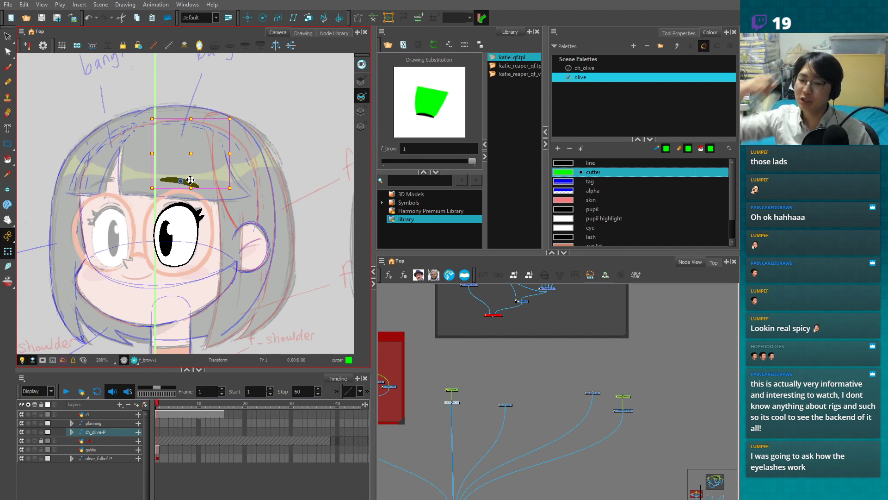
{"action": "left_click", "coordinate": [517, 405]}
{"action": "key", "text": "1"}
{"action": "left_click_drag", "start_coordinate": [448, 418], "coordinate": [544, 459]}
{"action": "key", "text": "2"}
{"action": "key", "text": "2"}
{"action": "left_click_drag", "start_coordinate": [587, 406], "coordinate": [585, 387]}
{"action": "key", "text": "2"}
{"action": "key", "text": "2"}
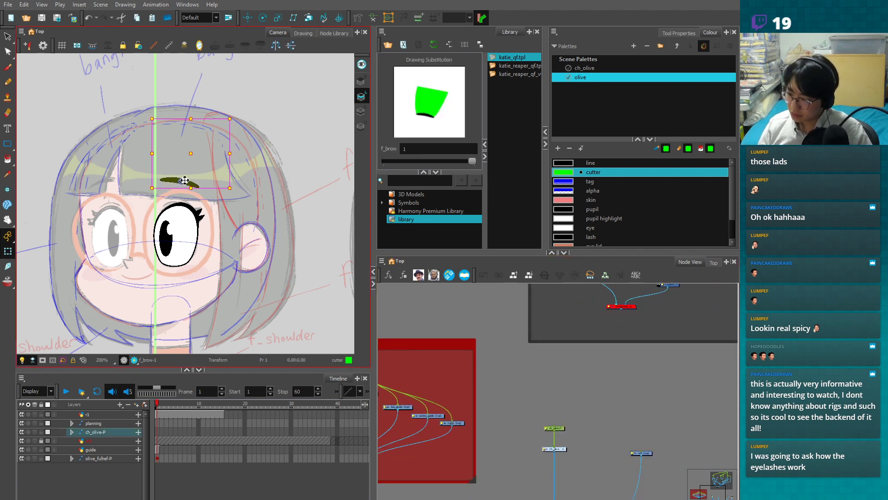
{"action": "key", "text": "1"}
{"action": "key", "text": "1"}
{"action": "mouse_move", "coordinate": [509, 446]}
{"action": "left_mouse_down"}
{"action": "mouse_move", "coordinate": [640, 424]}
{"action": "mouse_move", "coordinate": [517, 437]}
{"action": "left_mouse_up"}
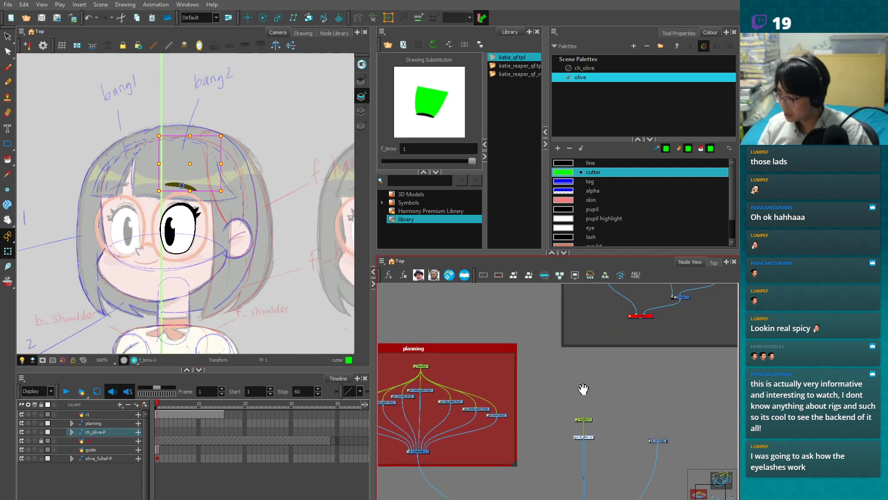
{"action": "left_click_drag", "start_coordinate": [583, 384], "coordinate": [486, 462]}
{"action": "left_click_drag", "start_coordinate": [534, 426], "coordinate": [462, 440]}
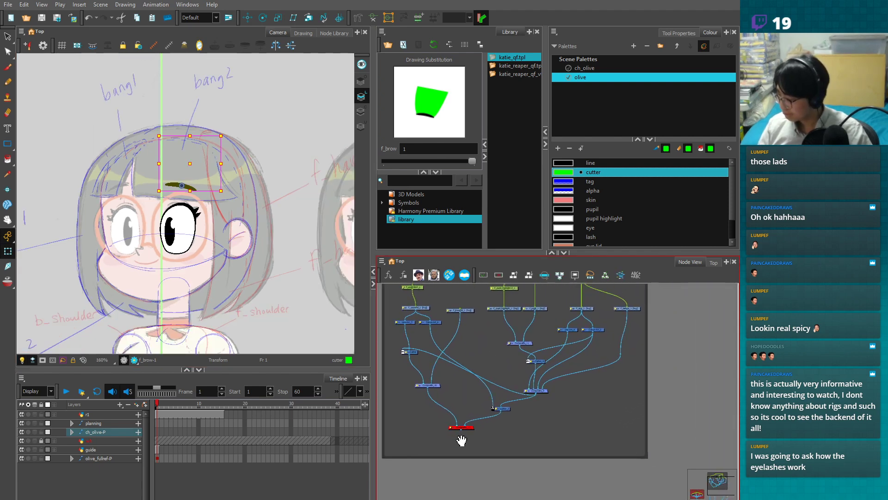
{"action": "key", "text": "1"}
{"action": "key", "text": "1"}
{"action": "left_click_drag", "start_coordinate": [611, 470], "coordinate": [546, 355]}
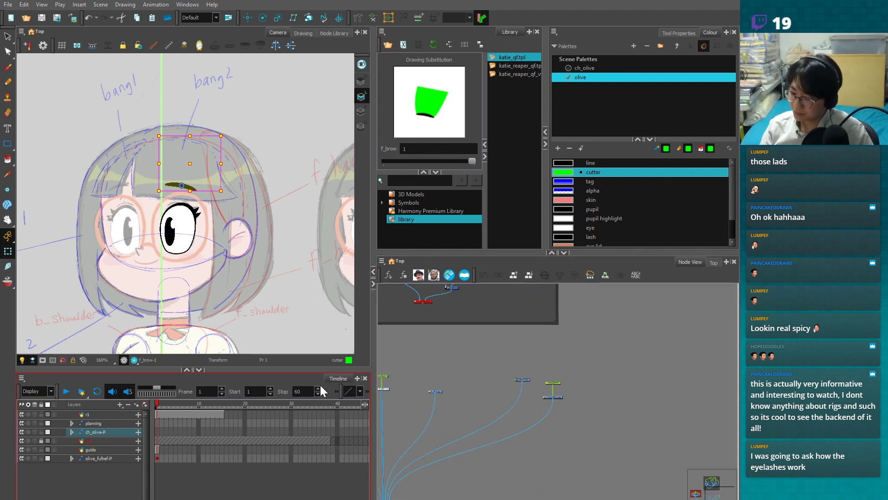
{"action": "left_click_drag", "start_coordinate": [438, 365], "coordinate": [475, 397]}
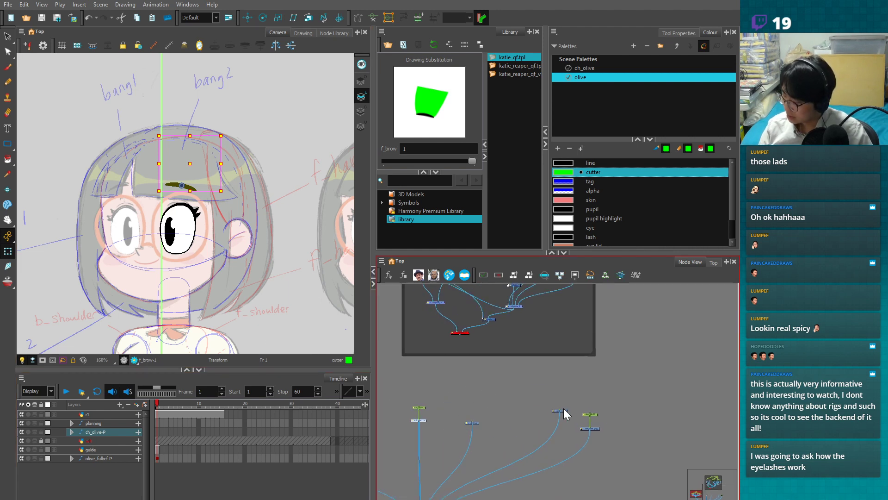
{"action": "left_click_drag", "start_coordinate": [587, 469], "coordinate": [664, 409]}
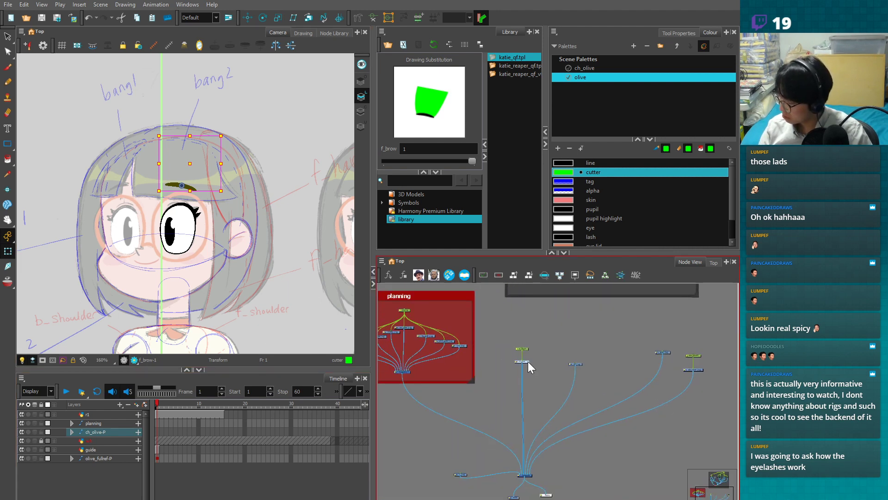
- Move the f_cheek_blush drawing node level with the nose node above their shared composite
{"action": "scroll", "coordinate": [529, 367], "scroll_direction": "up", "scroll_amount": 5}
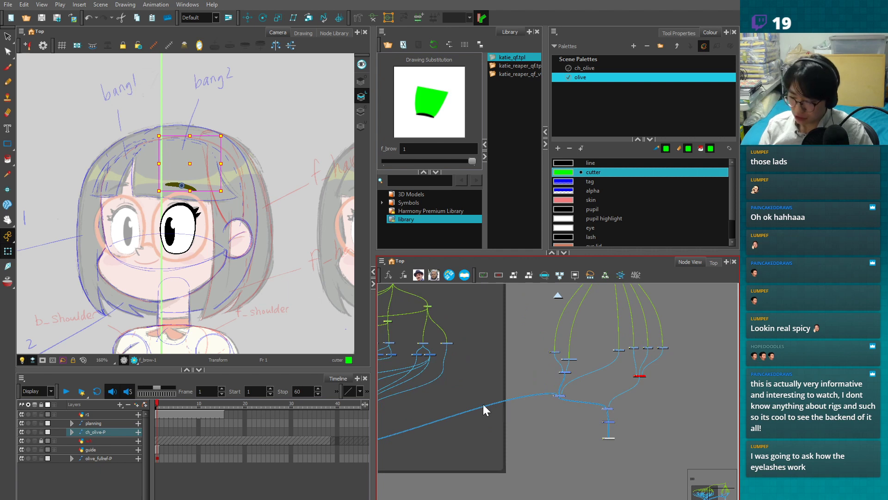
{"action": "scroll", "coordinate": [554, 384], "scroll_direction": "up", "scroll_amount": 5}
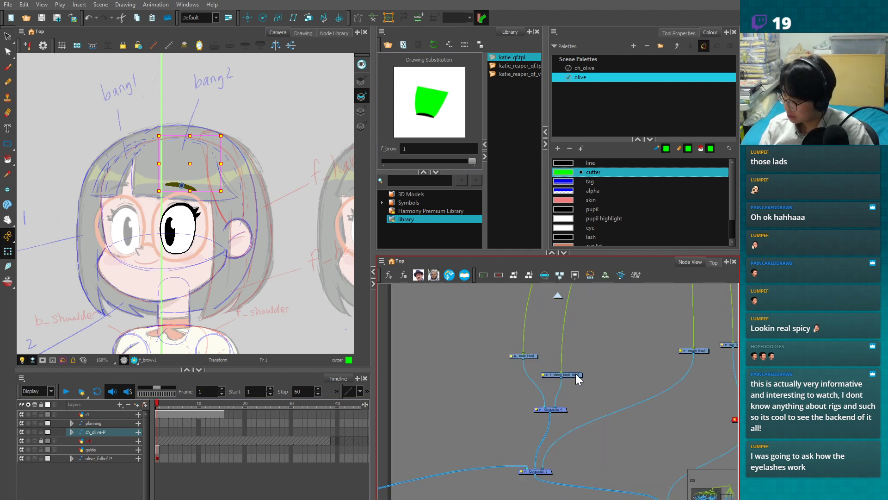
{"action": "scroll", "coordinate": [575, 376], "scroll_direction": "up", "scroll_amount": 3}
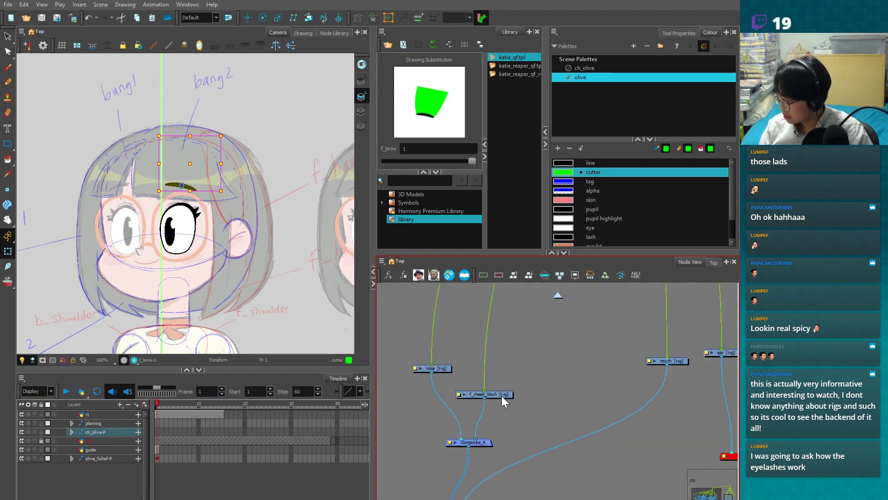
{"action": "left_click_drag", "start_coordinate": [508, 394], "coordinate": [521, 373]}
{"action": "scroll", "coordinate": [287, 322], "scroll_direction": "up", "scroll_amount": 4}
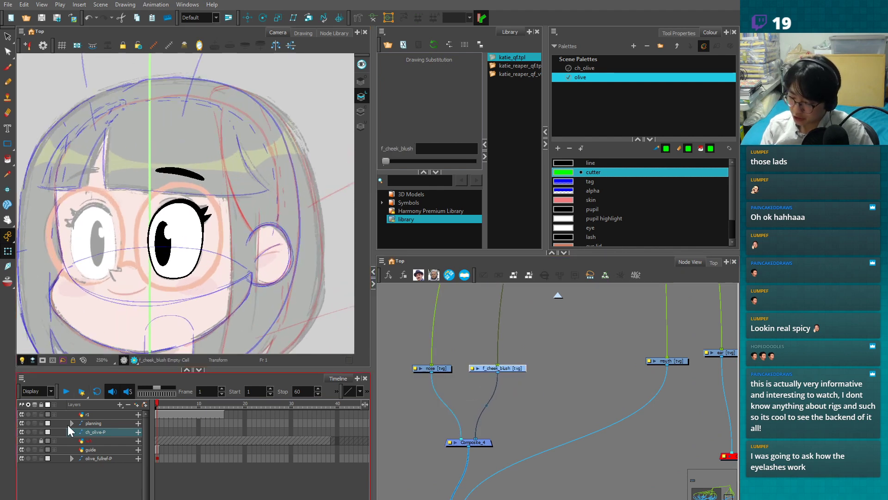
- Hide the locked overlay layer above the guide layer and choose the Ellipse tool for the f_cheek_blush drawing
{"action": "left_click", "coordinate": [21, 442]}
{"action": "left_click", "coordinate": [7, 143]}
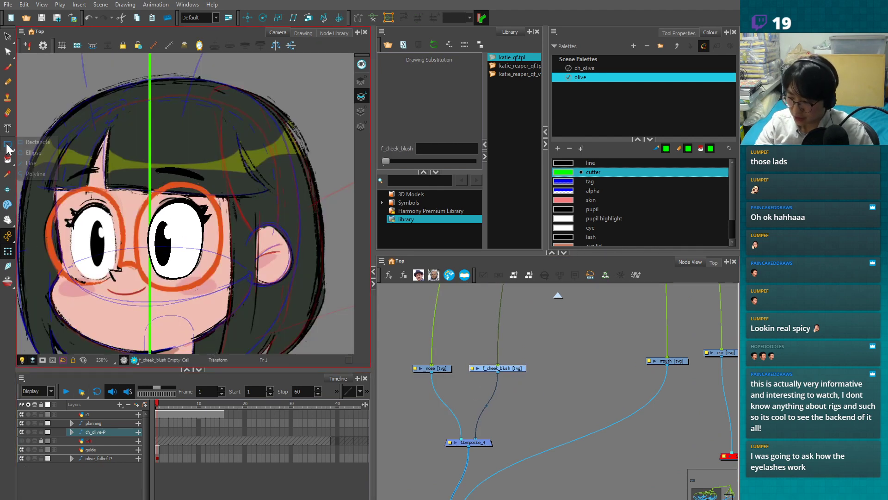
{"action": "left_click", "coordinate": [32, 153]}
{"action": "scroll", "coordinate": [273, 250], "scroll_direction": "up", "scroll_amount": 2}
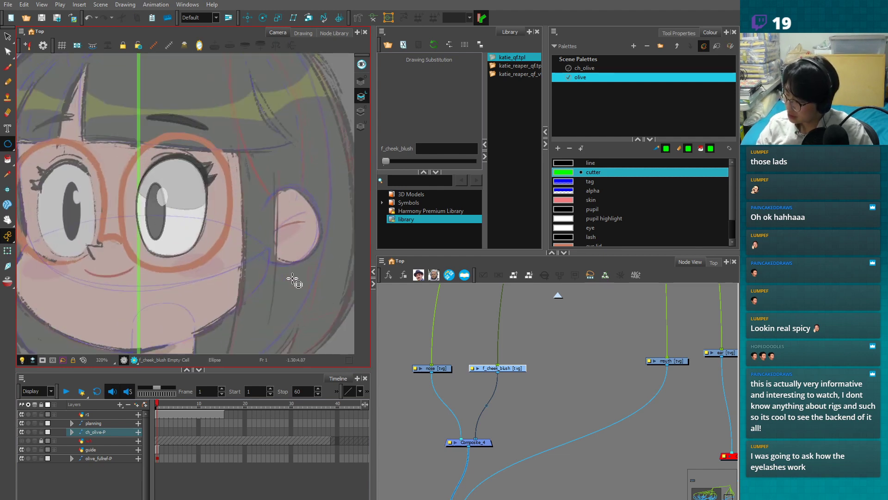
- Add a new colour named cheek blush to the olive palette, based on the eye lid shine colour
{"action": "scroll", "coordinate": [732, 215], "scroll_direction": "down", "scroll_amount": 2}
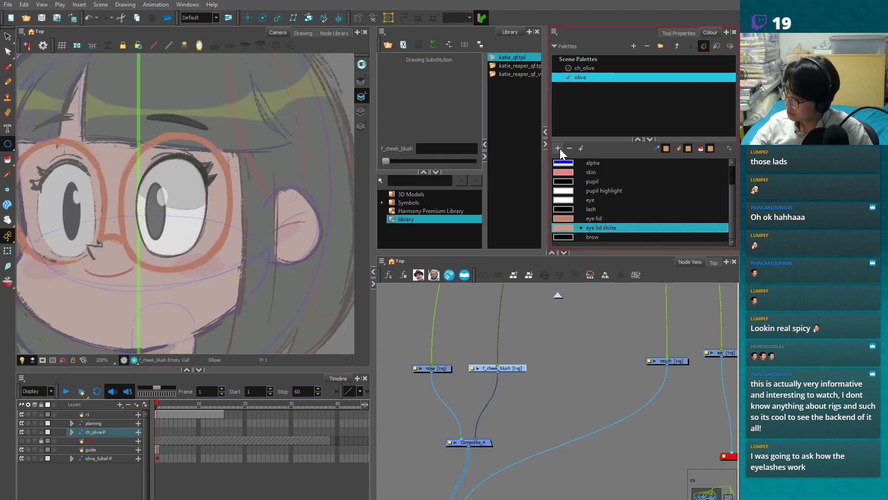
{"action": "left_click", "coordinate": [571, 237]}
{"action": "double_click", "coordinate": [566, 237]}
{"action": "type", "text": "cheek br"}
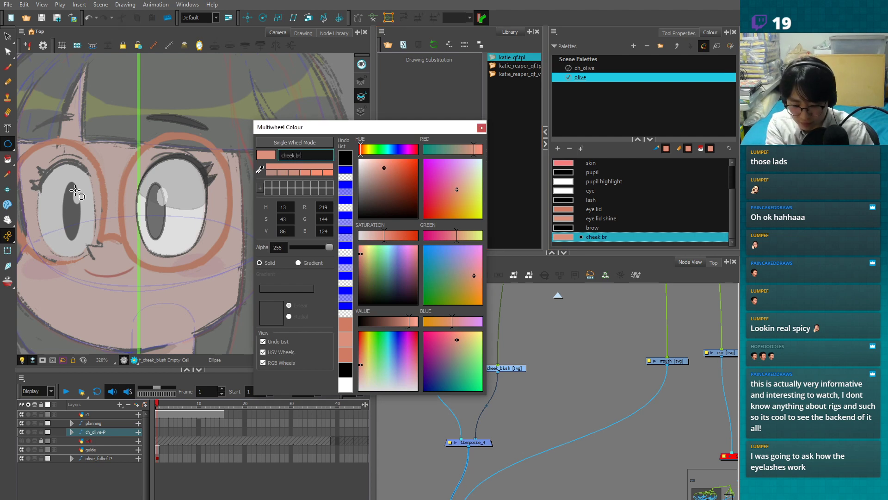
{"action": "type", "text": "ush"}
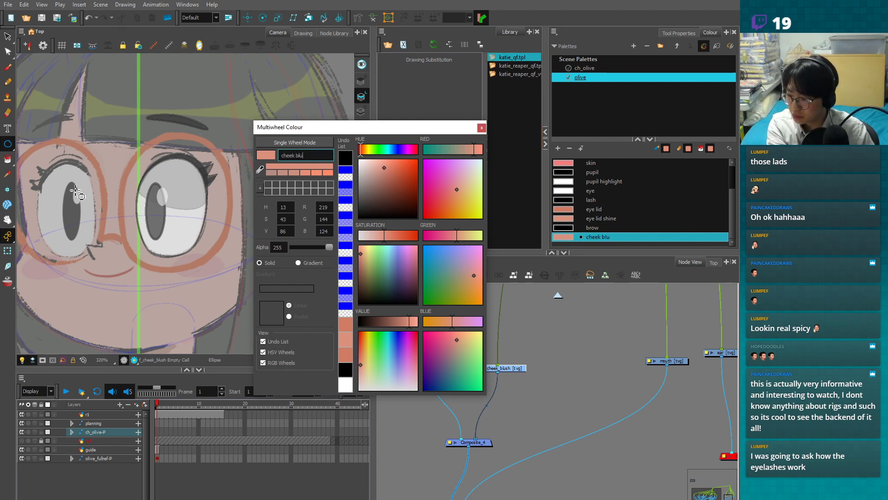
{"action": "left_click", "coordinate": [482, 128]}
- Draw a flat filled ellipse over the reference's cheek blush, just below the front eye
{"action": "mouse_move", "coordinate": [175, 256]}
{"action": "left_mouse_down"}
{"action": "mouse_move", "coordinate": [228, 281]}
{"action": "mouse_move", "coordinate": [215, 238]}
{"action": "mouse_move", "coordinate": [215, 265]}
{"action": "left_mouse_up"}
{"action": "key", "text": "alt+s"}
{"action": "left_click", "coordinate": [207, 271]}
{"action": "key", "text": "alt+s"}
{"action": "key", "text": "Delete"}
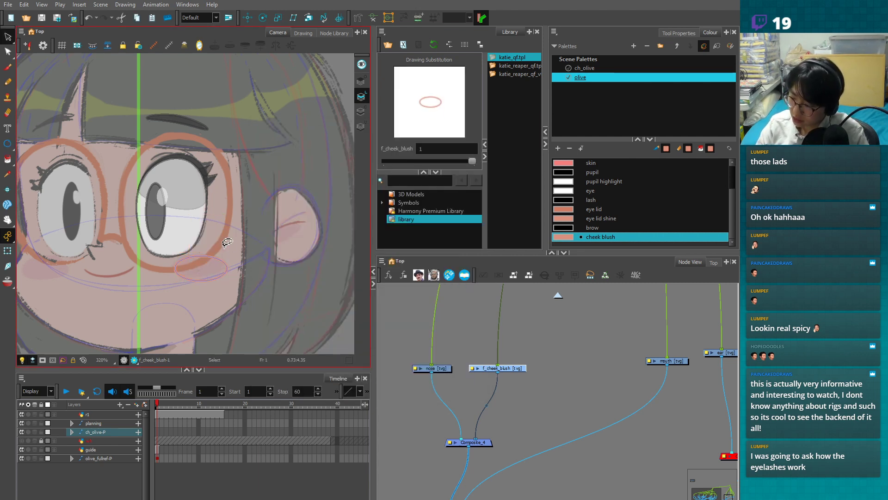
{"action": "key", "text": "ctrl+z"}
{"action": "left_click", "coordinate": [244, 256]}
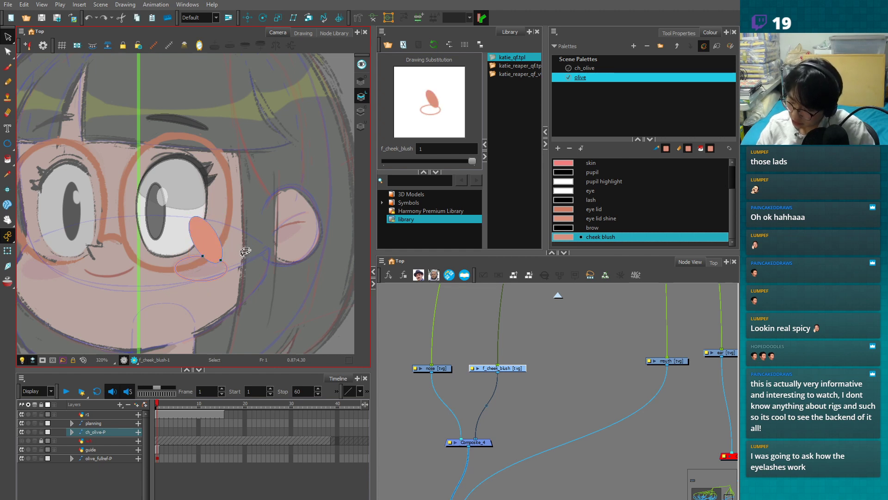
{"action": "key", "text": "ctrl+z"}
{"action": "left_click_drag", "start_coordinate": [233, 254], "coordinate": [200, 269]}
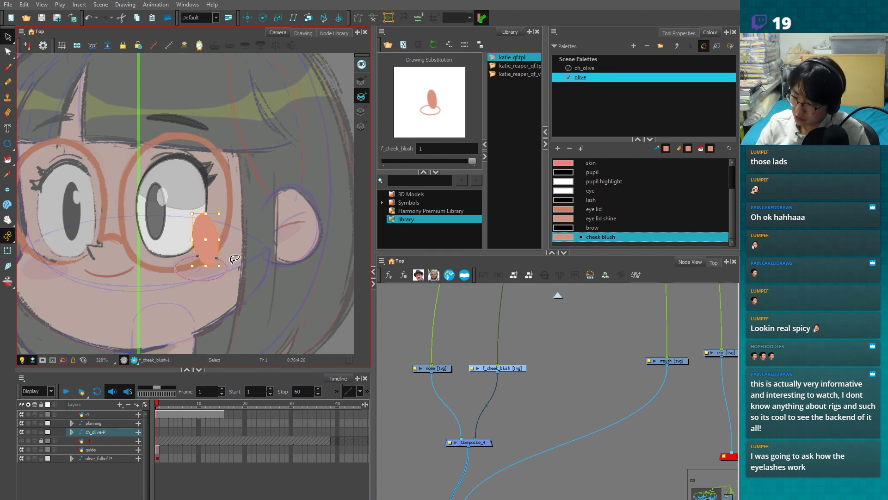
{"action": "key", "text": "ctrl+z"}
- Delete the ellipse's outline and fit the remaining fill over the reference's cheek blush
{"action": "left_click", "coordinate": [242, 256]}
{"action": "left_click", "coordinate": [198, 281]}
{"action": "key", "text": "Delete"}
{"action": "left_click_drag", "start_coordinate": [226, 241], "coordinate": [221, 263]}
{"action": "scroll", "coordinate": [241, 264], "scroll_direction": "up", "scroll_amount": 2}
{"action": "left_click_drag", "start_coordinate": [235, 292], "coordinate": [248, 285]}
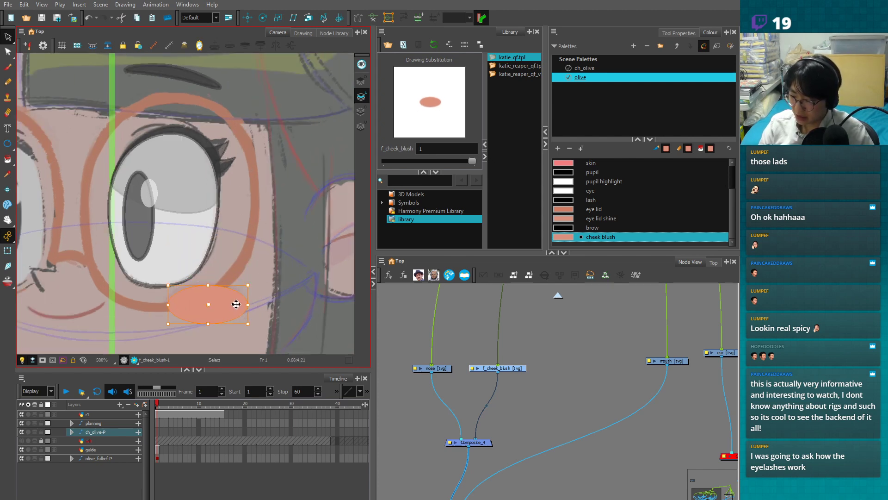
- Nudge the cheek blush slightly with the Transform tool against the reference below the front eye
{"action": "scroll", "coordinate": [236, 304], "scroll_direction": "down", "scroll_amount": 4}
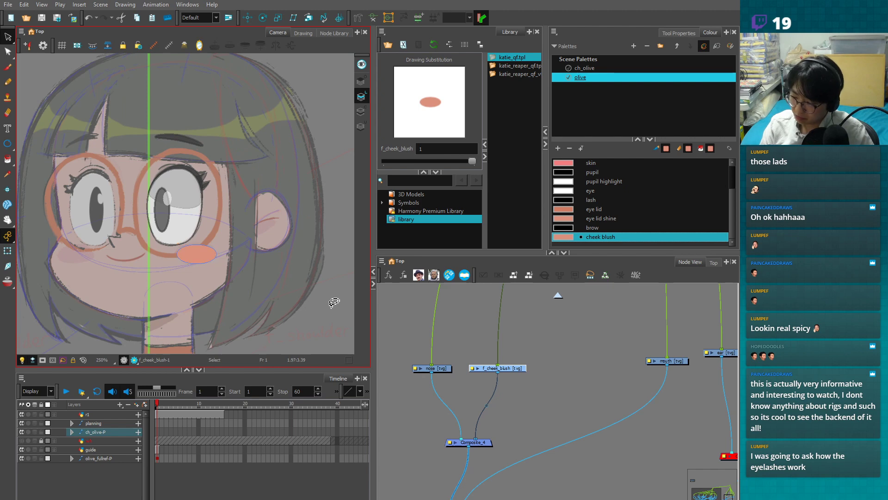
{"action": "left_click", "coordinate": [8, 251]}
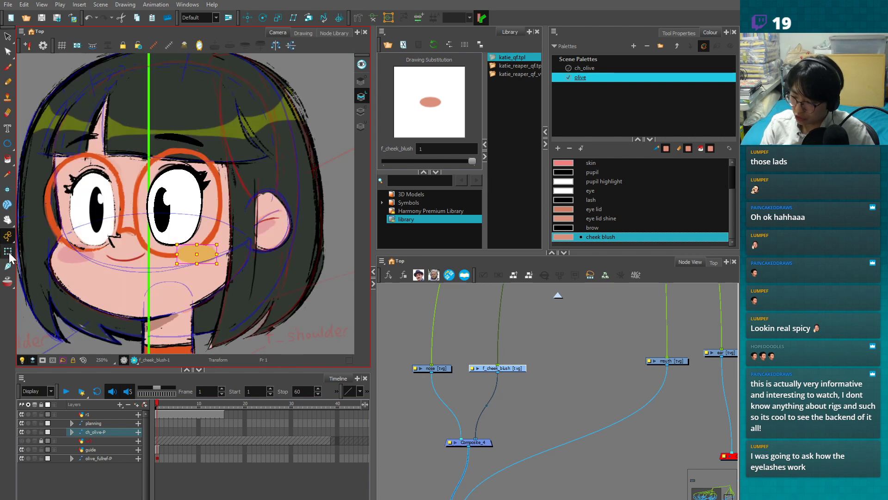
{"action": "left_click", "coordinate": [326, 316]}
{"action": "key", "text": "2"}
{"action": "key", "text": "2"}
{"action": "left_click", "coordinate": [221, 284]}
{"action": "left_click_drag", "start_coordinate": [221, 284], "coordinate": [222, 282]}
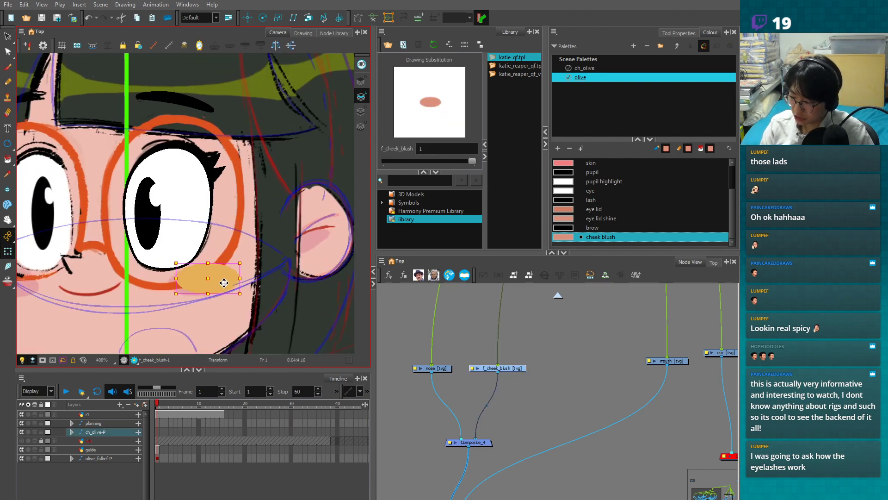
- Examine the cheek blush's placement against the reference, from the whole figure down to the front eye
{"action": "key", "text": "1"}
{"action": "key", "text": "1"}
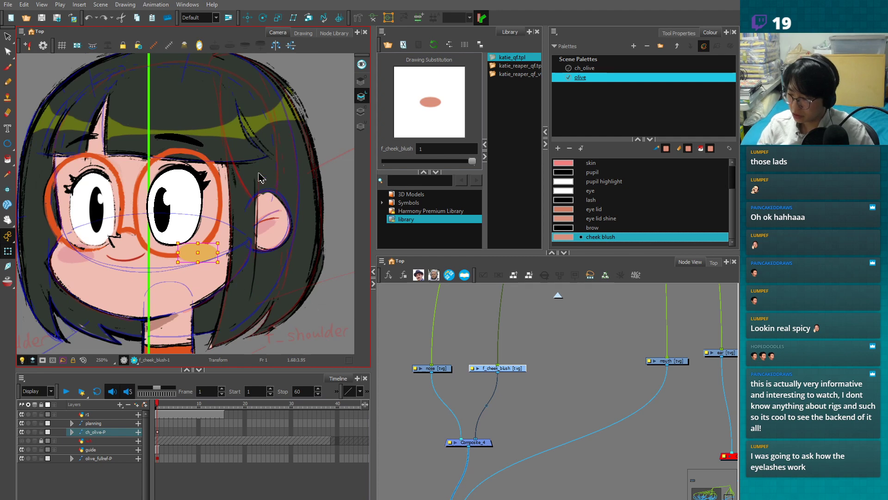
{"action": "key", "text": "1"}
{"action": "key", "text": "1"}
{"action": "key", "text": "1"}
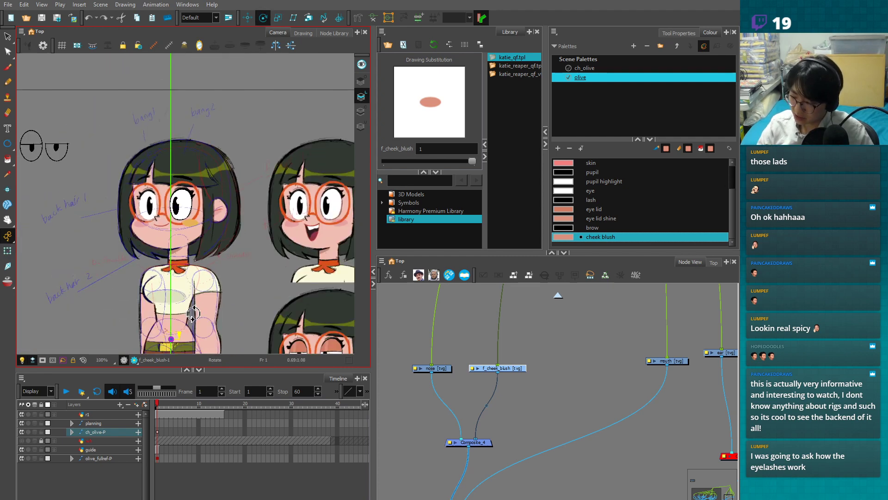
{"action": "key", "text": "2"}
{"action": "key", "text": "2"}
{"action": "key", "text": "2"}
{"action": "key", "text": "2"}
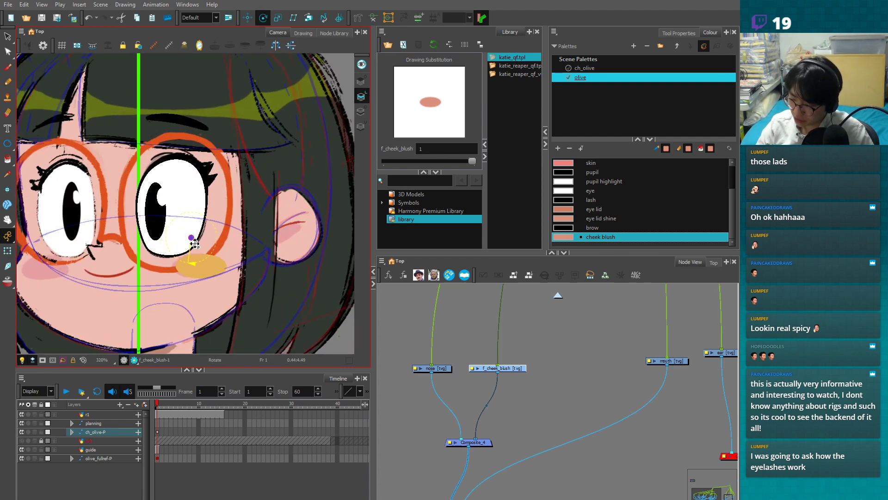
- Add a parent peg to the f_cheek_blush drawing and select that peg in the node network
{"action": "left_click", "coordinate": [514, 368]}
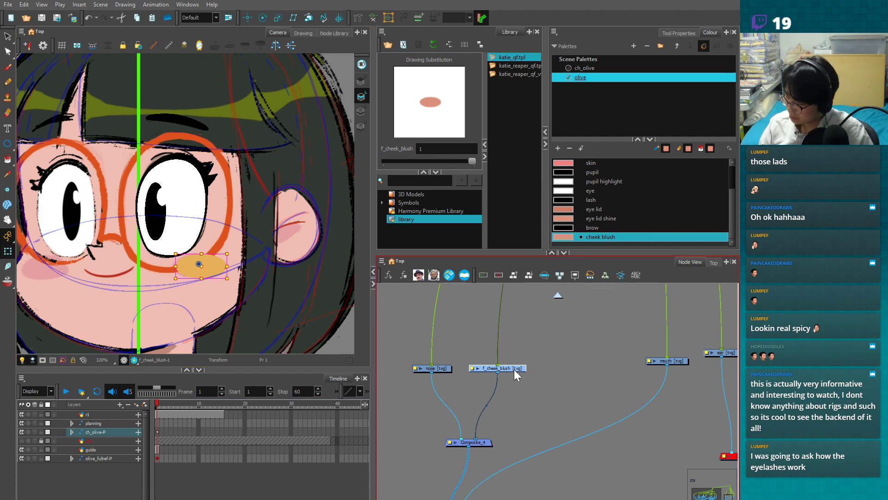
{"action": "key", "text": "ctrl+p"}
{"action": "key", "text": "1"}
{"action": "key", "text": "1"}
{"action": "left_click_drag", "start_coordinate": [509, 329], "coordinate": [545, 399]}
{"action": "left_click", "coordinate": [520, 375]}
{"action": "left_click", "coordinate": [509, 409]}
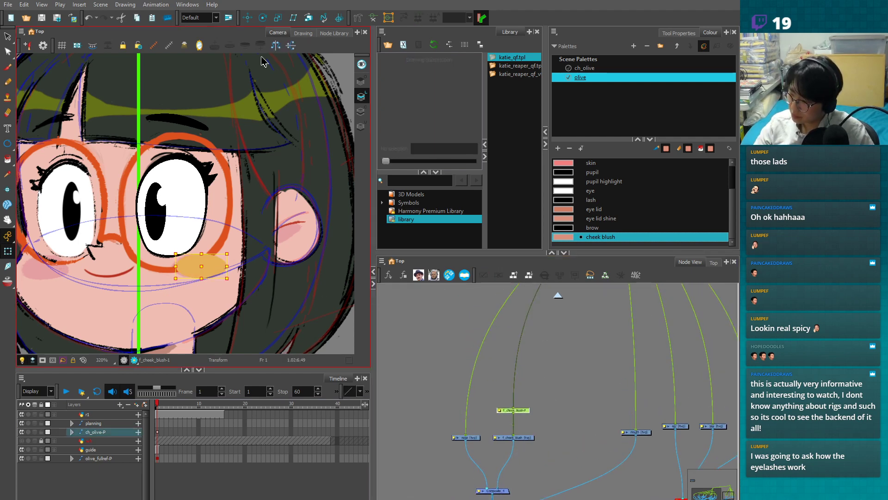
- Move the pivot of the f_cheek_blush-P peg up to the centre of the blush with the Rotate tool
{"action": "left_click", "coordinate": [263, 19]}
{"action": "key", "text": "1"}
{"action": "key", "text": "1"}
{"action": "left_click_drag", "start_coordinate": [230, 284], "coordinate": [215, 180]}
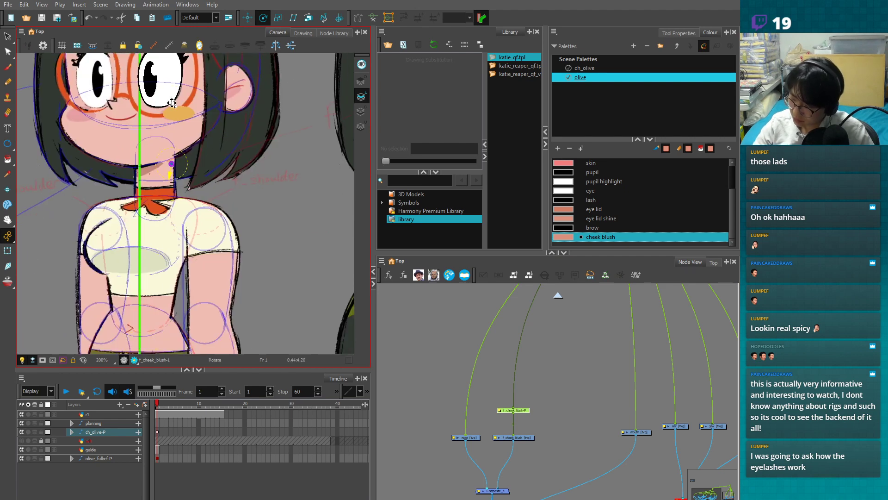
{"action": "left_click_drag", "start_coordinate": [178, 115], "coordinate": [186, 305]}
{"action": "key", "text": "2"}
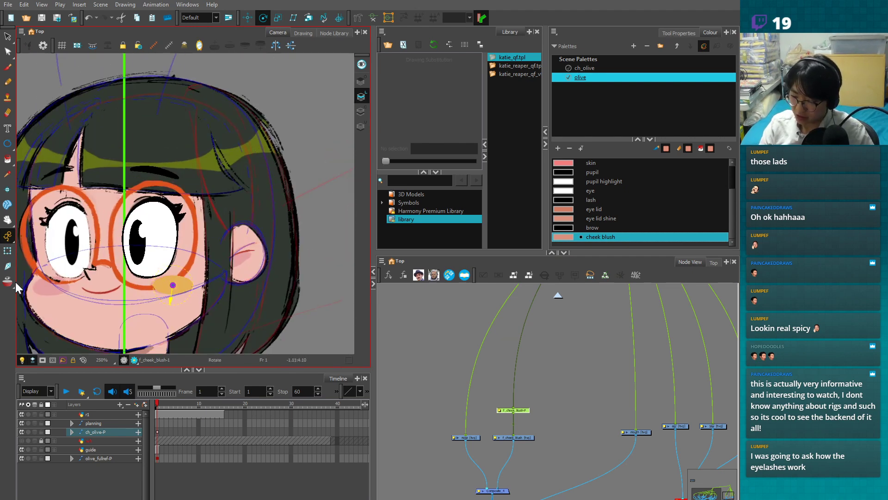
- Try moving the cheek blush with the Transform tool and undo the movement
{"action": "key", "text": "shift+t"}
{"action": "key", "text": "2"}
{"action": "mouse_move", "coordinate": [185, 308]}
{"action": "left_mouse_down"}
{"action": "mouse_move", "coordinate": [197, 299]}
{"action": "mouse_move", "coordinate": [186, 308]}
{"action": "left_mouse_up"}
{"action": "key", "text": "ctrl+z"}
{"action": "key", "text": "1"}
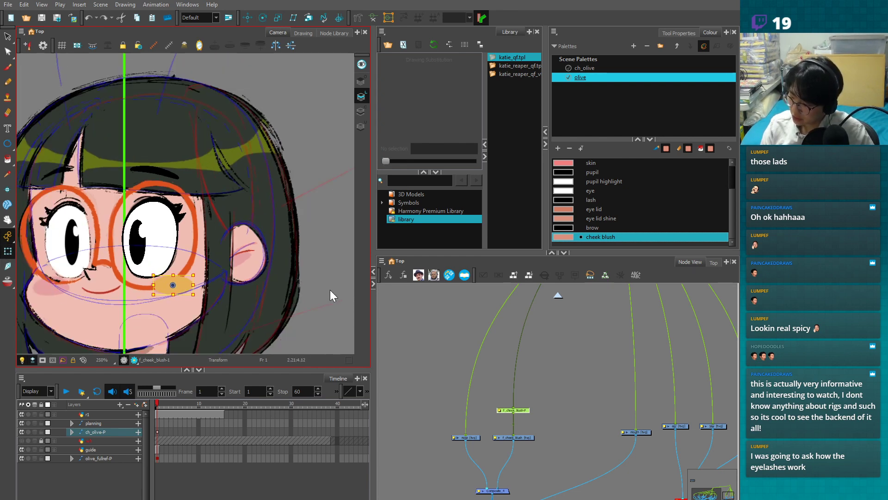
{"action": "left_click", "coordinate": [330, 292]}
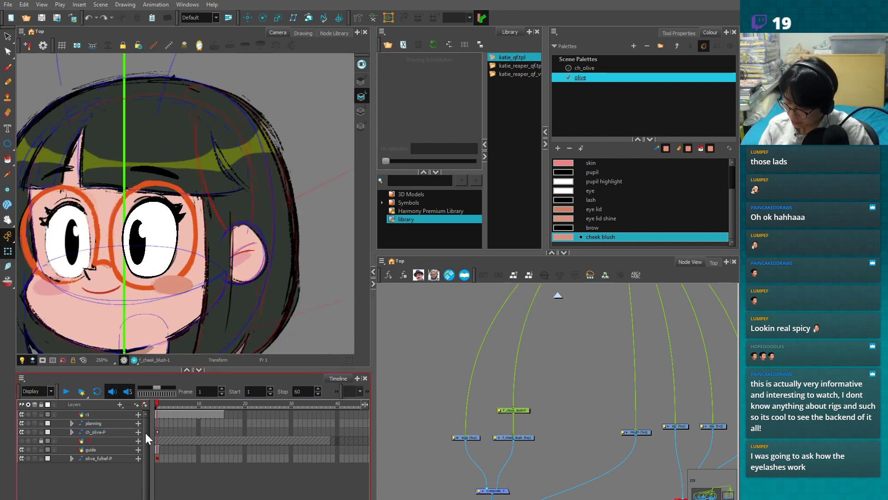
{"action": "left_click", "coordinate": [172, 285]}
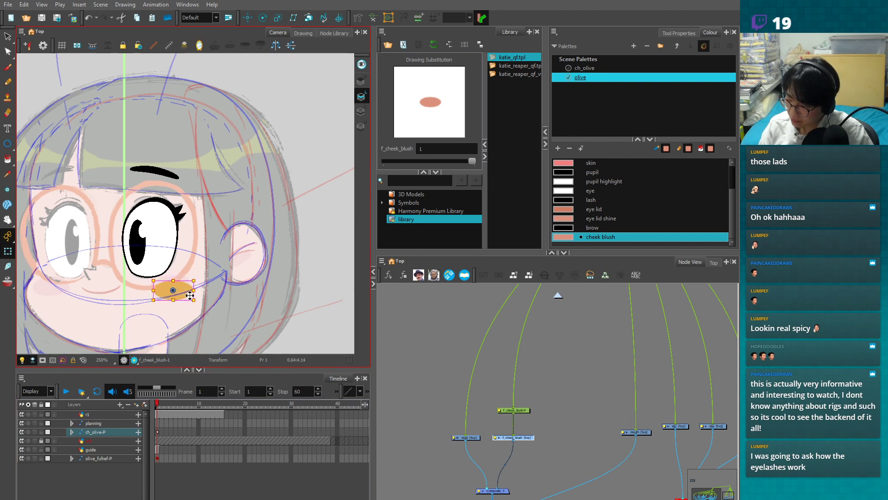
{"action": "left_click", "coordinate": [317, 323]}
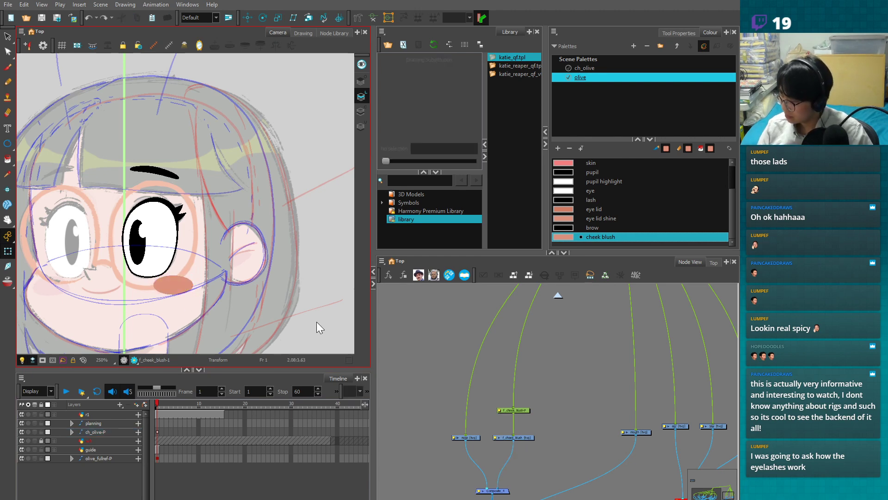
- Insert a Blur-Radial node directly beneath the f_cheek_blush drawing and adjust its blur radius
{"action": "left_click", "coordinate": [333, 32]}
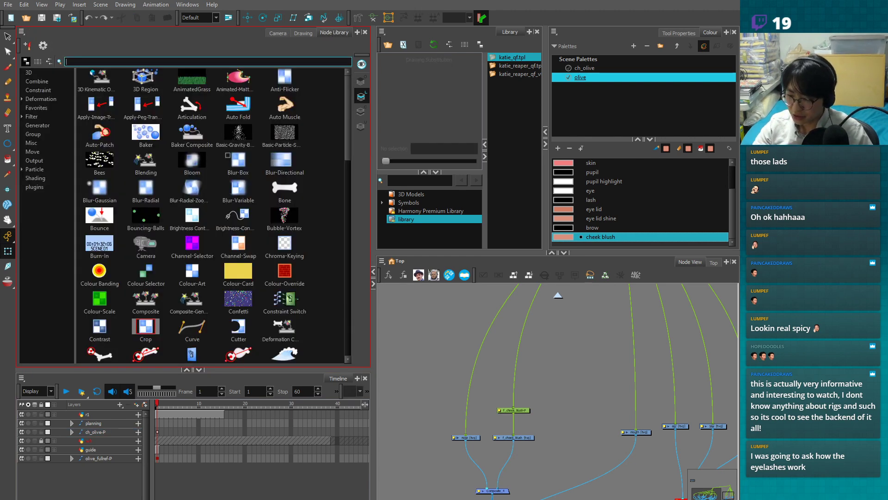
{"action": "type", "text": "blur"}
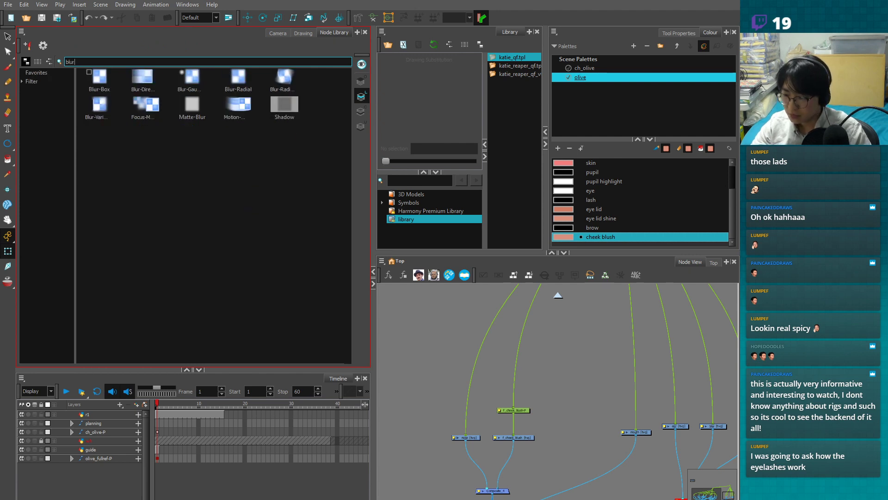
{"action": "left_click_drag", "start_coordinate": [242, 79], "coordinate": [563, 382]}
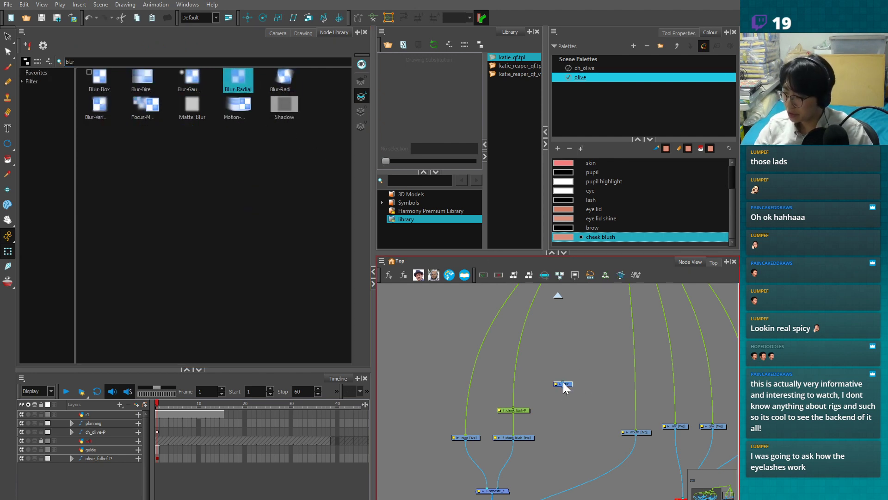
{"action": "left_click", "coordinate": [278, 32]}
{"action": "scroll", "coordinate": [552, 389], "scroll_direction": "up", "scroll_amount": 3}
{"action": "scroll", "coordinate": [560, 375], "scroll_direction": "up", "scroll_amount": 4}
{"action": "left_click", "coordinate": [509, 405]}
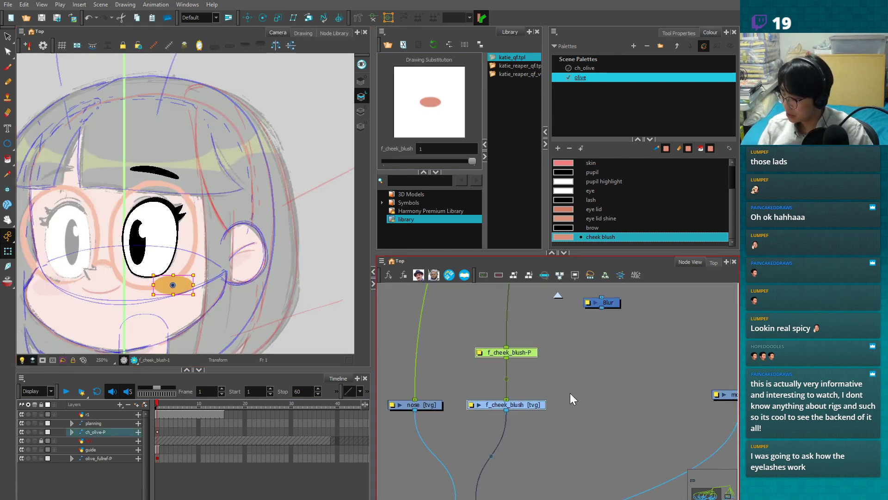
{"action": "left_click_drag", "start_coordinate": [612, 304], "coordinate": [508, 442]}
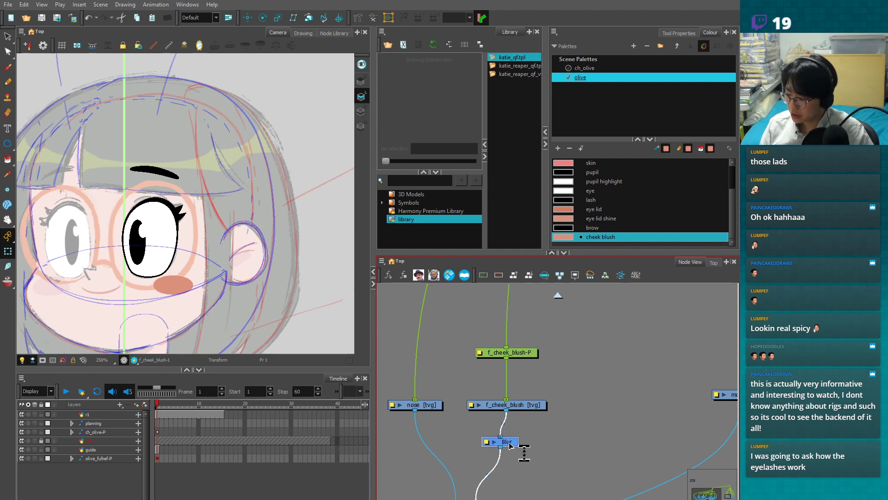
{"action": "double_click", "coordinate": [487, 442]}
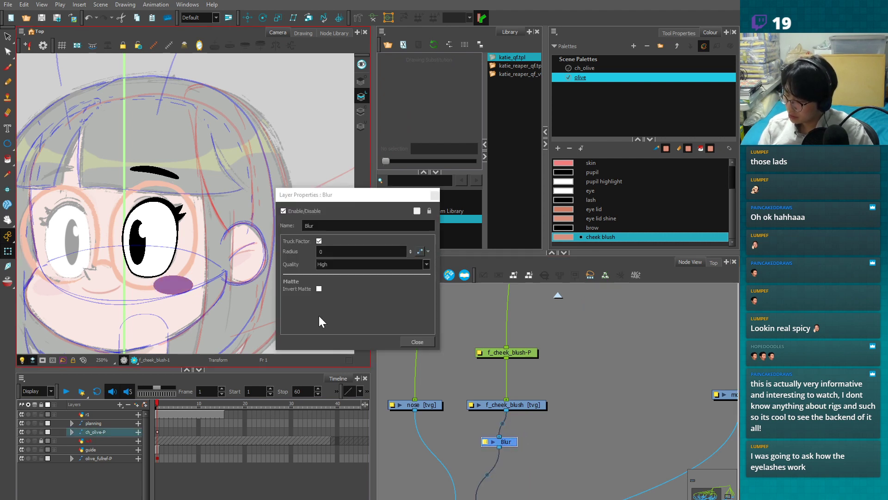
{"action": "left_click", "coordinate": [418, 342]}
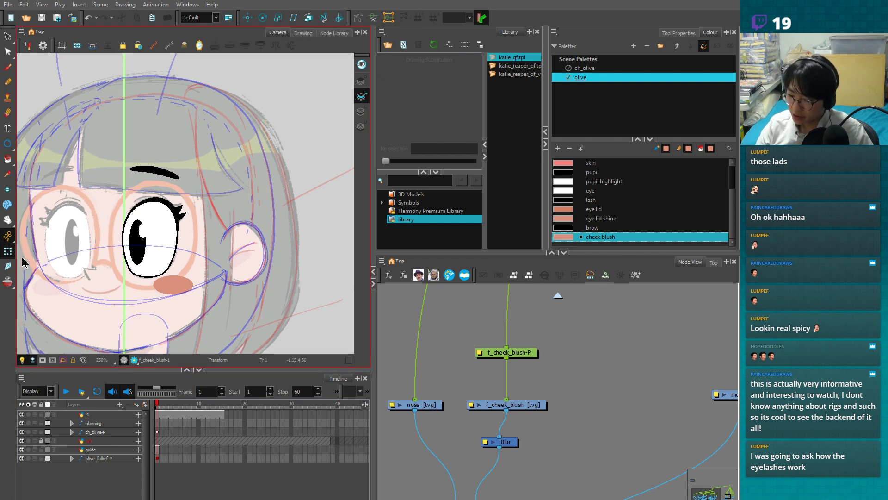
- Widen the Camera view and hide the pale overlay layer that fades the reference
{"action": "left_click_drag", "start_coordinate": [375, 294], "coordinate": [403, 293]}
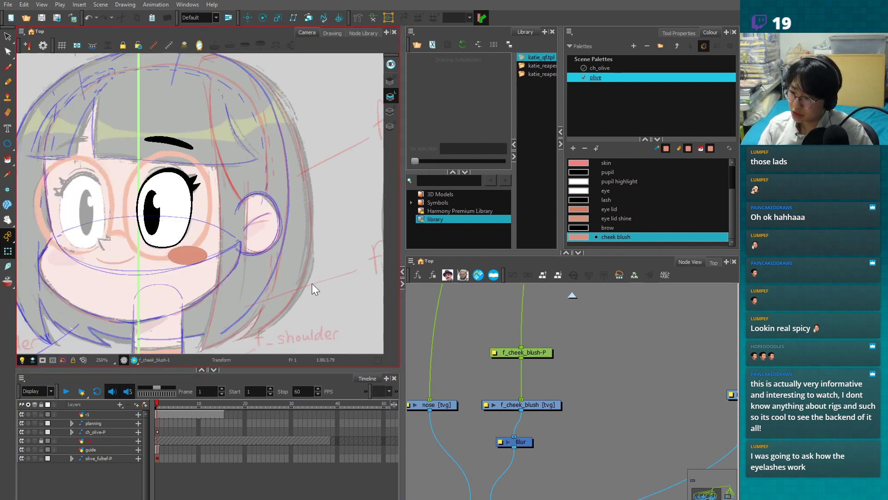
{"action": "key", "text": "2"}
{"action": "key", "text": "2"}
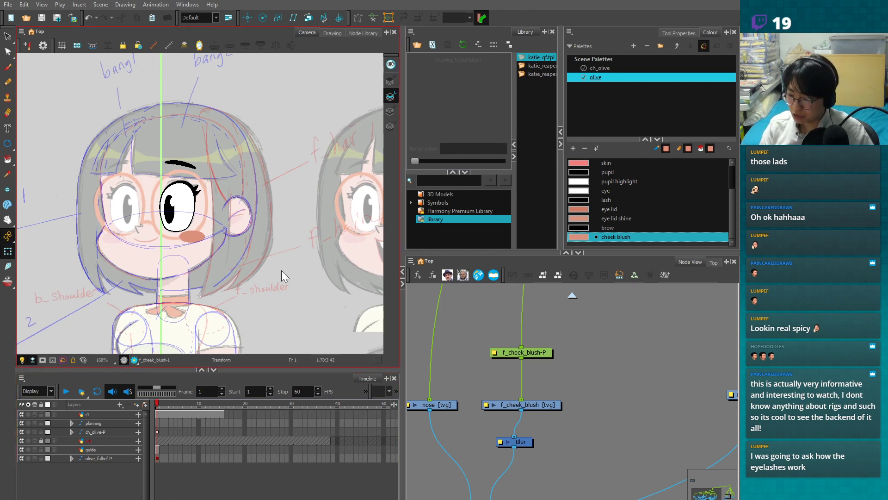
{"action": "left_click", "coordinate": [21, 440]}
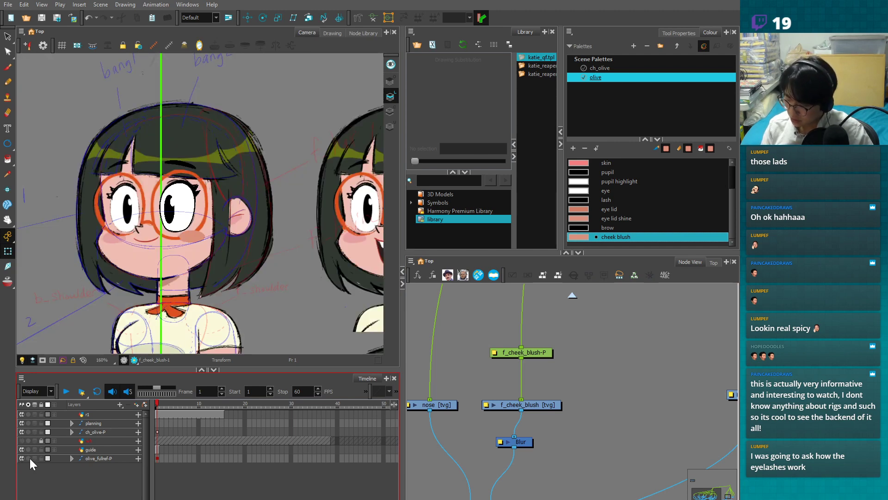
- Disable the olive_fullref reference drawing together with its peg in the node network
{"action": "left_click", "coordinate": [572, 295]}
{"action": "left_click_drag", "start_coordinate": [650, 440], "coordinate": [494, 447]}
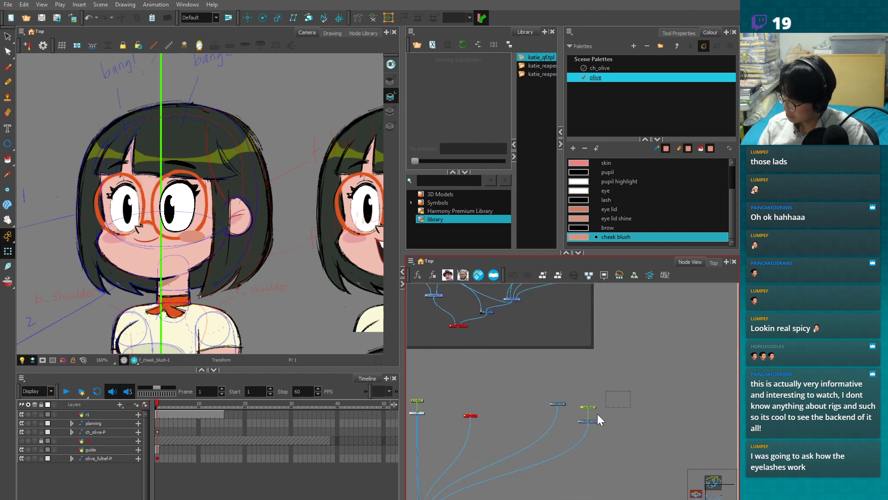
{"action": "left_click", "coordinate": [601, 422]}
{"action": "left_click", "coordinate": [601, 450]}
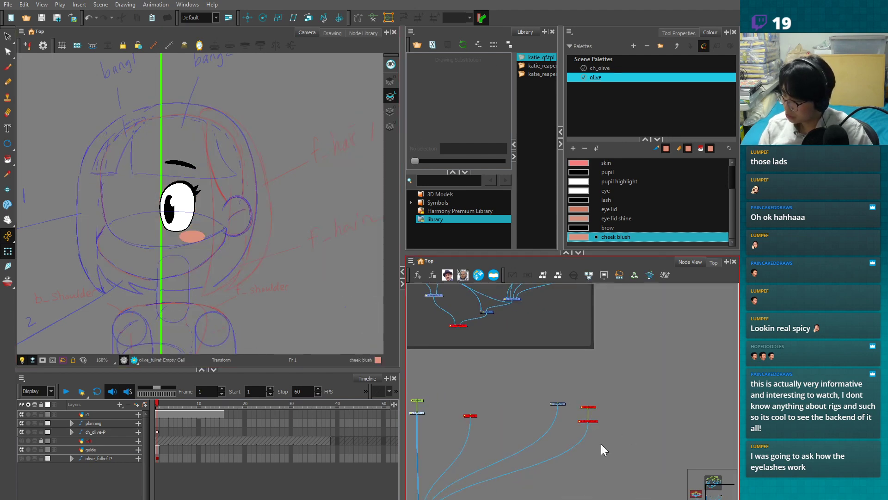
- Add a Colour-Card connected to the bottom composite as a white backdrop and lock its layer
{"action": "left_click", "coordinate": [355, 32]}
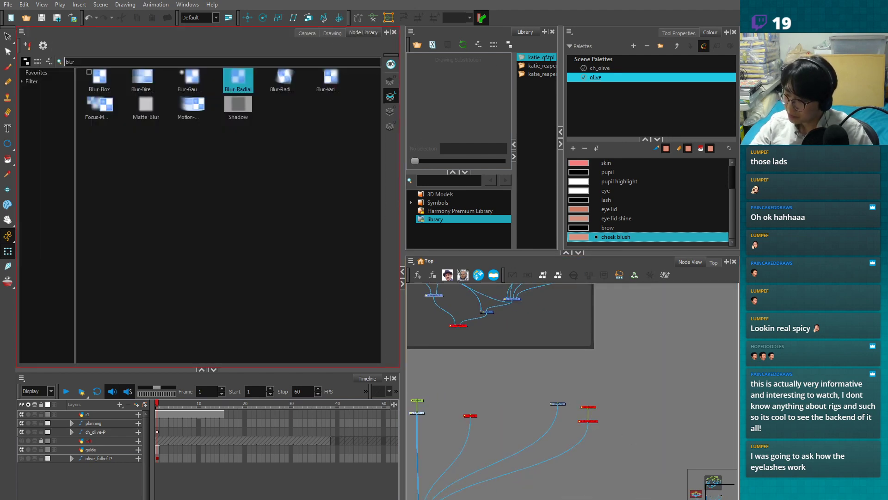
{"action": "type", "text": "col"}
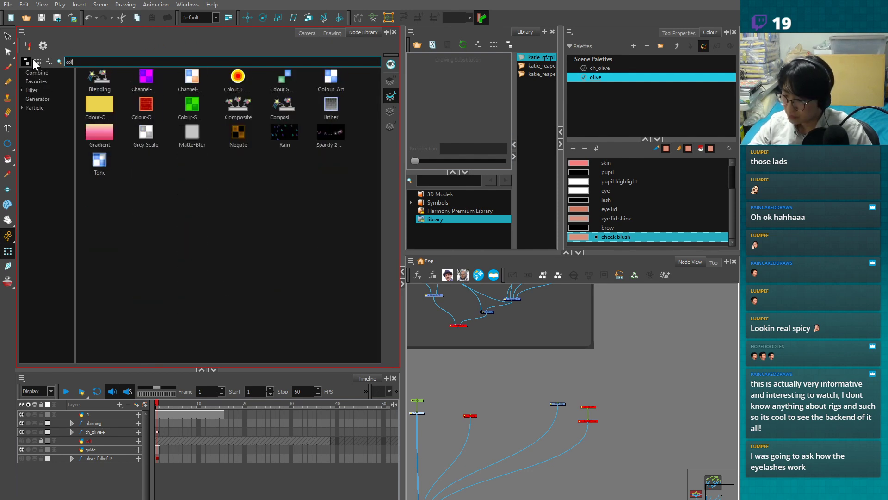
{"action": "left_click_drag", "start_coordinate": [372, 293], "coordinate": [494, 463]}
{"action": "left_click", "coordinate": [310, 31]}
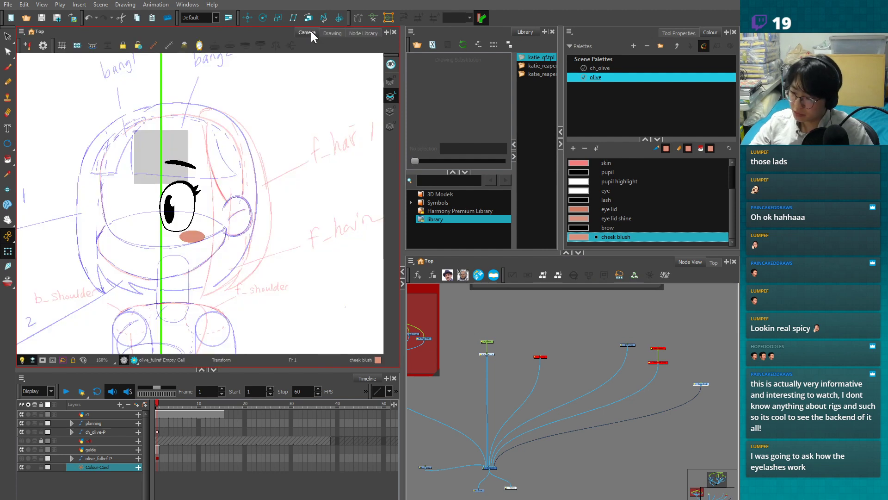
{"action": "scroll", "coordinate": [280, 249], "scroll_direction": "up", "scroll_amount": 2}
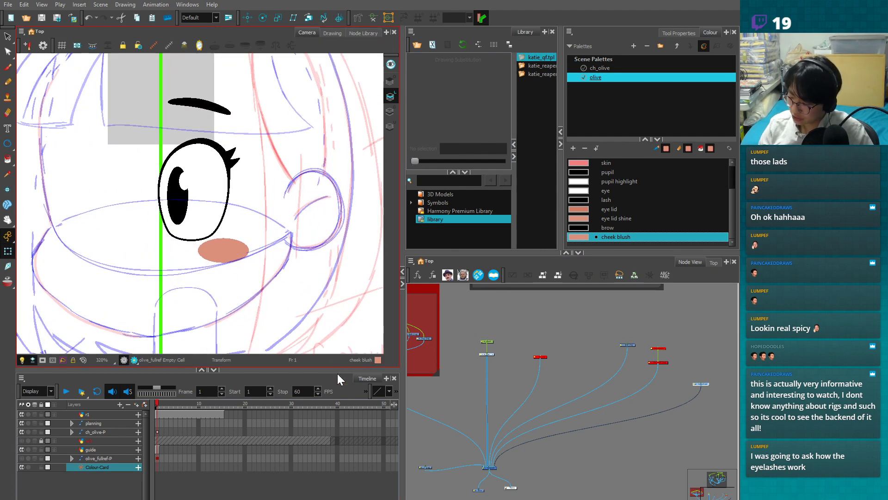
{"action": "left_click", "coordinate": [42, 466]}
- Deselect the cheek blush and switch the Camera view to the rendered preview around the front eye
{"action": "scroll", "coordinate": [240, 254], "scroll_direction": "up", "scroll_amount": 2}
{"action": "left_click", "coordinate": [254, 280]}
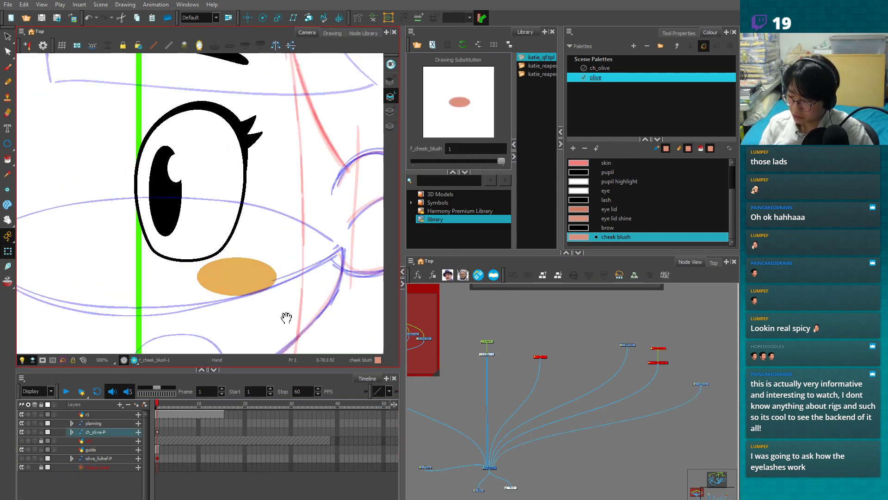
{"action": "left_click", "coordinate": [258, 318]}
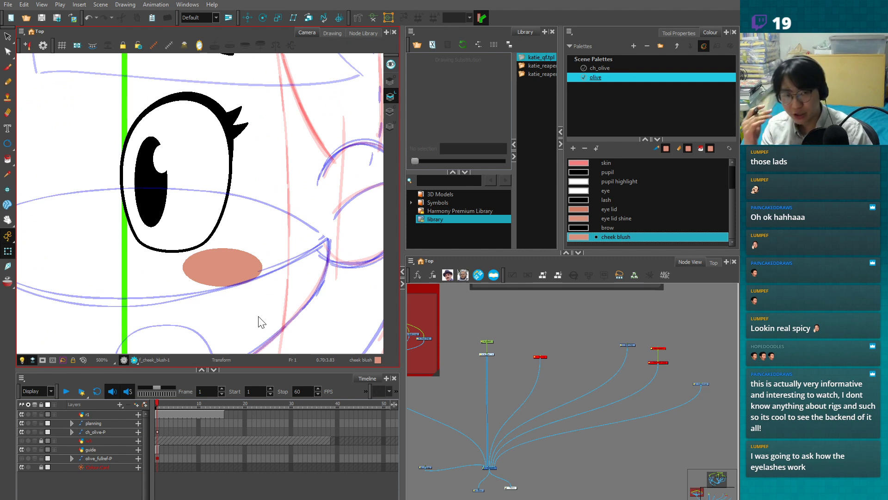
{"action": "left_click", "coordinate": [134, 360]}
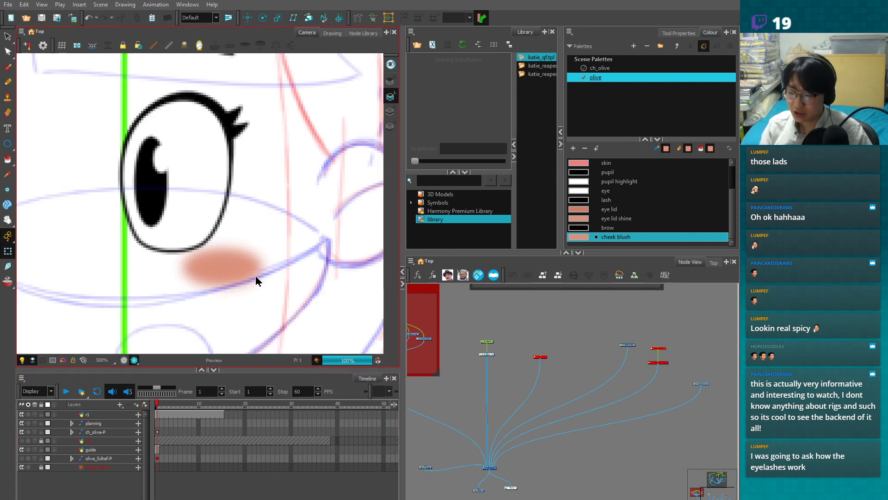
- Examine the blurred cheek blush in the rendered preview, both at full-head scale and close up
{"action": "key", "text": "1"}
{"action": "key", "text": "1"}
{"action": "key", "text": "1"}
{"action": "key", "text": "1"}
{"action": "key", "text": "1"}
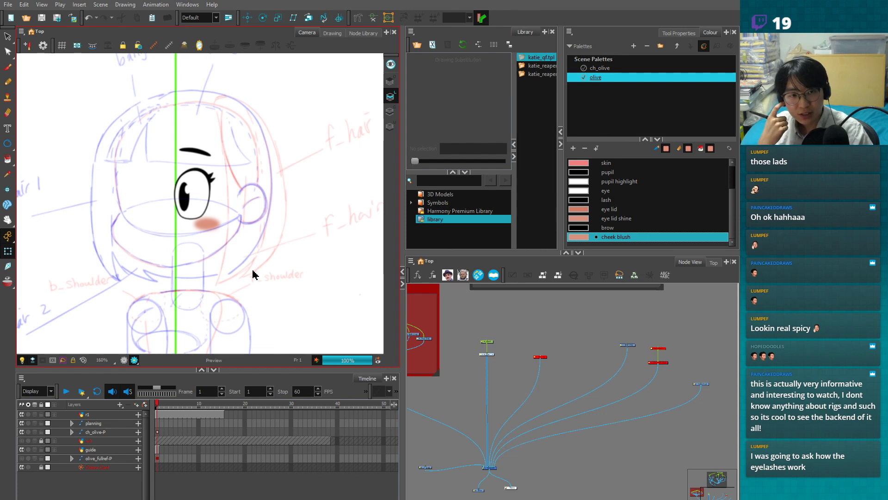
{"action": "key", "text": "2"}
{"action": "key", "text": "2"}
{"action": "key", "text": "2"}
{"action": "key", "text": "2"}
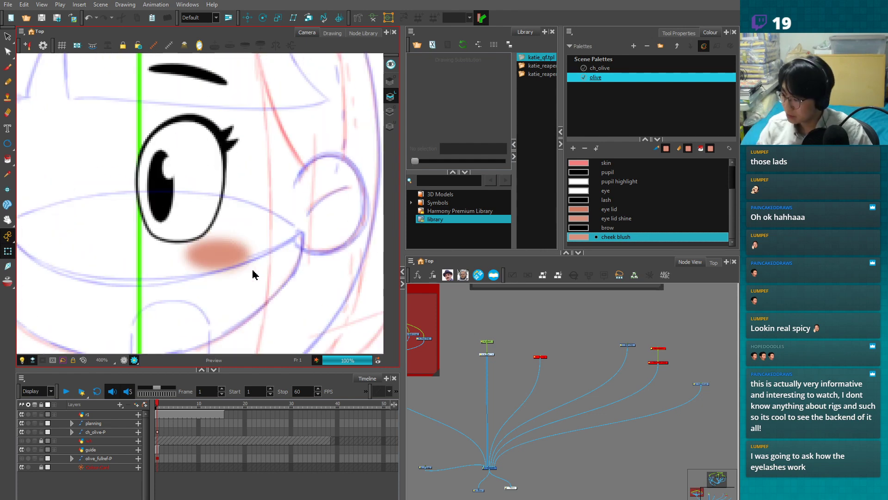
- Set the radius of the cheek blush's Blur node to 0.3
{"action": "scroll", "coordinate": [534, 383], "scroll_direction": "up", "scroll_amount": 5}
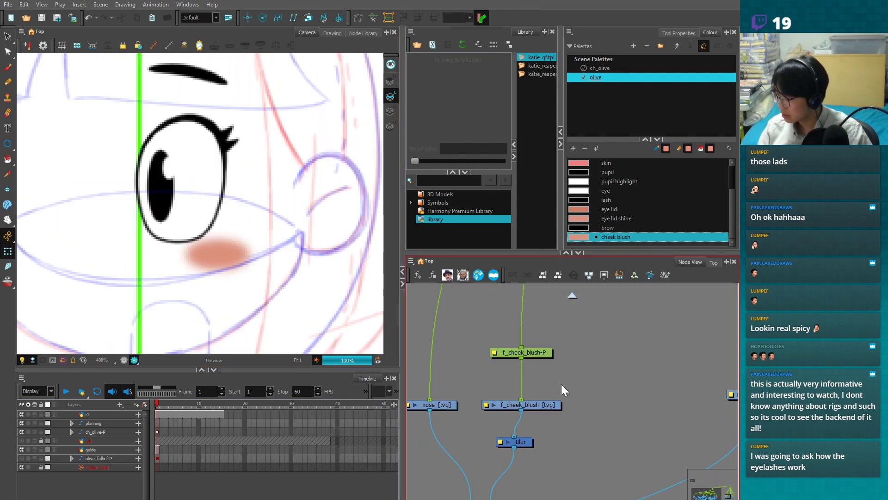
{"action": "left_click", "coordinate": [499, 442]}
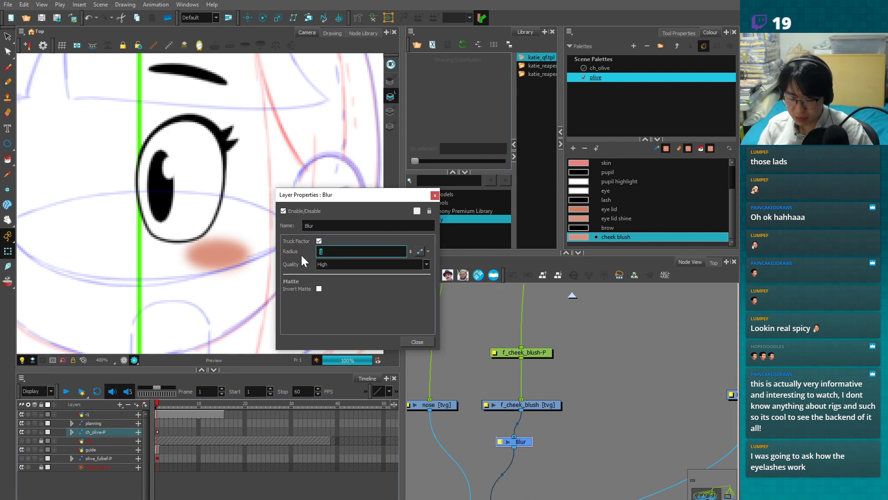
{"action": "type", "text": "0.2"}
{"action": "key", "text": "Return"}
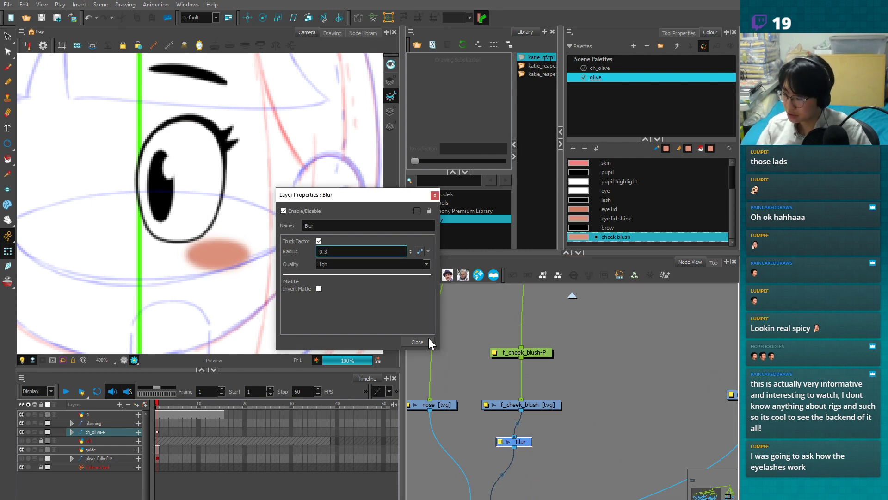
- Examine the front cheek blush's softened edge in the rendered preview, at full-head scale and close up
{"action": "left_click", "coordinate": [428, 339]}
{"action": "left_click", "coordinate": [476, 351]}
{"action": "key", "text": "1"}
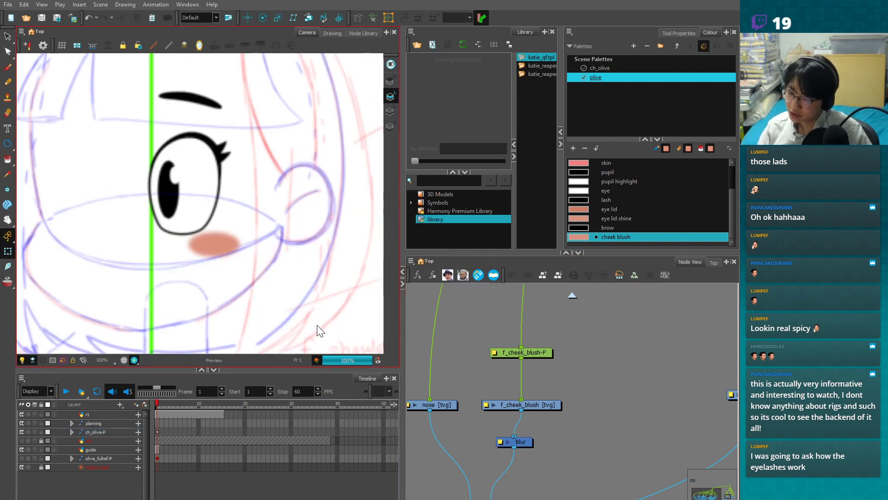
{"action": "key", "text": "1"}
{"action": "key", "text": "1"}
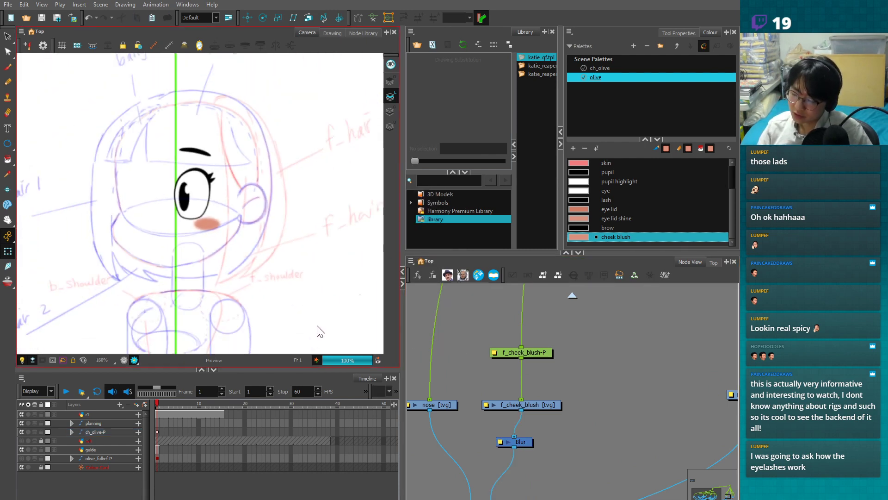
{"action": "left_click", "coordinate": [499, 442]}
{"action": "double_click", "coordinate": [325, 251]}
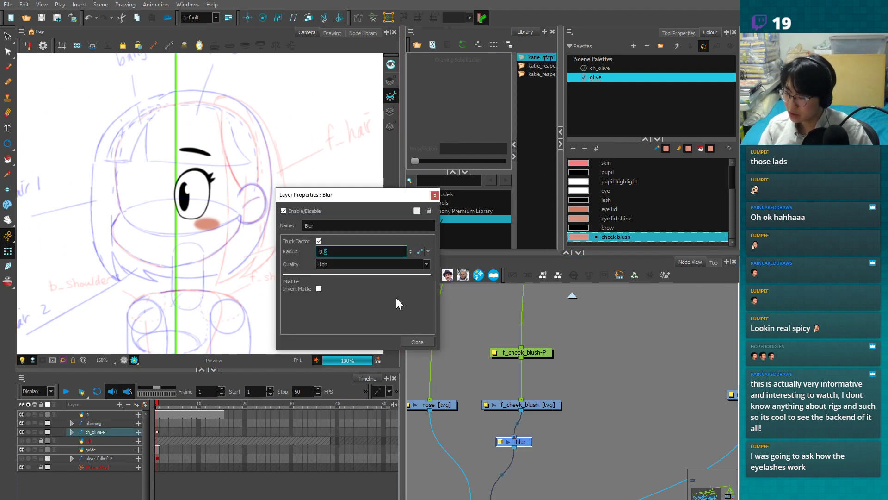
{"action": "left_click", "coordinate": [417, 342]}
{"action": "left_click", "coordinate": [296, 341]}
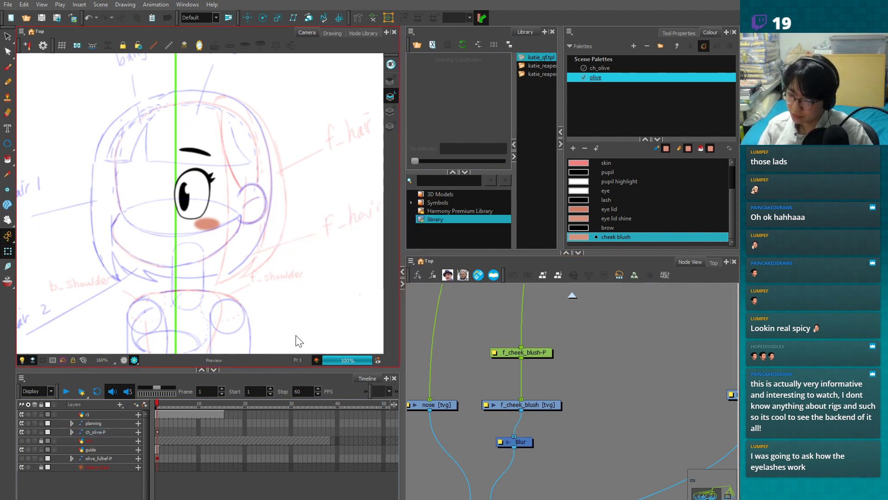
{"action": "key", "text": "1"}
{"action": "key", "text": "2"}
{"action": "key", "text": "2"}
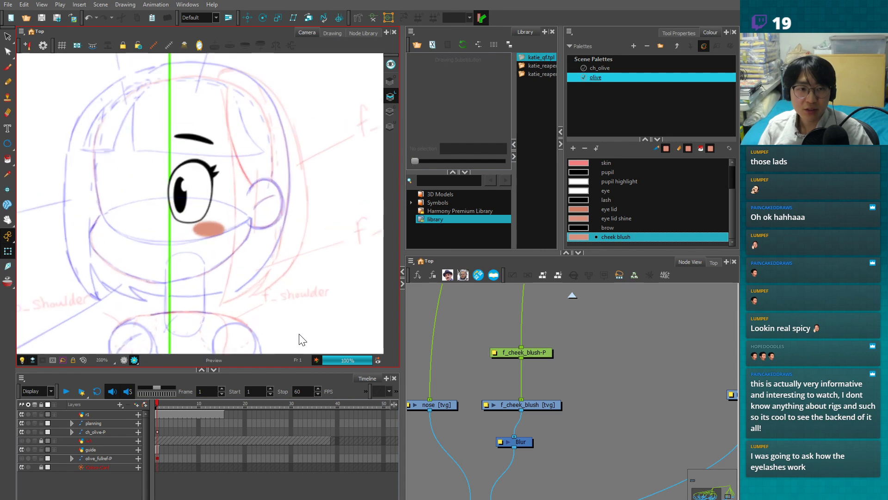
{"action": "key", "text": "2"}
{"action": "key", "text": "2"}
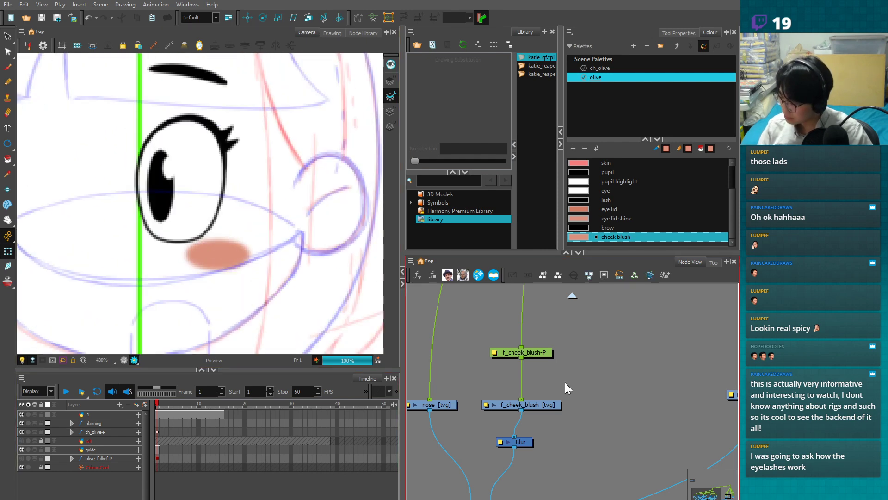
- Line up the Blur node beneath the f_cheek_blush drawing node in the node graph
{"action": "left_click_drag", "start_coordinate": [523, 444], "coordinate": [527, 448]}
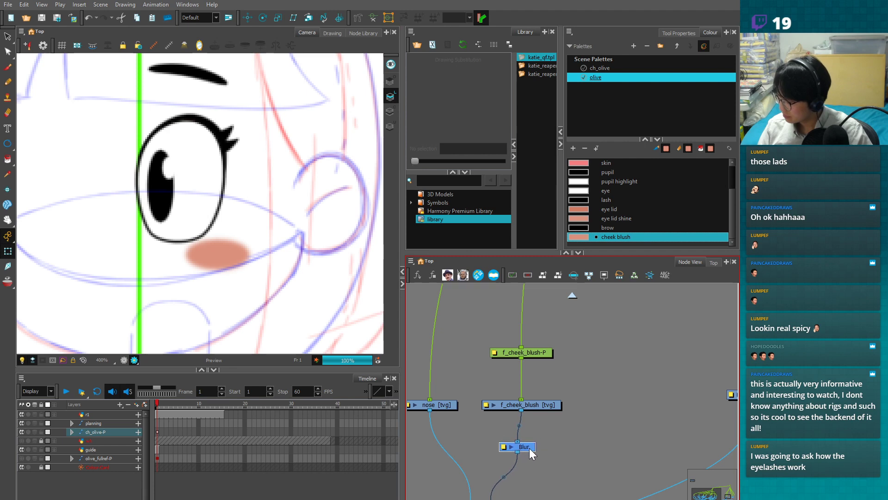
{"action": "key", "text": "1"}
{"action": "key", "text": "1"}
{"action": "key", "text": "1"}
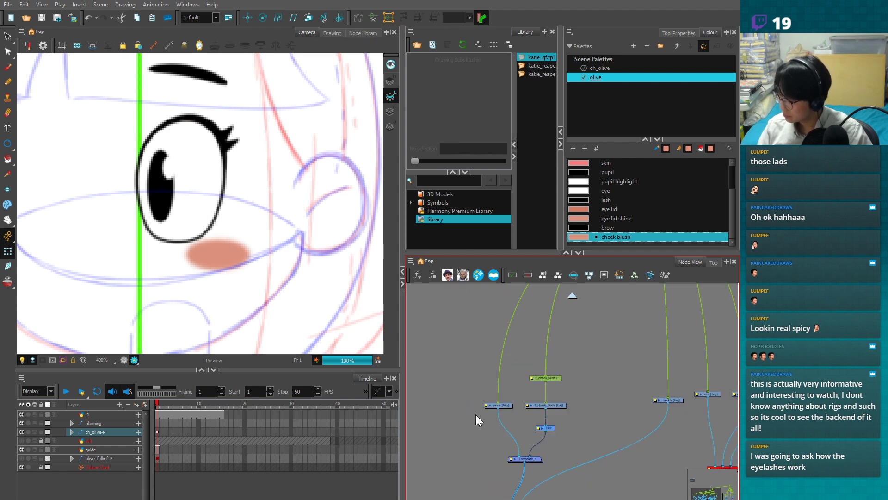
- Return the Camera view from the rendered preview to the normal display and show the olive_fullref-P reference layer
{"action": "left_click", "coordinate": [123, 359]}
{"action": "left_click", "coordinate": [433, 326]}
{"action": "key", "text": "1"}
{"action": "key", "text": "1"}
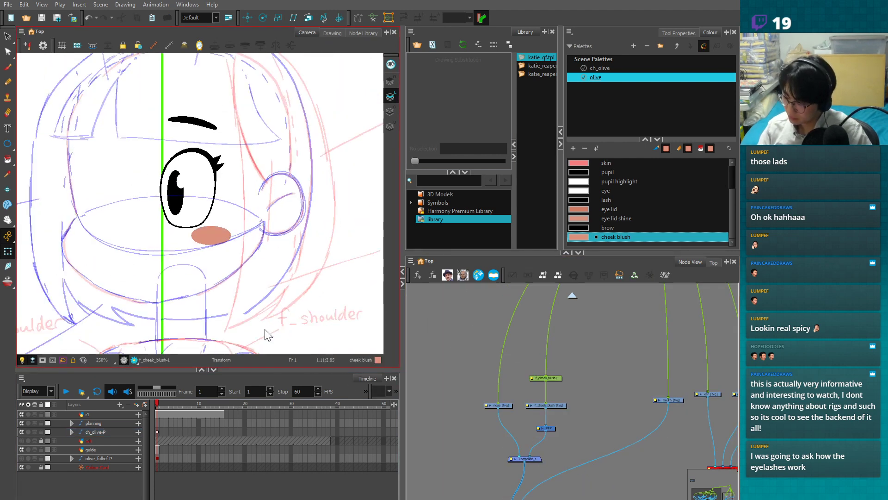
{"action": "key", "text": "1"}
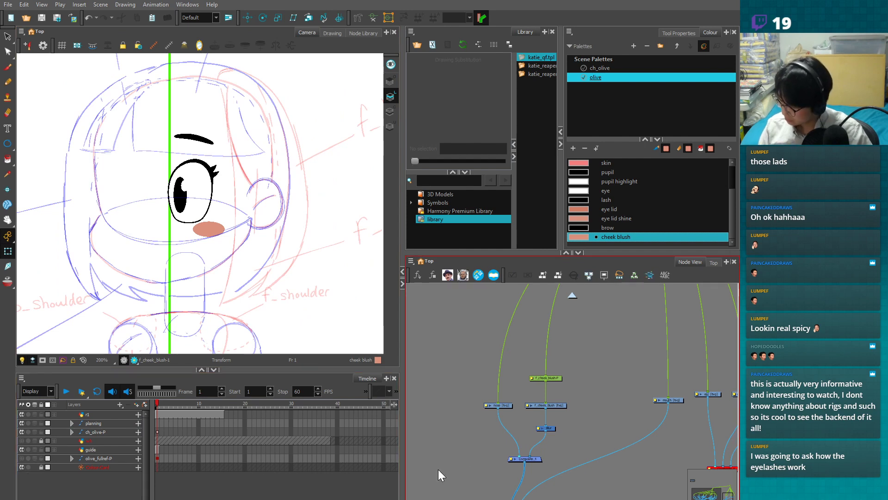
{"action": "left_click", "coordinate": [21, 457]}
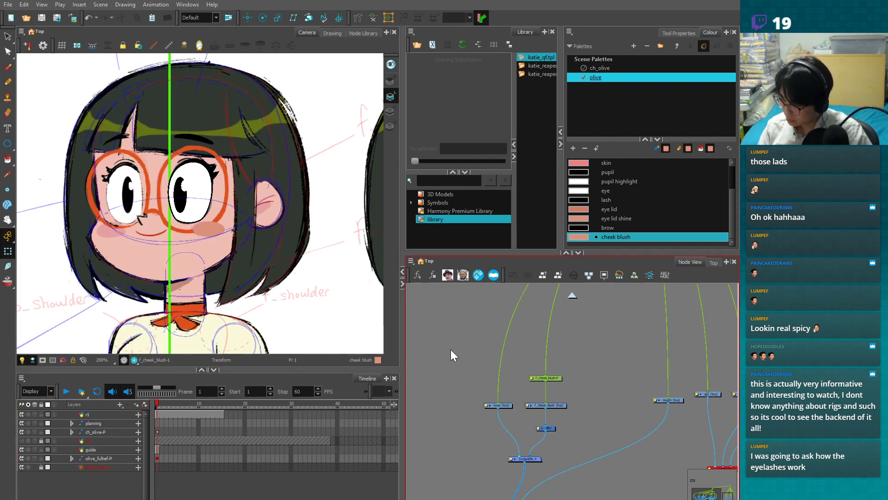
{"action": "key", "text": "2"}
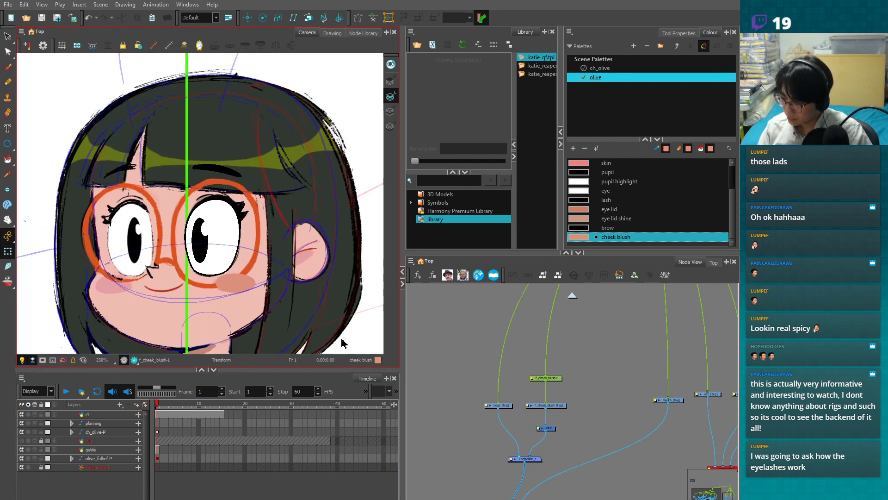
{"action": "key", "text": "2"}
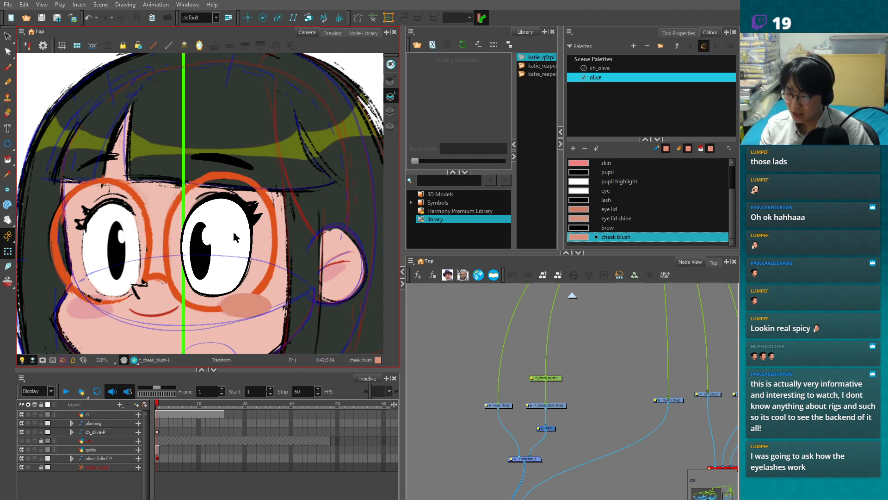
{"action": "scroll", "coordinate": [235, 248], "scroll_direction": "down", "scroll_amount": 4}
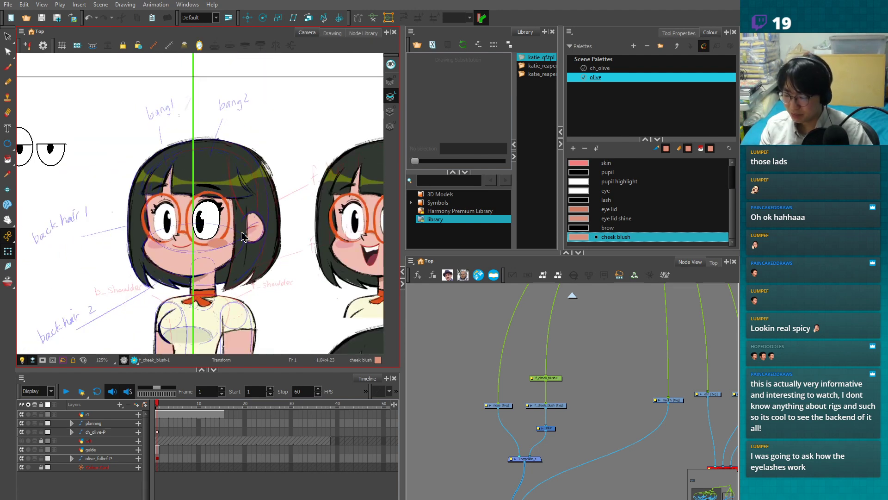
- Select the mouth drawing node and add a colour to the olive palette, sampled from the reference's red mouth line
{"action": "left_click", "coordinate": [215, 248]}
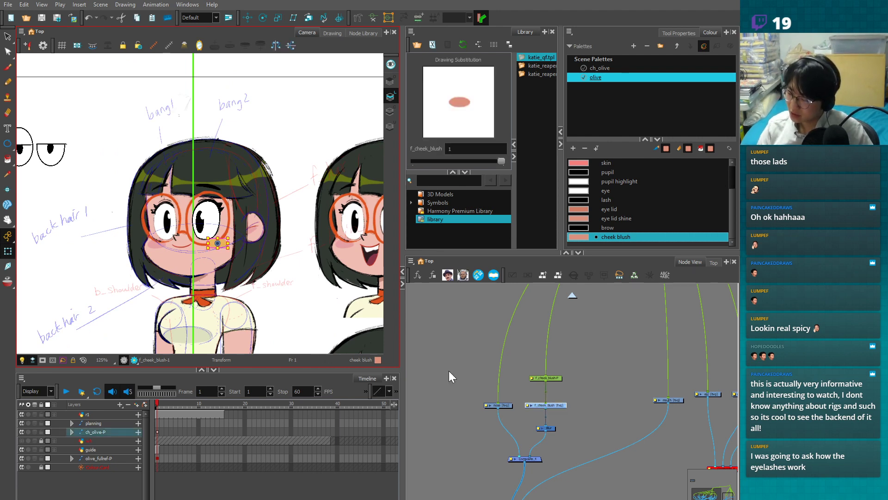
{"action": "left_click_drag", "start_coordinate": [590, 436], "coordinate": [486, 451]}
{"action": "left_click", "coordinate": [503, 393]}
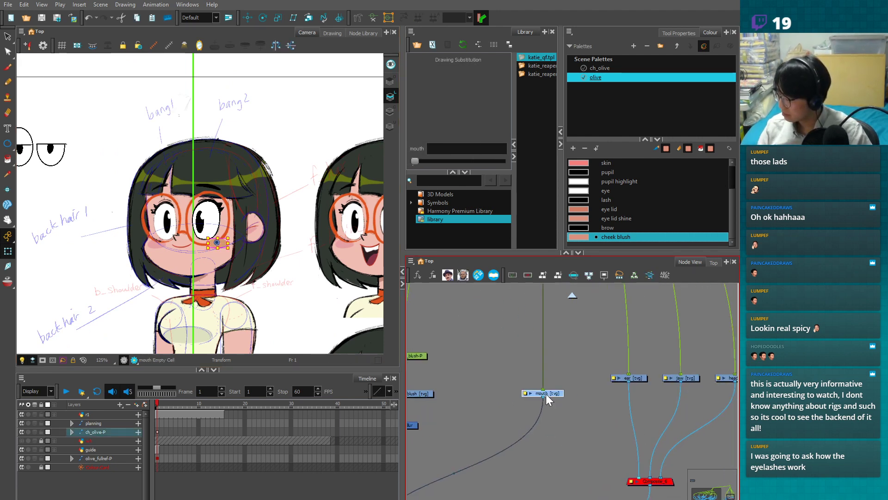
{"action": "left_click", "coordinate": [572, 148]}
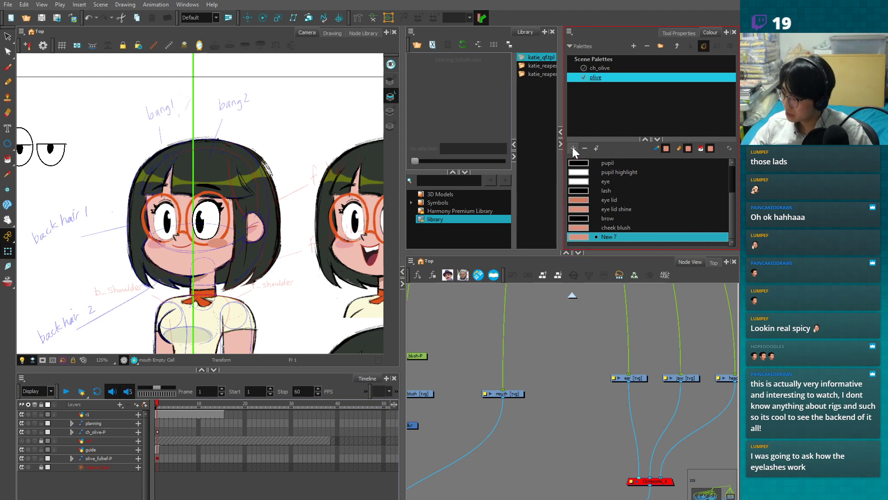
{"action": "scroll", "coordinate": [199, 267], "scroll_direction": "up", "scroll_amount": 4}
{"action": "scroll", "coordinate": [199, 268], "scroll_direction": "up", "scroll_amount": 1}
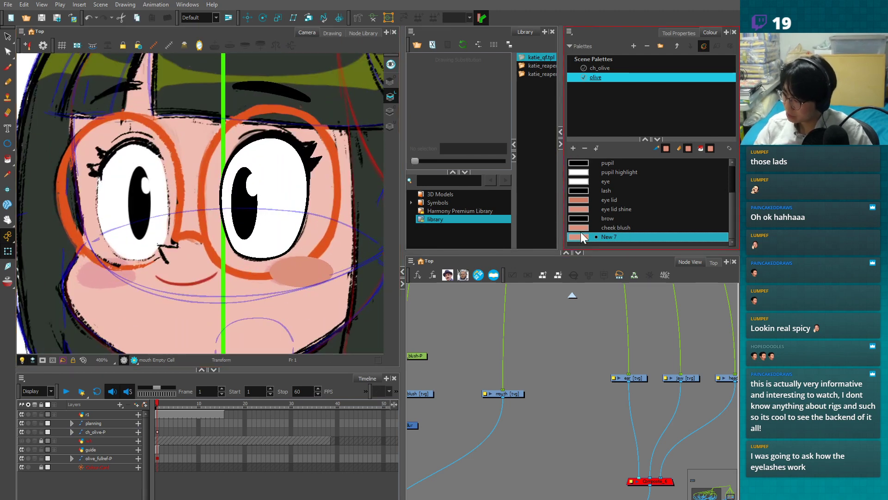
{"action": "double_click", "coordinate": [579, 236]}
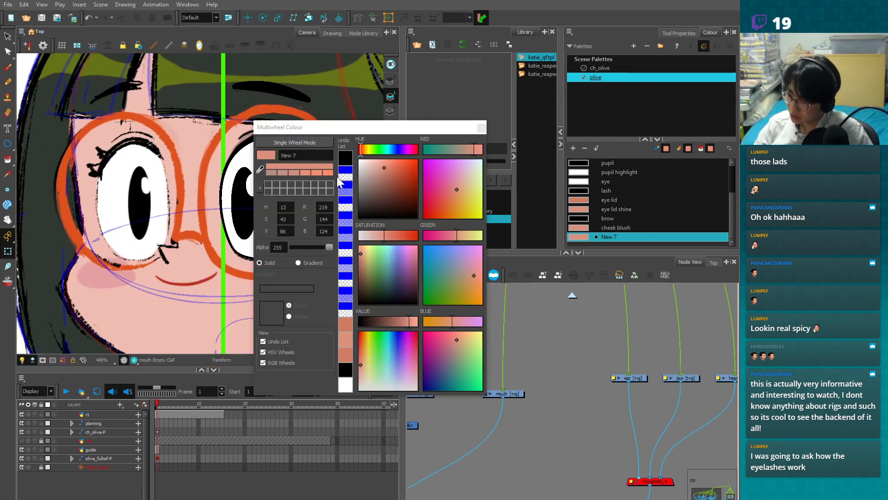
{"action": "left_click", "coordinate": [260, 170]}
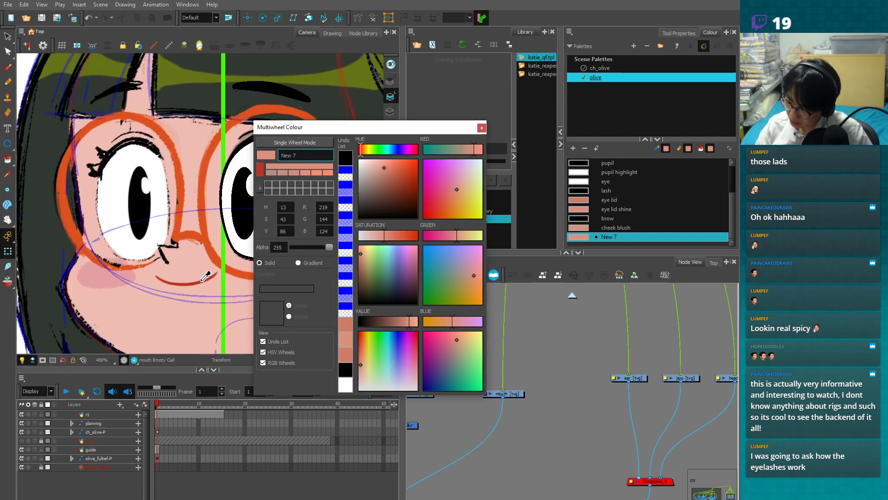
{"action": "left_click", "coordinate": [201, 281]}
{"action": "left_click", "coordinate": [479, 129]}
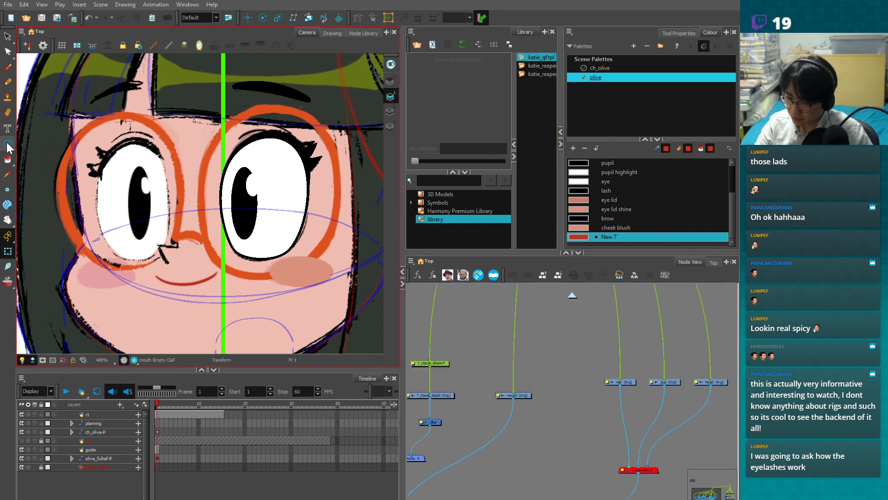
- Draw a straight pencil line between the two corners of the reference mouth on the mouth drawing
{"action": "left_click", "coordinate": [8, 84]}
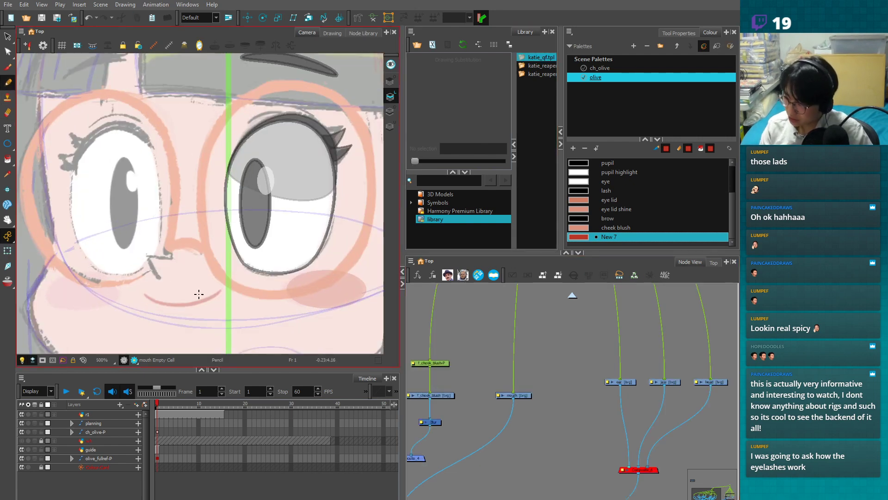
{"action": "scroll", "coordinate": [257, 201], "scroll_direction": "up", "scroll_amount": 2}
{"action": "left_click_drag", "start_coordinate": [139, 272], "coordinate": [237, 265]}
{"action": "key", "text": "2"}
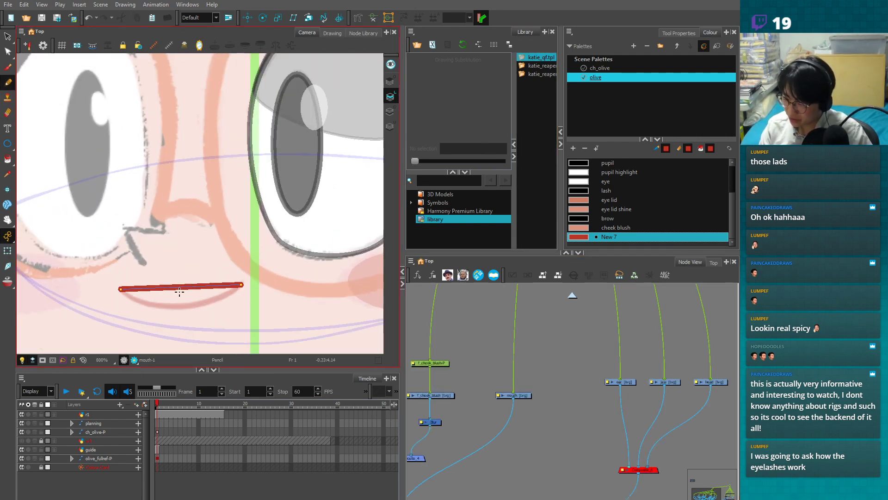
- Bend the mouth line into a smile that follows the reference curve by adjusting the handles at both ends
{"action": "key", "text": "alt+q"}
{"action": "left_click_drag", "start_coordinate": [138, 289], "coordinate": [152, 320]}
{"action": "left_click_drag", "start_coordinate": [240, 285], "coordinate": [208, 315]}
{"action": "left_click_drag", "start_coordinate": [151, 320], "coordinate": [146, 317]}
{"action": "left_click_drag", "start_coordinate": [208, 315], "coordinate": [208, 308]}
{"action": "left_click_drag", "start_coordinate": [145, 318], "coordinate": [147, 315]}
- Select the whole mouth line with the Pencil Editor, and return to the Transform tool with the mouth deselected
{"action": "key", "text": "alt+shift+q"}
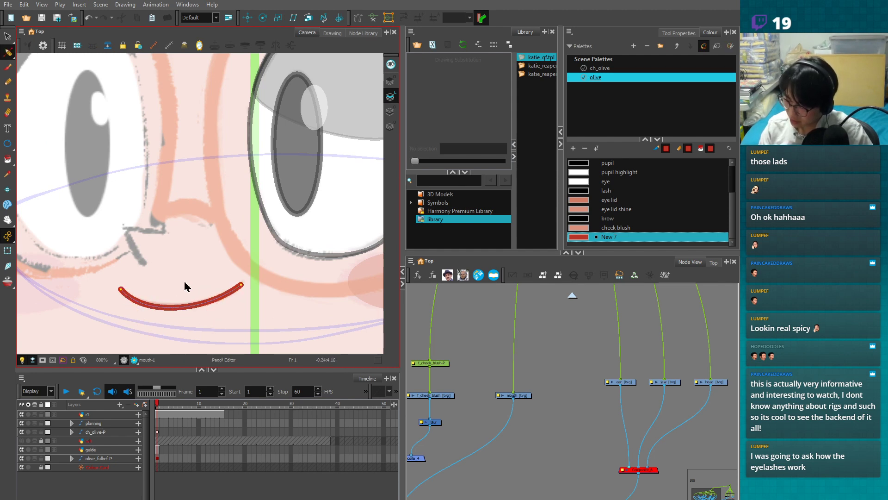
{"action": "left_click_drag", "start_coordinate": [157, 269], "coordinate": [235, 292]}
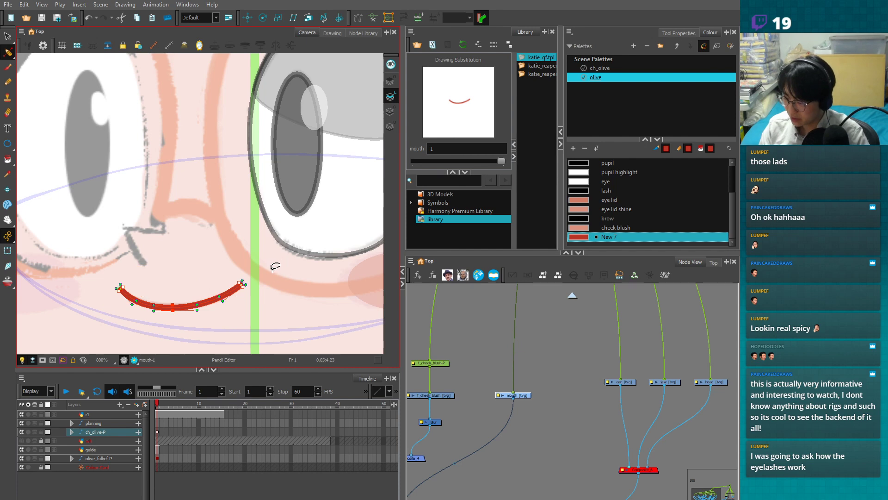
{"action": "left_click", "coordinate": [7, 250]}
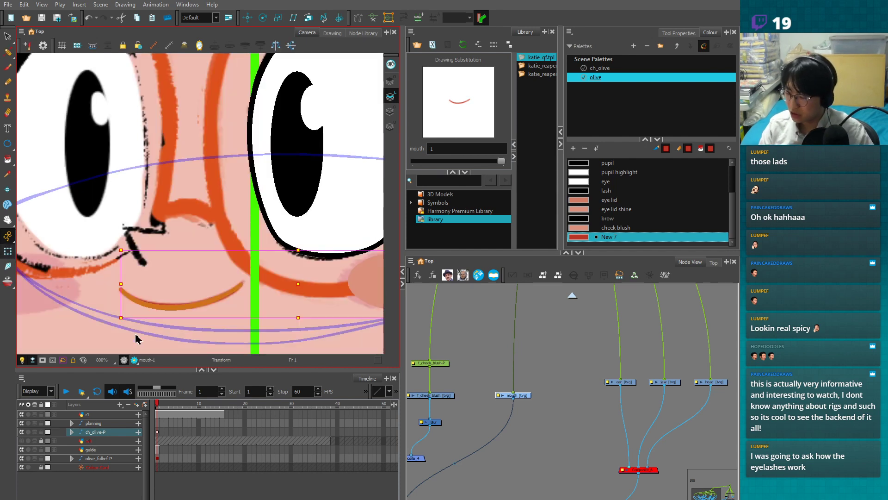
{"action": "left_click", "coordinate": [478, 326]}
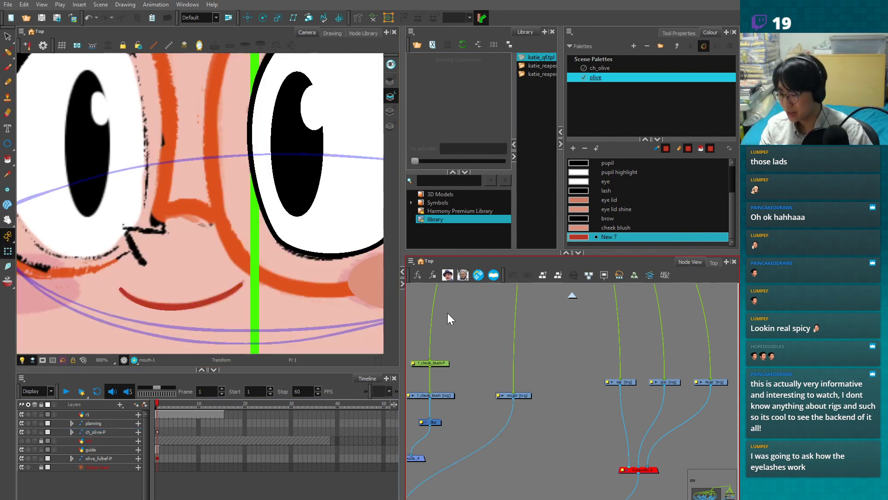
- Add a parent peg to the mouth drawing node
{"action": "key", "text": "1"}
{"action": "key", "text": "1"}
{"action": "key", "text": "1"}
{"action": "key", "text": "1"}
{"action": "left_click_drag", "start_coordinate": [547, 380], "coordinate": [515, 411]}
{"action": "key", "text": "ctrl+p"}
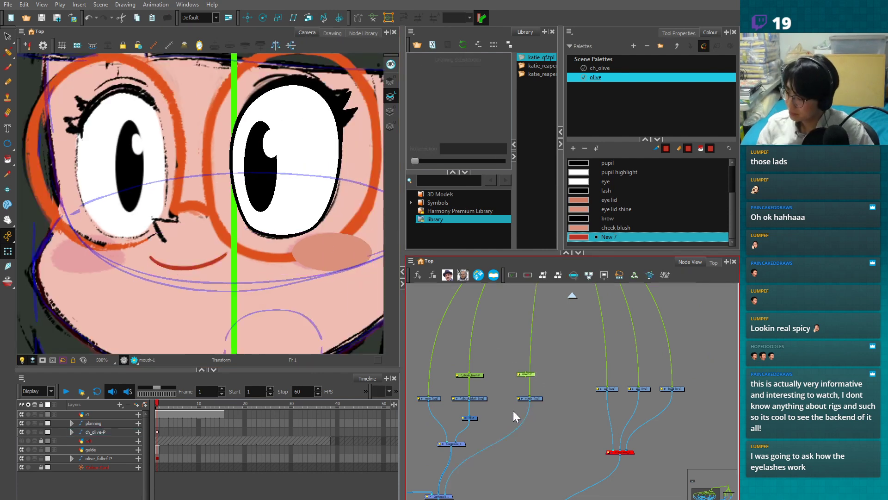
{"action": "left_click", "coordinate": [552, 382]}
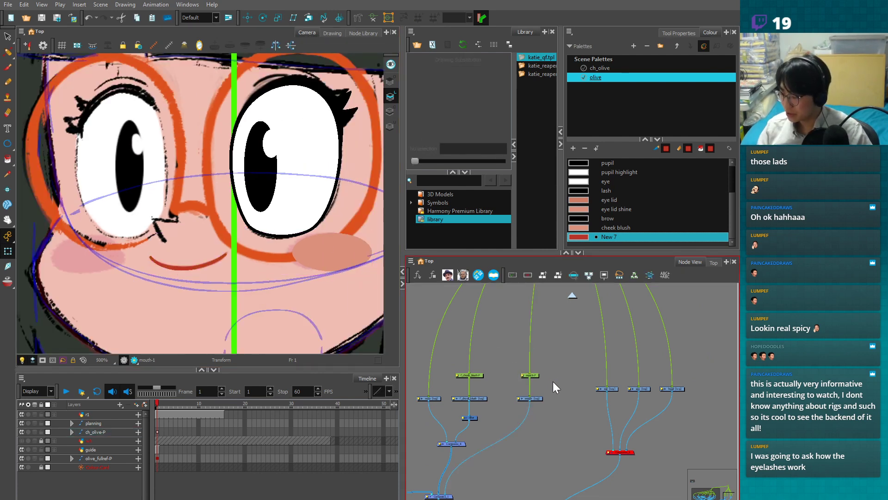
- Place the mouth peg's pivot just above the mouth with the Rotate tool, and select the mouth with the Transform tool
{"action": "left_click", "coordinate": [533, 375]}
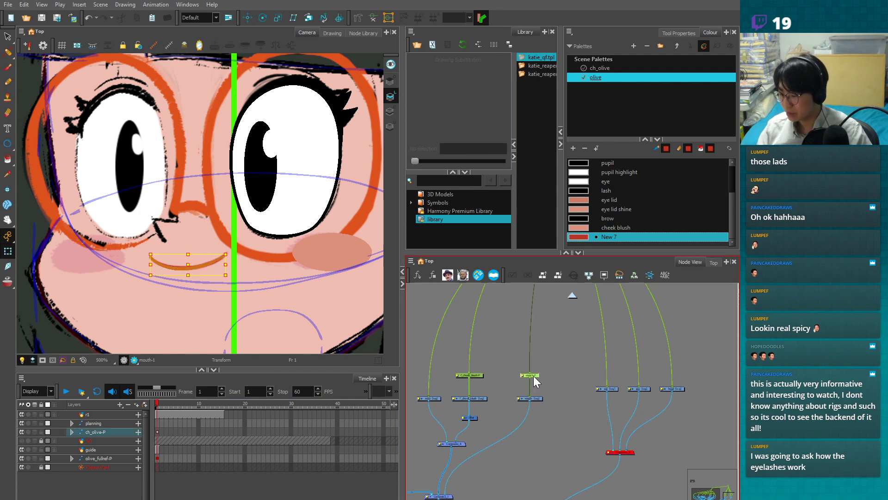
{"action": "left_click", "coordinate": [263, 18]}
{"action": "scroll", "coordinate": [224, 291], "scroll_direction": "down", "scroll_amount": 5}
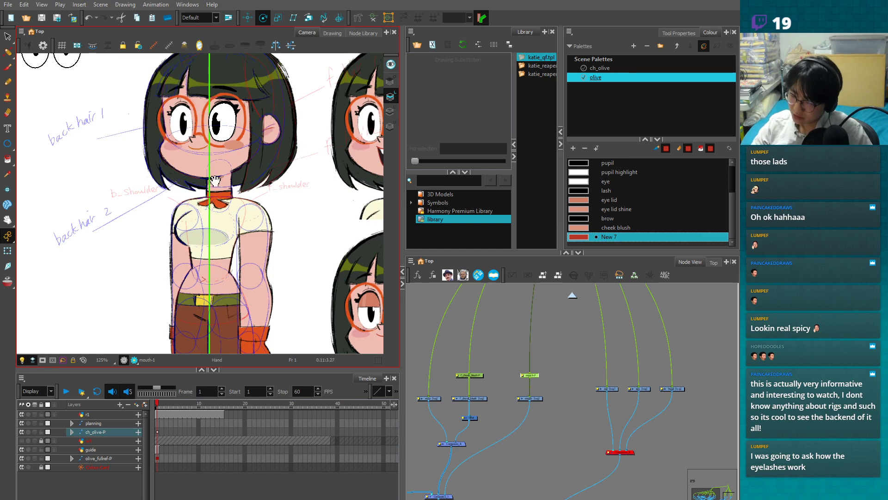
{"action": "scroll", "coordinate": [210, 182], "scroll_direction": "up", "scroll_amount": 3}
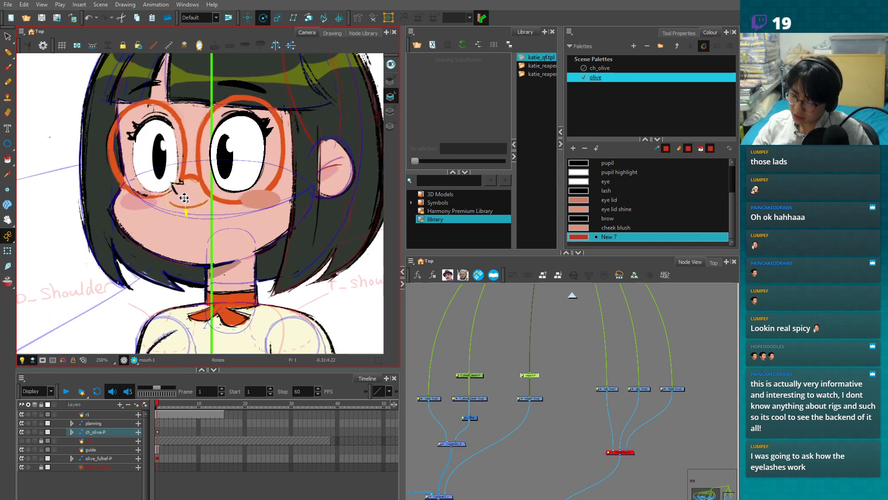
{"action": "key", "text": "shift+t"}
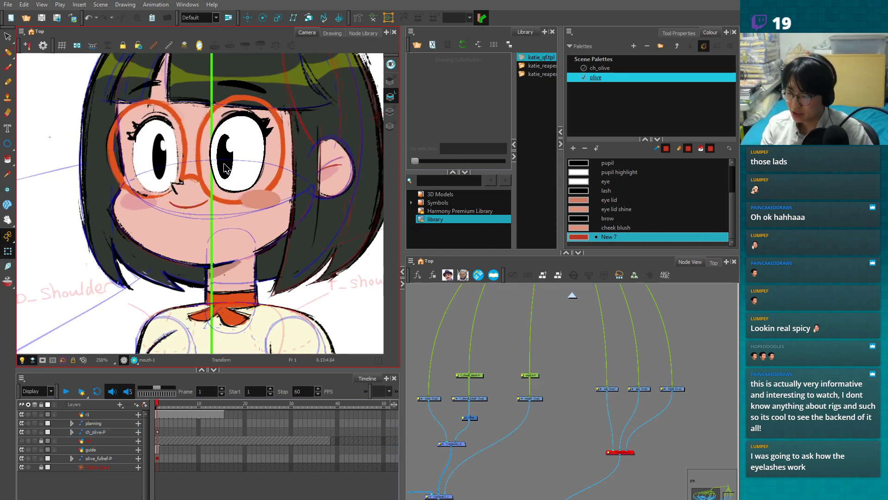
{"action": "left_click_drag", "start_coordinate": [274, 226], "coordinate": [267, 266]}
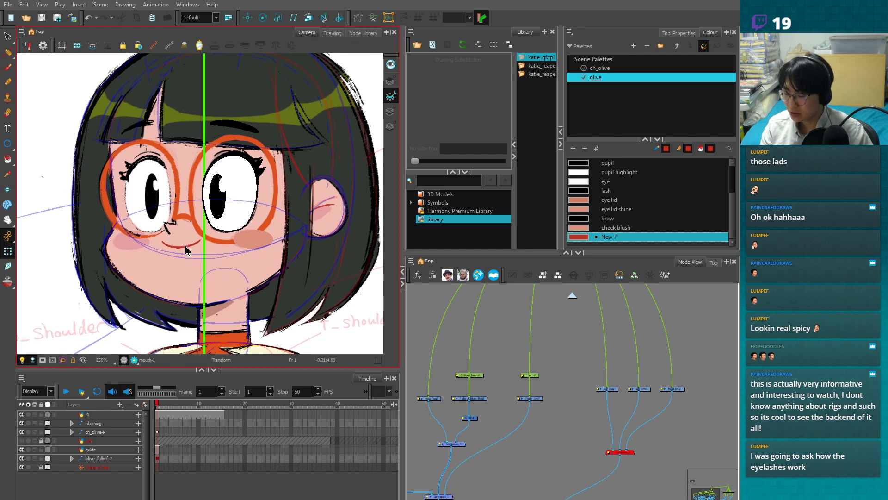
{"action": "left_click", "coordinate": [185, 249]}
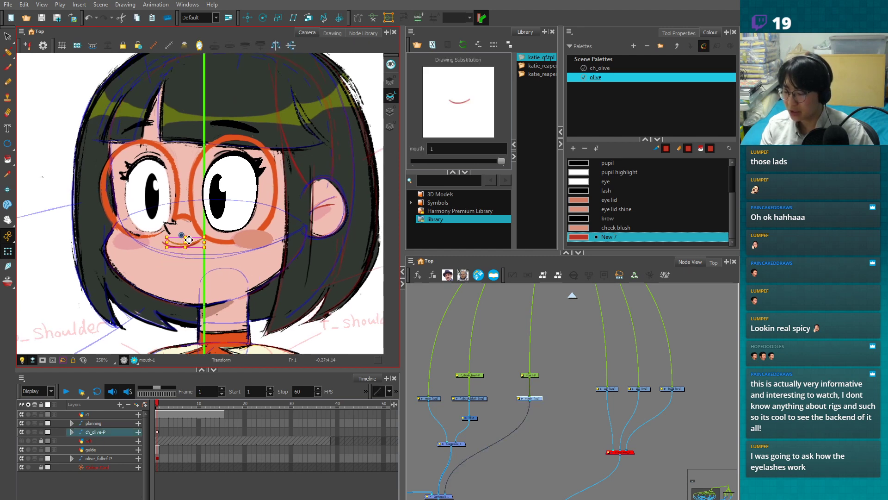
- Draw a short bent nose line with the Pencil tool on the nose drawing, using the "line" colour, over the reference nose
{"action": "left_click", "coordinate": [228, 246]}
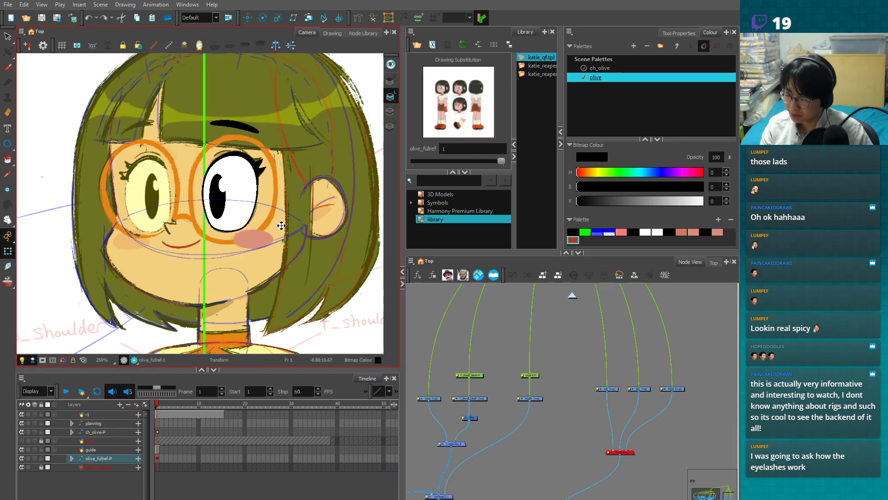
{"action": "left_click", "coordinate": [429, 398]}
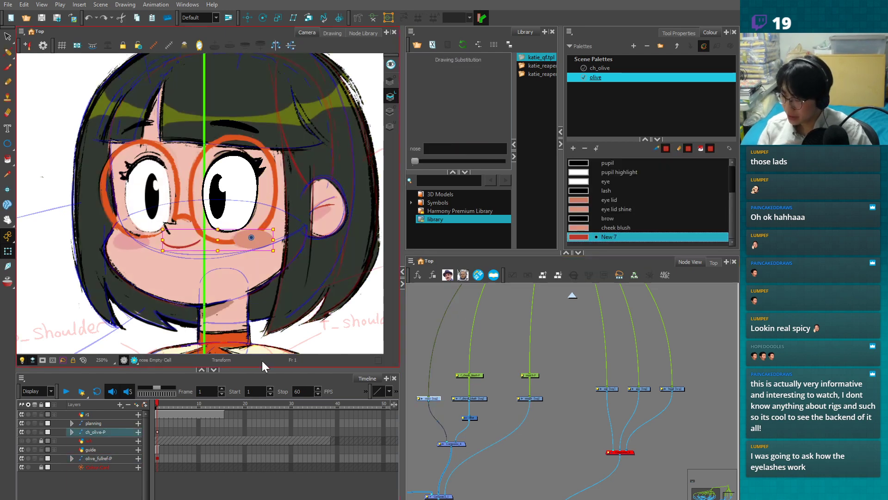
{"action": "scroll", "coordinate": [200, 203], "scroll_direction": "up", "scroll_amount": 3}
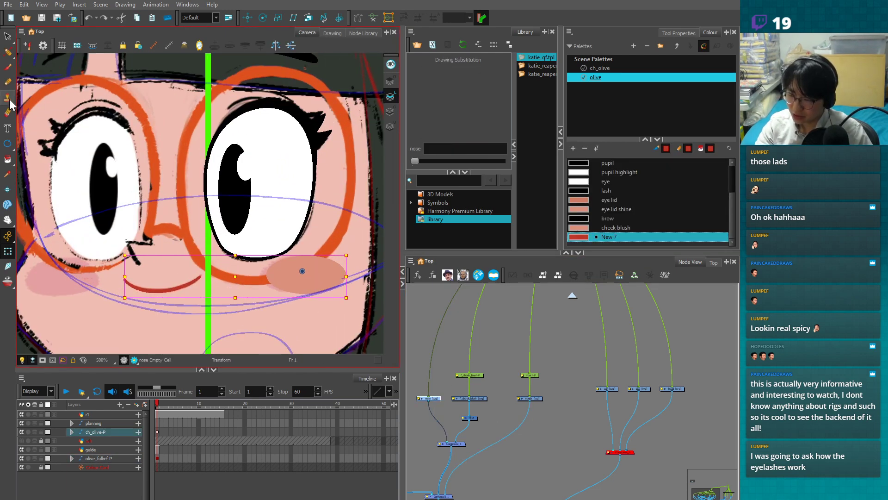
{"action": "left_click", "coordinate": [7, 82]}
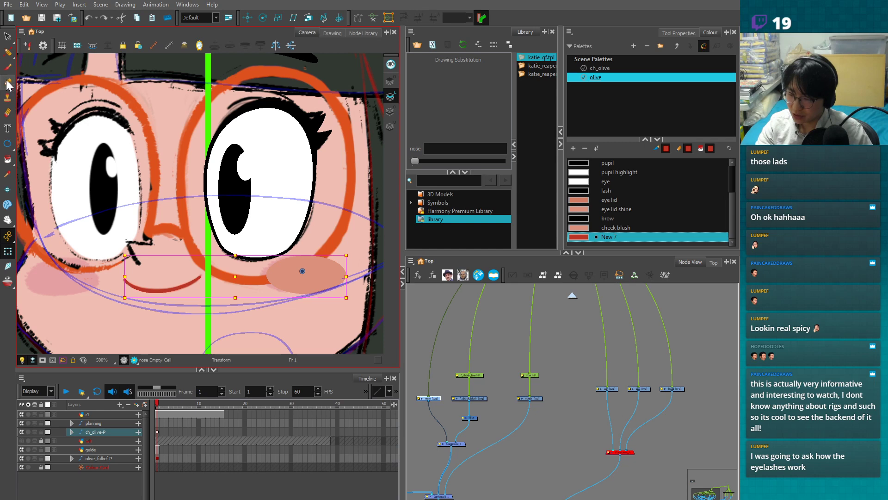
{"action": "scroll", "coordinate": [732, 180], "scroll_direction": "up", "scroll_amount": 3}
{"action": "left_click", "coordinate": [602, 163]}
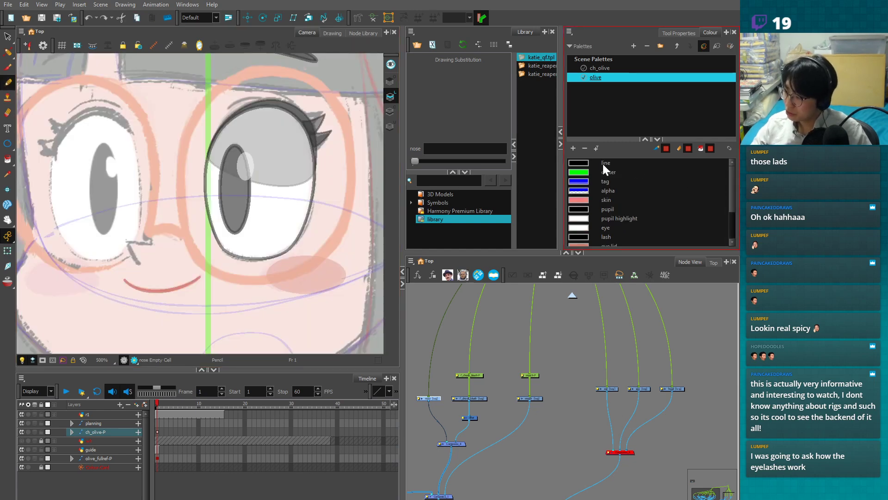
{"action": "scroll", "coordinate": [259, 199], "scroll_direction": "up", "scroll_amount": 2}
{"action": "mouse_move", "coordinate": [243, 191]}
{"action": "left_mouse_down"}
{"action": "mouse_move", "coordinate": [222, 237]}
{"action": "mouse_move", "coordinate": [150, 246]}
{"action": "mouse_move", "coordinate": [150, 261]}
{"action": "left_mouse_up"}
- Reshape the nose line into a sharp-cornered zigzag following the reference with the Contour Editor, straightening its segments
{"action": "scroll", "coordinate": [232, 234], "scroll_direction": "up", "scroll_amount": 3}
{"action": "key", "text": "alt+q"}
{"action": "left_click", "coordinate": [201, 255]}
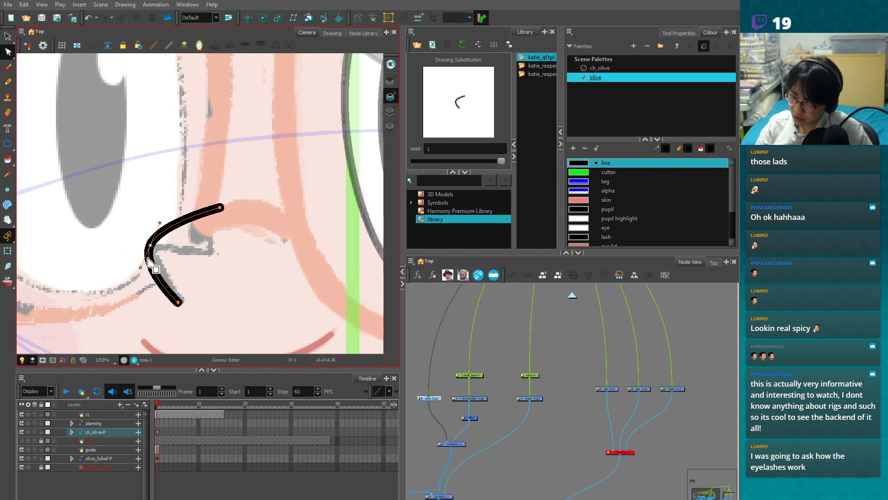
{"action": "left_click_drag", "start_coordinate": [184, 221], "coordinate": [208, 250]}
{"action": "left_click_drag", "start_coordinate": [208, 250], "coordinate": [206, 262]}
{"action": "left_click", "coordinate": [209, 250], "text": "alt"}
{"action": "left_click", "coordinate": [179, 301], "text": "alt"}
{"action": "left_click", "coordinate": [151, 246], "text": "alt"}
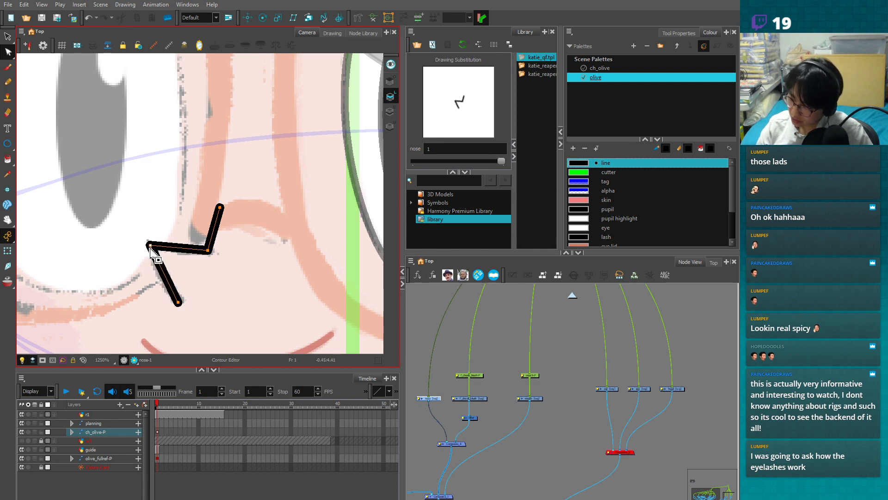
- Curve the nose's lower segment slightly, raise the upper end a little, and refine the corners against the reference
{"action": "mouse_move", "coordinate": [178, 302]}
{"action": "left_mouse_down"}
{"action": "mouse_move", "coordinate": [158, 298]}
{"action": "mouse_move", "coordinate": [182, 302]}
{"action": "mouse_move", "coordinate": [169, 291]}
{"action": "left_mouse_up"}
{"action": "left_click", "coordinate": [211, 275]}
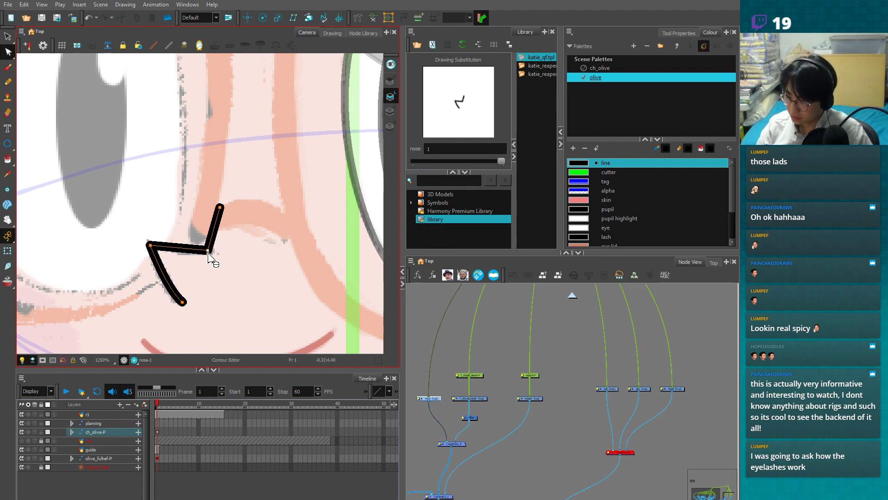
{"action": "mouse_move", "coordinate": [205, 257]}
{"action": "left_mouse_down"}
{"action": "mouse_move", "coordinate": [217, 250]}
{"action": "mouse_move", "coordinate": [221, 204]}
{"action": "left_mouse_up"}
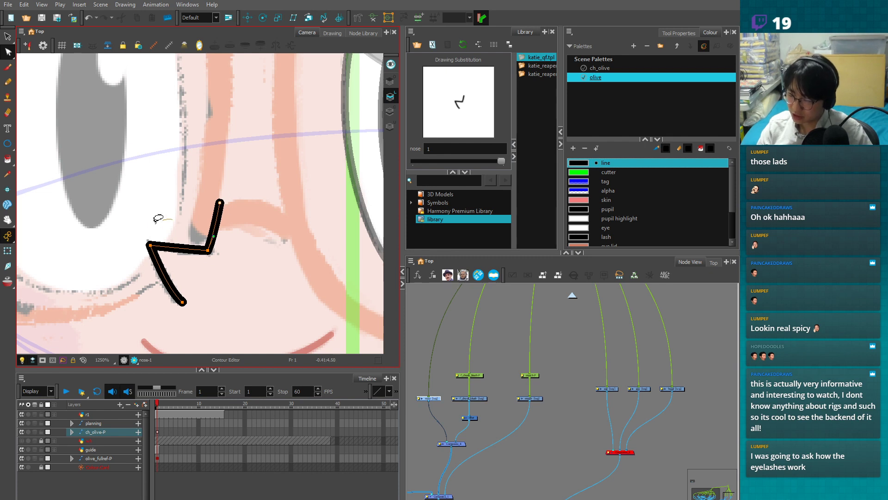
{"action": "mouse_move", "coordinate": [151, 246]}
{"action": "left_mouse_down"}
{"action": "mouse_move", "coordinate": [154, 237]}
{"action": "mouse_move", "coordinate": [161, 246]}
{"action": "mouse_move", "coordinate": [150, 257]}
{"action": "left_mouse_up"}
{"action": "left_click", "coordinate": [206, 261]}
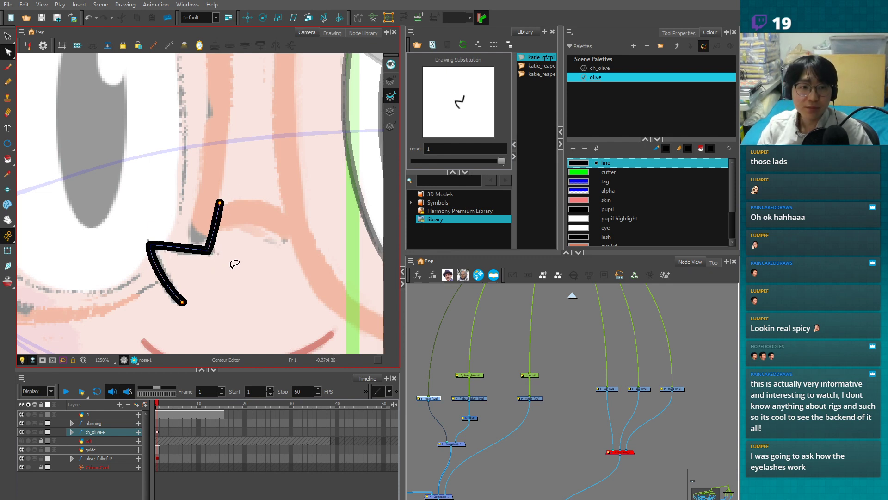
{"action": "left_click_drag", "start_coordinate": [199, 252], "coordinate": [197, 256]}
- Select the whole nose line with the Pencil Editor
{"action": "key", "text": "1"}
{"action": "key", "text": "1"}
{"action": "key", "text": "alt+a"}
{"action": "key", "text": "2"}
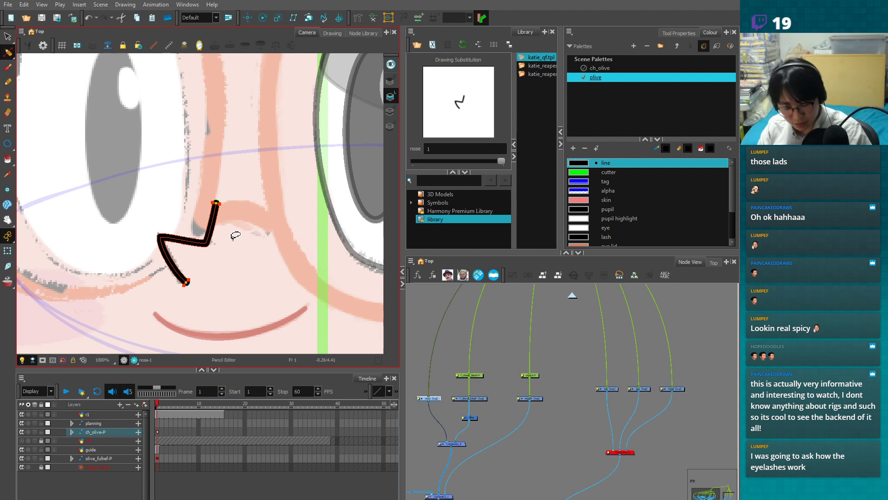
{"action": "key", "text": "2"}
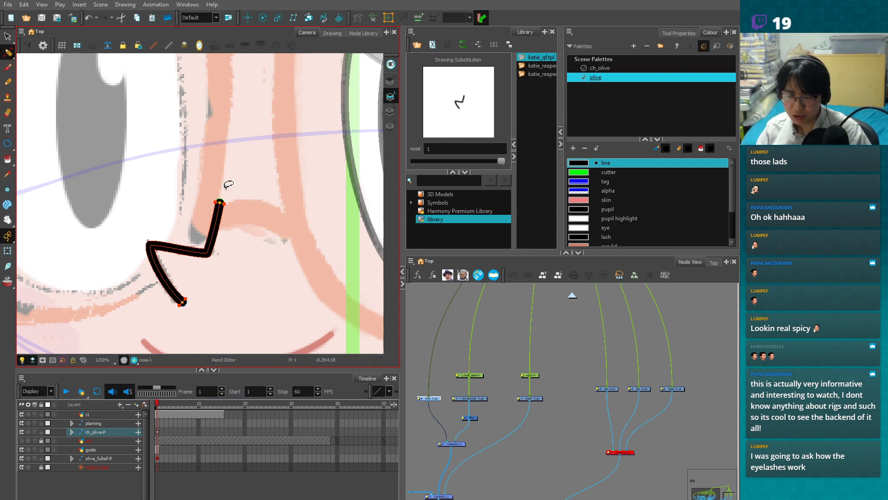
{"action": "left_click", "coordinate": [8, 53]}
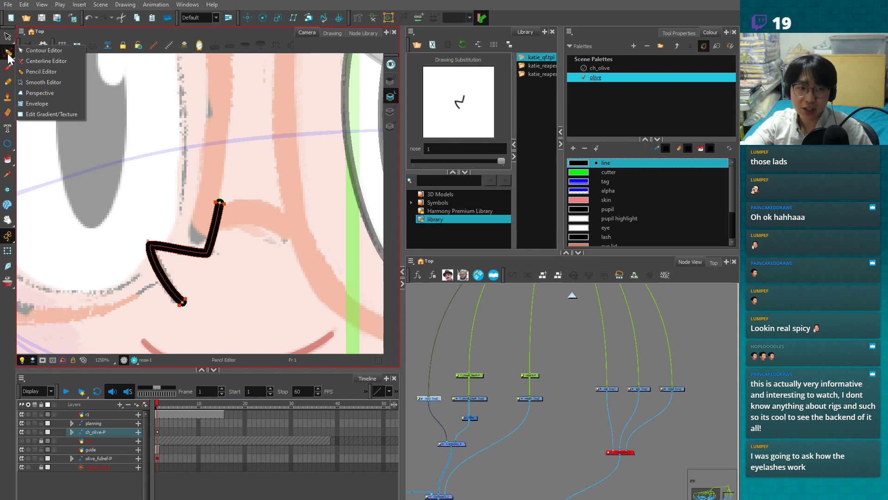
{"action": "left_click", "coordinate": [66, 72]}
- Adjust the nose line's thickness with the Pencil Editor, tapering it toward both ends
{"action": "scroll", "coordinate": [203, 253], "scroll_direction": "up", "scroll_amount": 2}
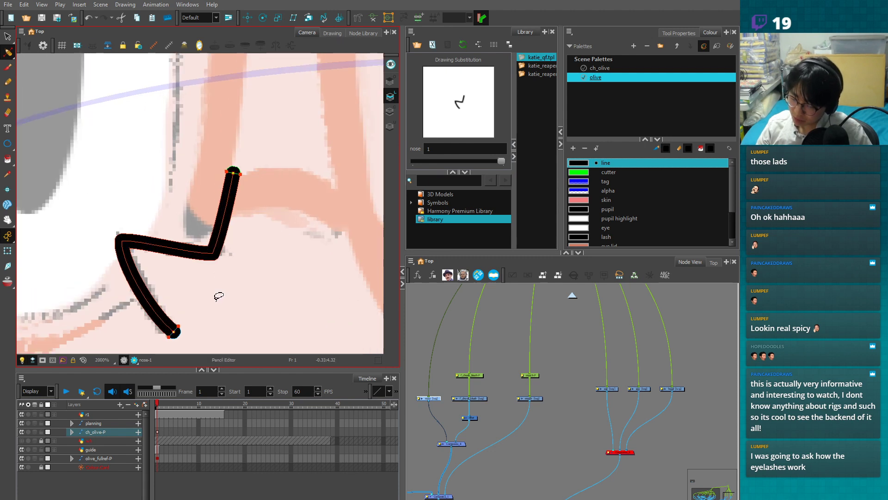
{"action": "left_click_drag", "start_coordinate": [215, 300], "coordinate": [202, 320]}
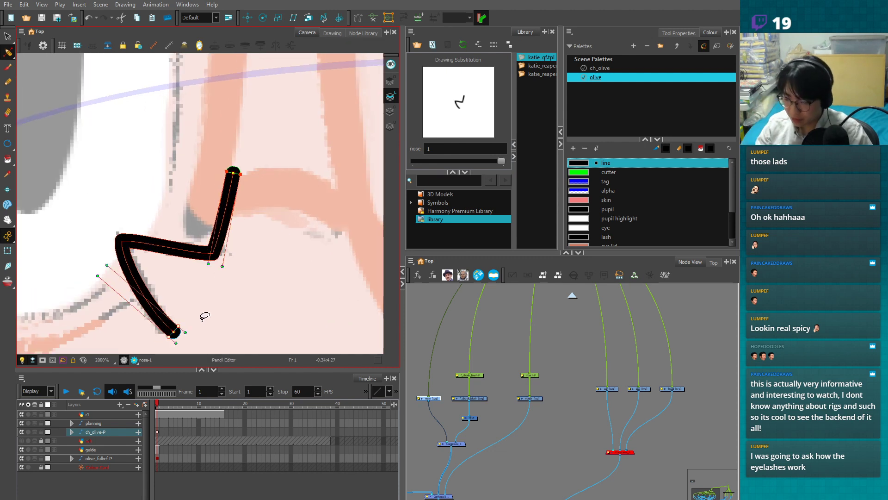
{"action": "mouse_move", "coordinate": [222, 254]}
{"action": "left_mouse_down"}
{"action": "mouse_move", "coordinate": [124, 248]}
{"action": "mouse_move", "coordinate": [222, 258]}
{"action": "left_mouse_up"}
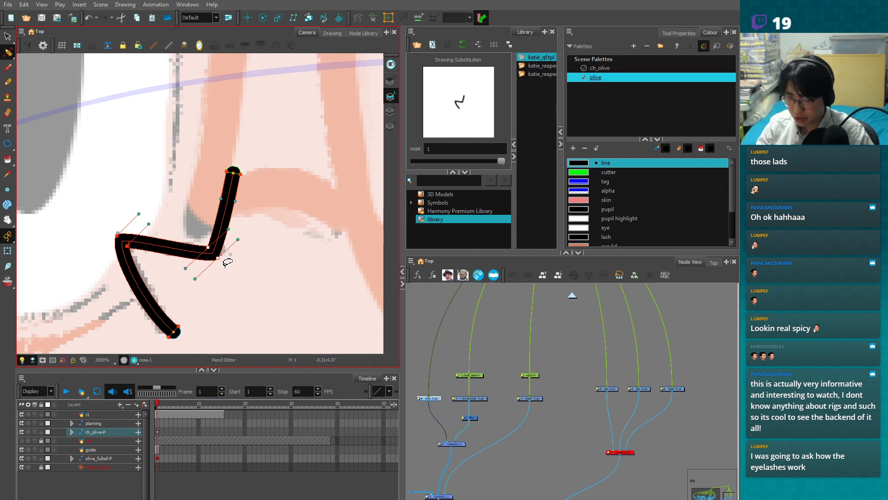
{"action": "mouse_move", "coordinate": [262, 156]}
{"action": "left_mouse_down"}
{"action": "mouse_move", "coordinate": [253, 189]}
{"action": "mouse_move", "coordinate": [267, 189]}
{"action": "mouse_move", "coordinate": [234, 143]}
{"action": "mouse_move", "coordinate": [234, 172]}
{"action": "left_mouse_up"}
{"action": "mouse_move", "coordinate": [215, 316]}
{"action": "left_mouse_down"}
{"action": "mouse_move", "coordinate": [163, 353]}
{"action": "mouse_move", "coordinate": [153, 324]}
{"action": "left_mouse_up"}
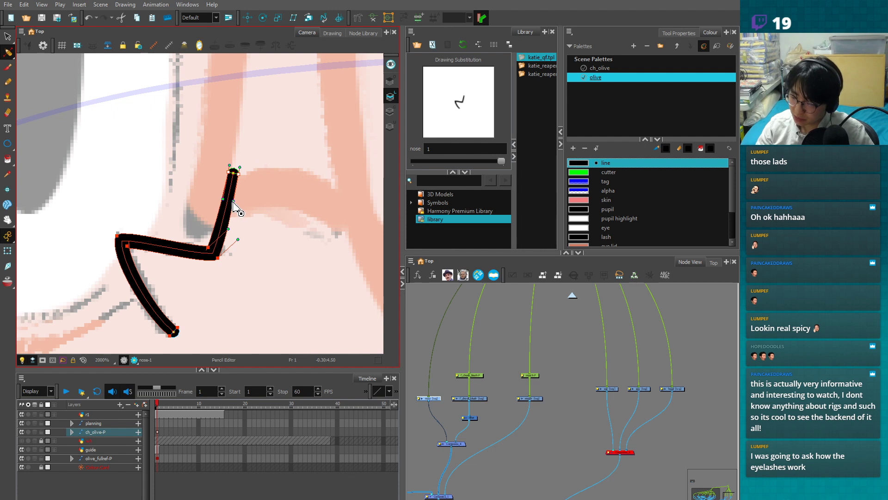
{"action": "left_click_drag", "start_coordinate": [234, 202], "coordinate": [235, 204]}
{"action": "mouse_move", "coordinate": [182, 319]}
{"action": "left_mouse_down"}
{"action": "mouse_move", "coordinate": [182, 310]}
{"action": "mouse_move", "coordinate": [154, 309]}
{"action": "mouse_move", "coordinate": [156, 301]}
{"action": "left_mouse_up"}
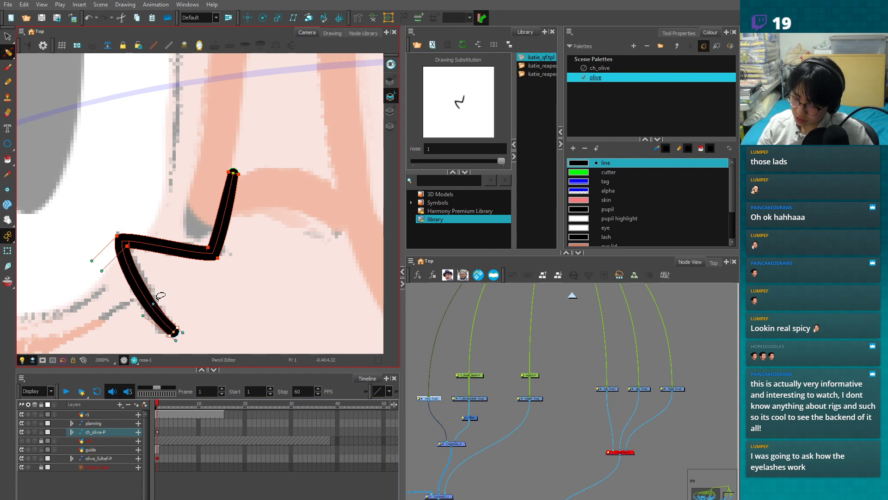
- Fine-tune the thickness of the nose line's lower segment, and return to the Transform tool with the nose selected
{"action": "left_click", "coordinate": [166, 299]}
{"action": "scroll", "coordinate": [242, 271], "scroll_direction": "down", "scroll_amount": 2}
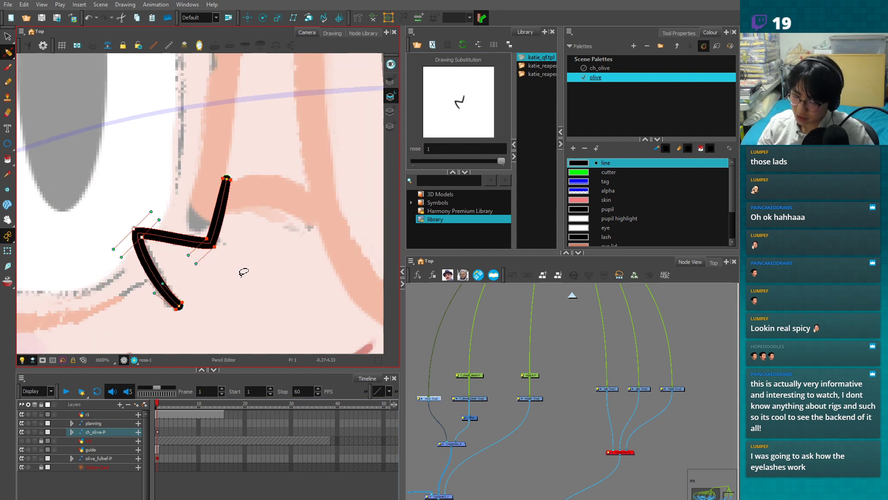
{"action": "scroll", "coordinate": [193, 270], "scroll_direction": "up", "scroll_amount": 1}
{"action": "left_click", "coordinate": [174, 276]}
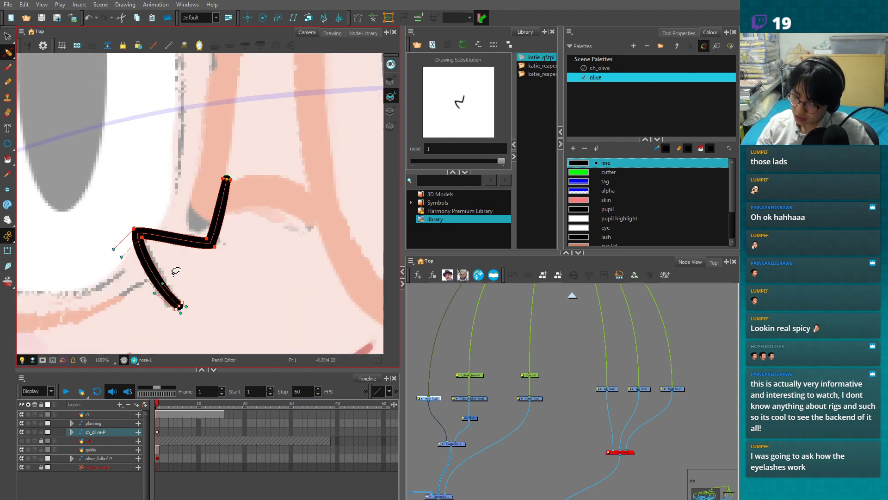
{"action": "mouse_move", "coordinate": [173, 276]}
{"action": "left_mouse_down"}
{"action": "mouse_move", "coordinate": [178, 284]}
{"action": "mouse_move", "coordinate": [185, 277]}
{"action": "mouse_move", "coordinate": [164, 285]}
{"action": "left_mouse_up"}
{"action": "left_click", "coordinate": [184, 277]}
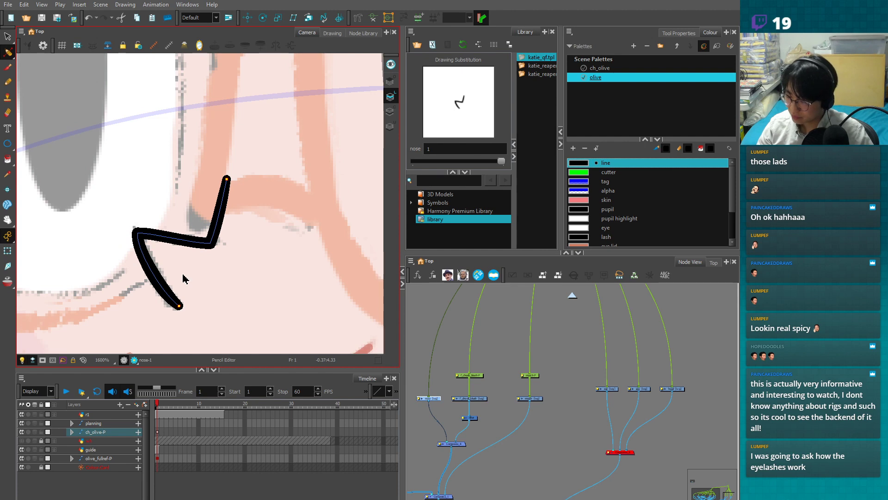
{"action": "key", "text": "2"}
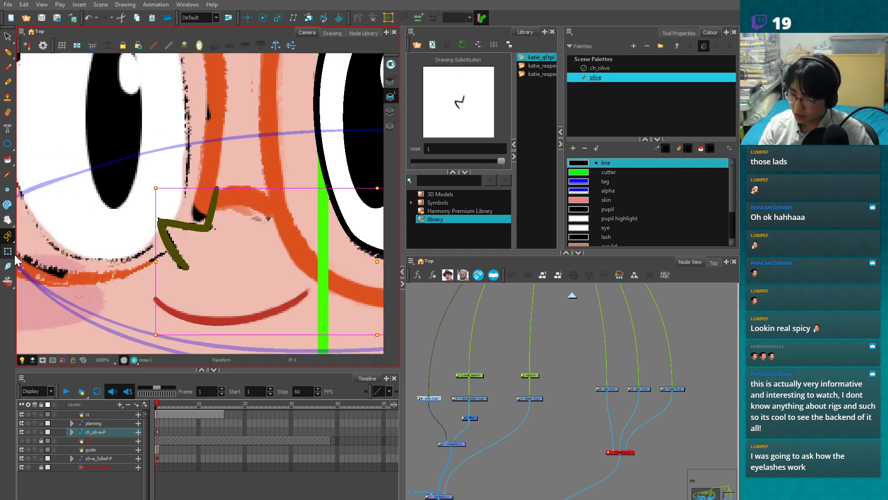
{"action": "key", "text": "shift+t"}
{"action": "left_click", "coordinate": [207, 228]}
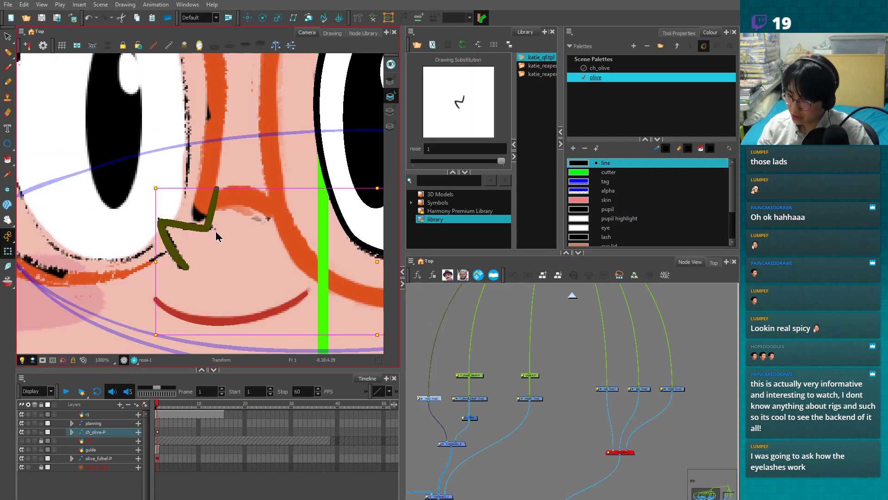
- Add an invisible stroke from the nose's inner corner to its lower end, and bow it outward with the Contour Editor
{"action": "key", "text": "alt+s"}
{"action": "key", "text": "1"}
{"action": "key", "text": "alt+v"}
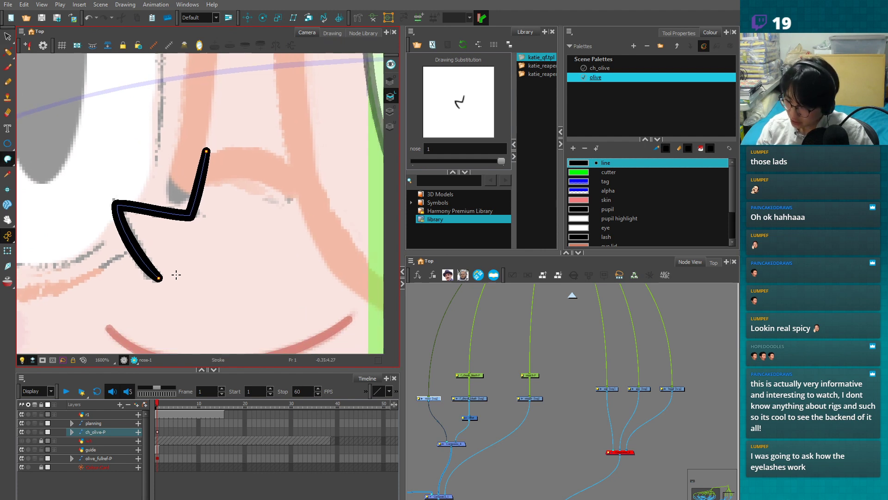
{"action": "key", "text": "2"}
{"action": "key", "text": "alt+q"}
{"action": "mouse_move", "coordinate": [252, 251]}
{"action": "left_mouse_down"}
{"action": "mouse_move", "coordinate": [236, 210]}
{"action": "mouse_move", "coordinate": [188, 213]}
{"action": "left_mouse_up"}
{"action": "left_click_drag", "start_coordinate": [231, 235], "coordinate": [213, 251]}
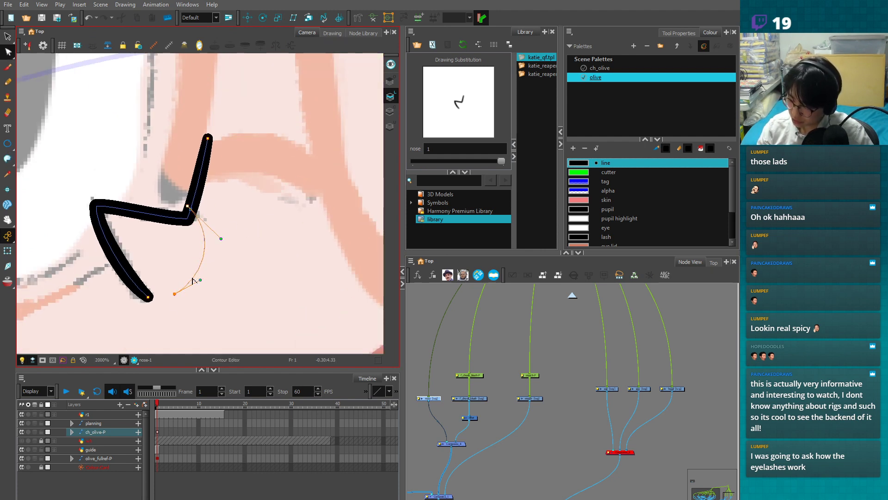
{"action": "mouse_move", "coordinate": [169, 296]}
{"action": "left_mouse_down"}
{"action": "mouse_move", "coordinate": [151, 296]}
{"action": "mouse_move", "coordinate": [190, 289]}
{"action": "left_mouse_up"}
{"action": "left_click_drag", "start_coordinate": [187, 206], "coordinate": [188, 210]}
{"action": "left_click", "coordinate": [236, 237]}
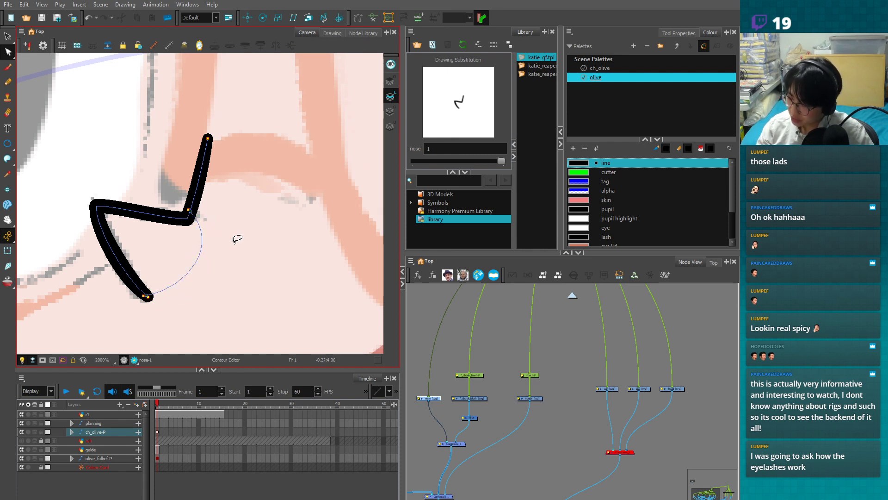
- Fill the enclosed nose area with the skin colour, and deselect the nose with the Transform tool
{"action": "left_click", "coordinate": [724, 199]}
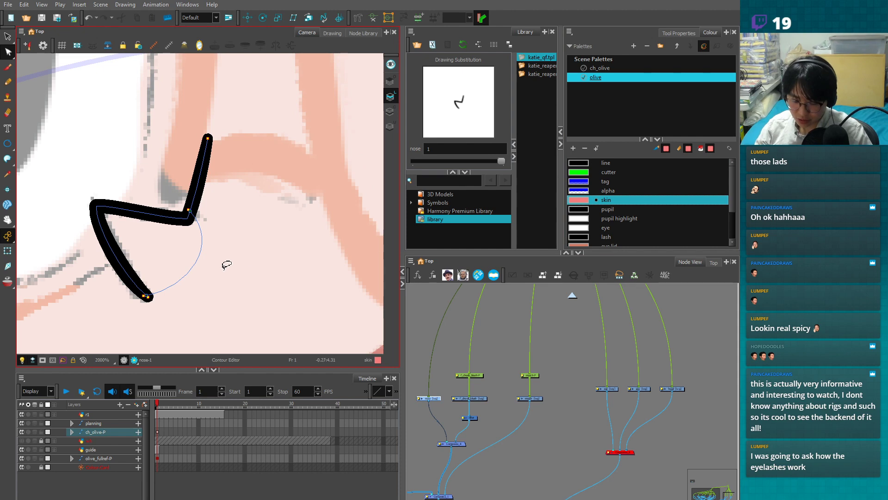
{"action": "left_click", "coordinate": [168, 254]}
{"action": "key", "text": "2"}
{"action": "key", "text": "shift+t"}
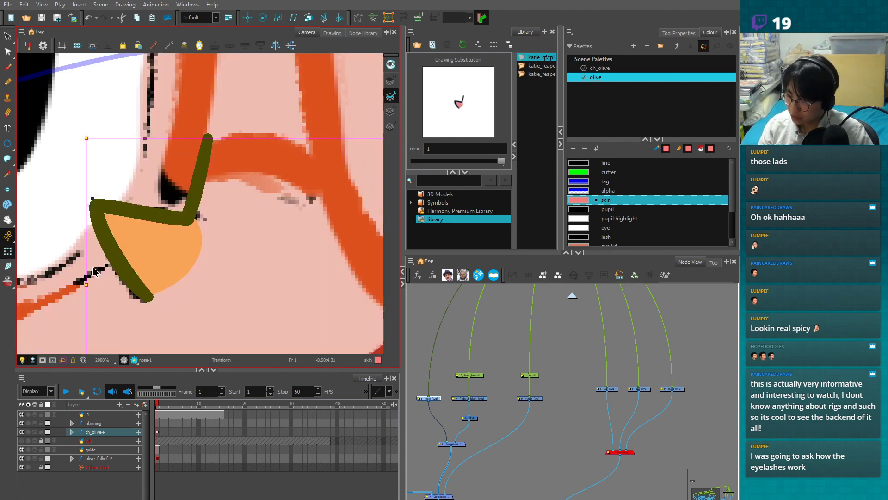
{"action": "key", "text": "2"}
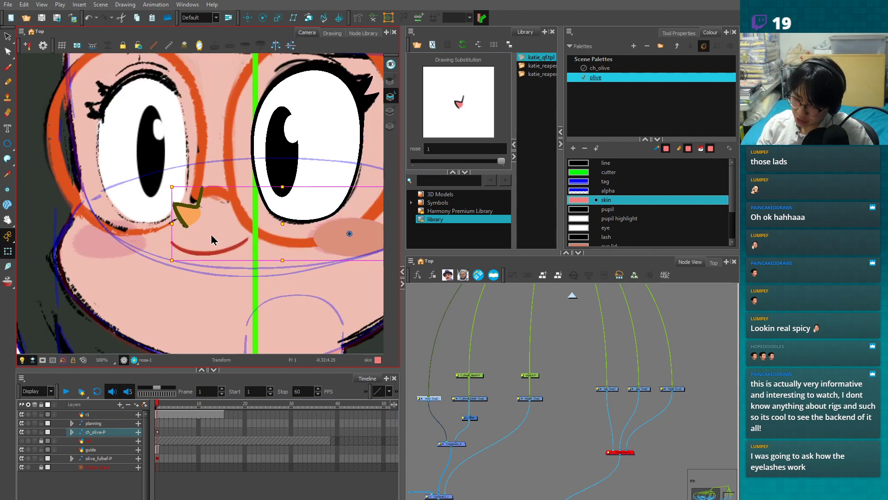
{"action": "scroll", "coordinate": [211, 239], "scroll_direction": "down", "scroll_amount": 3}
{"action": "key", "text": "Escape"}
- Change the skin swatch to the face's skin tone sampled from the reference artwork
{"action": "left_click", "coordinate": [579, 199]}
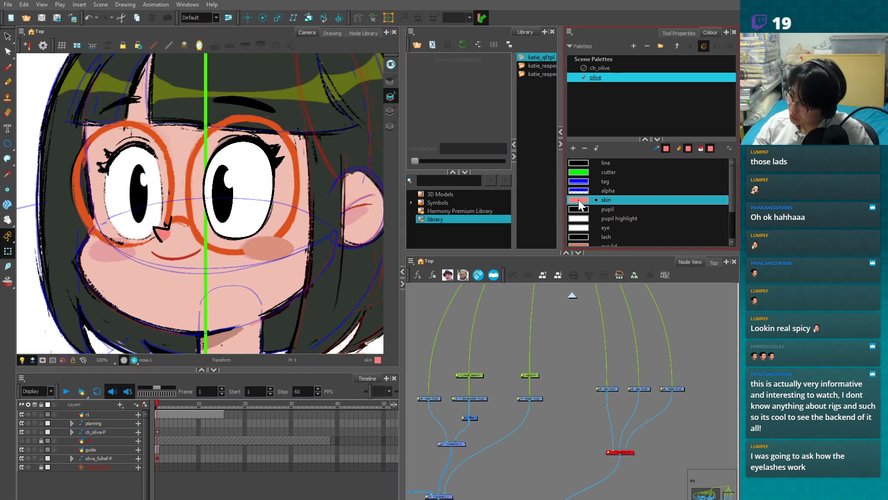
{"action": "double_click", "coordinate": [578, 200]}
{"action": "left_click", "coordinate": [261, 170]}
{"action": "left_click", "coordinate": [171, 290]}
{"action": "left_click", "coordinate": [481, 127]}
- Nudge the selected nose very slightly down and left, and add a parent peg to the nose drawing node
{"action": "left_click", "coordinate": [428, 398]}
{"action": "key", "text": "1"}
{"action": "left_click", "coordinate": [158, 246]}
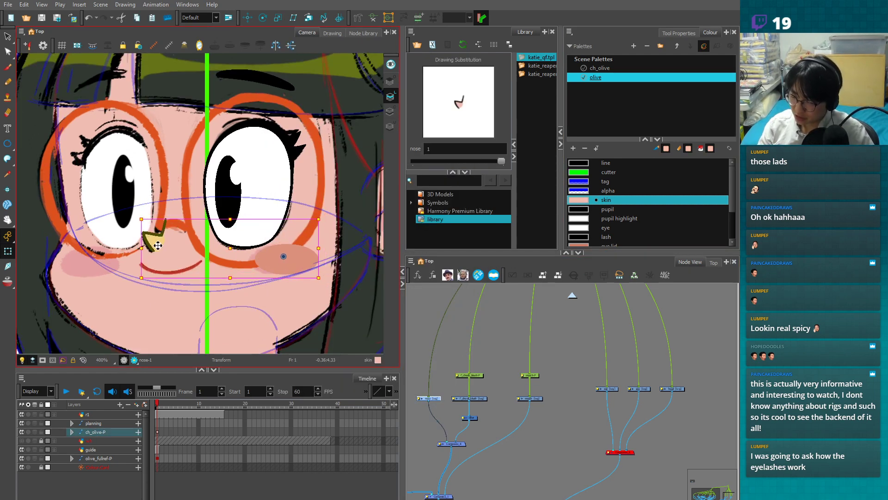
{"action": "left_click_drag", "start_coordinate": [158, 245], "coordinate": [157, 247]}
{"action": "left_click", "coordinate": [410, 412]}
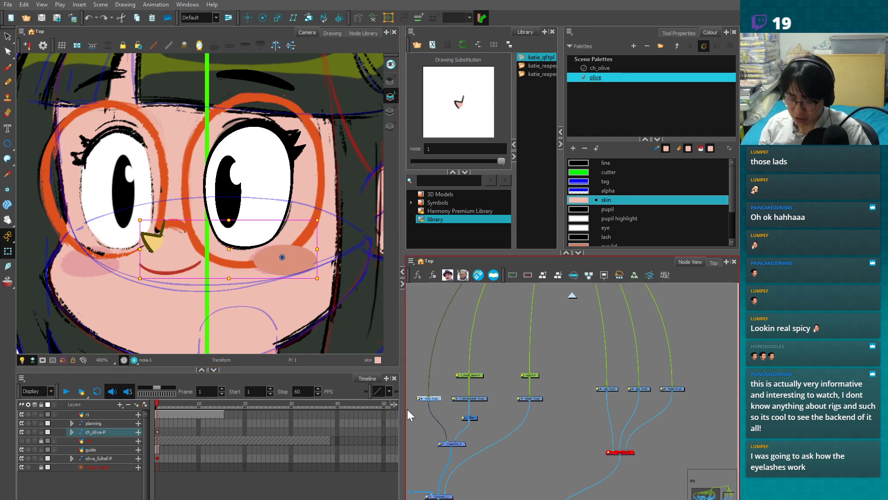
{"action": "key", "text": "ctrl+p"}
{"action": "left_click", "coordinate": [429, 375]}
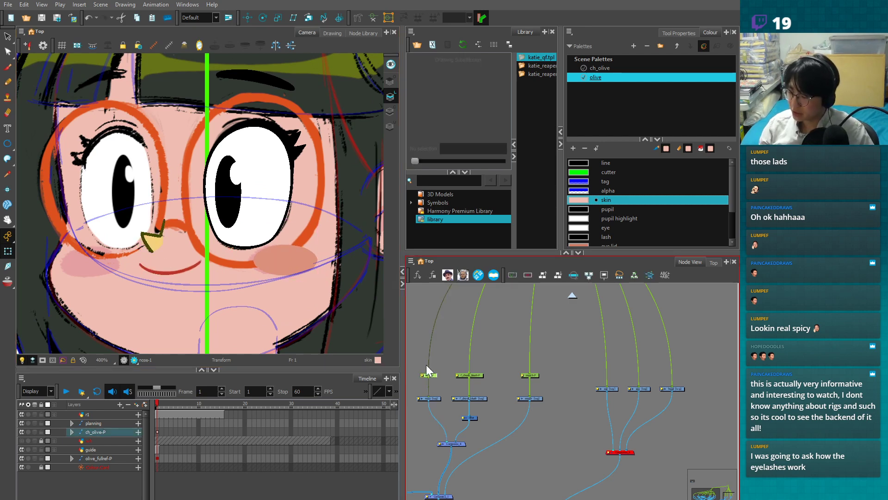
- Delete the skin fill from the nose drawing, and select the nose with the Transform tool
{"action": "key", "text": "alt+s"}
{"action": "left_click", "coordinate": [158, 238]}
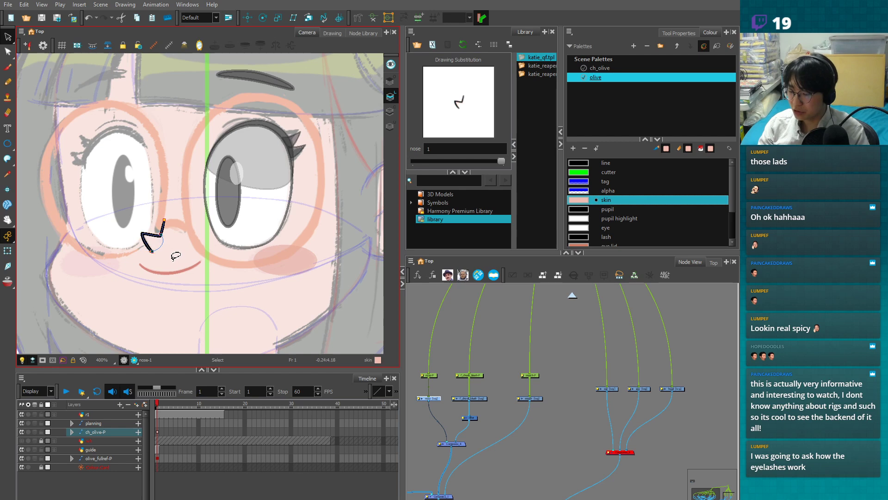
{"action": "key", "text": "shift+t"}
{"action": "scroll", "coordinate": [185, 259], "scroll_direction": "up", "scroll_amount": 2}
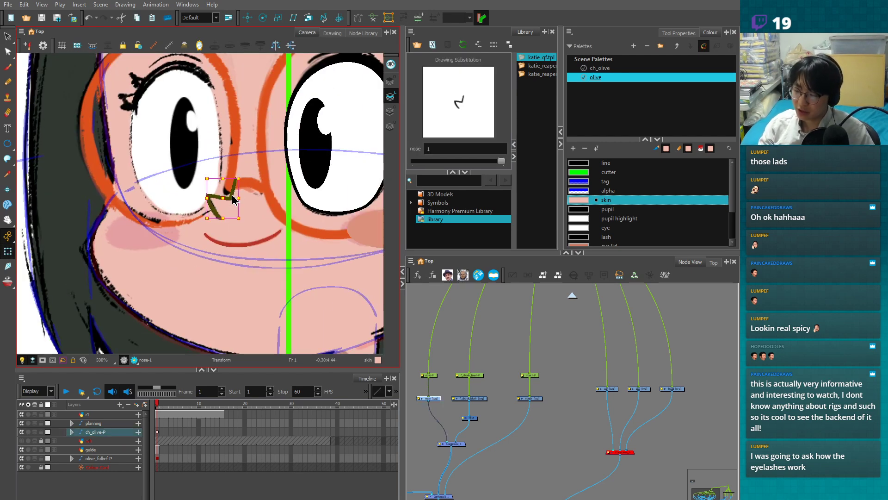
{"action": "mouse_move", "coordinate": [226, 193]}
{"action": "left_mouse_down"}
{"action": "mouse_move", "coordinate": [206, 122]}
{"action": "mouse_move", "coordinate": [245, 111]}
{"action": "mouse_move", "coordinate": [242, 182]}
{"action": "mouse_move", "coordinate": [249, 113]}
{"action": "mouse_move", "coordinate": [233, 101]}
{"action": "mouse_move", "coordinate": [225, 196]}
{"action": "left_mouse_up"}
{"action": "left_click", "coordinate": [240, 233]}
{"action": "key", "text": "2"}
{"action": "key", "text": "2"}
{"action": "key", "text": "1"}
{"action": "key", "text": "1"}
{"action": "key", "text": "1"}
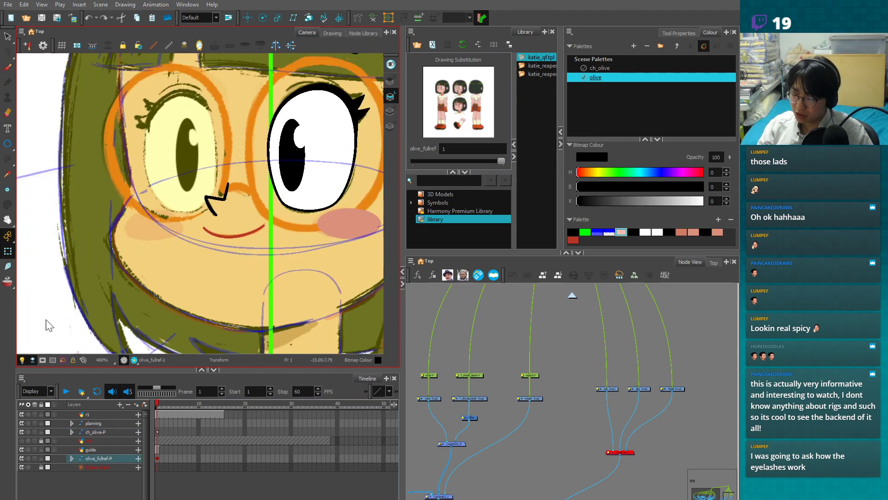
- Fill the enclosed area of the selected nose drawing with the skin colour, and return to the Transform tool
{"action": "left_click", "coordinate": [218, 202]}
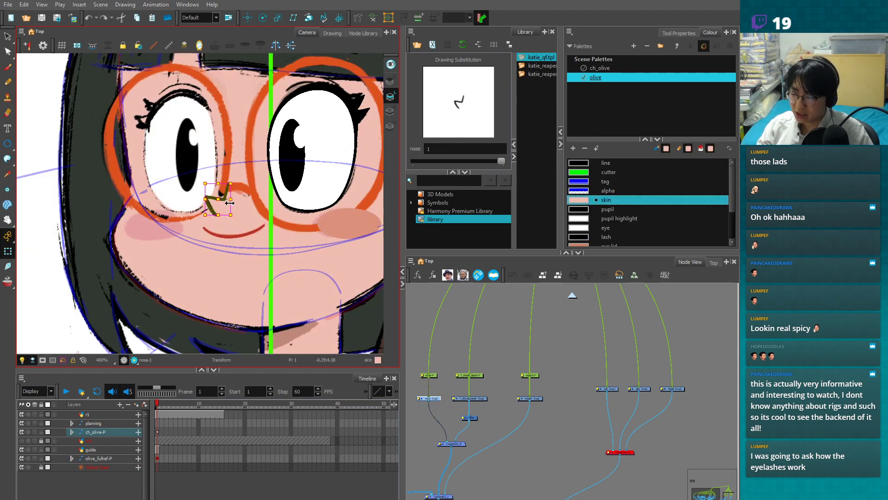
{"action": "key", "text": "alt+s"}
{"action": "key", "text": "2"}
{"action": "key", "text": "2"}
{"action": "key", "text": "alt+i"}
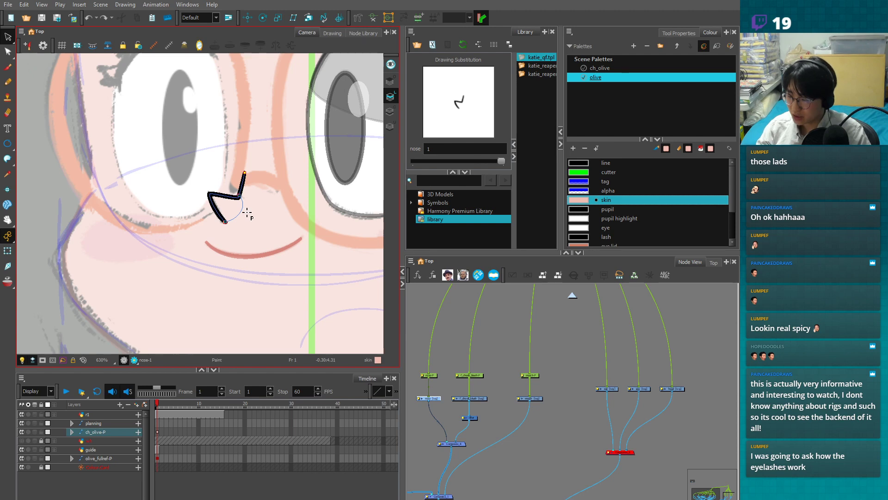
{"action": "left_click", "coordinate": [247, 213]}
{"action": "left_click", "coordinate": [8, 250]}
{"action": "key", "text": "1"}
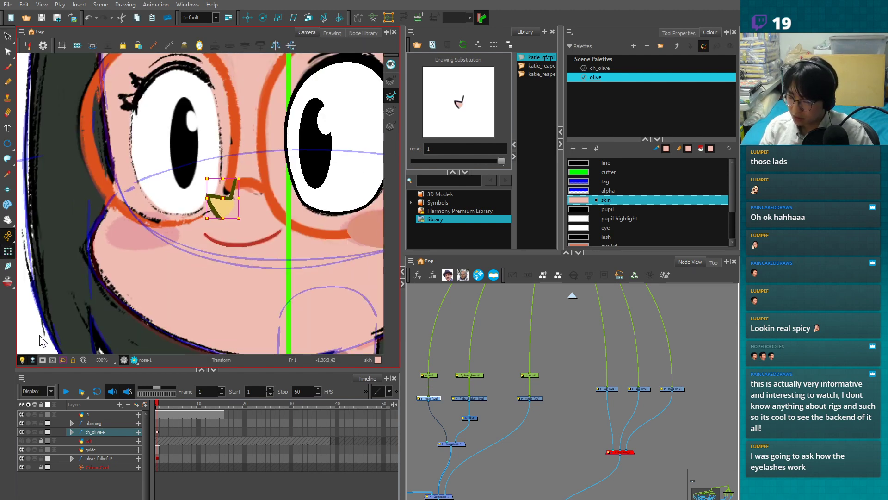
- Select the skin fill inside the nose outline and delete it
{"action": "key", "text": "2"}
{"action": "key", "text": "2"}
{"action": "key", "text": "alt+s"}
{"action": "left_click_drag", "start_coordinate": [273, 229], "coordinate": [228, 261]}
{"action": "key", "text": "2"}
{"action": "key", "text": "2"}
{"action": "left_click", "coordinate": [207, 267]}
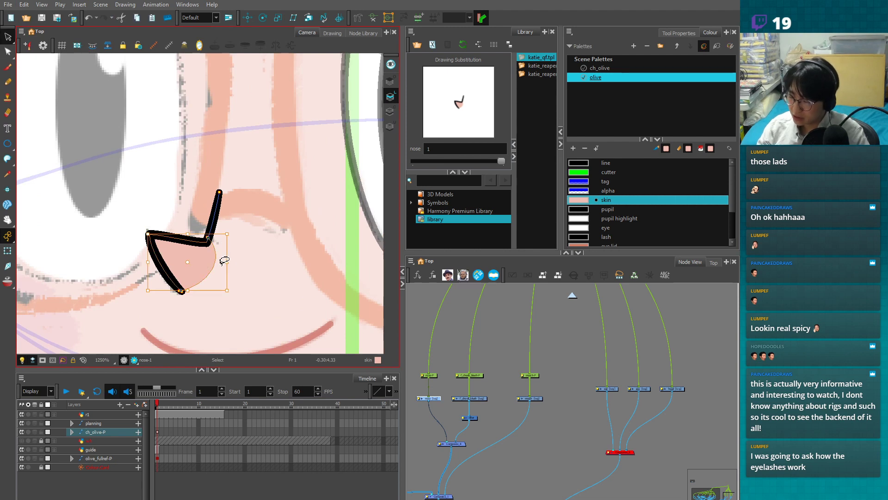
{"action": "key", "text": "Delete"}
- Delete the thin curve closing the nose shape, and select the remaining black nose lines
{"action": "key", "text": "alt+q"}
{"action": "key", "text": "2"}
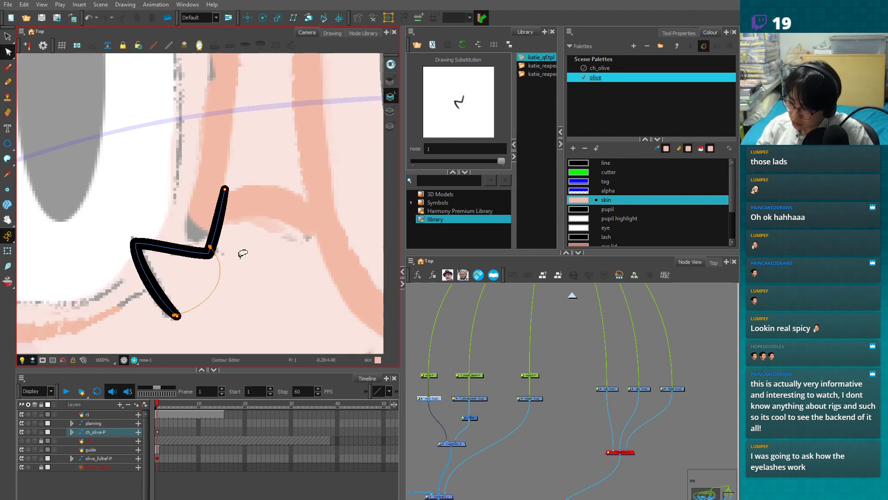
{"action": "key", "text": "alt+s"}
{"action": "key", "text": "Delete"}
{"action": "key", "text": "ctrl+a"}
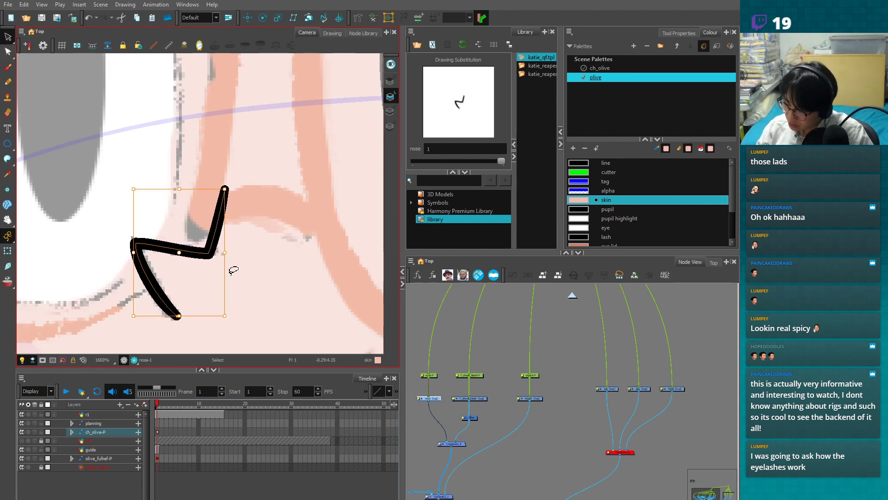
- Undo the recent edits, including the curve deletion, the nose's parent peg and the skin swatch change, with the Contour Editor active
{"action": "key", "text": "alt+q"}
{"action": "key", "text": "ctrl+z"}
{"action": "key", "text": "ctrl+z"}
{"action": "key", "text": "ctrl+z"}
{"action": "key", "text": "ctrl+z"}
- Reshape the nose's closing curve with the Contour Editor so it bulges from the nose line's upper tip to its lower end
{"action": "mouse_move", "coordinate": [209, 253]}
{"action": "left_mouse_down"}
{"action": "mouse_move", "coordinate": [245, 226]}
{"action": "mouse_move", "coordinate": [233, 190]}
{"action": "mouse_move", "coordinate": [286, 260]}
{"action": "left_mouse_up"}
{"action": "left_click_drag", "start_coordinate": [234, 190], "coordinate": [233, 193]}
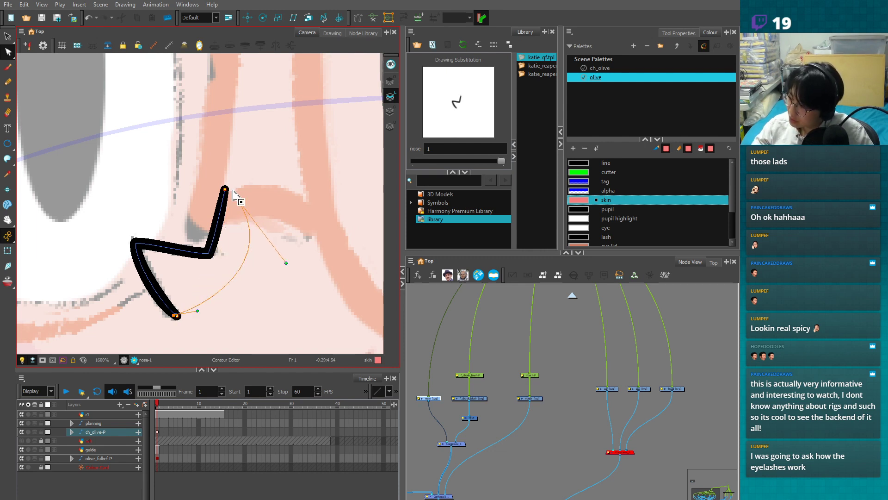
{"action": "left_click", "coordinate": [679, 33]}
{"action": "left_click", "coordinate": [600, 60]}
{"action": "left_click_drag", "start_coordinate": [233, 193], "coordinate": [225, 189]}
{"action": "left_click_drag", "start_coordinate": [277, 258], "coordinate": [271, 257]}
{"action": "left_click_drag", "start_coordinate": [174, 315], "coordinate": [193, 318]}
{"action": "left_click", "coordinate": [185, 321]}
{"action": "left_click", "coordinate": [177, 316]}
{"action": "mouse_move", "coordinate": [270, 258]}
{"action": "left_mouse_down"}
{"action": "mouse_move", "coordinate": [247, 286]}
{"action": "mouse_move", "coordinate": [274, 262]}
{"action": "left_mouse_up"}
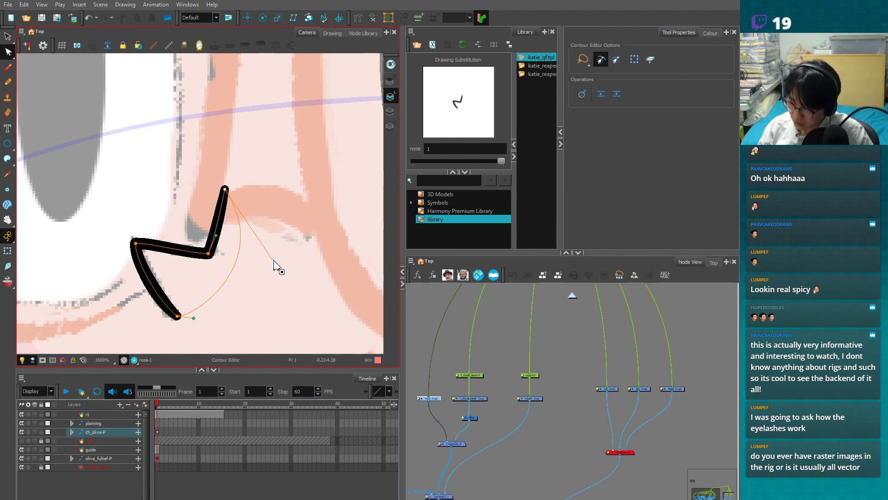
- Fill the reshaped nose area with the skin swatch, and return to the Transform tool
{"action": "key", "text": "i"}
{"action": "left_click", "coordinate": [206, 275]}
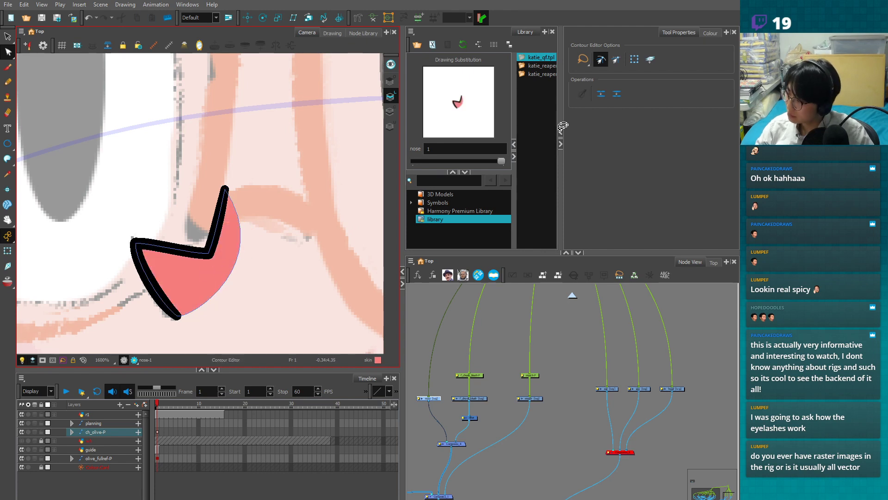
{"action": "left_click", "coordinate": [8, 251]}
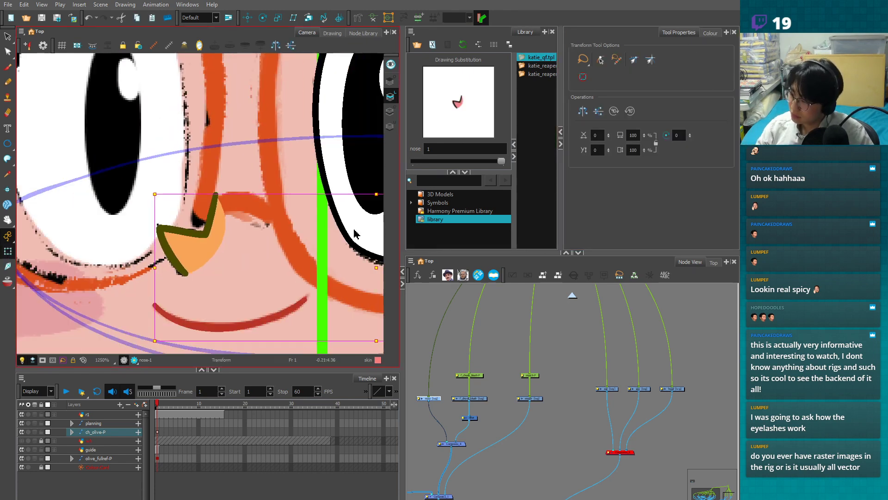
- Set the skin swatch to the face tone sampled from the reference artwork, RGB 240, 189, 178, and deselect the nose
{"action": "left_click", "coordinate": [710, 33]}
{"action": "double_click", "coordinate": [578, 199]}
{"action": "left_click", "coordinate": [260, 170]}
{"action": "left_click", "coordinate": [231, 271]}
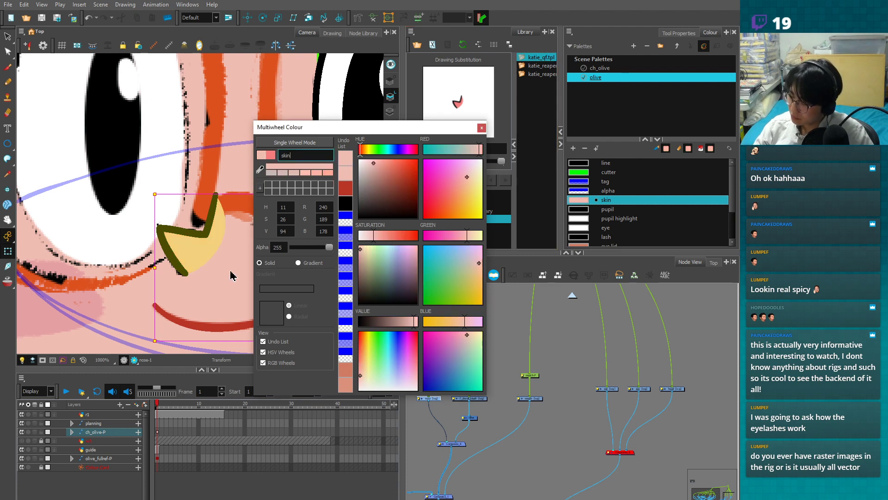
{"action": "left_click", "coordinate": [481, 127]}
{"action": "left_click", "coordinate": [496, 321]}
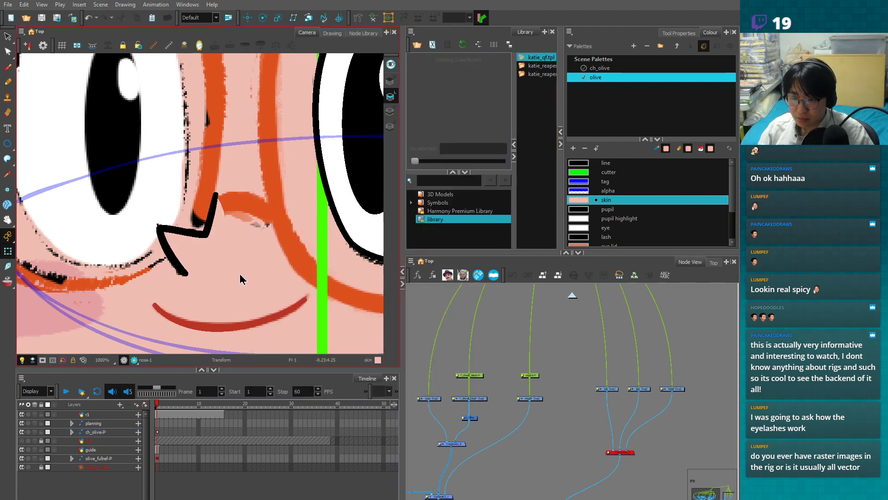
- Examine how the nose sits within the whole head, and compare the render preview with the normal camera view
{"action": "scroll", "coordinate": [287, 308], "scroll_direction": "down", "scroll_amount": 2}
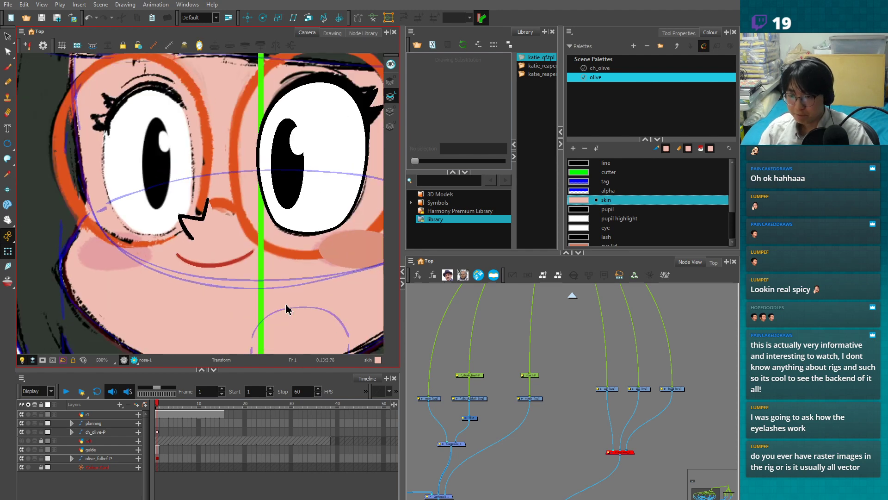
{"action": "scroll", "coordinate": [286, 309], "scroll_direction": "down", "scroll_amount": 3}
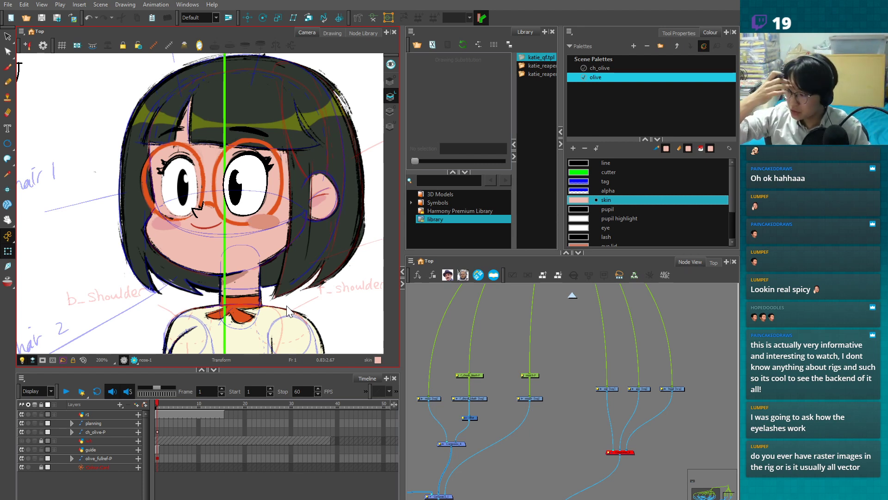
{"action": "scroll", "coordinate": [341, 331], "scroll_direction": "down", "scroll_amount": 2}
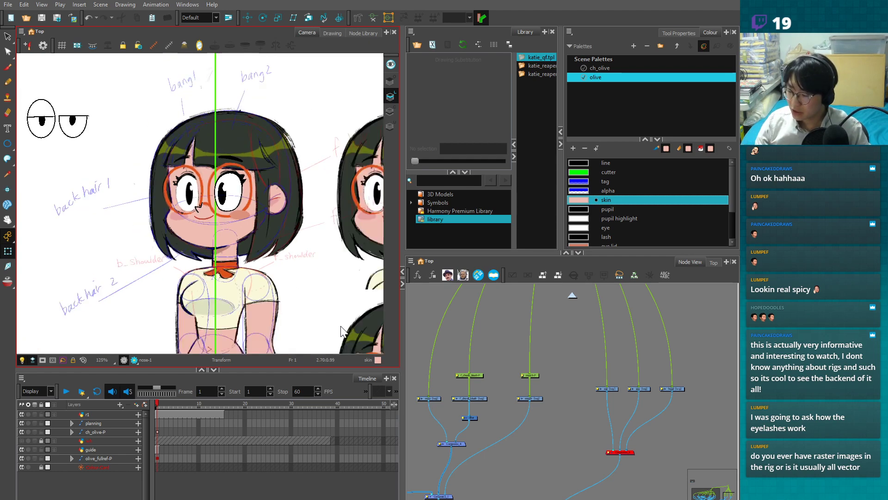
{"action": "scroll", "coordinate": [341, 331], "scroll_direction": "down", "scroll_amount": 1}
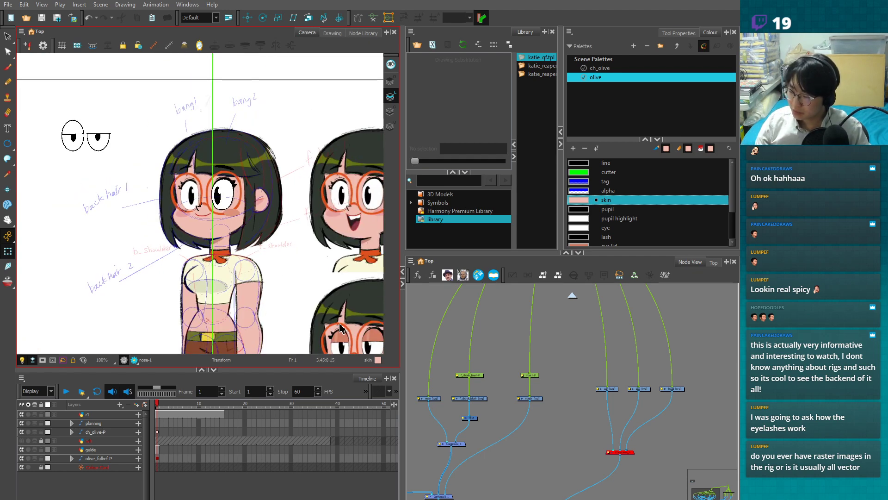
{"action": "left_click_drag", "start_coordinate": [341, 303], "coordinate": [336, 322]}
{"action": "key", "text": "2"}
{"action": "key", "text": "2"}
{"action": "key", "text": "2"}
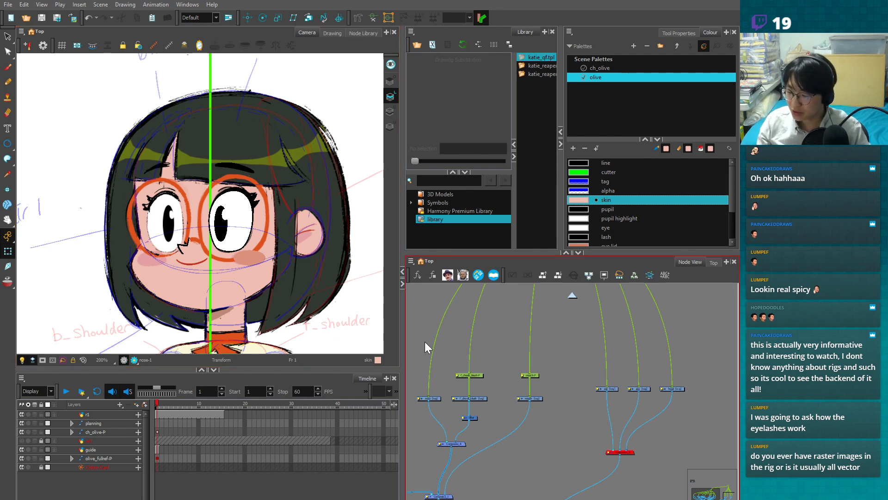
{"action": "left_click", "coordinate": [134, 360]}
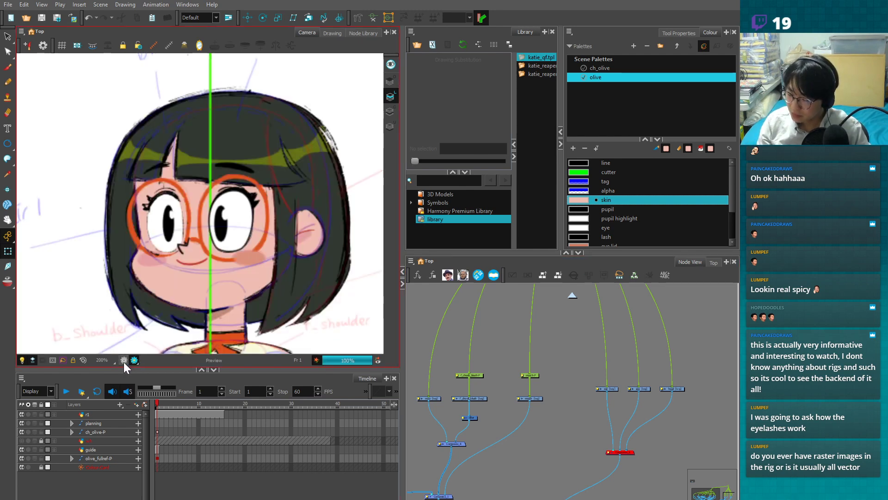
{"action": "left_click", "coordinate": [124, 359]}
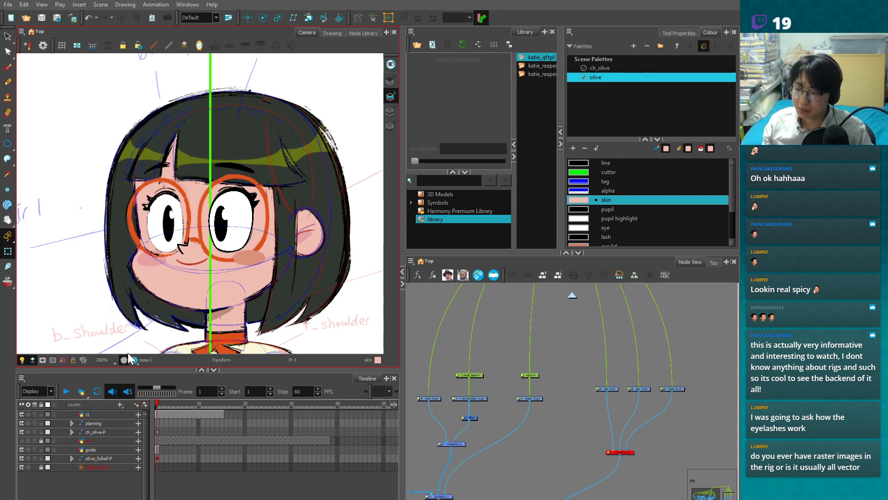
- Examine the front cheek blush against the rest of the face, selecting and deselecting it
{"action": "left_click", "coordinate": [252, 260]}
{"action": "key", "text": "1"}
{"action": "key", "text": "1"}
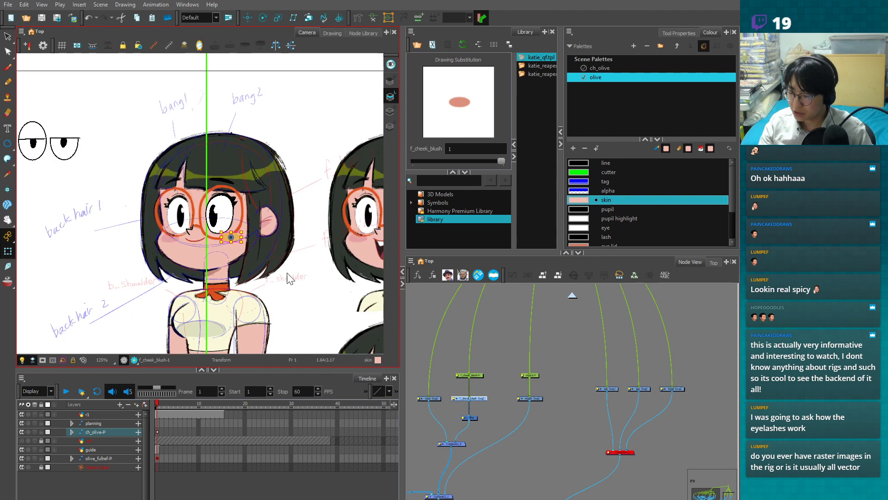
{"action": "key", "text": "Escape"}
{"action": "key", "text": "2"}
{"action": "key", "text": "2"}
{"action": "key", "text": "2"}
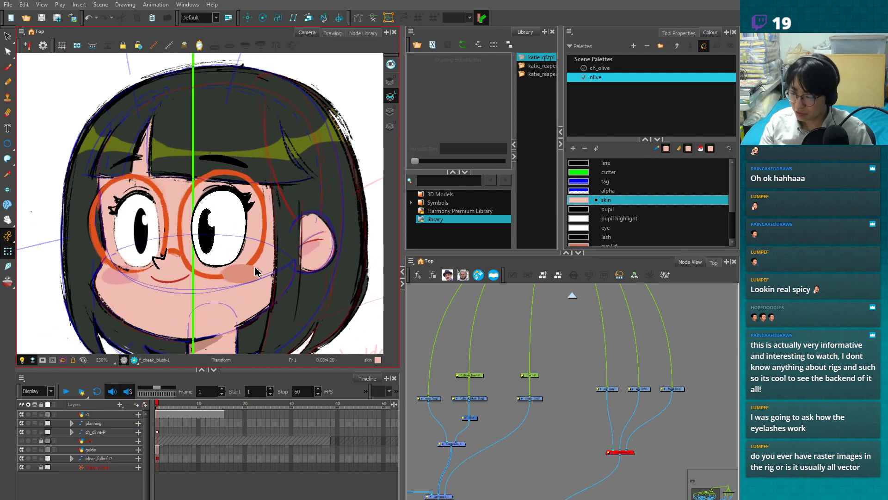
{"action": "left_click", "coordinate": [257, 272]}
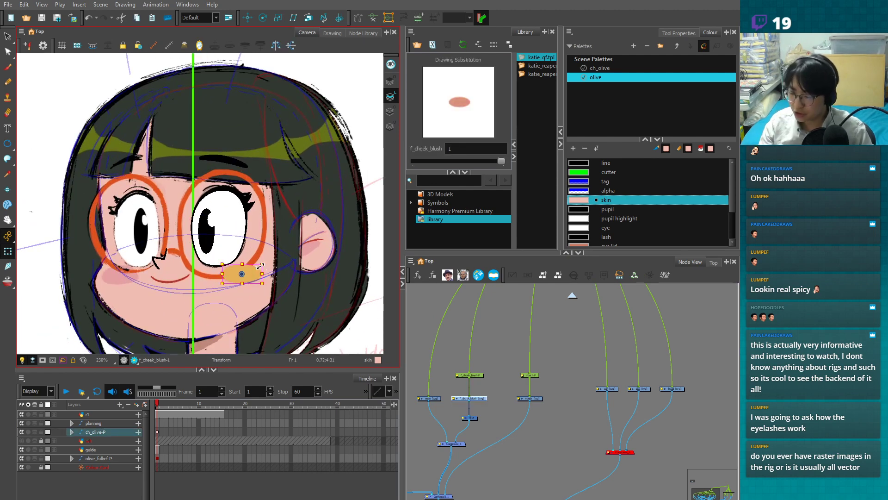
{"action": "key", "text": "1"}
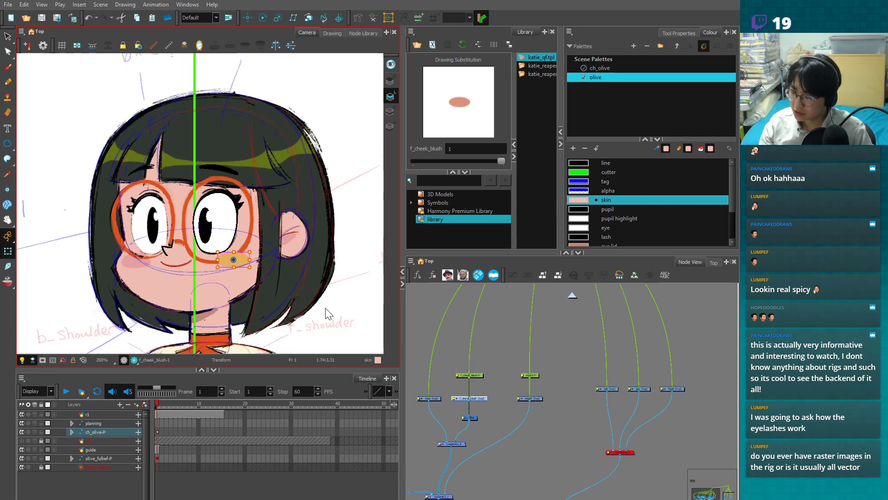
{"action": "key", "text": "Escape"}
{"action": "key", "text": "1"}
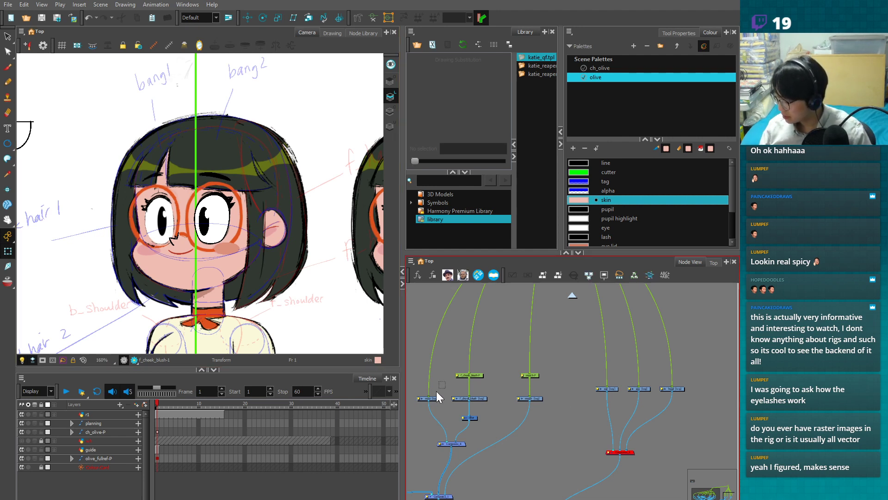
- Add a parent peg to the nose drawing node
{"action": "left_click", "coordinate": [424, 398]}
{"action": "key", "text": "ctrl+p"}
{"action": "key", "text": "1"}
{"action": "key", "text": "1"}
{"action": "left_click_drag", "start_coordinate": [540, 405], "coordinate": [531, 455]}
- Select the mouth's parent peg in the node network
{"action": "left_click", "coordinate": [584, 438]}
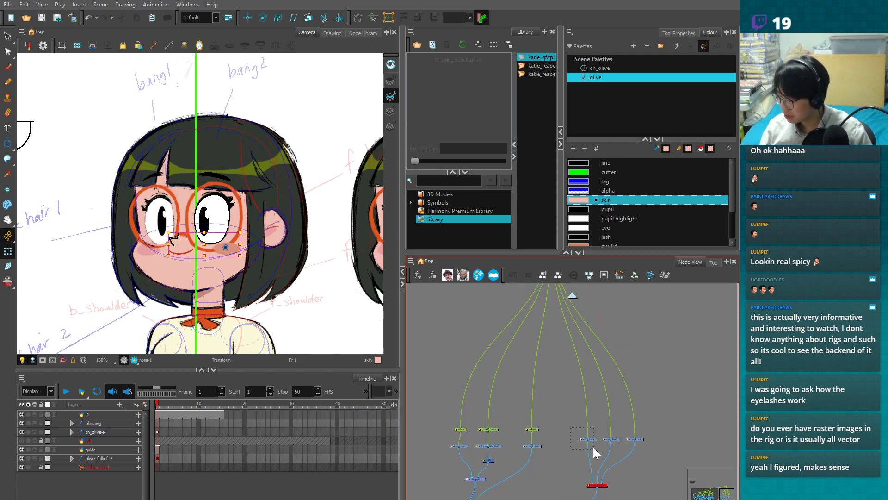
{"action": "key", "text": "2"}
{"action": "key", "text": "2"}
{"action": "left_click_drag", "start_coordinate": [576, 439], "coordinate": [712, 443]}
{"action": "key", "text": "1"}
{"action": "left_click", "coordinate": [620, 397]}
{"action": "key", "text": "1"}
{"action": "left_click_drag", "start_coordinate": [610, 416], "coordinate": [561, 445]}
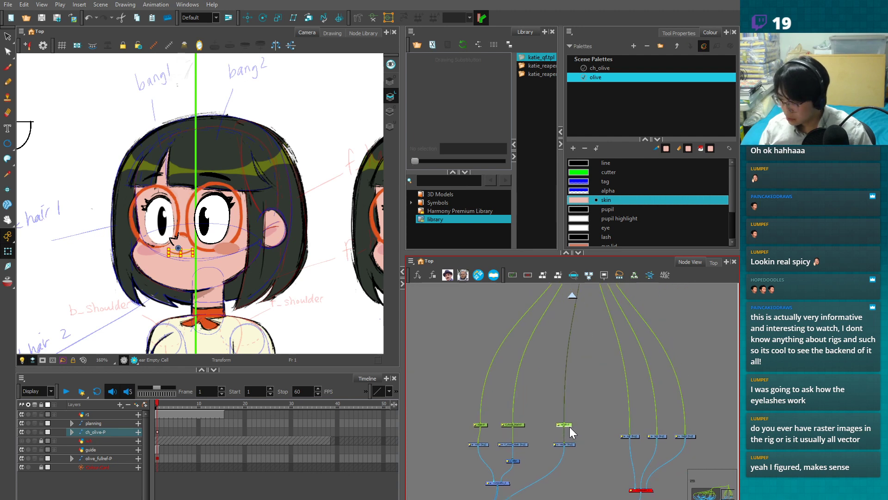
- Add a parent peg above the selected mouth peg and name it face_master
{"action": "key", "text": "ctrl+p"}
{"action": "double_click", "coordinate": [571, 399]}
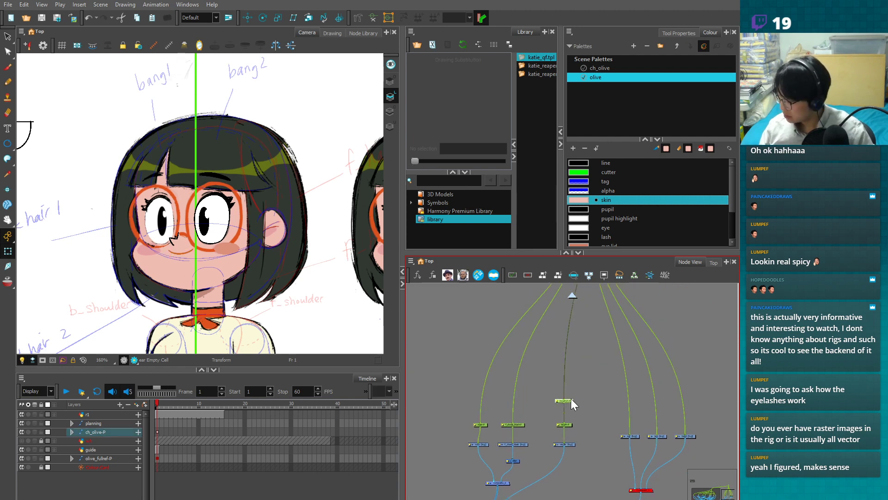
{"action": "type", "text": "face_master"}
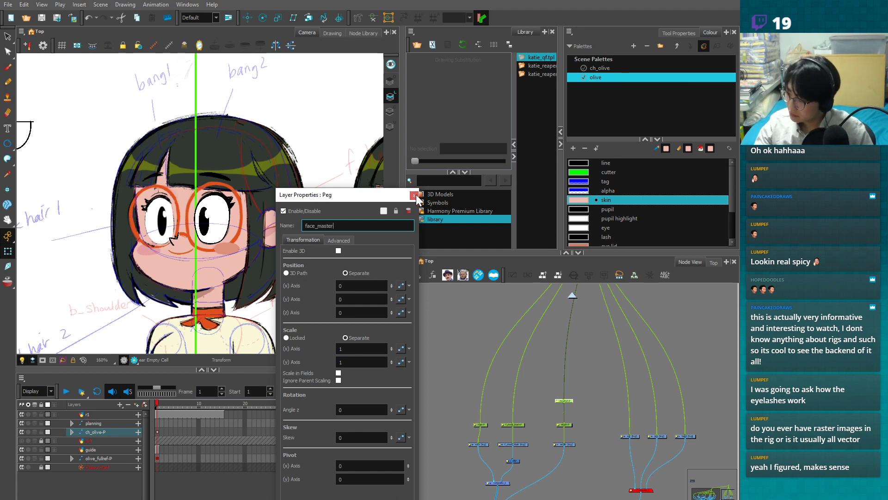
{"action": "key", "text": "Return"}
- Connect the neighbouring facial feature pegs and the f eye group under face_master, and arrange the pegs at the head of the network
{"action": "left_click_drag", "start_coordinate": [513, 422], "coordinate": [481, 422]}
{"action": "left_click_drag", "start_coordinate": [563, 402], "coordinate": [517, 350]}
{"action": "scroll", "coordinate": [518, 350], "scroll_direction": "down", "scroll_amount": 3}
{"action": "left_click_drag", "start_coordinate": [522, 393], "coordinate": [611, 348]}
{"action": "left_click_drag", "start_coordinate": [548, 407], "coordinate": [652, 398]}
{"action": "left_click_drag", "start_coordinate": [714, 341], "coordinate": [500, 361]}
{"action": "left_click_drag", "start_coordinate": [565, 365], "coordinate": [435, 372]}
{"action": "left_click", "coordinate": [634, 311]}
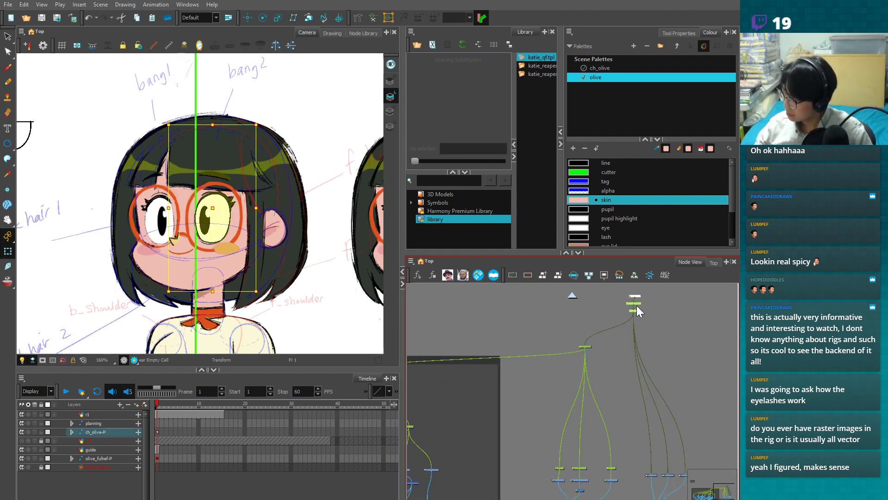
{"action": "left_click_drag", "start_coordinate": [636, 305], "coordinate": [639, 293]}
{"action": "left_click", "coordinate": [567, 321]}
- Toggle the locked reference layer below ch_olive-P and place the pivot of the peg controlling the front eye at the eye's lower edge
{"action": "left_click", "coordinate": [23, 442]}
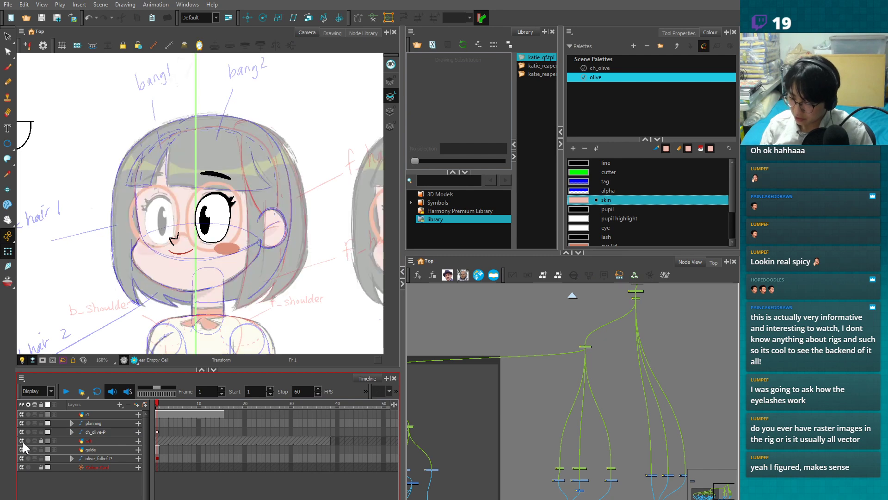
{"action": "scroll", "coordinate": [221, 253], "scroll_direction": "up", "scroll_amount": 2}
{"action": "left_click", "coordinate": [221, 252]}
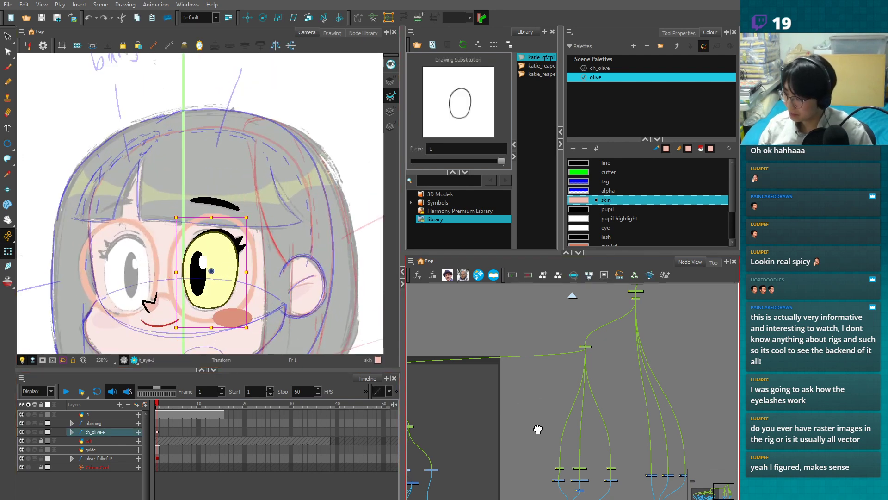
{"action": "left_click", "coordinate": [557, 402]}
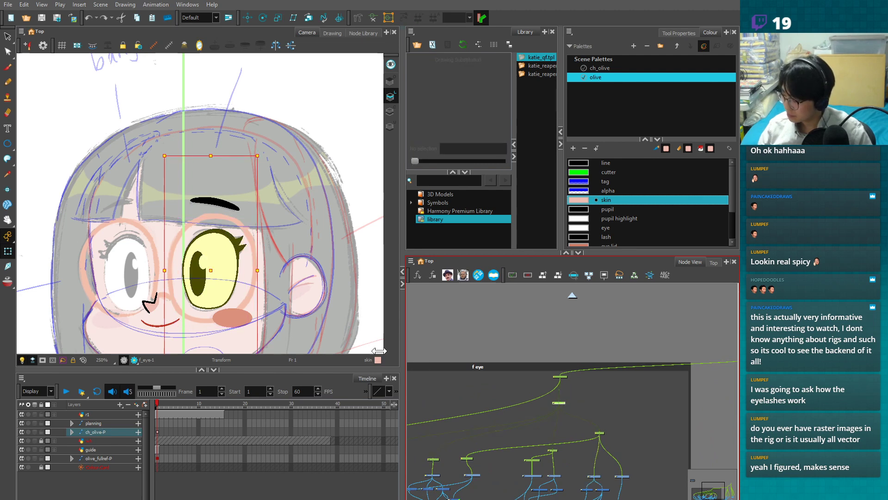
{"action": "scroll", "coordinate": [287, 222], "scroll_direction": "down", "scroll_amount": 4}
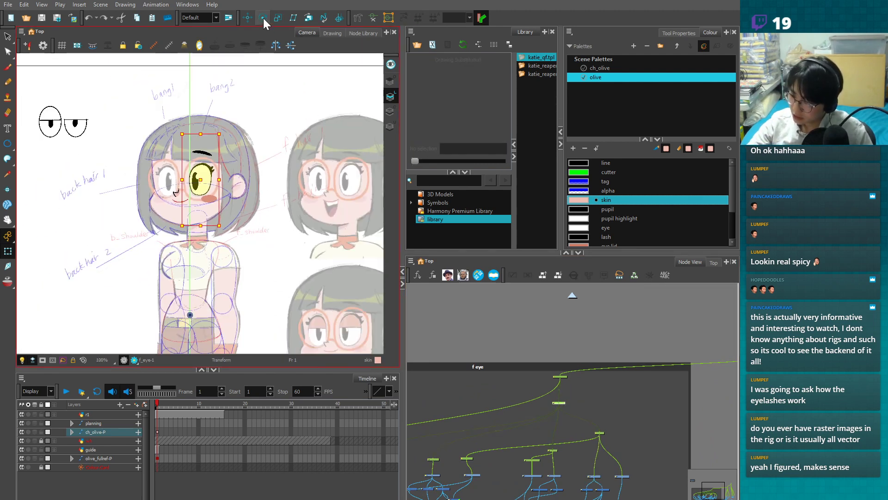
{"action": "left_click", "coordinate": [263, 18]}
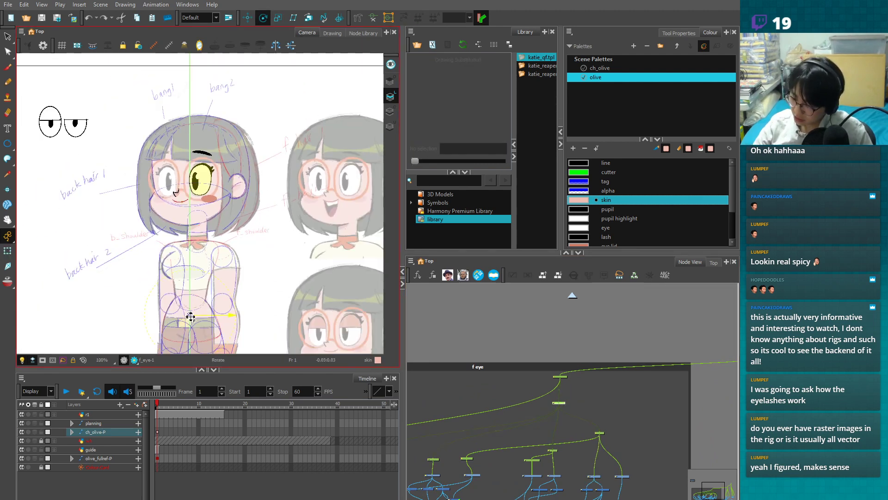
{"action": "scroll", "coordinate": [236, 239], "scroll_direction": "up", "scroll_amount": 3}
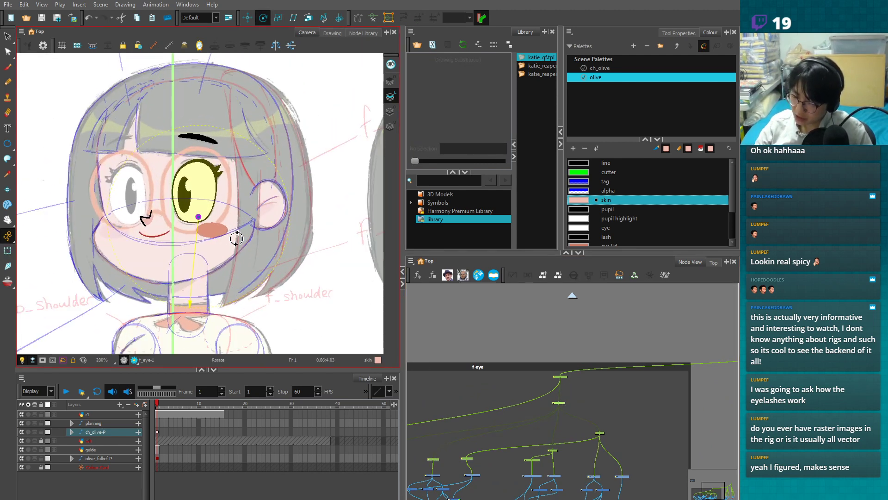
{"action": "scroll", "coordinate": [236, 238], "scroll_direction": "up", "scroll_amount": 2}
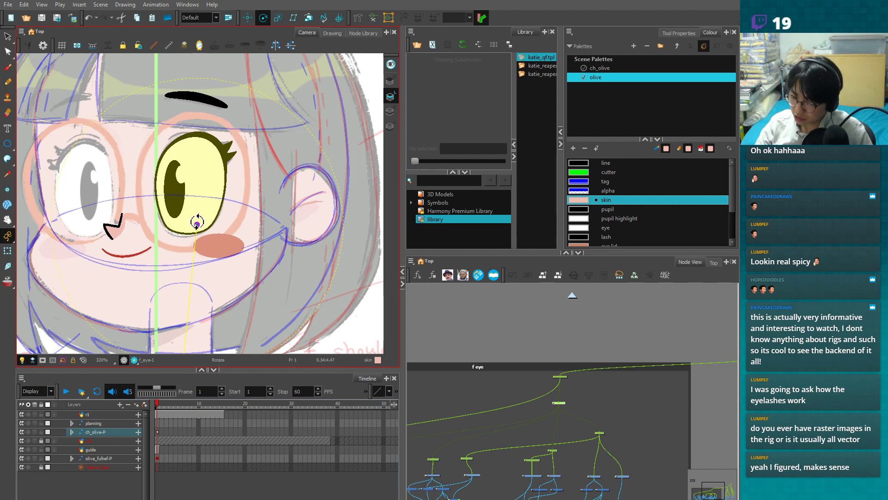
{"action": "left_click", "coordinate": [10, 251]}
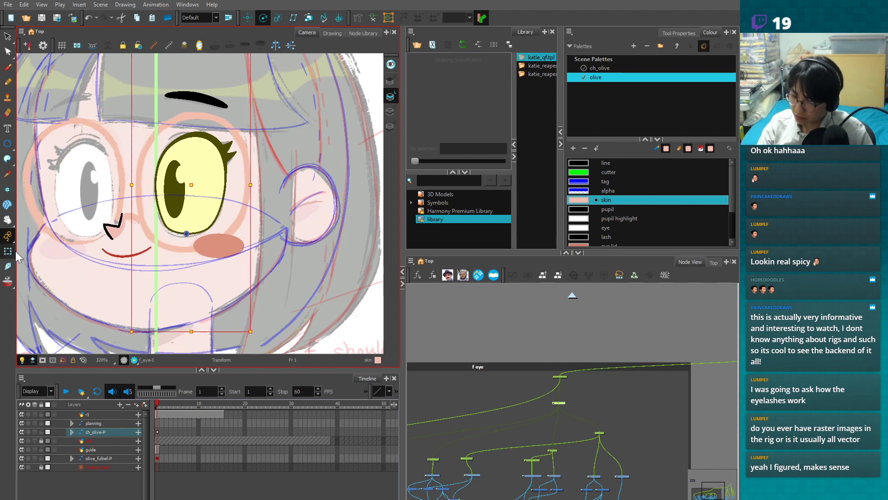
{"action": "scroll", "coordinate": [238, 234], "scroll_direction": "down", "scroll_amount": 2}
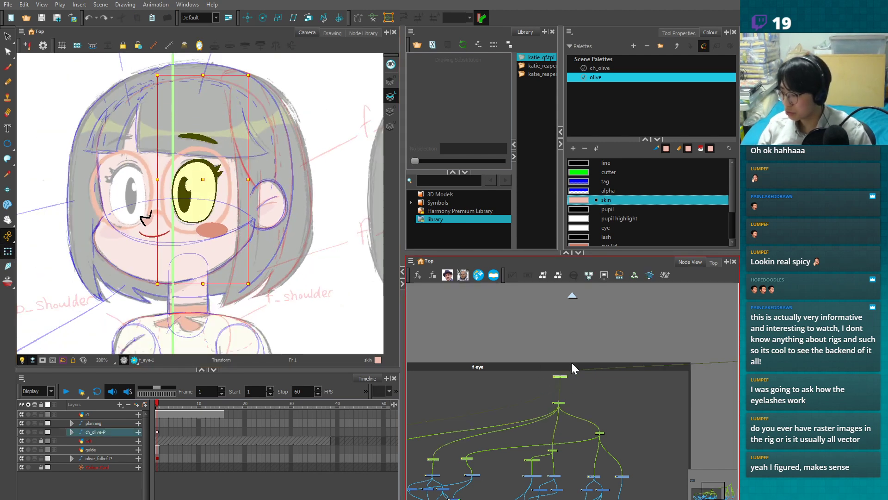
- Copy the front eye pivot onto the top peg of the f eye group
{"action": "left_click", "coordinate": [569, 360]}
{"action": "left_click", "coordinate": [478, 274]}
{"action": "left_click", "coordinate": [333, 258]}
{"action": "left_click", "coordinate": [558, 376]}
{"action": "left_click", "coordinate": [385, 258]}
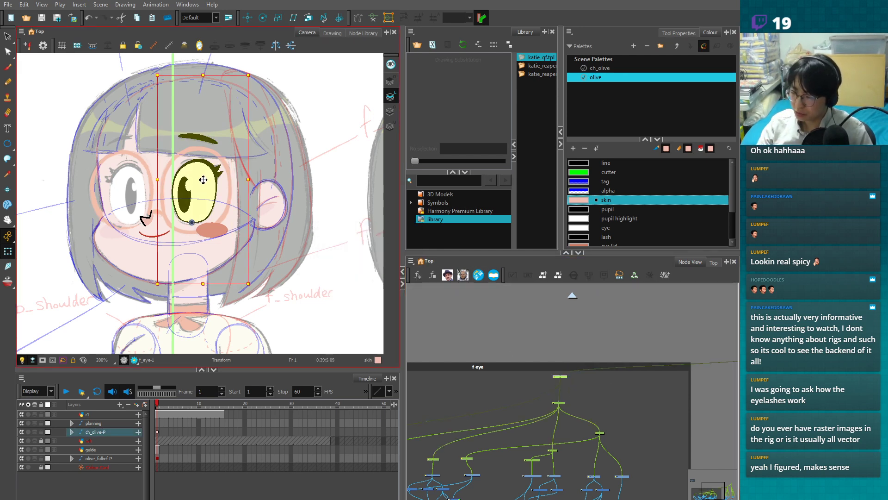
- Try flipping the front eye and brow horizontally and moving them over the back eye, comparing the result by undoing and redoing
{"action": "key", "text": "4"}
{"action": "left_click_drag", "start_coordinate": [203, 179], "coordinate": [118, 179]}
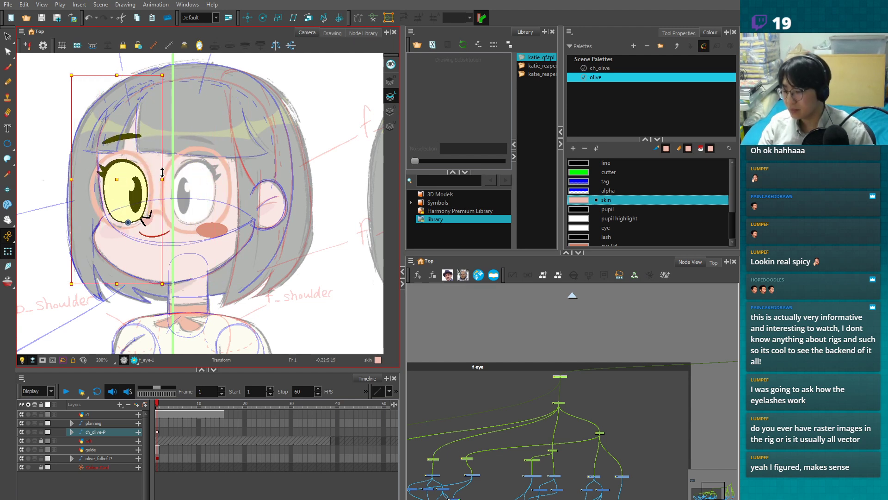
{"action": "key", "text": "ctrl+z"}
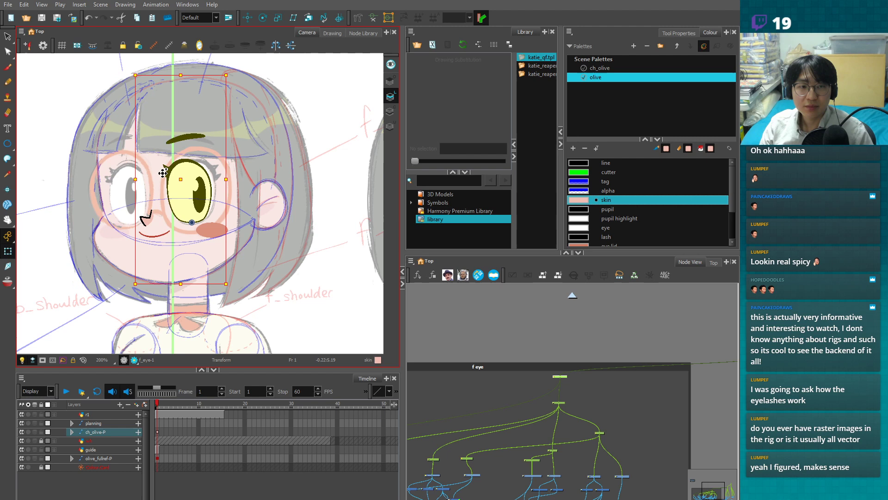
{"action": "key", "text": "ctrl+z"}
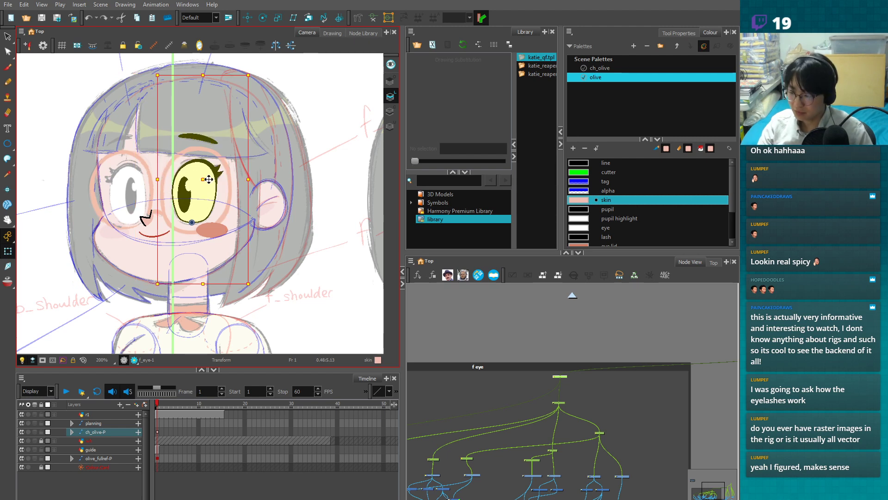
{"action": "key", "text": "ctrl+shift+z"}
{"action": "key", "text": "ctrl+shift+z"}
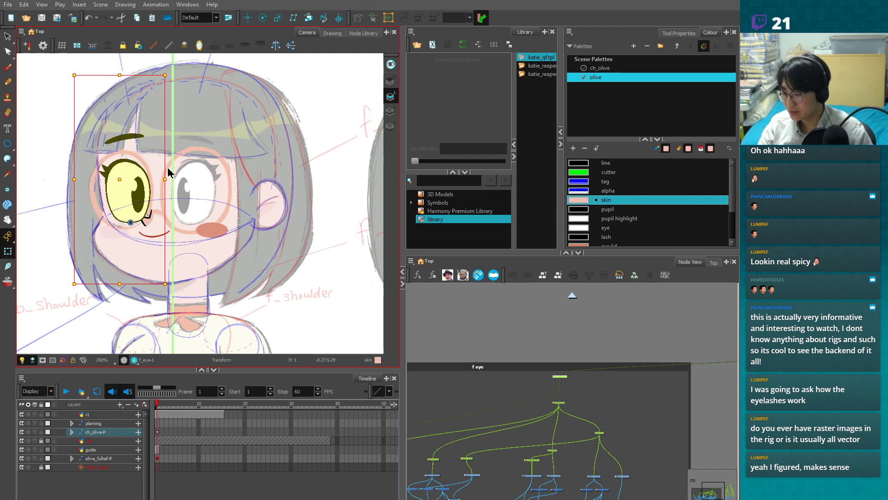
{"action": "key", "text": "ctrl+z"}
{"action": "key", "text": "ctrl+z"}
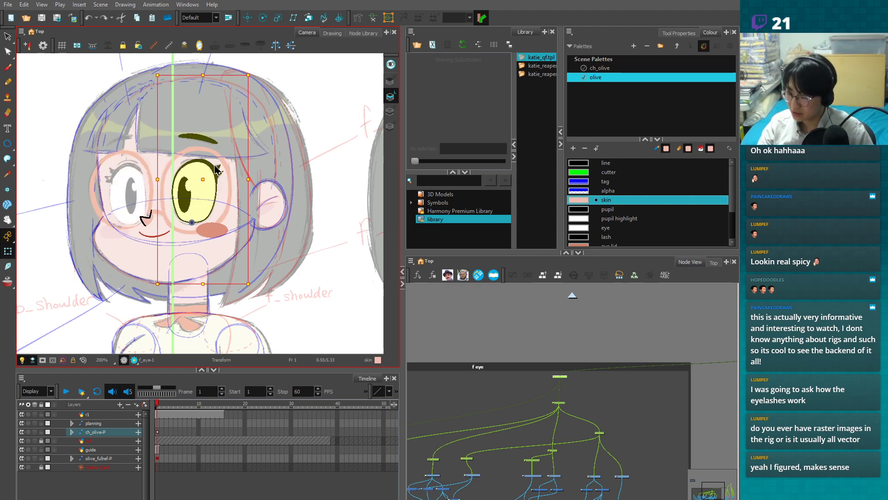
{"action": "key", "text": "ctrl+shift+z"}
{"action": "key", "text": "ctrl+shift+z"}
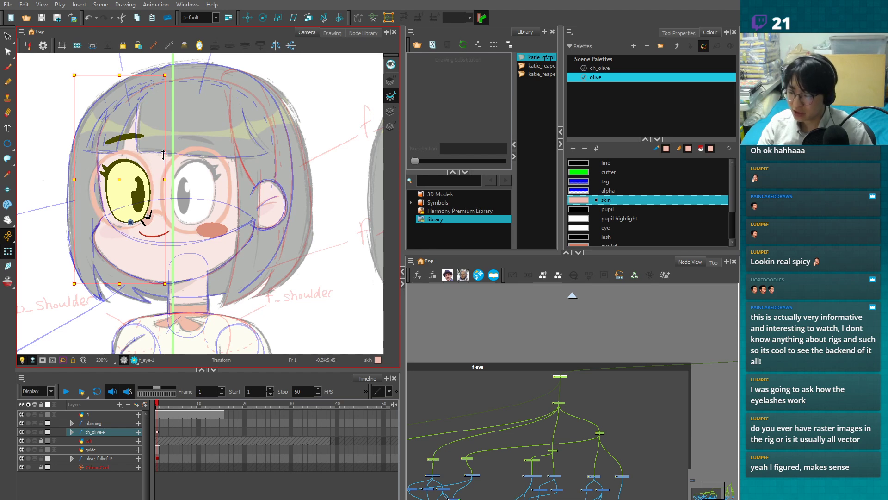
- Try narrowing the mirrored eye to fit the back eye, and return it to the front eye position
{"action": "key", "text": "2"}
{"action": "left_click_drag", "start_coordinate": [156, 174], "coordinate": [149, 173]}
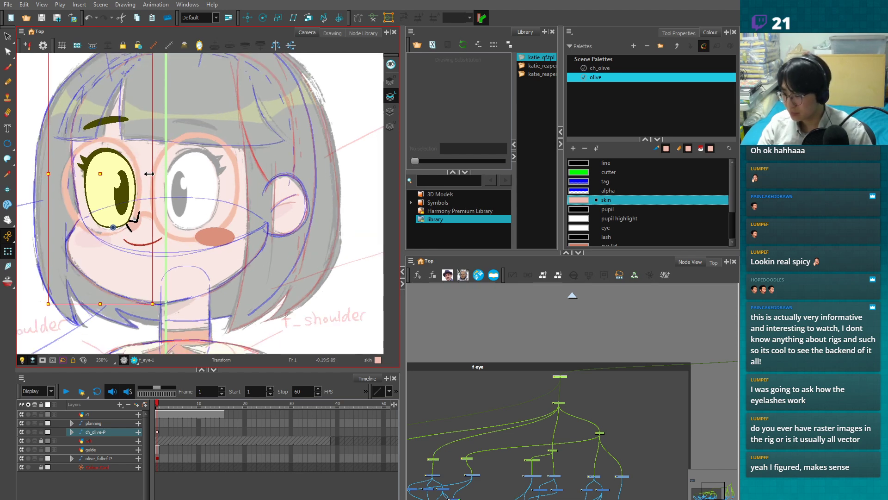
{"action": "key", "text": "1"}
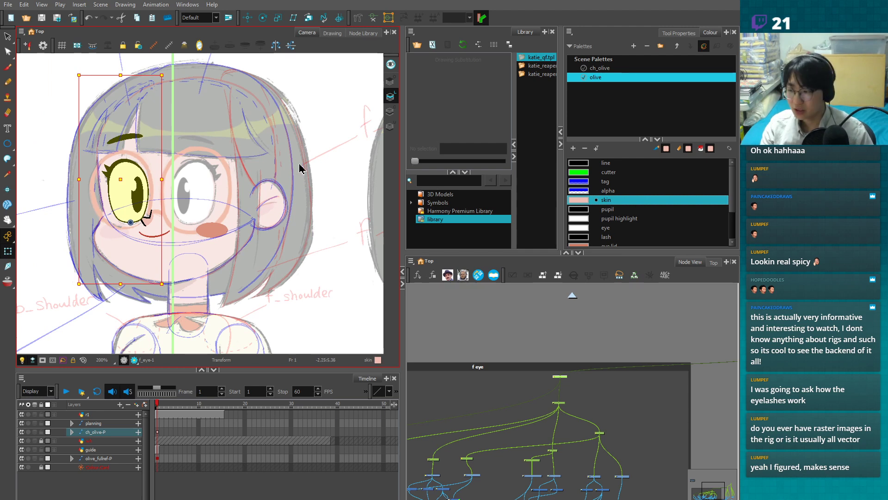
{"action": "left_click", "coordinate": [342, 167]}
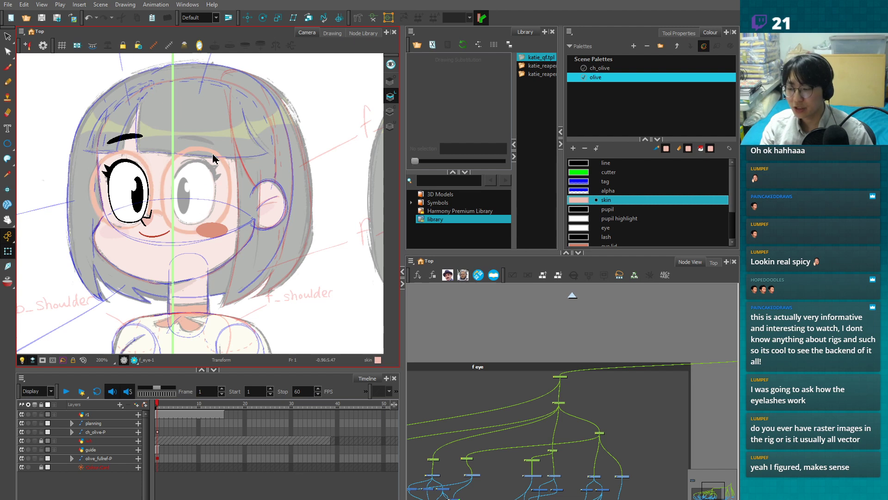
{"action": "left_click", "coordinate": [184, 194]}
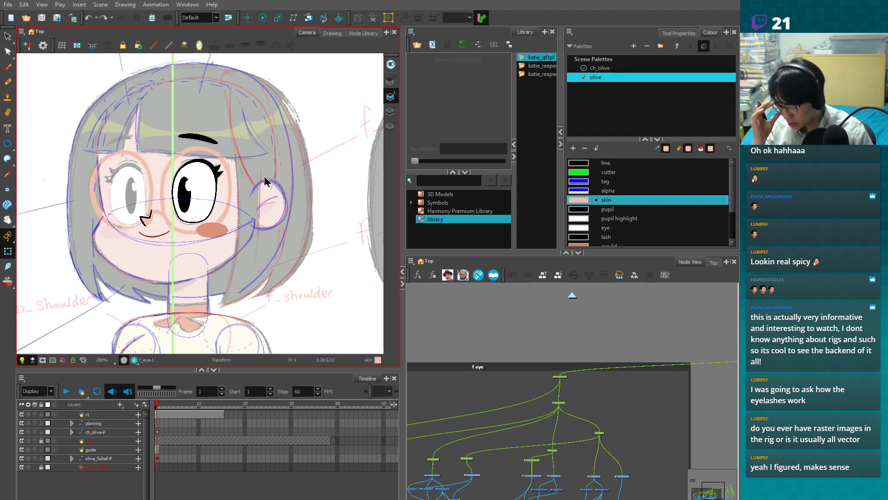
- Check the front lashes and try moving the front eyebrow about its existing pivot, undoing the change
{"action": "left_click", "coordinate": [218, 175]}
{"action": "scroll", "coordinate": [218, 175], "scroll_direction": "up", "scroll_amount": 2}
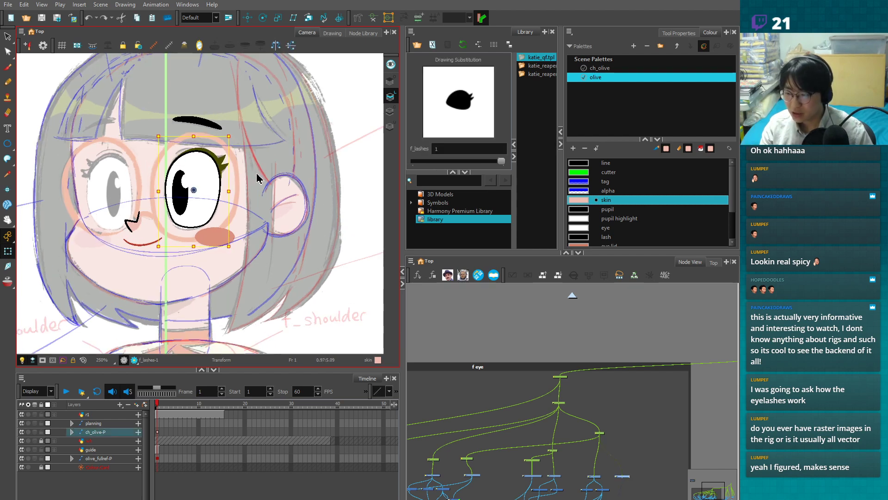
{"action": "left_click", "coordinate": [204, 158]}
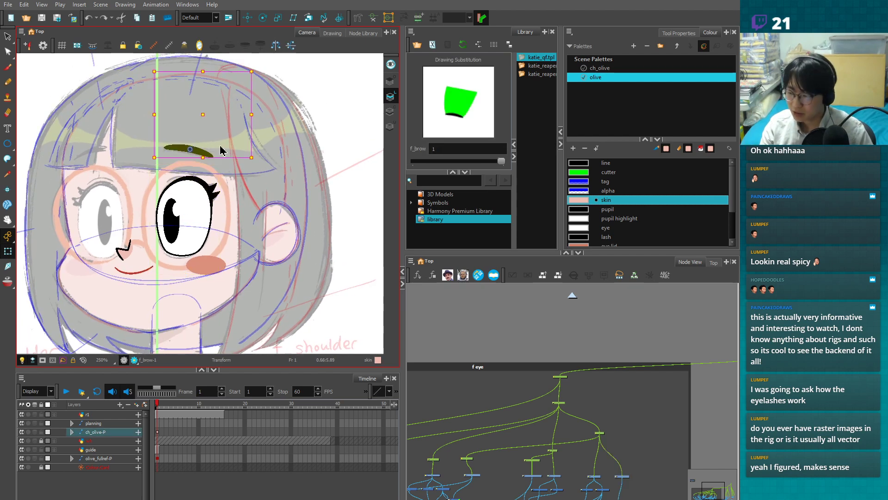
{"action": "mouse_move", "coordinate": [205, 158]}
{"action": "left_mouse_down"}
{"action": "mouse_move", "coordinate": [205, 173]}
{"action": "mouse_move", "coordinate": [204, 155]}
{"action": "left_mouse_up"}
{"action": "left_click_drag", "start_coordinate": [202, 117], "coordinate": [200, 157]}
{"action": "key", "text": "ctrl+z"}
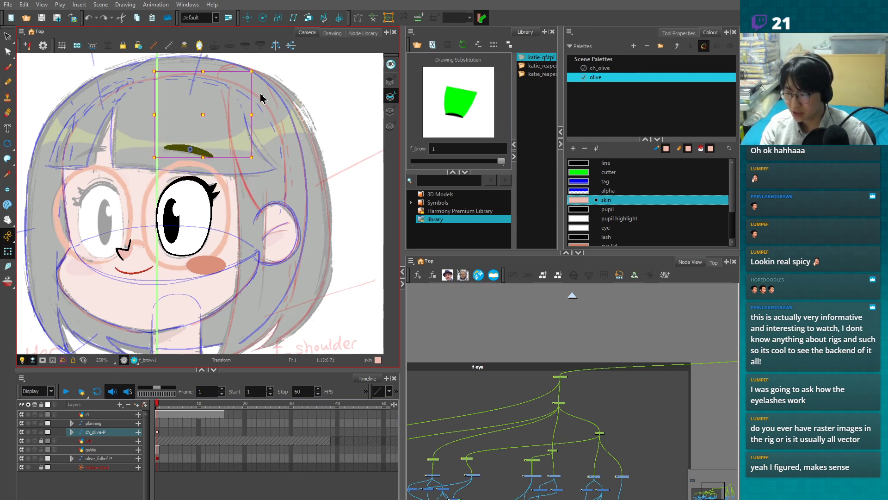
{"action": "scroll", "coordinate": [261, 99], "scroll_direction": "down", "scroll_amount": 1}
{"action": "left_click_drag", "start_coordinate": [258, 136], "coordinate": [256, 170]}
{"action": "mouse_move", "coordinate": [239, 132]}
{"action": "left_mouse_down"}
{"action": "mouse_move", "coordinate": [254, 113]}
{"action": "mouse_move", "coordinate": [238, 135]}
{"action": "left_mouse_up"}
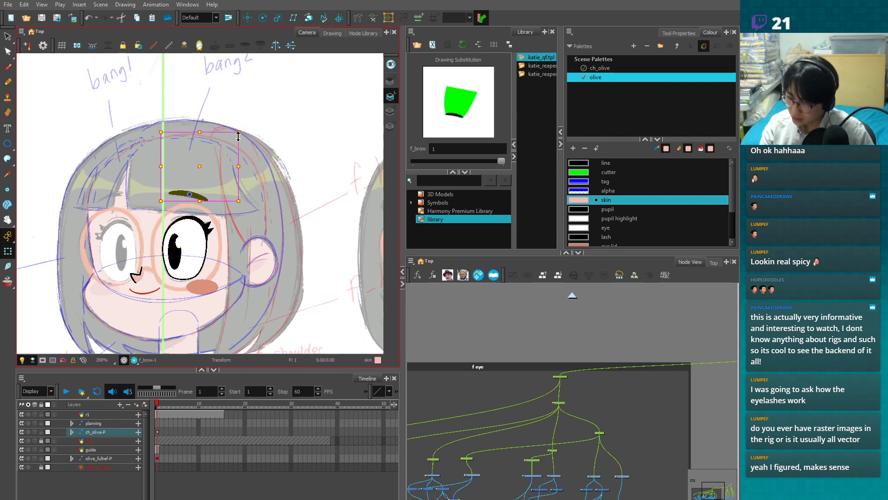
- Move the f_brow pivot to the outer tip of the front eyebrow
{"action": "key", "text": "2"}
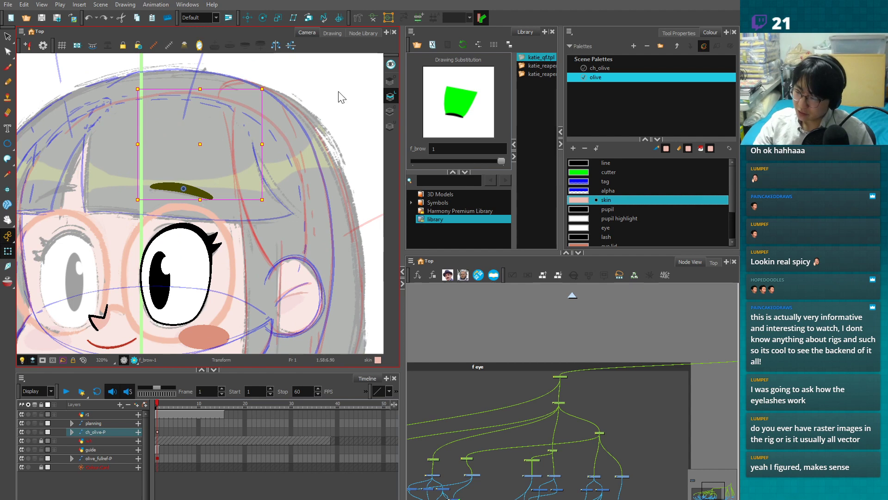
{"action": "left_click_drag", "start_coordinate": [203, 143], "coordinate": [204, 142]}
{"action": "left_click_drag", "start_coordinate": [187, 187], "coordinate": [183, 189]}
{"action": "key", "text": "alt+3"}
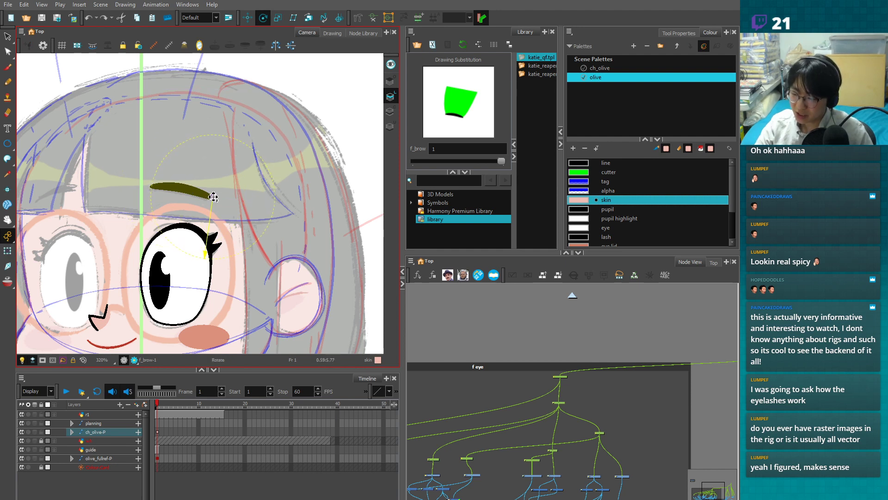
{"action": "key", "text": "shift+t"}
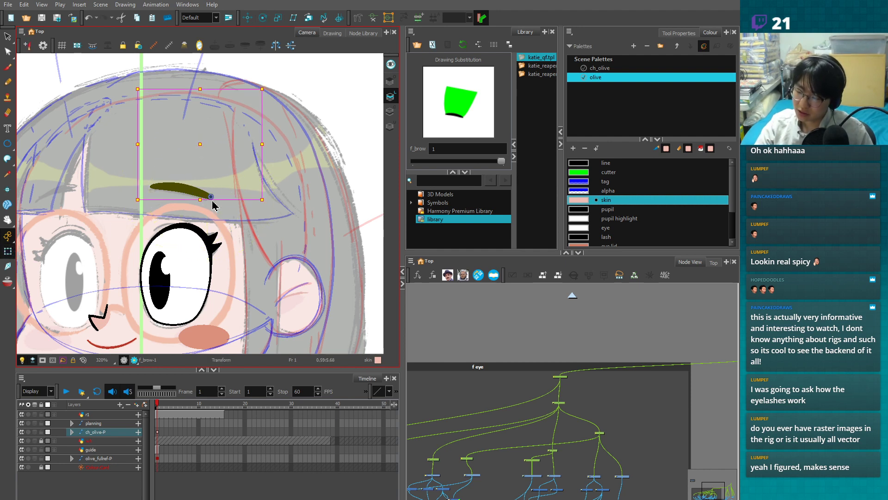
- Test moving and rotating the front eyebrow around its new pivot, undoing each attempt
{"action": "left_click_drag", "start_coordinate": [201, 143], "coordinate": [208, 169]}
{"action": "key", "text": "ctrl+z"}
{"action": "left_click_drag", "start_coordinate": [269, 79], "coordinate": [300, 83]}
{"action": "key", "text": "ctrl+z"}
{"action": "left_click_drag", "start_coordinate": [201, 143], "coordinate": [209, 162]}
{"action": "key", "text": "ctrl+z"}
{"action": "left_click_drag", "start_coordinate": [270, 86], "coordinate": [289, 118]}
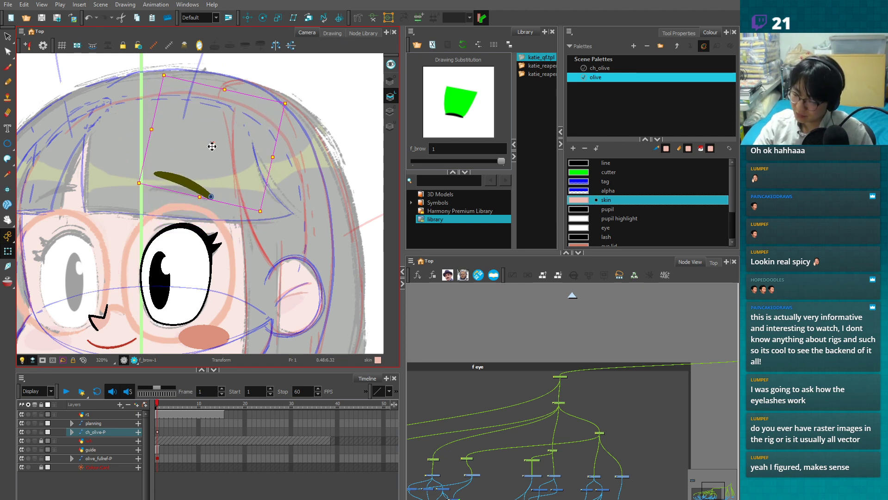
{"action": "key", "text": "ctrl+z"}
- Try a slight rotation of the front eyebrow, and clear the selection
{"action": "left_click_drag", "start_coordinate": [272, 87], "coordinate": [262, 102]}
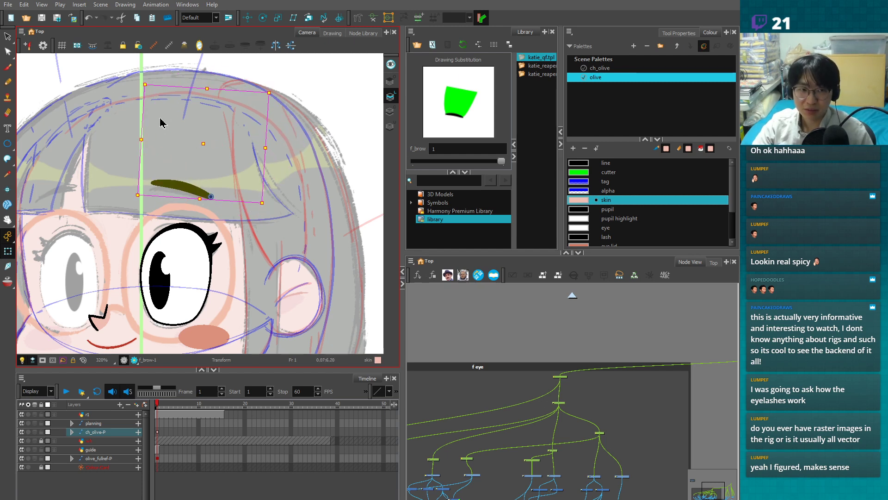
{"action": "left_click_drag", "start_coordinate": [271, 79], "coordinate": [200, 154]}
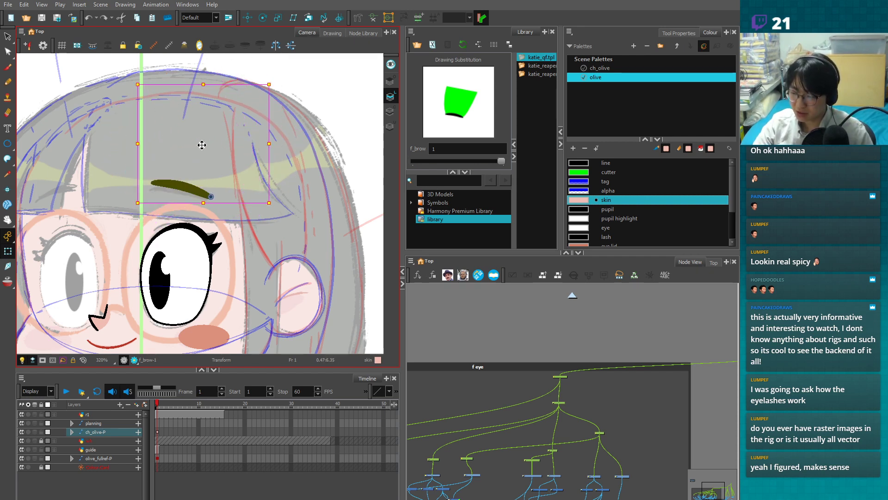
{"action": "scroll", "coordinate": [197, 214], "scroll_direction": "down", "scroll_amount": 2}
{"action": "key", "text": "Escape"}
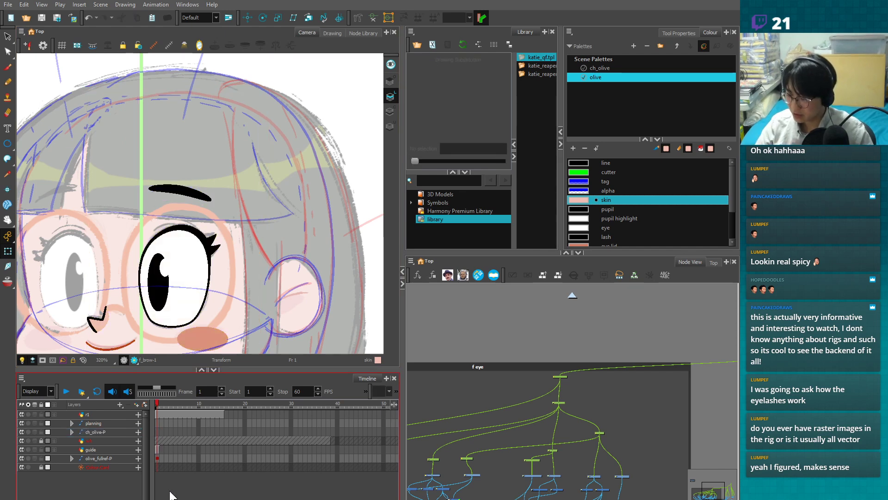
{"action": "key", "text": "1"}
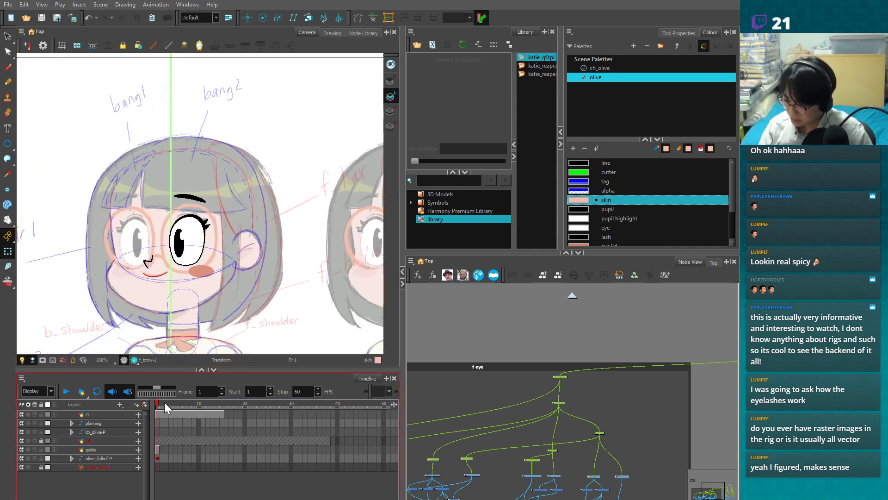
- Extend the exposure of the ch_olive-P rig to frame 27 in Overwrite mode, and return to frame 2 with nothing selected
{"action": "mouse_move", "coordinate": [165, 401]}
{"action": "left_mouse_down"}
{"action": "mouse_move", "coordinate": [182, 402]}
{"action": "mouse_move", "coordinate": [148, 407]}
{"action": "mouse_move", "coordinate": [157, 407]}
{"action": "left_mouse_up"}
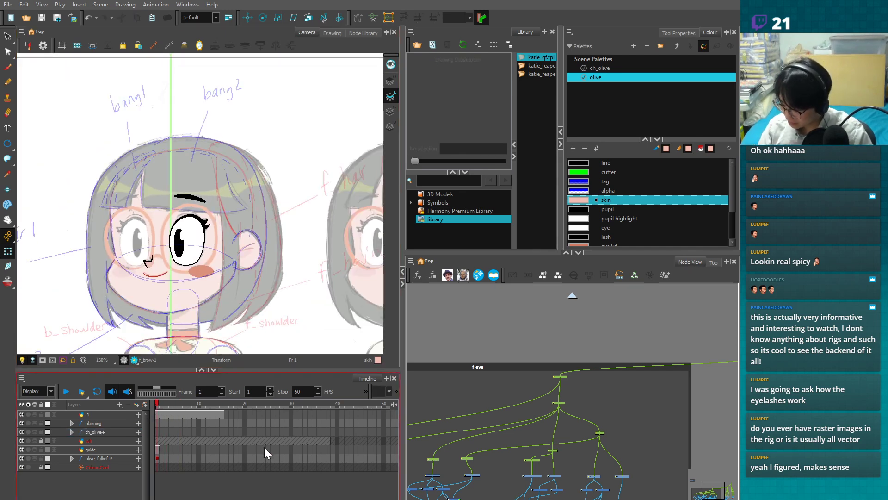
{"action": "left_click", "coordinate": [278, 432]}
{"action": "key", "text": "F5"}
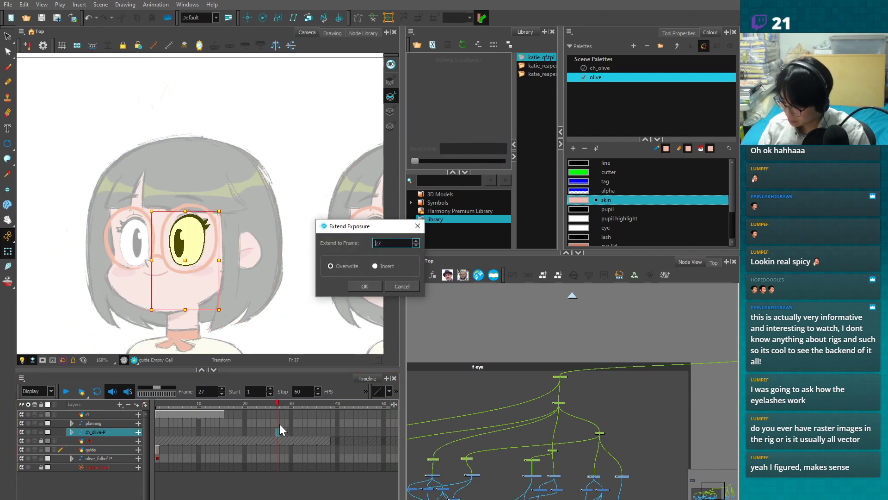
{"action": "left_click", "coordinate": [366, 287]}
{"action": "left_click_drag", "start_coordinate": [167, 401], "coordinate": [160, 407]}
{"action": "key", "text": "Escape"}
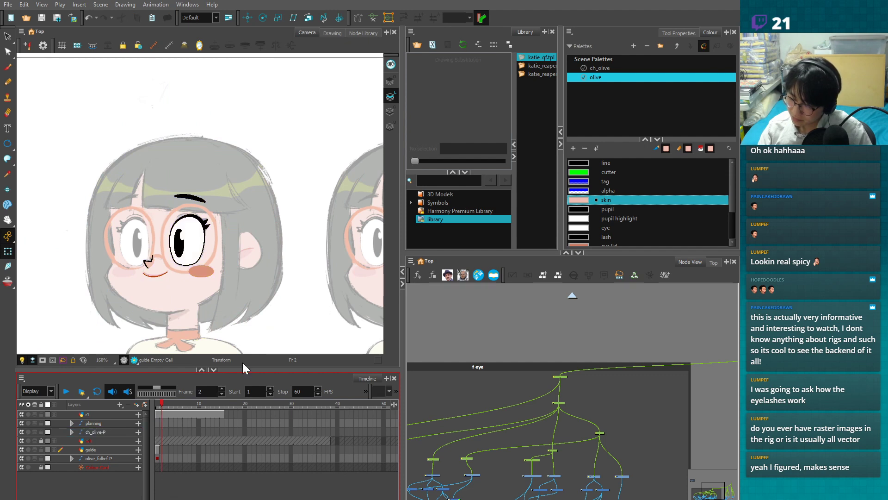
- Widen the node view and enable the head and jaw drawing nodes that feed the head composite
{"action": "key", "text": "1"}
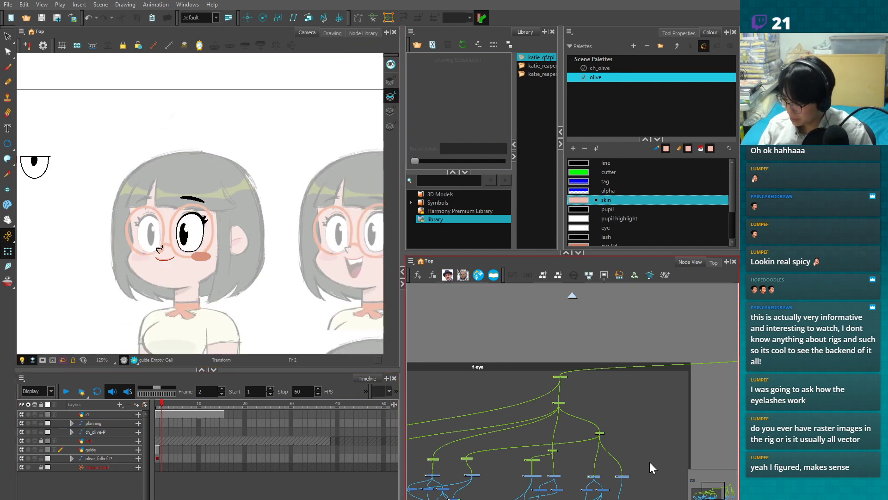
{"action": "left_click_drag", "start_coordinate": [616, 444], "coordinate": [592, 397]}
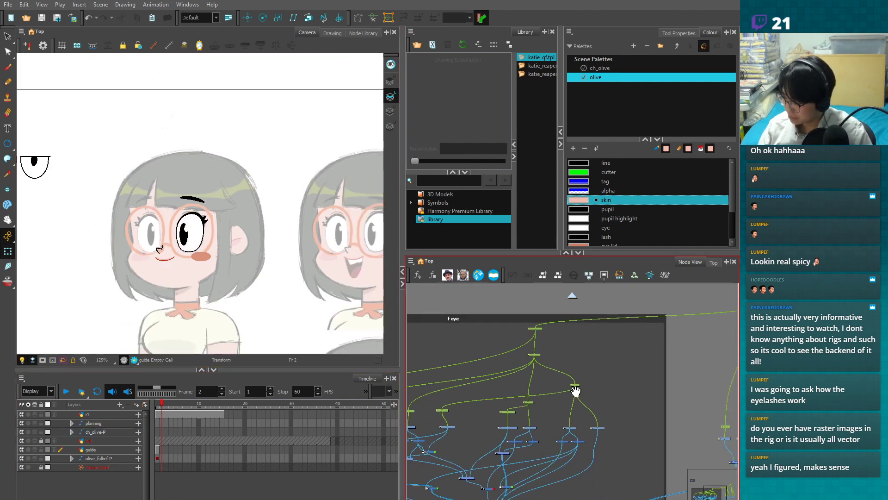
{"action": "left_click_drag", "start_coordinate": [403, 367], "coordinate": [345, 366]}
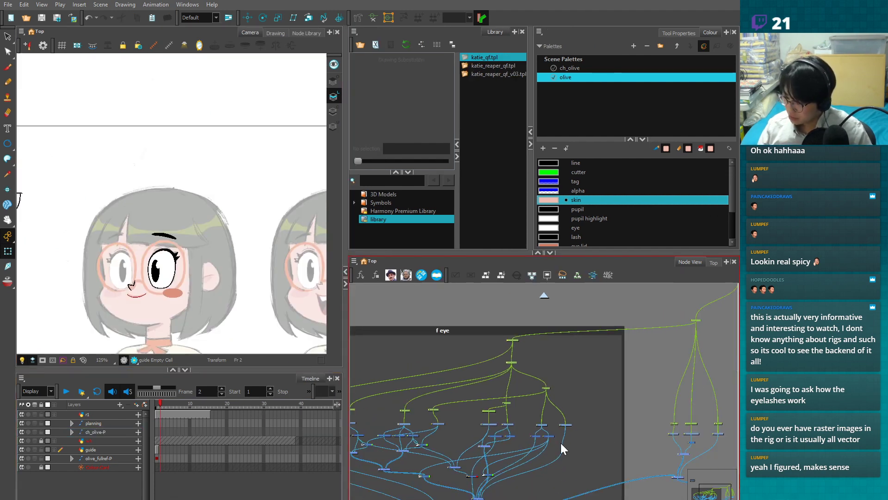
{"action": "left_click_drag", "start_coordinate": [568, 434], "coordinate": [435, 401]}
{"action": "key", "text": "2"}
{"action": "key", "text": "2"}
{"action": "left_click_drag", "start_coordinate": [646, 423], "coordinate": [540, 460]}
{"action": "key", "text": "2"}
{"action": "key", "text": "2"}
{"action": "left_click", "coordinate": [515, 458]}
{"action": "key", "text": "a"}
{"action": "left_click", "coordinate": [535, 438]}
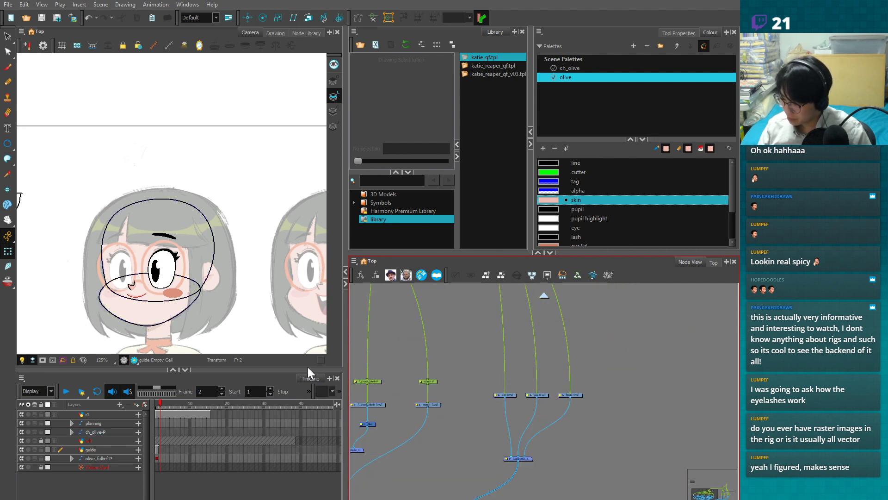
- Select the head outline and pick its upper point on the ear side with the Contour Editor
{"action": "left_click_drag", "start_coordinate": [253, 313], "coordinate": [266, 261]}
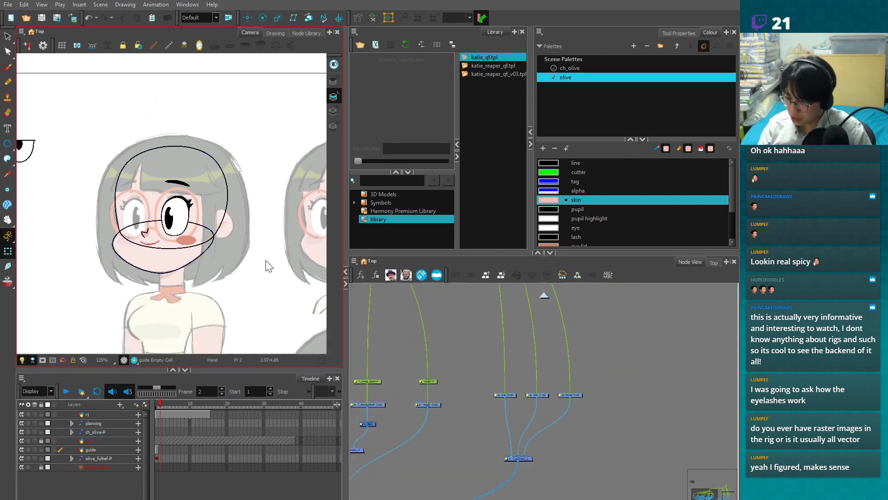
{"action": "key", "text": "2"}
{"action": "key", "text": "2"}
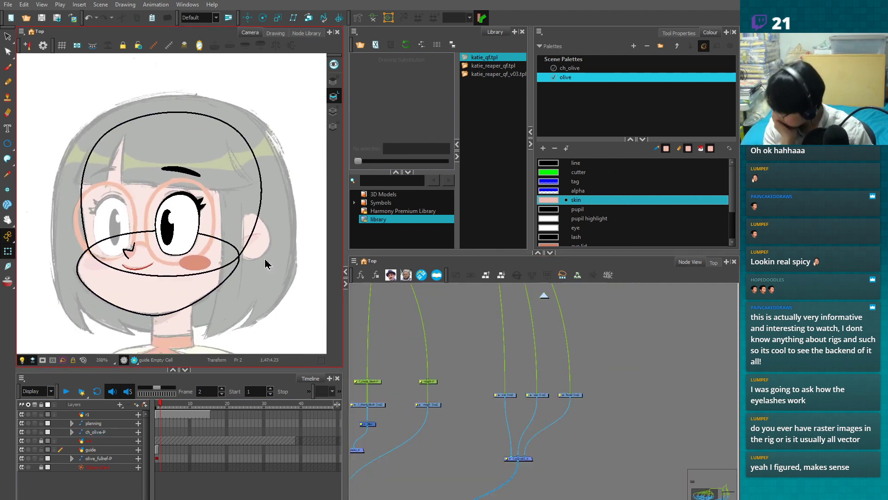
{"action": "left_click", "coordinate": [253, 165]}
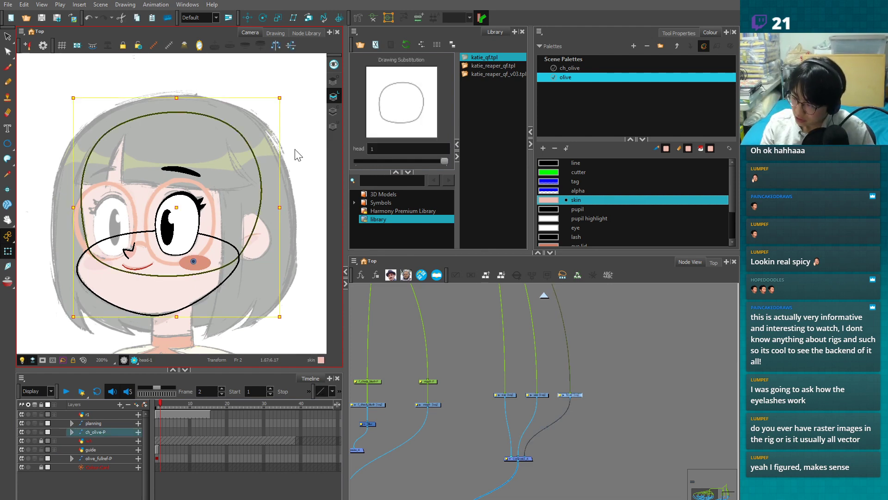
{"action": "key", "text": "2"}
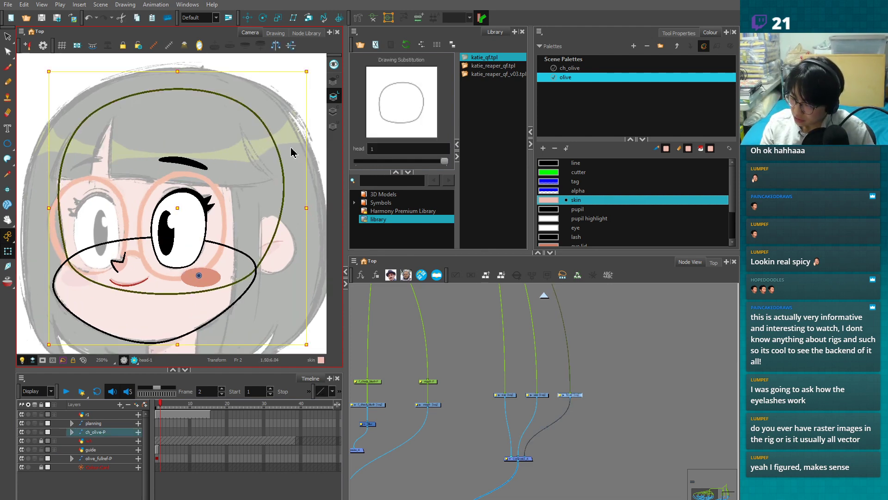
{"action": "key", "text": "1"}
{"action": "key", "text": "alt+q"}
{"action": "key", "text": "1"}
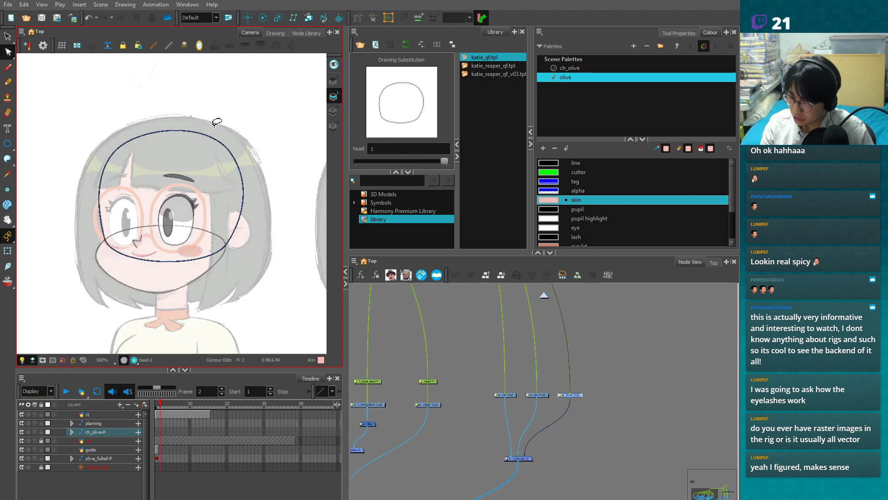
{"action": "left_click_drag", "start_coordinate": [254, 140], "coordinate": [243, 171]}
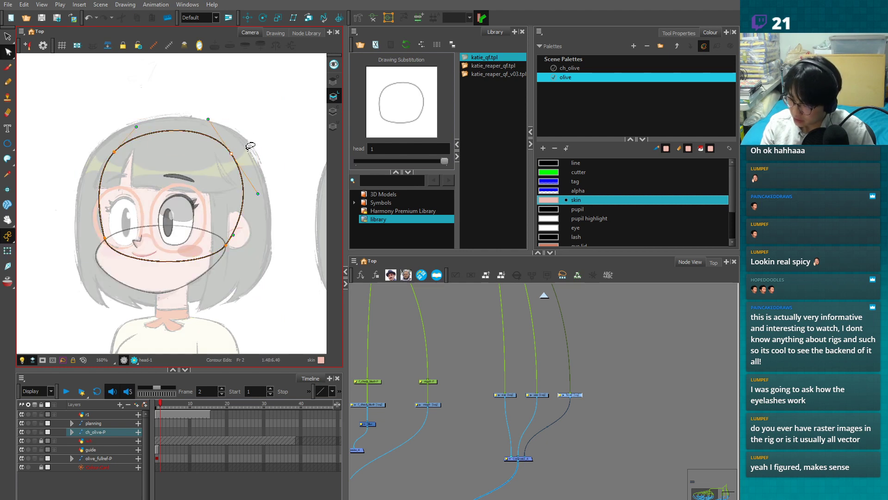
{"action": "key", "text": "2"}
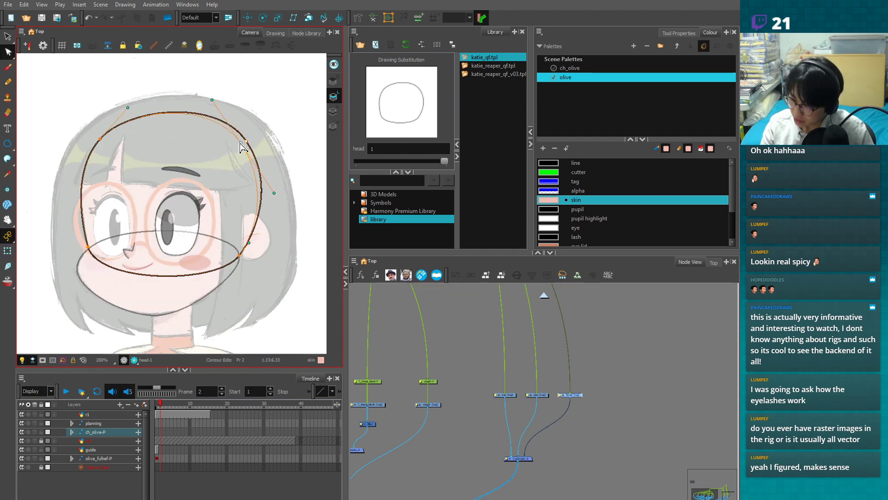
- Pull the head outline's upper ear-side contour point inward to slim the back of the head
{"action": "left_click", "coordinate": [679, 33]}
{"action": "left_click", "coordinate": [569, 61]}
{"action": "left_click_drag", "start_coordinate": [251, 90], "coordinate": [241, 142]}
{"action": "left_click", "coordinate": [276, 185]}
{"action": "key", "text": "1"}
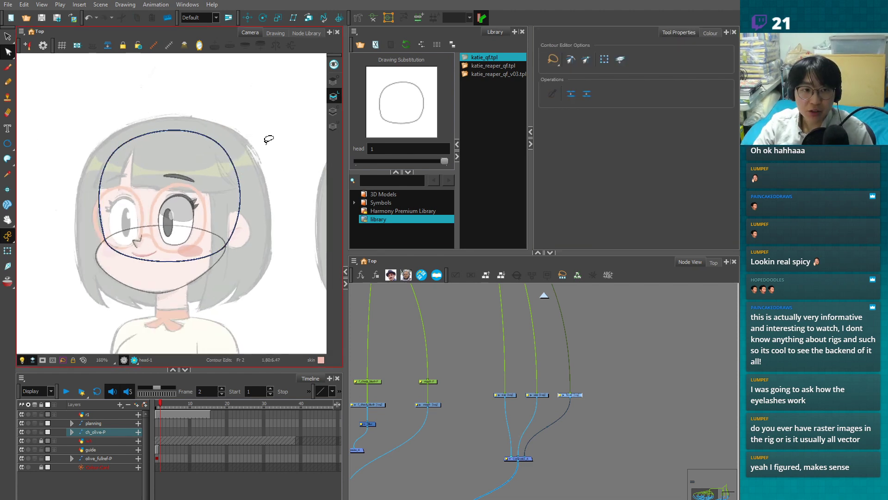
- Nudge the head outline's upper ear-side contour point slightly outward to smooth the curve
{"action": "key", "text": "2"}
{"action": "left_click", "coordinate": [226, 125]}
{"action": "left_click_drag", "start_coordinate": [242, 140], "coordinate": [244, 141]}
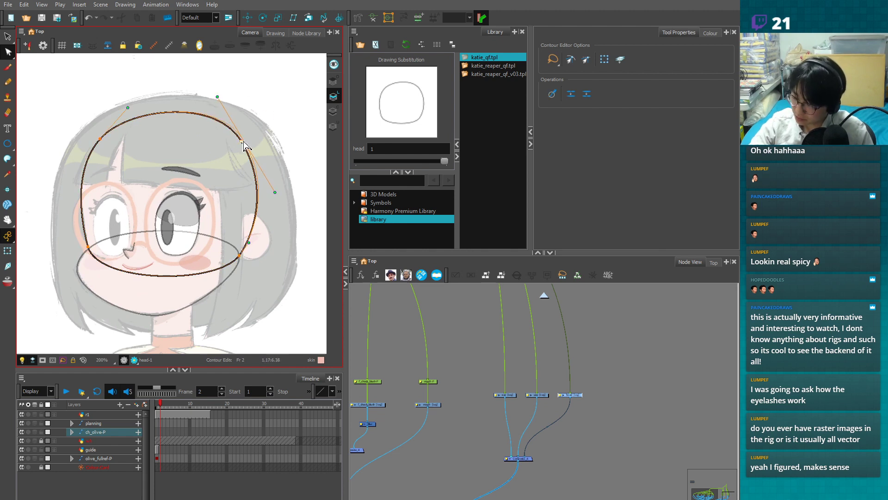
{"action": "left_click", "coordinate": [264, 129]}
{"action": "key", "text": "1"}
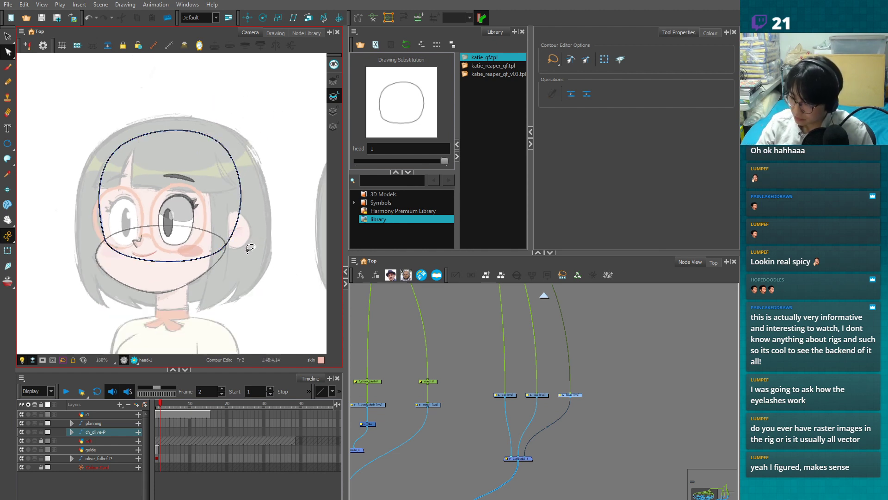
- Adjust the chin curve and the ear-side corner of the jaw outline with the Contour Editor
{"action": "left_click", "coordinate": [537, 395]}
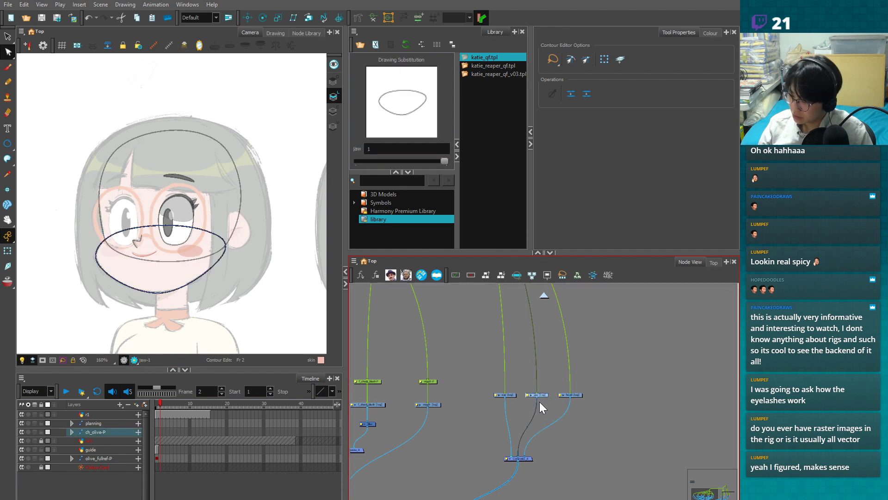
{"action": "key", "text": "2"}
{"action": "key", "text": "2"}
{"action": "left_click", "coordinate": [185, 334]}
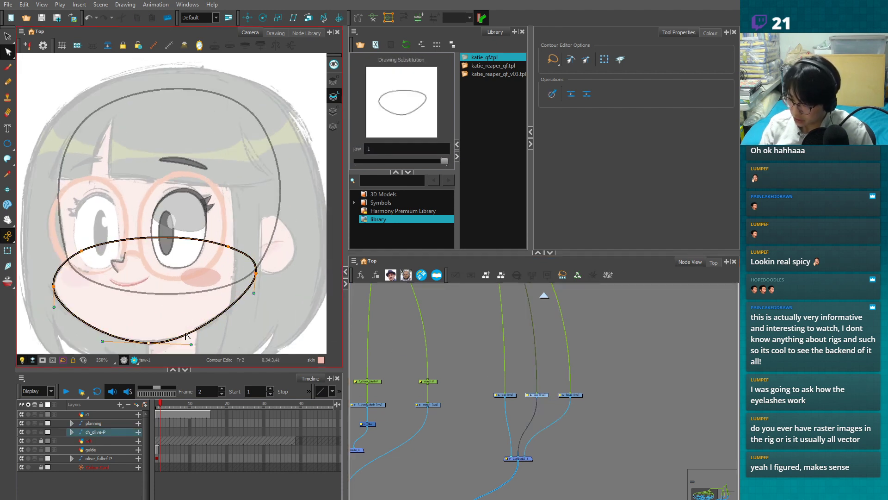
{"action": "left_click_drag", "start_coordinate": [190, 345], "coordinate": [146, 343]}
{"action": "left_click_drag", "start_coordinate": [255, 273], "coordinate": [255, 273]}
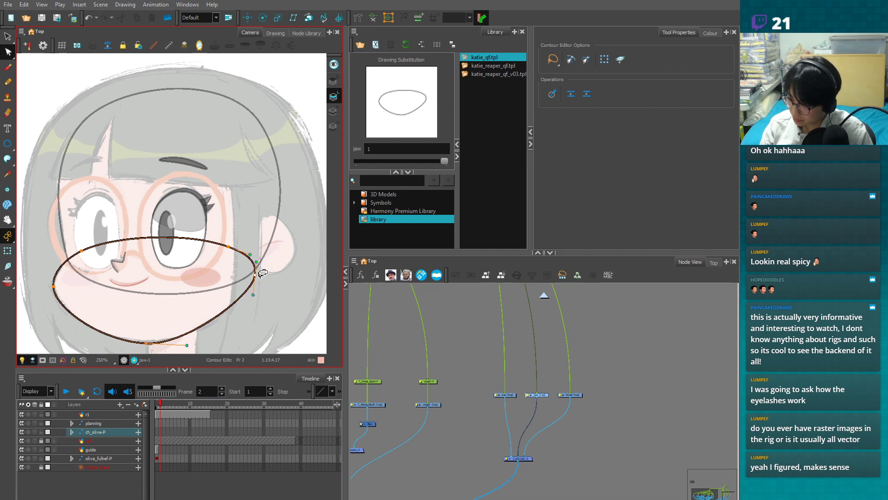
{"action": "left_click", "coordinate": [261, 288]}
- Smooth the jaw outline's far cheek corner by adjusting its contour point, and clear the point selection
{"action": "left_click", "coordinate": [47, 300]}
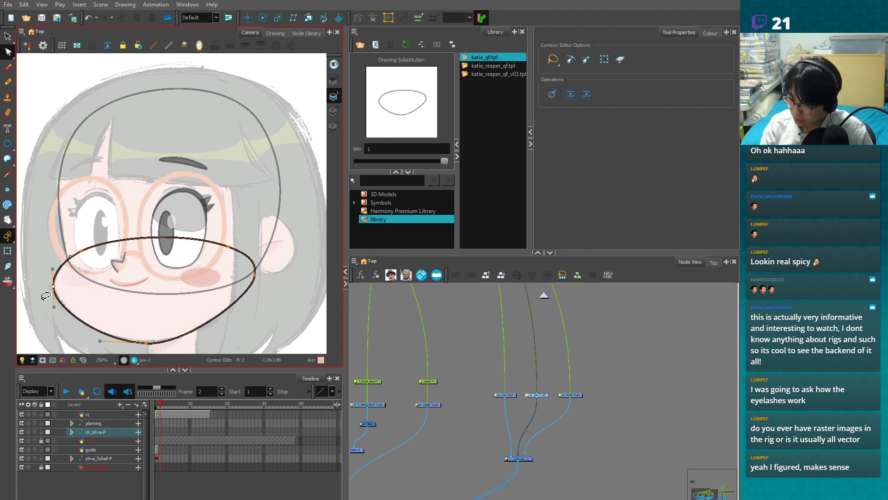
{"action": "scroll", "coordinate": [44, 301], "scroll_direction": "up", "scroll_amount": 3}
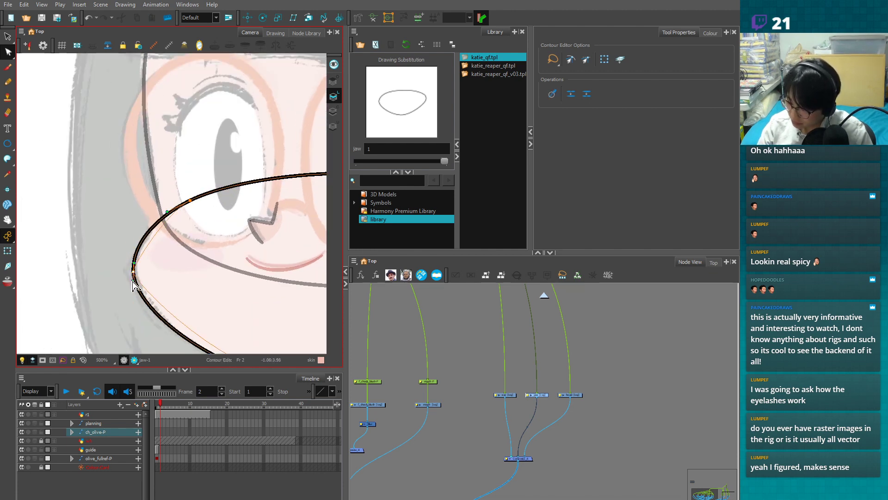
{"action": "left_click_drag", "start_coordinate": [134, 284], "coordinate": [133, 254]}
{"action": "scroll", "coordinate": [175, 215], "scroll_direction": "down", "scroll_amount": 2}
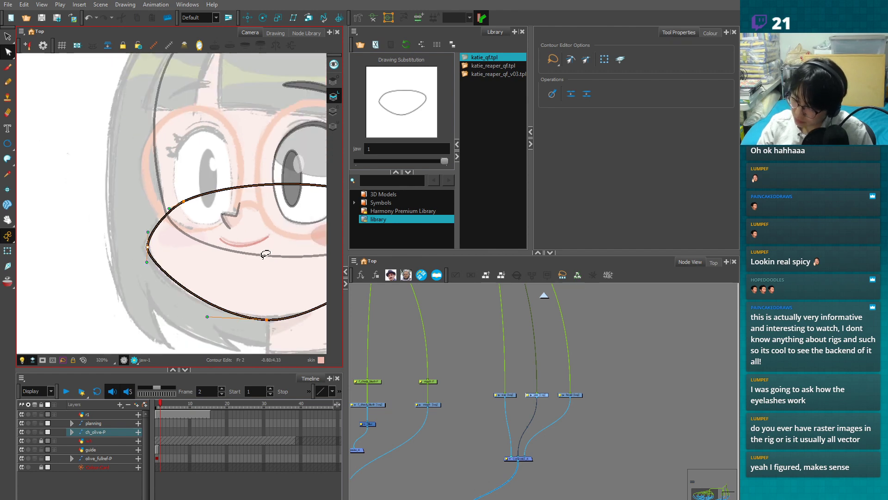
{"action": "scroll", "coordinate": [265, 254], "scroll_direction": "down", "scroll_amount": 3}
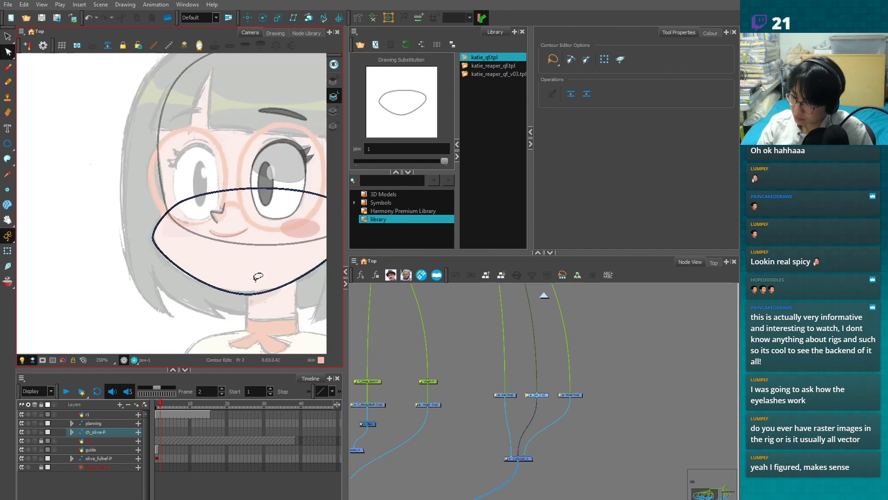
{"action": "left_click", "coordinate": [228, 293]}
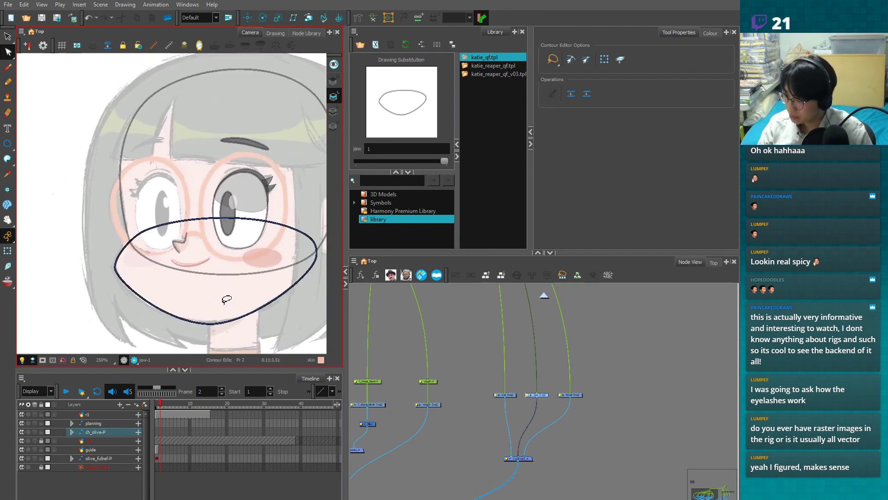
- Shorten the head outline's curve handle above the ear, and return to the Transform tool with nothing selected
{"action": "left_click", "coordinate": [229, 274]}
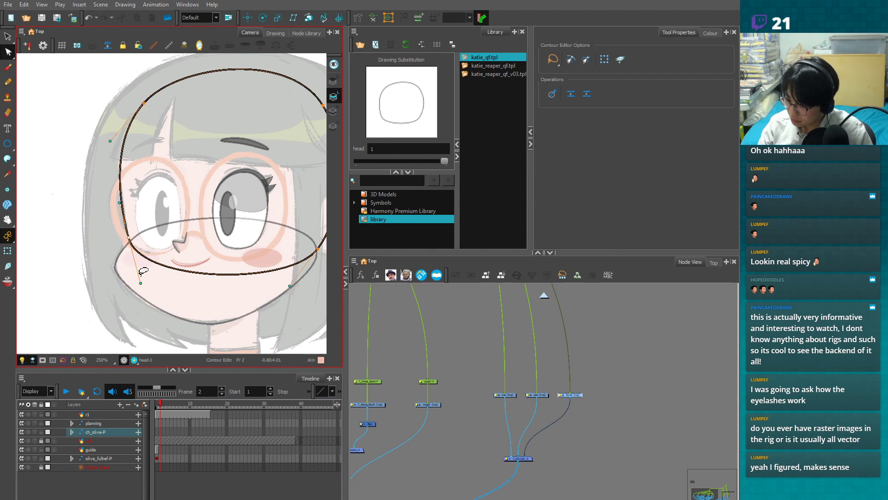
{"action": "scroll", "coordinate": [153, 285], "scroll_direction": "down", "scroll_amount": 2}
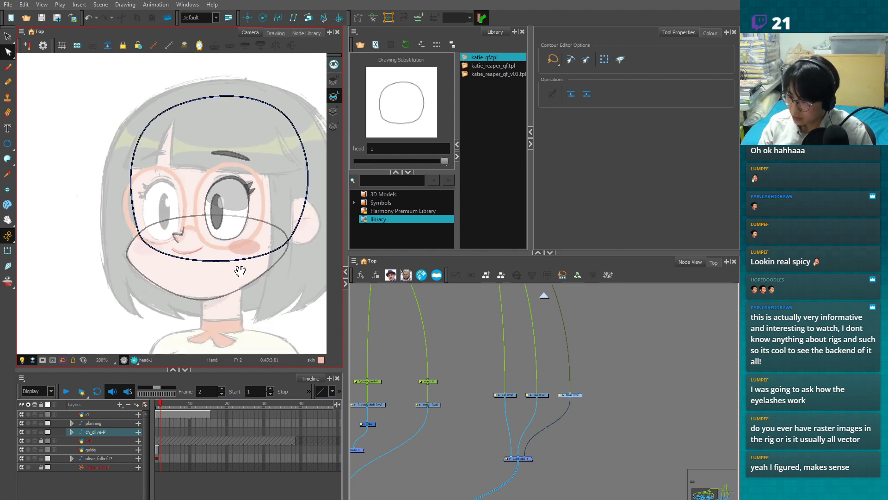
{"action": "scroll", "coordinate": [262, 268], "scroll_direction": "up", "scroll_amount": 2}
{"action": "left_click", "coordinate": [261, 269]}
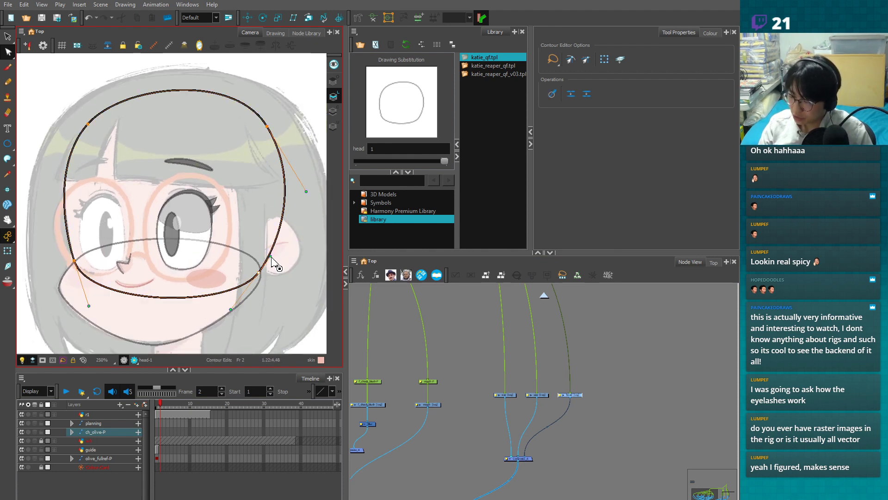
{"action": "left_click_drag", "start_coordinate": [307, 190], "coordinate": [303, 186]}
{"action": "left_click", "coordinate": [287, 122]}
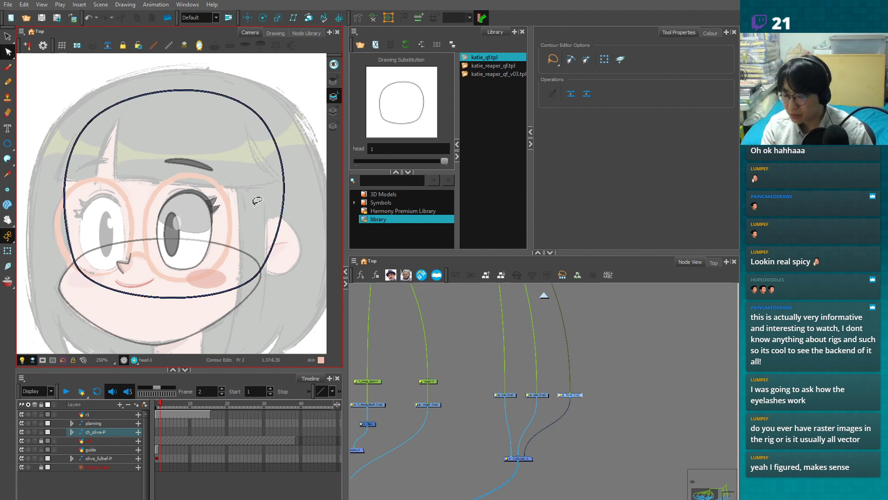
{"action": "key", "text": "shift+t"}
{"action": "left_click", "coordinate": [324, 121]}
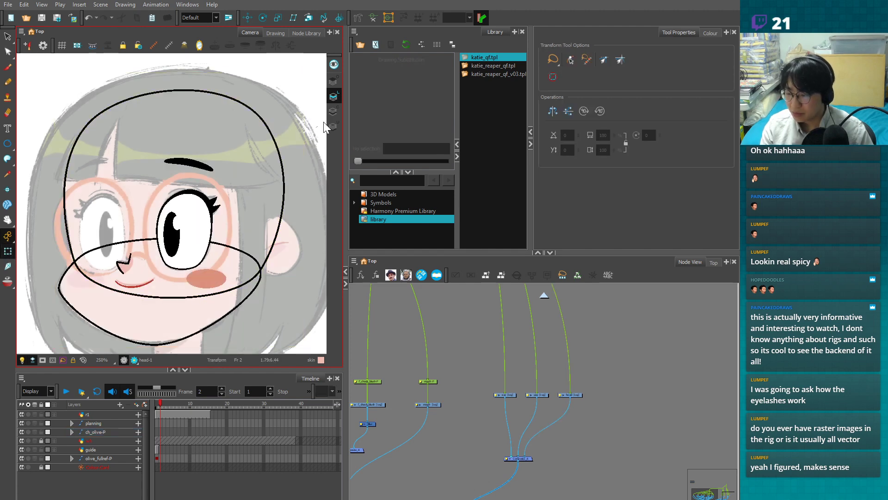
- Test lowering the front upper eyelid (f_upperlid) over the eye at frame 1, and undo the move
{"action": "left_click", "coordinate": [191, 193]}
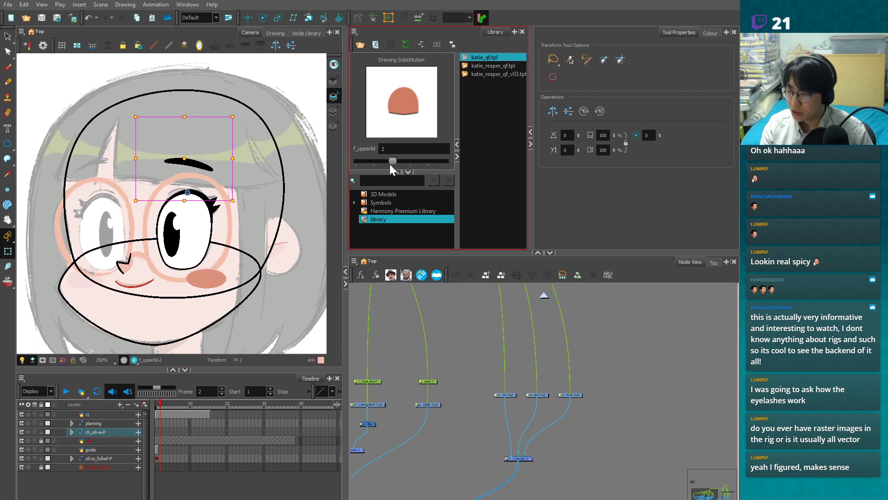
{"action": "mouse_move", "coordinate": [163, 404]}
{"action": "left_mouse_down"}
{"action": "mouse_move", "coordinate": [173, 411]}
{"action": "mouse_move", "coordinate": [158, 406]}
{"action": "left_mouse_up"}
{"action": "left_click_drag", "start_coordinate": [306, 204], "coordinate": [306, 240]}
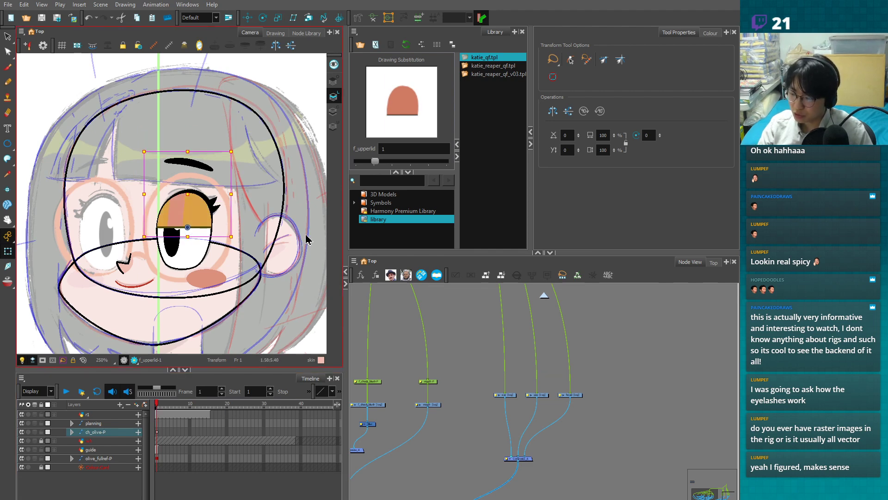
{"action": "left_click", "coordinate": [322, 162]}
{"action": "key", "text": "2"}
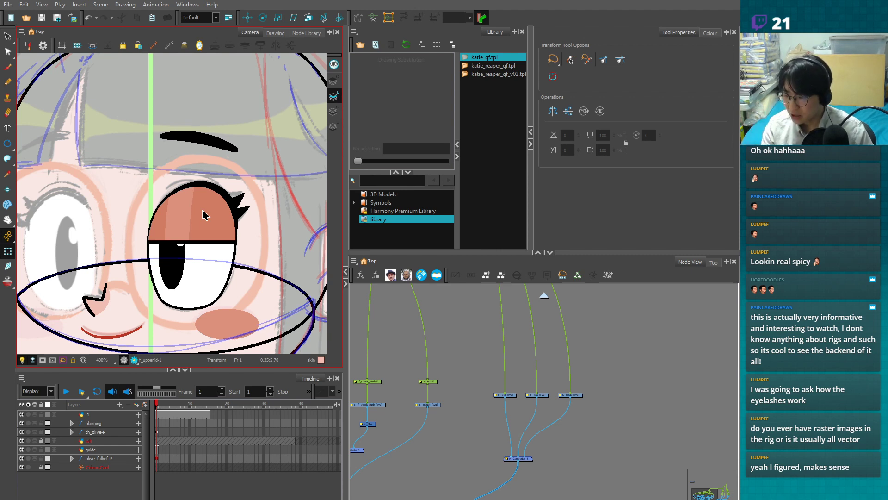
{"action": "left_click", "coordinate": [217, 240]}
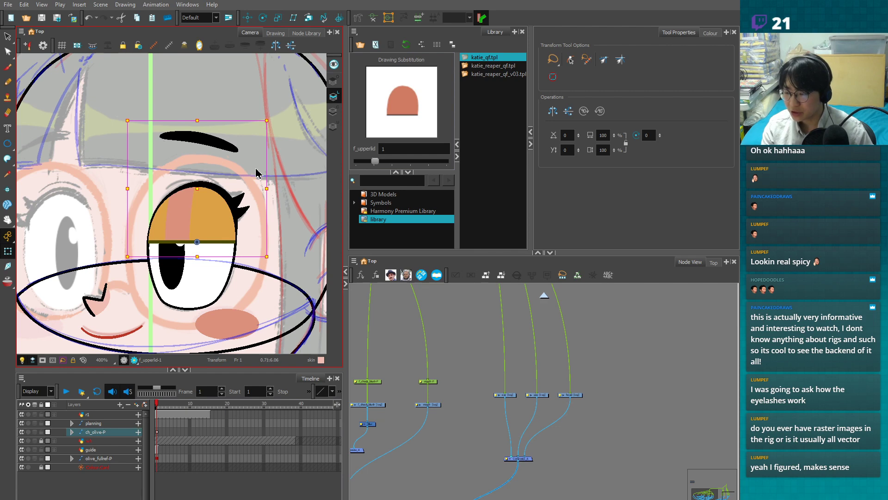
{"action": "key", "text": "ctrl+z"}
{"action": "key", "text": "2"}
{"action": "key", "text": "2"}
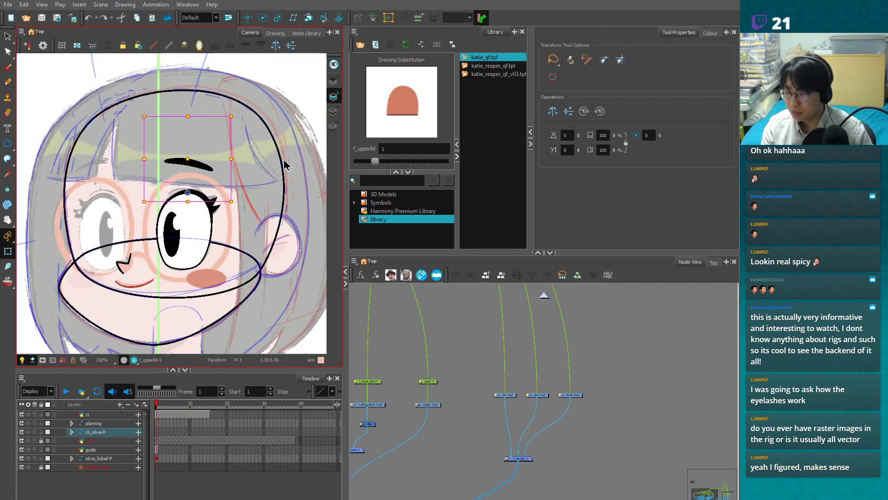
- Pull in the upper curve of the head outline on the ear side with the Contour Editor, and return to the Transform tool
{"action": "left_click", "coordinate": [284, 165]}
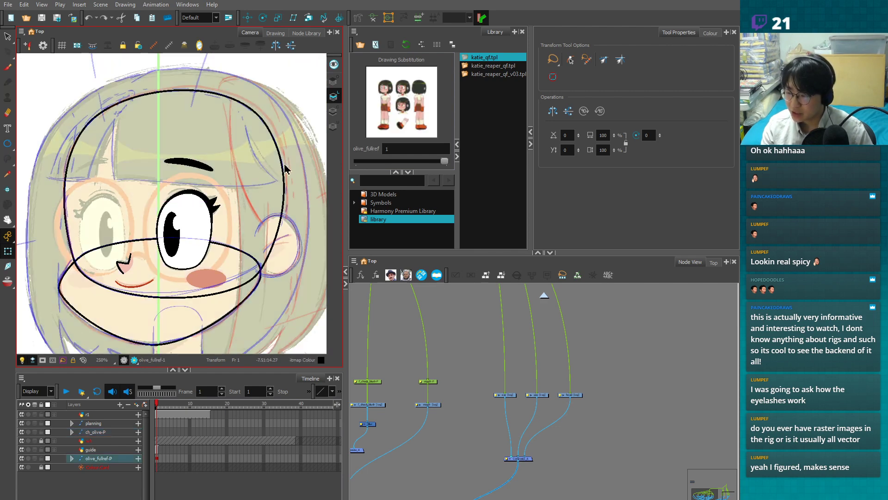
{"action": "key", "text": "2"}
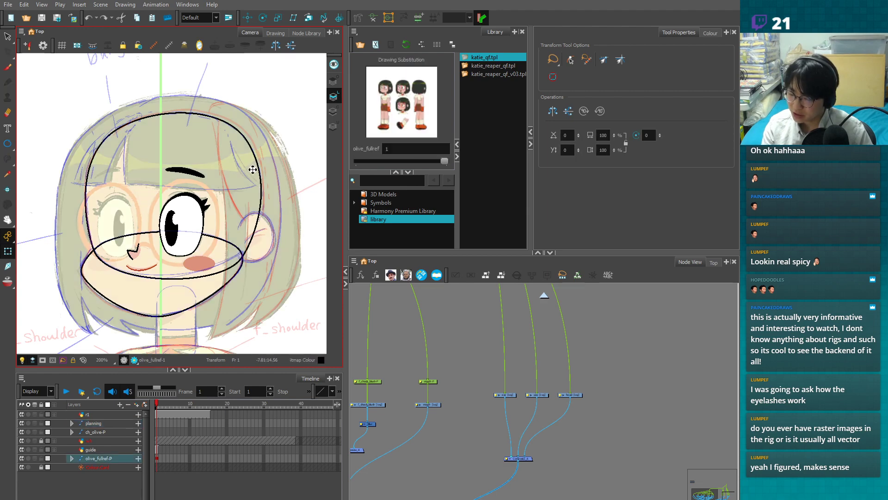
{"action": "left_click", "coordinate": [236, 251]}
{"action": "left_click", "coordinate": [262, 187]}
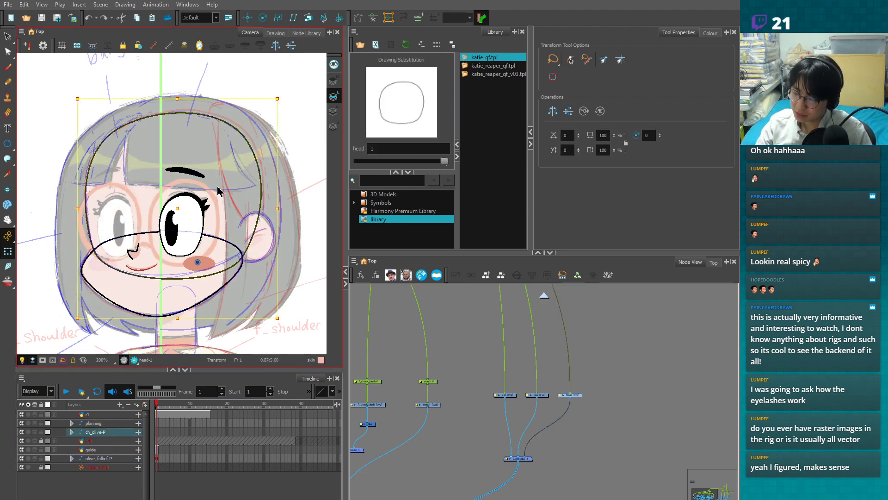
{"action": "key", "text": "ctrl+z"}
{"action": "left_click", "coordinate": [314, 188]}
{"action": "left_click", "coordinate": [261, 184]}
{"action": "left_click", "coordinate": [571, 395]}
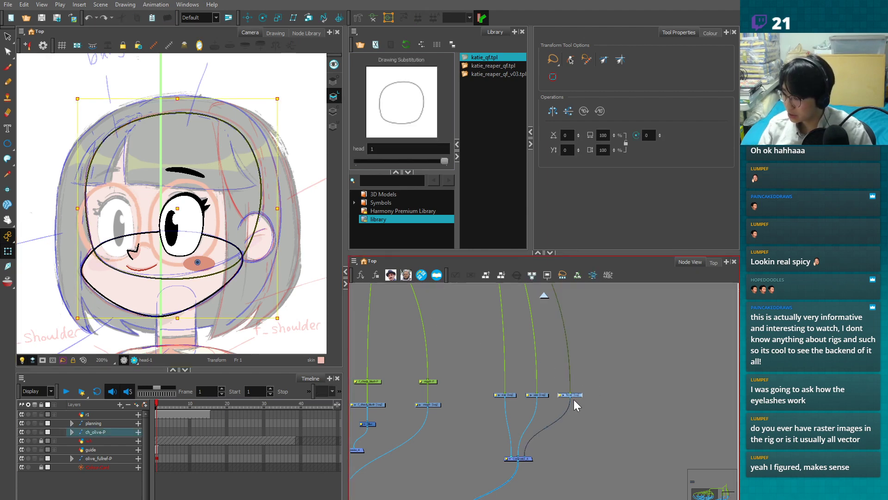
{"action": "key", "text": "alt+q"}
{"action": "left_click", "coordinate": [262, 187]}
{"action": "mouse_move", "coordinate": [263, 122]}
{"action": "left_mouse_down"}
{"action": "mouse_move", "coordinate": [234, 151]}
{"action": "mouse_move", "coordinate": [256, 124]}
{"action": "left_mouse_up"}
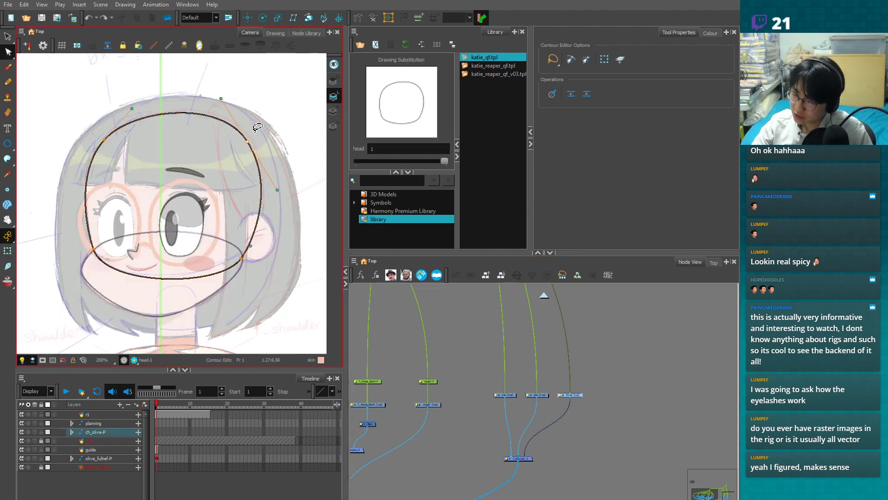
{"action": "left_click", "coordinate": [253, 135]}
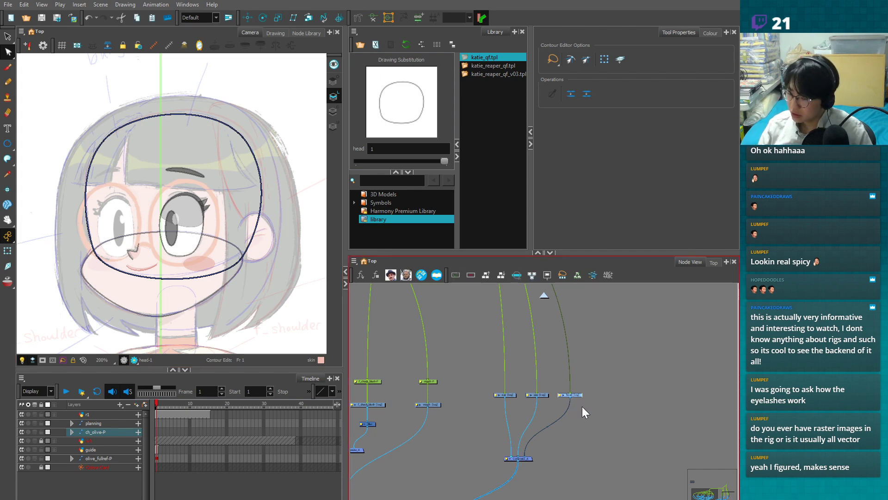
{"action": "left_click", "coordinate": [8, 251]}
{"action": "left_click", "coordinate": [219, 492]}
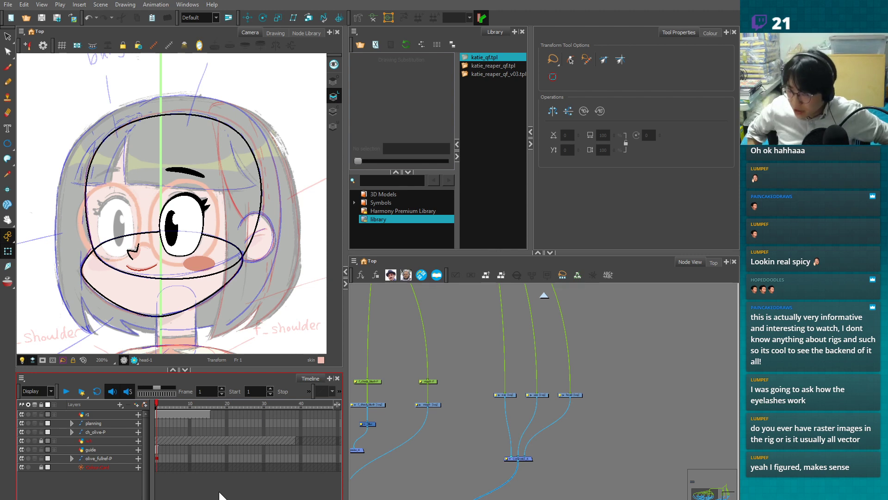
- Swap the places of the head and jaw drawing nodes, add a parent peg above each, and space them apart
{"action": "mouse_move", "coordinate": [545, 392]}
{"action": "left_mouse_down"}
{"action": "mouse_move", "coordinate": [617, 396]}
{"action": "mouse_move", "coordinate": [550, 396]}
{"action": "left_mouse_up"}
{"action": "key", "text": "ctrl+p"}
{"action": "left_click_drag", "start_coordinate": [632, 382], "coordinate": [597, 408]}
{"action": "key", "text": "ctrl+p"}
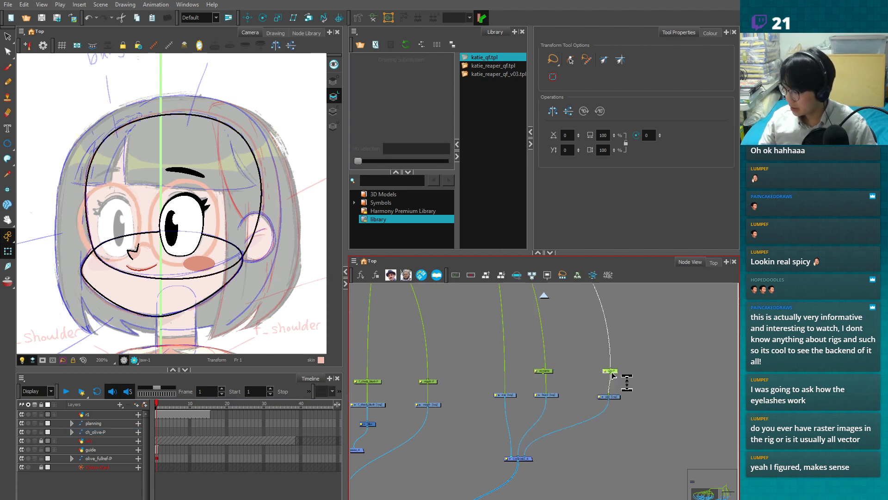
{"action": "left_click", "coordinate": [547, 370]}
{"action": "left_click", "coordinate": [513, 394]}
{"action": "scroll", "coordinate": [509, 407], "scroll_direction": "up", "scroll_amount": 2}
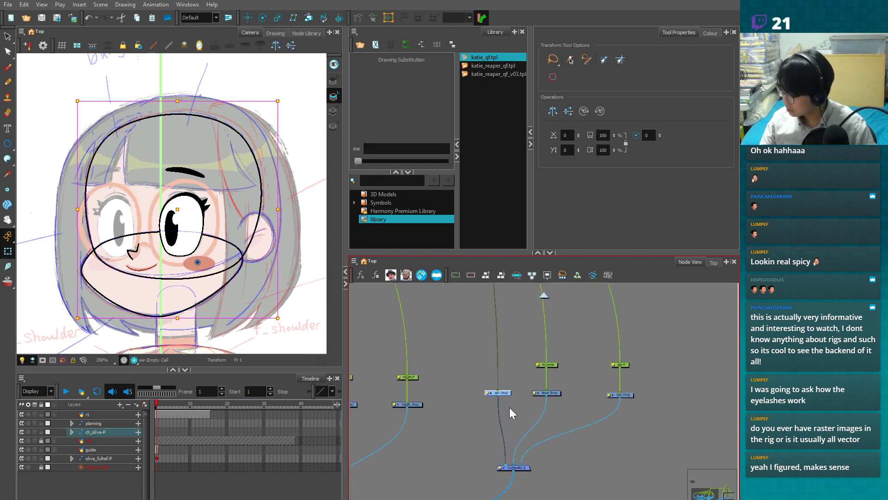
- Fill the head shape with the skin colour from the olive palette
{"action": "left_click", "coordinate": [537, 393]}
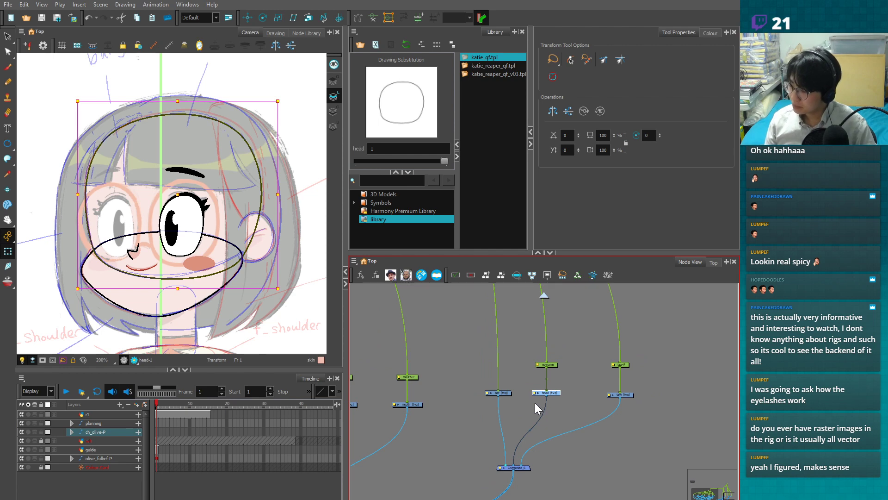
{"action": "left_click", "coordinate": [706, 33]}
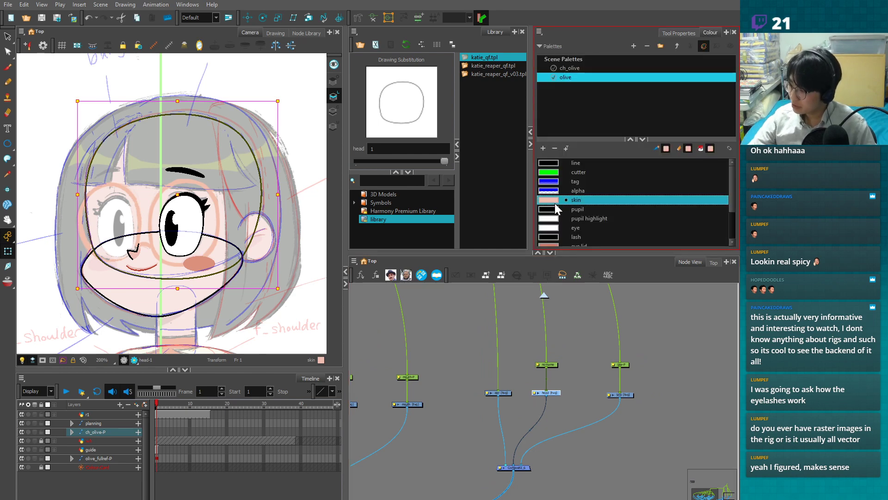
{"action": "key", "text": "alt+i"}
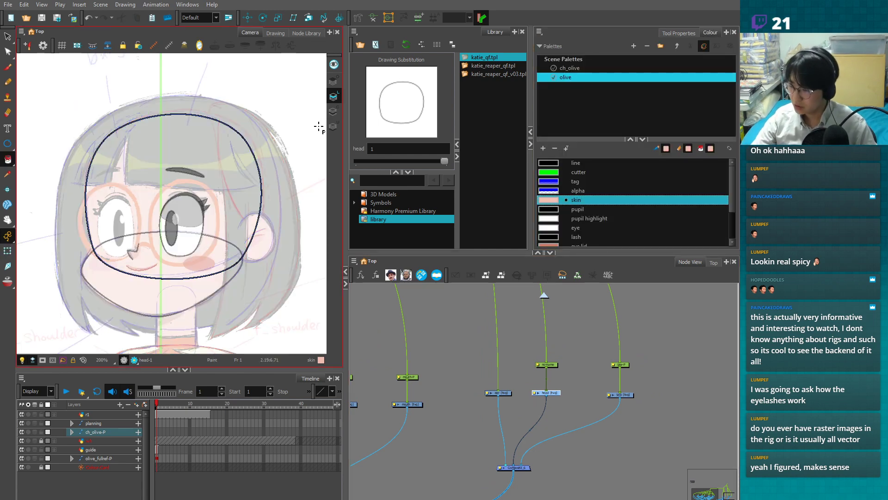
{"action": "left_click", "coordinate": [229, 203]}
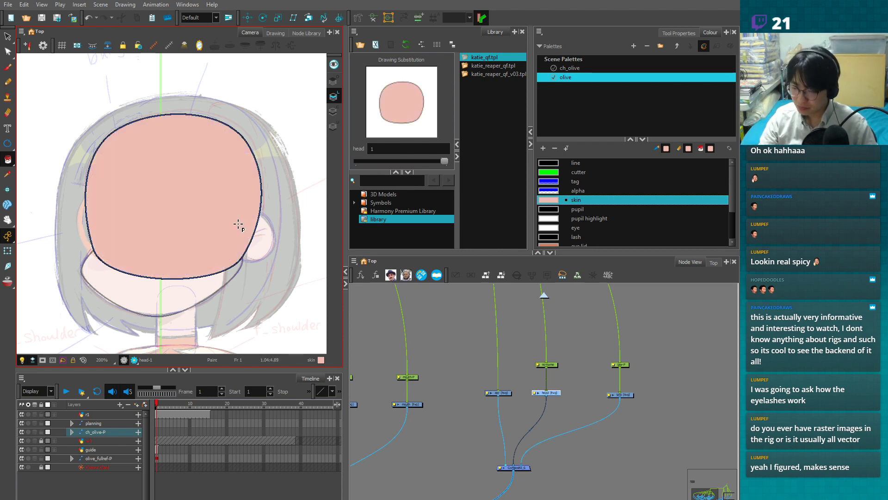
- Move the head's skin fill from the line art layer to the colour art layer by cutting and pasting it
{"action": "key", "text": "alt+s"}
{"action": "left_click", "coordinate": [242, 214]}
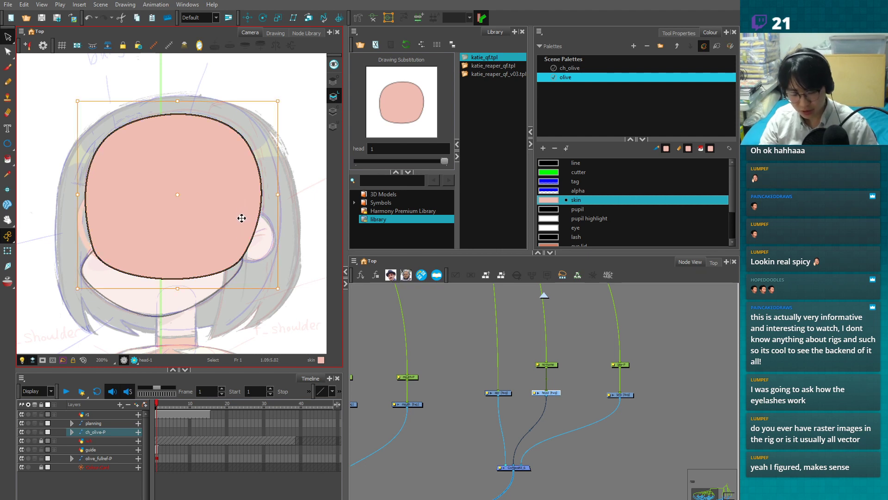
{"action": "key", "text": "ctrl+z"}
{"action": "left_click", "coordinate": [333, 113]}
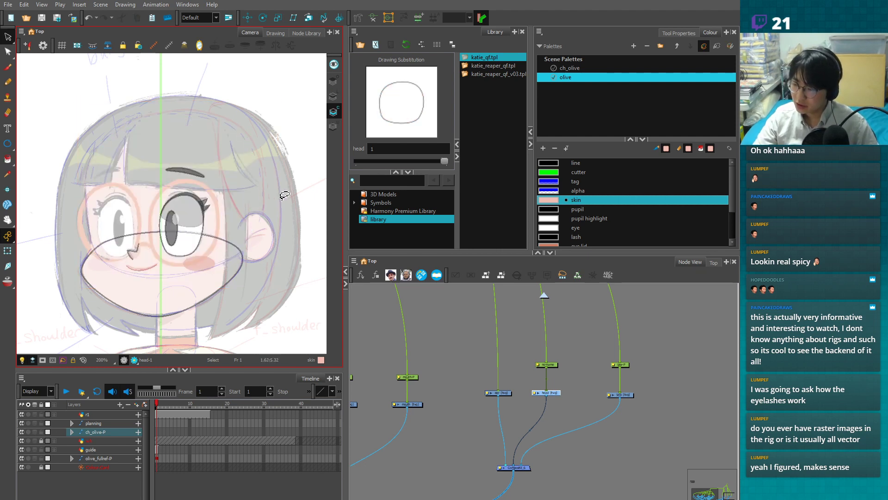
{"action": "key", "text": "ctrl+v"}
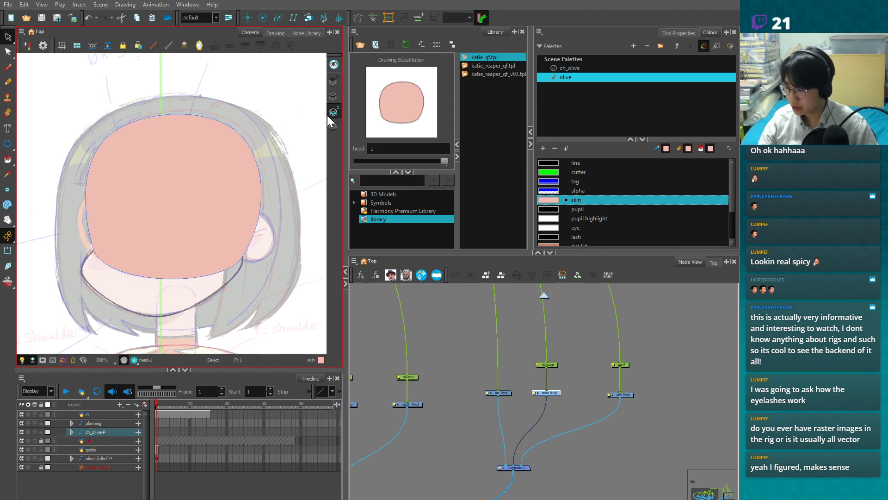
- Fill the jaw shape on its line art layer with the skin colour
{"action": "left_click", "coordinate": [628, 394]}
{"action": "key", "text": "l"}
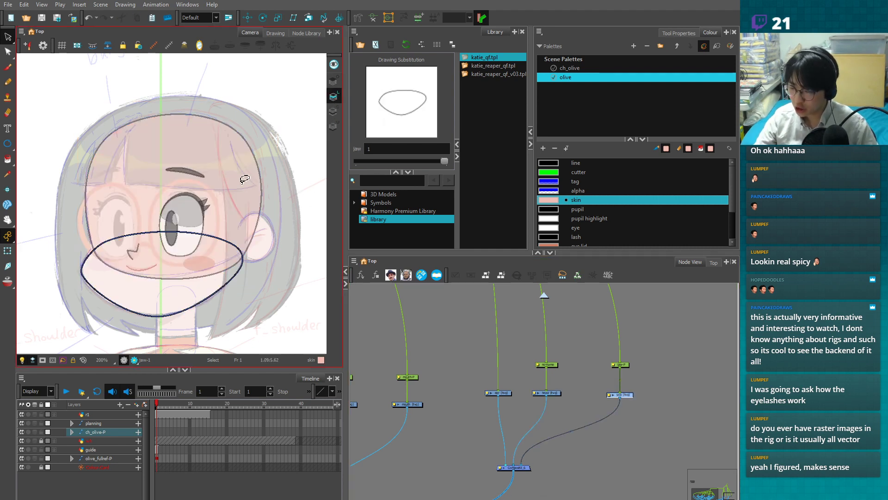
{"action": "left_click", "coordinate": [201, 270]}
- Cut the jaw's skin fill from line art, paste it into colour art, and clear the selection with the Transform tool
{"action": "left_click", "coordinate": [198, 273]}
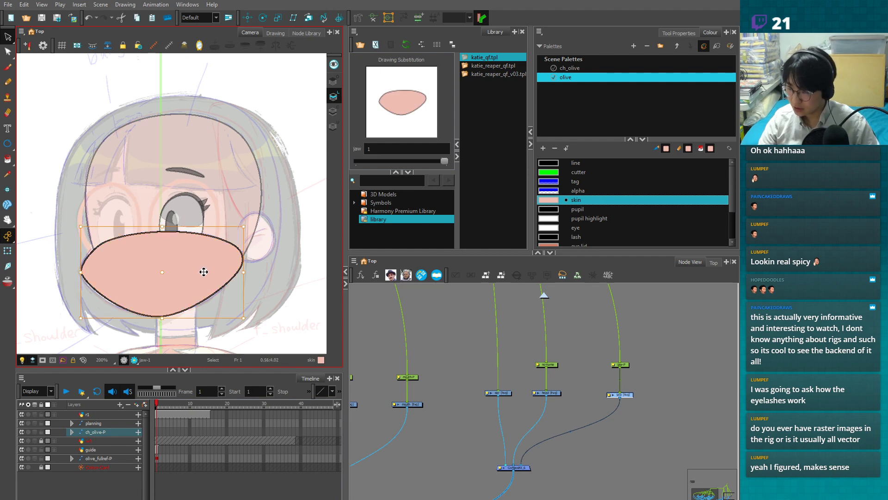
{"action": "key", "text": "ctrl+x"}
{"action": "left_click", "coordinate": [333, 111]}
{"action": "key", "text": "ctrl+v"}
{"action": "left_click", "coordinate": [8, 250]}
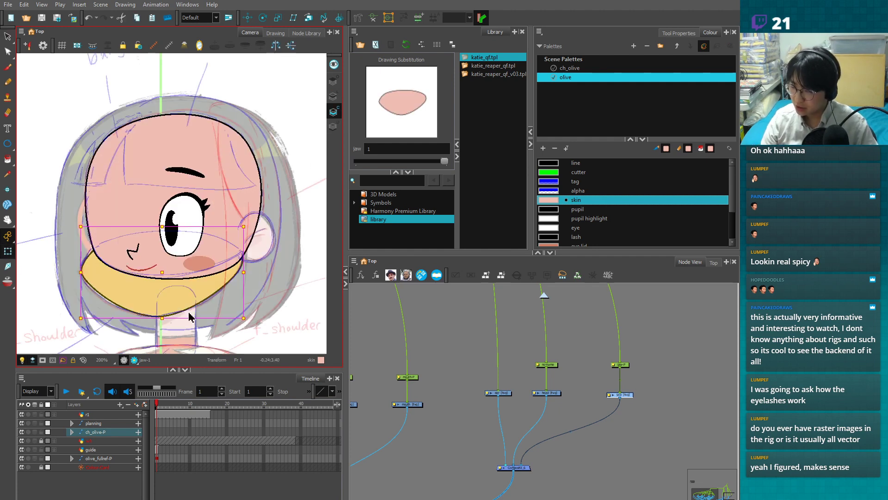
{"action": "left_click", "coordinate": [446, 332]}
{"action": "left_click_drag", "start_coordinate": [440, 396], "coordinate": [461, 390]}
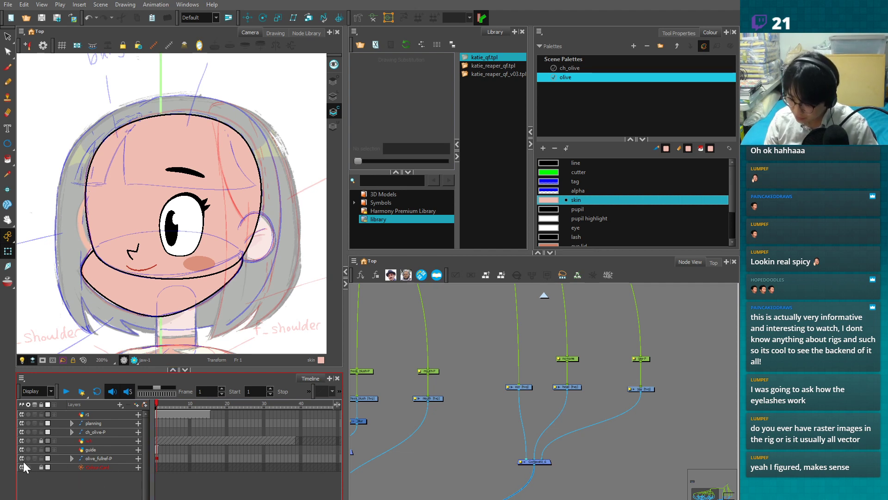
- Hide the planning layer and check the head drawing over the jaw, leaving nothing selected
{"action": "left_click", "coordinate": [21, 423]}
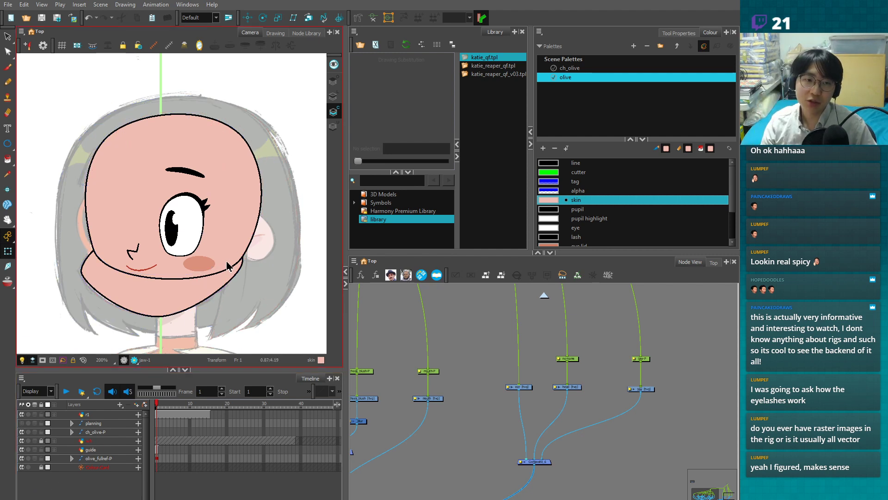
{"action": "left_click", "coordinate": [231, 204]}
{"action": "mouse_move", "coordinate": [232, 204]}
{"action": "left_mouse_down"}
{"action": "mouse_move", "coordinate": [238, 227]}
{"action": "mouse_move", "coordinate": [254, 196]}
{"action": "mouse_move", "coordinate": [239, 227]}
{"action": "mouse_move", "coordinate": [283, 224]}
{"action": "mouse_move", "coordinate": [268, 242]}
{"action": "left_mouse_up"}
{"action": "mouse_move", "coordinate": [218, 205]}
{"action": "left_mouse_down"}
{"action": "mouse_move", "coordinate": [251, 201]}
{"action": "mouse_move", "coordinate": [245, 234]}
{"action": "mouse_move", "coordinate": [236, 238]}
{"action": "mouse_move", "coordinate": [230, 212]}
{"action": "mouse_move", "coordinate": [224, 230]}
{"action": "mouse_move", "coordinate": [247, 228]}
{"action": "left_mouse_up"}
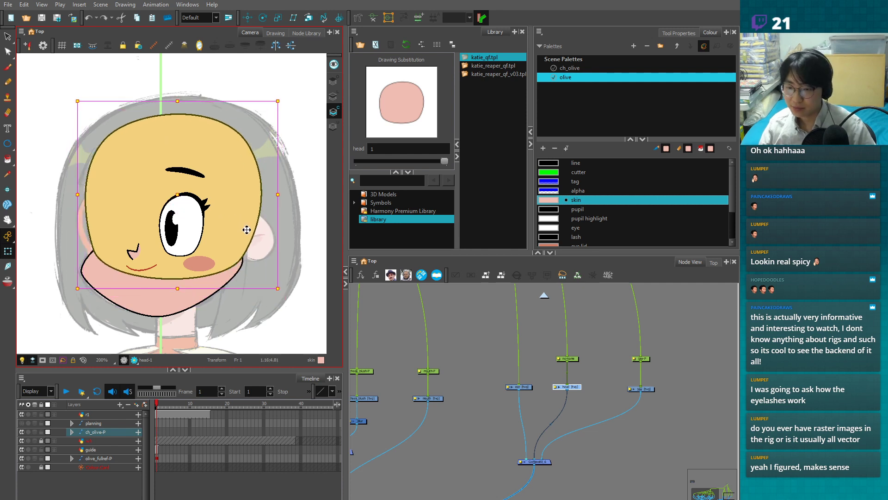
{"action": "left_click", "coordinate": [474, 440]}
- Copy the Line-Art, Colour-Art and Auto-Patch nodes from the backdrop of utility nodes
{"action": "key", "text": "1"}
{"action": "key", "text": "1"}
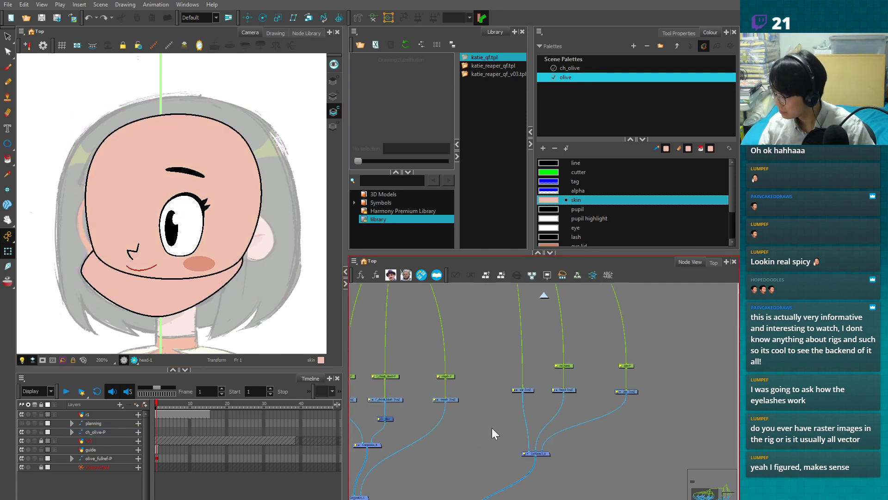
{"action": "left_click_drag", "start_coordinate": [493, 439], "coordinate": [504, 466]}
{"action": "key", "text": "1"}
{"action": "key", "text": "1"}
{"action": "key", "text": "1"}
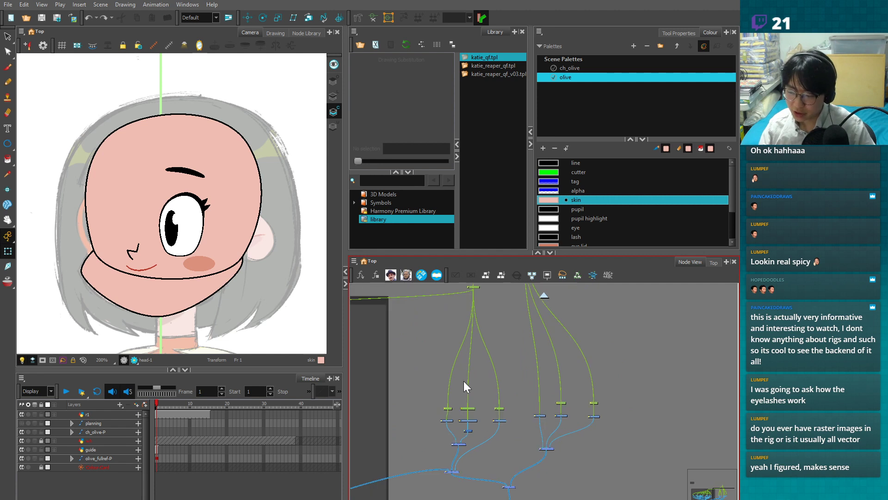
{"action": "left_click_drag", "start_coordinate": [388, 331], "coordinate": [509, 424]}
{"action": "left_click_drag", "start_coordinate": [479, 390], "coordinate": [592, 473]}
{"action": "left_click_drag", "start_coordinate": [510, 399], "coordinate": [601, 493]}
{"action": "mouse_move", "coordinate": [394, 494]}
{"action": "left_mouse_down"}
{"action": "mouse_move", "coordinate": [564, 403]}
{"action": "mouse_move", "coordinate": [558, 414]}
{"action": "left_mouse_up"}
{"action": "key", "text": "2"}
{"action": "key", "text": "2"}
{"action": "key", "text": "2"}
{"action": "key", "text": "2"}
{"action": "key", "text": "2"}
{"action": "key", "text": "2"}
{"action": "key", "text": "2"}
{"action": "key", "text": "2"}
{"action": "left_click", "coordinate": [472, 350]}
{"action": "left_click", "coordinate": [504, 351], "text": "shift"}
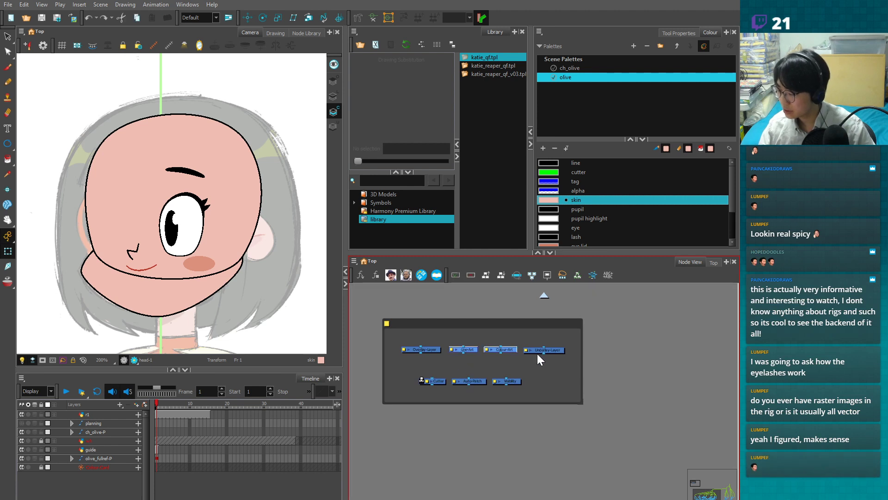
{"action": "key", "text": "2"}
{"action": "left_click_drag", "start_coordinate": [462, 376], "coordinate": [475, 359]}
{"action": "key", "text": "ctrl+c"}
- Paste the three utility nodes near the head and jaw, and move the jaw peg and drawing aside to make room
{"action": "key", "text": "ctrl+v"}
{"action": "left_click_drag", "start_coordinate": [650, 386], "coordinate": [388, 358]}
{"action": "key", "text": "1"}
{"action": "key", "text": "1"}
{"action": "key", "text": "1"}
{"action": "key", "text": "1"}
{"action": "key", "text": "1"}
{"action": "left_click_drag", "start_coordinate": [389, 358], "coordinate": [601, 420]}
{"action": "left_click_drag", "start_coordinate": [596, 420], "coordinate": [556, 409]}
{"action": "key", "text": "1"}
{"action": "key", "text": "1"}
{"action": "key", "text": "1"}
{"action": "key", "text": "2"}
{"action": "key", "text": "2"}
{"action": "left_click", "coordinate": [466, 411]}
{"action": "left_click_drag", "start_coordinate": [468, 412], "coordinate": [468, 425]}
{"action": "key", "text": "2"}
{"action": "left_click", "coordinate": [506, 417]}
{"action": "left_click_drag", "start_coordinate": [503, 364], "coordinate": [525, 326]}
{"action": "left_click_drag", "start_coordinate": [517, 353], "coordinate": [561, 355]}
{"action": "left_click", "coordinate": [593, 364]}
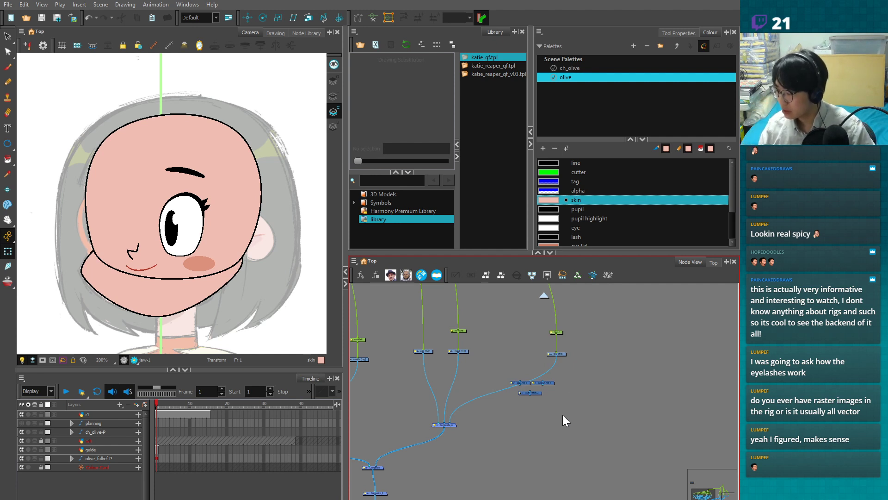
{"action": "scroll", "coordinate": [562, 415], "scroll_direction": "up", "scroll_amount": 2}
{"action": "left_click", "coordinate": [441, 331]}
{"action": "left_click", "coordinate": [483, 334]}
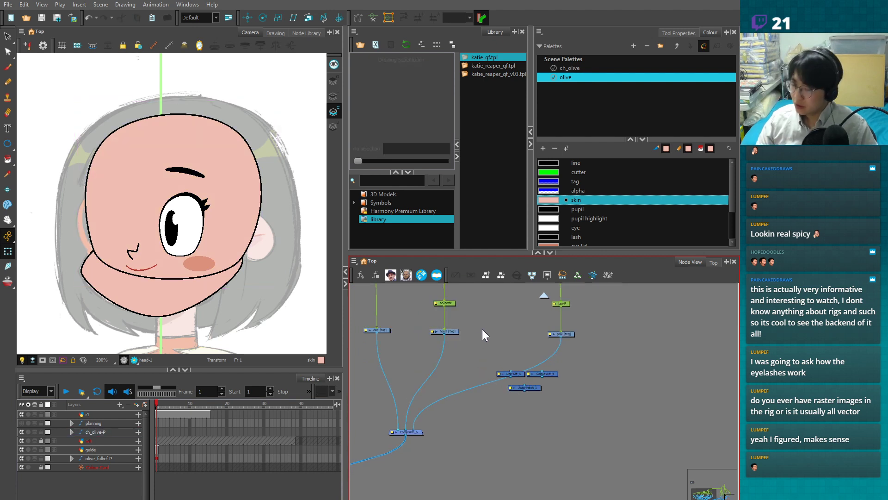
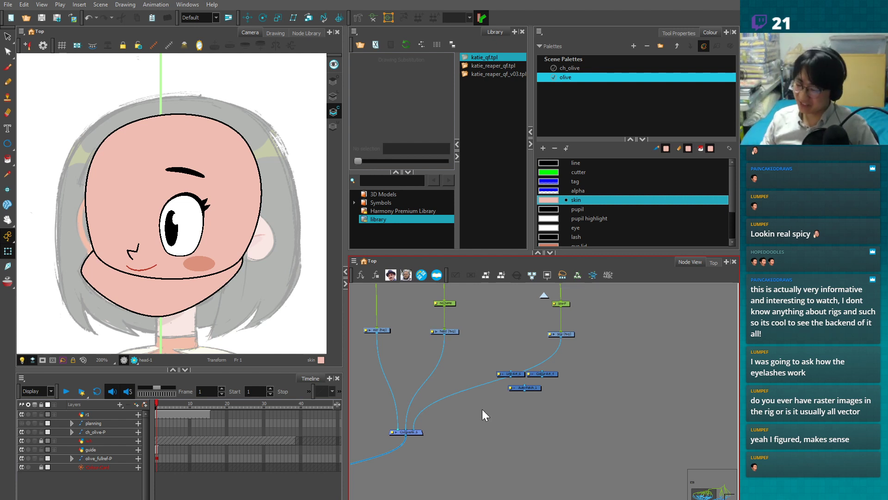
- Try placing the pasted Line-Art, Colour-Art and Auto-Patch nodes beneath the head node, with the jaw peg and drawing closer to the head
{"action": "left_click_drag", "start_coordinate": [514, 370], "coordinate": [467, 360]}
{"action": "scroll", "coordinate": [512, 342], "scroll_direction": "up", "scroll_amount": 1}
{"action": "left_click_drag", "start_coordinate": [550, 370], "coordinate": [496, 351]}
{"action": "left_click", "coordinate": [530, 396]}
{"action": "left_click_drag", "start_coordinate": [533, 384], "coordinate": [480, 365]}
{"action": "left_click_drag", "start_coordinate": [422, 375], "coordinate": [500, 405]}
{"action": "left_click", "coordinate": [493, 353]}
{"action": "left_click_drag", "start_coordinate": [598, 329], "coordinate": [564, 375]}
{"action": "left_click_drag", "start_coordinate": [566, 373], "coordinate": [510, 374]}
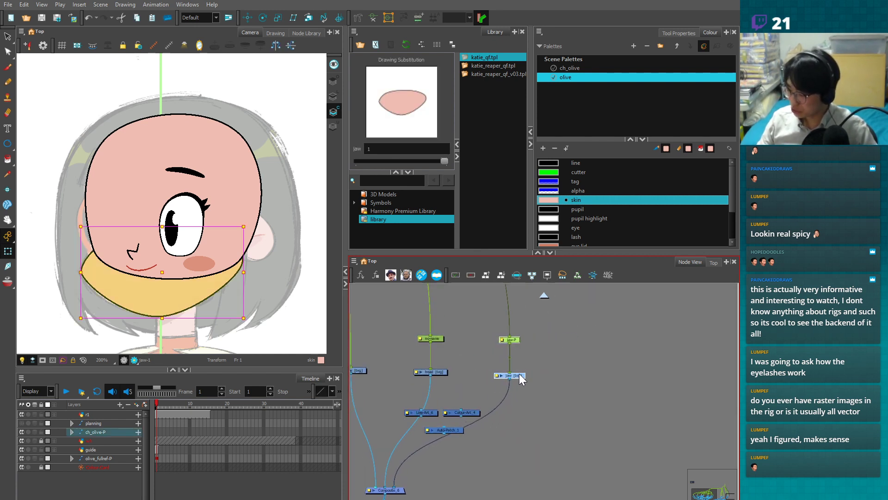
- Move the three utility nodes into free space below the drawings, and shift the jaw peg and drawing away from the head
{"action": "left_click", "coordinate": [571, 381]}
{"action": "mouse_move", "coordinate": [490, 425]}
{"action": "left_mouse_down"}
{"action": "mouse_move", "coordinate": [494, 411]}
{"action": "mouse_move", "coordinate": [434, 426]}
{"action": "left_mouse_up"}
{"action": "left_click_drag", "start_coordinate": [472, 401], "coordinate": [528, 455]}
{"action": "left_click", "coordinate": [552, 314]}
{"action": "mouse_move", "coordinate": [552, 314]}
{"action": "left_mouse_down"}
{"action": "mouse_move", "coordinate": [528, 363]}
{"action": "mouse_move", "coordinate": [566, 366]}
{"action": "left_mouse_up"}
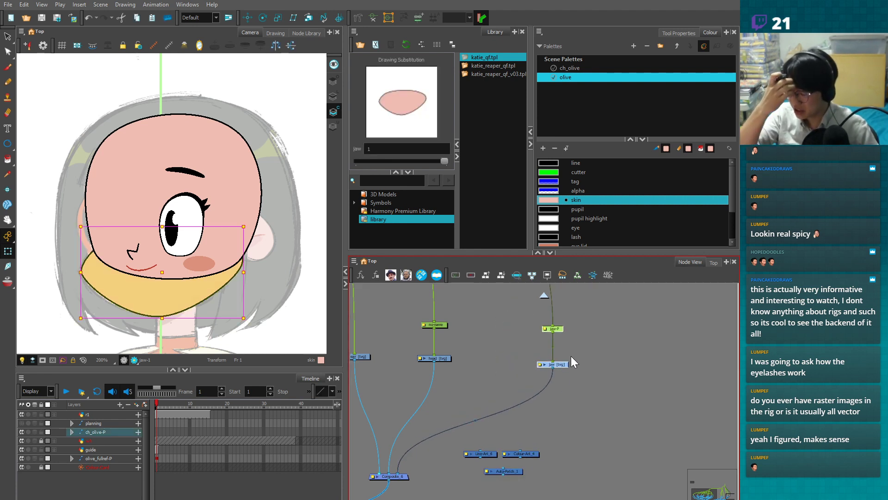
{"action": "left_click", "coordinate": [571, 357]}
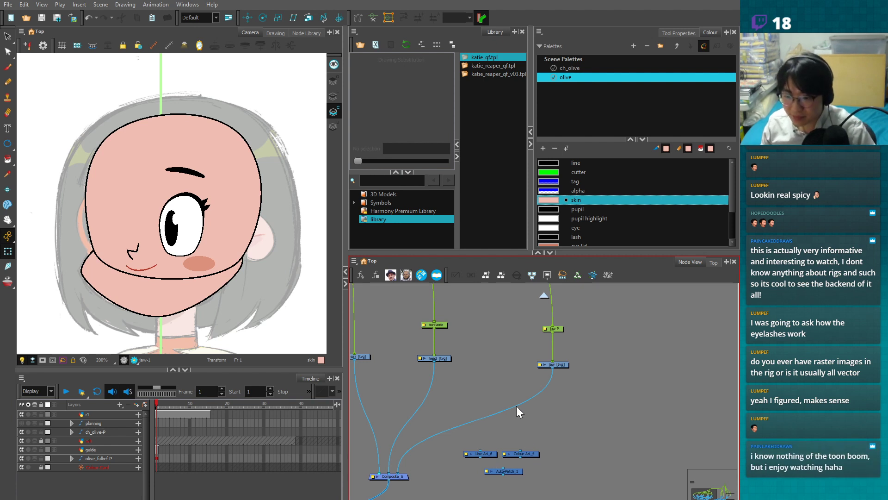
- Insert Line-Art between the head drawing and its composite, and connect the head drawing to Colour-Art beside it
{"action": "left_click_drag", "start_coordinate": [492, 454], "coordinate": [433, 394]}
{"action": "left_click_drag", "start_coordinate": [529, 452], "coordinate": [480, 398]}
{"action": "left_click", "coordinate": [502, 425]}
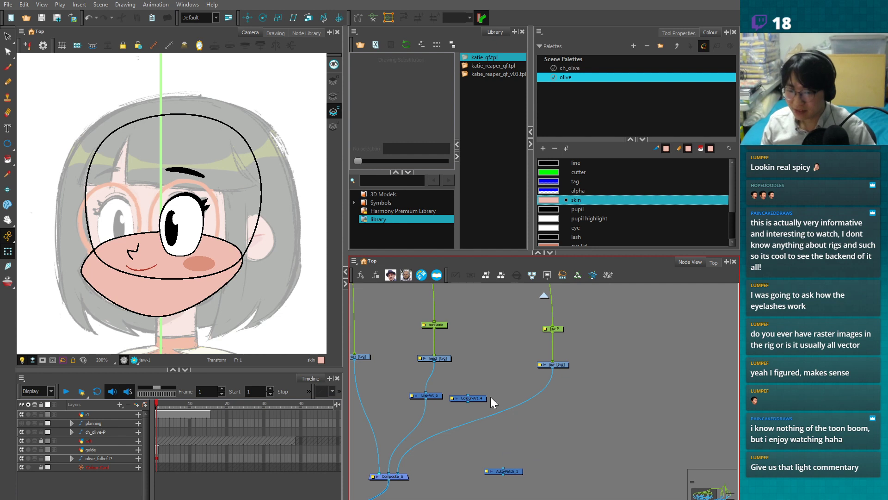
{"action": "left_click", "coordinate": [480, 394]}
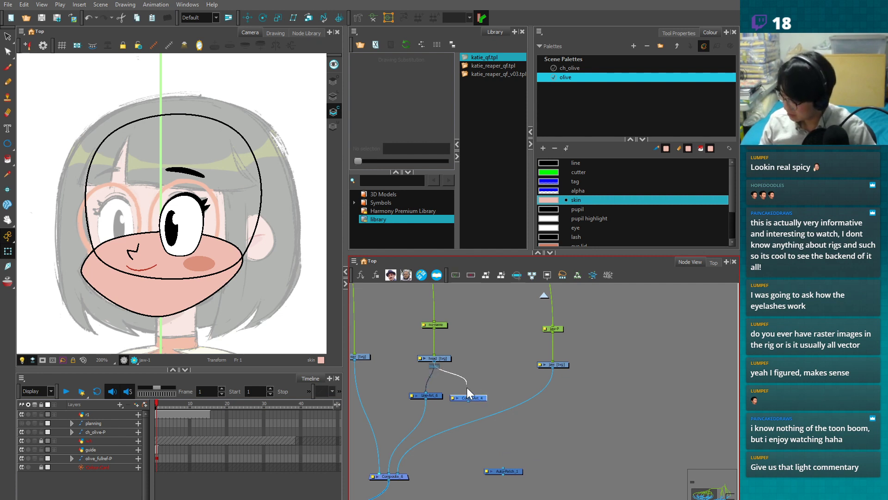
- Duplicate the face composite, insert the copy beneath the head's Line-Art node, and connect Colour-Art into it
{"action": "left_click", "coordinate": [399, 476]}
{"action": "key", "text": "ctrl+c"}
{"action": "key", "text": "ctrl+v"}
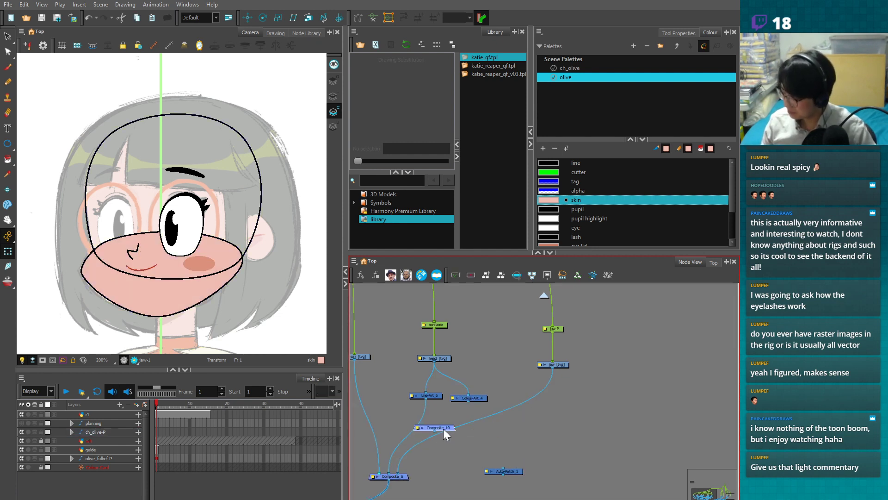
{"action": "left_click_drag", "start_coordinate": [397, 460], "coordinate": [427, 426]}
{"action": "left_click_drag", "start_coordinate": [468, 401], "coordinate": [444, 426]}
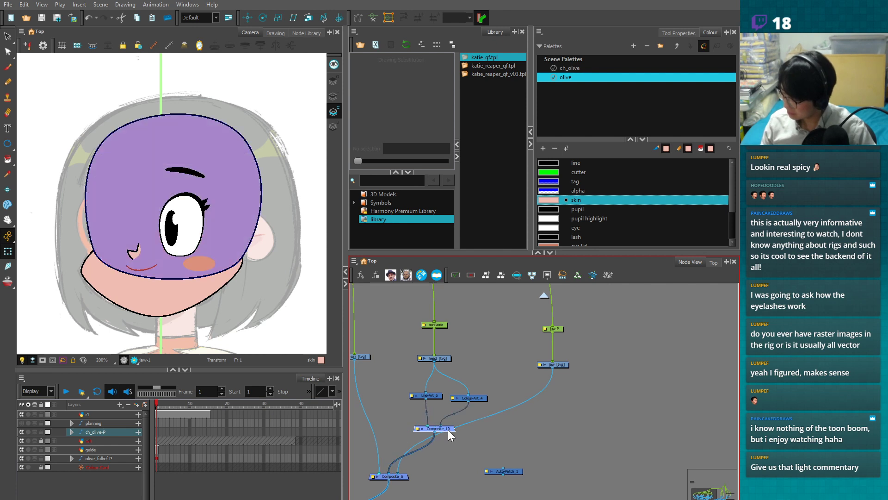
- Nudge the face composite aside, then duplicate the head's composite and insert the copy between the jaw drawing and the face composite
{"action": "left_click", "coordinate": [482, 436]}
{"action": "left_click_drag", "start_coordinate": [403, 476], "coordinate": [413, 477]}
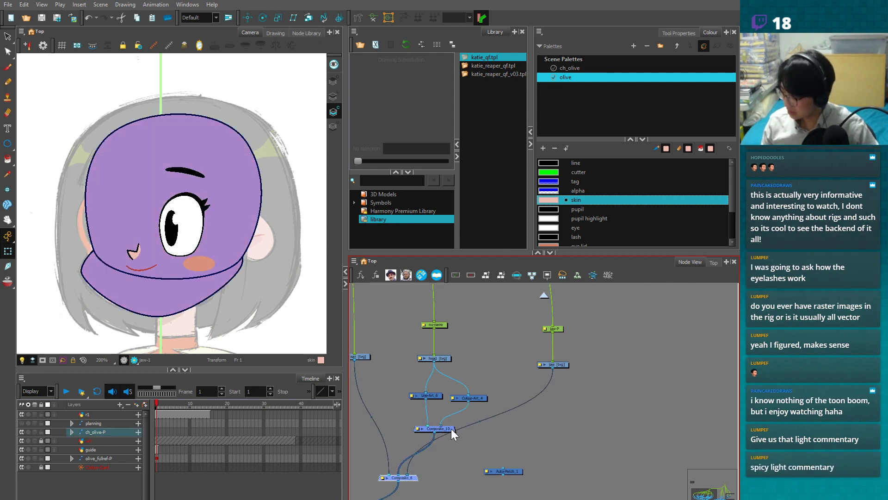
{"action": "left_click", "coordinate": [450, 429]}
{"action": "key", "text": "ctrl+c"}
{"action": "key", "text": "ctrl+v"}
{"action": "left_click_drag", "start_coordinate": [582, 434], "coordinate": [409, 475]}
{"action": "left_click_drag", "start_coordinate": [407, 473], "coordinate": [528, 428]}
- Duplicate the head's Line-Art and Colour-Art nodes and connect the copies between the jaw drawing and its composite
{"action": "left_click_drag", "start_coordinate": [504, 387], "coordinate": [403, 403]}
{"action": "key", "text": "ctrl+c"}
{"action": "key", "text": "ctrl+v"}
{"action": "left_click_drag", "start_coordinate": [588, 404], "coordinate": [530, 401]}
{"action": "left_click_drag", "start_coordinate": [530, 423], "coordinate": [524, 396]}
{"action": "left_click_drag", "start_coordinate": [524, 402], "coordinate": [536, 425]}
- Connect Auto-Patch beneath the head drawing, between its Line-Art and Colour-Art nodes, and space out the head and jaw nodes
{"action": "left_click_drag", "start_coordinate": [512, 471], "coordinate": [420, 393]}
{"action": "left_click_drag", "start_coordinate": [474, 398], "coordinate": [470, 394]}
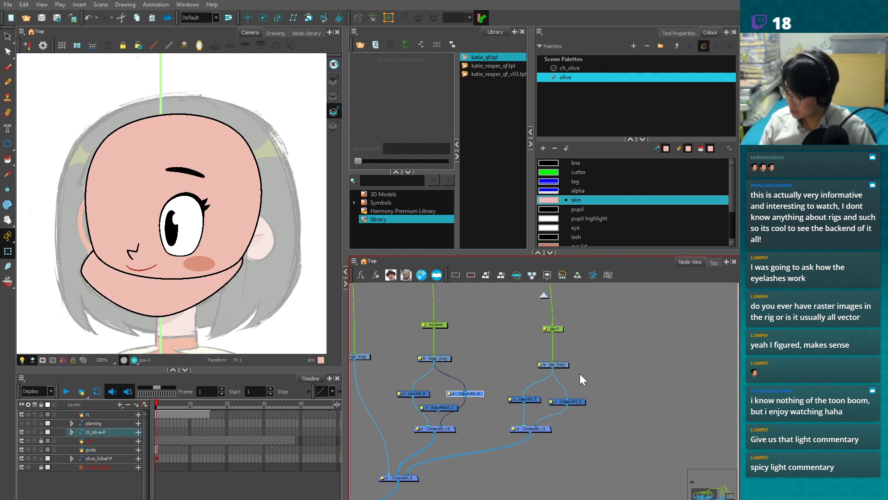
{"action": "left_click", "coordinate": [555, 364]}
{"action": "left_click_drag", "start_coordinate": [527, 430], "coordinate": [559, 407]}
{"action": "mouse_move", "coordinate": [475, 370]}
{"action": "left_mouse_down"}
{"action": "mouse_move", "coordinate": [488, 370]}
{"action": "mouse_move", "coordinate": [463, 382]}
{"action": "left_mouse_up"}
- Duplicate the head's Auto-Patch node and connect the copy beneath the jaw drawing, between its Line-Art and Colour-Art nodes
{"action": "key", "text": "ctrl+c"}
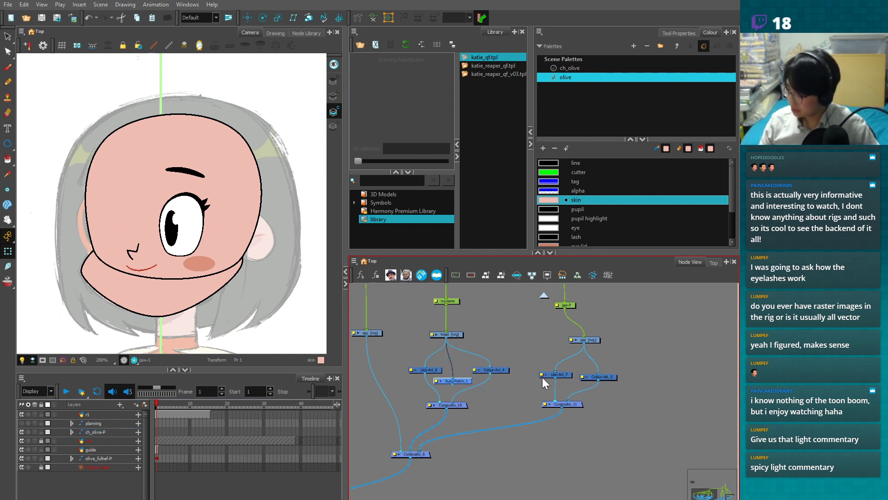
{"action": "key", "text": "ctrl+v"}
{"action": "mouse_move", "coordinate": [595, 377]}
{"action": "left_mouse_down"}
{"action": "mouse_move", "coordinate": [614, 378]}
{"action": "mouse_move", "coordinate": [595, 384]}
{"action": "left_mouse_up"}
{"action": "left_click_drag", "start_coordinate": [583, 343], "coordinate": [584, 406]}
- Copy an existing Cutter node from elsewhere in the rig and place the duplicate in free space below the head and jaw nodes
{"action": "key", "text": "1"}
{"action": "key", "text": "1"}
{"action": "left_click", "coordinate": [590, 437]}
{"action": "key", "text": "1"}
{"action": "left_click_drag", "start_coordinate": [521, 440], "coordinate": [607, 443]}
{"action": "left_click_drag", "start_coordinate": [508, 402], "coordinate": [684, 412]}
{"action": "left_click_drag", "start_coordinate": [518, 403], "coordinate": [686, 375]}
{"action": "left_click", "coordinate": [517, 402]}
{"action": "key", "text": "ctrl+c"}
{"action": "key", "text": "ctrl+v"}
{"action": "left_click_drag", "start_coordinate": [579, 423], "coordinate": [699, 419]}
{"action": "left_click_drag", "start_coordinate": [687, 417], "coordinate": [540, 398]}
{"action": "key", "text": "2"}
{"action": "left_click_drag", "start_coordinate": [486, 403], "coordinate": [481, 436]}
{"action": "key", "text": "2"}
{"action": "left_click", "coordinate": [447, 383]}
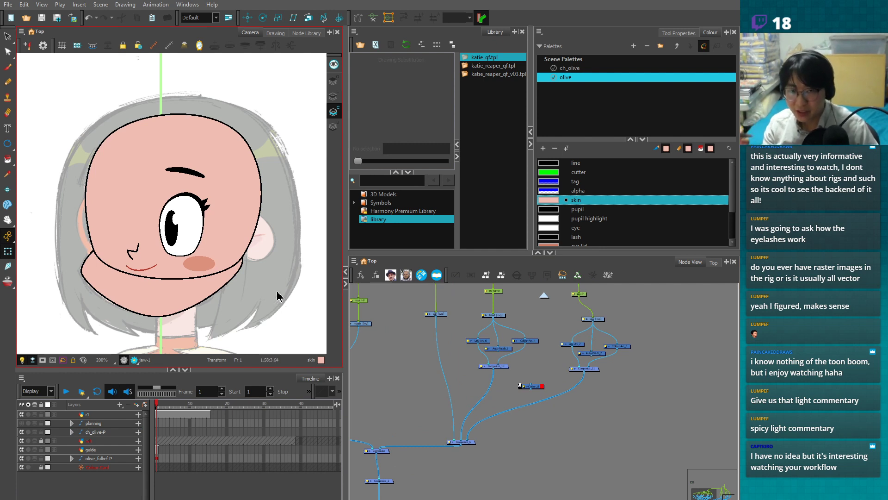
- Examine where the head and jaw outlines overlap near the ear
{"action": "scroll", "coordinate": [278, 296], "scroll_direction": "up", "scroll_amount": 3}
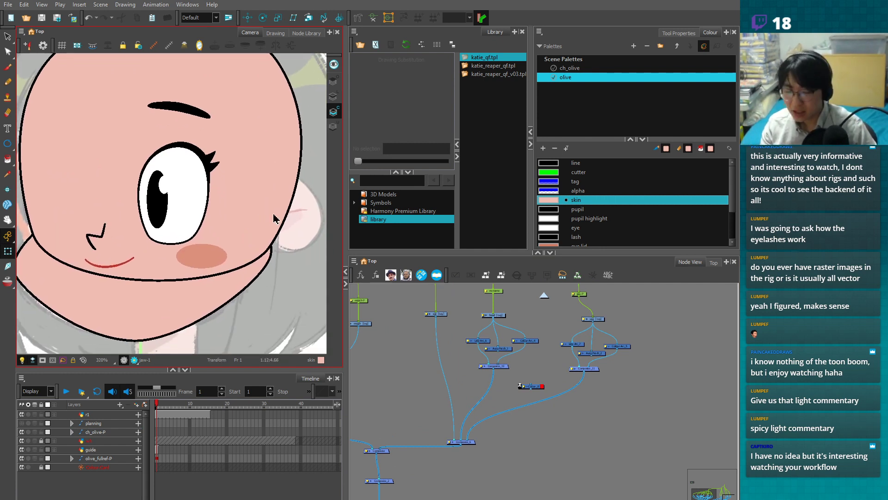
{"action": "left_click", "coordinate": [272, 220]}
{"action": "scroll", "coordinate": [266, 221], "scroll_direction": "down", "scroll_amount": 1}
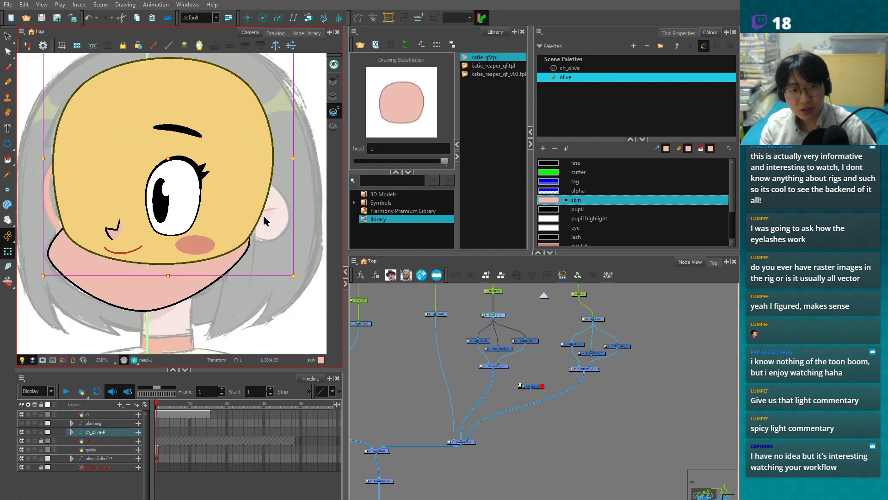
{"action": "left_click", "coordinate": [319, 181]}
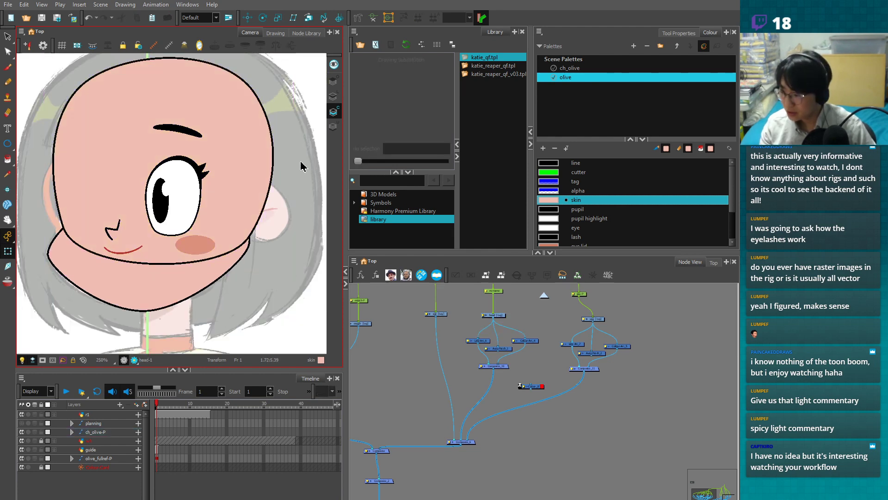
{"action": "left_click", "coordinate": [250, 185]}
{"action": "scroll", "coordinate": [264, 229], "scroll_direction": "up", "scroll_amount": 1}
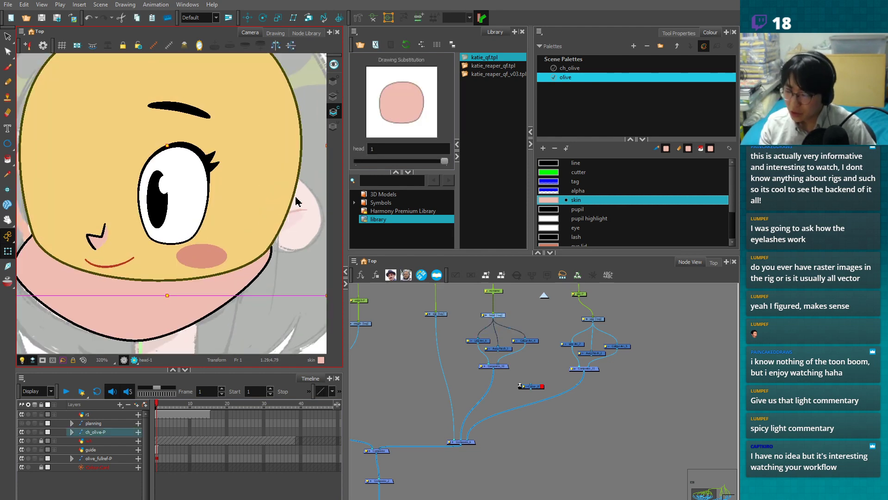
{"action": "left_click", "coordinate": [311, 184]}
{"action": "left_click", "coordinate": [296, 186]}
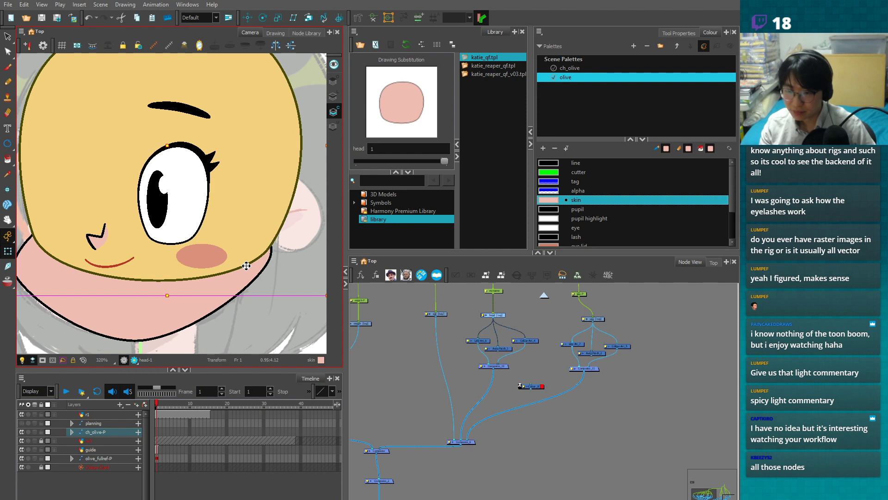
- Insert the Cutter between the head's Line-Art node and its composite, spreading the head's nodes to make room
{"action": "left_click", "coordinate": [533, 413]}
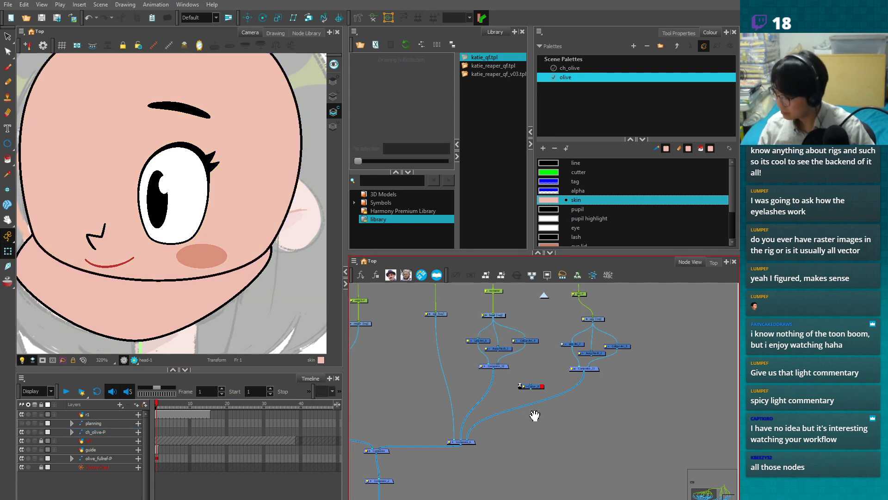
{"action": "left_click_drag", "start_coordinate": [533, 412], "coordinate": [532, 444]}
{"action": "key", "text": "2"}
{"action": "left_click_drag", "start_coordinate": [494, 400], "coordinate": [489, 413]}
{"action": "key", "text": "2"}
{"action": "left_click_drag", "start_coordinate": [459, 368], "coordinate": [449, 364]}
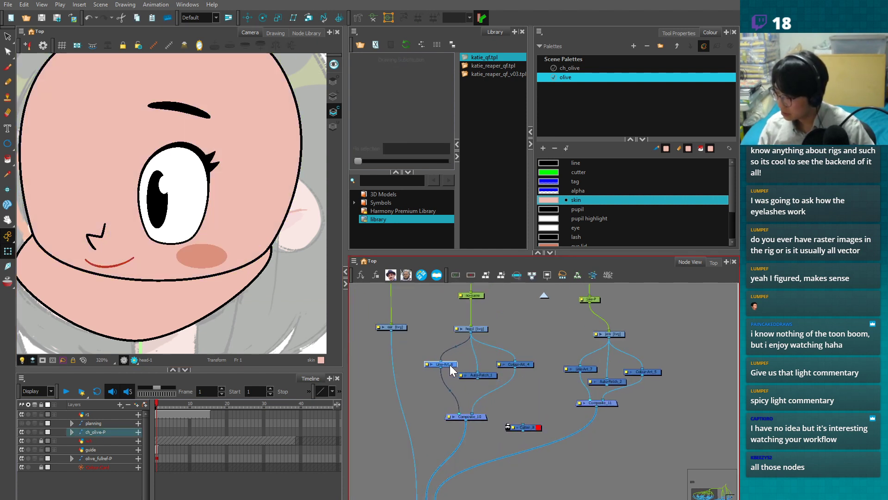
{"action": "left_click_drag", "start_coordinate": [480, 332], "coordinate": [480, 330]}
{"action": "left_click", "coordinate": [448, 364]}
{"action": "left_click_drag", "start_coordinate": [534, 431], "coordinate": [456, 408]}
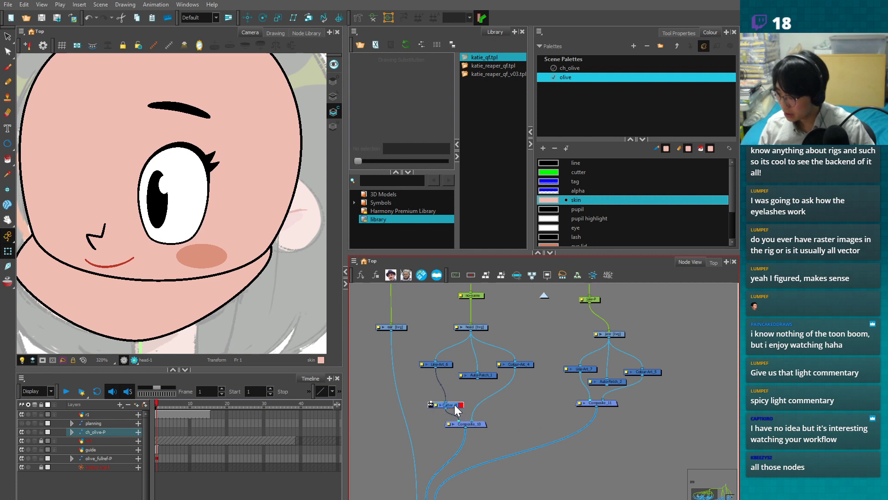
- Connect the jaw's Auto-Patch to the matte input of the head's Cutter, and lower the jaw composite slightly
{"action": "left_click_drag", "start_coordinate": [579, 394], "coordinate": [426, 399]}
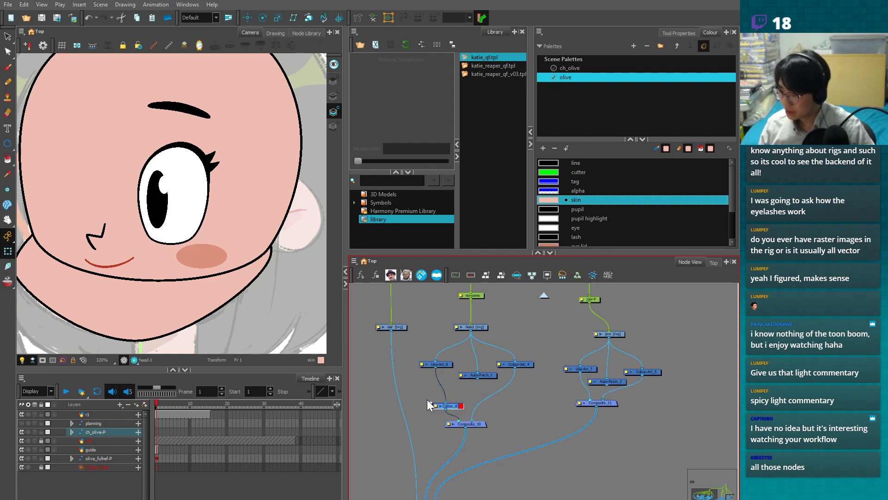
{"action": "left_click_drag", "start_coordinate": [609, 385], "coordinate": [437, 405]}
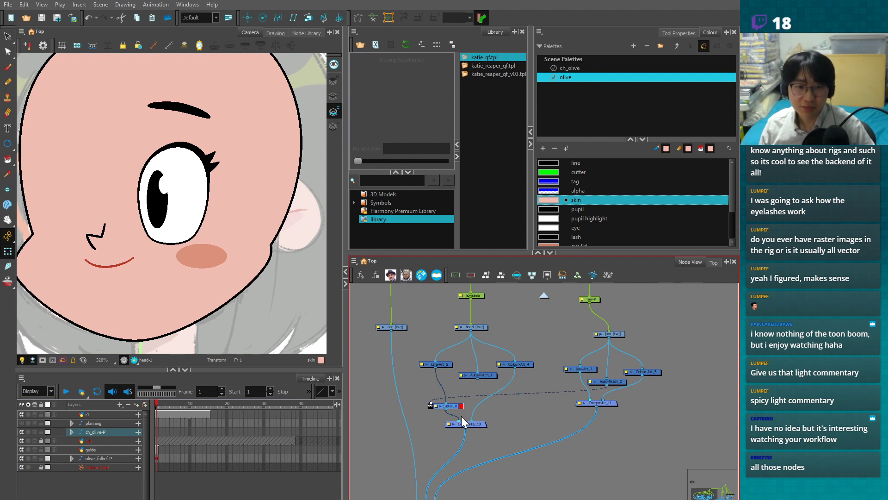
{"action": "left_click_drag", "start_coordinate": [609, 403], "coordinate": [612, 413]}
{"action": "left_click", "coordinate": [280, 204]}
{"action": "left_click", "coordinate": [372, 313]}
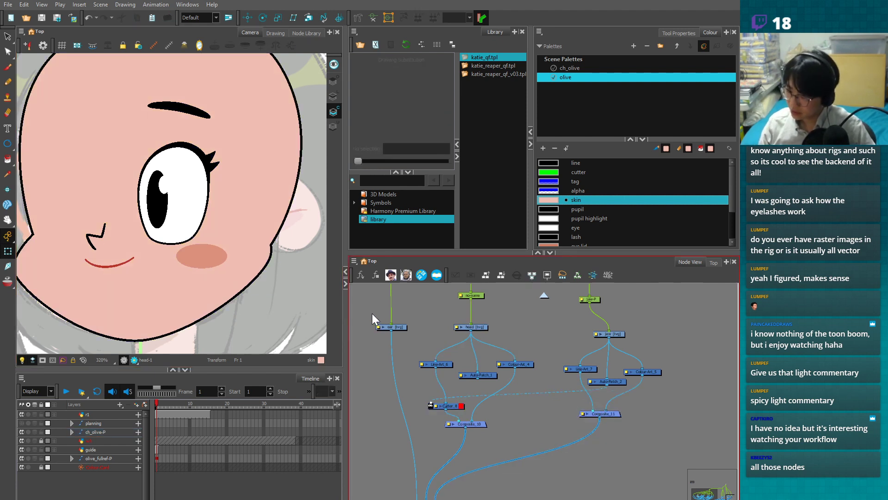
- Check the head and jaw join in render preview, then return to the normal view and inspect both drawings
{"action": "left_click", "coordinate": [134, 359]}
{"action": "scroll", "coordinate": [240, 273], "scroll_direction": "up", "scroll_amount": 2}
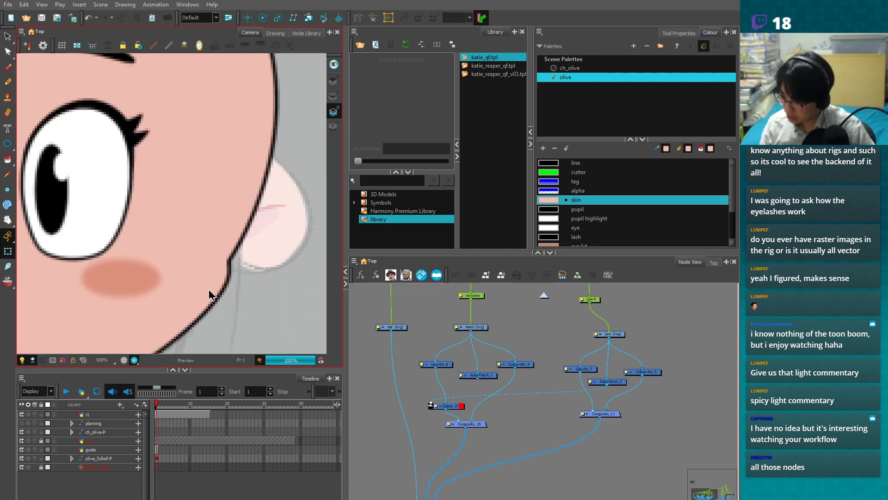
{"action": "scroll", "coordinate": [226, 261], "scroll_direction": "down", "scroll_amount": 3}
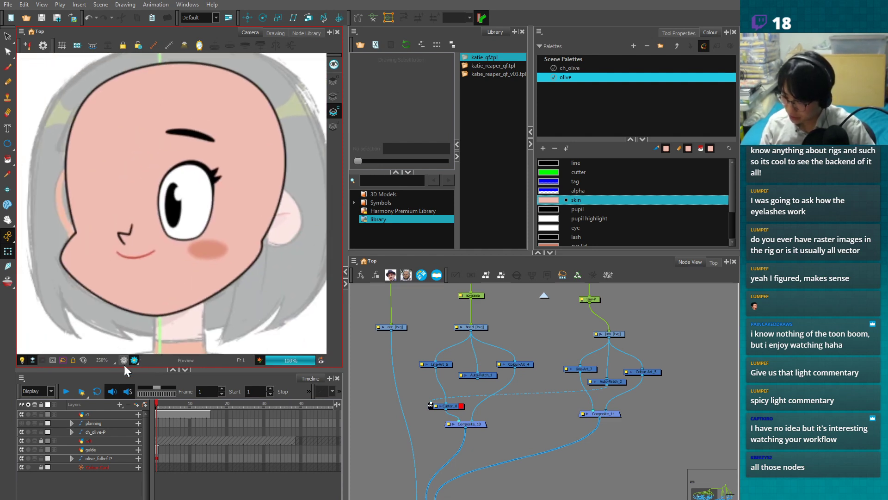
{"action": "left_click", "coordinate": [126, 360]}
{"action": "left_click", "coordinate": [271, 216]}
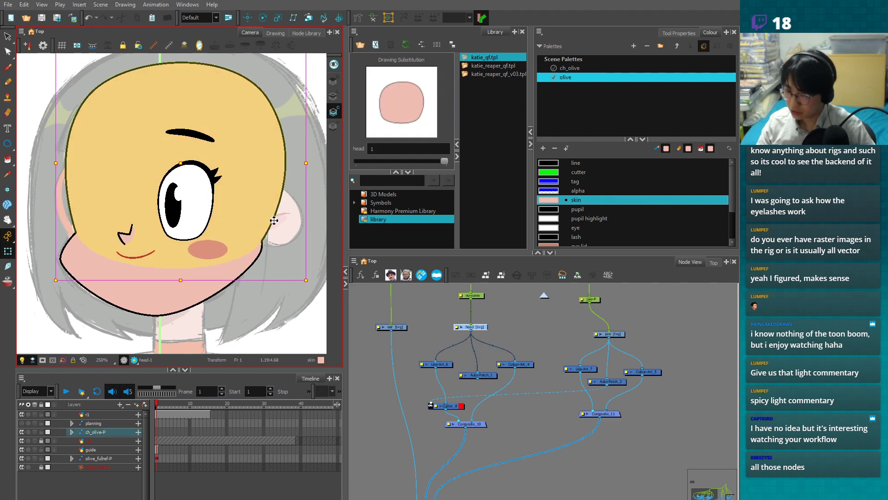
{"action": "left_click", "coordinate": [267, 259]}
{"action": "left_click", "coordinate": [301, 259]}
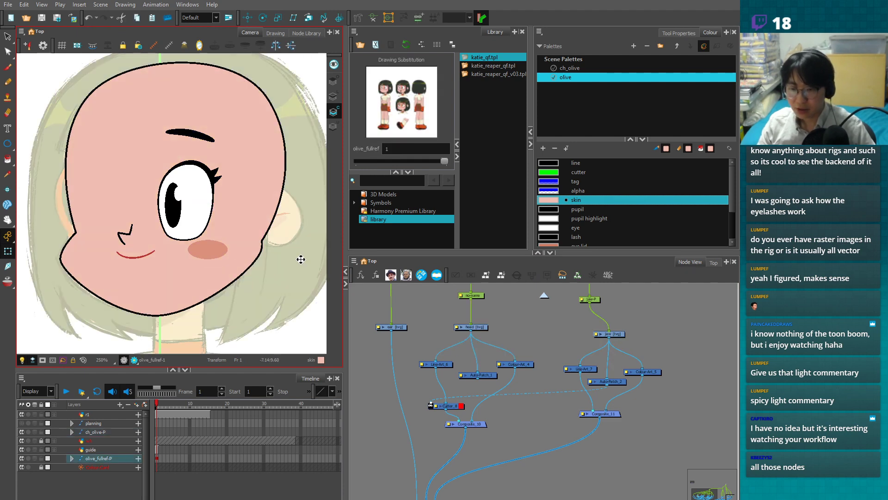
{"action": "left_click", "coordinate": [257, 263]}
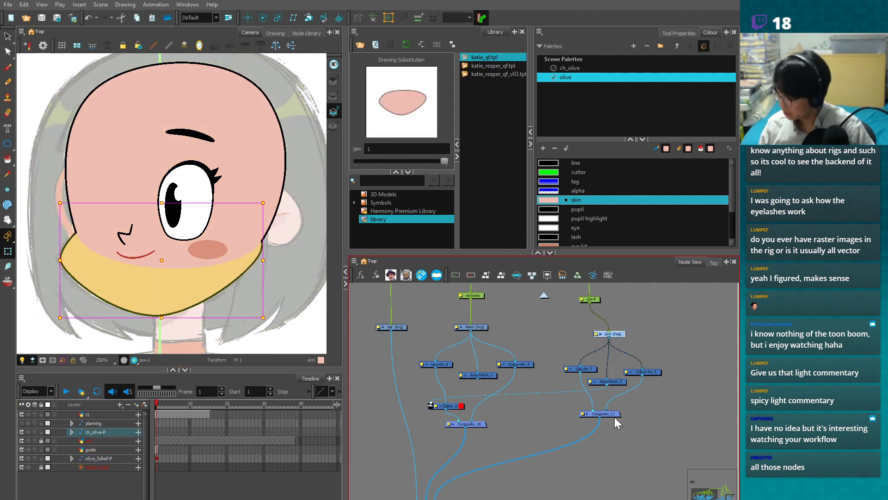
- Lower the jaw composite and reorder its connection into the face composite to put the jaw in front of the head
{"action": "left_click_drag", "start_coordinate": [615, 418], "coordinate": [614, 431]}
{"action": "left_click", "coordinate": [210, 291]}
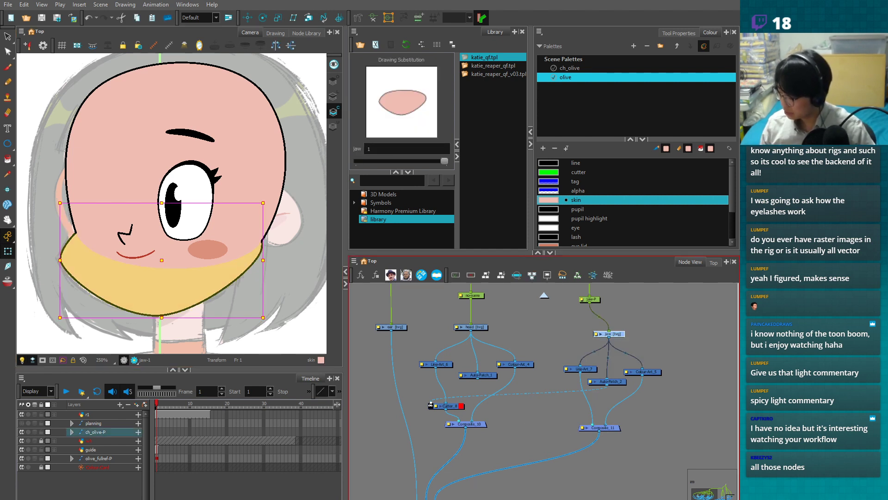
{"action": "key", "text": "Escape"}
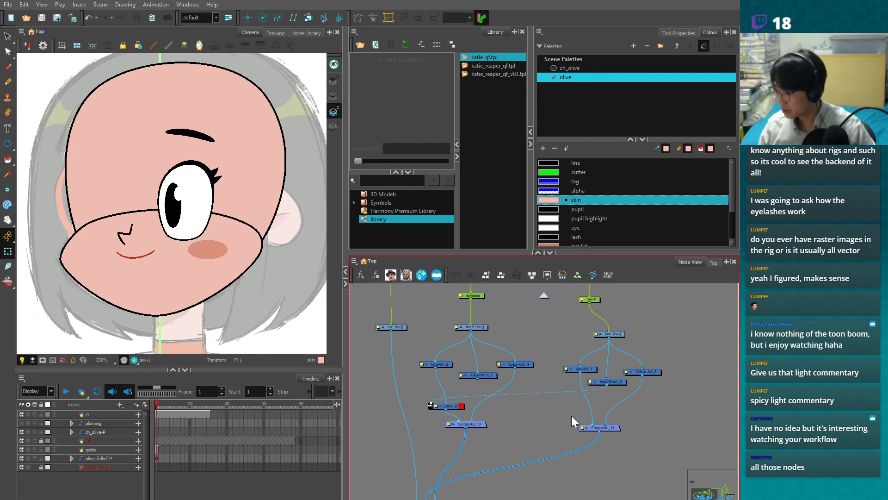
- Duplicate the Cutter between the jaw's Line-Art and composite, with the head's Auto-Patch as its matte
{"action": "left_click", "coordinate": [455, 407]}
{"action": "key", "text": "ctrl+c"}
{"action": "key", "text": "ctrl+v"}
{"action": "left_click_drag", "start_coordinate": [622, 422], "coordinate": [564, 411]}
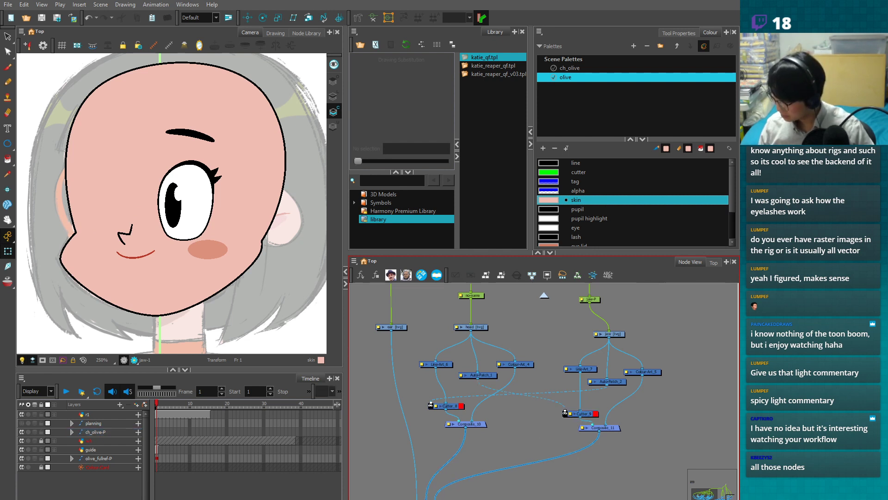
- Set up the Contour Editor on the head drawing, restoring the normal display of the other layers and changing the last contour option
{"action": "left_click", "coordinate": [258, 254]}
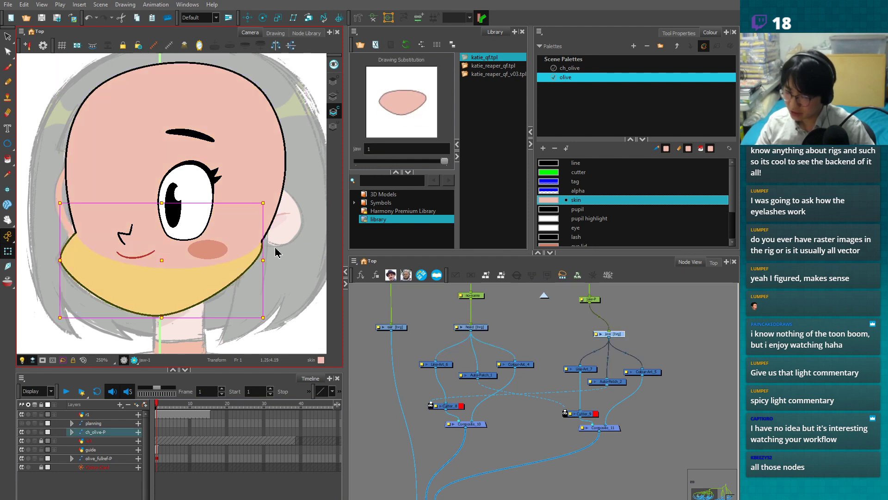
{"action": "left_click", "coordinate": [274, 220]}
{"action": "key", "text": "alt+q"}
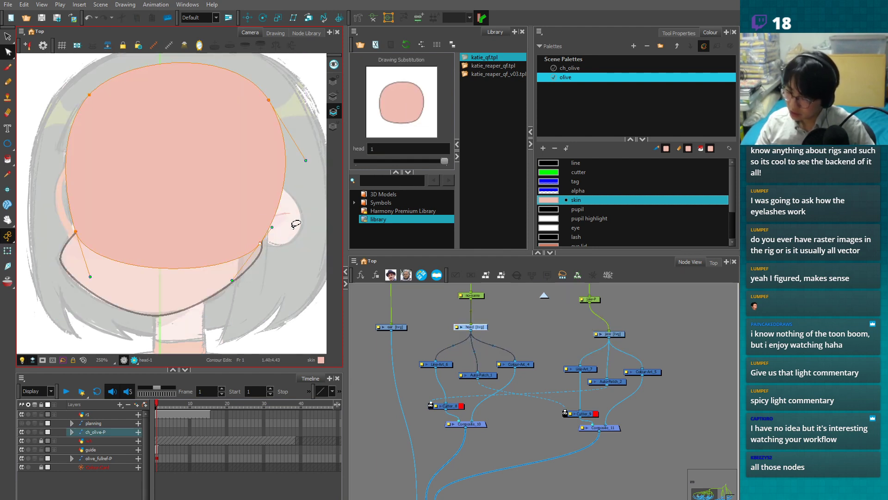
{"action": "left_click", "coordinate": [32, 360]}
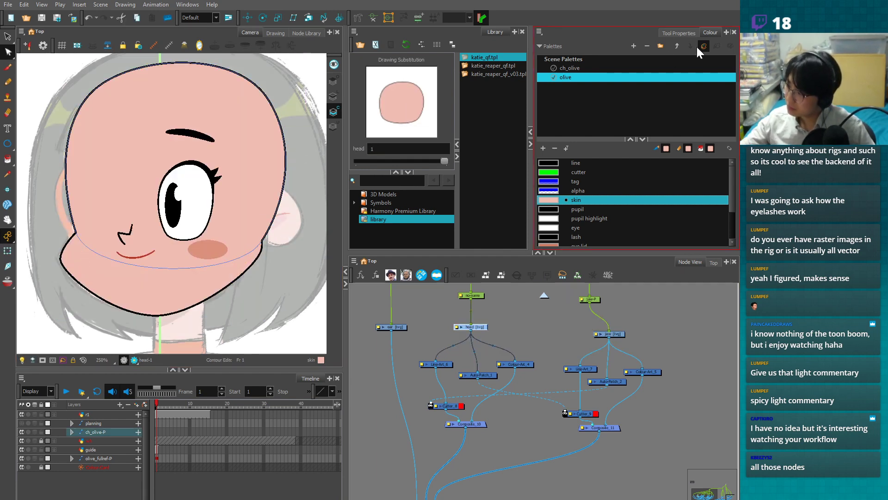
{"action": "left_click", "coordinate": [690, 35]}
{"action": "left_click", "coordinate": [620, 60]}
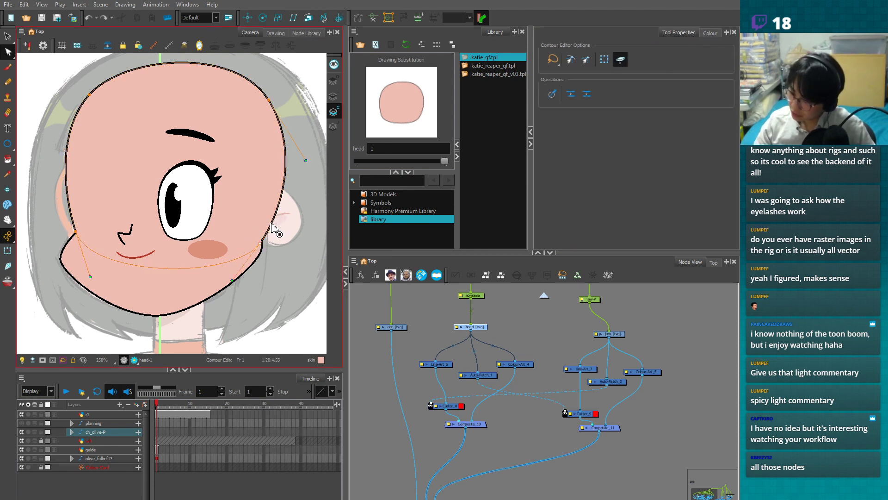
- Adjust the jaw's contour point below the ear to refine where it meets the head outline
{"action": "left_click", "coordinate": [609, 333]}
{"action": "left_click", "coordinate": [261, 250]}
{"action": "mouse_move", "coordinate": [262, 250]}
{"action": "left_mouse_down"}
{"action": "mouse_move", "coordinate": [259, 262]}
{"action": "mouse_move", "coordinate": [264, 252]}
{"action": "left_mouse_up"}
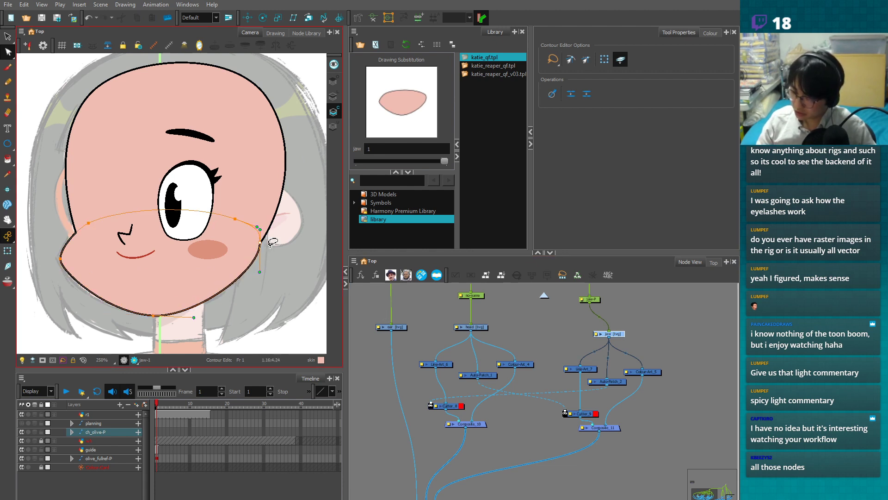
{"action": "key", "text": "2"}
{"action": "key", "text": "1"}
- Reshape the side of the head's contour above the ear by raising the upper point's curve handle
{"action": "left_click", "coordinate": [481, 326]}
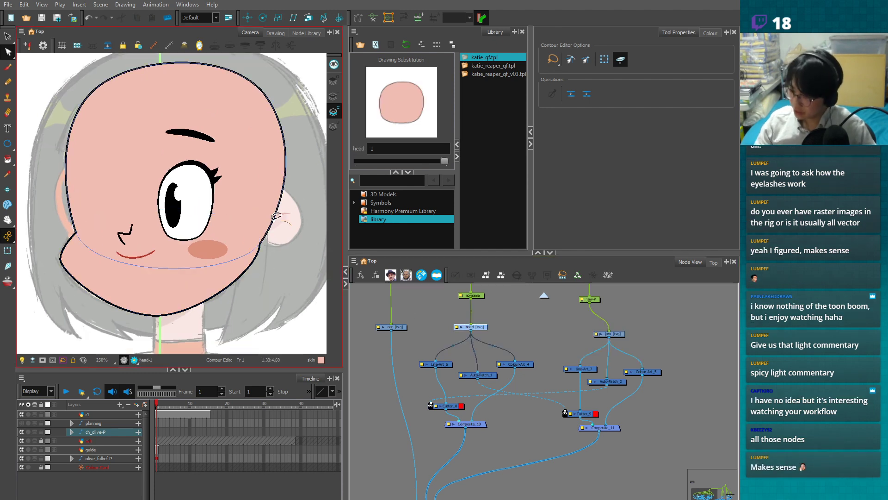
{"action": "left_click", "coordinate": [271, 234]}
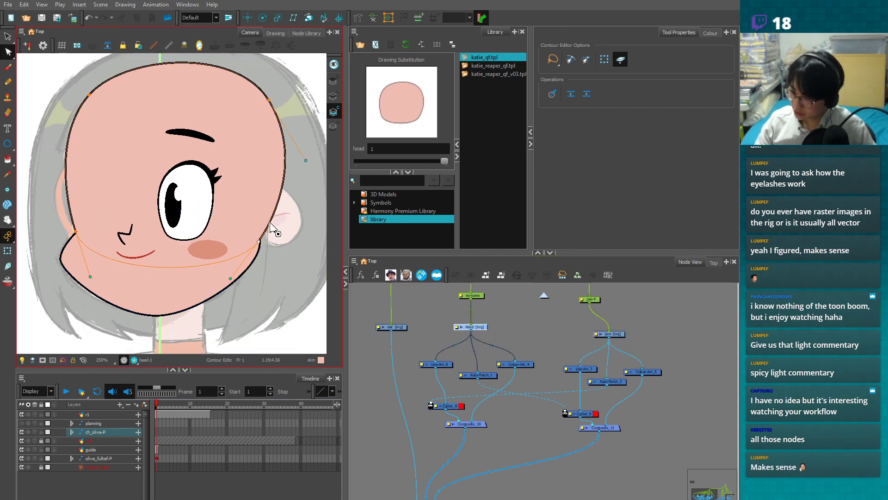
{"action": "left_click_drag", "start_coordinate": [306, 159], "coordinate": [305, 144]}
{"action": "left_click", "coordinate": [303, 208]}
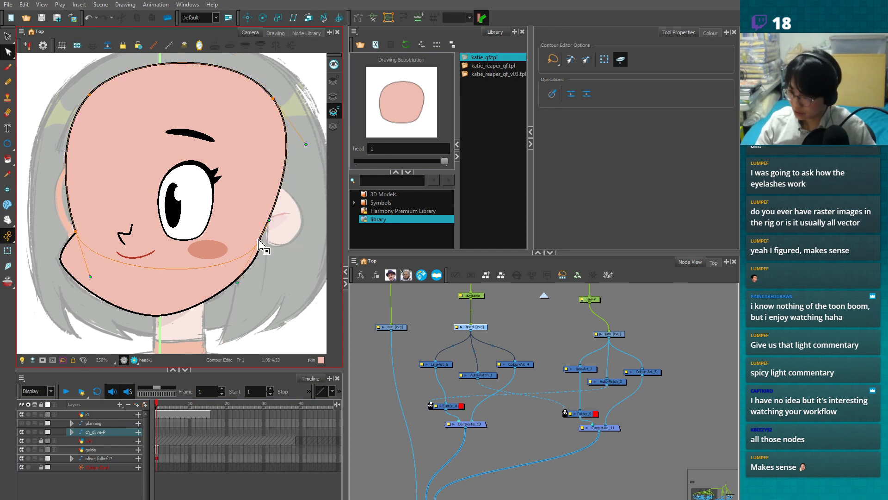
{"action": "left_click", "coordinate": [263, 278]}
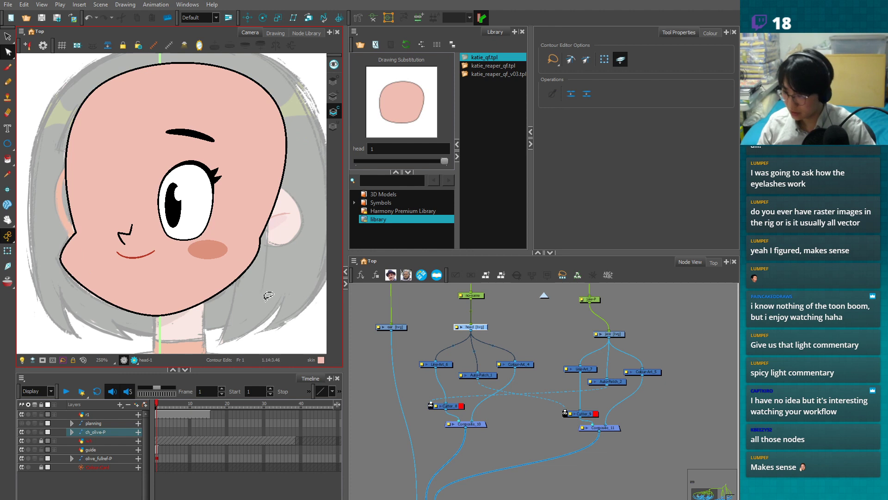
- Shift the head and jaw node groups away from the neighbouring drawing, and reposition the face and head composites beneath them
{"action": "scroll", "coordinate": [601, 351], "scroll_direction": "down", "scroll_amount": 4}
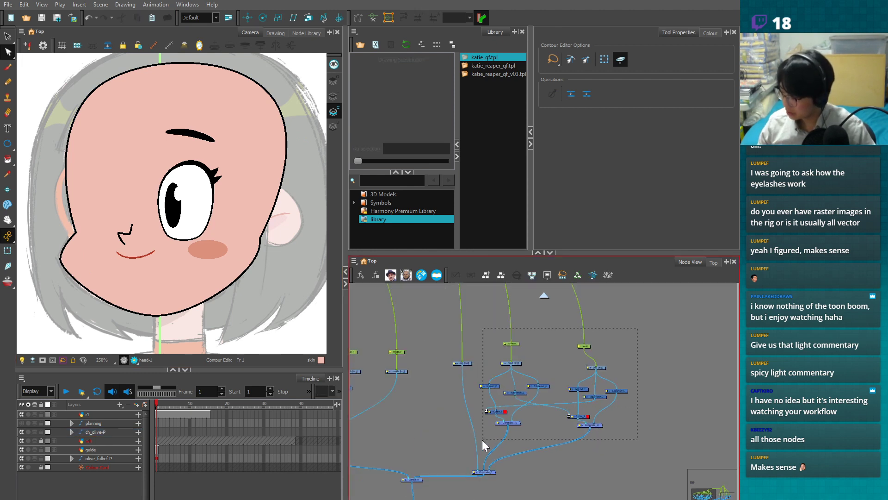
{"action": "left_click_drag", "start_coordinate": [587, 348], "coordinate": [642, 348]}
{"action": "left_click", "coordinate": [600, 432]}
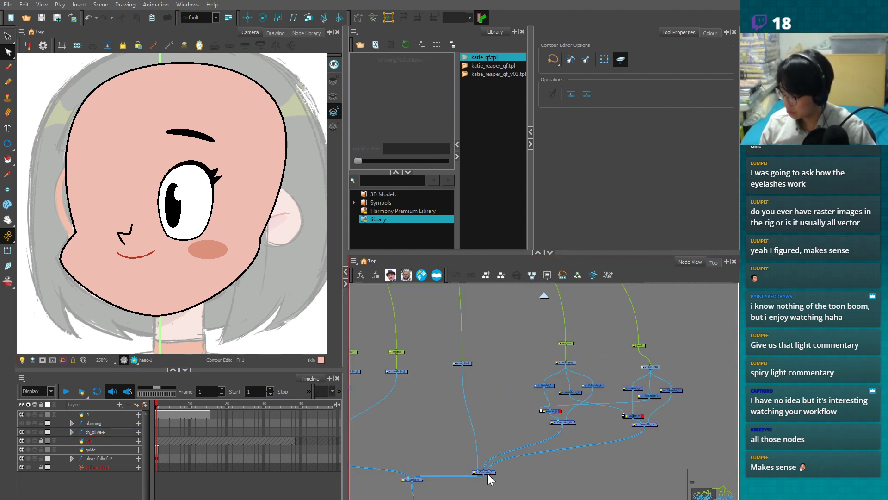
{"action": "left_click_drag", "start_coordinate": [488, 473], "coordinate": [503, 486]}
{"action": "left_click_drag", "start_coordinate": [564, 420], "coordinate": [571, 424]}
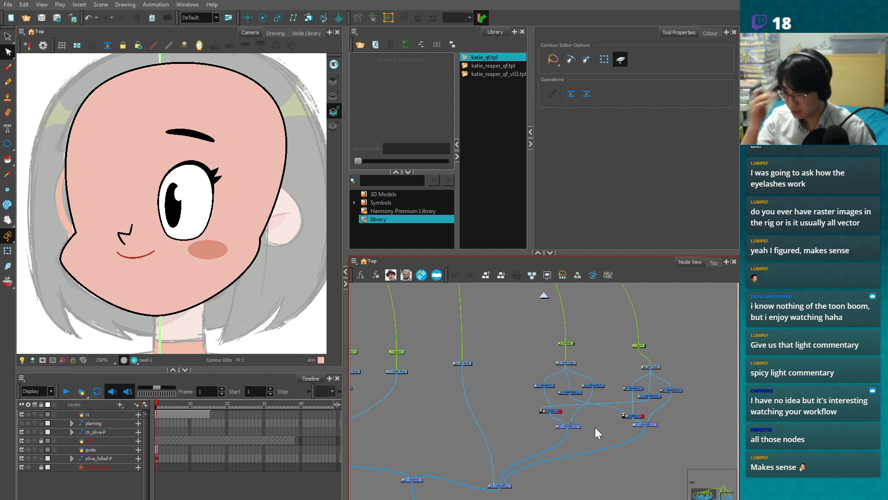
- Try shifting the head drawing over the jaw with Transform to test how their outlines join, and undo the moves
{"action": "left_click", "coordinate": [7, 252]}
{"action": "left_click", "coordinate": [559, 363]}
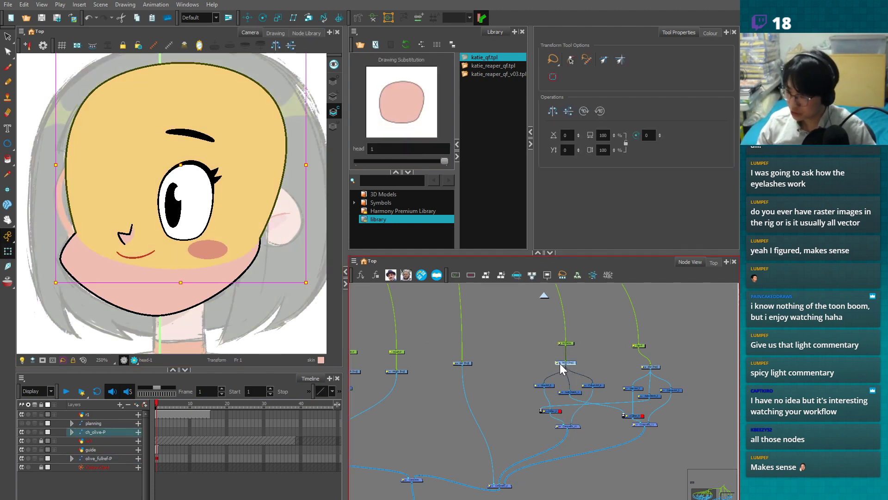
{"action": "scroll", "coordinate": [265, 196], "scroll_direction": "down", "scroll_amount": 1}
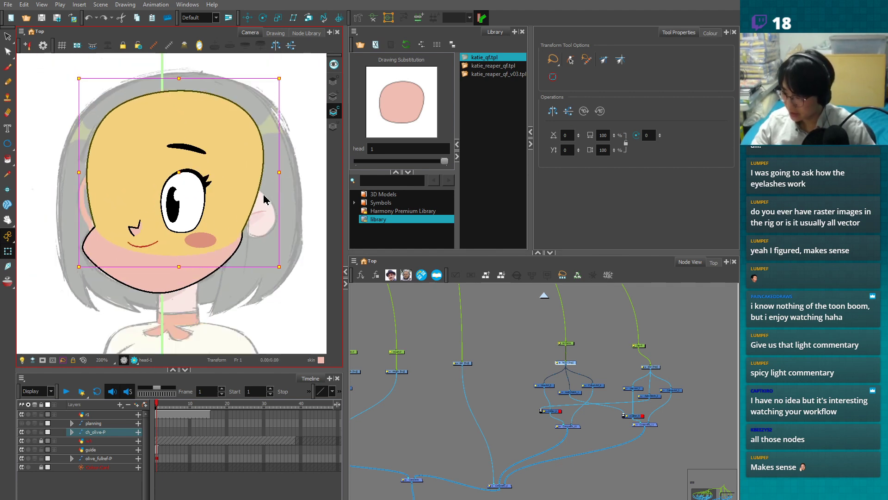
{"action": "scroll", "coordinate": [266, 197], "scroll_direction": "down", "scroll_amount": 1}
{"action": "mouse_move", "coordinate": [189, 205]}
{"action": "left_mouse_down"}
{"action": "mouse_move", "coordinate": [165, 171]}
{"action": "mouse_move", "coordinate": [192, 205]}
{"action": "left_mouse_up"}
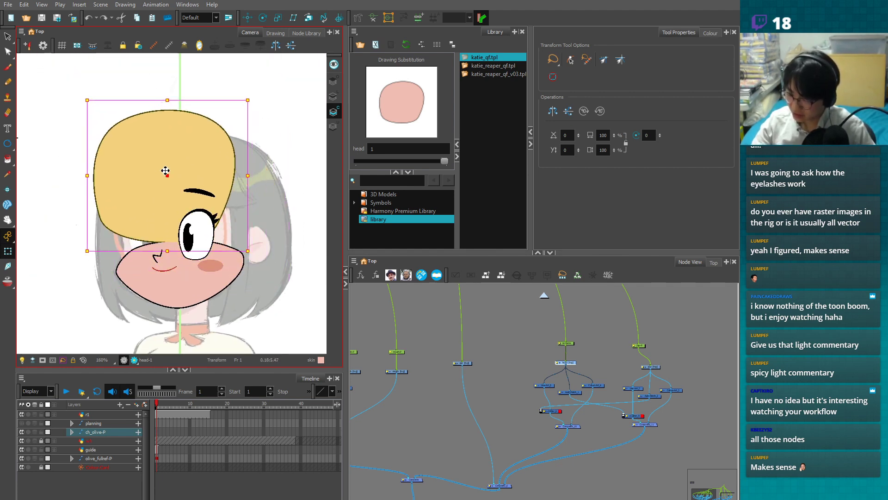
{"action": "scroll", "coordinate": [274, 313], "scroll_direction": "up", "scroll_amount": 2}
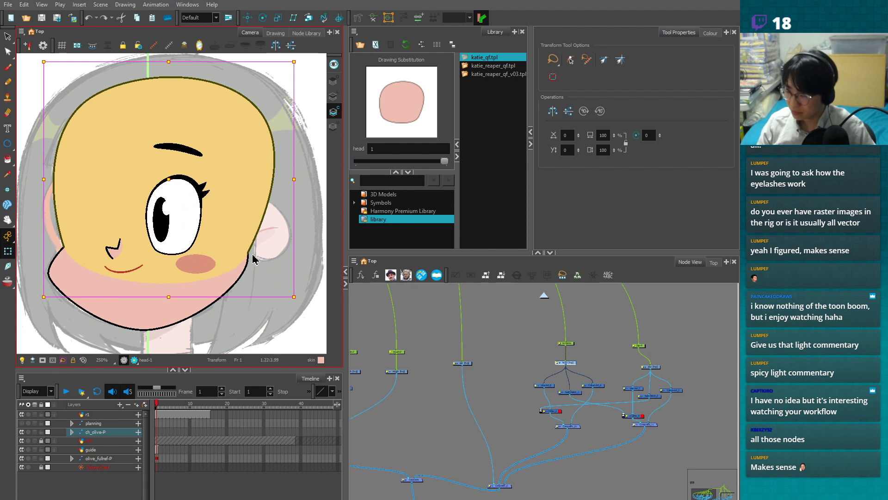
{"action": "mouse_move", "coordinate": [264, 207]}
{"action": "left_mouse_down"}
{"action": "mouse_move", "coordinate": [284, 229]}
{"action": "mouse_move", "coordinate": [269, 215]}
{"action": "left_mouse_up"}
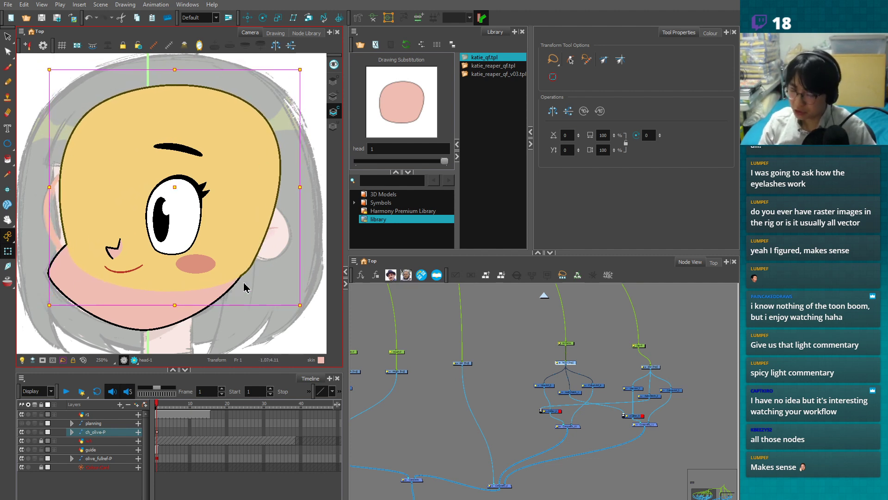
{"action": "left_click", "coordinate": [360, 312]}
{"action": "key", "text": "ctrl+z"}
{"action": "key", "text": "ctrl+z"}
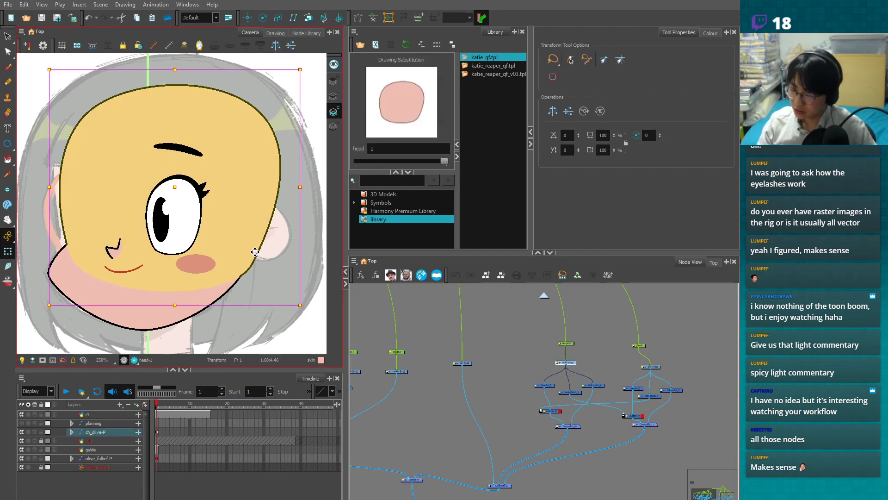
{"action": "scroll", "coordinate": [269, 296], "scroll_direction": "up", "scroll_amount": 2}
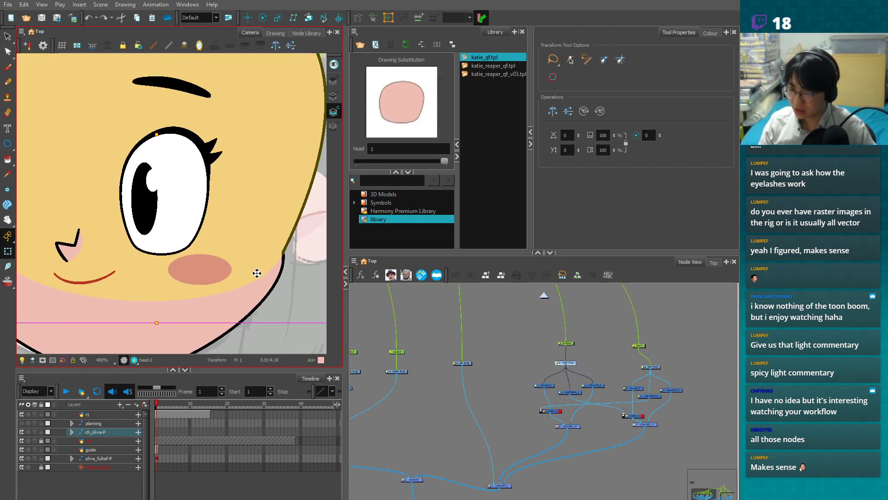
{"action": "scroll", "coordinate": [301, 281], "scroll_direction": "down", "scroll_amount": 1}
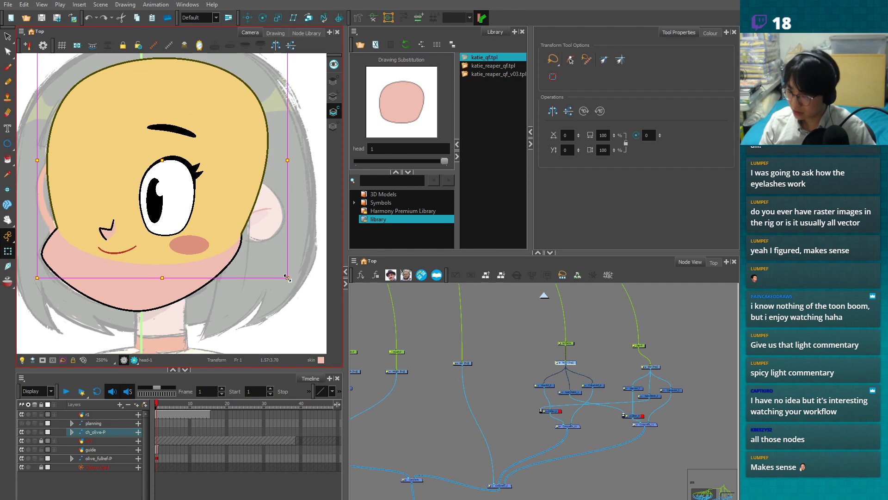
- Brush a black arch with Brush 2 in the empty area beside the character's head
{"action": "left_click_drag", "start_coordinate": [302, 313], "coordinate": [218, 296]}
{"action": "left_click", "coordinate": [268, 314]}
{"action": "scroll", "coordinate": [207, 282], "scroll_direction": "up", "scroll_amount": 1}
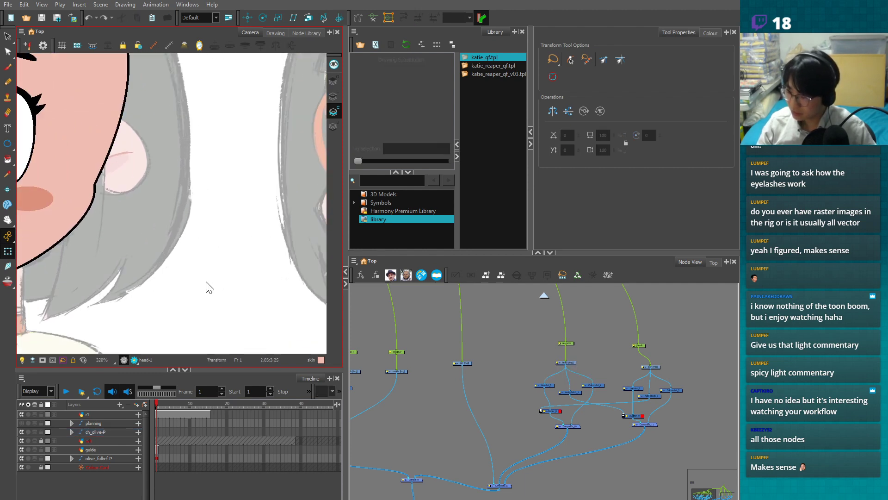
{"action": "key", "text": "alt+b"}
{"action": "scroll", "coordinate": [226, 301], "scroll_direction": "down", "scroll_amount": 2}
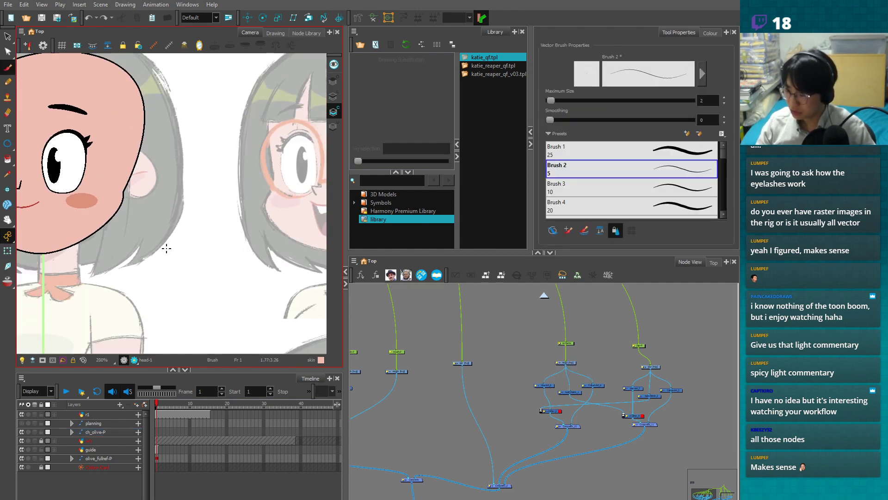
{"action": "scroll", "coordinate": [195, 247], "scroll_direction": "up", "scroll_amount": 4}
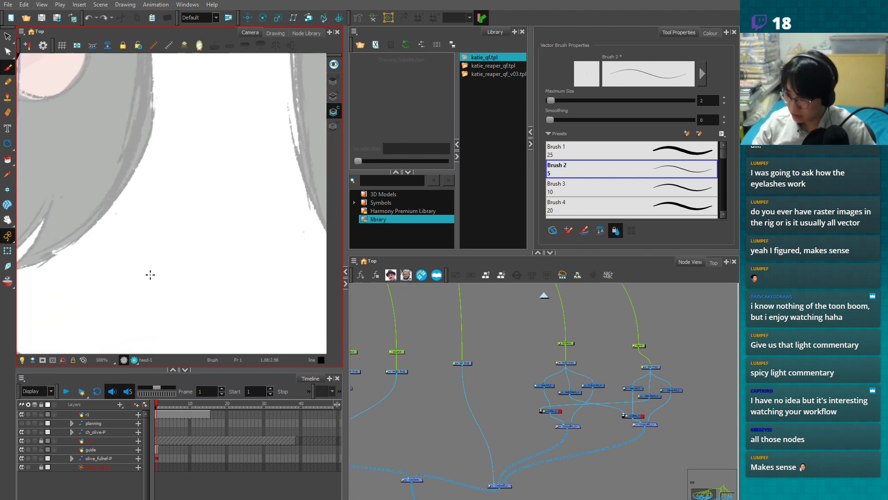
{"action": "scroll", "coordinate": [189, 260], "scroll_direction": "down", "scroll_amount": 1}
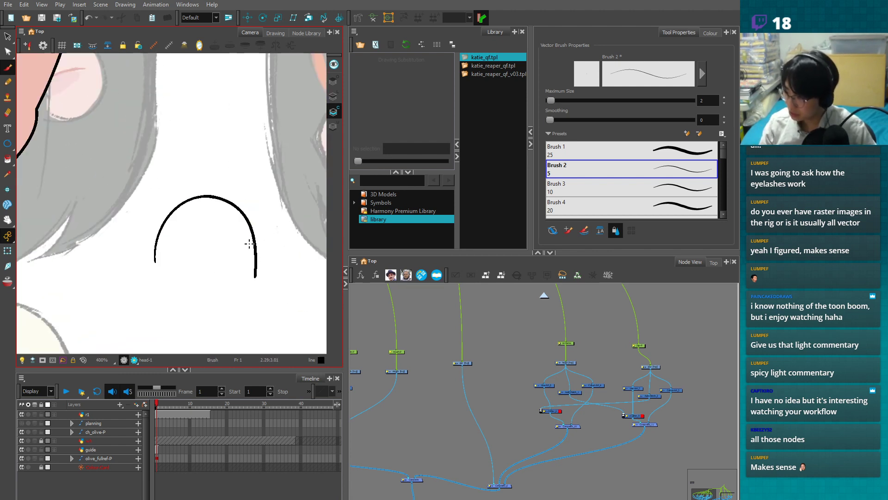
- Close the arch's open base with an invisible stroke and fill the shape with the skin colour
{"action": "left_click", "coordinate": [709, 33]}
{"action": "left_click", "coordinate": [559, 199]}
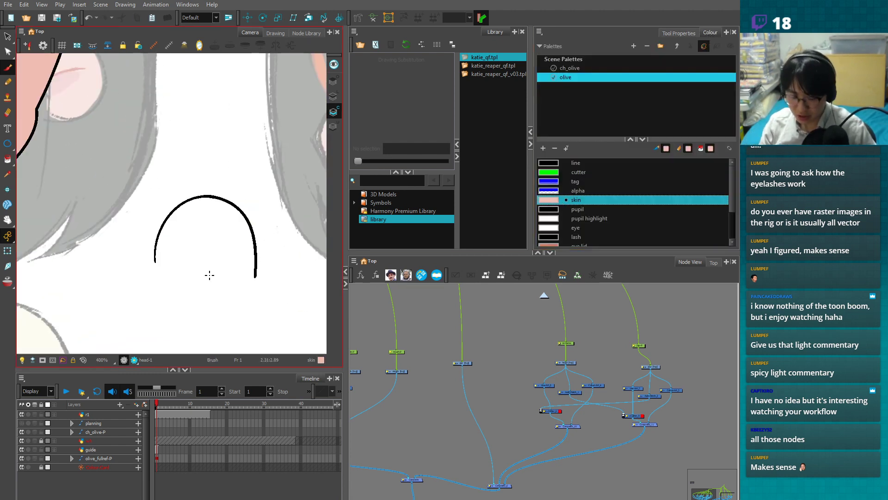
{"action": "key", "text": "alt+v"}
{"action": "left_click_drag", "start_coordinate": [232, 270], "coordinate": [271, 277]}
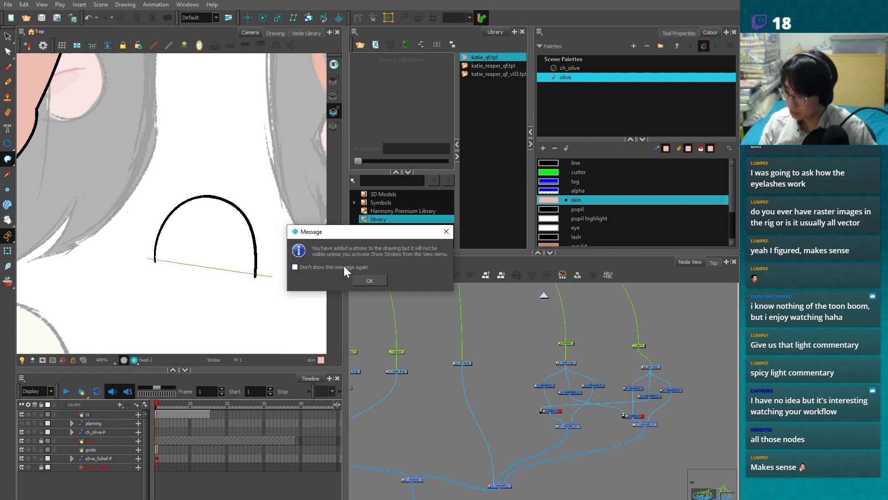
{"action": "left_click", "coordinate": [370, 281]}
{"action": "left_click", "coordinate": [242, 248]}
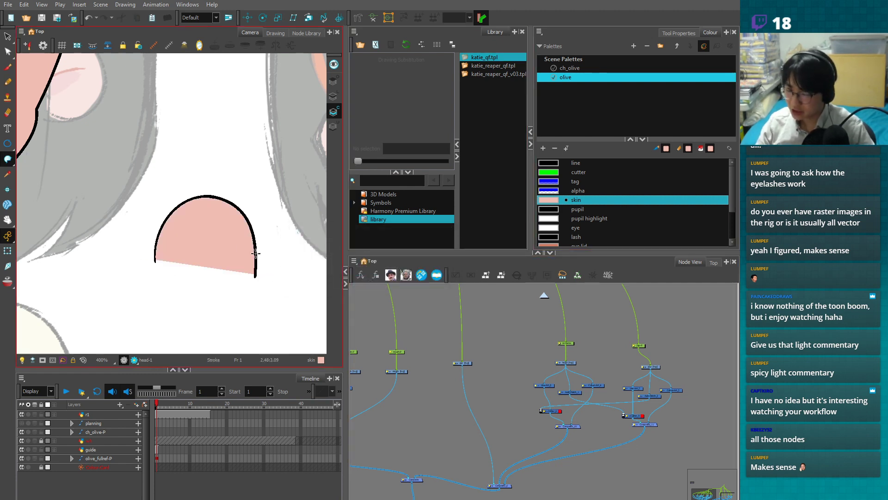
- Trim the arch's line ends and add a separate bowl-shaped lower piece with black outline and skin fill beneath it
{"action": "key", "text": "alt+e"}
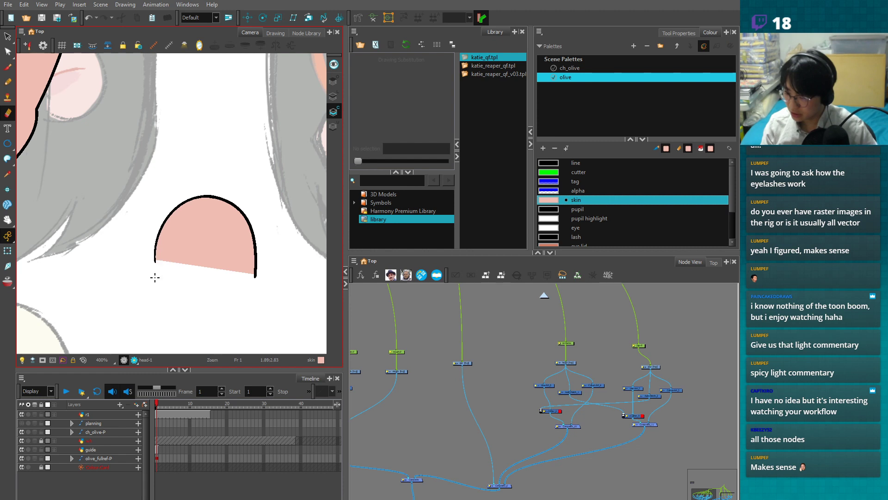
{"action": "mouse_move", "coordinate": [148, 278]}
{"action": "left_mouse_down"}
{"action": "mouse_move", "coordinate": [255, 290]}
{"action": "mouse_move", "coordinate": [204, 271]}
{"action": "mouse_move", "coordinate": [254, 266]}
{"action": "mouse_move", "coordinate": [242, 256]}
{"action": "mouse_move", "coordinate": [206, 325]}
{"action": "left_mouse_up"}
{"action": "key", "text": "alt+s"}
{"action": "left_click_drag", "start_coordinate": [231, 273], "coordinate": [236, 292]}
{"action": "left_click_drag", "start_coordinate": [220, 318], "coordinate": [215, 274]}
{"action": "key", "text": "2"}
{"action": "key", "text": "2"}
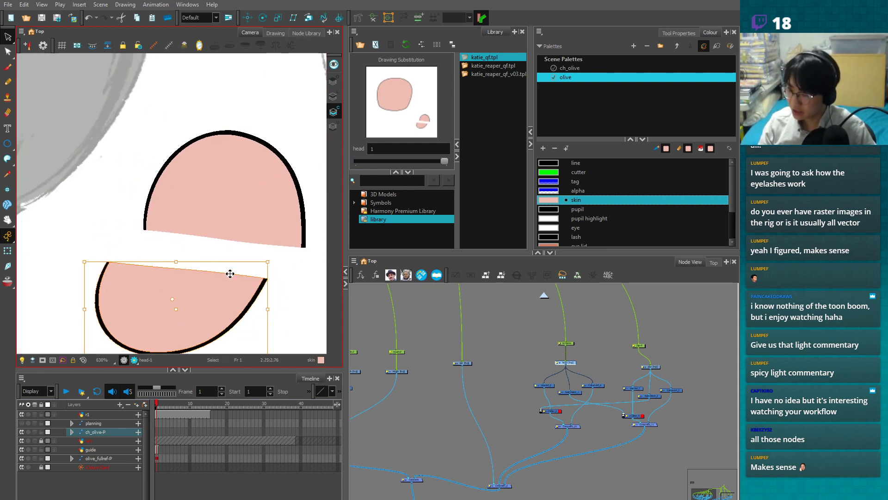
- Extend the lower piece's outline inward at one end, fill the added area with skin, and erase the excess along its top edge
{"action": "key", "text": "alt+b"}
{"action": "left_click_drag", "start_coordinate": [131, 245], "coordinate": [103, 267]}
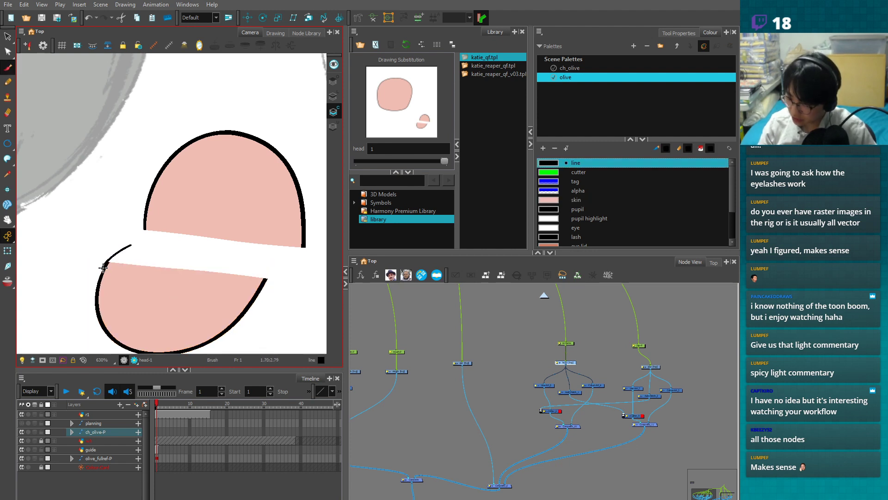
{"action": "left_click", "coordinate": [149, 269]}
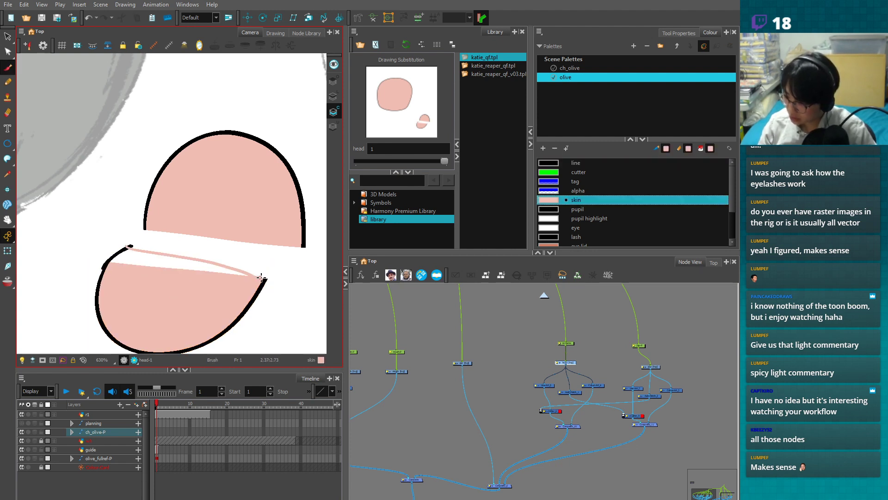
{"action": "key", "text": "alt+i"}
{"action": "left_click", "coordinate": [202, 262]}
{"action": "key", "text": "alt+e"}
{"action": "left_click_drag", "start_coordinate": [133, 242], "coordinate": [150, 245]}
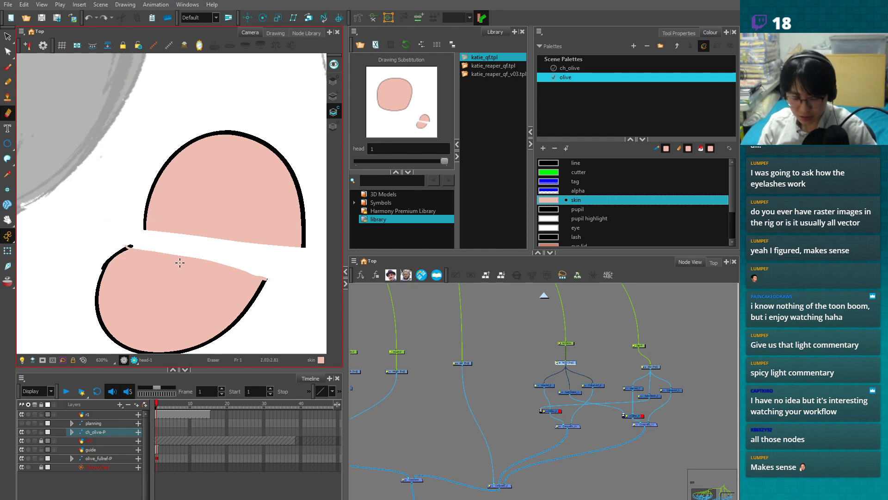
{"action": "left_click_drag", "start_coordinate": [216, 261], "coordinate": [185, 257]}
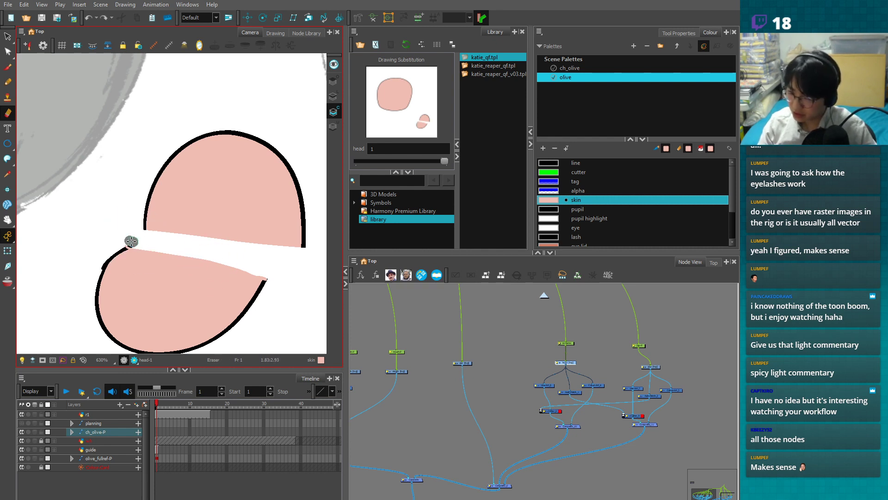
{"action": "mouse_move", "coordinate": [142, 249]}
{"action": "left_mouse_down"}
{"action": "mouse_move", "coordinate": [279, 276]}
{"action": "mouse_move", "coordinate": [231, 308]}
{"action": "mouse_move", "coordinate": [242, 297]}
{"action": "mouse_move", "coordinate": [243, 254]}
{"action": "mouse_move", "coordinate": [271, 260]}
{"action": "mouse_move", "coordinate": [226, 257]}
{"action": "mouse_move", "coordinate": [260, 281]}
{"action": "left_mouse_up"}
- Select the lower piece and move it up against the arch so the two outlines meet
{"action": "key", "text": "1"}
{"action": "key", "text": "1"}
{"action": "key", "text": "alt+s"}
{"action": "left_click", "coordinate": [274, 278]}
{"action": "key", "text": "1"}
{"action": "key", "text": "1"}
{"action": "key", "text": "2"}
{"action": "key", "text": "2"}
{"action": "key", "text": "2"}
{"action": "left_click_drag", "start_coordinate": [136, 308], "coordinate": [93, 294]}
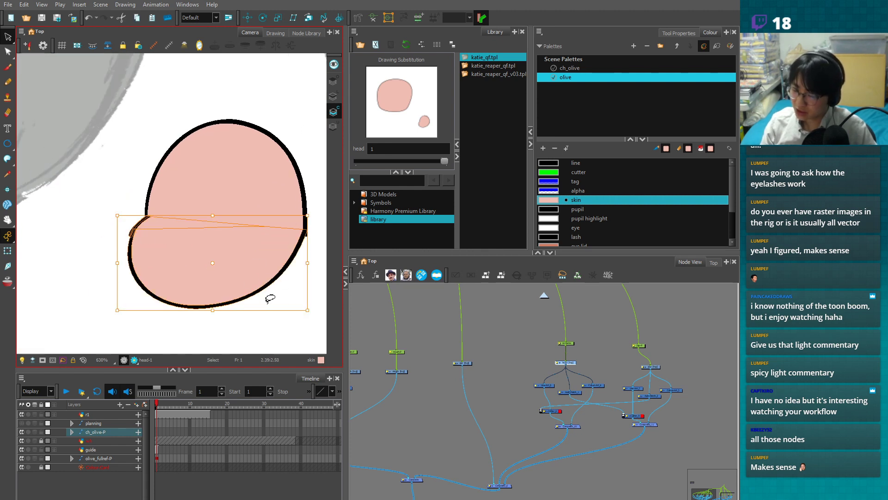
- Nudge the lower piece against the arch to test how the corners of the outlines line up
{"action": "mouse_move", "coordinate": [255, 277]}
{"action": "left_mouse_down"}
{"action": "mouse_move", "coordinate": [224, 313]}
{"action": "mouse_move", "coordinate": [281, 254]}
{"action": "left_mouse_up"}
{"action": "left_click_drag", "start_coordinate": [306, 312], "coordinate": [251, 296]}
{"action": "key", "text": "1"}
{"action": "left_click", "coordinate": [284, 284]}
{"action": "key", "text": "2"}
{"action": "key", "text": "2"}
{"action": "key", "text": "2"}
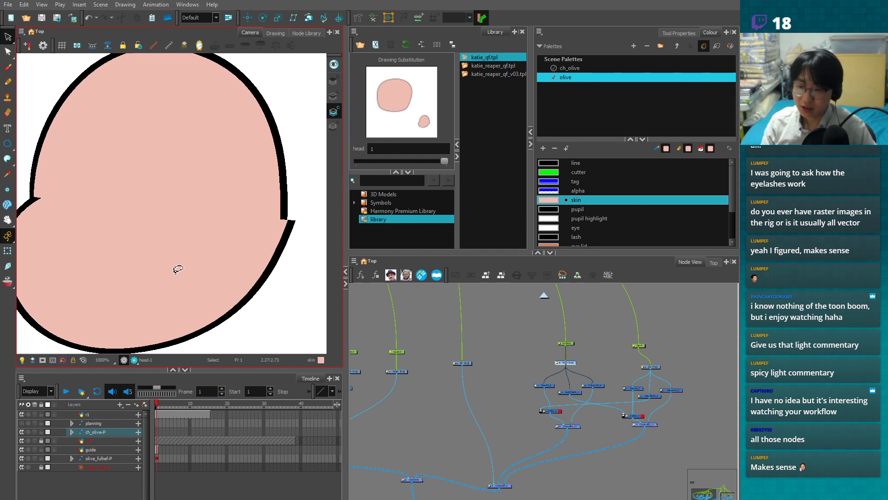
- Move the lower piece away from the arch, leaving a narrow gap between the two pieces
{"action": "scroll", "coordinate": [178, 269], "scroll_direction": "down", "scroll_amount": 4}
{"action": "left_click", "coordinate": [223, 277]}
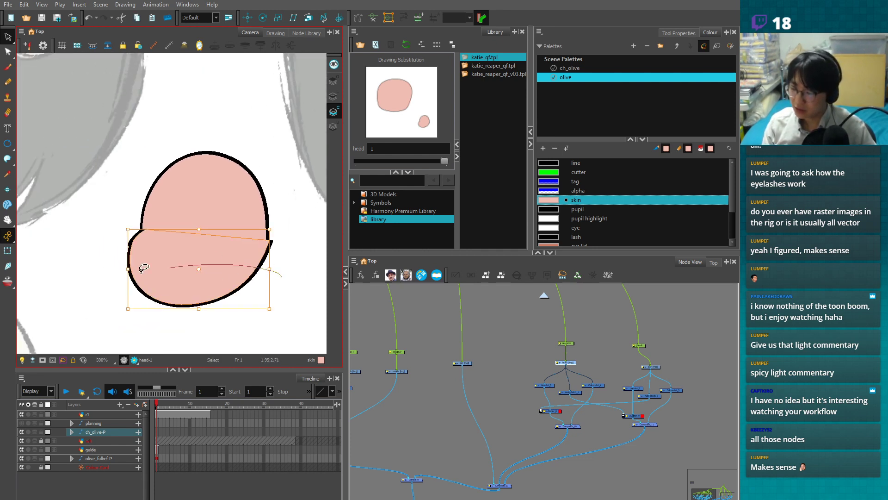
{"action": "left_click_drag", "start_coordinate": [142, 270], "coordinate": [122, 275]}
{"action": "left_click_drag", "start_coordinate": [236, 280], "coordinate": [225, 296]}
{"action": "left_click", "coordinate": [287, 270]}
{"action": "key", "text": "1"}
{"action": "key", "text": "1"}
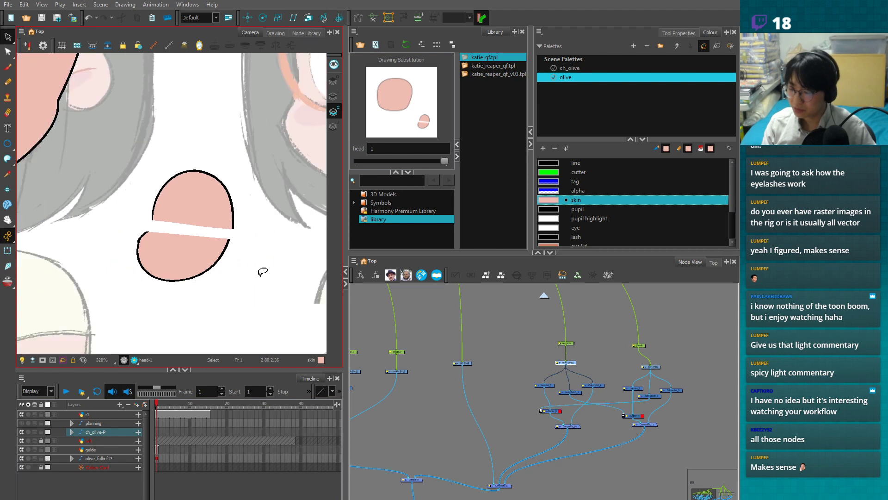
- Shift the head drawing slightly down and to the right over the jaw with the Transform tool
{"action": "left_click_drag", "start_coordinate": [198, 244], "coordinate": [336, 313]}
{"action": "key", "text": "1"}
{"action": "key", "text": "1"}
{"action": "left_click_drag", "start_coordinate": [222, 234], "coordinate": [251, 286]}
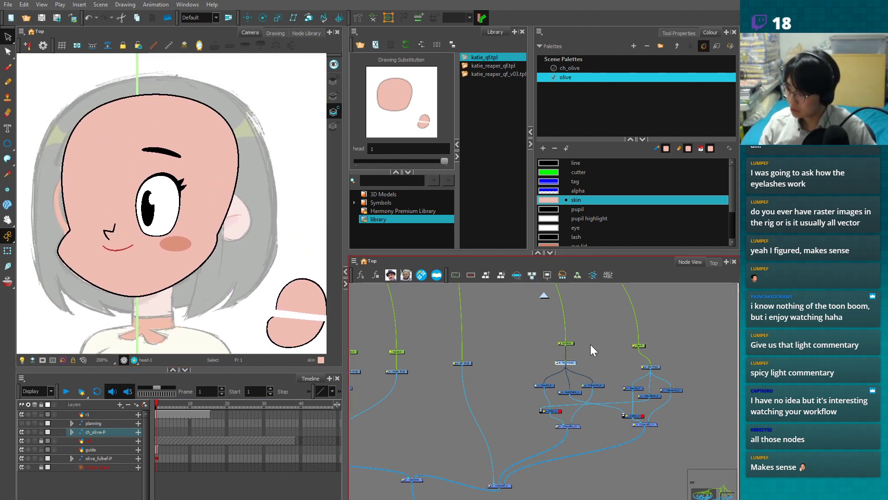
{"action": "left_click", "coordinate": [566, 343]}
{"action": "key", "text": "2"}
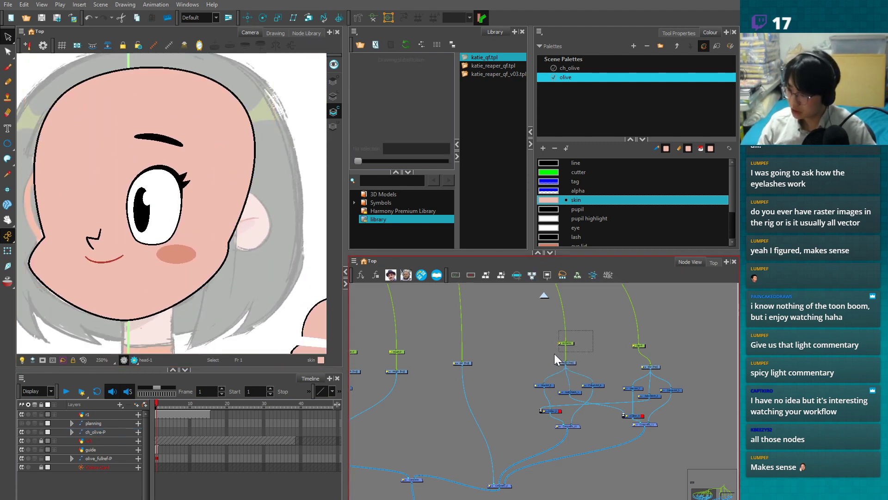
{"action": "left_click", "coordinate": [234, 173]}
{"action": "key", "text": "shift+t"}
{"action": "mouse_move", "coordinate": [237, 173]}
{"action": "left_mouse_down"}
{"action": "mouse_move", "coordinate": [217, 173]}
{"action": "mouse_move", "coordinate": [250, 174]}
{"action": "mouse_move", "coordinate": [244, 159]}
{"action": "mouse_move", "coordinate": [248, 193]}
{"action": "left_mouse_up"}
{"action": "key", "text": "1"}
- Try moving the sample's lower piece up over the arch, and undo the moves
{"action": "left_click_drag", "start_coordinate": [249, 287], "coordinate": [227, 252]}
{"action": "left_click", "coordinate": [224, 289]}
{"action": "left_click_drag", "start_coordinate": [253, 322], "coordinate": [183, 286]}
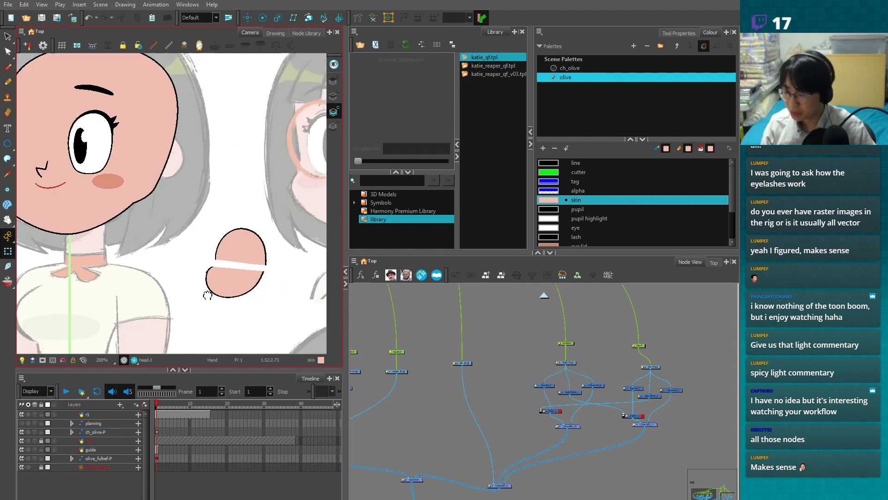
{"action": "key", "text": "2"}
{"action": "mouse_move", "coordinate": [282, 299]}
{"action": "left_mouse_down"}
{"action": "mouse_move", "coordinate": [211, 270]}
{"action": "mouse_move", "coordinate": [232, 296]}
{"action": "left_mouse_up"}
{"action": "key", "text": "2"}
{"action": "left_click", "coordinate": [284, 314]}
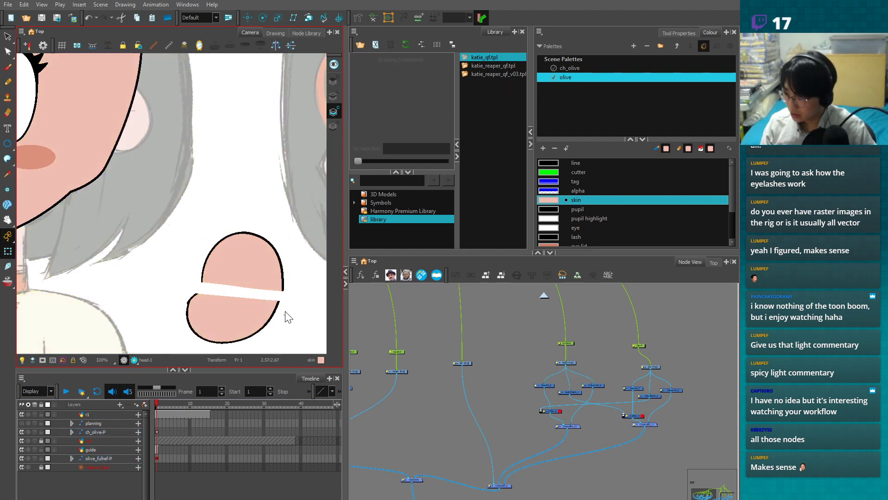
{"action": "key", "text": "alt+s"}
{"action": "left_click", "coordinate": [258, 310]}
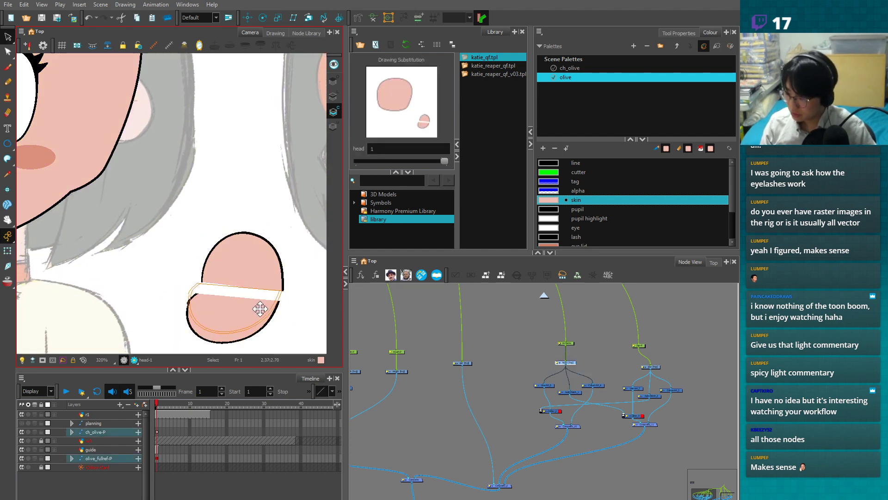
{"action": "key", "text": "ctrl+z"}
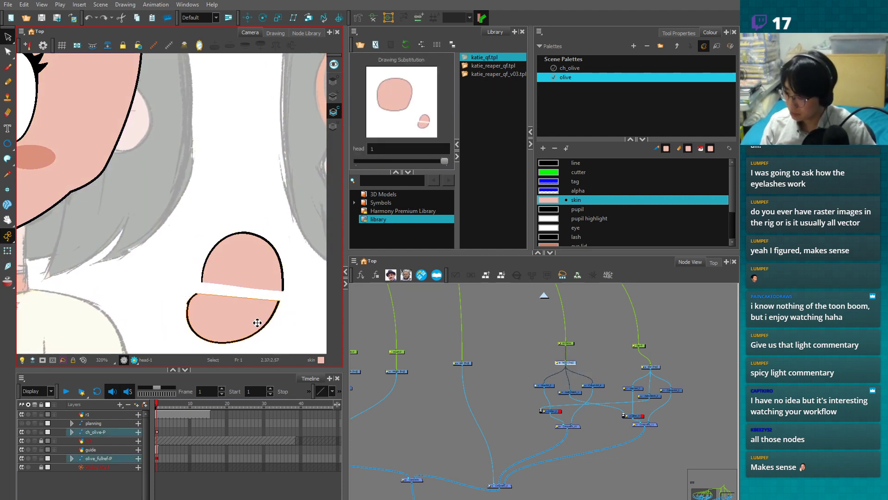
{"action": "left_click_drag", "start_coordinate": [258, 322], "coordinate": [257, 311]}
{"action": "left_click", "coordinate": [293, 312]}
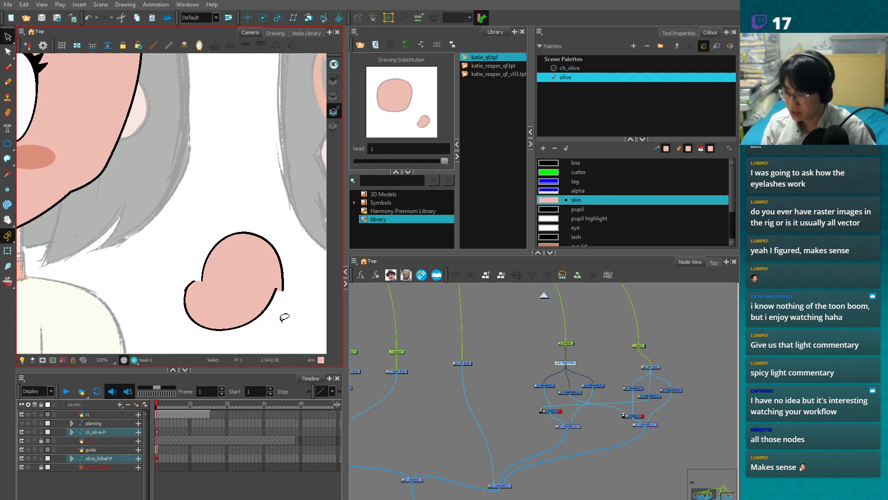
{"action": "key", "text": "ctrl+z"}
- Move the sample's lower piece up to overlap the arch so their outlines join on the outer side
{"action": "mouse_move", "coordinate": [255, 312]}
{"action": "left_mouse_down"}
{"action": "mouse_move", "coordinate": [253, 274]}
{"action": "mouse_move", "coordinate": [166, 257]}
{"action": "mouse_move", "coordinate": [232, 299]}
{"action": "left_mouse_up"}
{"action": "left_click", "coordinate": [286, 313]}
{"action": "scroll", "coordinate": [253, 274], "scroll_direction": "up", "scroll_amount": 1}
{"action": "scroll", "coordinate": [253, 273], "scroll_direction": "up", "scroll_amount": 1}
{"action": "left_click", "coordinate": [265, 294]}
{"action": "scroll", "coordinate": [121, 244], "scroll_direction": "down", "scroll_amount": 1}
{"action": "left_click_drag", "start_coordinate": [122, 243], "coordinate": [271, 327]}
- Undo the recent moves of the sample's lower piece and of the head drawing
{"action": "key", "text": "1"}
{"action": "key", "text": "1"}
{"action": "key", "text": "1"}
{"action": "left_click_drag", "start_coordinate": [218, 242], "coordinate": [225, 273]}
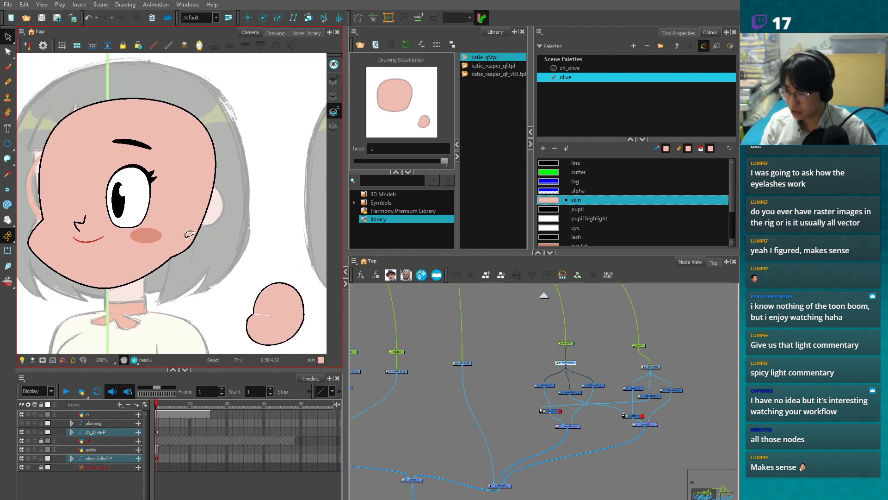
{"action": "left_click", "coordinate": [7, 252]}
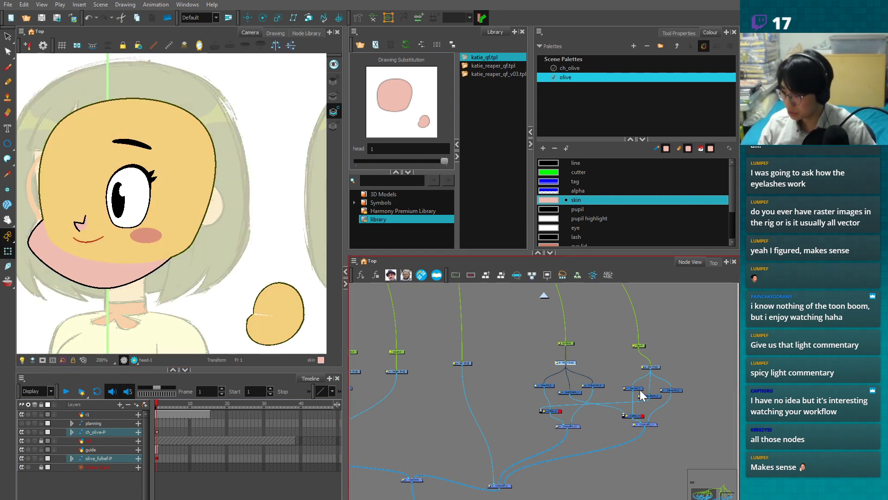
{"action": "key", "text": "alt+s"}
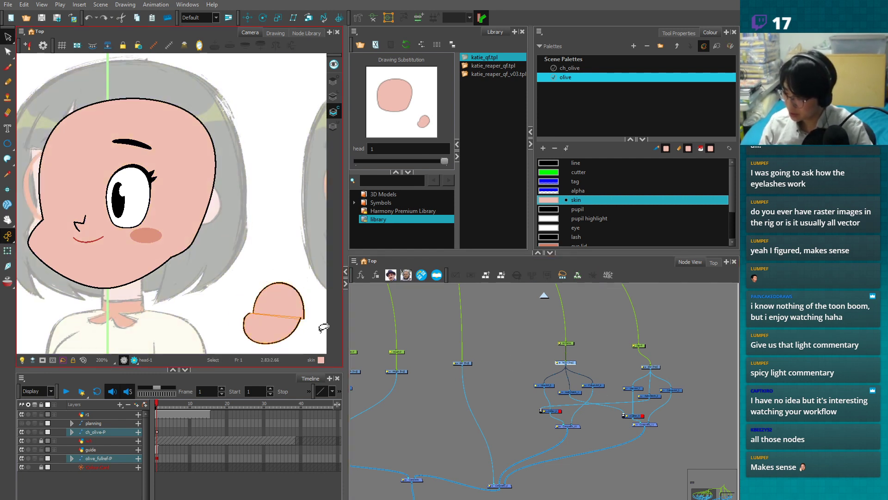
{"action": "left_click", "coordinate": [377, 334]}
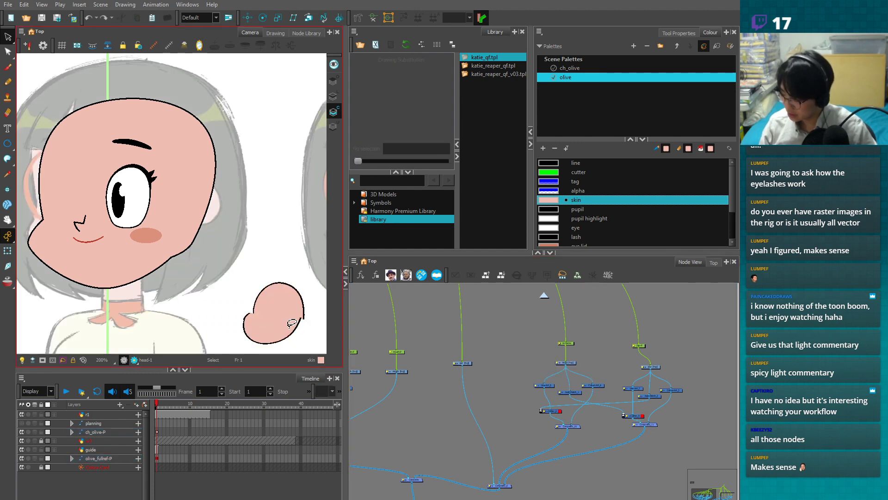
{"action": "key", "text": "ctrl+z"}
{"action": "key", "text": "ctrl+z"}
{"action": "key", "text": "ctrl+z"}
{"action": "key", "text": "ctrl+z"}
{"action": "key", "text": "ctrl+z"}
{"action": "key", "text": "ctrl+z"}
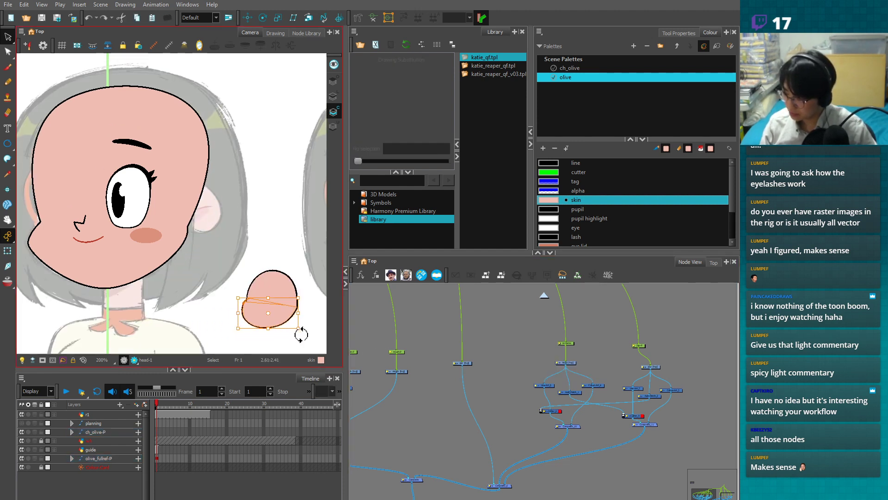
- Delete both pieces of the sample shape beside the head
{"action": "left_click_drag", "start_coordinate": [301, 335], "coordinate": [303, 328]}
{"action": "mouse_move", "coordinate": [257, 306]}
{"action": "left_mouse_down"}
{"action": "mouse_move", "coordinate": [299, 330]}
{"action": "mouse_move", "coordinate": [297, 271]}
{"action": "mouse_move", "coordinate": [279, 341]}
{"action": "left_mouse_up"}
{"action": "key", "text": "Delete"}
{"action": "key", "text": "Delete"}
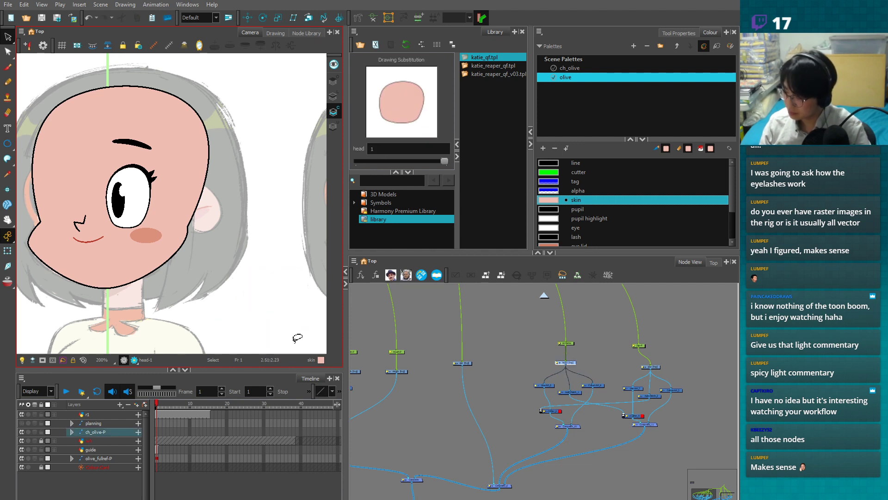
{"action": "left_click", "coordinate": [8, 251]}
{"action": "left_click", "coordinate": [257, 308]}
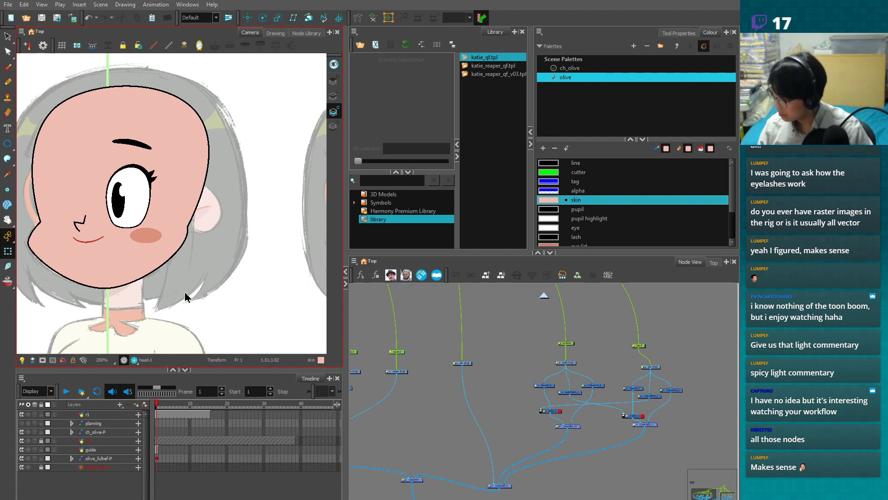
- Move the ear drawing node slightly to the right and make the skin colour semi-transparent in the olive palette
{"action": "left_click_drag", "start_coordinate": [462, 363], "coordinate": [493, 356]}
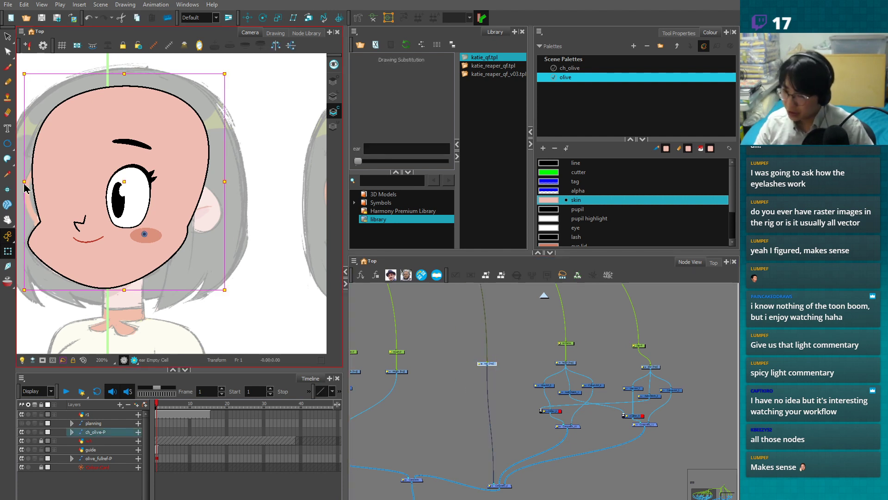
{"action": "left_click", "coordinate": [7, 144]}
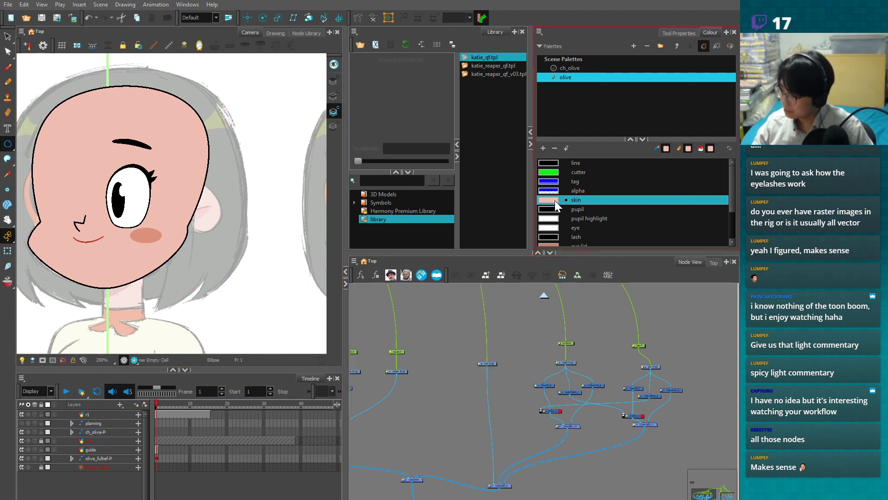
{"action": "double_click", "coordinate": [550, 200]}
{"action": "left_click_drag", "start_coordinate": [330, 247], "coordinate": [314, 246]}
{"action": "left_click", "coordinate": [481, 127]}
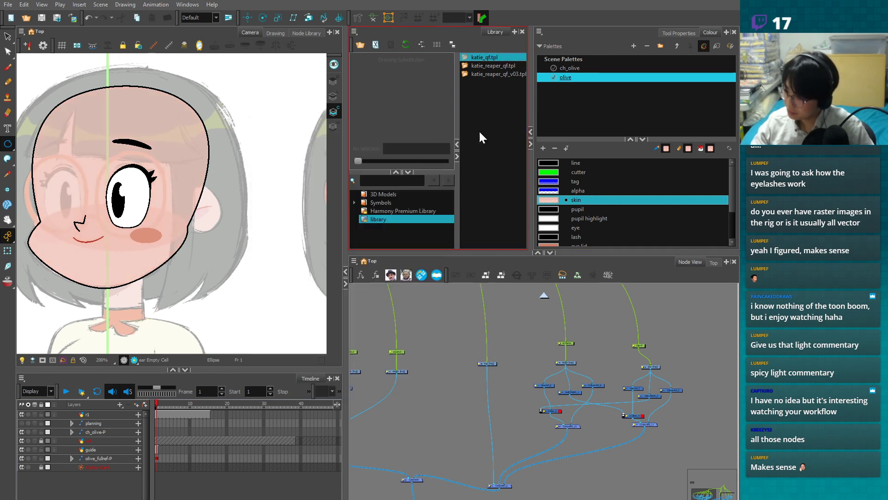
- Try drawing an ellipse over the sketched ear on the ear layer, and undo it
{"action": "left_click", "coordinate": [486, 363]}
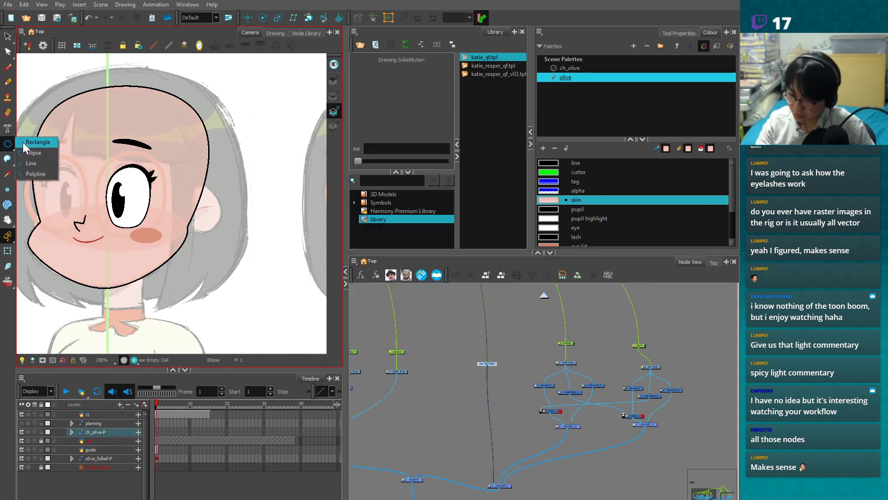
{"action": "scroll", "coordinate": [198, 188], "scroll_direction": "up", "scroll_amount": 2}
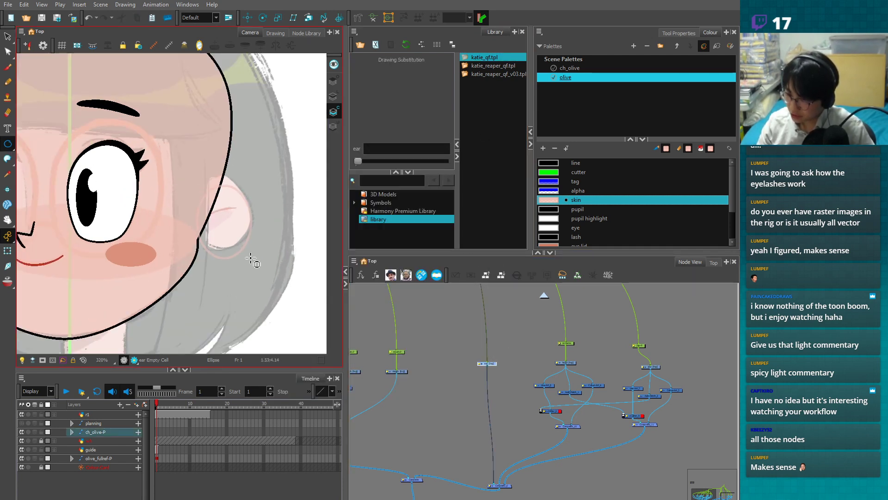
{"action": "left_click_drag", "start_coordinate": [250, 259], "coordinate": [259, 250]}
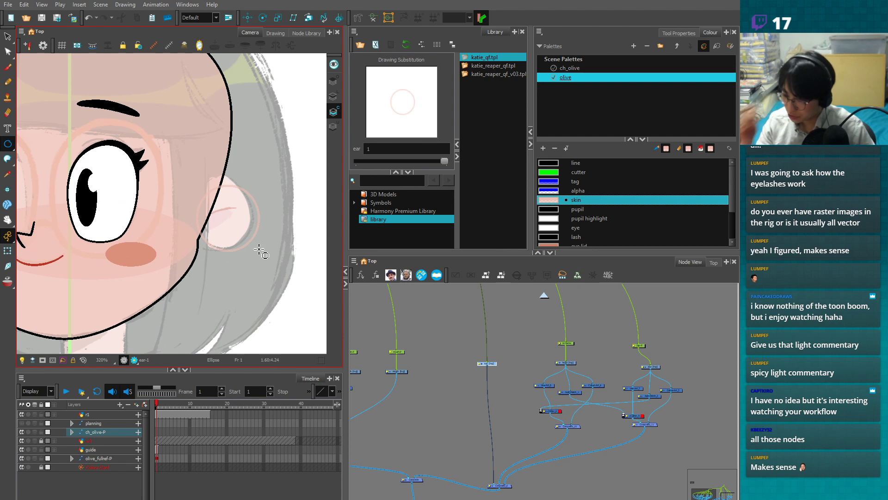
{"action": "key", "text": "ctrl+z"}
- Draw a tilted square over the sketched ear on the ear layer with the Rectangle tool, using the line colour
{"action": "left_click", "coordinate": [9, 145]}
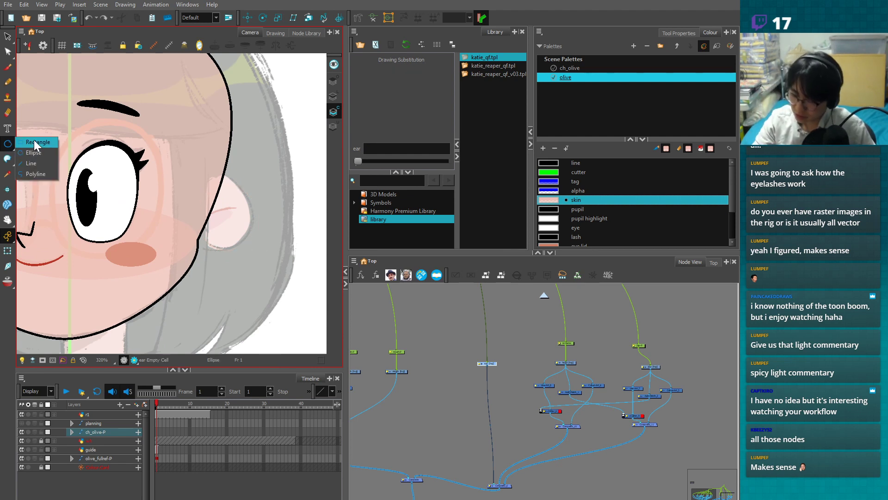
{"action": "left_click", "coordinate": [35, 139]}
{"action": "mouse_move", "coordinate": [175, 177]}
{"action": "left_mouse_down"}
{"action": "mouse_move", "coordinate": [254, 258]}
{"action": "mouse_move", "coordinate": [278, 224]}
{"action": "left_mouse_up"}
{"action": "scroll", "coordinate": [250, 248], "scroll_direction": "up", "scroll_amount": 1}
- Reshape the square into a rounded ear outline following the sketch with the Contour Editor
{"action": "key", "text": "alt+s"}
{"action": "left_click", "coordinate": [250, 217]}
{"action": "key", "text": "alt+q"}
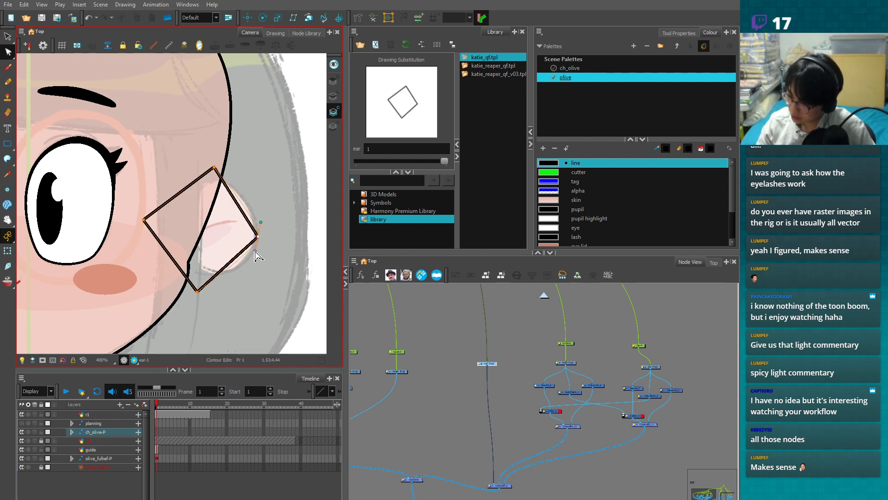
{"action": "left_click_drag", "start_coordinate": [257, 256], "coordinate": [252, 264]}
{"action": "left_click_drag", "start_coordinate": [197, 291], "coordinate": [211, 275]}
{"action": "mouse_move", "coordinate": [214, 167]}
{"action": "left_mouse_down"}
{"action": "mouse_move", "coordinate": [236, 179]}
{"action": "mouse_move", "coordinate": [221, 175]}
{"action": "left_mouse_up"}
{"action": "left_click_drag", "start_coordinate": [175, 228], "coordinate": [176, 228]}
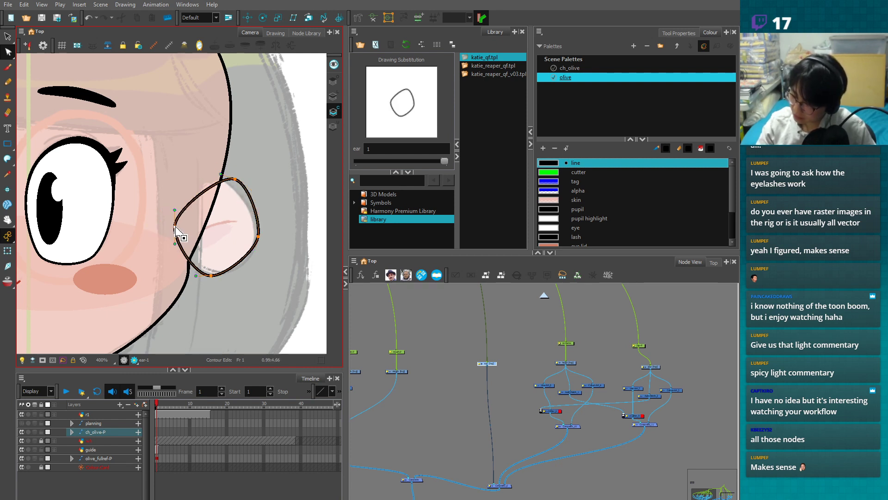
- Move the ear outline's top point slightly left and shift the whole outline a little left and down
{"action": "key", "text": "alt+s"}
{"action": "key", "text": "alt+q"}
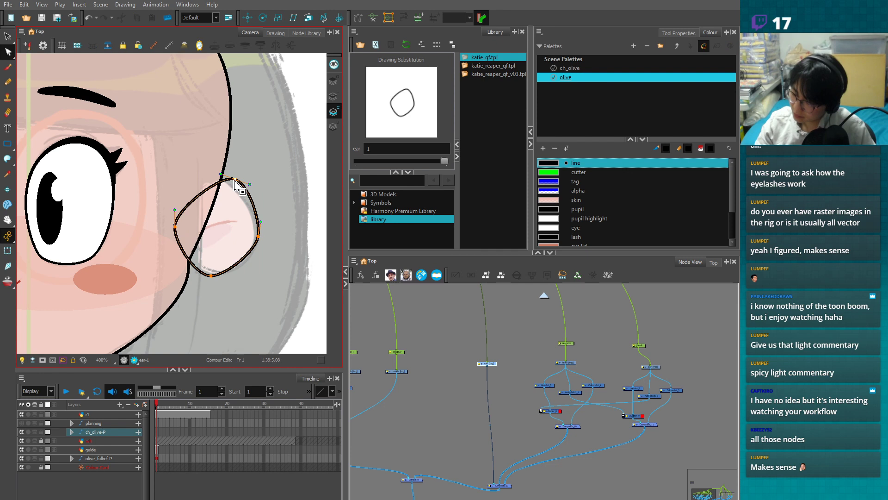
{"action": "left_click_drag", "start_coordinate": [237, 180], "coordinate": [231, 180]}
{"action": "key", "text": "alt+s"}
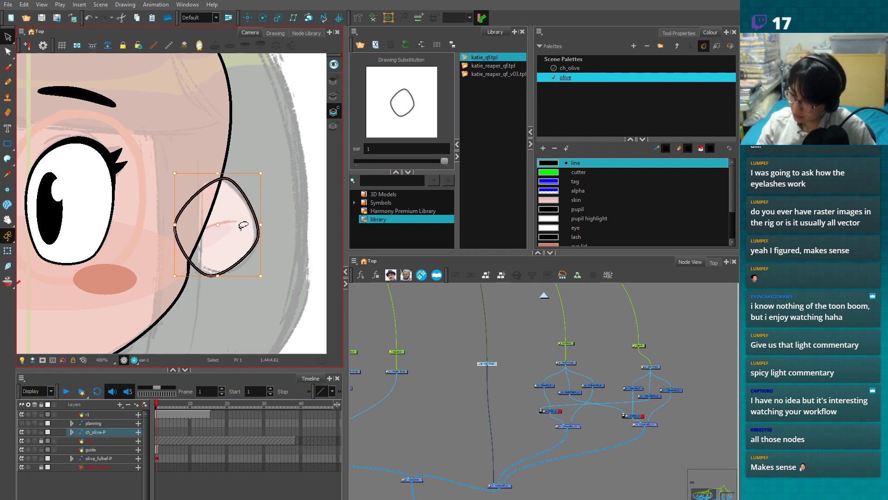
{"action": "left_click_drag", "start_coordinate": [226, 221], "coordinate": [216, 226]}
{"action": "left_click_drag", "start_coordinate": [254, 278], "coordinate": [258, 277]}
- Refine the top and outer points of the ear outline to match the sketched ear
{"action": "key", "text": "alt+q"}
{"action": "left_click_drag", "start_coordinate": [225, 184], "coordinate": [226, 179]}
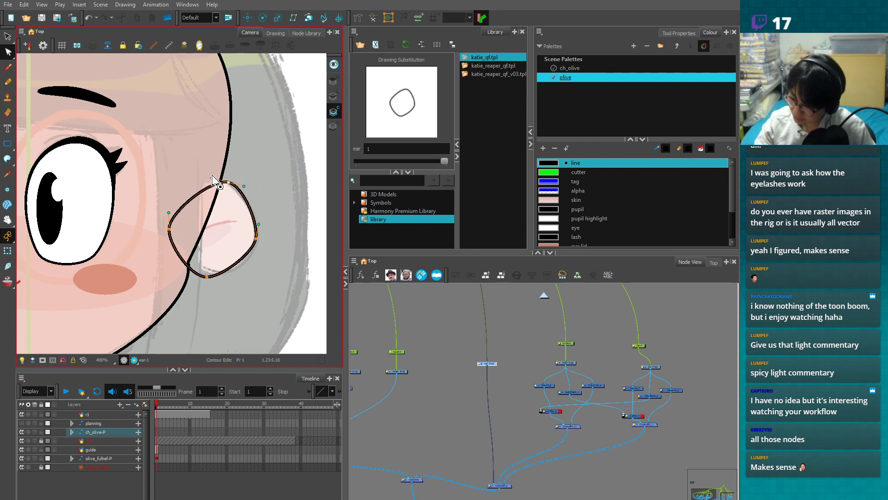
{"action": "left_click_drag", "start_coordinate": [230, 184], "coordinate": [229, 186]}
{"action": "left_click_drag", "start_coordinate": [256, 239], "coordinate": [259, 229]}
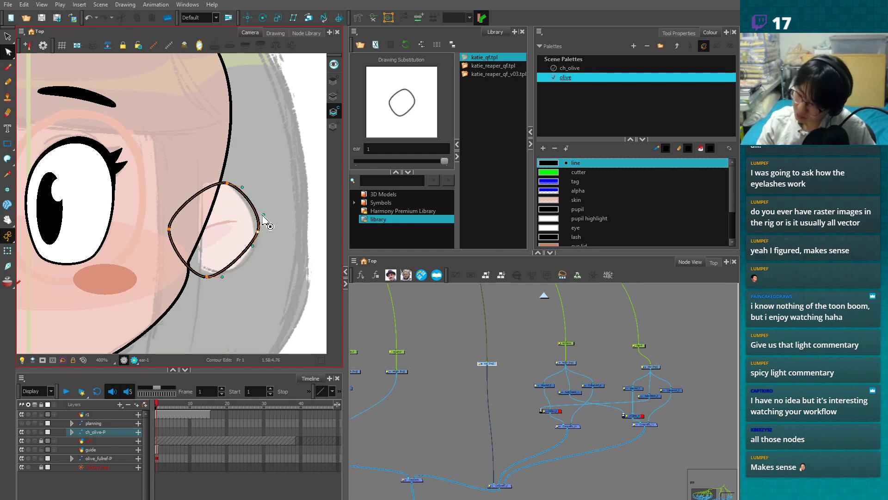
{"action": "left_click", "coordinate": [274, 237]}
{"action": "key", "text": "1"}
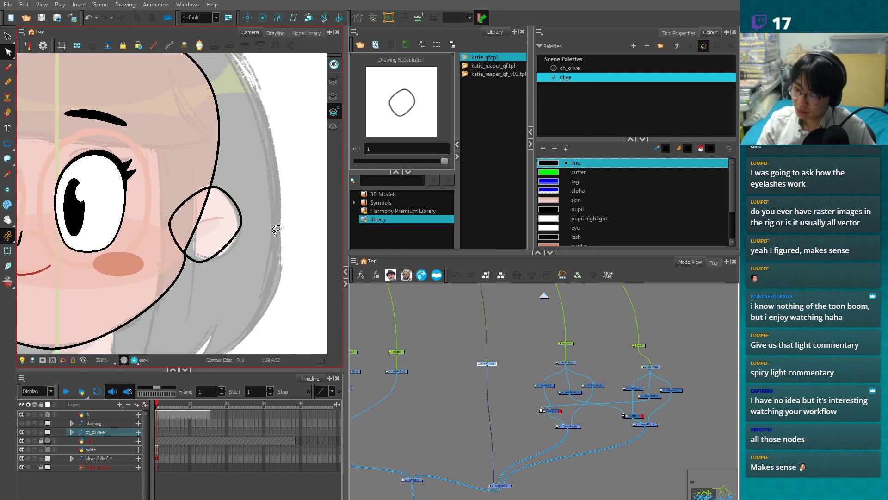
{"action": "key", "text": "2"}
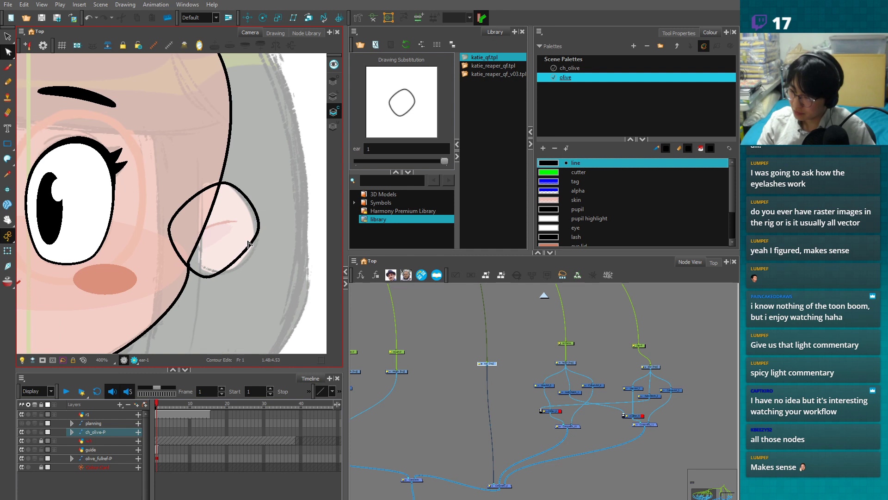
- Cut the ear outline from the colour art and paste it into the line art of the ear drawing
{"action": "key", "text": "alt+s"}
{"action": "key", "text": "ctrl+a"}
{"action": "key", "text": "ctrl+x"}
{"action": "left_click", "coordinate": [337, 95]}
{"action": "key", "text": "ctrl+v"}
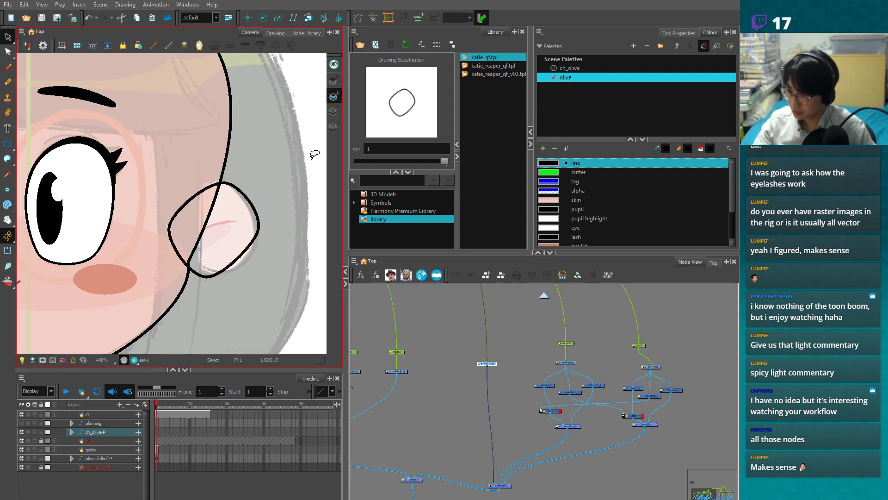
- Nudge the ear outline slightly down and to the left over the sketched ear
{"action": "key", "text": "alt+q"}
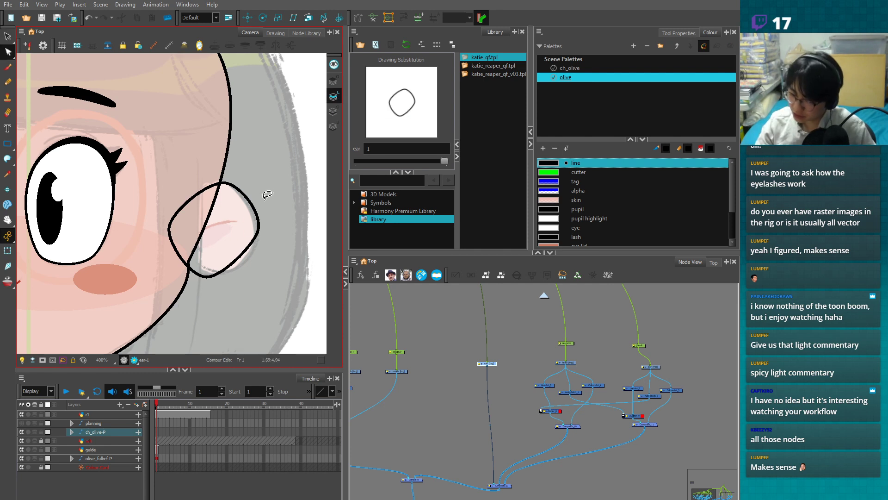
{"action": "key", "text": "2"}
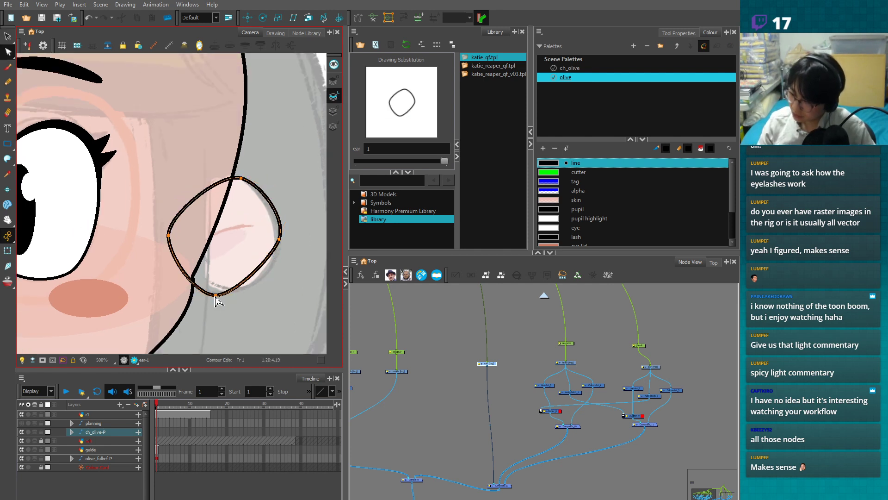
{"action": "key", "text": "alt+s"}
{"action": "left_click", "coordinate": [275, 237]}
{"action": "left_click_drag", "start_coordinate": [235, 232], "coordinate": [232, 236]}
{"action": "left_click_drag", "start_coordinate": [286, 172], "coordinate": [292, 178]}
{"action": "key", "text": "2"}
{"action": "key", "text": "2"}
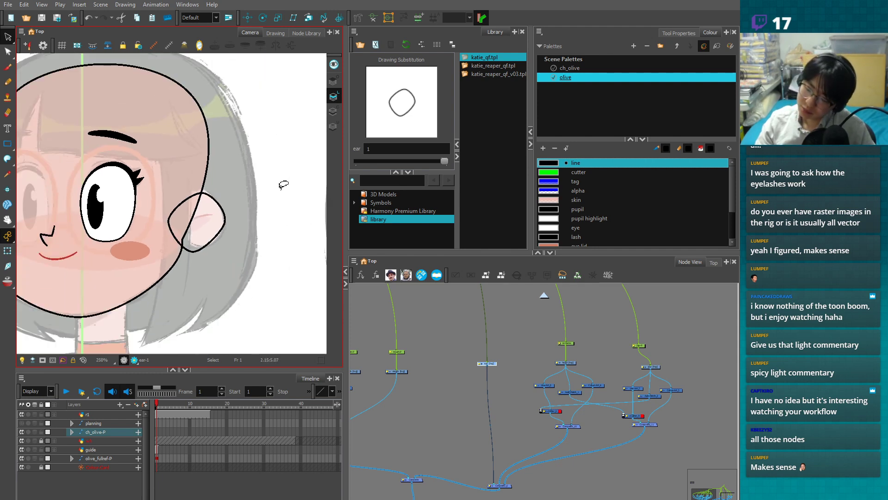
{"action": "key", "text": "1"}
{"action": "key", "text": "1"}
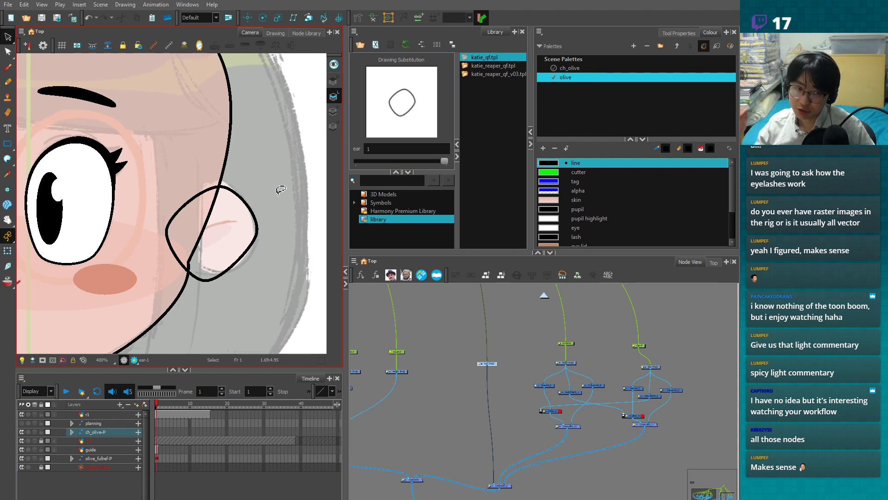
- Bring the smiling reference head into view and hide the white layer that fades the reference sketches
{"action": "left_click", "coordinate": [10, 251]}
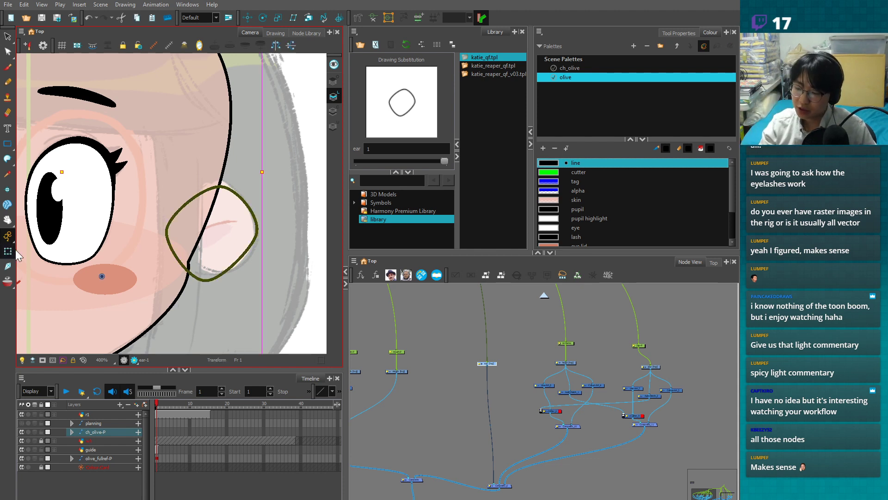
{"action": "left_click", "coordinate": [423, 331]}
{"action": "key", "text": "1"}
{"action": "key", "text": "1"}
{"action": "key", "text": "1"}
{"action": "key", "text": "1"}
{"action": "key", "text": "1"}
{"action": "key", "text": "1"}
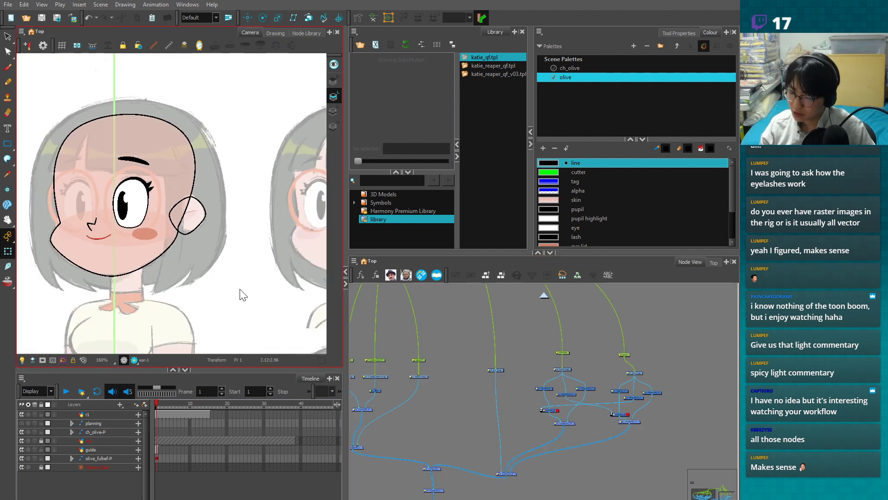
{"action": "key", "text": "1"}
{"action": "key", "text": "1"}
{"action": "key", "text": "1"}
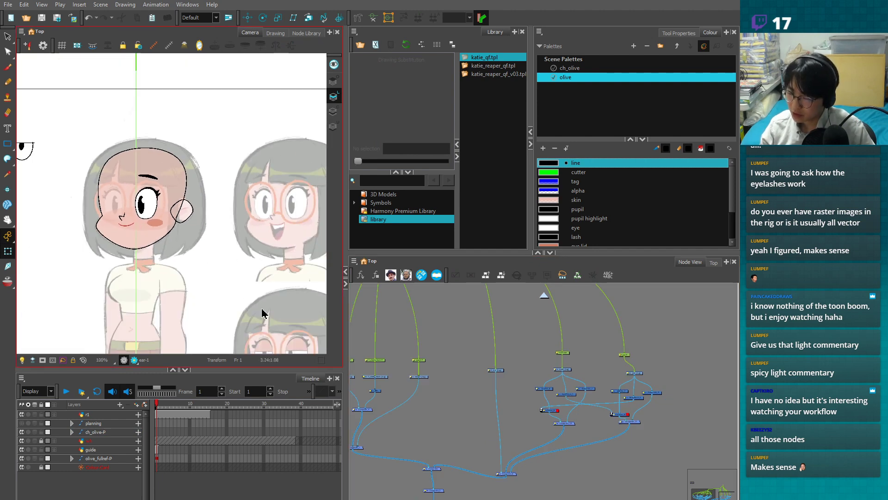
{"action": "left_click_drag", "start_coordinate": [256, 311], "coordinate": [148, 311]}
{"action": "key", "text": "2"}
{"action": "key", "text": "2"}
{"action": "key", "text": "2"}
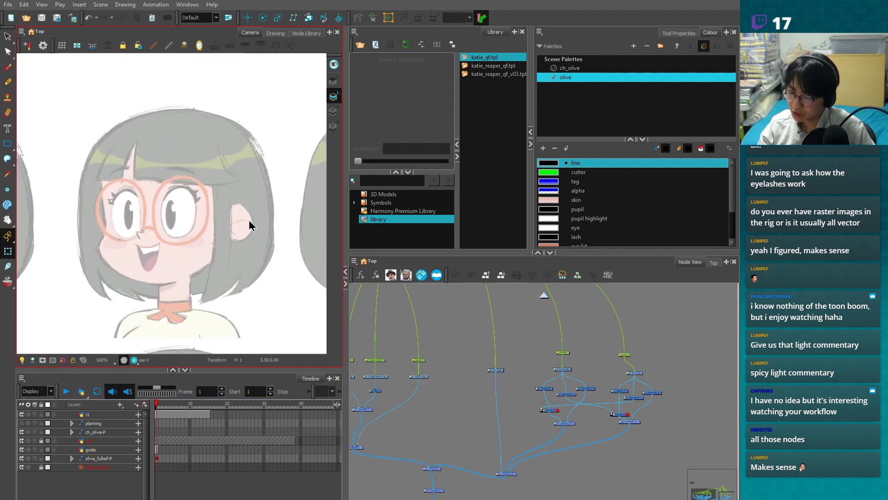
{"action": "left_click", "coordinate": [22, 441]}
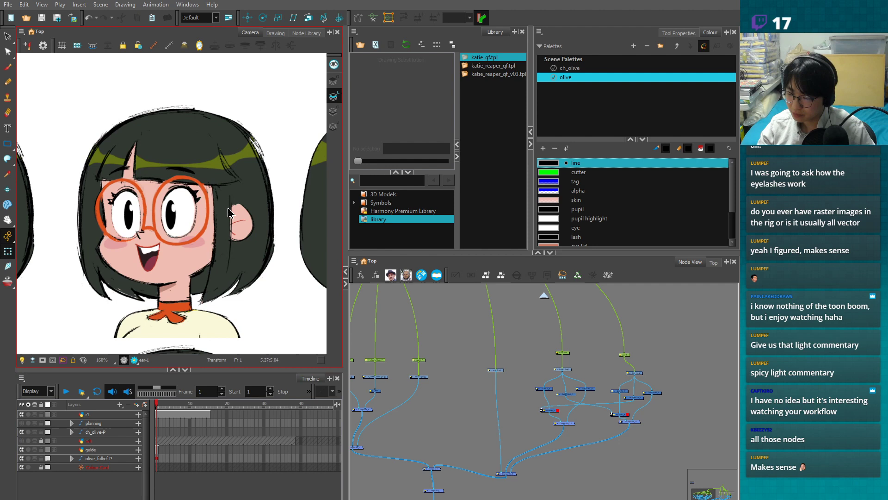
- Compare the ear on the smiling reference head with the ear outline drawn on the rig's head
{"action": "key", "text": "2"}
{"action": "key", "text": "2"}
{"action": "key", "text": "2"}
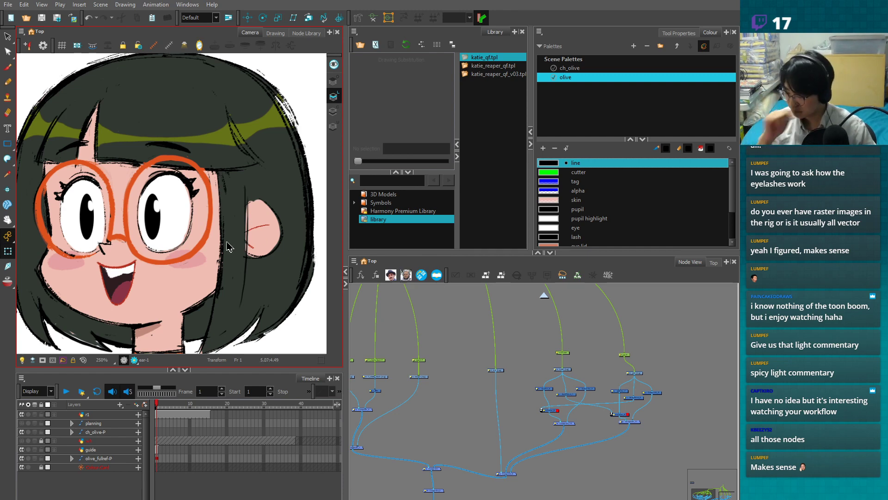
{"action": "key", "text": "1"}
{"action": "key", "text": "1"}
{"action": "left_click_drag", "start_coordinate": [121, 301], "coordinate": [262, 293]}
{"action": "key", "text": "2"}
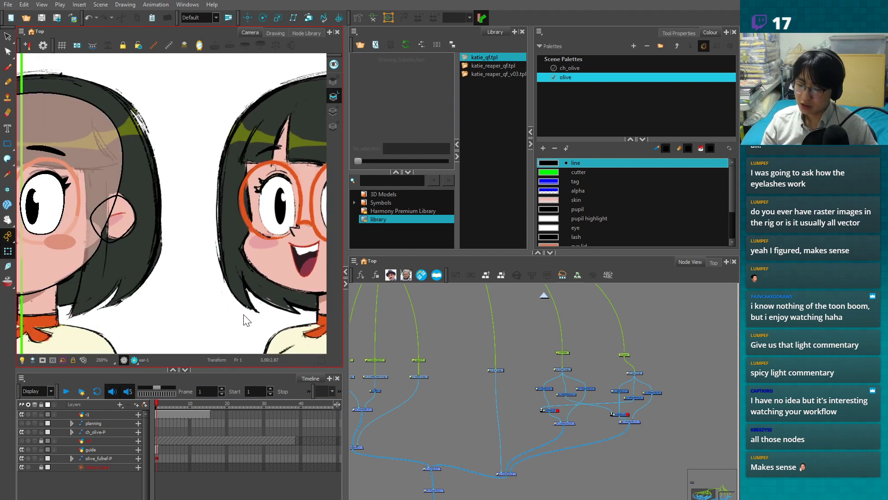
{"action": "key", "text": "1"}
{"action": "left_click_drag", "start_coordinate": [178, 305], "coordinate": [235, 304]}
{"action": "key", "text": "2"}
{"action": "key", "text": "2"}
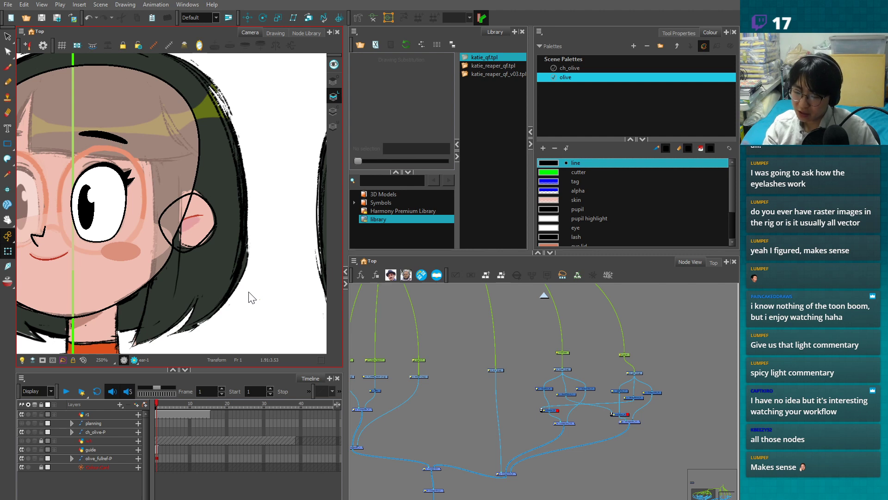
- Select the ear drawing and check its outline against the ear on the reference head
{"action": "scroll", "coordinate": [519, 373], "scroll_direction": "up", "scroll_amount": 3}
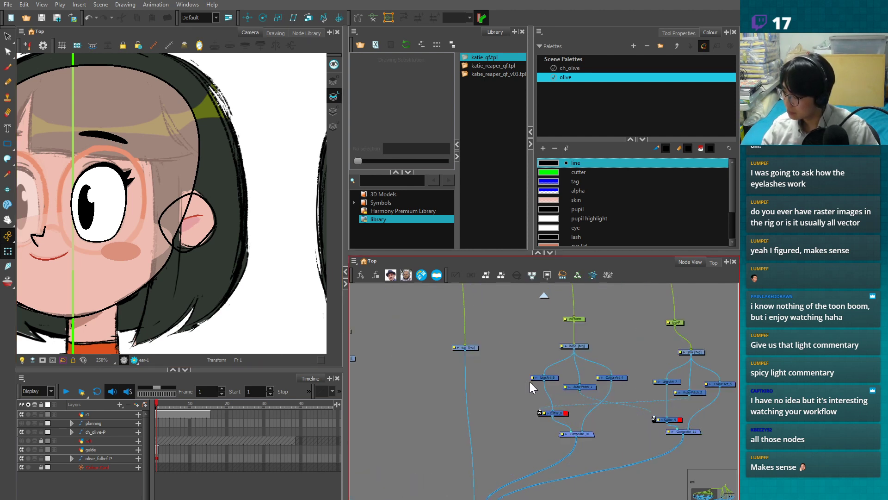
{"action": "left_click", "coordinate": [467, 348]}
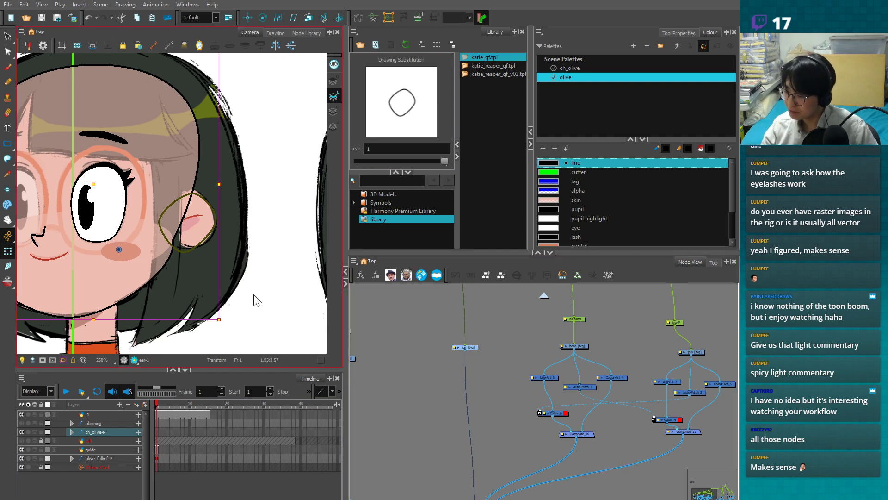
{"action": "key", "text": "alt+s"}
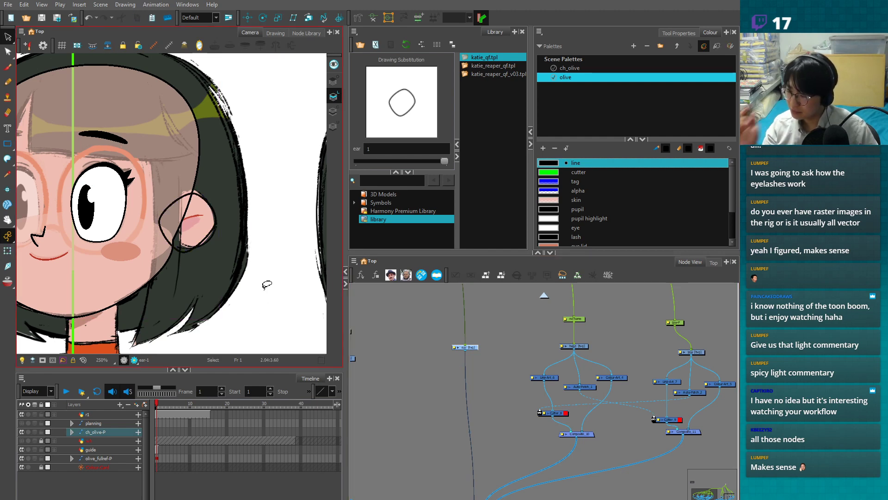
{"action": "scroll", "coordinate": [266, 284], "scroll_direction": "up", "scroll_amount": 2}
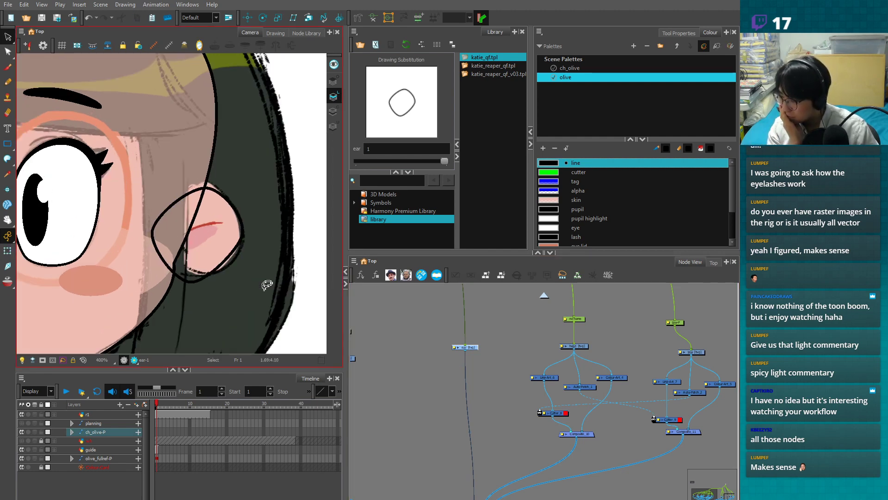
{"action": "scroll", "coordinate": [169, 206], "scroll_direction": "down", "scroll_amount": 1}
{"action": "left_click", "coordinate": [229, 216]}
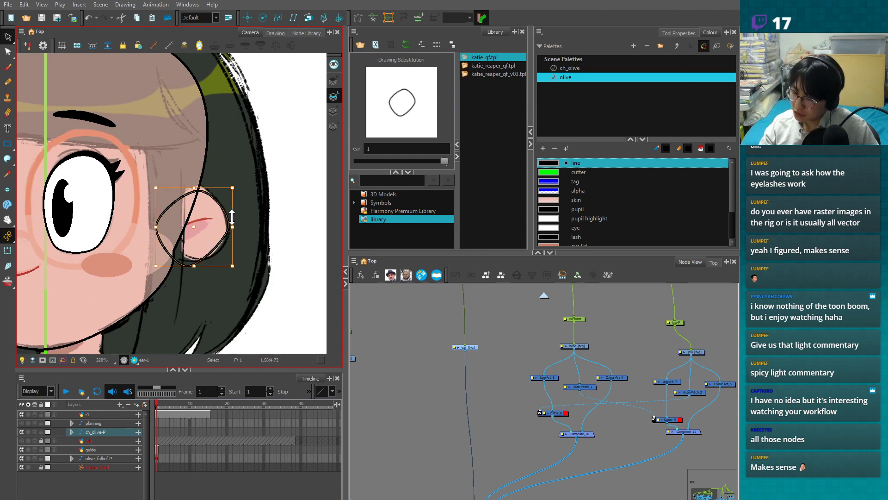
{"action": "left_click", "coordinate": [7, 252]}
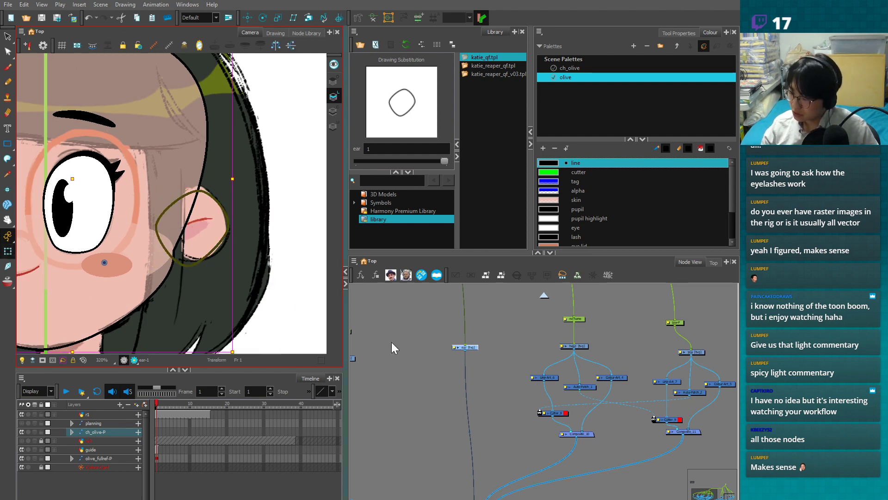
{"action": "left_click", "coordinate": [228, 222]}
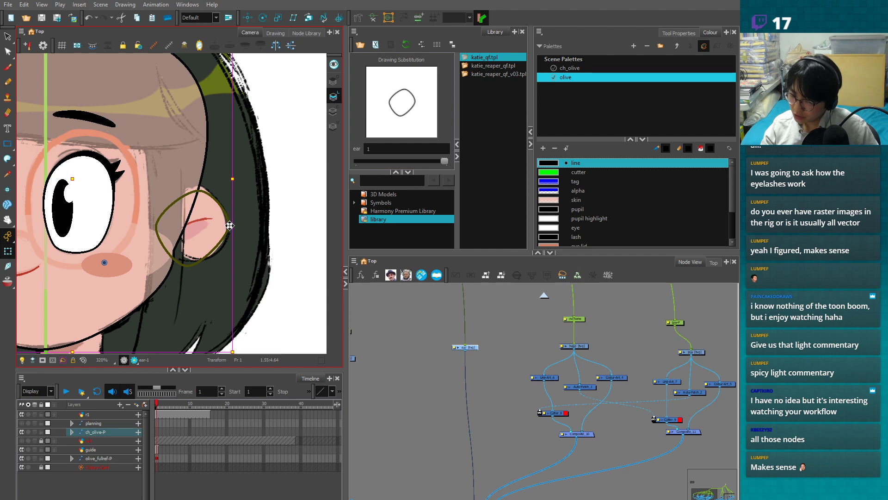
- Add a vector drawing layer named f_ear_inner
{"action": "left_click", "coordinate": [135, 404]}
{"action": "type", "text": "ea"}
{"action": "key", "text": "BackSpace"}
{"action": "key", "text": "BackSpace"}
{"action": "type", "text": "f_ear_i"}
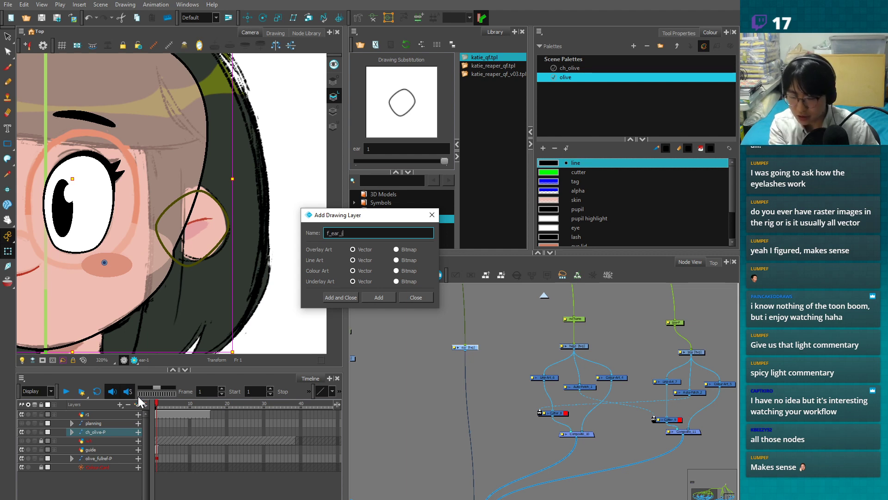
{"action": "type", "text": "nner"}
{"action": "left_click", "coordinate": [385, 296]}
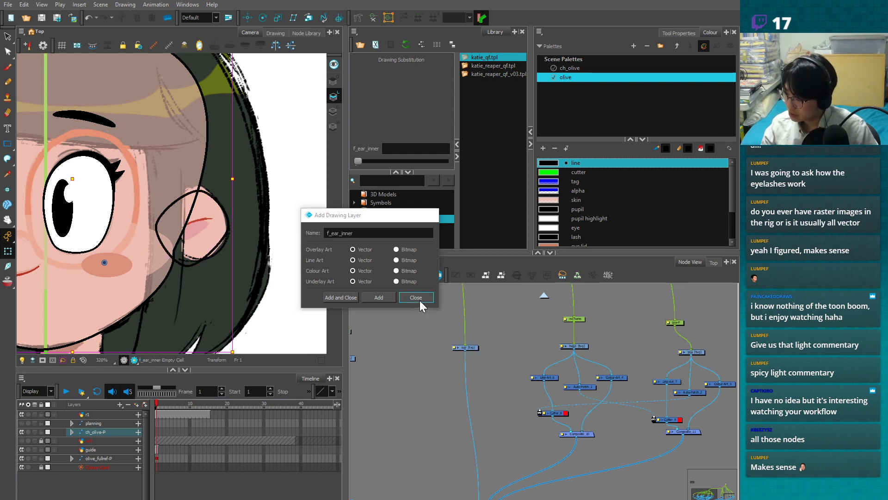
{"action": "left_click", "coordinate": [420, 299]}
- Cut the new f_ear_inner node and paste it beside the ear node in the head's node network
{"action": "key", "text": "o"}
{"action": "key", "text": "ctrl+x"}
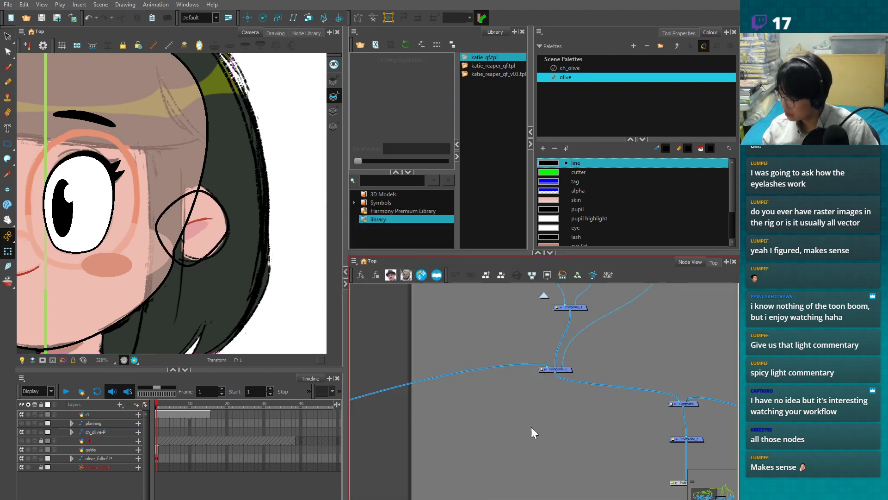
{"action": "left_click", "coordinate": [221, 231]}
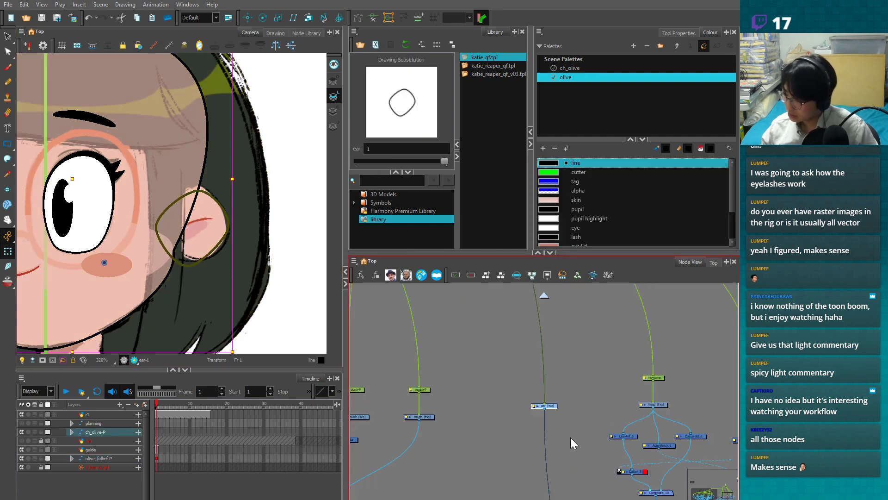
{"action": "left_click", "coordinate": [570, 439]}
{"action": "key", "text": "ctrl+v"}
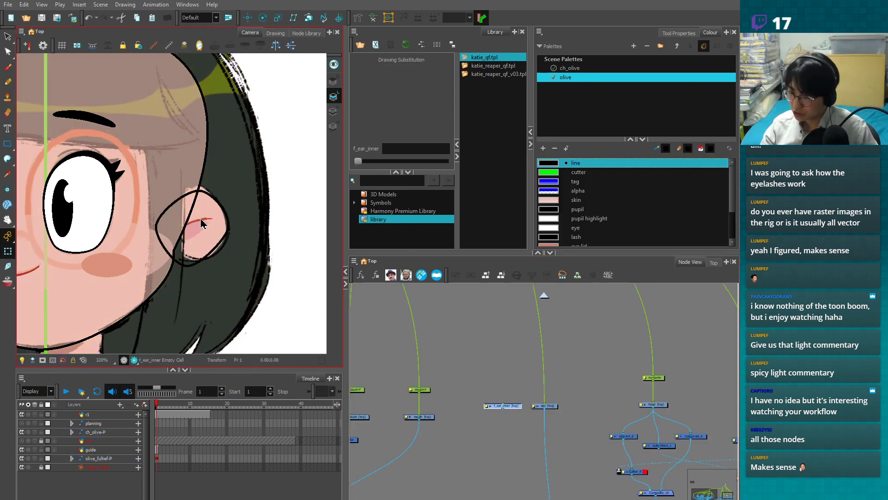
- Space out the ear nodes and the neighbouring head nodes to make room around f_ear_inner
{"action": "scroll", "coordinate": [193, 231], "scroll_direction": "up", "scroll_amount": 1}
{"action": "scroll", "coordinate": [193, 232], "scroll_direction": "up", "scroll_amount": 1}
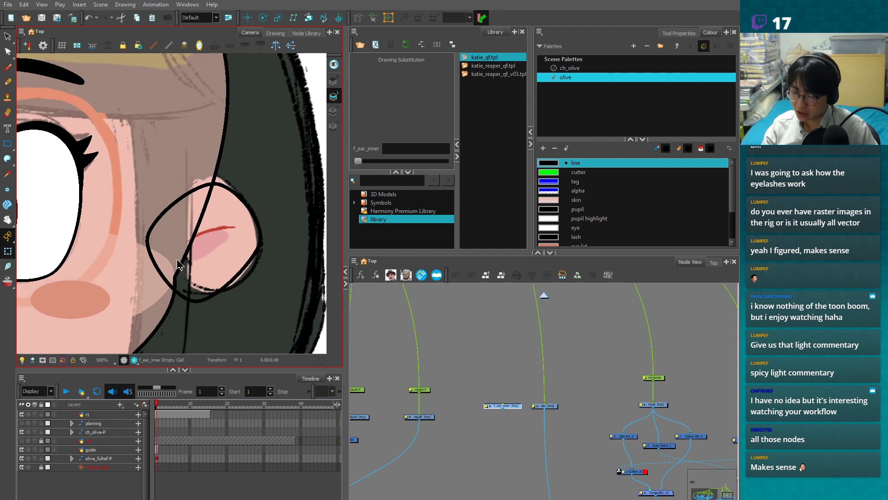
{"action": "mouse_move", "coordinate": [532, 412]}
{"action": "left_mouse_down"}
{"action": "mouse_move", "coordinate": [484, 401]}
{"action": "mouse_move", "coordinate": [527, 398]}
{"action": "left_mouse_up"}
{"action": "scroll", "coordinate": [555, 402], "scroll_direction": "down", "scroll_amount": 3}
{"action": "left_click_drag", "start_coordinate": [486, 357], "coordinate": [680, 463]}
{"action": "left_click_drag", "start_coordinate": [658, 421], "coordinate": [660, 428]}
{"action": "left_click", "coordinate": [645, 418]}
{"action": "scroll", "coordinate": [534, 409], "scroll_direction": "up", "scroll_amount": 2}
{"action": "left_click_drag", "start_coordinate": [534, 410], "coordinate": [531, 407]}
{"action": "left_click", "coordinate": [549, 410]}
{"action": "scroll", "coordinate": [544, 404], "scroll_direction": "up", "scroll_amount": 1}
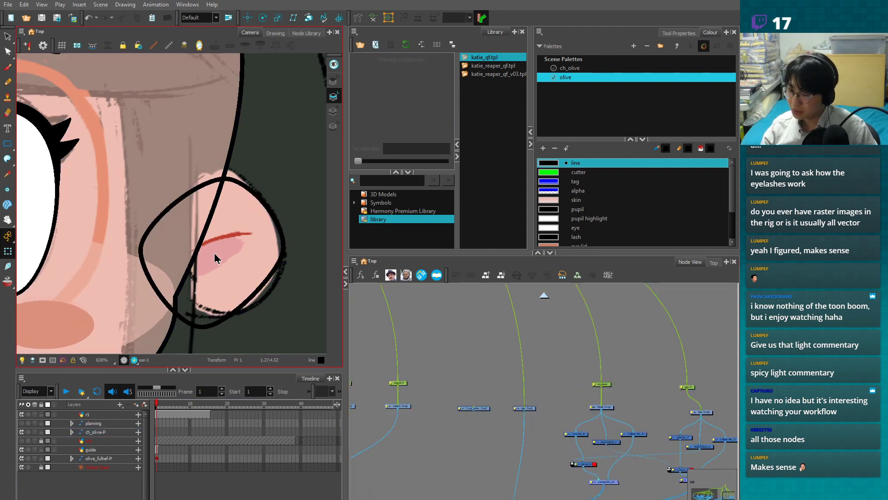
- Try to brush the inner ear line over the fold of the reference ear
{"action": "left_click", "coordinate": [232, 236]}
{"action": "left_click", "coordinate": [255, 236]}
{"action": "key", "text": "alt+b"}
{"action": "mouse_move", "coordinate": [187, 263]}
{"action": "left_mouse_down"}
{"action": "mouse_move", "coordinate": [190, 236]}
{"action": "mouse_move", "coordinate": [242, 226]}
{"action": "left_mouse_up"}
{"action": "key", "text": "ctrl+z"}
{"action": "mouse_move", "coordinate": [189, 263]}
{"action": "left_mouse_down"}
{"action": "mouse_move", "coordinate": [183, 239]}
{"action": "mouse_move", "coordinate": [239, 227]}
{"action": "left_mouse_up"}
{"action": "key", "text": "ctrl+z"}
{"action": "key", "text": "shift+t"}
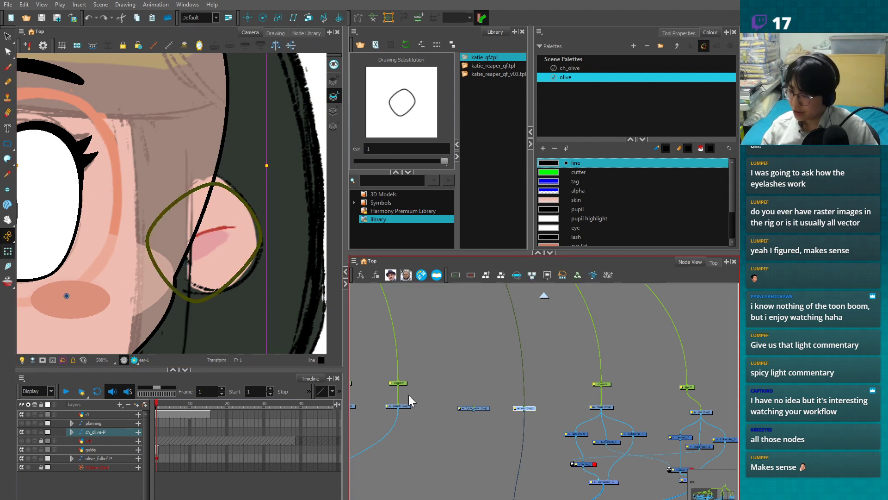
- Add a parent peg to both the f_ear_inner and the ear drawings and tidy their placement
{"action": "left_click", "coordinate": [475, 408]}
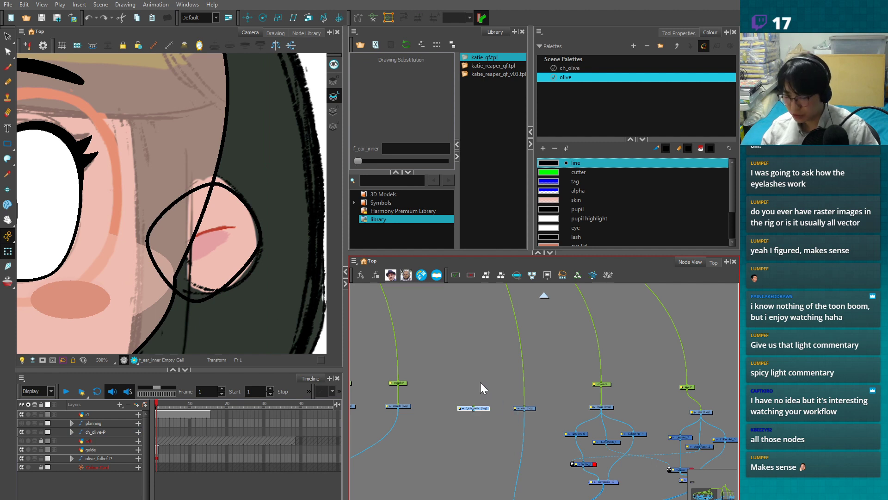
{"action": "key", "text": "ctrl+p"}
{"action": "left_click", "coordinate": [523, 408]}
{"action": "key", "text": "ctrl+p"}
{"action": "left_click_drag", "start_coordinate": [525, 384], "coordinate": [529, 385], "text": "alt"}
{"action": "left_click_drag", "start_coordinate": [557, 426], "coordinate": [536, 393]}
{"action": "left_click", "coordinate": [531, 444]}
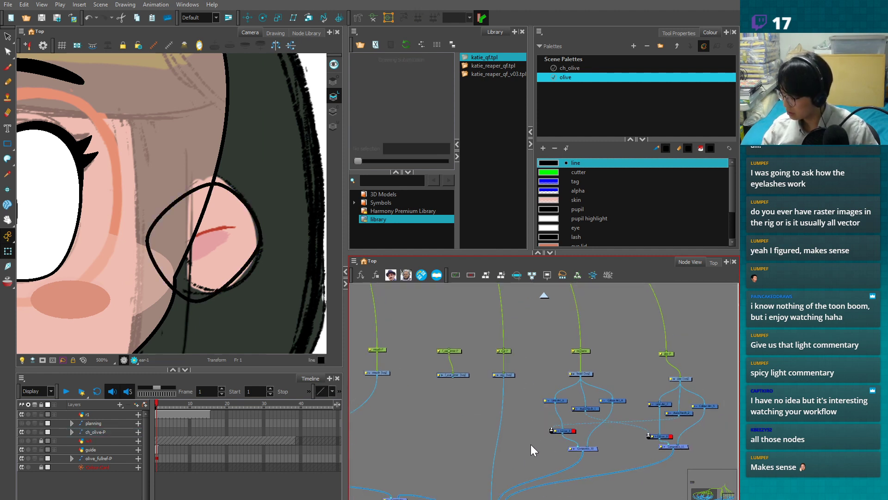
- Duplicate the head's composite node and insert it into the connection below the ear drawing
{"action": "left_click", "coordinate": [586, 449]}
{"action": "key", "text": "ctrl+c"}
{"action": "key", "text": "ctrl+v"}
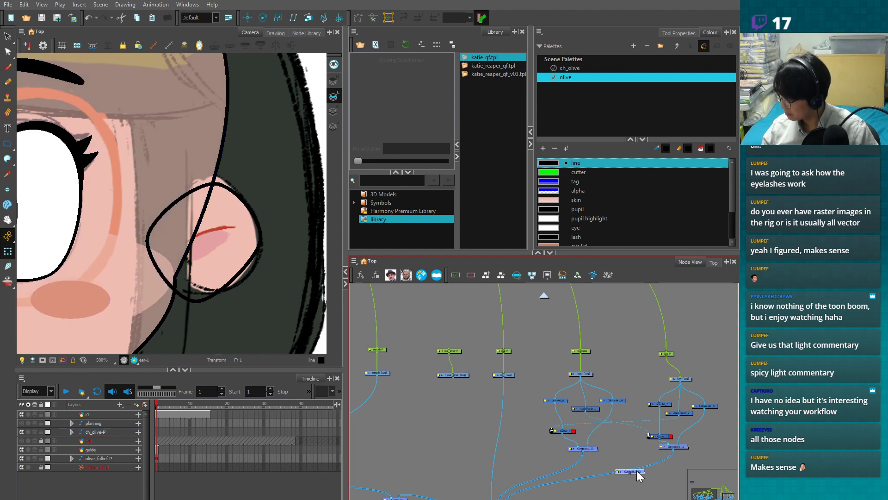
{"action": "mouse_move", "coordinate": [488, 426]}
{"action": "left_mouse_down"}
{"action": "mouse_move", "coordinate": [491, 498]}
{"action": "mouse_move", "coordinate": [501, 431]}
{"action": "left_mouse_up"}
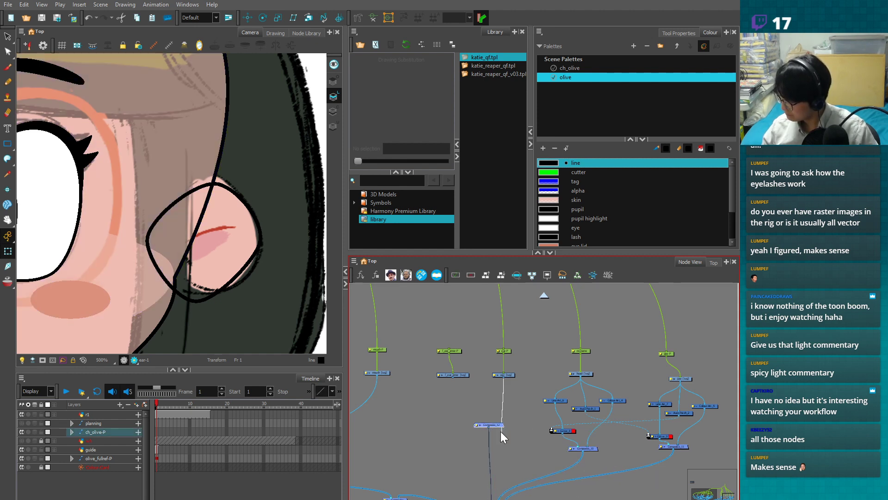
{"action": "left_click", "coordinate": [514, 433]}
- Copy the Overlay-Layer, Line-Art and Colour-Art nodes from the template backdrop and paste them below the ear drawing
{"action": "scroll", "coordinate": [509, 405], "scroll_direction": "up", "scroll_amount": 1}
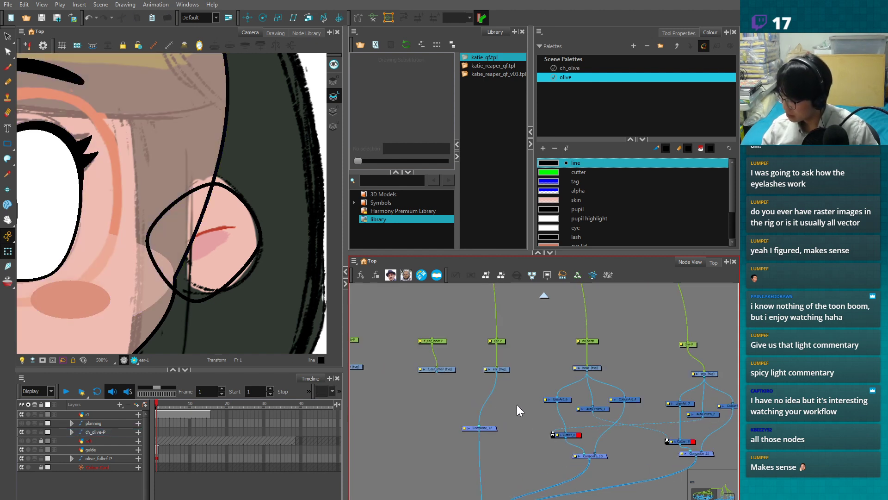
{"action": "scroll", "coordinate": [574, 416], "scroll_direction": "down", "scroll_amount": 2}
{"action": "scroll", "coordinate": [536, 408], "scroll_direction": "down", "scroll_amount": 3}
{"action": "left_click_drag", "start_coordinate": [484, 401], "coordinate": [563, 487]}
{"action": "left_click_drag", "start_coordinate": [433, 416], "coordinate": [572, 412]}
{"action": "scroll", "coordinate": [572, 412], "scroll_direction": "up", "scroll_amount": 3}
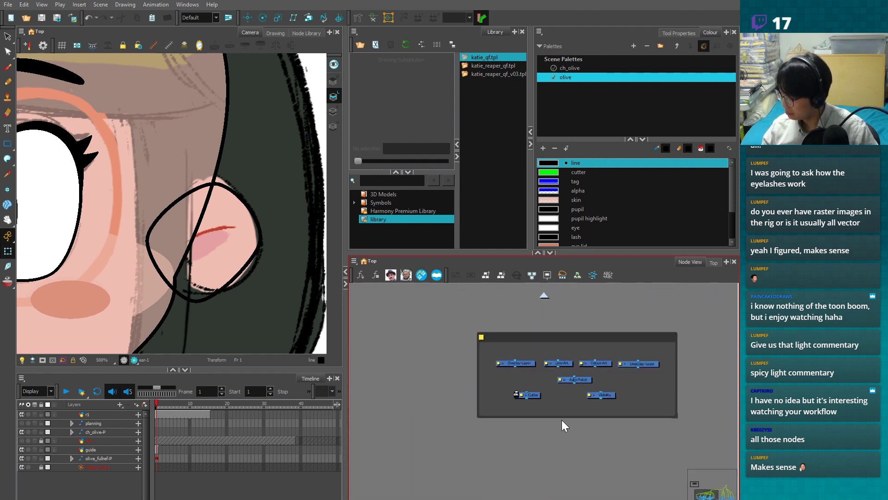
{"action": "key", "text": "ctrl+v"}
{"action": "scroll", "coordinate": [688, 460], "scroll_direction": "down", "scroll_amount": 4}
{"action": "left_click_drag", "start_coordinate": [681, 420], "coordinate": [631, 429]}
{"action": "left_click_drag", "start_coordinate": [631, 429], "coordinate": [365, 320]}
{"action": "left_click_drag", "start_coordinate": [364, 320], "coordinate": [473, 395]}
{"action": "scroll", "coordinate": [440, 387], "scroll_direction": "up", "scroll_amount": 5}
{"action": "left_click", "coordinate": [506, 401]}
- Move the head and jaw node groups away from the ear and line up the Line-Art node between ear and composite
{"action": "scroll", "coordinate": [506, 401], "scroll_direction": "down", "scroll_amount": 5}
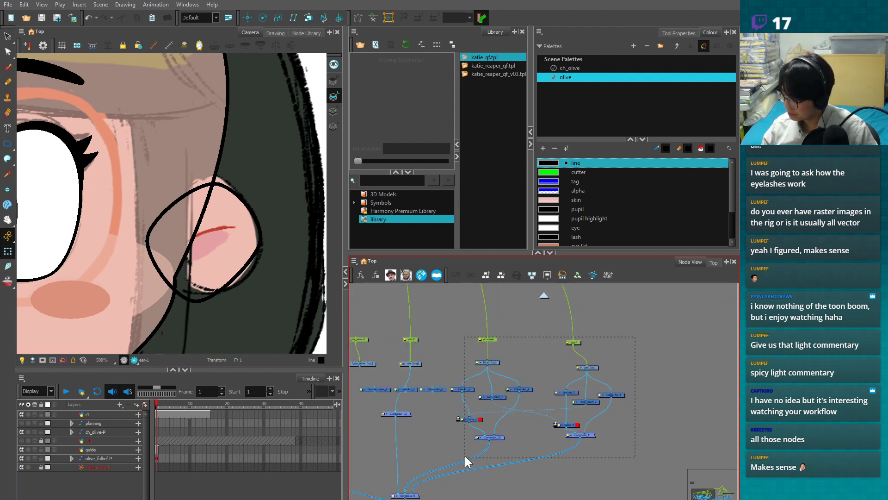
{"action": "left_click", "coordinate": [487, 363]}
{"action": "left_click", "coordinate": [448, 411]}
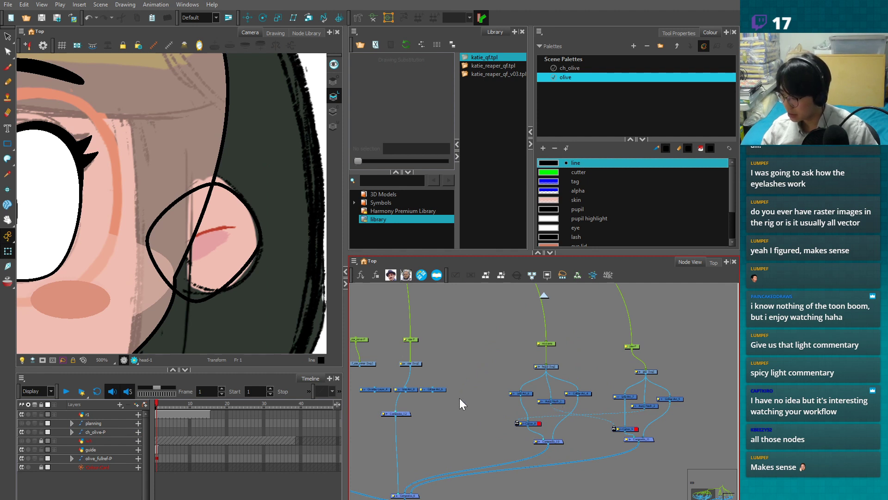
{"action": "scroll", "coordinate": [460, 397], "scroll_direction": "up", "scroll_amount": 1}
{"action": "left_click_drag", "start_coordinate": [459, 398], "coordinate": [509, 393]}
{"action": "left_click_drag", "start_coordinate": [442, 411], "coordinate": [460, 420]}
{"action": "left_click_drag", "start_coordinate": [451, 386], "coordinate": [456, 387]}
- Rename the ear drawing and its peg by replacing "ear" with "f_ear" in their names
{"action": "left_click", "coordinate": [453, 354]}
{"action": "left_click", "coordinate": [392, 276]}
{"action": "type", "text": "ear"}
{"action": "key", "text": "Tab"}
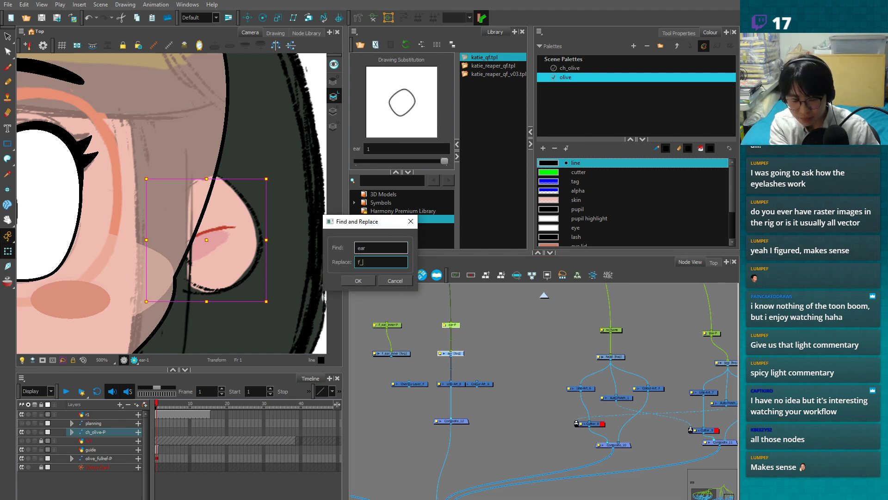
{"action": "left_click", "coordinate": [370, 278]}
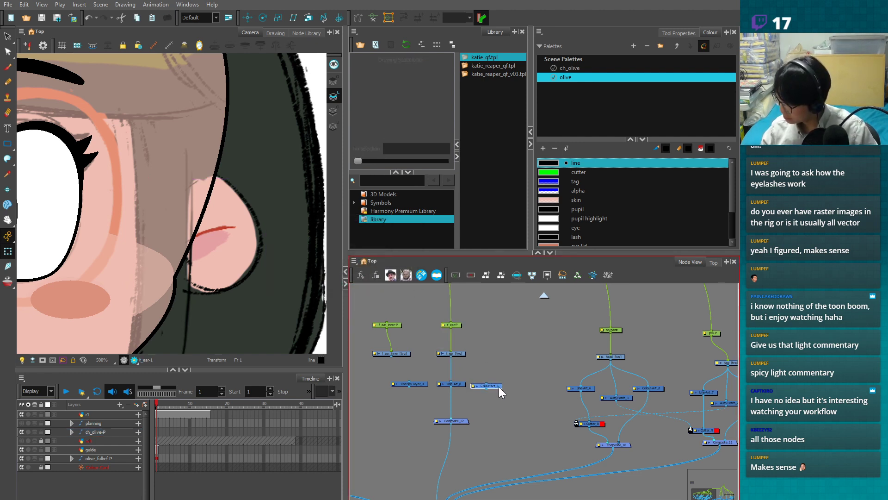
- Wire the Colour-Art node between f_ear and its composite, and connect f_ear to the Overlay-Layer node
{"action": "left_click_drag", "start_coordinate": [481, 389], "coordinate": [473, 415]}
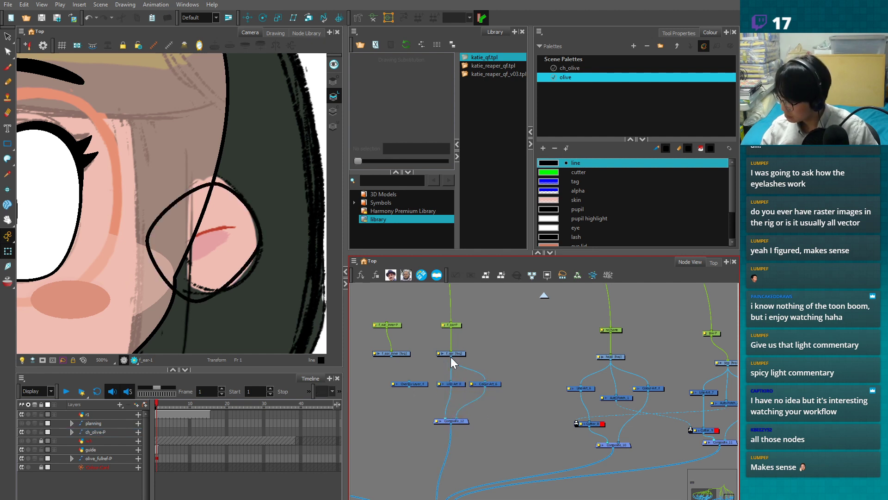
{"action": "left_click_drag", "start_coordinate": [445, 365], "coordinate": [428, 379]}
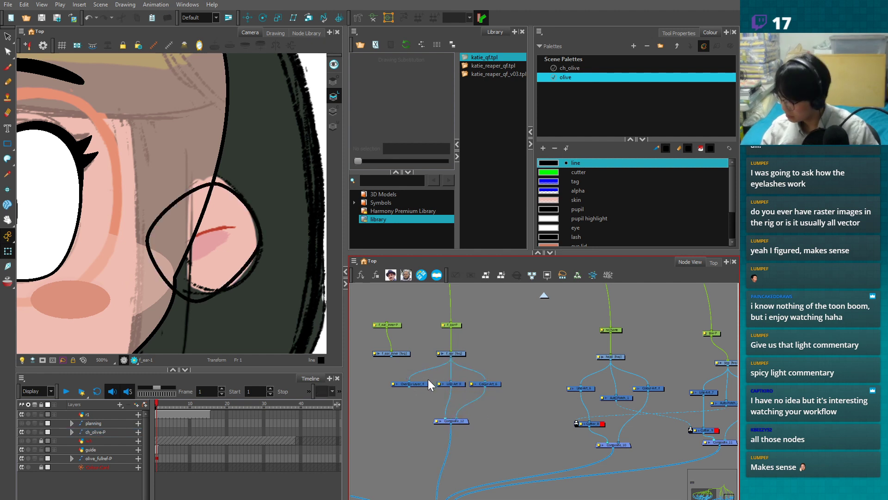
- Choose the skin colour for the f_ear drawing and turn on the light table to fade the other layers
{"action": "left_click", "coordinate": [463, 353]}
{"action": "key", "text": "alt+s"}
{"action": "left_click", "coordinate": [588, 199]}
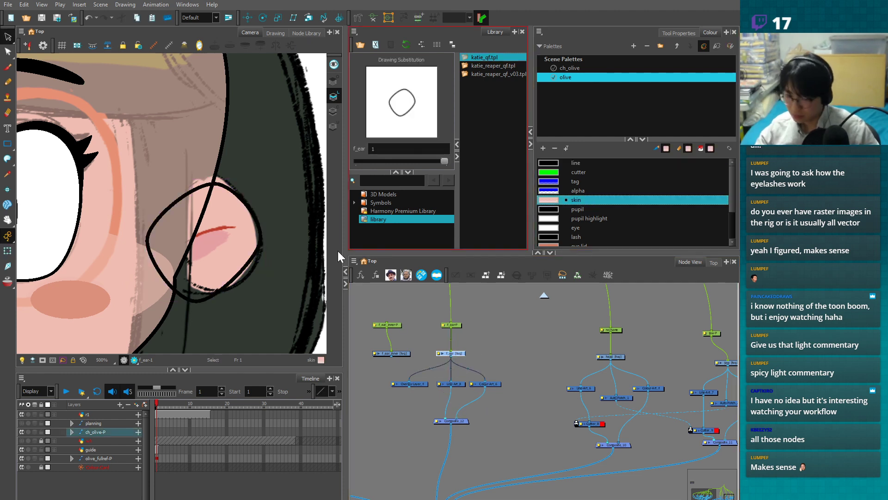
{"action": "key", "text": "alt+i"}
{"action": "key", "text": "alt+s"}
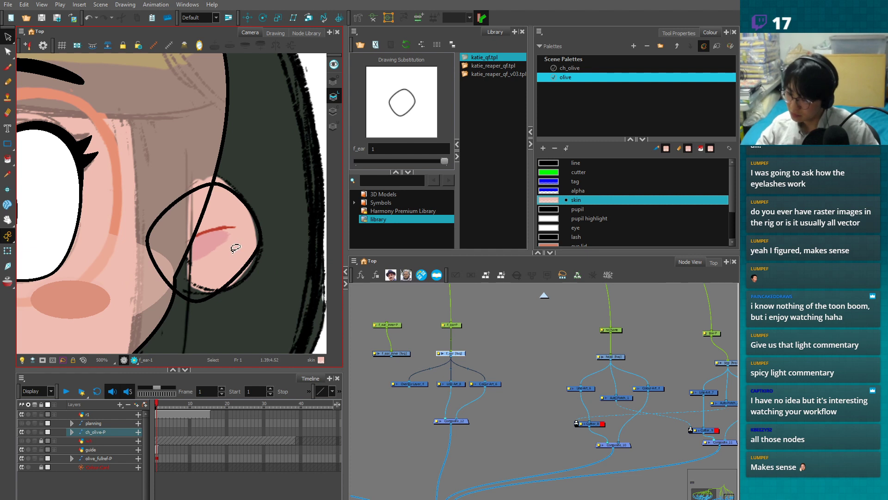
{"action": "left_click", "coordinate": [31, 359]}
{"action": "left_click", "coordinate": [24, 360]}
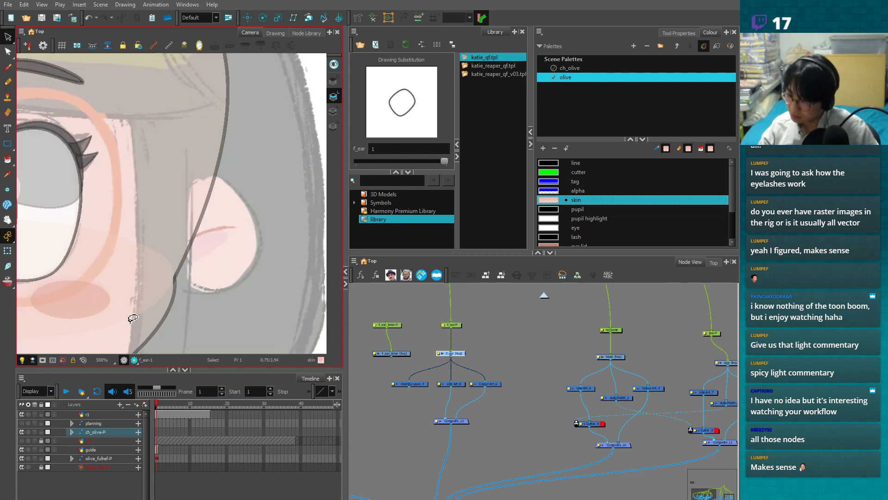
- Create a skin-coloured fill of the ear shape from its outline on the colour art layer
{"action": "left_click", "coordinate": [333, 112]}
{"action": "left_click", "coordinate": [333, 97]}
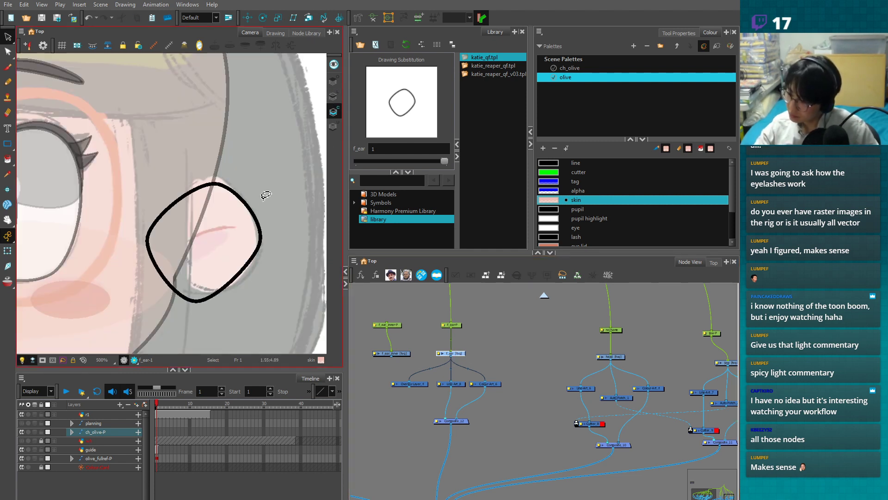
{"action": "left_click", "coordinate": [256, 209]}
{"action": "key", "text": "l"}
{"action": "key", "text": "l"}
{"action": "key", "text": "l"}
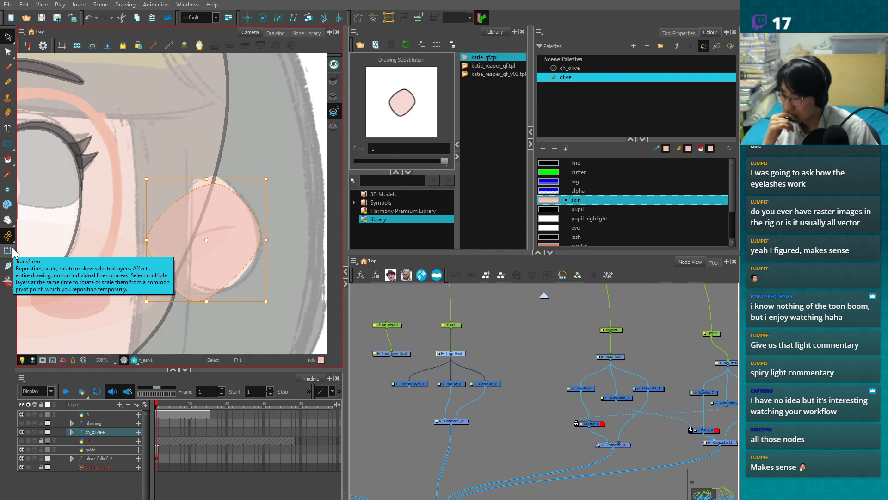
{"action": "left_click", "coordinate": [409, 296]}
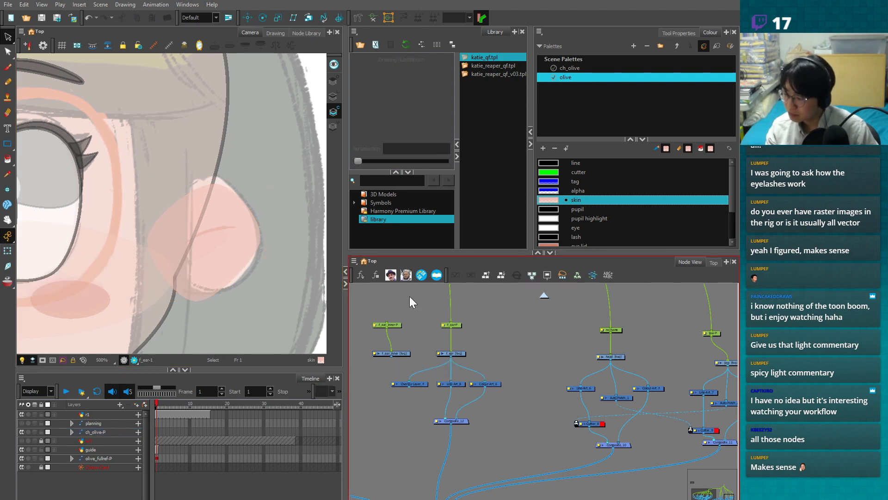
- Make the skin swatch of the olive palette fully opaque
{"action": "left_click", "coordinate": [7, 251]}
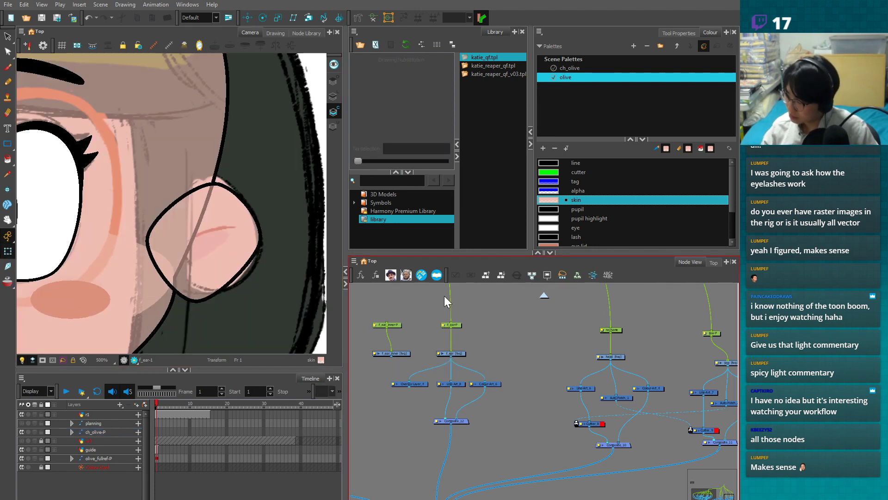
{"action": "double_click", "coordinate": [549, 200]}
{"action": "left_click_drag", "start_coordinate": [318, 250], "coordinate": [337, 248]}
{"action": "left_click", "coordinate": [481, 128]}
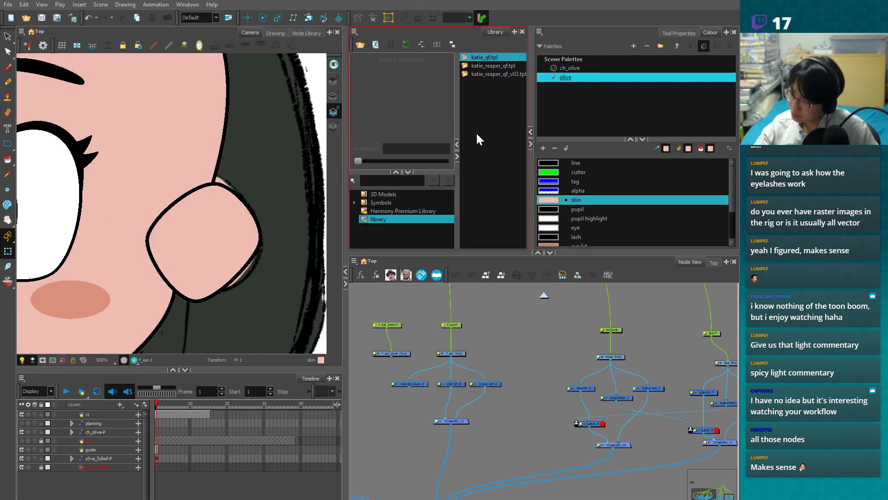
- Duplicate the head's Cutter node and insert it between f_ear's Line-Art node and its composite
{"action": "left_click_drag", "start_coordinate": [478, 418], "coordinate": [444, 421]}
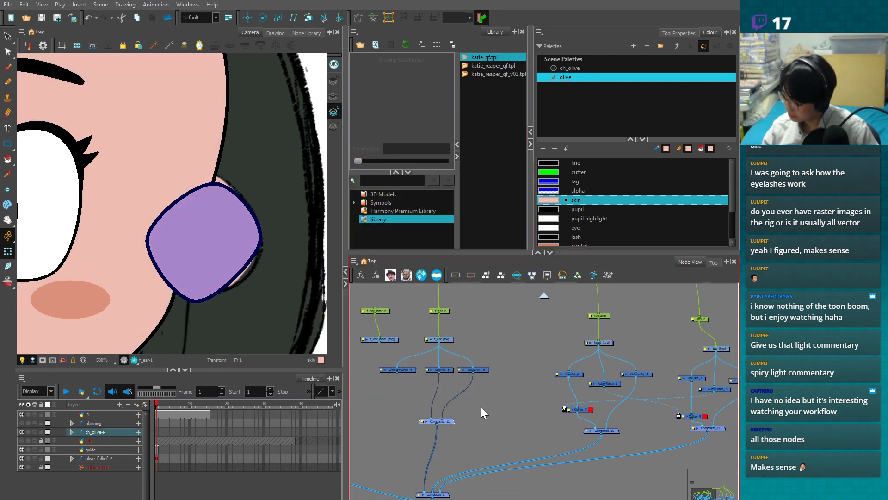
{"action": "left_click", "coordinate": [586, 409]}
{"action": "key", "text": "ctrl+c"}
{"action": "key", "text": "ctrl+v"}
{"action": "left_click_drag", "start_coordinate": [661, 437], "coordinate": [437, 401]}
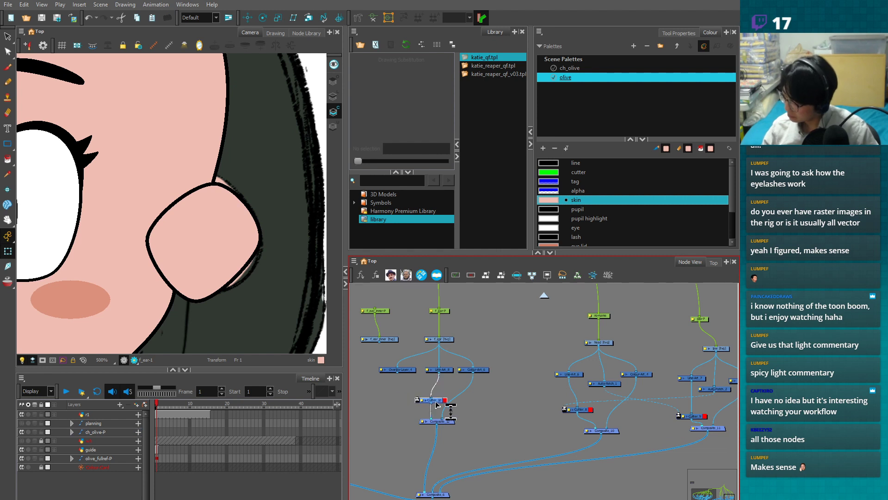
{"action": "left_click", "coordinate": [546, 432]}
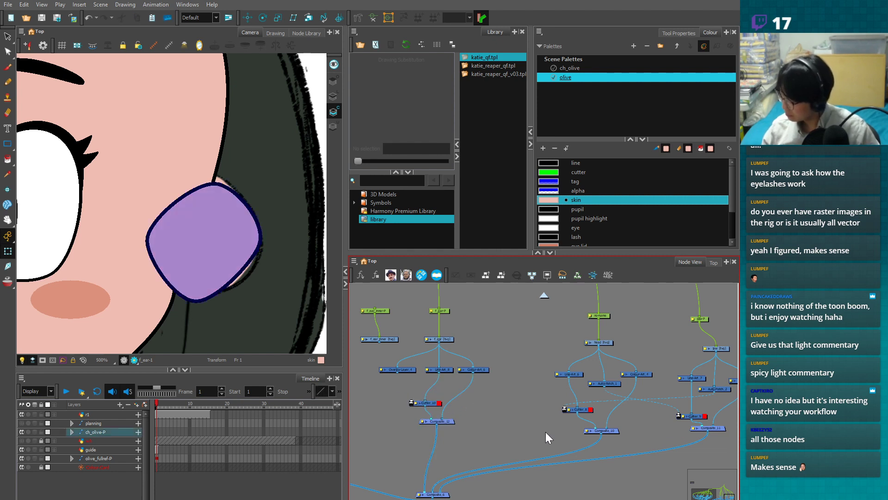
- Add a composite node that combines the head and jaw, and connect it as the matte of the ear's Cutter
{"action": "scroll", "coordinate": [540, 406], "scroll_direction": "down", "scroll_amount": 2}
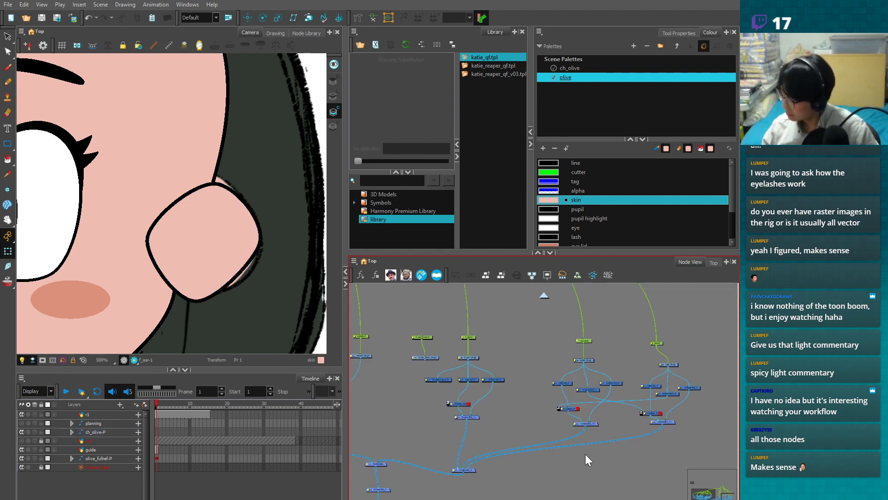
{"action": "left_click", "coordinate": [465, 402]}
{"action": "left_click_drag", "start_coordinate": [465, 404], "coordinate": [584, 440]}
{"action": "left_click", "coordinate": [478, 423]}
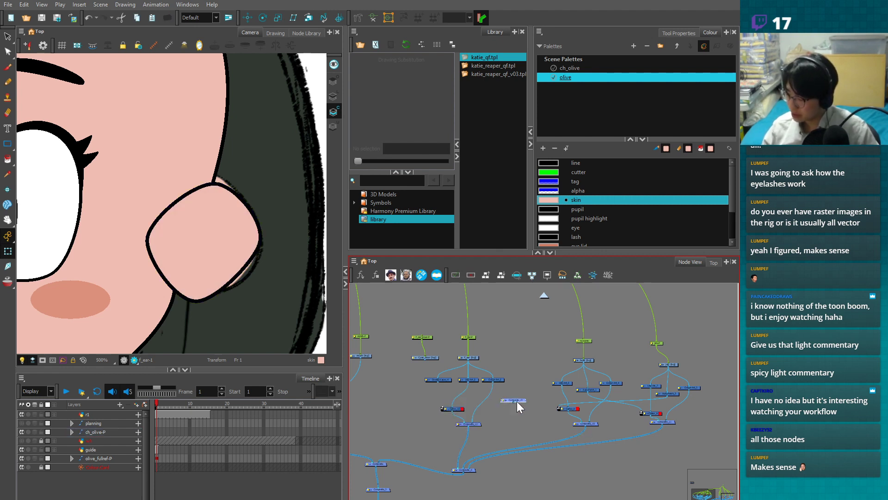
{"action": "scroll", "coordinate": [516, 401], "scroll_direction": "up", "scroll_amount": 2}
{"action": "left_click_drag", "start_coordinate": [501, 401], "coordinate": [492, 447]}
{"action": "scroll", "coordinate": [559, 410], "scroll_direction": "up", "scroll_amount": 1}
{"action": "left_click_drag", "start_coordinate": [571, 416], "coordinate": [457, 431]}
{"action": "left_click_drag", "start_coordinate": [699, 421], "coordinate": [459, 422]}
- Check how the ear's outline joins the head and jaw against the reference drawing
{"action": "left_click", "coordinate": [227, 243]}
{"action": "scroll", "coordinate": [234, 256], "scroll_direction": "down", "scroll_amount": 2}
{"action": "mouse_move", "coordinate": [211, 229]}
{"action": "left_mouse_down"}
{"action": "mouse_move", "coordinate": [204, 231]}
{"action": "mouse_move", "coordinate": [218, 188]}
{"action": "mouse_move", "coordinate": [180, 234]}
{"action": "mouse_move", "coordinate": [211, 231]}
{"action": "mouse_move", "coordinate": [211, 216]}
{"action": "left_mouse_up"}
{"action": "scroll", "coordinate": [213, 220], "scroll_direction": "down", "scroll_amount": 2}
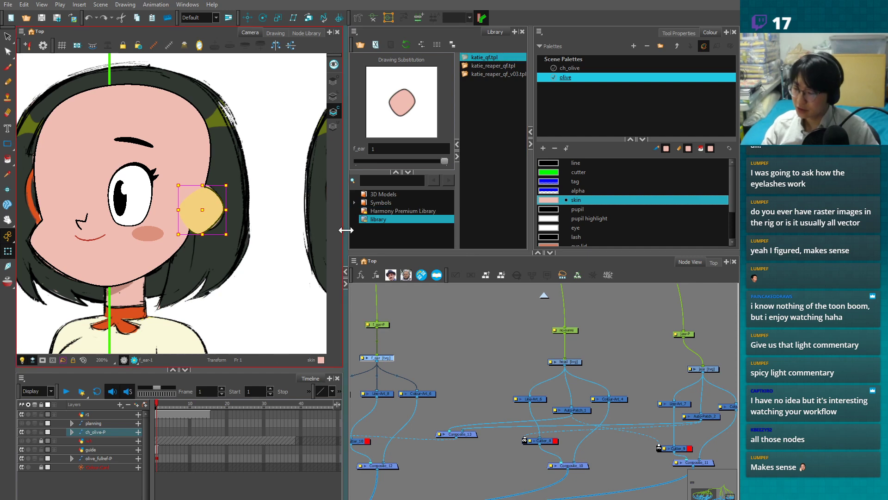
{"action": "left_click", "coordinate": [272, 277]}
{"action": "scroll", "coordinate": [262, 281], "scroll_direction": "up", "scroll_amount": 2}
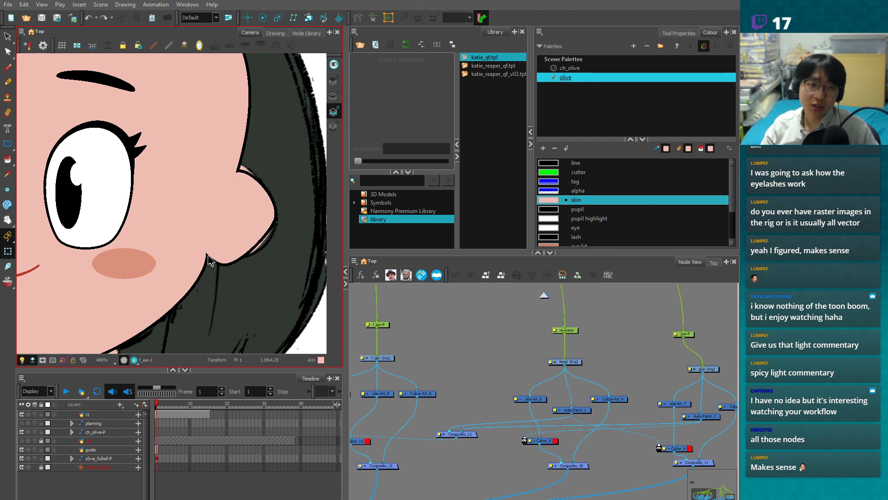
- Select the f_ear outline and skin fill together, shift them slightly down and adjust their size to fit the sketch
{"action": "left_click", "coordinate": [252, 179]}
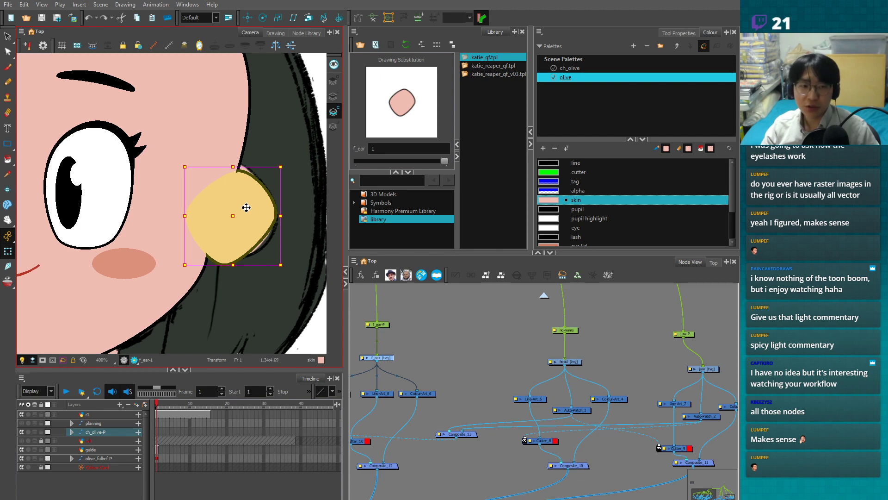
{"action": "key", "text": "alt+s"}
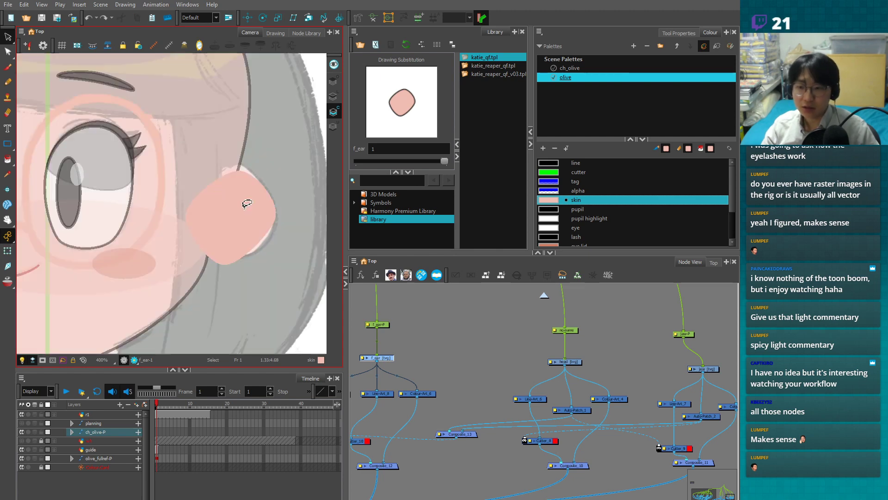
{"action": "left_click", "coordinate": [334, 98]}
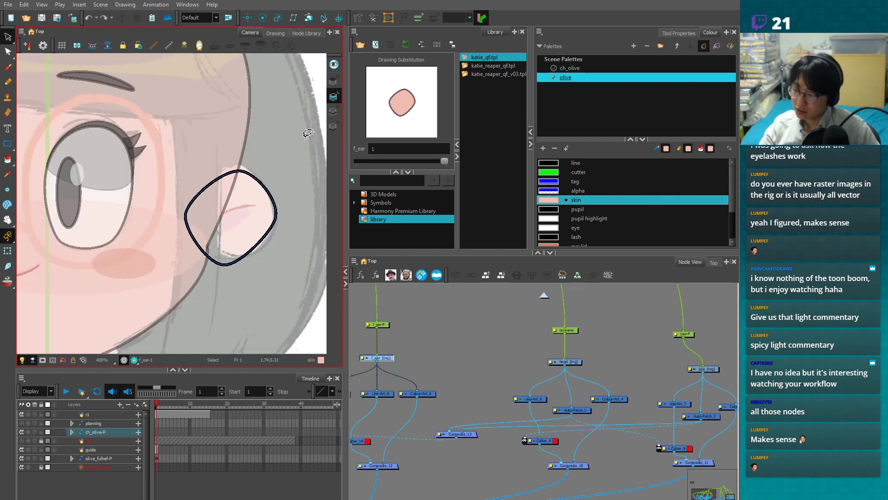
{"action": "key", "text": "2"}
{"action": "key", "text": "2"}
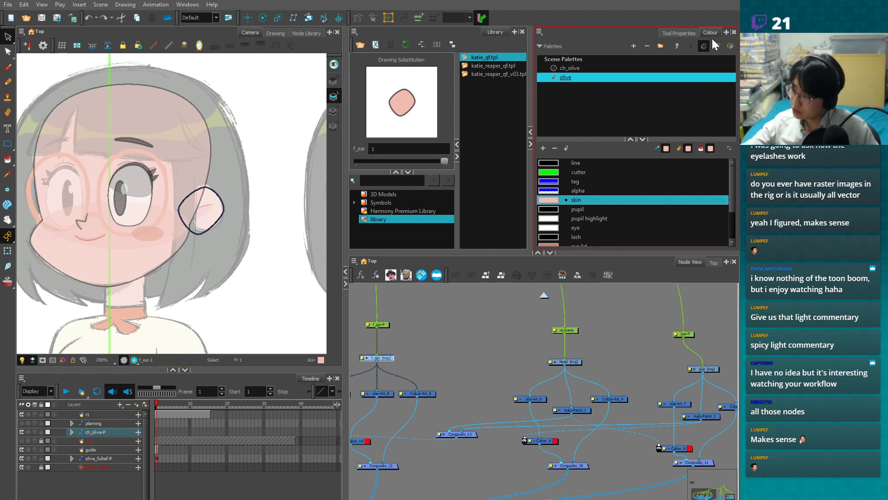
{"action": "left_click", "coordinate": [334, 66]}
{"action": "mouse_move", "coordinate": [244, 164]}
{"action": "left_mouse_down"}
{"action": "mouse_move", "coordinate": [249, 221]}
{"action": "mouse_move", "coordinate": [223, 222]}
{"action": "mouse_move", "coordinate": [231, 246]}
{"action": "left_mouse_up"}
{"action": "key", "text": "2"}
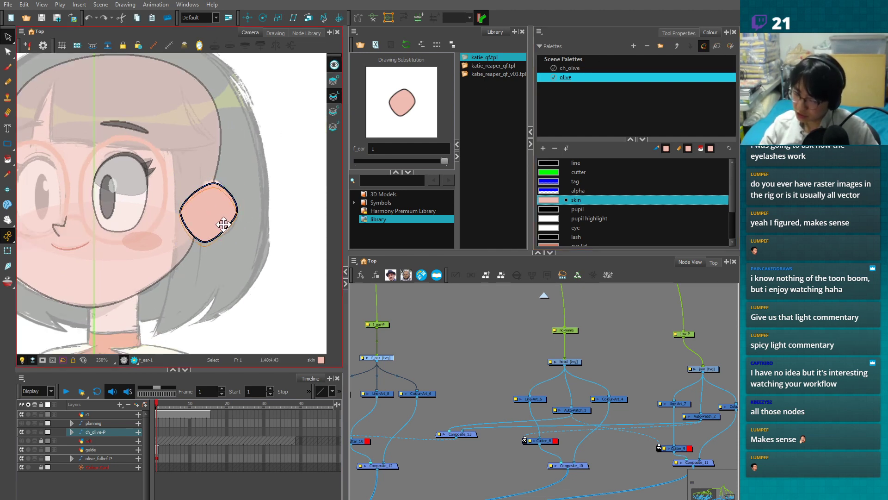
{"action": "left_click_drag", "start_coordinate": [238, 185], "coordinate": [237, 186]}
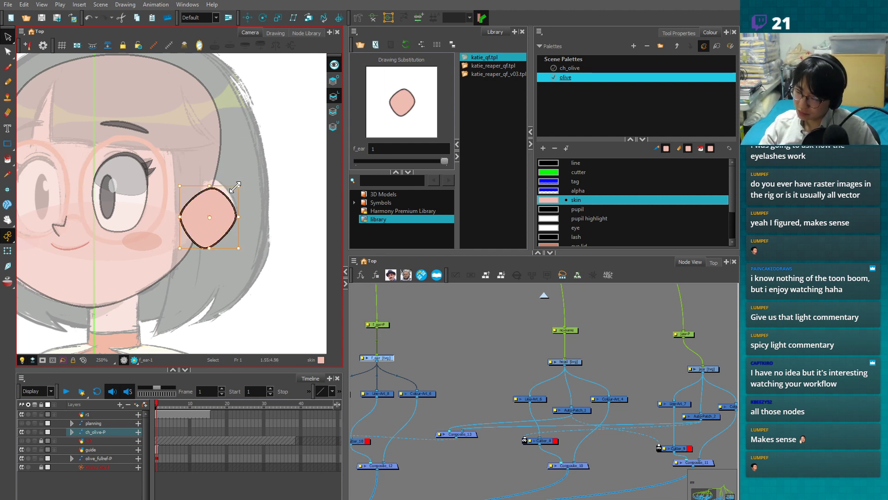
- Inspect the ear's outer contour points in the Contour Editor and compare the ear with the rest of the face
{"action": "left_click", "coordinate": [270, 197]}
{"action": "key", "text": "1"}
{"action": "key", "text": "2"}
{"action": "key", "text": "1"}
{"action": "key", "text": "2"}
{"action": "key", "text": "2"}
{"action": "key", "text": "alt+q"}
{"action": "left_click", "coordinate": [252, 240]}
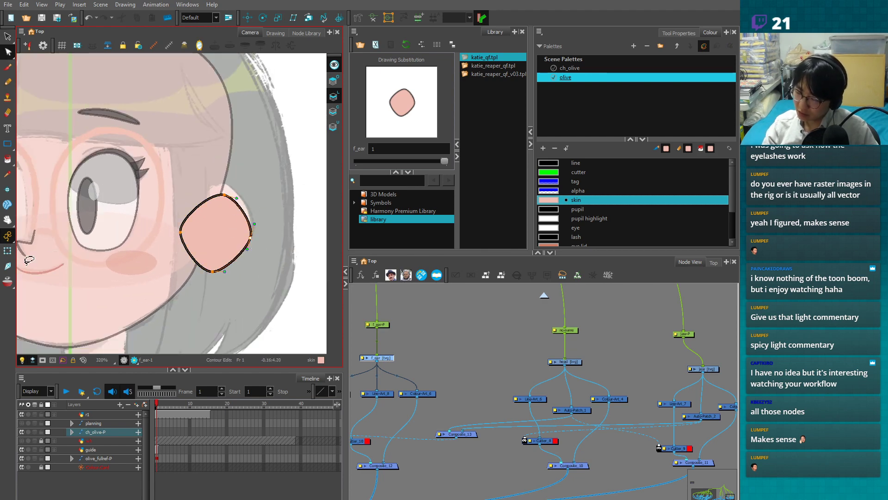
{"action": "left_click", "coordinate": [8, 250]}
{"action": "left_click", "coordinate": [299, 298]}
{"action": "key", "text": "1"}
{"action": "key", "text": "1"}
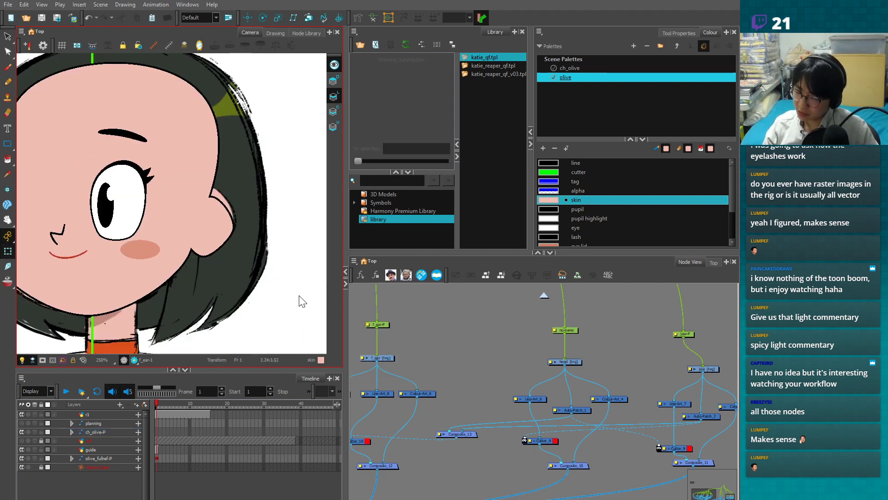
{"action": "key", "text": "2"}
{"action": "key", "text": "2"}
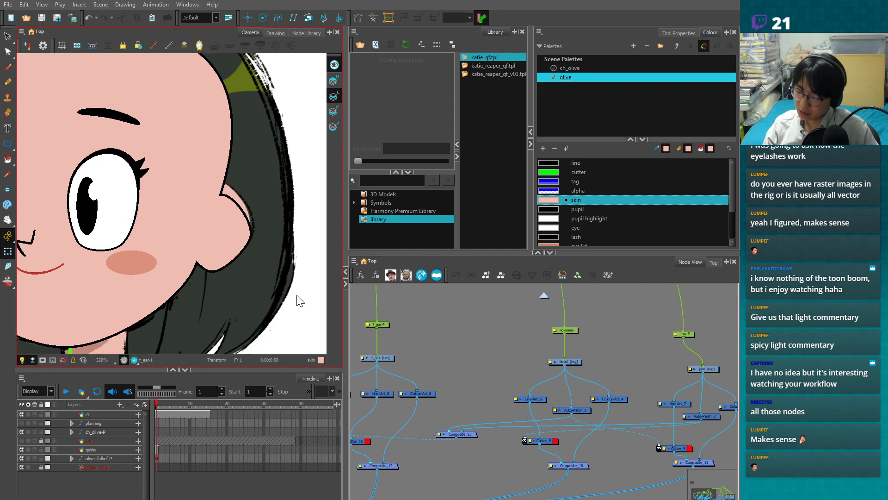
- Copy the ear outline from the line art layer of f_ear into its overlay layer
{"action": "left_click", "coordinate": [230, 236]}
{"action": "key", "text": "alt+s"}
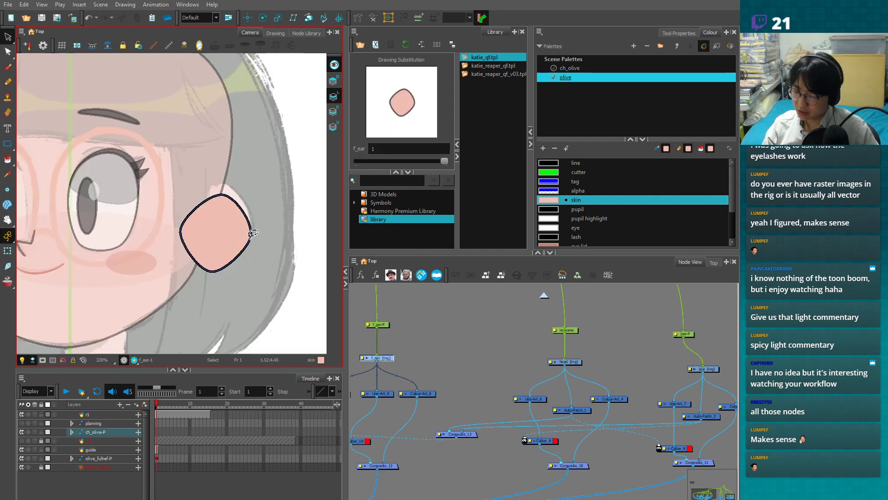
{"action": "left_click", "coordinate": [338, 67]}
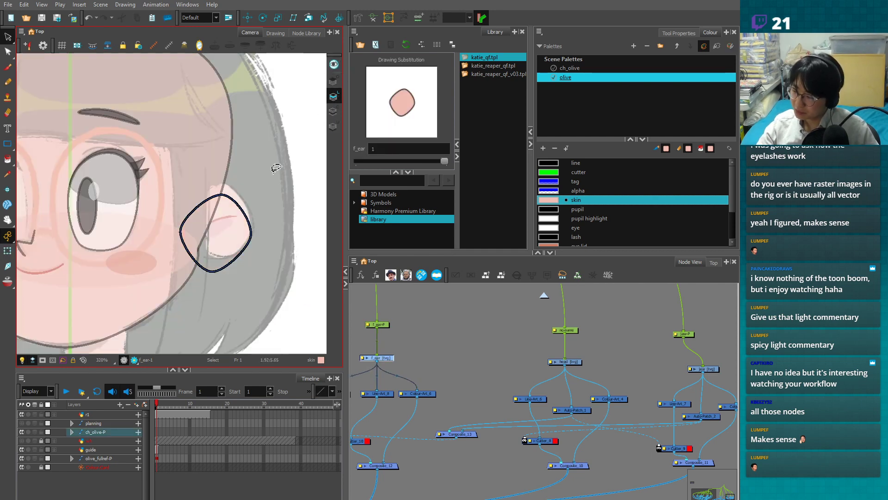
{"action": "key", "text": "ctrl+a"}
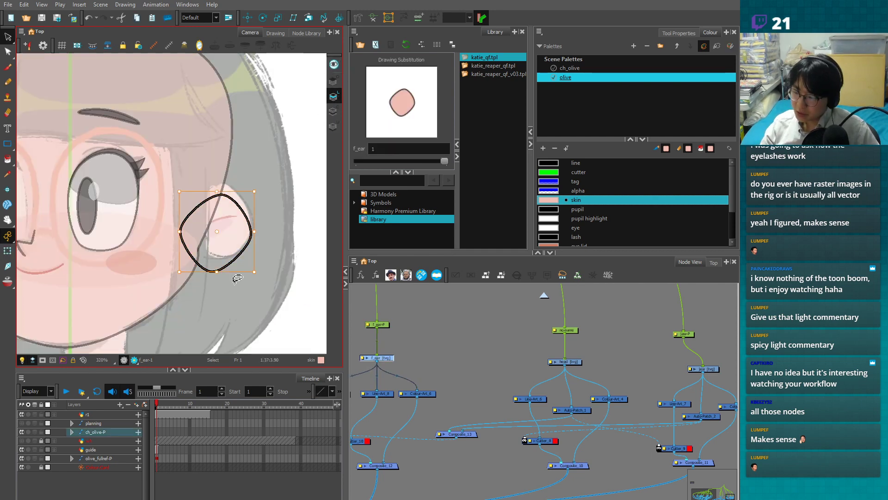
{"action": "left_click", "coordinate": [333, 81]}
{"action": "key", "text": "ctrl+v"}
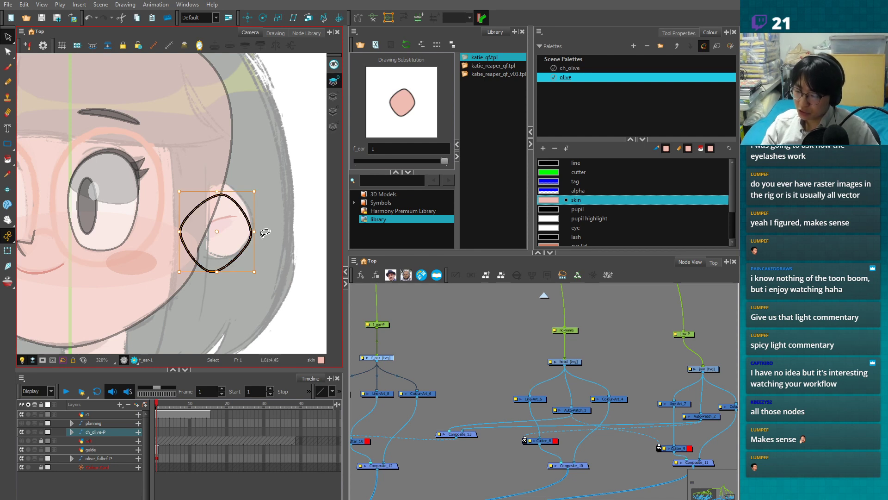
- Erase the part of the overlay ear outline that lies inside the cheek, leaving the outline open
{"action": "key", "text": "2"}
{"action": "key", "text": "alt+e"}
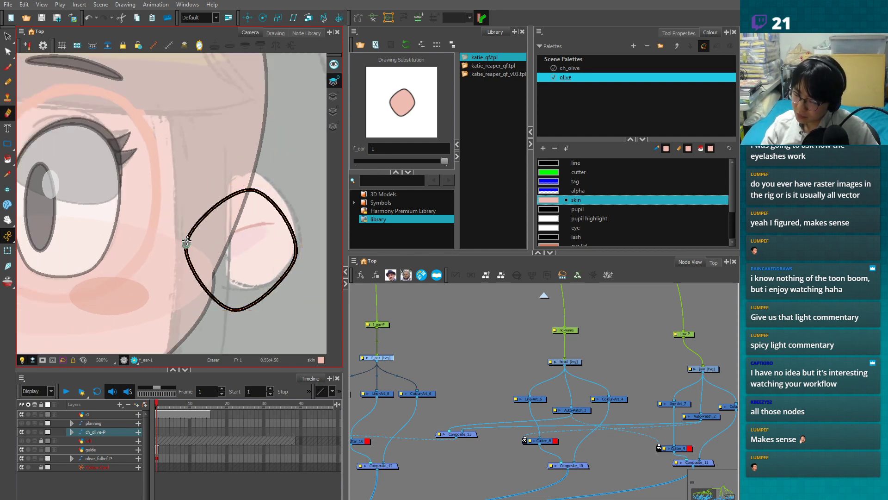
{"action": "mouse_move", "coordinate": [196, 222]}
{"action": "left_mouse_down"}
{"action": "mouse_move", "coordinate": [186, 247]}
{"action": "mouse_move", "coordinate": [186, 272]}
{"action": "mouse_move", "coordinate": [199, 268]}
{"action": "mouse_move", "coordinate": [177, 237]}
{"action": "left_mouse_up"}
{"action": "key", "text": "2"}
{"action": "key", "text": "2"}
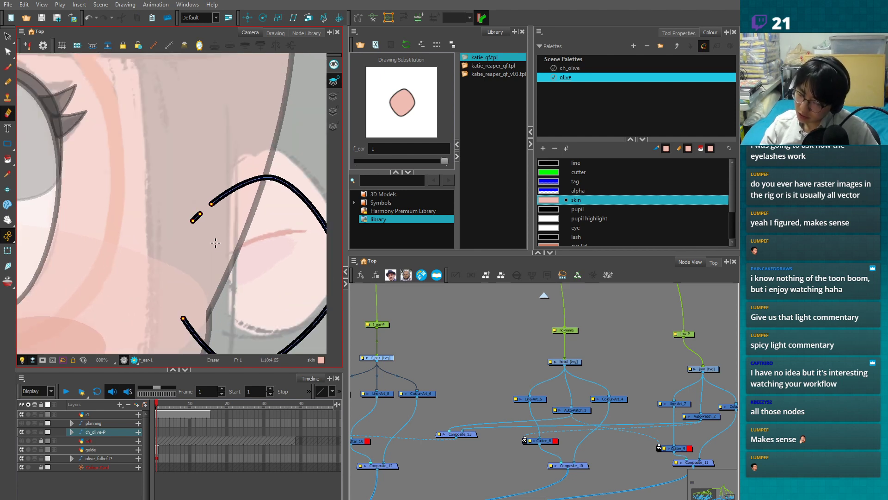
- Clean up and taper the upper open end of the overlay ear outline, adding a control point on the stroke
{"action": "key", "text": "alt+q"}
{"action": "left_click_drag", "start_coordinate": [228, 208], "coordinate": [177, 246]}
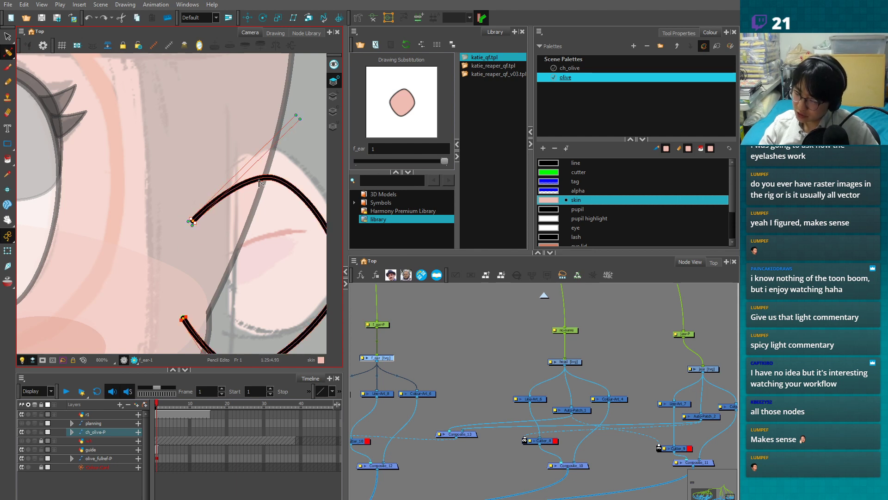
{"action": "left_click", "coordinate": [250, 183], "text": "ctrl"}
{"action": "key", "text": "2"}
{"action": "key", "text": "2"}
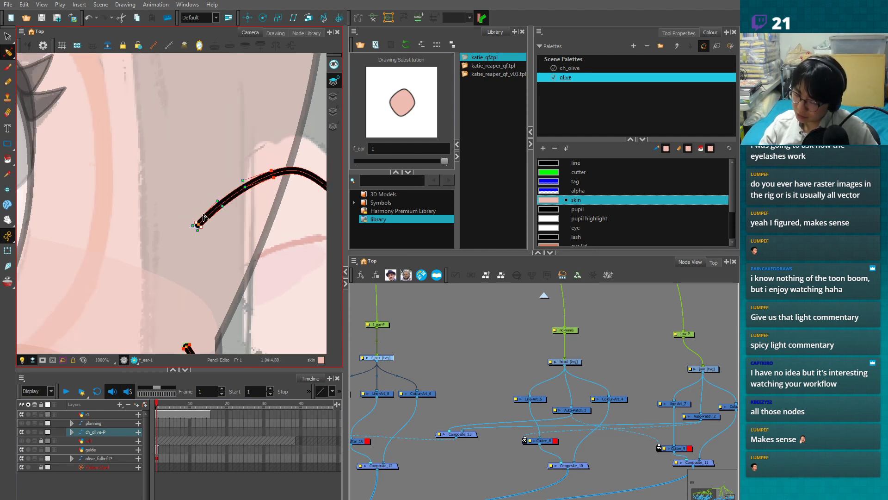
{"action": "left_click_drag", "start_coordinate": [203, 230], "coordinate": [204, 232]}
{"action": "left_click_drag", "start_coordinate": [234, 206], "coordinate": [235, 210]}
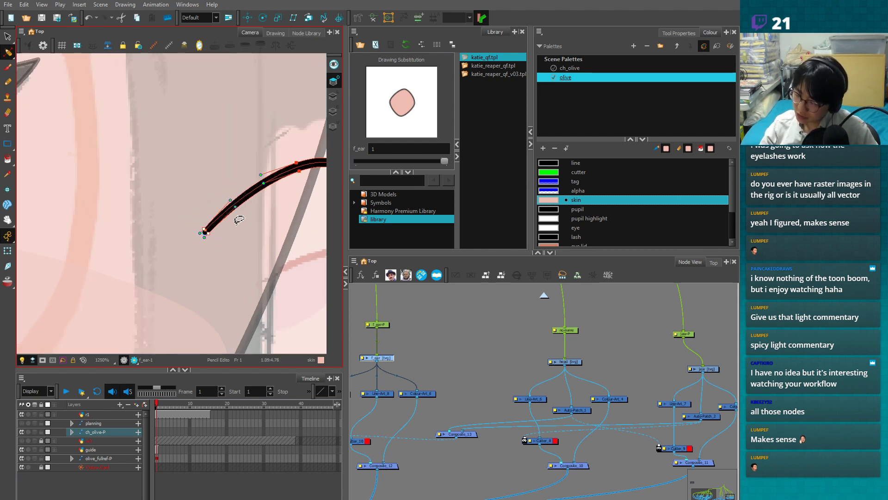
- Taper the lower open end of the overlay ear outline with the Pencil Editor, and return to the Transform tool
{"action": "key", "text": "1"}
{"action": "key", "text": "space"}
{"action": "left_click_drag", "start_coordinate": [229, 289], "coordinate": [208, 210]}
{"action": "left_click", "coordinate": [166, 267]}
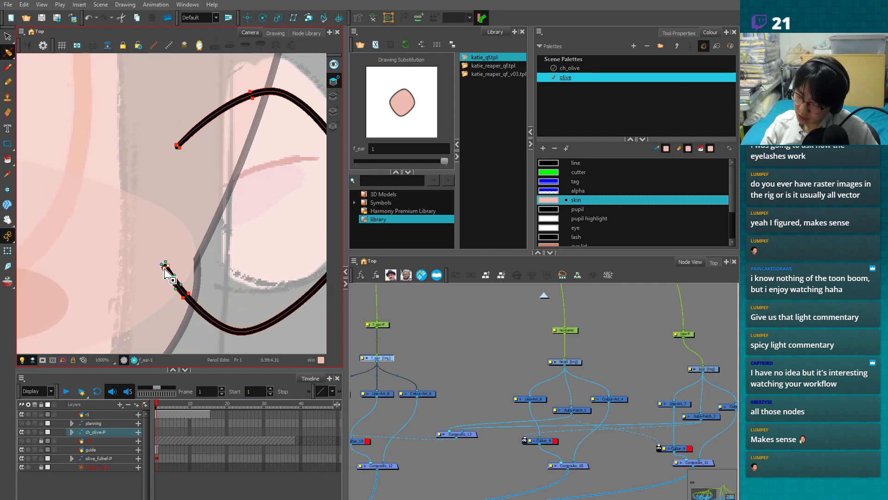
{"action": "key", "text": "1"}
{"action": "key", "text": "1"}
{"action": "key", "text": "space"}
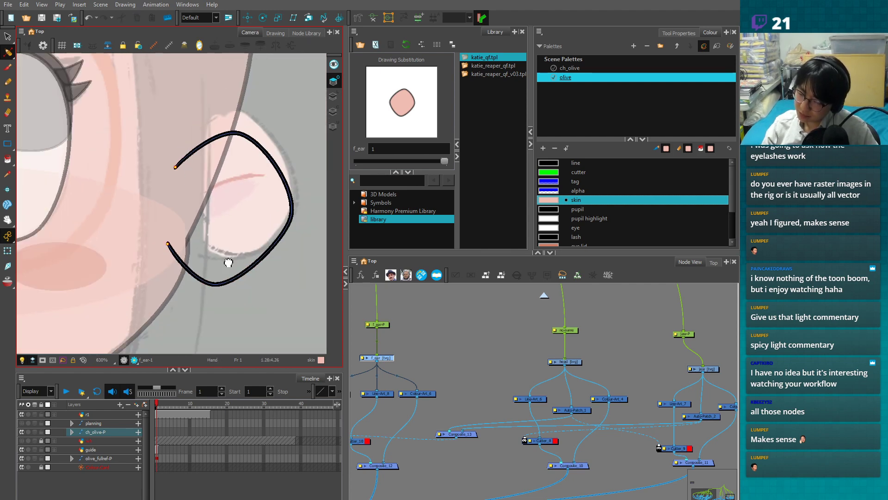
{"action": "left_click_drag", "start_coordinate": [233, 256], "coordinate": [222, 276]}
{"action": "left_click", "coordinate": [7, 251]}
- Move f_ear's Overlay-Layer node farther away from its Line-Art node
{"action": "left_click", "coordinate": [478, 345]}
{"action": "left_click_drag", "start_coordinate": [518, 432], "coordinate": [585, 411]}
{"action": "left_click_drag", "start_coordinate": [440, 394], "coordinate": [426, 394]}
{"action": "key", "text": "1"}
{"action": "key", "text": "1"}
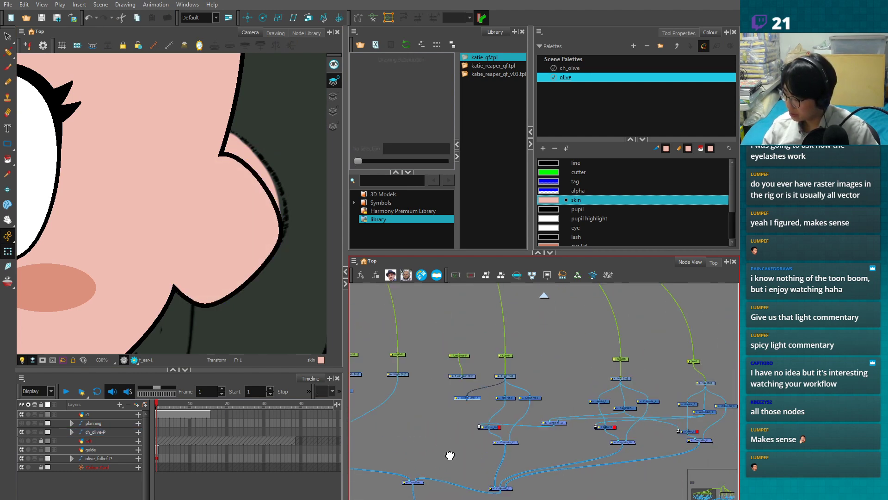
- Duplicate an existing inverted Cutter node and place the copy below f_ear's Overlay-Layer node
{"action": "left_click_drag", "start_coordinate": [450, 456], "coordinate": [640, 434]}
{"action": "left_click_drag", "start_coordinate": [496, 466], "coordinate": [675, 433]}
{"action": "left_click_drag", "start_coordinate": [525, 436], "coordinate": [692, 423]}
{"action": "left_click", "coordinate": [533, 384]}
{"action": "key", "text": "ctrl+c"}
{"action": "key", "text": "ctrl+v"}
{"action": "left_click_drag", "start_coordinate": [639, 417], "coordinate": [359, 424]}
{"action": "left_click_drag", "start_coordinate": [666, 407], "coordinate": [606, 426]}
{"action": "key", "text": "2"}
{"action": "key", "text": "2"}
{"action": "left_click_drag", "start_coordinate": [583, 426], "coordinate": [562, 427]}
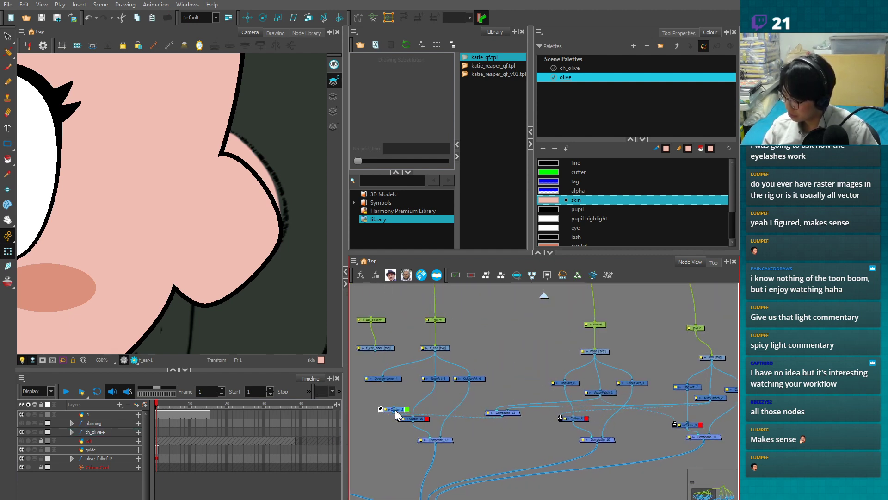
- Wire the inverted Cutter between the Overlay-Layer node and the ear's composite, with the combined head-and-jaw composite as its matte
{"action": "left_click_drag", "start_coordinate": [412, 441], "coordinate": [424, 438]}
{"action": "left_click_drag", "start_coordinate": [380, 408], "coordinate": [377, 416]}
{"action": "left_click_drag", "start_coordinate": [512, 413], "coordinate": [516, 395]}
{"action": "left_click_drag", "start_coordinate": [359, 406], "coordinate": [357, 413]}
{"action": "left_click", "coordinate": [363, 423]}
- Preview the ear in the rendered view to check how its overlay lines are cut, and return to the normal display
{"action": "left_click", "coordinate": [229, 274]}
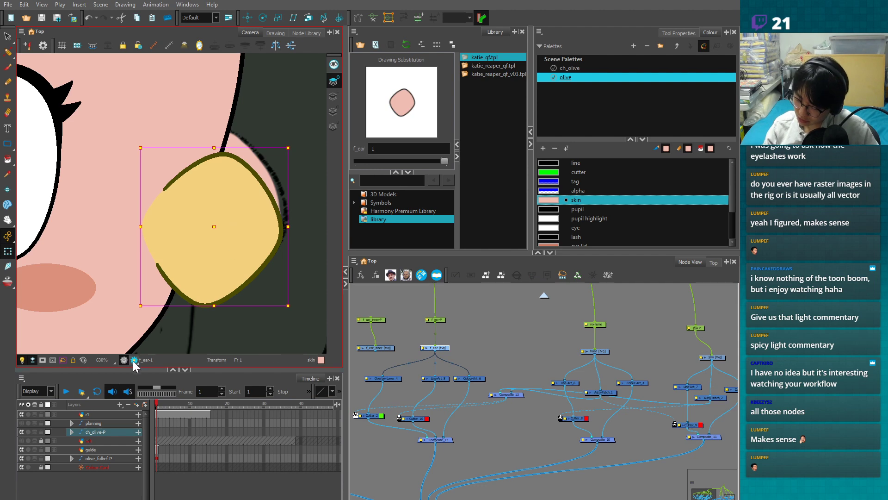
{"action": "left_click", "coordinate": [134, 360]}
{"action": "scroll", "coordinate": [194, 326], "scroll_direction": "down", "scroll_amount": 4}
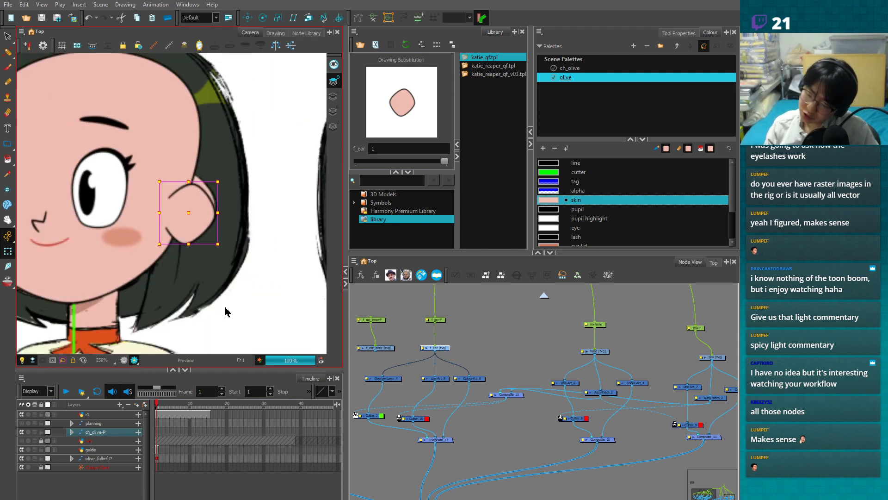
{"action": "scroll", "coordinate": [225, 307], "scroll_direction": "up", "scroll_amount": 1}
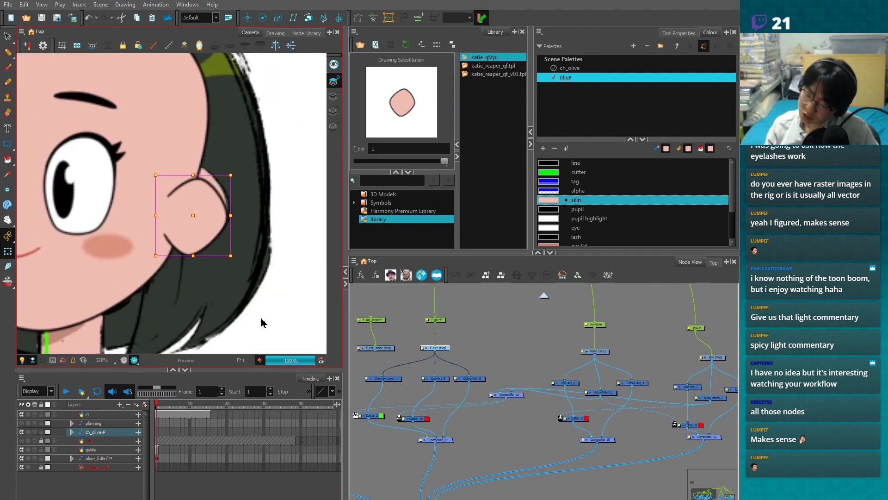
{"action": "left_click", "coordinate": [260, 319]}
{"action": "left_click", "coordinate": [123, 360]}
- Hide the olive_fullref-P reference layer and deselect the ear to show only the rigged head
{"action": "left_click", "coordinate": [381, 327]}
{"action": "left_click", "coordinate": [208, 230]}
{"action": "mouse_move", "coordinate": [208, 230]}
{"action": "left_mouse_down"}
{"action": "mouse_move", "coordinate": [246, 214]}
{"action": "mouse_move", "coordinate": [218, 204]}
{"action": "mouse_move", "coordinate": [208, 227]}
{"action": "left_mouse_up"}
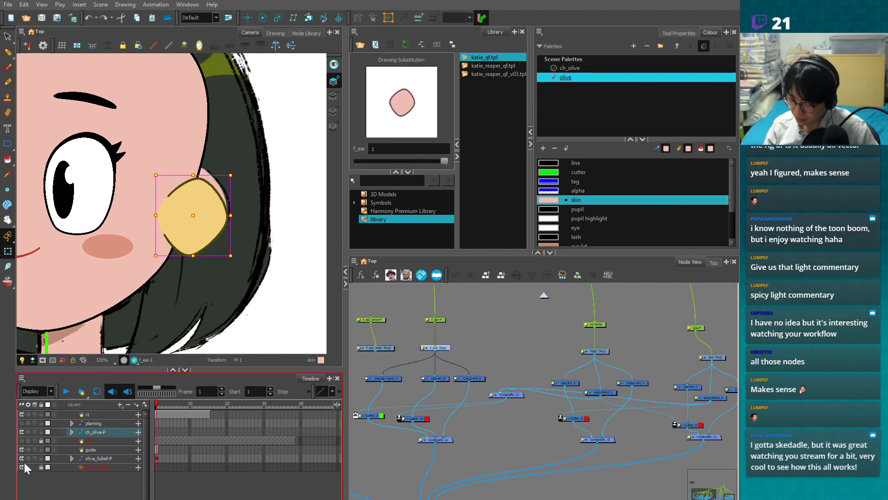
{"action": "left_click", "coordinate": [21, 459]}
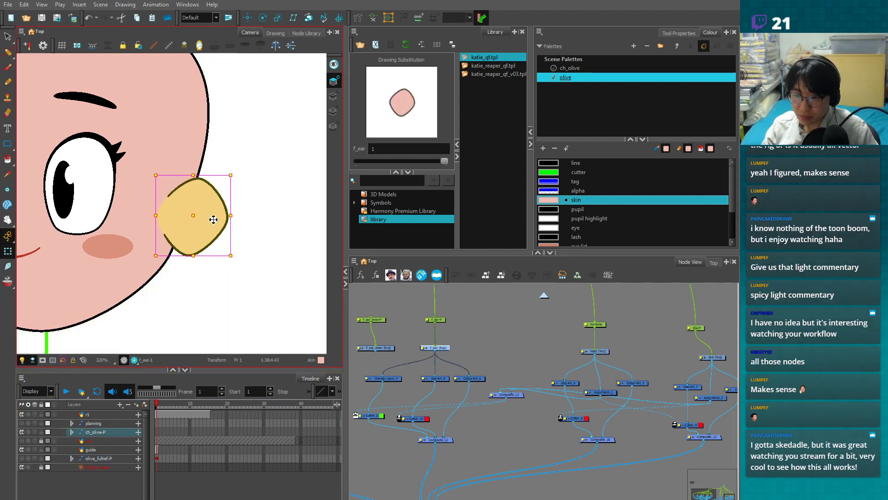
{"action": "left_click", "coordinate": [247, 249]}
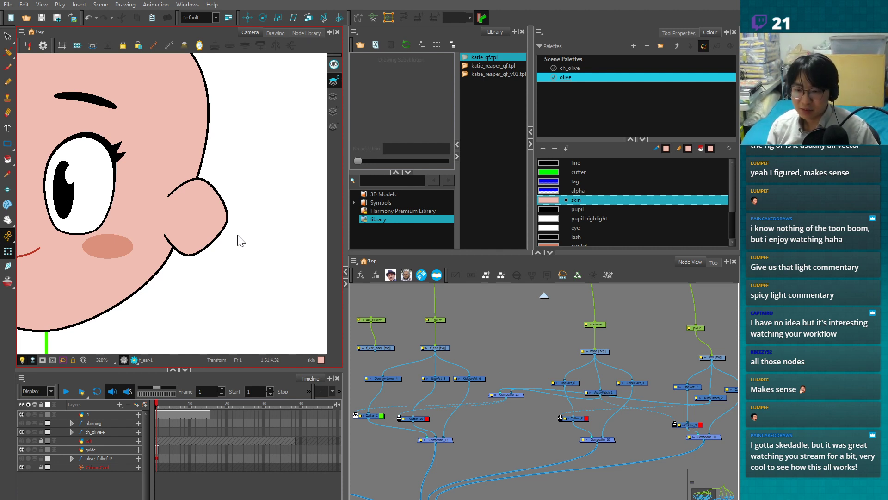
- Show the olive_fullref-P layer briefly to compare the ear with the reference, and hide it again
{"action": "left_click", "coordinate": [202, 216]}
{"action": "left_click", "coordinate": [250, 231]}
{"action": "left_click", "coordinate": [30, 460]}
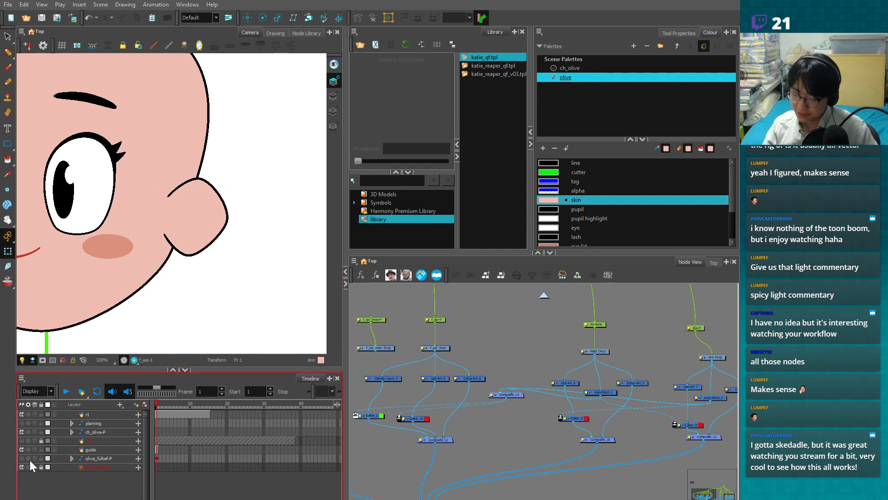
{"action": "left_click", "coordinate": [21, 458]}
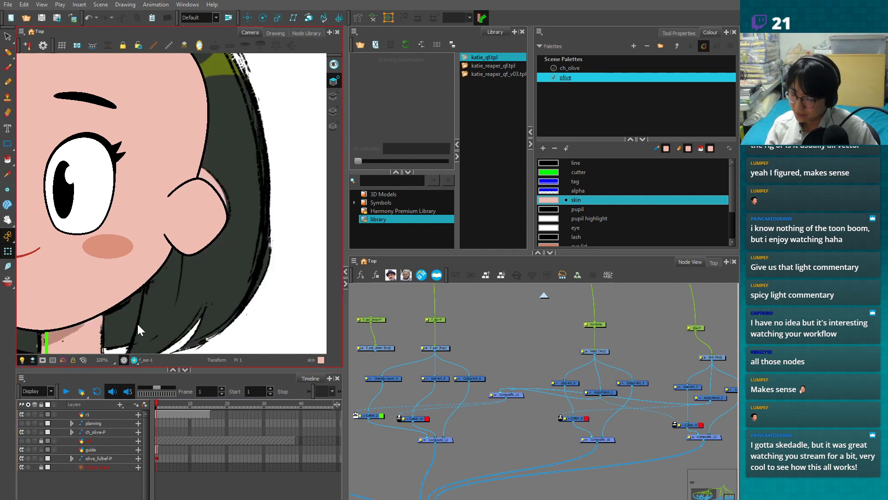
{"action": "left_click", "coordinate": [204, 213]}
{"action": "left_click", "coordinate": [21, 459]}
- Move the ear away from the head to test its join, and clear the test keyframe on ch_olive-P
{"action": "scroll", "coordinate": [224, 235], "scroll_direction": "up", "scroll_amount": 2}
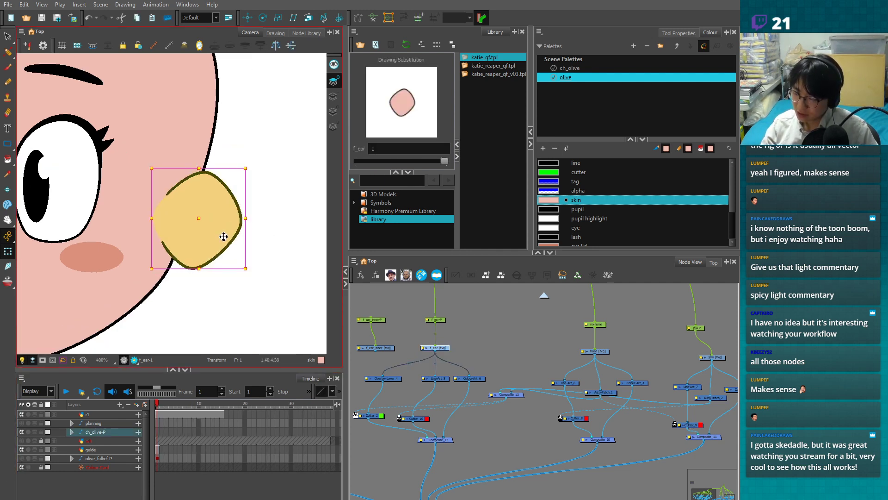
{"action": "left_click", "coordinate": [228, 300]}
{"action": "left_click", "coordinate": [228, 224]}
{"action": "scroll", "coordinate": [228, 230], "scroll_direction": "up", "scroll_amount": 2}
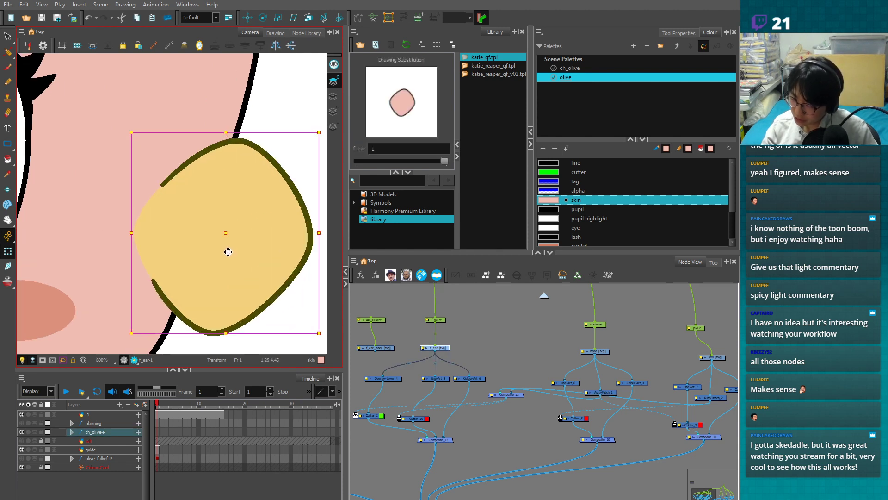
{"action": "scroll", "coordinate": [229, 248], "scroll_direction": "down", "scroll_amount": 2}
{"action": "mouse_move", "coordinate": [230, 239]}
{"action": "left_mouse_down"}
{"action": "mouse_move", "coordinate": [268, 240]}
{"action": "mouse_move", "coordinate": [303, 222]}
{"action": "mouse_move", "coordinate": [167, 216]}
{"action": "mouse_move", "coordinate": [293, 232]}
{"action": "mouse_move", "coordinate": [222, 254]}
{"action": "mouse_move", "coordinate": [194, 232]}
{"action": "mouse_move", "coordinate": [241, 228]}
{"action": "mouse_move", "coordinate": [222, 240]}
{"action": "mouse_move", "coordinate": [257, 249]}
{"action": "mouse_move", "coordinate": [296, 242]}
{"action": "mouse_move", "coordinate": [248, 240]}
{"action": "mouse_move", "coordinate": [272, 242]}
{"action": "mouse_move", "coordinate": [259, 243]}
{"action": "mouse_move", "coordinate": [255, 297]}
{"action": "mouse_move", "coordinate": [258, 243]}
{"action": "left_mouse_up"}
{"action": "scroll", "coordinate": [514, 335], "scroll_direction": "down", "scroll_amount": 2}
{"action": "left_click", "coordinate": [470, 344]}
{"action": "scroll", "coordinate": [280, 233], "scroll_direction": "down", "scroll_amount": 2}
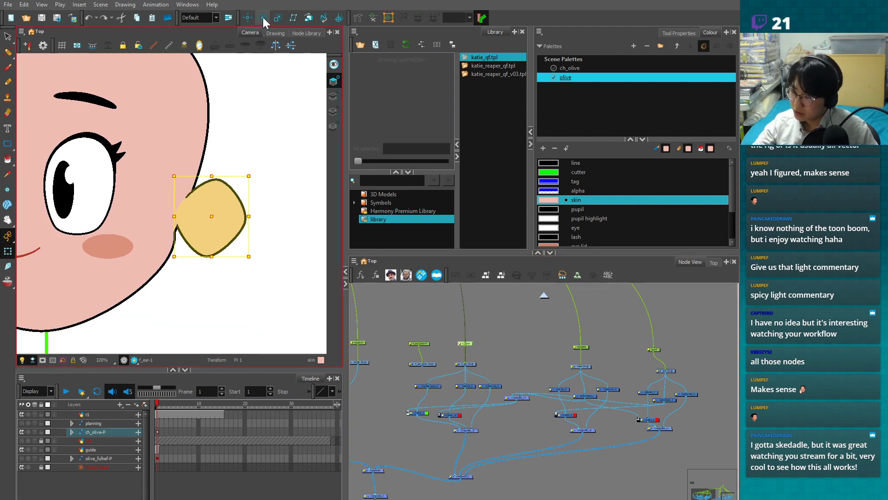
{"action": "left_click", "coordinate": [262, 19]}
{"action": "scroll", "coordinate": [198, 277], "scroll_direction": "down", "scroll_amount": 4}
{"action": "left_click", "coordinate": [155, 431]}
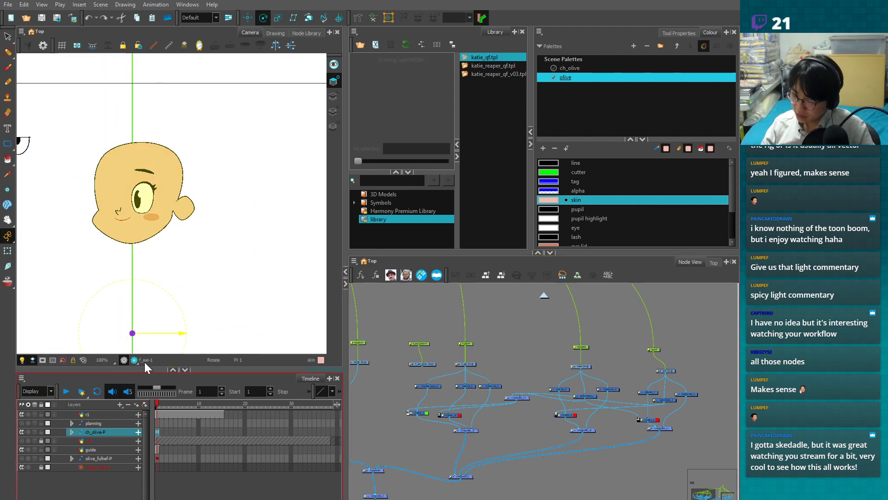
- Place the rotation pivot of the f_ear peg at the point where the ear joins the head
{"action": "left_click_drag", "start_coordinate": [132, 333], "coordinate": [164, 207]}
{"action": "scroll", "coordinate": [162, 208], "scroll_direction": "up", "scroll_amount": 4}
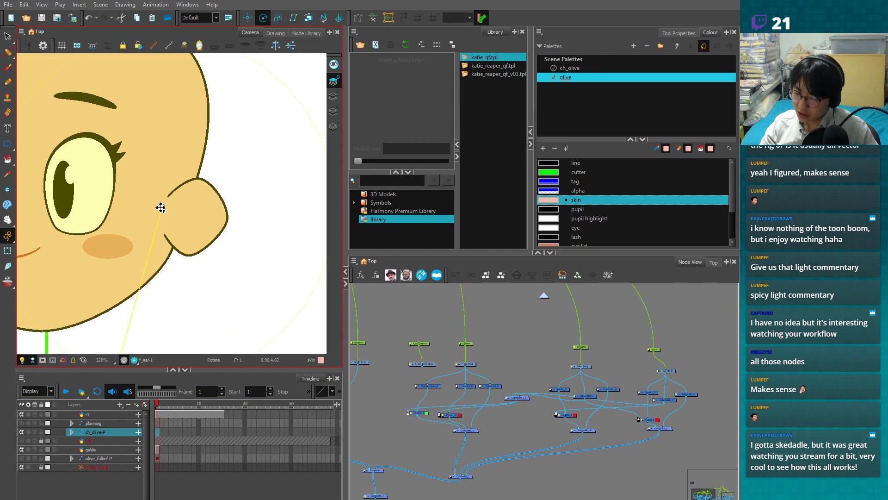
{"action": "key", "text": "shift+t"}
{"action": "left_click", "coordinate": [229, 203]}
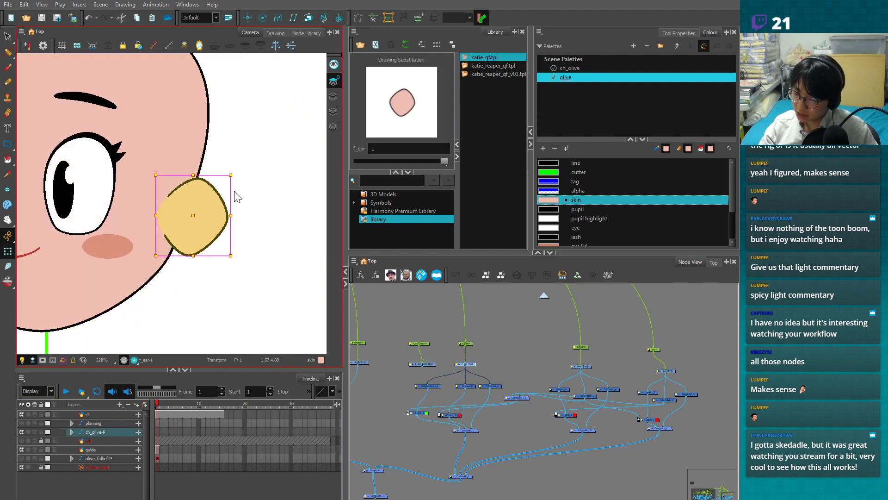
{"action": "scroll", "coordinate": [249, 231], "scroll_direction": "down", "scroll_amount": 1}
{"action": "left_click", "coordinate": [465, 343]}
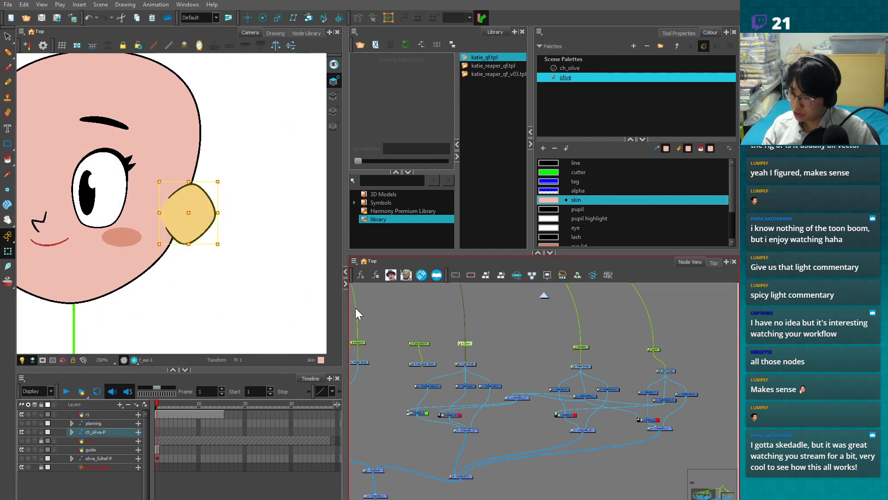
{"action": "scroll", "coordinate": [247, 134], "scroll_direction": "down", "scroll_amount": 2}
{"action": "key", "text": "alt+3"}
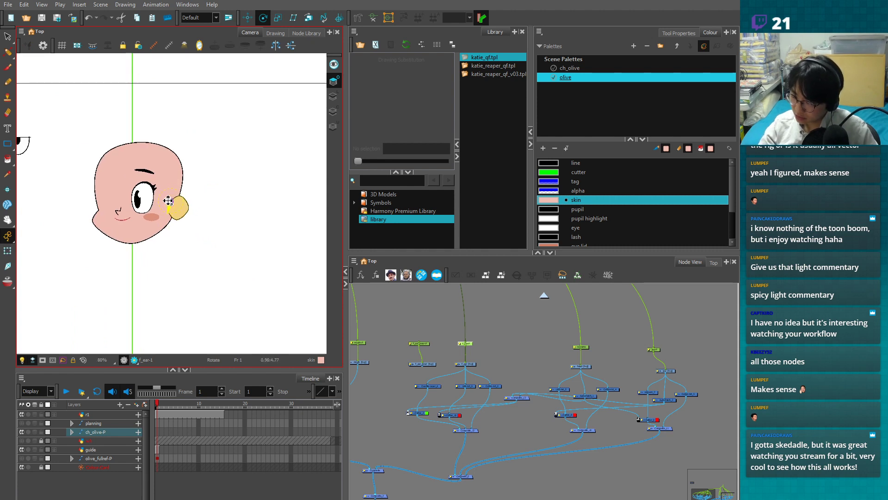
{"action": "scroll", "coordinate": [175, 200], "scroll_direction": "down", "scroll_amount": 1}
{"action": "scroll", "coordinate": [175, 200], "scroll_direction": "up", "scroll_amount": 5}
{"action": "key", "text": "shift+t"}
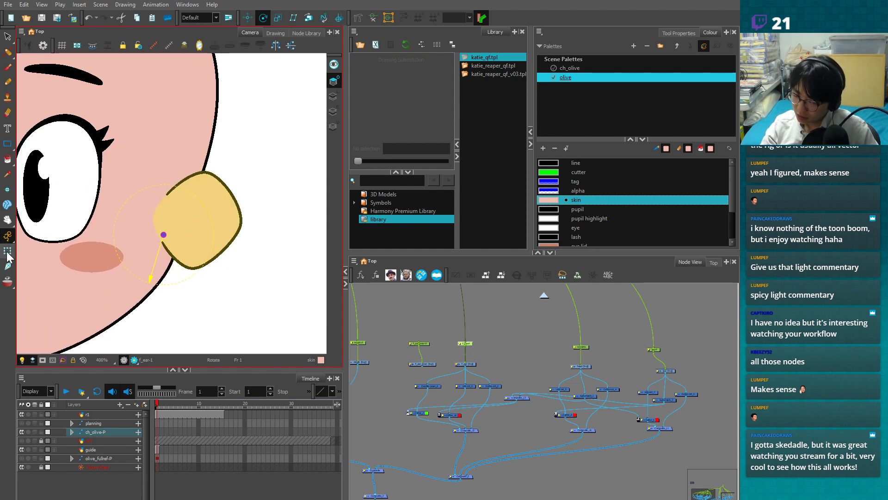
- Rotate the ear about its pivot as a test, undo the rotation and delete the keyframe on ch_olive-P
{"action": "mouse_move", "coordinate": [250, 167]}
{"action": "left_mouse_down"}
{"action": "mouse_move", "coordinate": [254, 252]}
{"action": "mouse_move", "coordinate": [230, 246]}
{"action": "mouse_move", "coordinate": [236, 222]}
{"action": "mouse_move", "coordinate": [244, 225]}
{"action": "mouse_move", "coordinate": [236, 226]}
{"action": "left_mouse_up"}
{"action": "left_click", "coordinate": [276, 243]}
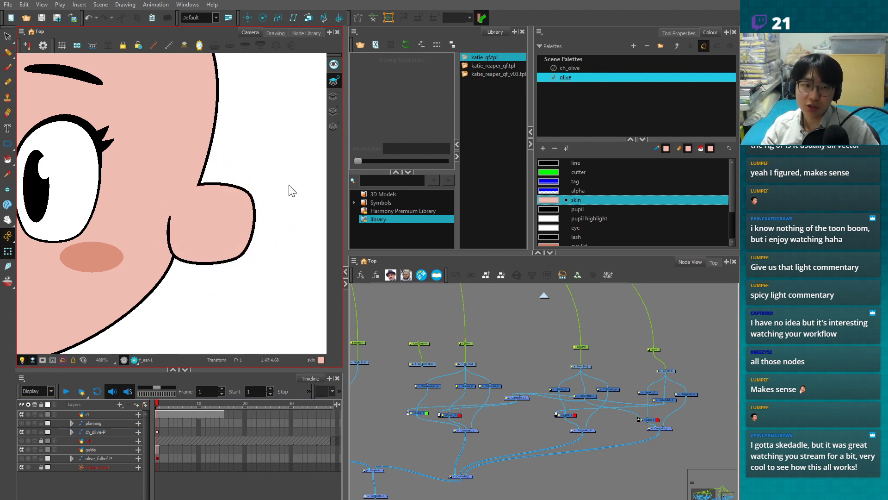
{"action": "key", "text": "ctrl+z"}
{"action": "left_click", "coordinate": [158, 433]}
{"action": "key", "text": "Delete"}
{"action": "left_click", "coordinate": [173, 479]}
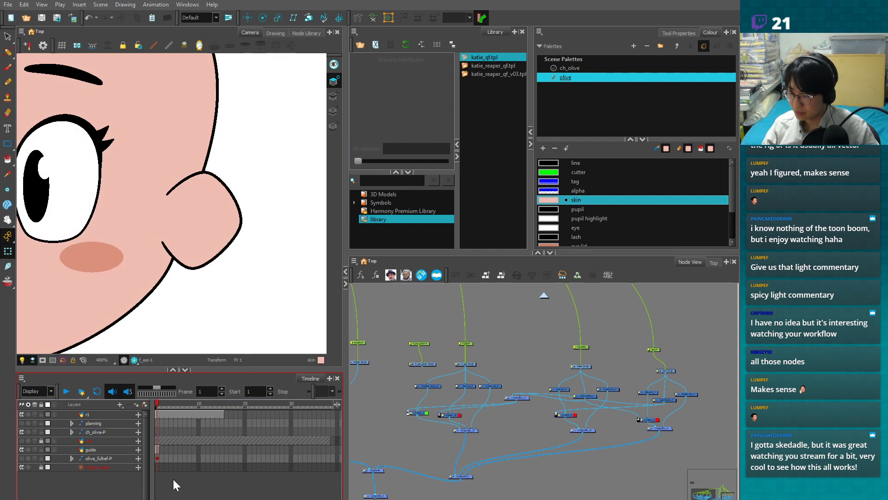
{"action": "left_click", "coordinate": [219, 207]}
{"action": "left_click", "coordinate": [263, 234]}
{"action": "key", "text": "1"}
{"action": "key", "text": "1"}
{"action": "left_click", "coordinate": [214, 224]}
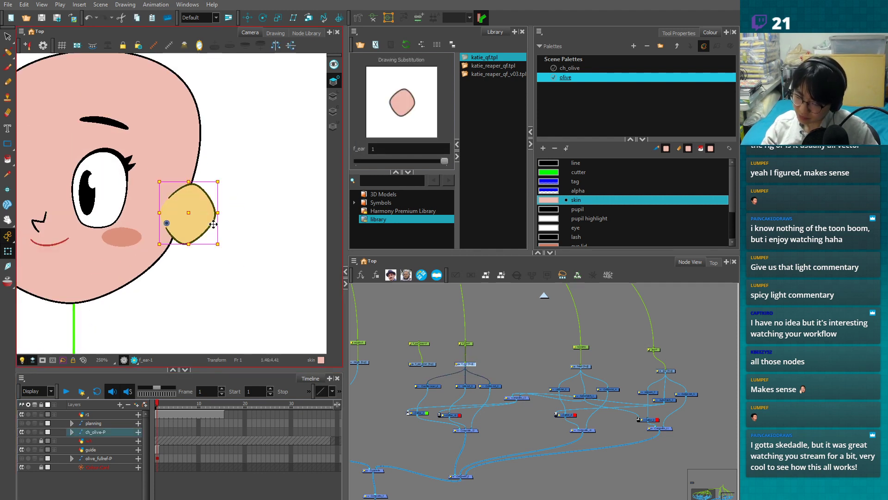
{"action": "left_click", "coordinate": [230, 230]}
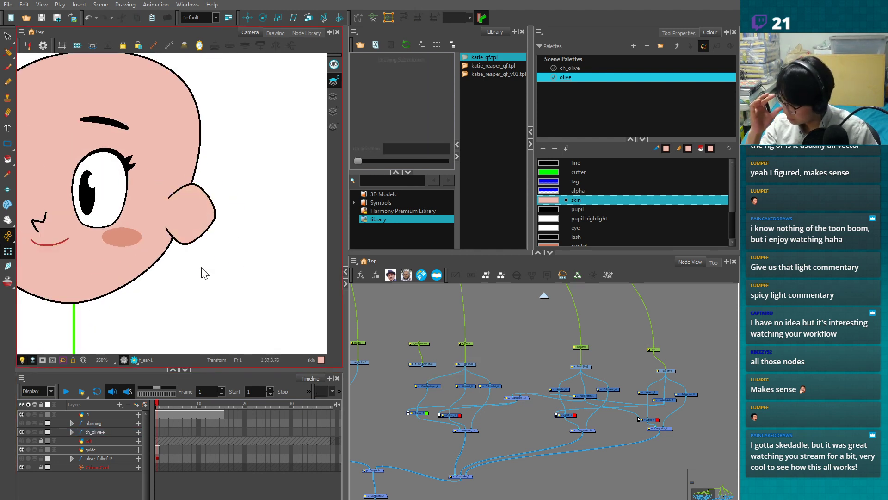
{"action": "key", "text": "1"}
- Shift the ear, head and jaw node networks to the right to make room beside the f_ear_inner nodes
{"action": "mouse_move", "coordinate": [714, 354]}
{"action": "left_mouse_down"}
{"action": "mouse_move", "coordinate": [518, 433]}
{"action": "mouse_move", "coordinate": [446, 485]}
{"action": "left_mouse_up"}
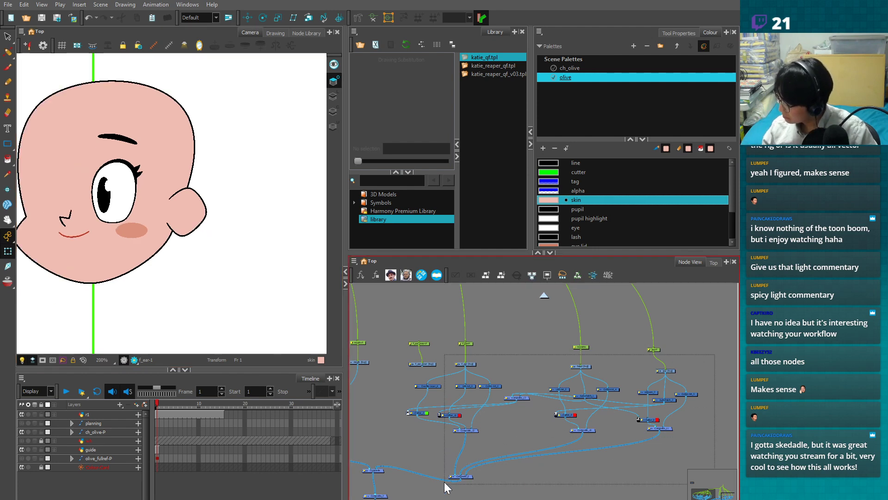
{"action": "left_click_drag", "start_coordinate": [670, 432], "coordinate": [716, 431]}
{"action": "left_click_drag", "start_coordinate": [397, 428], "coordinate": [444, 377]}
{"action": "left_click_drag", "start_coordinate": [436, 385], "coordinate": [481, 387]}
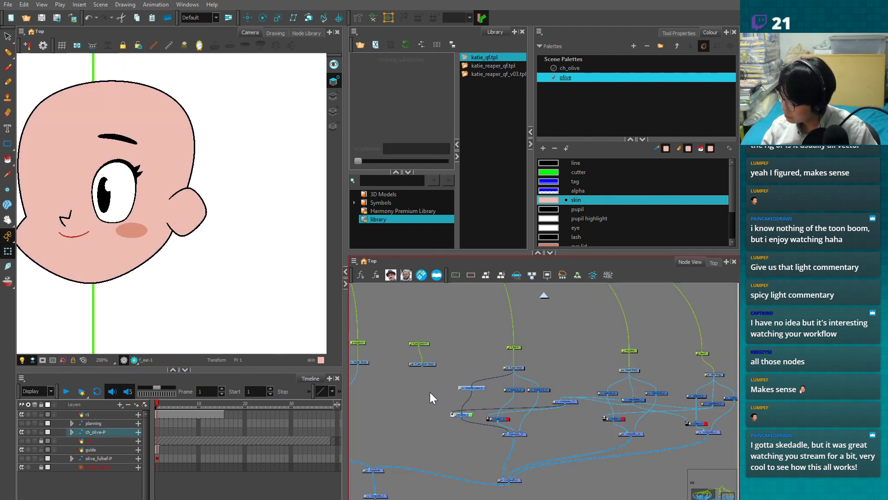
- Connect the f_ear_inner peg under the f_ear peg so the inner ear follows the ear
{"action": "left_click", "coordinate": [430, 389]}
{"action": "left_click", "coordinate": [422, 364]}
{"action": "mouse_move", "coordinate": [517, 348]}
{"action": "left_mouse_down"}
{"action": "mouse_move", "coordinate": [521, 331]}
{"action": "mouse_move", "coordinate": [419, 344]}
{"action": "left_mouse_up"}
{"action": "scroll", "coordinate": [426, 376], "scroll_direction": "up", "scroll_amount": 1}
- Rearrange the inner ear nodes, the ear's composite and the combined head-and-jaw composite to space out the network
{"action": "mouse_move", "coordinate": [394, 376]}
{"action": "left_mouse_down"}
{"action": "mouse_move", "coordinate": [409, 453]}
{"action": "mouse_move", "coordinate": [456, 439]}
{"action": "mouse_move", "coordinate": [408, 446]}
{"action": "left_mouse_up"}
{"action": "left_click_drag", "start_coordinate": [517, 440], "coordinate": [513, 439]}
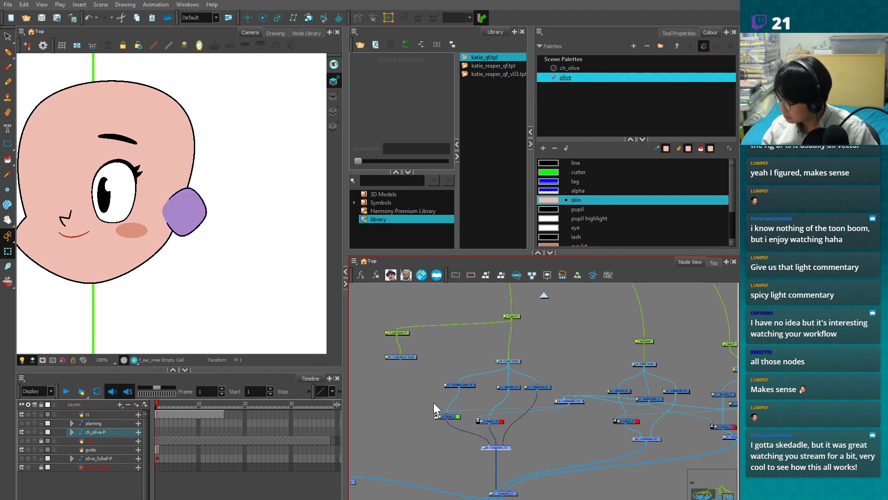
{"action": "left_click", "coordinate": [399, 358]}
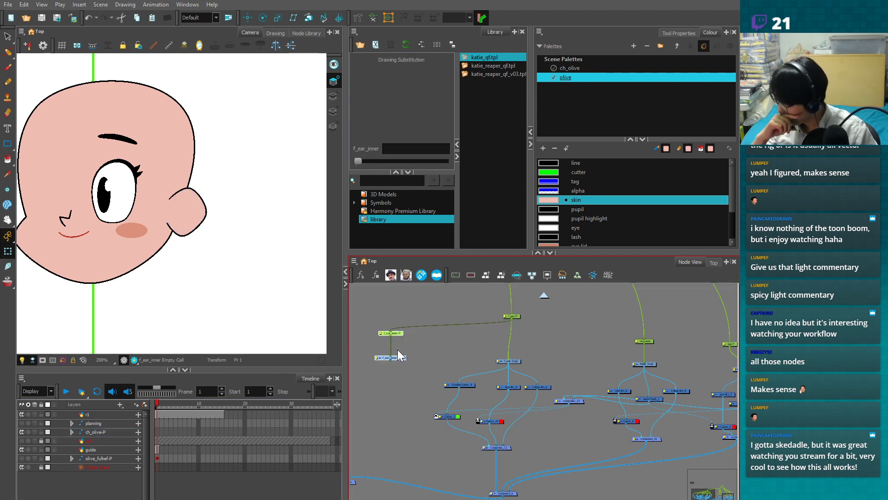
{"action": "left_click_drag", "start_coordinate": [506, 448], "coordinate": [507, 453]}
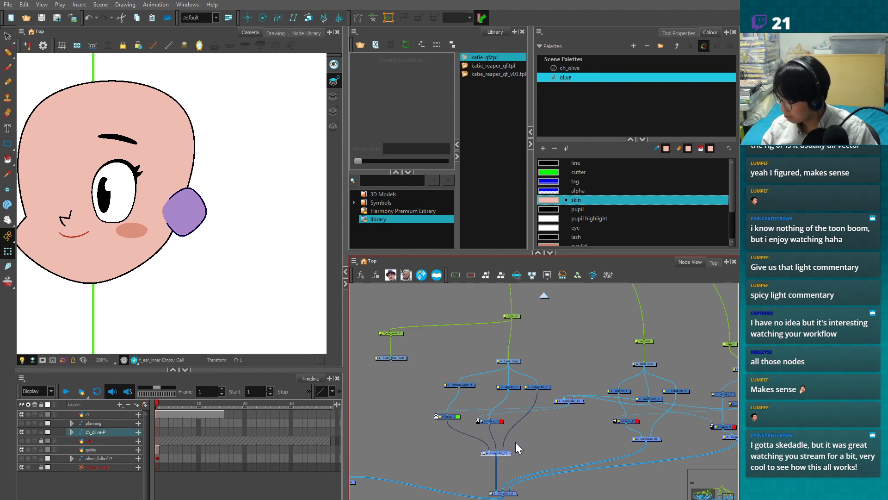
{"action": "left_click_drag", "start_coordinate": [574, 401], "coordinate": [595, 406]}
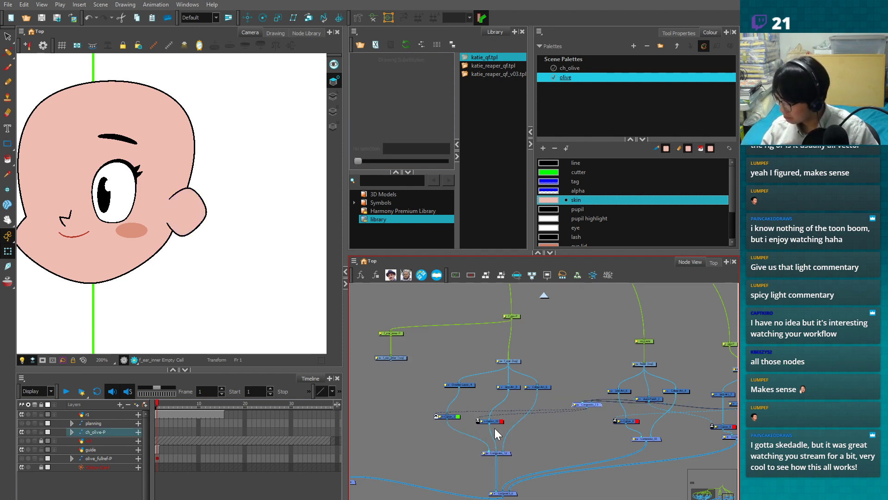
- Duplicate the ear's inverted Cutter and wire it between f_ear_inner and the ear's composite, with the ear's Colour-Art as its matte
{"action": "left_click_drag", "start_coordinate": [456, 417], "coordinate": [457, 419]}
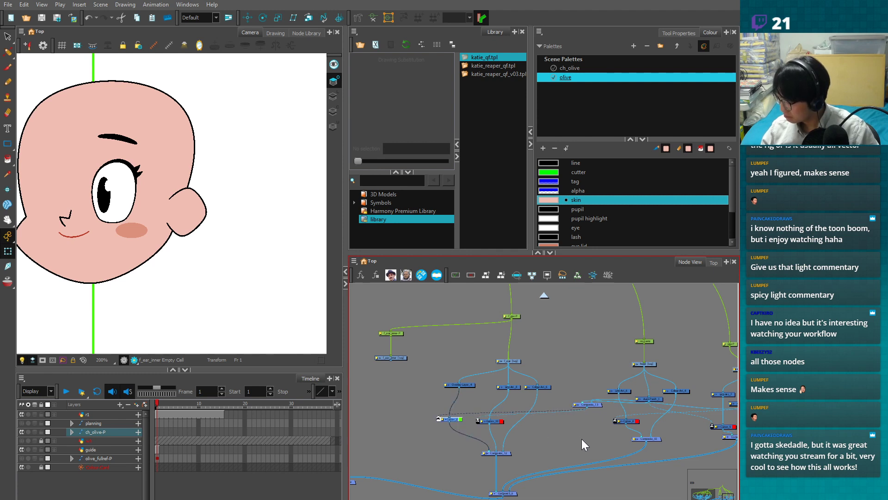
{"action": "key", "text": "ctrl+v"}
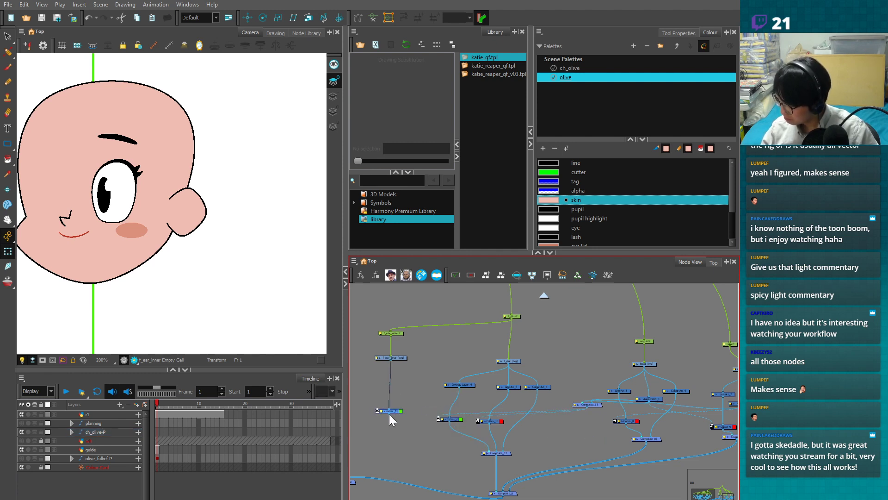
{"action": "left_click_drag", "start_coordinate": [530, 393], "coordinate": [377, 409]}
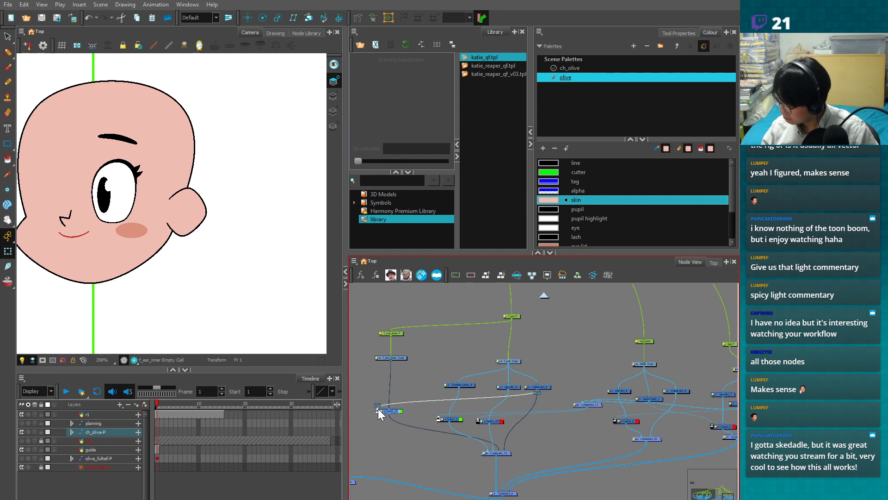
{"action": "left_click", "coordinate": [526, 373]}
- Select the f_ear_inner drawing and show the olive_fullref-P reference layer around the ear
{"action": "left_click", "coordinate": [398, 358]}
{"action": "key", "text": "2"}
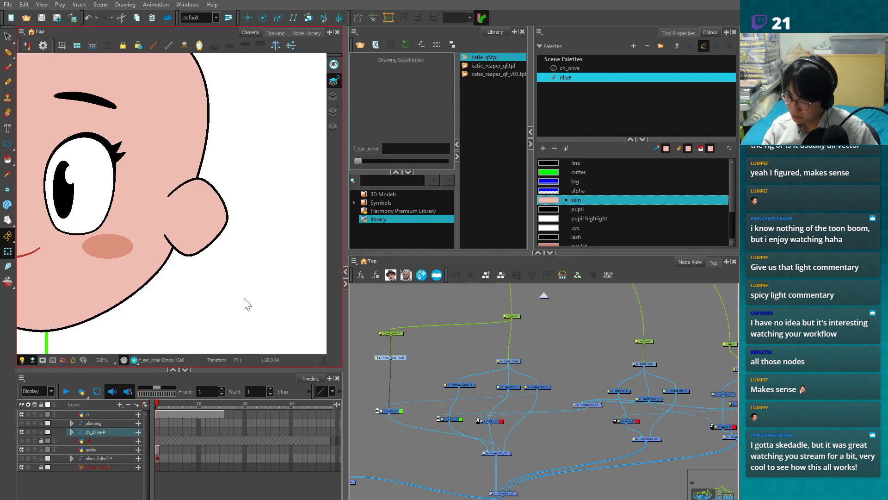
{"action": "key", "text": "alt+s"}
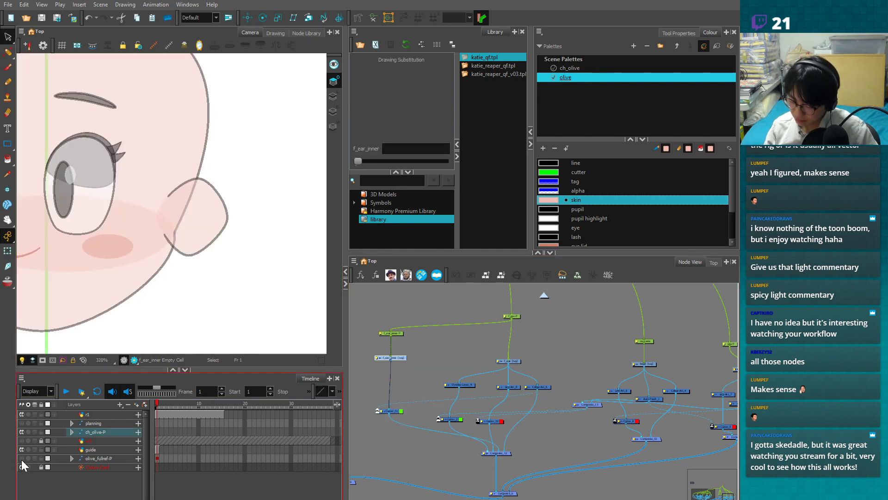
{"action": "left_click", "coordinate": [22, 458]}
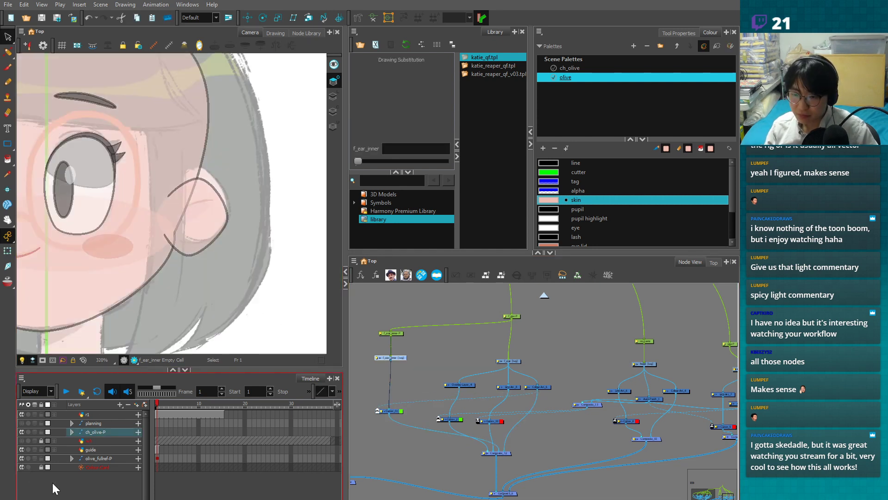
{"action": "key", "text": "2"}
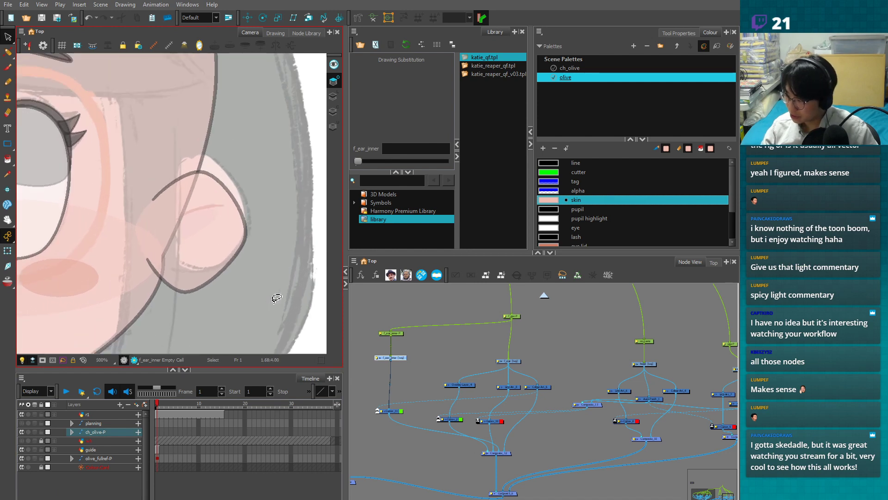
- Examine how the inner ear is drawn and coloured in the neighbouring reference sketches
{"action": "key", "text": "1"}
{"action": "key", "text": "1"}
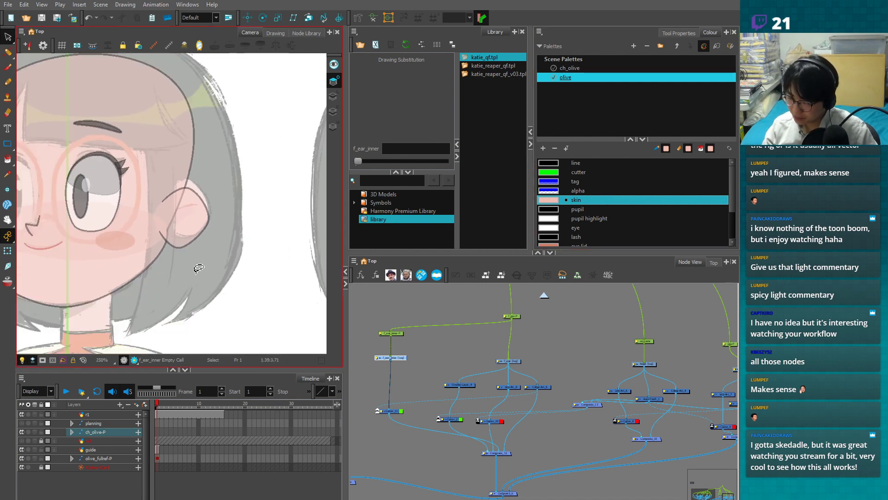
{"action": "key", "text": "1"}
{"action": "key", "text": "1"}
{"action": "key", "text": "1"}
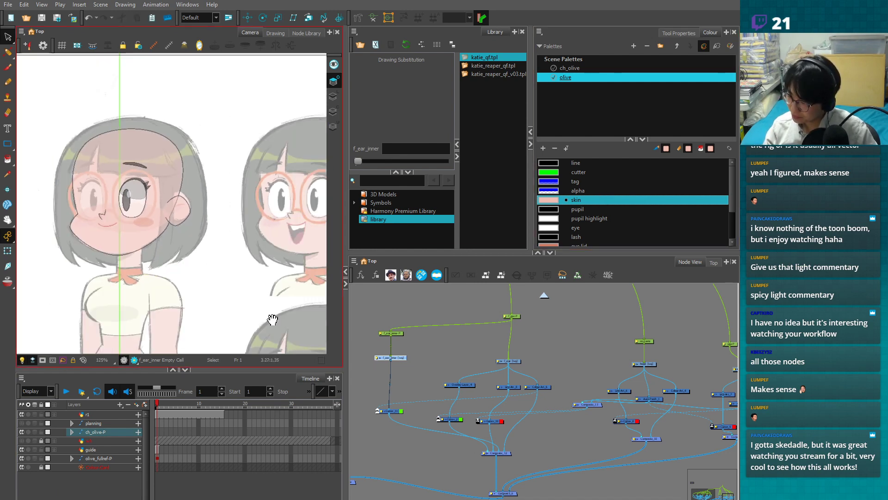
{"action": "left_click_drag", "start_coordinate": [218, 307], "coordinate": [116, 285]}
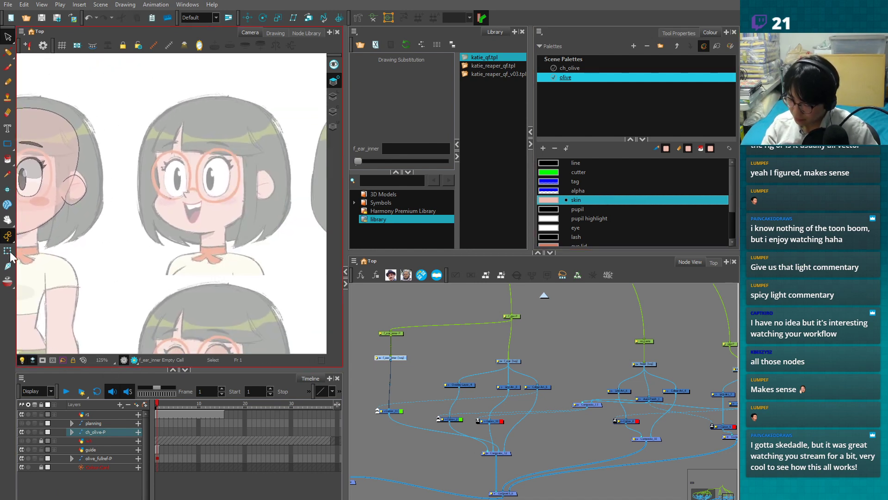
{"action": "left_click", "coordinate": [8, 251]}
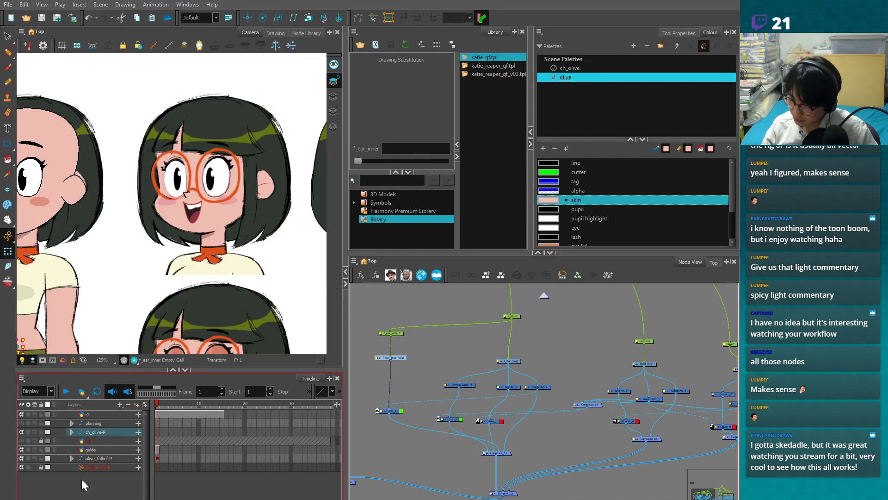
{"action": "left_click", "coordinate": [79, 473]}
{"action": "left_click_drag", "start_coordinate": [301, 290], "coordinate": [204, 323]}
{"action": "key", "text": "2"}
{"action": "key", "text": "2"}
{"action": "key", "text": "2"}
- Add a new colour swatch to the olive palette, and open and close its colour editor
{"action": "left_click", "coordinate": [543, 148]}
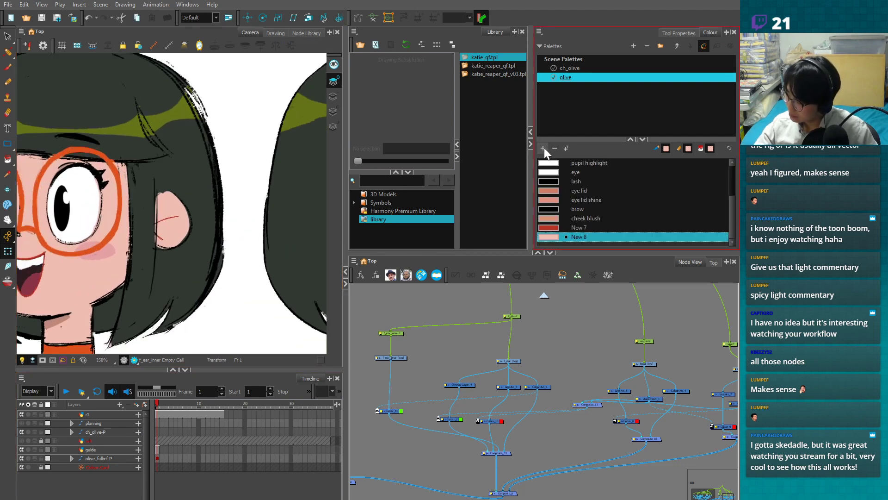
{"action": "double_click", "coordinate": [551, 237]}
{"action": "left_click", "coordinate": [481, 127]}
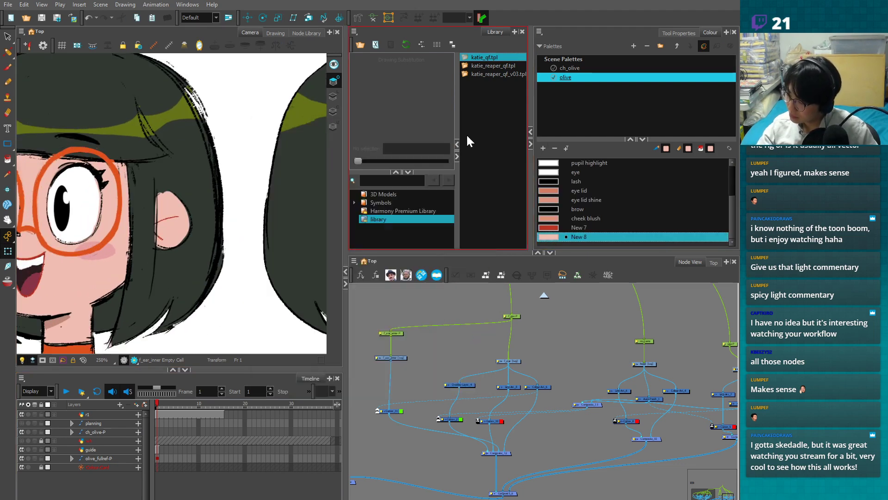
- Rename the red New 7 swatch in the olive palette as lips
{"action": "key", "text": "1"}
{"action": "key", "text": "1"}
{"action": "double_click", "coordinate": [552, 227]}
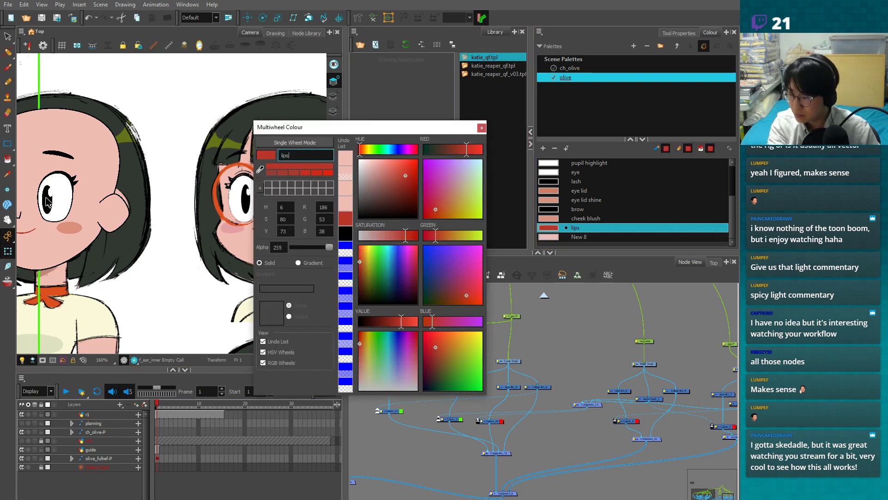
- Rename the New 8 swatch in the olive palette as skin line and sample its colour from the reference sketch's inner ear line
{"action": "left_click", "coordinate": [481, 127]}
{"action": "key", "text": "2"}
{"action": "key", "text": "2"}
{"action": "key", "text": "2"}
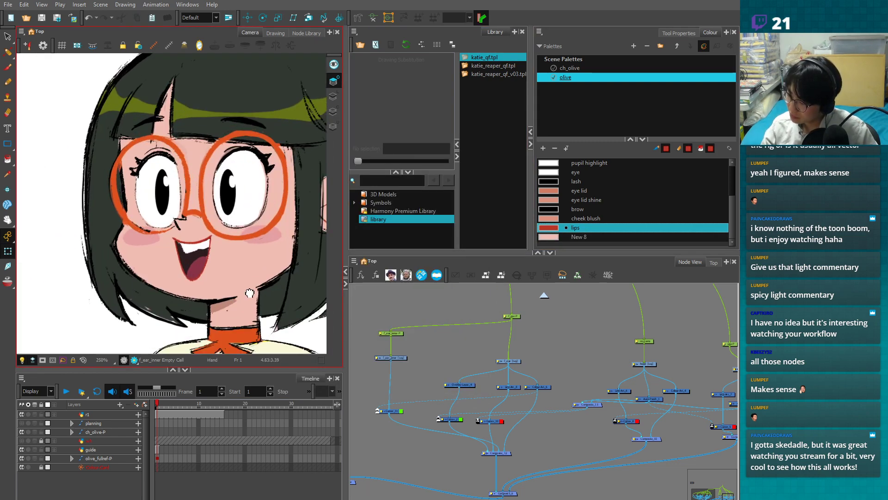
{"action": "key", "text": "2"}
{"action": "key", "text": "2"}
{"action": "double_click", "coordinate": [552, 237]}
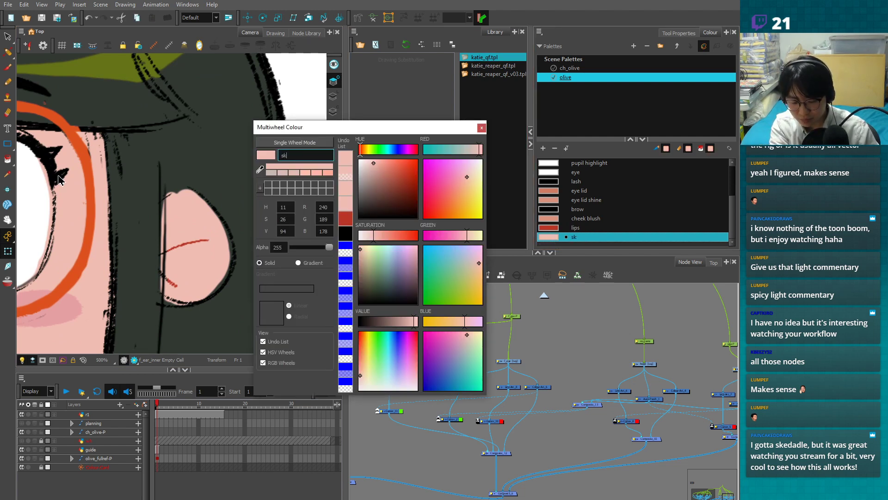
{"action": "left_click", "coordinate": [261, 170]}
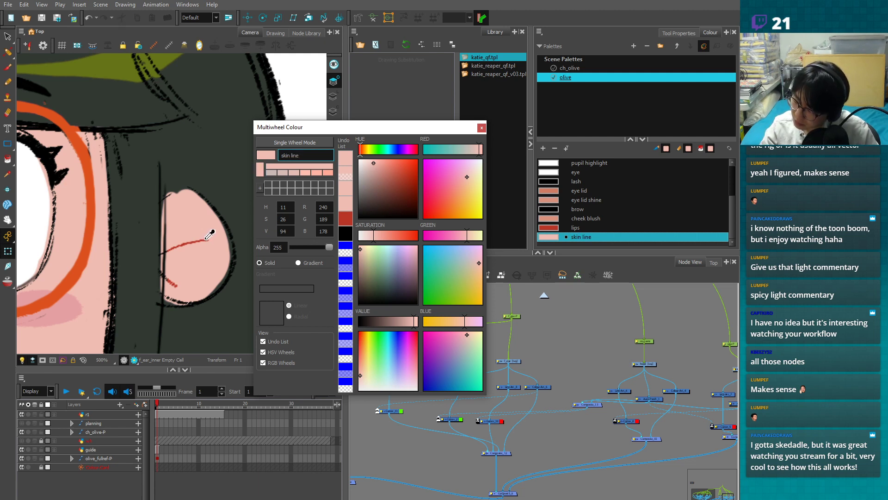
{"action": "left_click", "coordinate": [209, 236]}
- Add another colour swatch to the olive palette and name it skin shadow
{"action": "left_click", "coordinate": [543, 148]}
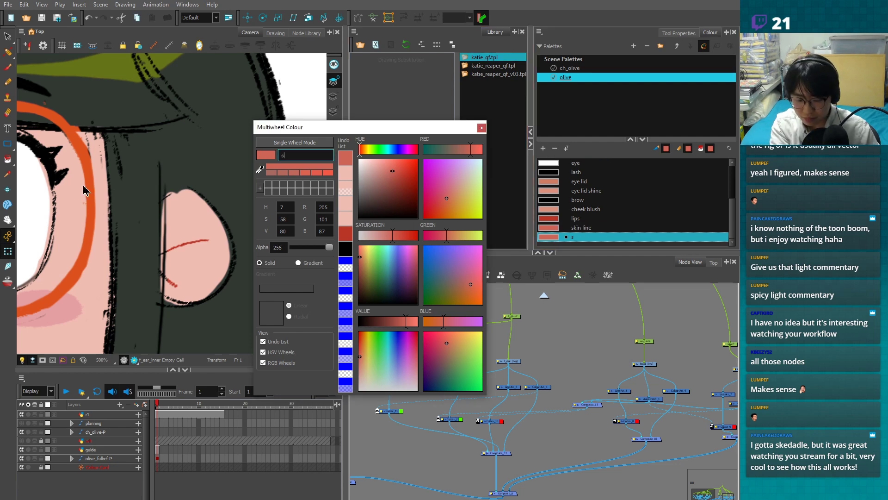
{"action": "left_click", "coordinate": [482, 128]}
{"action": "scroll", "coordinate": [216, 274], "scroll_direction": "down", "scroll_amount": 5}
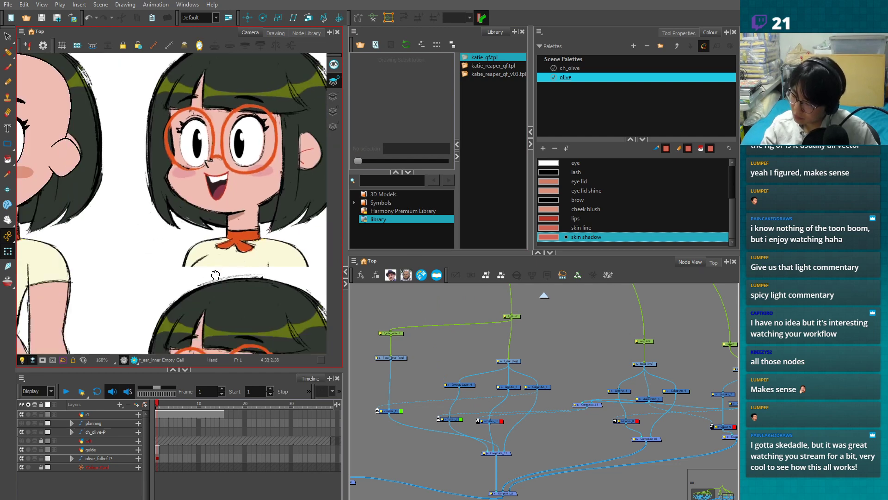
- Sample the skin shadow colour from the reference's inner ear with ch_olive-P temporarily hidden, and show ch_olive-P again
{"action": "scroll", "coordinate": [216, 275], "scroll_direction": "down", "scroll_amount": 2}
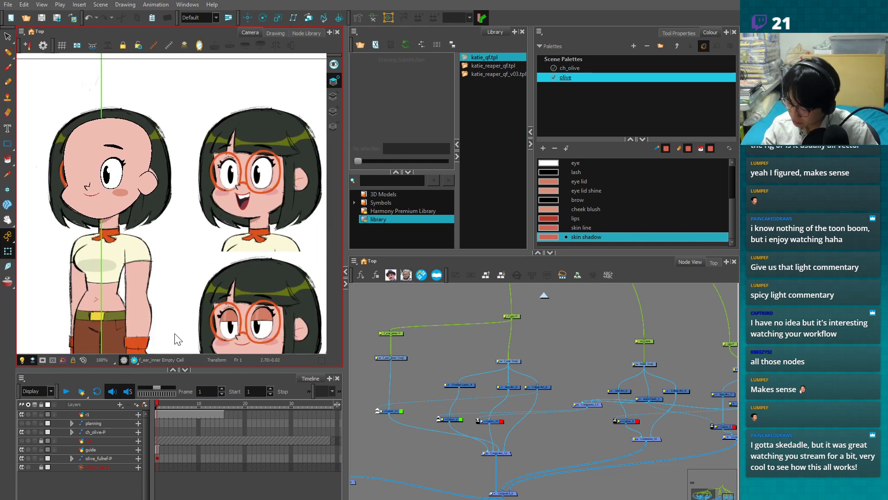
{"action": "left_click", "coordinate": [21, 432]}
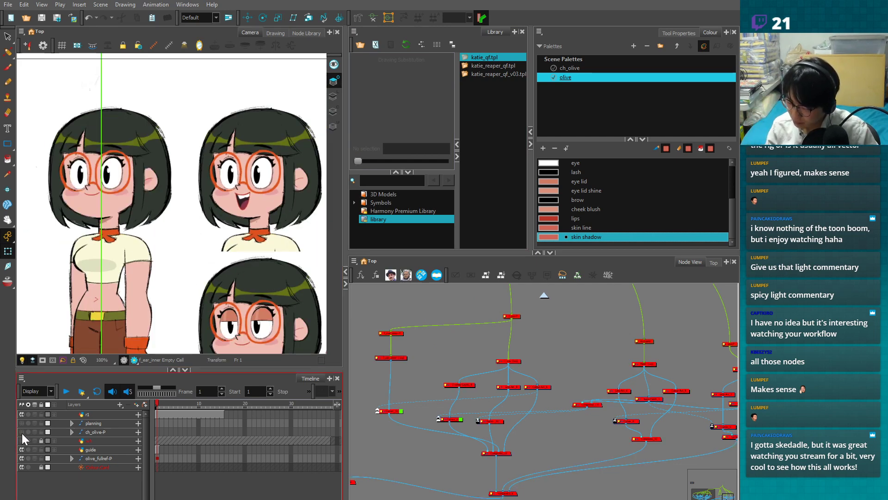
{"action": "left_click_drag", "start_coordinate": [175, 231], "coordinate": [215, 285]}
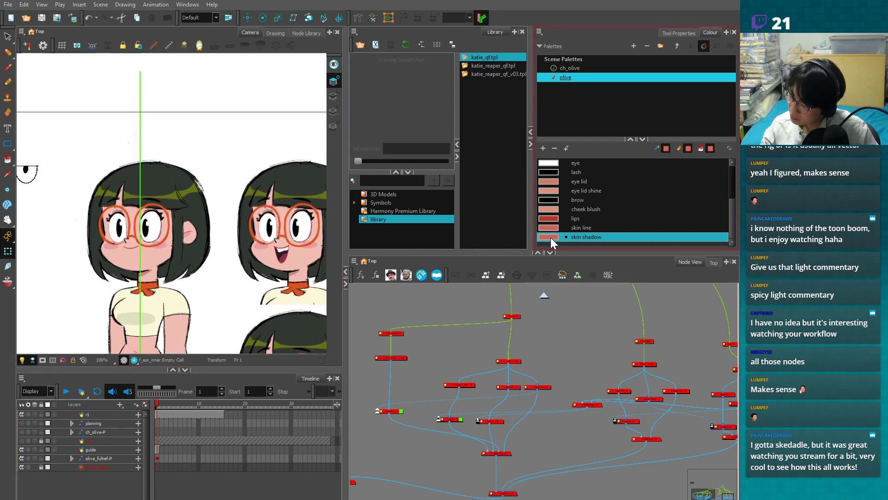
{"action": "double_click", "coordinate": [548, 237]}
{"action": "left_click", "coordinate": [260, 169]}
{"action": "left_click", "coordinate": [185, 238]}
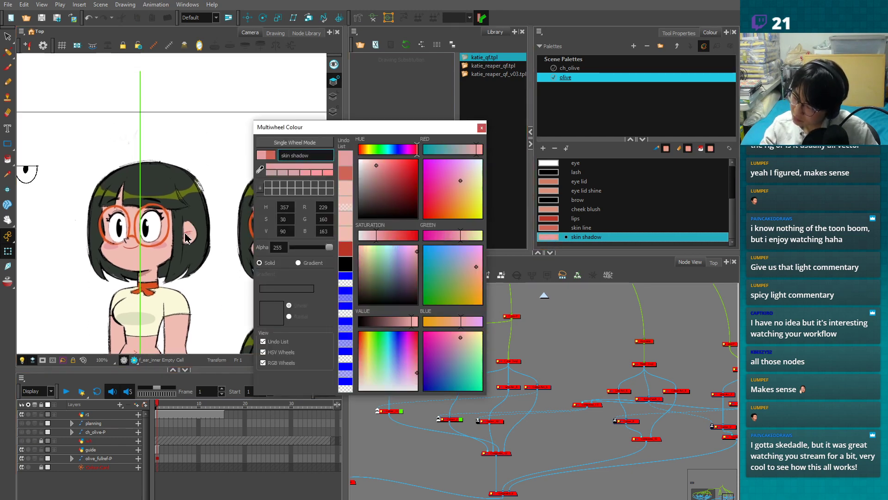
{"action": "left_click", "coordinate": [482, 128]}
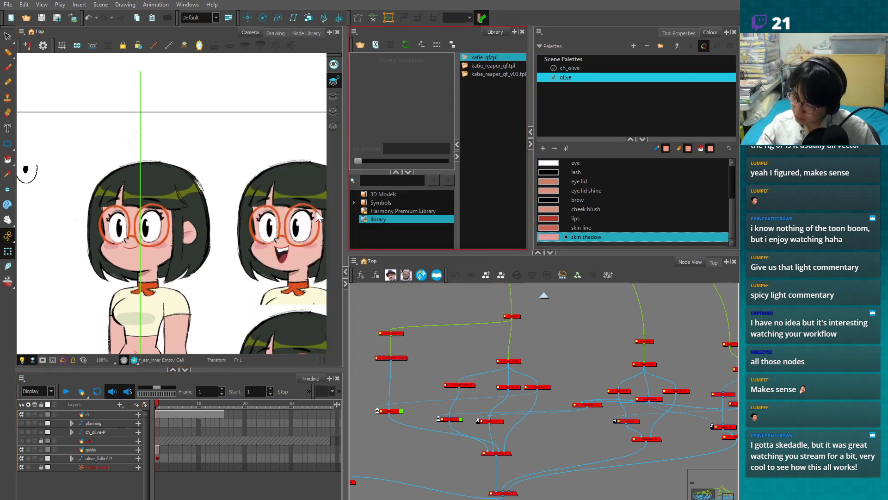
{"action": "left_click", "coordinate": [21, 432]}
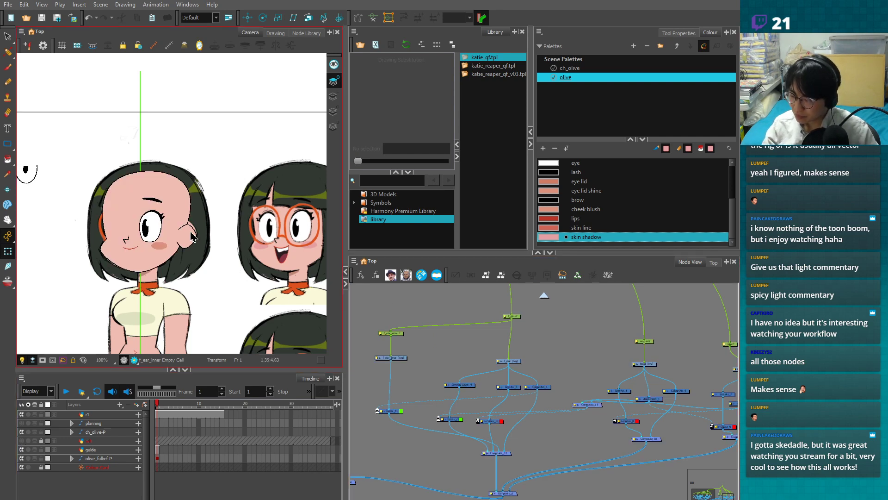
{"action": "left_click", "coordinate": [190, 233]}
{"action": "key", "text": "2"}
{"action": "key", "text": "2"}
{"action": "scroll", "coordinate": [199, 259], "scroll_direction": "up", "scroll_amount": 2}
{"action": "double_click", "coordinate": [187, 251]}
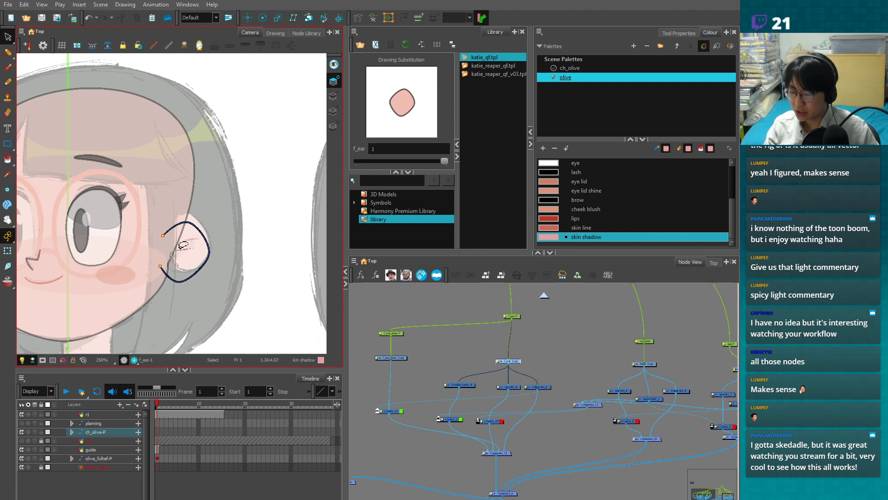
{"action": "key", "text": "2"}
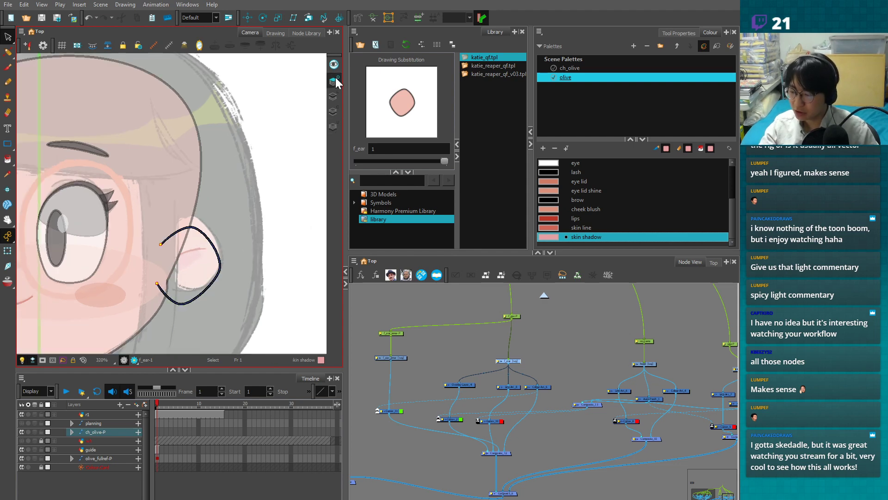
- Make the f_ear_inner drawing node the active drawing
{"action": "left_click", "coordinate": [7, 251]}
{"action": "left_click", "coordinate": [543, 353]}
{"action": "left_click_drag", "start_coordinate": [416, 346], "coordinate": [379, 371]}
{"action": "key", "text": "1"}
{"action": "left_click_drag", "start_coordinate": [466, 447], "coordinate": [494, 434]}
{"action": "key", "text": "2"}
{"action": "key", "text": "2"}
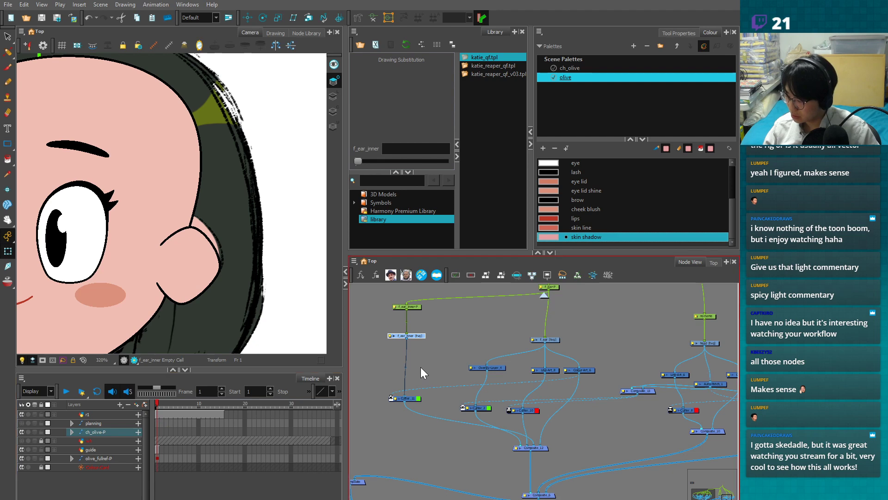
- Draw the curved inner ear line with the Pencil tool in the skin line colour
{"action": "key", "text": "alt+s"}
{"action": "key", "text": "2"}
{"action": "key", "text": "2"}
{"action": "left_click", "coordinate": [7, 82]}
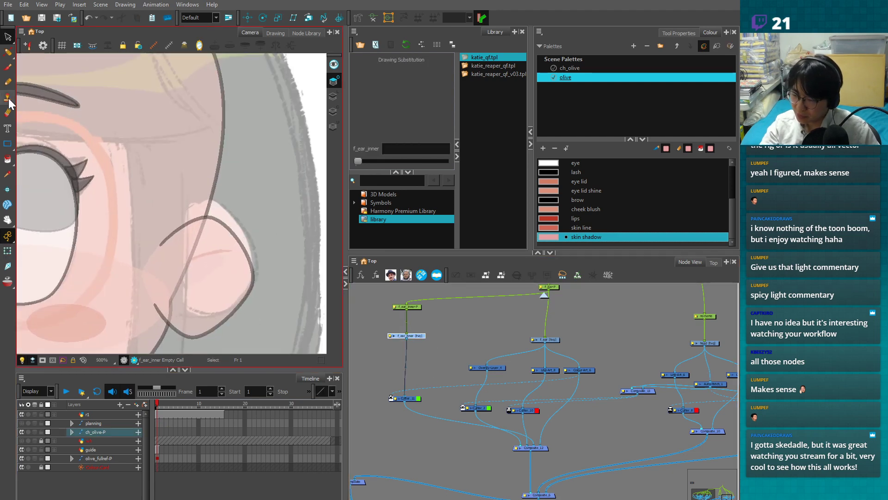
{"action": "left_click", "coordinate": [585, 227]}
{"action": "key", "text": "2"}
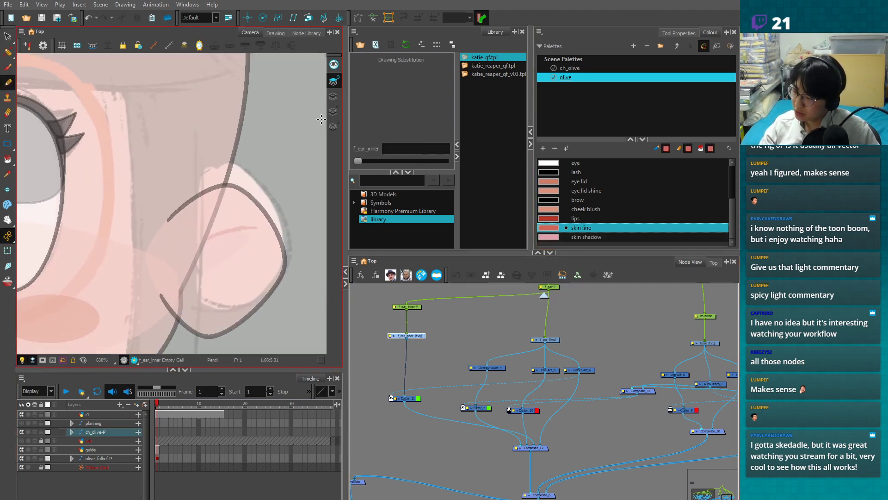
{"action": "mouse_move", "coordinate": [177, 257]}
{"action": "left_mouse_down"}
{"action": "mouse_move", "coordinate": [250, 224]}
{"action": "mouse_move", "coordinate": [179, 266]}
{"action": "mouse_move", "coordinate": [189, 297]}
{"action": "left_mouse_up"}
{"action": "key", "text": "ctrl+z"}
- Reshape the inner ear line with the Contour Editor into a smooth hook inside the ear
{"action": "key", "text": "alt+q"}
{"action": "left_click_drag", "start_coordinate": [188, 295], "coordinate": [165, 238]}
{"action": "mouse_move", "coordinate": [229, 233]}
{"action": "left_mouse_down"}
{"action": "mouse_move", "coordinate": [159, 240]}
{"action": "mouse_move", "coordinate": [192, 252]}
{"action": "left_mouse_up"}
{"action": "left_click_drag", "start_coordinate": [188, 302], "coordinate": [195, 300]}
{"action": "left_click_drag", "start_coordinate": [206, 243], "coordinate": [252, 243]}
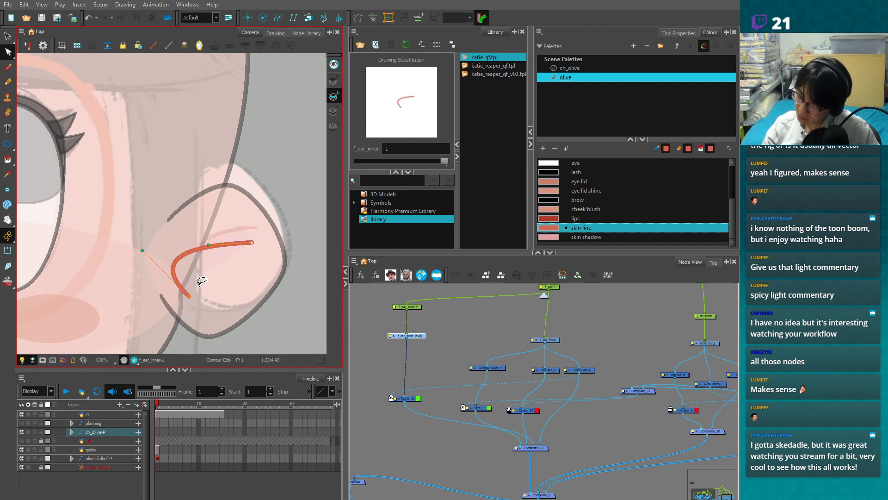
{"action": "left_click_drag", "start_coordinate": [190, 295], "coordinate": [173, 284]}
{"action": "left_click", "coordinate": [175, 268]}
{"action": "left_click_drag", "start_coordinate": [221, 244], "coordinate": [220, 241]}
{"action": "mouse_move", "coordinate": [189, 304]}
{"action": "left_mouse_down"}
{"action": "mouse_move", "coordinate": [175, 271]}
{"action": "mouse_move", "coordinate": [181, 292]}
{"action": "mouse_move", "coordinate": [171, 279]}
{"action": "mouse_move", "coordinate": [223, 247]}
{"action": "mouse_move", "coordinate": [253, 248]}
{"action": "mouse_move", "coordinate": [215, 239]}
{"action": "left_mouse_up"}
{"action": "left_click", "coordinate": [190, 300]}
{"action": "mouse_move", "coordinate": [184, 290]}
{"action": "left_mouse_down"}
{"action": "mouse_move", "coordinate": [191, 300]}
{"action": "mouse_move", "coordinate": [172, 307]}
{"action": "left_mouse_up"}
- Refine the thickness at both ends of the inner ear line with the Pencil Editor
{"action": "key", "text": "2"}
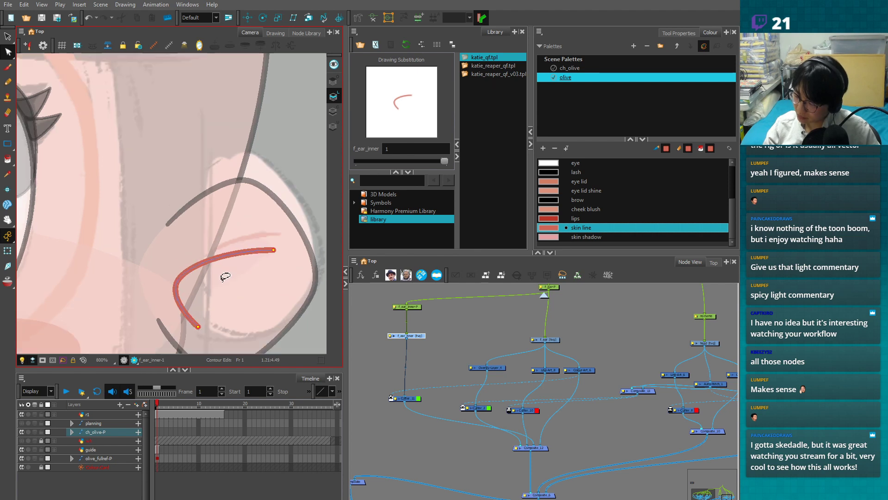
{"action": "key", "text": "alt+w"}
{"action": "left_click_drag", "start_coordinate": [256, 317], "coordinate": [202, 285]}
{"action": "key", "text": "2"}
{"action": "mouse_move", "coordinate": [227, 194]}
{"action": "left_mouse_down"}
{"action": "mouse_move", "coordinate": [248, 231]}
{"action": "mouse_move", "coordinate": [267, 233]}
{"action": "left_mouse_up"}
{"action": "key", "text": "2"}
{"action": "key", "text": "2"}
{"action": "key", "text": "1"}
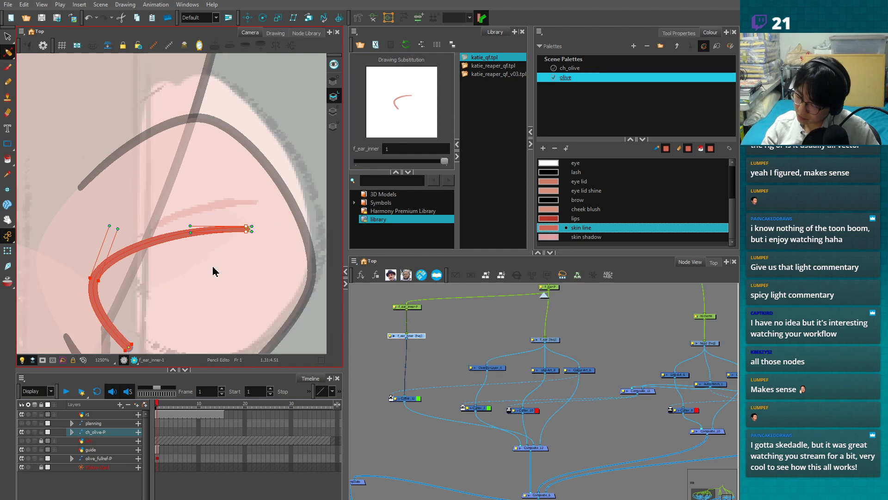
{"action": "key", "text": "1"}
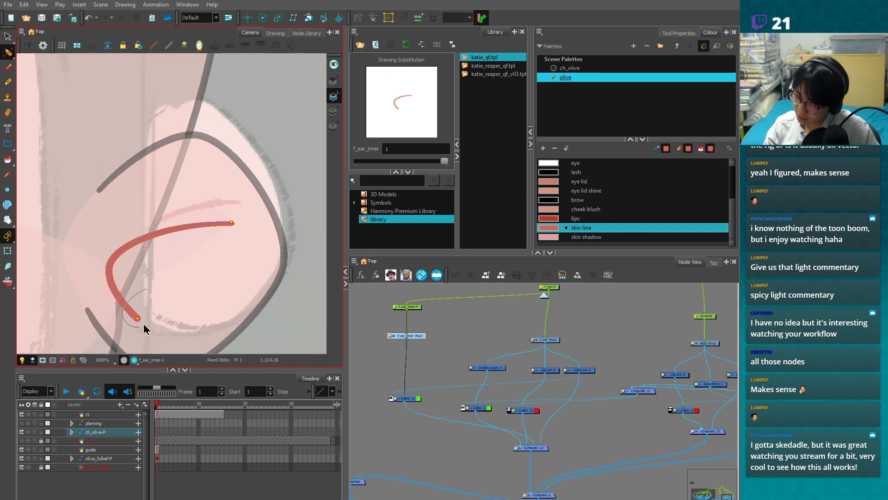
{"action": "left_click_drag", "start_coordinate": [144, 329], "coordinate": [138, 324]}
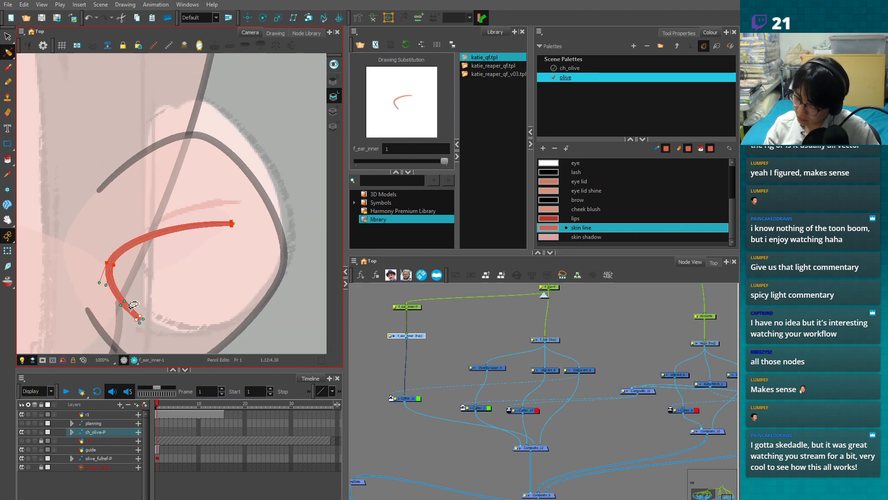
{"action": "left_click_drag", "start_coordinate": [120, 305], "coordinate": [118, 305]}
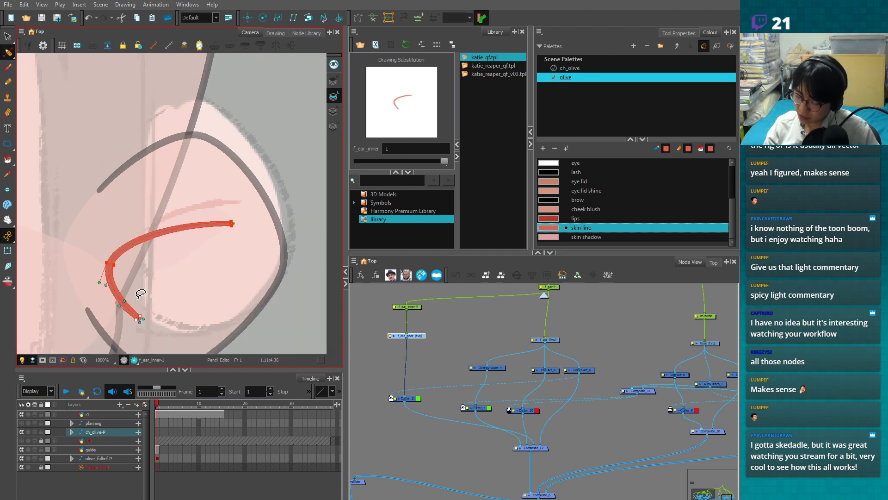
{"action": "left_click", "coordinate": [177, 297]}
{"action": "key", "text": "1"}
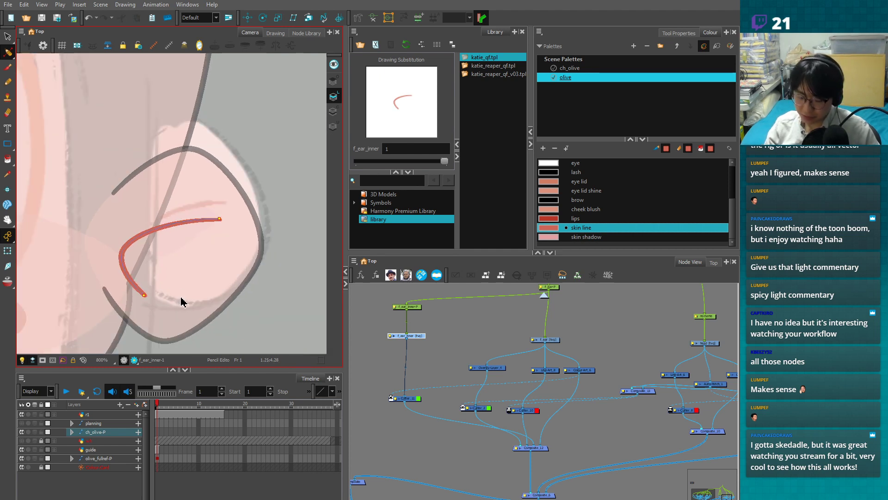
- Try to close the inner ear curve with an invisible stroke joining its two ends, and undo it
{"action": "key", "text": "alt+v"}
{"action": "key", "text": "2"}
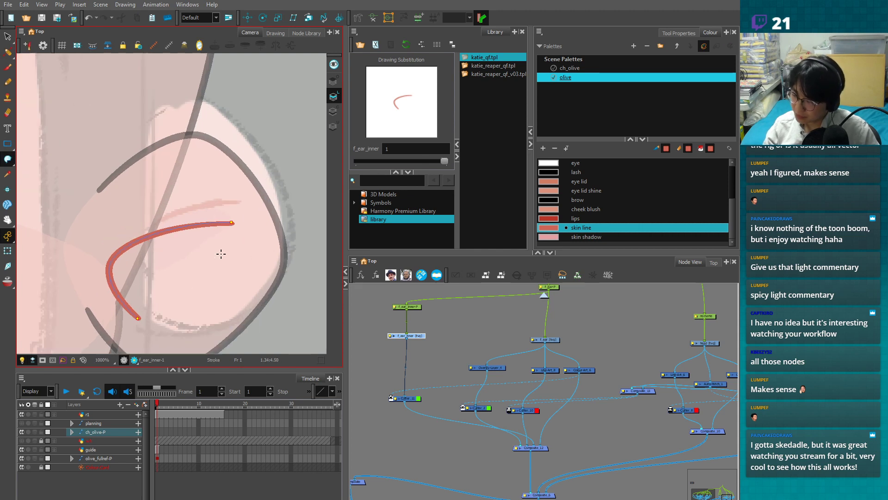
{"action": "left_click_drag", "start_coordinate": [234, 211], "coordinate": [118, 323]}
{"action": "key", "text": "alt+q"}
{"action": "left_click_drag", "start_coordinate": [234, 211], "coordinate": [223, 204]}
{"action": "key", "text": "ctrl+z"}
{"action": "key", "text": "ctrl+z"}
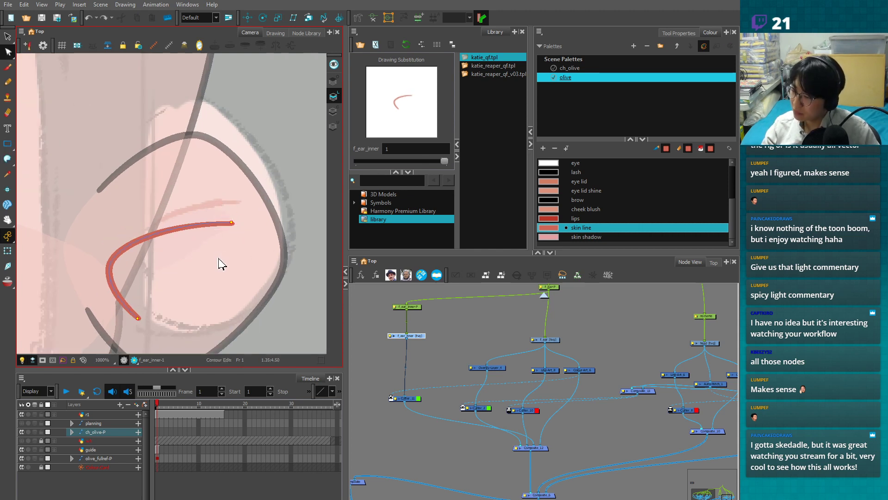
- Close the inner ear shape with an invisible stroke across the line's two ends, and bow it outward towards the ear's outer edge
{"action": "key", "text": "alt+v"}
{"action": "left_click", "coordinate": [684, 33]}
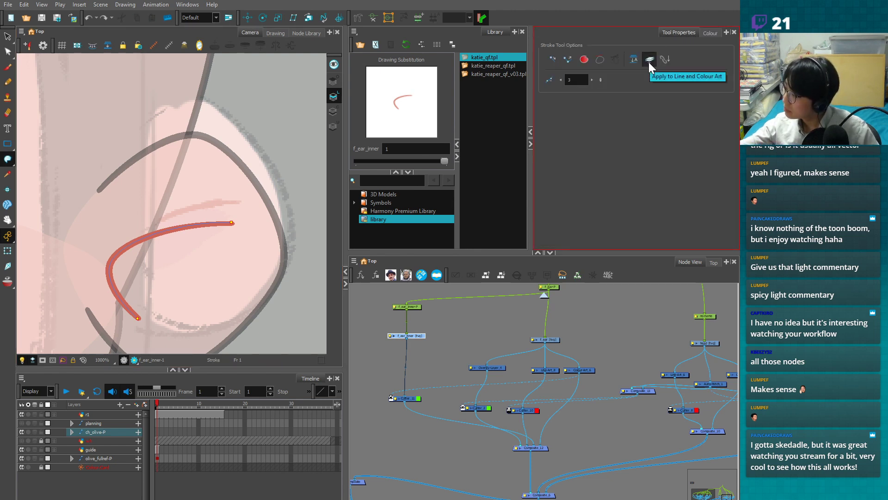
{"action": "key", "text": "alt+q"}
{"action": "mouse_move", "coordinate": [229, 248]}
{"action": "left_mouse_down"}
{"action": "mouse_move", "coordinate": [165, 320]}
{"action": "mouse_move", "coordinate": [213, 211]}
{"action": "left_mouse_up"}
{"action": "mouse_move", "coordinate": [165, 322]}
{"action": "left_mouse_down"}
{"action": "mouse_move", "coordinate": [134, 318]}
{"action": "mouse_move", "coordinate": [172, 306]}
{"action": "left_mouse_up"}
{"action": "left_click_drag", "start_coordinate": [211, 214], "coordinate": [230, 250]}
{"action": "left_click_drag", "start_coordinate": [214, 216], "coordinate": [220, 214]}
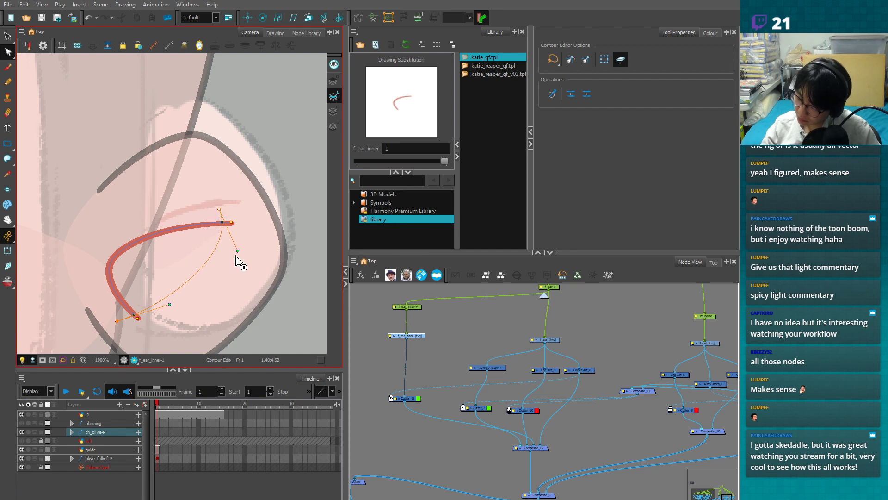
{"action": "key", "text": "1"}
{"action": "key", "text": "1"}
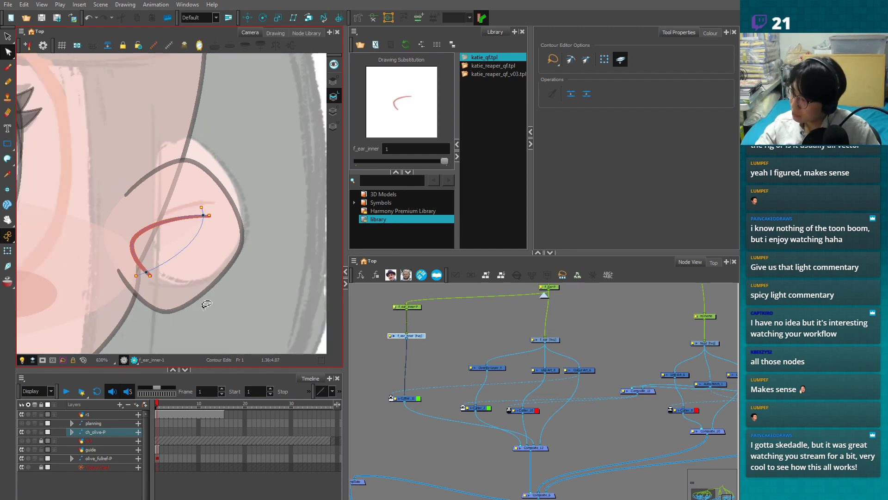
- Fill the inner ear shape with the skin shadow colour from the olive palette
{"action": "left_click", "coordinate": [709, 33]}
{"action": "left_click", "coordinate": [564, 237]}
{"action": "key", "text": "alt+i"}
{"action": "left_click", "coordinate": [179, 236]}
{"action": "left_click", "coordinate": [7, 251]}
{"action": "key", "text": "1"}
{"action": "key", "text": "1"}
{"action": "left_click", "coordinate": [267, 288]}
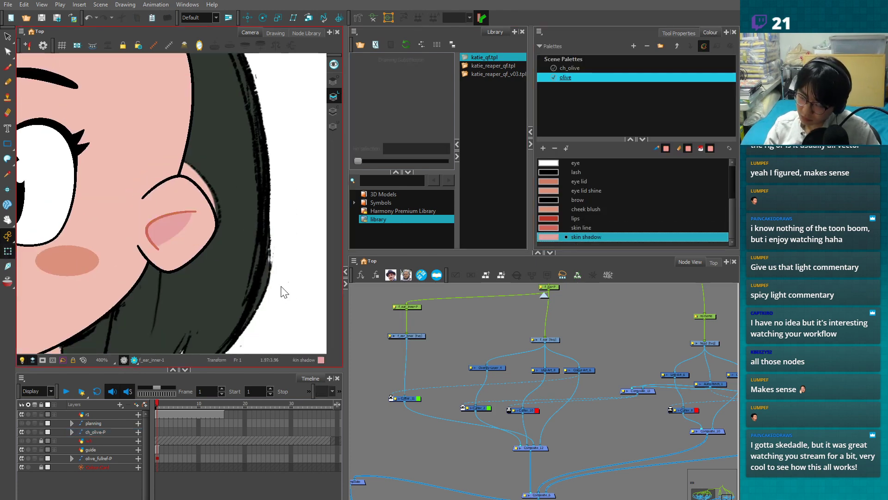
{"action": "left_click_drag", "start_coordinate": [252, 291], "coordinate": [290, 304]}
{"action": "key", "text": "1"}
{"action": "key", "text": "1"}
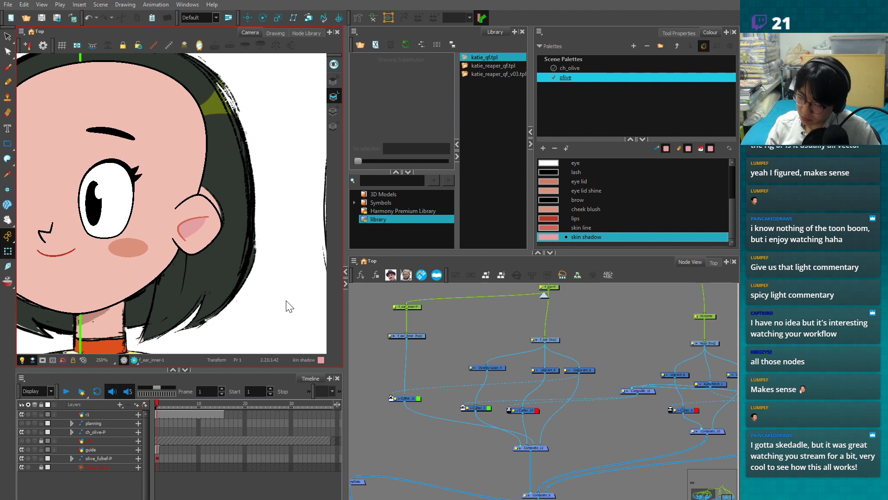
- Scale the inner ear drawing down slightly so it sits well inside the outer ear outline
{"action": "key", "text": "2"}
{"action": "key", "text": "2"}
{"action": "key", "text": "2"}
{"action": "left_click", "coordinate": [224, 239]}
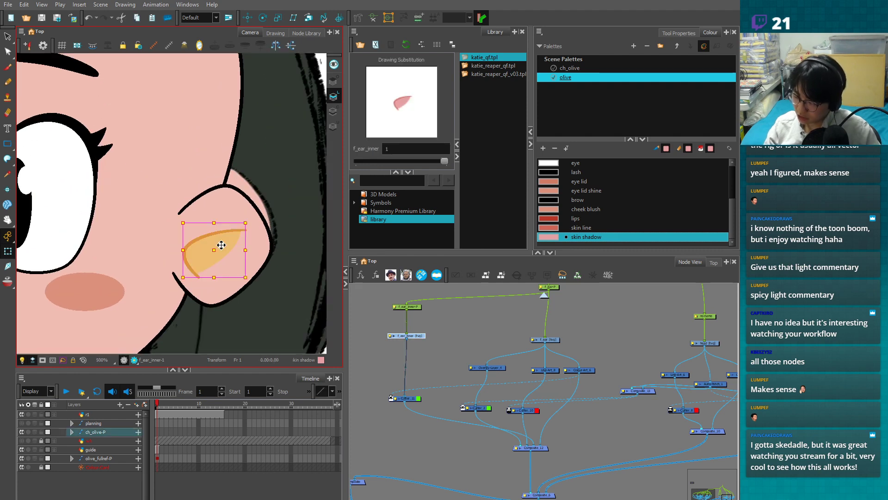
{"action": "key", "text": "shift+l"}
{"action": "left_click", "coordinate": [27, 360]}
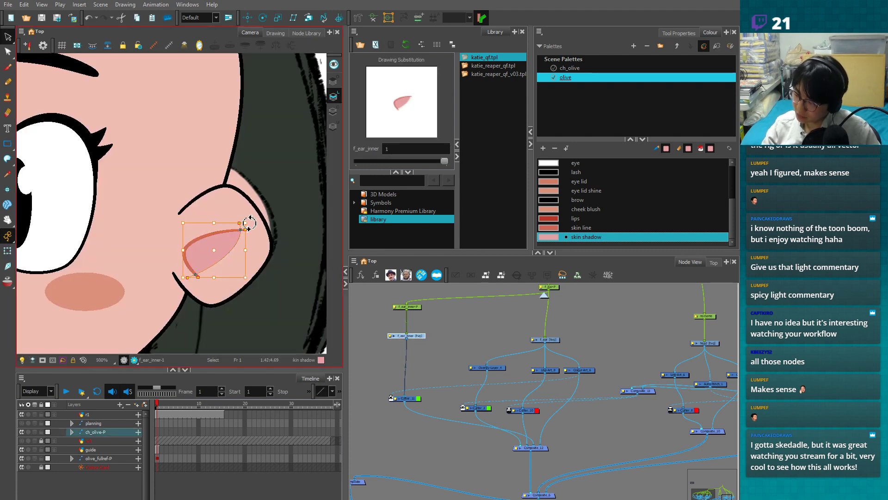
{"action": "left_click_drag", "start_coordinate": [246, 226], "coordinate": [230, 246]}
{"action": "key", "text": "1"}
{"action": "key", "text": "1"}
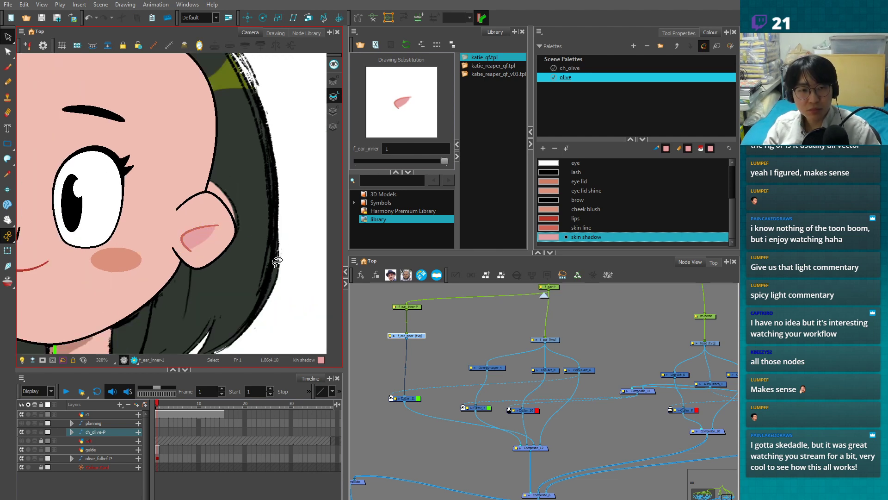
- Nudge the whole inner ear drawing slightly upward within the ear
{"action": "key", "text": "2"}
{"action": "key", "text": "2"}
{"action": "key", "text": "1"}
{"action": "key", "text": "1"}
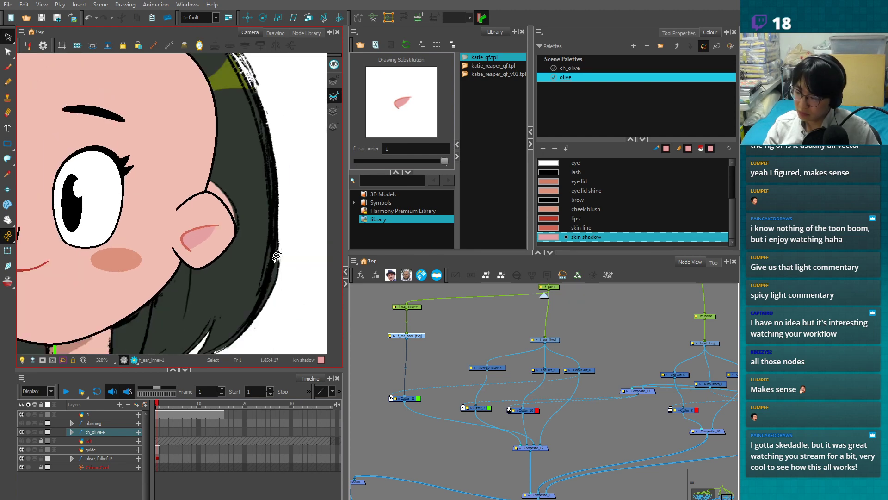
{"action": "key", "text": "2"}
{"action": "mouse_move", "coordinate": [197, 220]}
{"action": "left_mouse_down"}
{"action": "mouse_move", "coordinate": [179, 247]}
{"action": "mouse_move", "coordinate": [221, 233]}
{"action": "left_mouse_up"}
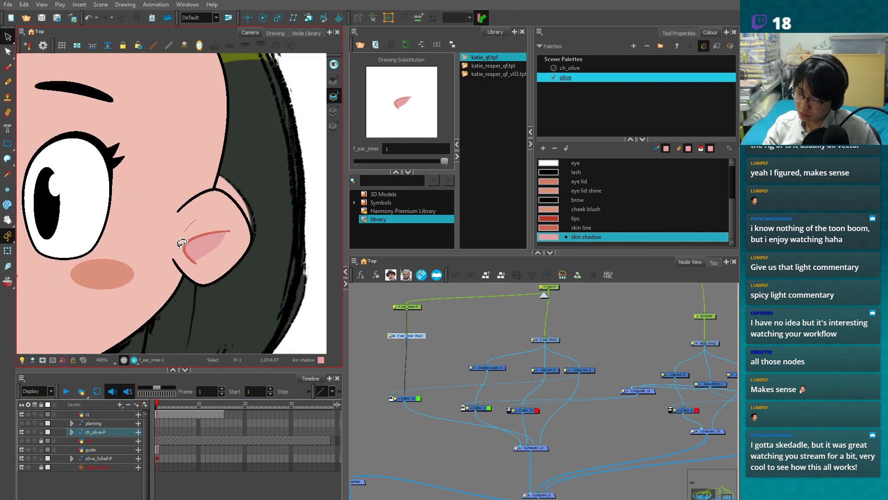
{"action": "key", "text": "2"}
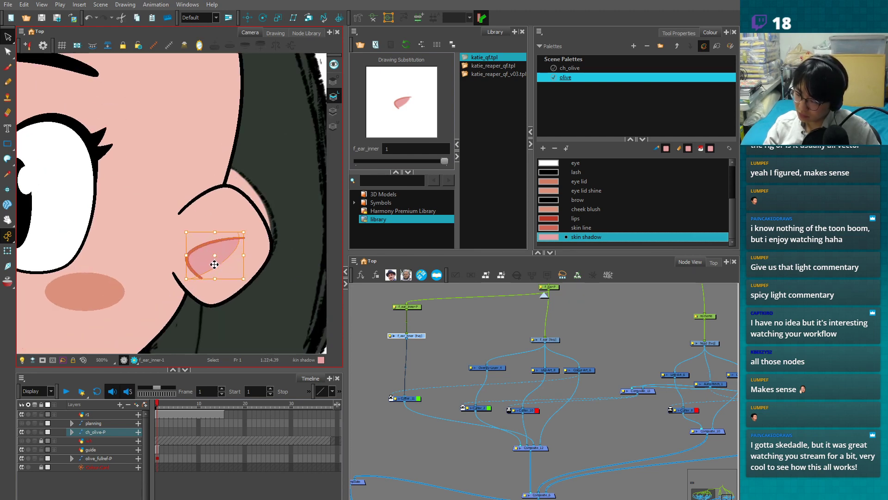
{"action": "left_click_drag", "start_coordinate": [227, 250], "coordinate": [227, 247]}
{"action": "key", "text": "1"}
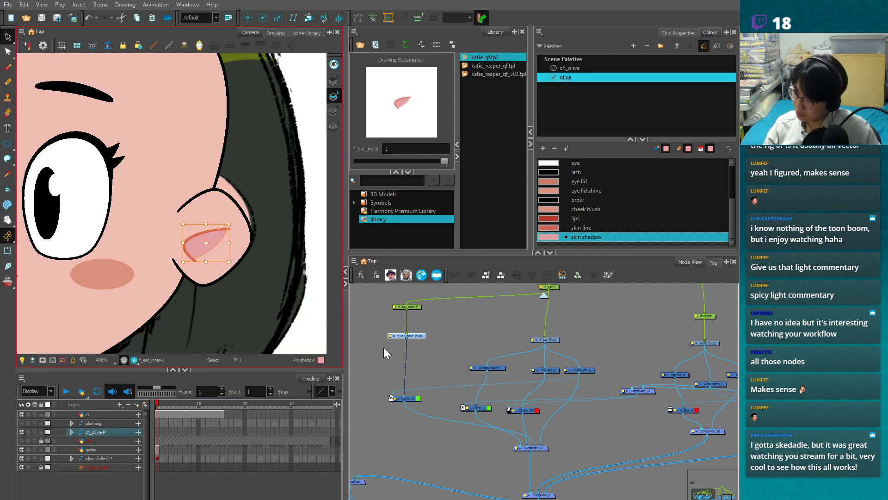
- Check the outer ear drawing and how the ear reads against the whole head
{"action": "left_click", "coordinate": [545, 339]}
{"action": "left_click_drag", "start_coordinate": [226, 276], "coordinate": [224, 299]}
{"action": "left_click", "coordinate": [229, 300]}
{"action": "left_click", "coordinate": [8, 251]}
{"action": "key", "text": "1"}
{"action": "key", "text": "1"}
{"action": "left_click", "coordinate": [282, 311]}
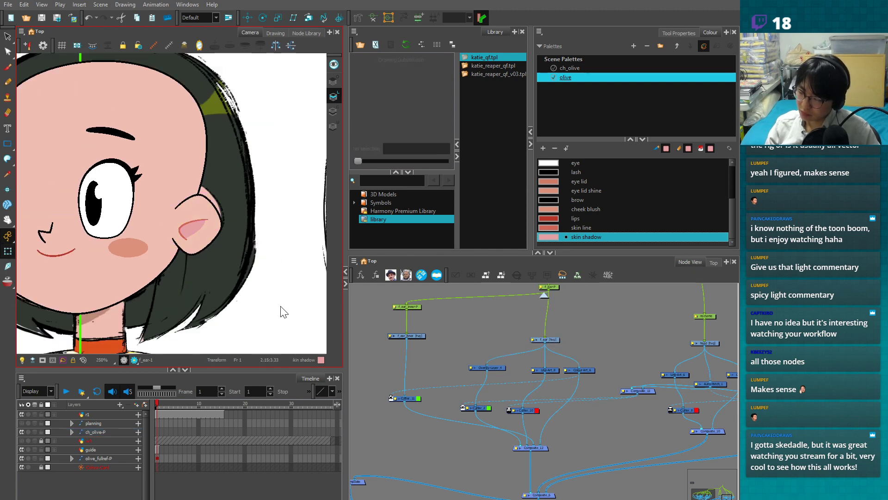
{"action": "key", "text": "1"}
{"action": "key", "text": "1"}
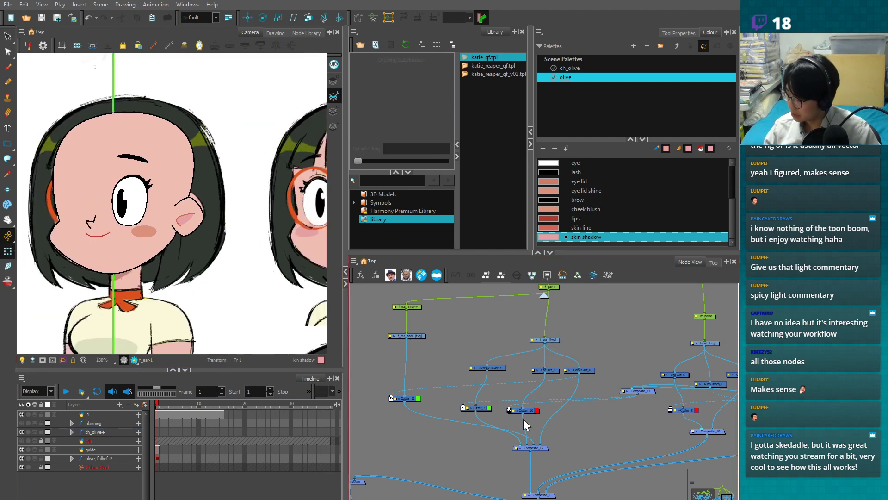
- Place the inner ear peg's rotation pivot at the ear's front edge, next to the cheek
{"action": "left_click", "coordinate": [421, 336]}
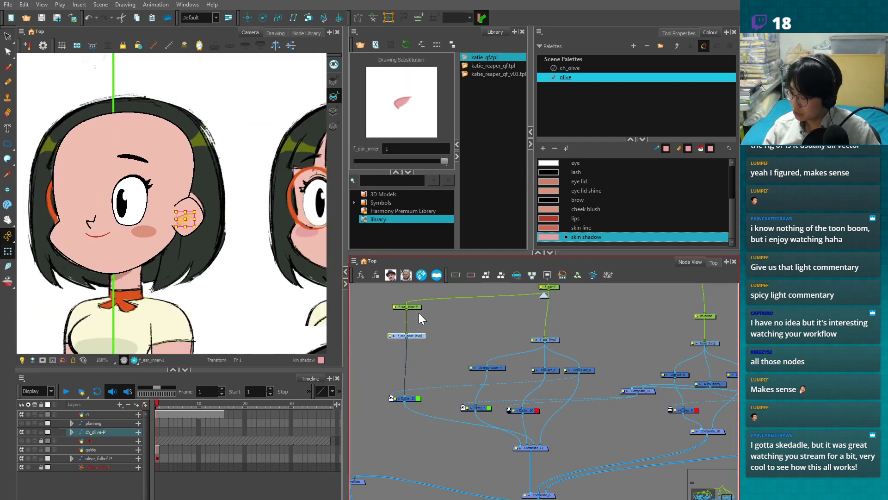
{"action": "left_click", "coordinate": [419, 315]}
{"action": "key", "text": "2"}
{"action": "key", "text": "2"}
{"action": "key", "text": "2"}
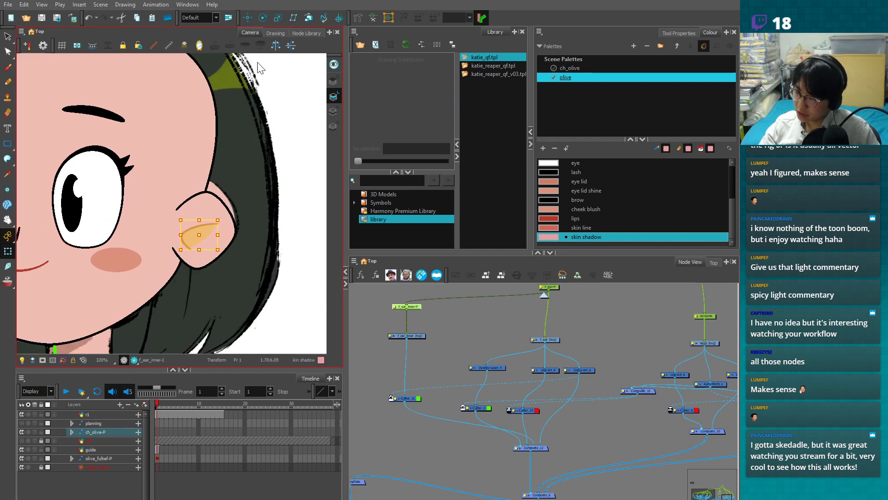
{"action": "left_click", "coordinate": [262, 18]}
{"action": "key", "text": "1"}
{"action": "key", "text": "1"}
{"action": "key", "text": "1"}
{"action": "key", "text": "1"}
{"action": "key", "text": "1"}
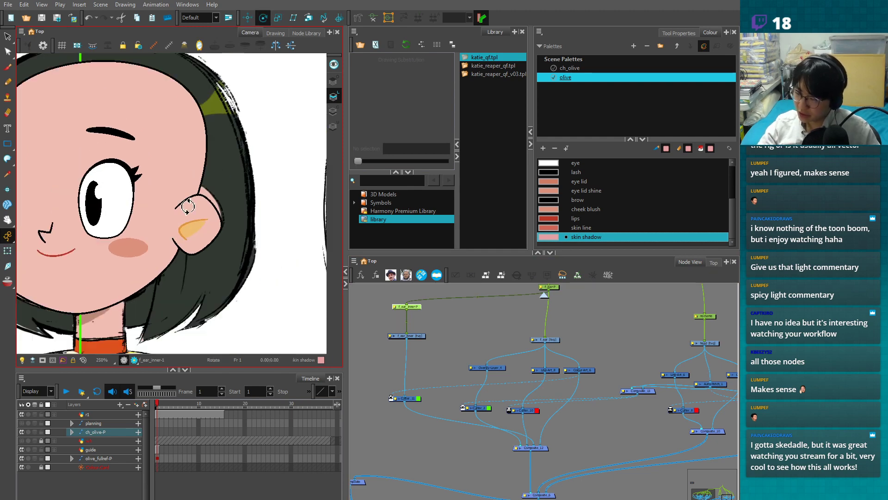
{"action": "left_click_drag", "start_coordinate": [169, 342], "coordinate": [173, 290]}
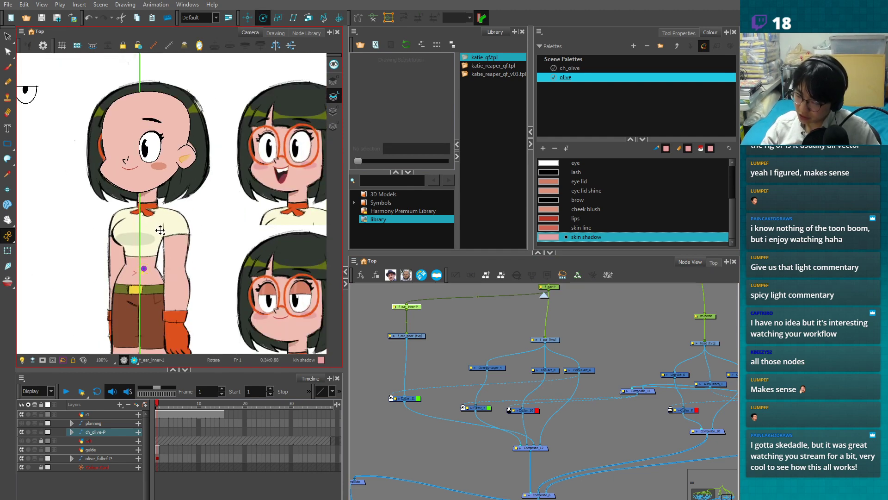
{"action": "key", "text": "2"}
{"action": "key", "text": "2"}
{"action": "key", "text": "2"}
{"action": "key", "text": "2"}
{"action": "key", "text": "2"}
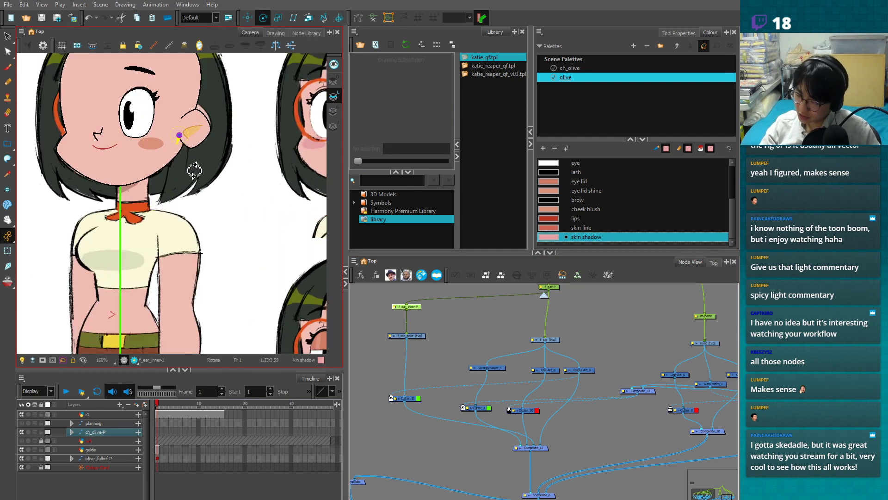
- Try rotating and shifting the inner ear peg to test its new pivot
{"action": "left_click", "coordinate": [166, 216]}
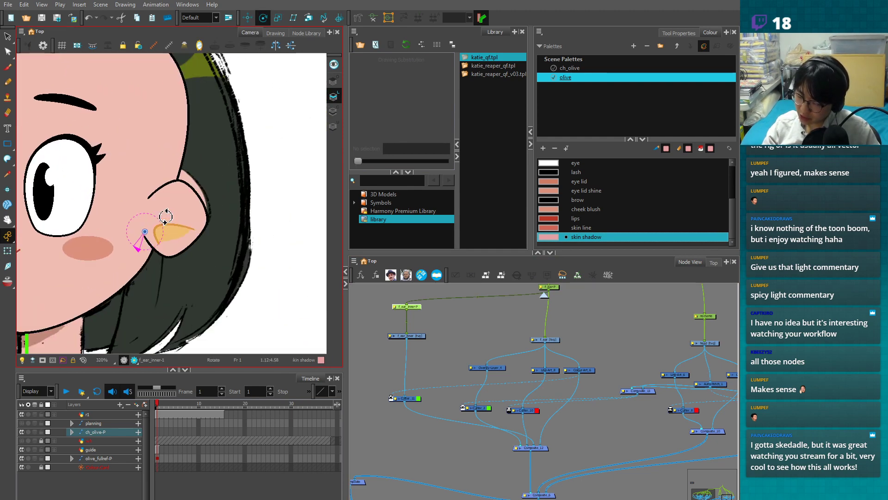
{"action": "left_click_drag", "start_coordinate": [165, 216], "coordinate": [148, 230]}
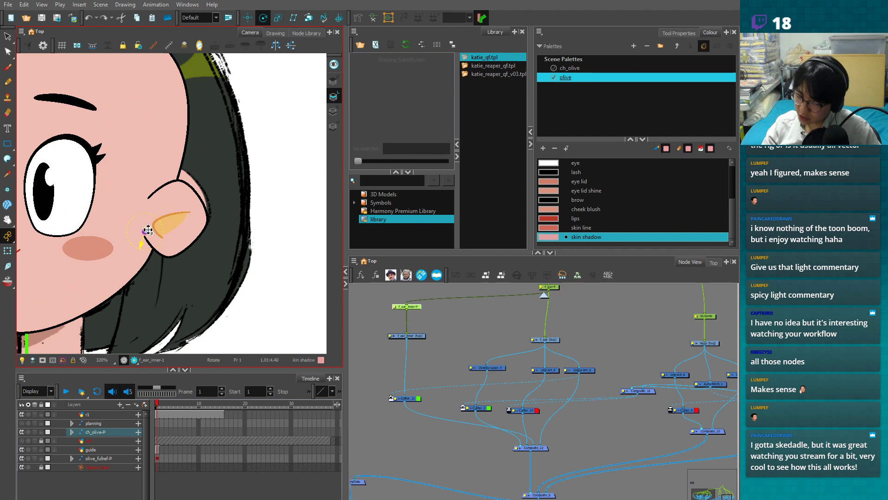
{"action": "left_click", "coordinate": [8, 250]}
{"action": "mouse_move", "coordinate": [193, 222]}
{"action": "left_mouse_down"}
{"action": "mouse_move", "coordinate": [188, 198]}
{"action": "mouse_move", "coordinate": [146, 199]}
{"action": "mouse_move", "coordinate": [158, 207]}
{"action": "mouse_move", "coordinate": [151, 221]}
{"action": "mouse_move", "coordinate": [182, 206]}
{"action": "mouse_move", "coordinate": [201, 217]}
{"action": "mouse_move", "coordinate": [181, 221]}
{"action": "left_mouse_up"}
{"action": "left_click", "coordinate": [276, 281]}
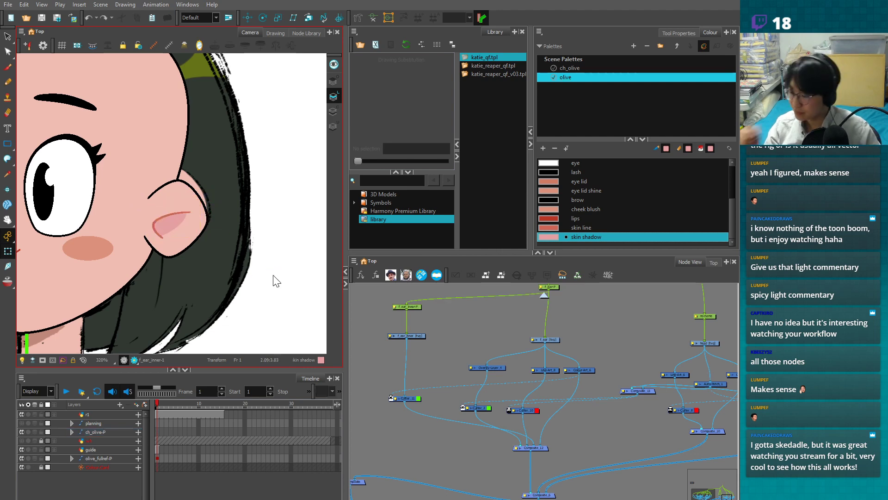
- Try moving the head drawing to test it separately from the ear and facial features
{"action": "key", "text": "1"}
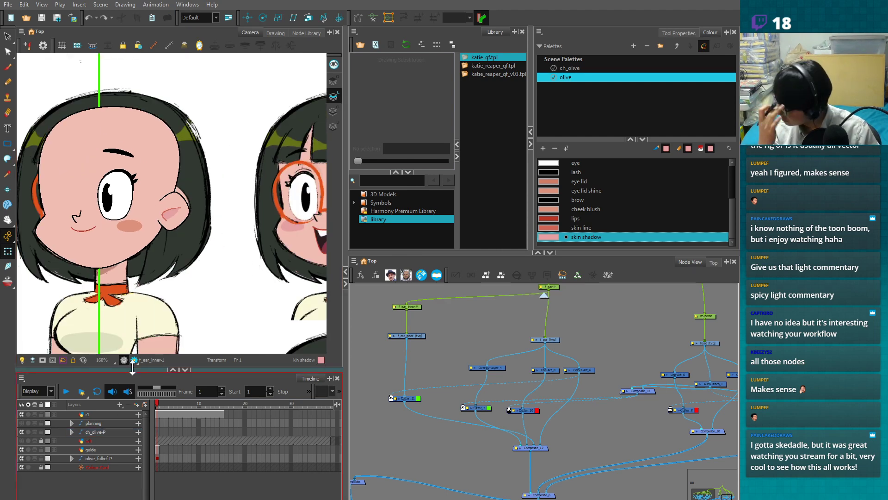
{"action": "key", "text": "1"}
{"action": "key", "text": "2"}
{"action": "left_click_drag", "start_coordinate": [170, 170], "coordinate": [165, 165]}
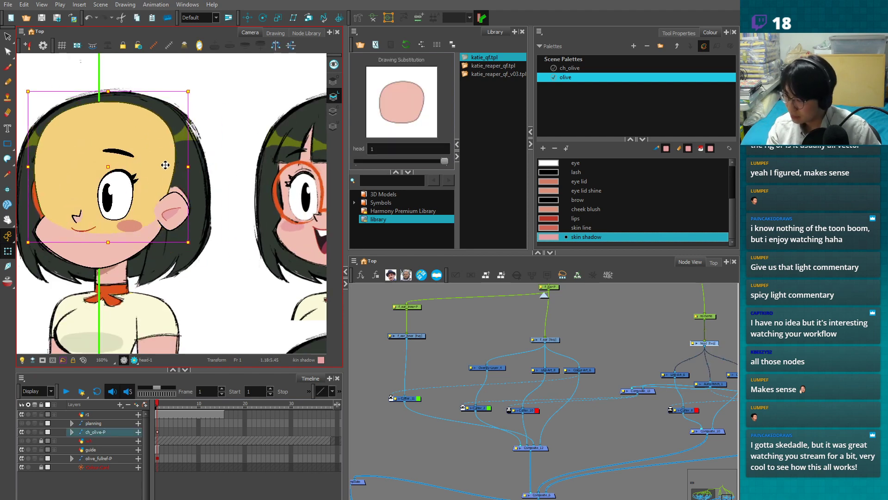
{"action": "key", "text": "1"}
{"action": "key", "text": "1"}
{"action": "left_click", "coordinate": [222, 317]}
- Show the planning layer's sketch notes over the character
{"action": "key", "text": "1"}
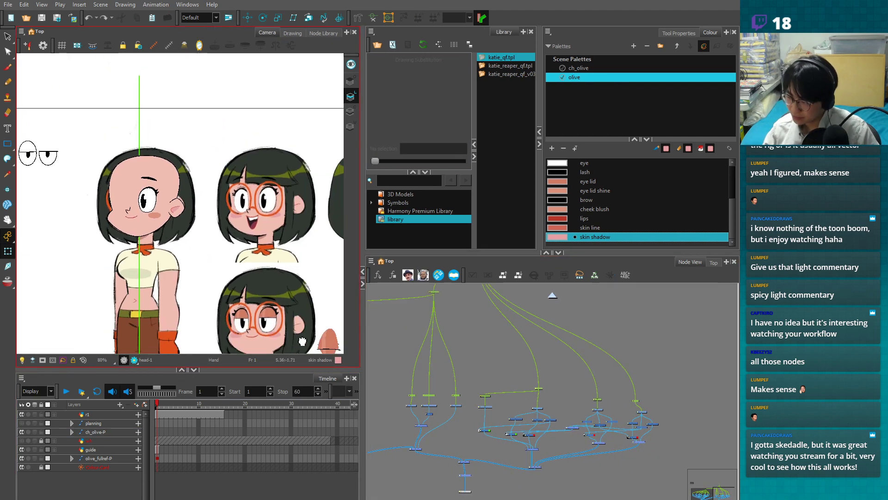
{"action": "left_click_drag", "start_coordinate": [302, 342], "coordinate": [301, 346]}
{"action": "left_click", "coordinate": [155, 226]}
{"action": "left_click", "coordinate": [22, 423]}
{"action": "left_click_drag", "start_coordinate": [196, 286], "coordinate": [196, 310]}
{"action": "key", "text": "2"}
{"action": "key", "text": "2"}
{"action": "key", "text": "2"}
{"action": "left_click", "coordinate": [217, 292]}
{"action": "key", "text": "1"}
{"action": "key", "text": "1"}
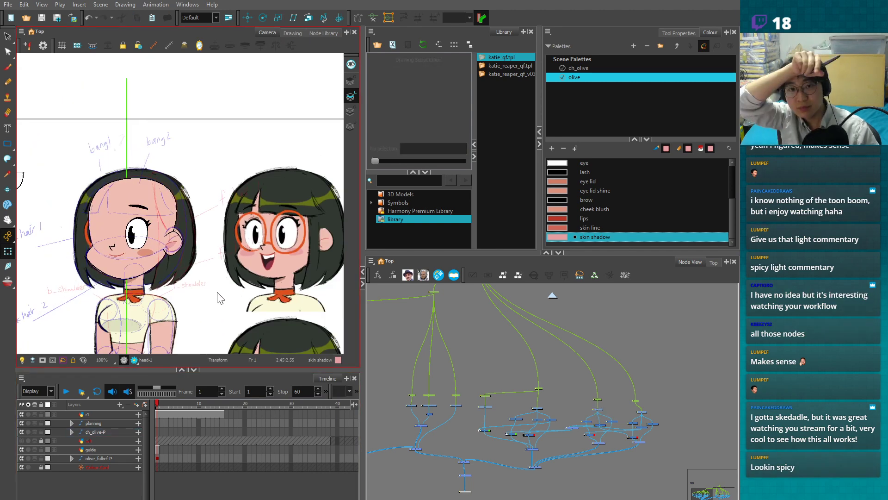
- Examine the planning sketch's hair and bang lines over the head and ear
{"action": "key", "text": "2"}
{"action": "key", "text": "2"}
{"action": "key", "text": "2"}
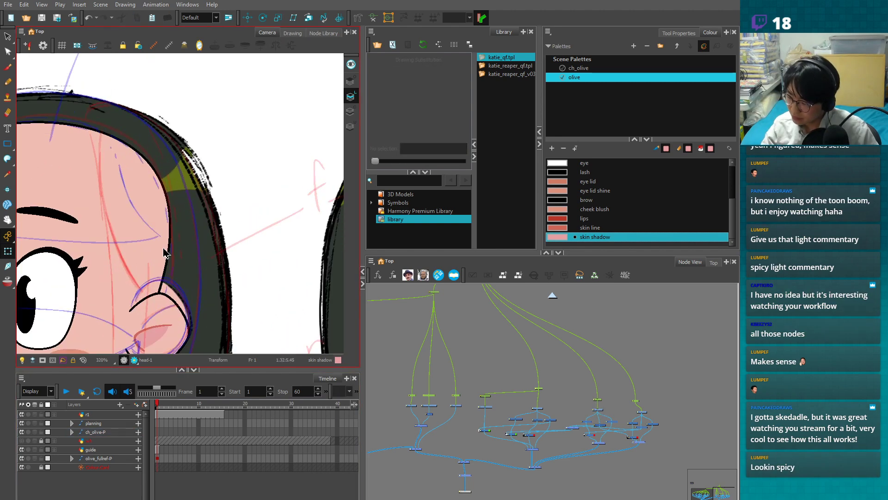
{"action": "left_click", "coordinate": [271, 250]}
{"action": "key", "text": "1"}
{"action": "key", "text": "1"}
{"action": "key", "text": "1"}
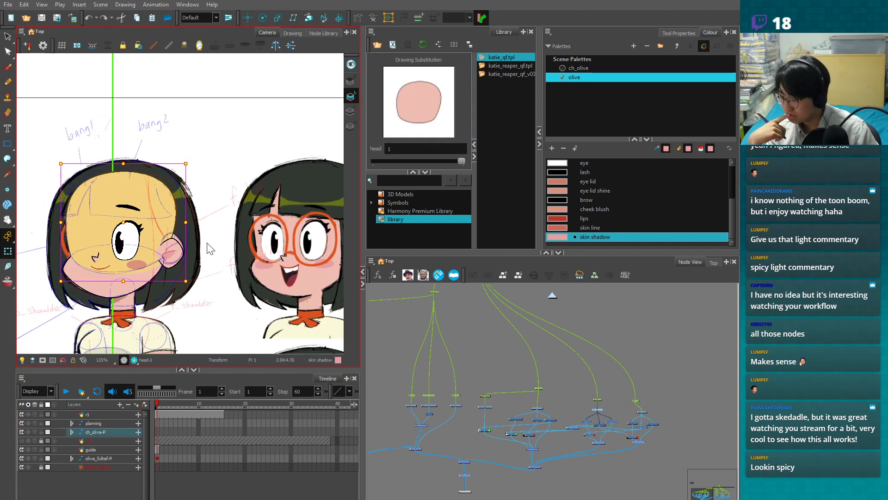
{"action": "key", "text": "2"}
{"action": "key", "text": "2"}
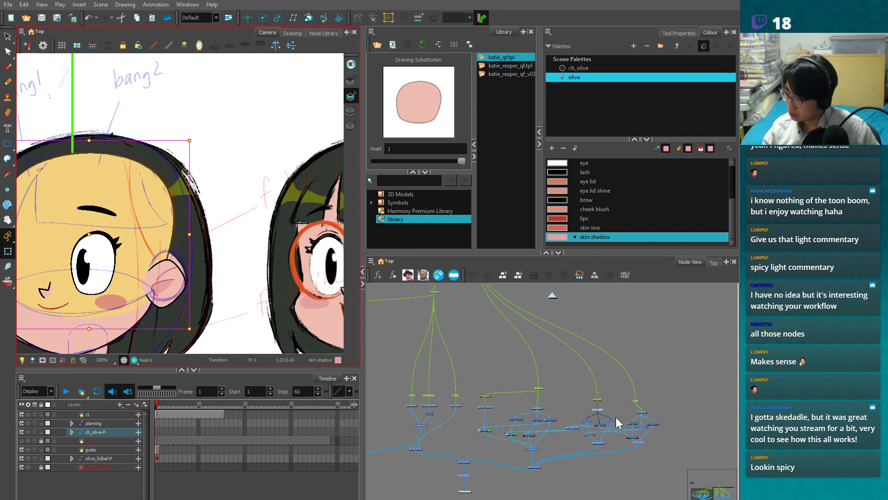
- Examine the peg hierarchy and connections of the head and face nodes
{"action": "left_click_drag", "start_coordinate": [635, 459], "coordinate": [636, 450]}
{"action": "key", "text": "1"}
{"action": "key", "text": "1"}
{"action": "left_click_drag", "start_coordinate": [531, 361], "coordinate": [561, 392]}
{"action": "left_click_drag", "start_coordinate": [554, 309], "coordinate": [489, 365]}
{"action": "left_click_drag", "start_coordinate": [528, 326], "coordinate": [530, 312]}
{"action": "left_click", "coordinate": [543, 321]}
{"action": "key", "text": "1"}
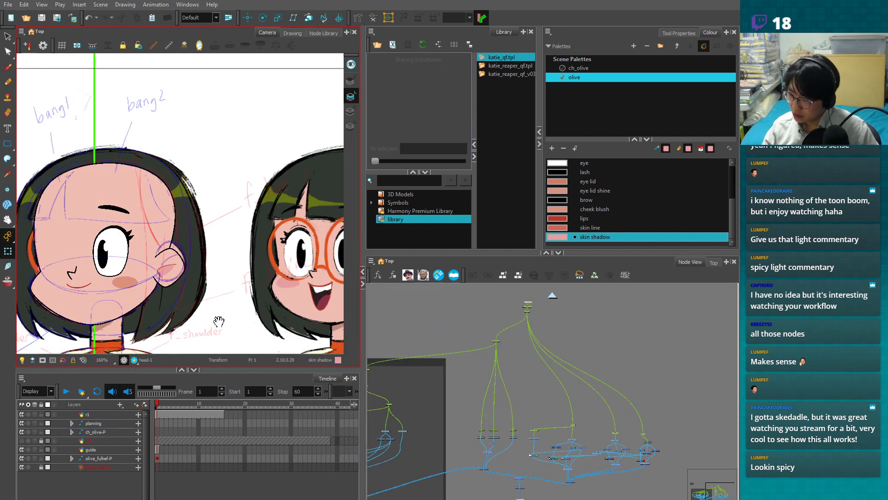
- Try moving the eye through its lashes to test the eye rig, and undo the move
{"action": "key", "text": "2"}
{"action": "key", "text": "2"}
{"action": "key", "text": "2"}
{"action": "key", "text": "2"}
{"action": "left_click", "coordinate": [198, 226]}
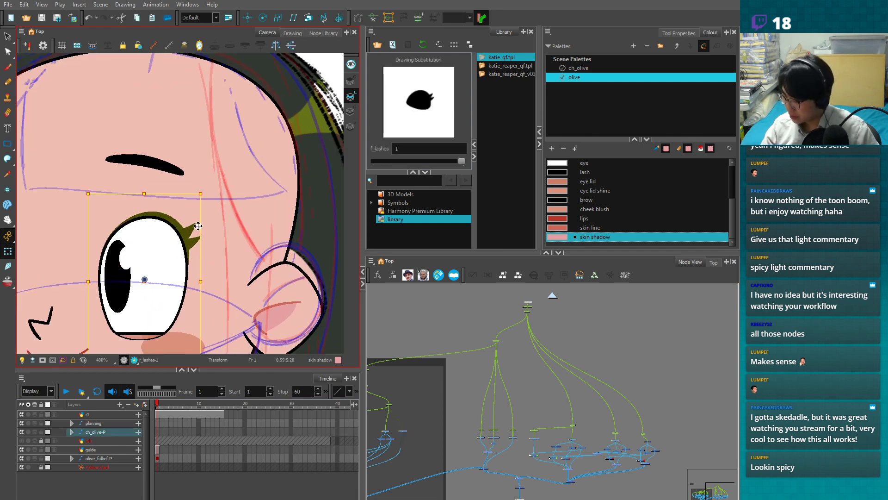
{"action": "mouse_move", "coordinate": [198, 226]}
{"action": "left_mouse_down"}
{"action": "mouse_move", "coordinate": [192, 218]}
{"action": "mouse_move", "coordinate": [181, 237]}
{"action": "mouse_move", "coordinate": [185, 216]}
{"action": "mouse_move", "coordinate": [183, 224]}
{"action": "left_mouse_up"}
{"action": "key", "text": "ctrl+z"}
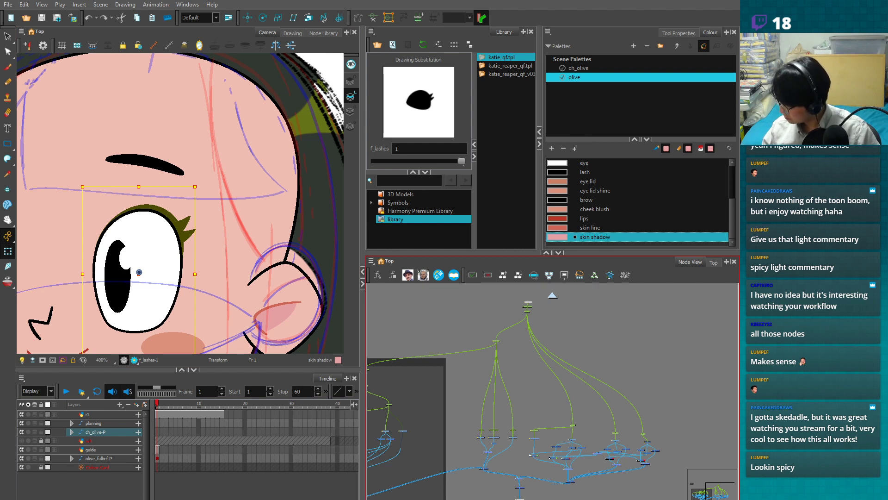
{"action": "left_click", "coordinate": [659, 401]}
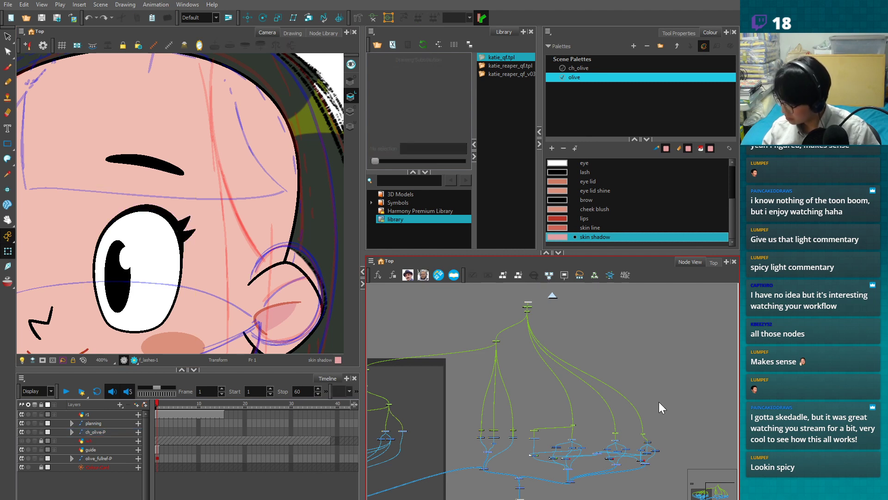
- Inspect the eye, ear and cheek blush drawings individually against the planning sketch
{"action": "left_click", "coordinate": [175, 231]}
{"action": "scroll", "coordinate": [174, 234], "scroll_direction": "down", "scroll_amount": 2}
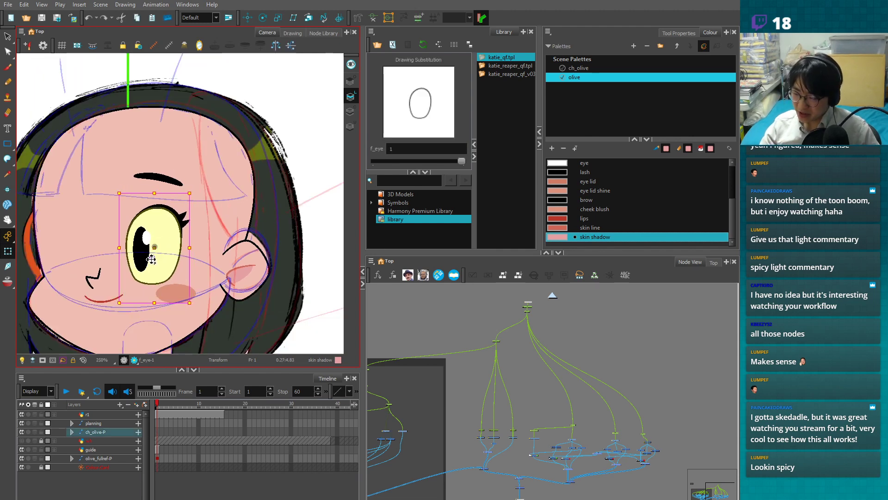
{"action": "left_click", "coordinate": [314, 160]}
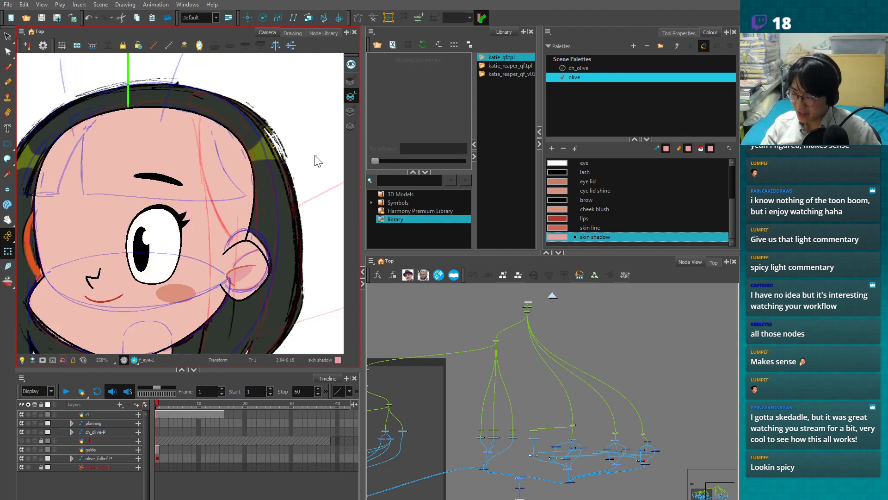
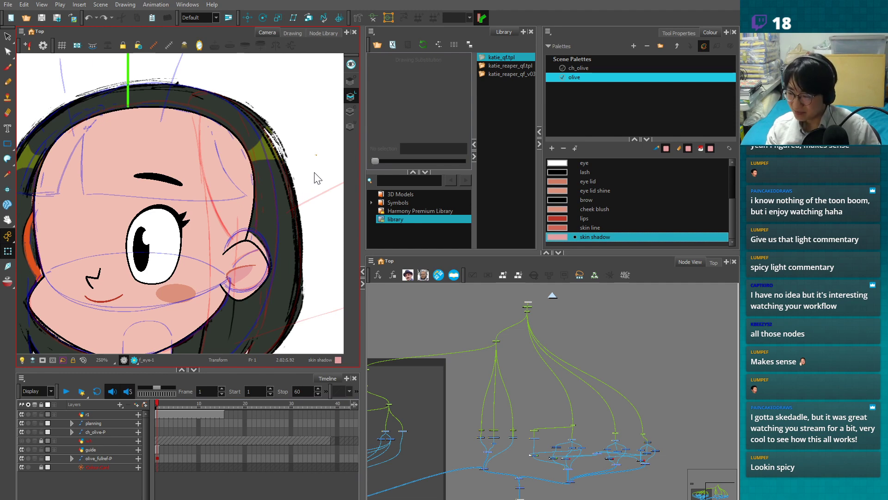
{"action": "key", "text": "2"}
{"action": "key", "text": "2"}
{"action": "left_click", "coordinate": [228, 245]}
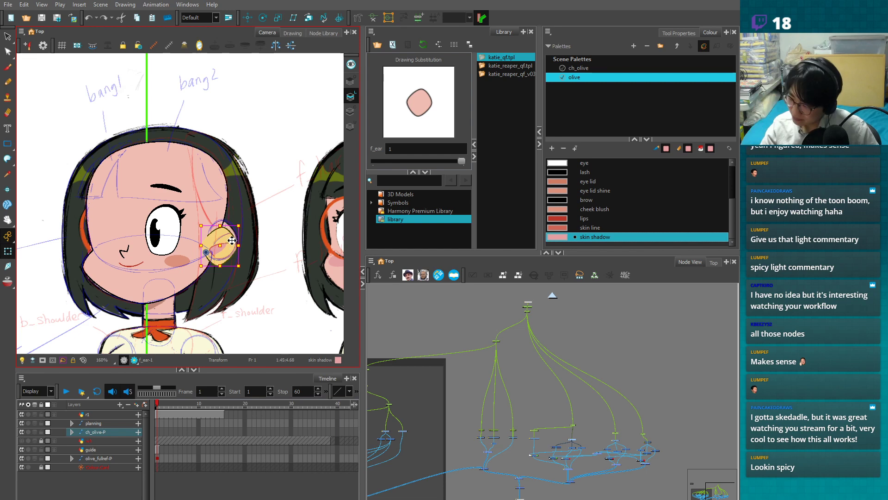
{"action": "key", "text": "2"}
{"action": "left_click", "coordinate": [183, 277]}
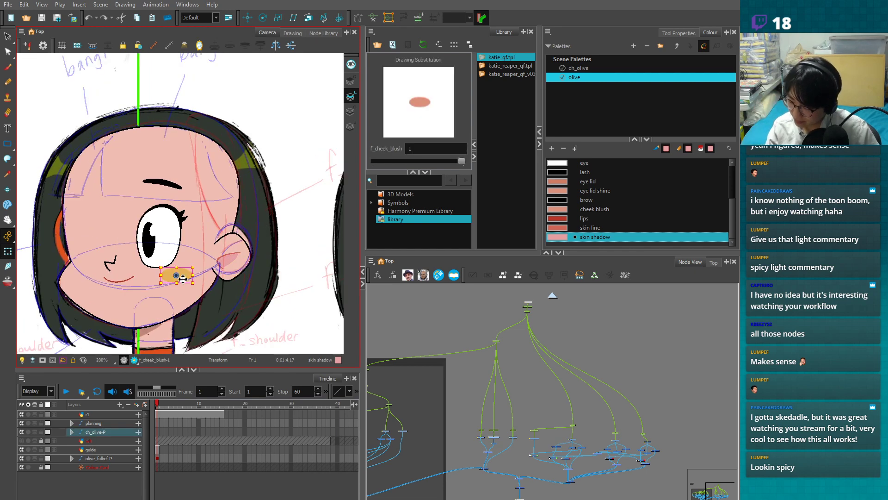
{"action": "key", "text": "b"}
{"action": "left_click_drag", "start_coordinate": [157, 224], "coordinate": [58, 214]}
{"action": "key", "text": "ctrl+z"}
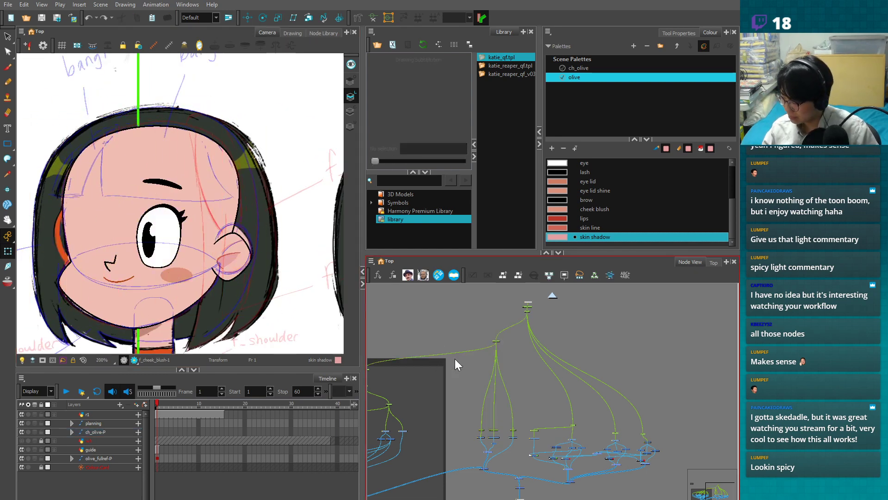
- Examine the node network of the face parts, including the cheek blush drawing and its peg and composite connections
{"action": "left_click", "coordinate": [440, 344]}
{"action": "key", "text": "2"}
{"action": "key", "text": "2"}
{"action": "left_click", "coordinate": [568, 412]}
{"action": "key", "text": "2"}
{"action": "key", "text": "2"}
{"action": "left_click_drag", "start_coordinate": [573, 415], "coordinate": [477, 445]}
{"action": "key", "text": "2"}
{"action": "key", "text": "2"}
{"action": "left_click_drag", "start_coordinate": [478, 354], "coordinate": [468, 364]}
{"action": "left_click_drag", "start_coordinate": [578, 350], "coordinate": [561, 363]}
{"action": "mouse_move", "coordinate": [571, 338]}
{"action": "left_mouse_down"}
{"action": "mouse_move", "coordinate": [510, 337]}
{"action": "mouse_move", "coordinate": [562, 340]}
{"action": "left_mouse_up"}
{"action": "left_click", "coordinate": [534, 415]}
{"action": "key", "text": "1"}
{"action": "key", "text": "1"}
{"action": "key", "text": "1"}
{"action": "left_click", "coordinate": [585, 404]}
{"action": "left_click", "coordinate": [417, 450]}
{"action": "key", "text": "1"}
{"action": "left_click", "coordinate": [176, 276]}
{"action": "key", "text": "o"}
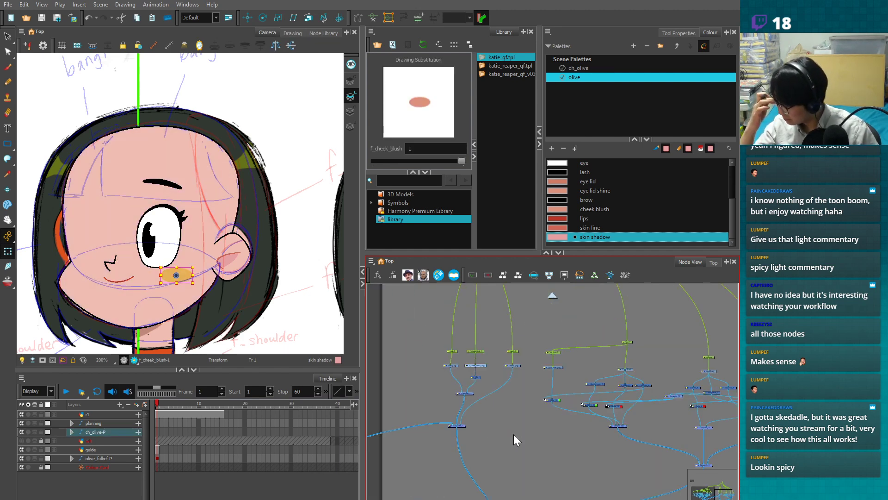
{"action": "key", "text": "2"}
{"action": "key", "text": "2"}
{"action": "left_click_drag", "start_coordinate": [462, 390], "coordinate": [460, 402]}
{"action": "left_click", "coordinate": [469, 415]}
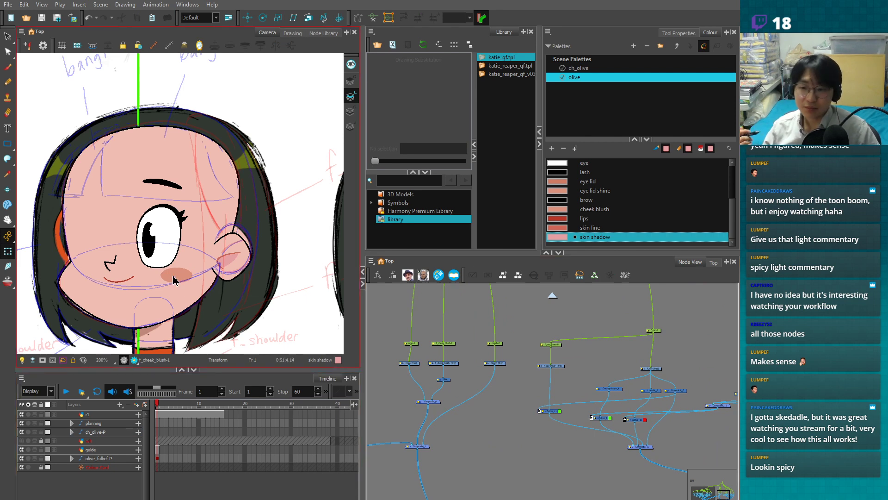
- Add two vector drawing layers named bang1 and bang2
{"action": "left_click_drag", "start_coordinate": [263, 214], "coordinate": [272, 252]}
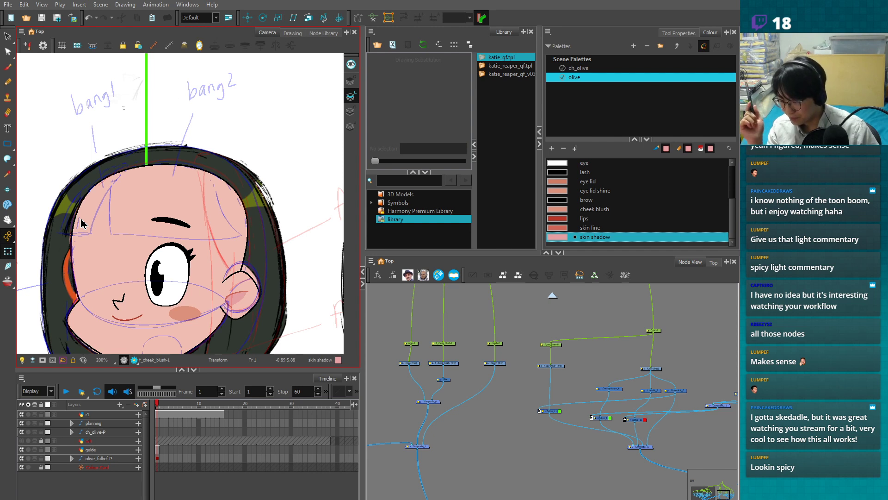
{"action": "left_click", "coordinate": [139, 401]}
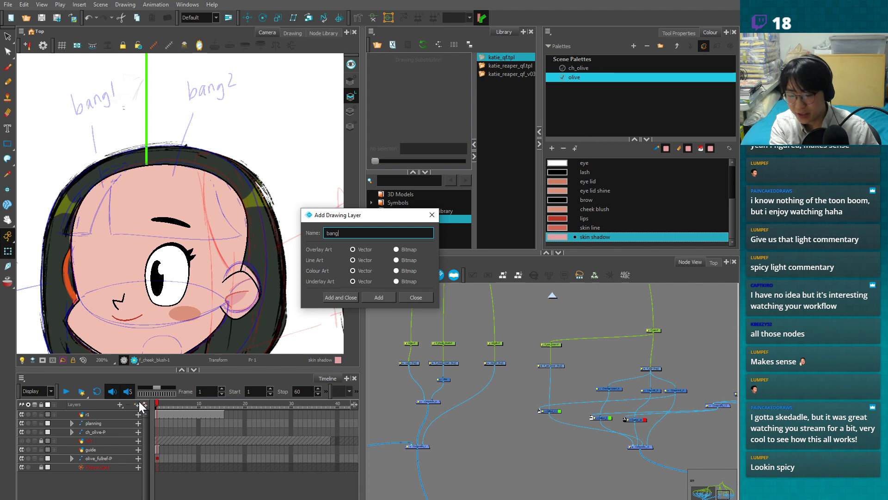
{"action": "left_click", "coordinate": [379, 297]}
{"action": "type", "text": "2"}
{"action": "left_click", "coordinate": [378, 297]}
{"action": "left_click", "coordinate": [415, 296]}
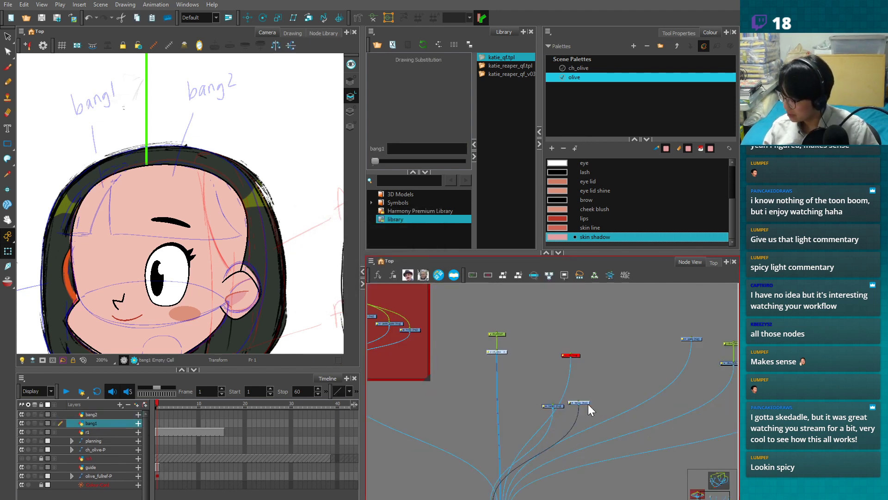
- Move the bang1 and bang2 drawing nodes out of the top-level network into the ch_olive group, beside the face part nodes
{"action": "left_click", "coordinate": [588, 402], "text": "ctrl"}
{"action": "key", "text": "Delete"}
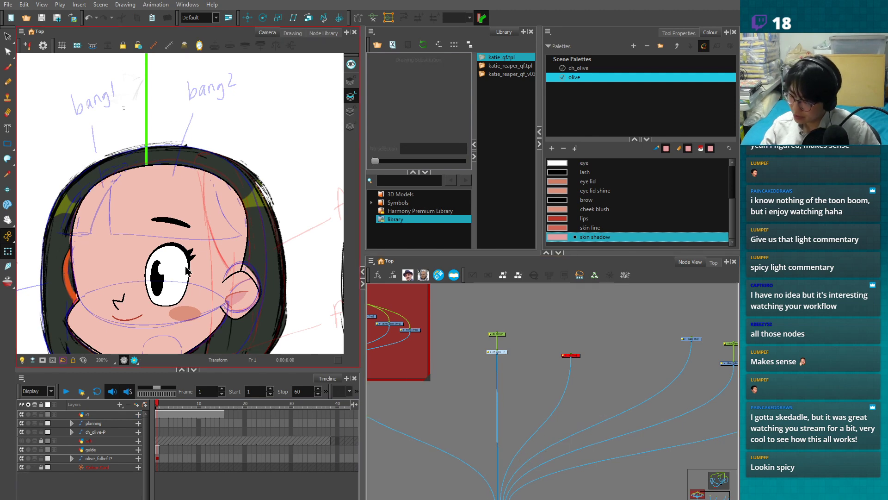
{"action": "left_click", "coordinate": [185, 226]}
{"action": "key", "text": "ctrl+z"}
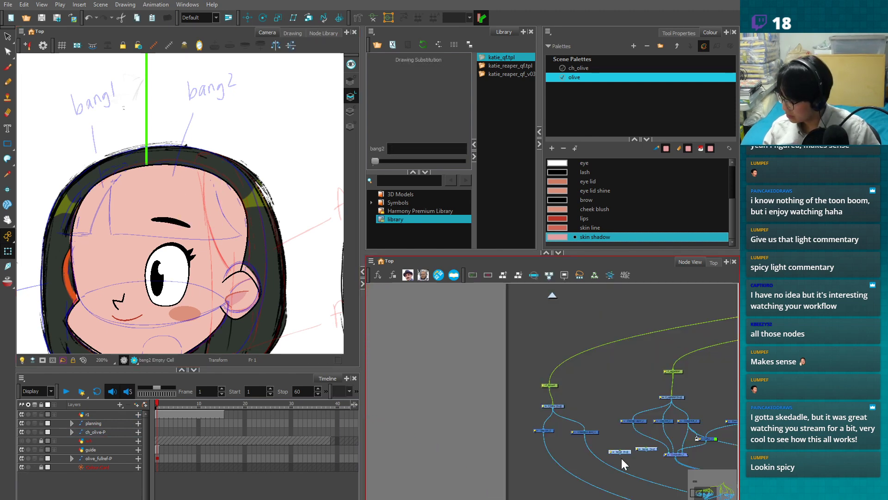
{"action": "scroll", "coordinate": [595, 440], "scroll_direction": "down", "scroll_amount": 3}
{"action": "left_click_drag", "start_coordinate": [594, 440], "coordinate": [483, 465]}
{"action": "left_click_drag", "start_coordinate": [498, 468], "coordinate": [568, 392]}
- Add a copy of a composite node for the bangs and connect its output into the head's node network
{"action": "scroll", "coordinate": [568, 391], "scroll_direction": "up", "scroll_amount": 2}
{"action": "left_click_drag", "start_coordinate": [497, 450], "coordinate": [504, 430]}
{"action": "left_click", "coordinate": [450, 432]}
{"action": "key", "text": "ctrl+v"}
{"action": "left_click_drag", "start_coordinate": [577, 434], "coordinate": [475, 480]}
{"action": "scroll", "coordinate": [521, 462], "scroll_direction": "up", "scroll_amount": 2}
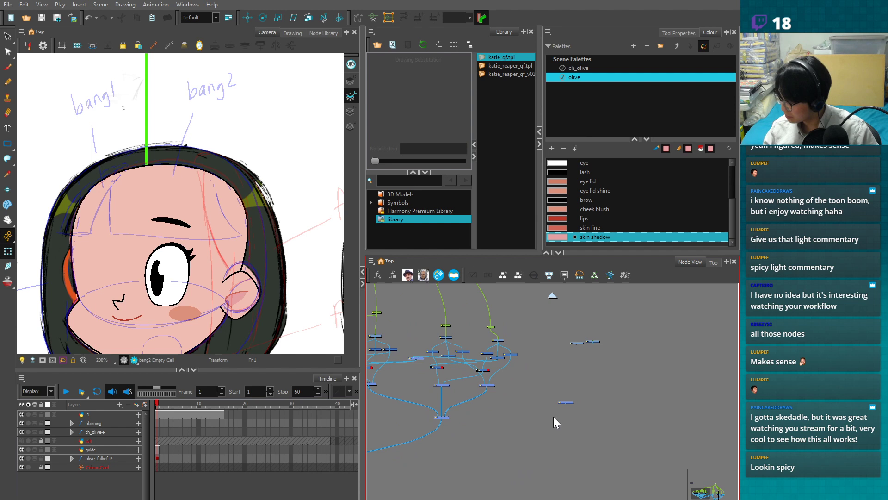
{"action": "left_click_drag", "start_coordinate": [568, 403], "coordinate": [504, 463]}
{"action": "left_click_drag", "start_coordinate": [562, 421], "coordinate": [420, 417]}
{"action": "left_click_drag", "start_coordinate": [620, 413], "coordinate": [412, 497]}
- Connect the bang1 and bang2 drawings to the new composite and space the nodes apart above it
{"action": "scroll", "coordinate": [518, 363], "scroll_direction": "up", "scroll_amount": 3}
{"action": "left_click_drag", "start_coordinate": [509, 346], "coordinate": [488, 346]}
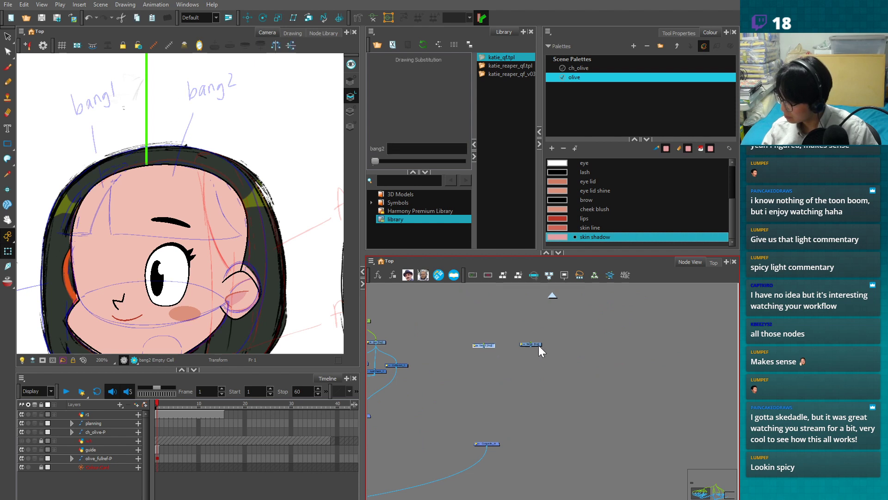
{"action": "left_click_drag", "start_coordinate": [488, 446], "coordinate": [491, 393]}
{"action": "left_click_drag", "start_coordinate": [536, 351], "coordinate": [496, 388]}
{"action": "left_click_drag", "start_coordinate": [496, 391], "coordinate": [502, 436]}
{"action": "scroll", "coordinate": [519, 381], "scroll_direction": "down", "scroll_amount": 1}
{"action": "left_click_drag", "start_coordinate": [520, 379], "coordinate": [573, 397]}
{"action": "left_click_drag", "start_coordinate": [445, 350], "coordinate": [454, 349]}
{"action": "left_click", "coordinate": [493, 369]}
{"action": "left_click_drag", "start_coordinate": [586, 373], "coordinate": [591, 373]}
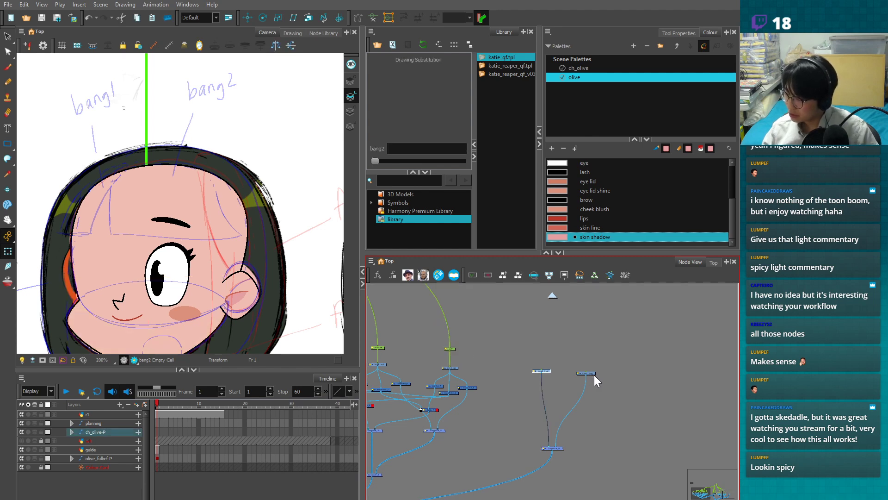
{"action": "left_click", "coordinate": [616, 378]}
{"action": "scroll", "coordinate": [244, 282], "scroll_direction": "down", "scroll_amount": 1}
- Examine the sketched bang lines against the head and front ear drawings
{"action": "left_click_drag", "start_coordinate": [235, 251], "coordinate": [228, 242]}
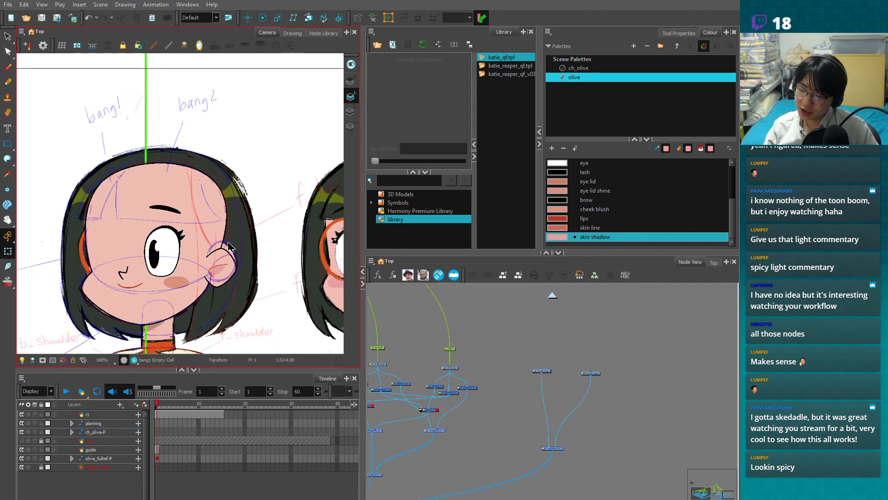
{"action": "left_click", "coordinate": [228, 243]}
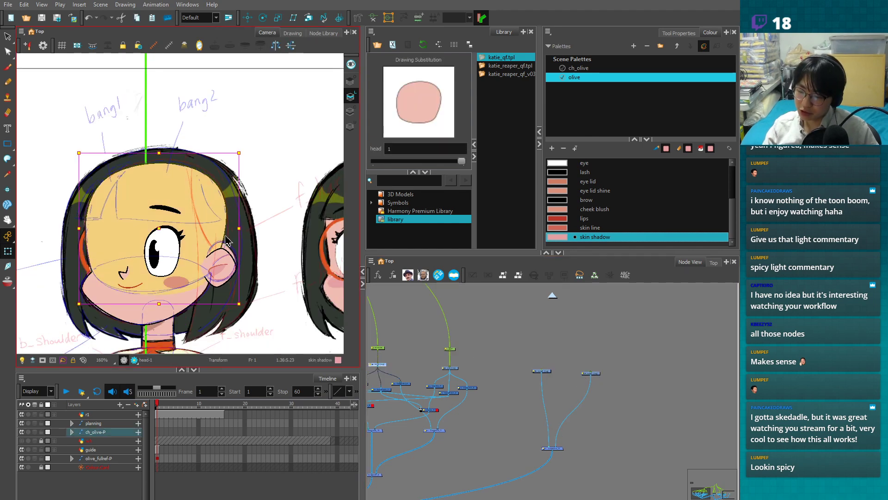
{"action": "scroll", "coordinate": [229, 236], "scroll_direction": "up", "scroll_amount": 1}
{"action": "mouse_move", "coordinate": [226, 234]}
{"action": "left_mouse_down"}
{"action": "mouse_move", "coordinate": [217, 229]}
{"action": "mouse_move", "coordinate": [238, 199]}
{"action": "mouse_move", "coordinate": [226, 227]}
{"action": "mouse_move", "coordinate": [228, 210]}
{"action": "mouse_move", "coordinate": [279, 259]}
{"action": "left_mouse_up"}
{"action": "key", "text": "ctrl+z"}
{"action": "left_click", "coordinate": [285, 175]}
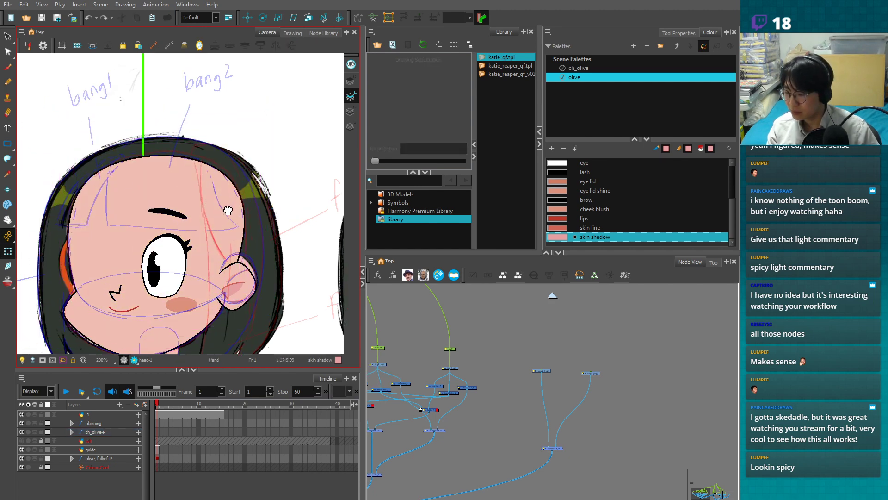
{"action": "scroll", "coordinate": [228, 210], "scroll_direction": "up", "scroll_amount": 1}
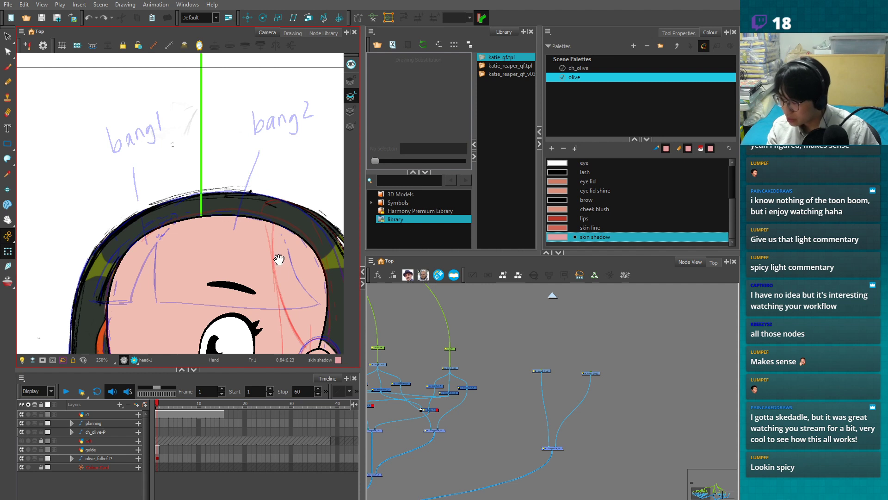
{"action": "left_click_drag", "start_coordinate": [296, 315], "coordinate": [283, 263]}
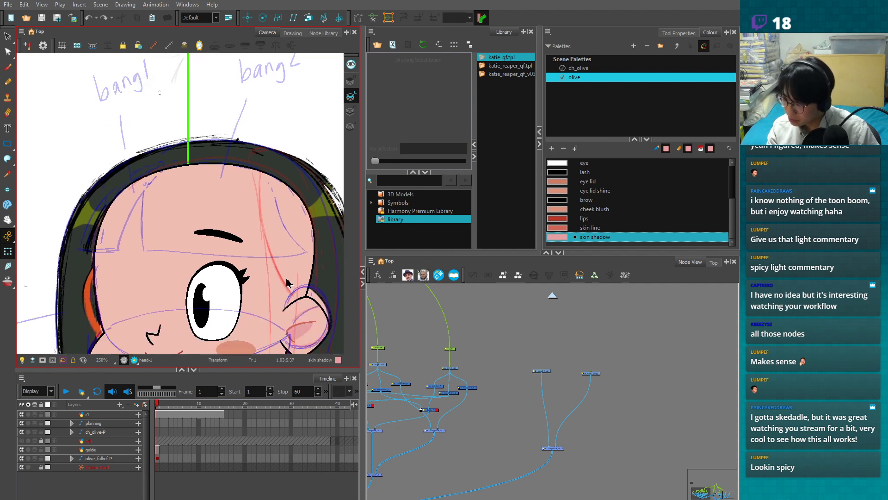
{"action": "left_click", "coordinate": [311, 316]}
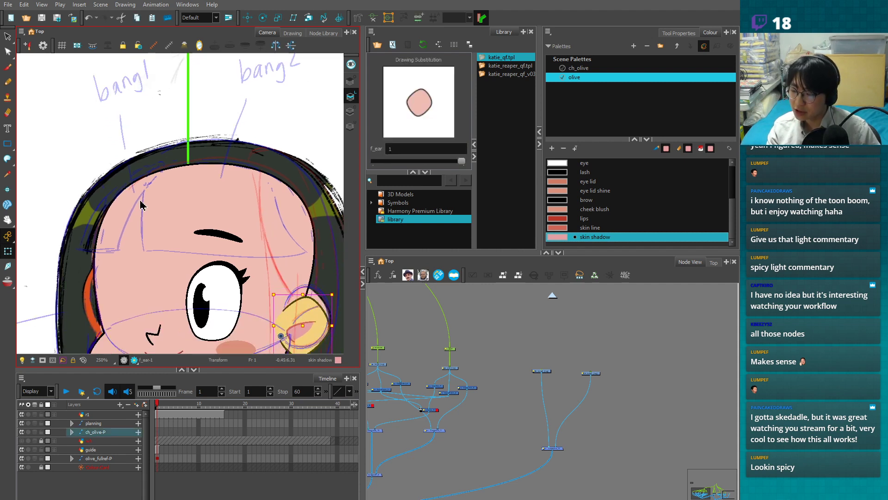
- Add a parent peg to each of the bang1 and bang2 drawings and space the nodes out
{"action": "left_click", "coordinate": [543, 371]}
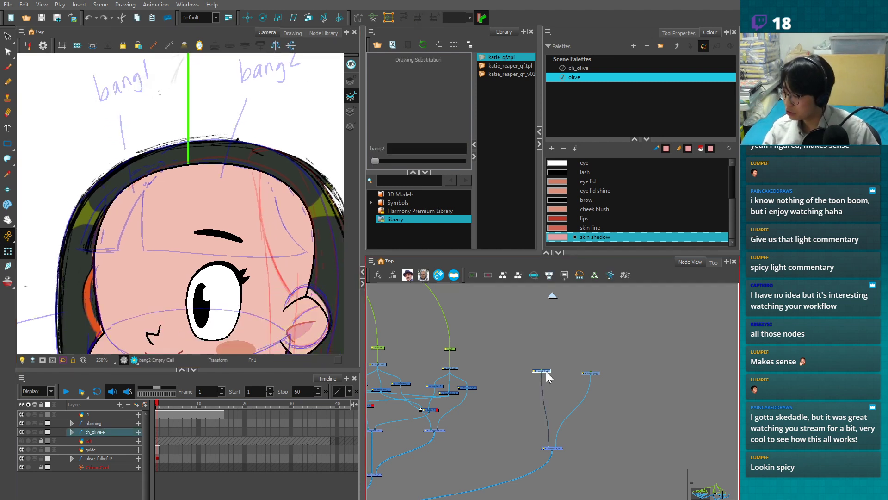
{"action": "left_click", "coordinate": [592, 373]}
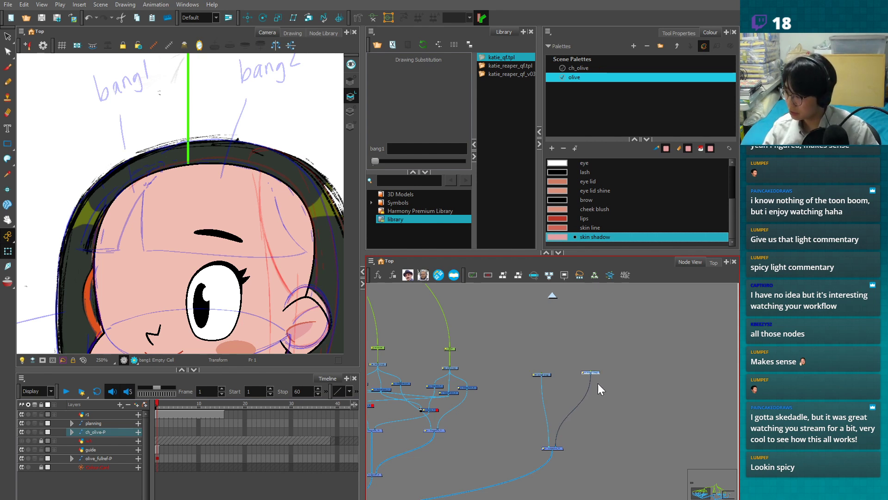
{"action": "key", "text": "2"}
{"action": "key", "text": "2"}
{"action": "left_click_drag", "start_coordinate": [557, 343], "coordinate": [506, 372]}
{"action": "key", "text": "ctrl+p"}
{"action": "mouse_move", "coordinate": [633, 343]}
{"action": "left_mouse_down"}
{"action": "mouse_move", "coordinate": [587, 374]}
{"action": "mouse_move", "coordinate": [542, 367]}
{"action": "left_mouse_up"}
{"action": "key", "text": "ctrl+p"}
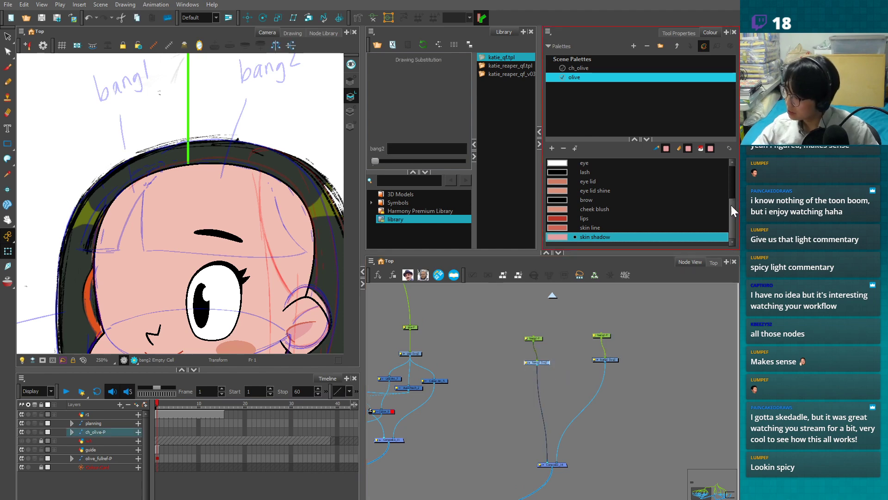
- Add a black colour swatch named "hair line" to the olive palette
{"action": "left_click_drag", "start_coordinate": [730, 204], "coordinate": [730, 165]}
{"action": "left_click", "coordinate": [568, 165]}
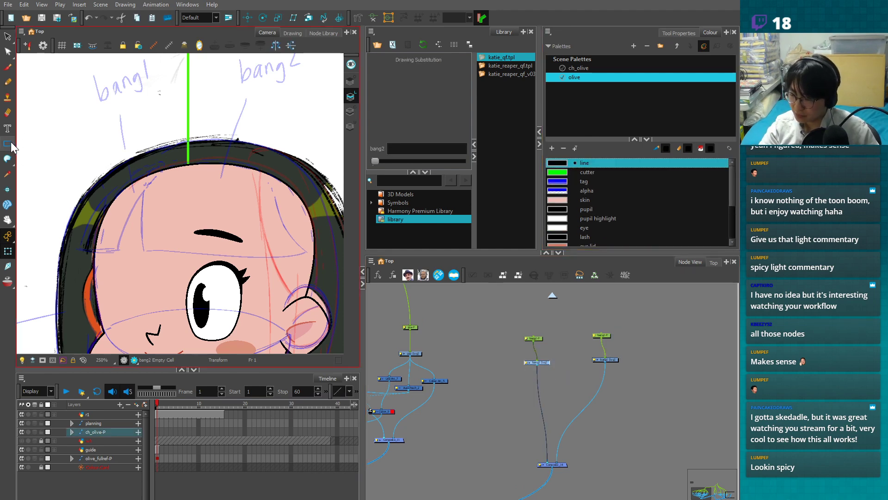
{"action": "key", "text": "1"}
{"action": "key", "text": "1"}
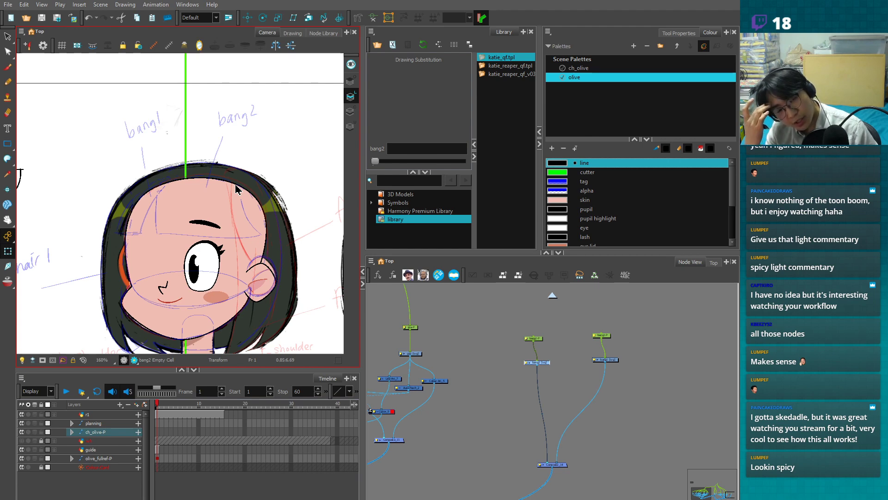
{"action": "scroll", "coordinate": [236, 190], "scroll_direction": "down", "scroll_amount": 3}
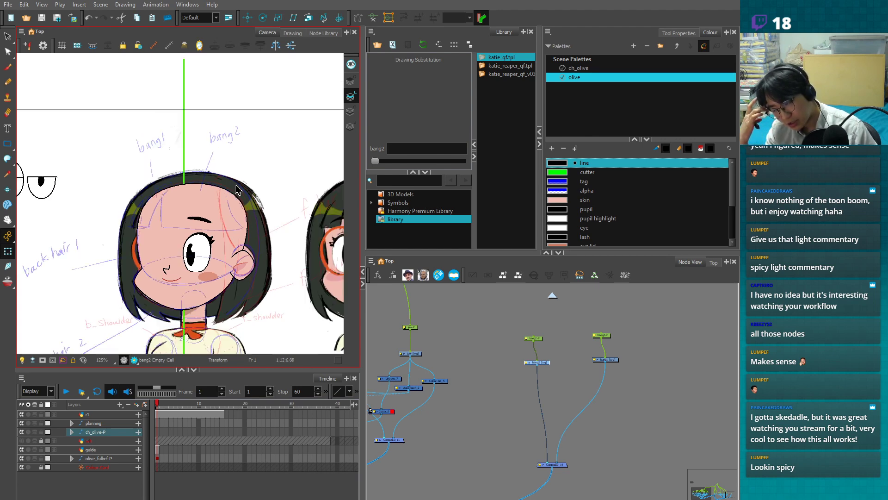
{"action": "scroll", "coordinate": [236, 190], "scroll_direction": "up", "scroll_amount": 2}
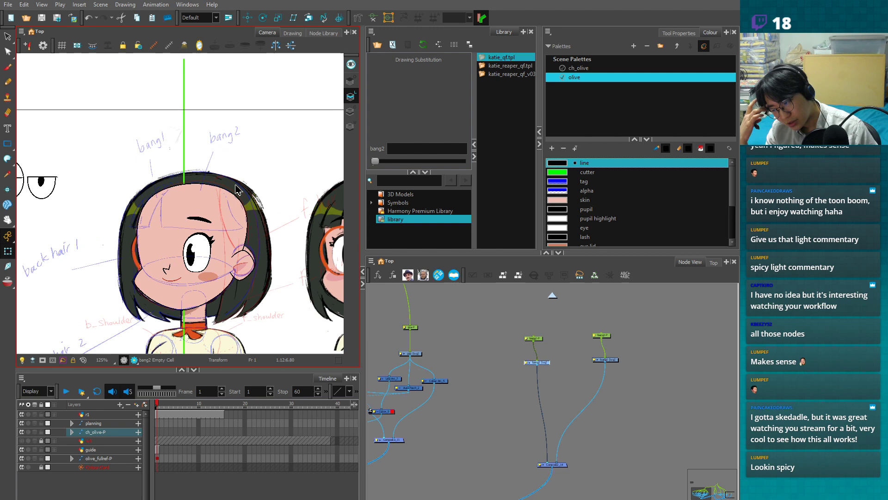
{"action": "left_click", "coordinate": [552, 148]}
{"action": "double_click", "coordinate": [557, 237]}
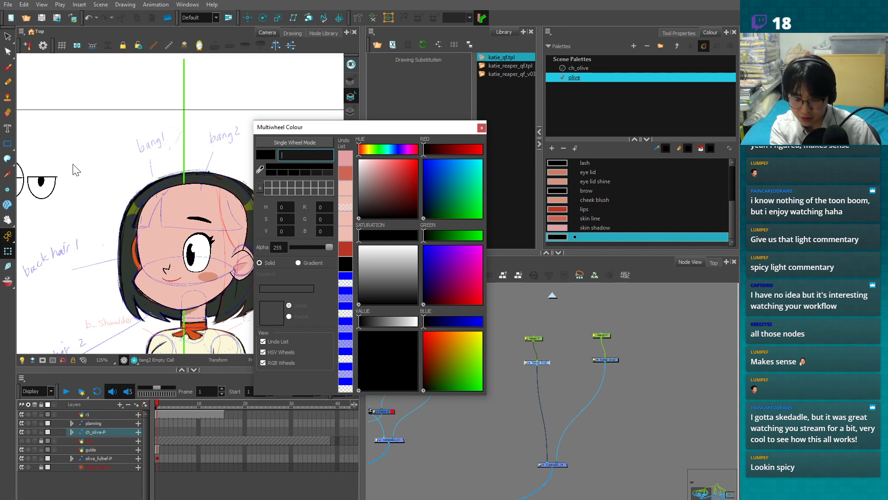
{"action": "left_click", "coordinate": [482, 128]}
- Draw a rectangle outline in the hair line colour on the bang2 drawing, over the small sketched bang beside the forehead
{"action": "key", "text": "2"}
{"action": "key", "text": "2"}
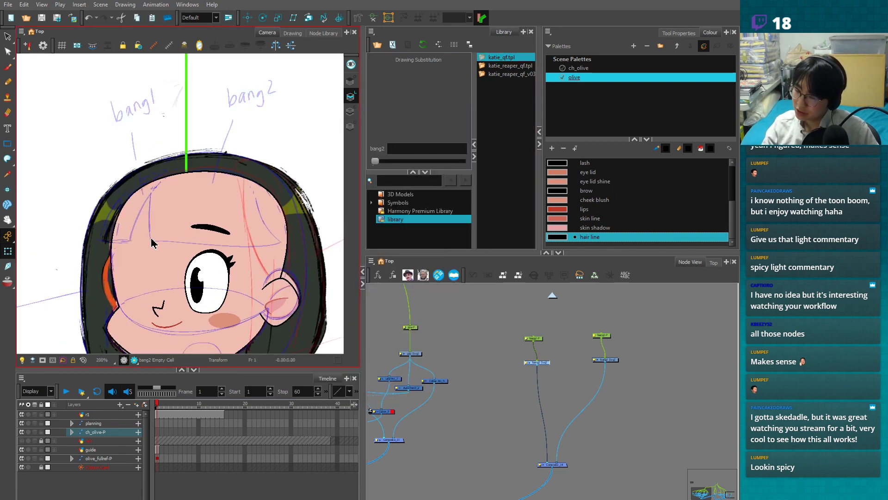
{"action": "left_click", "coordinate": [7, 145]}
{"action": "key", "text": "2"}
{"action": "key", "text": "2"}
{"action": "left_click_drag", "start_coordinate": [89, 173], "coordinate": [167, 268]}
{"action": "left_click_drag", "start_coordinate": [189, 283], "coordinate": [237, 330]}
{"action": "key", "text": "2"}
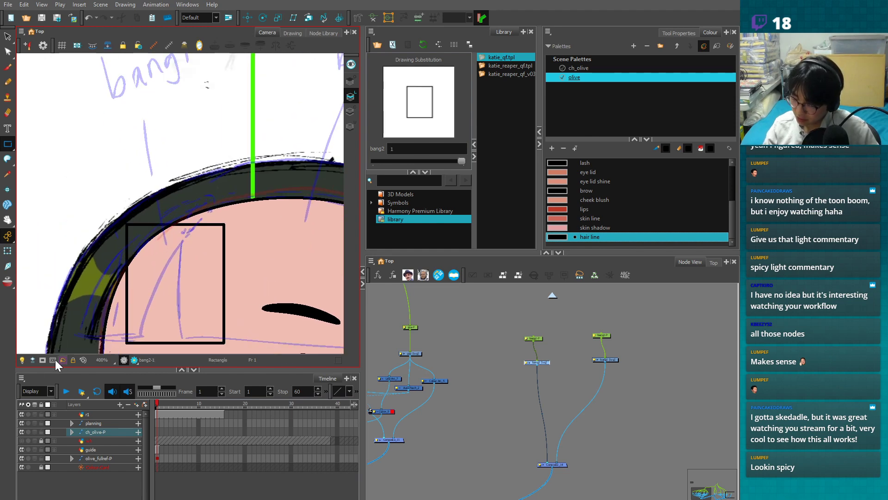
- Turn on the light table and reshape the rectangle with the Contour Editor into a slanted four-sided bang following the reference
{"action": "left_click", "coordinate": [25, 362]}
{"action": "key", "text": "1"}
{"action": "key", "text": "1"}
{"action": "key", "text": "alt+q"}
{"action": "left_click_drag", "start_coordinate": [146, 292], "coordinate": [117, 286]}
{"action": "key", "text": "2"}
{"action": "left_click_drag", "start_coordinate": [215, 220], "coordinate": [210, 199]}
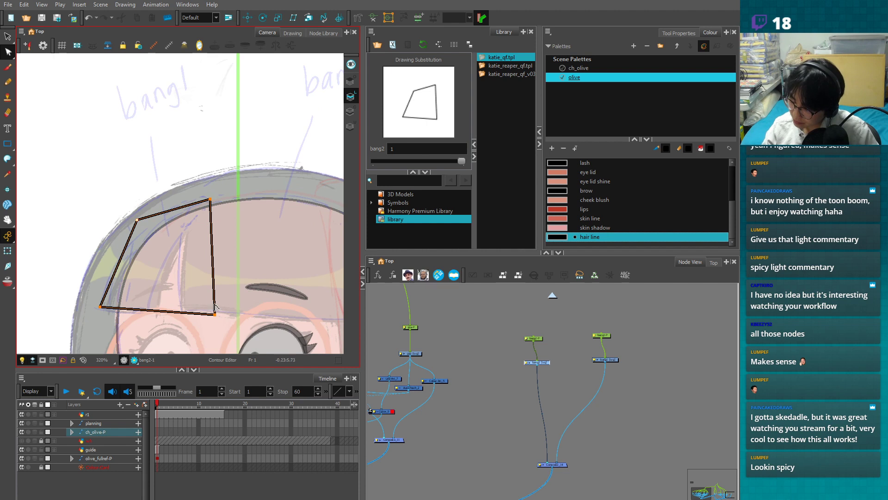
{"action": "left_click_drag", "start_coordinate": [157, 317], "coordinate": [105, 288]}
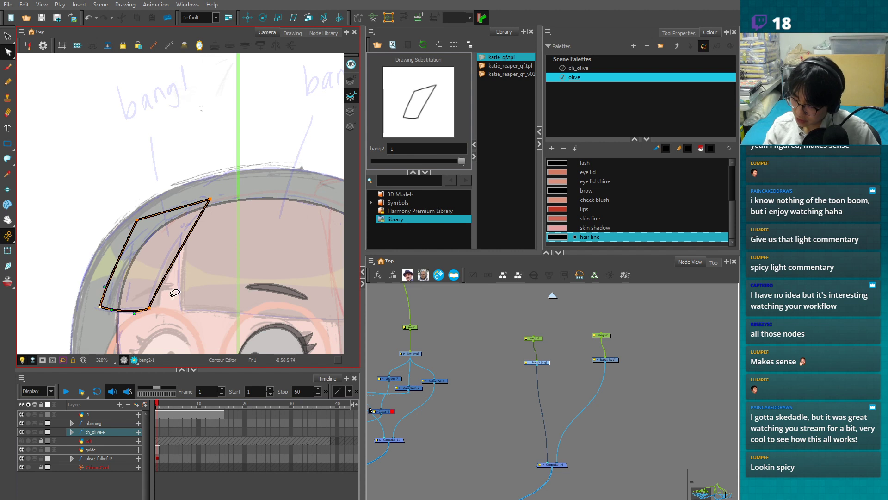
- Curve the bang's inner edge, delete its upper outer corner point and bend the outer edge along the hair
{"action": "left_click_drag", "start_coordinate": [158, 267], "coordinate": [161, 254]}
{"action": "left_click_drag", "start_coordinate": [197, 203], "coordinate": [218, 245]}
{"action": "key", "text": "2"}
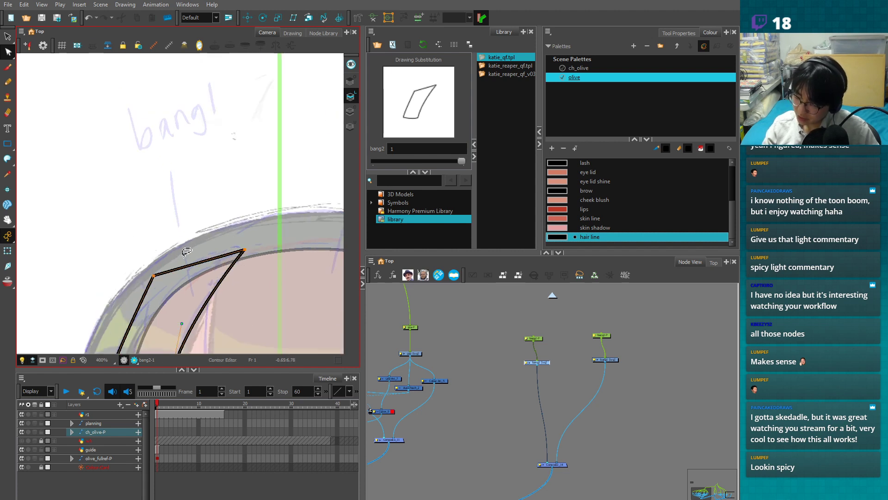
{"action": "left_click_drag", "start_coordinate": [153, 275], "coordinate": [175, 275]}
{"action": "key", "text": "Delete"}
{"action": "left_click_drag", "start_coordinate": [245, 250], "coordinate": [157, 258]}
{"action": "key", "text": "1"}
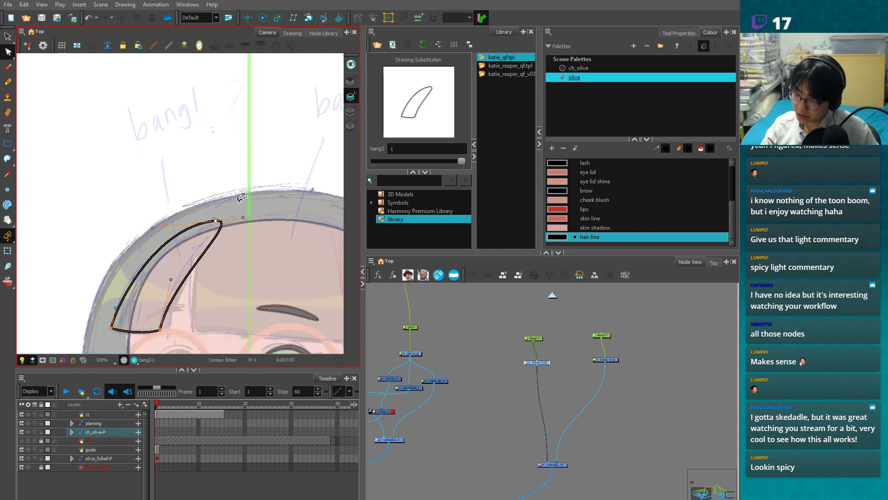
- Refine the bang's upper tip, inner curve and lower edge so the outline matches the reference hair
{"action": "left_click_drag", "start_coordinate": [243, 218], "coordinate": [227, 220]}
{"action": "left_click_drag", "start_coordinate": [170, 279], "coordinate": [175, 270]}
{"action": "left_click_drag", "start_coordinate": [146, 336], "coordinate": [111, 330]}
{"action": "mouse_move", "coordinate": [243, 230]}
{"action": "left_mouse_down"}
{"action": "mouse_move", "coordinate": [221, 226]}
{"action": "mouse_move", "coordinate": [225, 210]}
{"action": "left_mouse_up"}
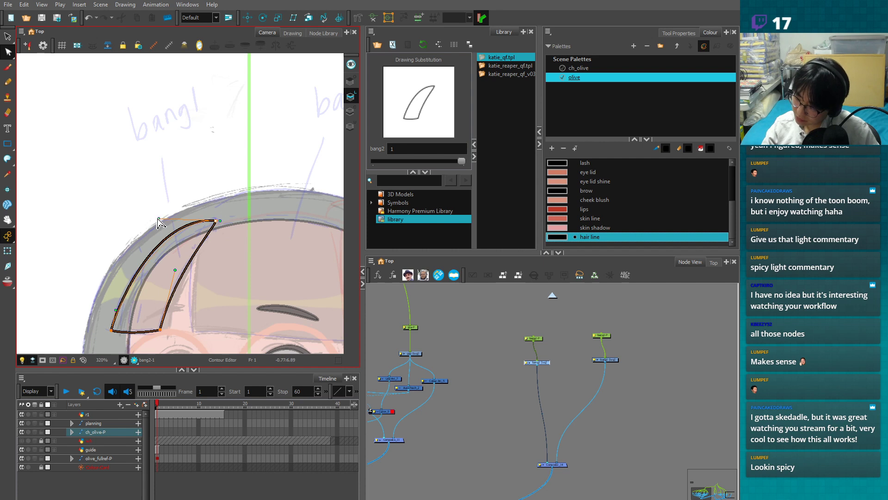
{"action": "left_click_drag", "start_coordinate": [158, 219], "coordinate": [159, 219]}
{"action": "left_click_drag", "start_coordinate": [175, 270], "coordinate": [179, 265]}
{"action": "left_click_drag", "start_coordinate": [224, 227], "coordinate": [221, 205]}
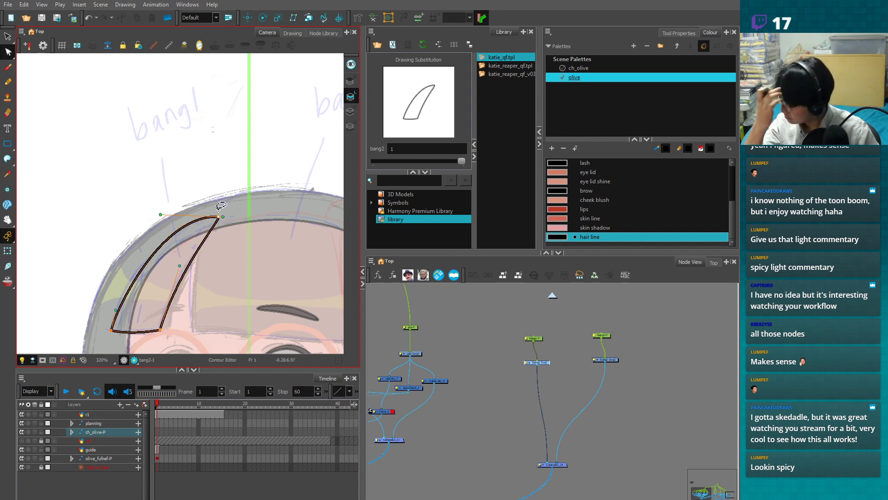
{"action": "left_click", "coordinate": [106, 340]}
{"action": "scroll", "coordinate": [204, 294], "scroll_direction": "down", "scroll_amount": 2}
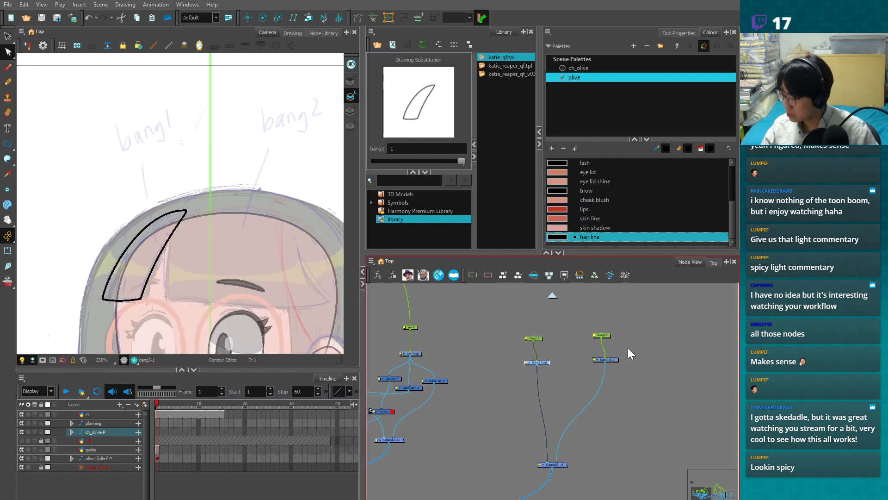
- Draw a rectangle outline in the hair line colour on the bang1 drawing, across the middle of the forehead
{"action": "left_click_drag", "start_coordinate": [628, 348], "coordinate": [586, 376]}
{"action": "left_click", "coordinate": [8, 145]}
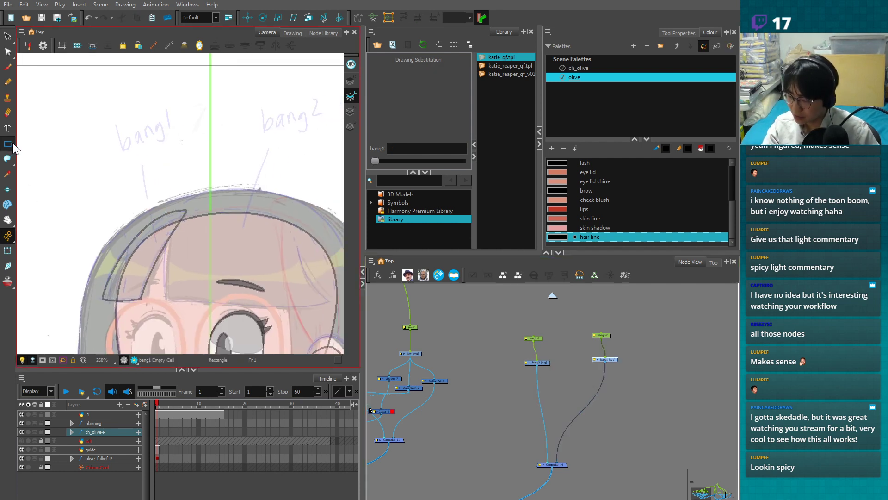
{"action": "key", "text": "1"}
{"action": "mouse_move", "coordinate": [172, 218]}
{"action": "left_mouse_down"}
{"action": "mouse_move", "coordinate": [313, 290]}
{"action": "mouse_move", "coordinate": [308, 285]}
{"action": "left_mouse_up"}
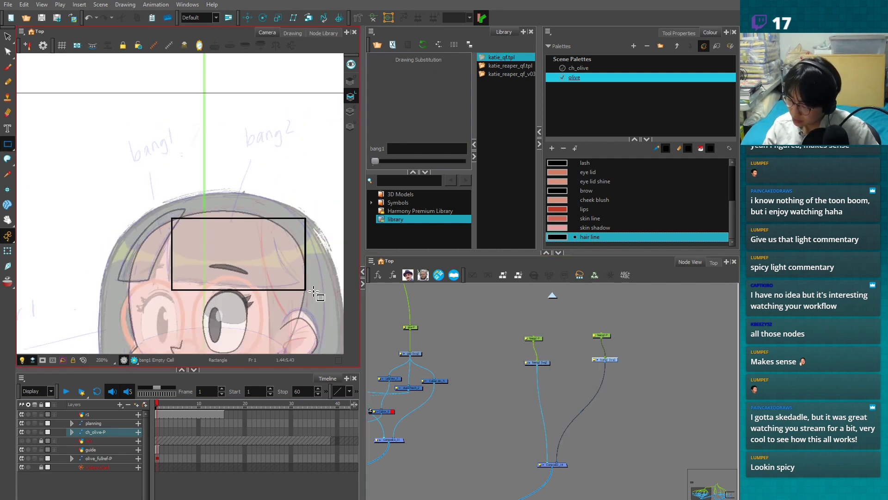
- Use the Contour Editor to fit the bang1 rectangle's inner side and its two corners to the reference bang's parting edge
{"action": "key", "text": "alt+q"}
{"action": "left_click_drag", "start_coordinate": [172, 285], "coordinate": [164, 287]}
{"action": "key", "text": "2"}
{"action": "key", "text": "2"}
{"action": "mouse_move", "coordinate": [169, 221]}
{"action": "left_mouse_down"}
{"action": "mouse_move", "coordinate": [152, 236]}
{"action": "mouse_move", "coordinate": [172, 215]}
{"action": "left_mouse_up"}
{"action": "left_click", "coordinate": [157, 302]}
{"action": "left_click_drag", "start_coordinate": [210, 313], "coordinate": [193, 285]}
{"action": "left_click_drag", "start_coordinate": [151, 318], "coordinate": [195, 290]}
- Round the bang1 outline's top edge along the hair and curve its outer side down to the lower outer corner
{"action": "left_click_drag", "start_coordinate": [147, 206], "coordinate": [177, 188]}
{"action": "left_click_drag", "start_coordinate": [252, 285], "coordinate": [173, 286]}
{"action": "mouse_move", "coordinate": [278, 215]}
{"action": "left_mouse_down"}
{"action": "mouse_move", "coordinate": [244, 215]}
{"action": "mouse_move", "coordinate": [204, 178]}
{"action": "left_mouse_up"}
{"action": "left_click_drag", "start_coordinate": [294, 290], "coordinate": [280, 259]}
{"action": "left_click_drag", "start_coordinate": [264, 290], "coordinate": [253, 287]}
{"action": "left_click_drag", "start_coordinate": [233, 192], "coordinate": [214, 183]}
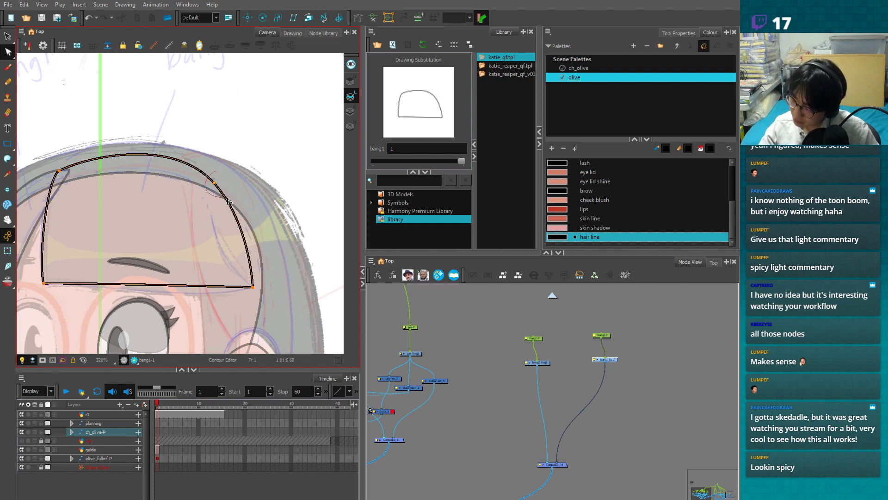
- Bend bang1's outer edge inward, shape its upper outer corner and curve the lower edge toward the pointed outer tip
{"action": "left_click_drag", "start_coordinate": [248, 221], "coordinate": [201, 231]}
{"action": "left_click_drag", "start_coordinate": [214, 184], "coordinate": [198, 246]}
{"action": "left_click_drag", "start_coordinate": [222, 152], "coordinate": [222, 141]}
{"action": "left_click", "coordinate": [254, 144]}
{"action": "left_click", "coordinate": [252, 287]}
{"action": "left_click_drag", "start_coordinate": [252, 287], "coordinate": [261, 307]}
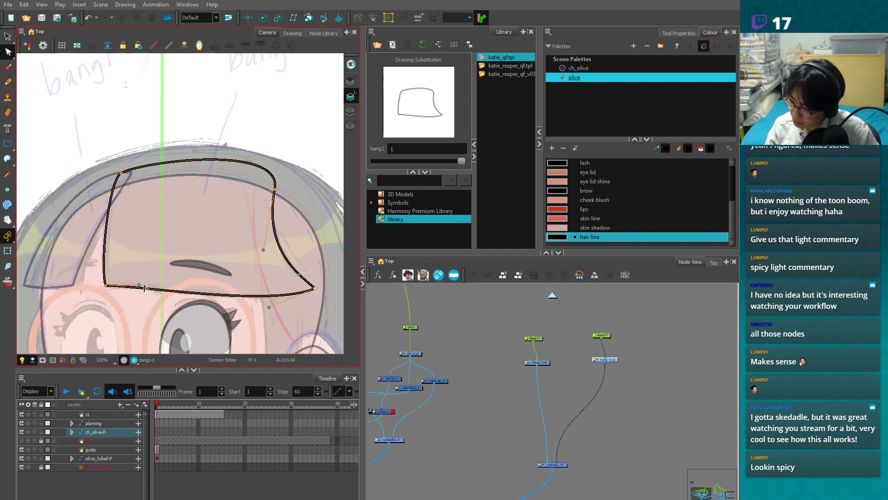
- Add a point to bang1's lower edge and refine the lower edge, outer curve and upper outer corner
{"action": "left_click_drag", "start_coordinate": [139, 285], "coordinate": [152, 281]}
{"action": "left_click", "coordinate": [224, 295], "text": "ctrl"}
{"action": "left_click", "coordinate": [227, 305]}
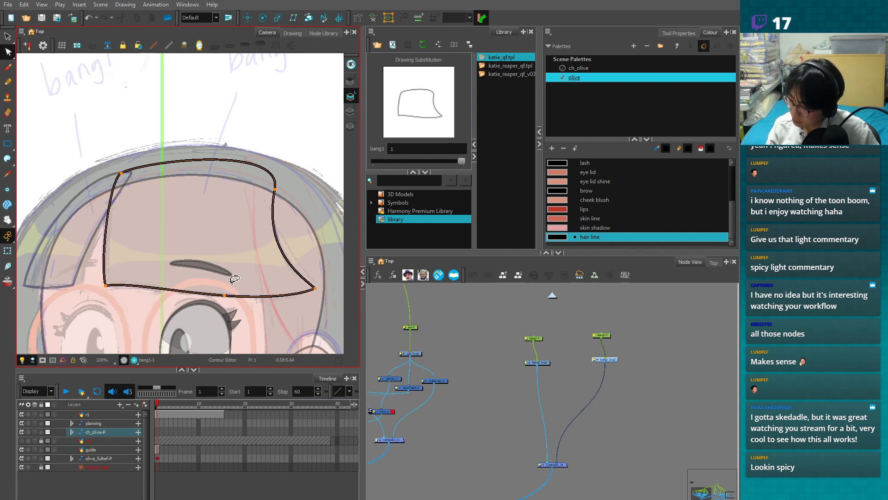
{"action": "mouse_move", "coordinate": [325, 284]}
{"action": "left_mouse_down"}
{"action": "mouse_move", "coordinate": [307, 299]}
{"action": "mouse_move", "coordinate": [309, 318]}
{"action": "left_mouse_up"}
{"action": "left_click", "coordinate": [309, 303]}
{"action": "left_click_drag", "start_coordinate": [303, 214], "coordinate": [280, 241]}
{"action": "left_click_drag", "start_coordinate": [159, 201], "coordinate": [138, 208]}
{"action": "left_click_drag", "start_coordinate": [297, 184], "coordinate": [295, 192]}
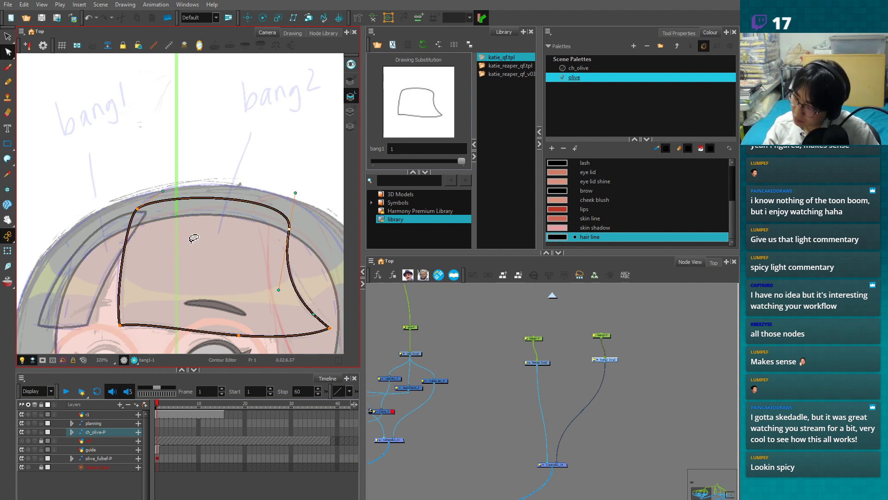
- Raise the upper tip of the bang2 outline and adjust its outer curve to follow the top of the hair
{"action": "left_click", "coordinate": [536, 362]}
{"action": "scroll", "coordinate": [247, 209], "scroll_direction": "up", "scroll_amount": 2}
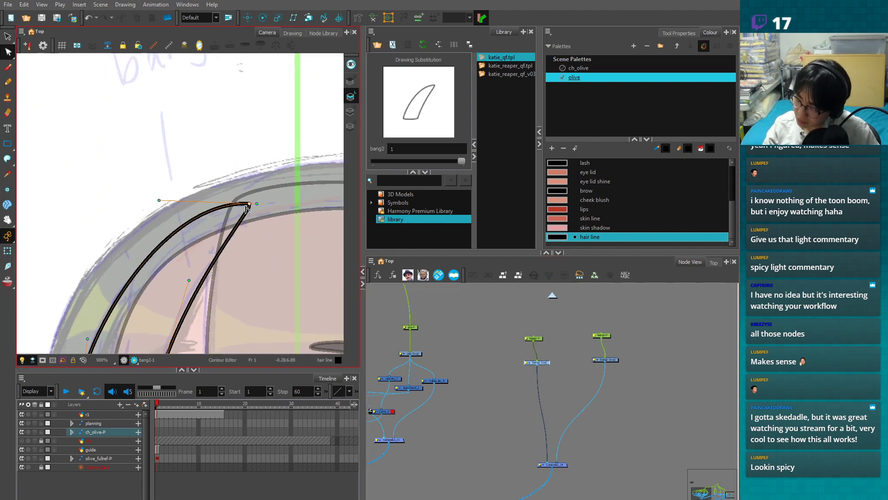
{"action": "left_click_drag", "start_coordinate": [251, 203], "coordinate": [254, 191]}
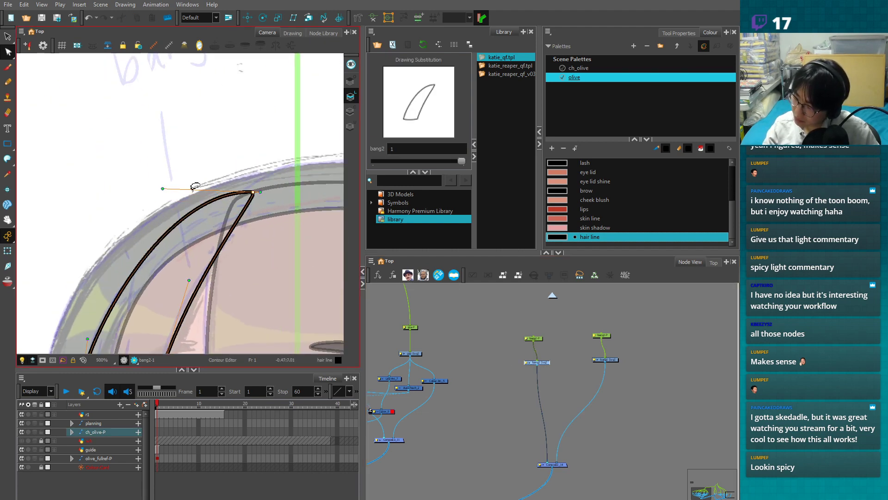
{"action": "left_click_drag", "start_coordinate": [160, 192], "coordinate": [141, 205]}
{"action": "key", "text": "2"}
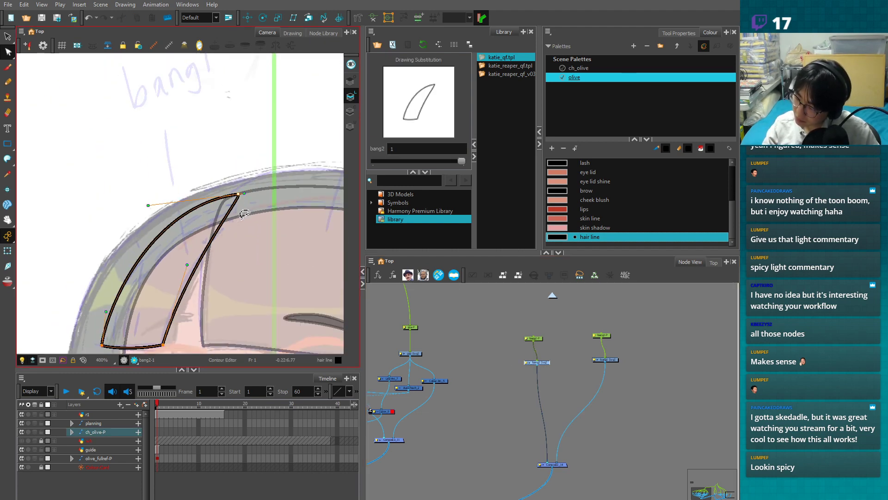
{"action": "key", "text": "2"}
{"action": "key", "text": "2"}
{"action": "left_click", "coordinate": [246, 273]}
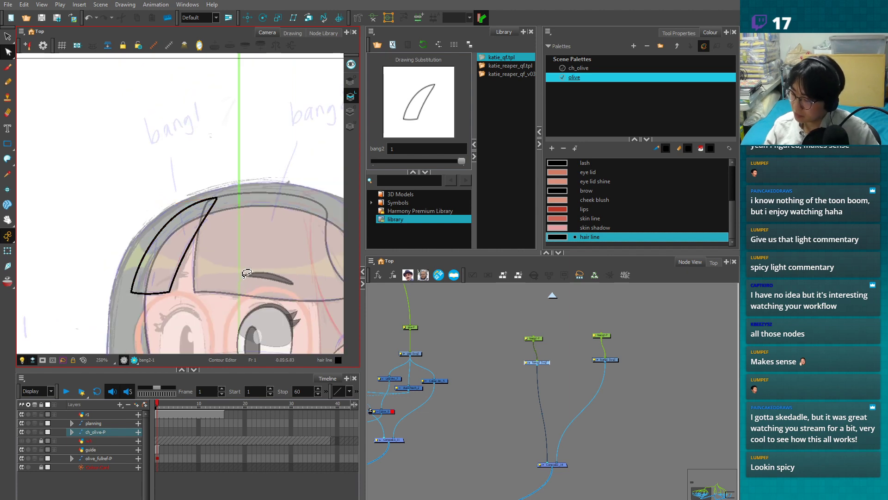
{"action": "left_click_drag", "start_coordinate": [278, 318], "coordinate": [244, 310]}
- Copy the art-layer and cutter nodes from the neighbouring pair of rigged drawings and place the copies below the two bang drawings
{"action": "left_click", "coordinate": [604, 361]}
{"action": "left_click_drag", "start_coordinate": [604, 361], "coordinate": [721, 362]}
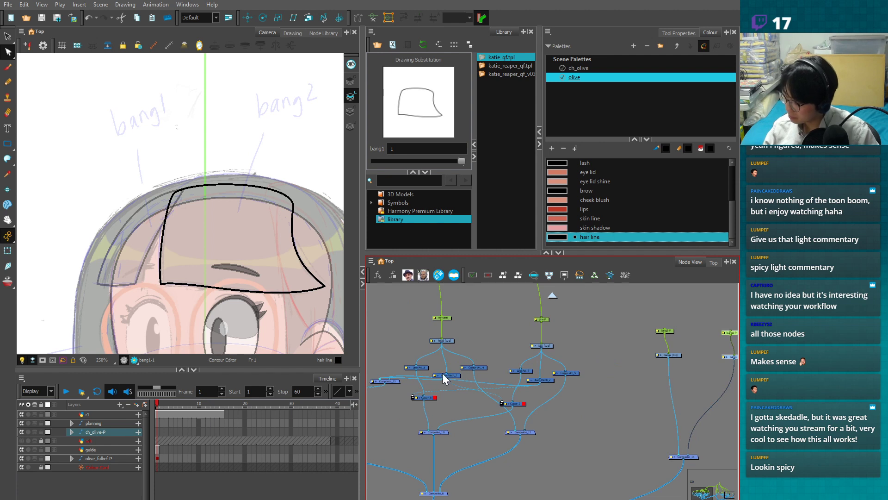
{"action": "mouse_move", "coordinate": [411, 358]}
{"action": "left_mouse_down"}
{"action": "mouse_move", "coordinate": [571, 421]}
{"action": "mouse_move", "coordinate": [584, 439]}
{"action": "mouse_move", "coordinate": [596, 411]}
{"action": "left_mouse_up"}
{"action": "key", "text": "ctrl+c"}
{"action": "key", "text": "ctrl+v"}
{"action": "left_click_drag", "start_coordinate": [596, 451], "coordinate": [409, 441]}
{"action": "left_click_drag", "start_coordinate": [579, 410], "coordinate": [595, 374]}
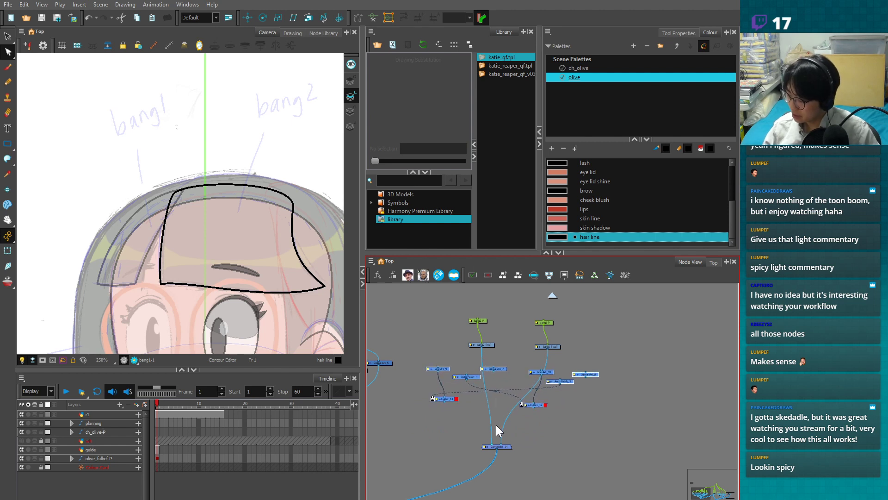
- Disconnect the bang drawings from their composite and connect each drawing to its copied art-layer nodes
{"action": "left_click_drag", "start_coordinate": [488, 439], "coordinate": [438, 367]}
{"action": "left_click_drag", "start_coordinate": [482, 348], "coordinate": [467, 376]}
{"action": "left_click_drag", "start_coordinate": [495, 448], "coordinate": [558, 382]}
{"action": "left_click_drag", "start_coordinate": [550, 349], "coordinate": [582, 372]}
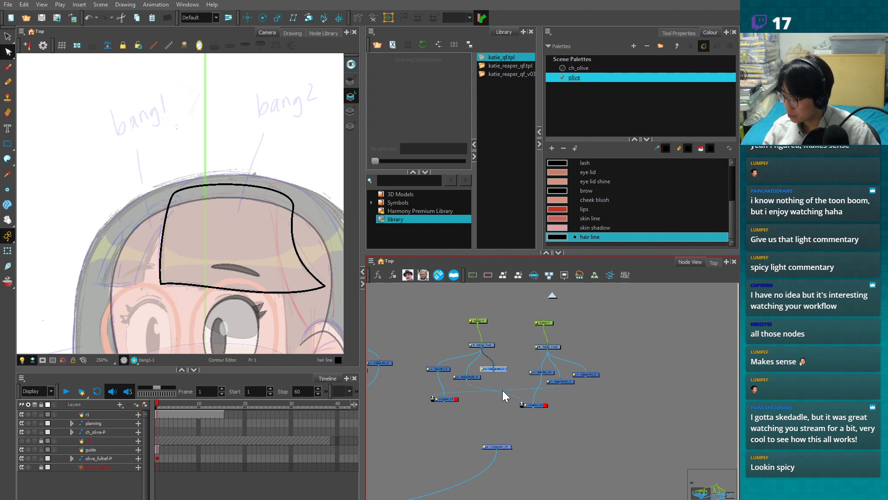
- Give each bang its own composite for its cutter and art-layer nodes, and connect both to the shared bang composite
{"action": "left_click_drag", "start_coordinate": [446, 403], "coordinate": [500, 442]}
{"action": "left_click_drag", "start_coordinate": [584, 378], "coordinate": [565, 445]}
{"action": "key", "text": "1"}
{"action": "left_click", "coordinate": [516, 442]}
{"action": "key", "text": "ctrl+d"}
{"action": "left_click_drag", "start_coordinate": [546, 436], "coordinate": [506, 442]}
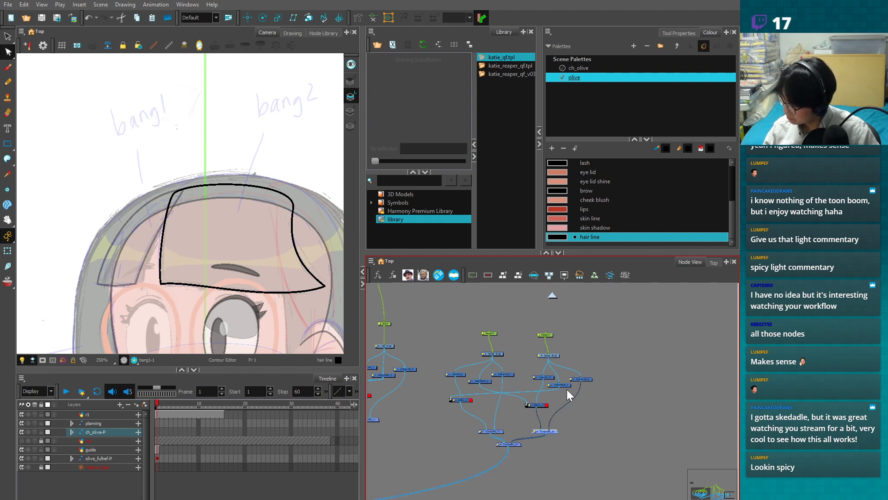
- Add a colour named hair to the olive palette, sampled from the dark hair of the reference
{"action": "left_click", "coordinate": [548, 355]}
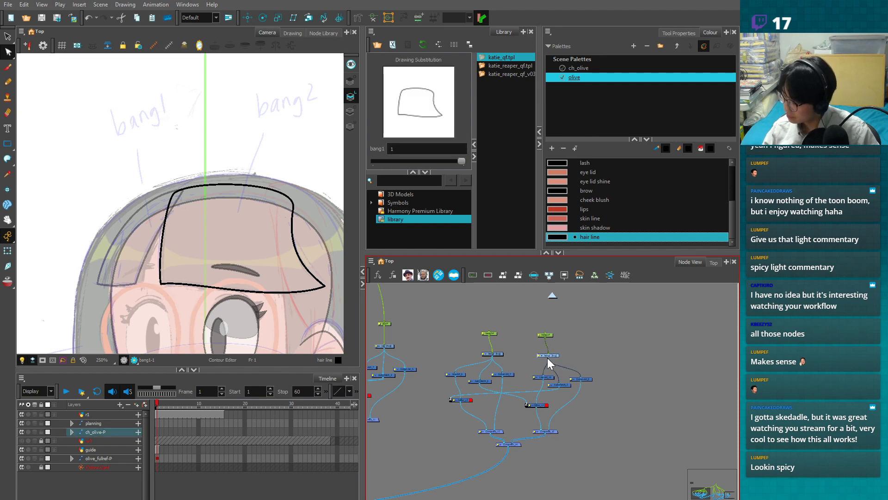
{"action": "left_click", "coordinate": [8, 250]}
{"action": "key", "text": "Escape"}
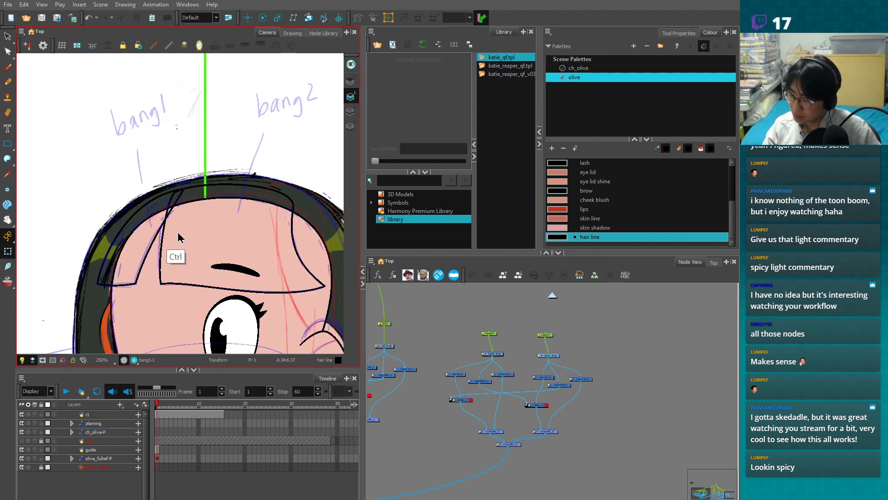
{"action": "scroll", "coordinate": [237, 282], "scroll_direction": "down", "scroll_amount": 5}
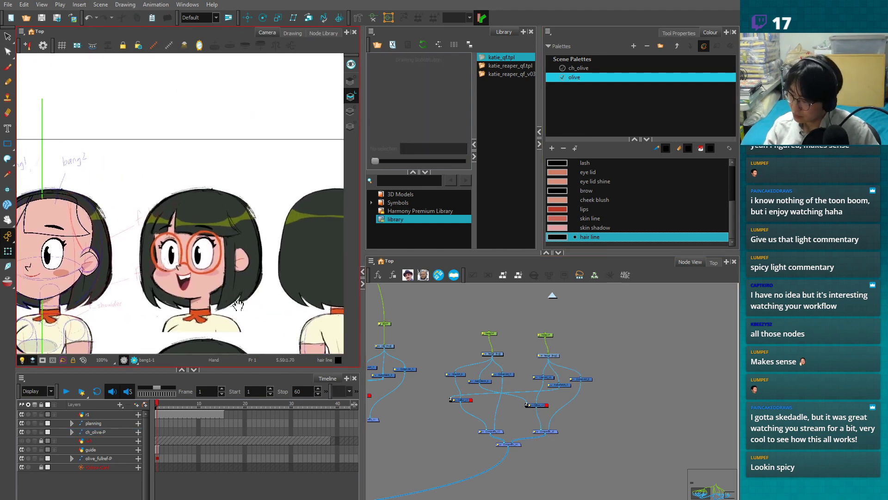
{"action": "left_click", "coordinate": [551, 148]}
{"action": "double_click", "coordinate": [558, 237]}
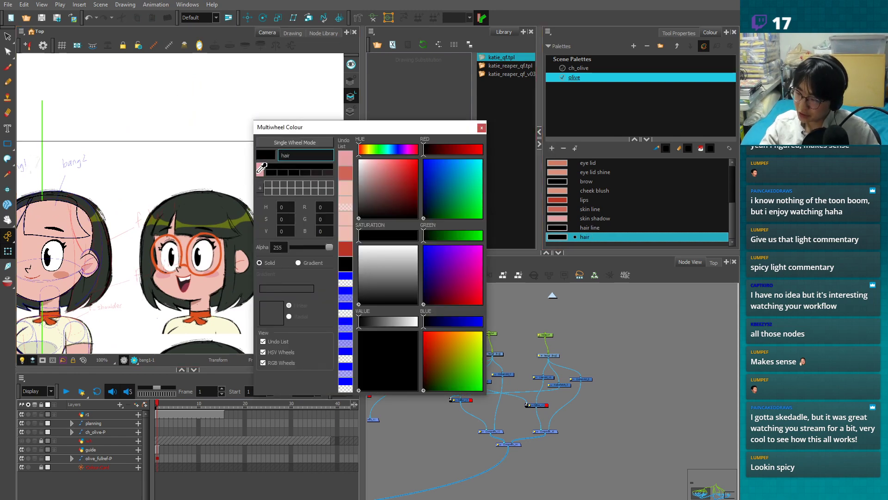
{"action": "left_click", "coordinate": [481, 127]}
- Add a colour named hair highlight to the olive palette, sampled from the reference's green hair streak
{"action": "left_click", "coordinate": [552, 149]}
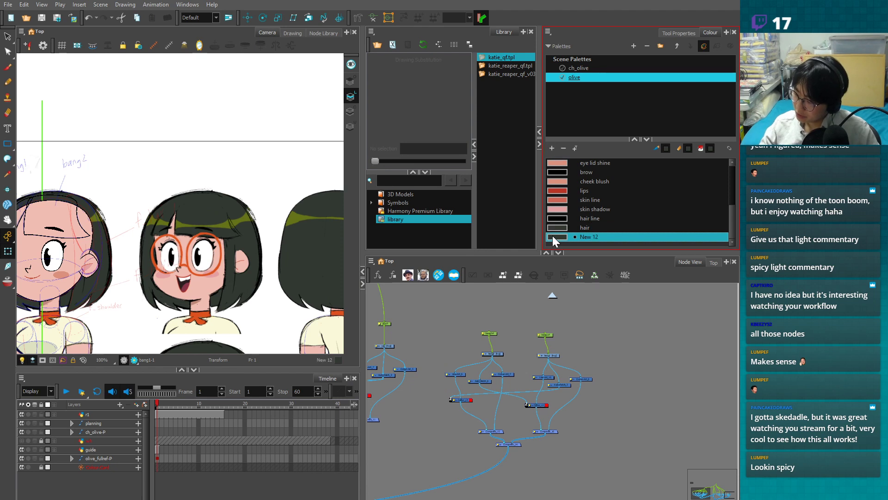
{"action": "double_click", "coordinate": [555, 237]}
{"action": "left_click", "coordinate": [261, 168]}
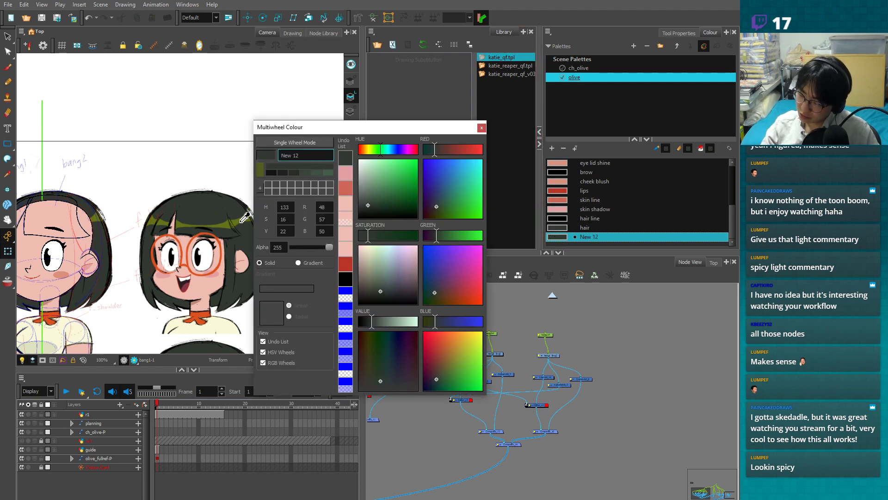
{"action": "left_click", "coordinate": [249, 213]}
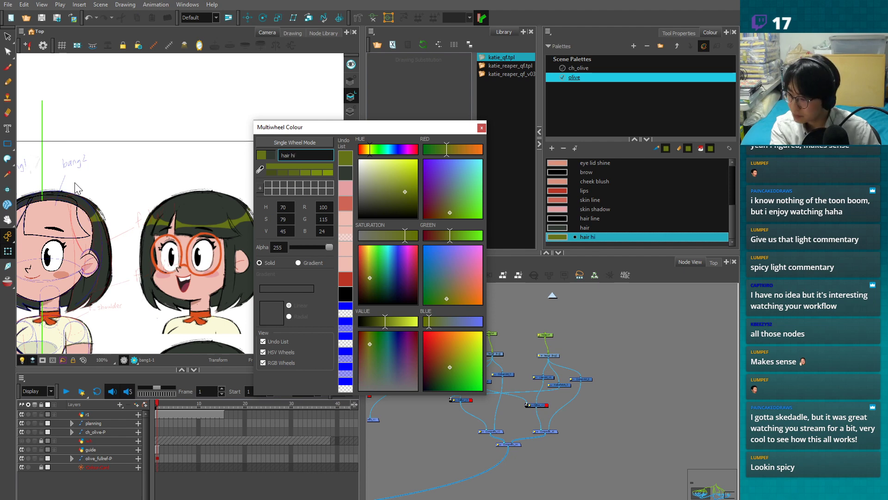
{"action": "left_click", "coordinate": [481, 127]}
- Draw a hair highlight coloured rectangle on the Underlay art layer of the bang2 drawing, across the bang's lower half
{"action": "scroll", "coordinate": [568, 391], "scroll_direction": "up", "scroll_amount": 5}
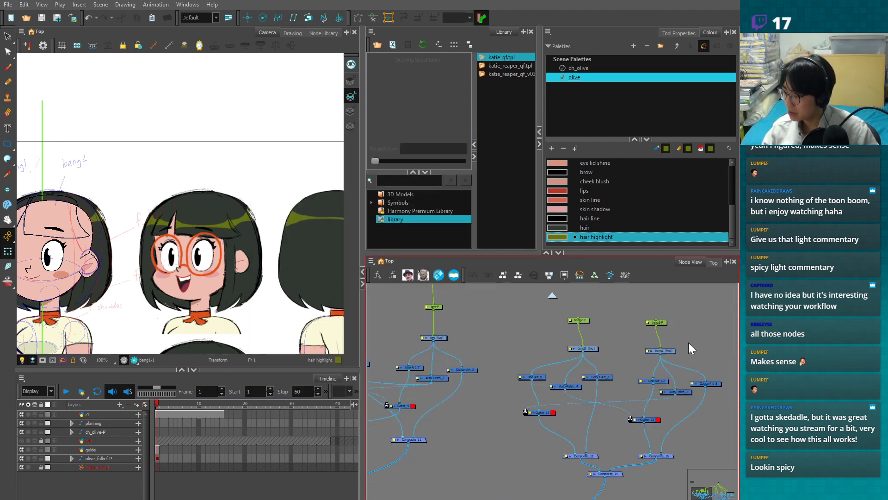
{"action": "left_click", "coordinate": [661, 351]}
{"action": "scroll", "coordinate": [553, 402], "scroll_direction": "down", "scroll_amount": 1}
{"action": "left_click", "coordinate": [497, 426]}
{"action": "left_click", "coordinate": [580, 357]}
{"action": "key", "text": "space"}
{"action": "left_click_drag", "start_coordinate": [160, 294], "coordinate": [288, 284]}
{"action": "key", "text": "2"}
{"action": "key", "text": "2"}
{"action": "key", "text": "alt+s"}
{"action": "key", "text": "2"}
{"action": "key", "text": "2"}
{"action": "key", "text": "2"}
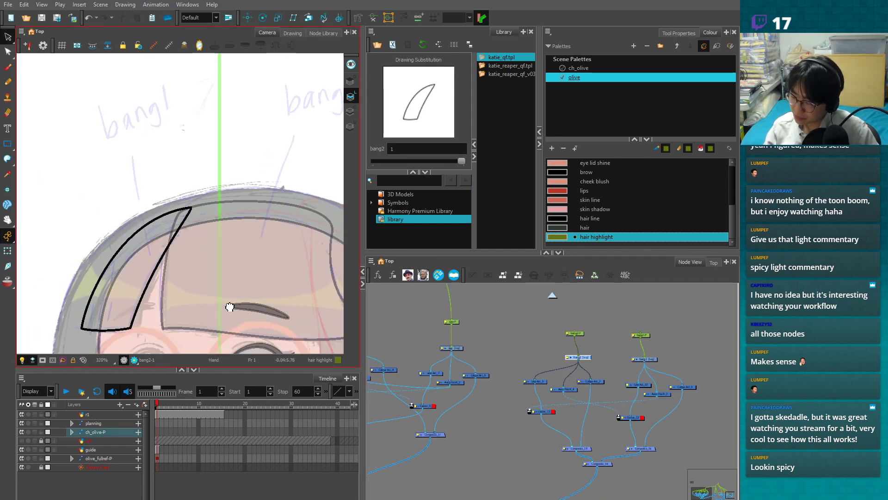
{"action": "left_click_drag", "start_coordinate": [230, 307], "coordinate": [246, 284]}
{"action": "key", "text": "2"}
{"action": "left_click", "coordinate": [352, 126]}
{"action": "key", "text": "2"}
{"action": "left_click", "coordinate": [11, 144]}
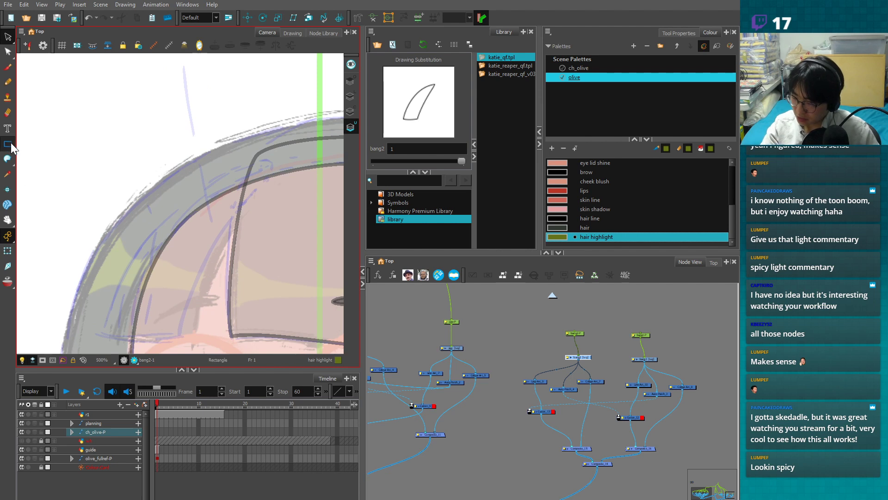
{"action": "left_click_drag", "start_coordinate": [118, 252], "coordinate": [234, 318]}
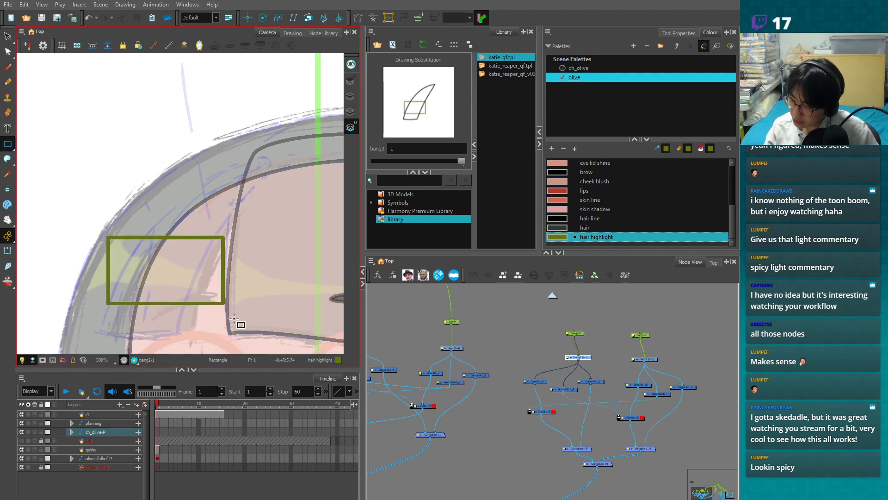
- Show all of bang2's art layers together and restrict the Contour Editor to the current art layer
{"action": "left_click", "coordinate": [351, 64]}
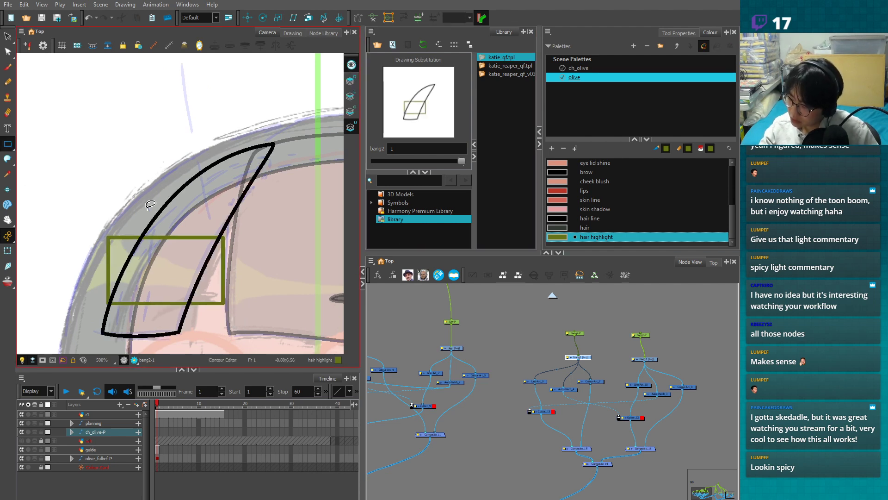
{"action": "key", "text": "alt+q"}
{"action": "left_click", "coordinate": [108, 238]}
{"action": "left_click", "coordinate": [183, 244]}
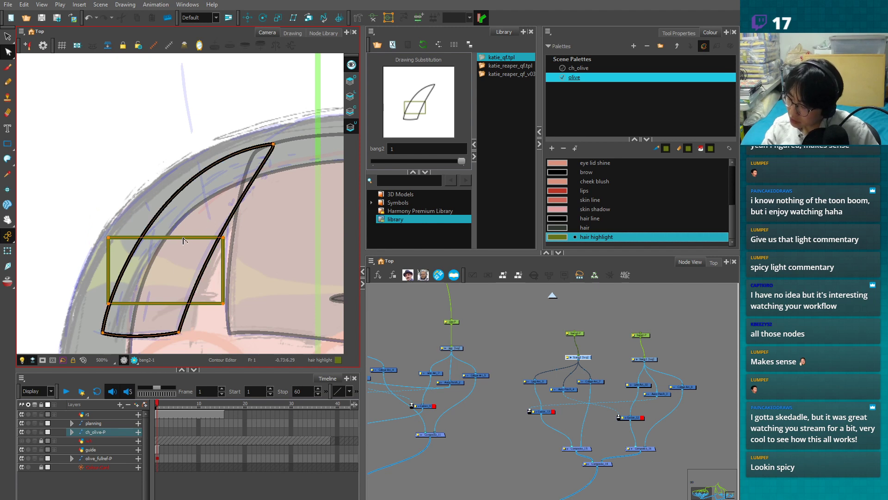
{"action": "left_click", "coordinate": [678, 33]}
{"action": "left_click", "coordinate": [628, 60]}
{"action": "left_click", "coordinate": [710, 34]}
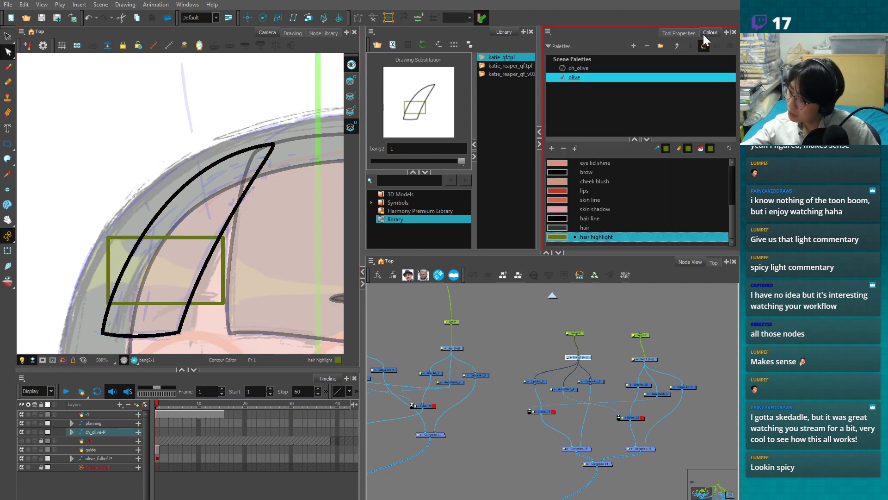
- Reshape the highlight rectangle into a curved band crossing bang2 and fill it with the hair highlight colour
{"action": "left_click", "coordinate": [224, 303]}
{"action": "left_click_drag", "start_coordinate": [224, 303], "coordinate": [209, 301]}
{"action": "left_click_drag", "start_coordinate": [109, 304], "coordinate": [88, 303]}
{"action": "left_click_drag", "start_coordinate": [108, 238], "coordinate": [127, 235]}
{"action": "left_click_drag", "start_coordinate": [118, 248], "coordinate": [108, 241]}
{"action": "left_click_drag", "start_coordinate": [223, 238], "coordinate": [158, 274]}
{"action": "left_click_drag", "start_coordinate": [209, 301], "coordinate": [227, 316]}
{"action": "left_click_drag", "start_coordinate": [191, 287], "coordinate": [165, 265]}
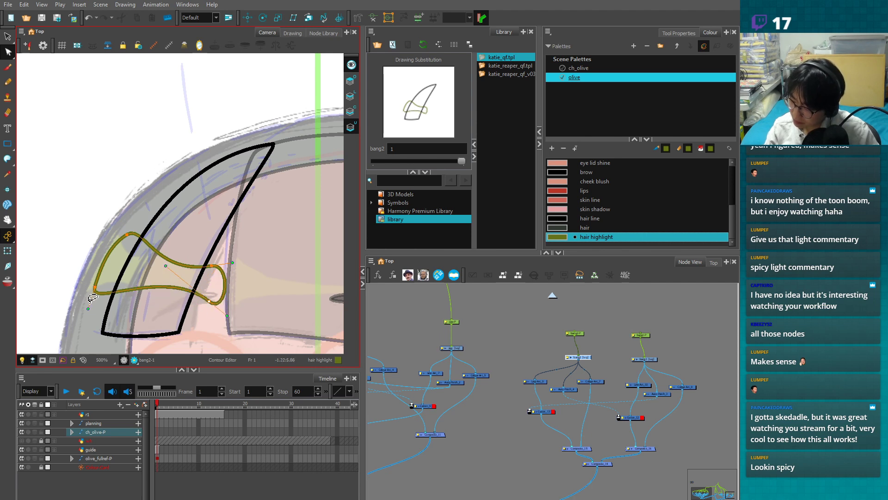
{"action": "left_click_drag", "start_coordinate": [136, 233], "coordinate": [132, 230]}
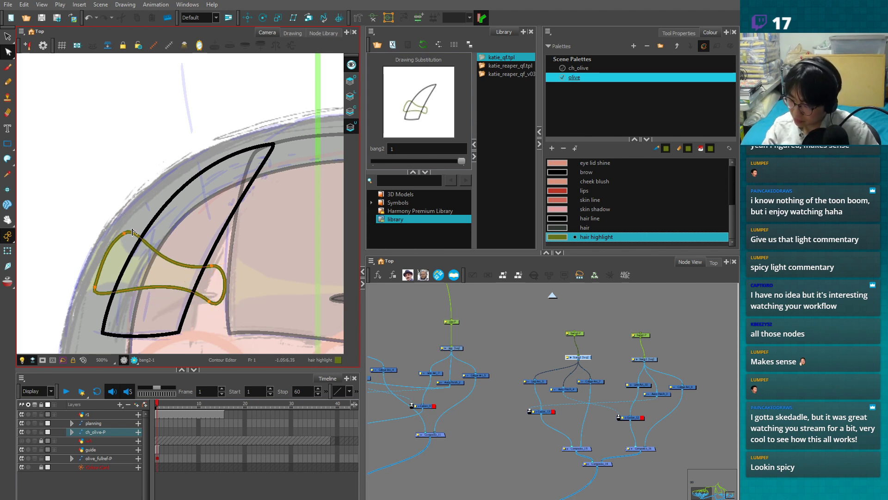
{"action": "left_click", "coordinate": [212, 281]}
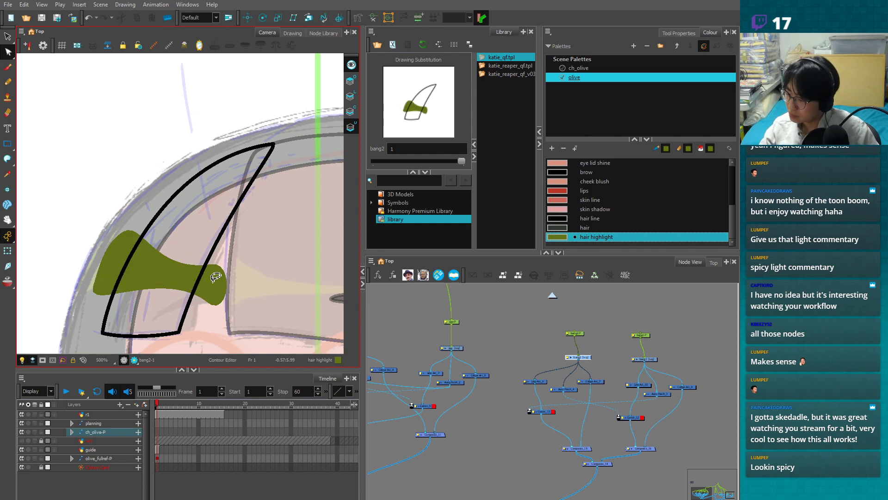
- Select bang2's highlight band and fine-tune the curve at its outer end with the Contour Editor
{"action": "key", "text": "alt+s"}
{"action": "key", "text": "1"}
{"action": "key", "text": "1"}
{"action": "left_click_drag", "start_coordinate": [258, 286], "coordinate": [218, 296]}
{"action": "left_click", "coordinate": [161, 267]}
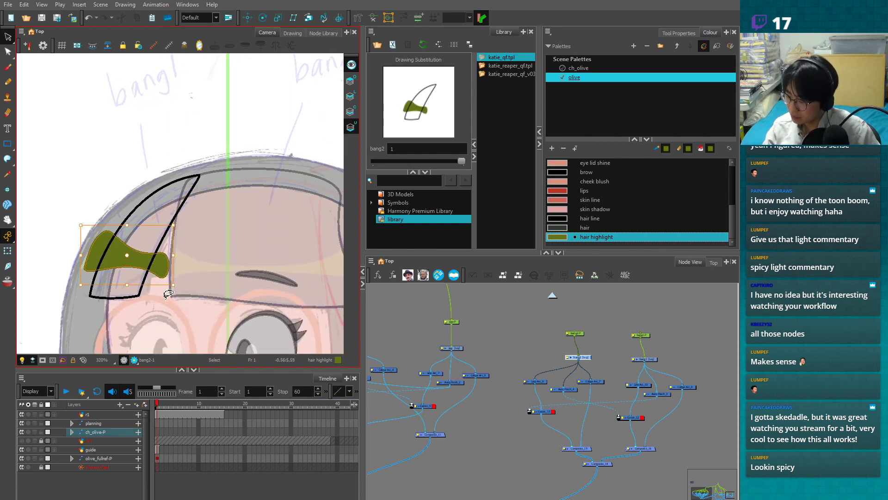
{"action": "mouse_move", "coordinate": [177, 241]}
{"action": "left_mouse_down"}
{"action": "mouse_move", "coordinate": [162, 300]}
{"action": "mouse_move", "coordinate": [88, 234]}
{"action": "left_mouse_up"}
{"action": "key", "text": "alt+q"}
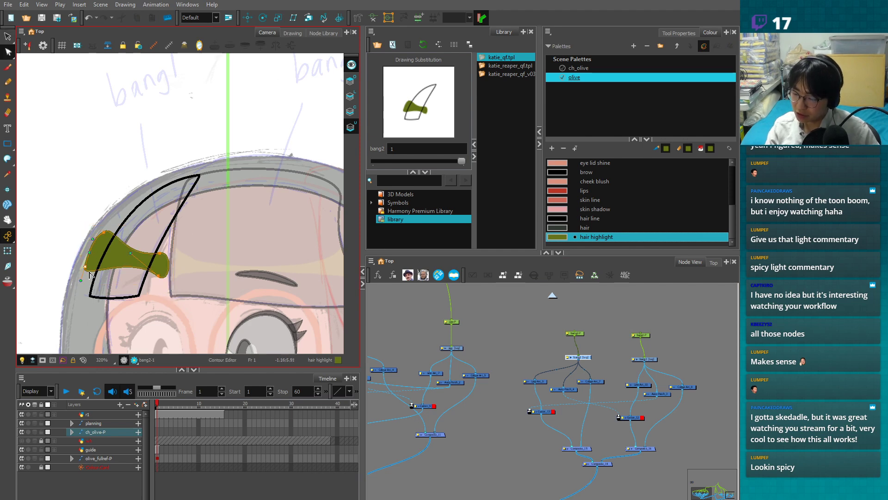
{"action": "left_click_drag", "start_coordinate": [86, 280], "coordinate": [91, 280]}
- Copy bang2's highlight band into the bang1 drawing and move it over bang1's inner edge
{"action": "key", "text": "alt+s"}
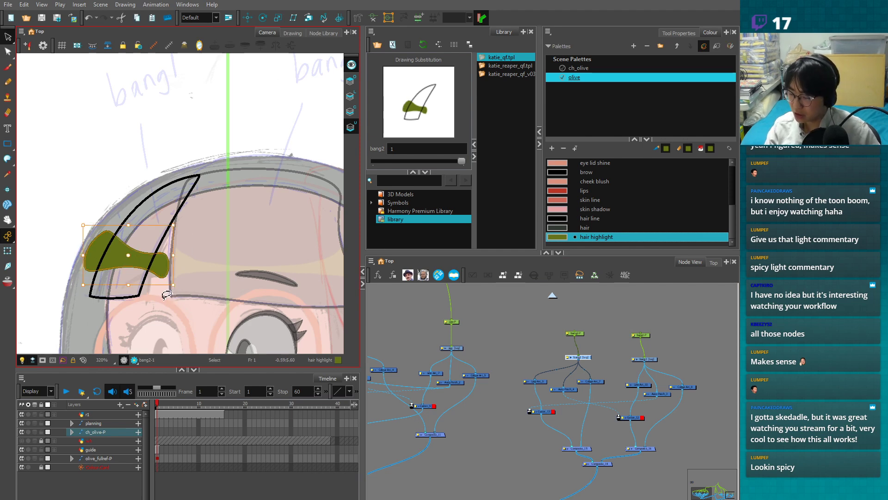
{"action": "left_click", "coordinate": [8, 251]}
{"action": "left_click", "coordinate": [645, 359]}
{"action": "key", "text": "alt+s"}
{"action": "key", "text": "ctrl+v"}
{"action": "left_click_drag", "start_coordinate": [268, 309], "coordinate": [208, 302]}
{"action": "left_click_drag", "start_coordinate": [108, 261], "coordinate": [184, 268]}
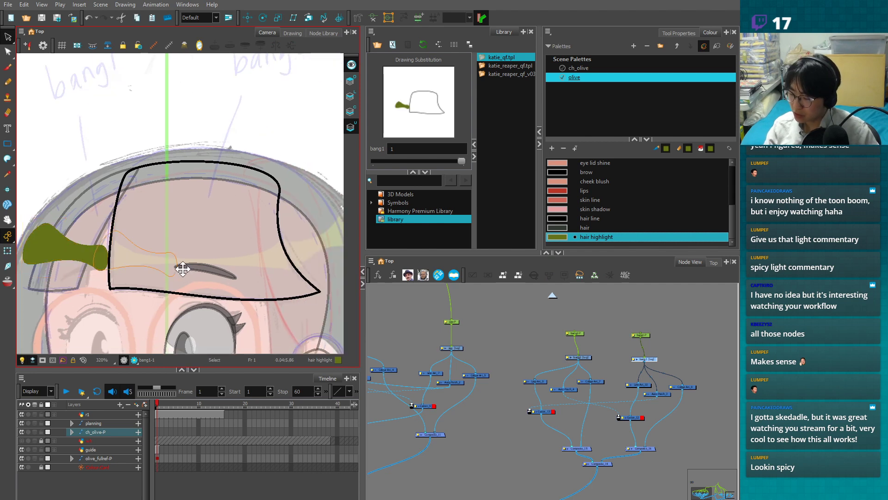
- Stretch the copied highlight band across bang1 to its outer edge and delete the band's fill, keeping its outline
{"action": "key", "text": "alt+q"}
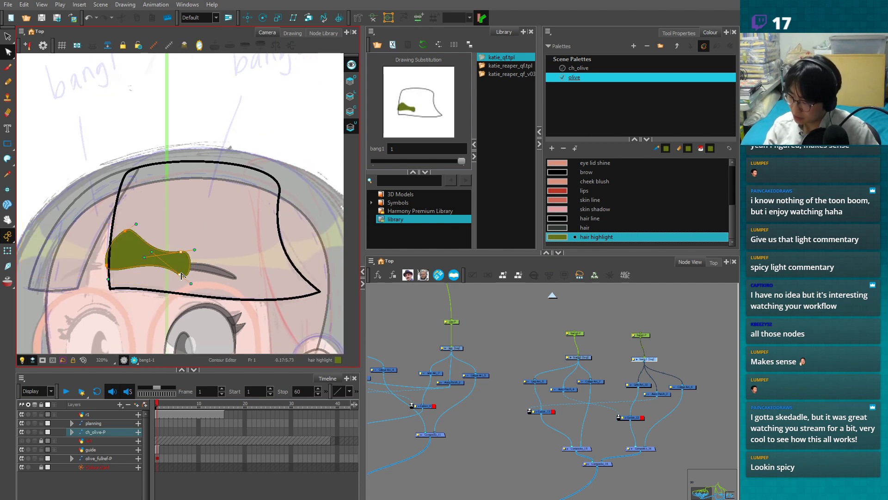
{"action": "left_click_drag", "start_coordinate": [314, 266], "coordinate": [315, 264]}
{"action": "key", "text": "ctrl+z"}
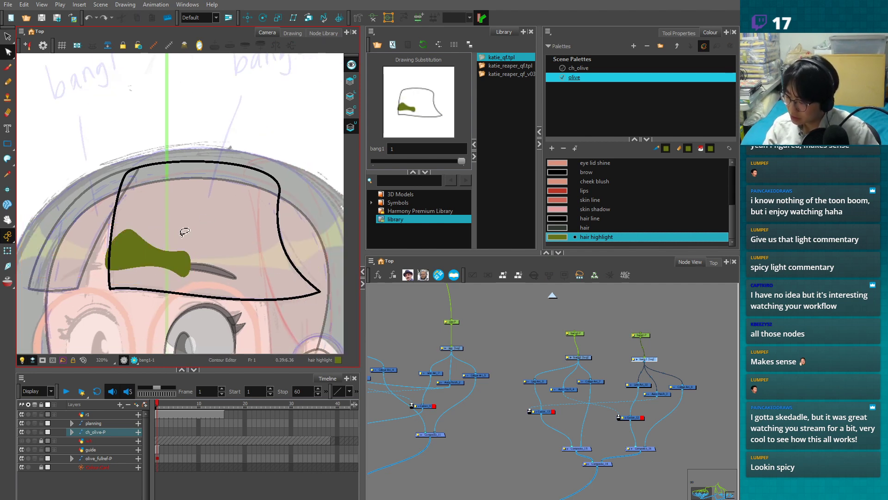
{"action": "left_click", "coordinate": [176, 253]}
{"action": "left_click_drag", "start_coordinate": [163, 253], "coordinate": [274, 250]}
{"action": "key", "text": "alt+s"}
{"action": "key", "text": "Delete"}
{"action": "left_click", "coordinate": [303, 242]}
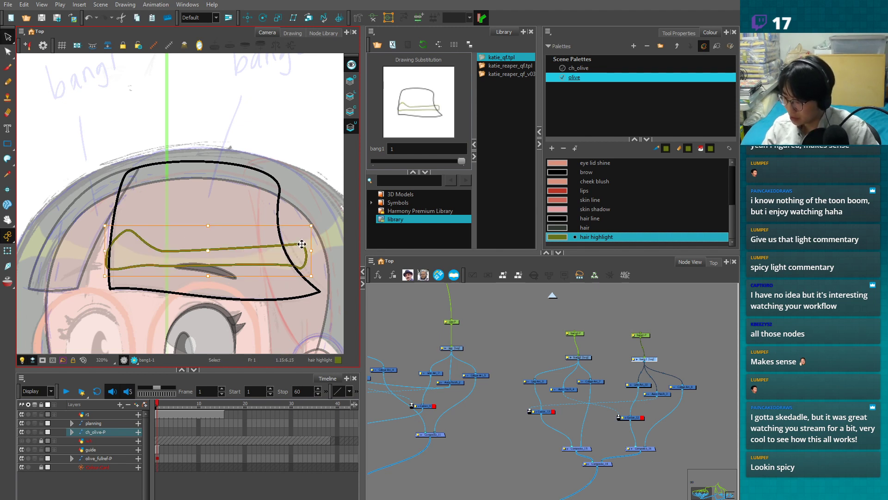
- Adjust the outer end and lower edge of bang1's highlight outline with the Contour Editor
{"action": "key", "text": "alt+q"}
{"action": "left_click_drag", "start_coordinate": [315, 219], "coordinate": [253, 261]}
{"action": "left_click_drag", "start_coordinate": [297, 238], "coordinate": [315, 273]}
{"action": "key", "text": "ctrl+z"}
{"action": "left_click_drag", "start_coordinate": [160, 266], "coordinate": [176, 267]}
- Reshape the inner end of bang1's highlight outline into a rounded flare reaching past bang1's inner side edge
{"action": "key", "text": "2"}
{"action": "key", "text": "2"}
{"action": "left_click_drag", "start_coordinate": [65, 301], "coordinate": [60, 312]}
{"action": "left_click_drag", "start_coordinate": [93, 246], "coordinate": [42, 280]}
{"action": "mouse_move", "coordinate": [62, 251]}
{"action": "left_mouse_down"}
{"action": "mouse_move", "coordinate": [57, 266]}
{"action": "mouse_move", "coordinate": [62, 256]}
{"action": "left_mouse_up"}
{"action": "left_click_drag", "start_coordinate": [60, 311], "coordinate": [62, 320]}
{"action": "mouse_move", "coordinate": [186, 305]}
{"action": "left_mouse_down"}
{"action": "mouse_move", "coordinate": [220, 305]}
{"action": "mouse_move", "coordinate": [132, 298]}
{"action": "mouse_move", "coordinate": [183, 301]}
{"action": "left_mouse_up"}
{"action": "left_click_drag", "start_coordinate": [62, 318], "coordinate": [53, 311]}
{"action": "left_click_drag", "start_coordinate": [151, 278], "coordinate": [166, 288]}
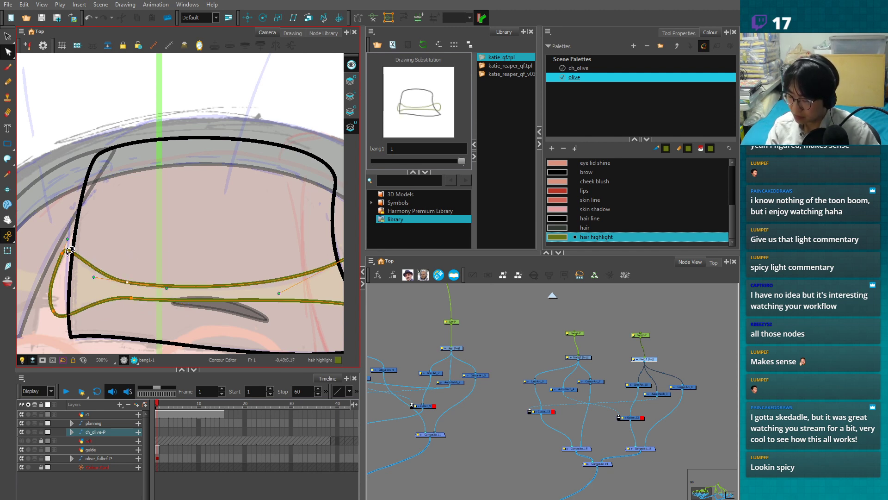
{"action": "mouse_move", "coordinate": [62, 253]}
{"action": "left_mouse_down"}
{"action": "mouse_move", "coordinate": [53, 253]}
{"action": "mouse_move", "coordinate": [69, 241]}
{"action": "left_mouse_up"}
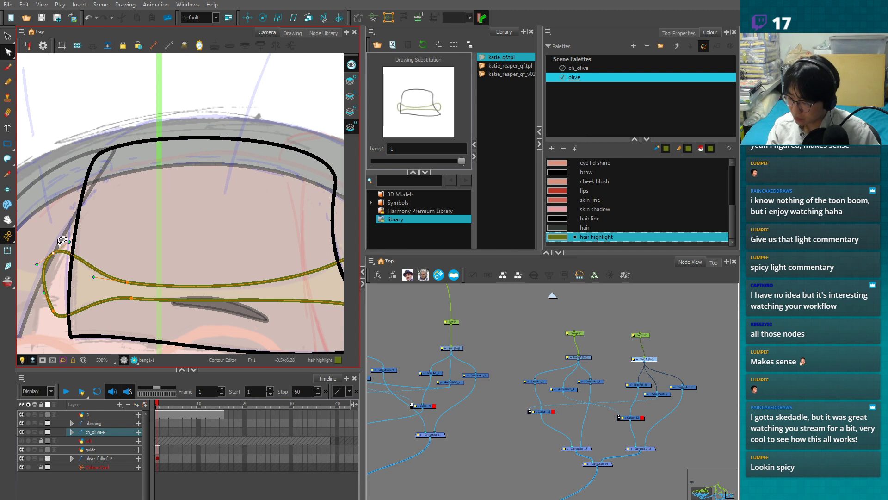
{"action": "left_click_drag", "start_coordinate": [94, 277], "coordinate": [84, 275]}
{"action": "left_click_drag", "start_coordinate": [70, 241], "coordinate": [60, 244]}
- Smooth the middle of bang1's highlight outline and refine the upper curve leading to its outer end
{"action": "left_click", "coordinate": [132, 298]}
{"action": "left_click_drag", "start_coordinate": [187, 304], "coordinate": [189, 300]}
{"action": "left_click_drag", "start_coordinate": [132, 298], "coordinate": [134, 297]}
{"action": "key", "text": "1"}
{"action": "left_click_drag", "start_coordinate": [327, 306], "coordinate": [264, 296]}
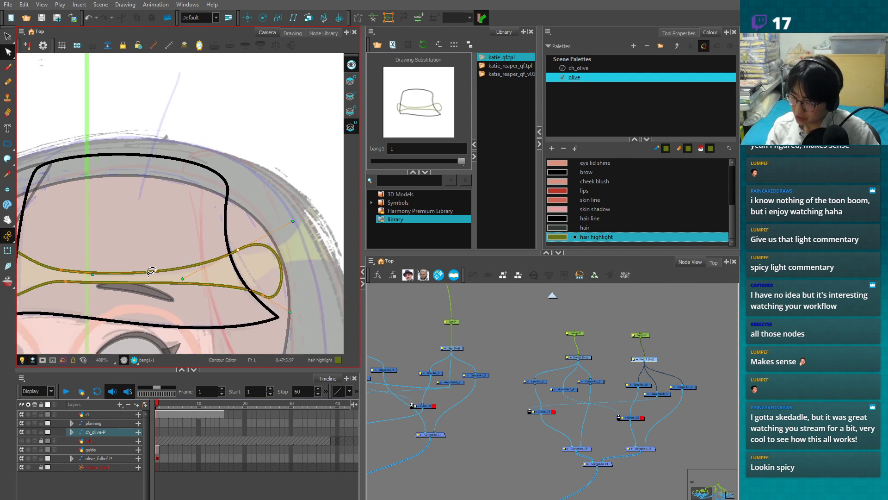
{"action": "left_click_drag", "start_coordinate": [97, 274], "coordinate": [124, 279]}
{"action": "left_click_drag", "start_coordinate": [204, 278], "coordinate": [235, 250]}
{"action": "left_click", "coordinate": [307, 276]}
{"action": "key", "text": "1"}
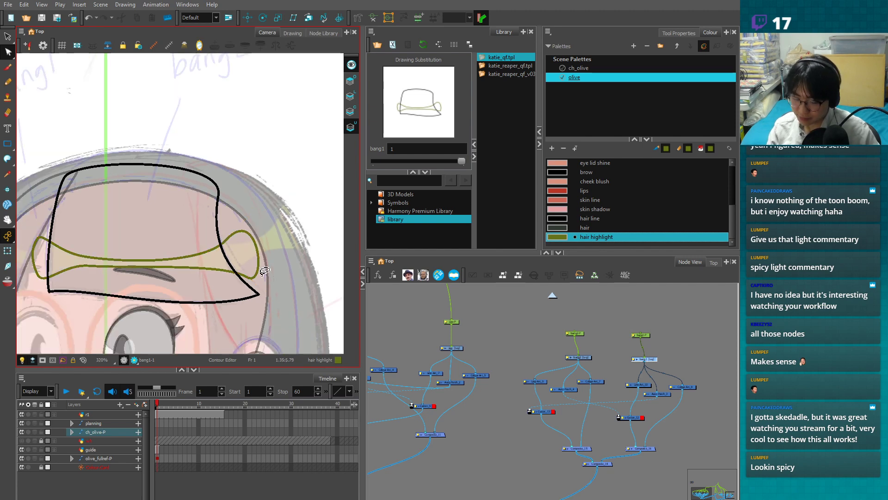
- Fill bang1's highlight band with the hair highlight colour and deselect the drawing
{"action": "left_click", "coordinate": [246, 257]}
{"action": "left_click", "coordinate": [8, 251]}
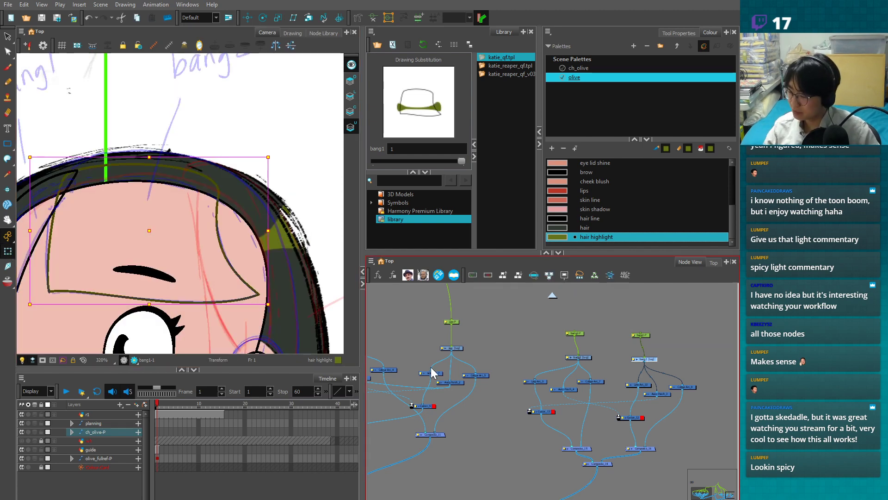
{"action": "left_click", "coordinate": [487, 440]}
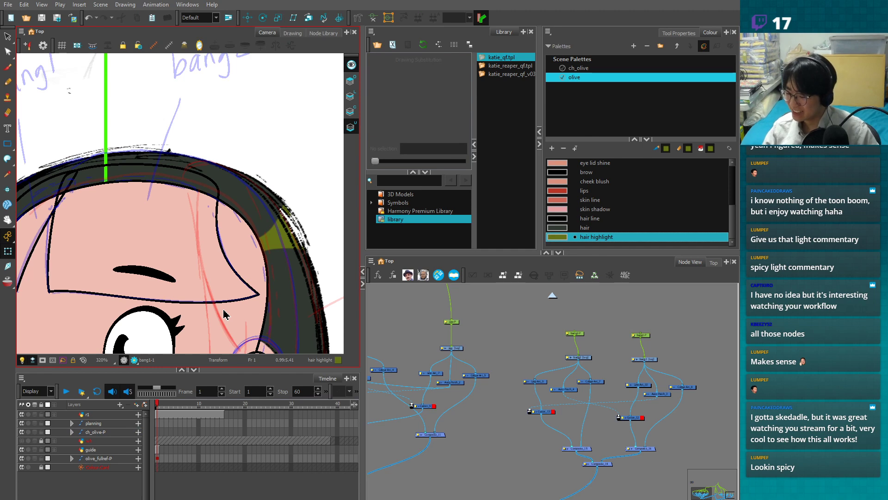
- Select bang1's line art and bow its inner side edge slightly outward with the Contour Editor
{"action": "left_click_drag", "start_coordinate": [210, 305], "coordinate": [282, 306]}
{"action": "left_click", "coordinate": [646, 359]}
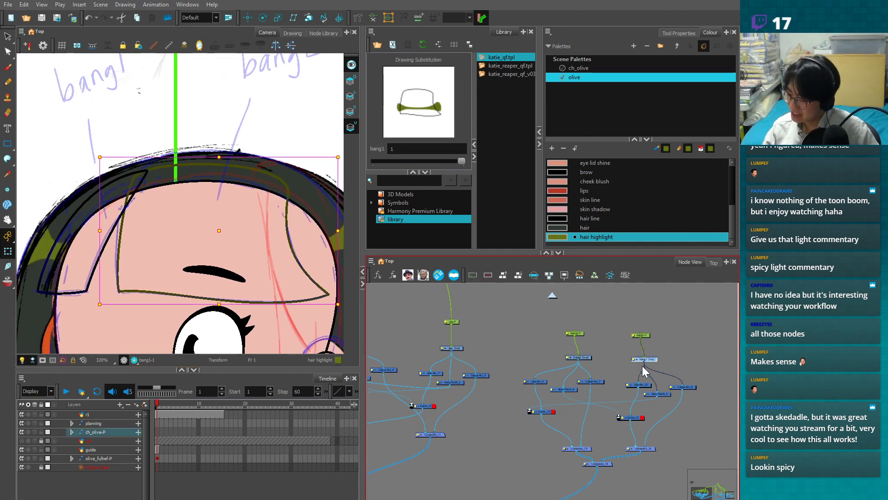
{"action": "key", "text": "alt+q"}
{"action": "left_click", "coordinate": [140, 270]}
{"action": "left_click", "coordinate": [350, 96]}
{"action": "left_click_drag", "start_coordinate": [119, 291], "coordinate": [86, 293]}
{"action": "key", "text": "ctrl+z"}
{"action": "key", "text": "2"}
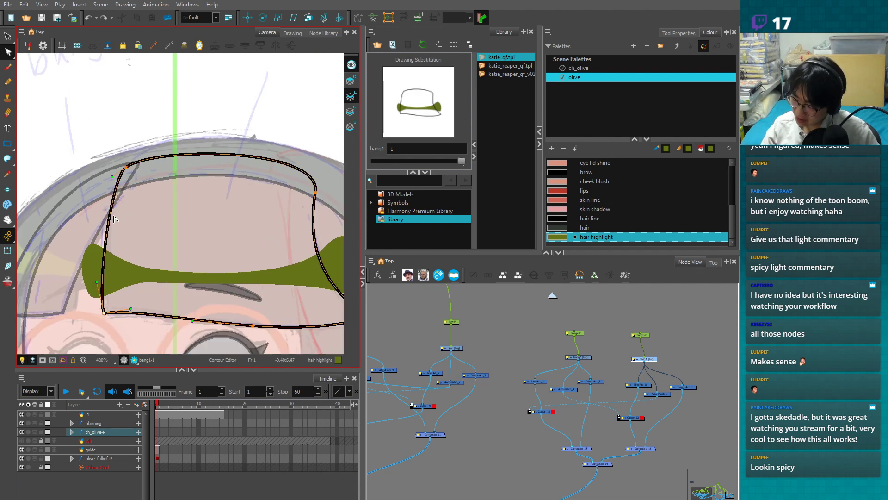
{"action": "left_click", "coordinate": [126, 167]}
{"action": "left_click_drag", "start_coordinate": [112, 177], "coordinate": [100, 185]}
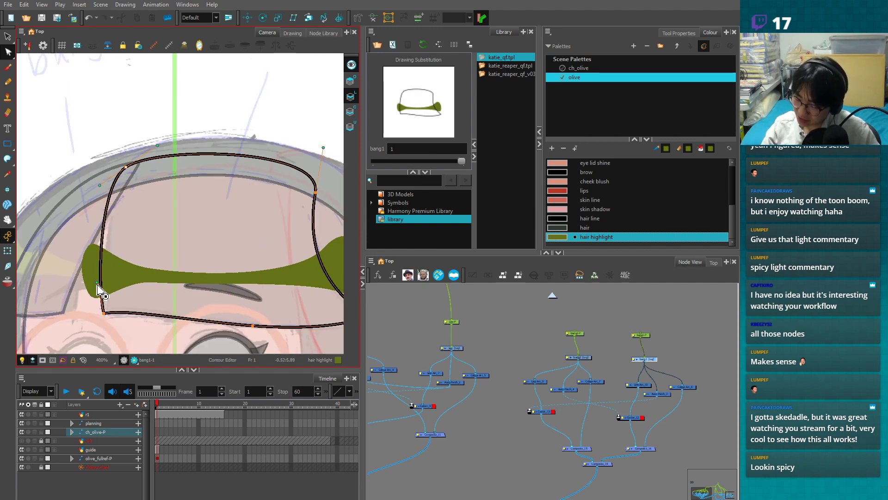
- Refine the curve of bang1's lower edge from its inner corner, then return to the Transform tool
{"action": "left_click_drag", "start_coordinate": [104, 316], "coordinate": [188, 300]}
{"action": "key", "text": "1"}
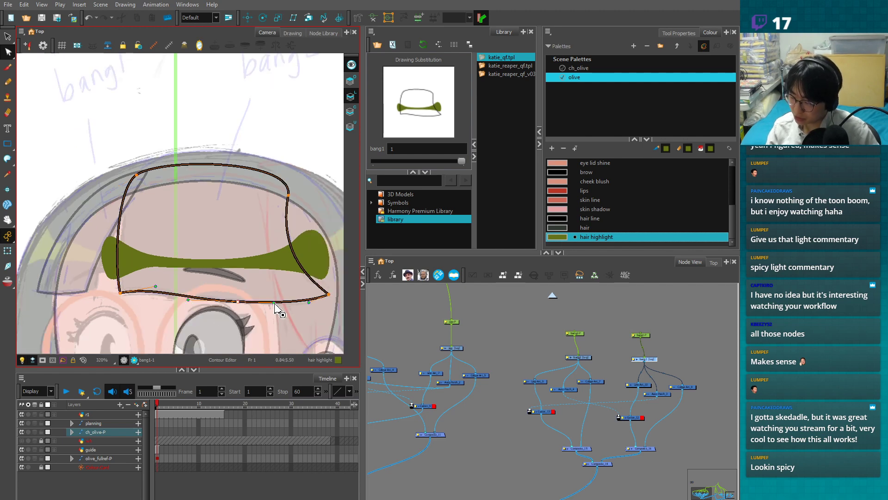
{"action": "left_click", "coordinate": [262, 313]}
{"action": "key", "text": "1"}
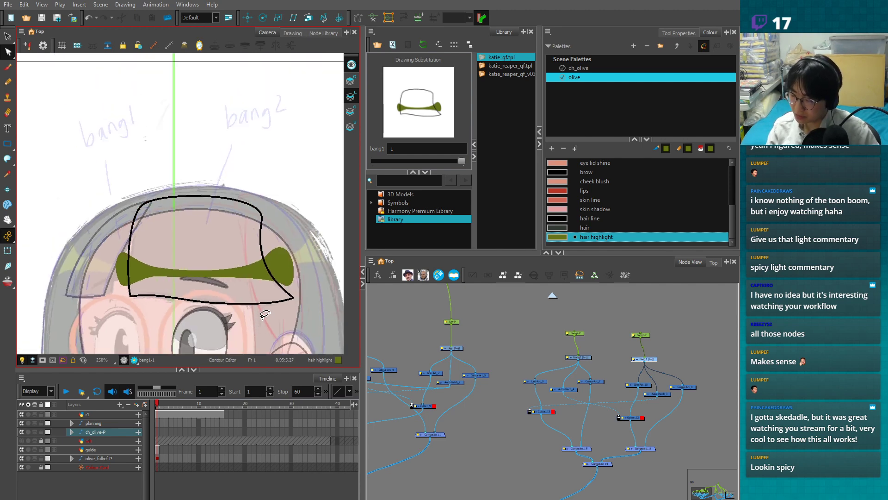
{"action": "left_click", "coordinate": [7, 251]}
{"action": "left_click", "coordinate": [498, 336]}
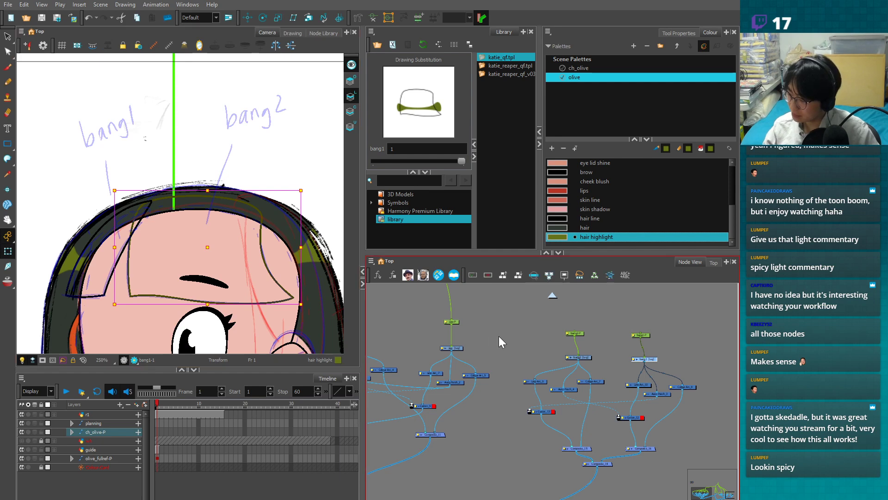
- Fill bang2's outline with the hair colour and move the fill from the line art layer to the colour art layer
{"action": "left_click", "coordinate": [587, 357]}
{"action": "left_click", "coordinate": [585, 227]}
{"action": "key", "text": "alt+s"}
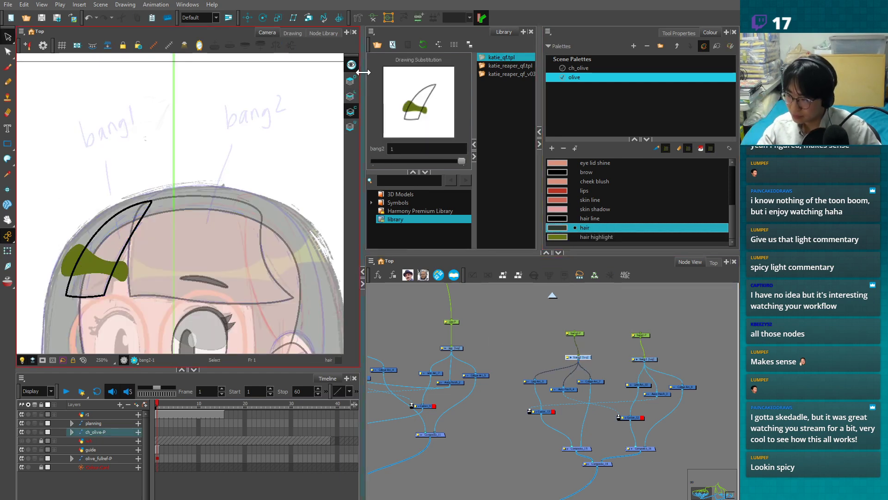
{"action": "left_click", "coordinate": [352, 65]}
{"action": "left_click", "coordinate": [350, 96]}
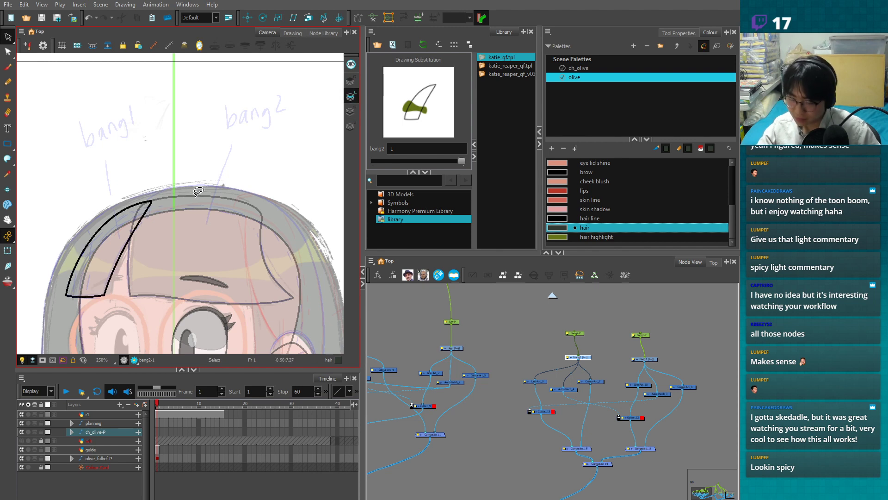
{"action": "left_click", "coordinate": [121, 240]}
{"action": "left_click", "coordinate": [111, 244]}
{"action": "key", "text": "ctrl+x"}
{"action": "left_click", "coordinate": [350, 111]}
{"action": "key", "text": "ctrl+v"}
{"action": "left_click", "coordinate": [7, 251]}
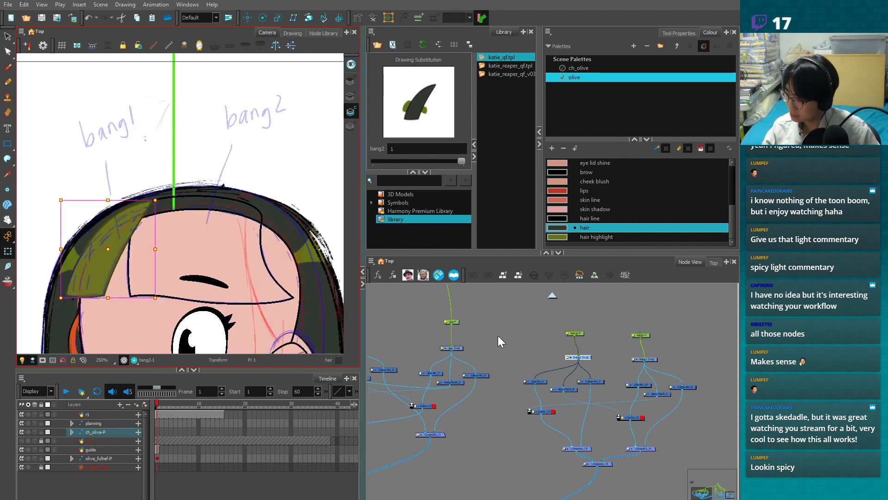
- Fill bang1's outline with the hair colour and move the fill from its line art layer to its colour art layer
{"action": "left_click", "coordinate": [227, 265]}
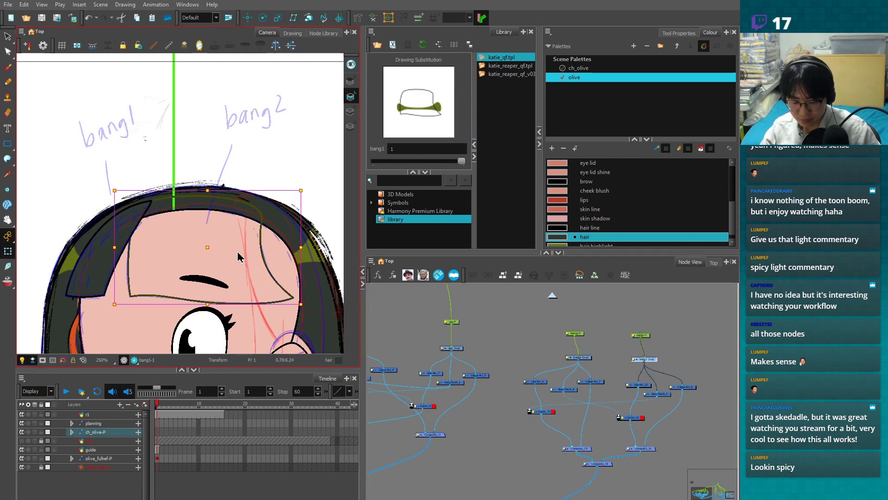
{"action": "key", "text": "alt+i"}
{"action": "left_click", "coordinate": [249, 255]}
{"action": "key", "text": "alt+s"}
{"action": "left_click", "coordinate": [247, 254]}
{"action": "key", "text": "ctrl+x"}
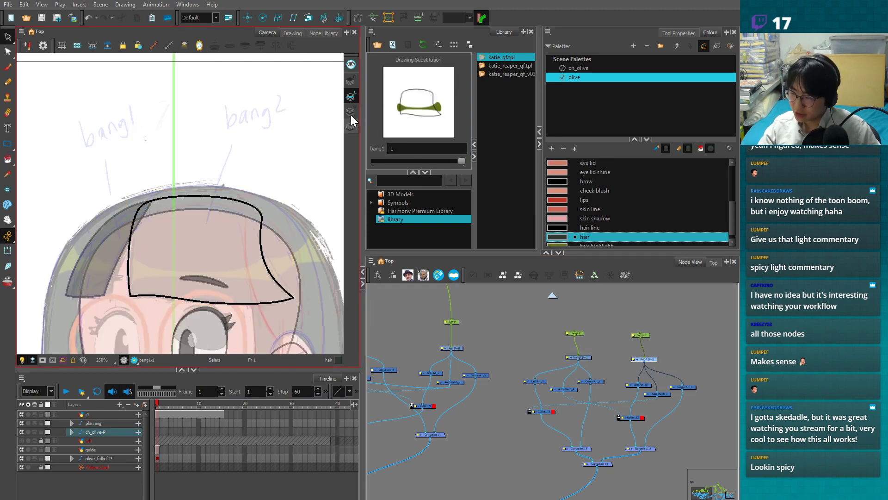
{"action": "left_click", "coordinate": [350, 111]}
{"action": "key", "text": "ctrl+v"}
{"action": "key", "text": "shift+t"}
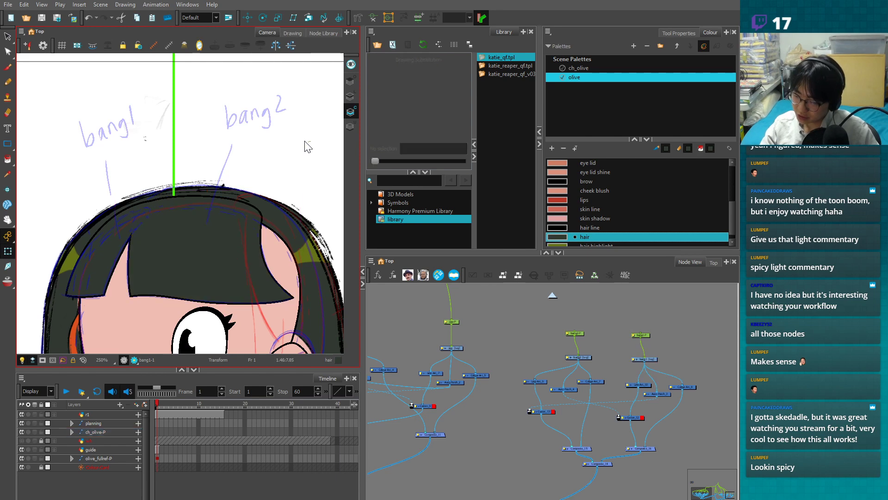
- Copy the underlay layer and cutter nodes from the spare node group and paste a duplicate in the node view
{"action": "left_click", "coordinate": [596, 386]}
{"action": "scroll", "coordinate": [490, 370], "scroll_direction": "up", "scroll_amount": 5}
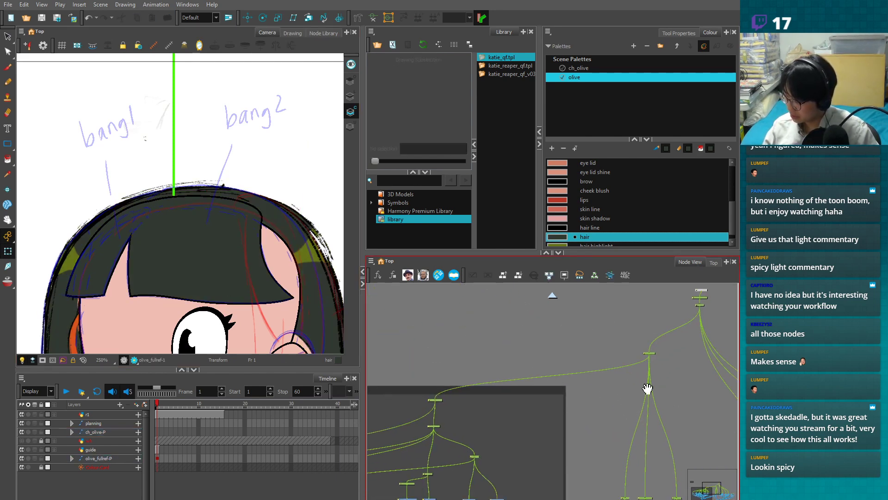
{"action": "left_click_drag", "start_coordinate": [516, 397], "coordinate": [616, 478]}
{"action": "scroll", "coordinate": [490, 370], "scroll_direction": "down", "scroll_amount": 2}
{"action": "left_click_drag", "start_coordinate": [468, 354], "coordinate": [664, 449]}
{"action": "left_click_drag", "start_coordinate": [561, 400], "coordinate": [561, 370]}
{"action": "scroll", "coordinate": [547, 401], "scroll_direction": "up", "scroll_amount": 2}
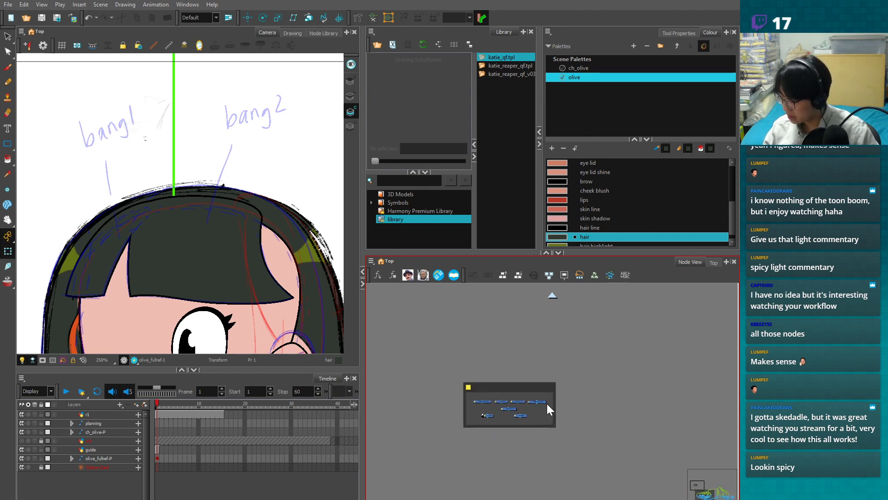
{"action": "left_click", "coordinate": [555, 401]}
{"action": "scroll", "coordinate": [673, 447], "scroll_direction": "up", "scroll_amount": 5}
{"action": "left_click_drag", "start_coordinate": [395, 355], "coordinate": [694, 440]}
{"action": "left_click_drag", "start_coordinate": [694, 439], "coordinate": [467, 384]}
{"action": "left_click_drag", "start_coordinate": [468, 383], "coordinate": [490, 389]}
{"action": "scroll", "coordinate": [591, 434], "scroll_direction": "up", "scroll_amount": 2}
{"action": "left_click_drag", "start_coordinate": [490, 389], "coordinate": [434, 432]}
{"action": "scroll", "coordinate": [543, 370], "scroll_direction": "up", "scroll_amount": 2}
{"action": "left_click_drag", "start_coordinate": [488, 434], "coordinate": [564, 428]}
{"action": "scroll", "coordinate": [468, 410], "scroll_direction": "down", "scroll_amount": 1}
{"action": "scroll", "coordinate": [468, 410], "scroll_direction": "up", "scroll_amount": 2}
{"action": "left_click_drag", "start_coordinate": [491, 409], "coordinate": [511, 415]}
{"action": "left_click", "coordinate": [400, 378]}
{"action": "key", "text": "ctrl+c"}
{"action": "key", "text": "ctrl+v"}
- Place the pasted underlay and cutter nodes beside bang1's nodes and wire them between its drawing, colour art and composite
{"action": "left_click_drag", "start_coordinate": [590, 451], "coordinate": [465, 455]}
{"action": "left_click_drag", "start_coordinate": [426, 421], "coordinate": [543, 424]}
{"action": "scroll", "coordinate": [463, 450], "scroll_direction": "up", "scroll_amount": 1}
{"action": "left_click_drag", "start_coordinate": [544, 424], "coordinate": [604, 418]}
{"action": "scroll", "coordinate": [464, 451], "scroll_direction": "up", "scroll_amount": 1}
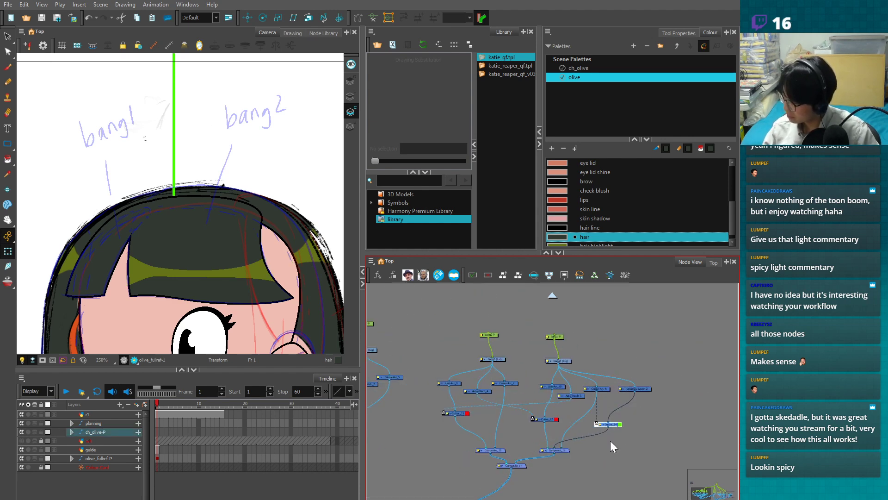
- Paste a second underlay and cutter pair, move bang1's node group aside and place the pair beside bang2's nodes
{"action": "key", "text": "ctrl+v"}
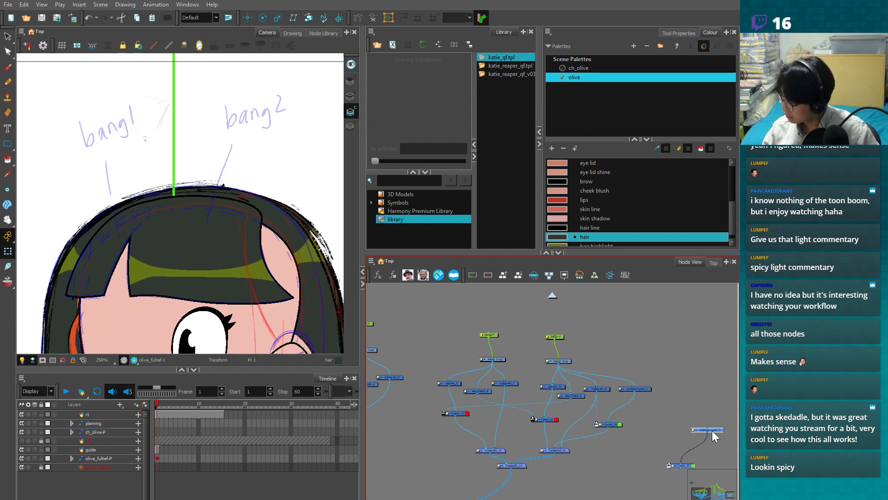
{"action": "left_click_drag", "start_coordinate": [712, 430], "coordinate": [576, 407]}
{"action": "left_click_drag", "start_coordinate": [523, 410], "coordinate": [407, 417]}
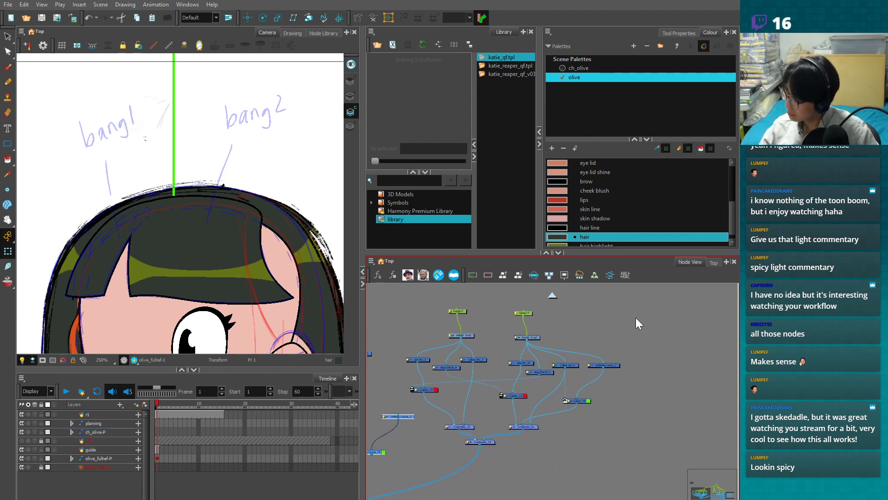
{"action": "left_click", "coordinate": [533, 337]}
{"action": "left_click_drag", "start_coordinate": [535, 337], "coordinate": [648, 350]}
{"action": "left_click", "coordinate": [611, 346]}
{"action": "left_click_drag", "start_coordinate": [418, 408], "coordinate": [530, 365]}
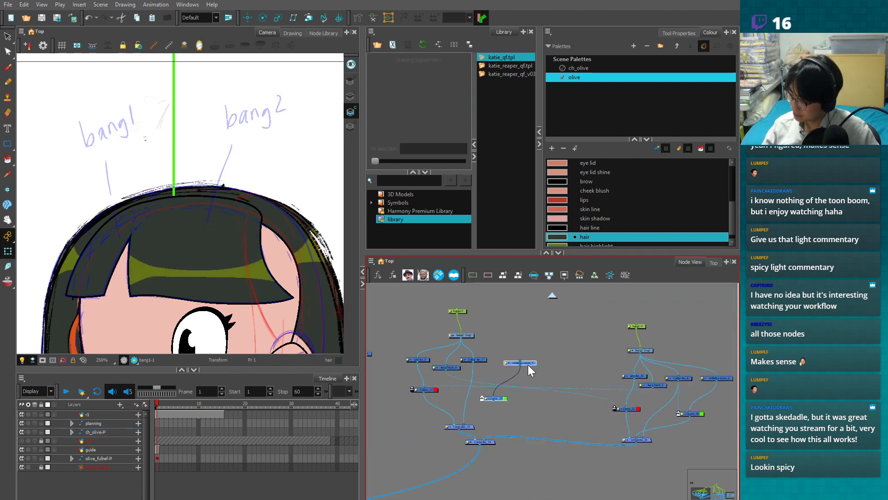
- Connect bang2's new cutter to its composite and colour art, and tidy the underlay node's position
{"action": "scroll", "coordinate": [490, 398], "scroll_direction": "up", "scroll_amount": 2}
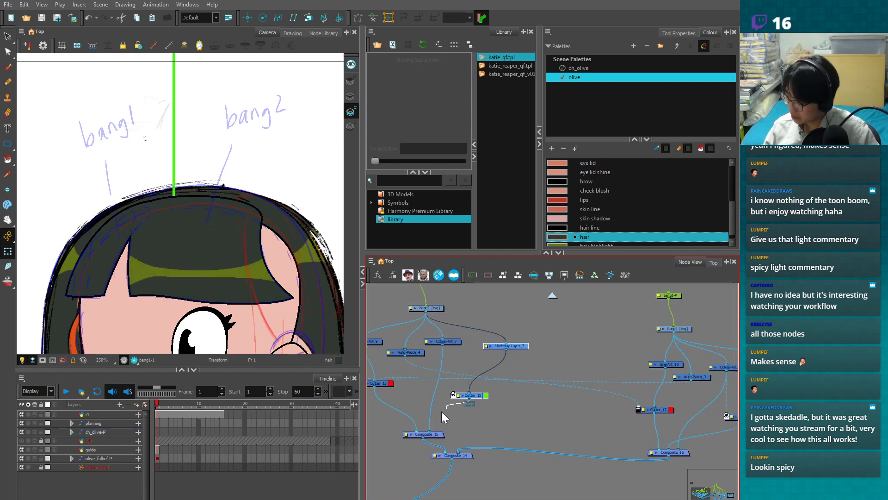
{"action": "left_click_drag", "start_coordinate": [468, 401], "coordinate": [432, 432]}
{"action": "left_click_drag", "start_coordinate": [464, 369], "coordinate": [454, 394]}
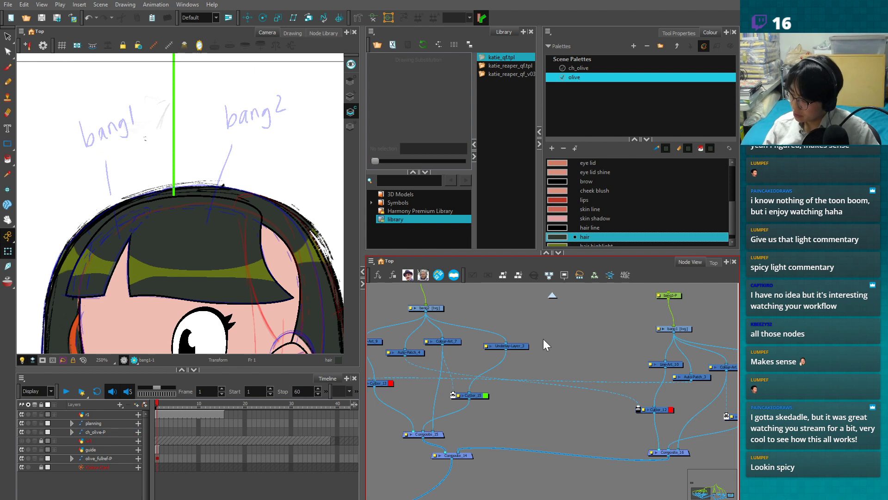
{"action": "left_click_drag", "start_coordinate": [522, 352], "coordinate": [517, 351]}
- Hide the planning layer in the timeline and inspect the head with its finished bang highlights
{"action": "left_click", "coordinate": [106, 271]}
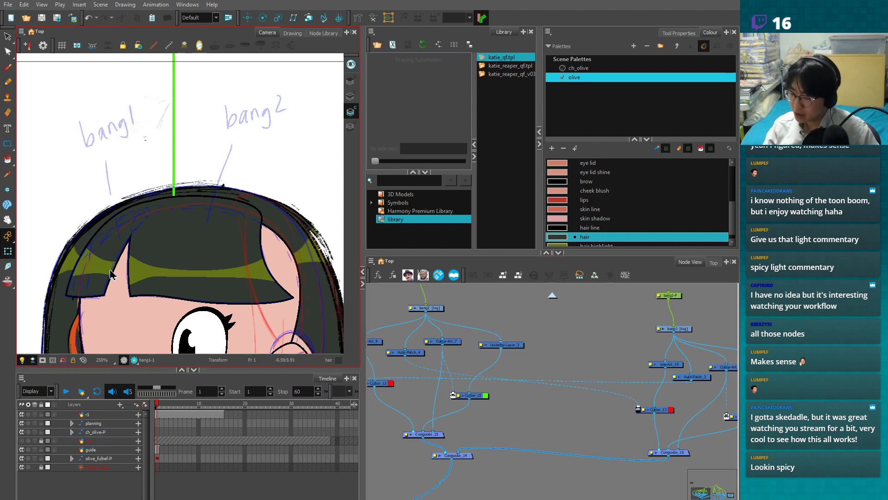
{"action": "left_click", "coordinate": [283, 188]}
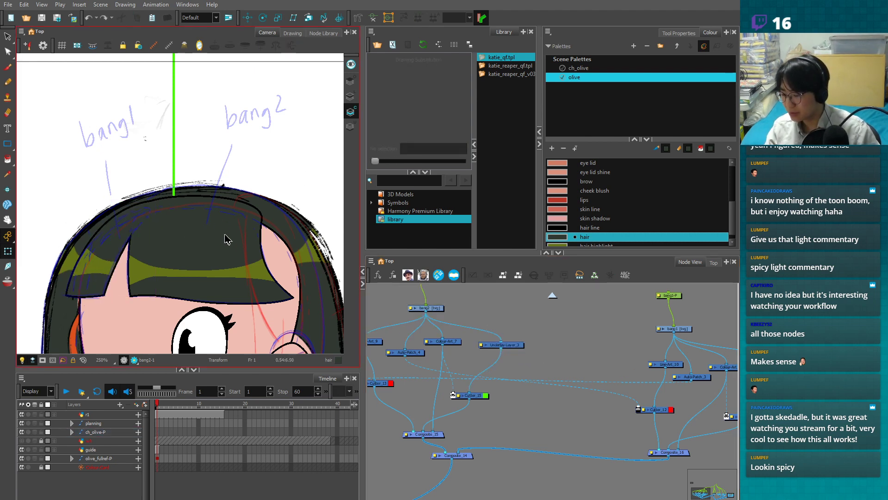
{"action": "left_click", "coordinate": [21, 423]}
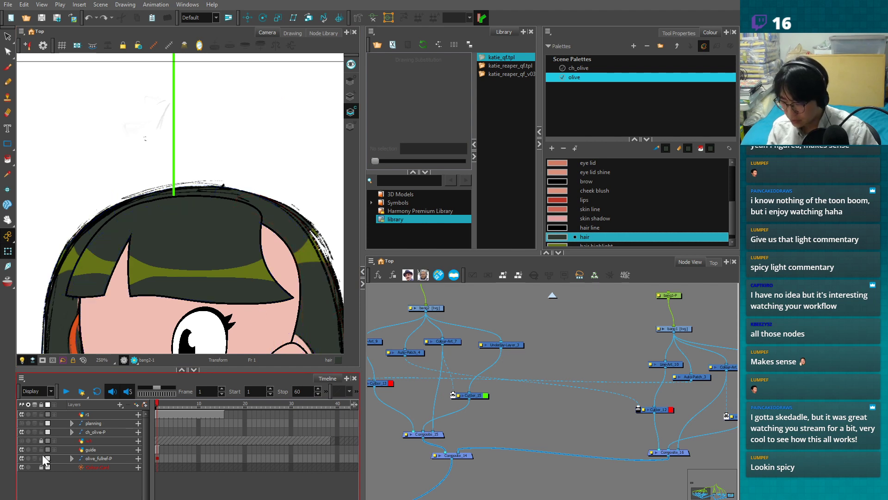
{"action": "key", "text": "2"}
{"action": "key", "text": "2"}
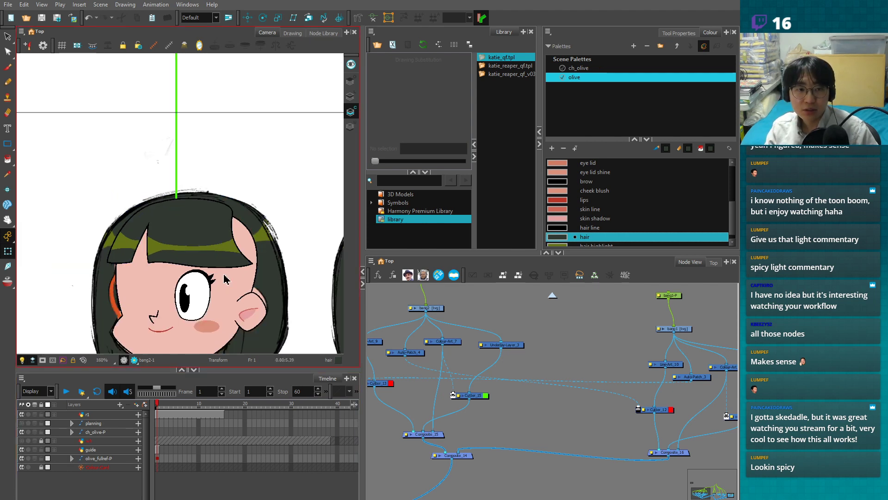
{"action": "left_click_drag", "start_coordinate": [232, 291], "coordinate": [217, 249]}
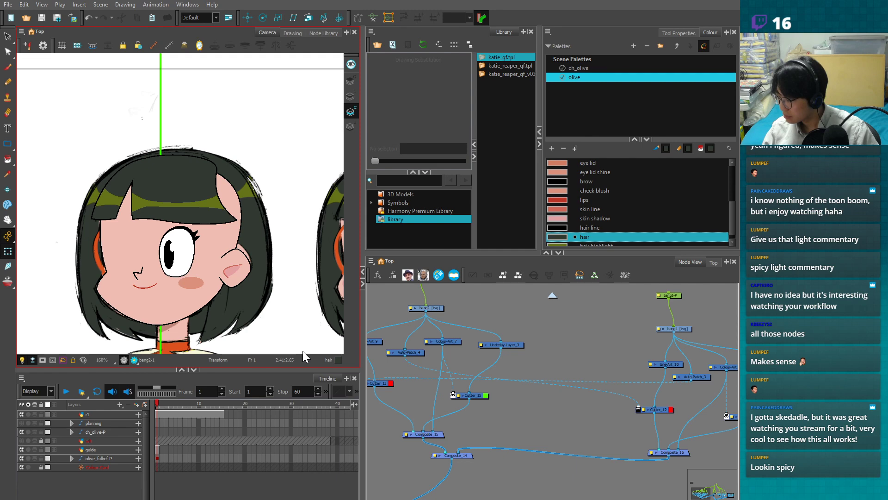
- Copy bang2's outline from its line art layer and paste it into the drawing's overlay layer
{"action": "left_click_drag", "start_coordinate": [531, 366], "coordinate": [551, 410]}
{"action": "left_click", "coordinate": [456, 352]}
{"action": "key", "text": "alt+s"}
{"action": "left_click_drag", "start_coordinate": [271, 301], "coordinate": [307, 354]}
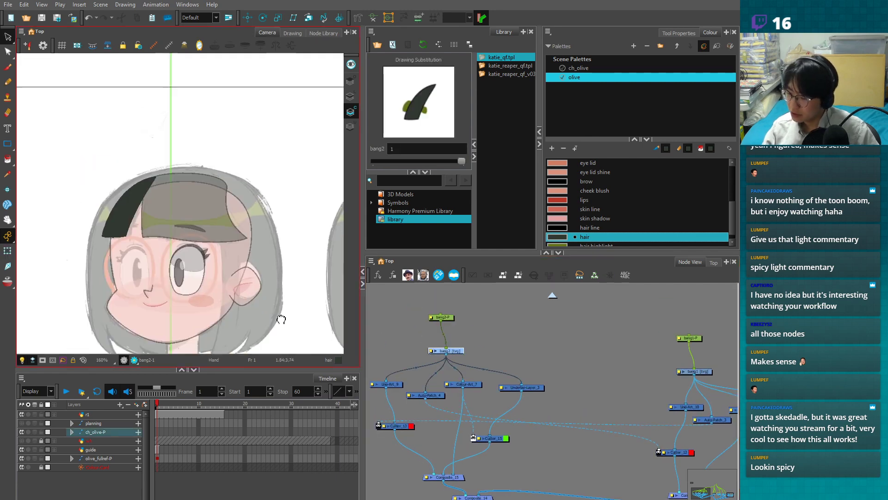
{"action": "key", "text": "2"}
{"action": "key", "text": "2"}
{"action": "left_click", "coordinate": [351, 96]}
{"action": "left_click_drag", "start_coordinate": [226, 200], "coordinate": [228, 197]}
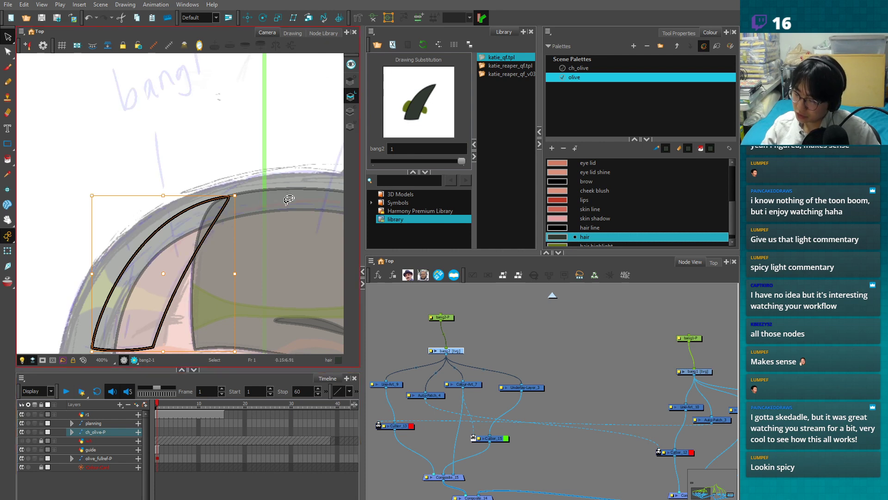
{"action": "key", "text": "1"}
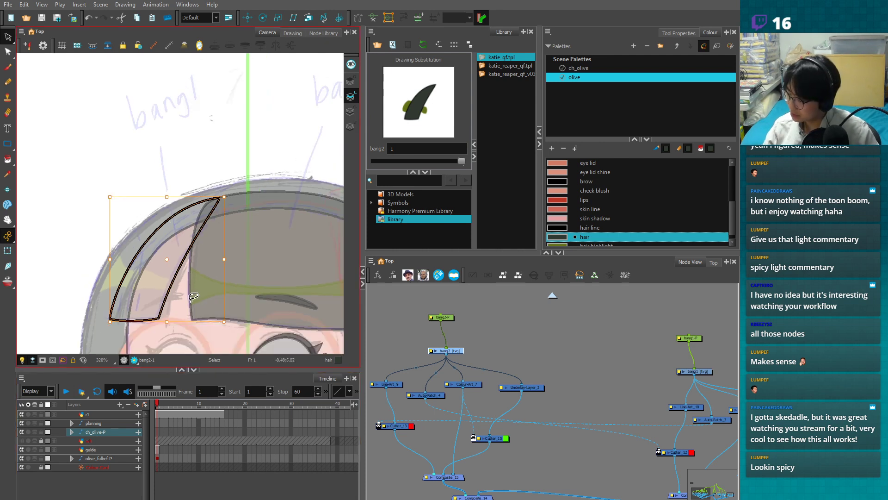
{"action": "key", "text": "ctrl+x"}
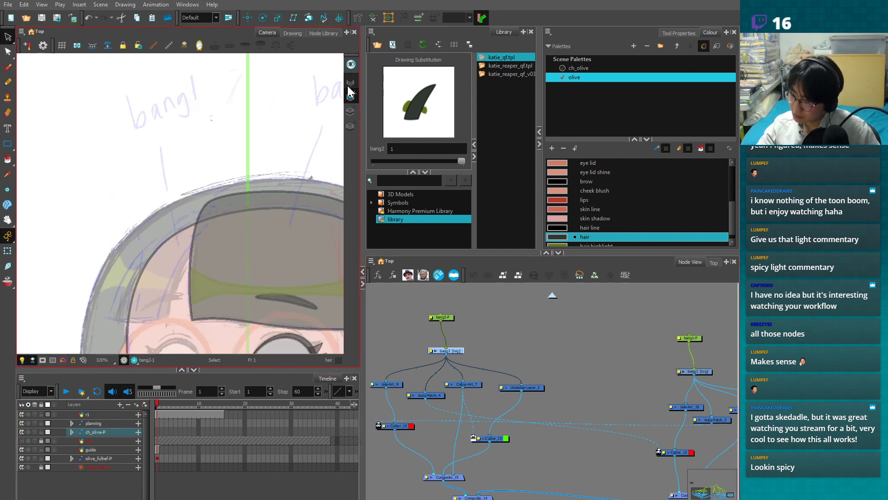
{"action": "left_click", "coordinate": [350, 84]}
{"action": "key", "text": "ctrl+v"}
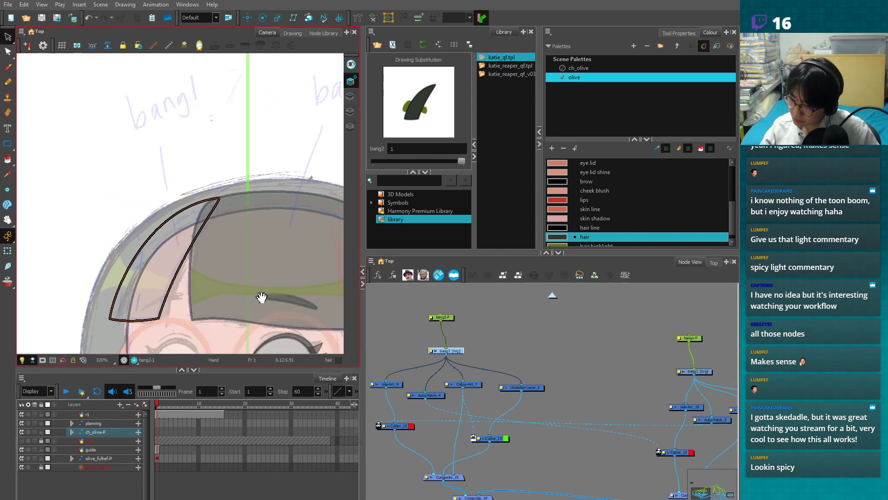
- Erase a gap in each side of bang2's overlay outline and delete the upper section between the gaps
{"action": "key", "text": "2"}
{"action": "key", "text": "alt+e"}
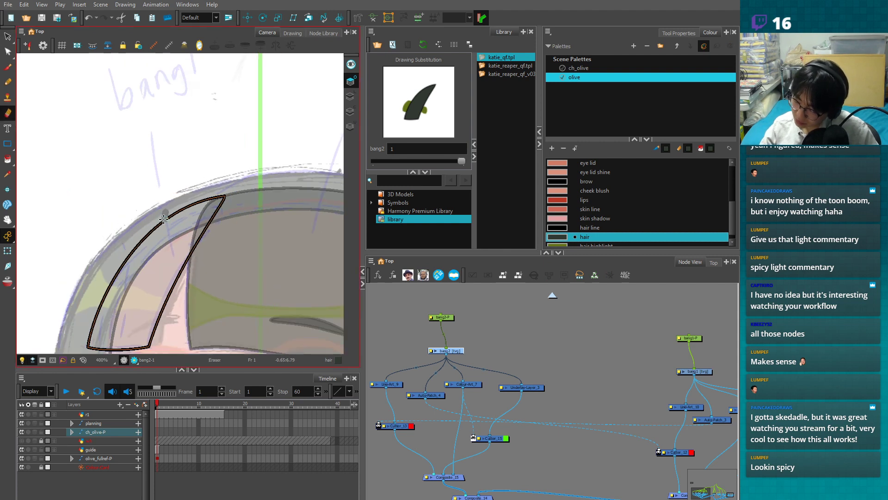
{"action": "left_click_drag", "start_coordinate": [148, 235], "coordinate": [167, 214]}
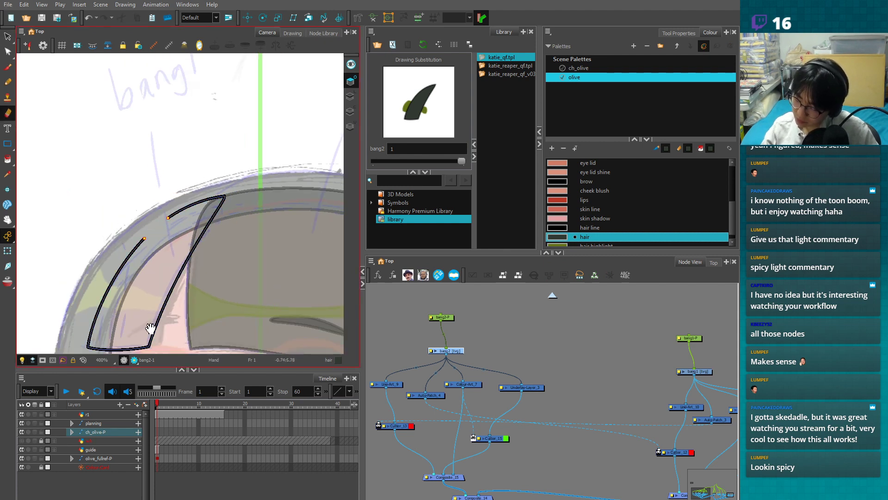
{"action": "scroll", "coordinate": [147, 330], "scroll_direction": "down", "scroll_amount": 1}
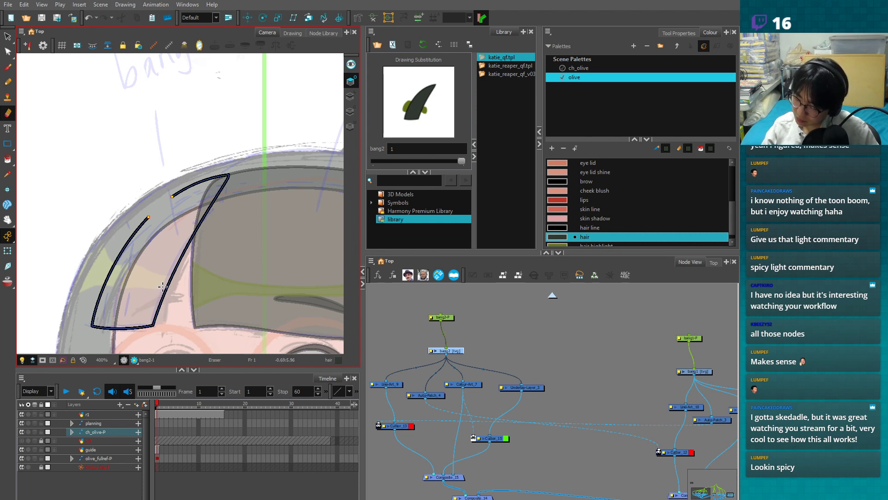
{"action": "left_click_drag", "start_coordinate": [174, 253], "coordinate": [183, 265]}
{"action": "key", "text": "alt+s"}
{"action": "left_click", "coordinate": [222, 188]}
{"action": "key", "text": "Delete"}
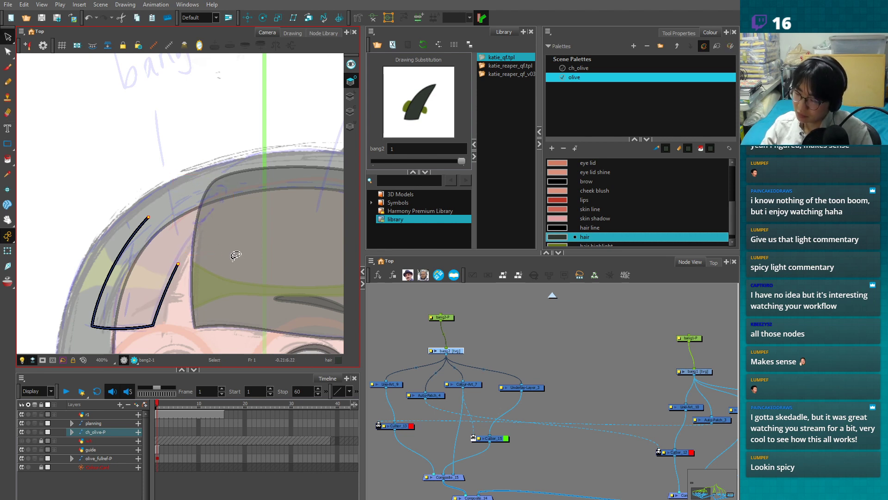
- Break bang2's overlay outline at its lower inner corner and delete the leftover inner side stroke
{"action": "left_click_drag", "start_coordinate": [236, 289], "coordinate": [257, 279]}
{"action": "scroll", "coordinate": [179, 204], "scroll_direction": "up", "scroll_amount": 1}
{"action": "key", "text": "alt+q"}
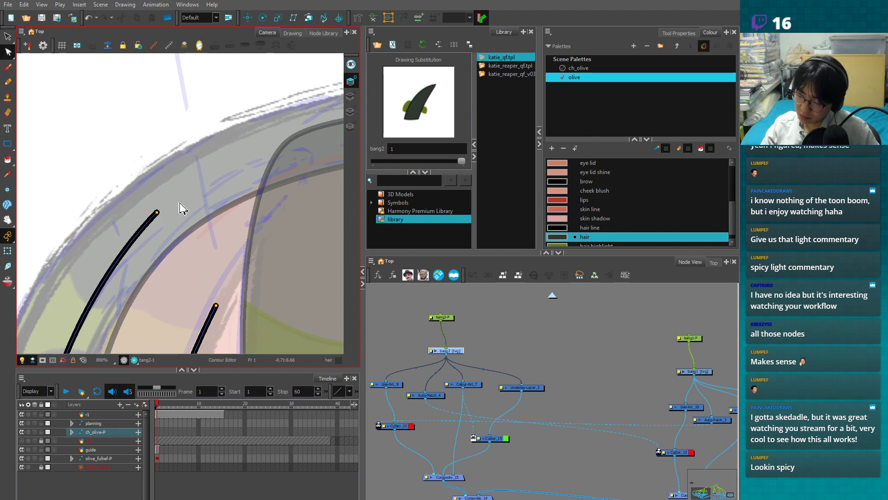
{"action": "key", "text": "alt+s"}
{"action": "scroll", "coordinate": [182, 198], "scroll_direction": "down", "scroll_amount": 1}
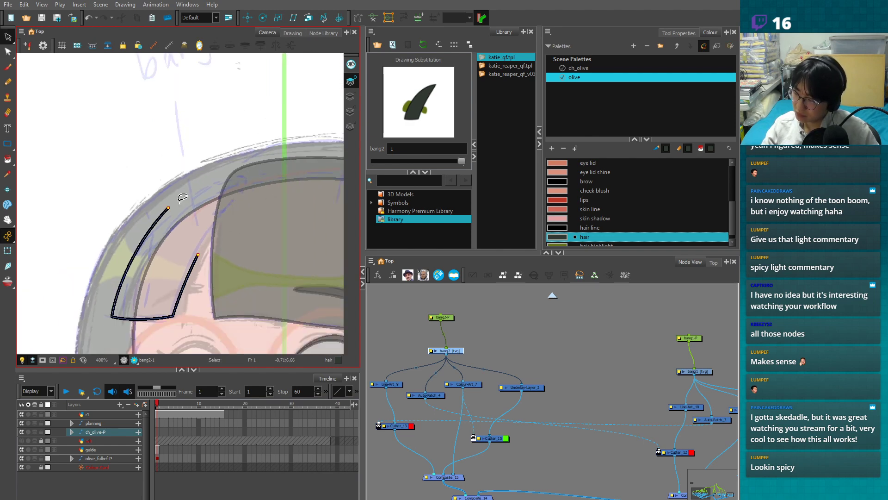
{"action": "scroll", "coordinate": [182, 198], "scroll_direction": "up", "scroll_amount": 1}
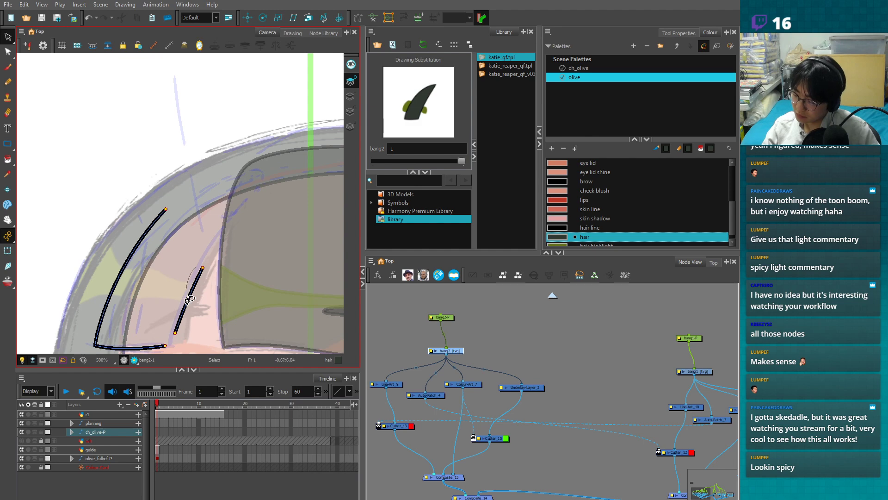
{"action": "left_click_drag", "start_coordinate": [186, 303], "coordinate": [197, 311]}
{"action": "key", "text": "Delete"}
- Taper the upper end of bang2's remaining outer overlay stroke with the Pencil Editor
{"action": "scroll", "coordinate": [181, 208], "scroll_direction": "up", "scroll_amount": 2}
{"action": "mouse_move", "coordinate": [194, 190]}
{"action": "left_mouse_down"}
{"action": "mouse_move", "coordinate": [183, 231]}
{"action": "mouse_move", "coordinate": [149, 199]}
{"action": "left_mouse_up"}
{"action": "key", "text": "alt+q"}
{"action": "key", "text": "2"}
{"action": "key", "text": "2"}
{"action": "key", "text": "2"}
{"action": "left_click", "coordinate": [46, 330], "text": "ctrl"}
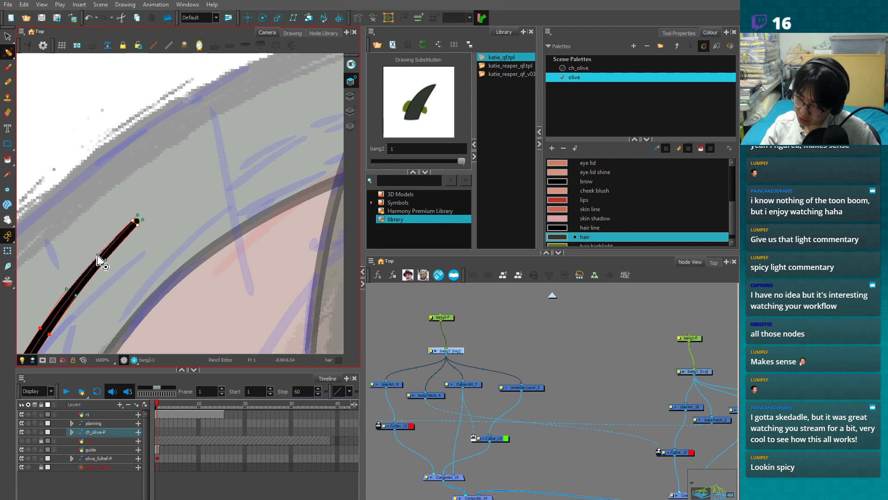
- Examine how bang2's trimmed overlay stroke meets bang1 and the surrounding hair in the full-colour view
{"action": "scroll", "coordinate": [152, 238], "scroll_direction": "down", "scroll_amount": 1}
{"action": "key", "text": "1"}
{"action": "key", "text": "1"}
{"action": "key", "text": "shift+t"}
{"action": "key", "text": "1"}
{"action": "key", "text": "1"}
{"action": "left_click", "coordinate": [160, 199]}
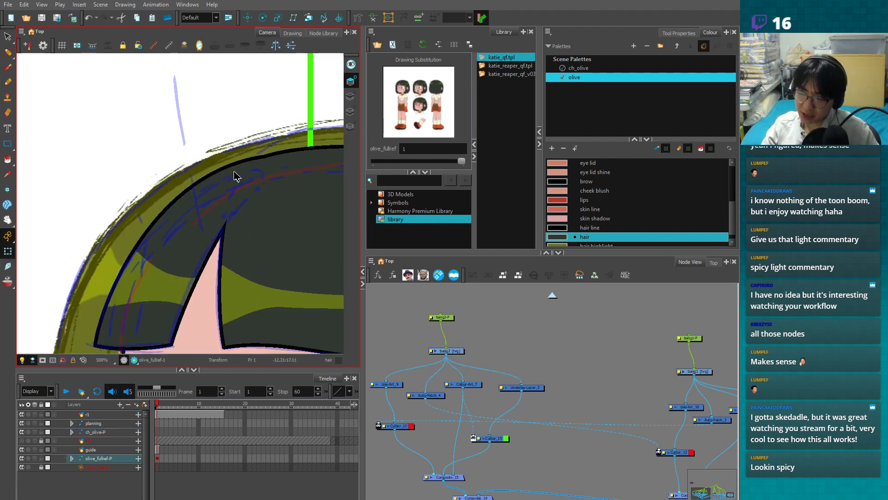
{"action": "key", "text": "1"}
{"action": "key", "text": "1"}
{"action": "left_click_drag", "start_coordinate": [273, 280], "coordinate": [182, 266]}
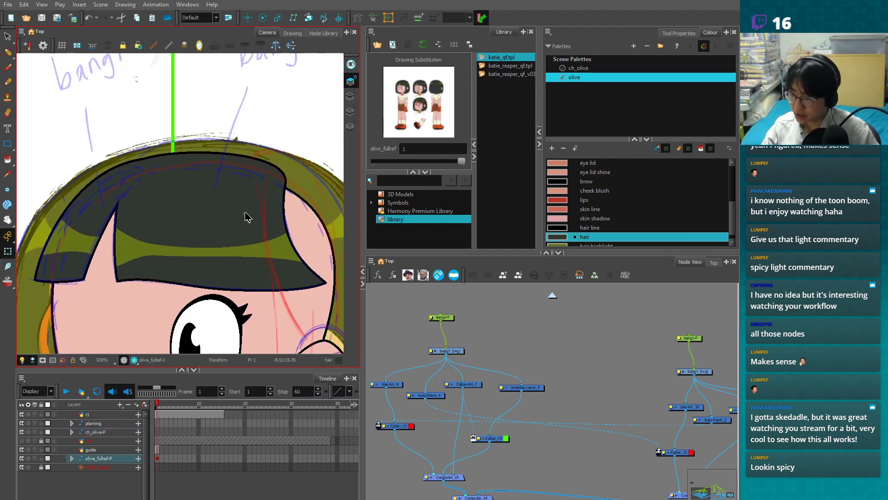
- Copy bang1's complete outline from its line art layer into its overlay layer
{"action": "left_click", "coordinate": [249, 217]}
{"action": "key", "text": "alt+s"}
{"action": "left_click_drag", "start_coordinate": [302, 242], "coordinate": [283, 253]}
{"action": "left_click", "coordinate": [351, 96]}
{"action": "left_click_drag", "start_coordinate": [289, 181], "coordinate": [255, 207]}
{"action": "left_click_drag", "start_coordinate": [316, 150], "coordinate": [276, 181]}
- Examine the anchor point and curve at the upper right corner of bang1's overlay outline with the Contour Editor
{"action": "key", "text": "alt+q"}
{"action": "left_click", "coordinate": [226, 226]}
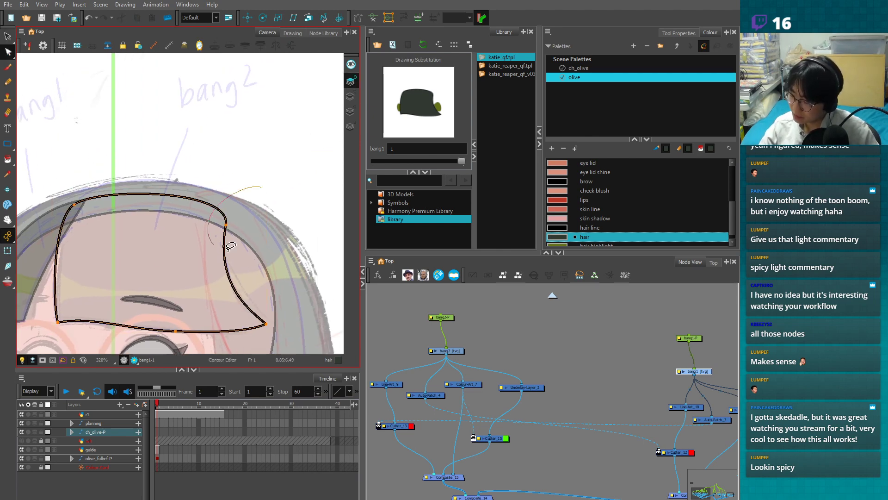
{"action": "key", "text": "2"}
{"action": "key", "text": "2"}
{"action": "key", "text": "2"}
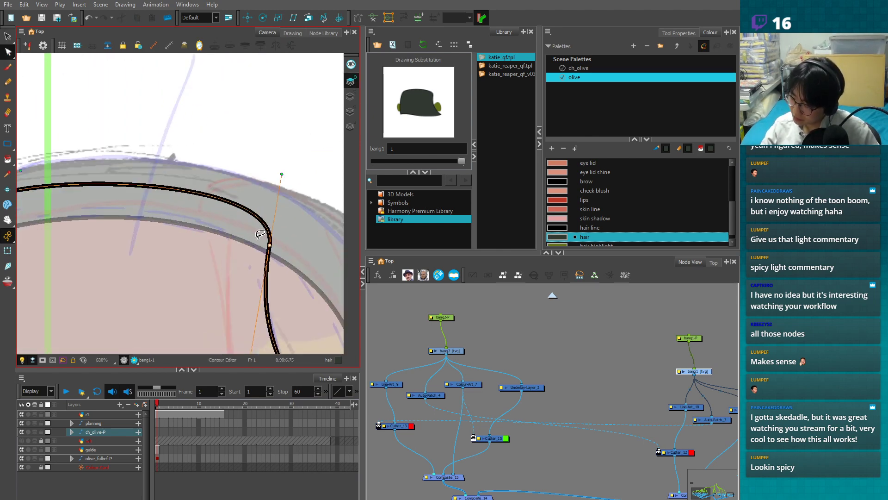
{"action": "key", "text": "1"}
{"action": "key", "text": "1"}
{"action": "key", "text": "1"}
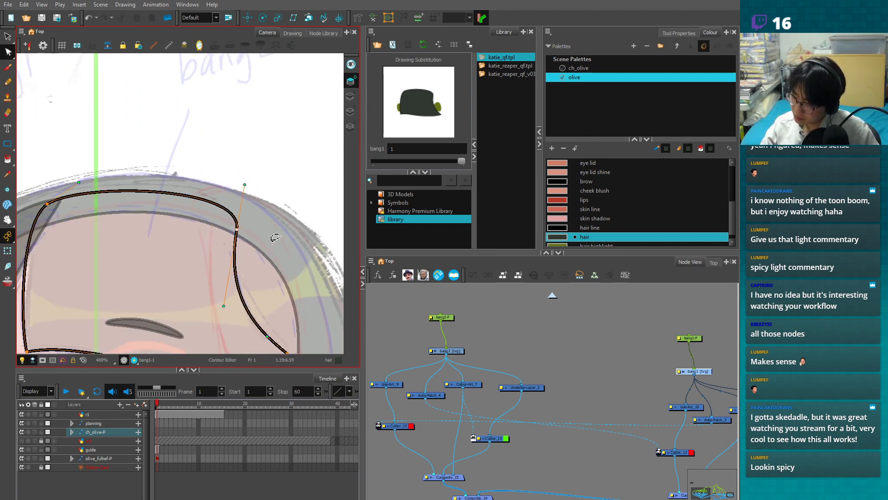
- Try to isolate bang1's right edge in the overlay by erasing gaps at both ends and deleting the rest of the outline
{"action": "key", "text": "alt+e"}
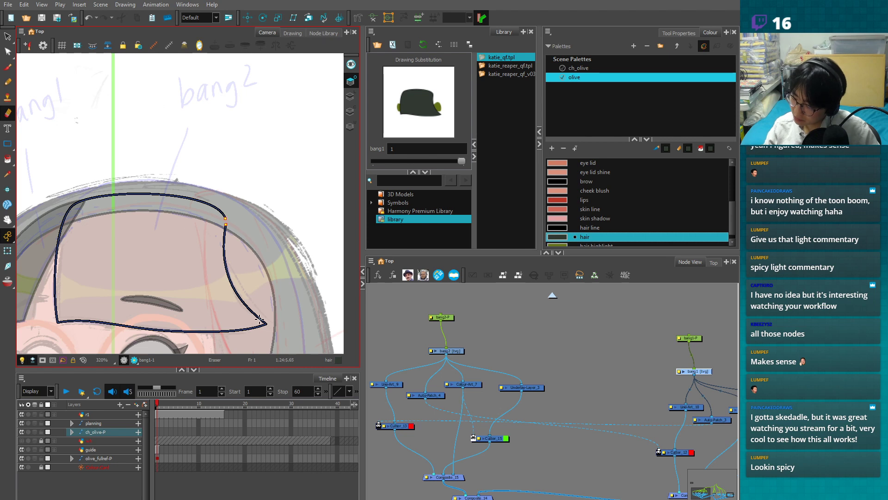
{"action": "left_click_drag", "start_coordinate": [263, 323], "coordinate": [261, 326]}
{"action": "key", "text": "alt+s"}
{"action": "left_click", "coordinate": [247, 329]}
{"action": "key", "text": "Delete"}
{"action": "left_click_drag", "start_coordinate": [276, 276], "coordinate": [265, 279]}
{"action": "scroll", "coordinate": [259, 275], "scroll_direction": "up", "scroll_amount": 3}
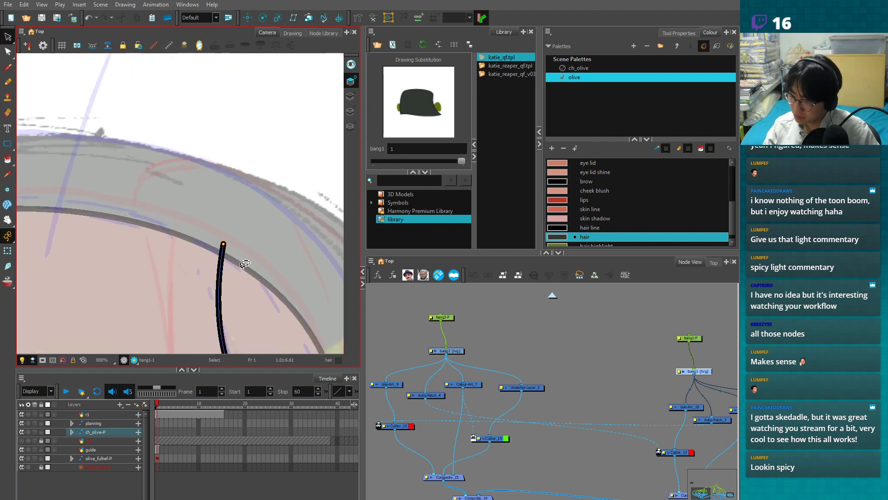
- Undo the deletion and the erased gaps on bang1's overlay outline
{"action": "key", "text": "ctrl+z"}
{"action": "key", "text": "1"}
{"action": "key", "text": "1"}
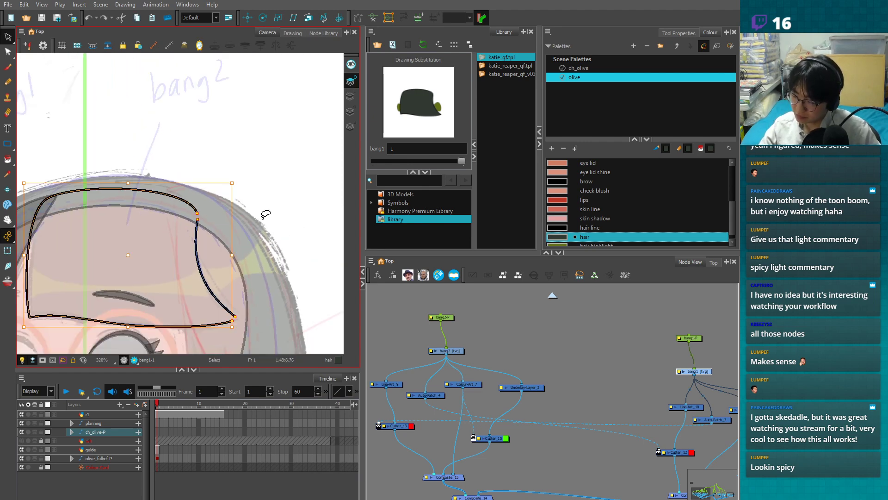
{"action": "key", "text": "ctrl+z"}
- Move the upper right corner point of bang1's line art inward and adjust its handle to keep the right edge curved
{"action": "left_click", "coordinate": [350, 95]}
{"action": "key", "text": "alt+q"}
{"action": "left_click", "coordinate": [198, 219]}
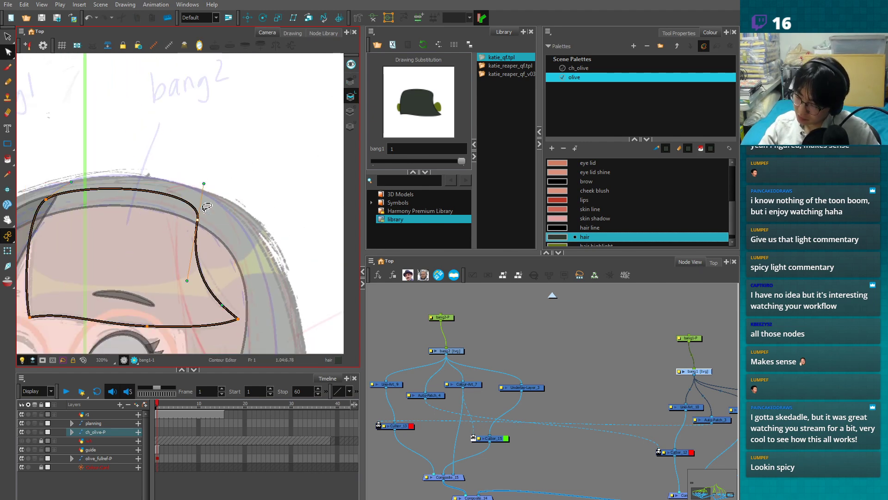
{"action": "left_click_drag", "start_coordinate": [203, 189], "coordinate": [190, 210]}
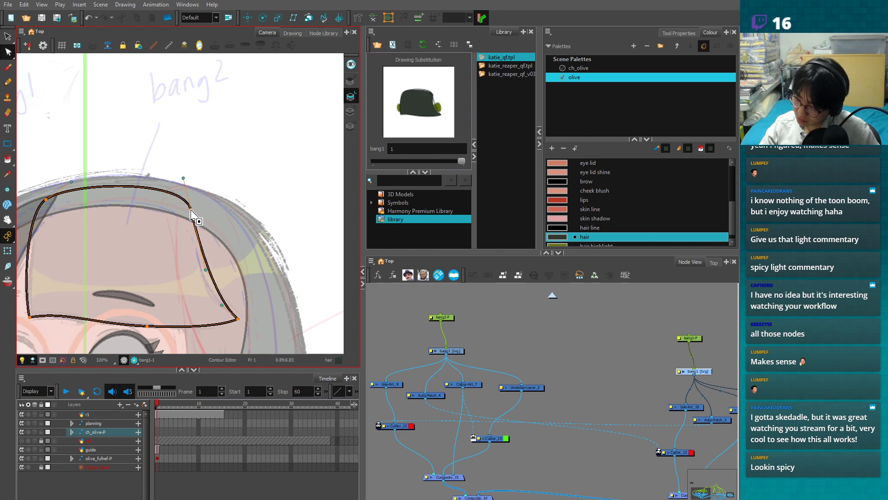
{"action": "left_click_drag", "start_coordinate": [211, 279], "coordinate": [195, 277]}
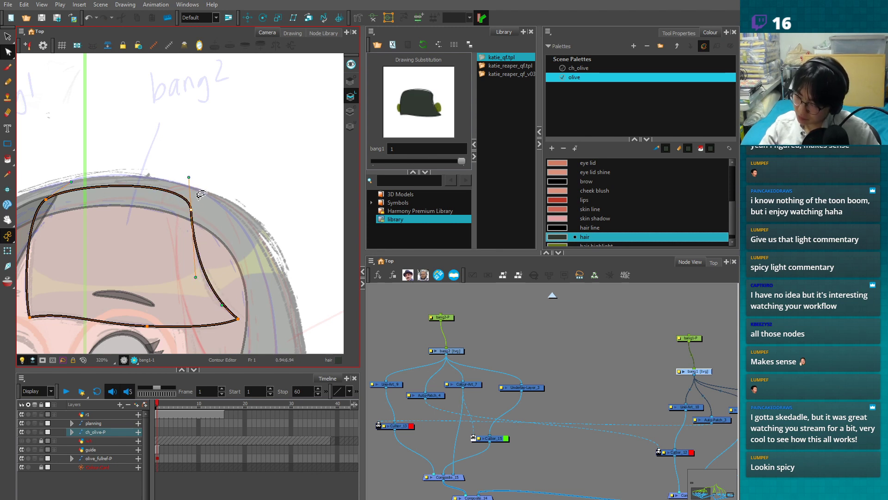
- Copy bang1's reshaped line art outline into its overlay layer
{"action": "key", "text": "alt+s"}
{"action": "key", "text": "ctrl+x"}
{"action": "left_click", "coordinate": [350, 82]}
{"action": "key", "text": "ctrl+v"}
{"action": "key", "text": "alt+q"}
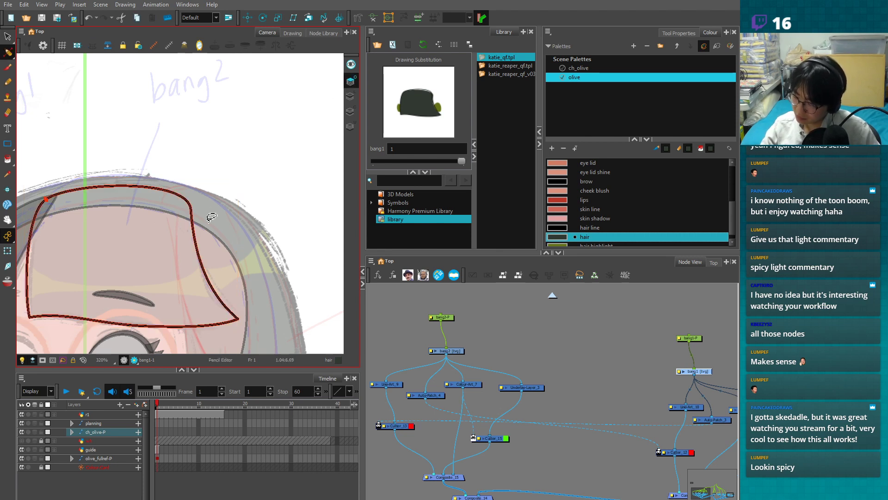
- Erase a gap at bang1's upper right corner in the overlay and delete everything except the right edge stroke
{"action": "key", "text": "alt+e"}
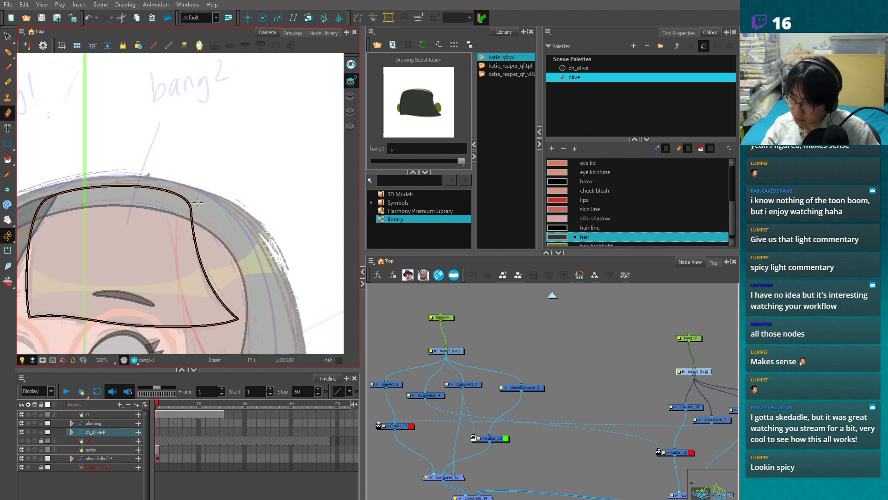
{"action": "left_click", "coordinate": [191, 204]}
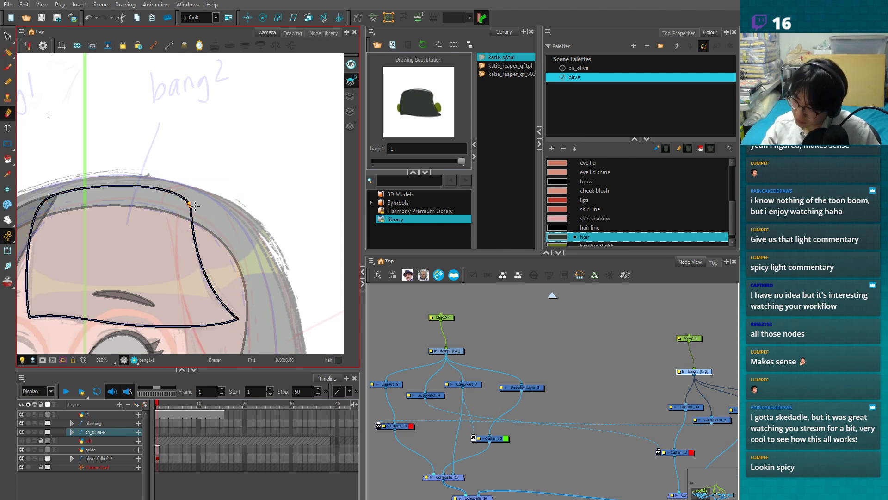
{"action": "key", "text": "alt+s"}
{"action": "left_click", "coordinate": [230, 323]}
{"action": "key", "text": "Delete"}
{"action": "key", "text": "2"}
{"action": "key", "text": "2"}
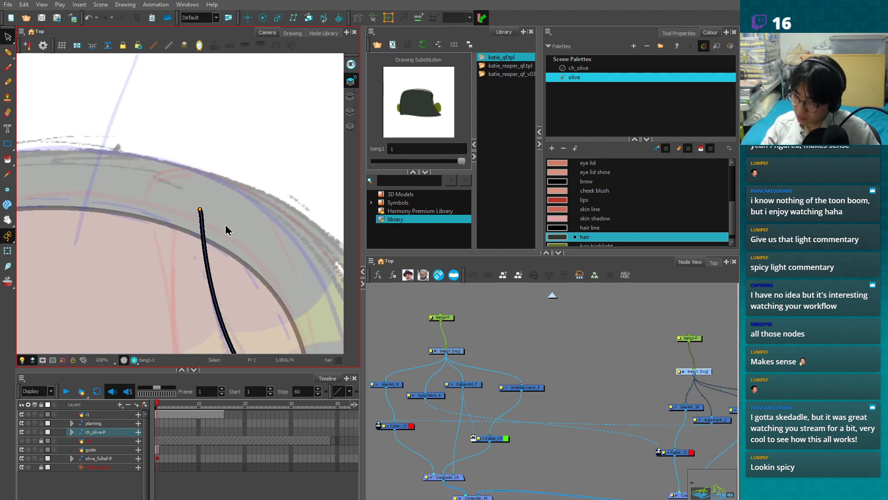
- Trim the upper end of bang1's right edge overlay stroke and taper its tip with the Pencil Editor
{"action": "key", "text": "alt+q"}
{"action": "key", "text": "2"}
{"action": "key", "text": "2"}
{"action": "key", "text": "alt+e"}
{"action": "left_click_drag", "start_coordinate": [205, 209], "coordinate": [216, 211]}
{"action": "key", "text": "alt+q"}
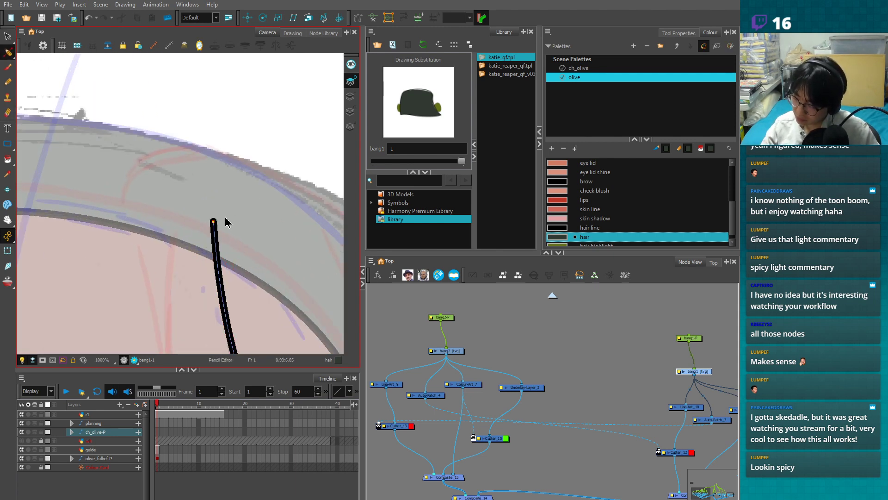
{"action": "key", "text": "2"}
{"action": "left_click", "coordinate": [228, 227]}
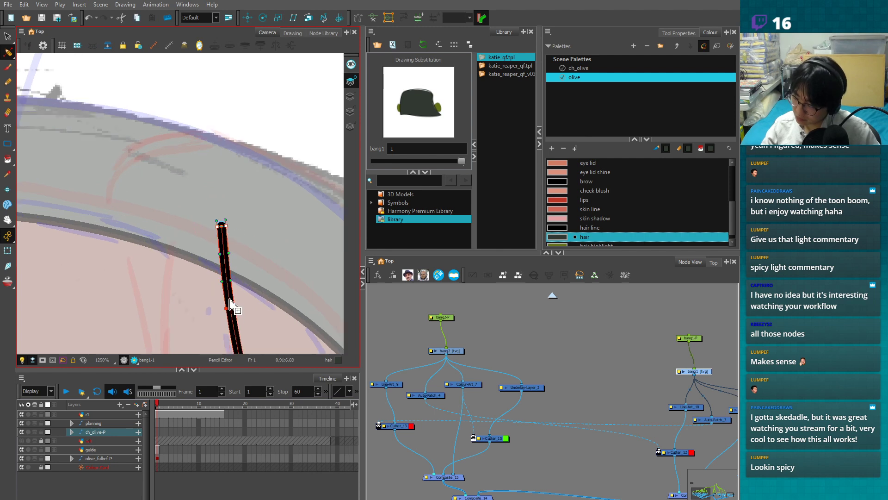
{"action": "left_click_drag", "start_coordinate": [226, 226], "coordinate": [227, 252]}
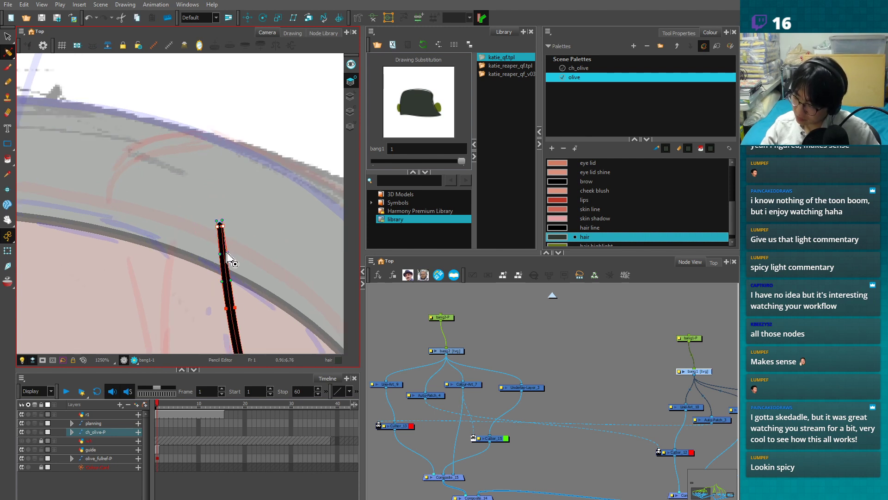
{"action": "key", "text": "1"}
{"action": "key", "text": "1"}
{"action": "key", "text": "1"}
{"action": "key", "text": "1"}
{"action": "key", "text": "1"}
{"action": "key", "text": "1"}
{"action": "key", "text": "1"}
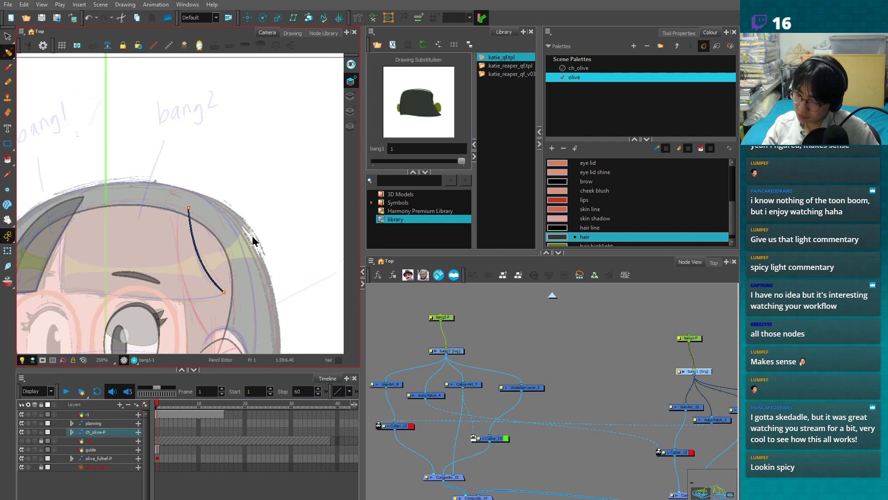
- Carry bang1's reshaped line art outline over to its colour art layer so the fill follows the new right edge
{"action": "left_click", "coordinate": [8, 253]}
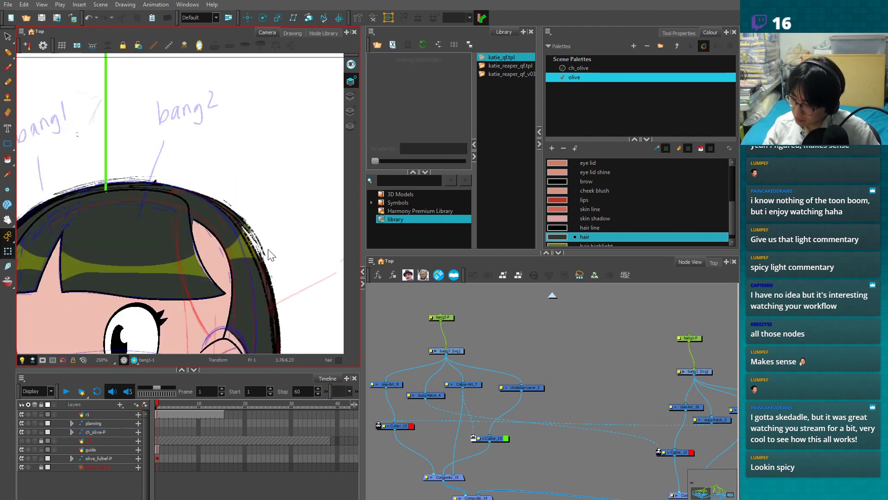
{"action": "left_click", "coordinate": [351, 111]}
{"action": "key", "text": "alt+s"}
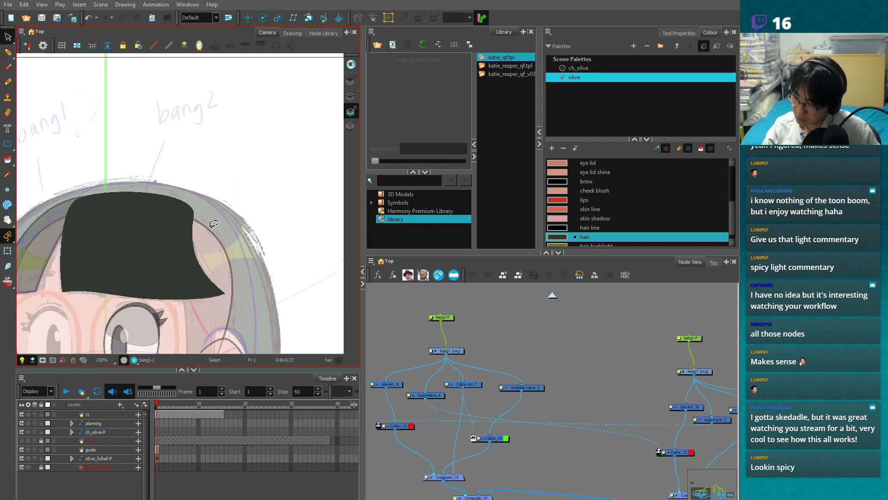
{"action": "left_click", "coordinate": [350, 98]}
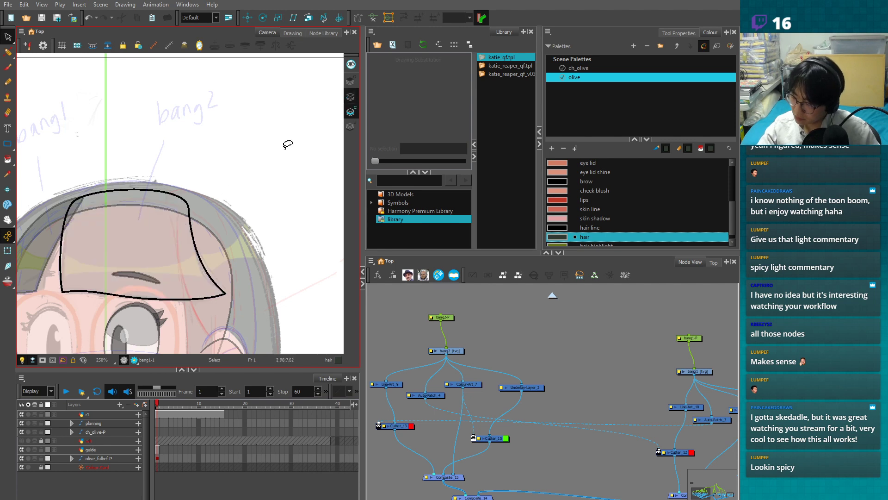
{"action": "key", "text": "l"}
{"action": "left_click", "coordinate": [184, 250]}
{"action": "key", "text": "l"}
{"action": "left_click", "coordinate": [350, 112]}
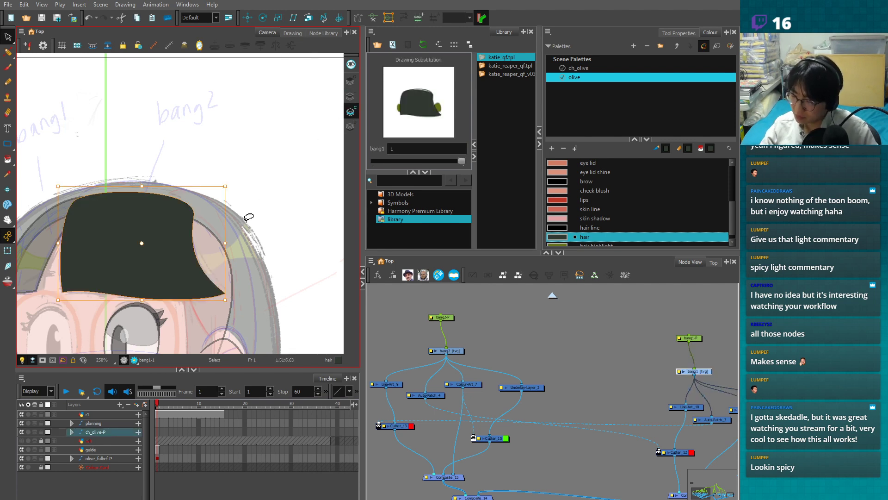
{"action": "key", "text": "l"}
{"action": "key", "text": "l"}
{"action": "key", "text": "shift+t"}
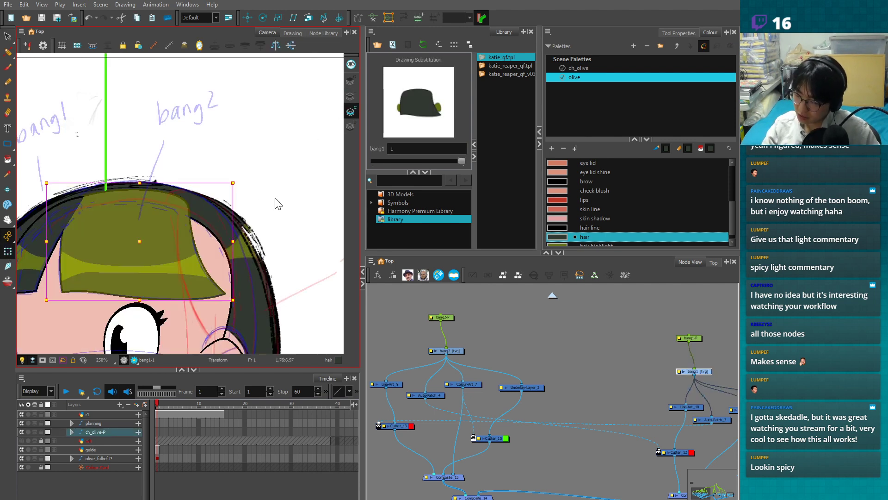
{"action": "left_click", "coordinate": [283, 212]}
{"action": "key", "text": "2"}
{"action": "key", "text": "2"}
{"action": "key", "text": "2"}
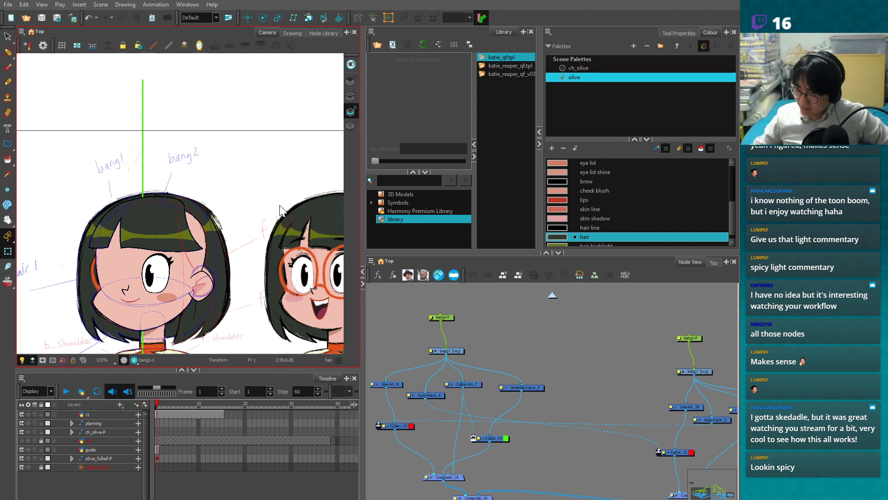
- Select the head drawing and add a vector drawing layer named int_hair
{"action": "left_click", "coordinate": [193, 262]}
{"action": "scroll", "coordinate": [195, 259], "scroll_direction": "up", "scroll_amount": 3}
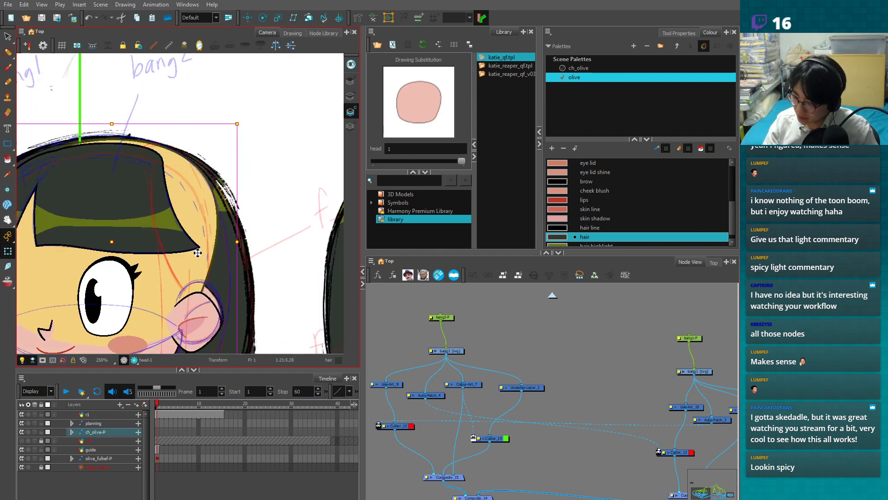
{"action": "scroll", "coordinate": [198, 252], "scroll_direction": "down", "scroll_amount": 2}
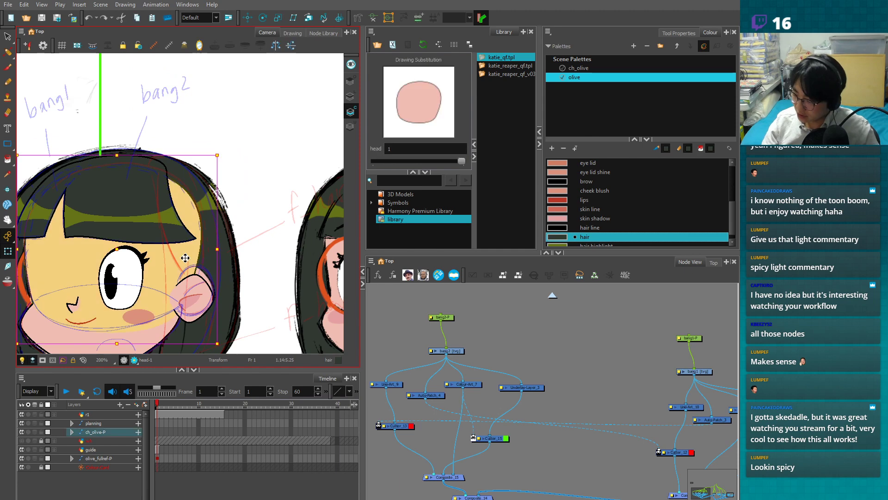
{"action": "key", "text": "o"}
{"action": "left_click", "coordinate": [136, 405]}
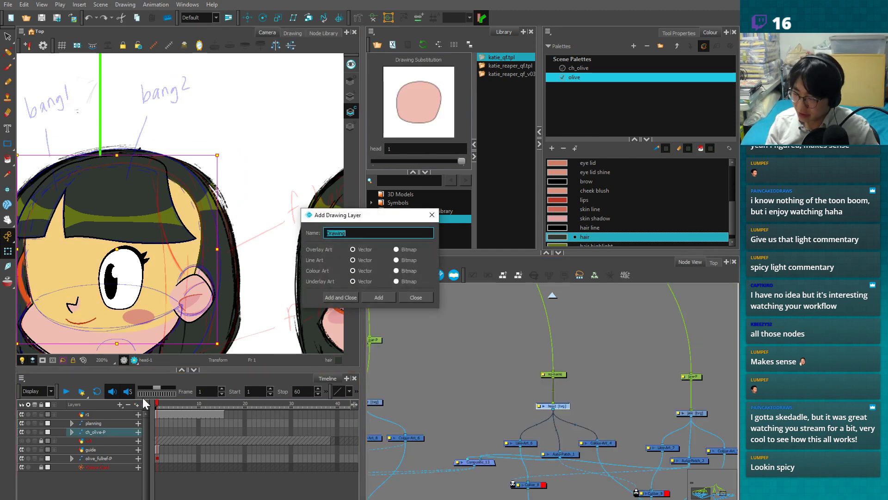
{"action": "type", "text": "int_"}
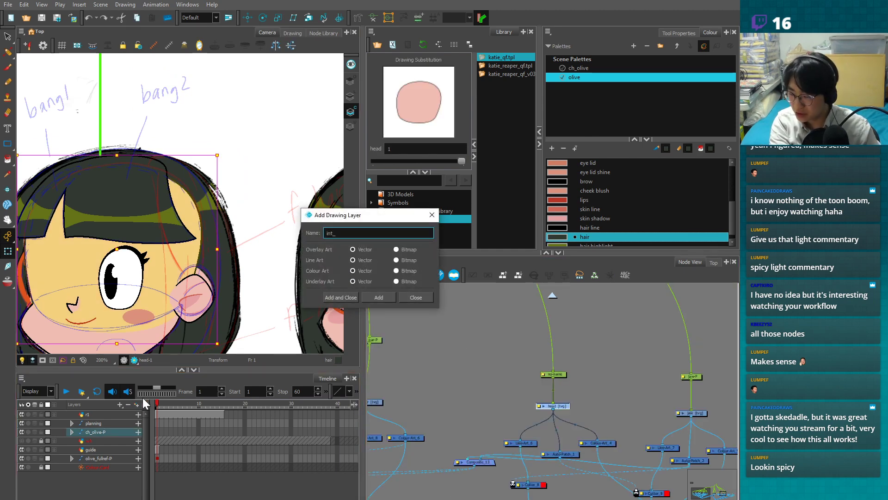
{"action": "type", "text": "hair"}
{"action": "left_click", "coordinate": [379, 297]}
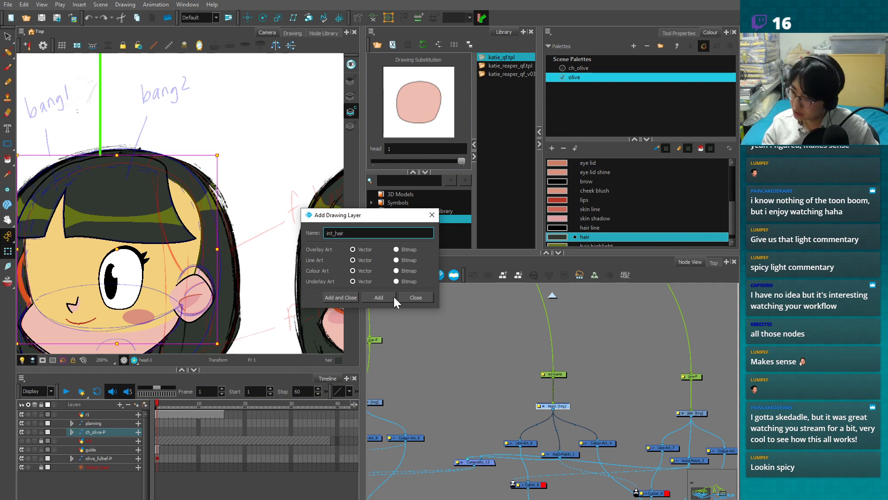
{"action": "left_click", "coordinate": [416, 297]}
- Move the int_hair node from the main composite area to beside the head drawing's nodes
{"action": "key", "text": "ctrl+z"}
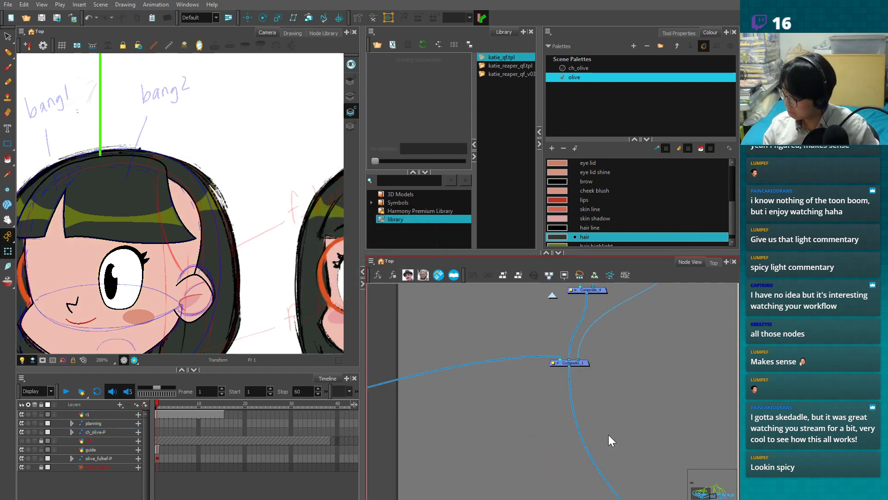
{"action": "left_click", "coordinate": [195, 293]}
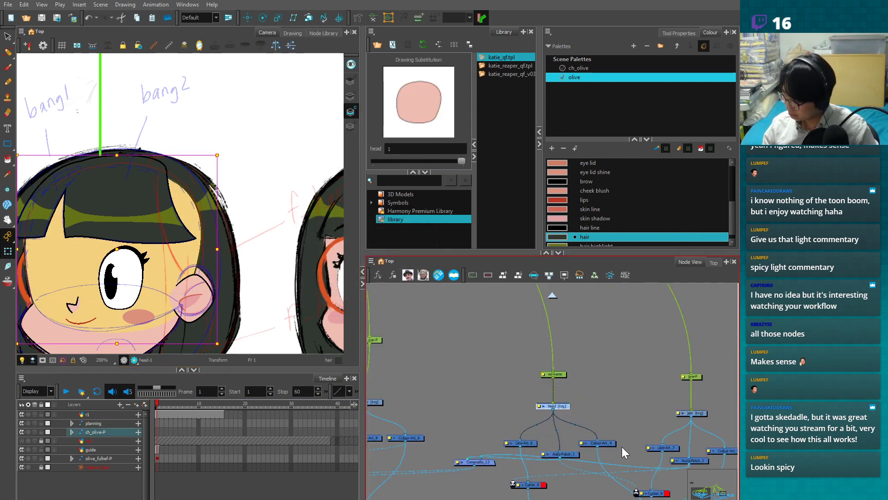
{"action": "left_click", "coordinate": [623, 426]}
{"action": "scroll", "coordinate": [613, 413], "scroll_direction": "down", "scroll_amount": 5}
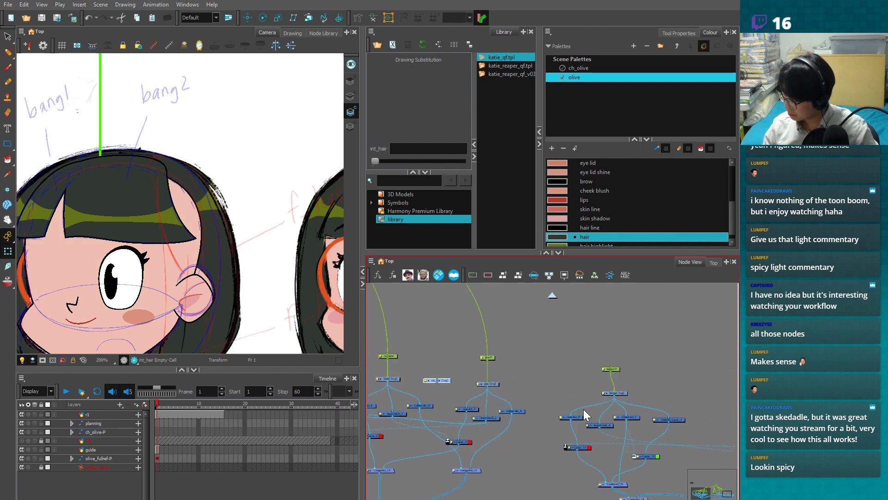
- Shift the jaw and bang node groups, with their composites, away from the head nodes to make room for int_hair
{"action": "left_click_drag", "start_coordinate": [685, 361], "coordinate": [492, 473]}
{"action": "scroll", "coordinate": [532, 390], "scroll_direction": "down", "scroll_amount": 3}
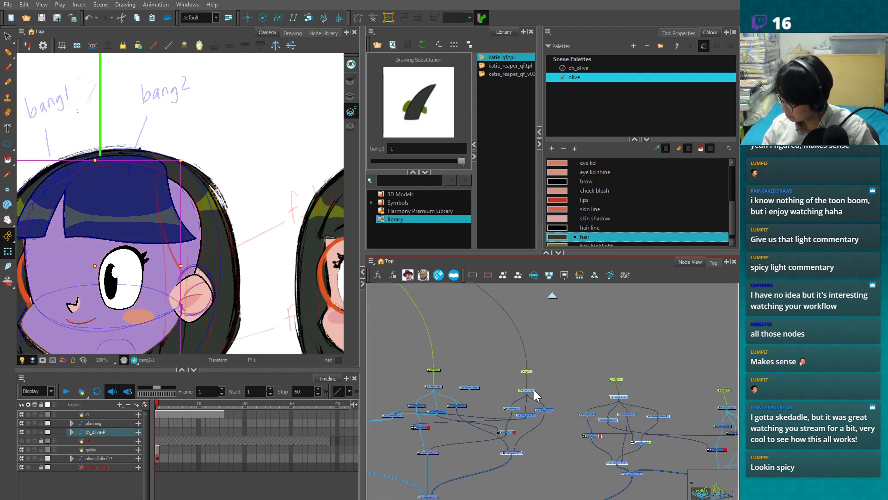
{"action": "left_click", "coordinate": [712, 371]}
{"action": "left_click", "coordinate": [526, 446]}
{"action": "scroll", "coordinate": [509, 412], "scroll_direction": "up", "scroll_amount": 3}
{"action": "scroll", "coordinate": [509, 412], "scroll_direction": "up", "scroll_amount": 4}
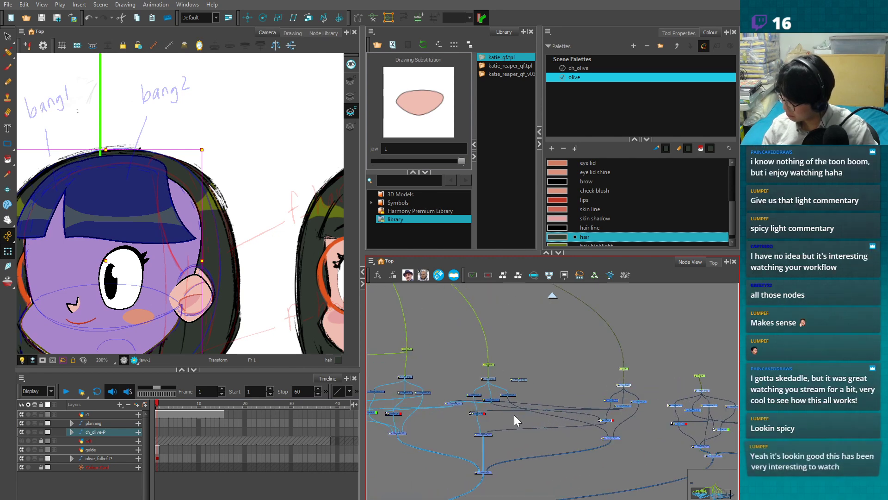
{"action": "left_click", "coordinate": [474, 449]}
{"action": "left_click", "coordinate": [636, 450]}
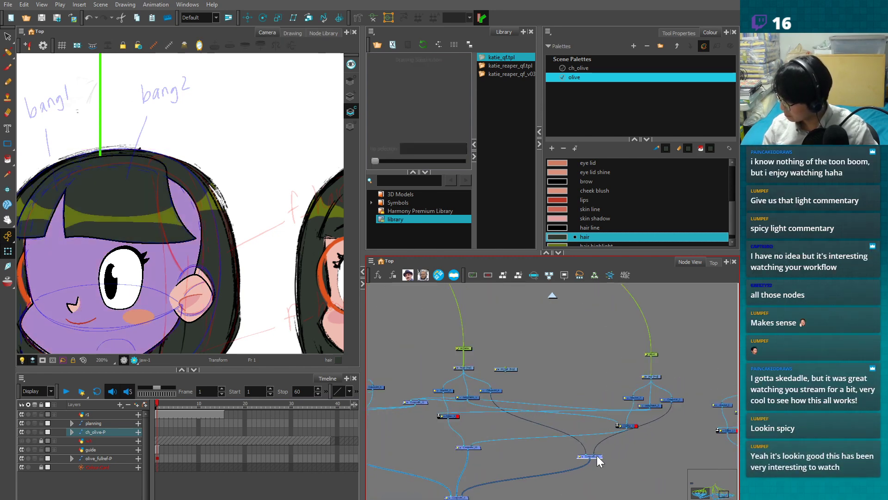
{"action": "scroll", "coordinate": [597, 456], "scroll_direction": "up", "scroll_amount": 2}
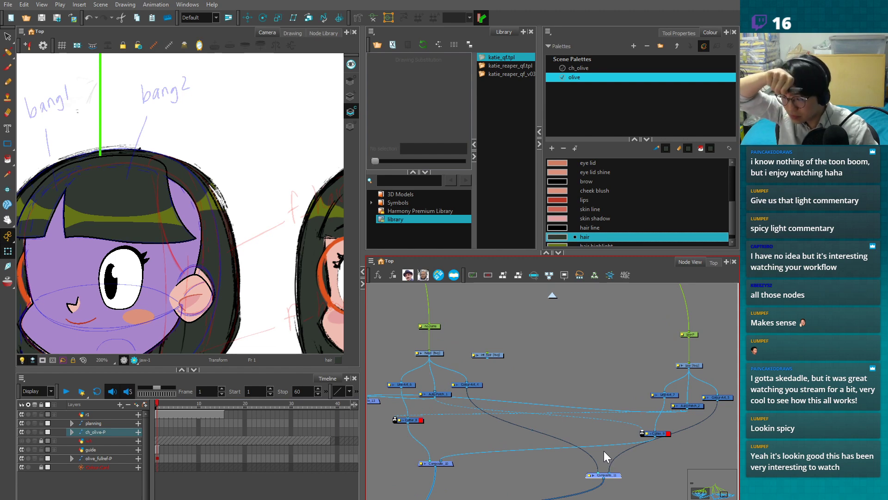
- Add a parent peg to int_hair and place a new composite below it, connected to the shared composite under the head
{"action": "left_click", "coordinate": [491, 355]}
{"action": "key", "text": "ctrl+p"}
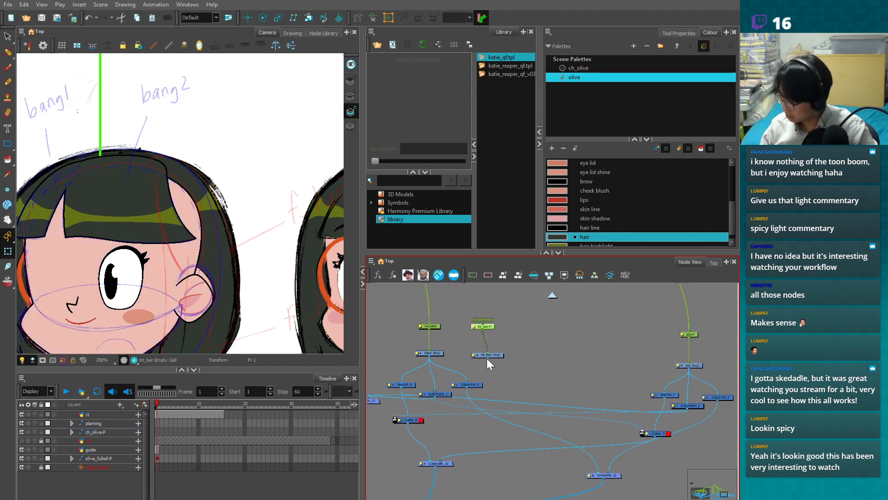
{"action": "scroll", "coordinate": [592, 495], "scroll_direction": "down", "scroll_amount": 1}
{"action": "left_click_drag", "start_coordinate": [592, 497], "coordinate": [588, 454]}
{"action": "left_click_drag", "start_coordinate": [444, 473], "coordinate": [490, 472]}
{"action": "left_click_drag", "start_coordinate": [534, 465], "coordinate": [512, 487]}
{"action": "left_click", "coordinate": [436, 437]}
{"action": "left_click_drag", "start_coordinate": [567, 447], "coordinate": [550, 446]}
{"action": "left_click", "coordinate": [475, 407]}
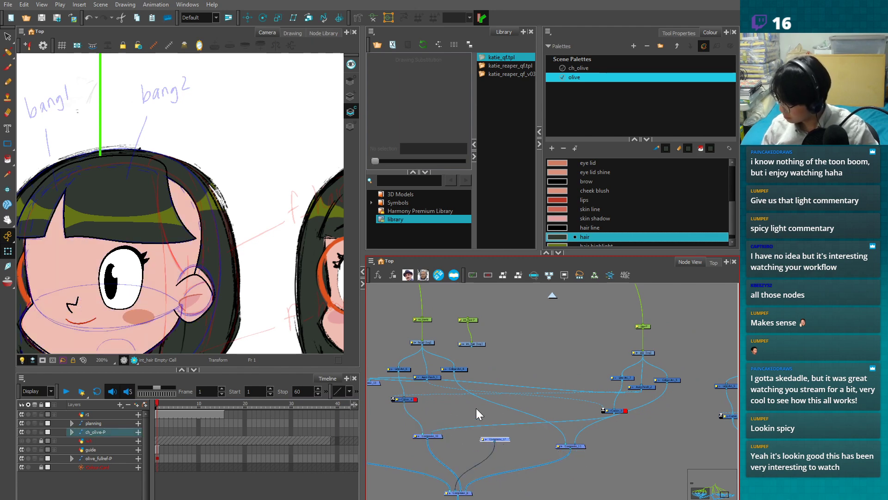
- Copy a bang's highlight cutter, insert it below int_hair's new composite, and use the head and jaw colour composite as its matte
{"action": "scroll", "coordinate": [651, 452], "scroll_direction": "down", "scroll_amount": 2}
{"action": "left_click_drag", "start_coordinate": [631, 468], "coordinate": [416, 460]}
{"action": "left_click", "coordinate": [669, 433]}
{"action": "key", "text": "ctrl+c"}
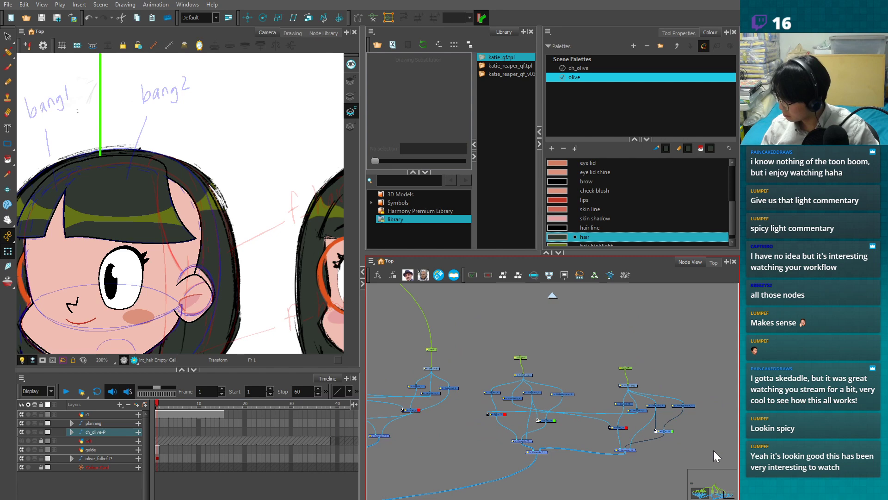
{"action": "key", "text": "ctrl+v"}
{"action": "left_click_drag", "start_coordinate": [730, 457], "coordinate": [586, 432]}
{"action": "scroll", "coordinate": [511, 459], "scroll_direction": "up", "scroll_amount": 2}
{"action": "left_click_drag", "start_coordinate": [481, 440], "coordinate": [481, 439]}
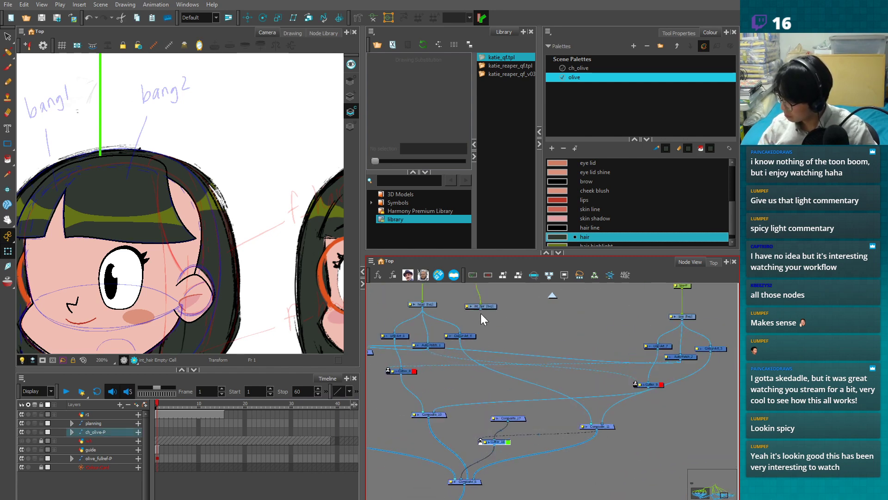
- Connect the int_hair drawing to its composite above the pasted cutter
{"action": "left_click_drag", "start_coordinate": [520, 393], "coordinate": [508, 417]}
{"action": "left_click_drag", "start_coordinate": [535, 390], "coordinate": [511, 456]}
{"action": "left_click_drag", "start_coordinate": [479, 337], "coordinate": [536, 377]}
{"action": "scroll", "coordinate": [532, 361], "scroll_direction": "down", "scroll_amount": 2}
{"action": "scroll", "coordinate": [536, 378], "scroll_direction": "up", "scroll_amount": 2}
- Rename the master peg above all the head parts, extending "head" with an underscore suffix
{"action": "left_click", "coordinate": [400, 405]}
{"action": "scroll", "coordinate": [438, 382], "scroll_direction": "up", "scroll_amount": 1}
{"action": "left_click_drag", "start_coordinate": [438, 383], "coordinate": [582, 499]}
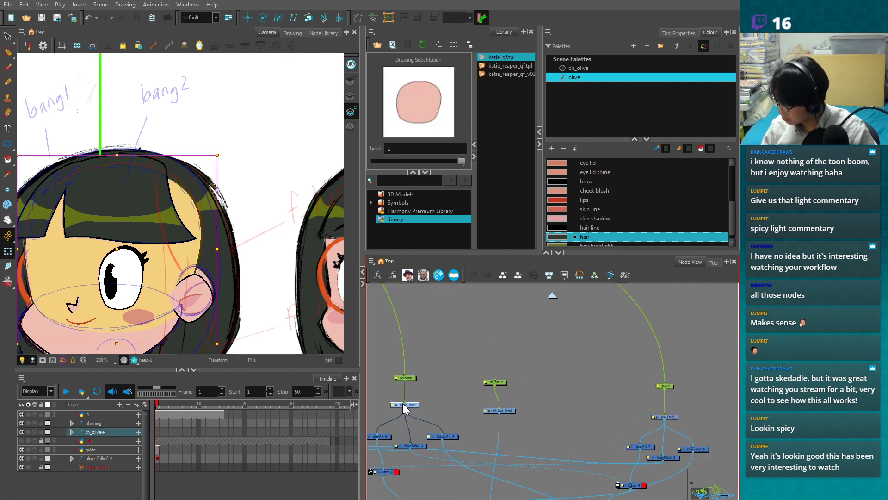
{"action": "left_click_drag", "start_coordinate": [542, 401], "coordinate": [573, 464]}
{"action": "scroll", "coordinate": [490, 443], "scroll_direction": "down", "scroll_amount": 2}
{"action": "left_click_drag", "start_coordinate": [402, 309], "coordinate": [511, 334]}
{"action": "left_click_drag", "start_coordinate": [568, 419], "coordinate": [591, 450]}
{"action": "scroll", "coordinate": [569, 435], "scroll_direction": "down", "scroll_amount": 2}
{"action": "double_click", "coordinate": [518, 372]}
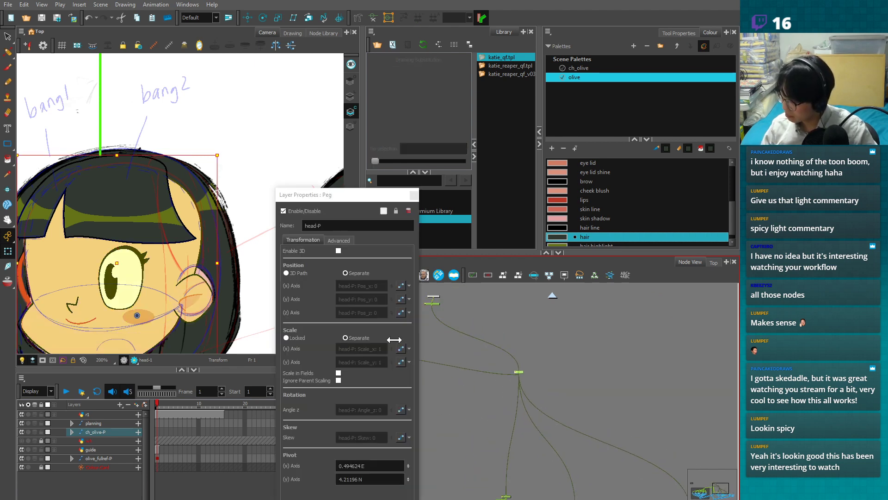
{"action": "left_click", "coordinate": [318, 225]}
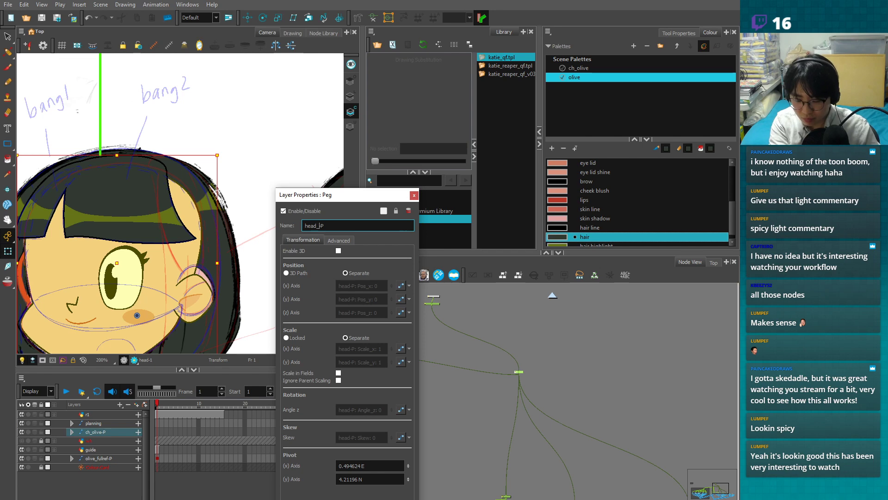
{"action": "left_click", "coordinate": [414, 195]}
- Replace the peg directly above the head drawing with a newly created parent peg
{"action": "scroll", "coordinate": [463, 347], "scroll_direction": "down", "scroll_amount": 2}
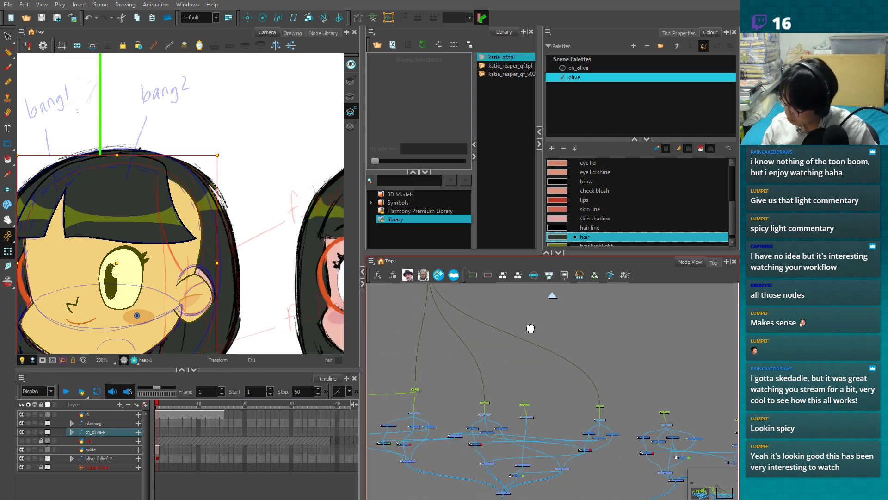
{"action": "scroll", "coordinate": [510, 390], "scroll_direction": "up", "scroll_amount": 2}
{"action": "left_click", "coordinate": [501, 421]}
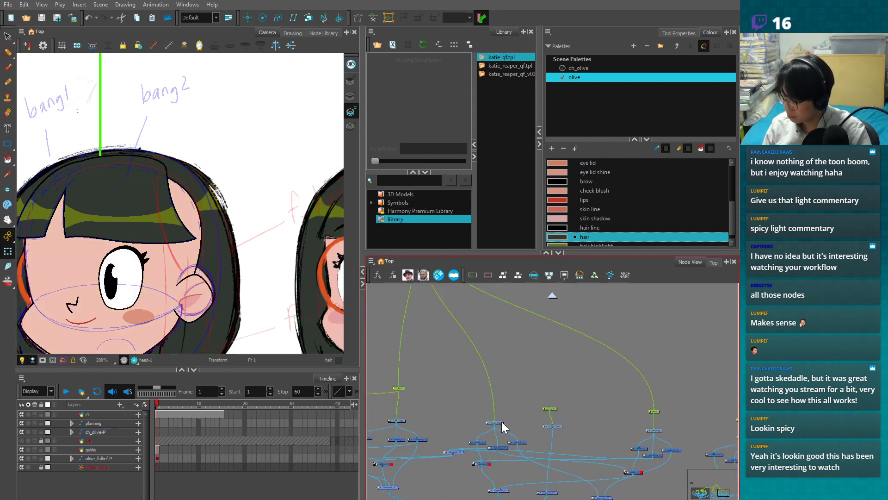
{"action": "left_click", "coordinate": [492, 405]}
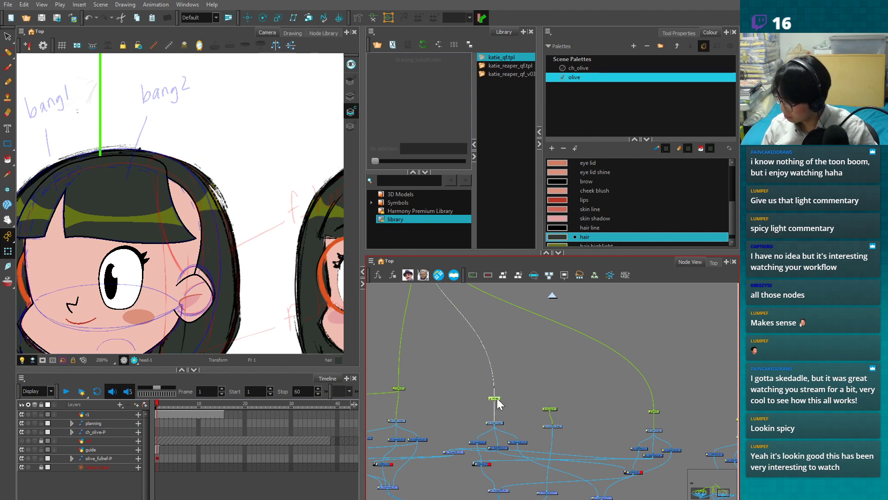
- Connect int_hair's peg under the new head peg and position the pegs neatly above their drawings
{"action": "scroll", "coordinate": [496, 404], "scroll_direction": "up", "scroll_amount": 1}
{"action": "left_click_drag", "start_coordinate": [478, 395], "coordinate": [550, 404]}
{"action": "left_click", "coordinate": [574, 404]}
{"action": "scroll", "coordinate": [545, 396], "scroll_direction": "up", "scroll_amount": 1}
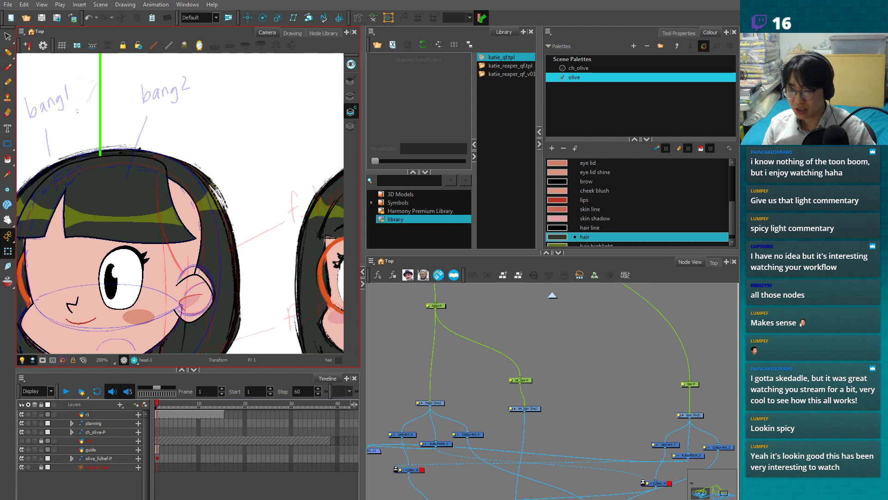
{"action": "left_click_drag", "start_coordinate": [527, 380], "coordinate": [532, 380]}
{"action": "left_click", "coordinate": [570, 394]}
- Enlarge the Camera view panel in width and height and select the int_hair drawing node
{"action": "key", "text": "1"}
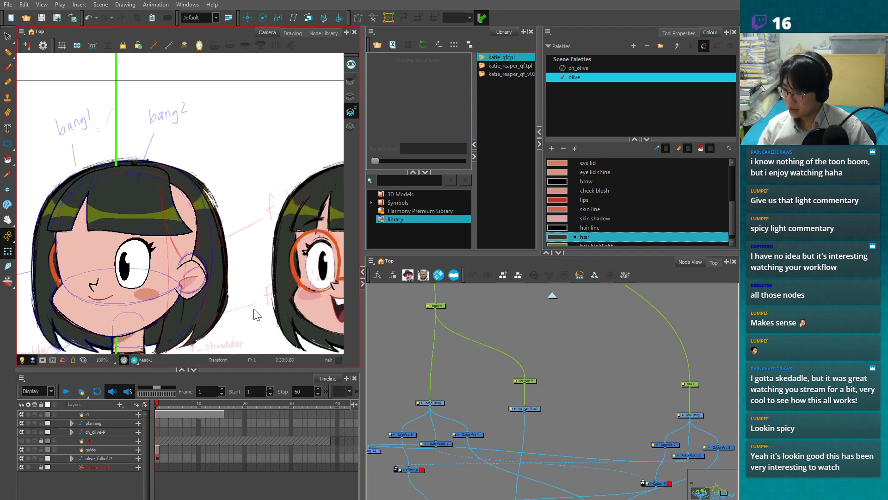
{"action": "key", "text": "1"}
{"action": "key", "text": "1"}
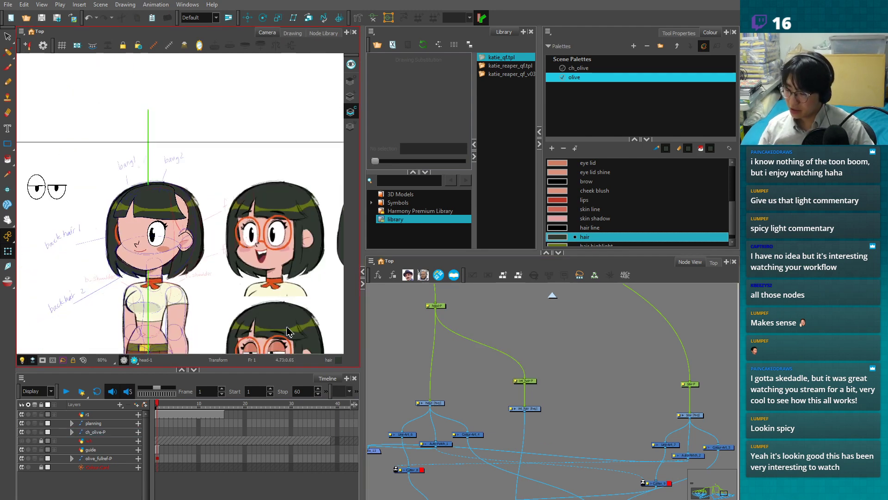
{"action": "left_click_drag", "start_coordinate": [362, 337], "coordinate": [374, 338]}
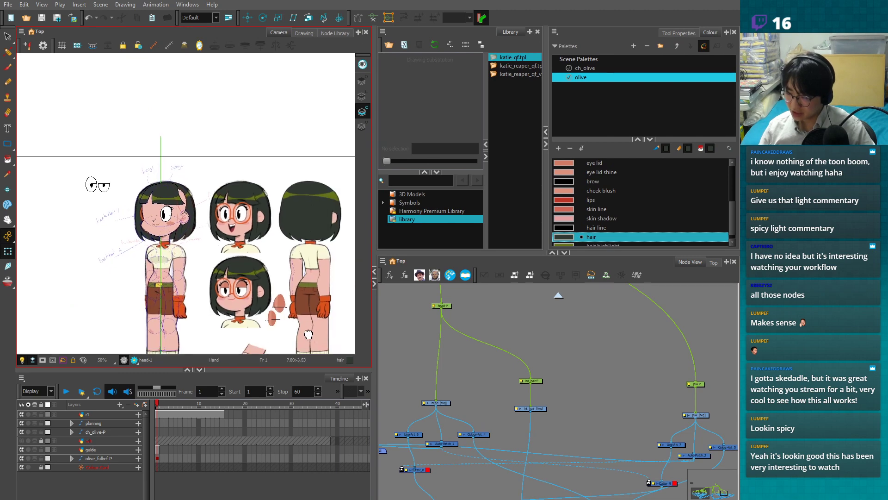
{"action": "left_click_drag", "start_coordinate": [296, 363], "coordinate": [296, 381]}
{"action": "key", "text": "1"}
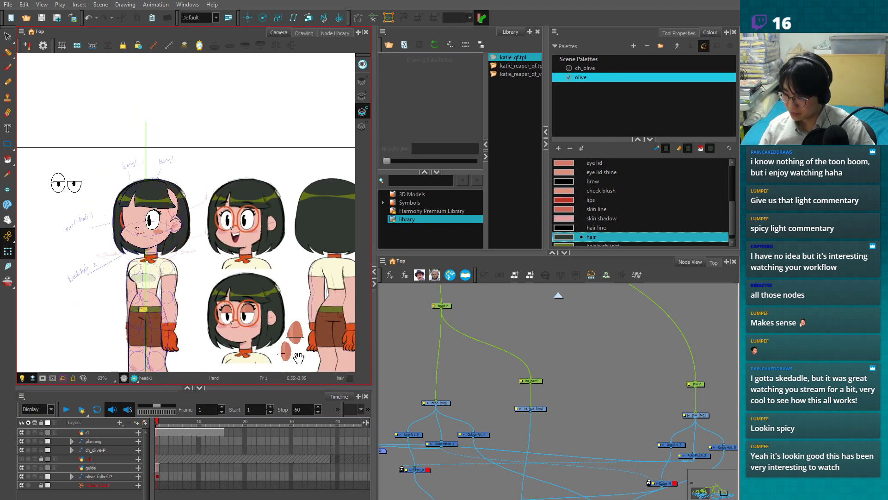
{"action": "scroll", "coordinate": [299, 357], "scroll_direction": "down", "scroll_amount": 1}
{"action": "scroll", "coordinate": [305, 346], "scroll_direction": "down", "scroll_amount": 3}
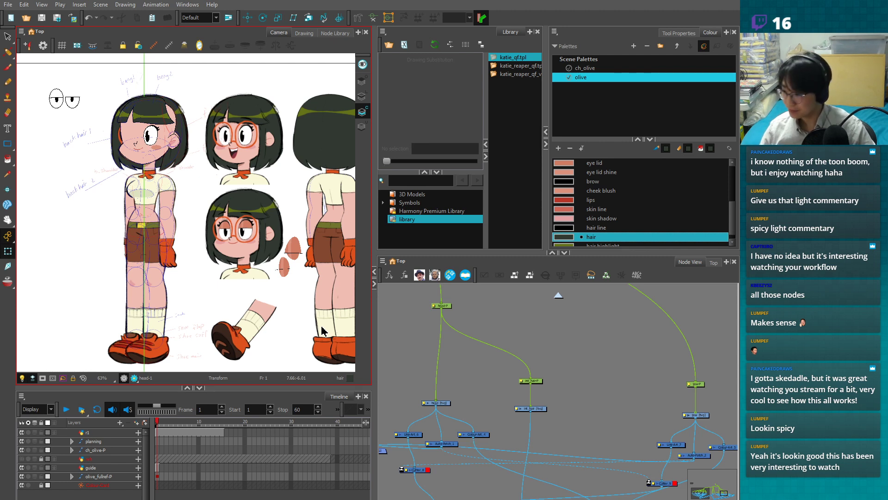
{"action": "scroll", "coordinate": [557, 399], "scroll_direction": "up", "scroll_amount": 2}
{"action": "left_click", "coordinate": [527, 411]}
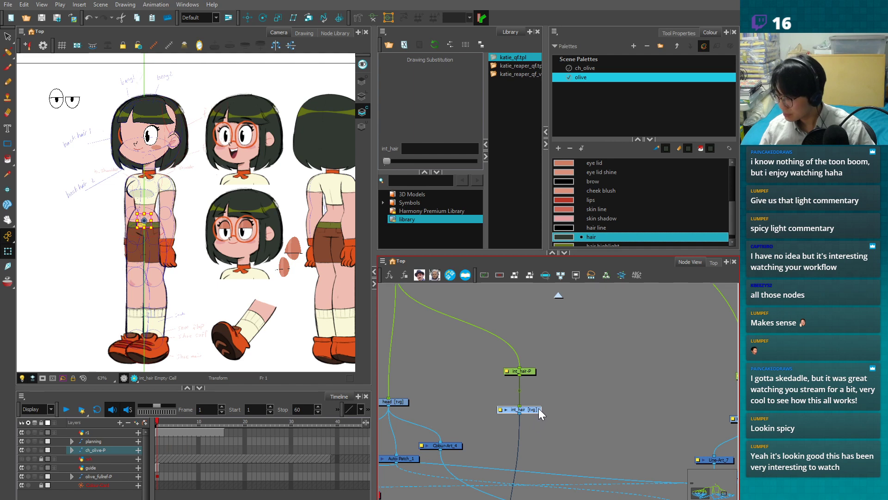
- Draw a rectangle in the hair line colour on the int_hair drawing, between the bang's side edge and the ear
{"action": "left_click_drag", "start_coordinate": [235, 203], "coordinate": [274, 340]}
{"action": "scroll", "coordinate": [275, 341], "scroll_direction": "up", "scroll_amount": 1}
{"action": "key", "text": "2"}
{"action": "key", "text": "2"}
{"action": "key", "text": "2"}
{"action": "key", "text": "2"}
{"action": "key", "text": "2"}
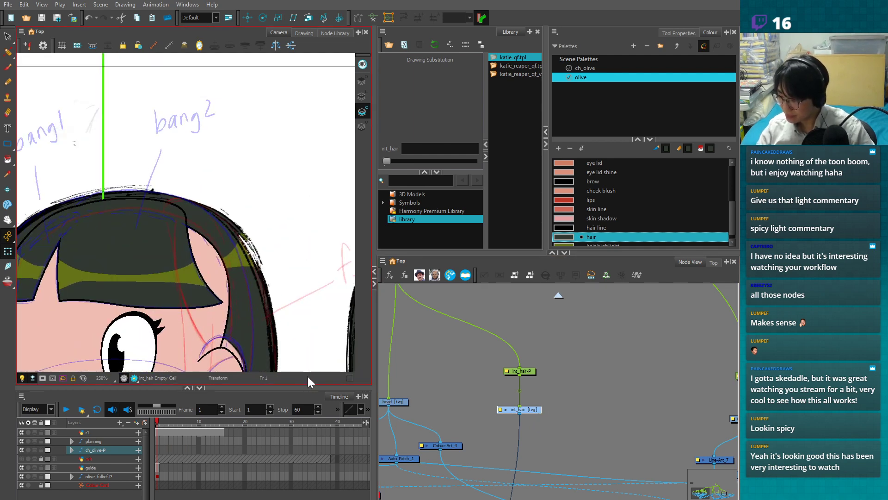
{"action": "left_click", "coordinate": [7, 144]}
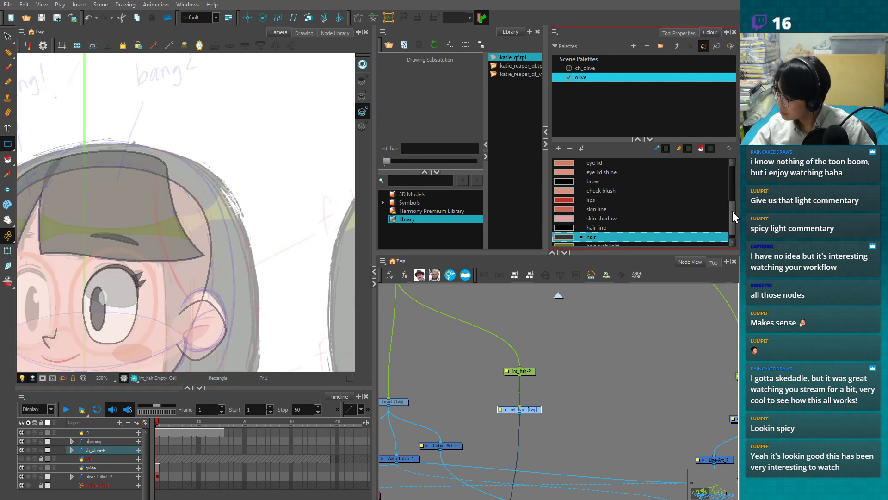
{"action": "scroll", "coordinate": [731, 211], "scroll_direction": "down", "scroll_amount": 1}
{"action": "left_click", "coordinate": [682, 218]}
{"action": "mouse_move", "coordinate": [207, 146]}
{"action": "left_mouse_down"}
{"action": "mouse_move", "coordinate": [188, 327]}
{"action": "mouse_move", "coordinate": [176, 312]}
{"action": "mouse_move", "coordinate": [200, 320]}
{"action": "mouse_move", "coordinate": [223, 298]}
{"action": "mouse_move", "coordinate": [217, 329]}
{"action": "mouse_move", "coordinate": [176, 302]}
{"action": "left_mouse_up"}
- Reshape the rectangle's contour into a tall tapered oval covering the area between the bang and the ear
{"action": "key", "text": "alt+q"}
{"action": "left_click_drag", "start_coordinate": [176, 147], "coordinate": [117, 181]}
{"action": "left_click_drag", "start_coordinate": [143, 151], "coordinate": [155, 155]}
{"action": "key", "text": "1"}
{"action": "key", "text": "2"}
{"action": "left_click_drag", "start_coordinate": [196, 180], "coordinate": [267, 214]}
{"action": "left_click_drag", "start_coordinate": [219, 330], "coordinate": [223, 329]}
{"action": "left_click", "coordinate": [267, 212]}
{"action": "left_click_drag", "start_coordinate": [282, 241], "coordinate": [277, 245]}
{"action": "left_click_drag", "start_coordinate": [257, 178], "coordinate": [212, 188]}
{"action": "left_click", "coordinate": [205, 185]}
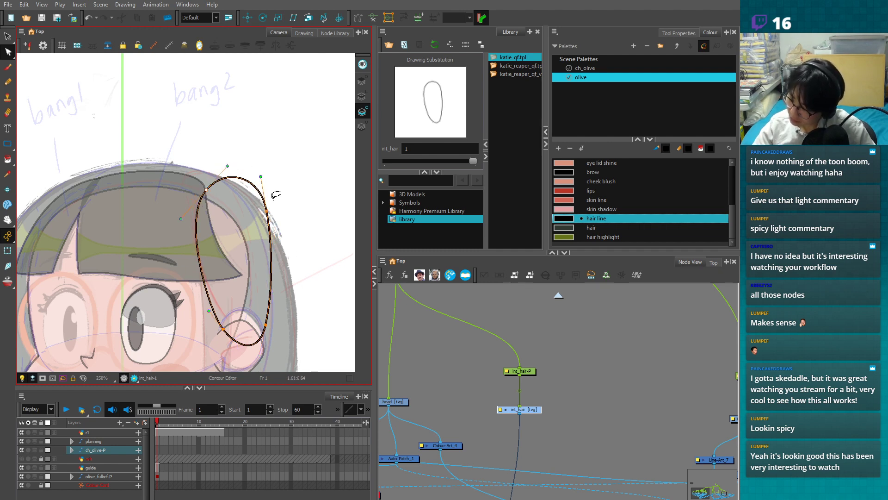
{"action": "left_click", "coordinate": [287, 320]}
- Fill the int_hair oval with the hair colour and return to the Transform tool with nothing selected
{"action": "left_click", "coordinate": [594, 228]}
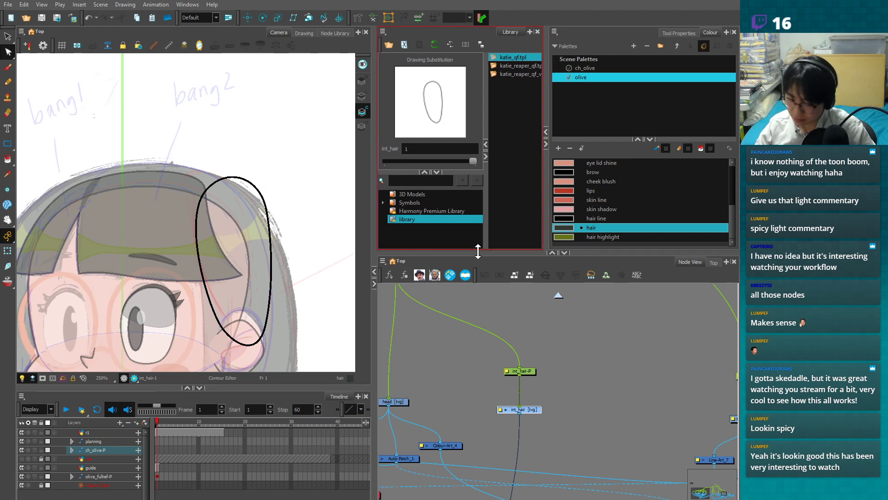
{"action": "key", "text": "i"}
{"action": "left_click", "coordinate": [242, 299]}
{"action": "key", "text": "ctrl+a"}
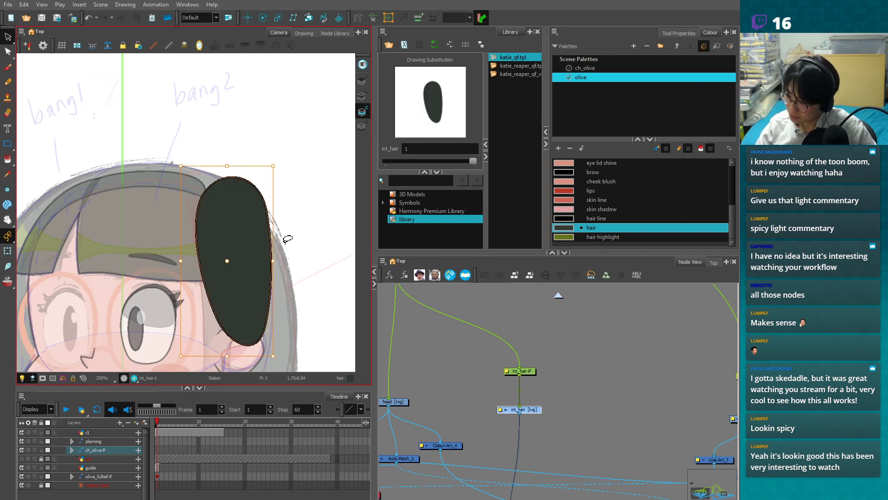
{"action": "key", "text": "Delete"}
{"action": "key", "text": "ctrl+v"}
{"action": "key", "text": "shift+t"}
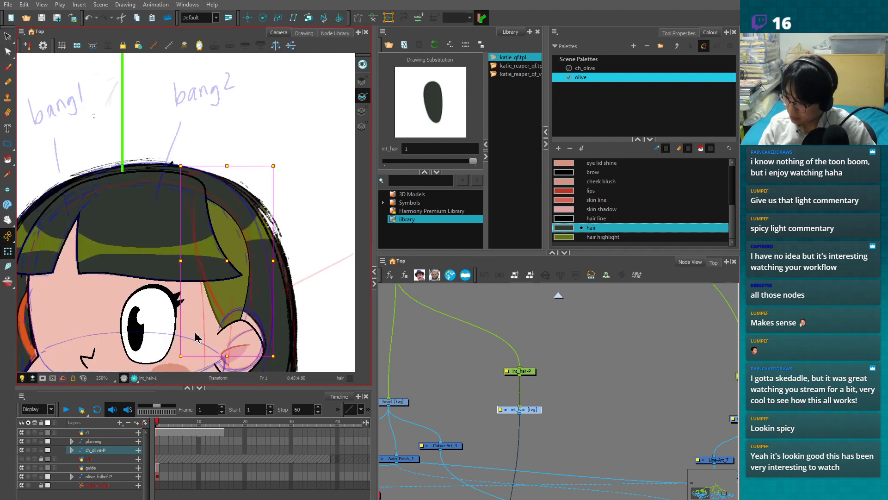
{"action": "left_click", "coordinate": [548, 355]}
{"action": "key", "text": "1"}
{"action": "left_click_drag", "start_coordinate": [287, 324], "coordinate": [277, 283]}
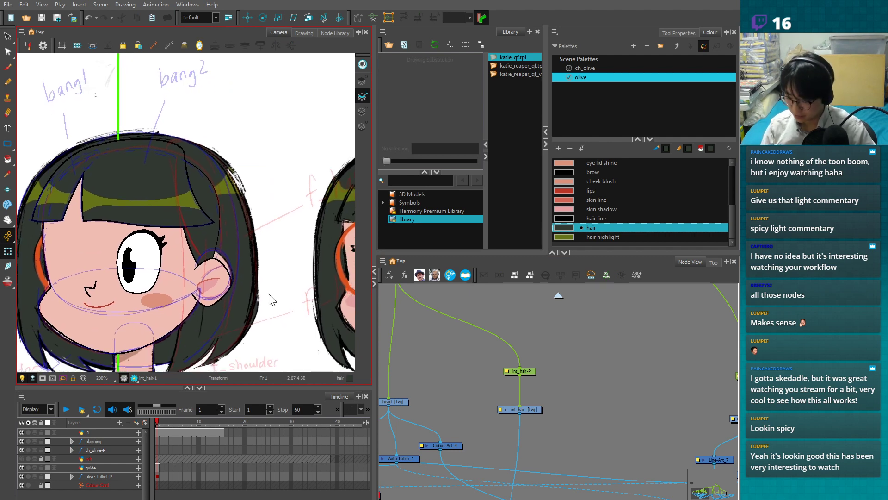
- Fade the reference artwork by toggling the red-named layer below ch_olive-P, and compare the rigged hair with the reference heads
{"action": "left_click", "coordinate": [20, 459]}
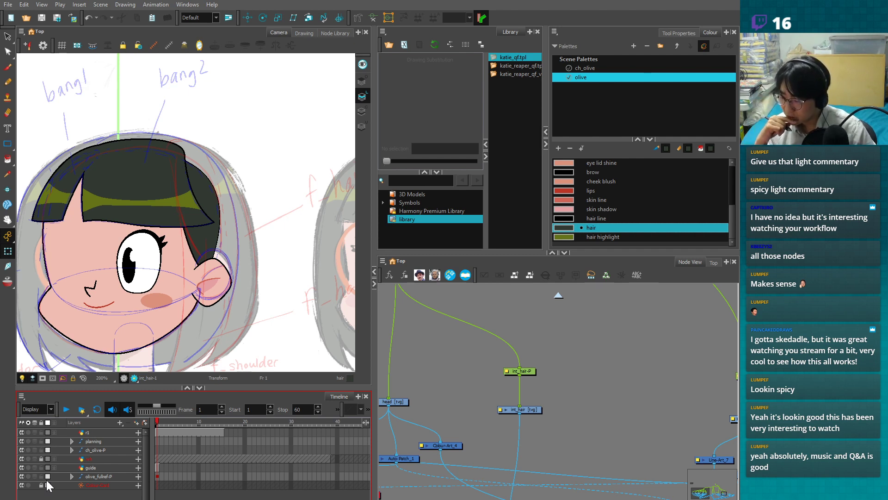
{"action": "scroll", "coordinate": [286, 352], "scroll_direction": "down", "scroll_amount": 2}
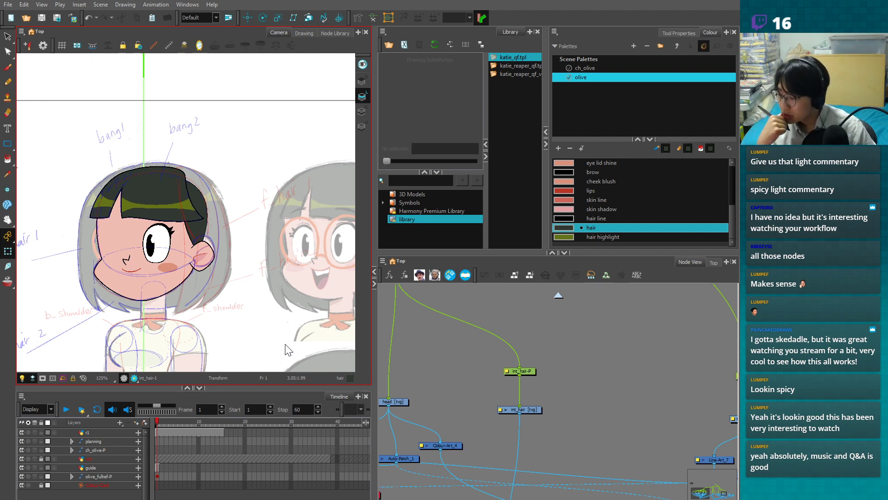
{"action": "scroll", "coordinate": [286, 351], "scroll_direction": "down", "scroll_amount": 1}
{"action": "left_click_drag", "start_coordinate": [296, 269], "coordinate": [252, 260]}
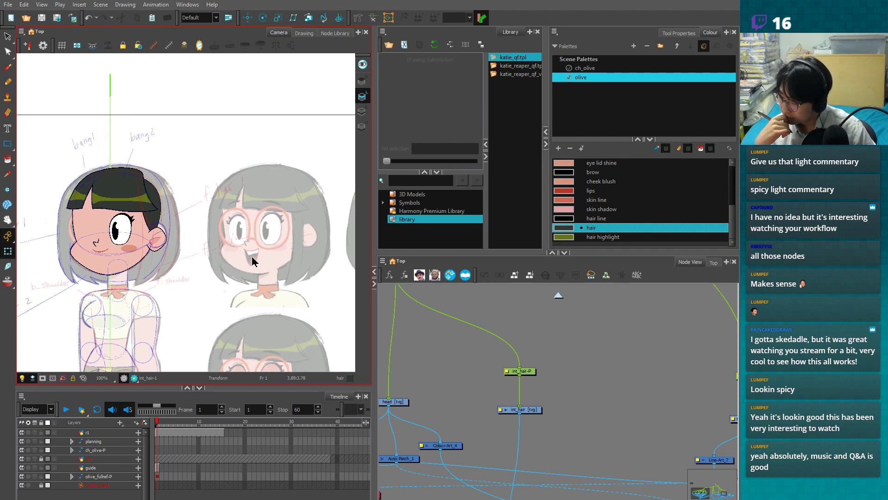
{"action": "scroll", "coordinate": [252, 261], "scroll_direction": "up", "scroll_amount": 1}
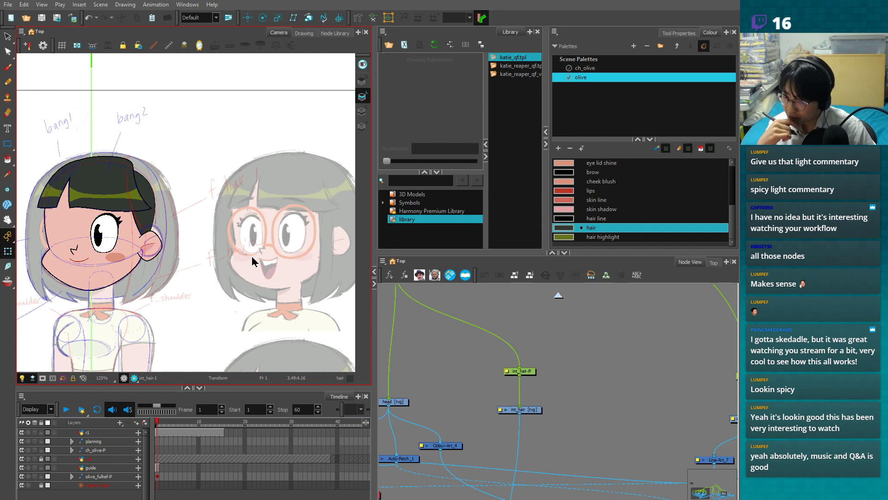
{"action": "scroll", "coordinate": [345, 253], "scroll_direction": "up", "scroll_amount": 1}
{"action": "left_click_drag", "start_coordinate": [346, 254], "coordinate": [268, 242]}
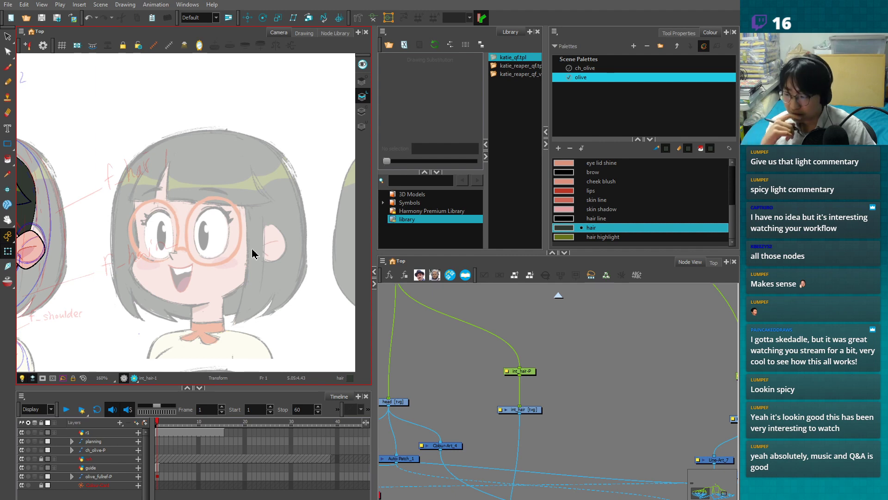
{"action": "key", "text": "1"}
{"action": "left_click_drag", "start_coordinate": [142, 260], "coordinate": [207, 257]}
{"action": "key", "text": "2"}
{"action": "key", "text": "2"}
{"action": "key", "text": "1"}
{"action": "key", "text": "1"}
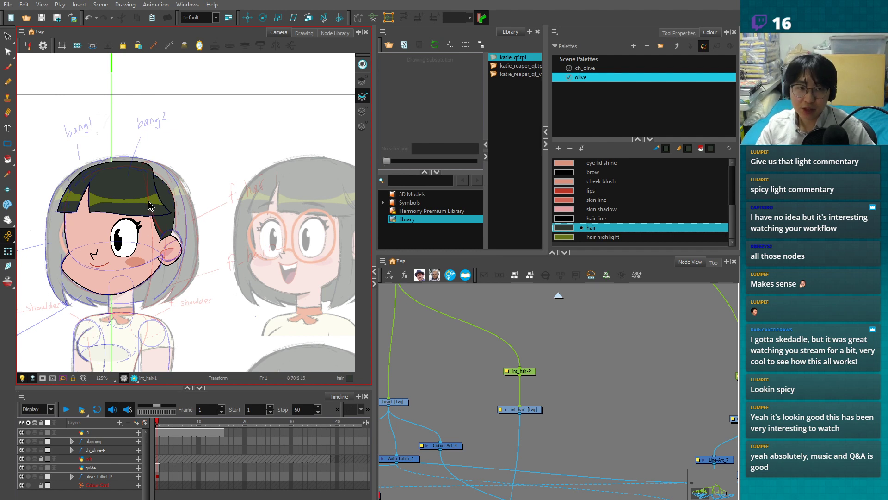
- Try adding a separate f_hair drawing layer from the bang1 drawing, and delete the new drawing node
{"action": "left_click", "coordinate": [451, 370]}
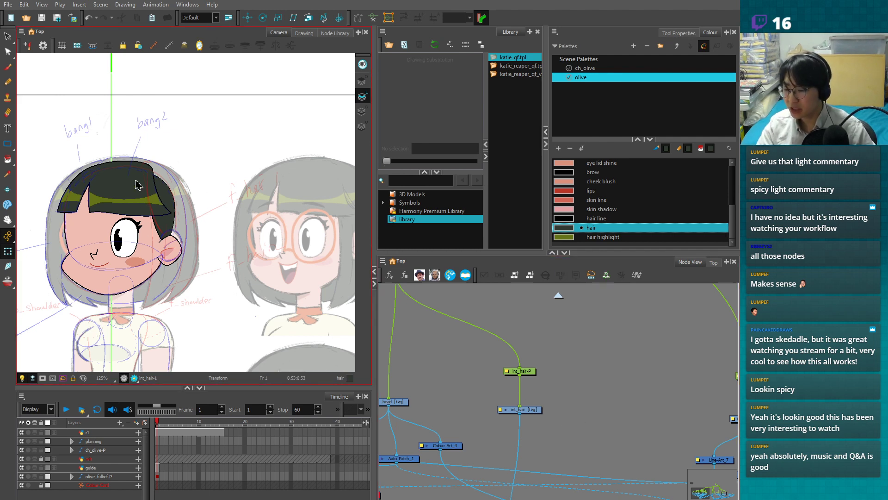
{"action": "left_click", "coordinate": [138, 185]}
{"action": "left_click_drag", "start_coordinate": [165, 199], "coordinate": [157, 207]}
{"action": "left_click", "coordinate": [469, 375]}
{"action": "scroll", "coordinate": [563, 410], "scroll_direction": "down", "scroll_amount": 2}
{"action": "left_click_drag", "start_coordinate": [624, 440], "coordinate": [373, 399]}
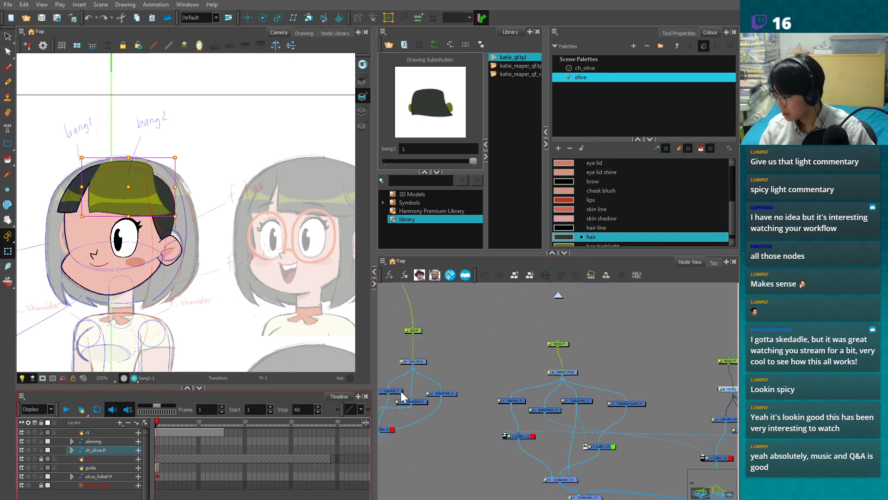
{"action": "left_click_drag", "start_coordinate": [642, 422], "coordinate": [440, 418]}
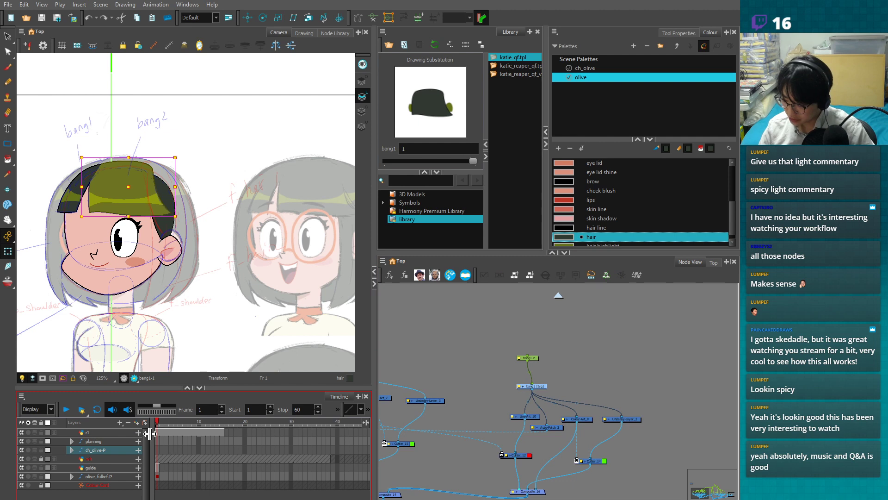
{"action": "key", "text": "ctrl+r"}
{"action": "type", "text": "f"}
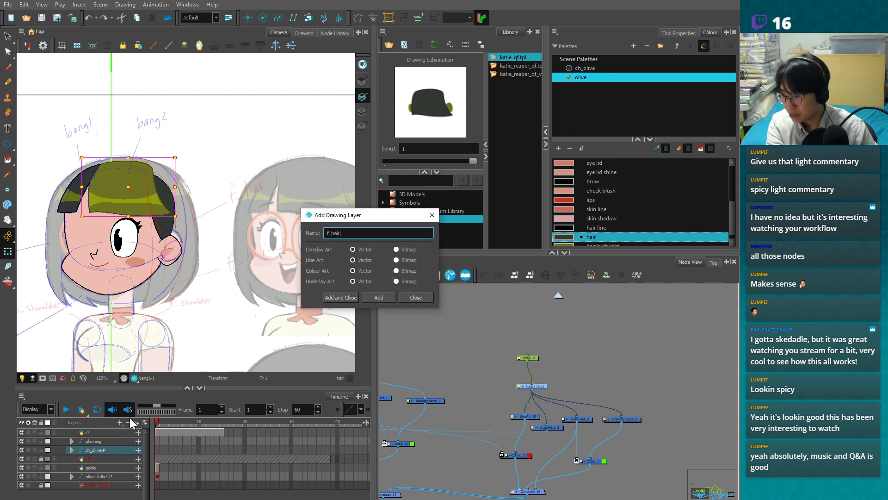
{"action": "left_click", "coordinate": [383, 297]}
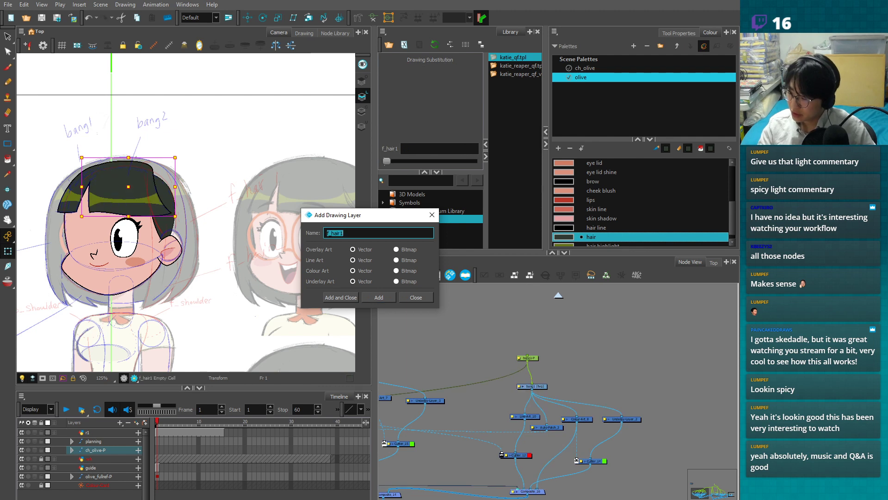
{"action": "left_click", "coordinate": [416, 297]}
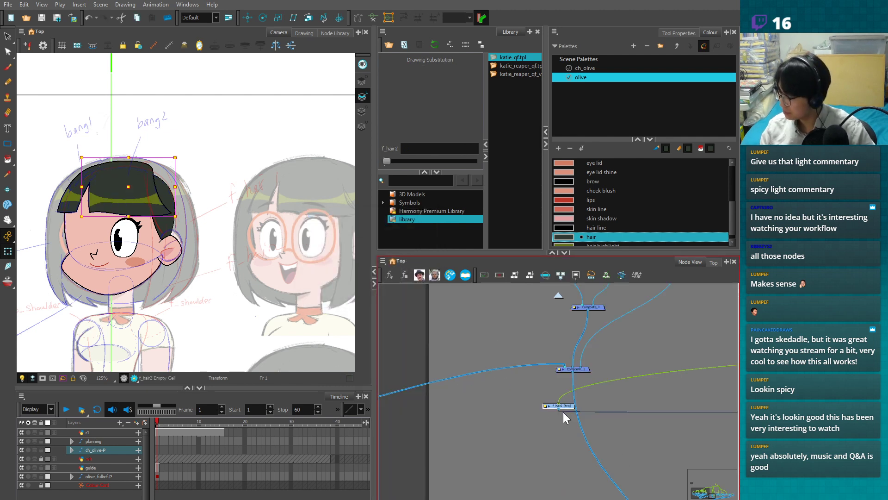
{"action": "key", "text": "Delete"}
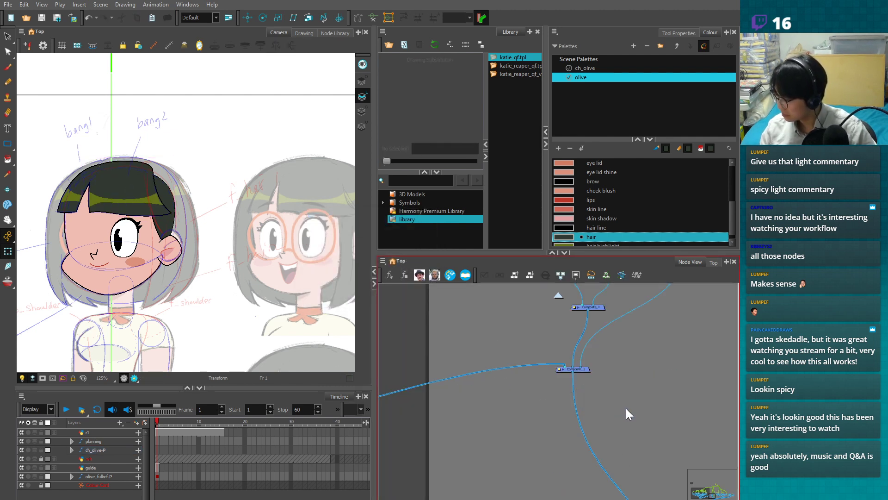
- Duplicate the complete bang1 and bang2 node groups together with their pegs, cutters and composites
{"action": "scroll", "coordinate": [625, 410], "scroll_direction": "down", "scroll_amount": 5}
{"action": "scroll", "coordinate": [525, 413], "scroll_direction": "down", "scroll_amount": 6}
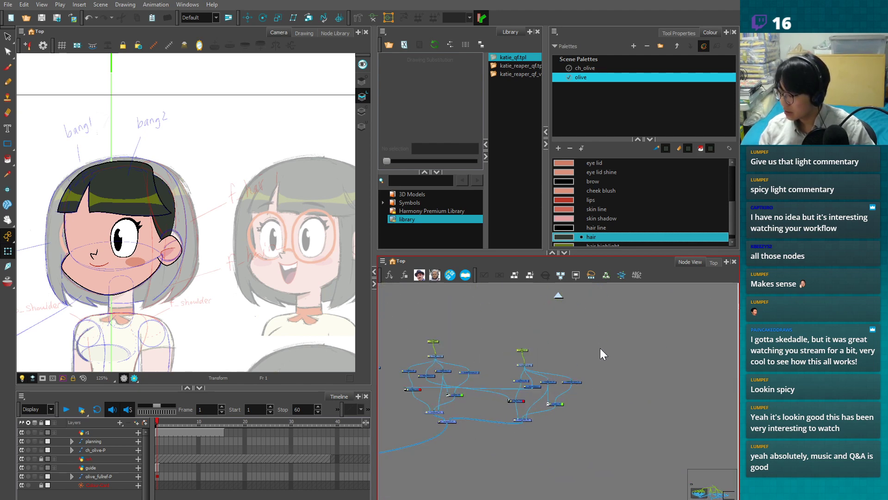
{"action": "left_click", "coordinate": [523, 349]}
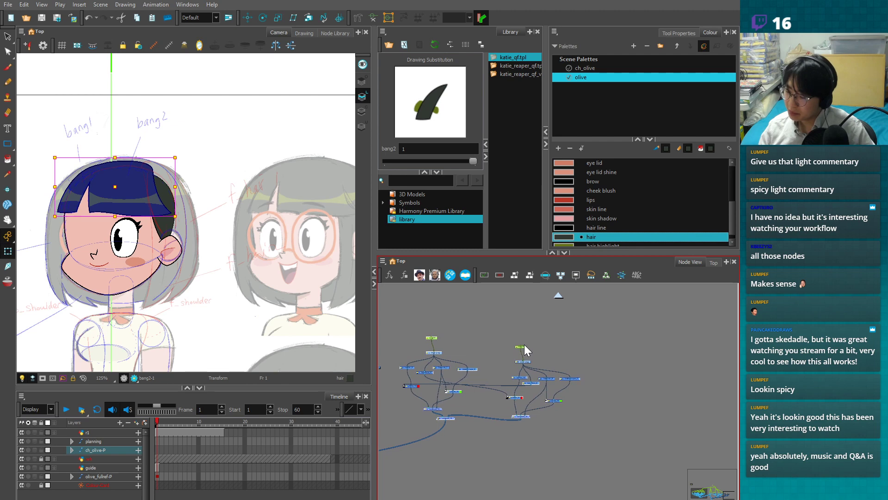
{"action": "left_click", "coordinate": [543, 341]}
{"action": "left_click_drag", "start_coordinate": [404, 323], "coordinate": [607, 434]}
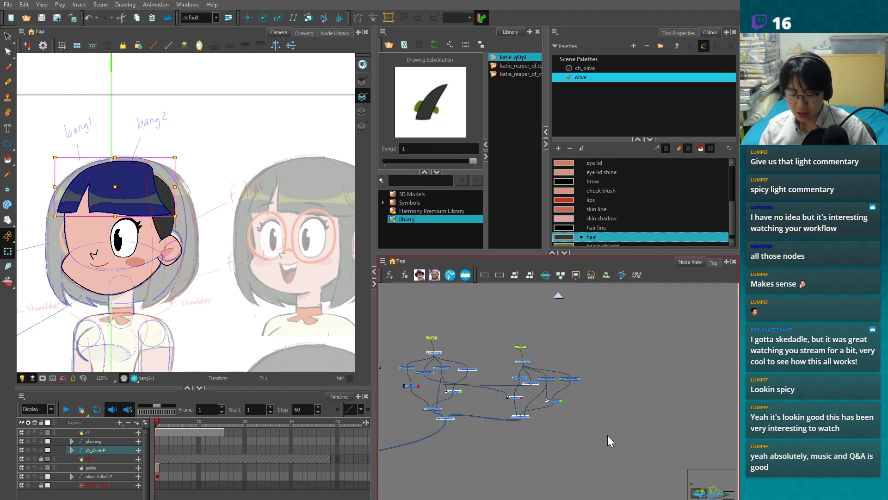
{"action": "key", "text": "ctrl+b"}
{"action": "left_click", "coordinate": [517, 369]}
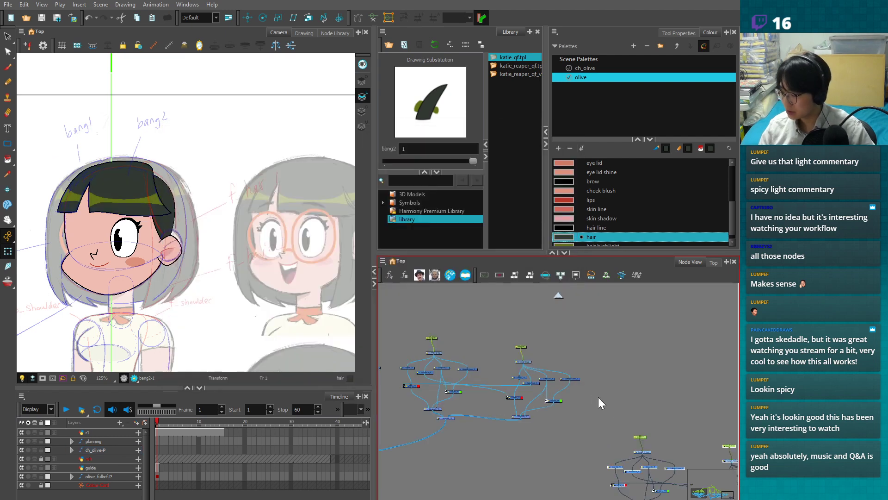
- Place the duplicated bang node groups in line beside the original bang groups in the node network
{"action": "left_click_drag", "start_coordinate": [545, 395], "coordinate": [540, 330]}
{"action": "scroll", "coordinate": [467, 421], "scroll_direction": "down", "scroll_amount": 1}
{"action": "left_click_drag", "start_coordinate": [466, 423], "coordinate": [601, 398]}
{"action": "mouse_move", "coordinate": [613, 429]}
{"action": "left_mouse_down"}
{"action": "mouse_move", "coordinate": [582, 395]}
{"action": "mouse_move", "coordinate": [589, 398]}
{"action": "left_mouse_up"}
{"action": "left_click", "coordinate": [589, 398]}
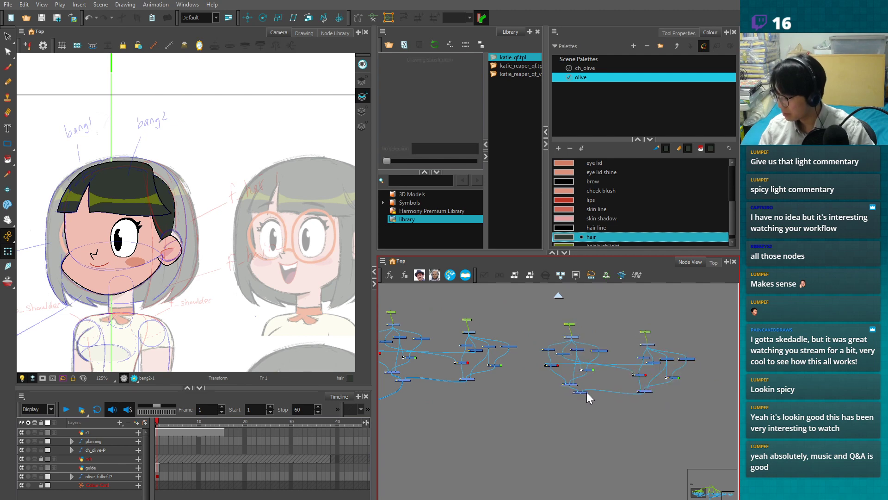
- Add another composite node and position it below the original bang groups
{"action": "scroll", "coordinate": [578, 418], "scroll_direction": "down", "scroll_amount": 1}
{"action": "left_click_drag", "start_coordinate": [561, 426], "coordinate": [503, 397]}
{"action": "scroll", "coordinate": [477, 396], "scroll_direction": "up", "scroll_amount": 2}
{"action": "left_click", "coordinate": [417, 407]}
{"action": "left_click", "coordinate": [626, 420]}
{"action": "scroll", "coordinate": [635, 391], "scroll_direction": "up", "scroll_amount": 2}
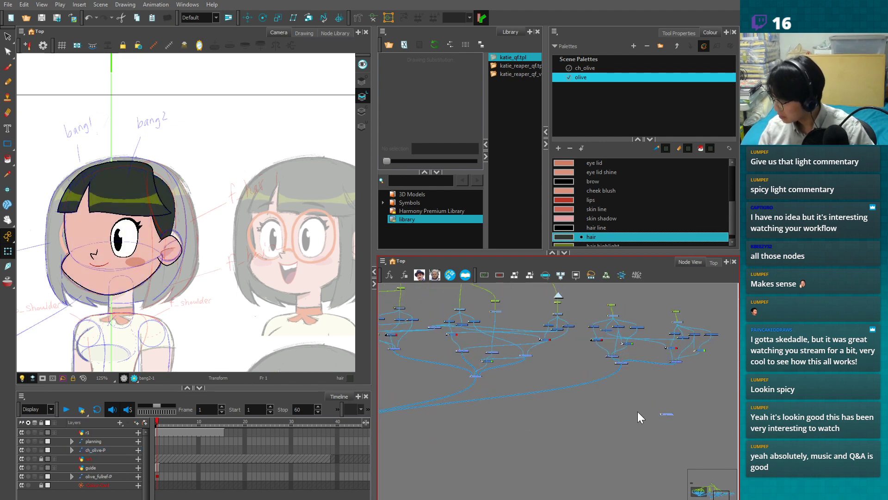
{"action": "left_click_drag", "start_coordinate": [667, 415], "coordinate": [554, 404]}
- Route the original bangs' composite through the added composite into the main composite, keeping the bangs in front of the head
{"action": "scroll", "coordinate": [557, 391], "scroll_direction": "up", "scroll_amount": 1}
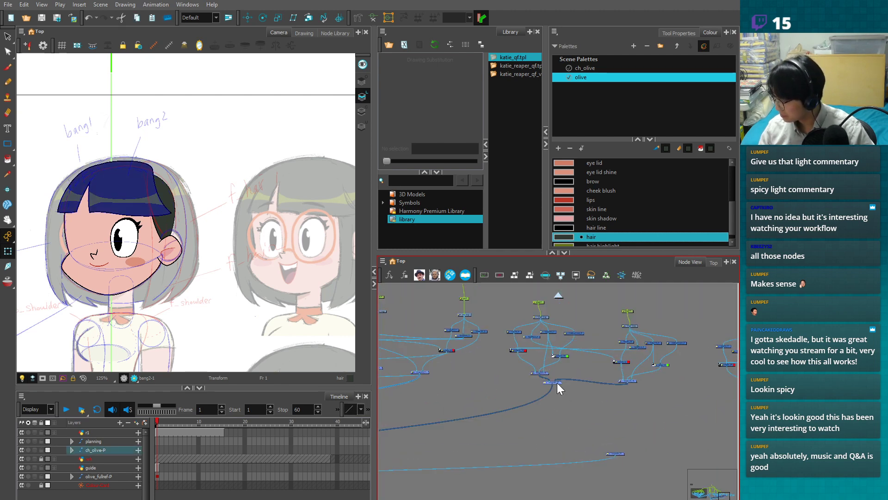
{"action": "left_click_drag", "start_coordinate": [565, 402], "coordinate": [616, 454]}
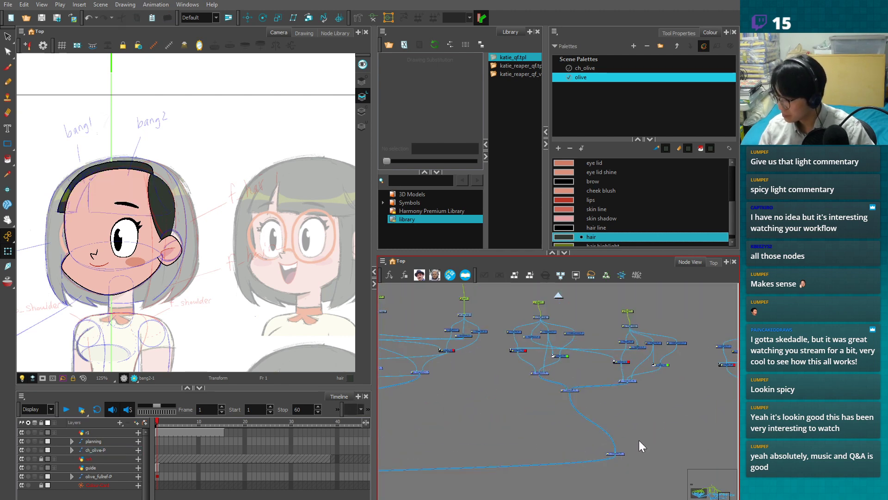
{"action": "scroll", "coordinate": [605, 465], "scroll_direction": "down", "scroll_amount": 1}
{"action": "left_click_drag", "start_coordinate": [472, 479], "coordinate": [661, 418]}
{"action": "left_click", "coordinate": [577, 350]}
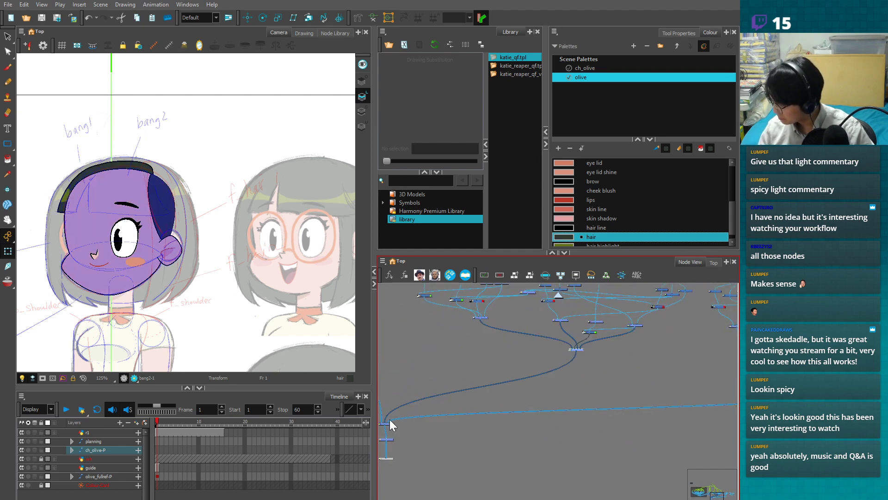
{"action": "left_click", "coordinate": [527, 421]}
{"action": "left_click_drag", "start_coordinate": [596, 417], "coordinate": [628, 417]}
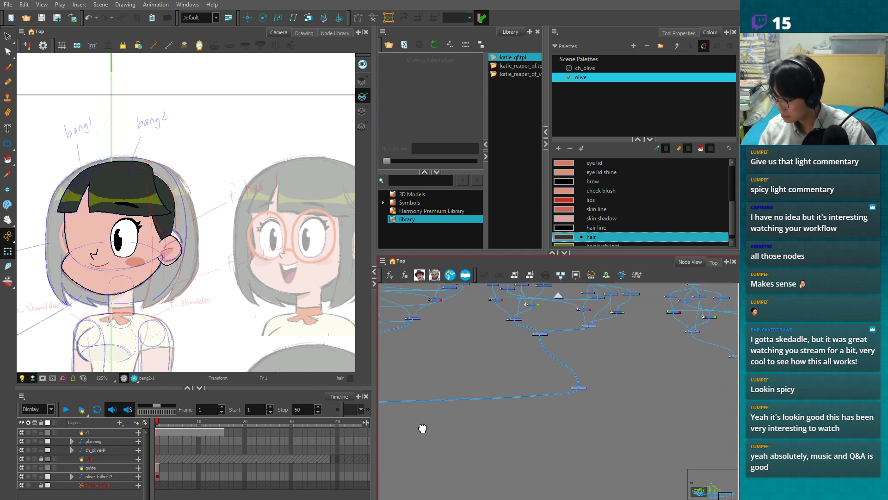
- Duplicate the composite node below the nose and place the copy near the f eye group's output composite
{"action": "scroll", "coordinate": [628, 418], "scroll_direction": "down", "scroll_amount": 1}
{"action": "scroll", "coordinate": [648, 425], "scroll_direction": "down", "scroll_amount": 1}
{"action": "mouse_move", "coordinate": [670, 426]}
{"action": "left_mouse_down"}
{"action": "mouse_move", "coordinate": [522, 422]}
{"action": "mouse_move", "coordinate": [638, 430]}
{"action": "left_mouse_up"}
{"action": "left_click_drag", "start_coordinate": [548, 430], "coordinate": [633, 432]}
{"action": "scroll", "coordinate": [571, 404], "scroll_direction": "up", "scroll_amount": 1}
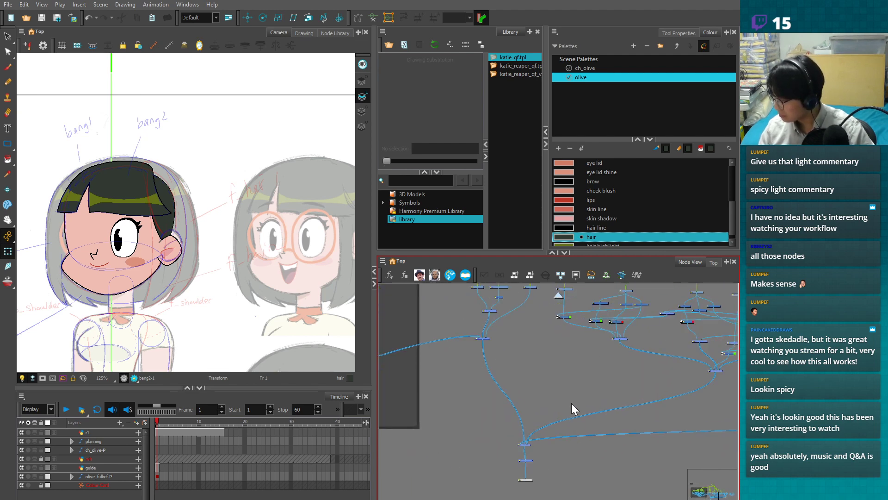
{"action": "left_click_drag", "start_coordinate": [517, 386], "coordinate": [578, 401]}
{"action": "scroll", "coordinate": [577, 401], "scroll_direction": "down", "scroll_amount": 2}
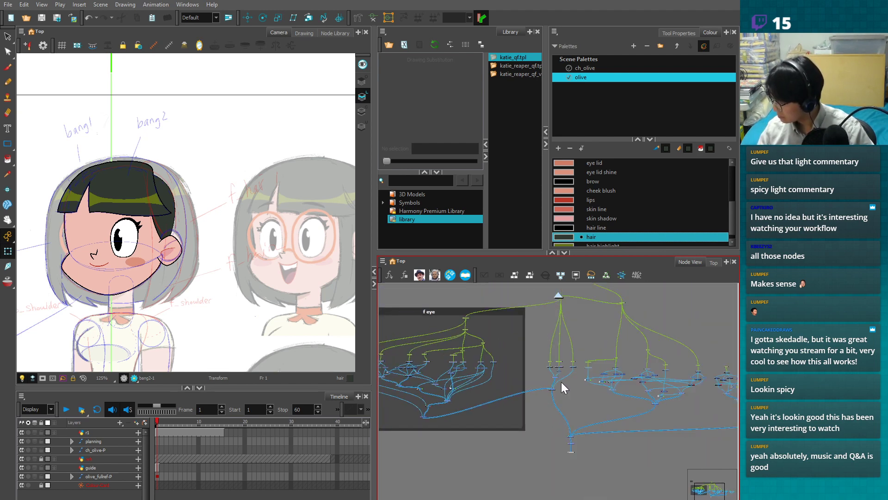
{"action": "left_click", "coordinate": [549, 365]}
{"action": "scroll", "coordinate": [550, 391], "scroll_direction": "up", "scroll_amount": 2}
{"action": "left_click", "coordinate": [549, 383]}
{"action": "key", "text": "ctrl+c"}
{"action": "key", "text": "ctrl+v"}
{"action": "left_click_drag", "start_coordinate": [525, 421], "coordinate": [696, 424]}
{"action": "scroll", "coordinate": [514, 428], "scroll_direction": "up", "scroll_amount": 2}
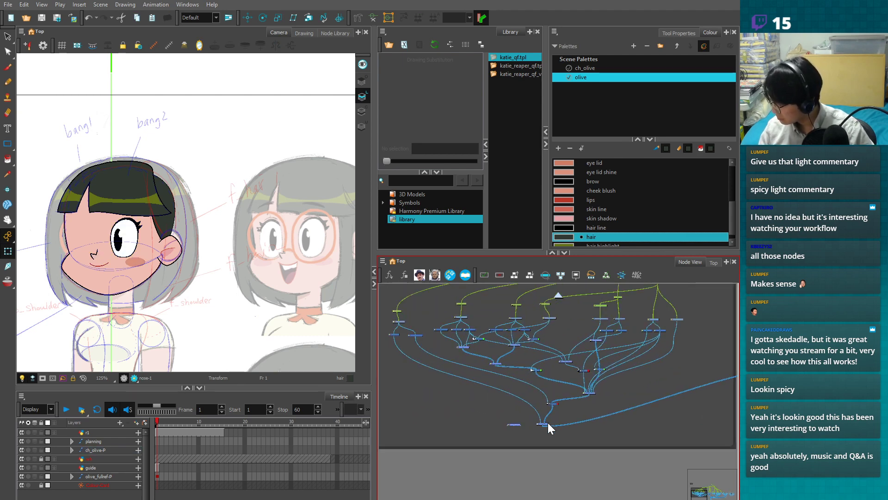
{"action": "scroll", "coordinate": [542, 423], "scroll_direction": "up", "scroll_amount": 1}
{"action": "left_click_drag", "start_coordinate": [506, 429], "coordinate": [558, 418]}
- Connect the duplicated bangs' composite to the composite added below the original bang groups
{"action": "scroll", "coordinate": [560, 419], "scroll_direction": "down", "scroll_amount": 1}
{"action": "left_click", "coordinate": [626, 428]}
{"action": "left_click_drag", "start_coordinate": [626, 428], "coordinate": [398, 437]}
{"action": "scroll", "coordinate": [606, 418], "scroll_direction": "up", "scroll_amount": 1}
{"action": "scroll", "coordinate": [540, 426], "scroll_direction": "up", "scroll_amount": 2}
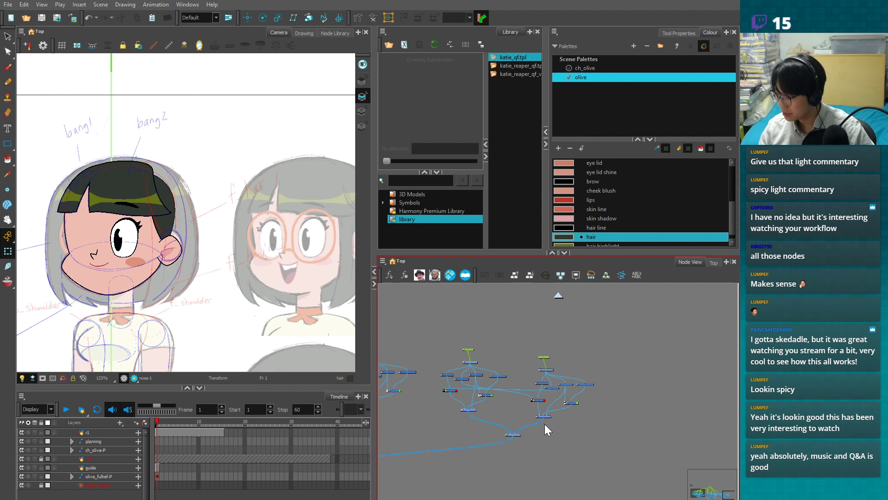
{"action": "scroll", "coordinate": [532, 384], "scroll_direction": "up", "scroll_amount": 3}
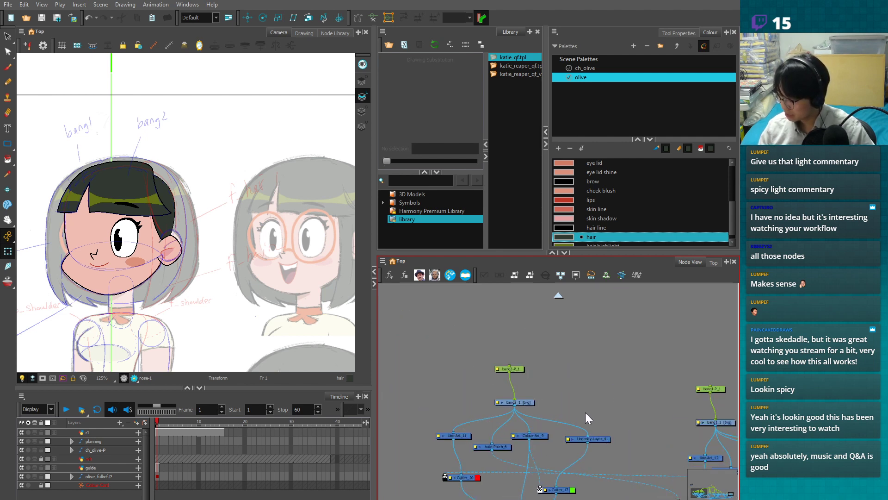
- Replace "bang" with "f_hair" in the names of all nodes in both duplicated bang groups
{"action": "left_click", "coordinate": [521, 402]}
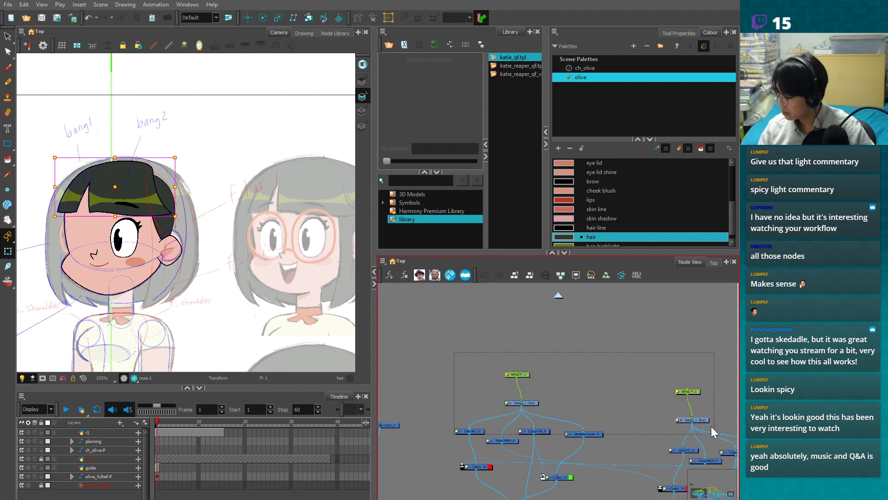
{"action": "left_click", "coordinate": [418, 275]}
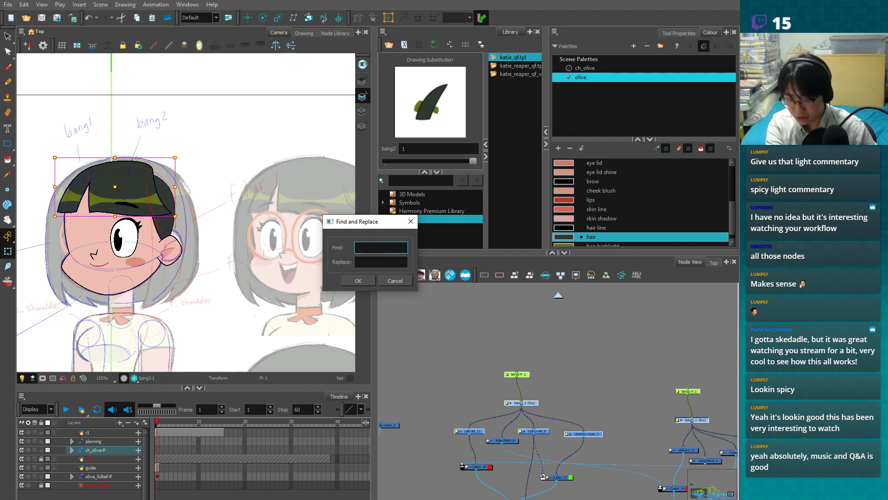
{"action": "key", "text": "Tab"}
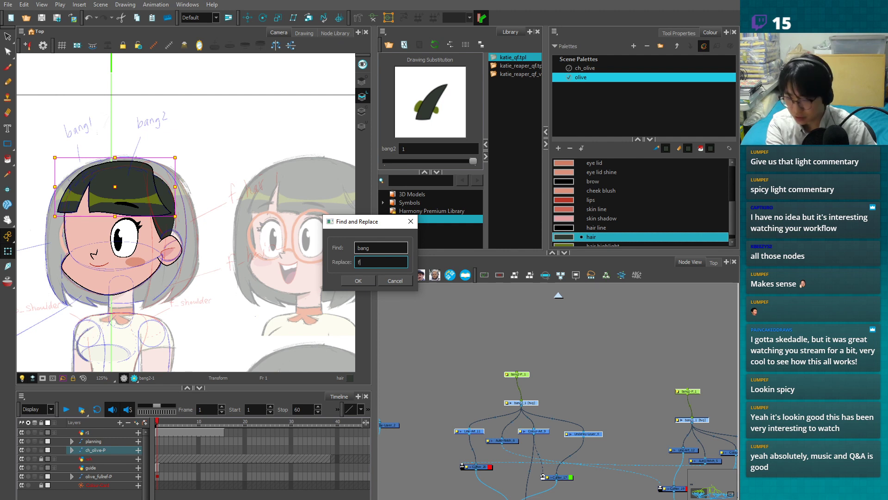
{"action": "type", "text": "f_h"}
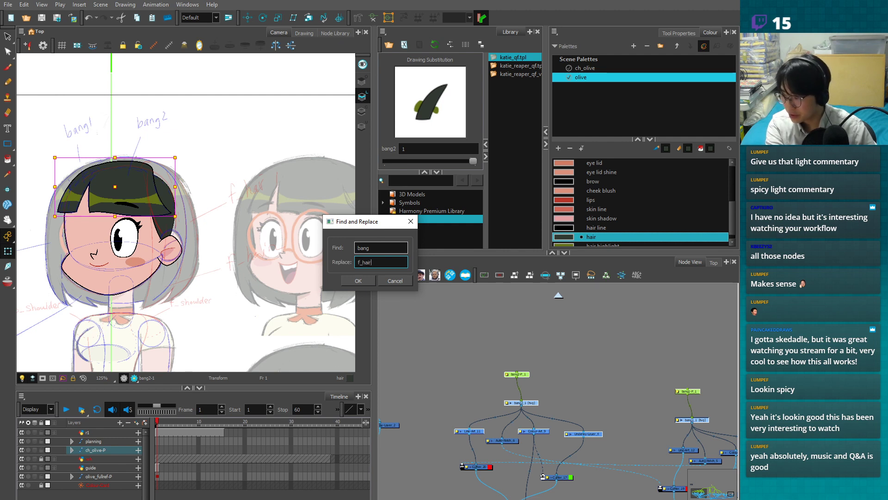
{"action": "type", "text": "air"}
{"action": "key", "text": "Return"}
- Remove the "_1" suffix from the names of the duplicated f_hair nodes
{"action": "left_click", "coordinate": [425, 382]}
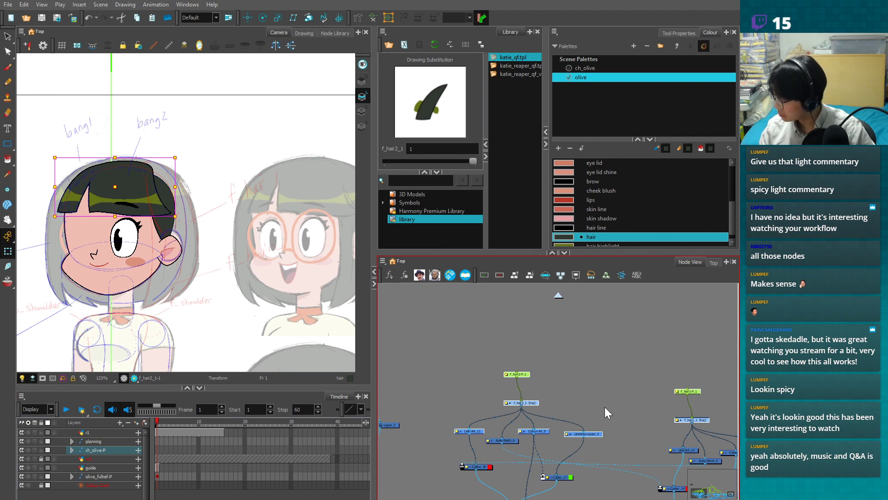
{"action": "left_click", "coordinate": [419, 276]}
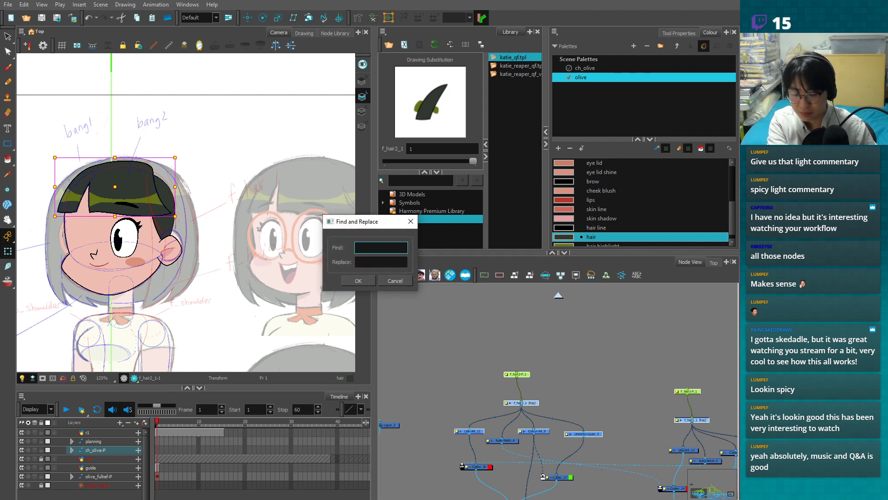
{"action": "left_click", "coordinate": [358, 281]}
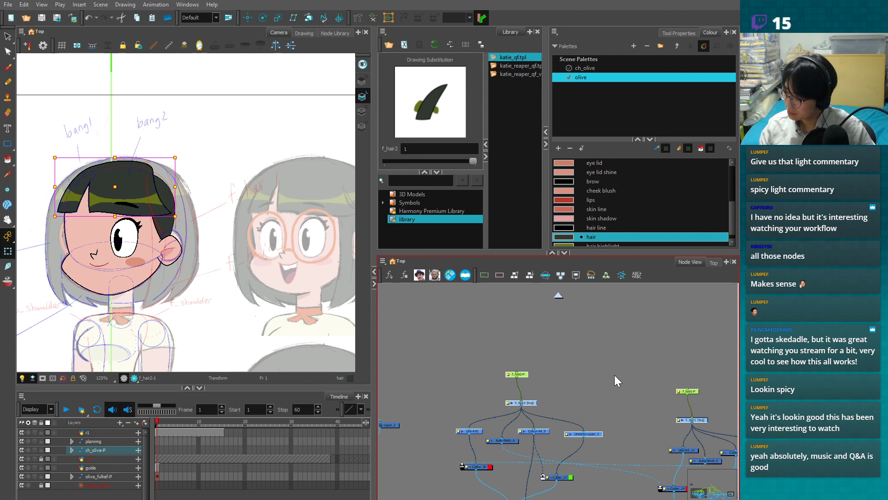
- Shift the f_hair1 line art outline toward the ear side of the head and delete its surplus contour points
{"action": "left_click_drag", "start_coordinate": [671, 398], "coordinate": [521, 378]}
{"action": "left_click", "coordinate": [565, 402]}
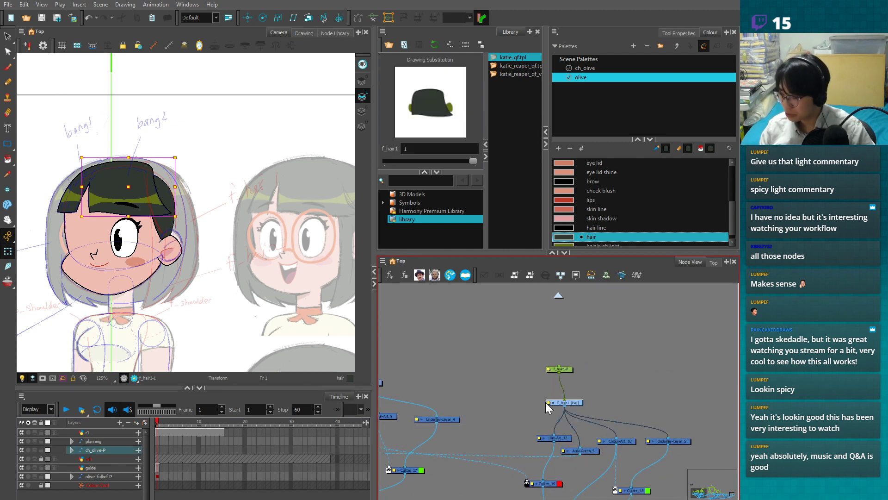
{"action": "key", "text": "alt+s"}
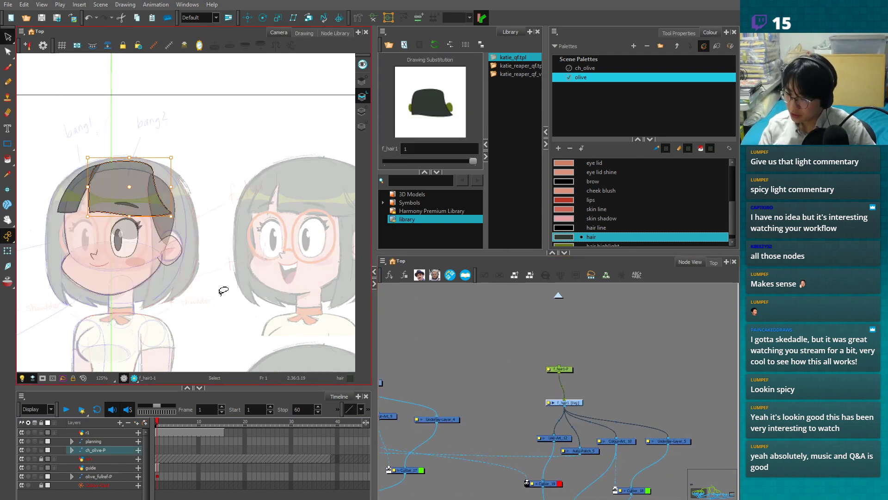
{"action": "scroll", "coordinate": [185, 208], "scroll_direction": "up", "scroll_amount": 2}
{"action": "scroll", "coordinate": [185, 209], "scroll_direction": "down", "scroll_amount": 1}
{"action": "key", "text": "alt+q"}
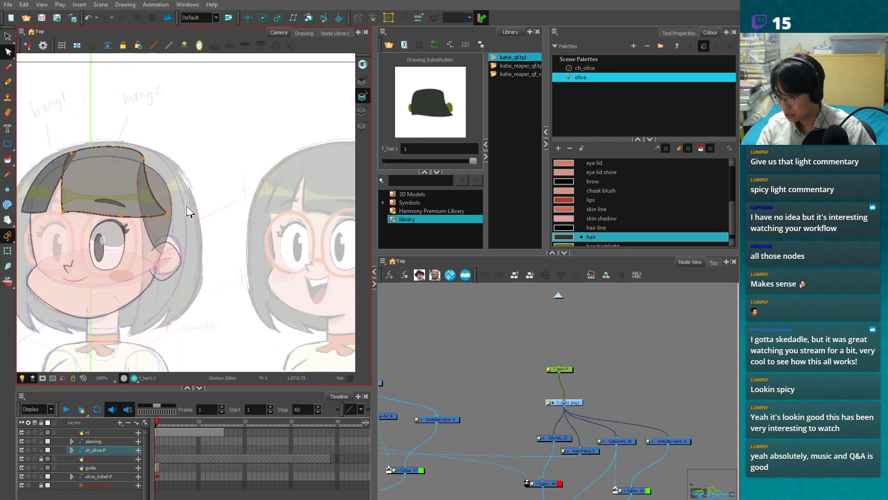
{"action": "key", "text": "alt+s"}
{"action": "mouse_move", "coordinate": [113, 174]}
{"action": "left_mouse_down"}
{"action": "mouse_move", "coordinate": [212, 193]}
{"action": "mouse_move", "coordinate": [135, 177]}
{"action": "mouse_move", "coordinate": [157, 178]}
{"action": "left_mouse_up"}
{"action": "key", "text": "alt+q"}
{"action": "mouse_move", "coordinate": [182, 246]}
{"action": "left_mouse_down"}
{"action": "mouse_move", "coordinate": [178, 205]}
{"action": "mouse_move", "coordinate": [102, 214]}
{"action": "left_mouse_up"}
{"action": "key", "text": "Delete"}
- Stretch the f_hair1 outline from the crown down past the ear, following the side hair in the sketch
{"action": "mouse_move", "coordinate": [220, 219]}
{"action": "left_mouse_down"}
{"action": "mouse_move", "coordinate": [156, 329]}
{"action": "mouse_move", "coordinate": [226, 322]}
{"action": "mouse_move", "coordinate": [232, 307]}
{"action": "left_mouse_up"}
{"action": "key", "text": "space"}
{"action": "key", "text": "2"}
{"action": "left_click_drag", "start_coordinate": [155, 320], "coordinate": [151, 320]}
{"action": "key", "text": "space"}
{"action": "left_click_drag", "start_coordinate": [228, 292], "coordinate": [219, 335]}
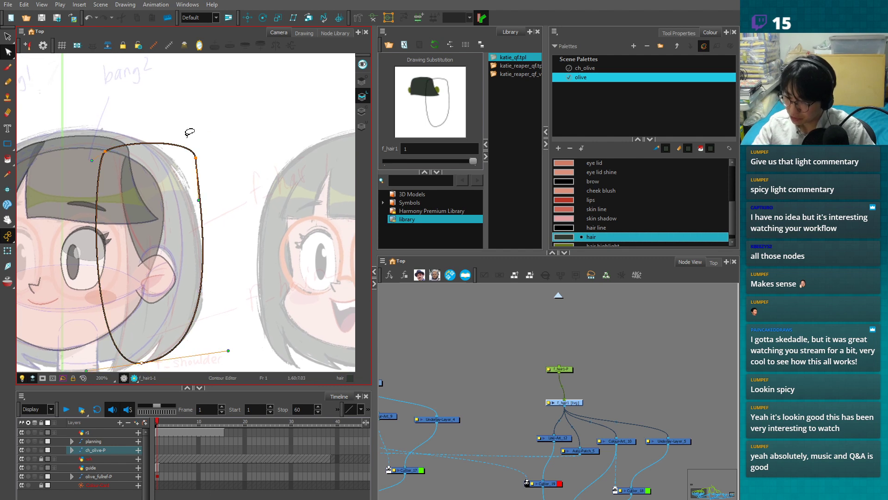
{"action": "left_click_drag", "start_coordinate": [196, 156], "coordinate": [194, 174]}
{"action": "left_click_drag", "start_coordinate": [105, 151], "coordinate": [103, 128]}
{"action": "key", "text": "2"}
{"action": "left_click_drag", "start_coordinate": [100, 91], "coordinate": [143, 132]}
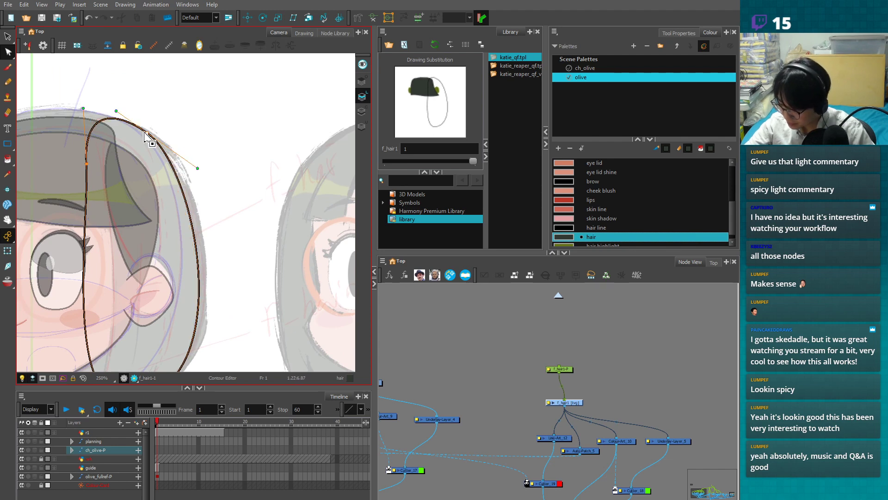
- Narrow the f_hair1 outline by moving its inner edge and top outward, and shape the lower tip to a point
{"action": "left_click_drag", "start_coordinate": [198, 169], "coordinate": [222, 187]}
{"action": "left_click_drag", "start_coordinate": [151, 344], "coordinate": [163, 278]}
{"action": "left_click", "coordinate": [143, 334]}
{"action": "left_click_drag", "start_coordinate": [72, 343], "coordinate": [187, 282]}
{"action": "left_click_drag", "start_coordinate": [97, 96], "coordinate": [134, 107]}
{"action": "left_click_drag", "start_coordinate": [174, 144], "coordinate": [184, 232]}
{"action": "key", "text": "2"}
{"action": "left_click_drag", "start_coordinate": [165, 145], "coordinate": [177, 151]}
{"action": "key", "text": "1"}
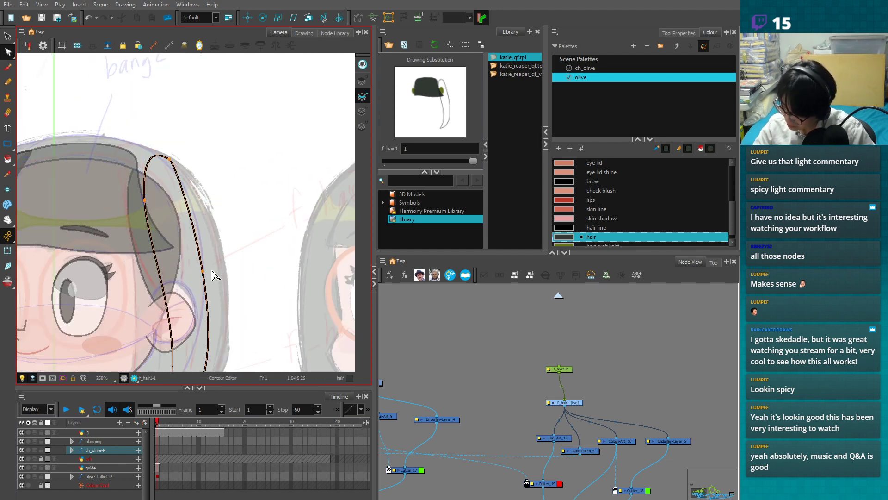
- Curve the outer edge of f_hair1 along the sketched hair silhouette and round off its top near the bangs
{"action": "left_click_drag", "start_coordinate": [223, 267], "coordinate": [222, 268]}
{"action": "left_click_drag", "start_coordinate": [225, 229], "coordinate": [220, 214]}
{"action": "left_click", "coordinate": [165, 145]}
{"action": "left_click_drag", "start_coordinate": [169, 147], "coordinate": [183, 149]}
{"action": "left_click_drag", "start_coordinate": [224, 220], "coordinate": [227, 157]}
{"action": "left_click", "coordinate": [222, 190]}
{"action": "left_click_drag", "start_coordinate": [234, 262], "coordinate": [239, 282]}
{"action": "left_click_drag", "start_coordinate": [211, 340], "coordinate": [214, 329]}
{"action": "left_click_drag", "start_coordinate": [251, 154], "coordinate": [235, 190]}
{"action": "left_click_drag", "start_coordinate": [210, 133], "coordinate": [212, 133]}
{"action": "left_click_drag", "start_coordinate": [222, 190], "coordinate": [223, 190]}
{"action": "left_click_drag", "start_coordinate": [143, 123], "coordinate": [139, 113]}
{"action": "mouse_move", "coordinate": [163, 123]}
{"action": "left_mouse_down"}
{"action": "mouse_move", "coordinate": [147, 101]}
{"action": "mouse_move", "coordinate": [158, 174]}
{"action": "left_mouse_up"}
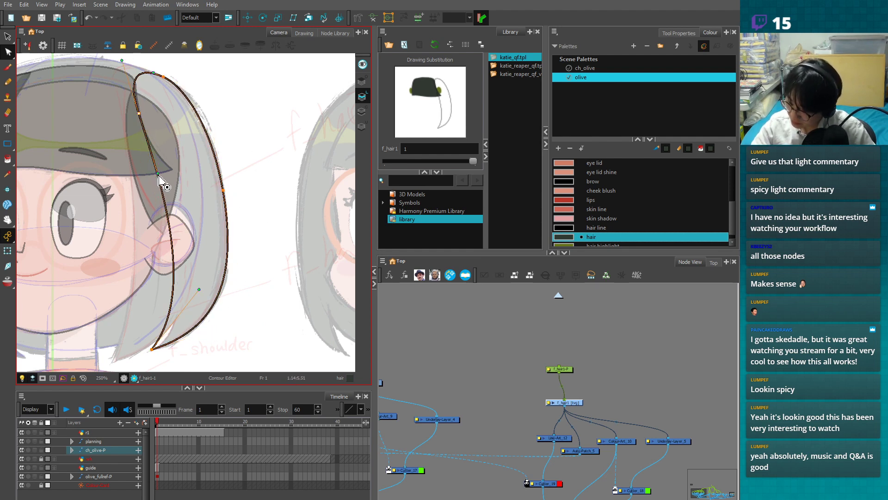
- Refine the inner edge of f_hair1 beside the ear and its curve into the pointed lower tip
{"action": "left_click_drag", "start_coordinate": [173, 280], "coordinate": [193, 272]}
{"action": "left_click_drag", "start_coordinate": [136, 332], "coordinate": [163, 358]}
{"action": "scroll", "coordinate": [169, 335], "scroll_direction": "up", "scroll_amount": 2}
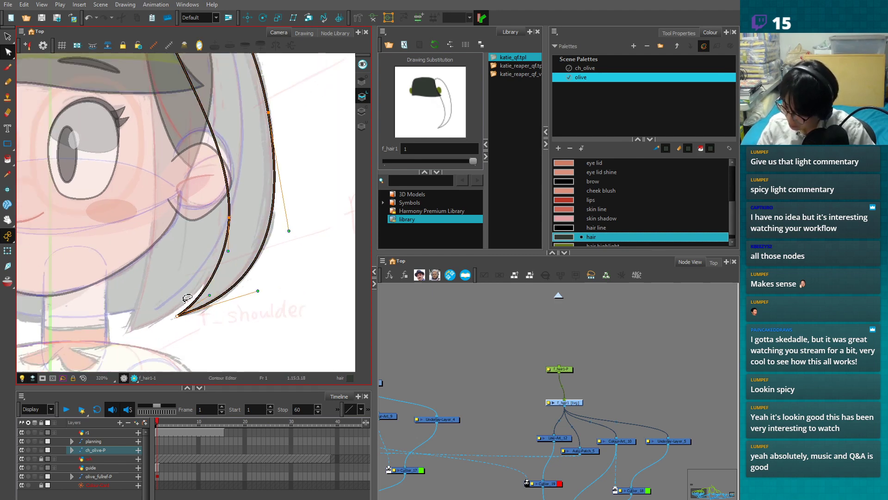
{"action": "left_click_drag", "start_coordinate": [177, 345], "coordinate": [179, 345]}
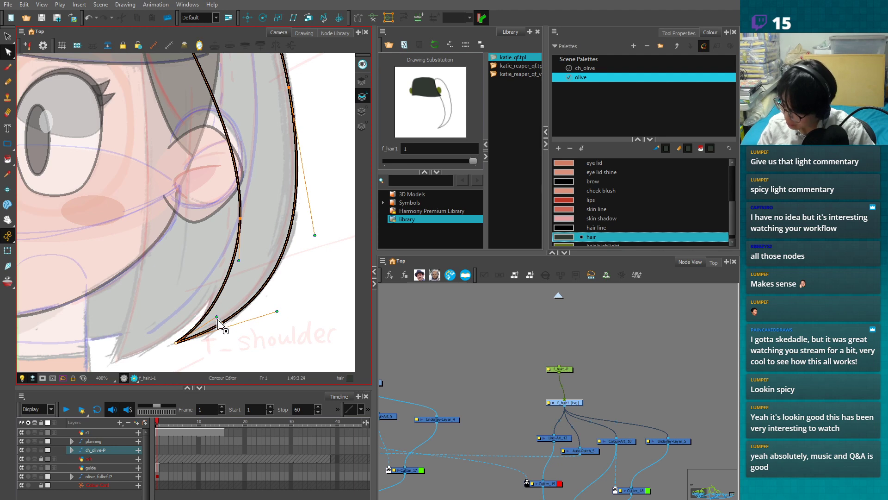
{"action": "left_click_drag", "start_coordinate": [216, 317], "coordinate": [214, 302]}
{"action": "left_click_drag", "start_coordinate": [240, 217], "coordinate": [246, 272]}
{"action": "left_click", "coordinate": [255, 222]}
{"action": "key", "text": "1"}
{"action": "key", "text": "1"}
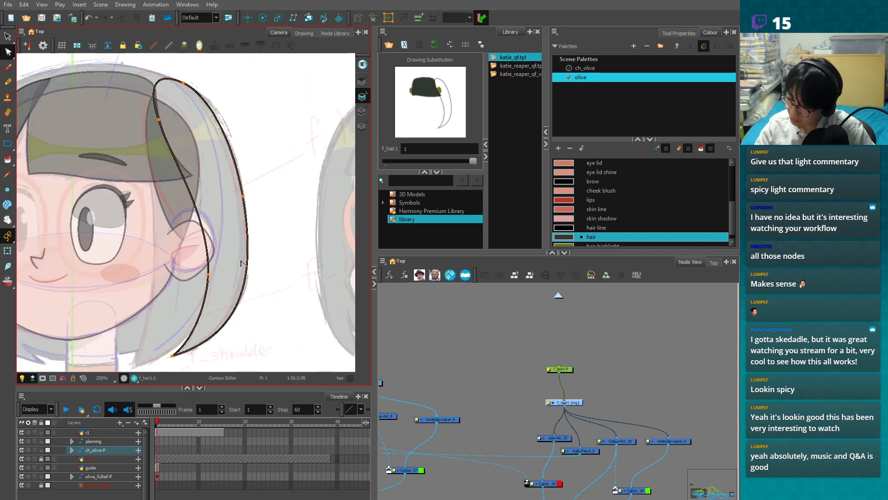
{"action": "left_click", "coordinate": [191, 139]}
{"action": "left_click", "coordinate": [235, 145]}
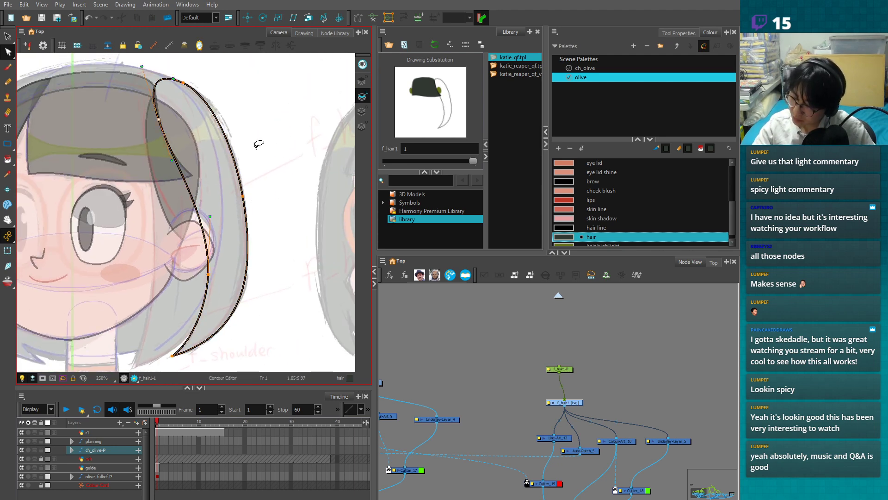
{"action": "left_click", "coordinate": [261, 150]}
- Fill f_hair1 with the hair colour and move the fill to the colour art layer, replacing the old bang fill
{"action": "key", "text": "1"}
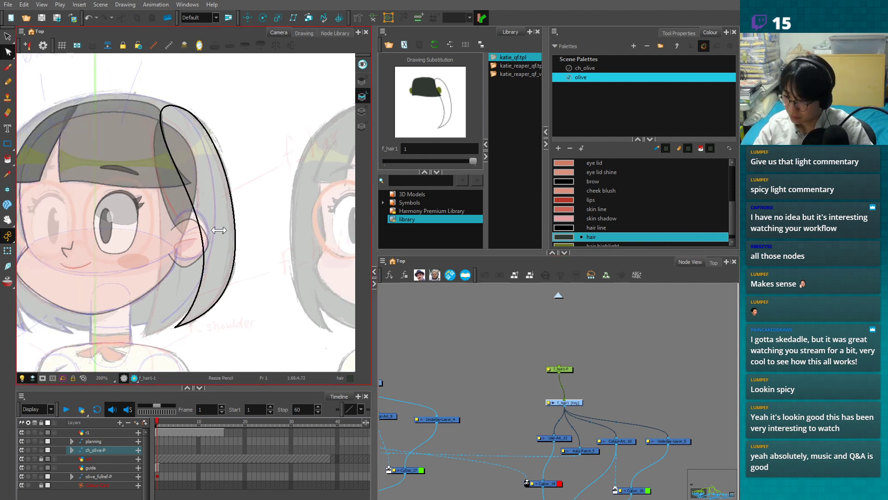
{"action": "key", "text": "i"}
{"action": "left_click", "coordinate": [224, 229]}
{"action": "key", "text": "alt+s"}
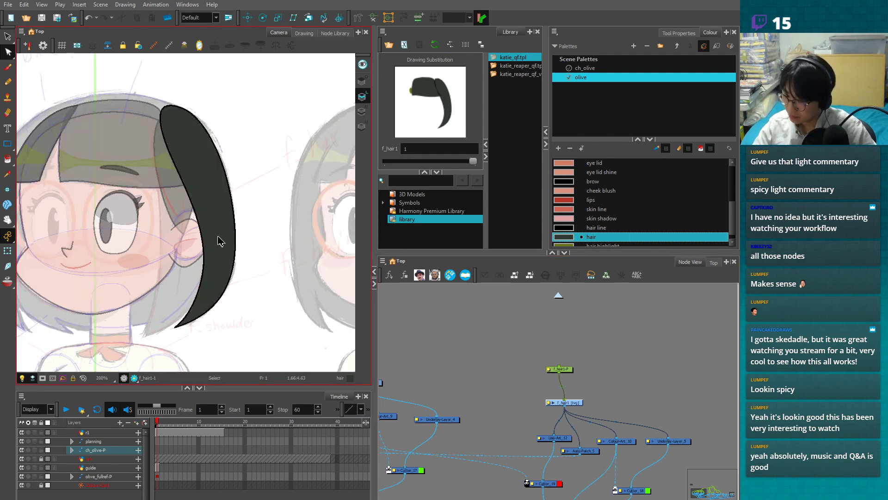
{"action": "left_click", "coordinate": [220, 239]}
{"action": "key", "text": "ctrl+x"}
{"action": "left_click", "coordinate": [362, 112]}
{"action": "key", "text": "ctrl+x"}
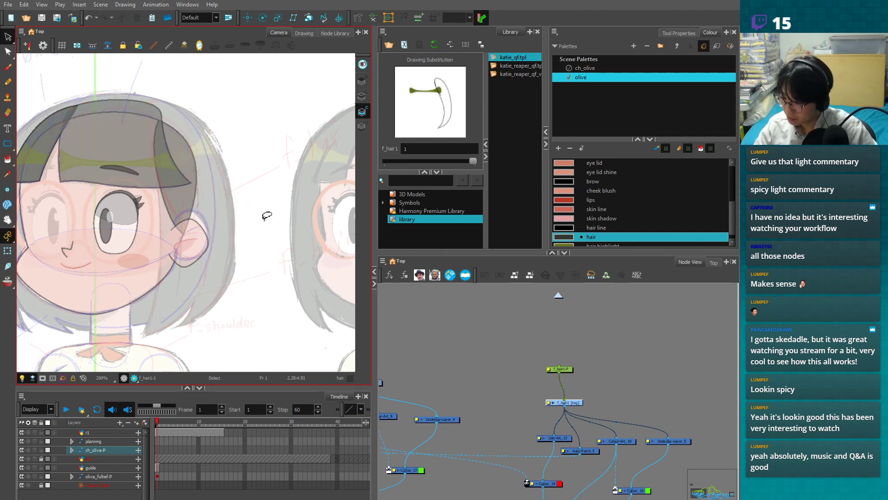
{"action": "key", "text": "ctrl+v"}
- Move the highlight on f_hair1's underlay layer over the side hair and rotate it to slope up toward the outer edge
{"action": "left_click", "coordinate": [363, 127]}
{"action": "key", "text": "ctrl+a"}
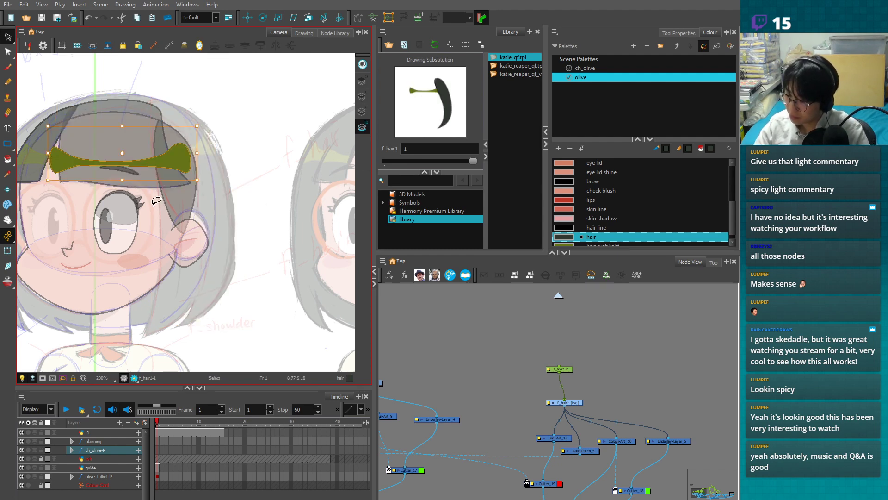
{"action": "left_click_drag", "start_coordinate": [244, 165], "coordinate": [219, 270]}
{"action": "key", "text": "2"}
{"action": "left_click_drag", "start_coordinate": [149, 274], "coordinate": [219, 257]}
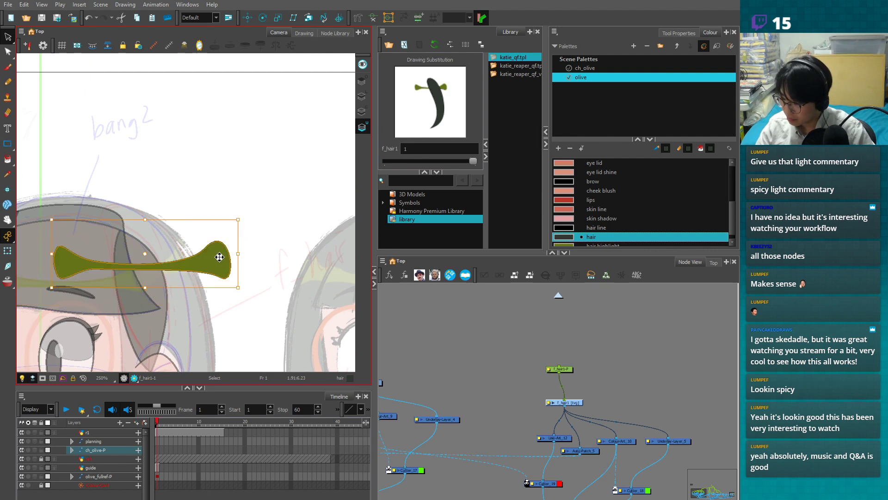
{"action": "left_click_drag", "start_coordinate": [232, 220], "coordinate": [198, 235]}
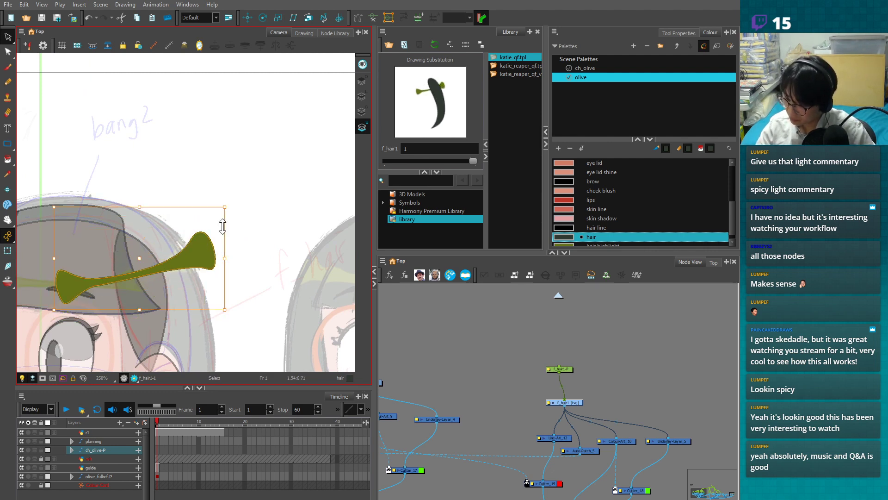
{"action": "left_click", "coordinate": [241, 218]}
- Deselect and reselect the f_hair1 highlight, scaling and rotating it slightly to fit across the side hair
{"action": "key", "text": "ctrl+d"}
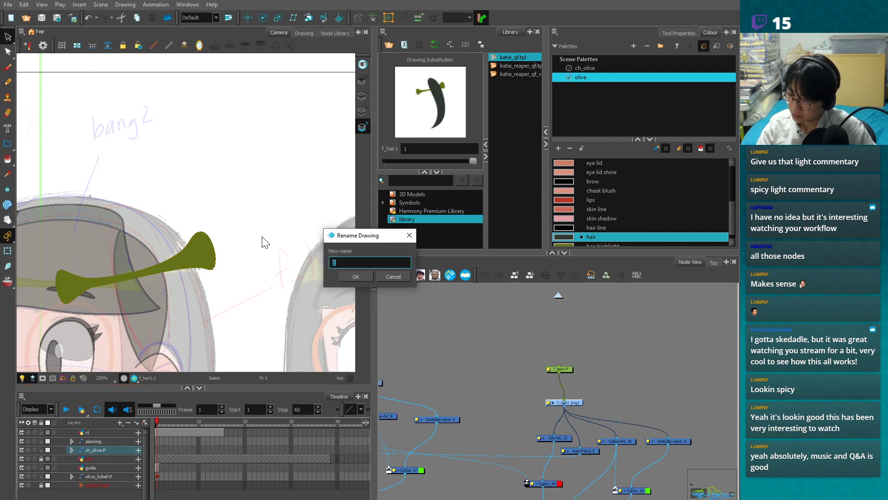
{"action": "left_click", "coordinate": [396, 277]}
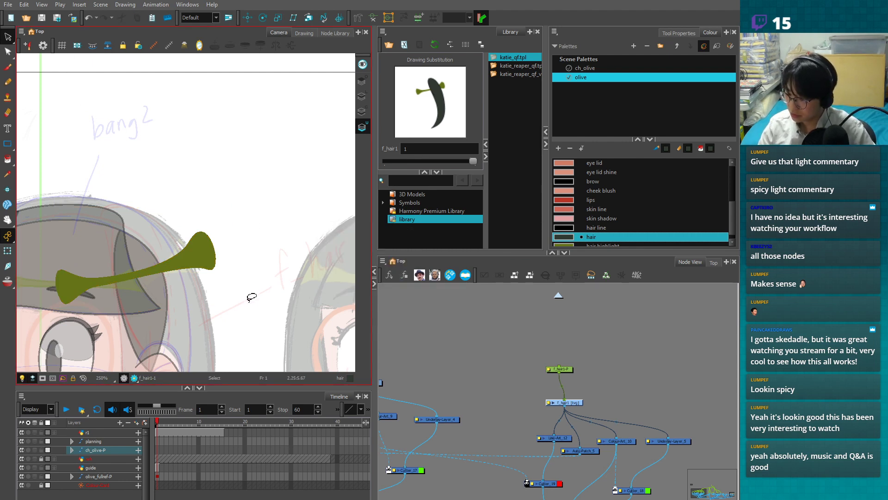
{"action": "left_click_drag", "start_coordinate": [199, 233], "coordinate": [213, 256]}
{"action": "left_click_drag", "start_coordinate": [224, 207], "coordinate": [204, 208]}
{"action": "left_click_drag", "start_coordinate": [217, 243], "coordinate": [229, 243]}
{"action": "left_click_drag", "start_coordinate": [231, 207], "coordinate": [226, 208]}
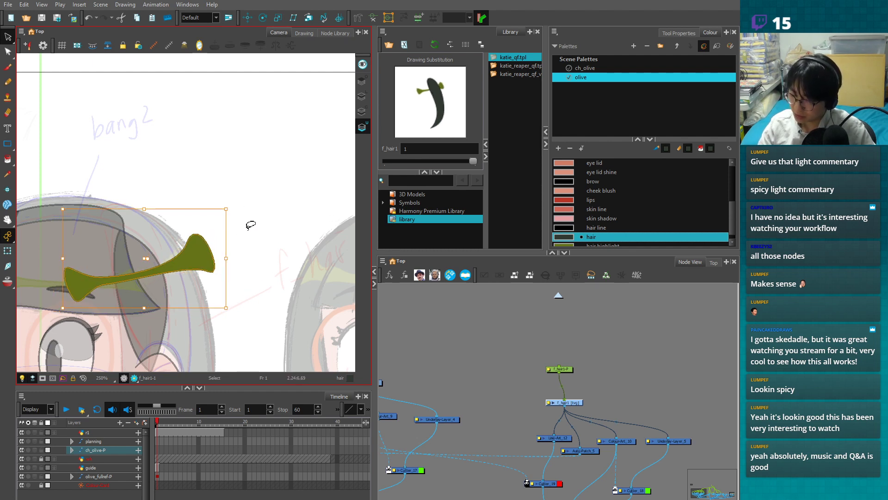
- Inspect f_hair1's overlay art and examine the rendered hair piece against the whole head
{"action": "left_click", "coordinate": [363, 82]}
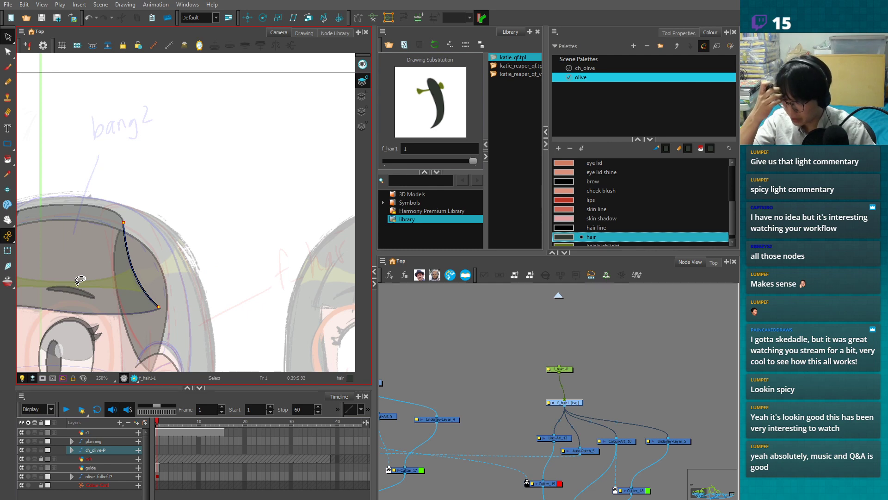
{"action": "key", "text": "shift+t"}
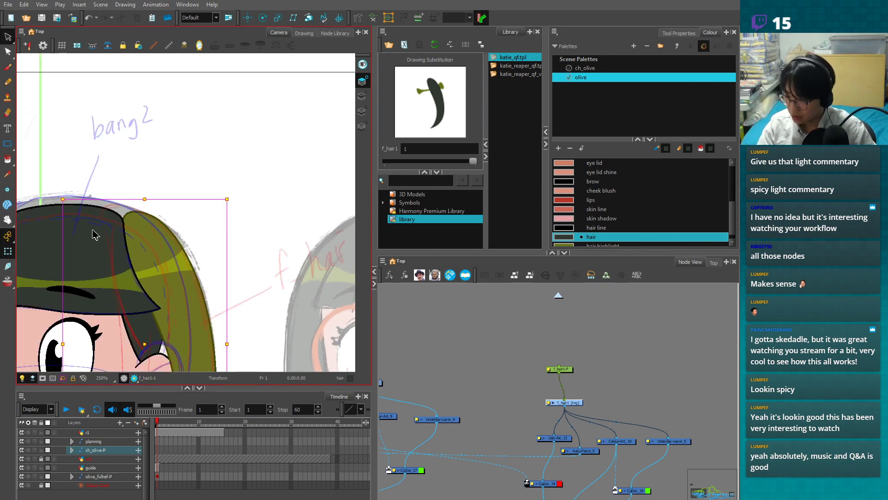
{"action": "left_click", "coordinate": [252, 238]}
{"action": "key", "text": "1"}
{"action": "key", "text": "1"}
{"action": "left_click_drag", "start_coordinate": [241, 303], "coordinate": [273, 228]}
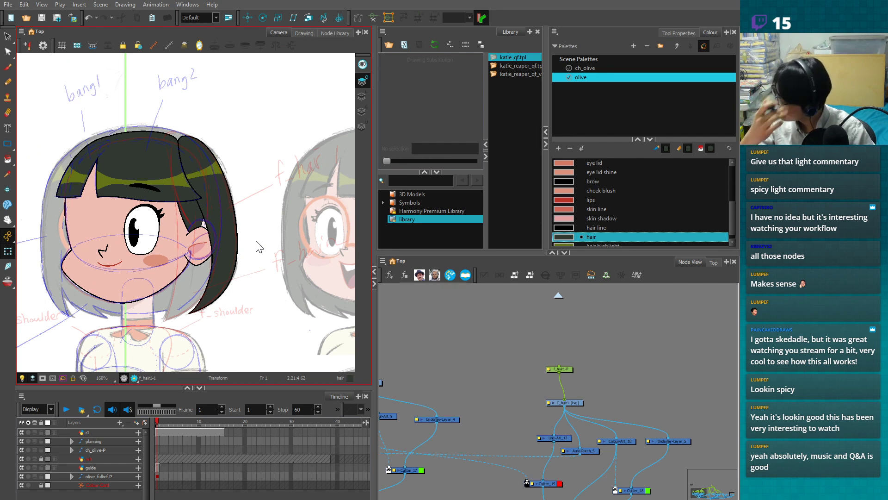
- Replace the line art of the f_hair2 drawing with a copy of the f_hair1 outline
{"action": "left_click", "coordinate": [570, 390]}
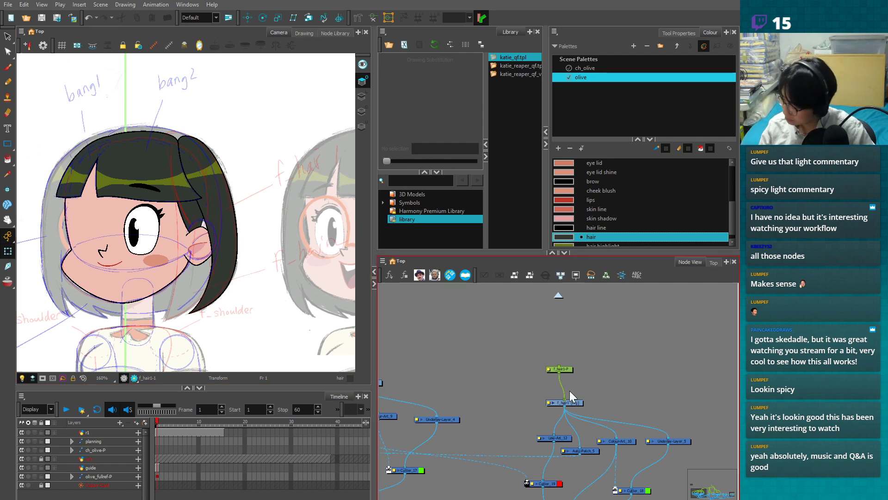
{"action": "key", "text": "1"}
{"action": "key", "text": "1"}
{"action": "key", "text": "1"}
{"action": "left_click", "coordinate": [447, 391]}
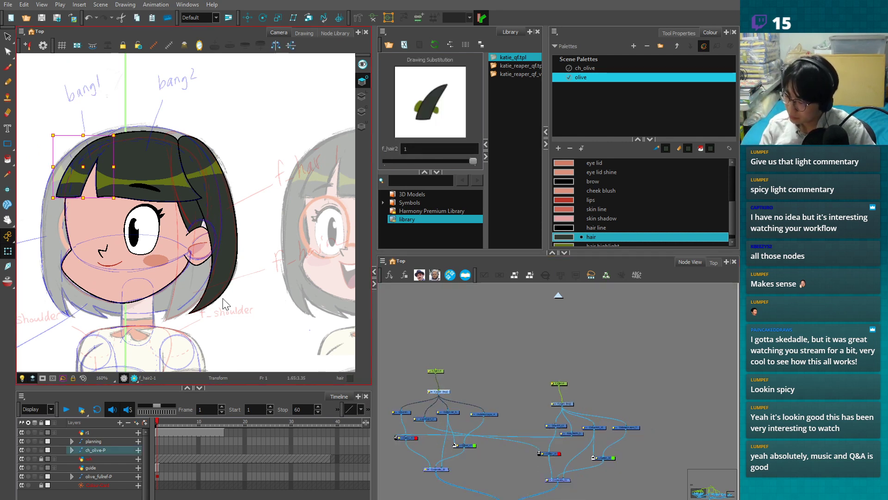
{"action": "left_click", "coordinate": [556, 404]}
{"action": "key", "text": "alt+s"}
{"action": "left_click", "coordinate": [362, 96]}
{"action": "key", "text": "ctrl+a"}
{"action": "left_click", "coordinate": [442, 393]}
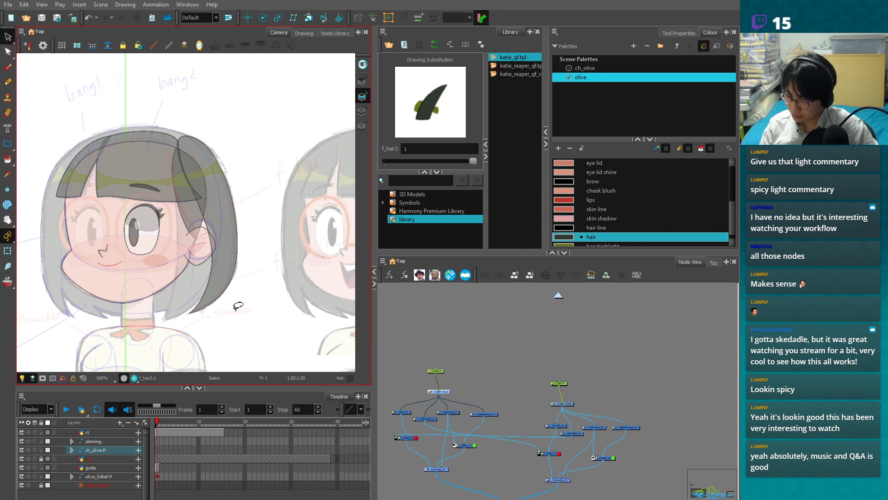
{"action": "key", "text": "ctrl+a"}
{"action": "key", "text": "2"}
- Move the lower tip and inner edge of f_hair2's outline inward toward the face with the Contour Editor
{"action": "key", "text": "alt+q"}
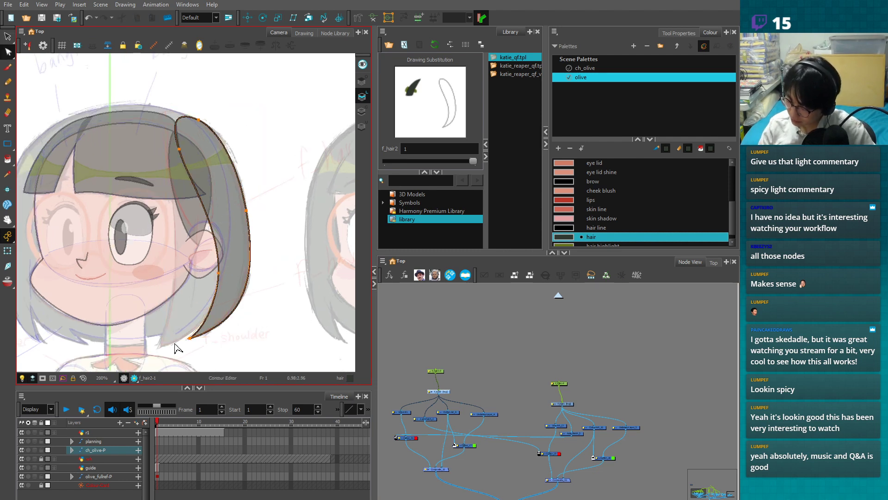
{"action": "left_click_drag", "start_coordinate": [190, 338], "coordinate": [158, 348]}
{"action": "left_click_drag", "start_coordinate": [219, 273], "coordinate": [177, 263]}
{"action": "left_click", "coordinate": [158, 348]}
{"action": "left_click_drag", "start_coordinate": [175, 335], "coordinate": [177, 300]}
- Reshape the top of f_hair2's outline into a wider rounded curve by adjusting its upper inner point and top handles
{"action": "key", "text": "space"}
{"action": "key", "text": "2"}
{"action": "left_click_drag", "start_coordinate": [198, 160], "coordinate": [174, 211]}
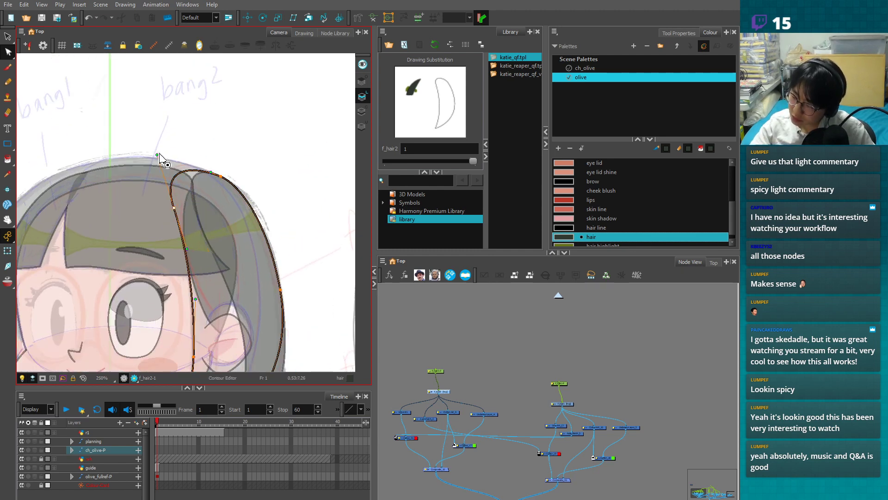
{"action": "left_click_drag", "start_coordinate": [157, 154], "coordinate": [144, 142]}
{"action": "left_click_drag", "start_coordinate": [174, 207], "coordinate": [174, 211]}
{"action": "left_click_drag", "start_coordinate": [146, 147], "coordinate": [170, 177]}
{"action": "left_click_drag", "start_coordinate": [175, 212], "coordinate": [171, 195]}
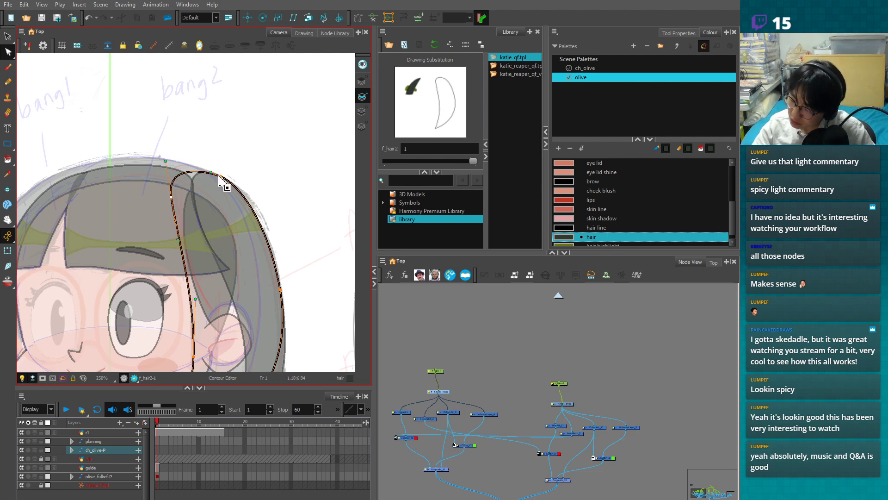
{"action": "left_click_drag", "start_coordinate": [222, 139], "coordinate": [202, 145]}
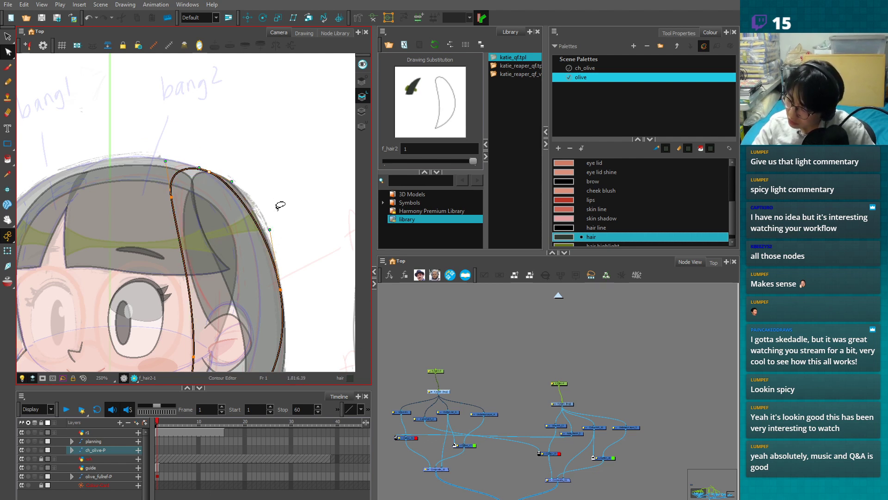
- Refine the crown curve of the f_hair2 outline so its upper outer edge follows the head shape more closely
{"action": "scroll", "coordinate": [281, 208], "scroll_direction": "up", "scroll_amount": 1}
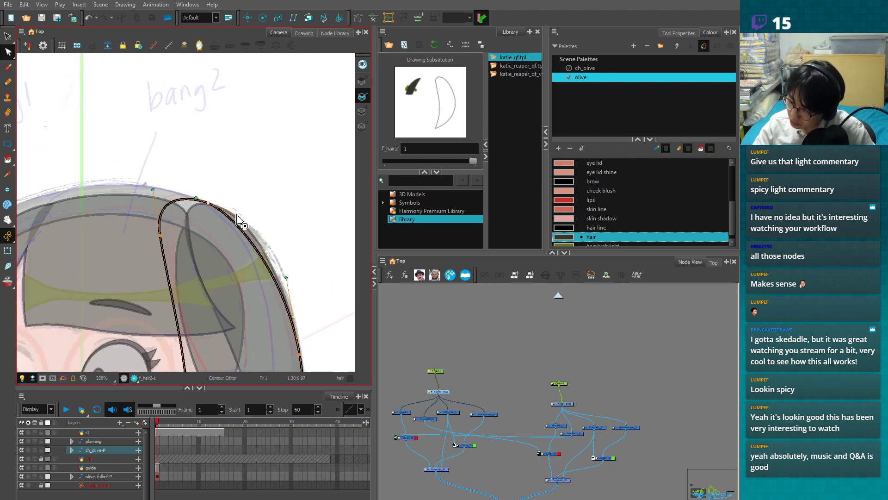
{"action": "left_click_drag", "start_coordinate": [236, 215], "coordinate": [242, 216]}
{"action": "mouse_move", "coordinate": [196, 197]}
{"action": "left_mouse_down"}
{"action": "mouse_move", "coordinate": [177, 190]}
{"action": "mouse_move", "coordinate": [201, 200]}
{"action": "left_mouse_up"}
{"action": "left_click_drag", "start_coordinate": [160, 235], "coordinate": [155, 235]}
{"action": "left_click", "coordinate": [270, 232]}
{"action": "left_click_drag", "start_coordinate": [236, 215], "coordinate": [238, 211]}
{"action": "scroll", "coordinate": [287, 216], "scroll_direction": "down", "scroll_amount": 2}
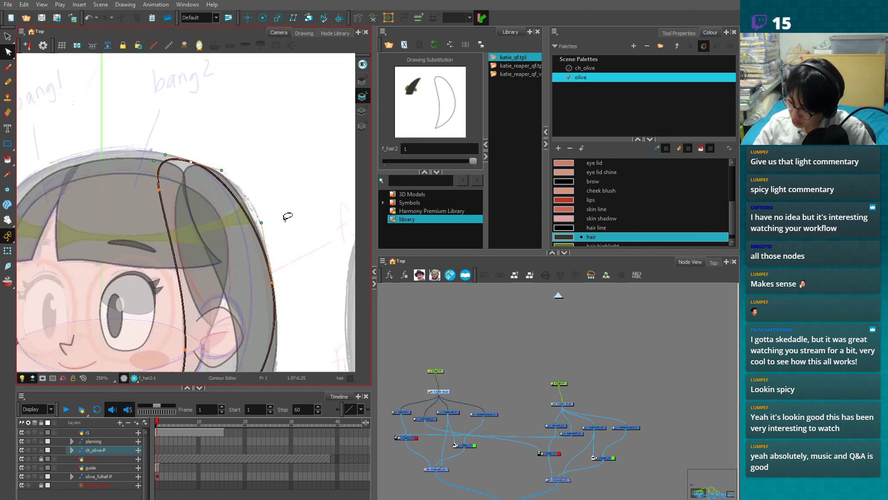
{"action": "scroll", "coordinate": [286, 225], "scroll_direction": "down", "scroll_amount": 2}
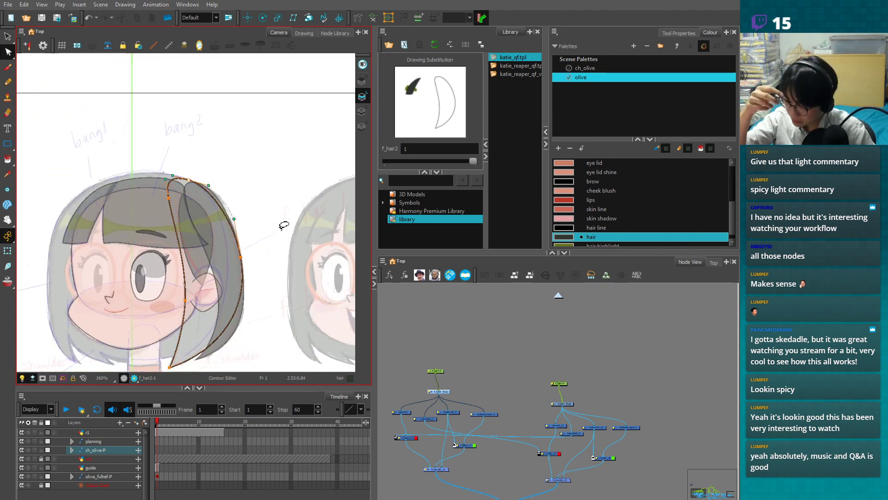
- Pull the middle of f_hair2's outer edge slightly inward and adjust its curve
{"action": "left_click", "coordinate": [241, 258]}
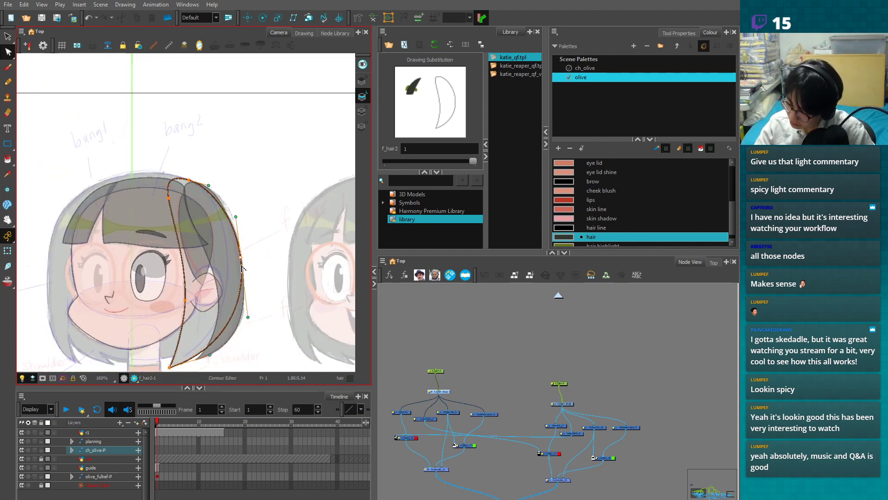
{"action": "left_click_drag", "start_coordinate": [240, 257], "coordinate": [231, 257]}
{"action": "left_click_drag", "start_coordinate": [230, 218], "coordinate": [250, 234]}
{"action": "scroll", "coordinate": [250, 234], "scroll_direction": "up", "scroll_amount": 2}
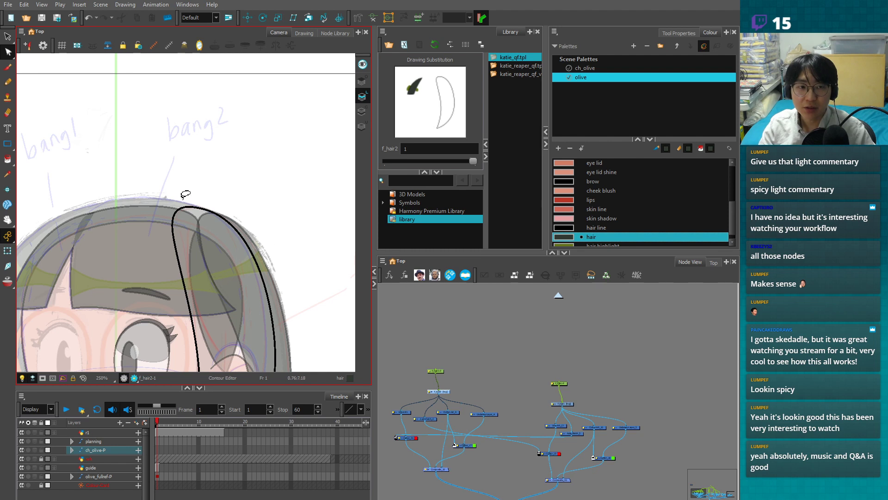
- Sketch rough ellipses around the skull over the hair with the Brush and undo them
{"action": "key", "text": "2"}
{"action": "key", "text": "2"}
{"action": "key", "text": "alt+b"}
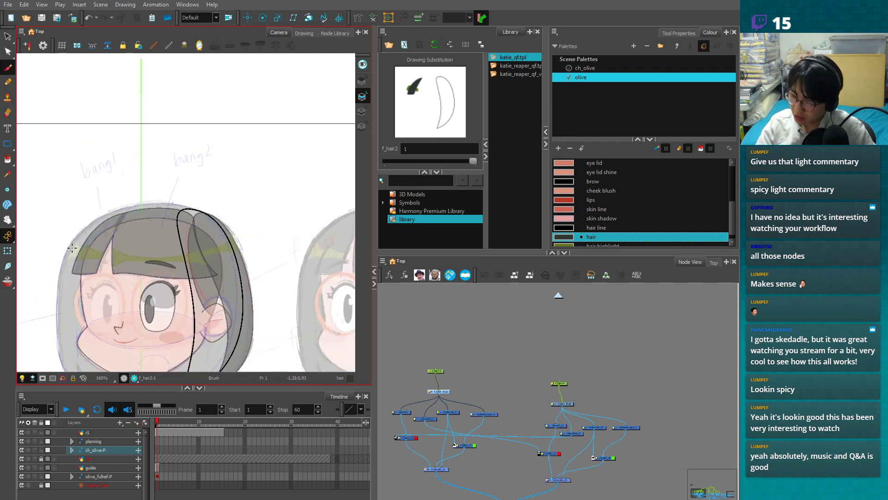
{"action": "left_click_drag", "start_coordinate": [71, 248], "coordinate": [243, 240]}
{"action": "key", "text": "ctrl+z"}
{"action": "left_click_drag", "start_coordinate": [74, 228], "coordinate": [243, 247]}
{"action": "key", "text": "ctrl+z"}
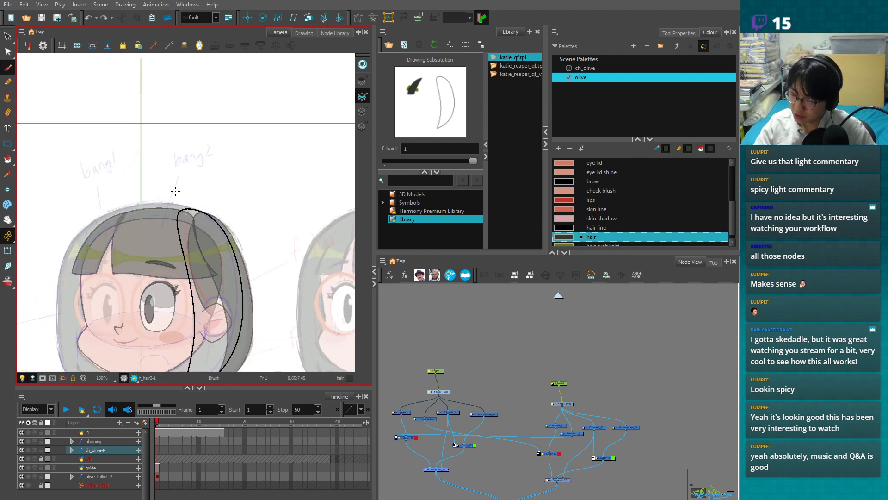
{"action": "key", "text": "ctrl+z"}
{"action": "scroll", "coordinate": [213, 234], "scroll_direction": "down", "scroll_amount": 2}
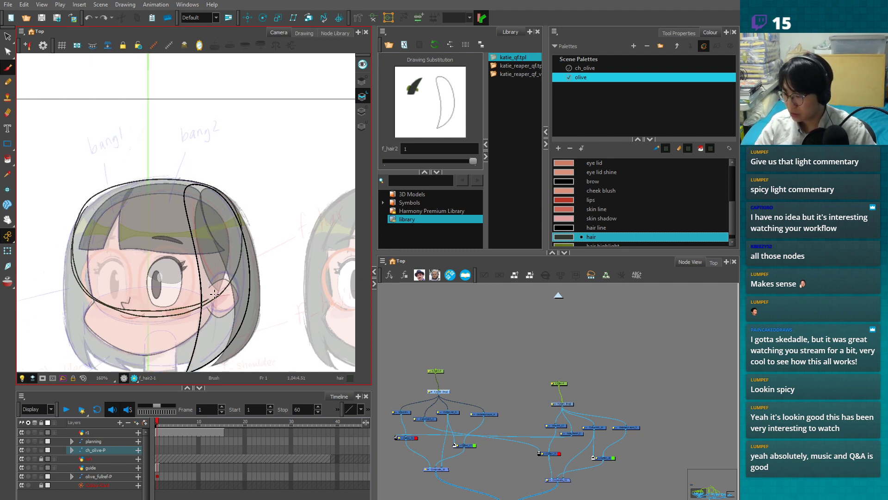
{"action": "left_click_drag", "start_coordinate": [100, 196], "coordinate": [69, 269]}
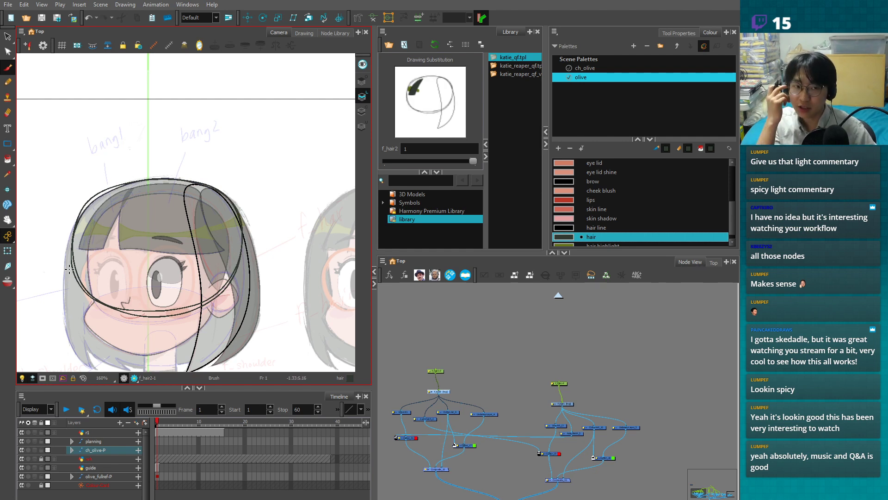
{"action": "key", "text": "ctrl+z"}
- Try adjusting the top contour points of the f_hair2 and f_hair1 outlines with the Contour Editor
{"action": "key", "text": "2"}
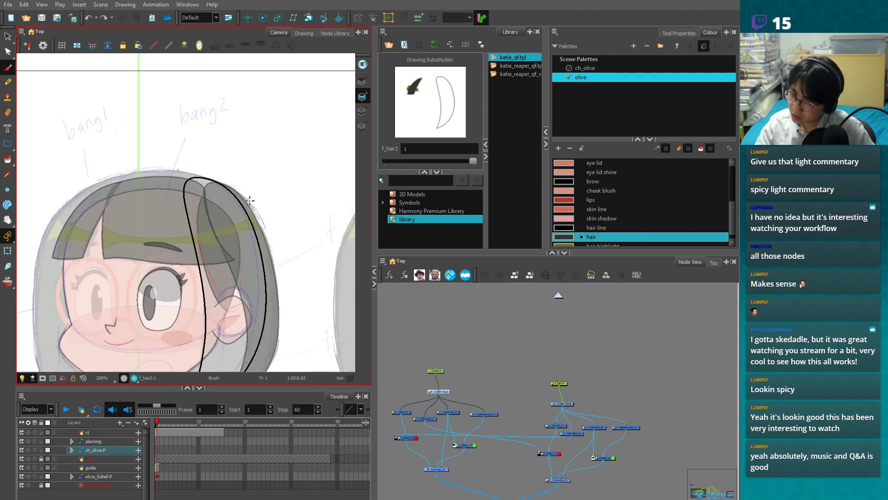
{"action": "key", "text": "alt+q"}
{"action": "left_click_drag", "start_coordinate": [261, 140], "coordinate": [172, 217]}
{"action": "key", "text": "2"}
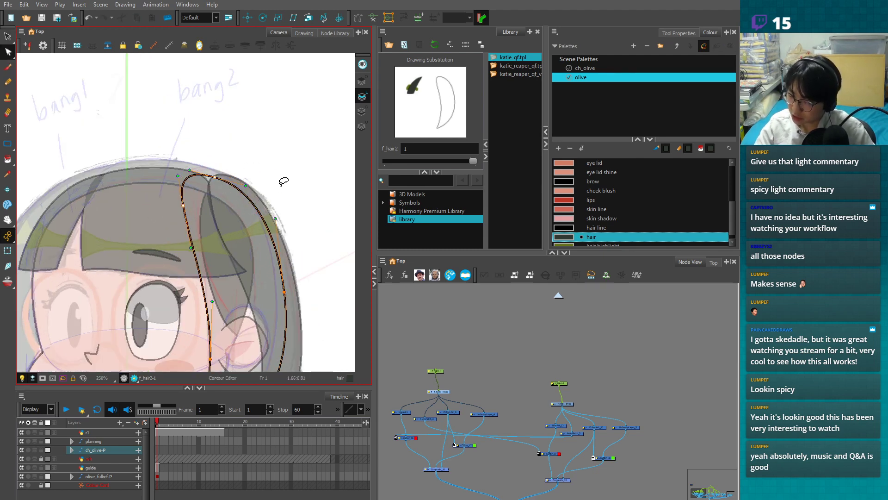
{"action": "left_click", "coordinate": [562, 404]}
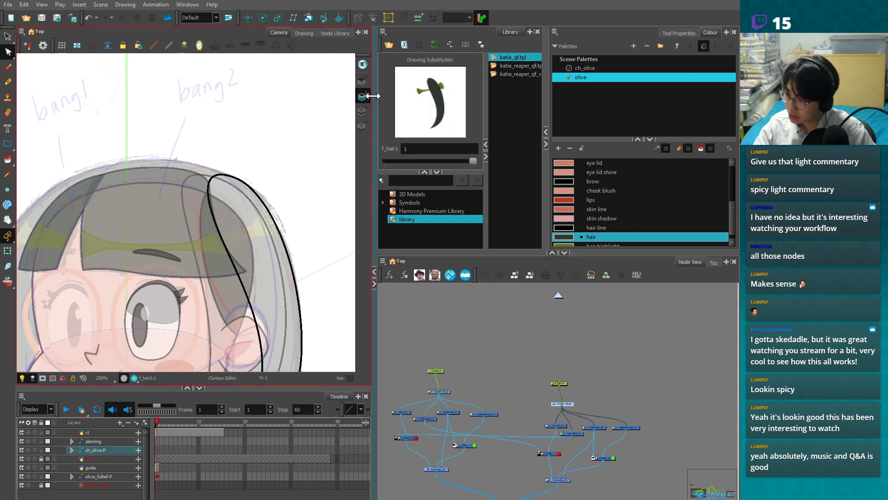
{"action": "left_click_drag", "start_coordinate": [254, 139], "coordinate": [239, 187]}
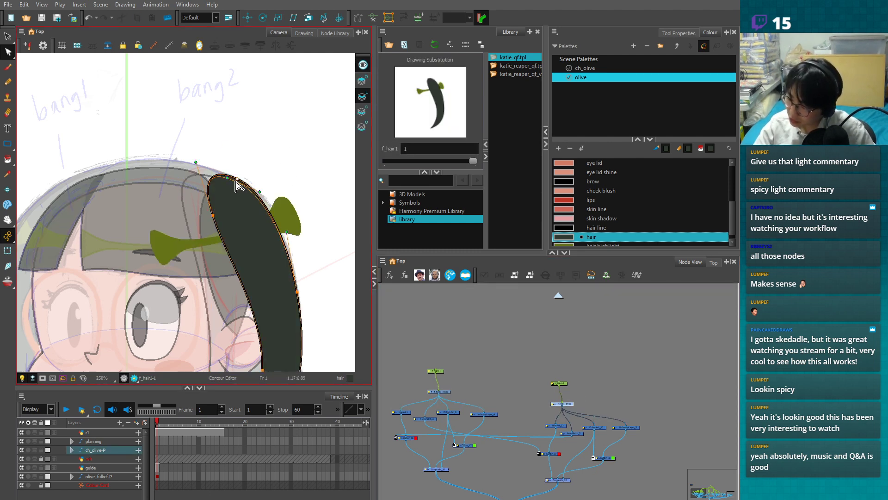
{"action": "key", "text": "ctrl+z"}
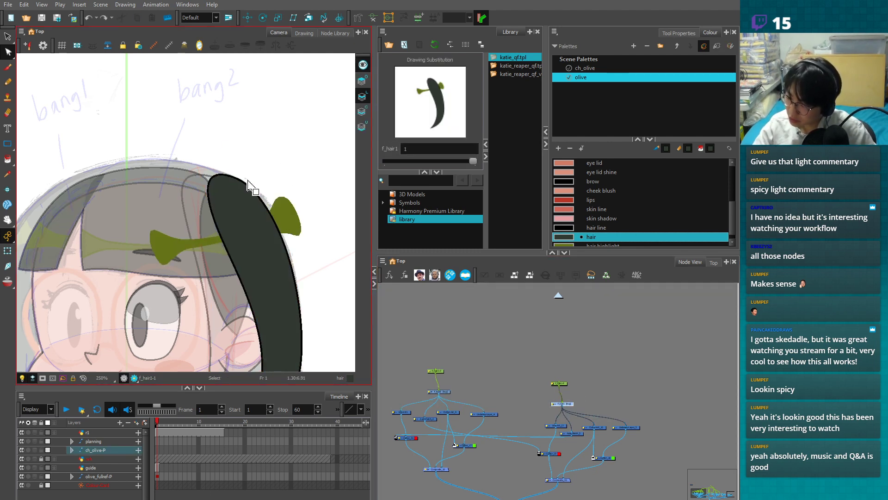
- Set drawing edits to affect line and colour art together and nudge the top contour point of f_hair1
{"action": "key", "text": "alt+s"}
{"action": "left_click", "coordinate": [682, 33]}
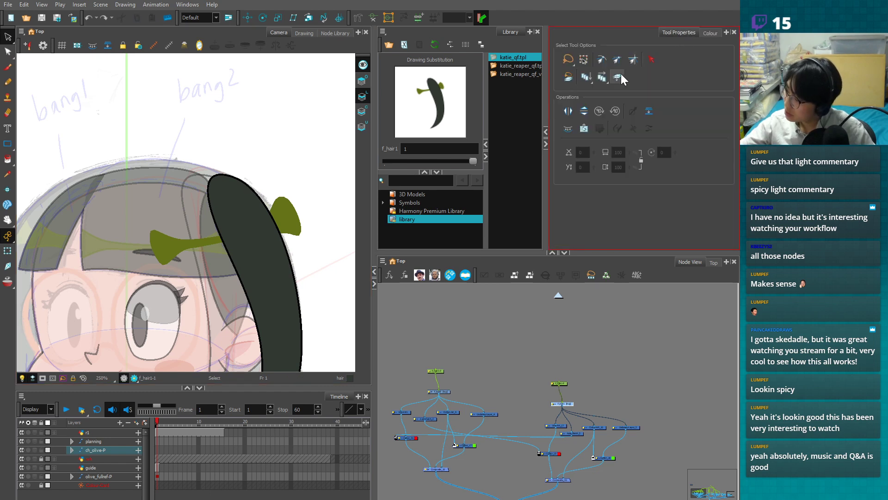
{"action": "key", "text": "alt+q"}
{"action": "left_click_drag", "start_coordinate": [238, 183], "coordinate": [239, 185]}
{"action": "key", "text": "shift+t"}
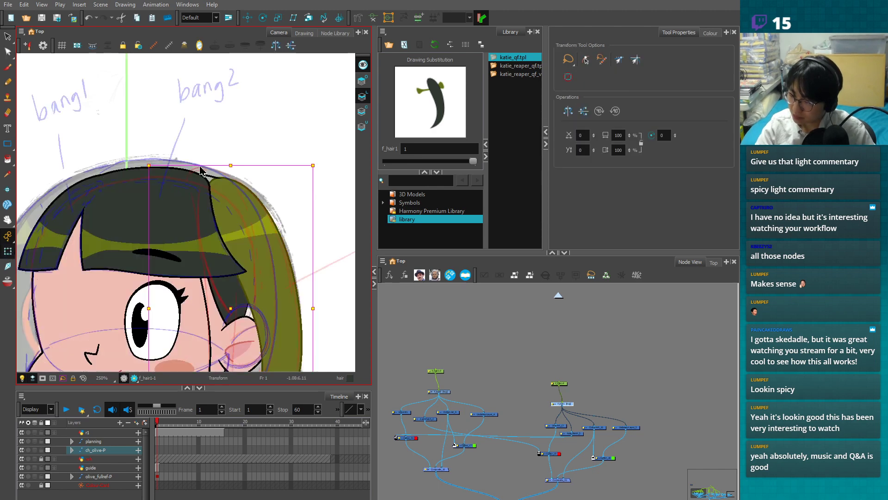
- Examine how the f_hair2 outline sits against the rendered head and where the hair pieces meet at the crown
{"action": "left_click", "coordinate": [212, 180]}
{"action": "key", "text": "2"}
{"action": "key", "text": "2"}
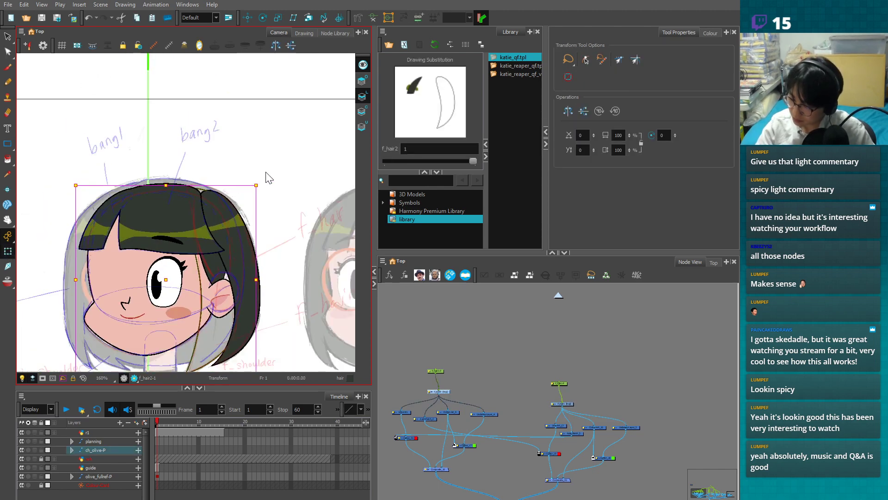
{"action": "key", "text": "1"}
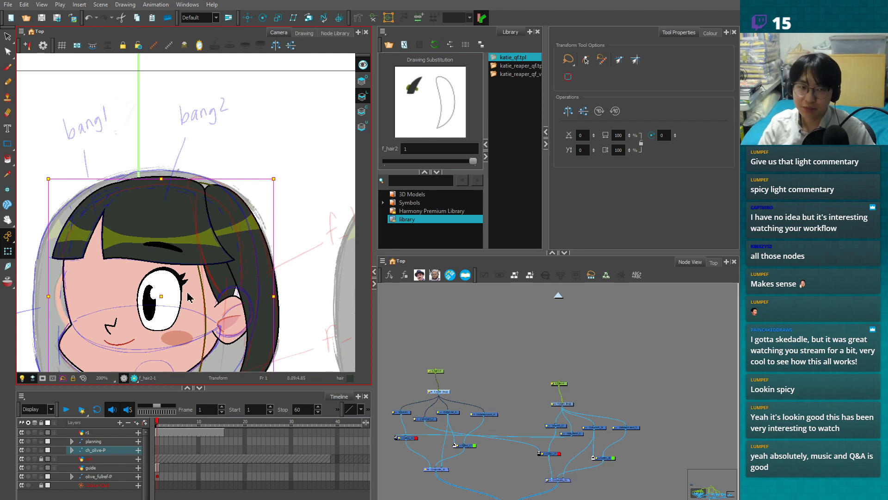
{"action": "left_click", "coordinate": [289, 149]}
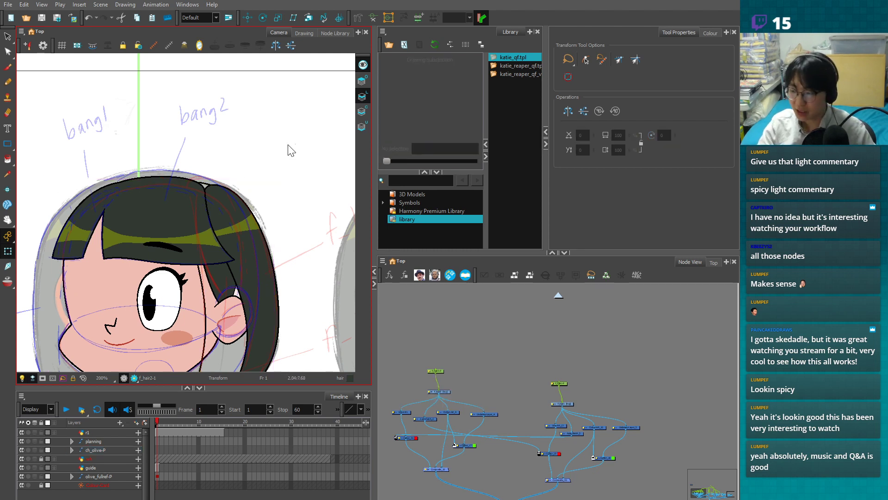
{"action": "key", "text": "2"}
{"action": "key", "text": "2"}
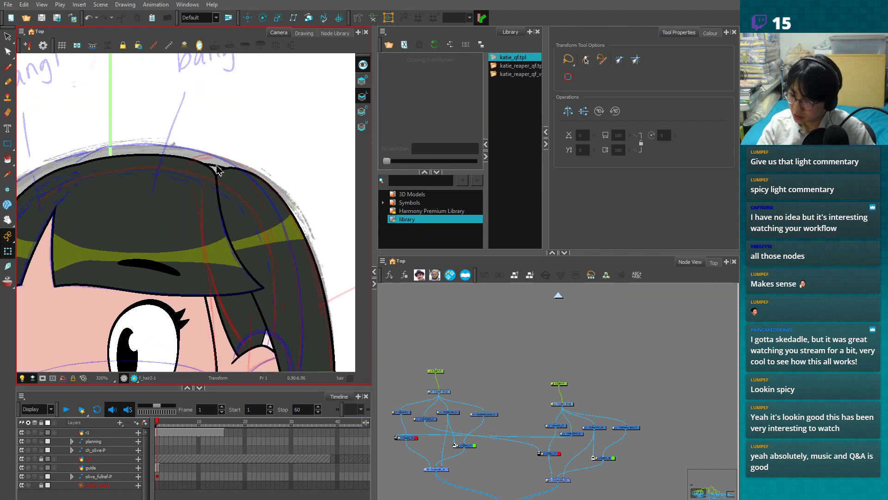
- Reselect the f_hair2 drawing and inspect the contour points along its inner edge and lower tip
{"action": "left_click", "coordinate": [218, 167]}
{"action": "key", "text": "alt+s"}
{"action": "key", "text": "1"}
{"action": "key", "text": "1"}
{"action": "scroll", "coordinate": [294, 181], "scroll_direction": "down", "scroll_amount": 2}
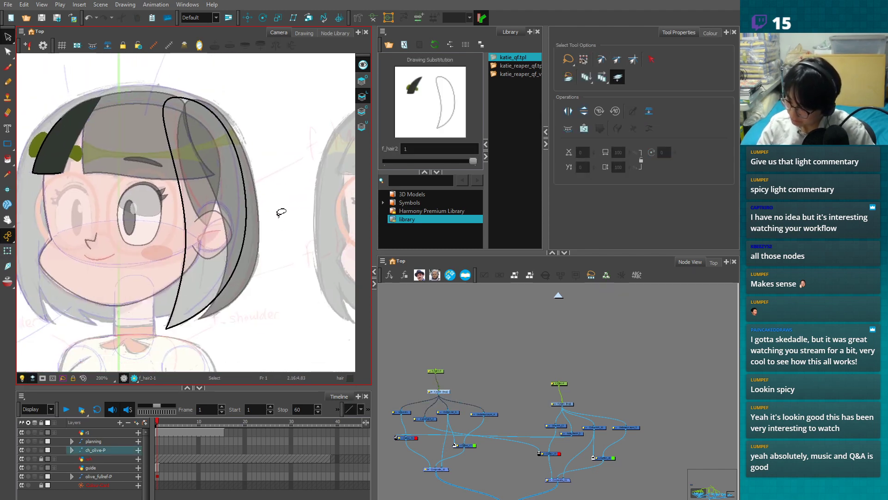
{"action": "key", "text": "alt+q"}
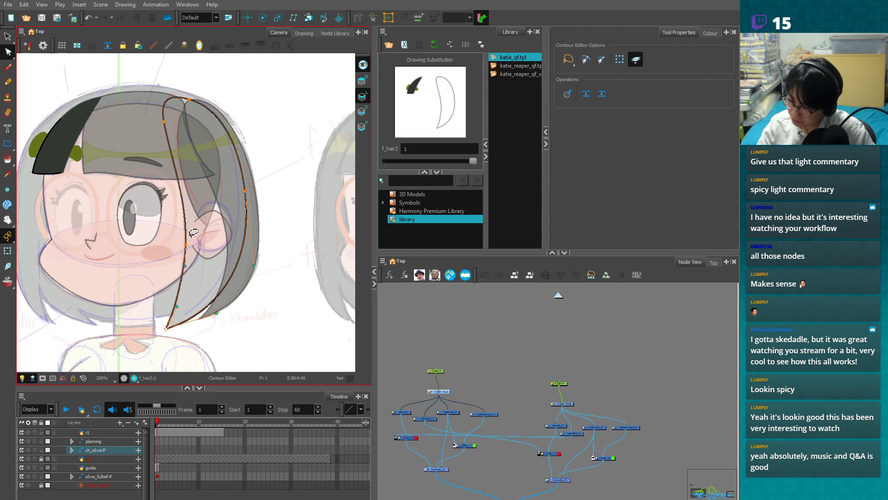
{"action": "left_click", "coordinate": [297, 213]}
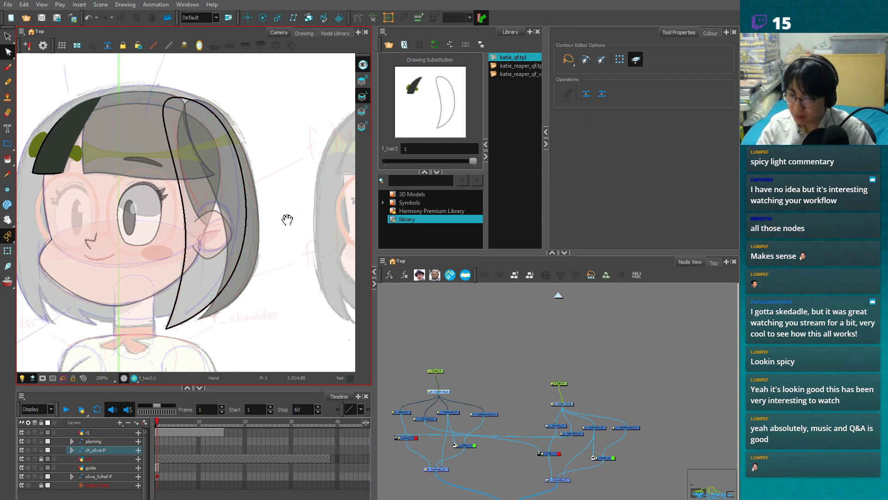
{"action": "left_click_drag", "start_coordinate": [286, 217], "coordinate": [282, 232]}
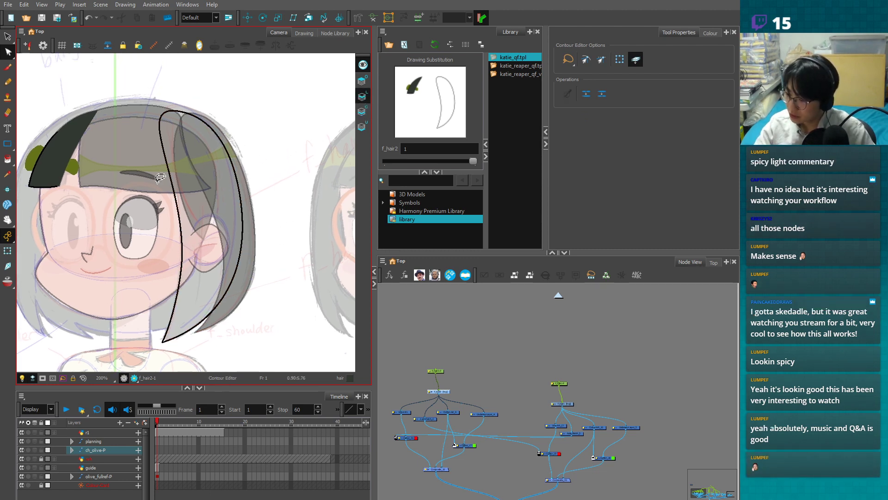
- Fill the f_hair2 shape with the hair colour and move it to the colour art layer, replacing the old bang fill
{"action": "left_click", "coordinate": [228, 216]}
{"action": "left_click", "coordinate": [363, 64]}
{"action": "key", "text": "alt+s"}
{"action": "left_click", "coordinate": [239, 198]}
{"action": "key", "text": "ctrl+x"}
{"action": "left_click", "coordinate": [362, 111]}
{"action": "key", "text": "ctrl+a"}
{"action": "key", "text": "Delete"}
{"action": "key", "text": "ctrl+v"}
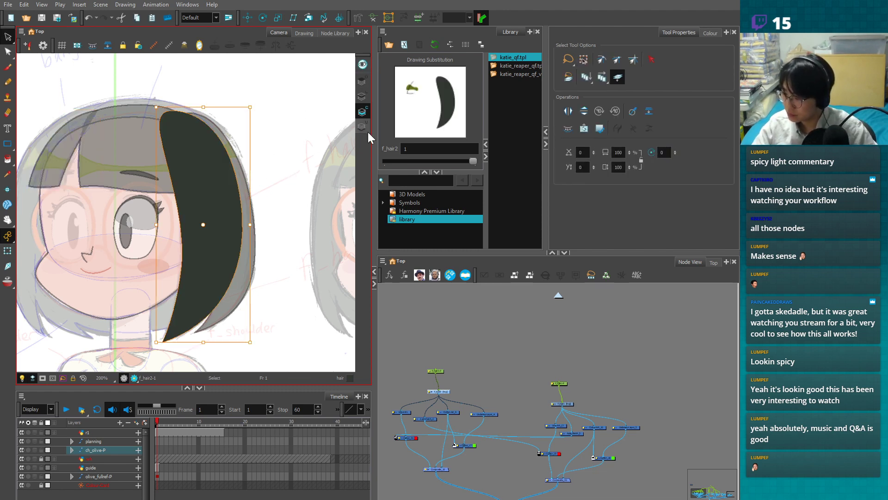
- Delete the leftover bang highlight from f_hair2's underlay layer and the leftover bang lines from its overlay layer
{"action": "left_click", "coordinate": [362, 126]}
{"action": "mouse_move", "coordinate": [86, 144]}
{"action": "left_mouse_down"}
{"action": "mouse_move", "coordinate": [82, 183]}
{"action": "mouse_move", "coordinate": [88, 160]}
{"action": "left_mouse_up"}
{"action": "left_click_drag", "start_coordinate": [71, 165], "coordinate": [270, 139]}
{"action": "left_click", "coordinate": [270, 138]}
{"action": "left_click", "coordinate": [362, 81]}
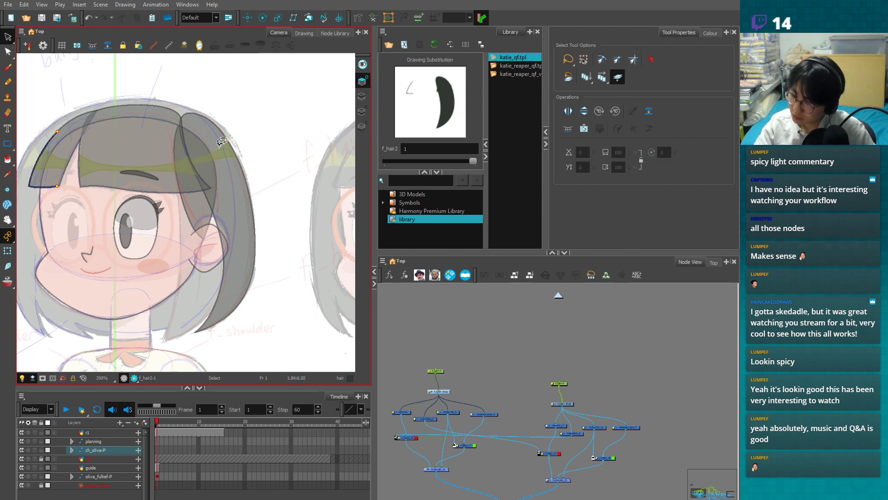
{"action": "key", "text": "shift+t"}
{"action": "left_click", "coordinate": [285, 256]}
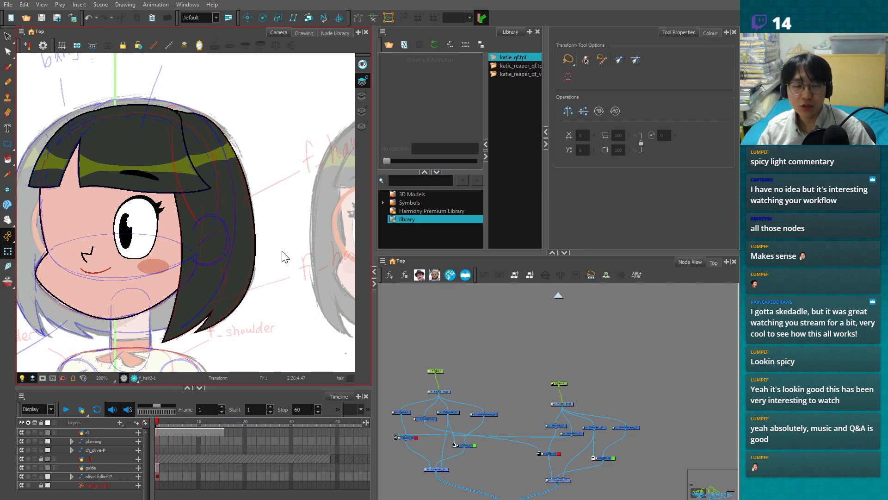
- Try moving and rotating the f_hair2 piece on the head, undoing each transformation
{"action": "left_click", "coordinate": [216, 255]}
{"action": "left_click_drag", "start_coordinate": [217, 268], "coordinate": [237, 254]}
{"action": "key", "text": "ctrl+z"}
{"action": "left_click_drag", "start_coordinate": [233, 342], "coordinate": [262, 332]}
{"action": "key", "text": "ctrl+z"}
- Examine the filled f_hair2 piece against the whole character and close up beside the face
{"action": "key", "text": "1"}
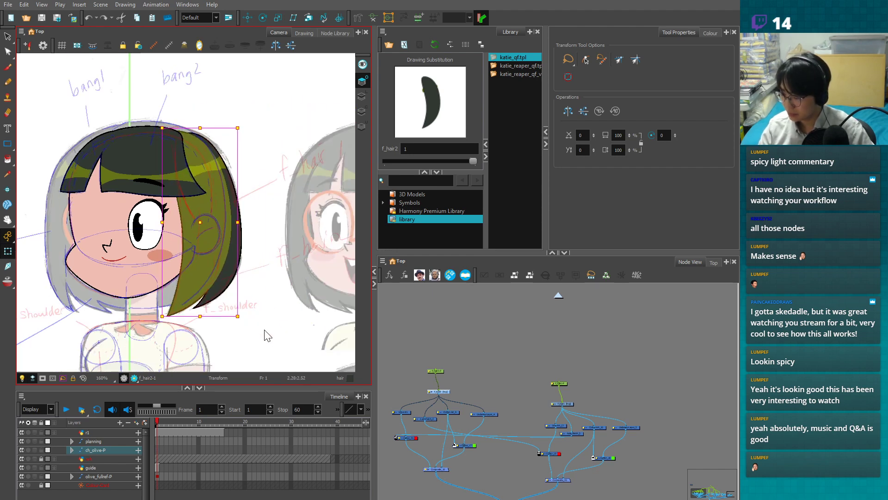
{"action": "key", "text": "1"}
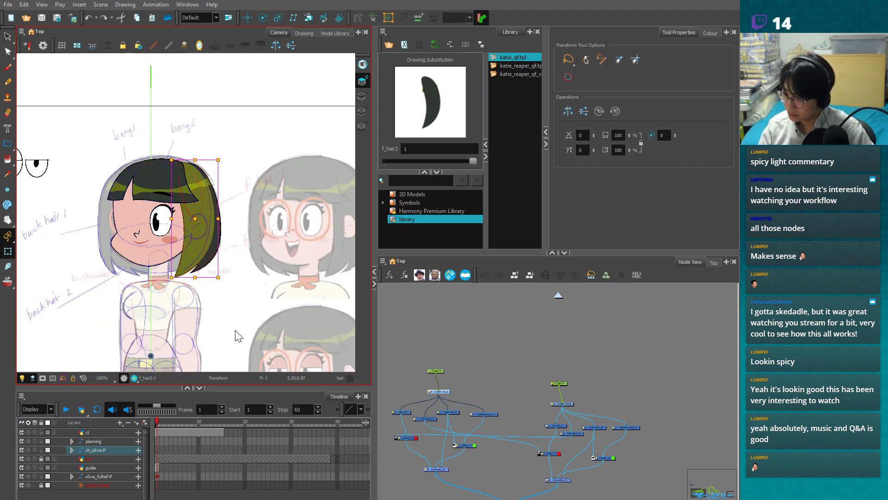
{"action": "left_click", "coordinate": [238, 333]}
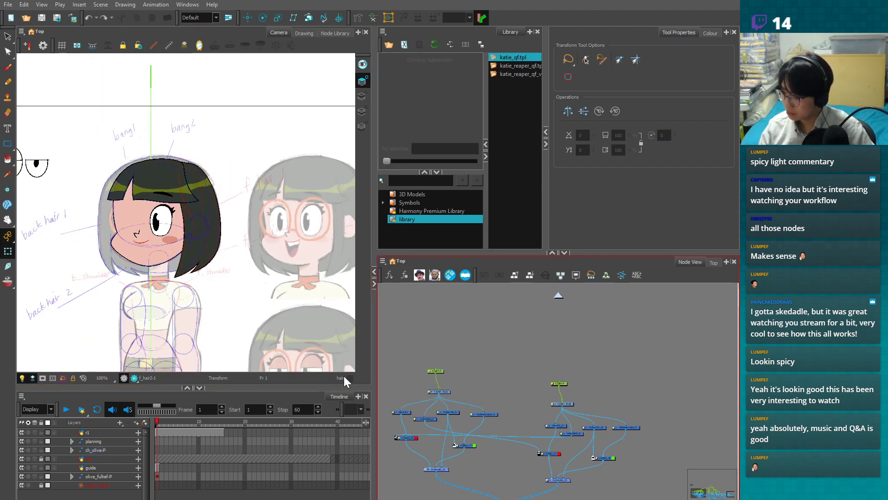
{"action": "key", "text": "2"}
{"action": "left_click_drag", "start_coordinate": [210, 254], "coordinate": [217, 221]}
{"action": "key", "text": "2"}
{"action": "key", "text": "2"}
{"action": "key", "text": "2"}
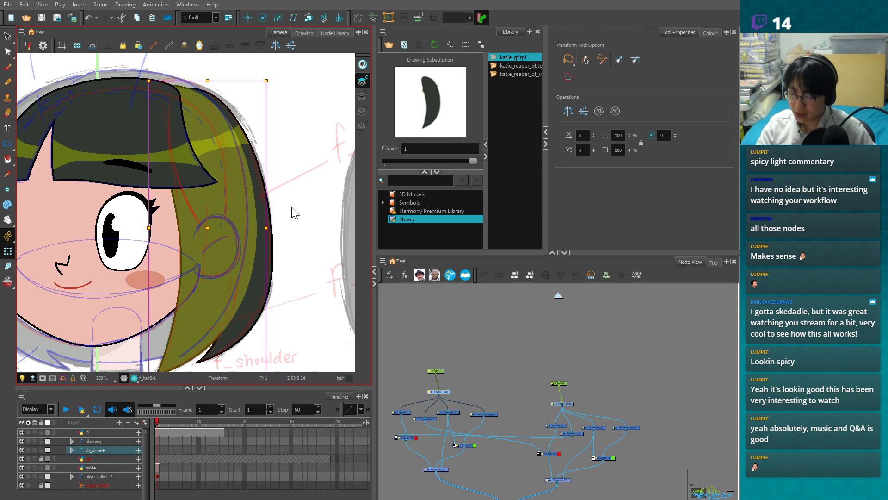
- Deselect the f_hair2 piece and compare the assembled hair with the sketch from a distance and close up
{"action": "scroll", "coordinate": [293, 213], "scroll_direction": "down", "scroll_amount": 4}
{"action": "left_click", "coordinate": [263, 17]}
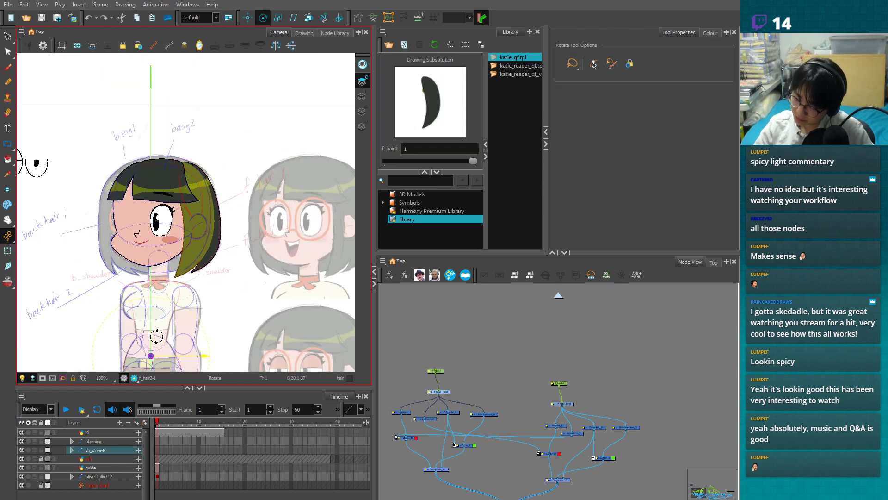
{"action": "key", "text": "shift+t"}
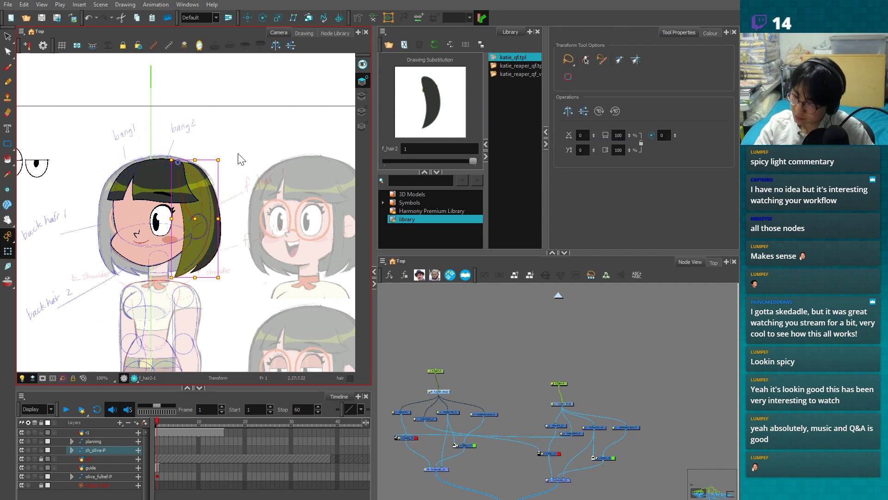
{"action": "left_click", "coordinate": [239, 156]}
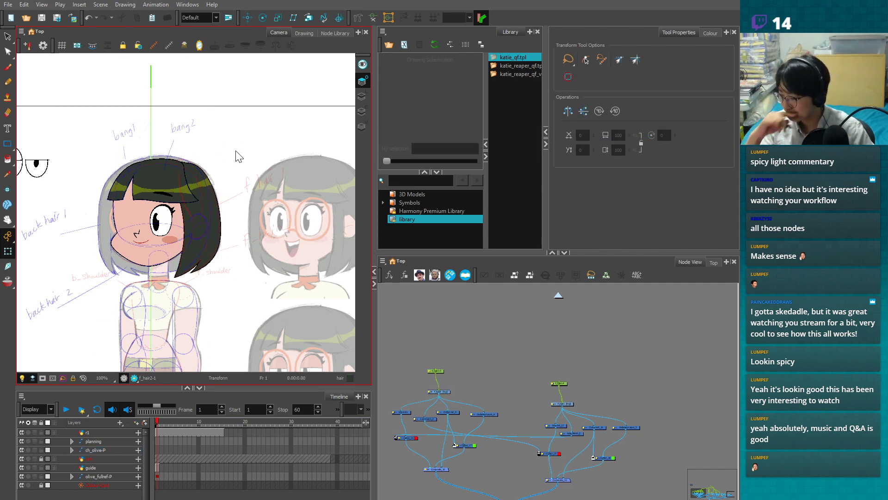
{"action": "scroll", "coordinate": [238, 156], "scroll_direction": "up", "scroll_amount": 3}
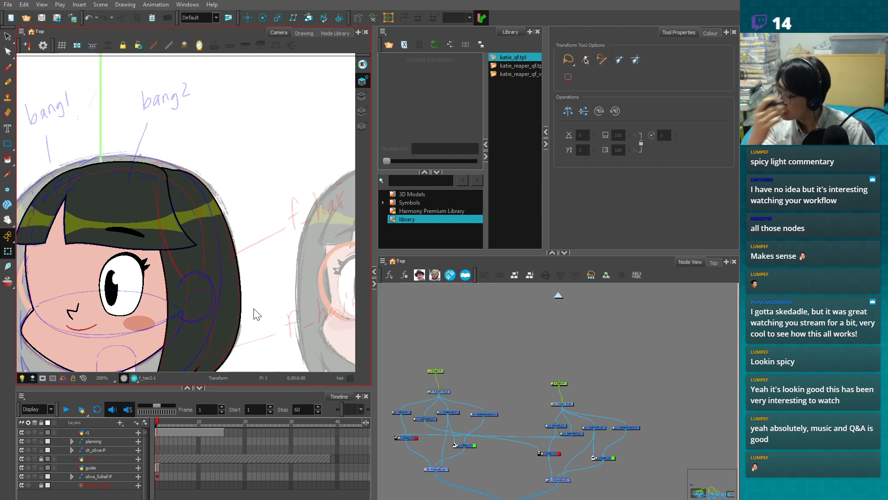
{"action": "scroll", "coordinate": [248, 199], "scroll_direction": "down", "scroll_amount": 3}
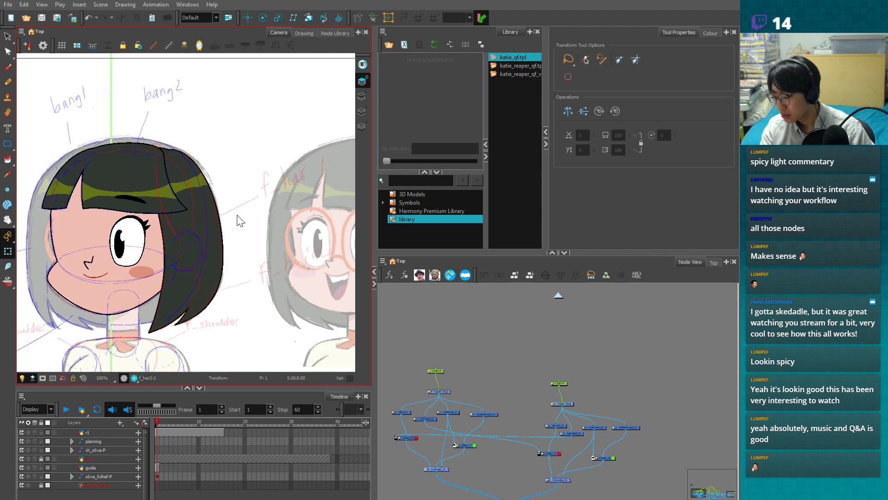
- Examine the head in render preview, inspecting the highlight at the side hair's outer edge and the f_hair2 and bang1 pieces
{"action": "left_click", "coordinate": [134, 378]}
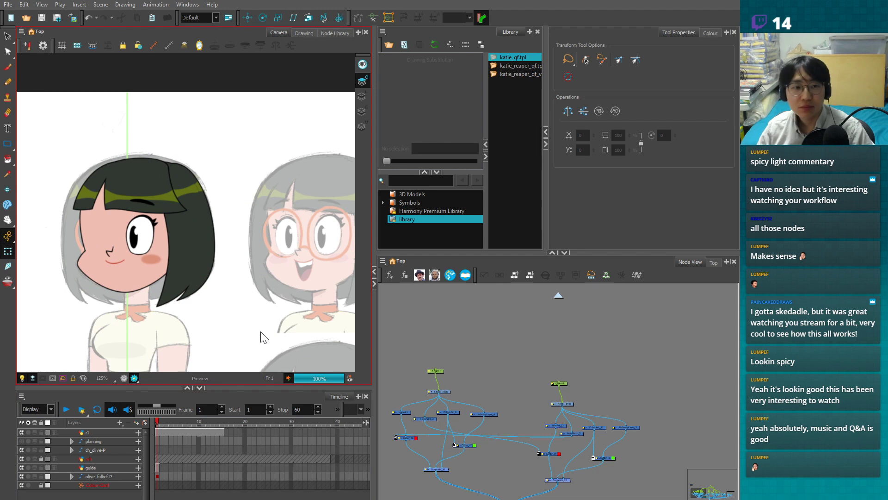
{"action": "scroll", "coordinate": [254, 319], "scroll_direction": "up", "scroll_amount": 4}
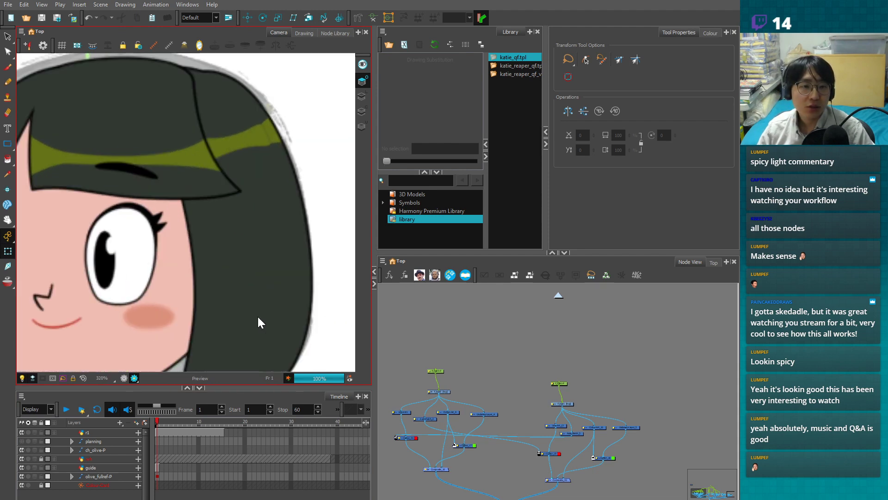
{"action": "scroll", "coordinate": [257, 315], "scroll_direction": "up", "scroll_amount": 3}
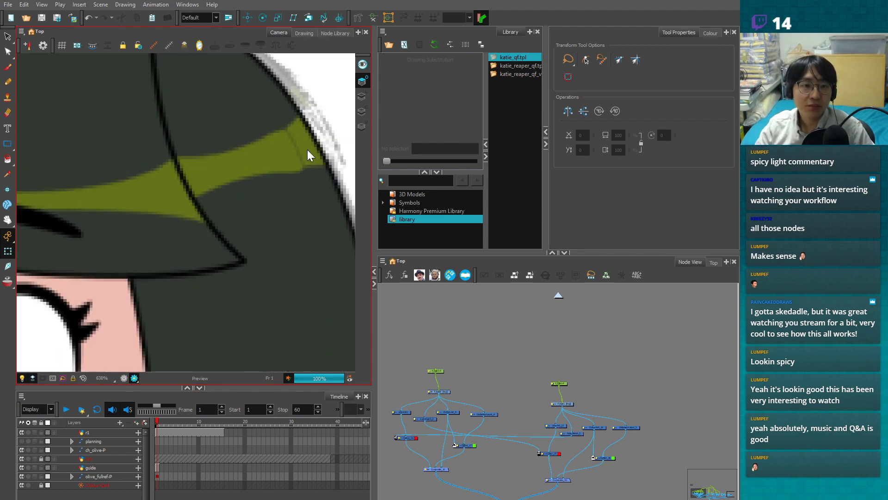
{"action": "scroll", "coordinate": [307, 140], "scroll_direction": "down", "scroll_amount": 4}
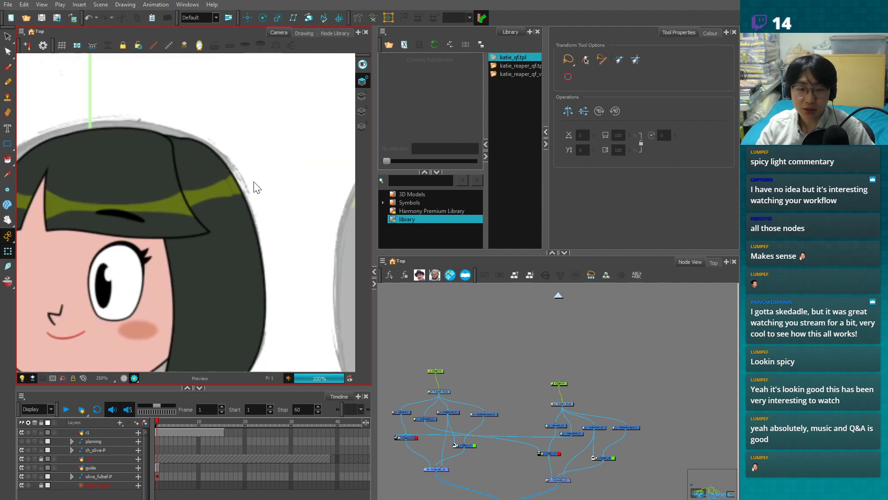
{"action": "left_click", "coordinate": [225, 188]}
{"action": "left_click", "coordinate": [277, 194]}
{"action": "left_click", "coordinate": [226, 197]}
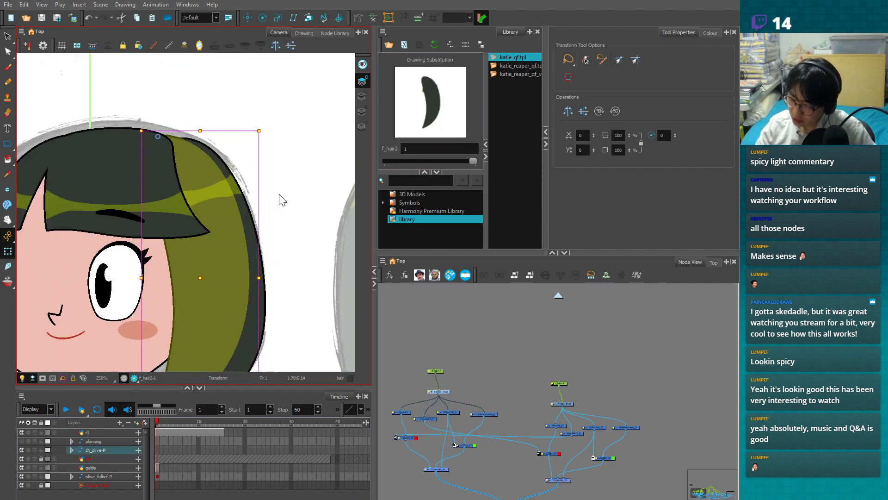
{"action": "left_click", "coordinate": [176, 216]}
{"action": "left_click", "coordinate": [290, 222]}
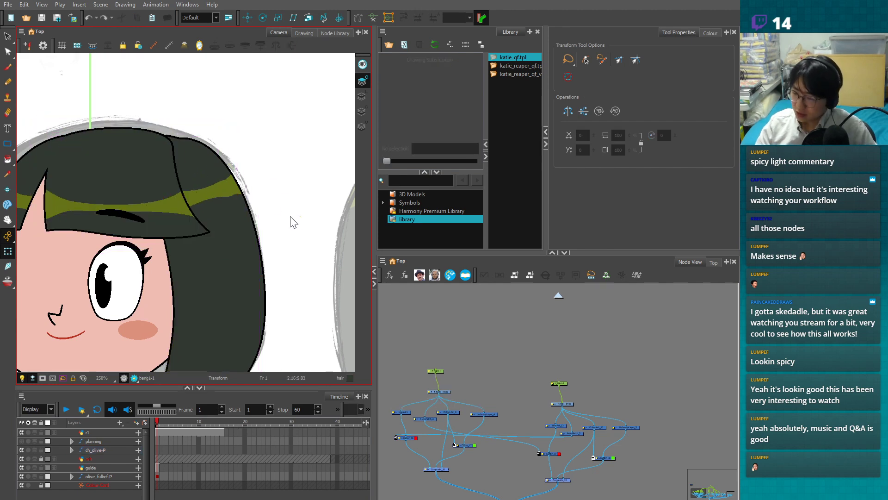
{"action": "scroll", "coordinate": [291, 219], "scroll_direction": "down", "scroll_amount": 2}
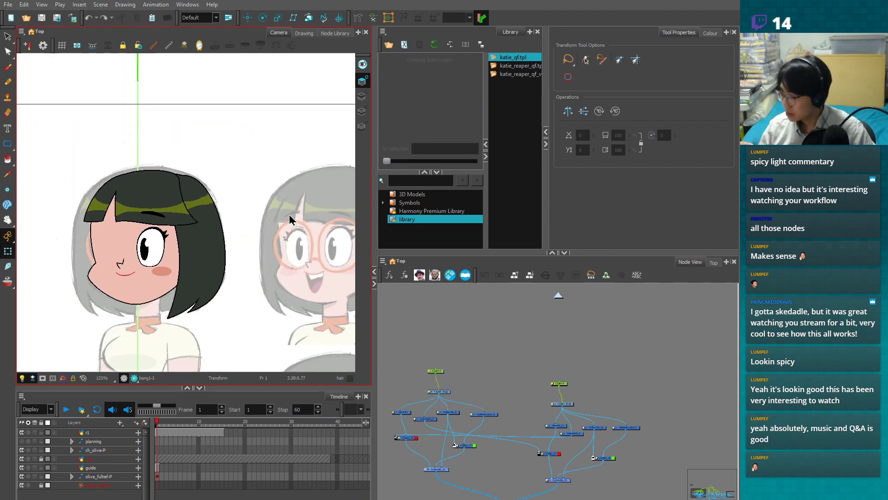
- Nudge the two green peg nodes so each sits neatly above its side hair node group
{"action": "left_click_drag", "start_coordinate": [568, 409], "coordinate": [576, 405]}
{"action": "left_click", "coordinate": [601, 397]}
{"action": "scroll", "coordinate": [609, 393], "scroll_direction": "down", "scroll_amount": 2}
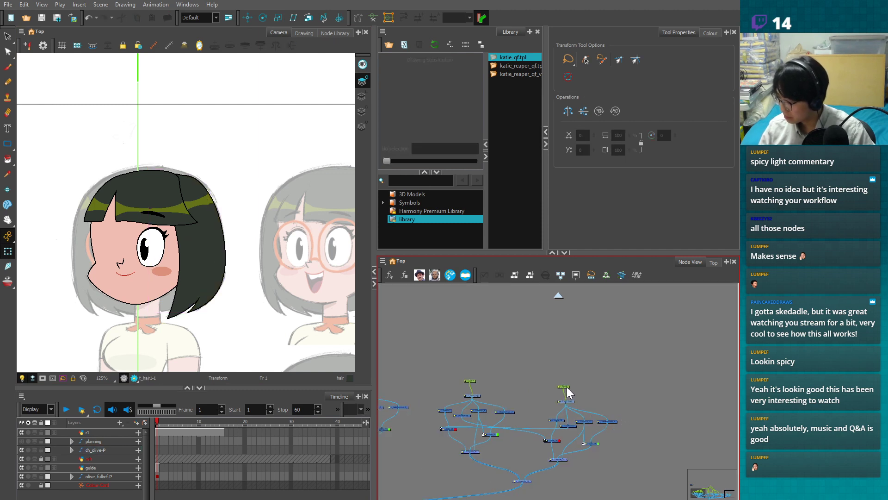
{"action": "left_click_drag", "start_coordinate": [472, 381], "coordinate": [475, 380]}
{"action": "left_click", "coordinate": [492, 382]}
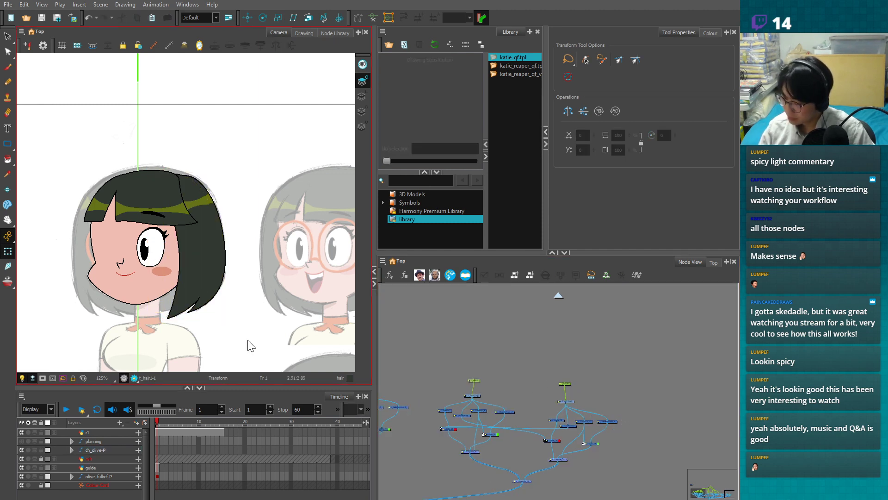
- Examine how the bang1 piece overlaps the side hair, viewing the head near and far without the planning sketch
{"action": "left_click", "coordinate": [180, 213]}
{"action": "scroll", "coordinate": [182, 211], "scroll_direction": "up", "scroll_amount": 3}
{"action": "scroll", "coordinate": [203, 213], "scroll_direction": "down", "scroll_amount": 3}
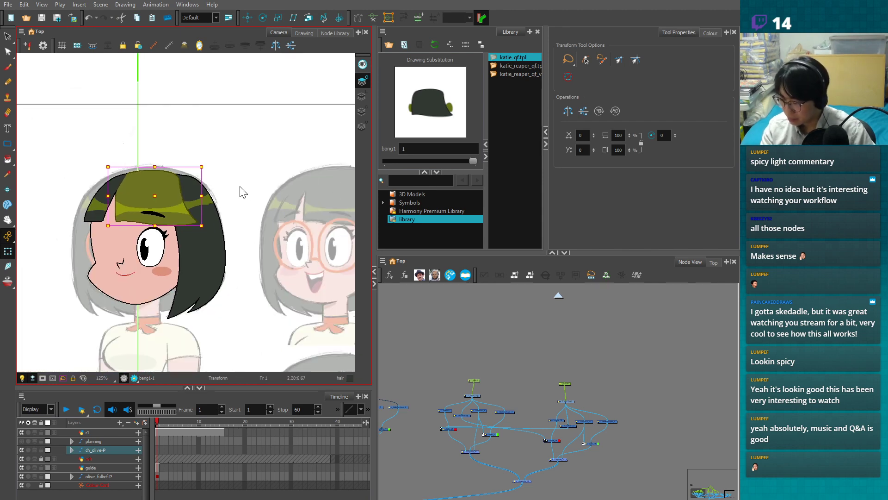
{"action": "left_click", "coordinate": [240, 192]}
{"action": "scroll", "coordinate": [30, 188], "scroll_direction": "down", "scroll_amount": 2}
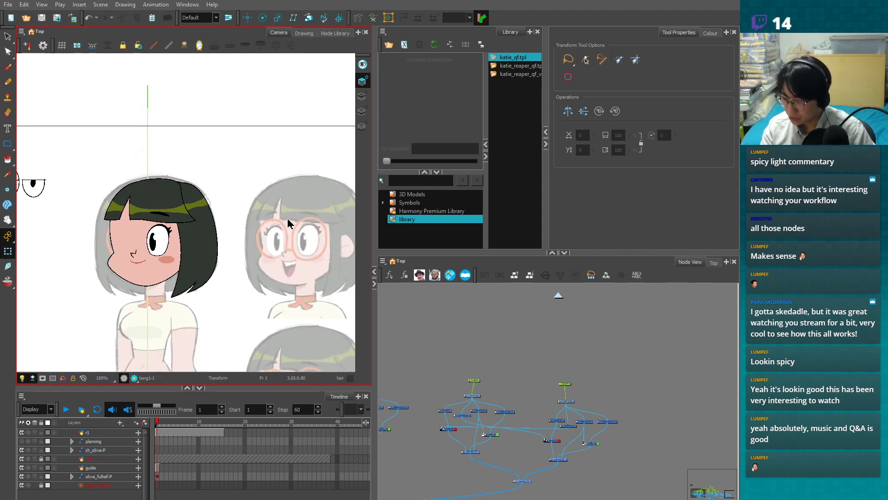
{"action": "scroll", "coordinate": [169, 226], "scroll_direction": "up", "scroll_amount": 4}
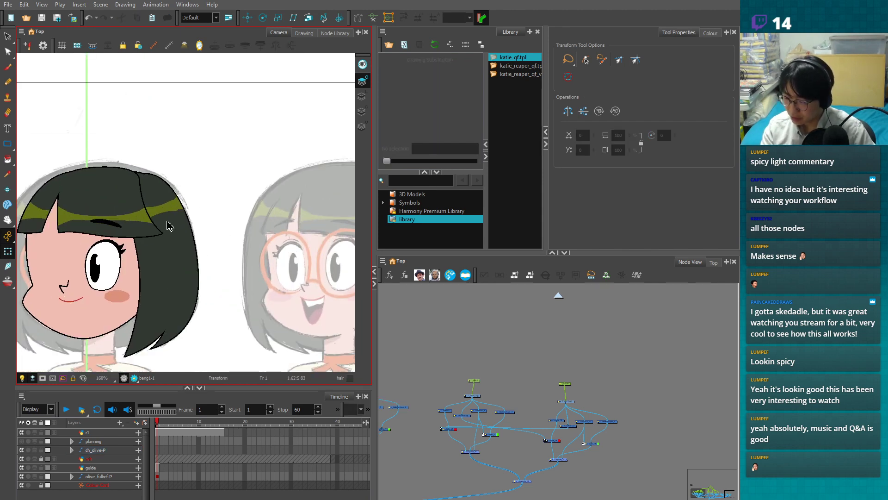
{"action": "scroll", "coordinate": [169, 226], "scroll_direction": "down", "scroll_amount": 2}
{"action": "left_click_drag", "start_coordinate": [169, 225], "coordinate": [277, 219]}
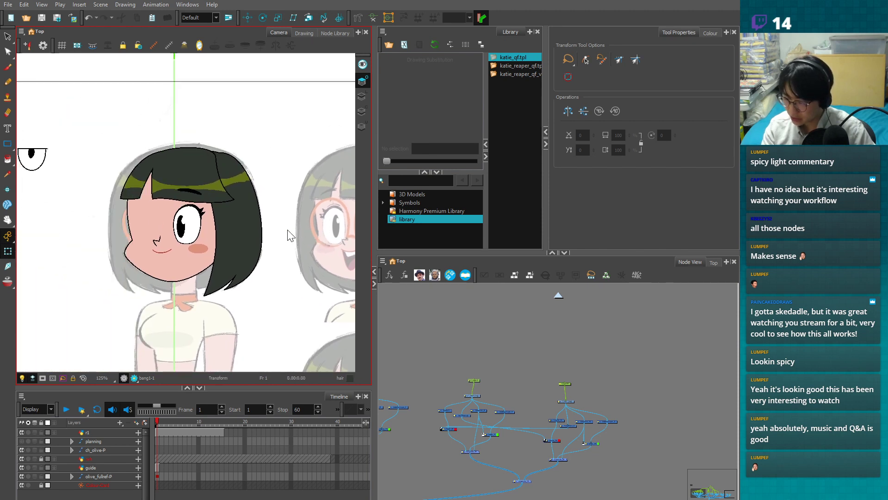
{"action": "scroll", "coordinate": [266, 231], "scroll_direction": "up", "scroll_amount": 3}
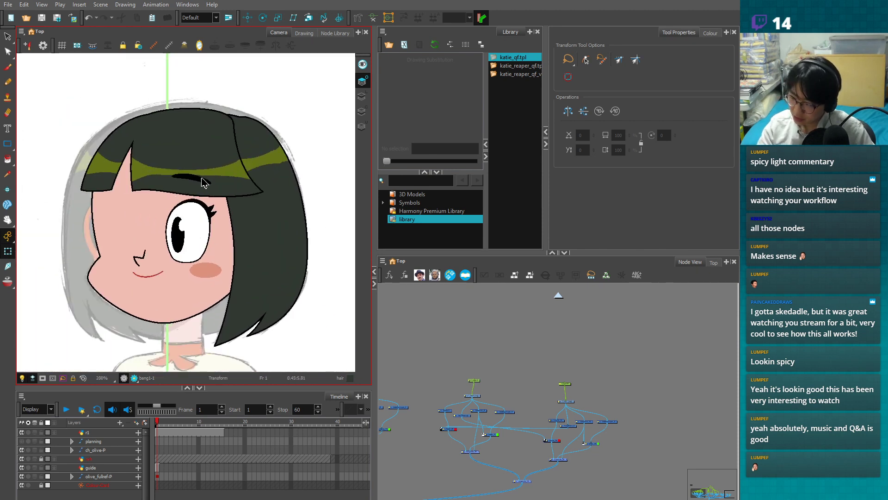
- Adjust the f_brow piece's position and tilt slightly above the eye
{"action": "left_click", "coordinate": [202, 180]}
{"action": "mouse_move", "coordinate": [202, 147]}
{"action": "left_mouse_down"}
{"action": "mouse_move", "coordinate": [202, 183]}
{"action": "mouse_move", "coordinate": [202, 149]}
{"action": "left_mouse_up"}
{"action": "left_click_drag", "start_coordinate": [241, 113], "coordinate": [260, 110]}
{"action": "mouse_move", "coordinate": [195, 147]}
{"action": "left_mouse_down"}
{"action": "mouse_move", "coordinate": [195, 166]}
{"action": "mouse_move", "coordinate": [200, 148]}
{"action": "left_mouse_up"}
{"action": "left_click", "coordinate": [321, 176]}
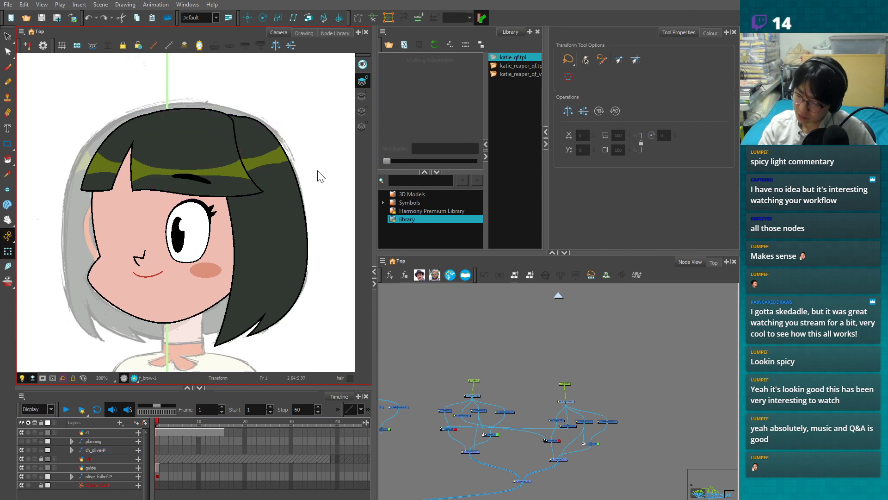
- Reshape the jaw's lower contour on the line art layer by adjusting the curve between the cheek and chin
{"action": "key", "text": "2"}
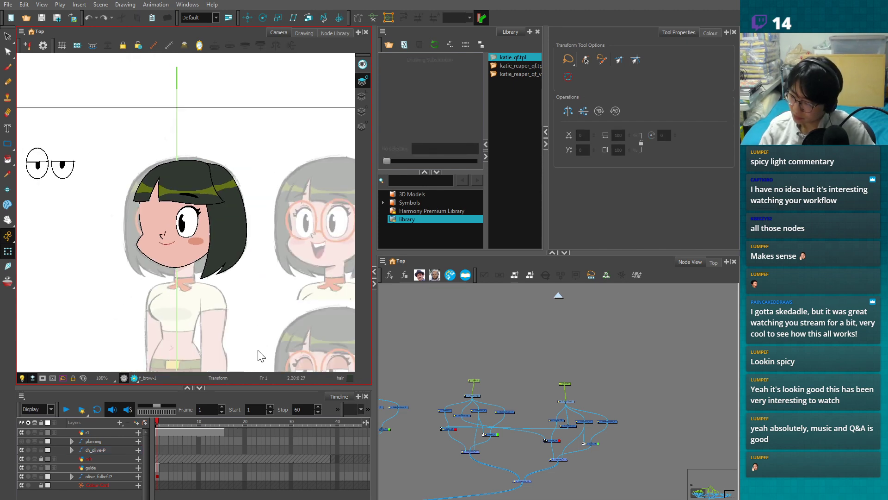
{"action": "scroll", "coordinate": [178, 225], "scroll_direction": "up", "scroll_amount": 4}
{"action": "left_click", "coordinate": [148, 310]}
{"action": "scroll", "coordinate": [148, 309], "scroll_direction": "up", "scroll_amount": 1}
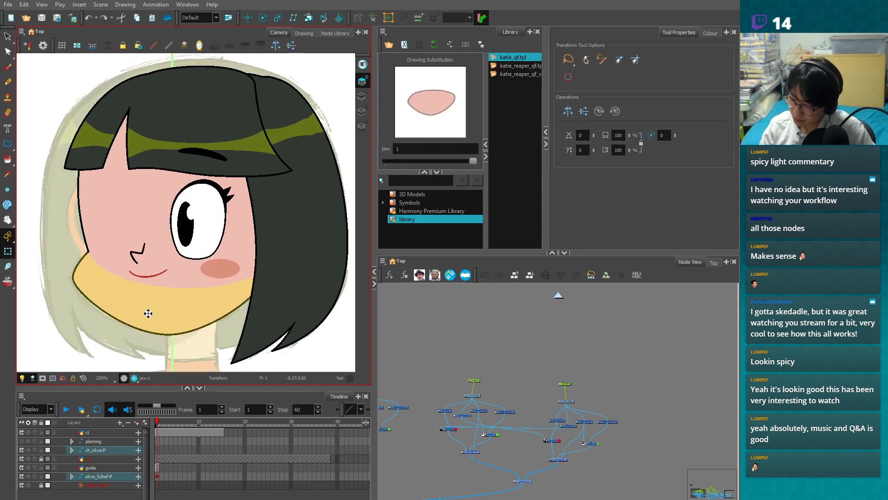
{"action": "key", "text": "alt+q"}
{"action": "left_click", "coordinate": [362, 96]}
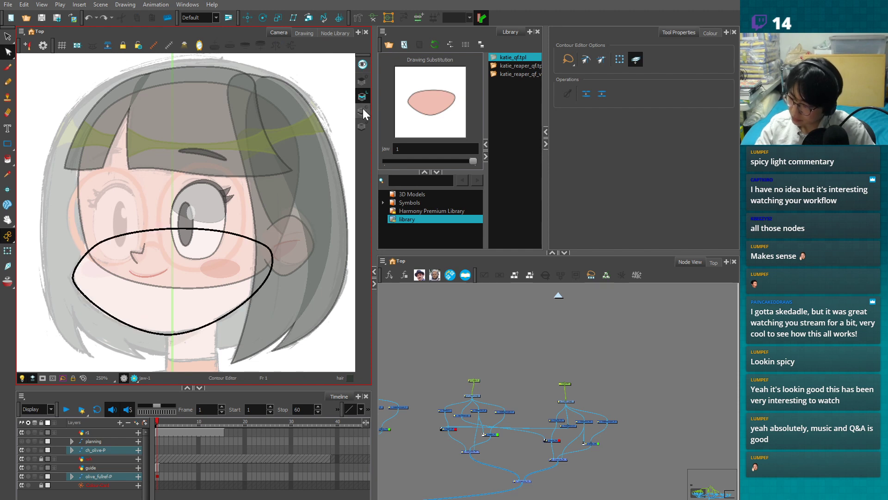
{"action": "left_click", "coordinate": [31, 377]}
{"action": "left_click", "coordinate": [91, 302]}
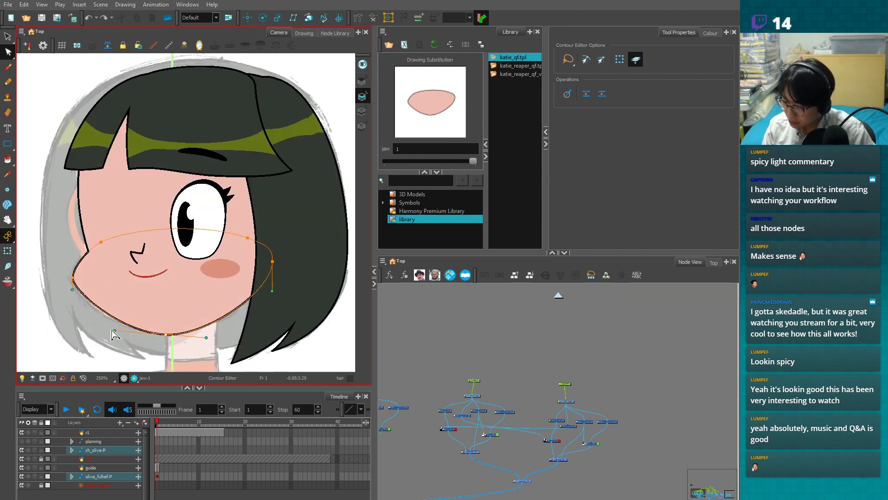
{"action": "left_click", "coordinate": [115, 334]}
{"action": "scroll", "coordinate": [229, 336], "scroll_direction": "down", "scroll_amount": 2}
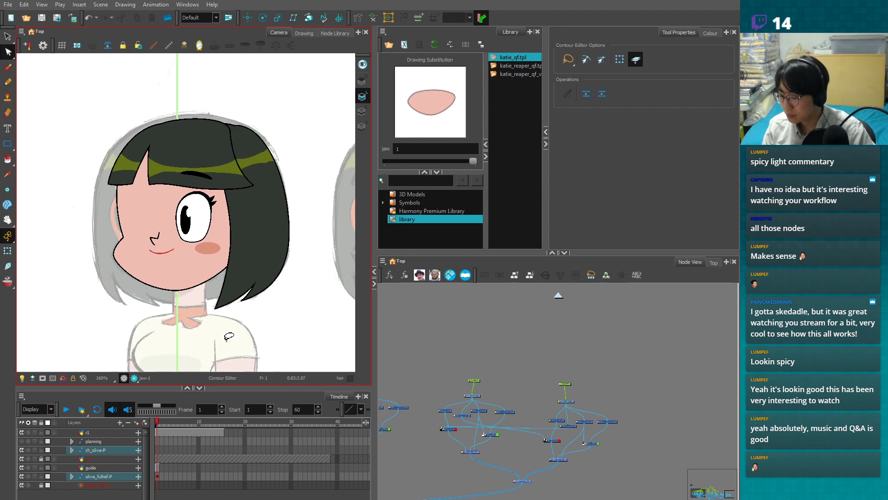
- Show the head in render preview and widen the camera view
{"action": "left_click", "coordinate": [134, 378]}
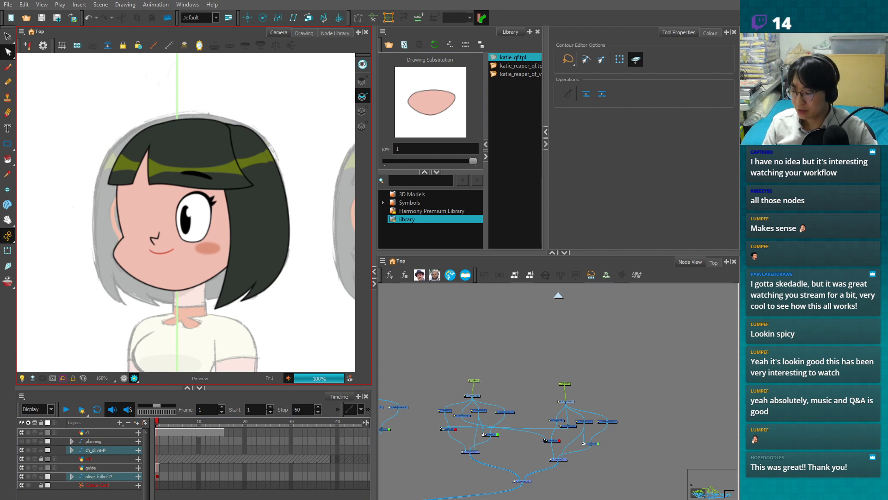
{"action": "left_click", "coordinate": [421, 361]}
{"action": "left_click_drag", "start_coordinate": [373, 307], "coordinate": [392, 305]}
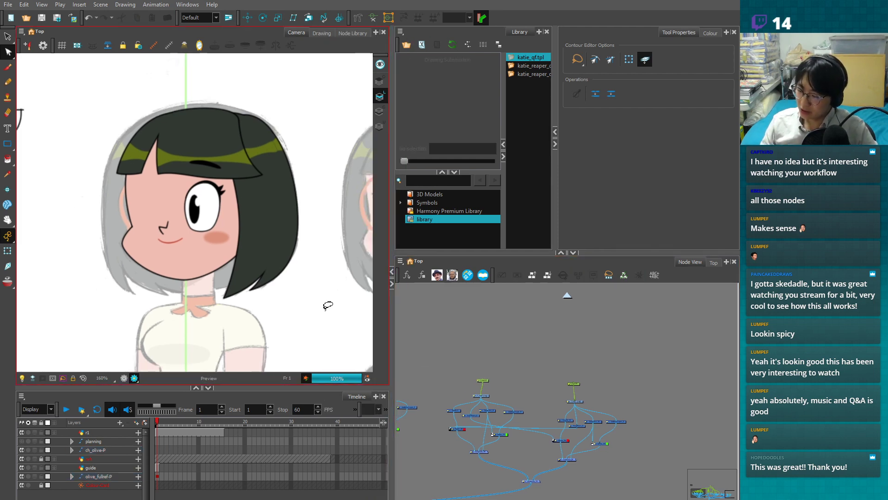
- Compare the head with the full-body and expression references, and check the f_hair2 piece close up
{"action": "scroll", "coordinate": [297, 308], "scroll_direction": "down", "scroll_amount": 2}
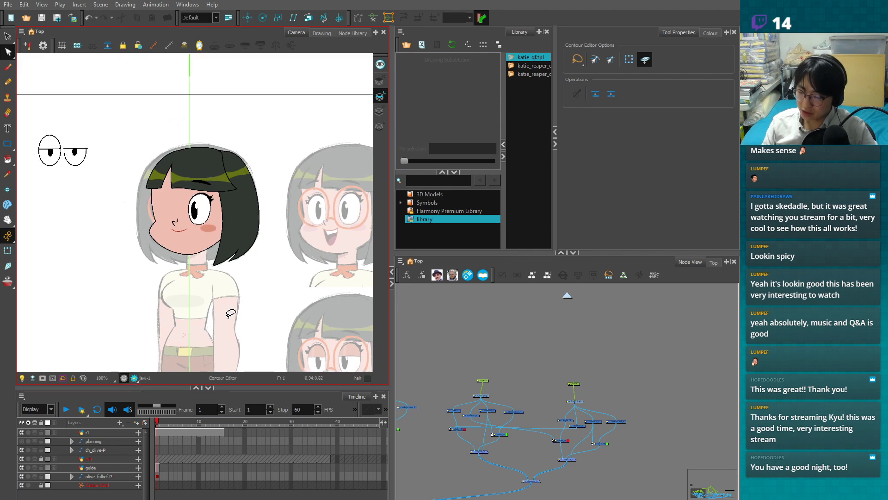
{"action": "scroll", "coordinate": [241, 286], "scroll_direction": "down", "scroll_amount": 3}
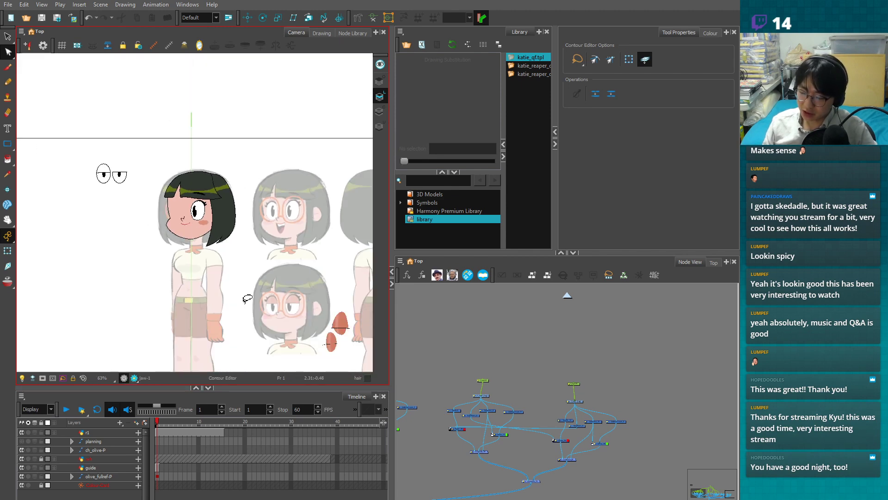
{"action": "scroll", "coordinate": [241, 334], "scroll_direction": "up", "scroll_amount": 3}
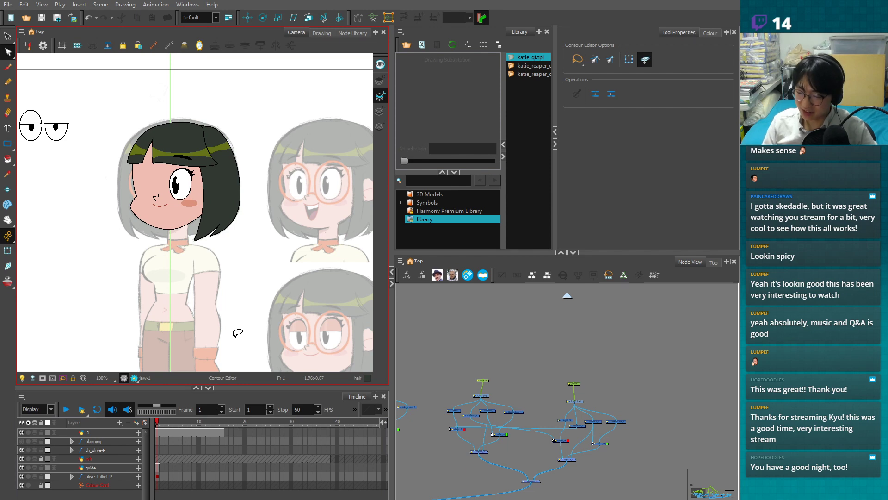
{"action": "left_click", "coordinate": [7, 251]}
{"action": "left_click", "coordinate": [206, 213]}
{"action": "scroll", "coordinate": [206, 212], "scroll_direction": "up", "scroll_amount": 2}
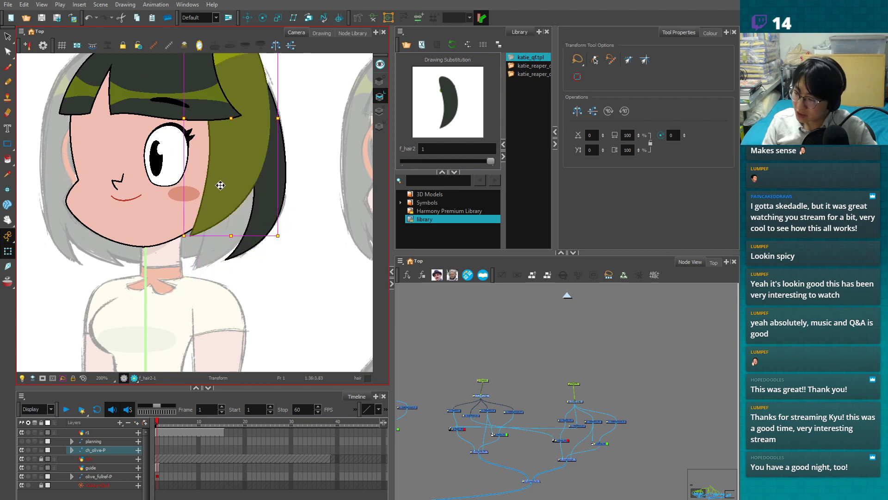
{"action": "left_click", "coordinate": [319, 293]}
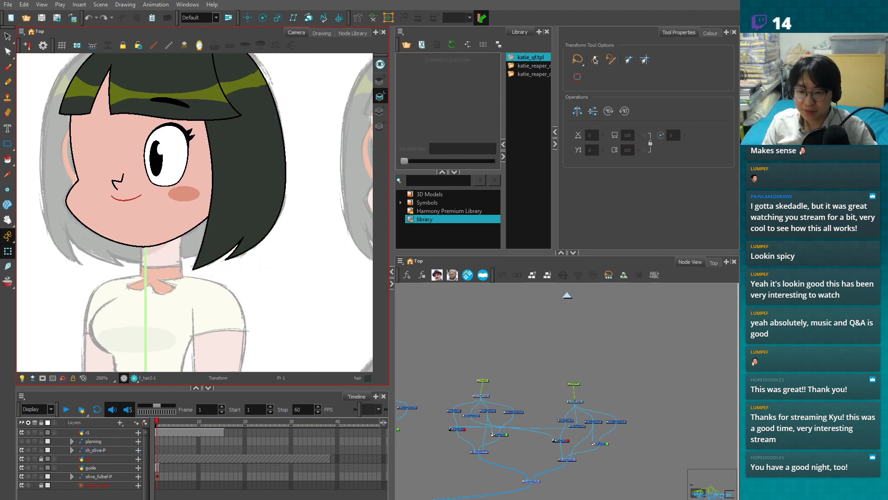